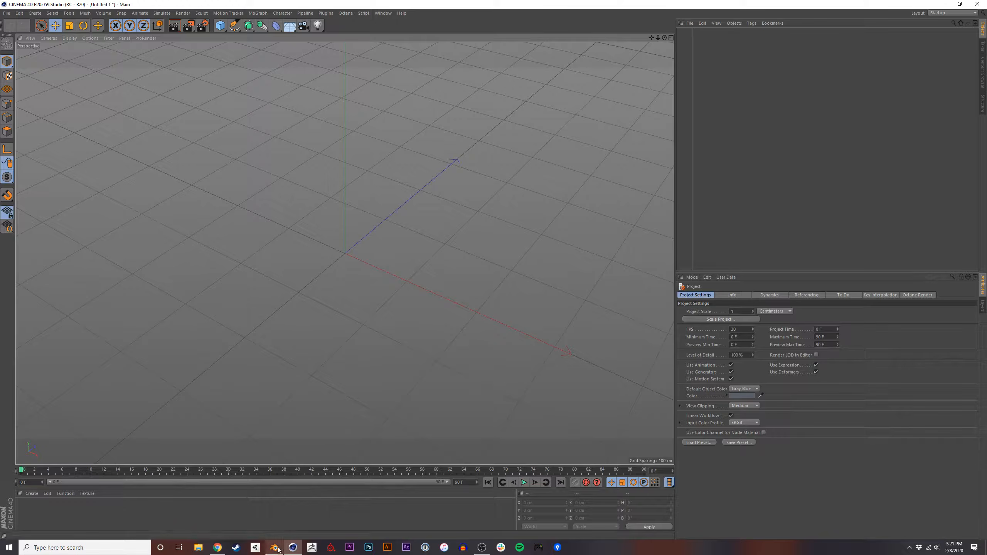
# Compare viewport orbiting in Blender and Cinema 4D, switching between the default cube scene and the empty project.
pyautogui.moveTo(401, 271); pyautogui.dragTo(428, 280, button='middle')
pyautogui.click(293, 548)
pyautogui.keyDown('alt'); pyautogui.moveTo(404, 200); pyautogui.dragTo(375, 329); pyautogui.keyUp('alt')
pyautogui.click(274, 548)
pyautogui.moveTo(385, 220); pyautogui.dragTo(421, 269, button='middle')
pyautogui.hotkey('alt', 'Tab')
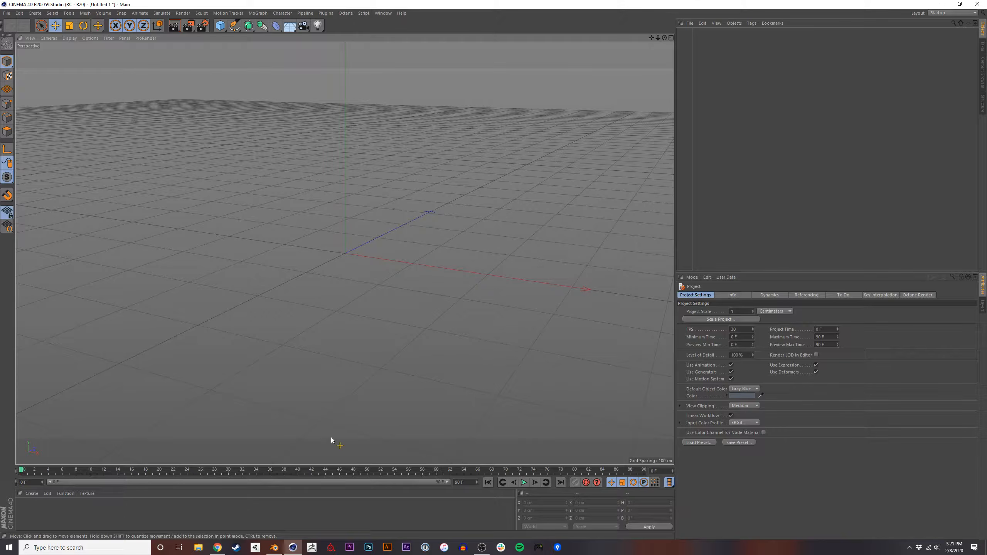
pyautogui.keyDown('alt'); pyautogui.moveTo(352, 246); pyautogui.dragTo(407, 252); pyautogui.keyUp('alt')
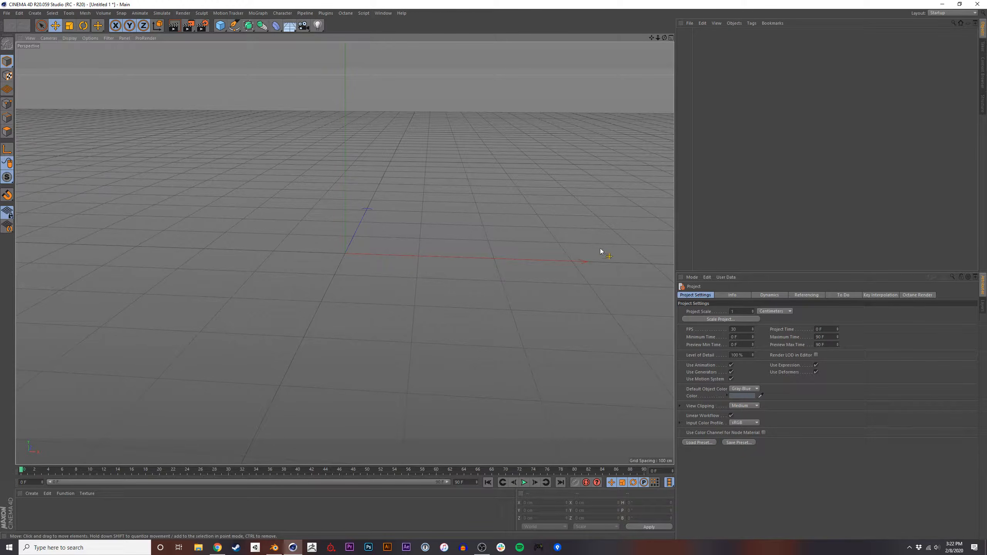
pyautogui.hotkey('alt', 'Tab')
pyautogui.moveTo(480, 294); pyautogui.dragTo(412, 277, button='middle')
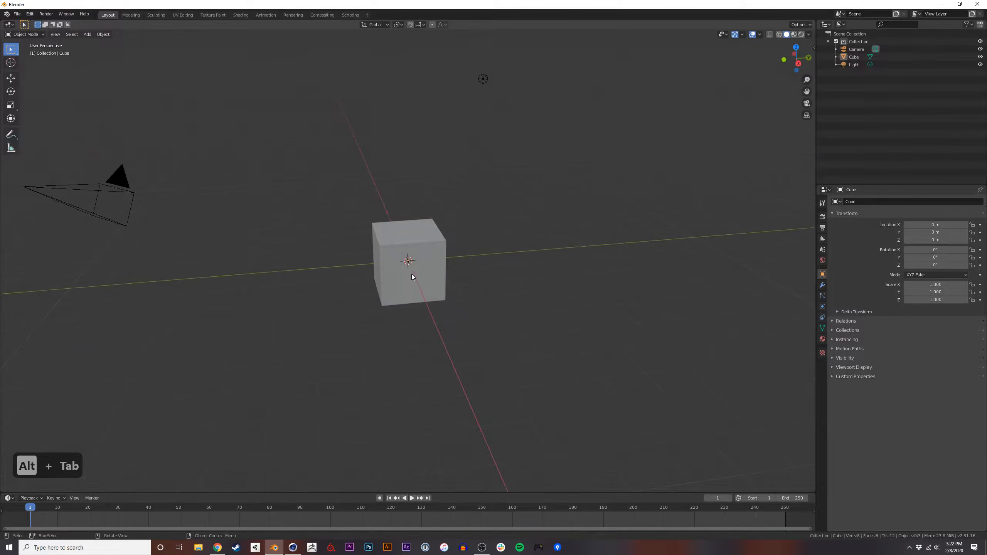
# Box-select the light above the cube in Blender and switch back to Cinema 4D's perspective view.
pyautogui.moveTo(182, 144); pyautogui.dragTo(110, 194)
pyautogui.moveTo(443, 128); pyautogui.dragTo(526, 64)
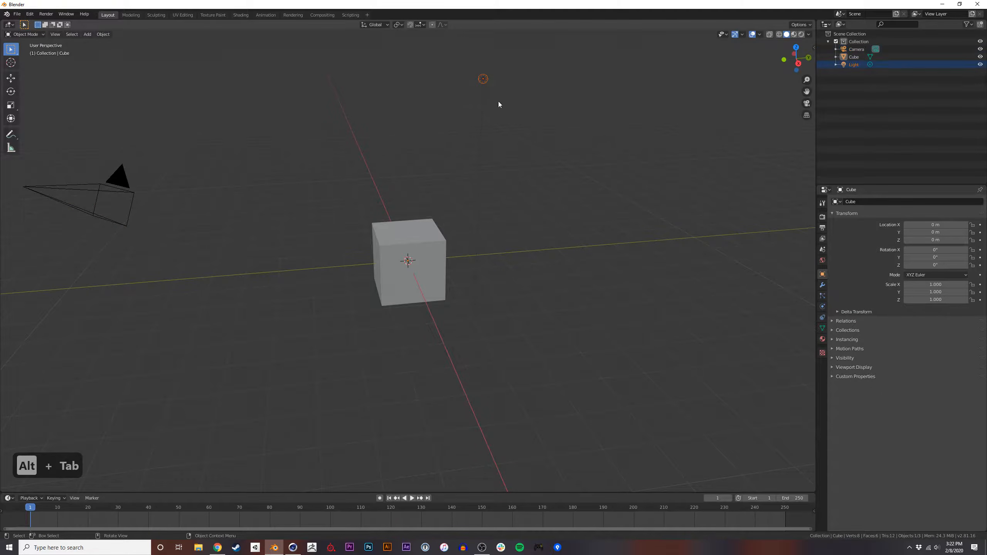
pyautogui.hotkey('alt', 'Tab')
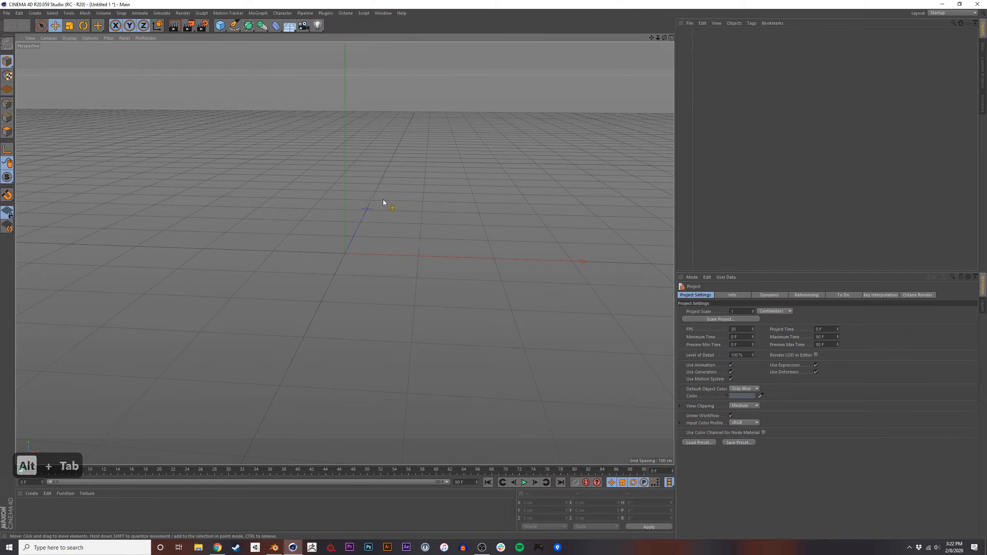
pyautogui.middleClick(283, 173)
pyautogui.keyDown('alt'); pyautogui.moveTo(330, 177); pyautogui.dragTo(381, 256); pyautogui.keyUp('alt')
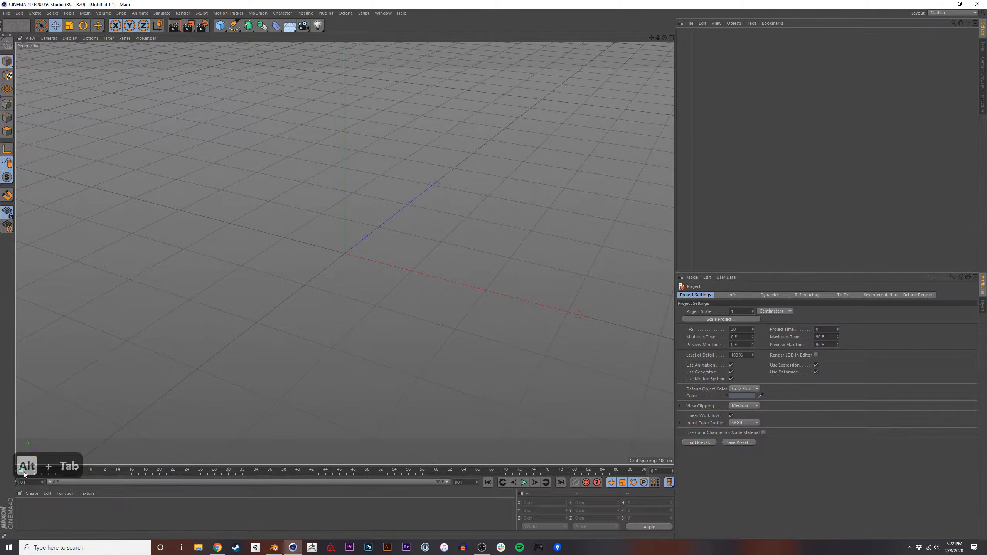
pyautogui.press('a')
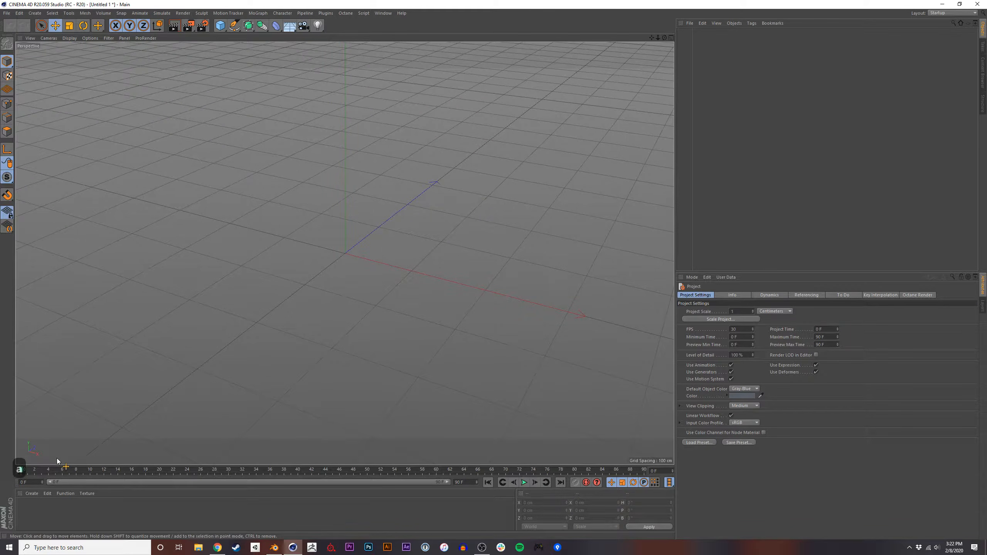
pyautogui.press('v')
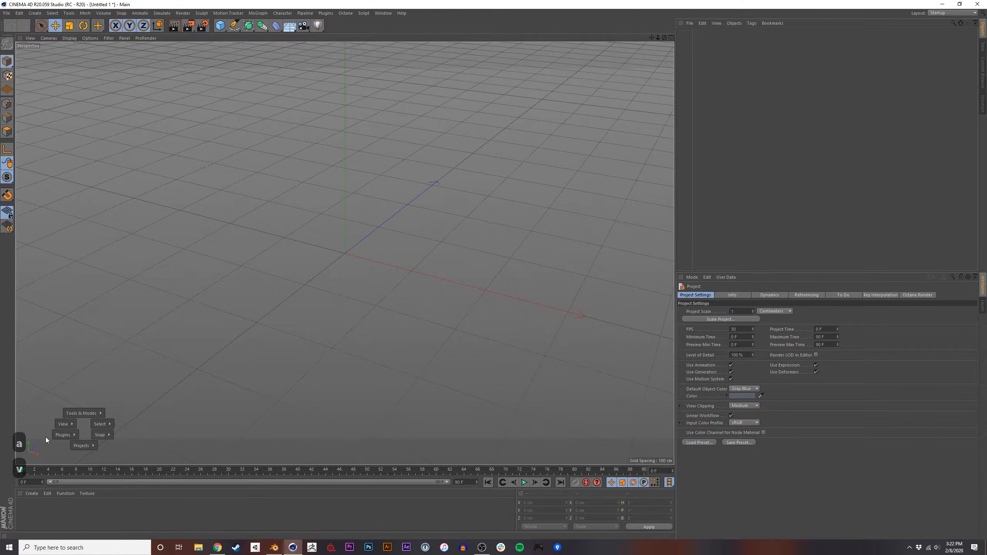
pyautogui.press('Escape')
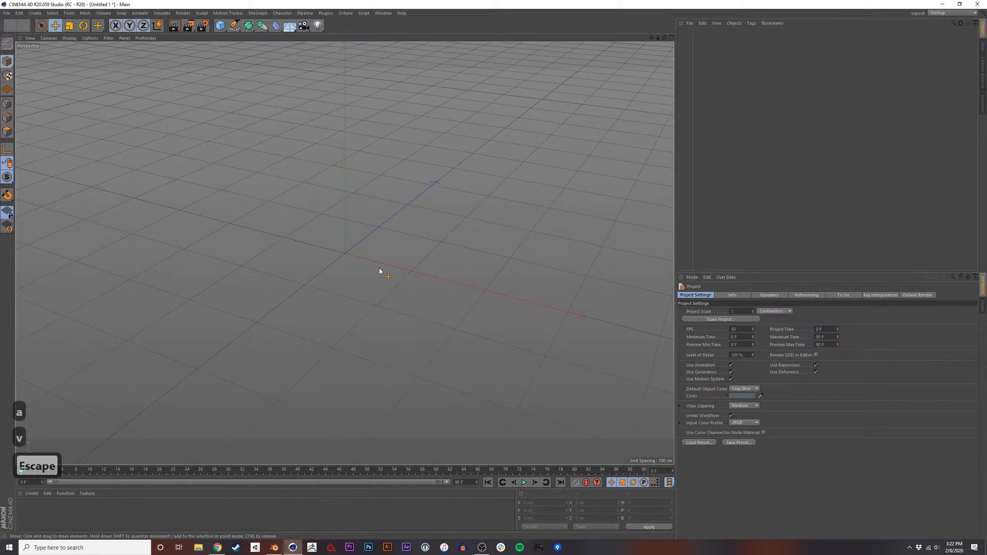
# Add a Cube primitive to the empty Cinema 4D scene.
pyautogui.keyDown('alt'); pyautogui.moveTo(380, 268); pyautogui.dragTo(382, 253); pyautogui.keyUp('alt')
pyautogui.keyDown('alt'); pyautogui.moveTo(396, 181); pyautogui.dragTo(361, 254); pyautogui.keyUp('alt')
pyautogui.keyDown('alt'); pyautogui.moveTo(290, 132); pyautogui.dragTo(256, 79); pyautogui.keyUp('alt')
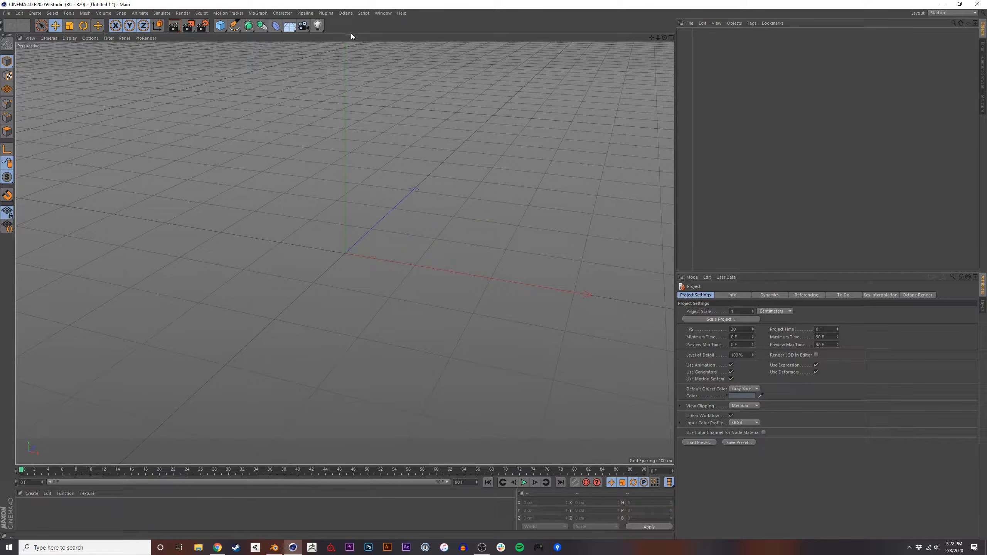
pyautogui.hotkey('alt', 'Tab')
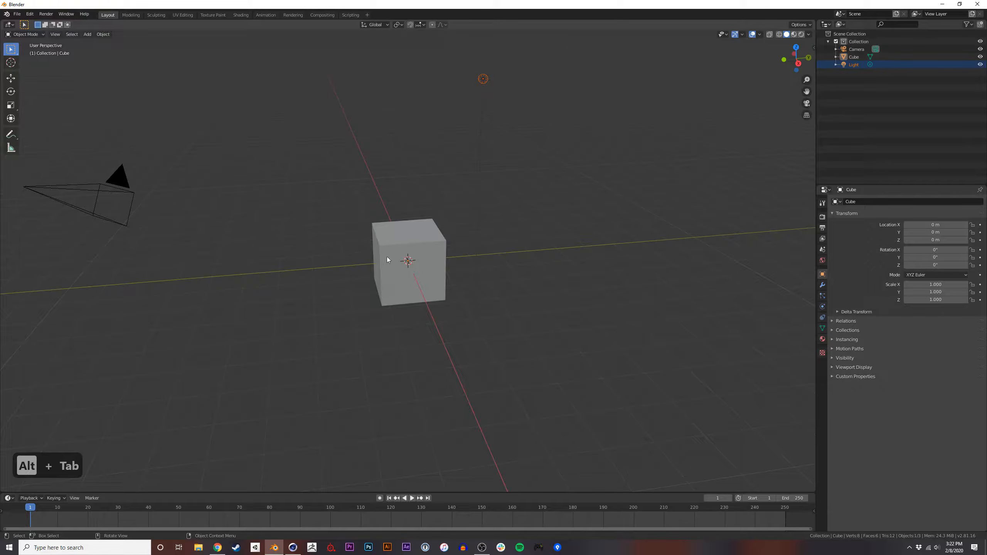
pyautogui.hotkey('alt', 'Tab')
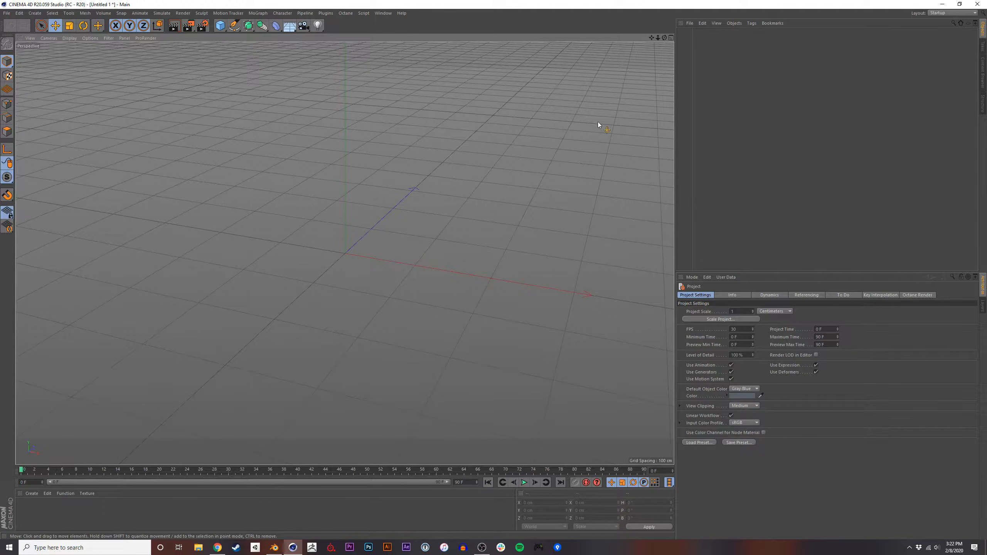
pyautogui.keyDown('alt'); pyautogui.moveTo(403, 258); pyautogui.dragTo(364, 267); pyautogui.keyUp('alt')
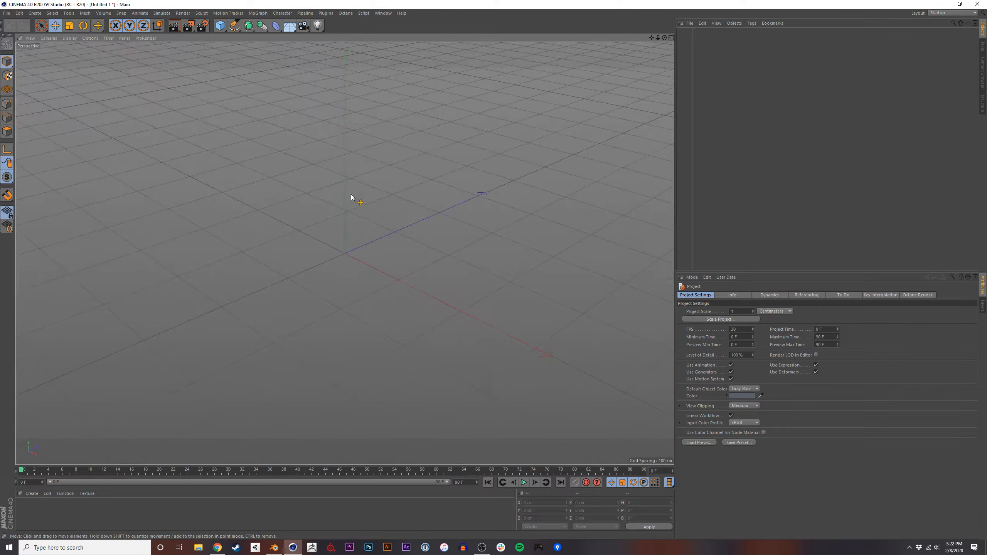
pyautogui.click(220, 28)
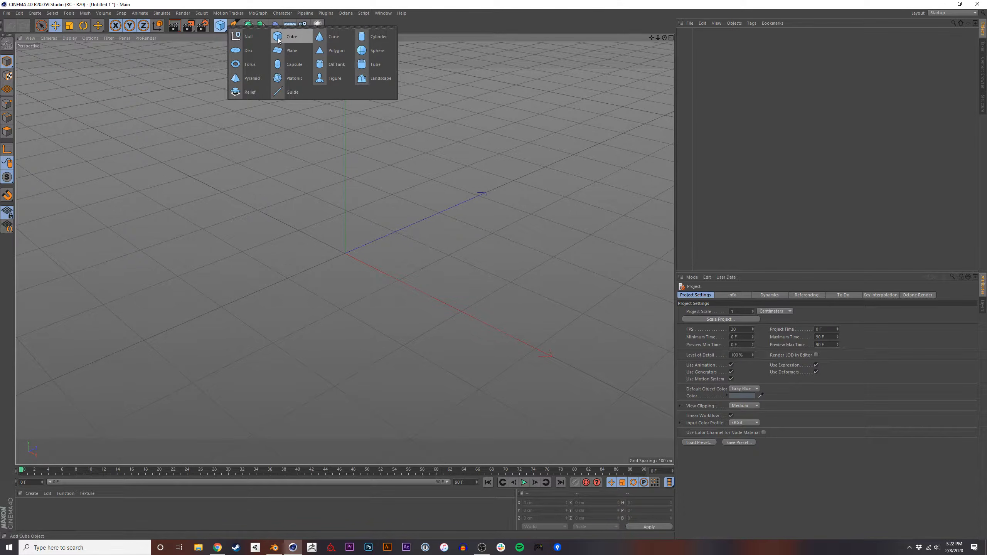
pyautogui.click(290, 37)
# Switch to Blender and add a Monkey mesh at the scene origin.
pyautogui.hotkey('alt', 'Tab')
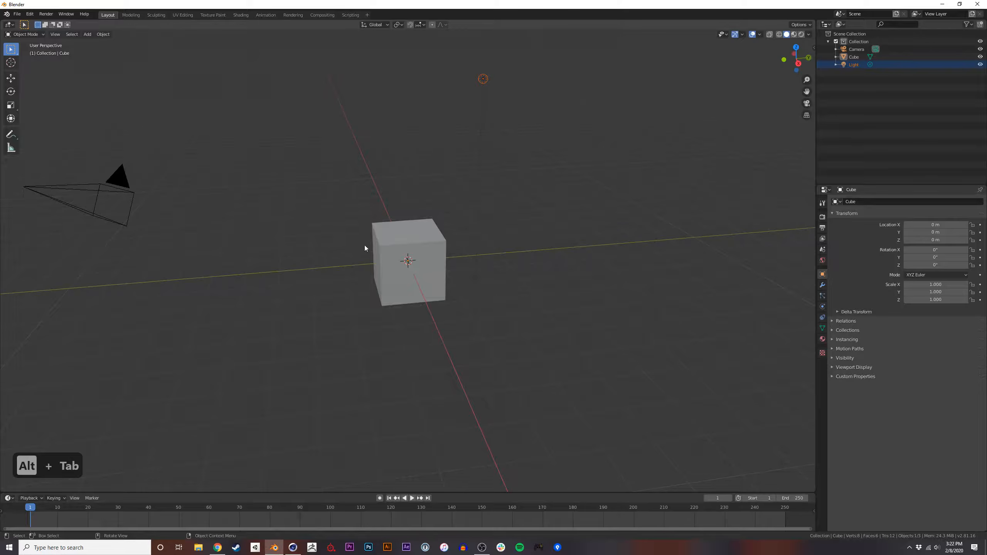
pyautogui.moveTo(395, 255); pyautogui.dragTo(402, 255, button='middle')
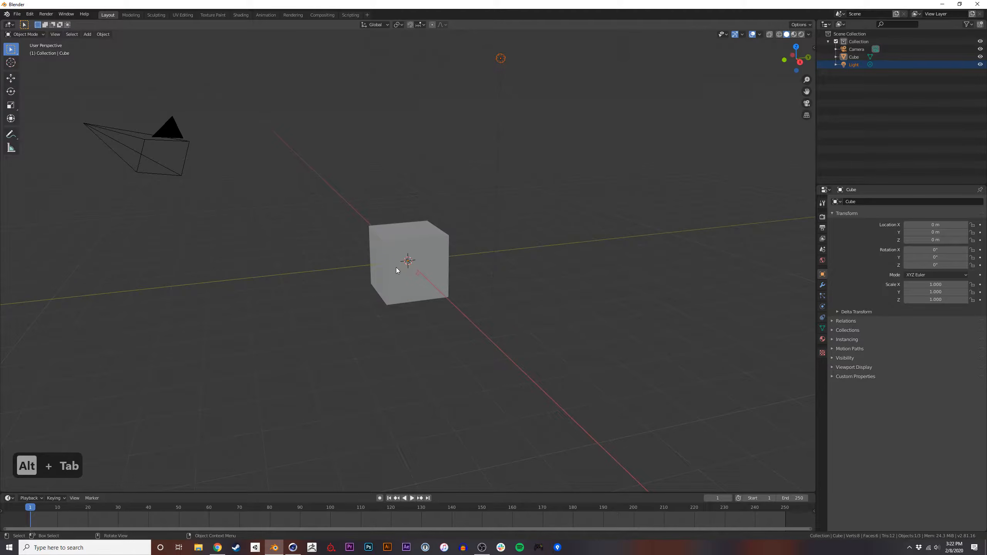
pyautogui.hotkey('shift', 'a')
pyautogui.moveTo(395, 270)
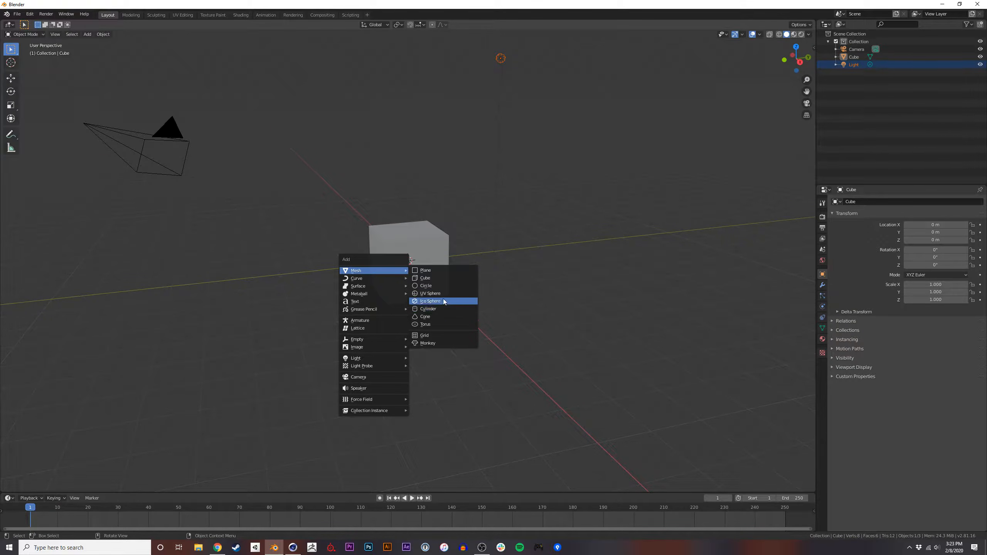
pyautogui.click(430, 344)
# Delete the monkey mesh and the default cube from the scene, keeping the camera and light.
pyautogui.click(424, 296)
pyautogui.press('x')
pyautogui.click(424, 294)
pyautogui.moveTo(422, 293); pyautogui.dragTo(475, 252, button='middle')
pyautogui.scroll(4, 433, 253)
pyautogui.moveTo(406, 268); pyautogui.dragTo(430, 253, button='middle')
pyautogui.click(430, 253)
pyautogui.press('x')
pyautogui.click(434, 258)
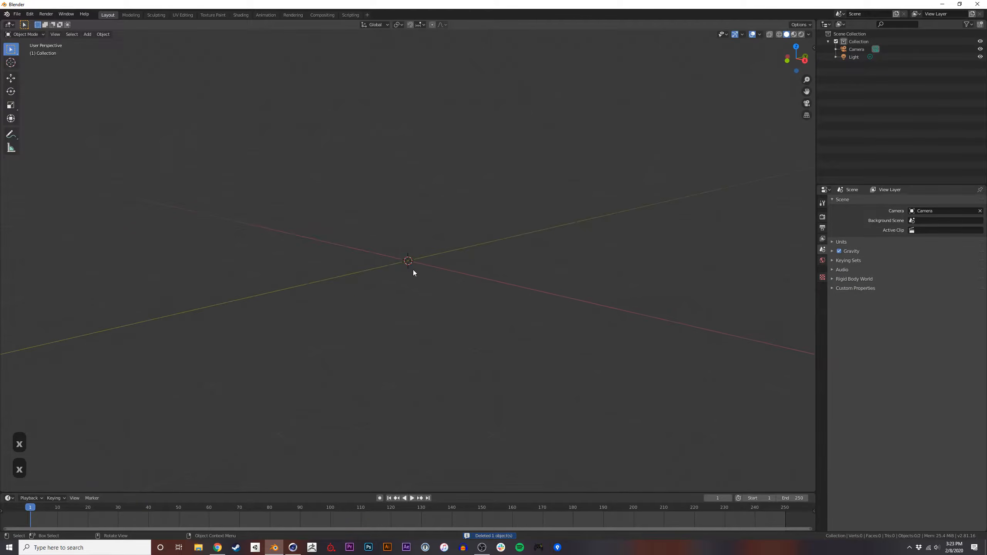
# Add a Cylinder mesh at the scene origin.
pyautogui.hotkey('shift', 'a')
pyautogui.moveTo(413, 268)
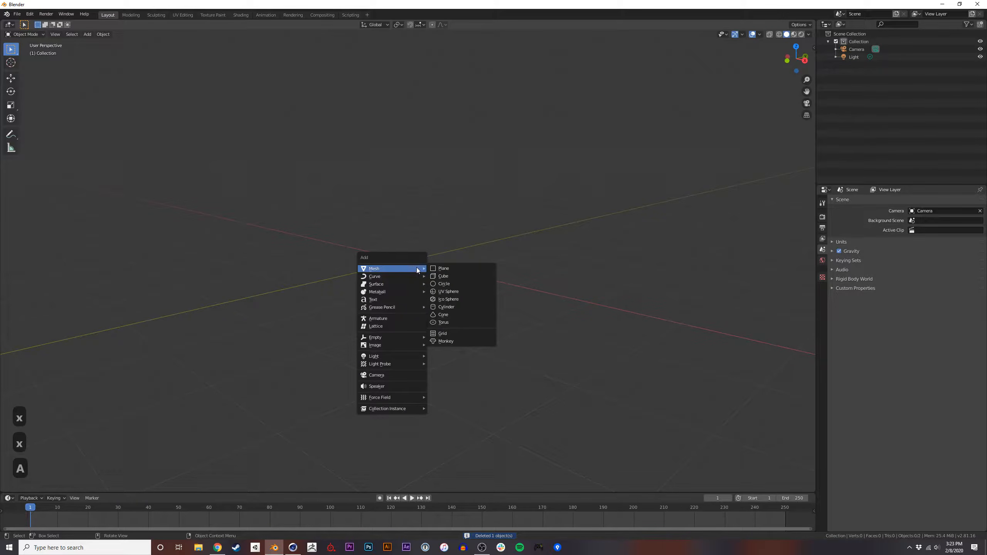
pyautogui.click(449, 307)
pyautogui.moveTo(455, 306); pyautogui.dragTo(503, 230, button='middle')
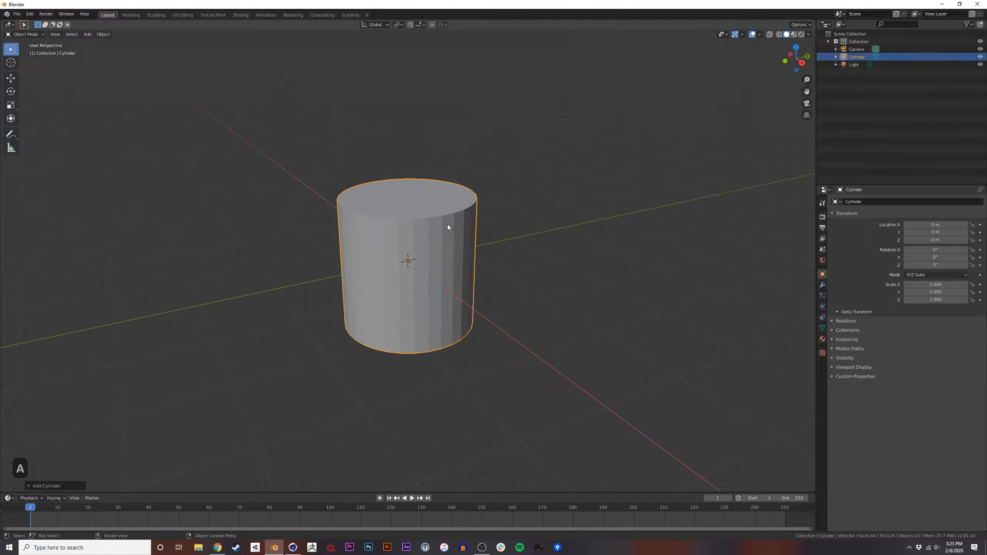
# Bevel the cylinder's upper and lower rim edge loops with a rounded, multi-segment bevel about 0.74 m wide, and return to Object Mode.
pyautogui.press('Tab')
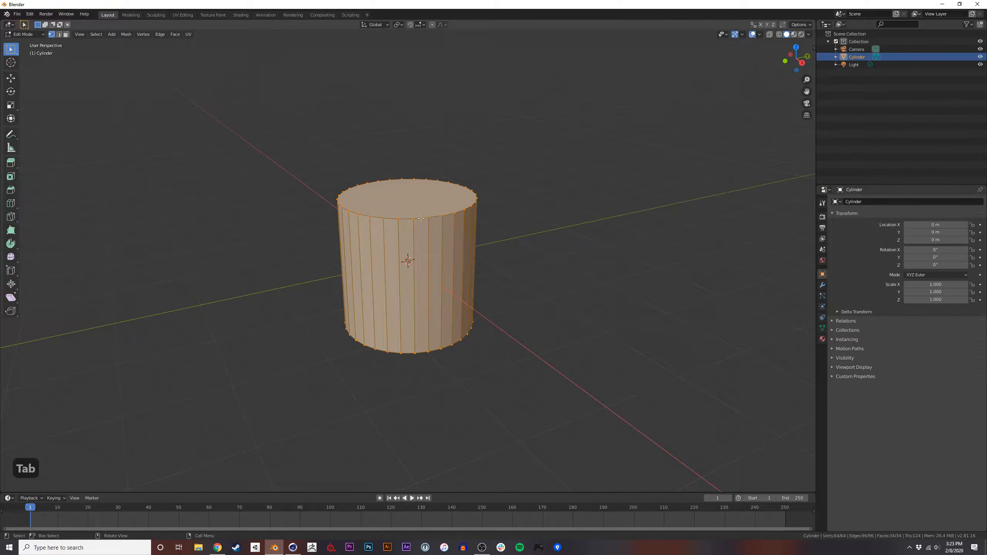
pyautogui.press('3')
pyautogui.press('2')
pyautogui.keyDown('alt'); pyautogui.click(422, 218); pyautogui.keyUp('alt')
pyautogui.moveTo(417, 312); pyautogui.dragTo(427, 315, button='middle')
pyautogui.moveTo(433, 270); pyautogui.dragTo(433, 298, button='middle')
pyautogui.keyDown('alt'); pyautogui.keyDown('shift'); pyautogui.click(423, 230); pyautogui.keyUp('shift'); pyautogui.keyUp('alt')
pyautogui.hotkey('ctrl', 'b')
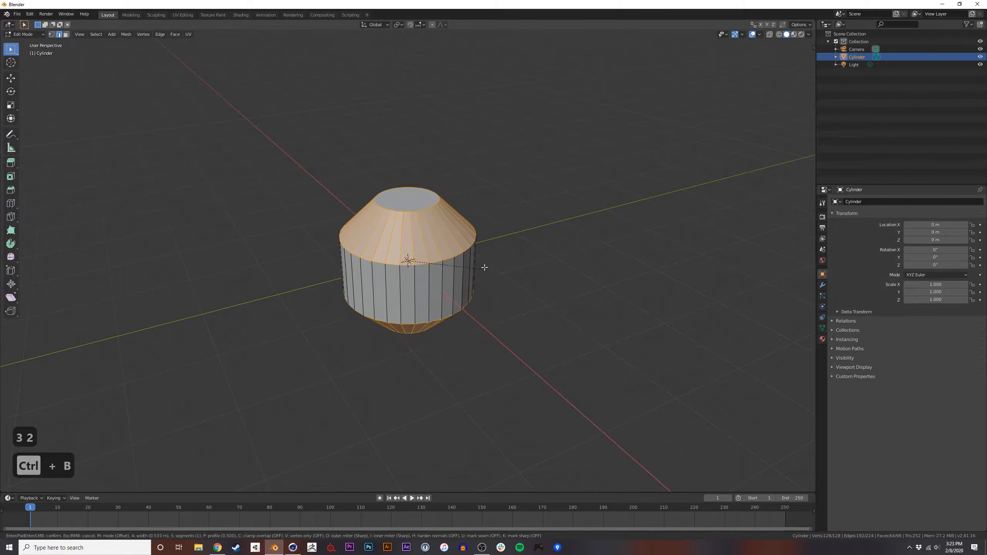
pyautogui.scroll(4, 493, 275)
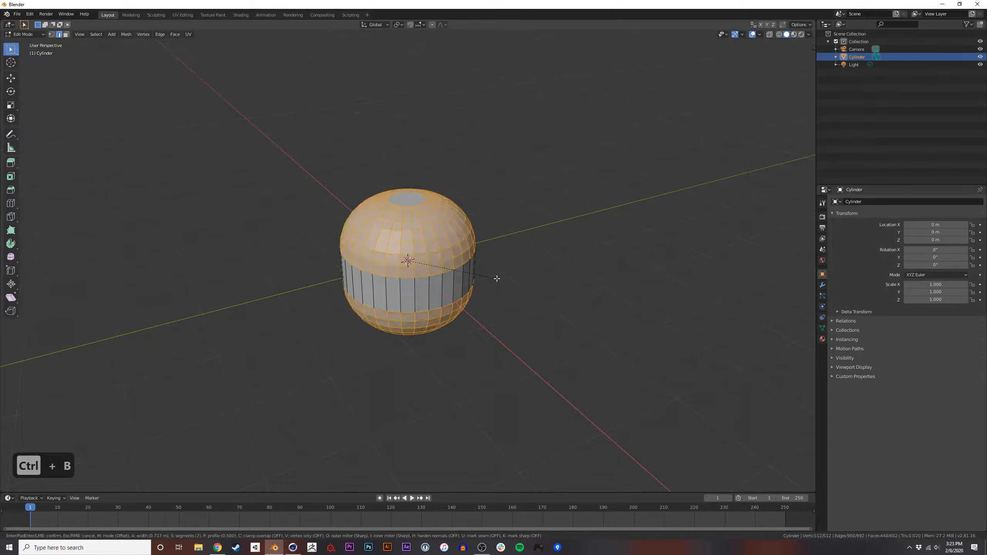
pyautogui.click(495, 278)
pyautogui.press('Tab')
pyautogui.press('space')
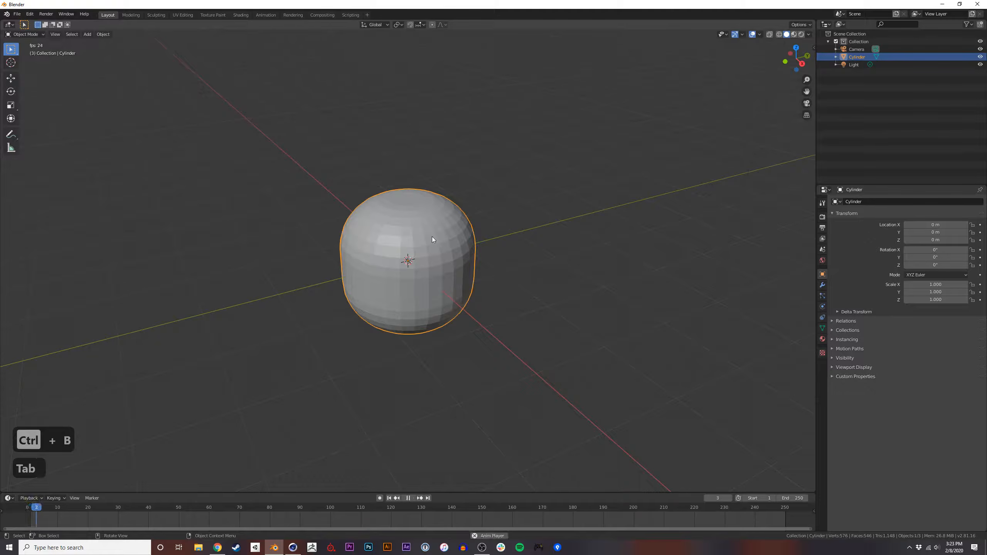
pyautogui.press('space')
# Stretch the rounded cylinder into a taller capsule by moving its upper cap geometry upward in the front view with X-ray on.
pyautogui.keyDown('alt'); pyautogui.moveTo(422, 255); pyautogui.dragTo(473, 247, button='middle'); pyautogui.keyUp('alt')
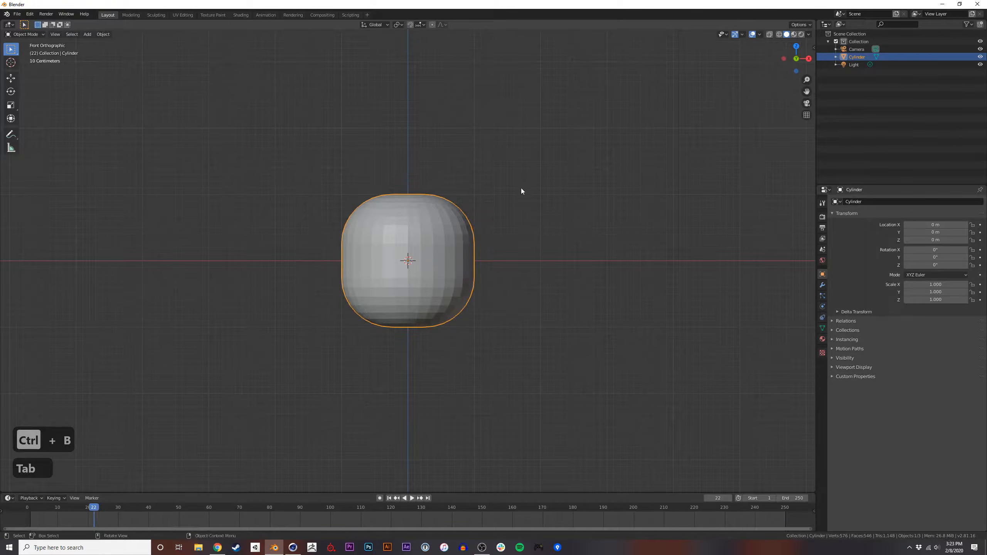
pyautogui.press('Tab')
pyautogui.moveTo(541, 166); pyautogui.dragTo(552, 138)
pyautogui.hotkey('alt', 'z')
pyautogui.press('f')
pyautogui.hotkey('ctrl', 'z')
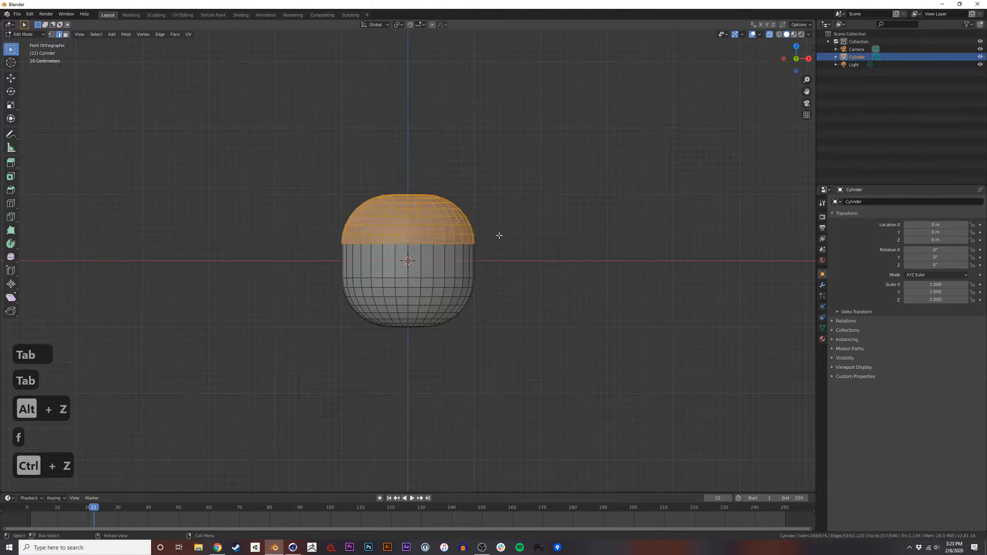
pyautogui.press('g')
pyautogui.click(513, 150)
pyautogui.press('Tab')
# Turn off X-ray display and shade the capsule smooth.
pyautogui.moveTo(513, 151); pyautogui.dragTo(441, 251, button='middle')
pyautogui.hotkey('alt', 'z')
pyautogui.rightClick(449, 231)
pyautogui.click(449, 231)
# Switch to Cinema 4D and add a Figure primitive to the scene.
pyautogui.hotkey('alt', 'Tab')
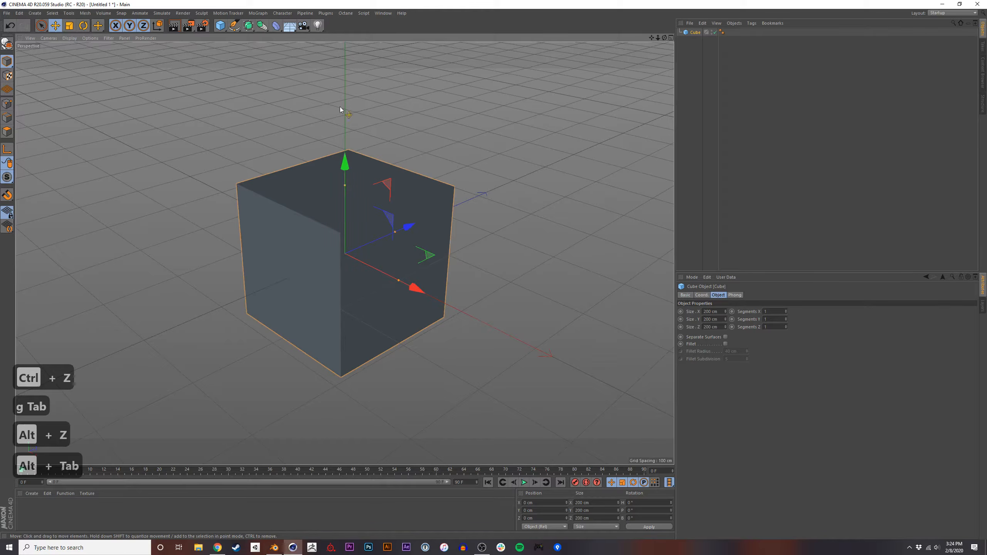
pyautogui.click(220, 26)
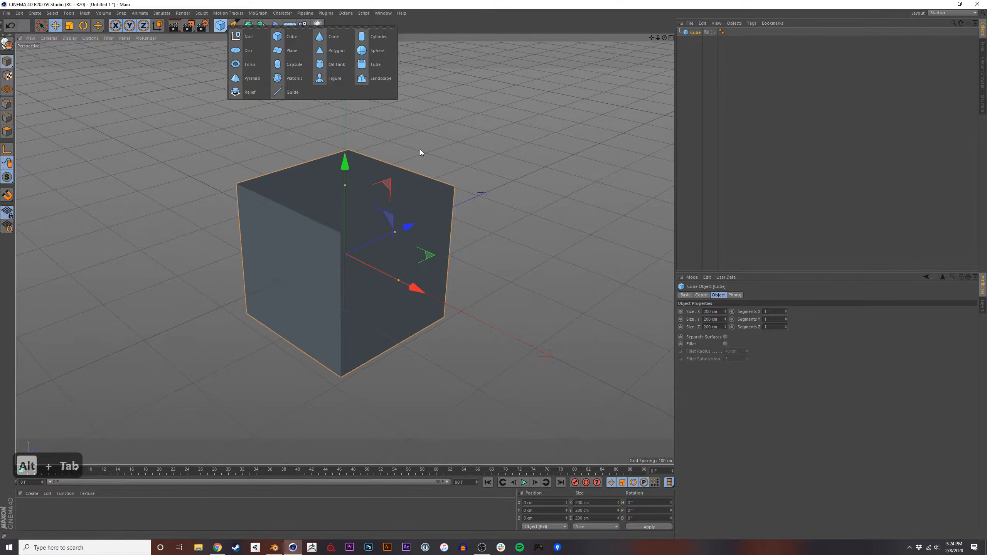
pyautogui.click(335, 82)
# Delete the cube around the figure and inspect the figure in the single perspective view.
pyautogui.click(433, 237)
pyautogui.press('Delete')
pyautogui.middleClick(364, 241)
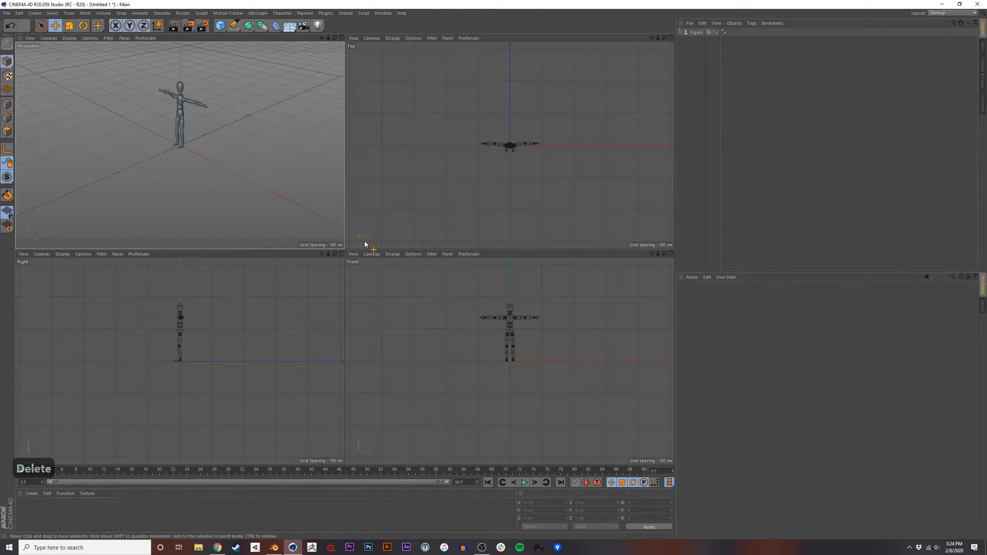
pyautogui.middleClick(290, 175)
pyautogui.keyDown('alt'); pyautogui.moveTo(424, 206); pyautogui.dragTo(337, 226); pyautogui.keyUp('alt')
pyautogui.scroll(3, 348, 205)
pyautogui.scroll(3, 367, 200)
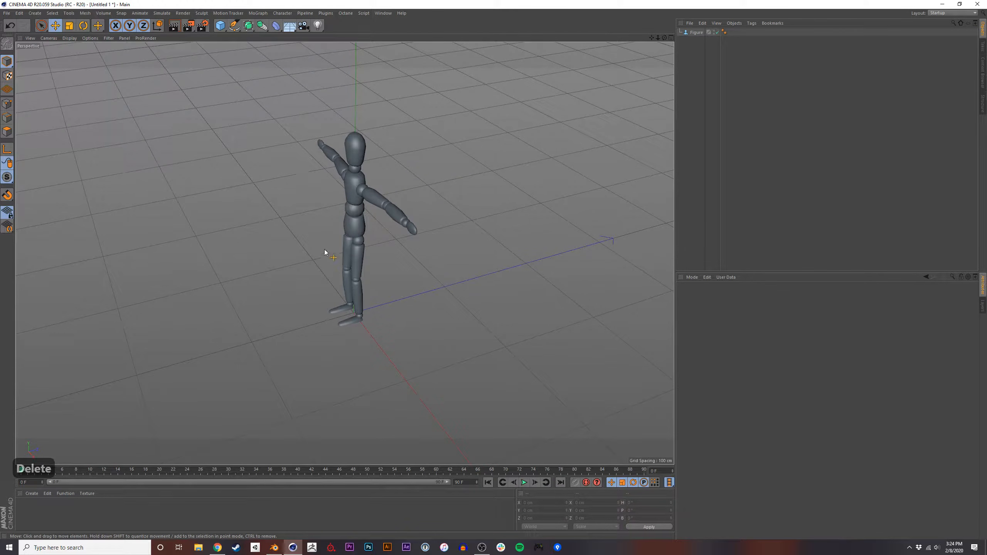
pyautogui.keyDown('alt'); pyautogui.moveTo(371, 236); pyautogui.dragTo(418, 234); pyautogui.keyUp('alt')
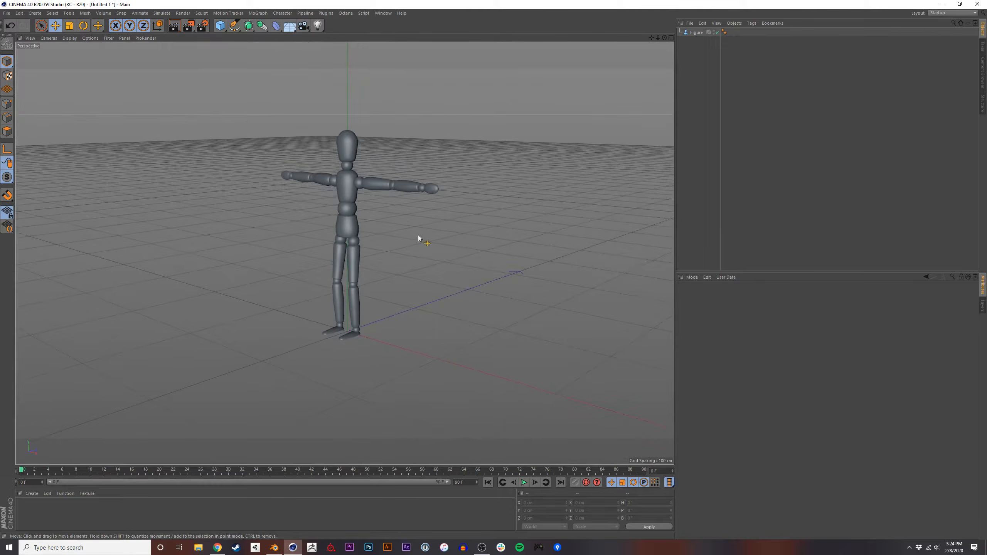
# Switch to Blender and delete the smoothed capsule.
pyautogui.hotkey('alt', 'Tab')
pyautogui.press('x')
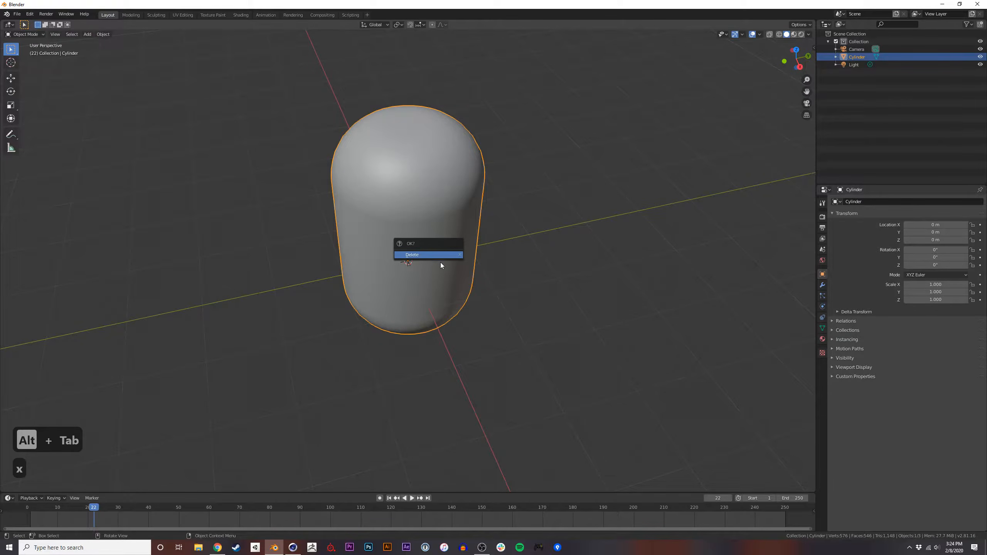
pyautogui.click(436, 257)
# Add a mesh cube and set its size to 6 ft.
pyautogui.hotkey('shift', 'a')
pyautogui.moveTo(431, 259)
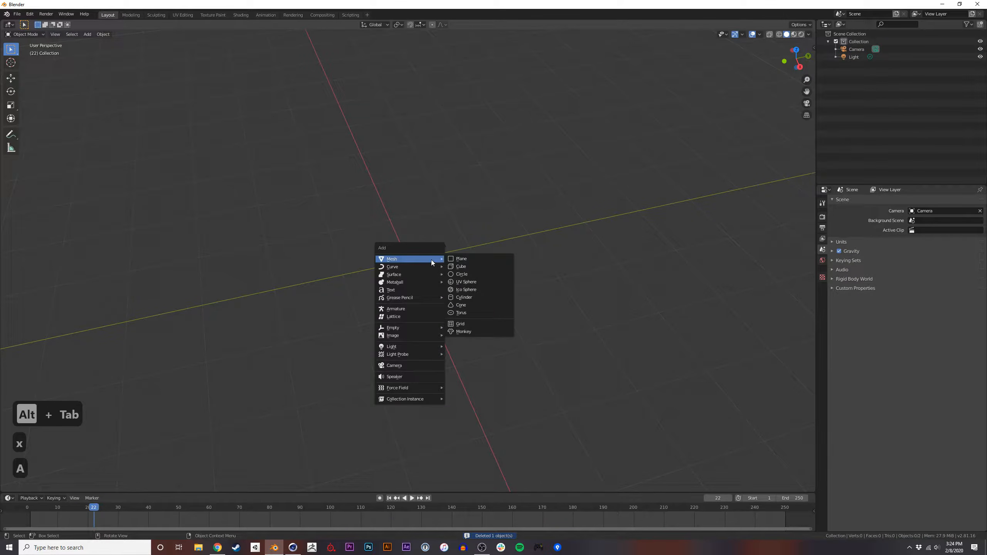
pyautogui.click(479, 266)
pyautogui.click(62, 485)
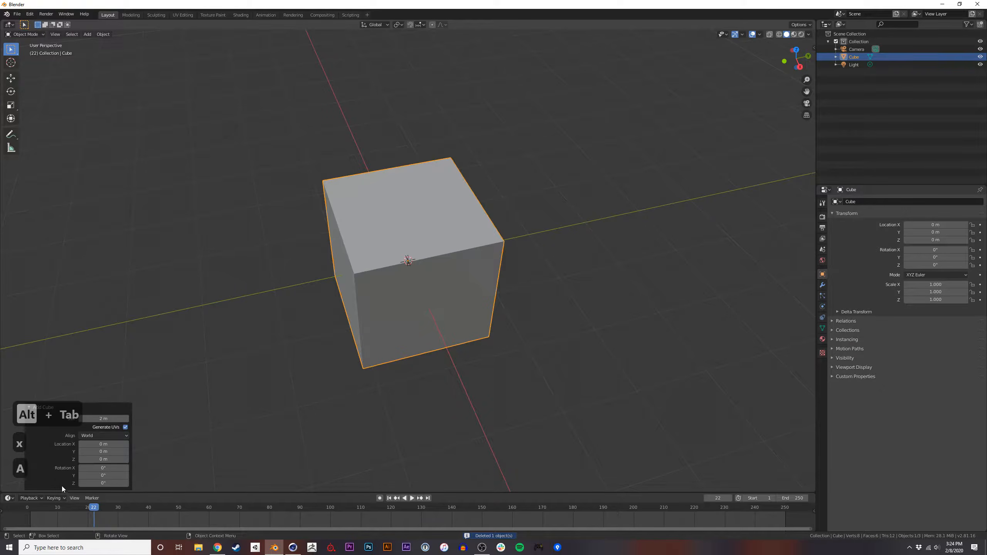
pyautogui.click(118, 418)
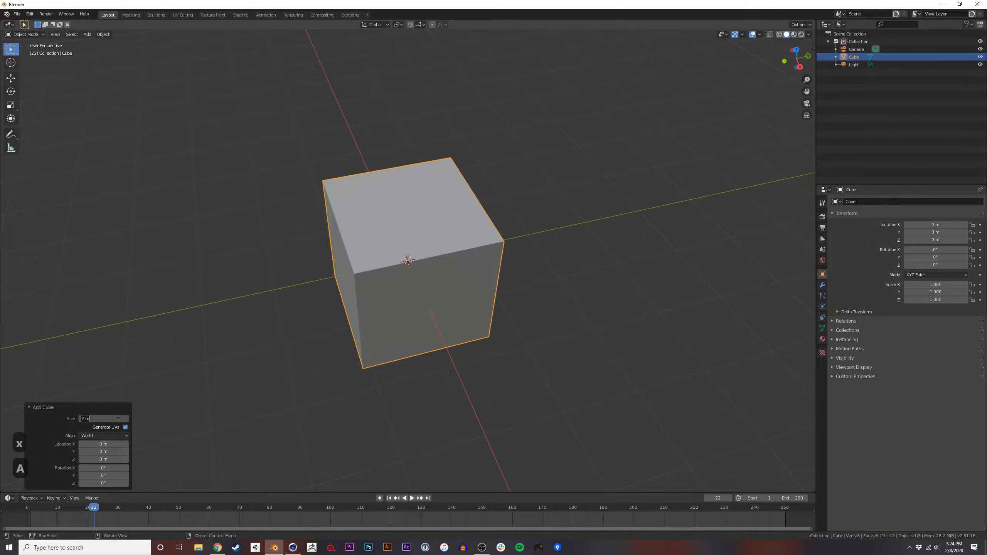
pyautogui.write('6ft')
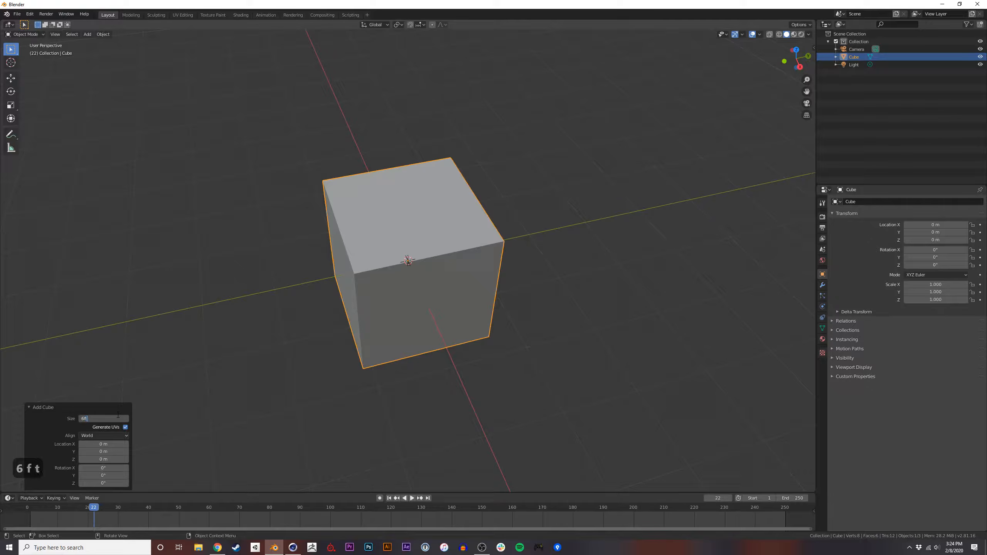
pyautogui.press('Return')
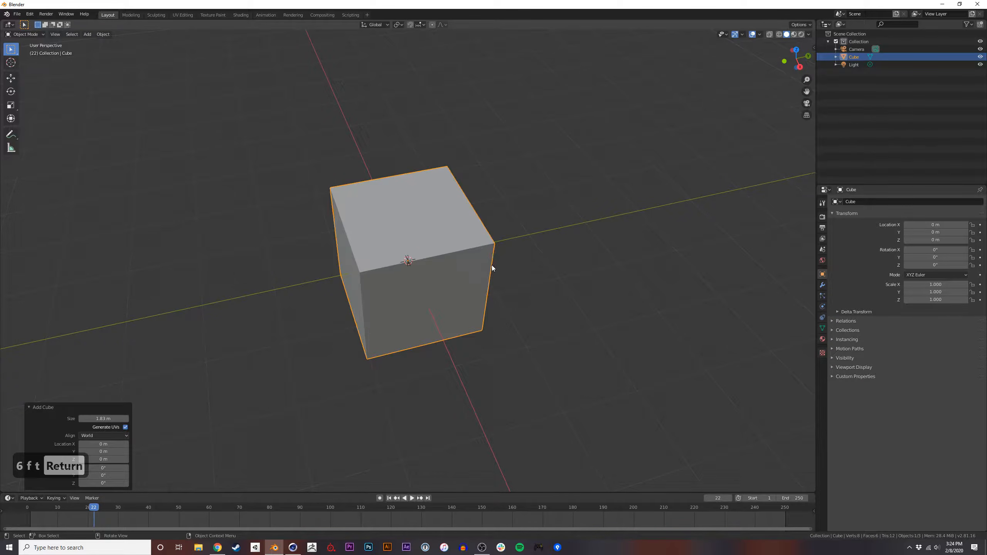
# Scale the cube along X and Y only to about 0.253, keeping its full height.
pyautogui.press('s')
pyautogui.hotkey('shift', 'z')
pyautogui.click(420, 248)
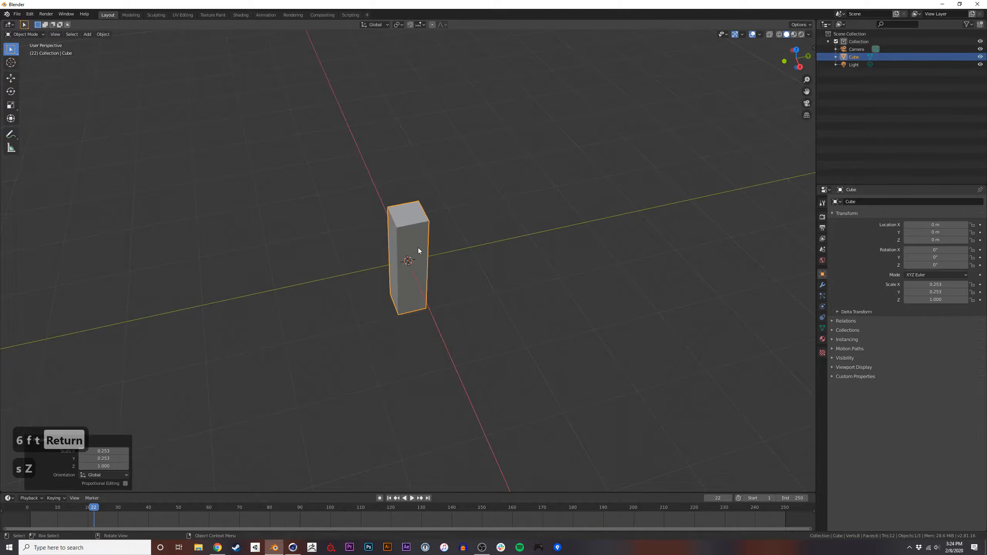
pyautogui.moveTo(518, 236); pyautogui.dragTo(420, 288, button='middle')
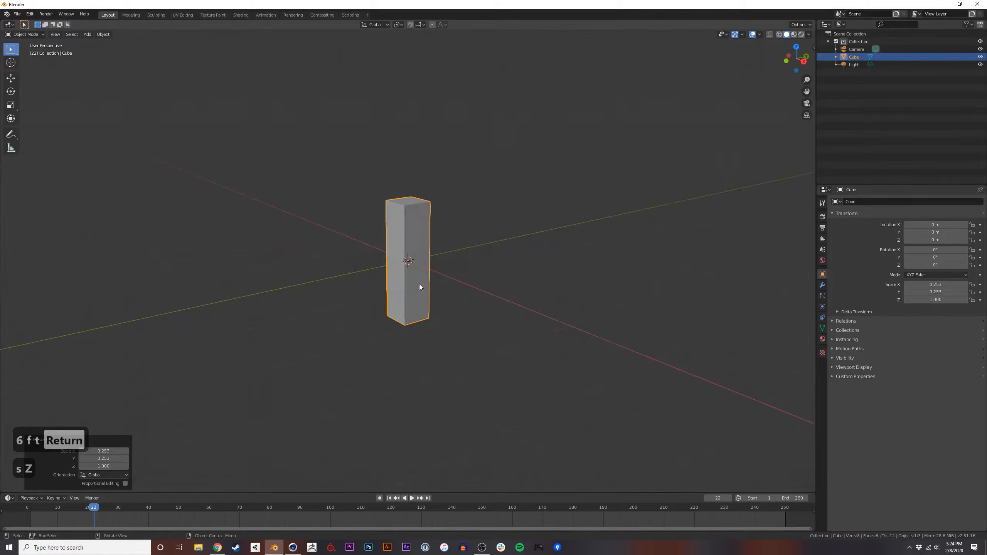
# Move the narrow box up along Z to about 0.918 m so its base rests on the ground plane.
pyautogui.press('g')
pyautogui.press('z')
pyautogui.click(432, 230)
pyautogui.press('KP_1')
pyautogui.press('g')
pyautogui.click(464, 230)
pyautogui.moveTo(464, 230); pyautogui.dragTo(429, 218, button='middle')
# Switch to Cinema 4D and add a Landscape primitive to the scene.
pyautogui.hotkey('alt', 'Tab')
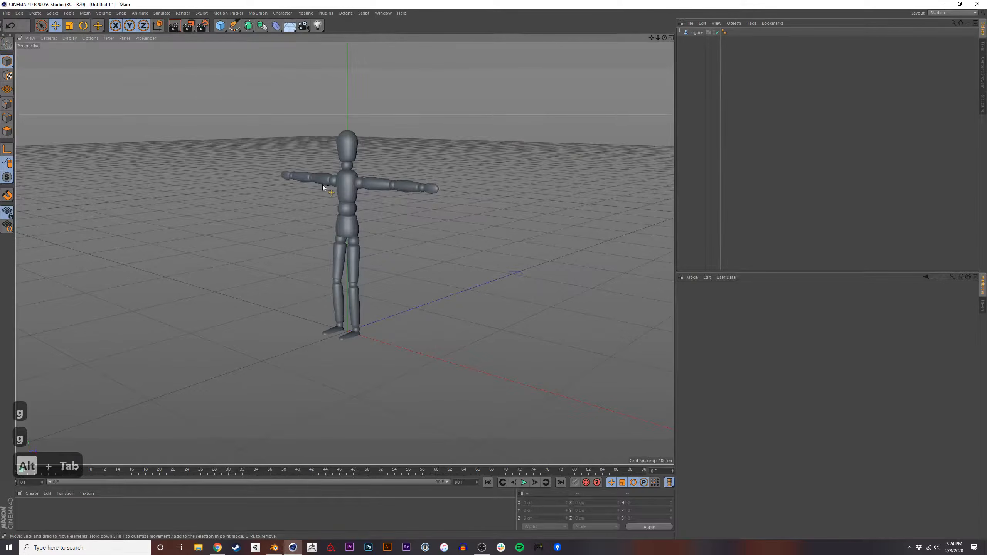
pyautogui.click(219, 25)
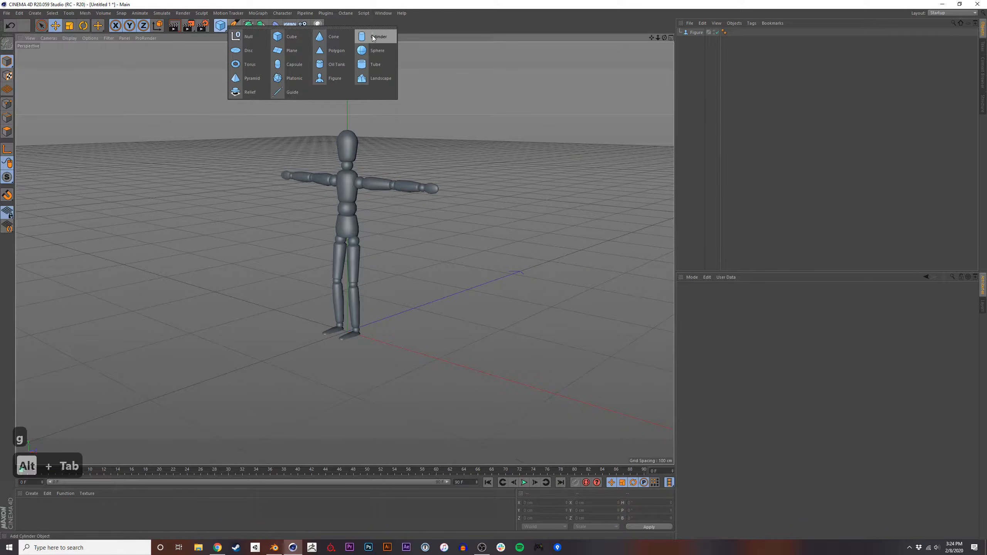
pyautogui.click(378, 79)
# Delete the figure standing on the landscape and inspect the terrain from above.
pyautogui.click(347, 226)
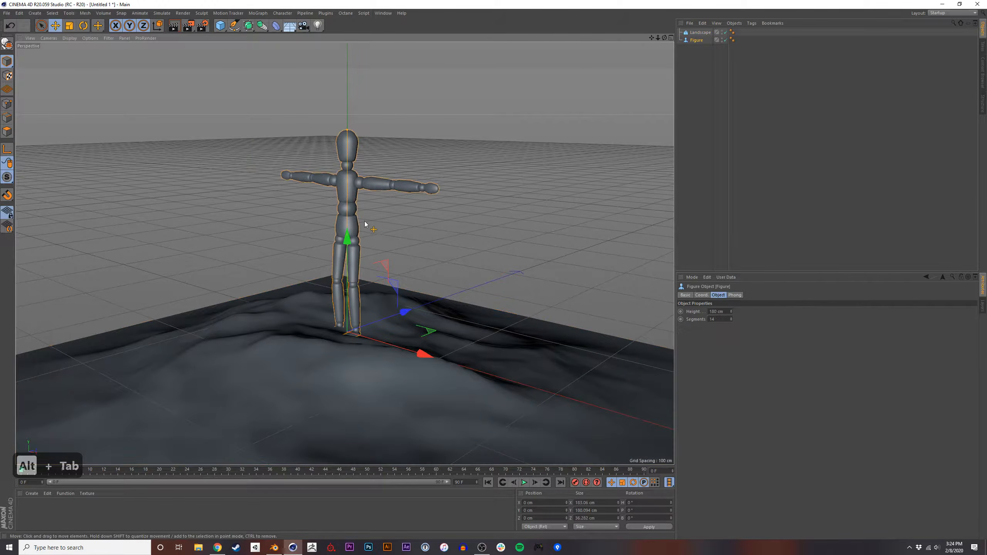
pyautogui.press('Delete')
pyautogui.press('space')
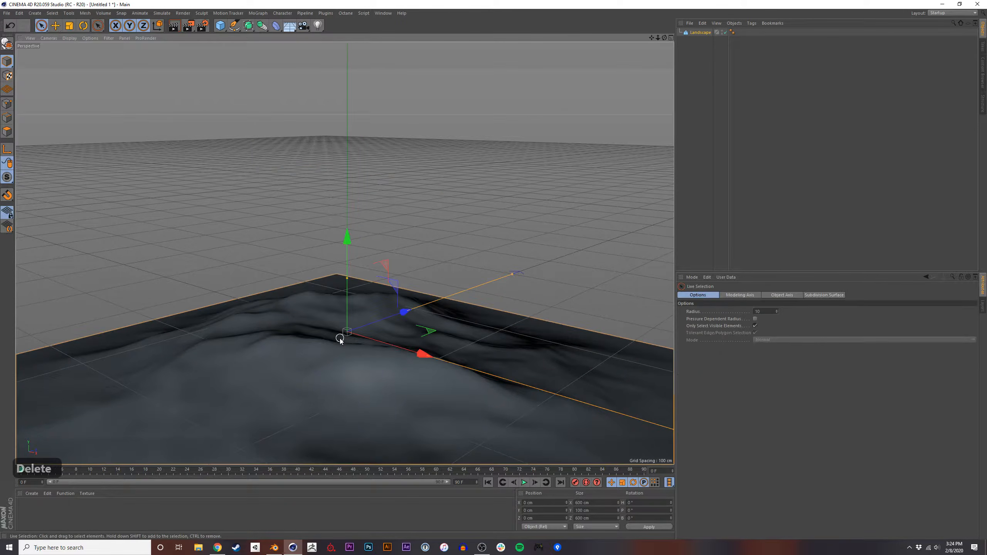
pyautogui.press('space')
pyautogui.press('space')
pyautogui.moveTo(341, 338)
pyautogui.mouseDown(button='middle')
pyautogui.moveTo(355, 358)
pyautogui.moveTo(352, 348)
pyautogui.mouseUp(button='middle')
pyautogui.keyDown('alt'); pyautogui.moveTo(345, 253); pyautogui.dragTo(307, 229); pyautogui.keyUp('alt')
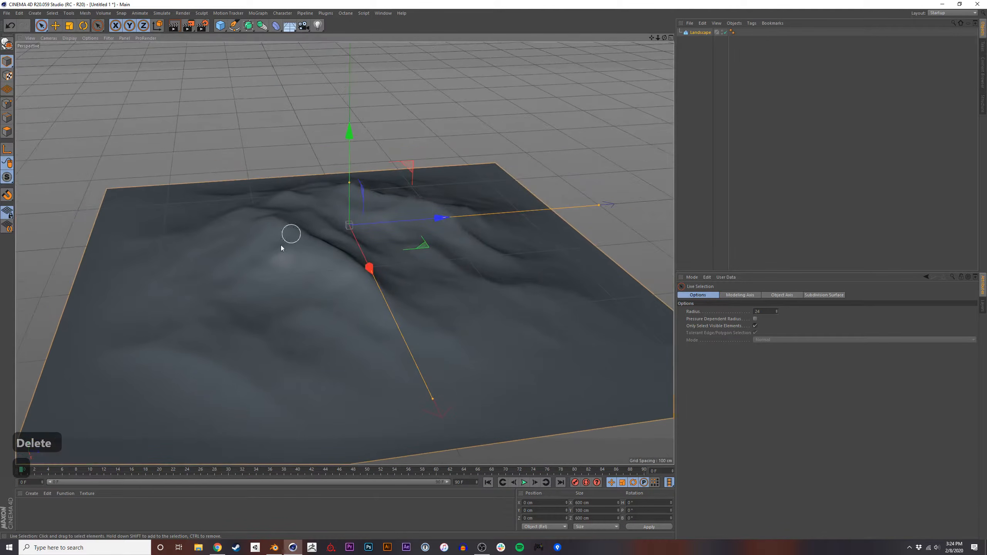
pyautogui.hotkey('alt', 'Tab')
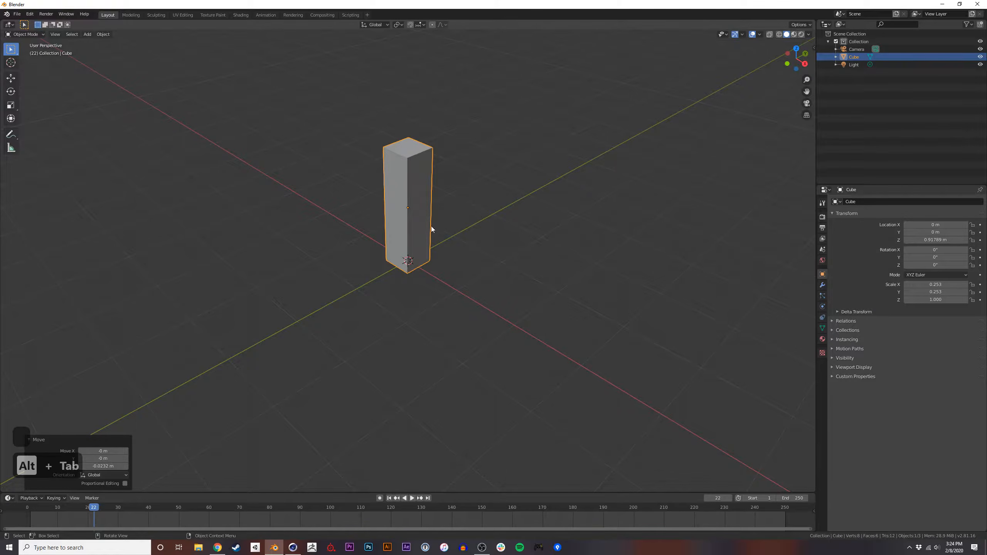
pyautogui.hotkey('alt', 'Tab')
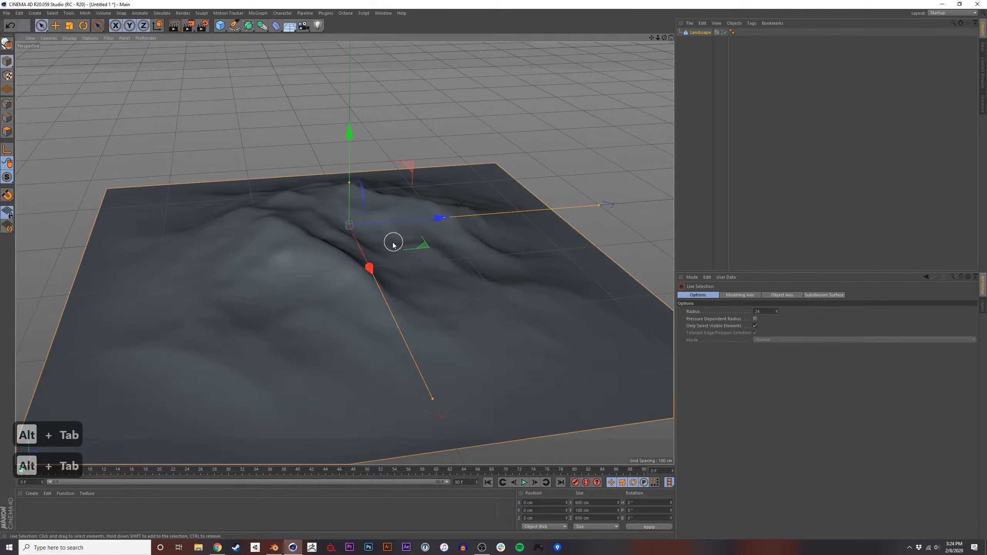
pyautogui.hotkey('alt', 'Tab')
pyautogui.hotkey('alt', 'Tab')
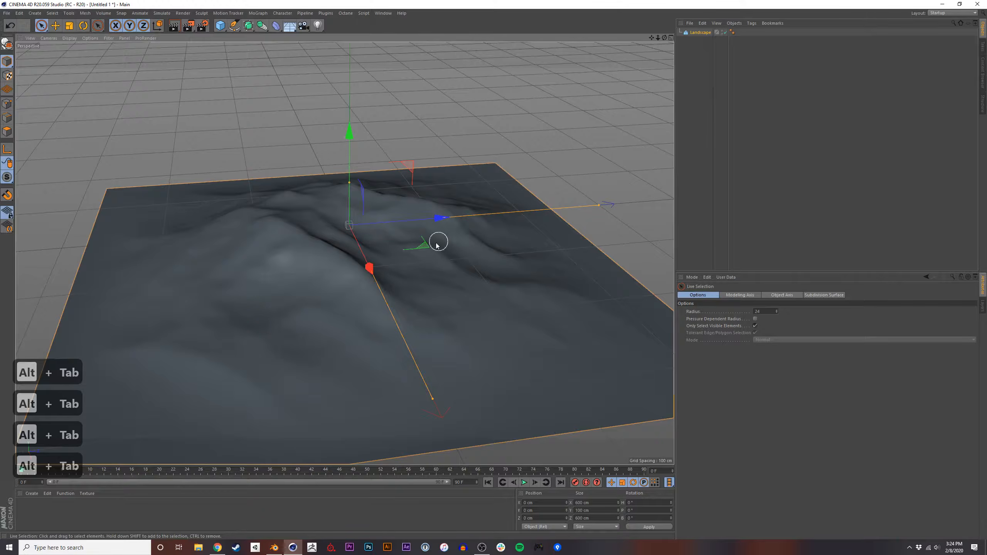
# Delete the landscape from the Cinema 4D scene.
pyautogui.press('Delete')
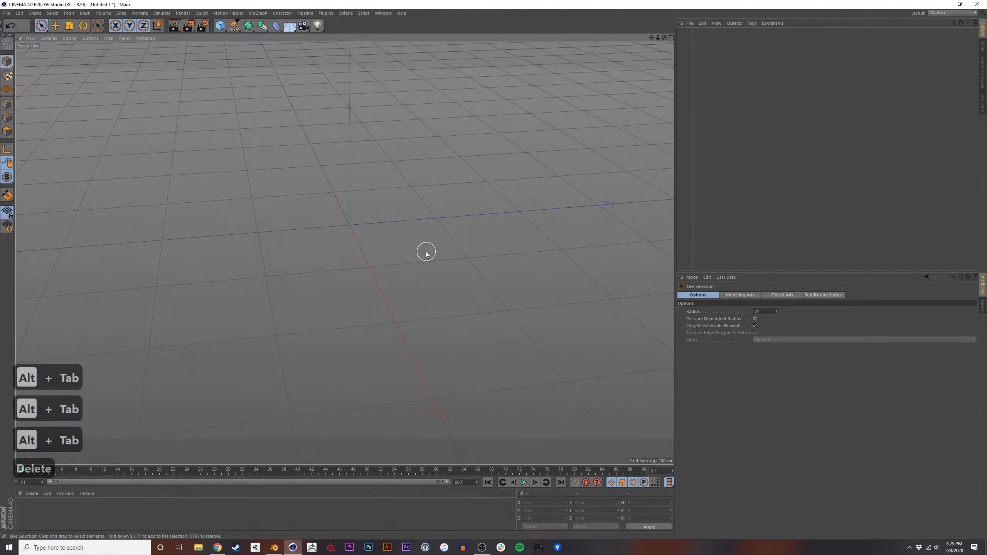
pyautogui.press('Escape')
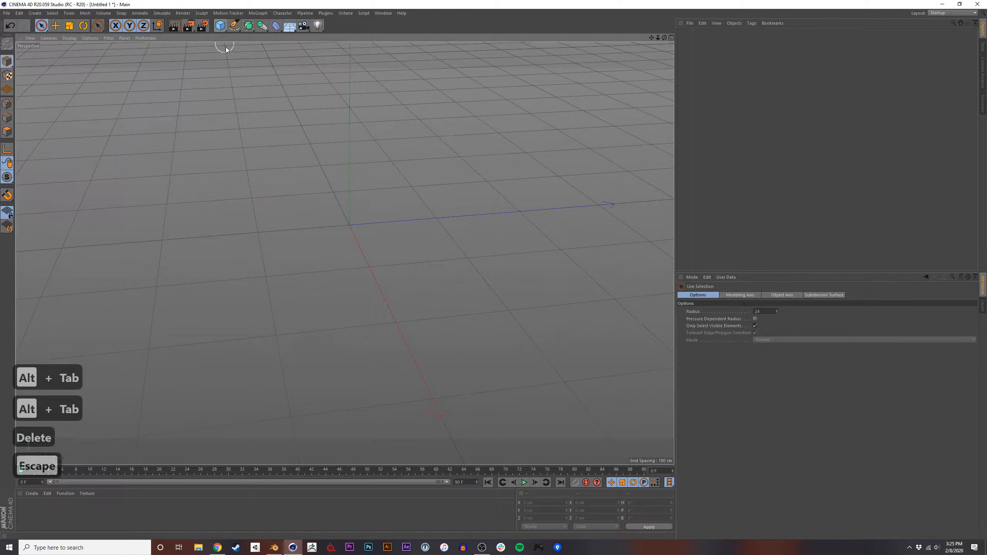
pyautogui.press('Escape')
pyautogui.click(220, 26)
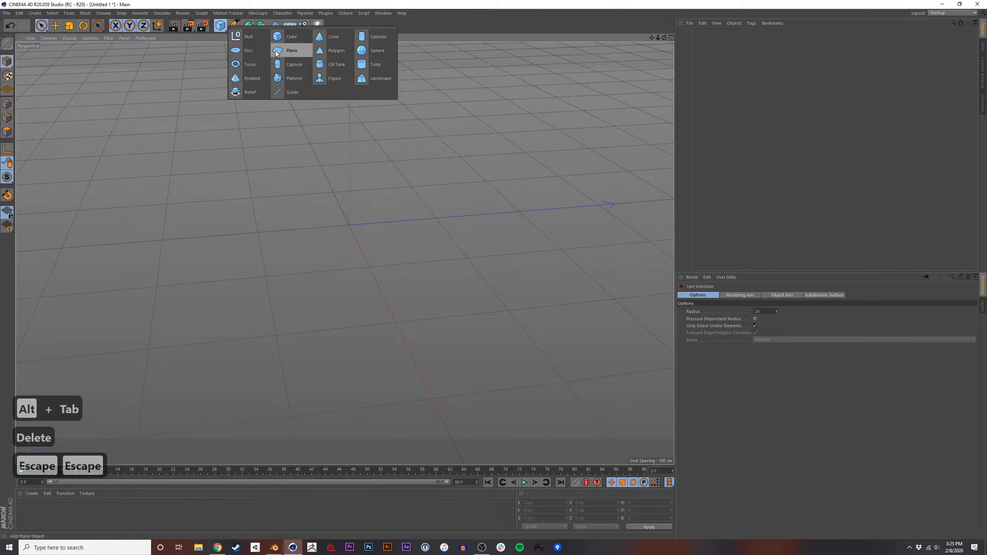
pyautogui.click(234, 26)
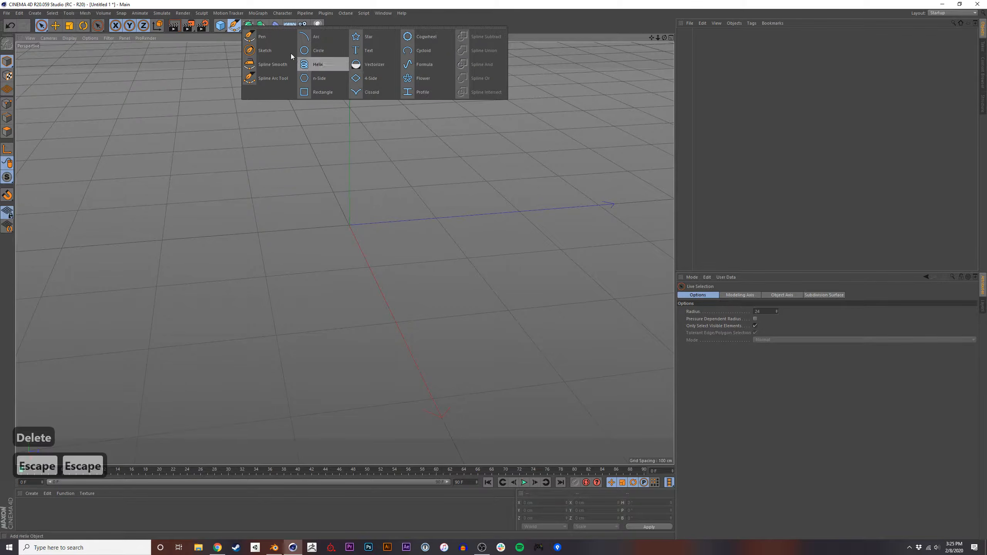
pyautogui.click(268, 37)
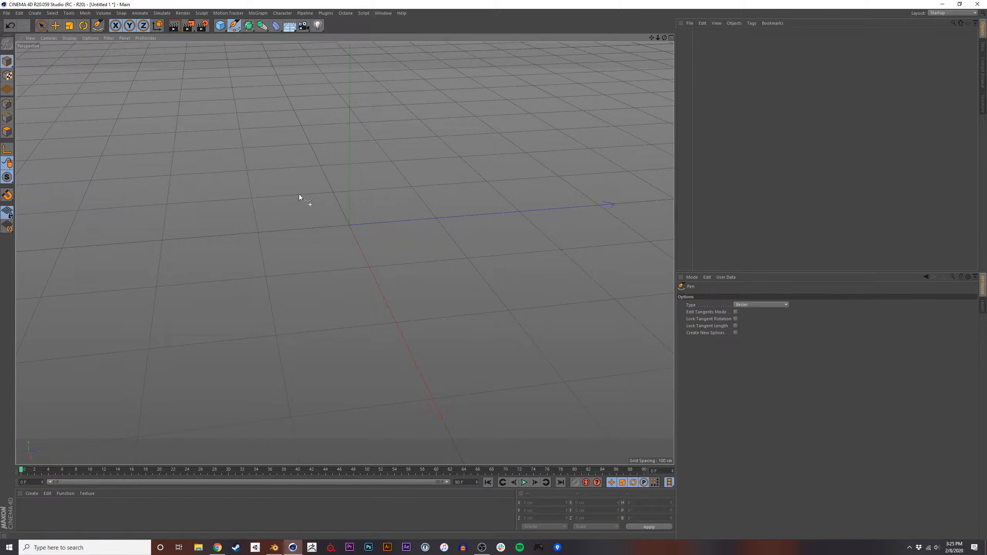
# Add a Circle spline at the origin and bring it fully into view.
pyautogui.click(234, 26)
pyautogui.click(311, 51)
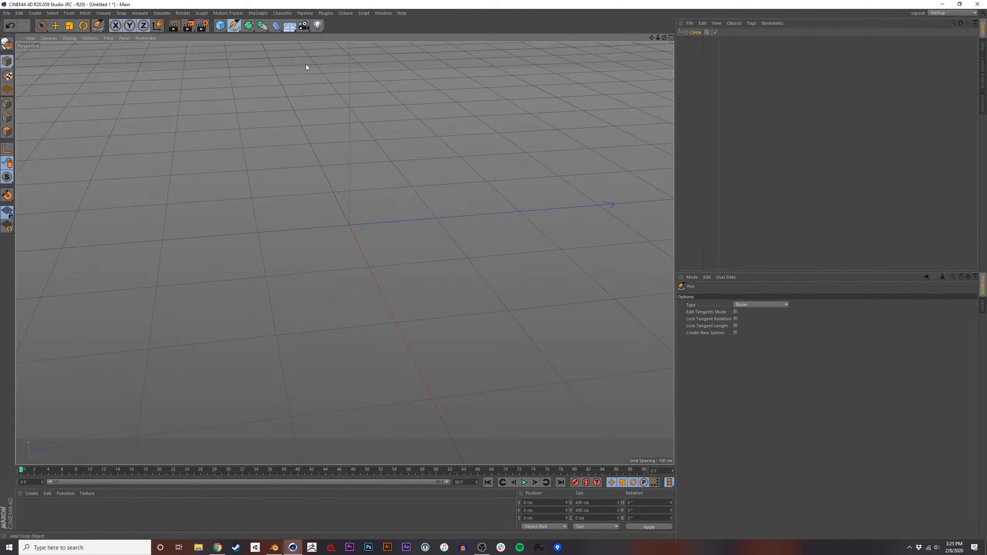
pyautogui.keyDown('alt'); pyautogui.moveTo(400, 189); pyautogui.dragTo(336, 221, button='right'); pyautogui.keyUp('alt')
pyautogui.keyDown('alt'); pyautogui.moveTo(361, 203); pyautogui.dragTo(302, 223, button='middle'); pyautogui.keyUp('alt')
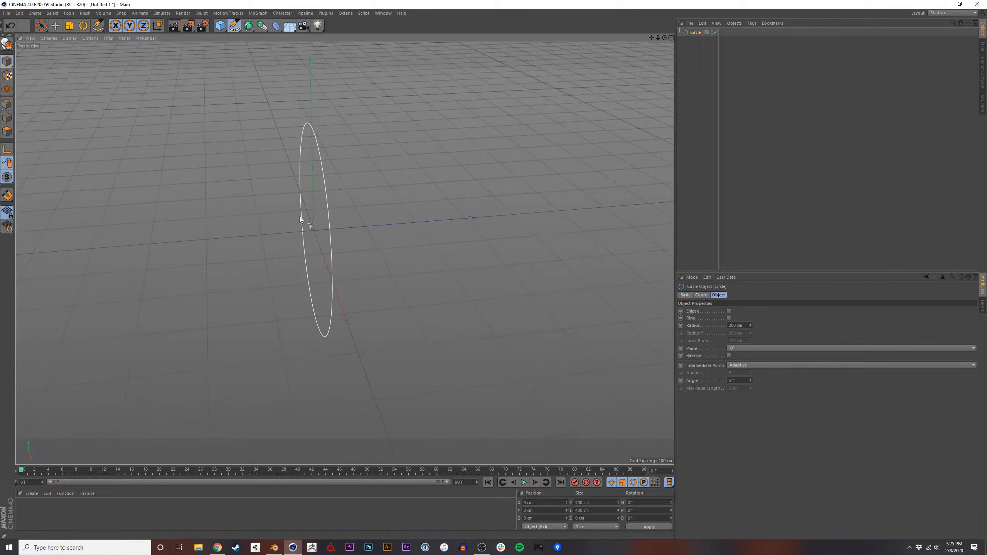
# Sketch a freehand wavy spline through the circle, about 1090 cm long along Z.
pyautogui.click(235, 26)
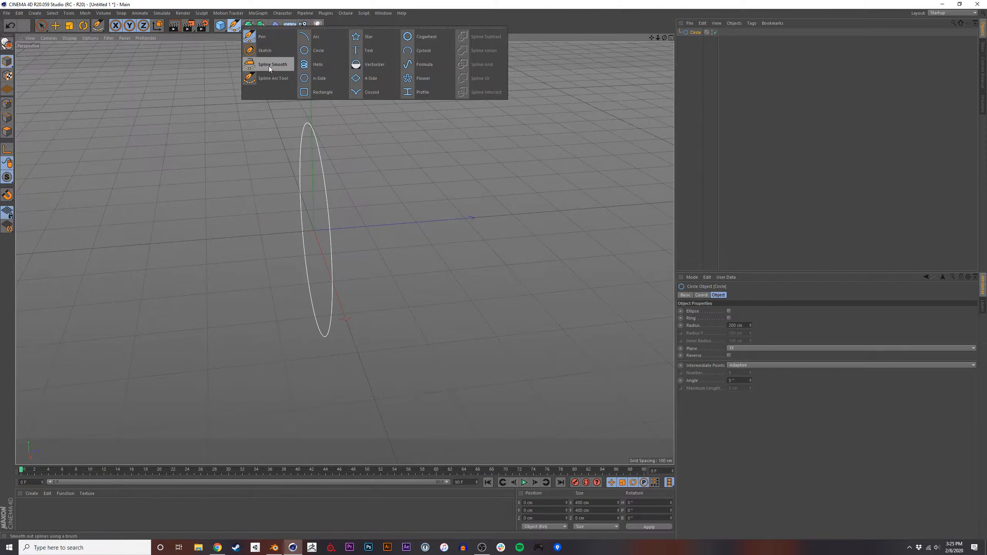
pyautogui.click(264, 50)
pyautogui.moveTo(137, 274); pyautogui.dragTo(705, 256)
pyautogui.moveTo(379, 267)
pyautogui.keyDown('alt'); pyautogui.mouseDown()
pyautogui.moveTo(430, 279)
pyautogui.moveTo(395, 279)
pyautogui.moveTo(384, 267)
pyautogui.moveTo(414, 228)
pyautogui.mouseUp(); pyautogui.keyUp('alt')
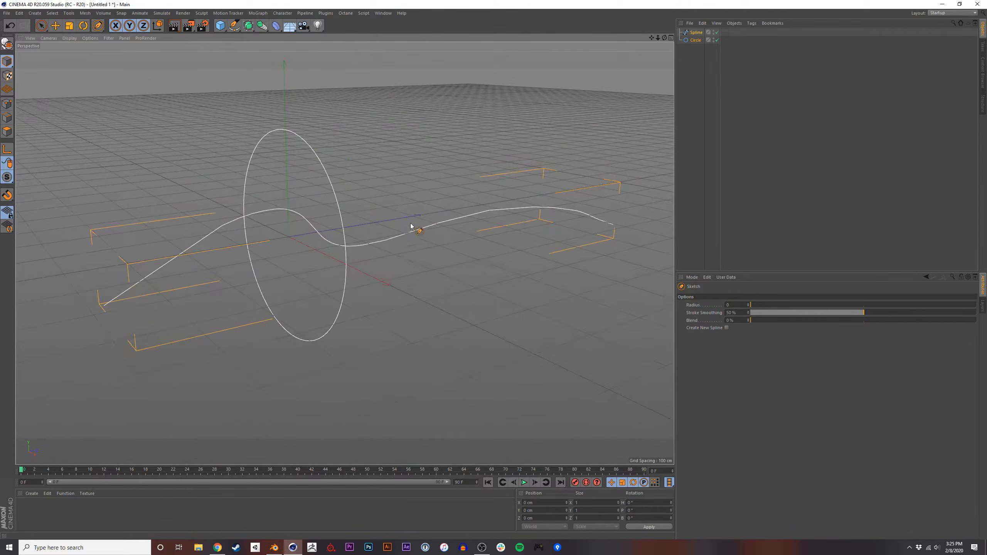
# Add a Sweep generator as parent of the sketched spline and place the circle inside it below the spline.
pyautogui.click(696, 33)
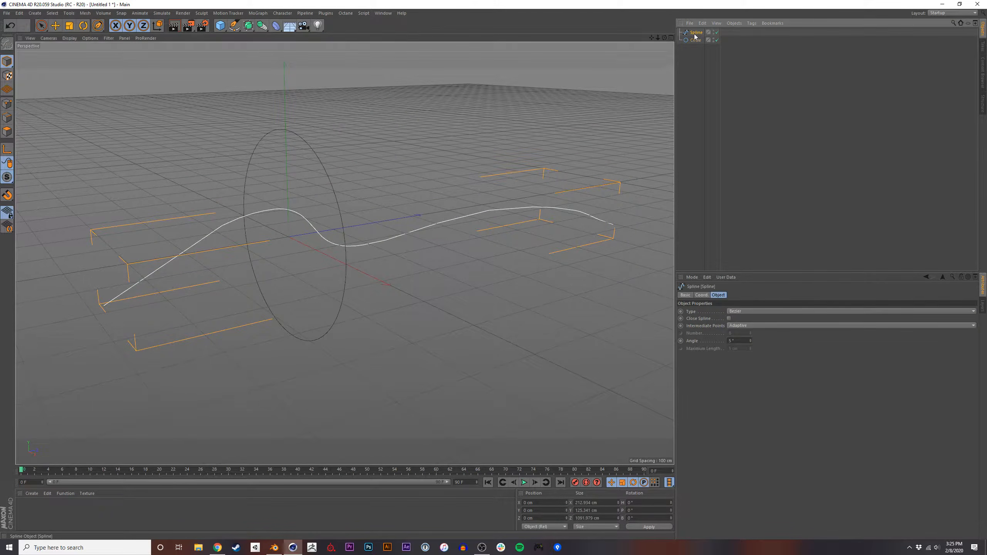
pyautogui.click(251, 27)
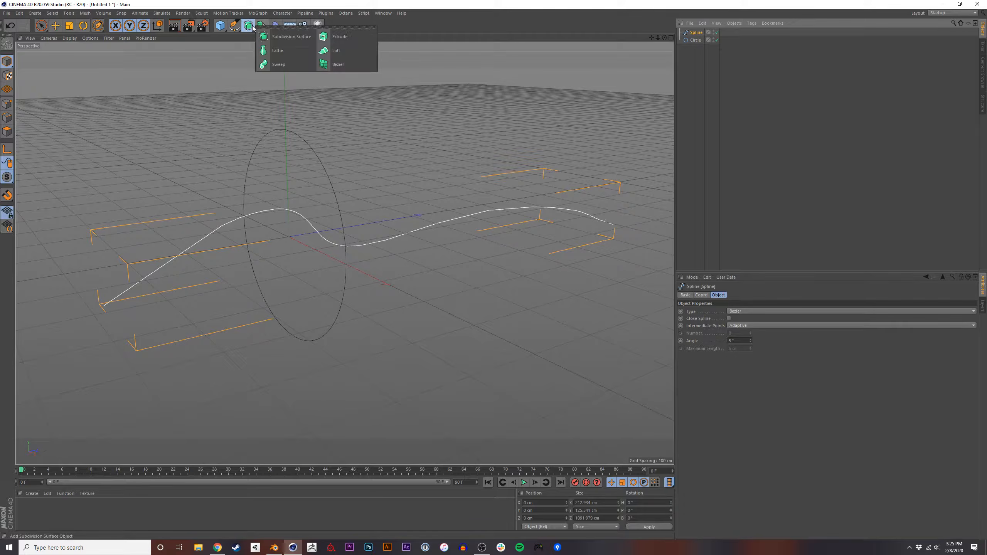
pyautogui.keyDown('alt'); pyautogui.click(279, 64); pyautogui.keyUp('alt')
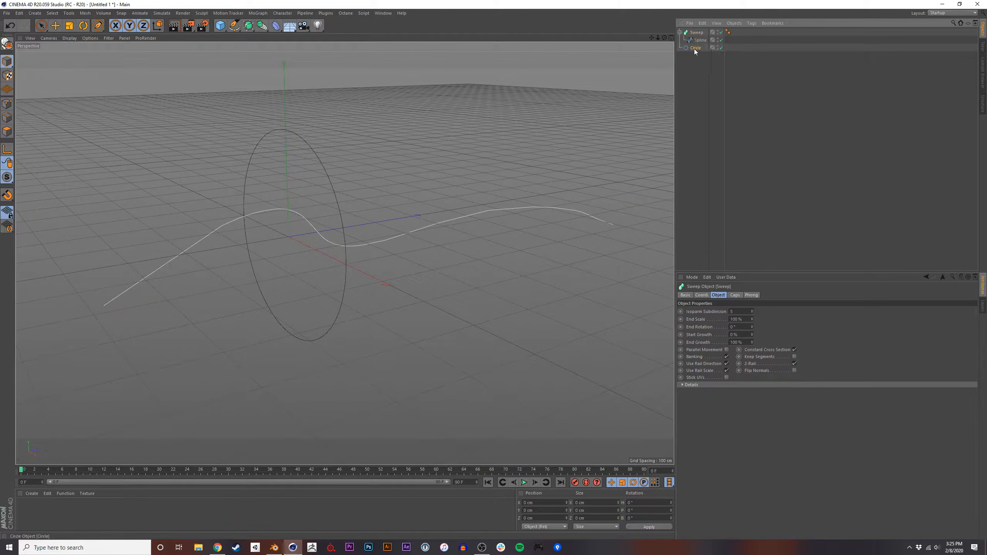
pyautogui.moveTo(704, 46); pyautogui.dragTo(704, 46)
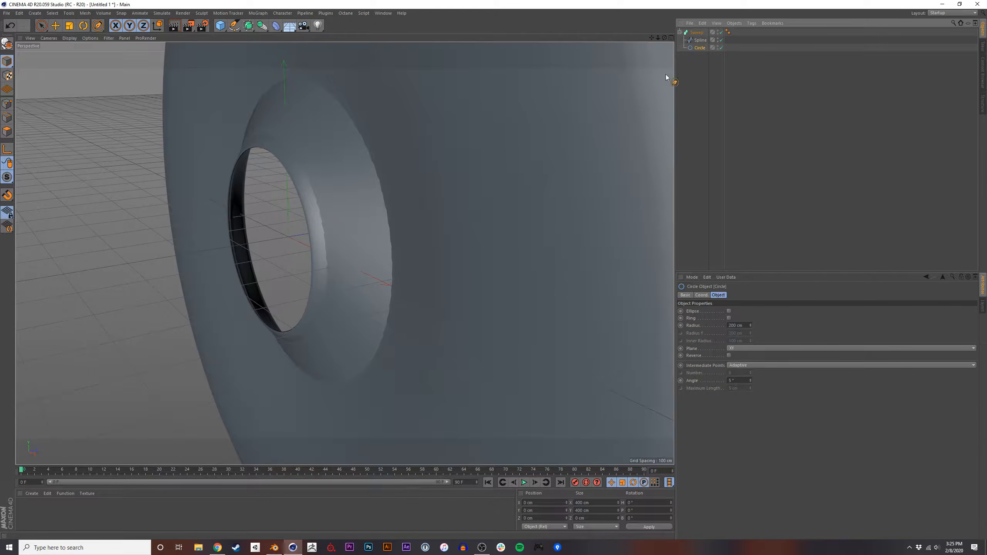
# Move the circle above the spline inside the Sweep and scale its radius to about 0.036 cm.
pyautogui.press('t')
pyautogui.moveTo(524, 171); pyautogui.dragTo(157, 214)
pyautogui.moveTo(701, 47); pyautogui.dragTo(704, 37)
pyautogui.moveTo(399, 203); pyautogui.dragTo(551, 164)
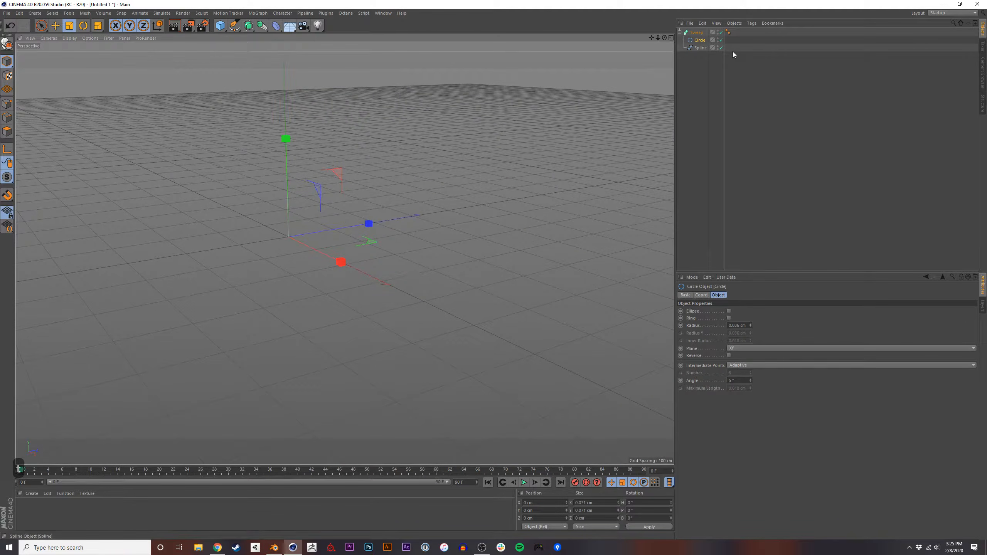
# Move the circle back below the spline in the Sweep and scale its radius to about 0.027 cm.
pyautogui.moveTo(699, 41); pyautogui.dragTo(702, 52)
pyautogui.moveTo(504, 141); pyautogui.dragTo(582, 139)
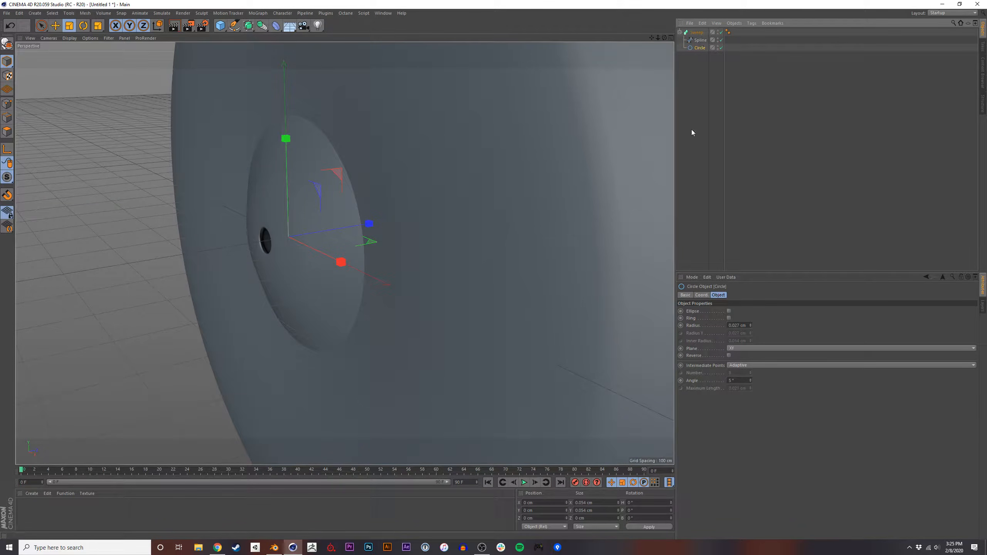
pyautogui.keyDown('alt'); pyautogui.moveTo(498, 188); pyautogui.dragTo(300, 224); pyautogui.keyUp('alt')
# Try the XZ plane for the circle and set its plane back to XY.
pyautogui.click(744, 348)
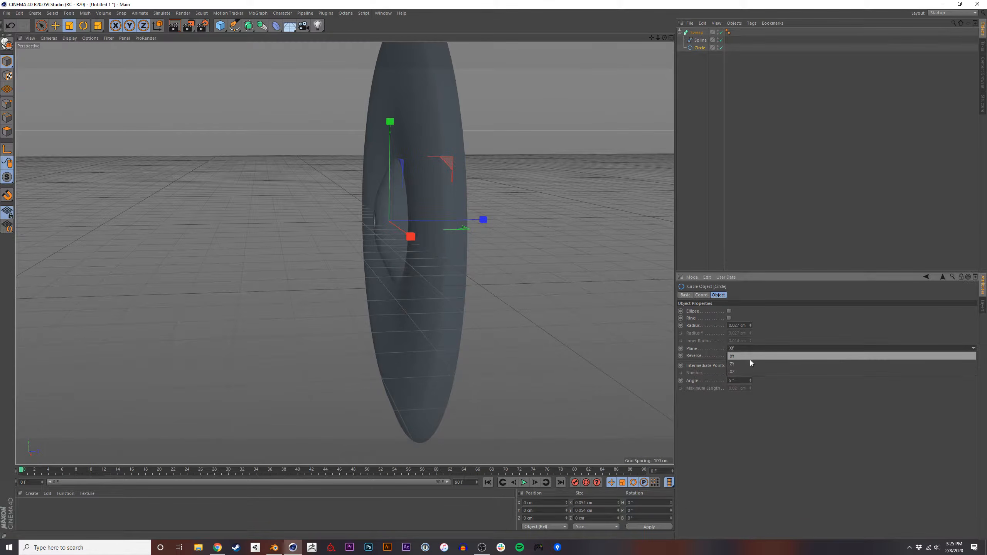
pyautogui.click(749, 358)
pyautogui.click(750, 352)
pyautogui.click(747, 369)
pyautogui.click(750, 347)
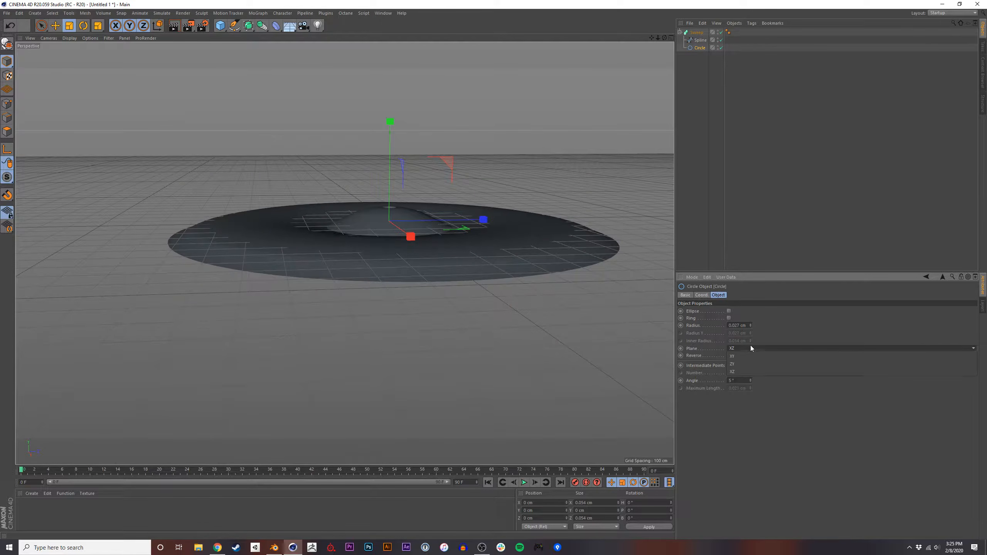
pyautogui.click(749, 357)
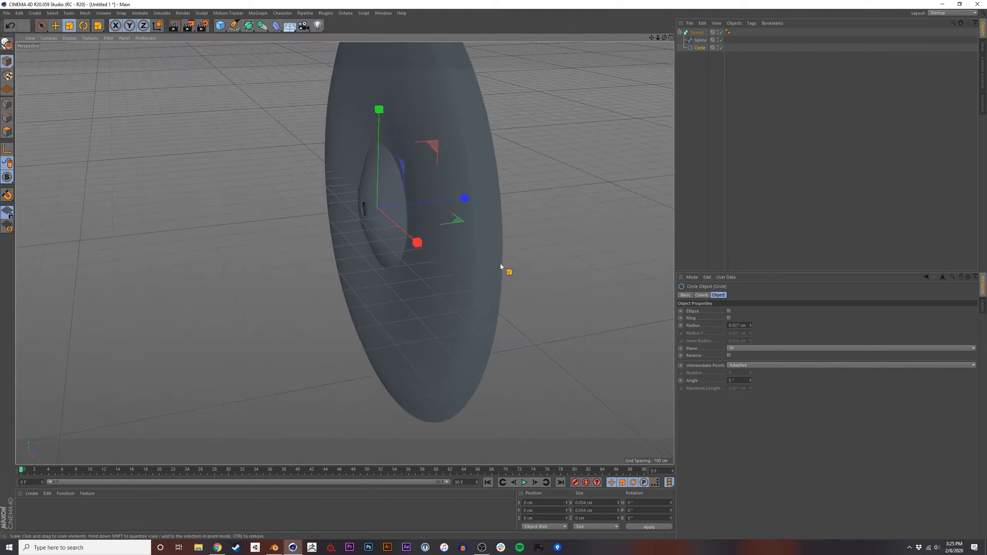
# Scale the circle down slightly and delete it from the Sweep.
pyautogui.moveTo(562, 161); pyautogui.dragTo(522, 150)
pyautogui.click(697, 49)
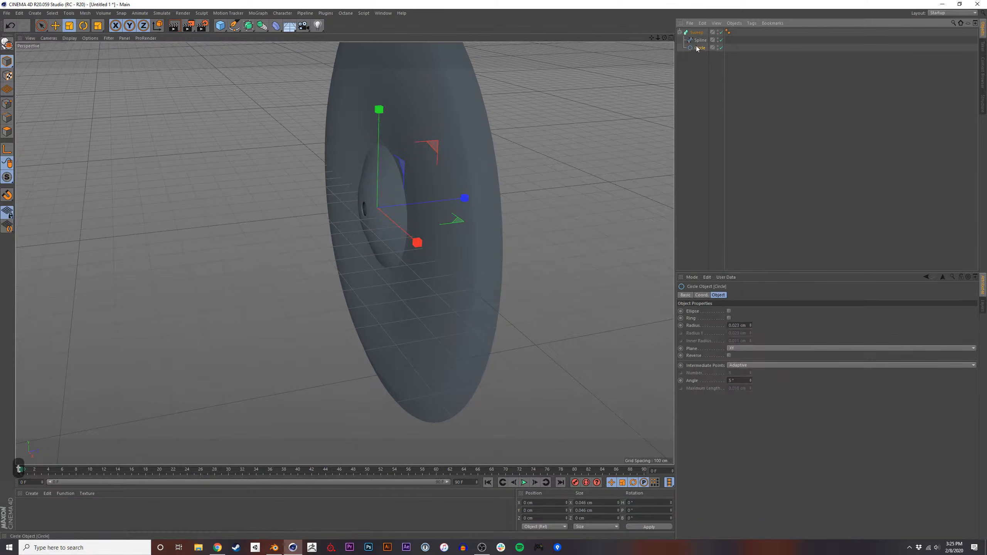
pyautogui.press('Delete')
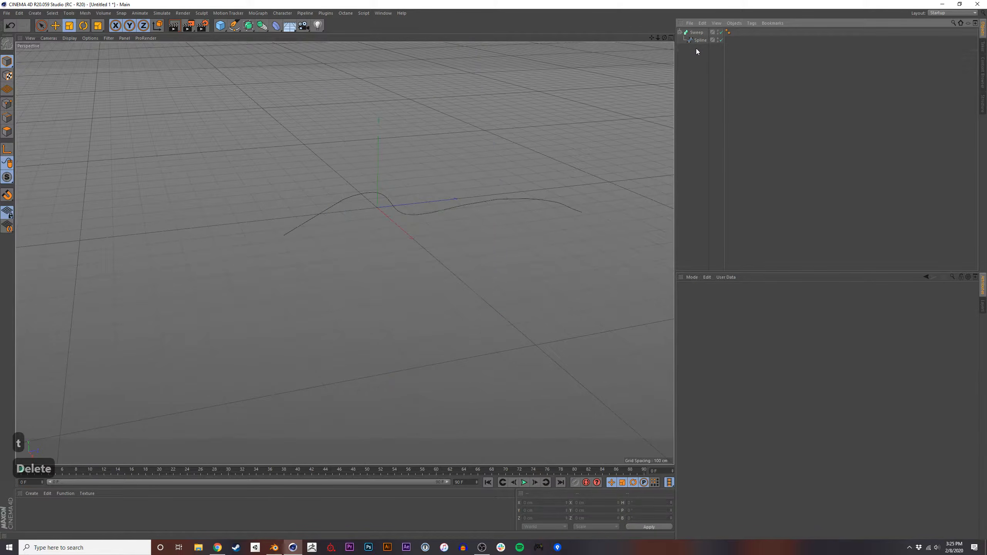
# Add a new Circle spline and place it above the path spline inside the Sweep.
pyautogui.click(234, 25)
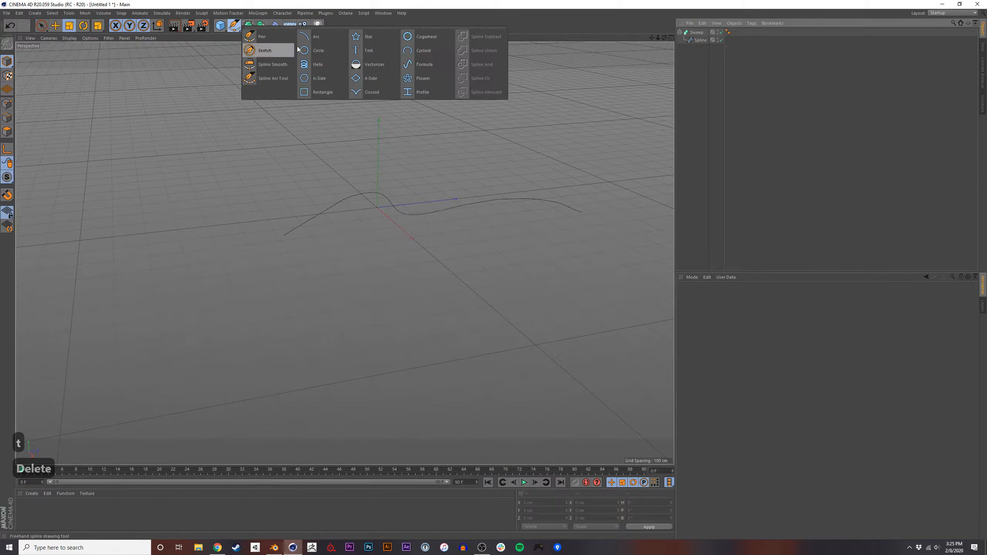
pyautogui.click(304, 51)
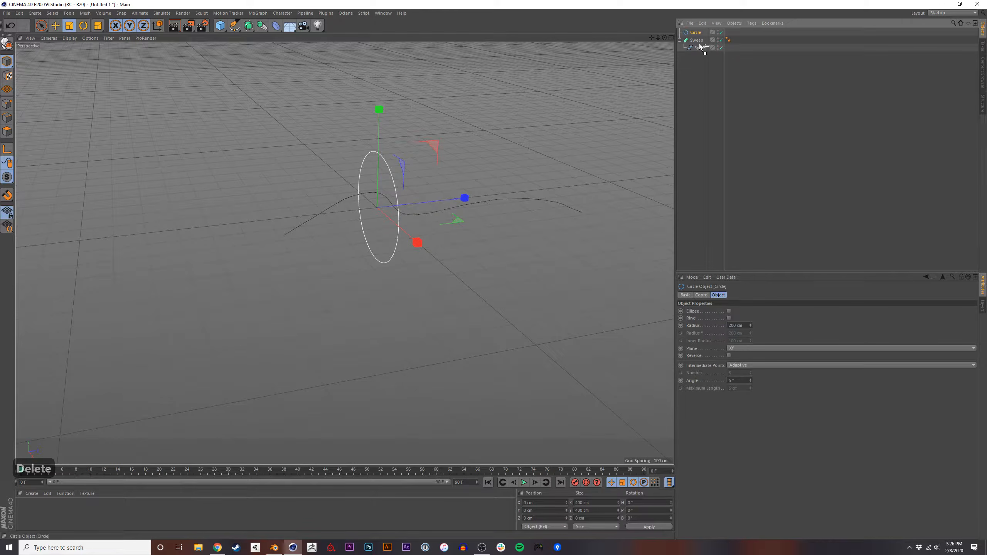
pyautogui.moveTo(699, 43); pyautogui.dragTo(699, 43)
pyautogui.keyDown('alt'); pyautogui.moveTo(450, 213); pyautogui.dragTo(494, 194); pyautogui.keyUp('alt')
pyautogui.moveTo(524, 171); pyautogui.dragTo(447, 227)
# Switch to Blender and delete the tall cube from the scene.
pyautogui.hotkey('alt', 'Tab')
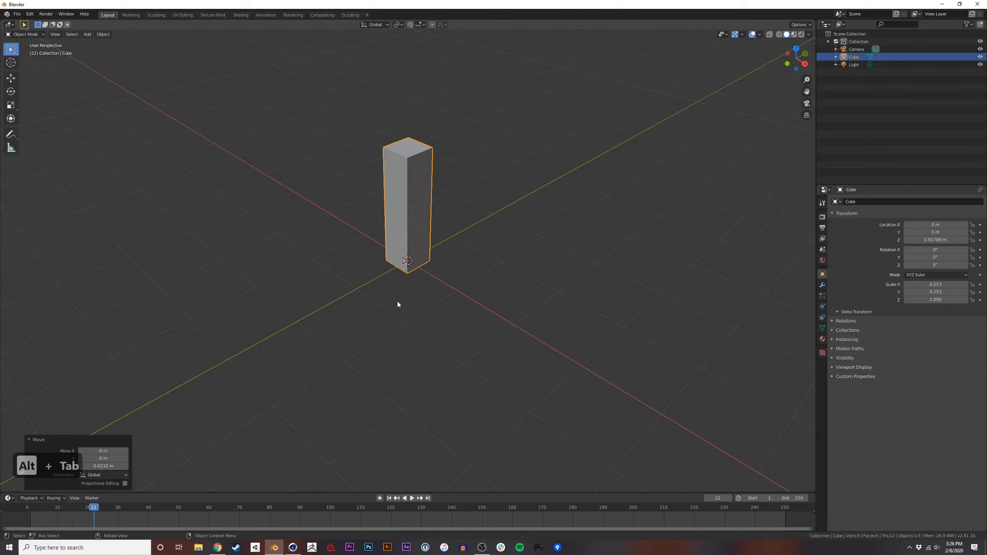
pyautogui.press('x')
pyautogui.click(468, 281)
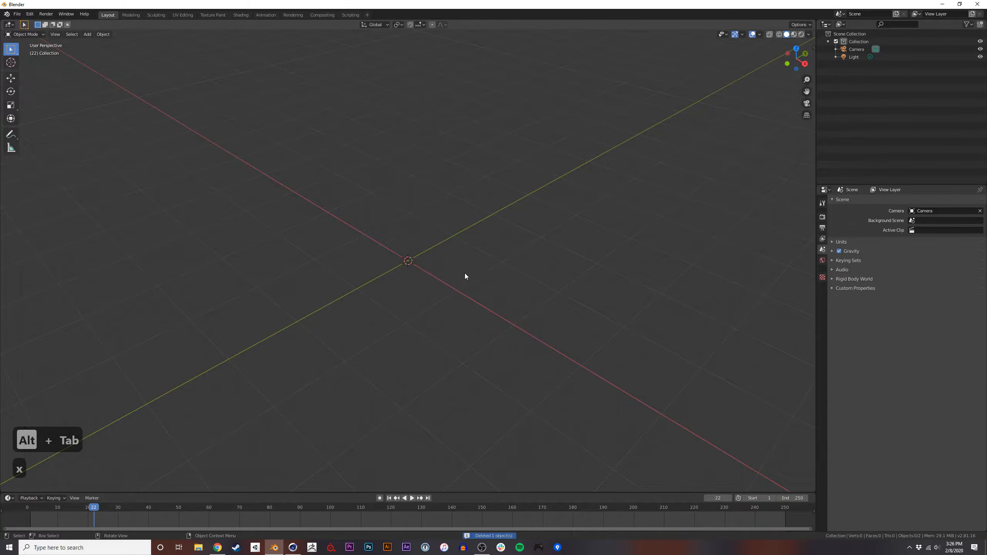
# Add a Bezier curve at the world origin and look at it from the top view.
pyautogui.hotkey('shift', 'a')
pyautogui.moveTo(417, 271)
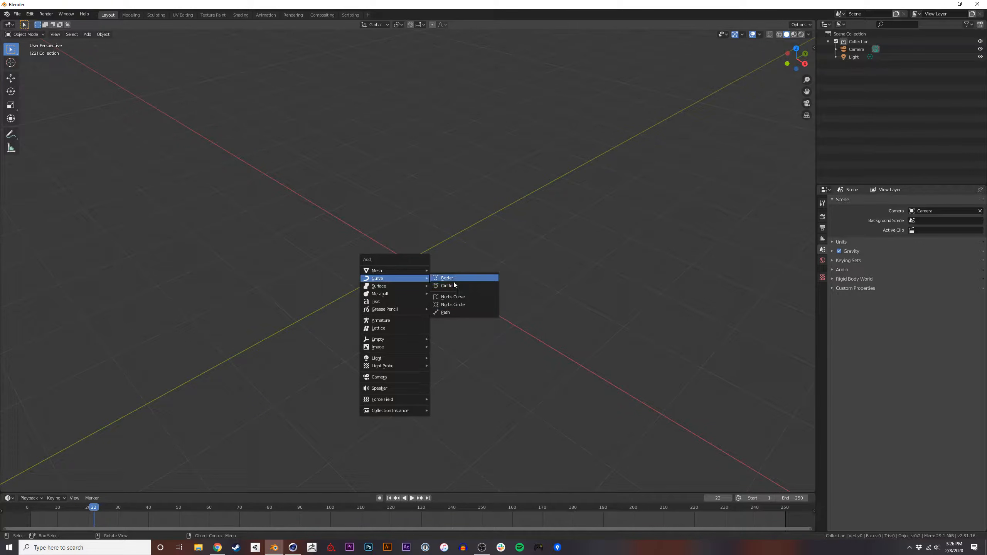
pyautogui.click(453, 279)
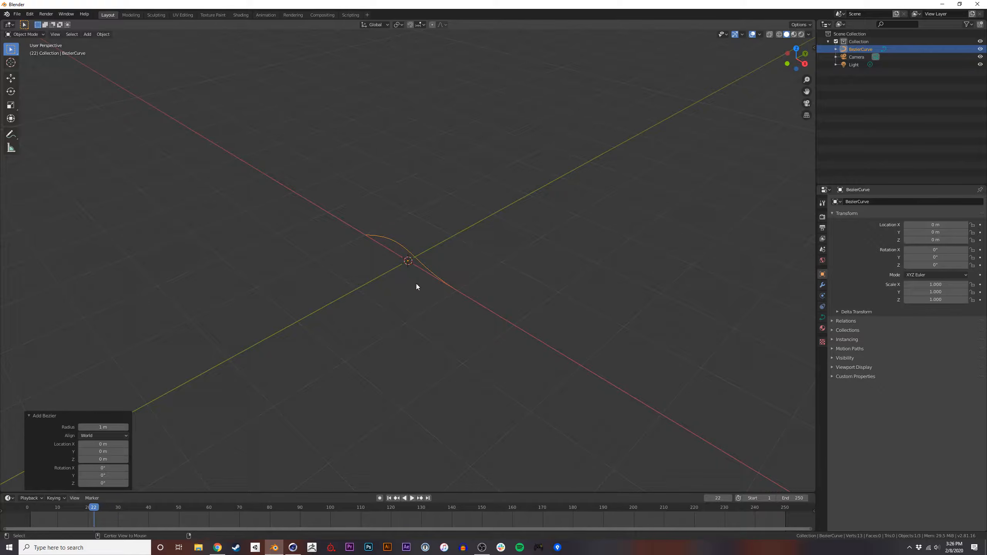
pyautogui.moveTo(428, 275); pyautogui.dragTo(502, 267, button='middle')
pyautogui.press('KP_7')
pyautogui.press('Tab')
pyautogui.press('Tab')
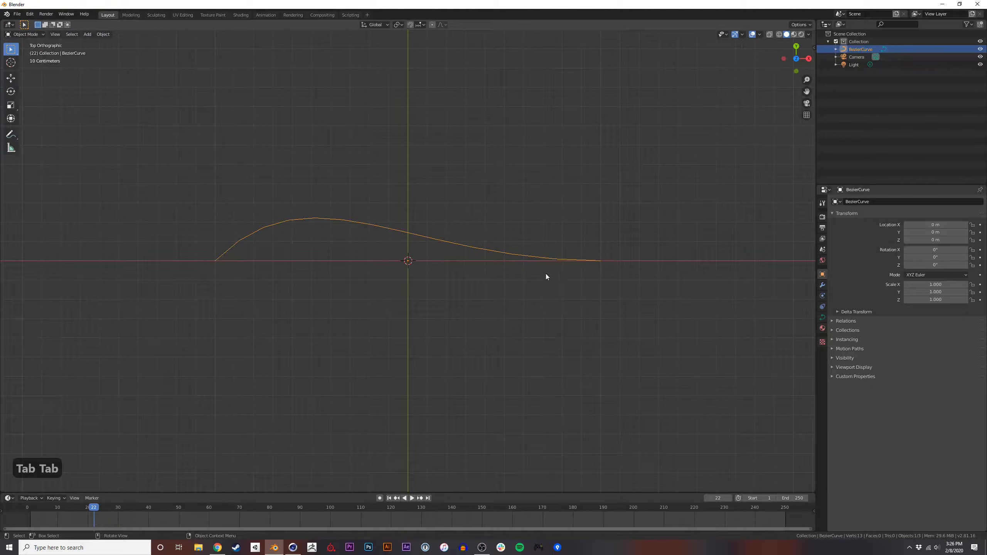
# Extrude the Bezier curve's positive-X end point about 2.02 m in X, 0.505 m in Y and 0.129 m in Z, and rotate the new end about 48°.
pyautogui.moveTo(585, 232); pyautogui.dragTo(304, 261, button='middle')
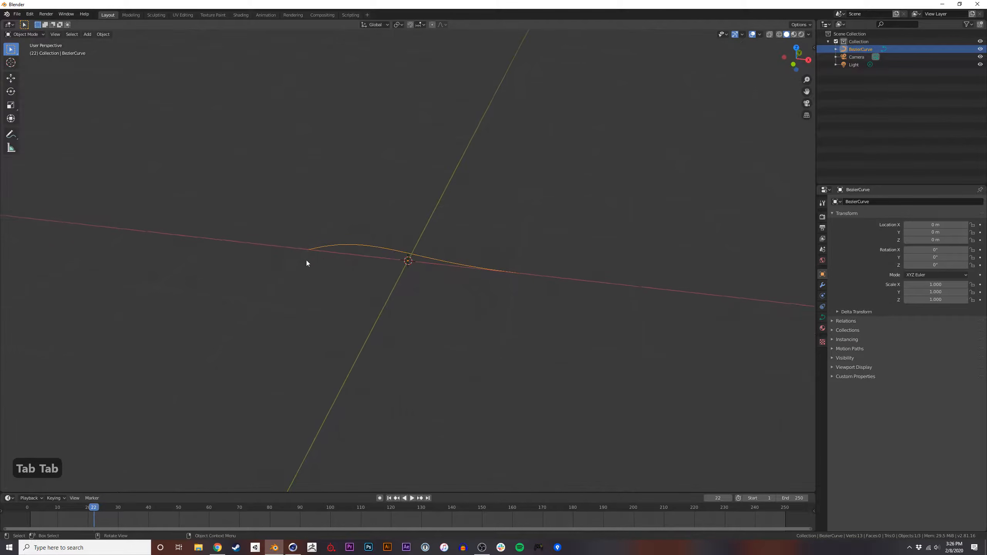
pyautogui.moveTo(427, 263); pyautogui.dragTo(423, 264, button='middle')
pyautogui.press('Tab')
pyautogui.moveTo(354, 258); pyautogui.dragTo(403, 268, button='middle')
pyautogui.moveTo(557, 285); pyautogui.dragTo(506, 255)
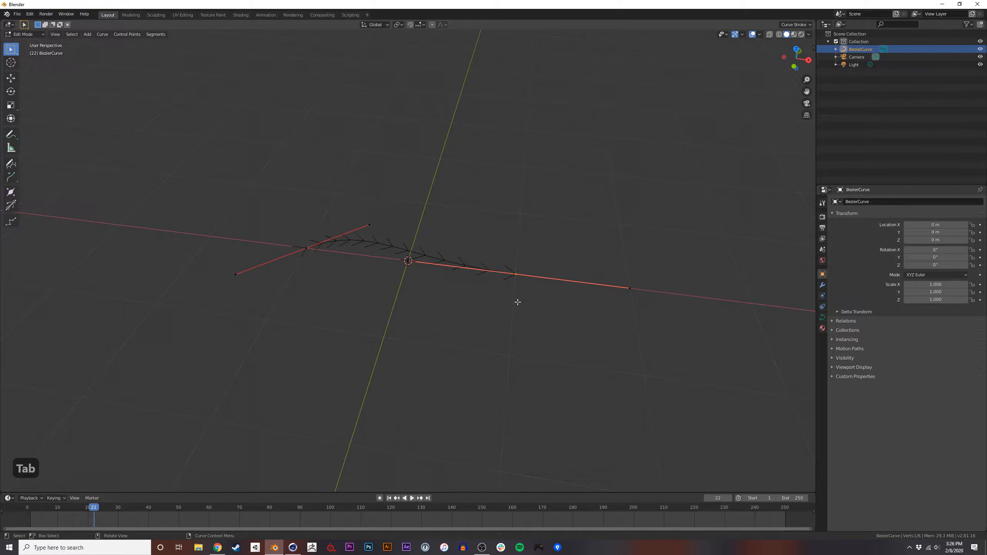
pyautogui.press('e')
pyautogui.click(741, 282)
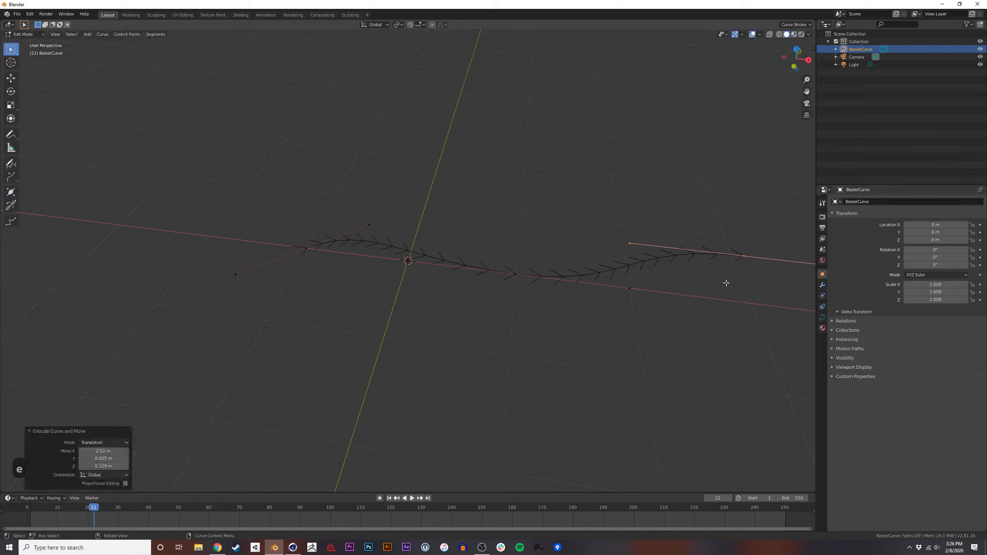
pyautogui.press('r')
pyautogui.click(764, 267)
# Extrude another segment upward from the curve's new end point and rotate its handles to bend the curve over at the peak.
pyautogui.moveTo(744, 264); pyautogui.dragTo(525, 258, button='middle')
pyautogui.press('e')
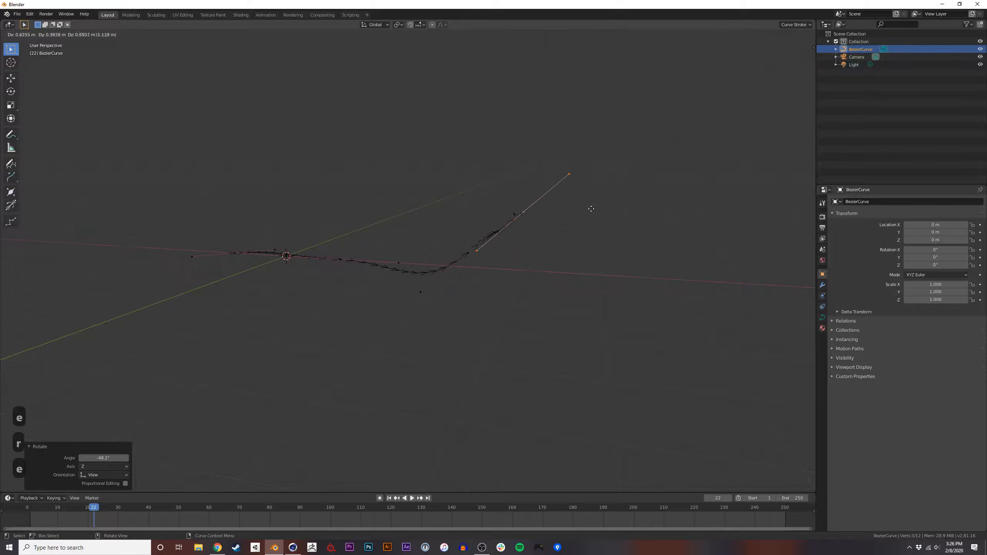
pyautogui.click(659, 172)
pyautogui.press('r')
pyautogui.click(595, 198)
pyautogui.moveTo(576, 220); pyautogui.dragTo(545, 252, button='middle')
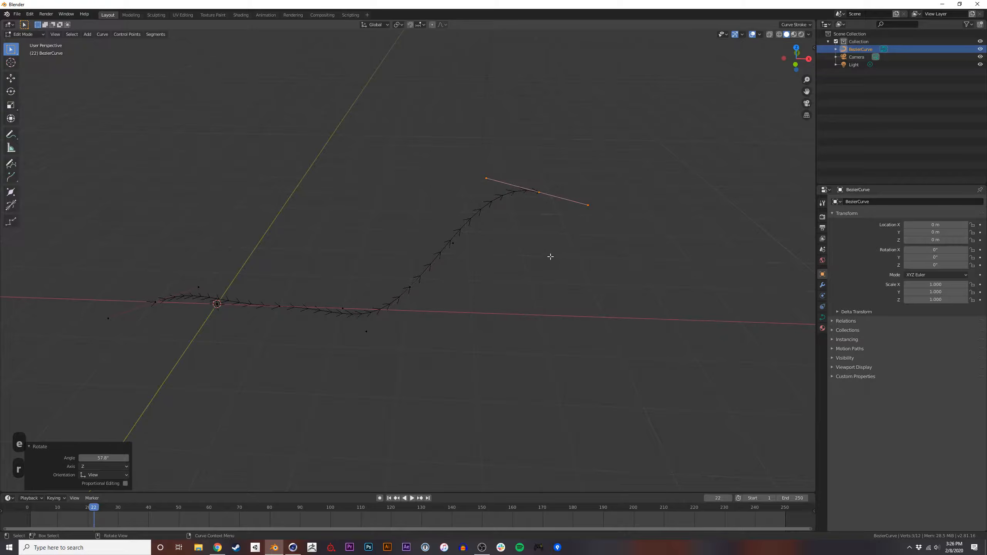
# Move the curve's last end point to adjust the final bend and return to Object Mode.
pyautogui.press('g')
pyautogui.click(610, 276)
pyautogui.moveTo(454, 280)
pyautogui.mouseDown(button='middle')
pyautogui.moveTo(529, 289)
pyautogui.moveTo(549, 319)
pyautogui.moveTo(516, 267)
pyautogui.moveTo(487, 258)
pyautogui.moveTo(465, 311)
pyautogui.moveTo(522, 252)
pyautogui.moveTo(453, 286)
pyautogui.mouseUp(button='middle')
pyautogui.press('Tab')
pyautogui.press('Tab')
pyautogui.press('Tab')
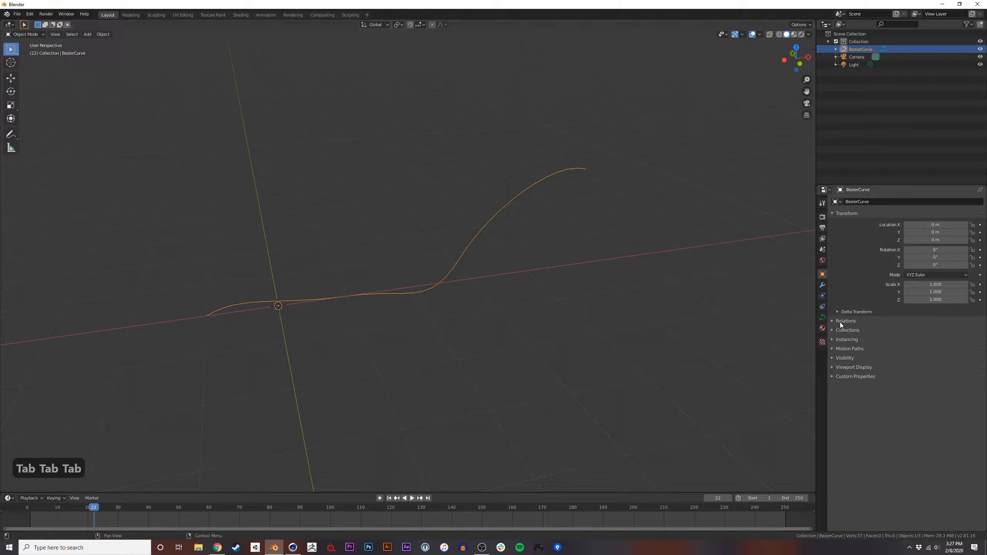
# Look through the Bezier curve's data, material, object, modifier, physics and constraint properties for sweep-like settings.
pyautogui.click(823, 319)
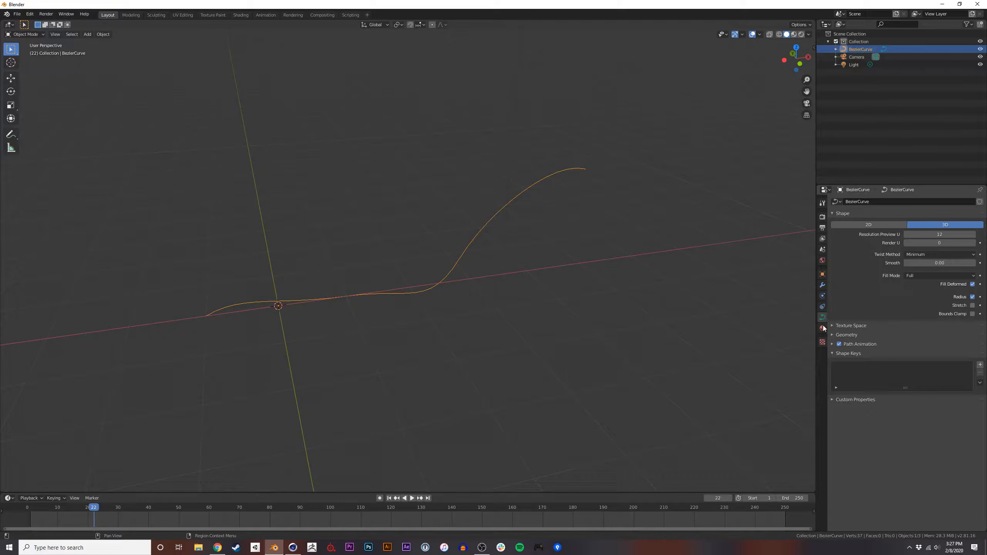
pyautogui.click(823, 329)
pyautogui.click(822, 275)
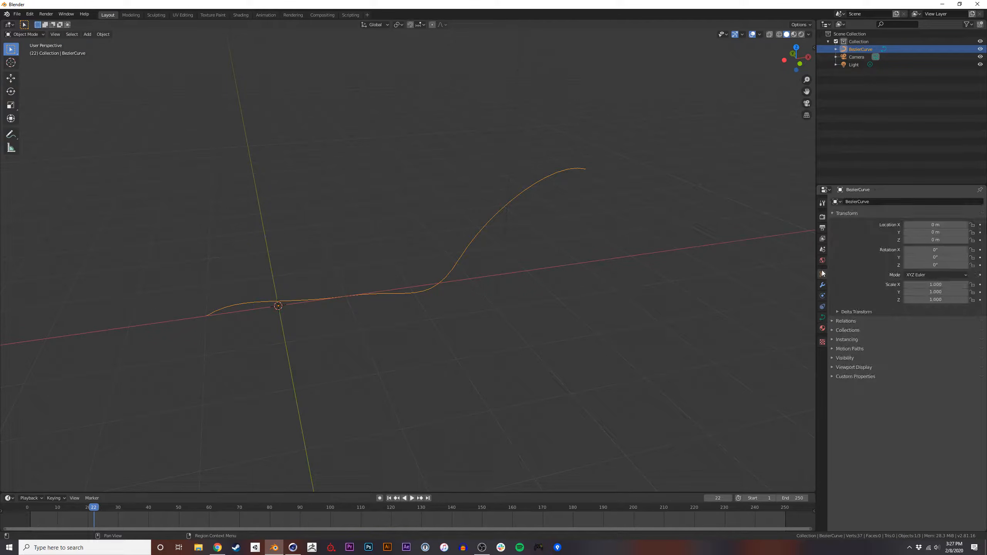
pyautogui.click(823, 286)
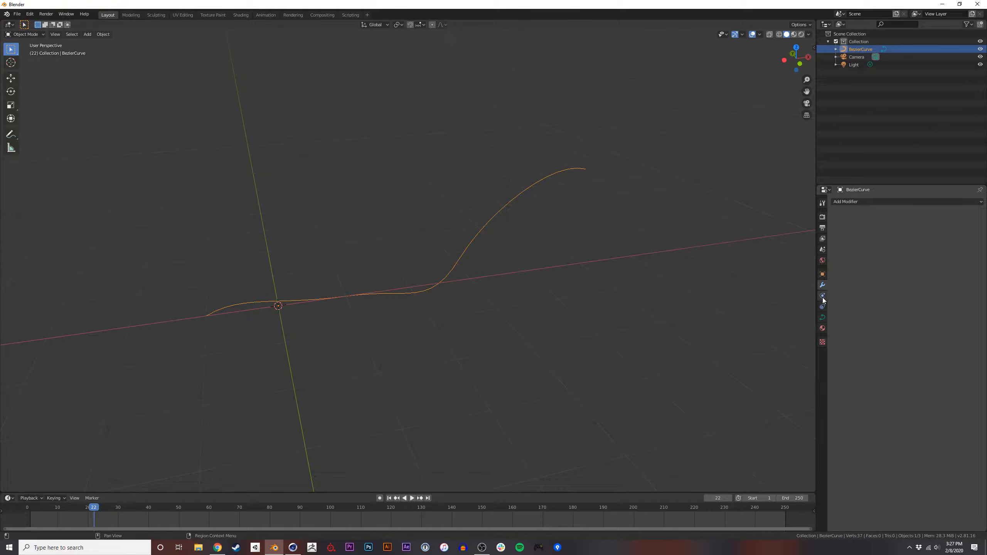
pyautogui.click(822, 296)
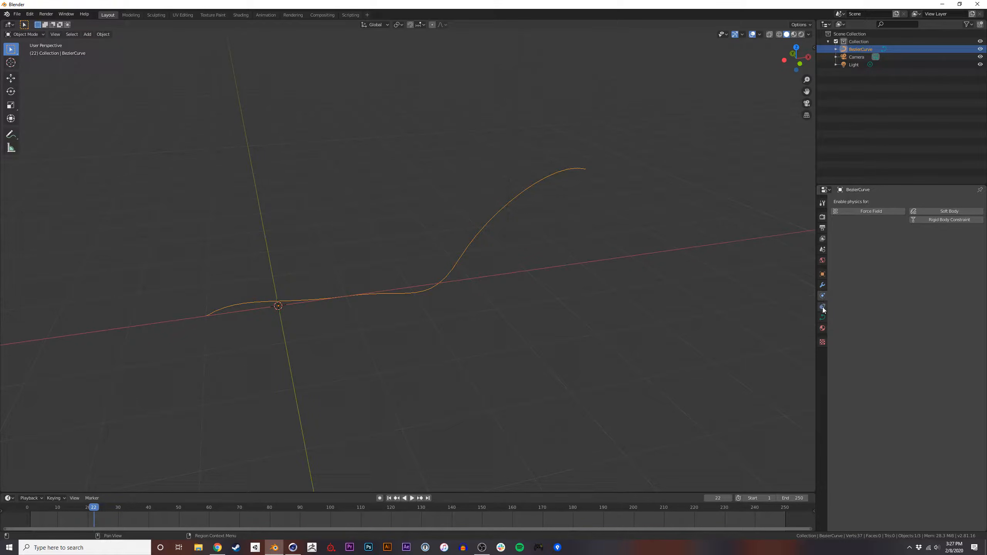
pyautogui.click(822, 307)
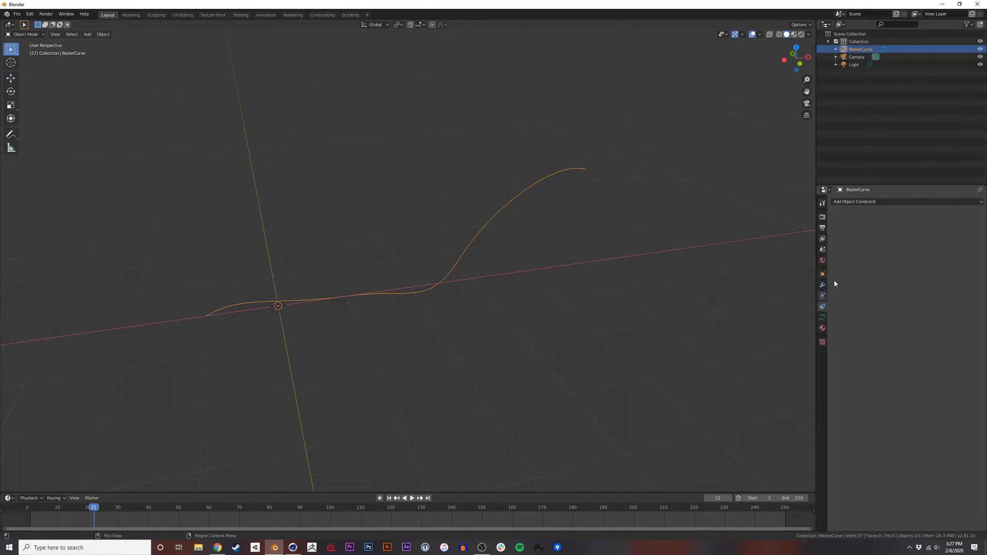
pyautogui.click(876, 202)
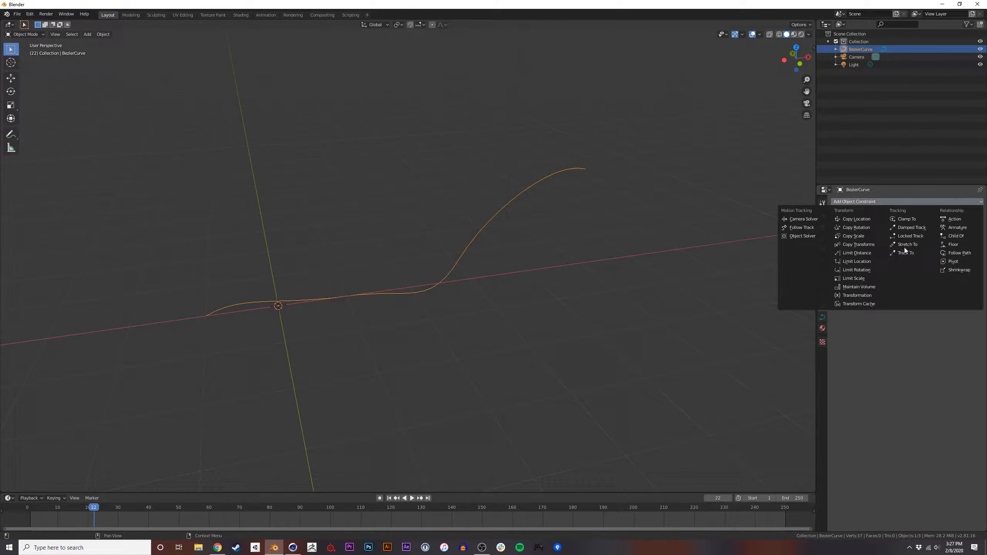
pyautogui.click(822, 316)
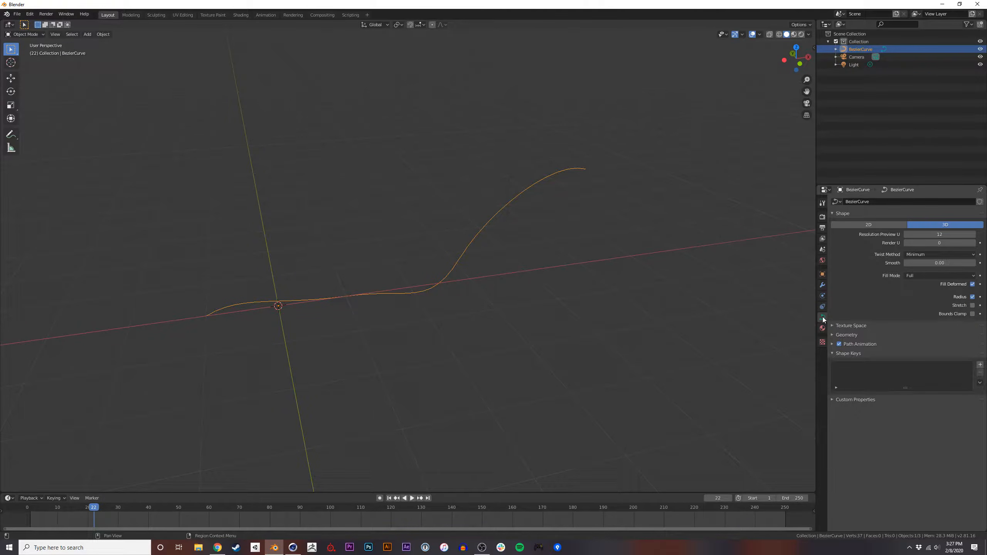
# Add a temporary cube to examine its Normals and UV Maps data settings, and delete it.
pyautogui.click(613, 329)
pyautogui.hotkey('shift', 'a')
pyautogui.moveTo(421, 334)
pyautogui.click(453, 341)
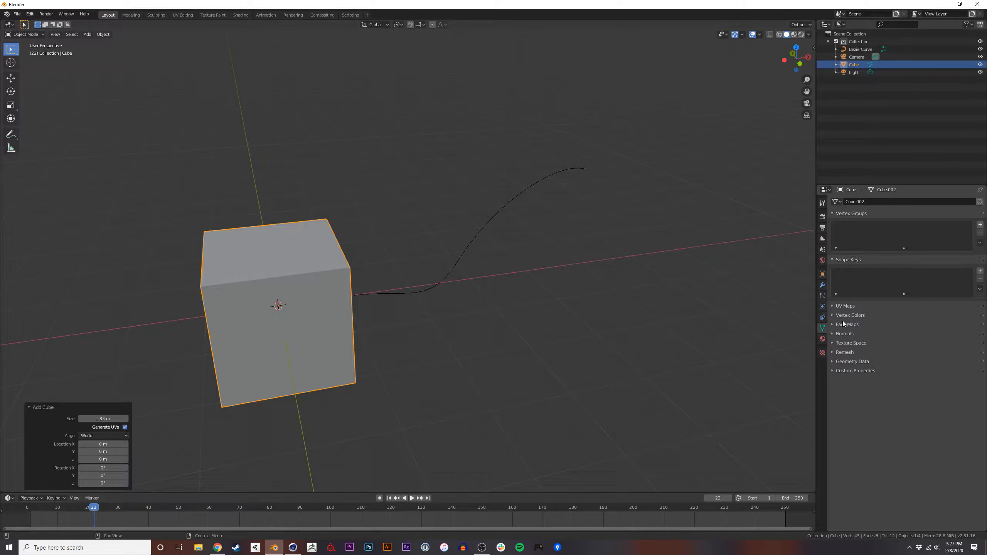
pyautogui.click(834, 334)
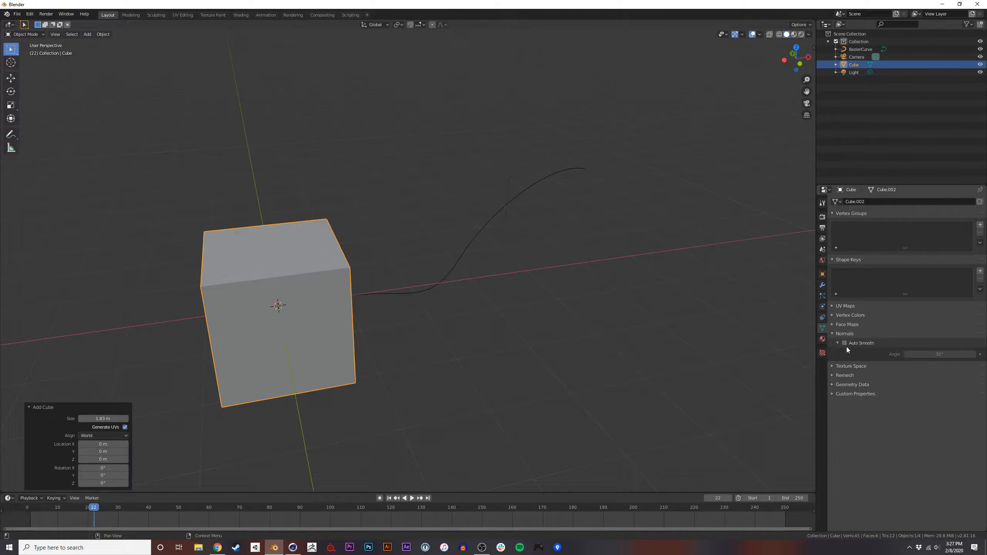
pyautogui.click(833, 308)
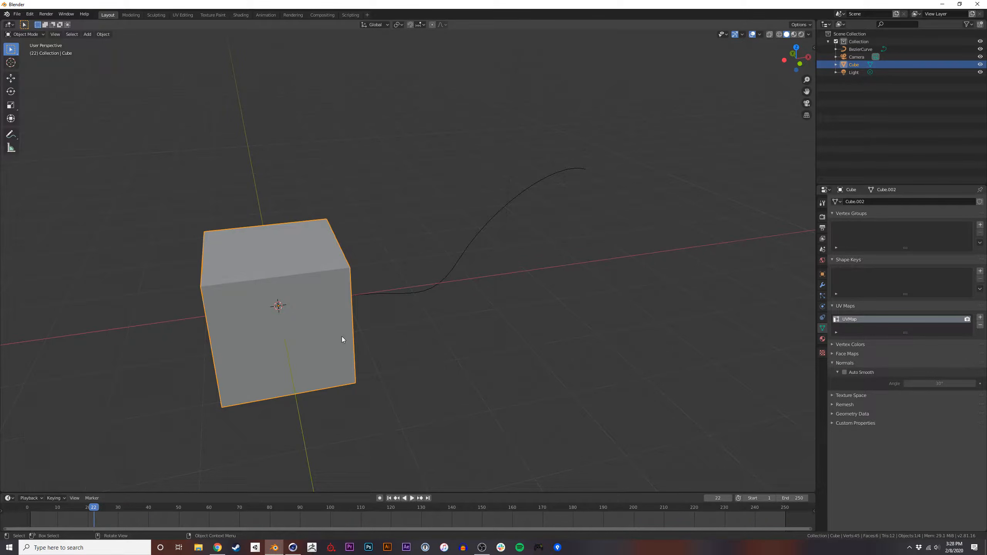
pyautogui.press('Delete')
# Select the Bezier curve and expand the Geometry settings in its curve data properties.
pyautogui.click(398, 300)
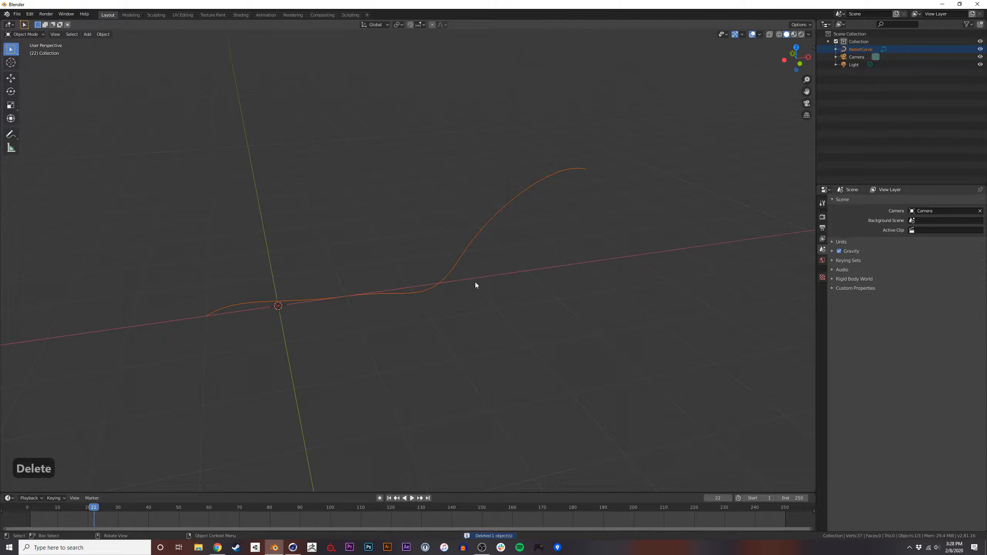
pyautogui.keyDown('shift'); pyautogui.click(439, 195); pyautogui.keyUp('shift')
pyautogui.click(862, 73)
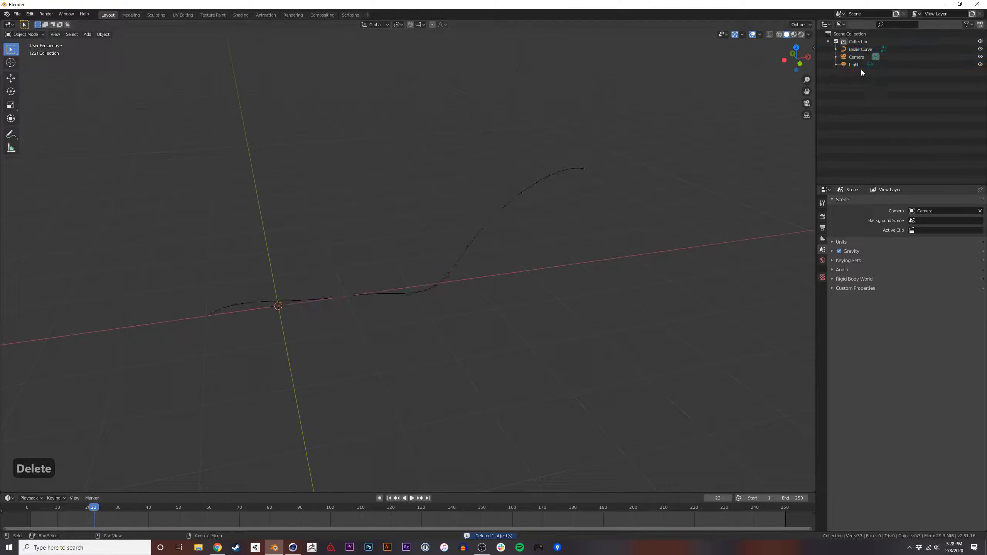
pyautogui.click(858, 50)
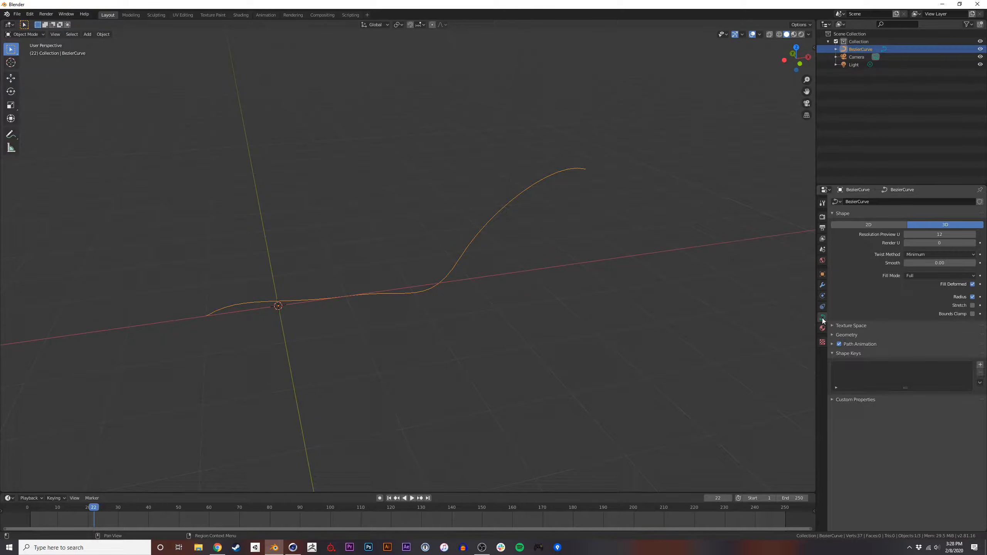
pyautogui.click(836, 336)
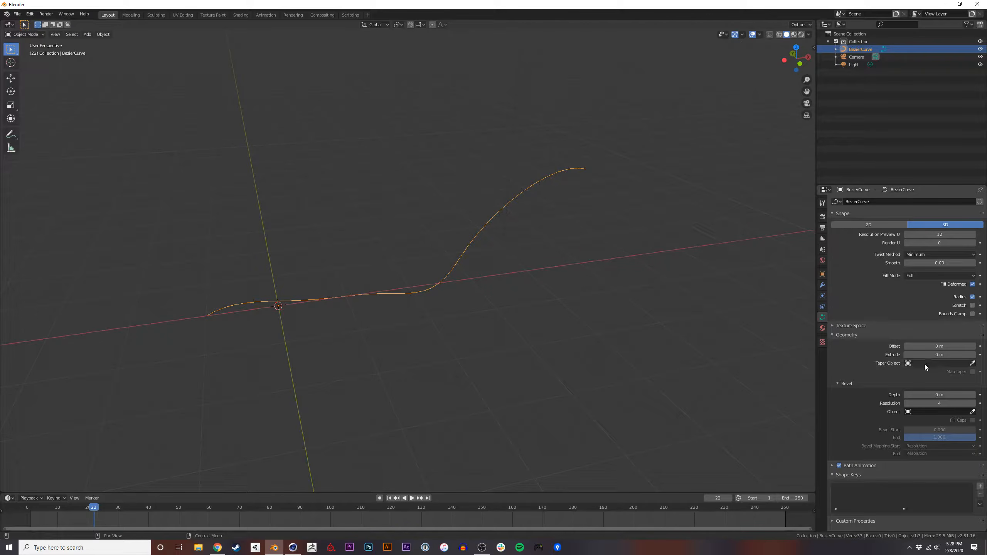
# Add a Bezier circle curve at the origin and scale it down to about 0.366.
pyautogui.hotkey('shift', 'a')
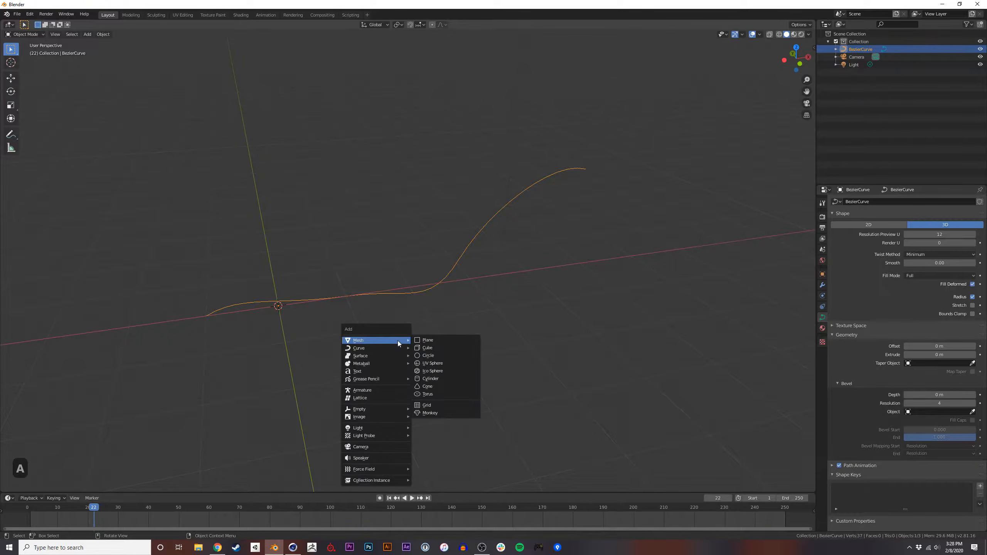
pyautogui.moveTo(383, 350)
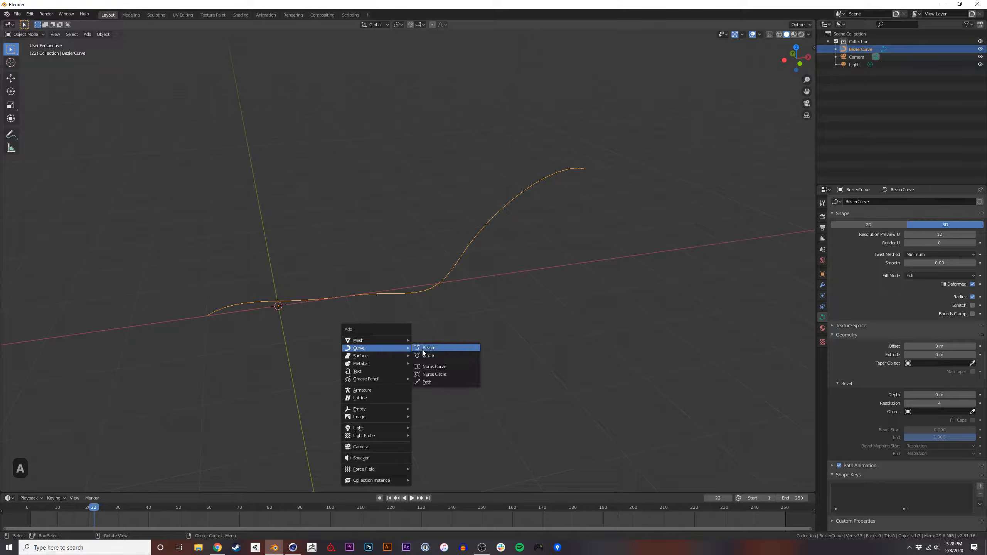
pyautogui.click(431, 355)
pyautogui.press('s')
pyautogui.click(343, 321)
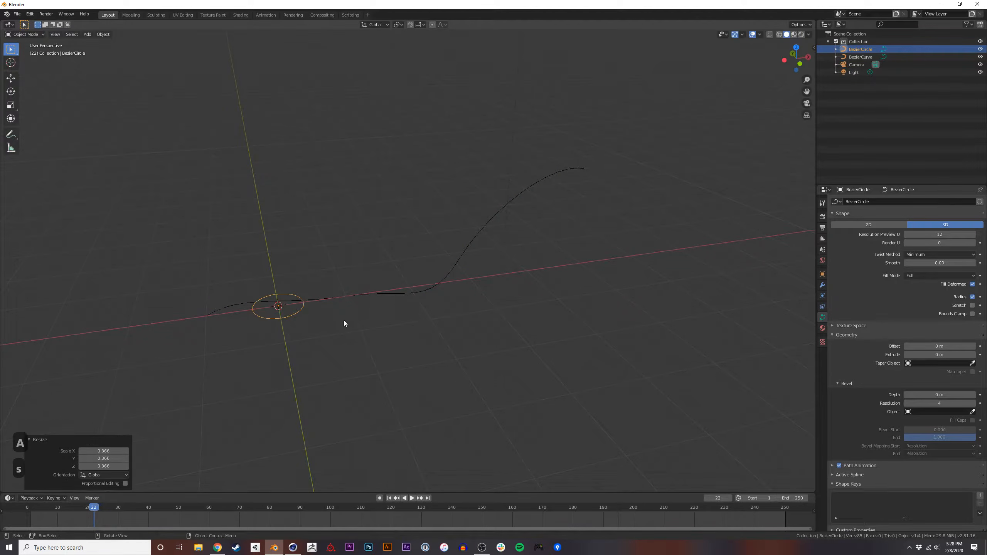
# Select the Bezier curve and try to assign the circle as its bevel object.
pyautogui.moveTo(436, 269); pyautogui.dragTo(474, 304)
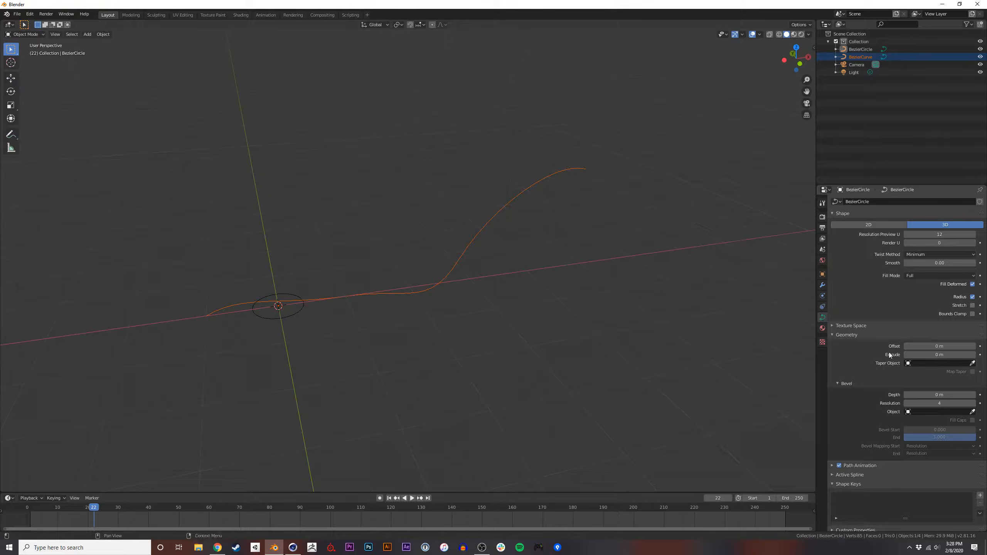
pyautogui.click(973, 412)
pyautogui.click(291, 316)
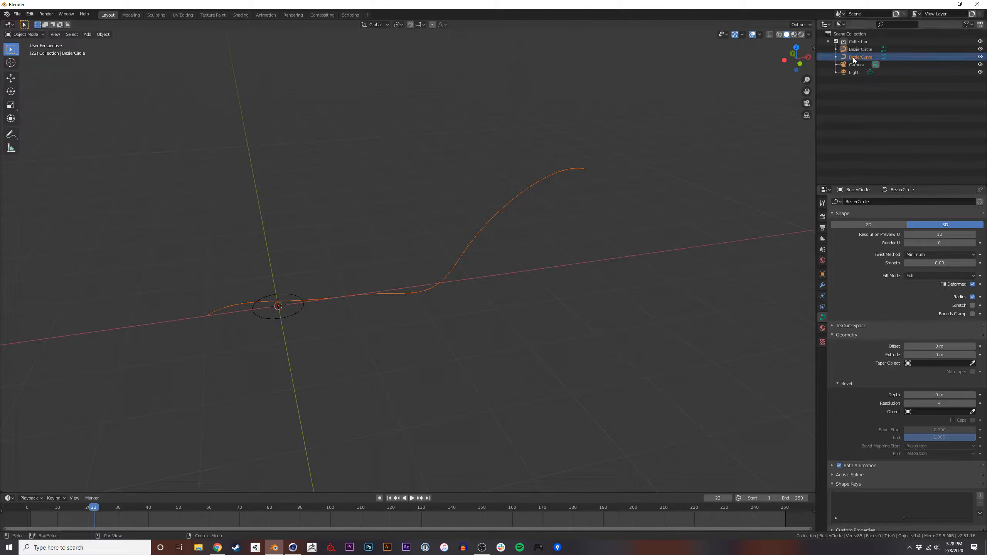
pyautogui.moveTo(858, 52); pyautogui.dragTo(931, 416)
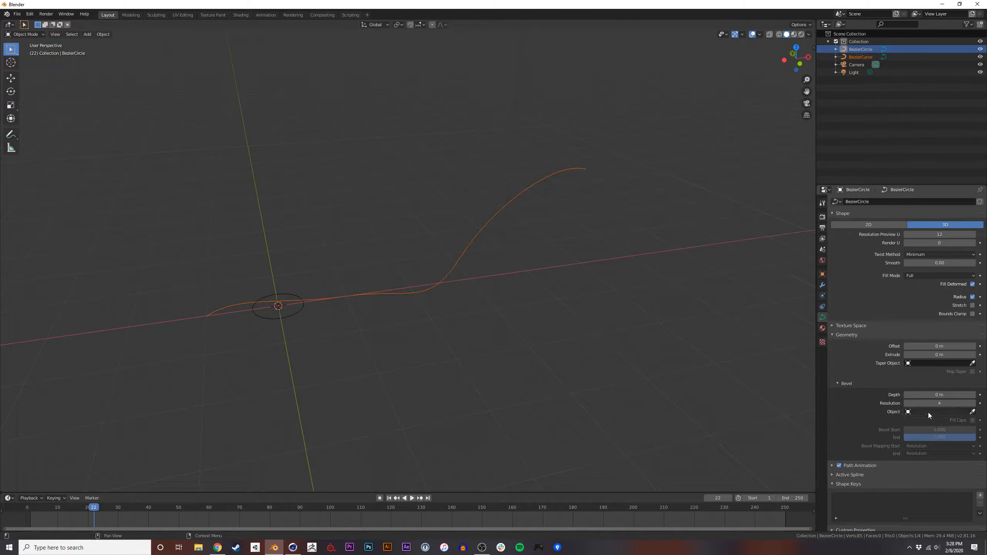
pyautogui.click(973, 412)
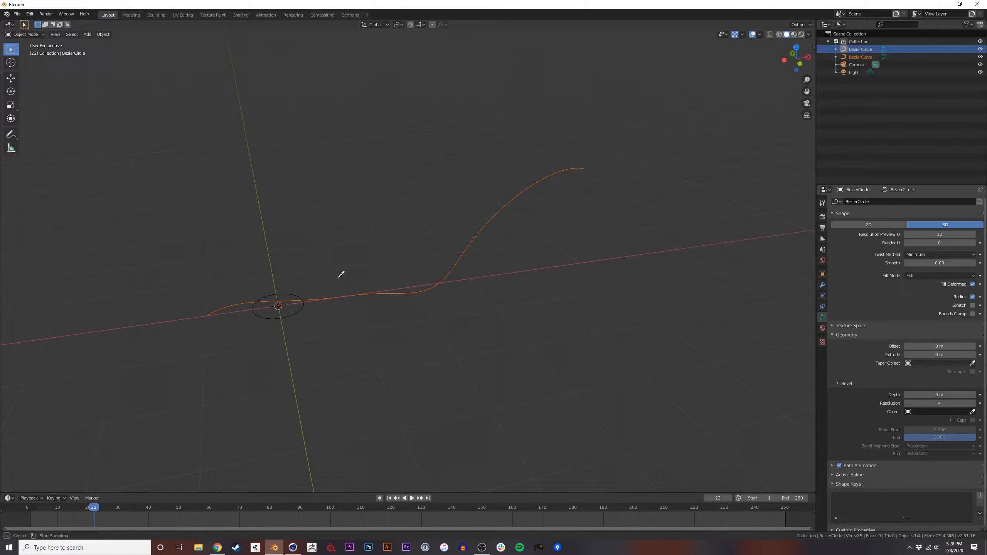
pyautogui.click(297, 310)
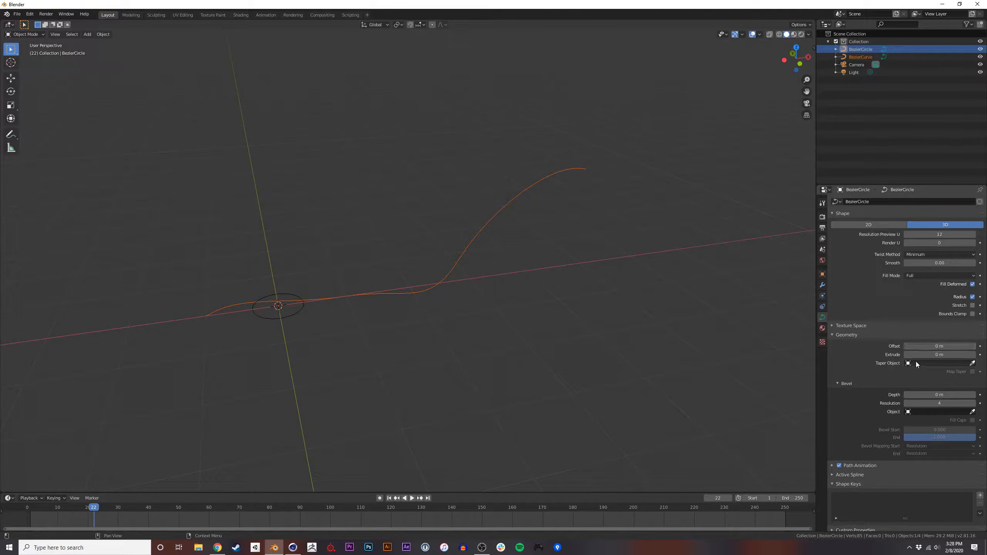
# Try extruding the Bezier circle and undo it.
pyautogui.moveTo(927, 354); pyautogui.dragTo(937, 356)
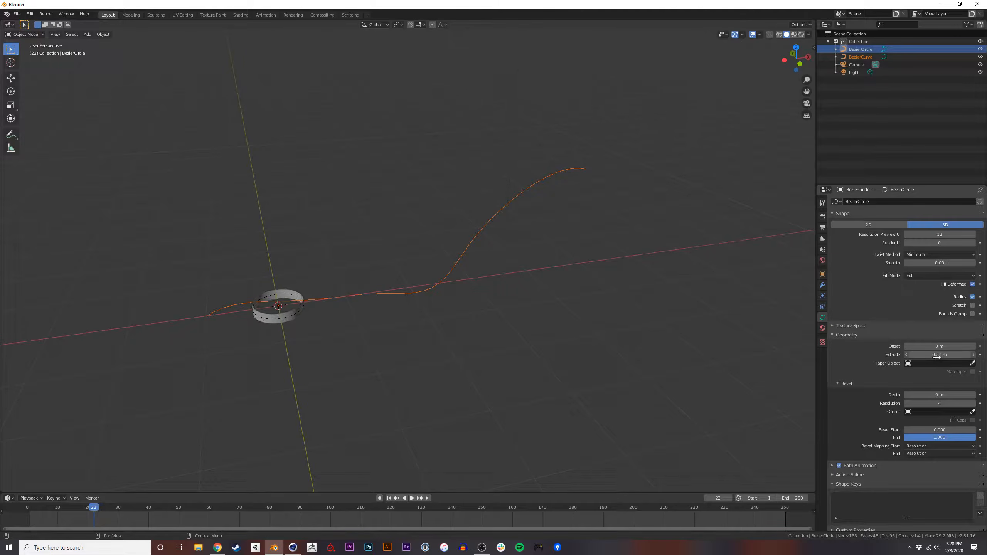
pyautogui.hotkey('ctrl', 'z')
# Select the Bezier curve, set its Extrude to 0.05 m and assign the Bezier circle as its bevel object.
pyautogui.click(860, 49)
pyautogui.click(859, 57)
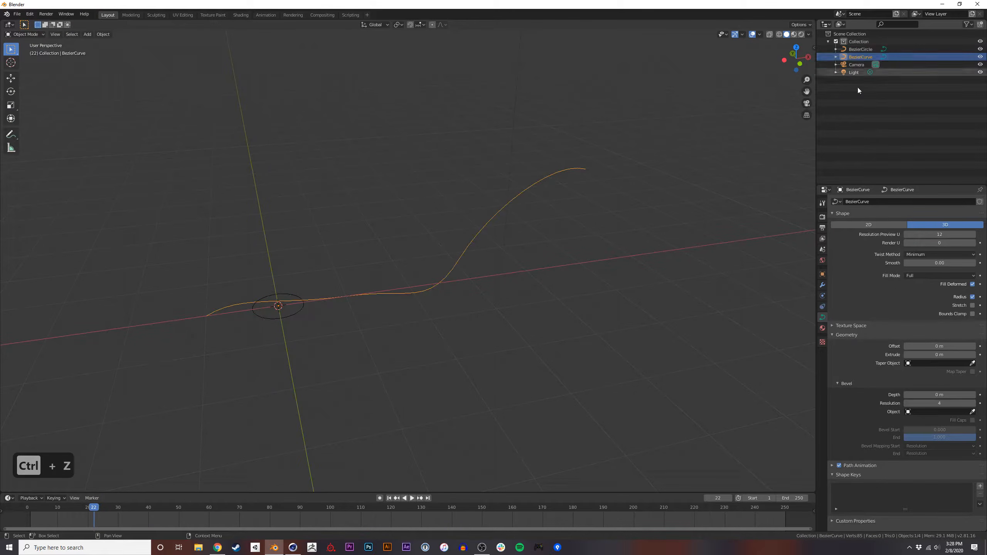
pyautogui.moveTo(920, 355); pyautogui.dragTo(929, 355)
pyautogui.hotkey('ctrl', 'z')
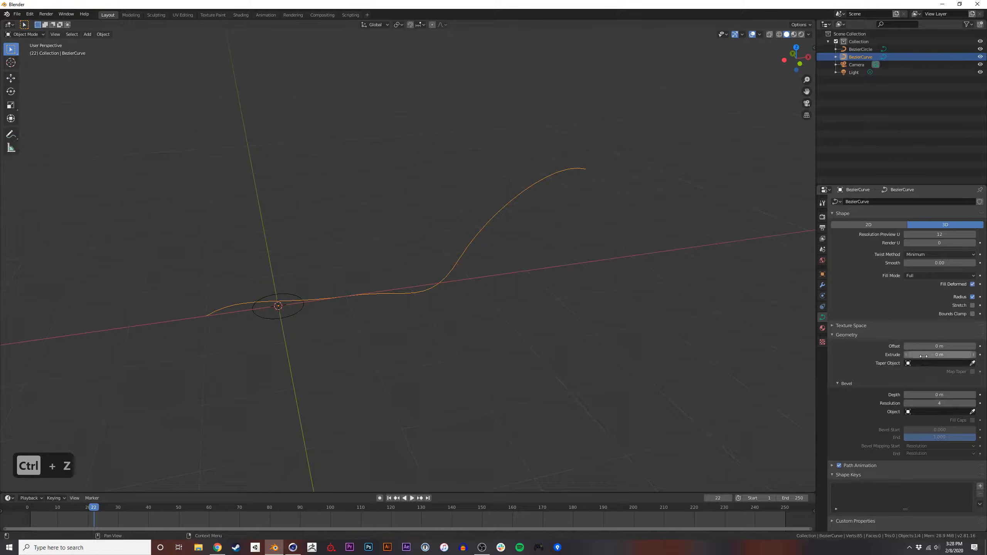
pyautogui.moveTo(925, 355); pyautogui.dragTo(929, 356)
pyautogui.click(972, 412)
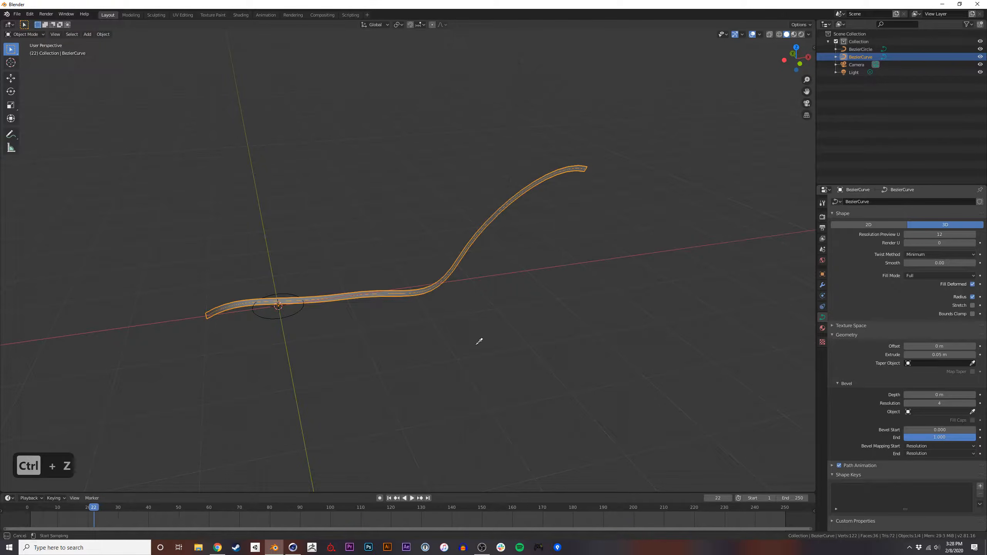
pyautogui.click(286, 313)
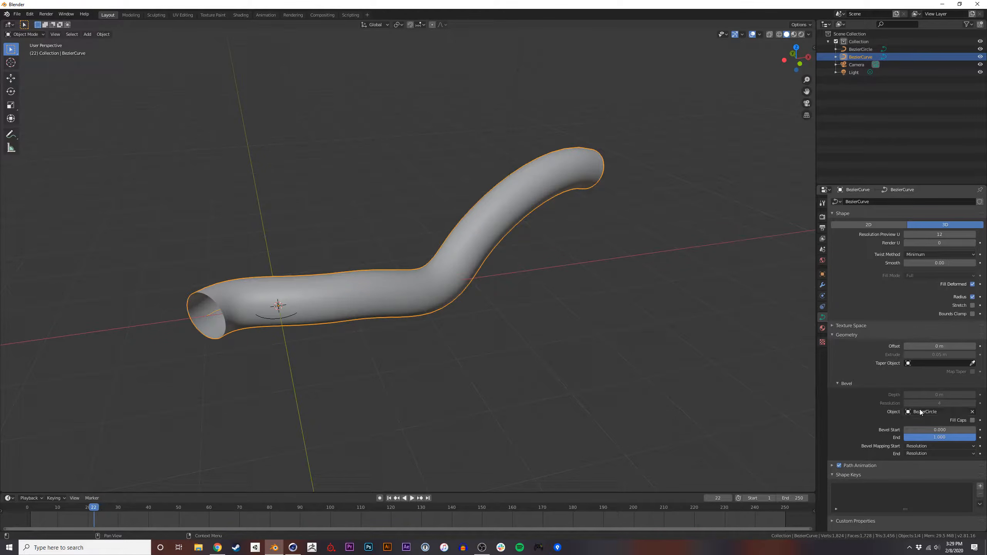
pyautogui.moveTo(368, 313); pyautogui.dragTo(402, 310, button='middle')
pyautogui.hotkey('alt', 'Tab')
pyautogui.hotkey('alt', 'Tab')
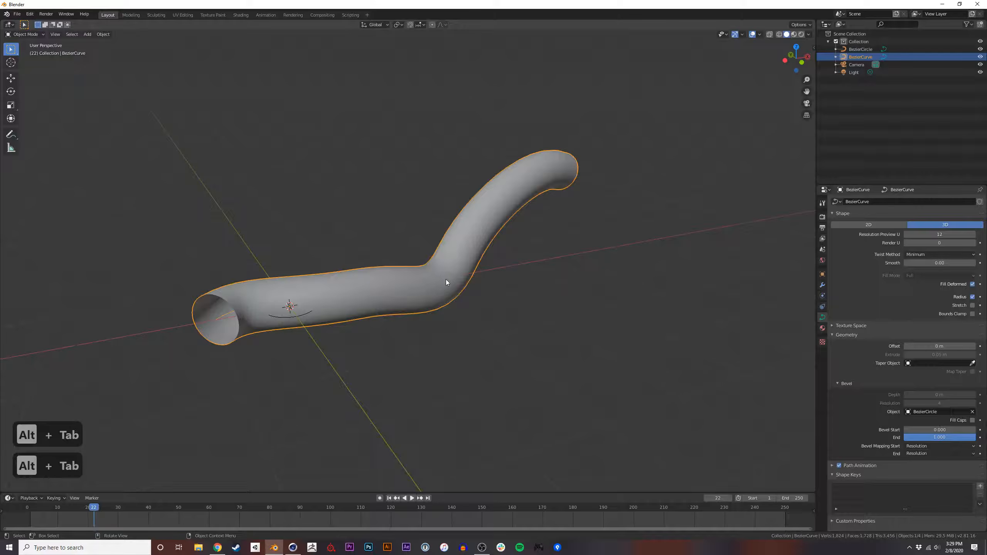
pyautogui.moveTo(486, 318); pyautogui.dragTo(453, 313, button='middle')
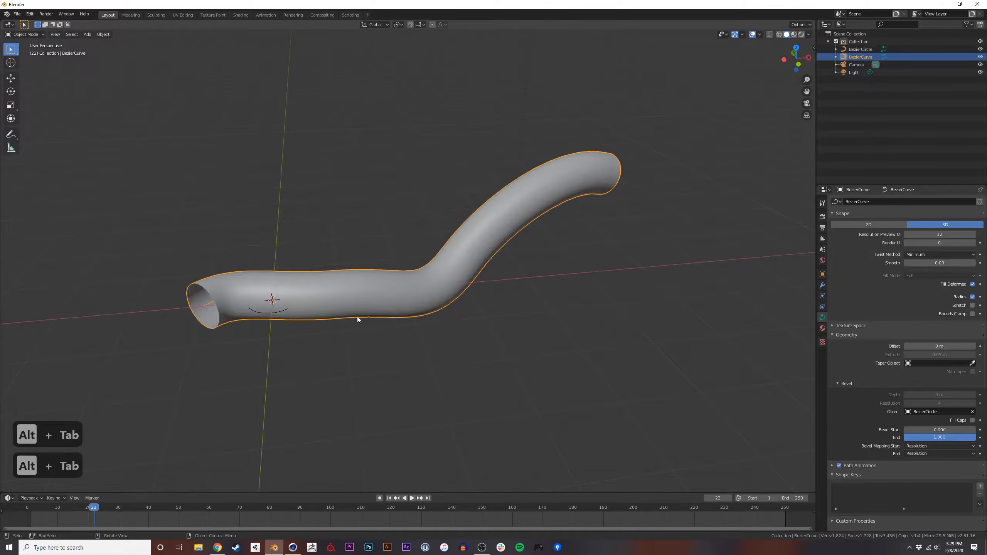
pyautogui.moveTo(512, 290); pyautogui.dragTo(388, 340, button='middle')
# Select the curve, circle and light together and try moving and scaling them, cancelling each transform.
pyautogui.press('a')
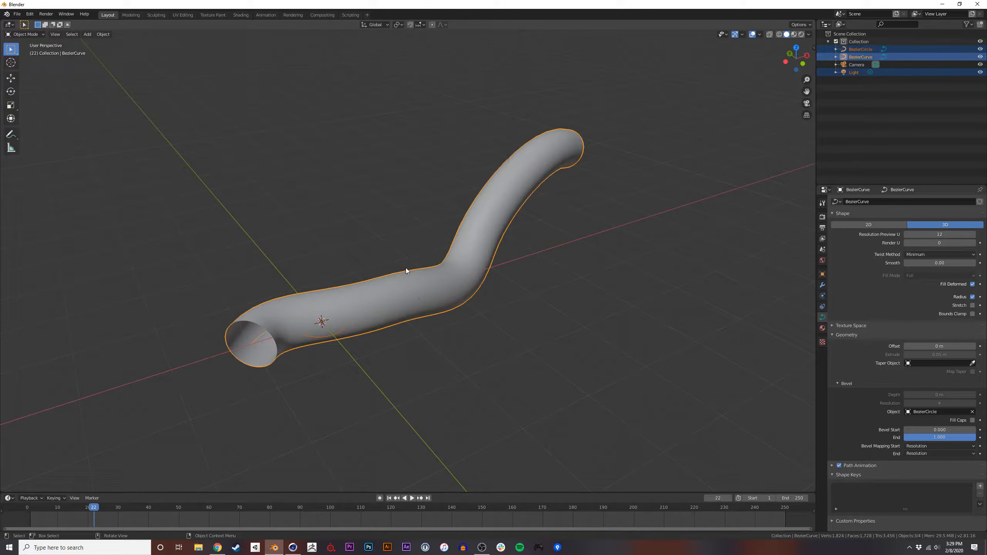
pyautogui.press('g')
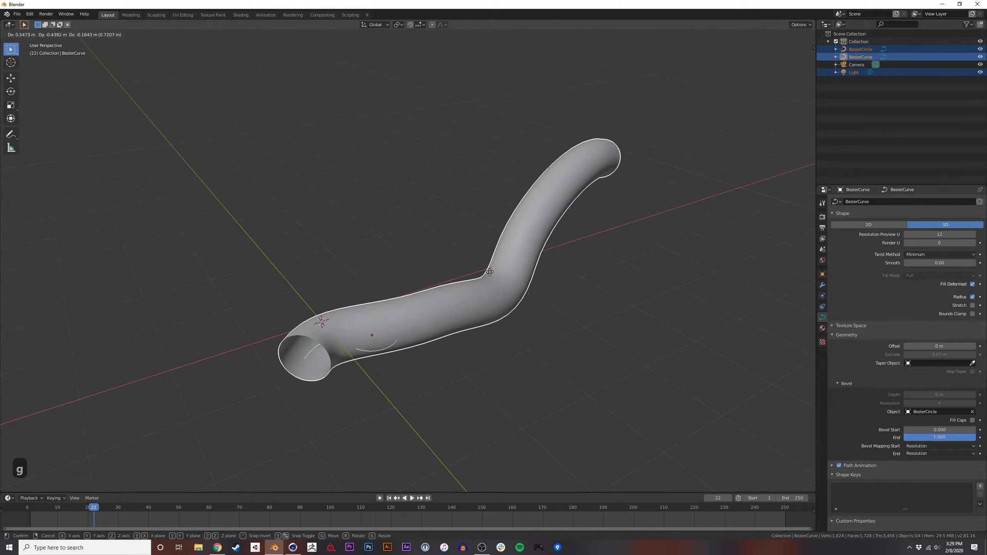
pyautogui.press('Escape')
pyautogui.press('g')
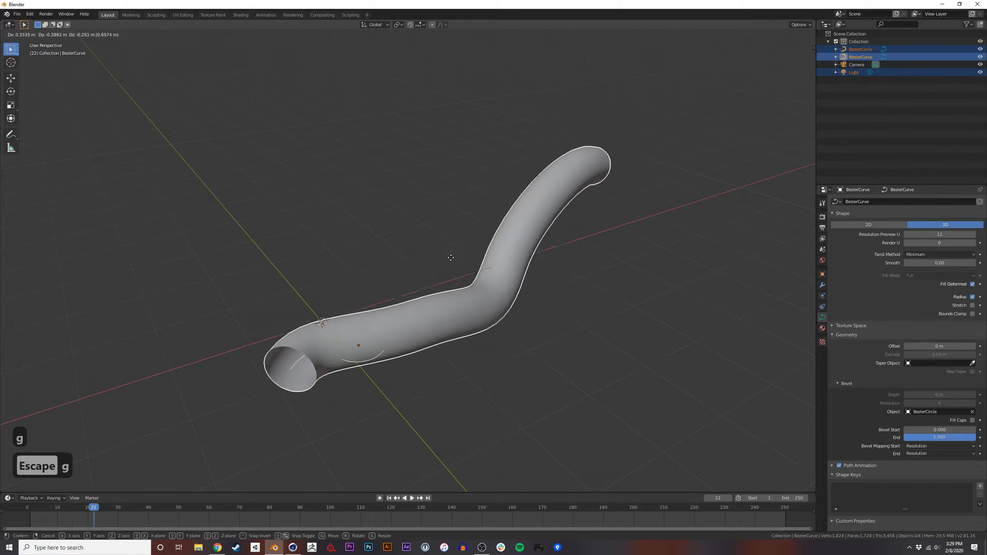
pyautogui.press('Escape')
pyautogui.press('s')
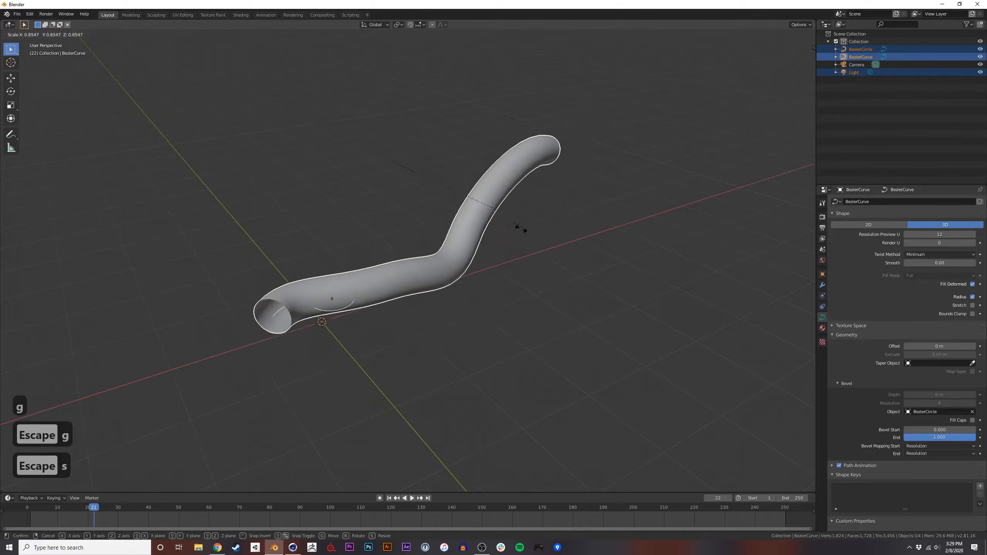
pyautogui.press('Escape')
# Toggle the selected curves between Edit Mode and Object Mode several times, ending in Object Mode.
pyautogui.press('Tab')
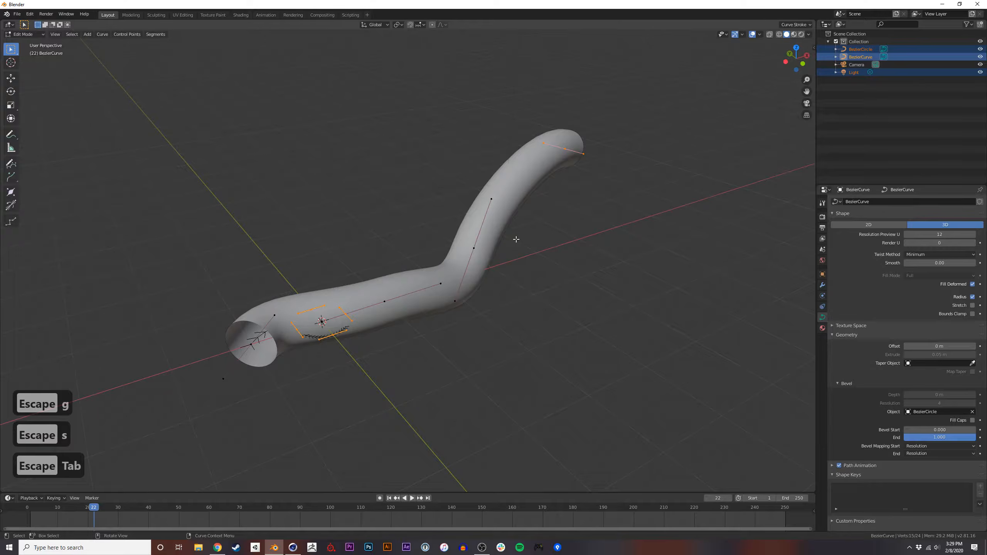
pyautogui.press('Tab')
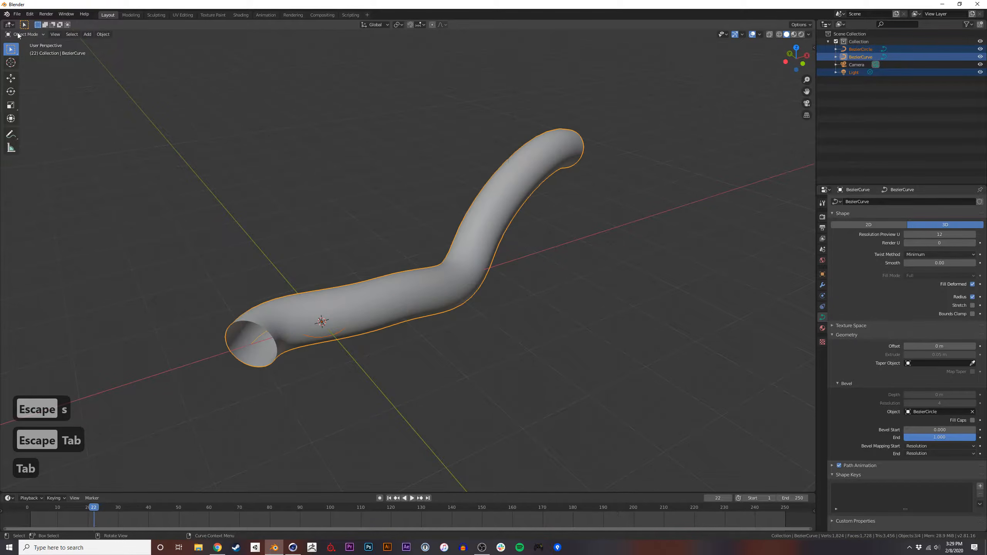
pyautogui.press('Tab')
pyautogui.press('Tab')
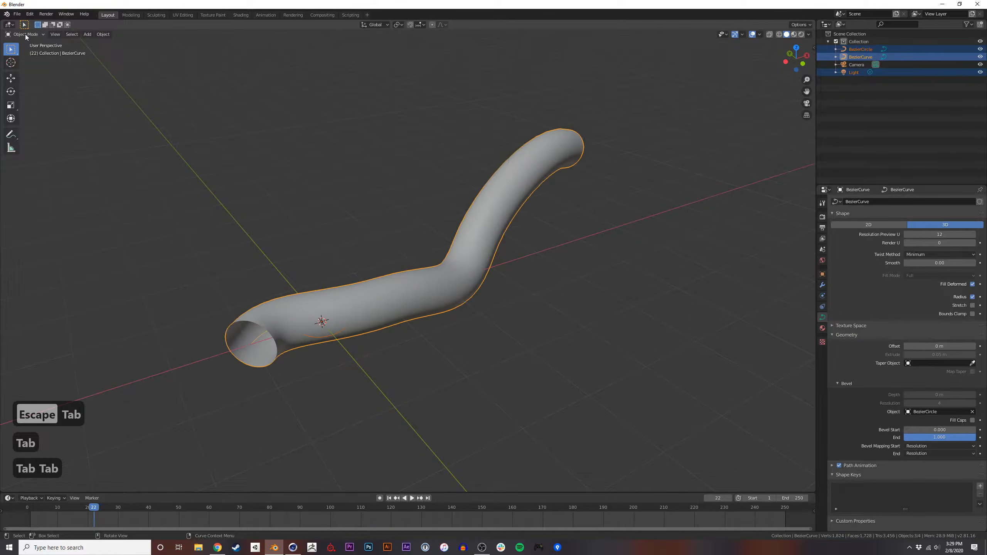
pyautogui.press('Tab')
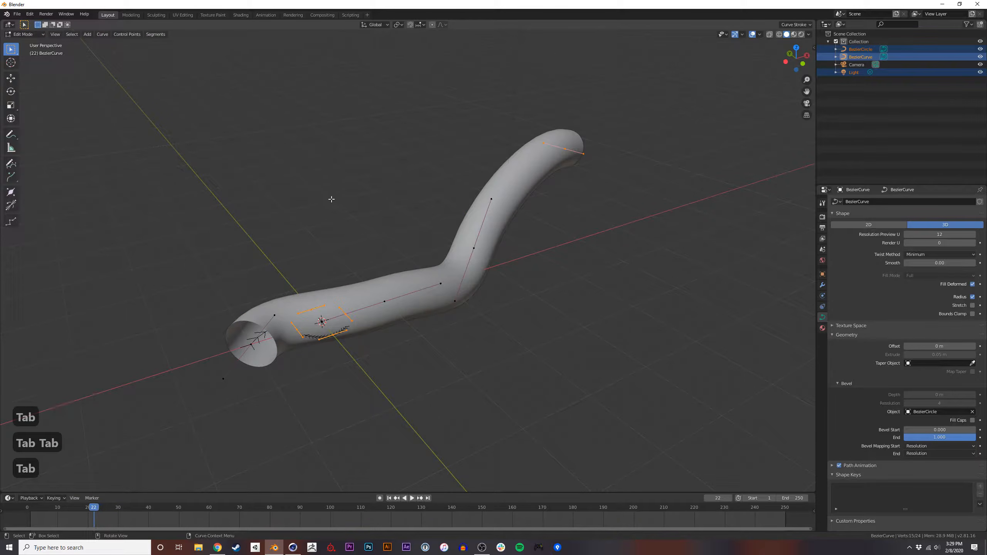
pyautogui.press('1')
pyautogui.press('2')
pyautogui.press('Tab')
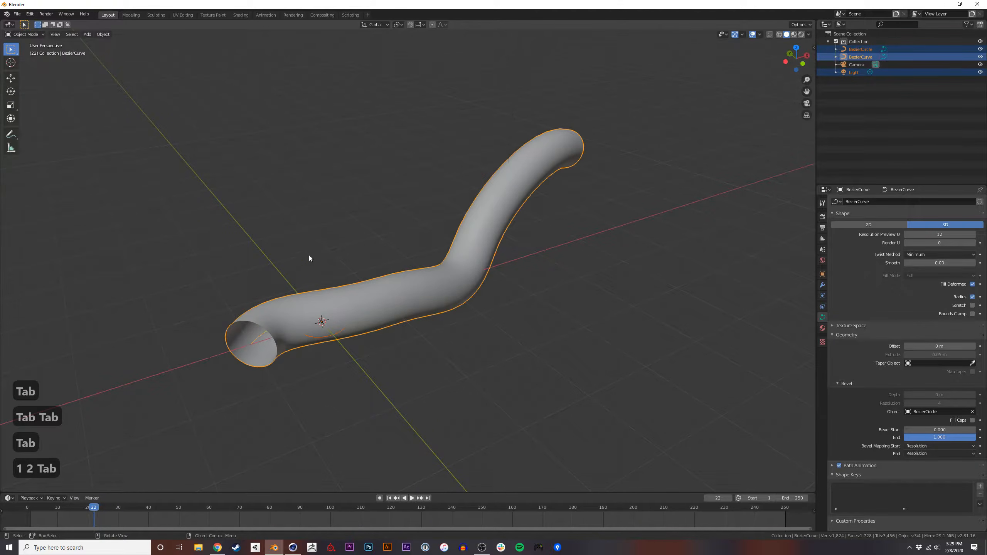
# Add a temporary cube at the origin and enter its Edit Mode.
pyautogui.click(346, 218)
pyautogui.hotkey('shift', 'a')
pyautogui.moveTo(342, 220)
pyautogui.click(377, 229)
pyautogui.press('Tab')
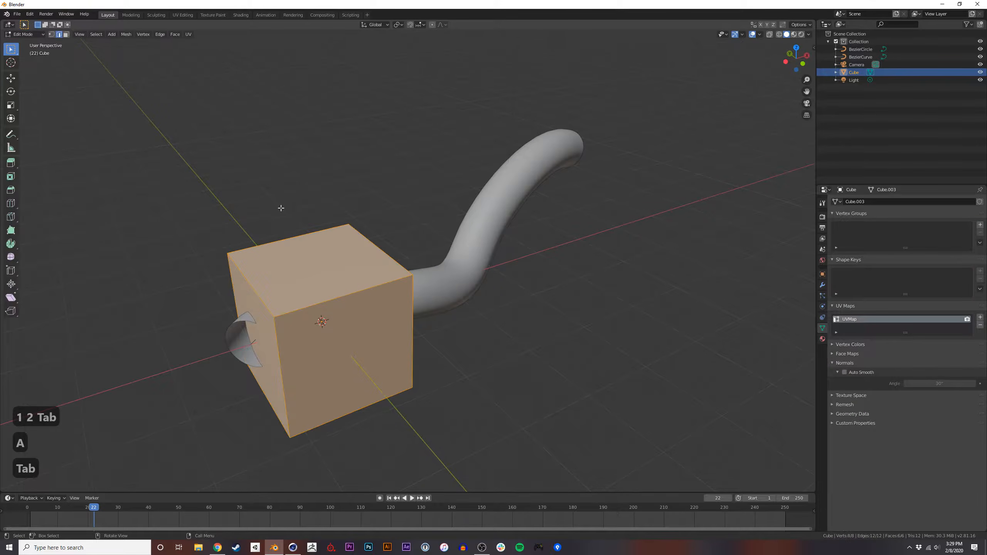
# Go through the vertex, edge and face selection modes, selecting a corner vertex, an edge and several cube faces.
pyautogui.press('1')
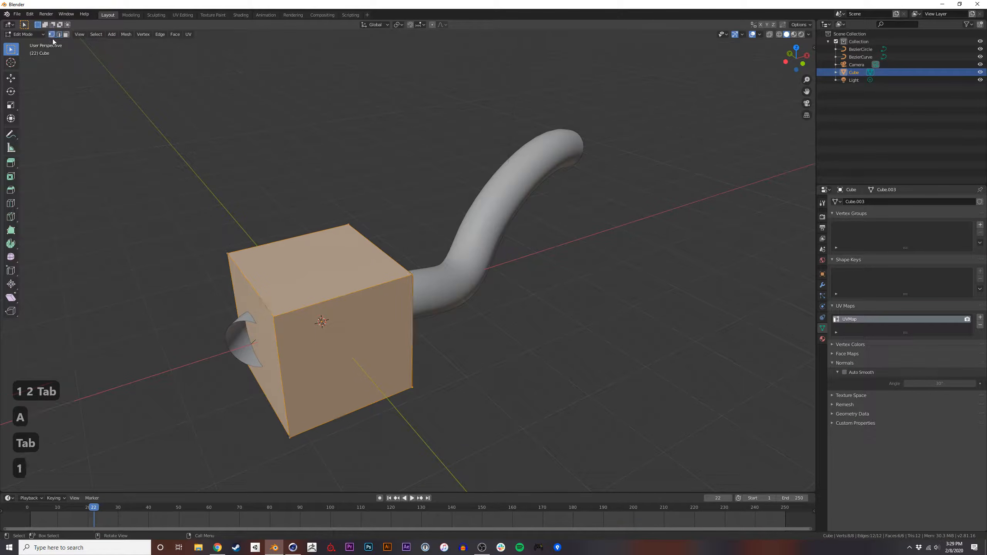
pyautogui.click(349, 225)
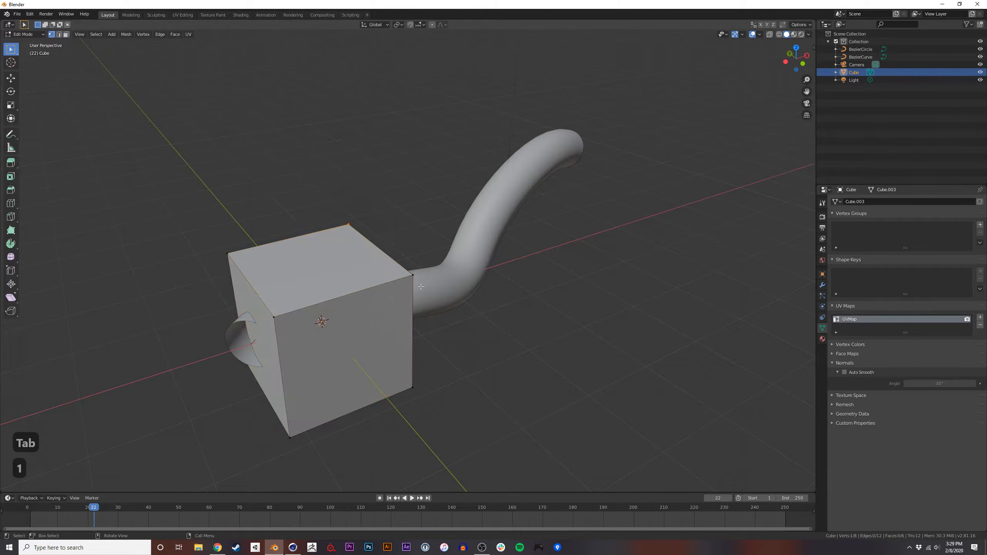
pyautogui.press('2')
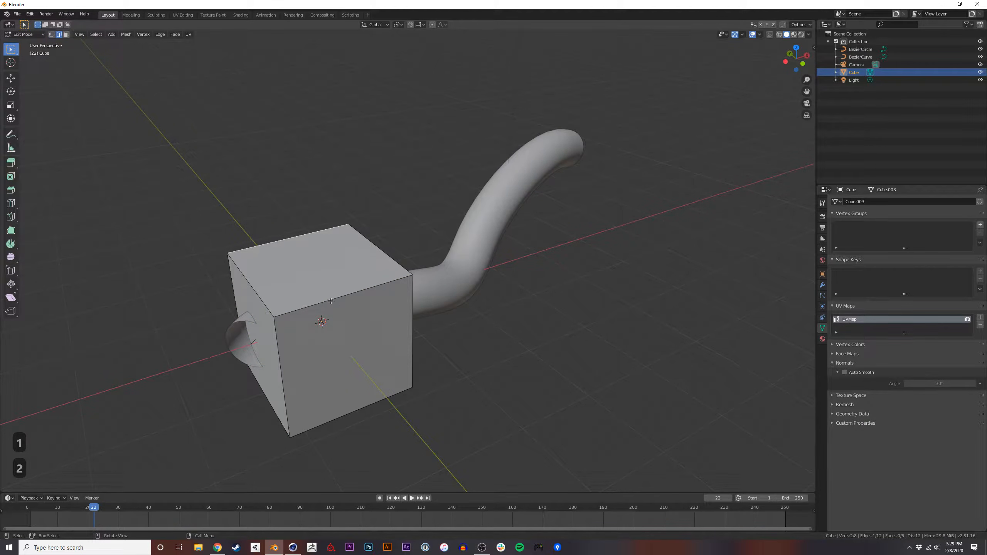
pyautogui.press('3')
pyautogui.click(326, 269)
pyautogui.click(349, 362)
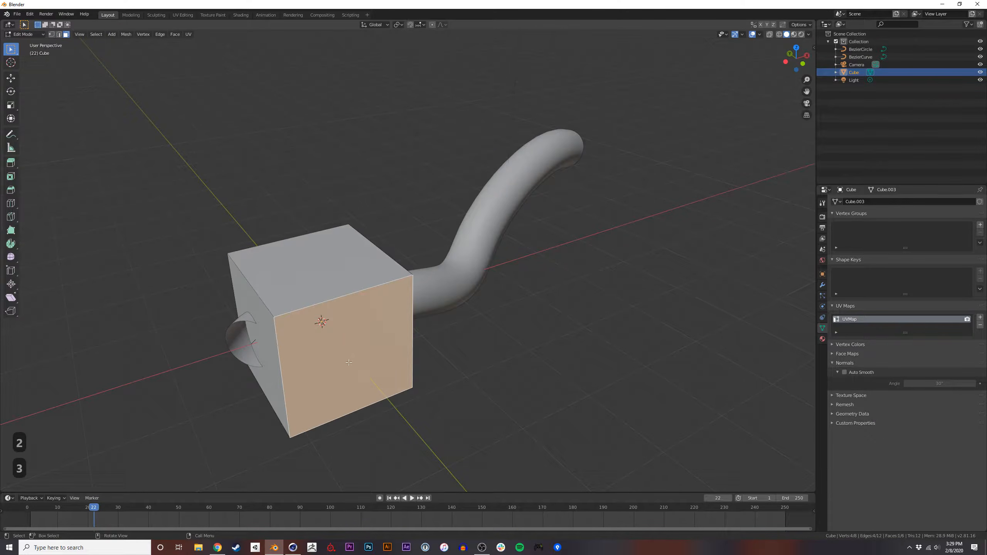
pyautogui.click(270, 382)
# Switch the cube out of Edit Mode, back into it, and return to Object Mode.
pyautogui.press('Tab')
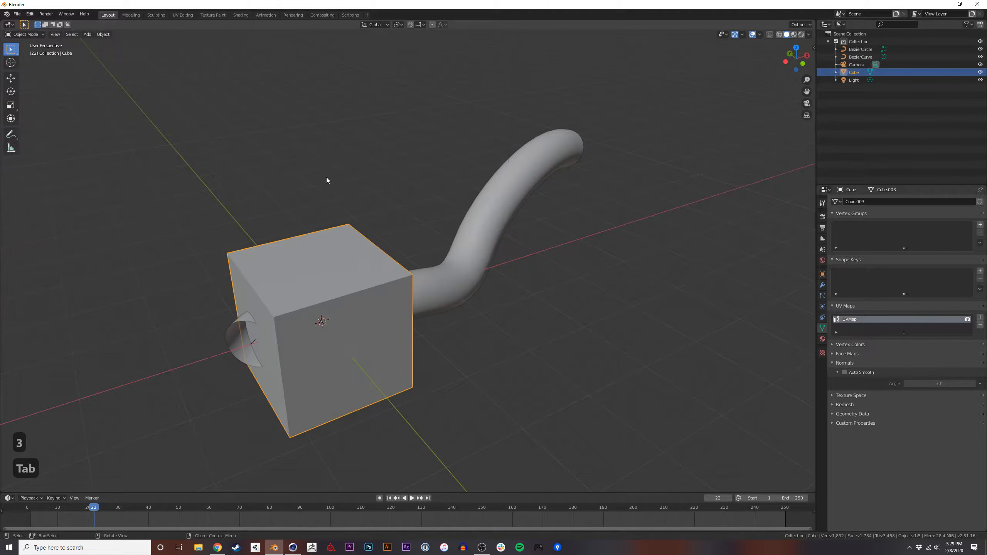
pyautogui.moveTo(307, 176); pyautogui.dragTo(335, 271, button='middle')
pyautogui.press('Tab')
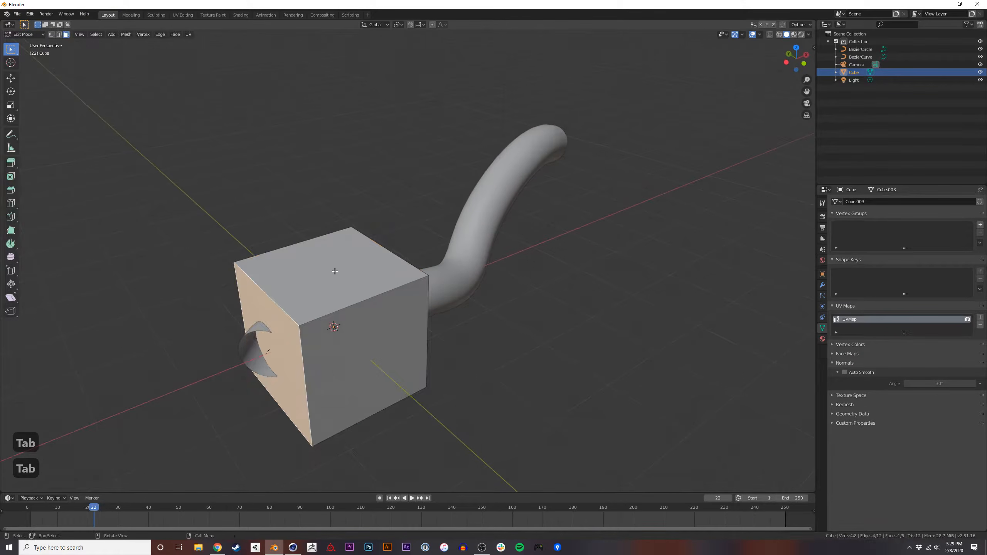
pyautogui.press('Tab')
# Delete the cube, the Bezier curve, the Bezier circle and the light.
pyautogui.moveTo(511, 359); pyautogui.dragTo(353, 234)
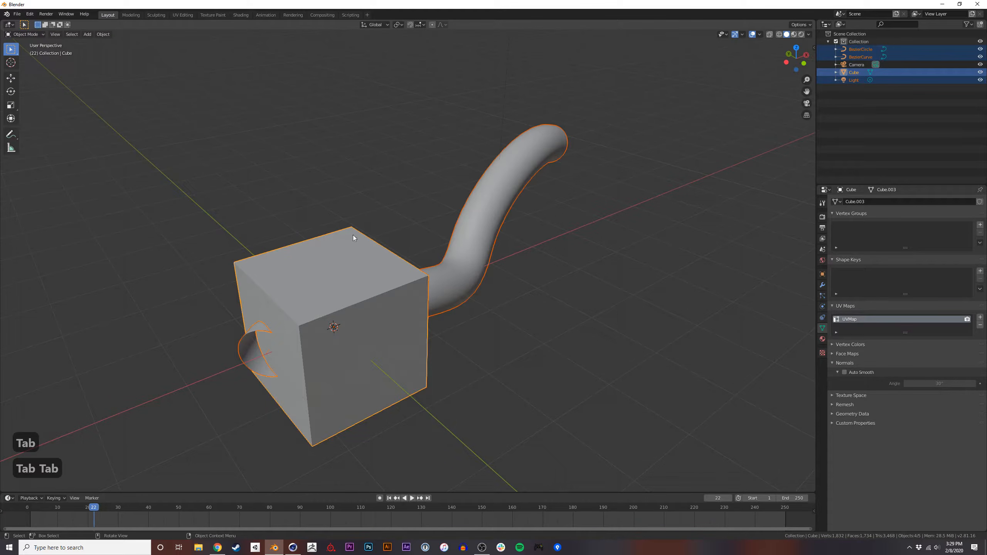
pyautogui.press('x')
pyautogui.click(357, 256)
# Add a new mesh cube at the origin and enter Edit Mode.
pyautogui.moveTo(358, 257); pyautogui.dragTo(344, 281, button='middle')
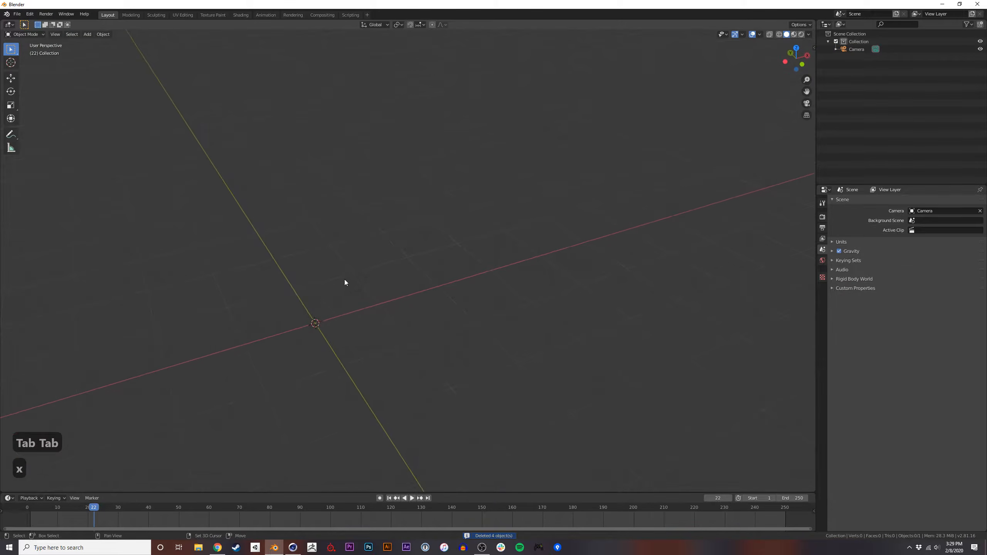
pyautogui.hotkey('shift', 'a')
pyautogui.moveTo(344, 281)
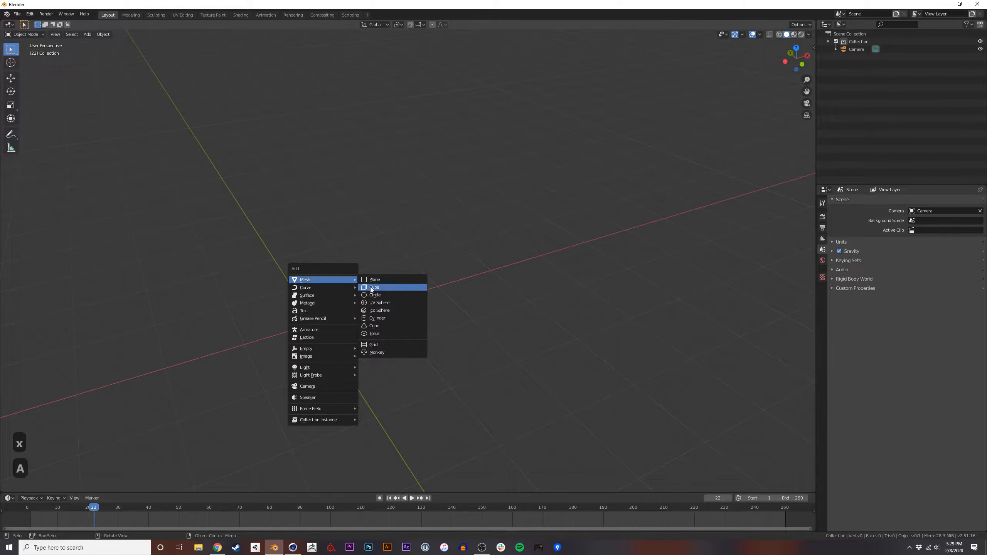
pyautogui.click(370, 287)
pyautogui.press('Tab')
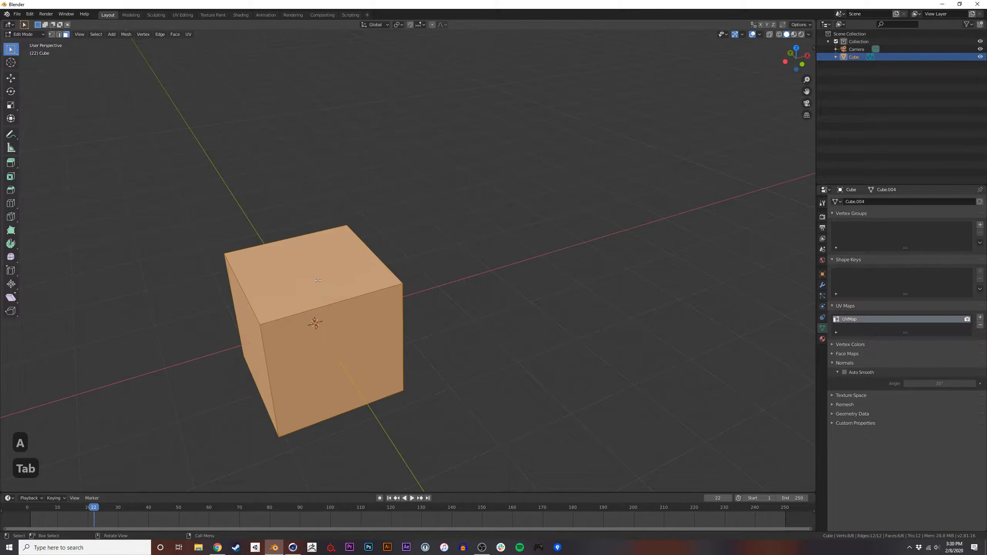
# Select the cube's top face in face selection mode and extrude it upward about 0.91 m.
pyautogui.press('3')
pyautogui.click(315, 281)
pyautogui.press('e')
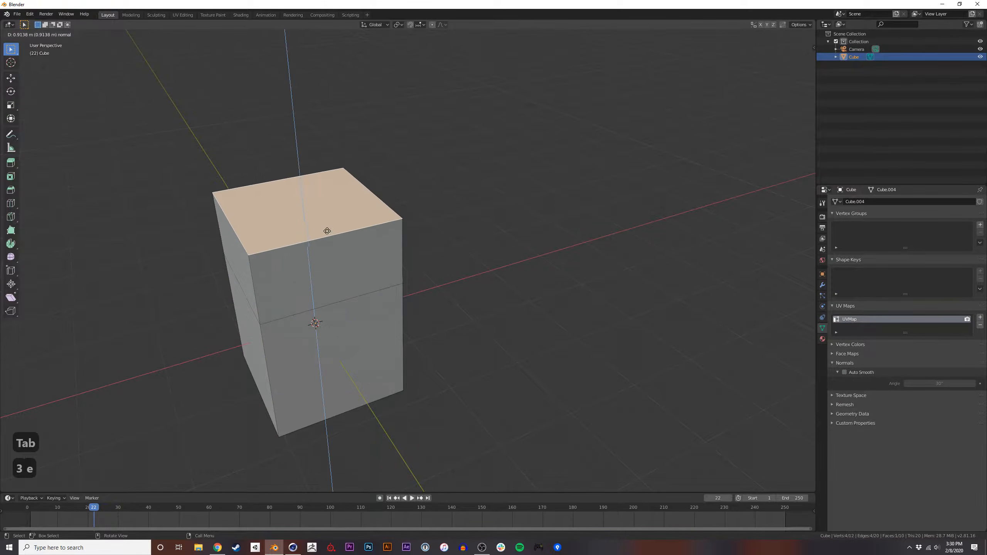
pyautogui.click(351, 243)
# Extrude the top face another 0.758 m and move it by X 0.782 m, Y -0.269 m, Z 0.217 m.
pyautogui.press('e')
pyautogui.press('g')
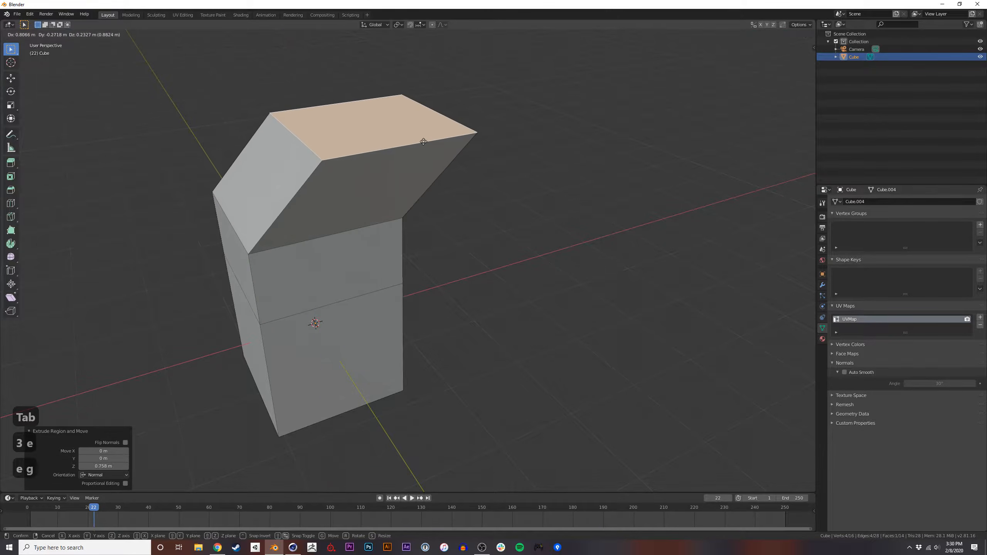
pyautogui.click(437, 149)
# Tilt the top face with a trackball rotation of 8.59° and 16°, and rotate it 25.5° about the view axis.
pyautogui.press('r')
pyautogui.press('r')
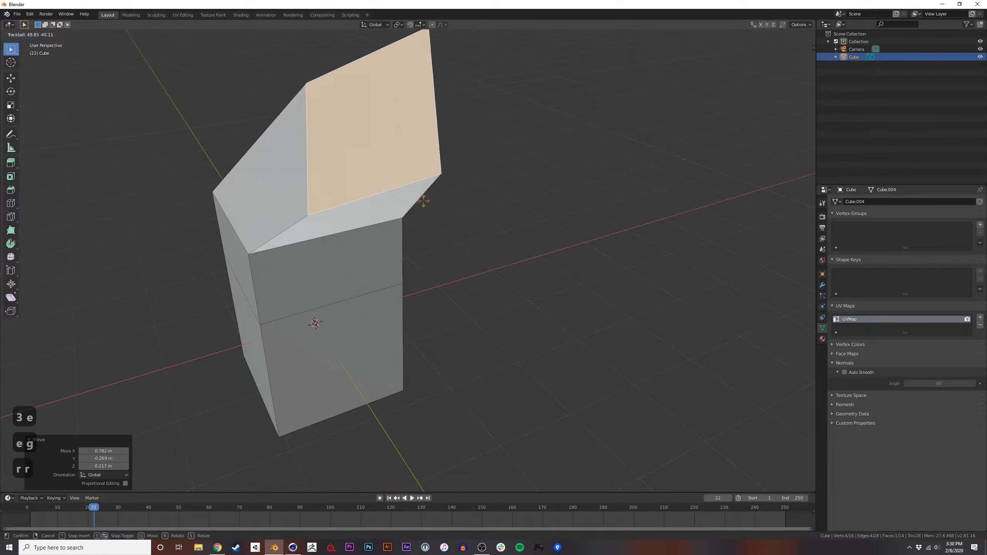
pyautogui.click(399, 165)
pyautogui.moveTo(399, 166); pyautogui.dragTo(374, 233, button='middle')
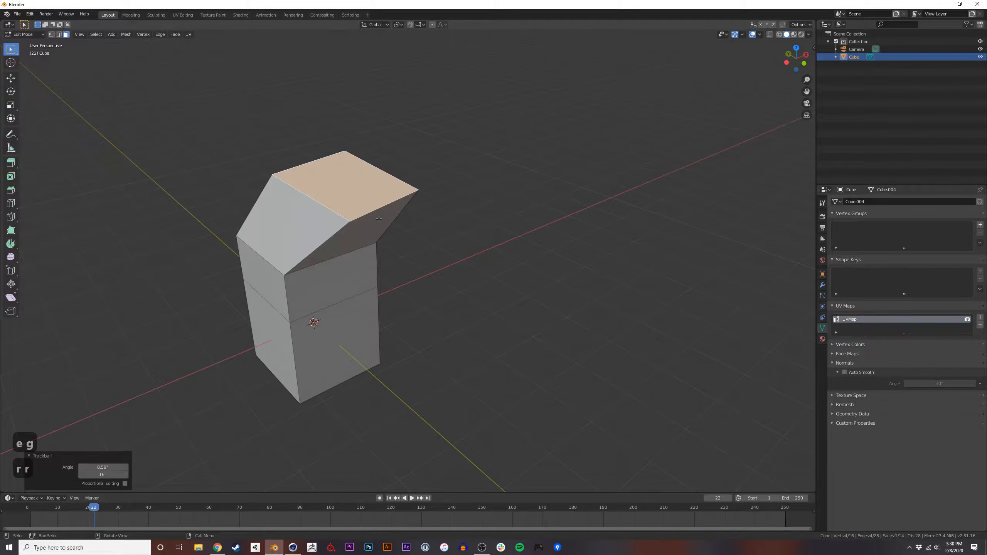
pyautogui.press('r')
pyautogui.click(363, 212)
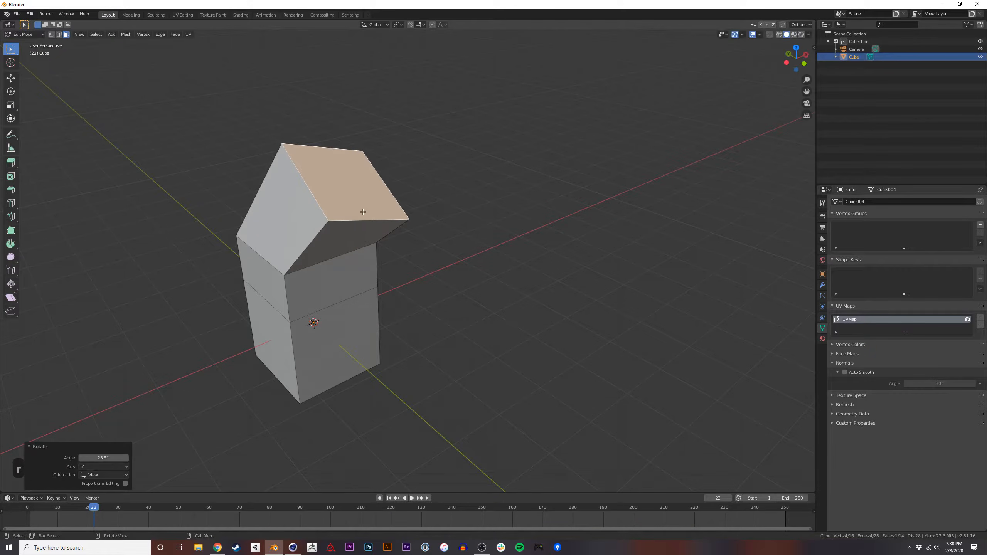
# Extrude the tilted top face outward along its normal in two further segments.
pyautogui.press('e')
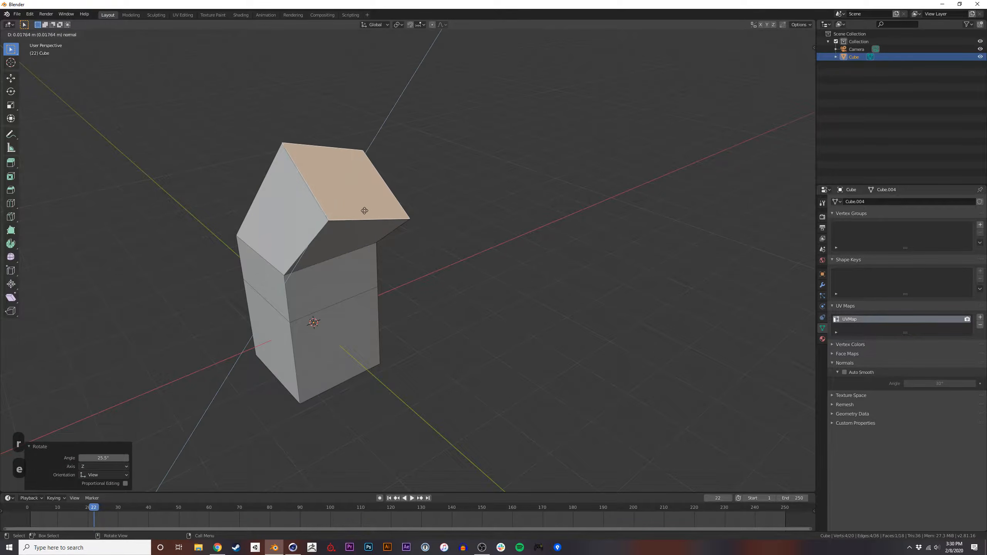
pyautogui.click(440, 173)
pyautogui.press('e')
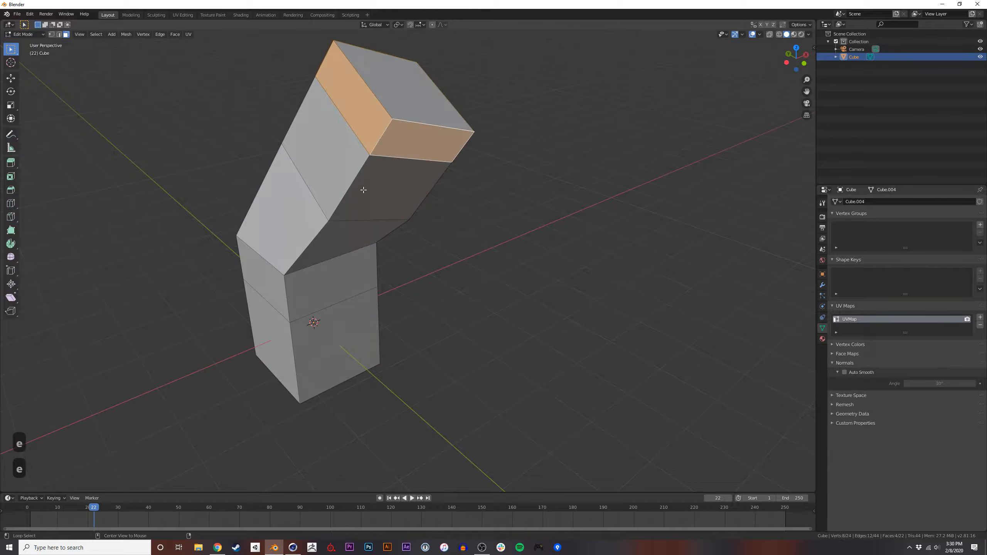
# Select different face loops along the extruded column.
pyautogui.keyDown('alt'); pyautogui.click(365, 188); pyautogui.keyUp('alt')
pyautogui.moveTo(366, 188); pyautogui.dragTo(371, 241, button='middle')
pyautogui.keyDown('alt'); pyautogui.click(302, 328); pyautogui.keyUp('alt')
# Switch to Cinema 4D and delete the Sweep object from the scene.
pyautogui.hotkey('alt', 'Tab')
pyautogui.moveTo(352, 310); pyautogui.dragTo(401, 202)
pyautogui.click(694, 33)
pyautogui.press('Delete')
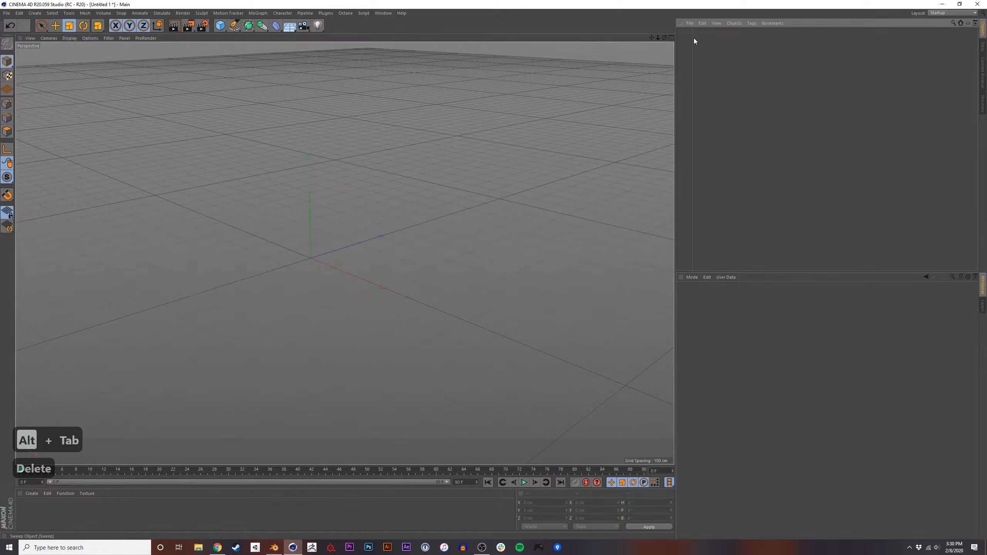
# Add a Cube primitive to the empty scene and view it closer from above.
pyautogui.click(220, 26)
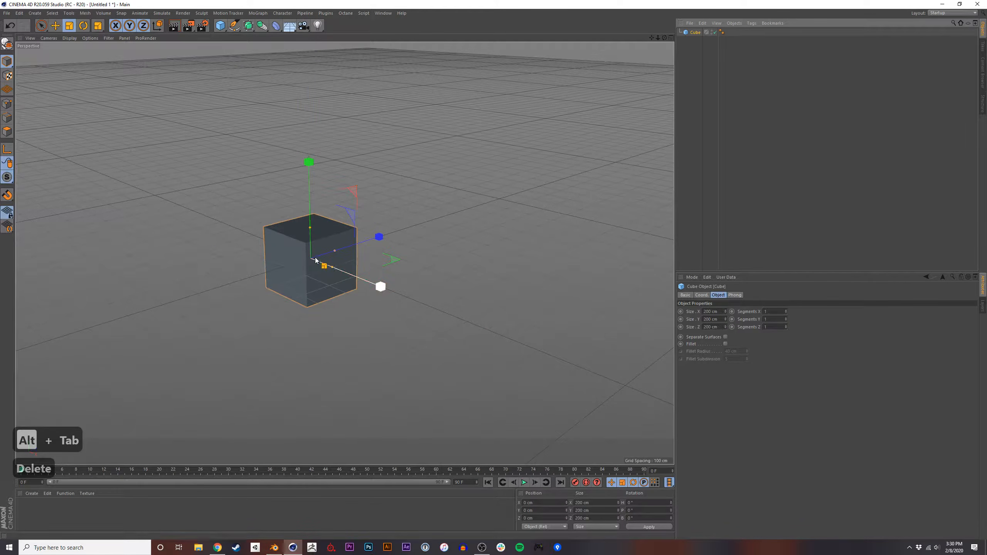
pyautogui.keyDown('alt'); pyautogui.moveTo(298, 260); pyautogui.dragTo(344, 254, button='right'); pyautogui.keyUp('alt')
pyautogui.keyDown('alt'); pyautogui.moveTo(344, 254); pyautogui.dragTo(351, 246, button='middle'); pyautogui.keyUp('alt')
pyautogui.keyDown('alt'); pyautogui.moveTo(350, 245); pyautogui.dragTo(356, 271); pyautogui.keyUp('alt')
pyautogui.keyDown('alt'); pyautogui.moveTo(356, 271); pyautogui.dragTo(352, 265, button='middle'); pyautogui.keyUp('alt')
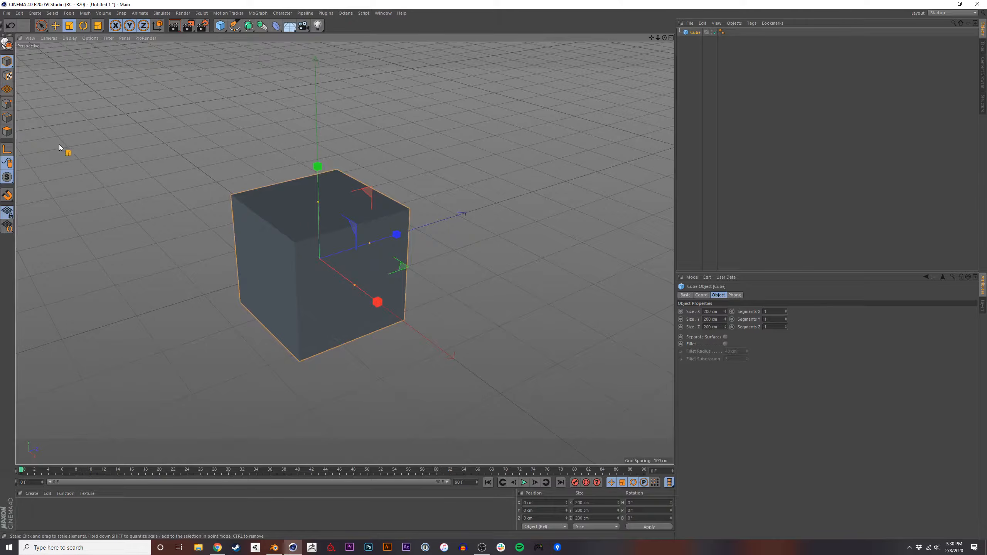
# Cycle the cube through the Points, Edges and Polygons modes repeatedly, and return to Model mode.
pyautogui.press('Return')
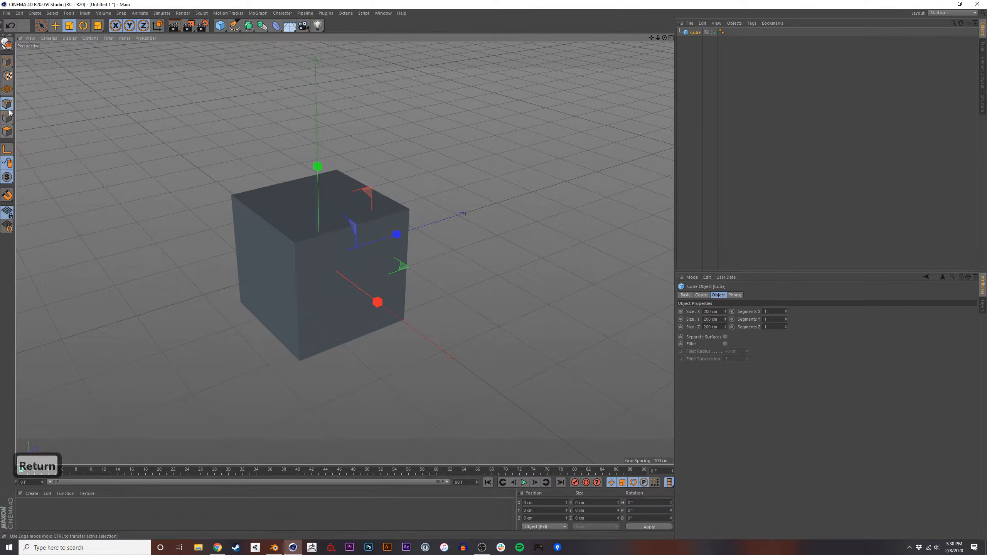
pyautogui.press('Return')
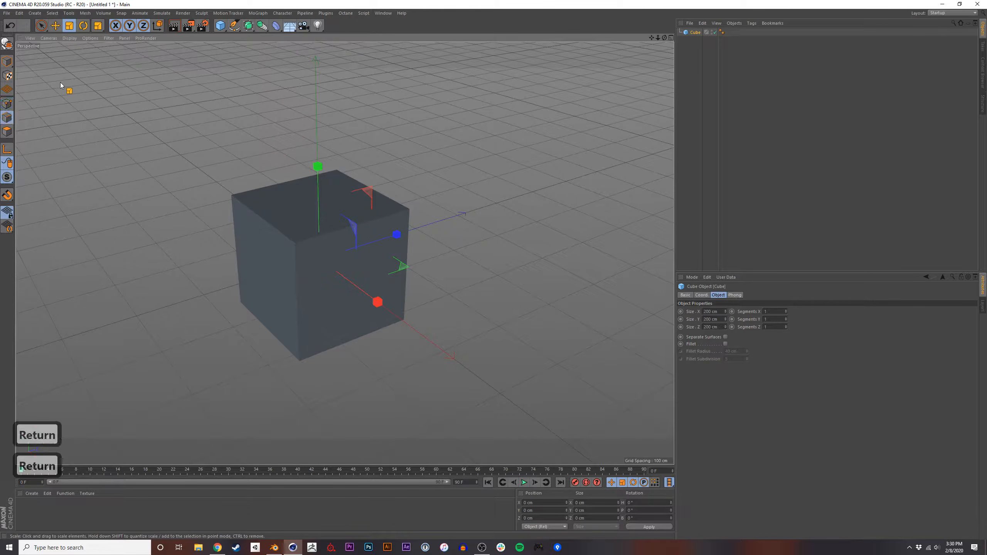
pyautogui.press('Return')
pyautogui.press('Return')
pyautogui.press('Return')
pyautogui.press('Return')
pyautogui.press('Return')
pyautogui.press('Return')
pyautogui.press('Return')
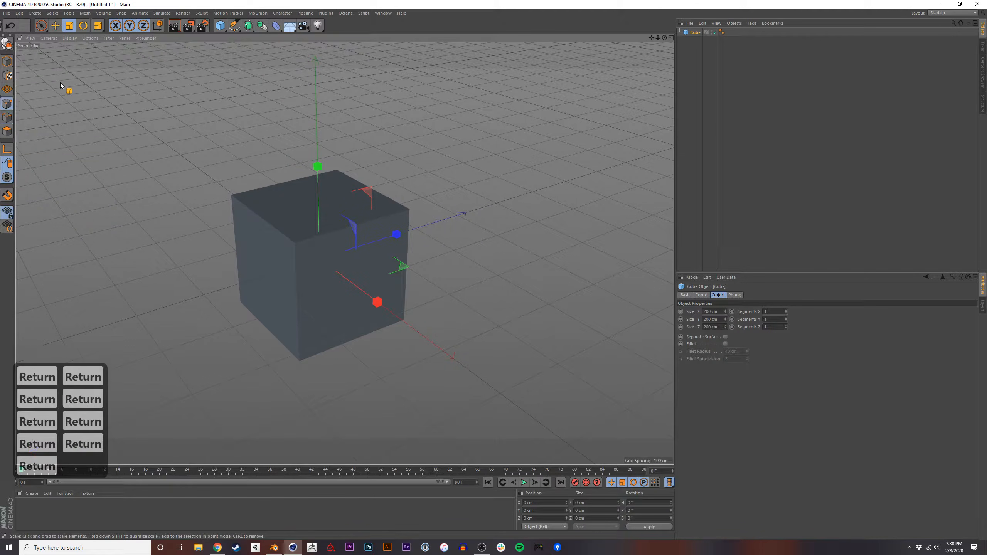
pyautogui.press('Return')
pyautogui.press('Return')
pyautogui.press('Return')
pyautogui.press('Return')
pyautogui.press('Return')
pyautogui.press('Return')
pyautogui.press('Return')
pyautogui.press('Return')
pyautogui.press('Return')
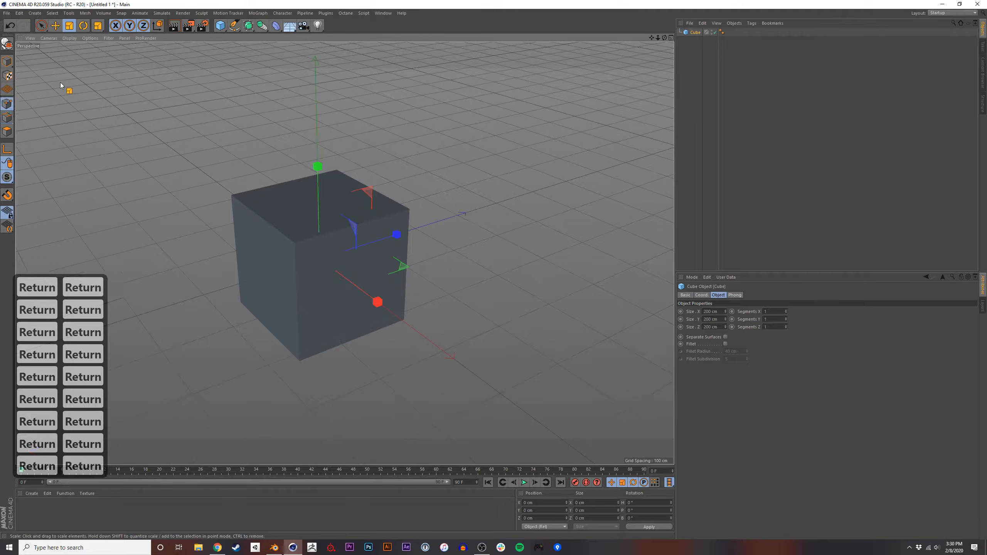
pyautogui.press('Return')
pyautogui.press('Return')
pyautogui.press('Return')
pyautogui.press('Return')
pyautogui.press('Return')
pyautogui.press('Return')
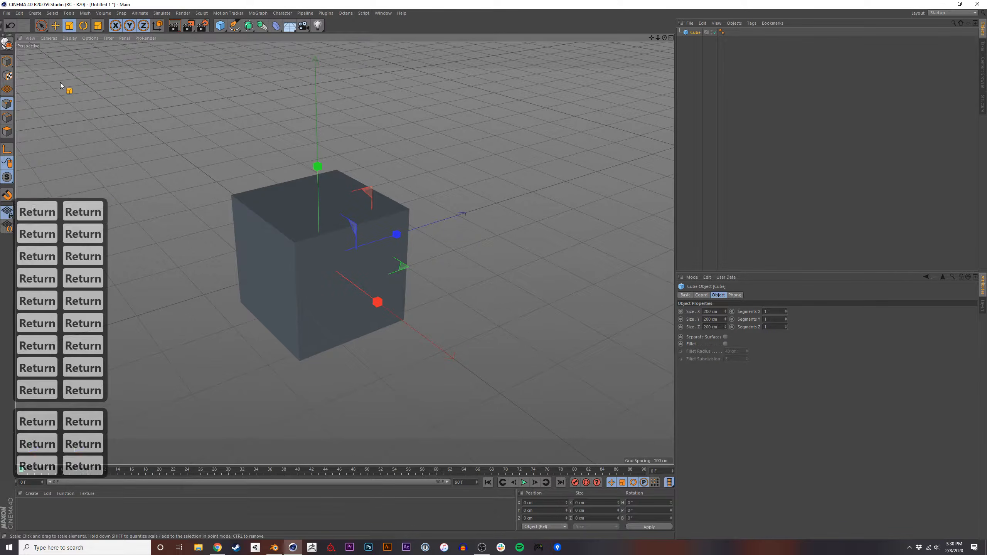
pyautogui.click(7, 61)
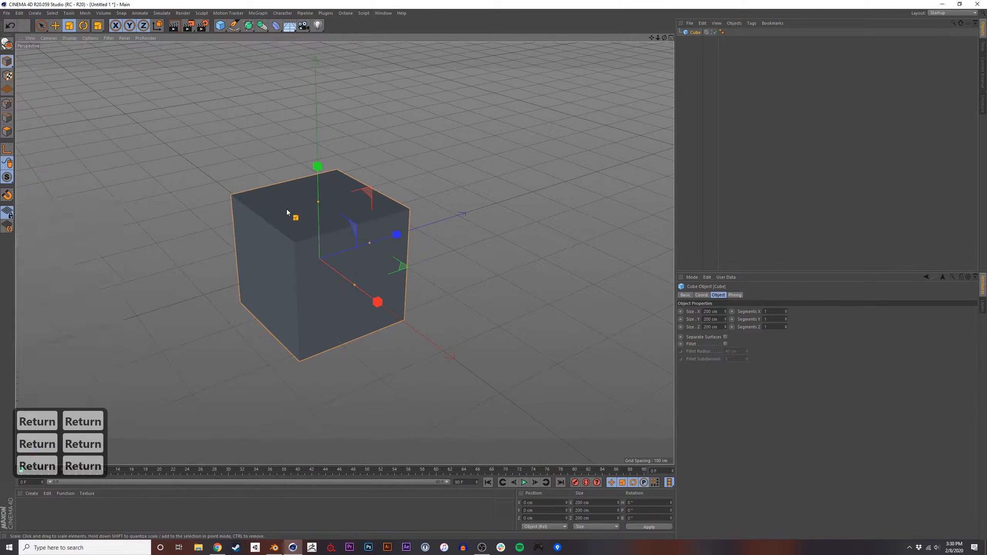
# Leave Model mode again and step through the component modes on the still parametric cube.
pyautogui.press('Return')
pyautogui.press('Return')
pyautogui.press('Return')
pyautogui.press('Return')
pyautogui.press('Return')
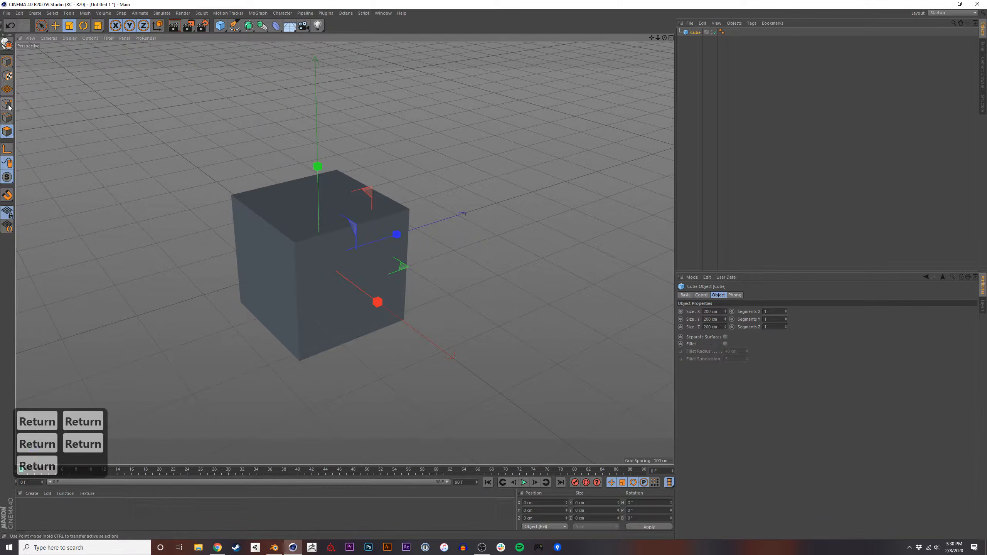
pyautogui.press('Return')
pyautogui.press('Return')
pyautogui.press('Return')
pyautogui.press('Return')
pyautogui.press('Return')
pyautogui.press('Return')
pyautogui.press('Return')
pyautogui.press('Return')
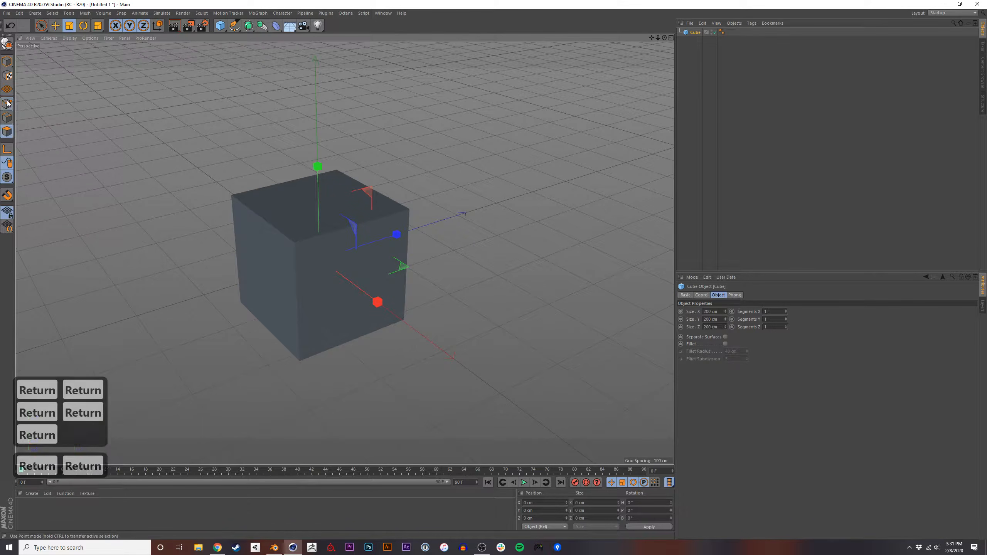
pyautogui.press('Return')
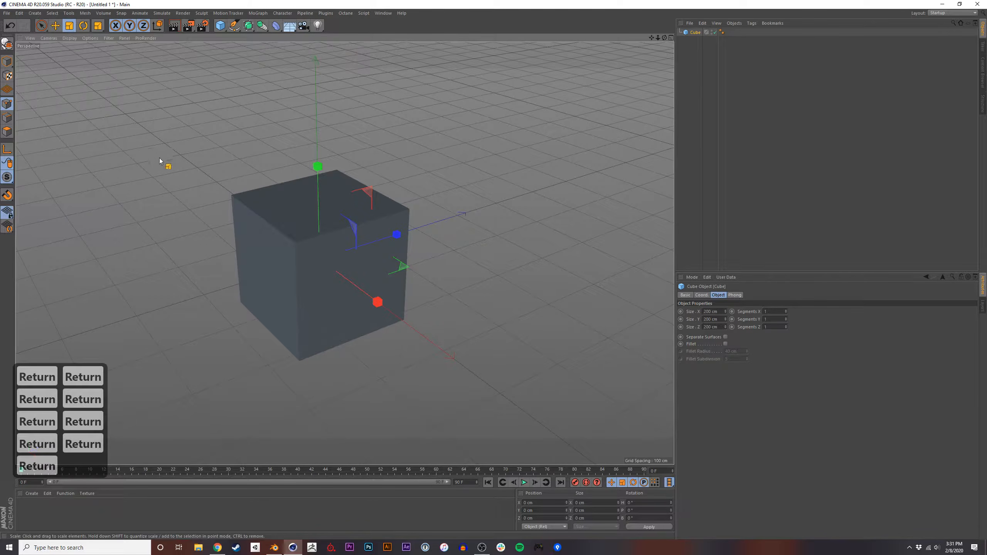
# Scale the parametric cube uniformly to about 198.41 cm and make it editable.
pyautogui.moveTo(214, 163); pyautogui.dragTo(292, 228)
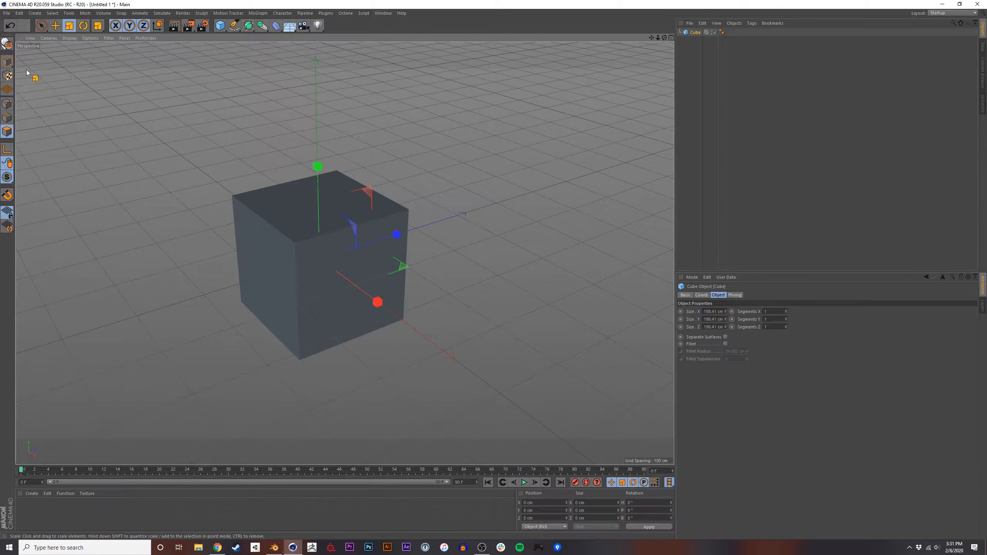
pyautogui.click(7, 45)
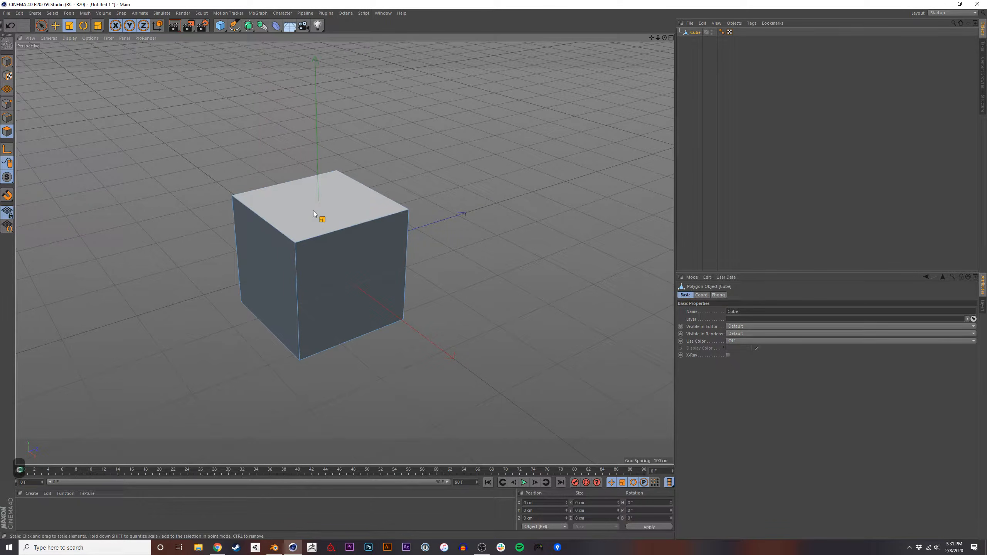
# Cycle the component modes on the editable cube to Polygons mode and select its top face.
pyautogui.press('Return')
pyautogui.press('Return')
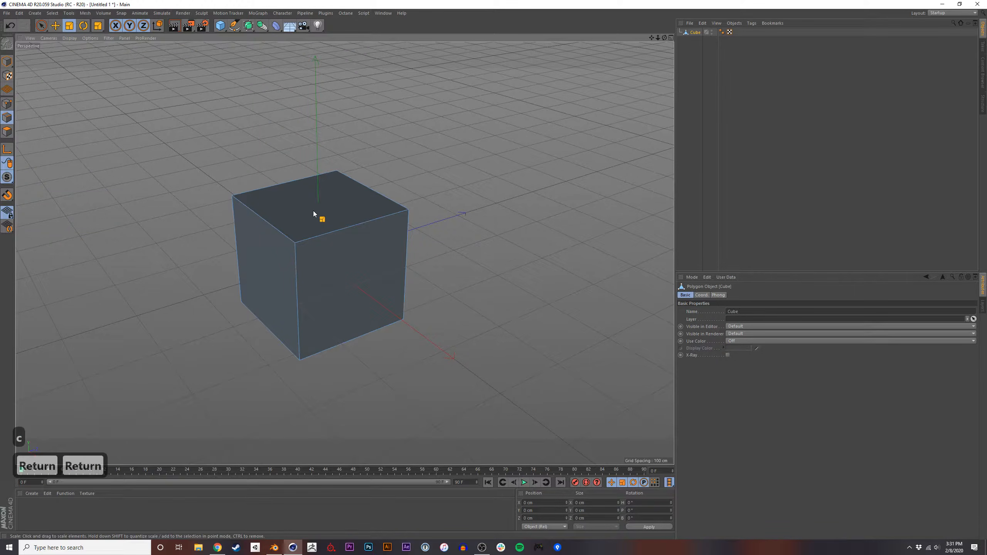
pyautogui.press('Return')
pyautogui.press('Return')
pyautogui.press('Return')
pyautogui.press('Return')
pyautogui.click(347, 188)
pyautogui.press('w')
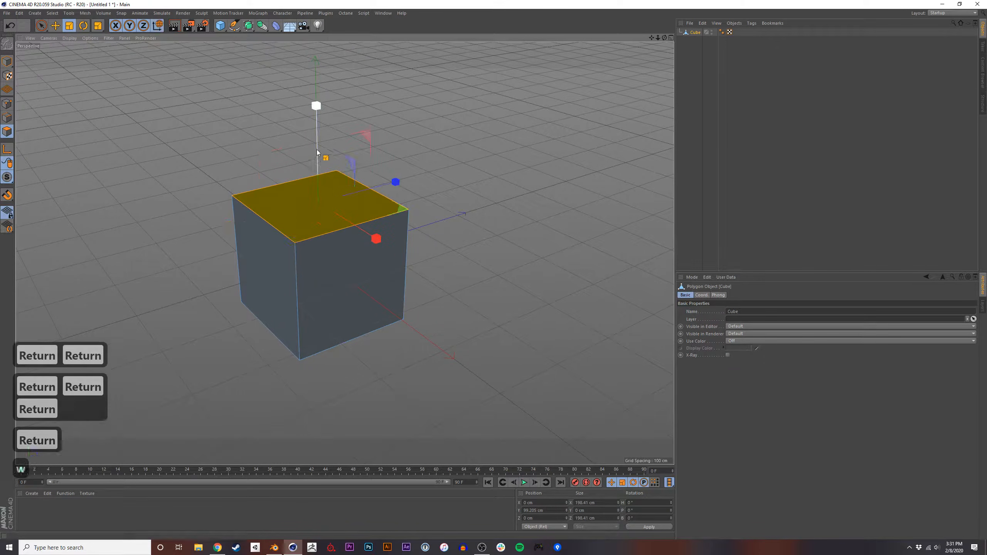
# Extrude the cube's top face upward, and tilt and shift the resulting face by about 18 cm.
pyautogui.press('e')
pyautogui.keyDown('ctrl'); pyautogui.moveTo(316, 159); pyautogui.dragTo(321, 68); pyautogui.keyUp('ctrl')
pyautogui.press('r')
pyautogui.moveTo(322, 93); pyautogui.dragTo(347, 98)
pyautogui.press('e')
pyautogui.moveTo(279, 68); pyautogui.dragTo(289, 77)
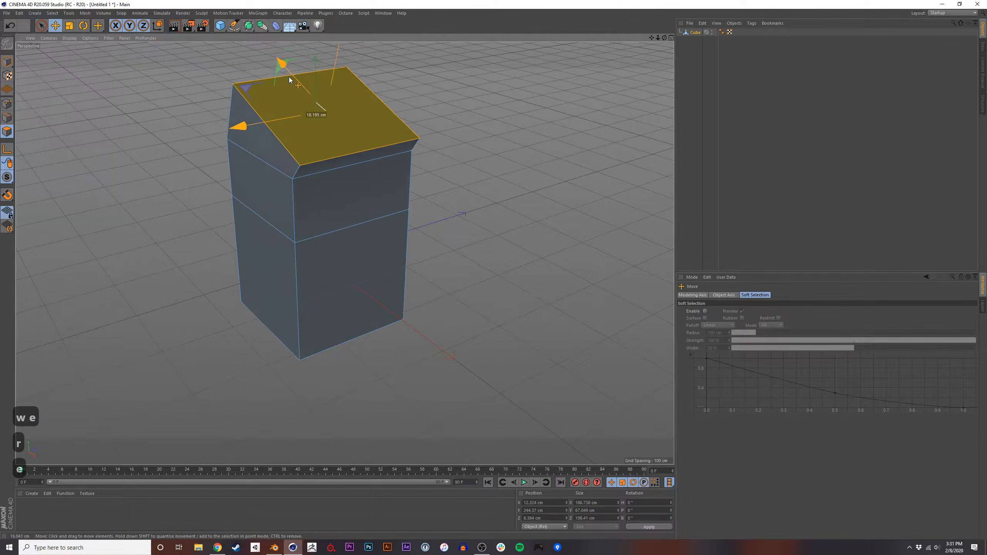
# Extrude the tilted top face outward to add a further segment to the column.
pyautogui.click(345, 189)
pyautogui.keyDown('alt'); pyautogui.moveTo(345, 191); pyautogui.dragTo(381, 177); pyautogui.keyUp('alt')
pyautogui.keyDown('alt'); pyautogui.moveTo(380, 177); pyautogui.dragTo(394, 221, button='middle'); pyautogui.keyUp('alt')
pyautogui.click(342, 159)
pyautogui.moveTo(341, 159); pyautogui.dragTo(369, 46)
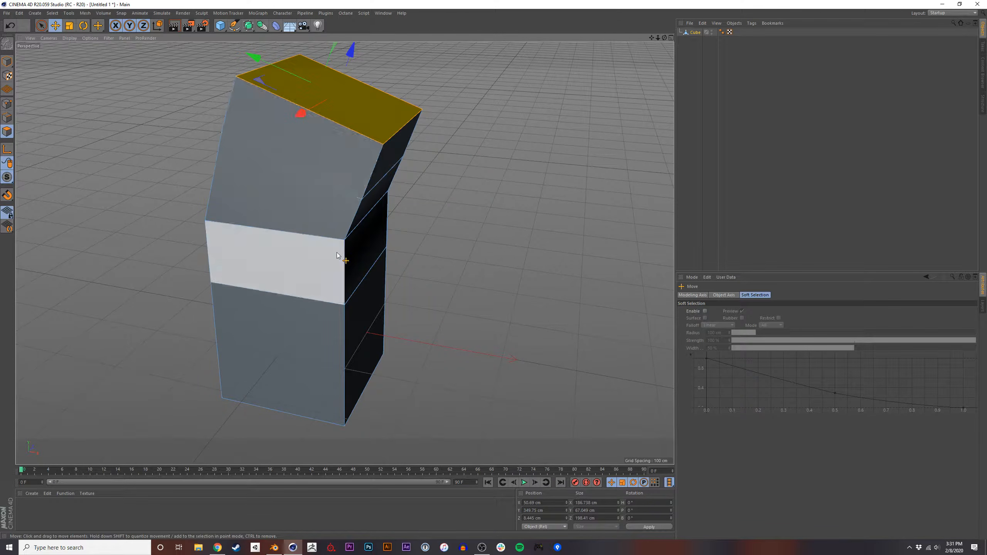
# Use Loop Selection to select different polygon loops on the column, ending with the segment directly above the base.
pyautogui.press('u')
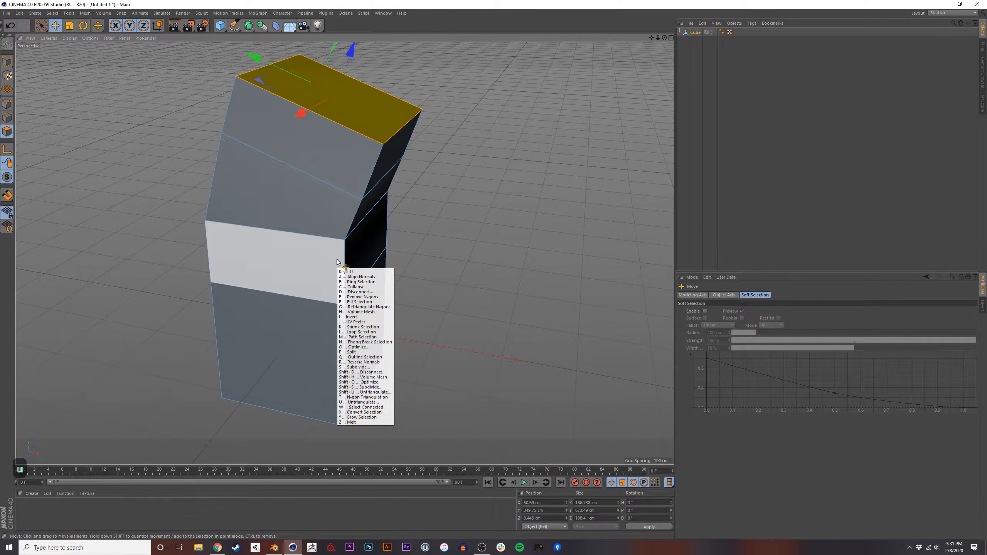
pyautogui.press('l')
pyautogui.click(339, 309)
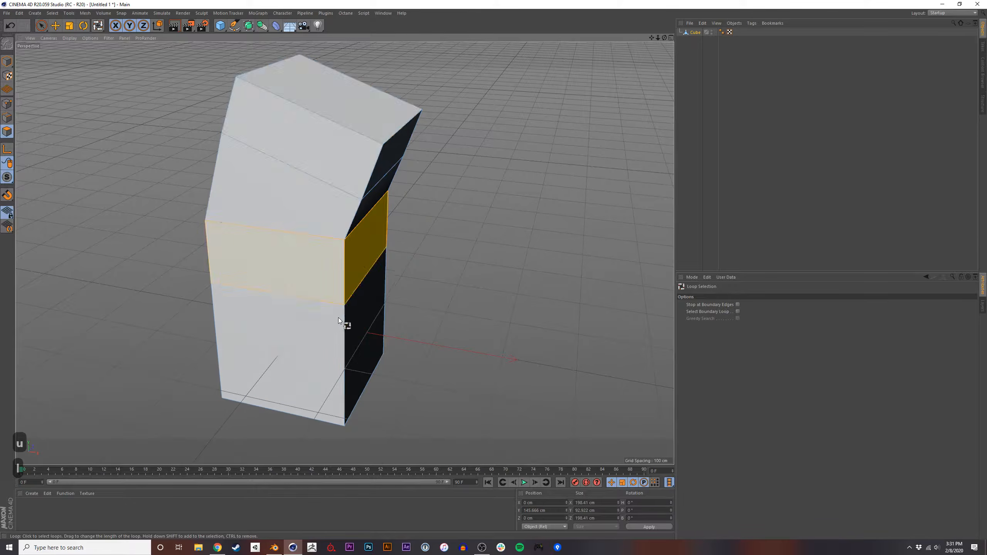
pyautogui.click(340, 310)
pyautogui.click(352, 219)
pyautogui.click(367, 172)
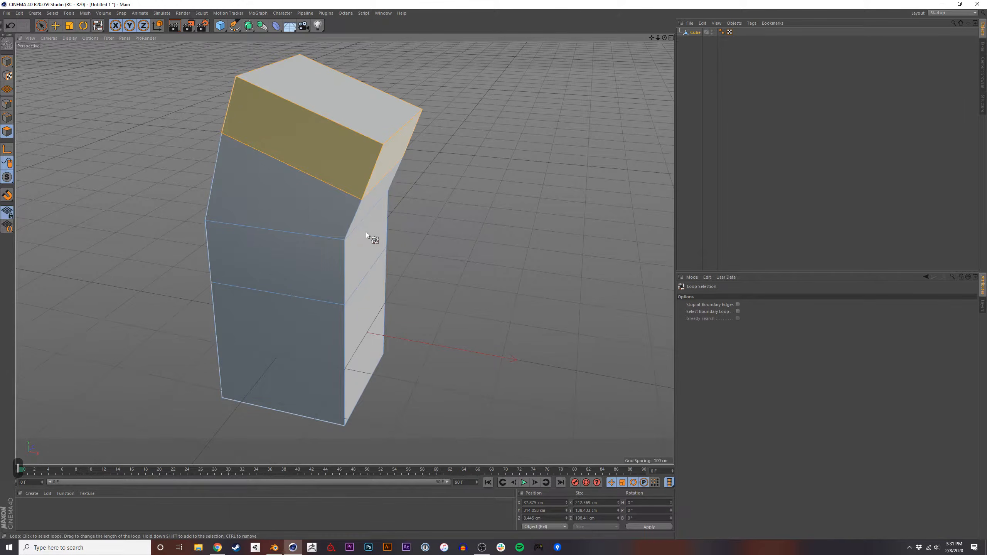
pyautogui.click(345, 287)
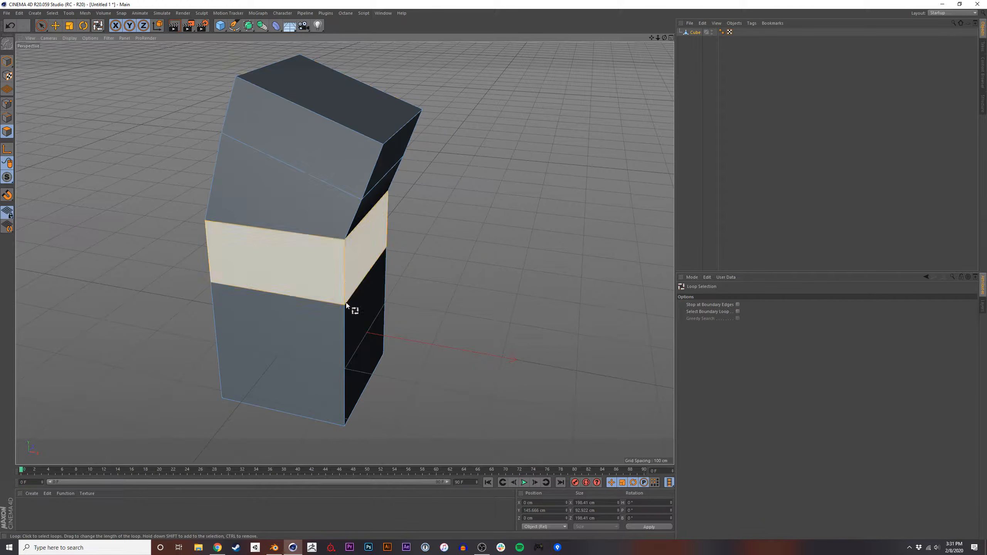
# Switch to Blender and select different face loops on the bent column, ending with its uppermost segment.
pyautogui.hotkey('alt', 'Tab')
pyautogui.moveTo(344, 316); pyautogui.dragTo(340, 284, button='middle')
pyautogui.keyDown('shift'); pyautogui.moveTo(303, 220); pyautogui.dragTo(365, 258, button='middle'); pyautogui.keyUp('shift')
pyautogui.keyDown('alt'); pyautogui.click(362, 234); pyautogui.keyUp('alt')
pyautogui.keyDown('alt'); pyautogui.click(392, 189); pyautogui.keyUp('alt')
pyautogui.moveTo(377, 220); pyautogui.dragTo(354, 258, button='middle')
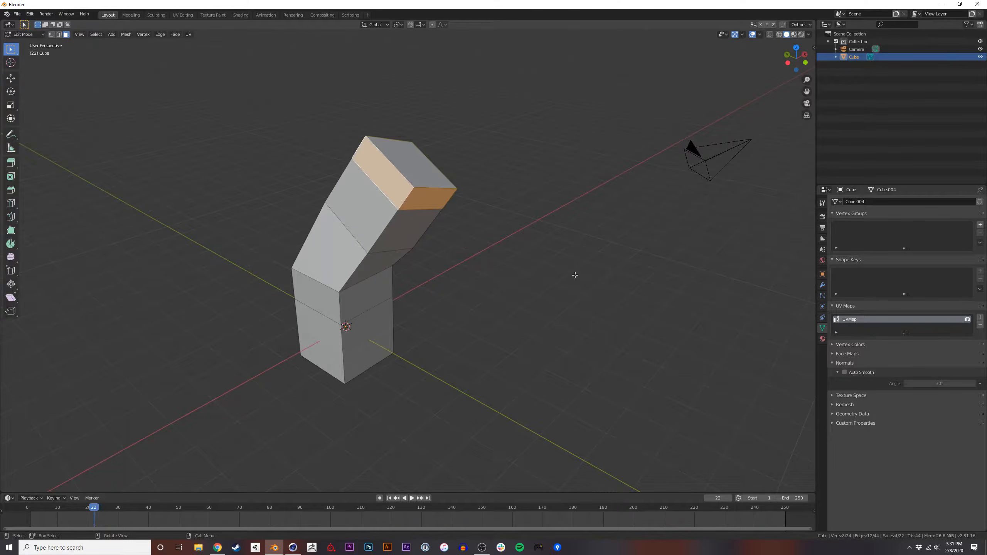
# Switch to Cinema 4D, select the Cube object and put it back in Model mode.
pyautogui.hotkey('alt', 'Tab')
pyautogui.click(695, 32)
pyautogui.press('Tab')
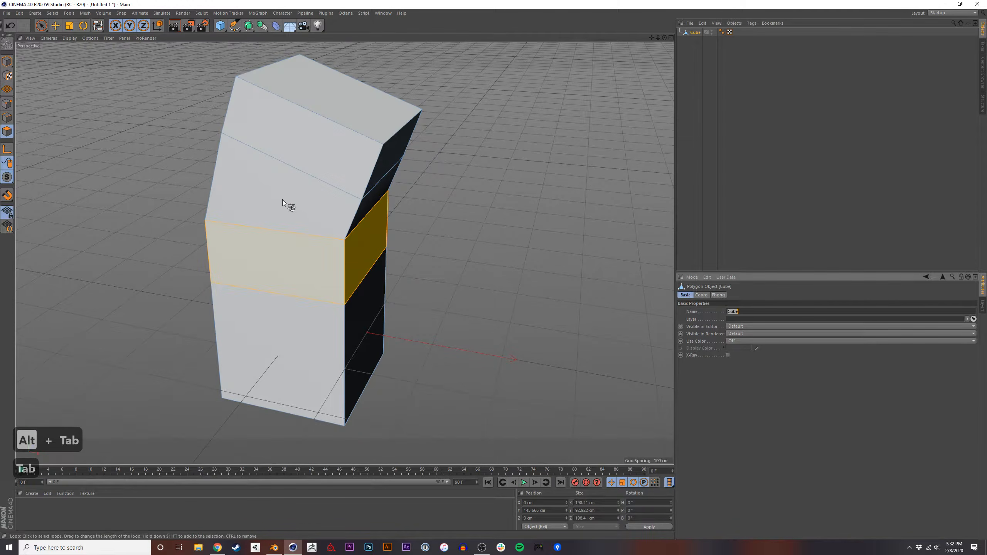
pyautogui.click(7, 61)
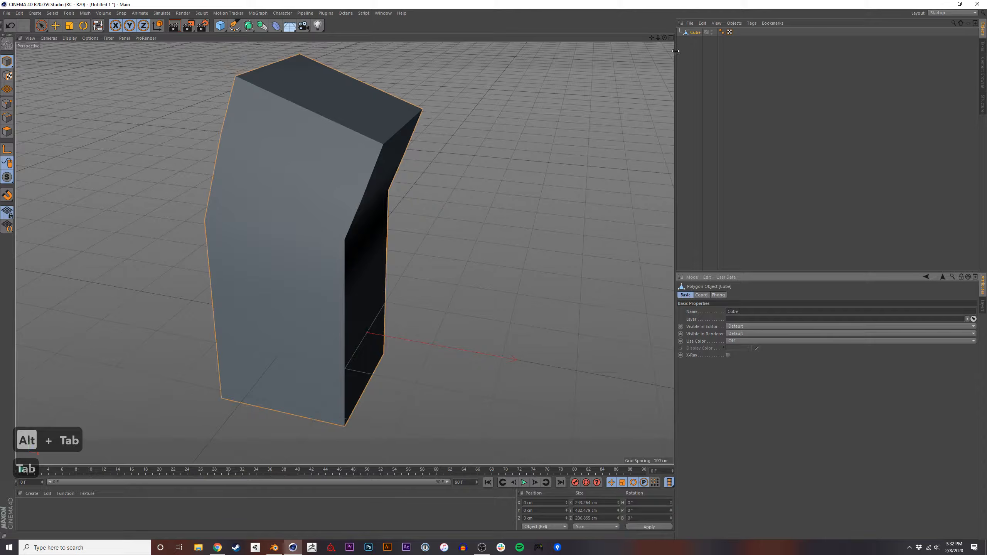
# Add a Subdivision Surface generator as the parent of the extruded cube.
pyautogui.click(249, 25)
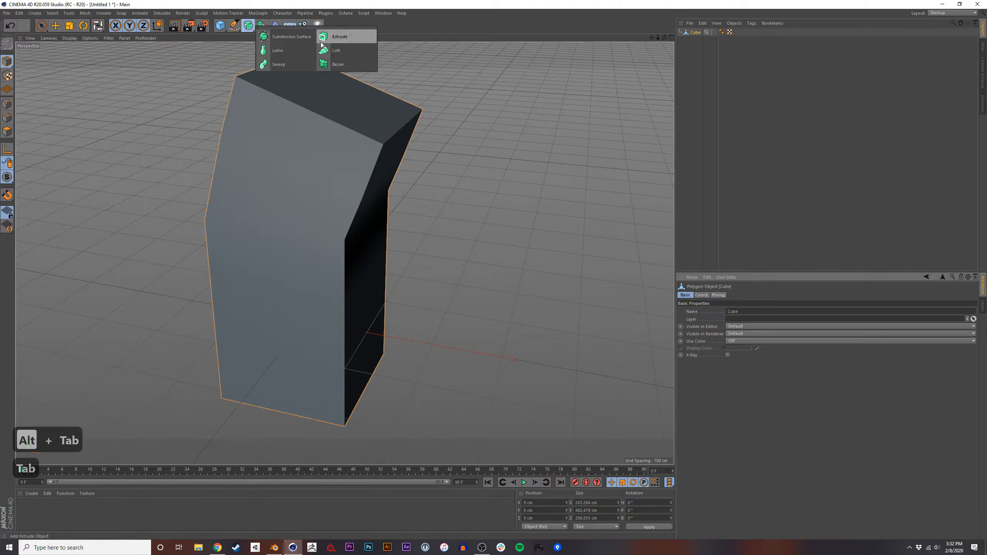
pyautogui.keyDown('alt'); pyautogui.click(279, 39); pyautogui.keyUp('alt')
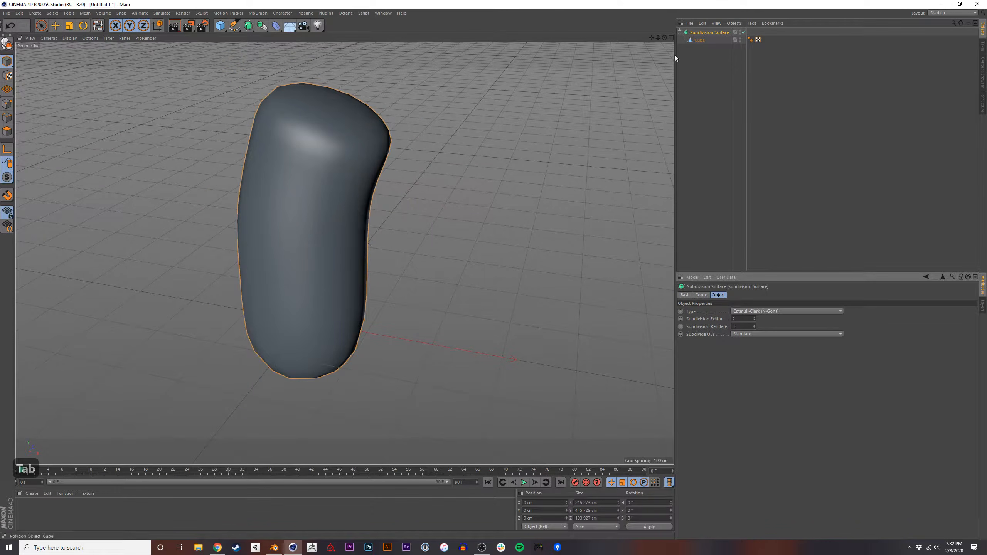
pyautogui.moveTo(696, 39); pyautogui.dragTo(494, 189)
pyautogui.moveTo(338, 257)
pyautogui.keyDown('alt'); pyautogui.mouseDown()
pyautogui.moveTo(353, 261)
pyautogui.moveTo(342, 266)
pyautogui.moveTo(363, 197)
pyautogui.moveTo(345, 240)
pyautogui.mouseUp(); pyautogui.keyUp('alt')
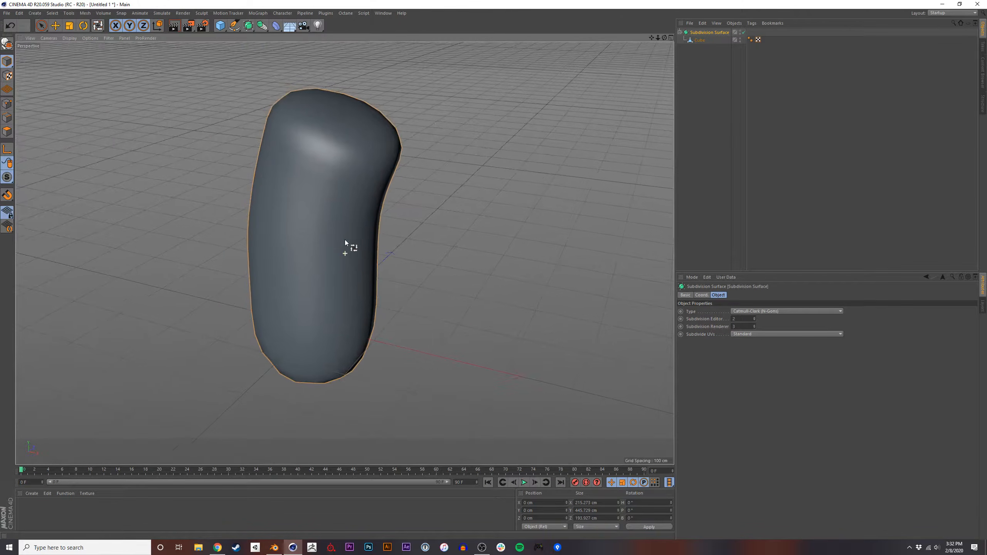
# Switch to Blender, leave Edit Mode and add a Subdivision Surface modifier to the extruded cube.
pyautogui.hotkey('alt', 'Tab')
pyautogui.press('Tab')
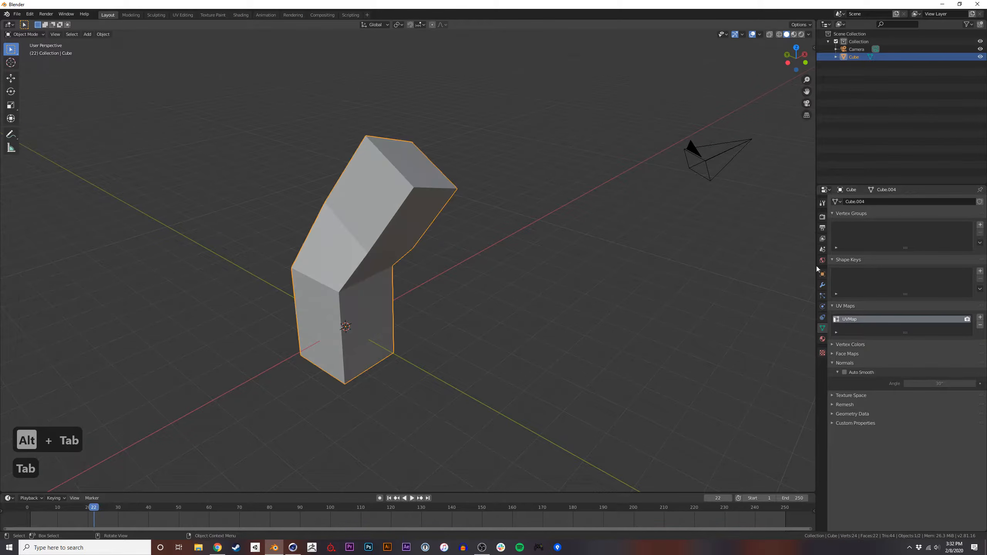
pyautogui.click(823, 286)
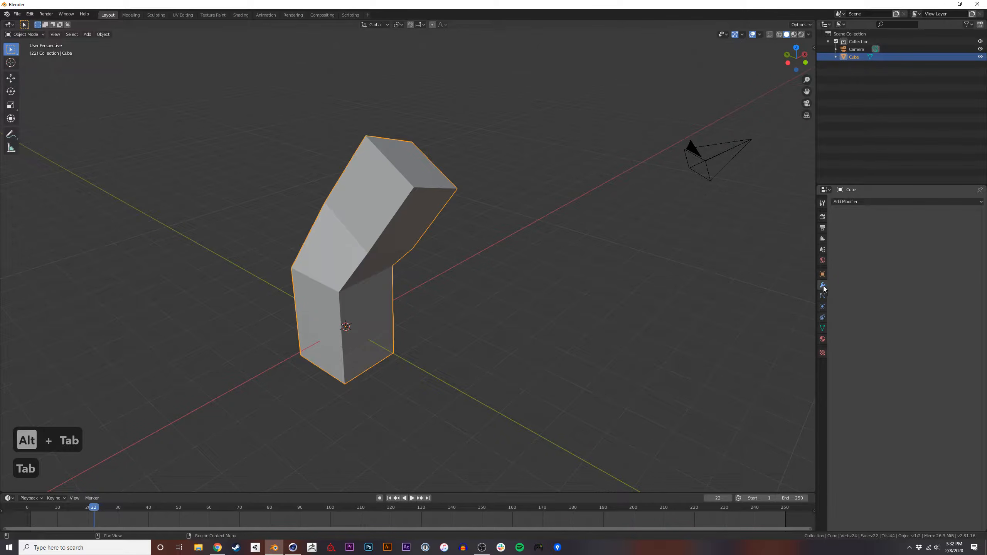
pyautogui.click(872, 201)
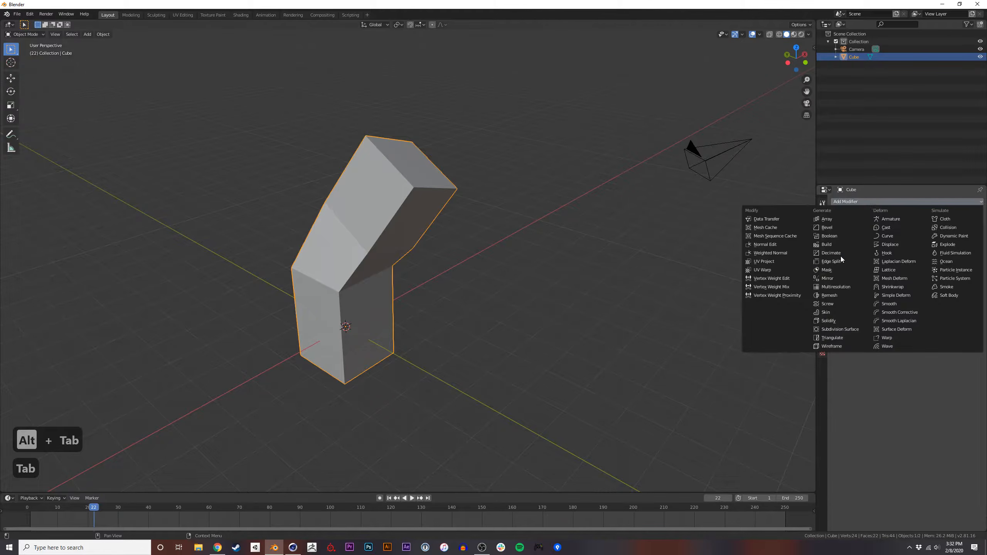
pyautogui.click(840, 330)
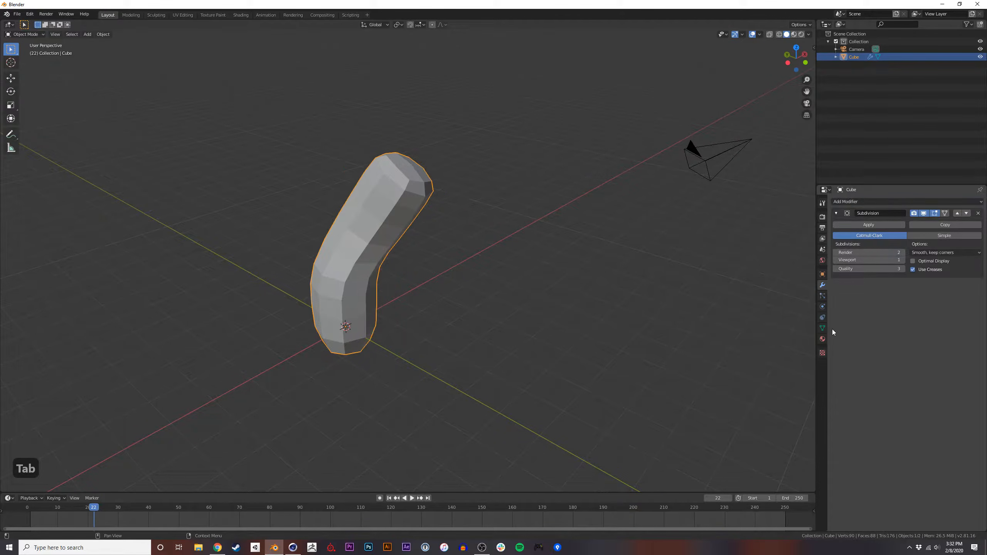
pyautogui.moveTo(389, 253); pyautogui.dragTo(408, 279, button='middle')
# Examine the Phong tag on the Cinema 4D cube, and return to Blender to compare the subdivided column's shading.
pyautogui.hotkey('alt', 'Tab')
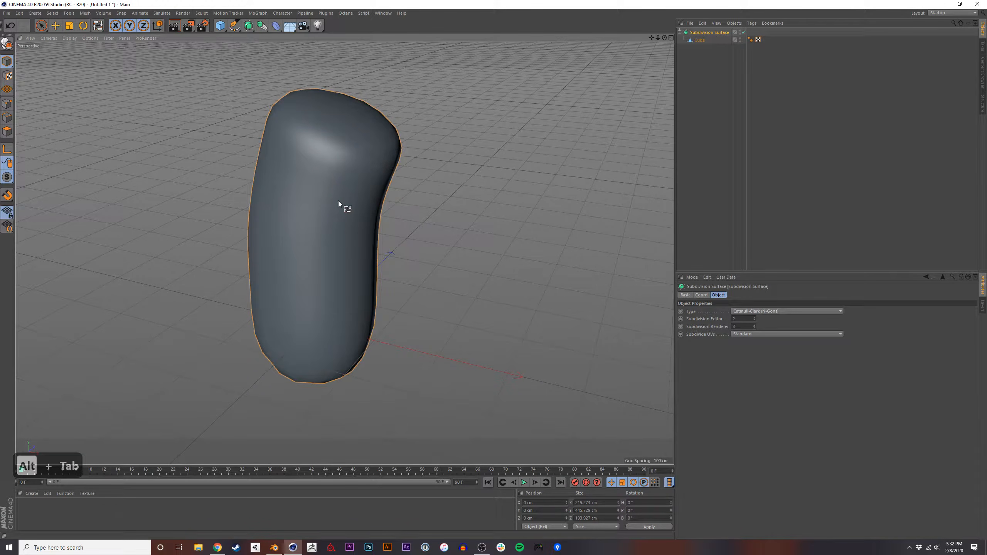
pyautogui.click(750, 39)
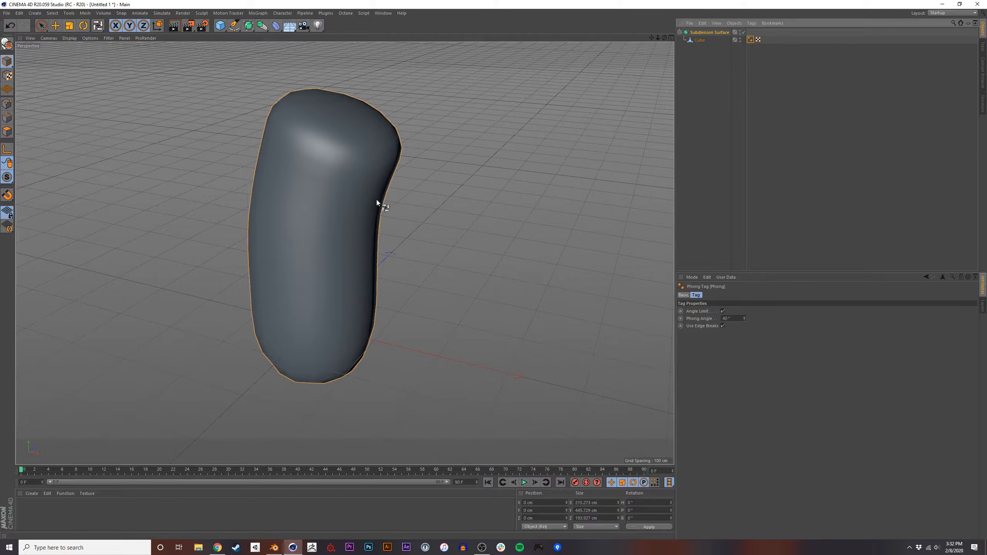
pyautogui.hotkey('alt', 'Tab')
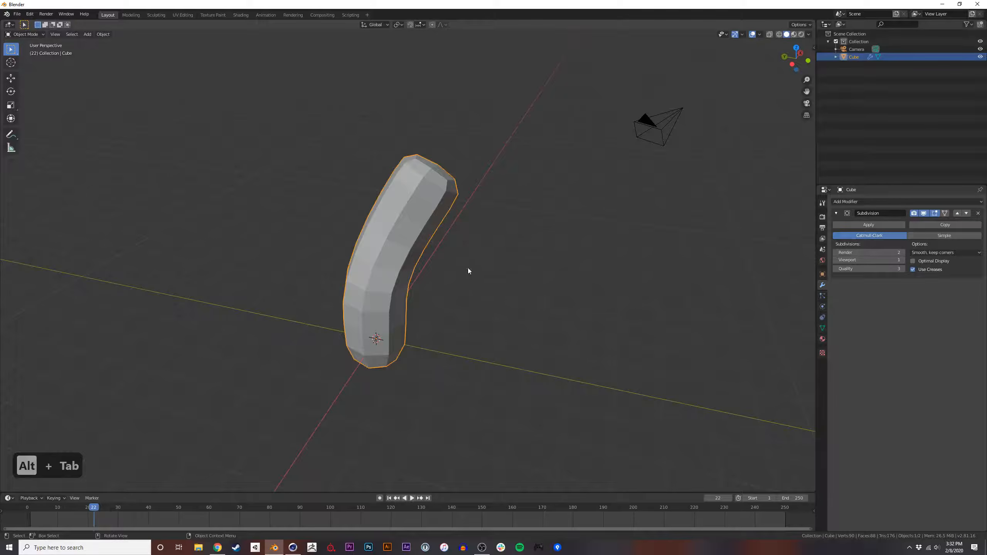
pyautogui.moveTo(410, 289); pyautogui.dragTo(394, 276, button='middle')
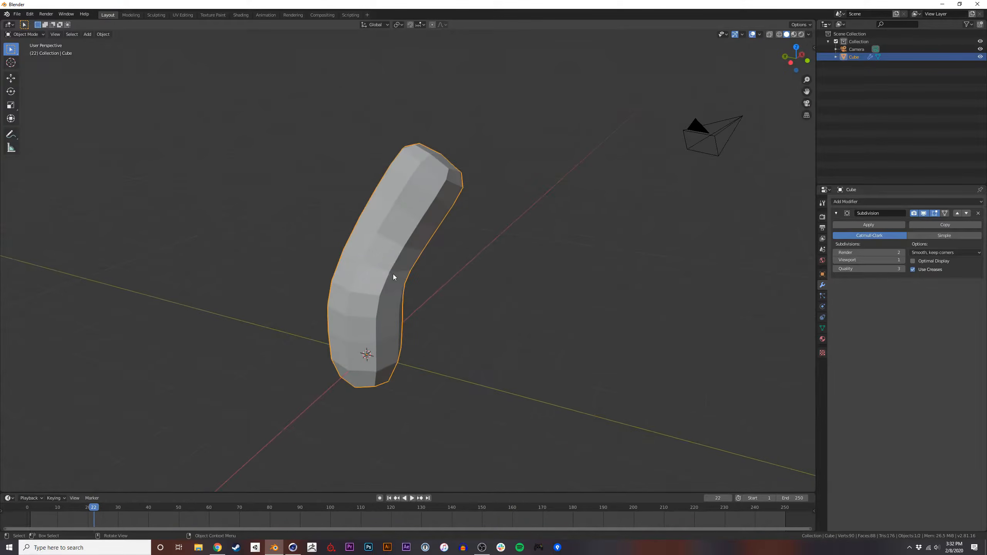
# Apply smooth shading to the subdivided column, switch it to flat shading, and restore smooth shading.
pyautogui.rightClick(388, 267)
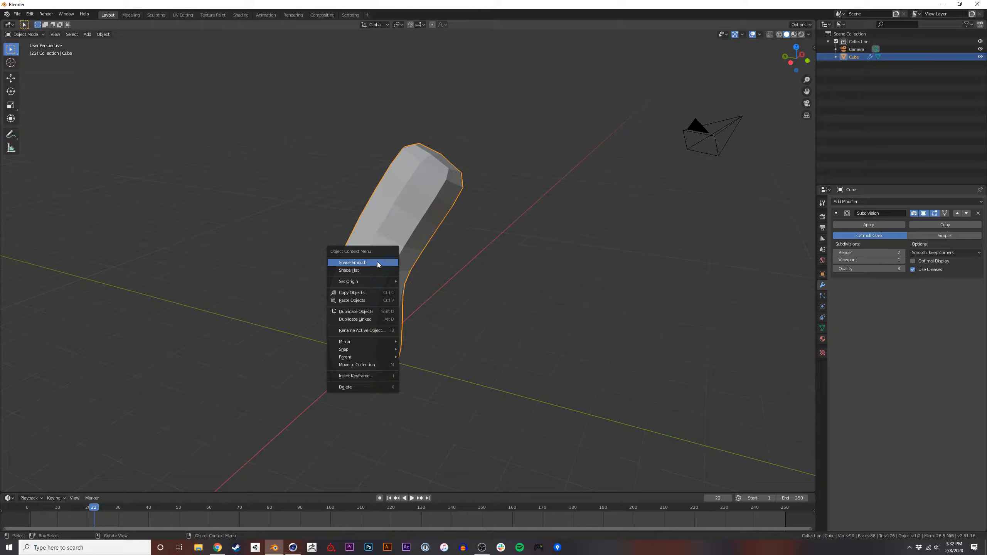
pyautogui.click(363, 263)
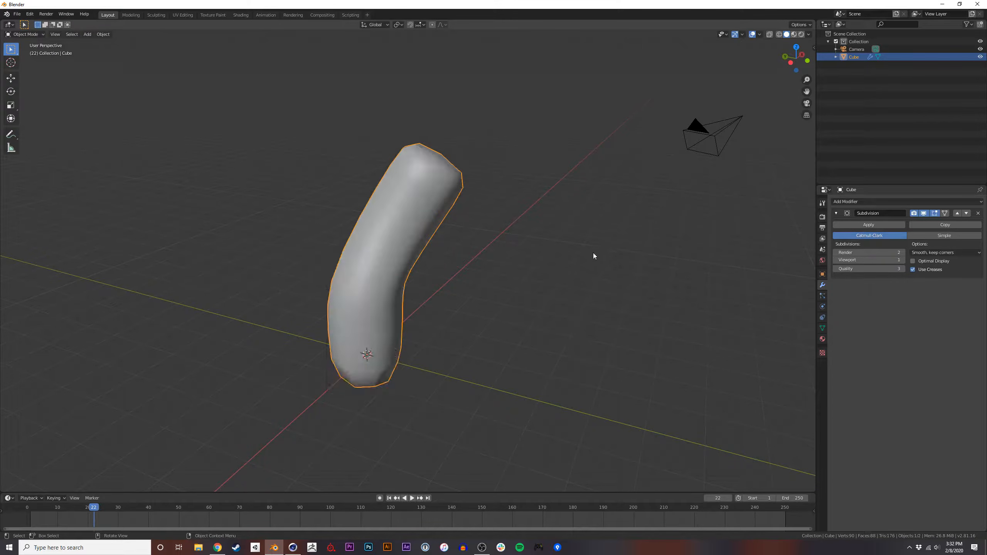
pyautogui.click(546, 269)
pyautogui.click(380, 270)
pyautogui.rightClick(379, 267)
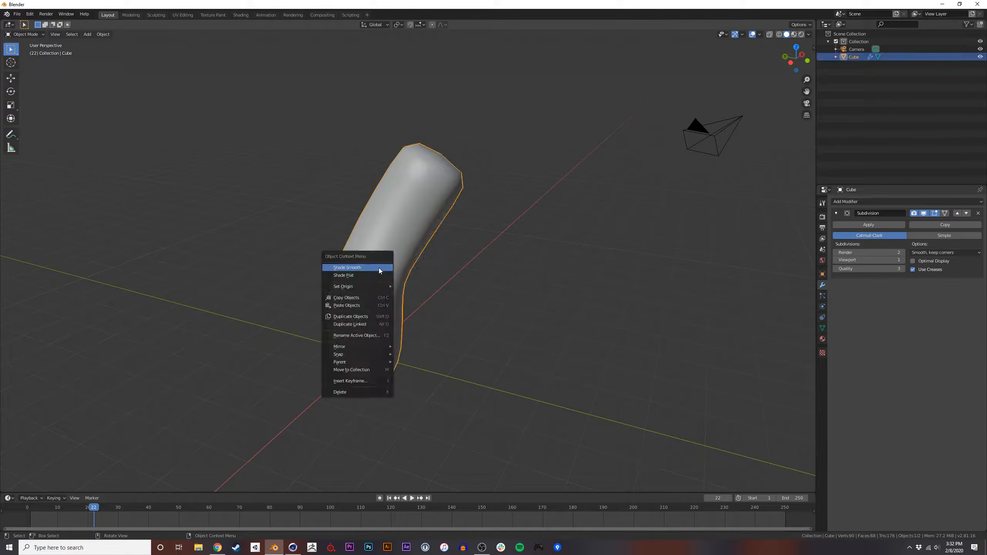
pyautogui.click(377, 275)
pyautogui.rightClick(391, 266)
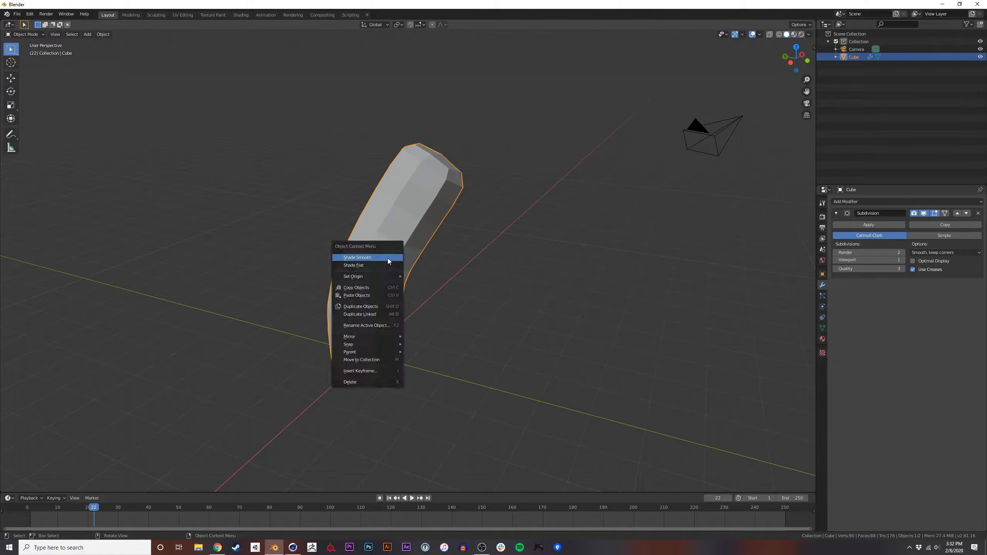
pyautogui.click(387, 258)
# Enable Auto Smooth for the column's normals and set its angle to 40°, matching the Phong angle in Cinema 4D.
pyautogui.click(823, 328)
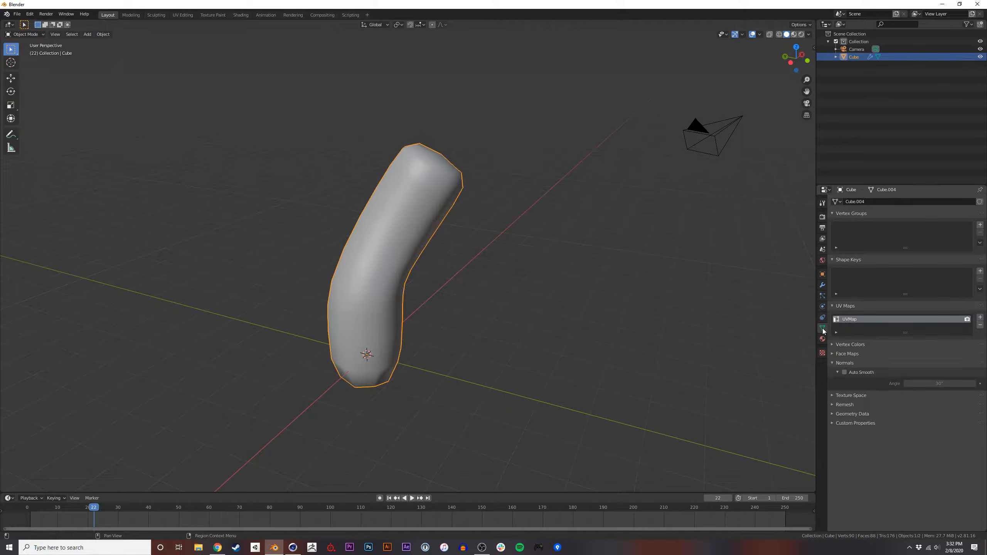
pyautogui.click(842, 371)
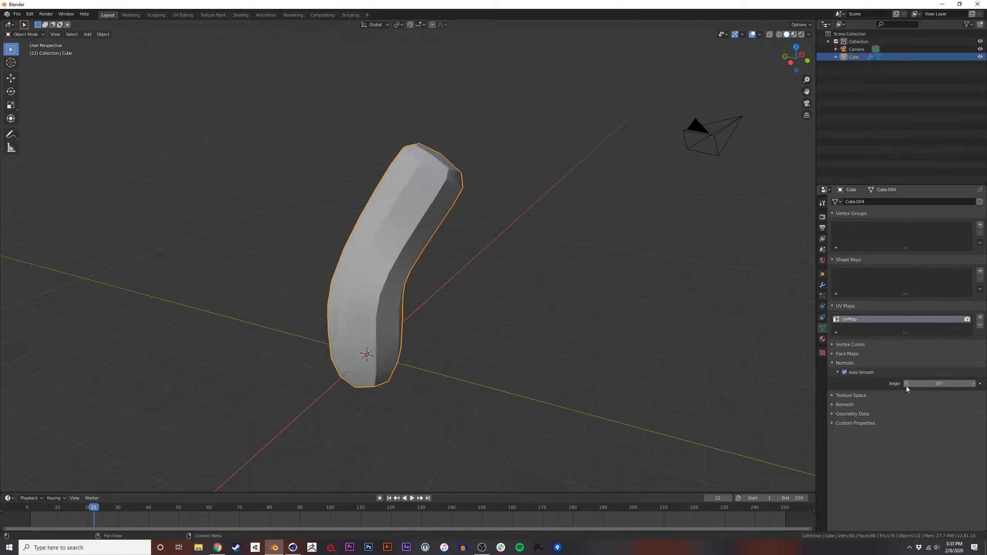
pyautogui.moveTo(949, 385)
pyautogui.mouseDown()
pyautogui.moveTo(932, 384)
pyautogui.moveTo(944, 384)
pyautogui.mouseUp()
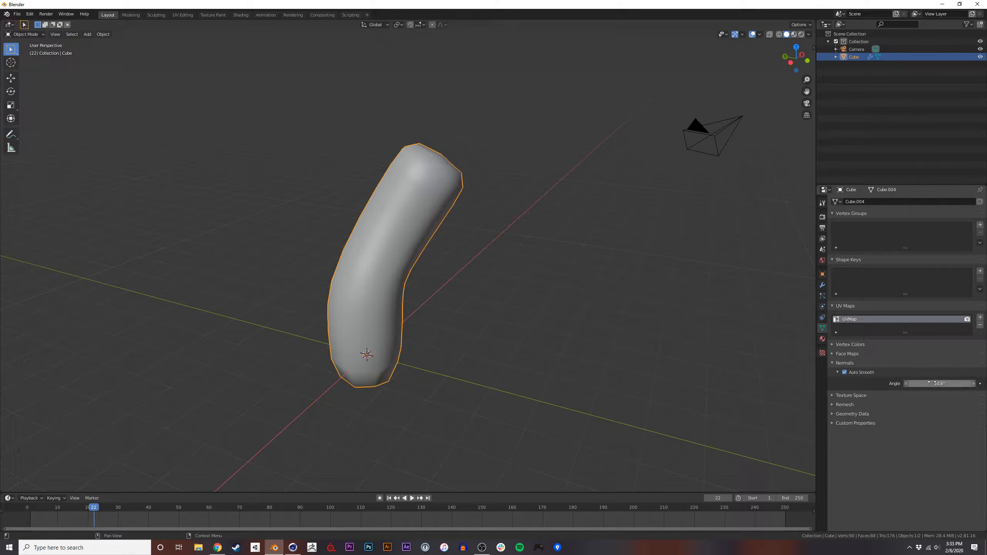
pyautogui.hotkey('alt', 'Tab')
pyautogui.hotkey('alt', 'Tab')
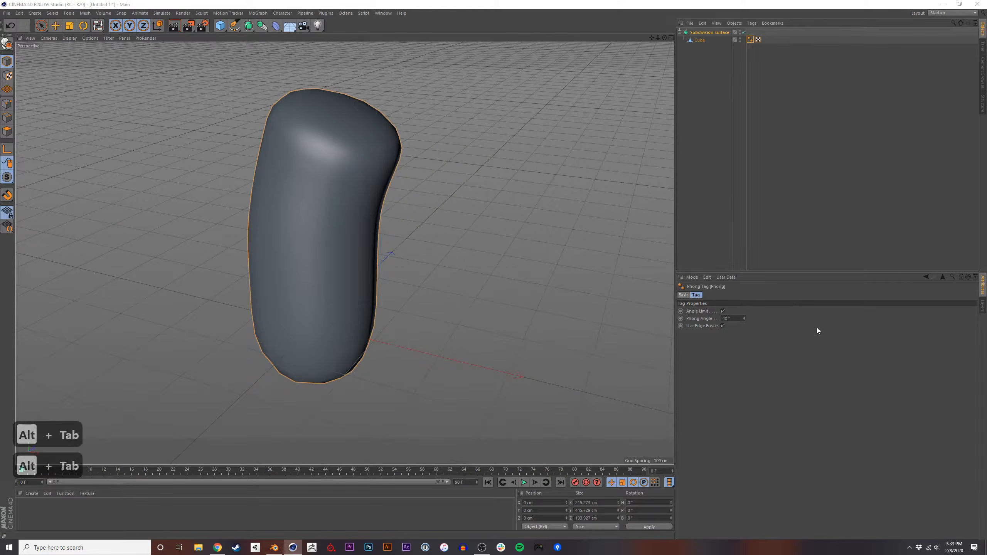
pyautogui.write('40')
pyautogui.press('Return')
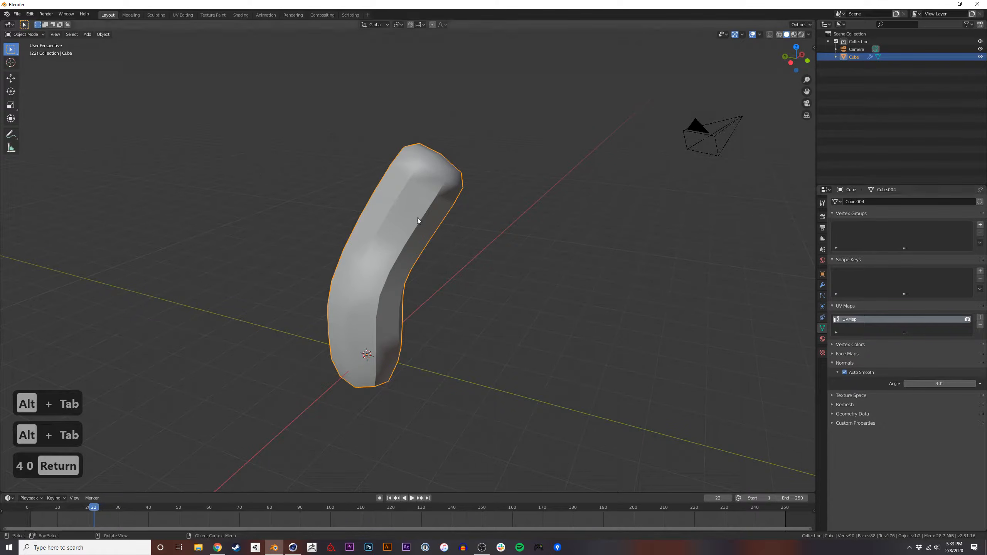
# Raise the column's Auto Smooth angle to 55.9° and compare its shading with the Cinema 4D version.
pyautogui.press('Tab')
pyautogui.press('Tab')
pyautogui.moveTo(939, 384); pyautogui.dragTo(970, 385)
pyautogui.moveTo(472, 264); pyautogui.dragTo(406, 295, button='middle')
pyautogui.press('Tab')
pyautogui.press('Tab')
pyautogui.hotkey('alt', 'Tab')
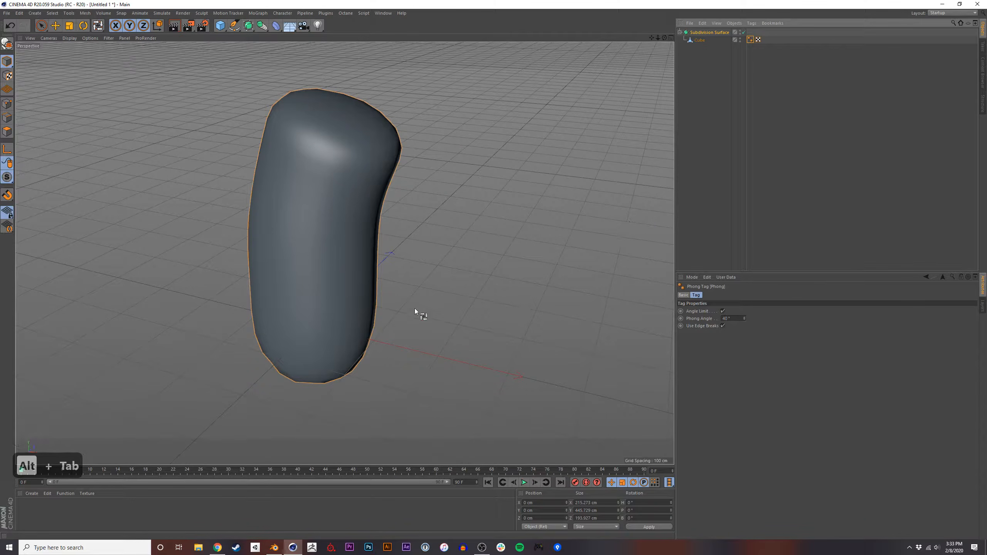
pyautogui.hotkey('alt', 'Tab')
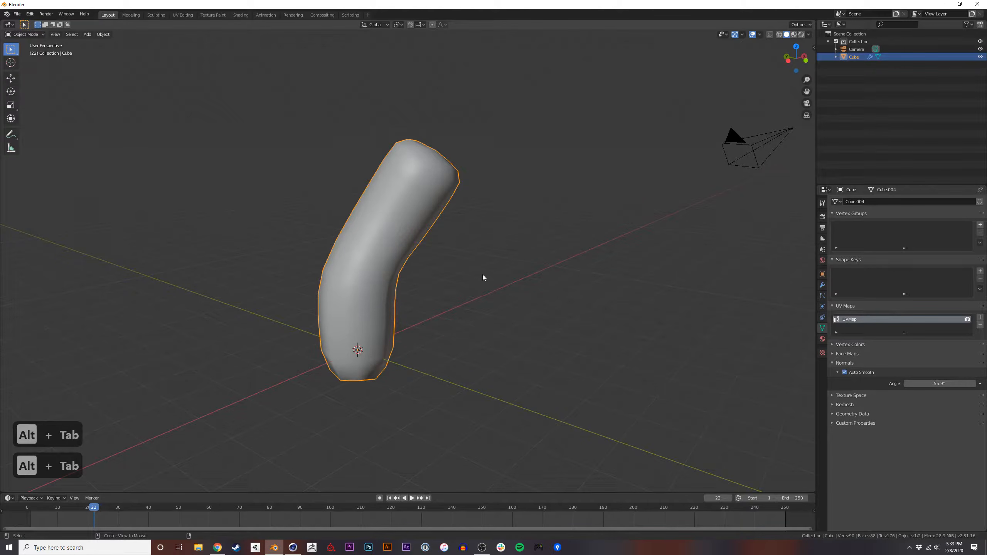
# Delete the bent column in Blender and add a new object in its place.
pyautogui.keyDown('alt'); pyautogui.moveTo(479, 280); pyautogui.dragTo(451, 305, button='middle'); pyautogui.keyUp('alt')
pyautogui.press('Tab')
pyautogui.press('Tab')
pyautogui.press('Tab')
pyautogui.press('Tab')
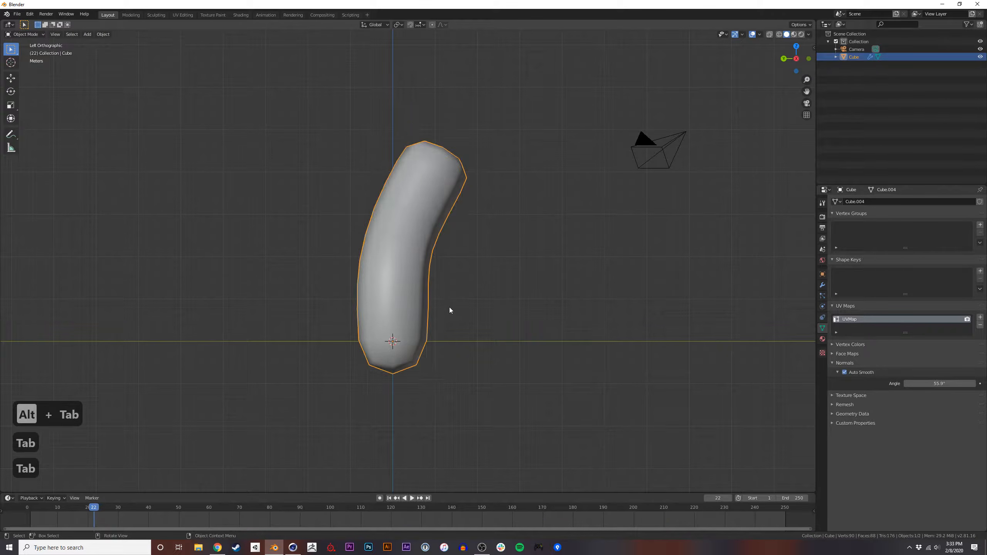
pyautogui.press('x')
pyautogui.click(387, 300)
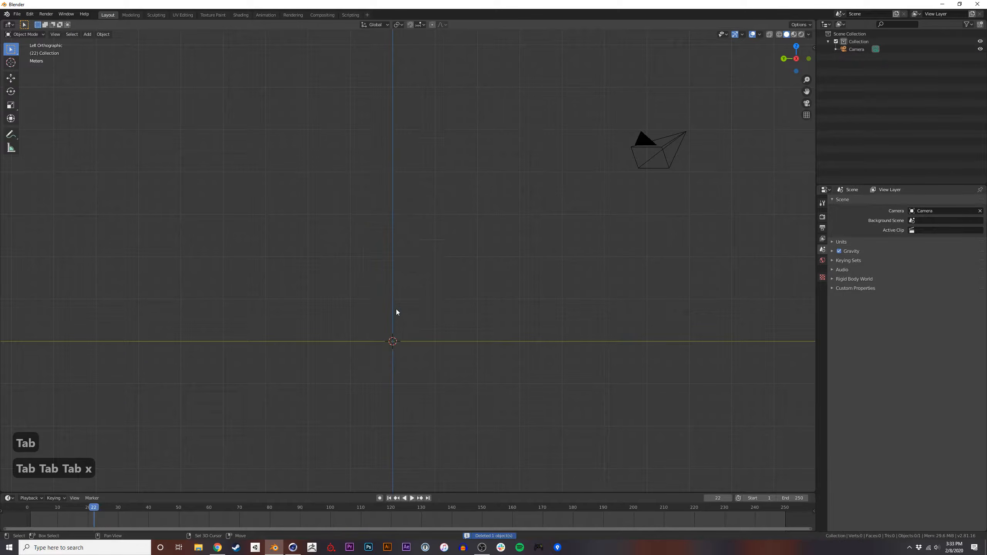
pyautogui.hotkey('shift', 'a')
pyautogui.click(431, 317)
# Switch to Cinema 4D and replace the subdivided column with a new cube converted to an editable polygon object.
pyautogui.hotkey('alt', 'Tab')
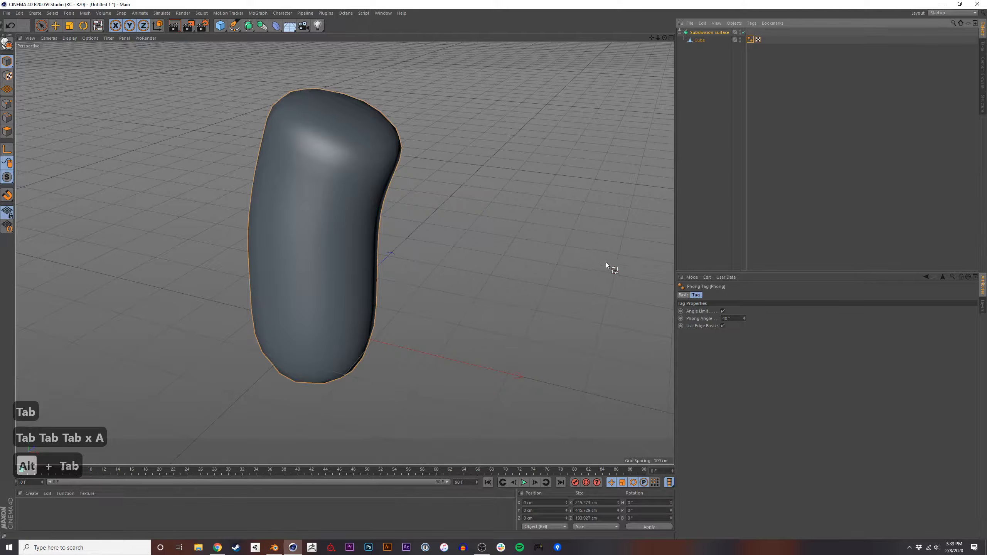
pyautogui.press('Delete')
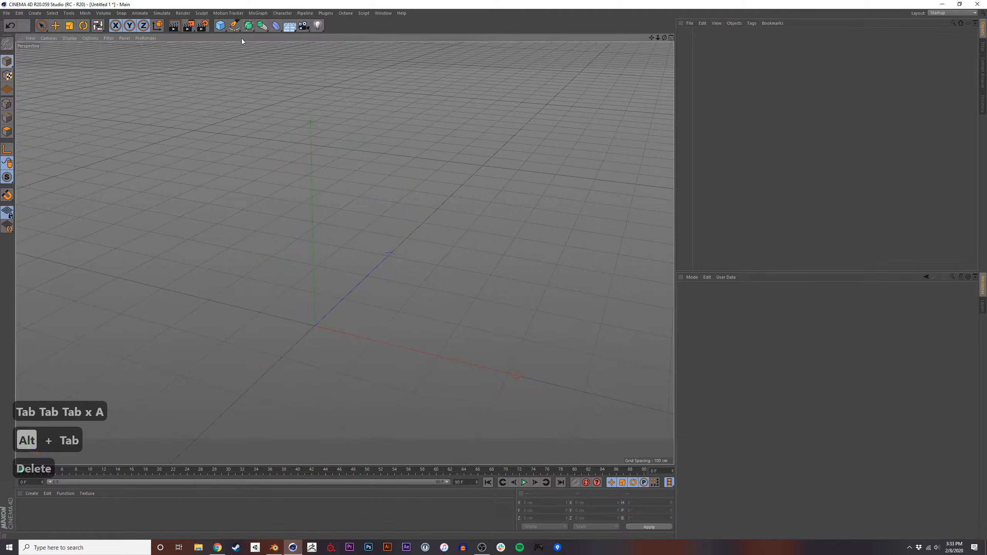
pyautogui.click(220, 25)
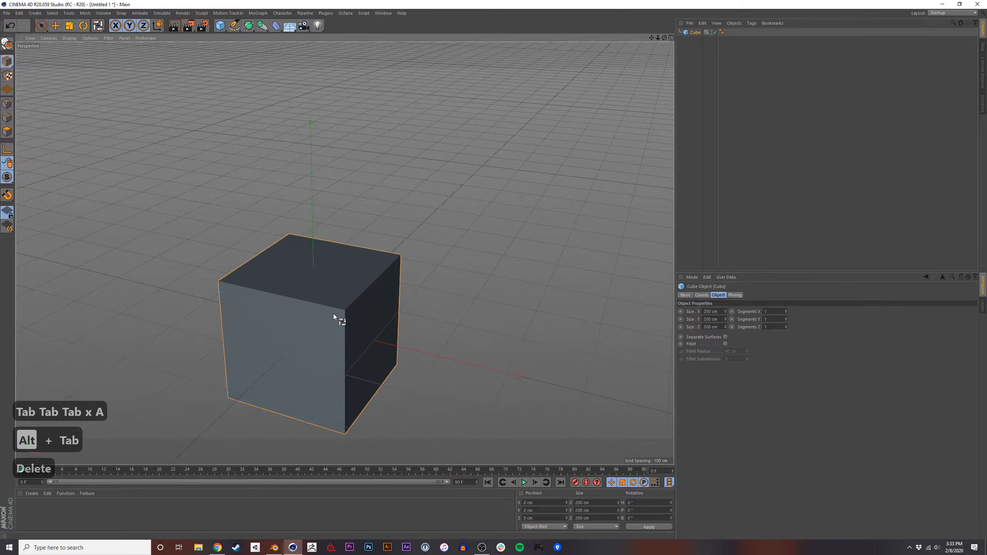
pyautogui.keyDown('alt'); pyautogui.moveTo(336, 314); pyautogui.dragTo(344, 318, button='right'); pyautogui.keyUp('alt')
pyautogui.keyDown('alt'); pyautogui.moveTo(344, 318); pyautogui.dragTo(383, 255, button='middle'); pyautogui.keyUp('alt')
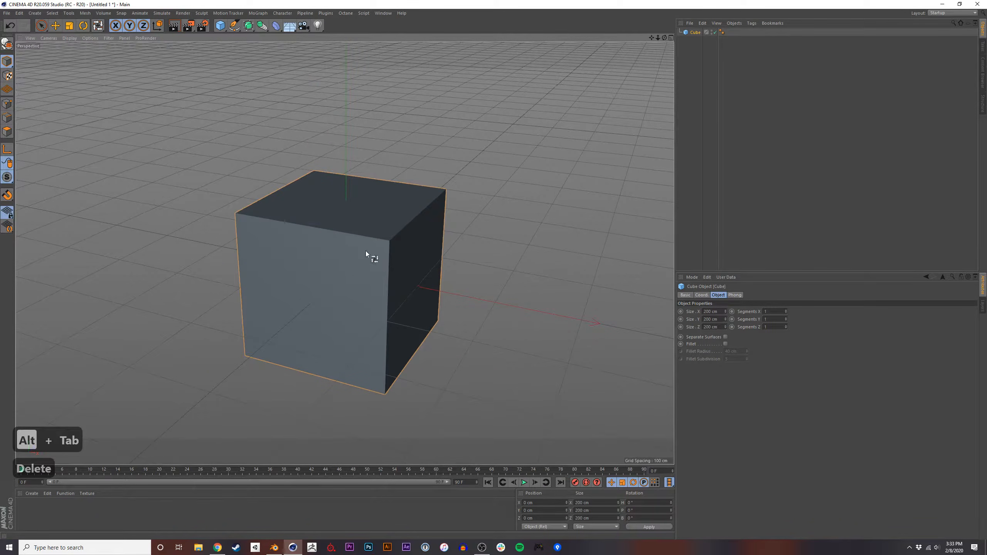
pyautogui.press('c')
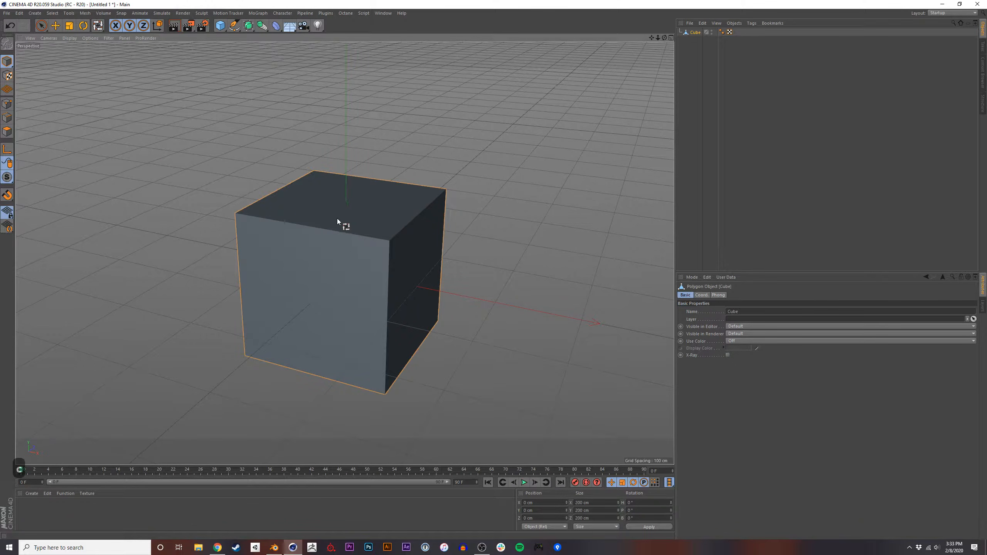
# Bring up the list of modelling command shortcuts and activate the Line Cut tool.
pyautogui.press('m')
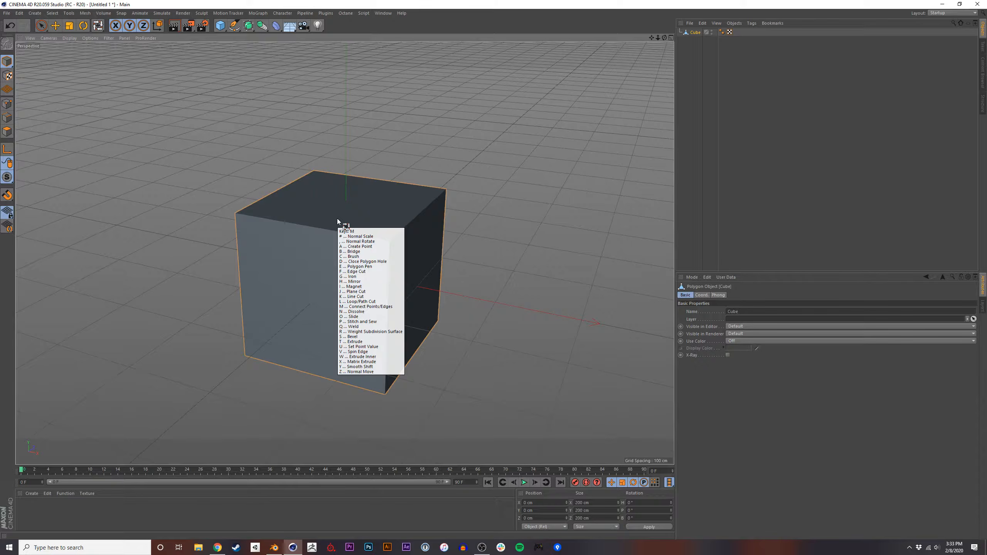
pyautogui.press('k')
pyautogui.press('l')
pyautogui.press('m')
pyautogui.press('k')
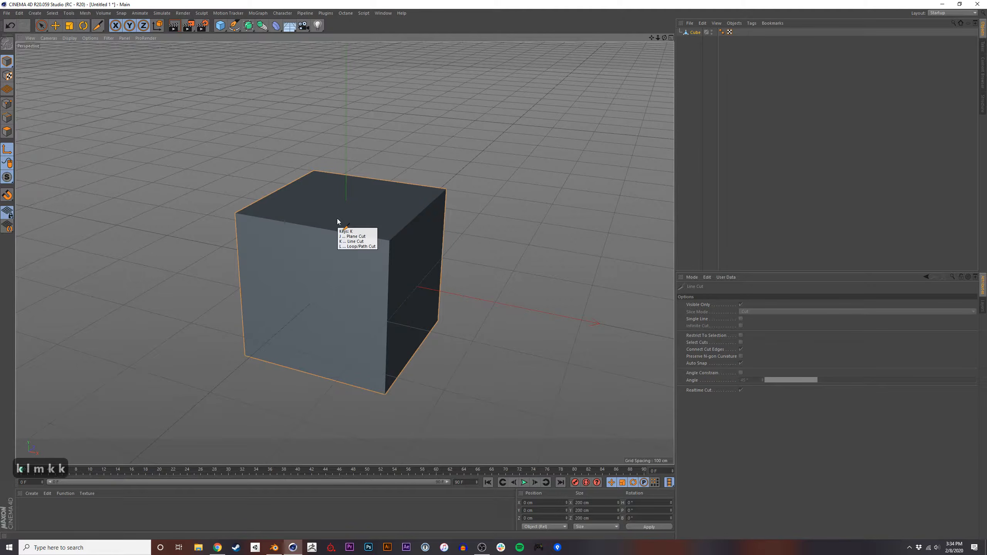
pyautogui.press('k')
# Put the cube in Edge mode and activate the Loop/Path Cut tool.
pyautogui.click(7, 118)
pyautogui.press('m')
pyautogui.press('k')
pyautogui.press('l')
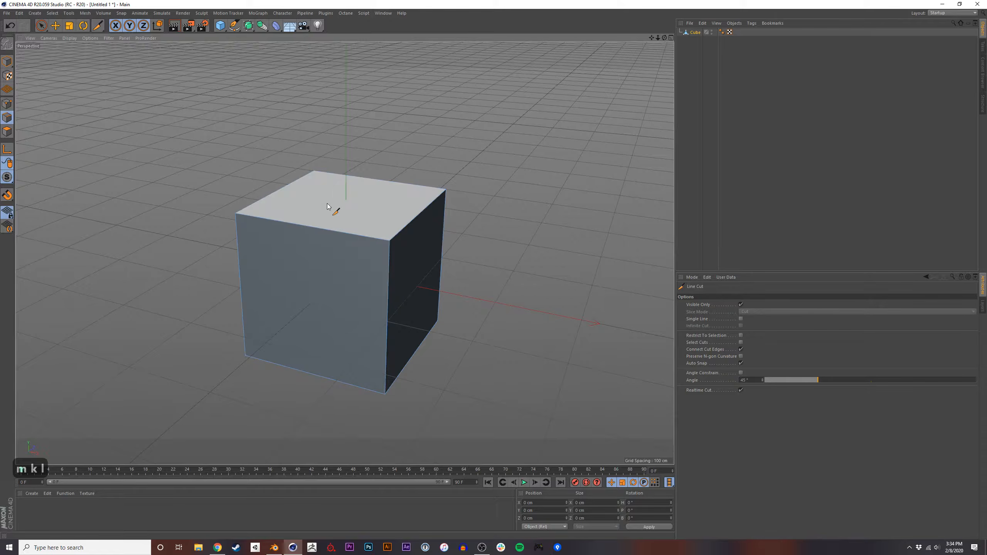
pyautogui.press('m')
pyautogui.press('k')
pyautogui.press('k')
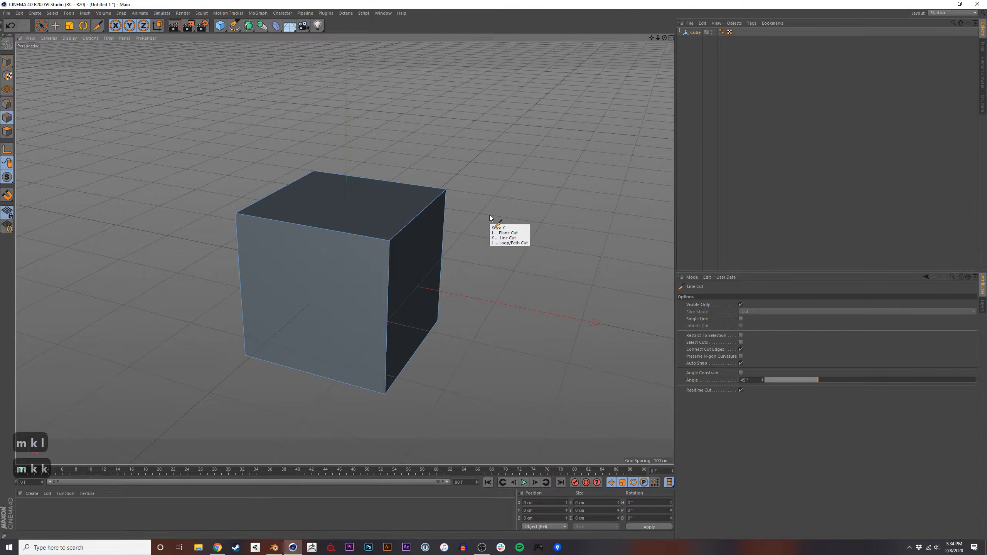
pyautogui.press('l')
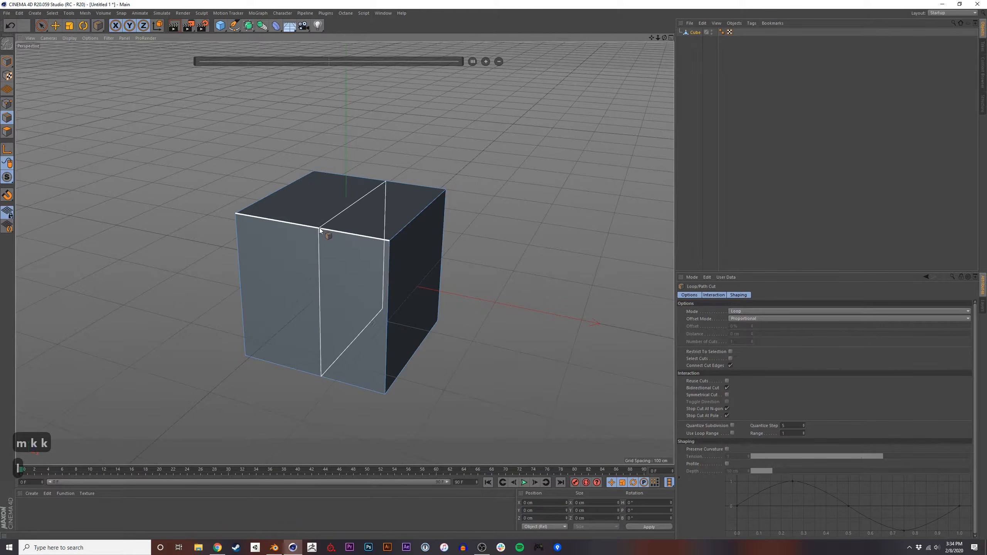
# Try a vertical loop cut around the cube, moving its offset to about 20%, and undo the cut.
pyautogui.click(317, 229)
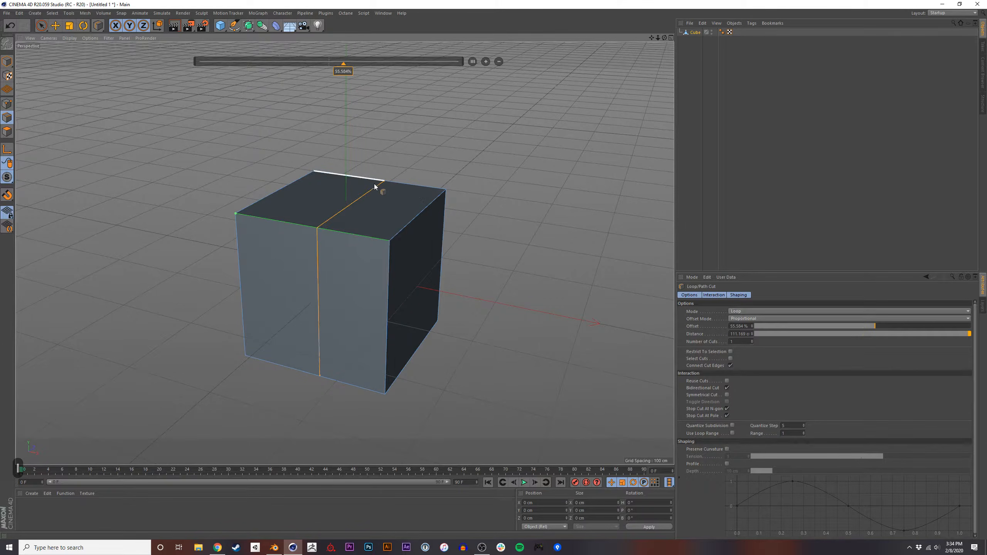
pyautogui.moveTo(871, 327); pyautogui.dragTo(810, 319)
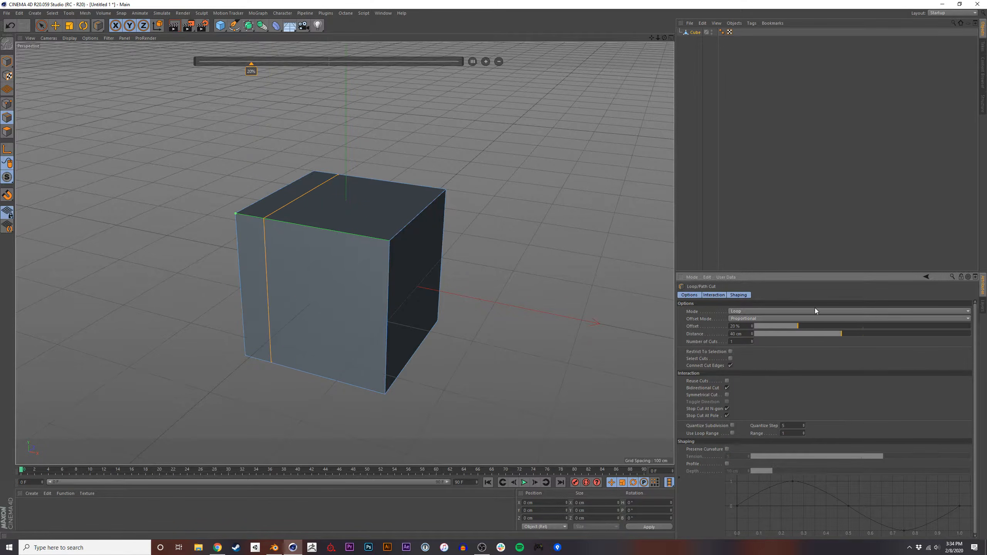
pyautogui.click(263, 229)
pyautogui.press('Return')
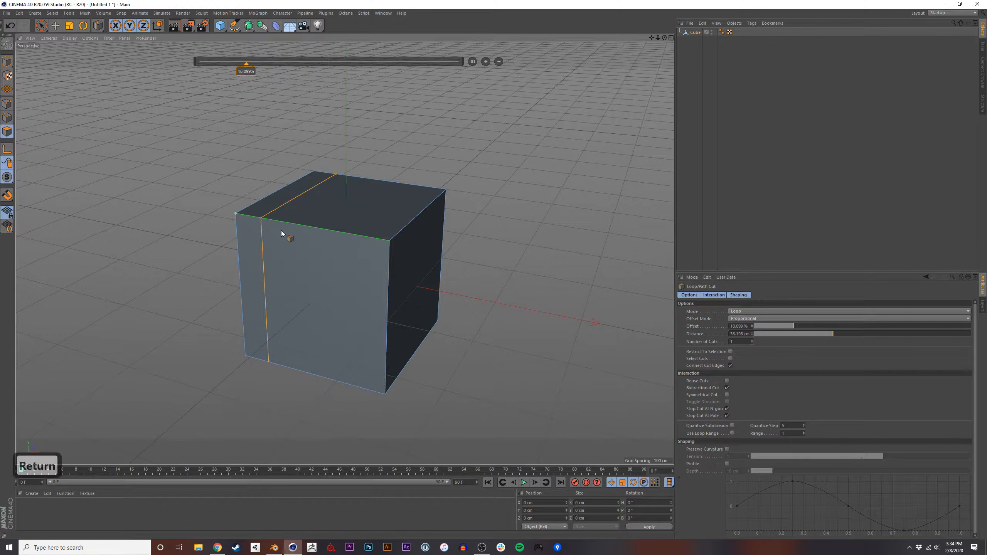
pyautogui.press('Tab')
pyautogui.click(7, 104)
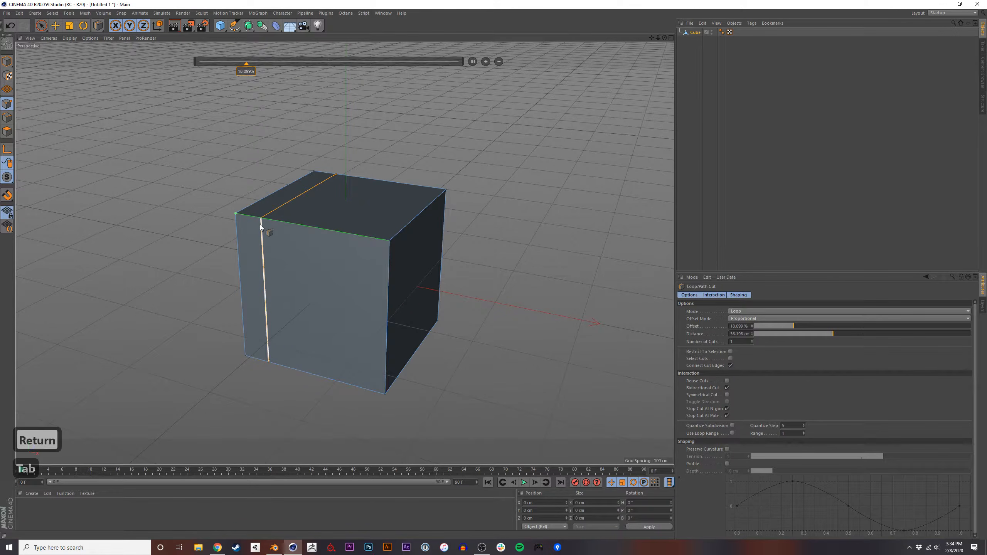
pyautogui.hotkey('ctrl', 'z')
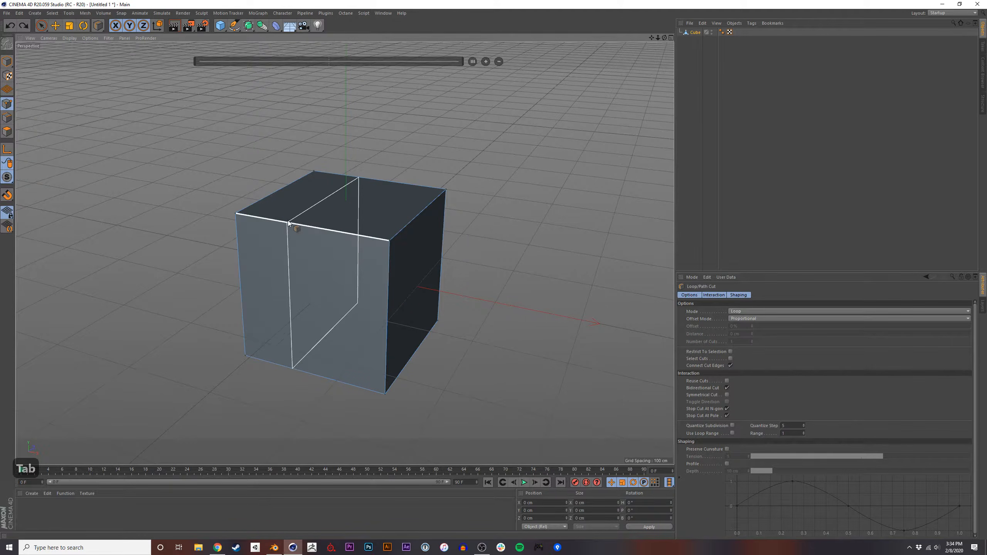
# Cut a vertical edge loop around the cube and centre it at 50%.
pyautogui.click(288, 221)
pyautogui.press('Return')
pyautogui.press('Return')
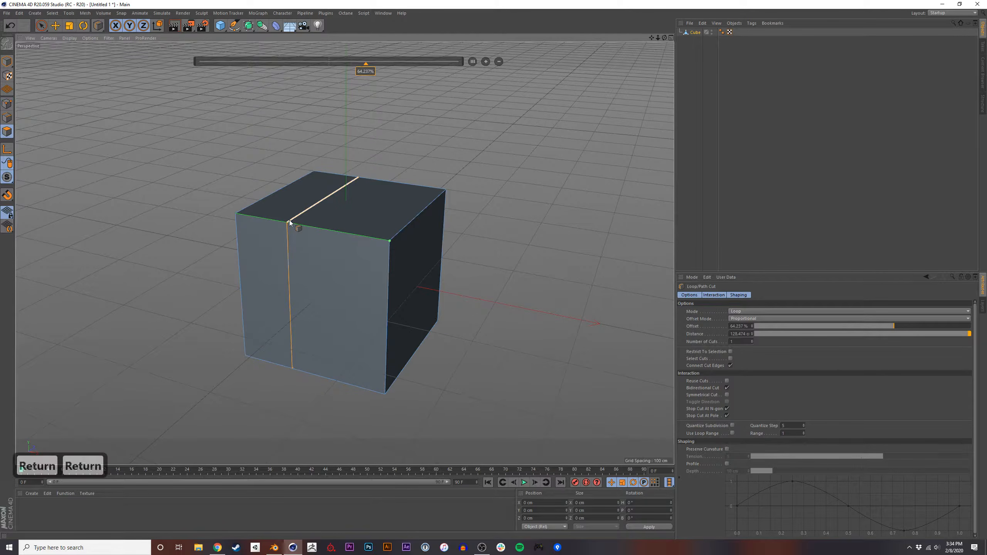
pyautogui.click(304, 212)
pyautogui.click(305, 212)
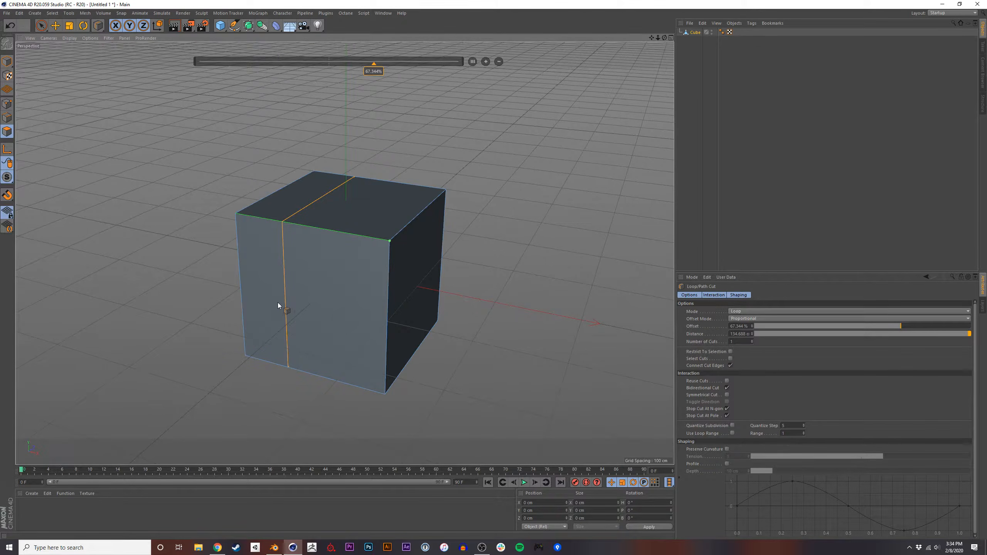
pyautogui.middleClick(288, 312)
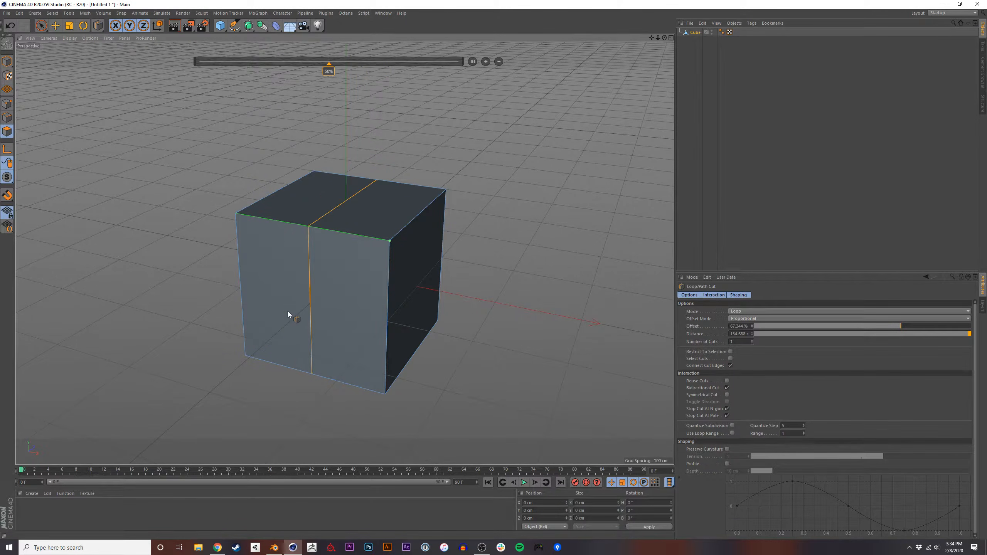
# Try a second loop cut beside the centre loop at a 33.333% offset, and undo it.
pyautogui.rightClick(310, 284)
pyautogui.click(293, 286)
pyautogui.click(284, 222)
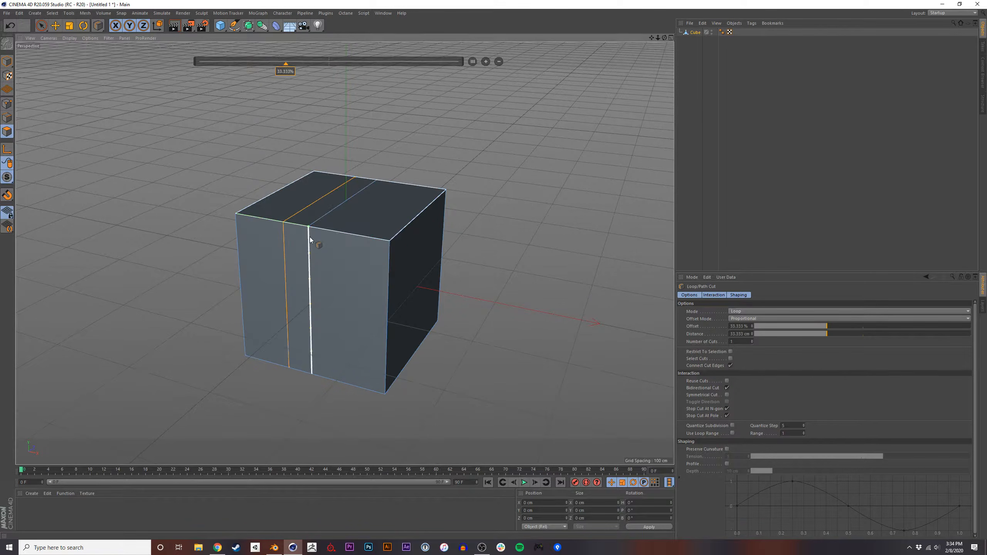
pyautogui.hotkey('ctrl', 'z')
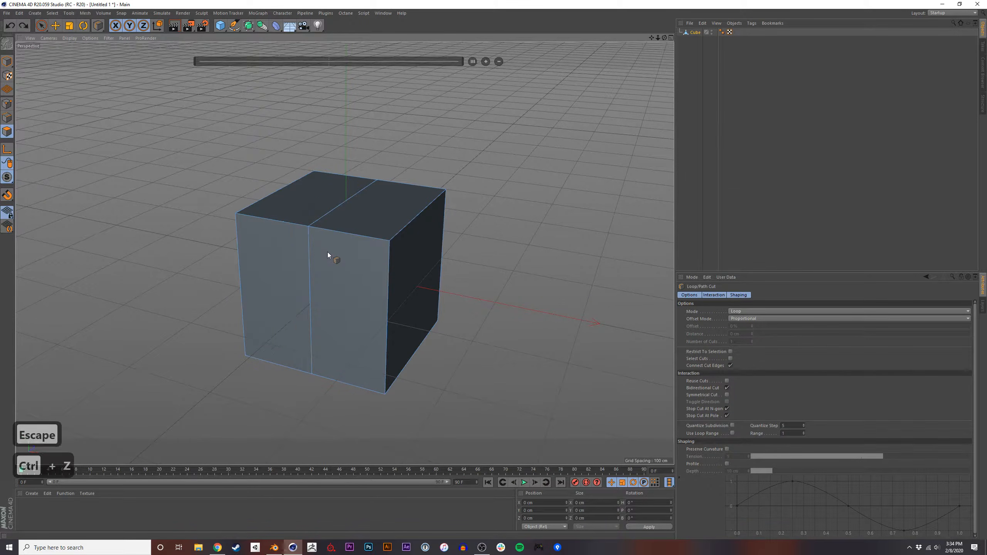
pyautogui.press('Escape')
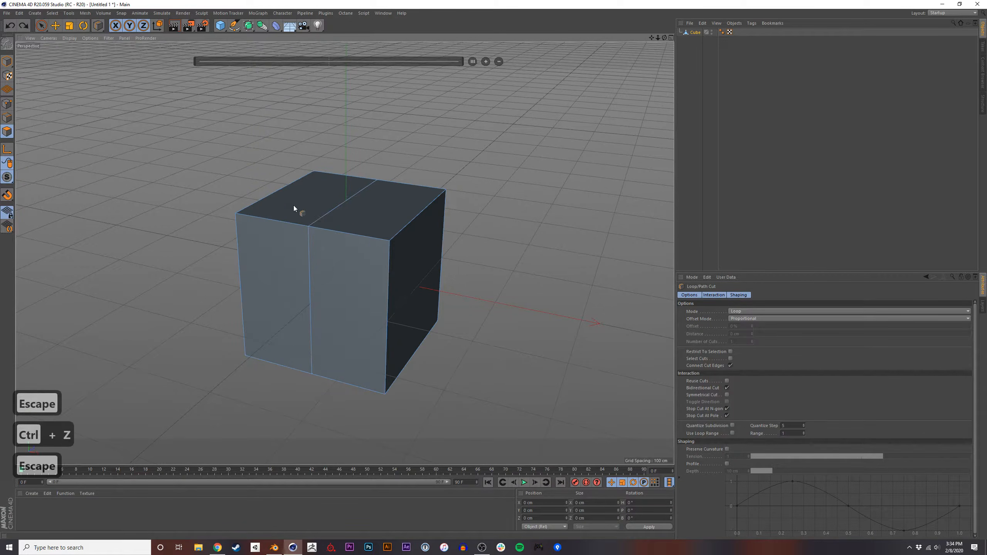
# Put the cube back in Edge mode with the Loop/Path Cut tool active.
pyautogui.click(7, 104)
pyautogui.click(7, 118)
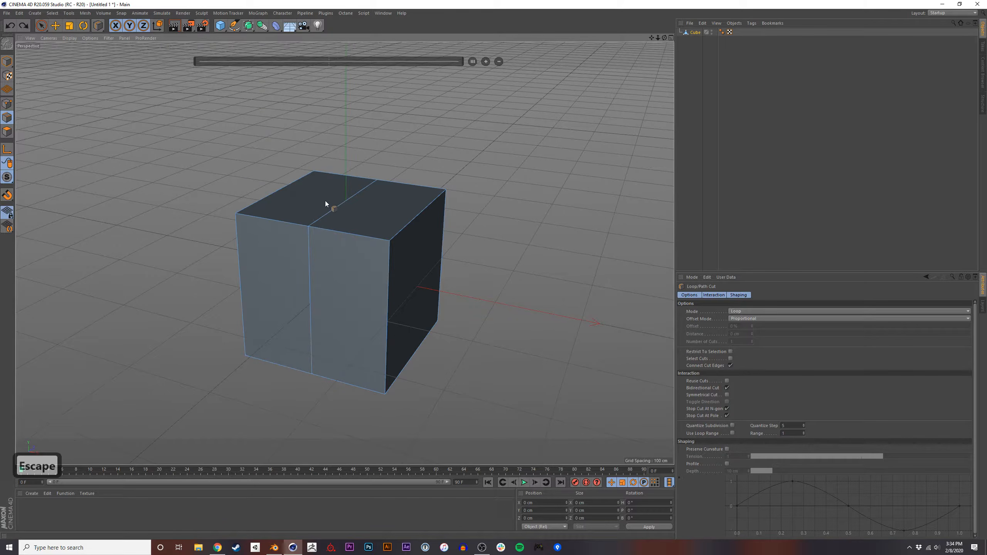
# In Points mode, select the points on the cube's negative X side and delete them, leaving half the cube.
pyautogui.click(6, 62)
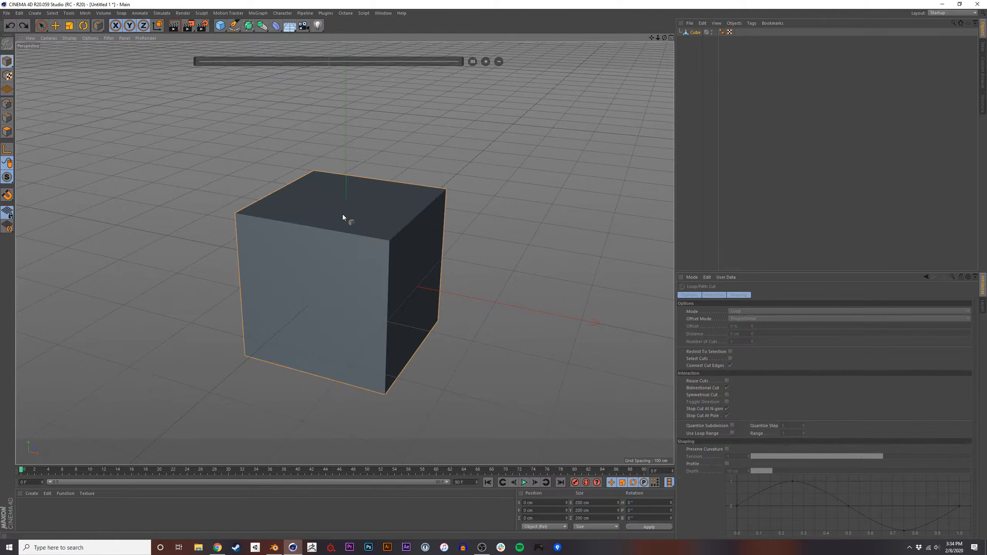
pyautogui.click(7, 103)
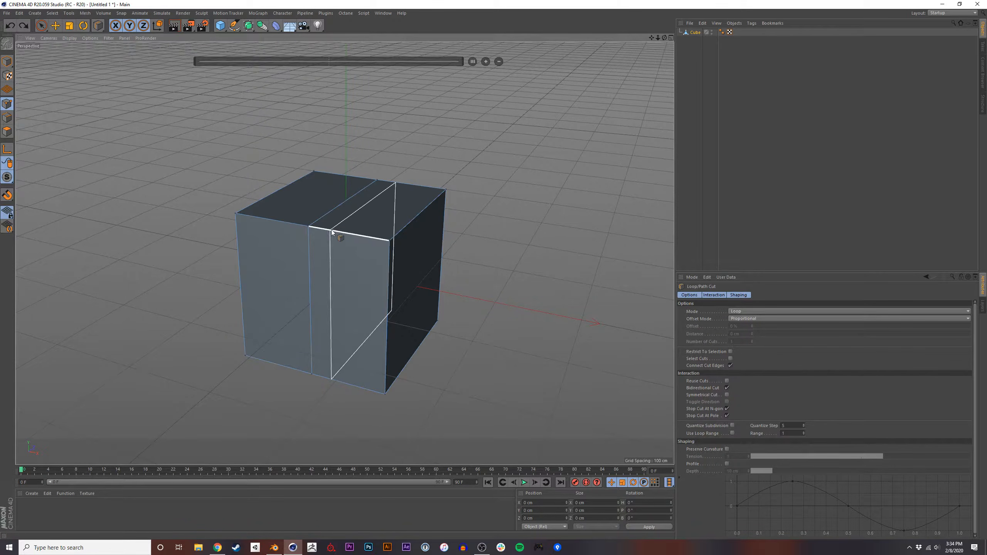
pyautogui.middleClick(387, 278)
pyautogui.middleClick(284, 203)
pyautogui.keyDown('alt'); pyautogui.moveTo(336, 266); pyautogui.dragTo(382, 269); pyautogui.keyUp('alt')
pyautogui.keyDown('alt'); pyautogui.moveTo(341, 265); pyautogui.dragTo(305, 288, button='right'); pyautogui.keyUp('alt')
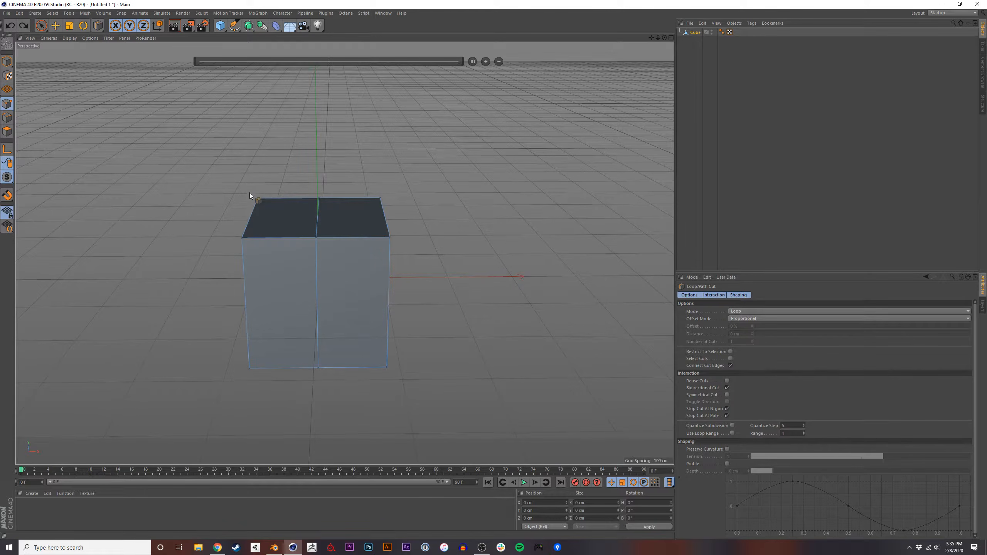
pyautogui.press('1')
pyautogui.press('1')
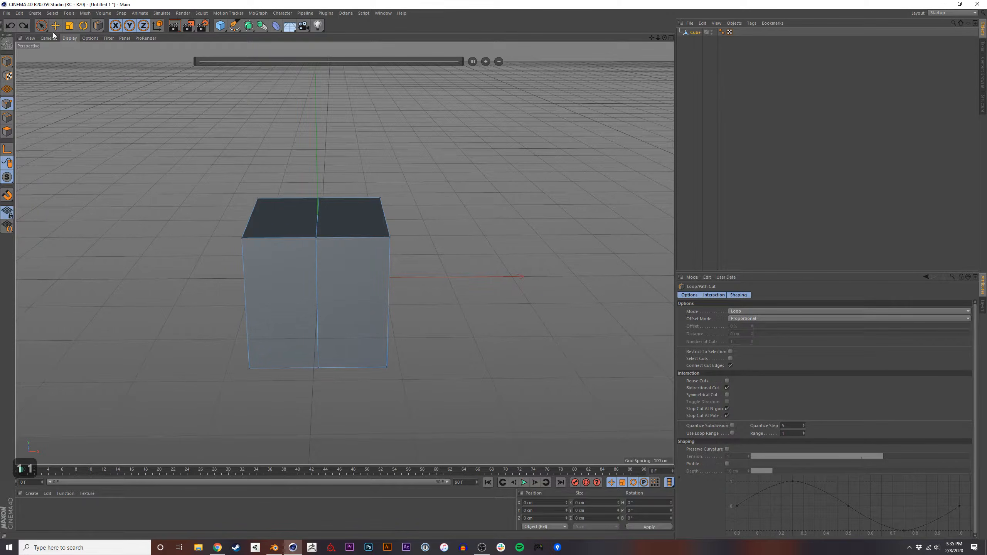
pyautogui.click(41, 25)
pyautogui.moveTo(257, 198); pyautogui.dragTo(243, 245)
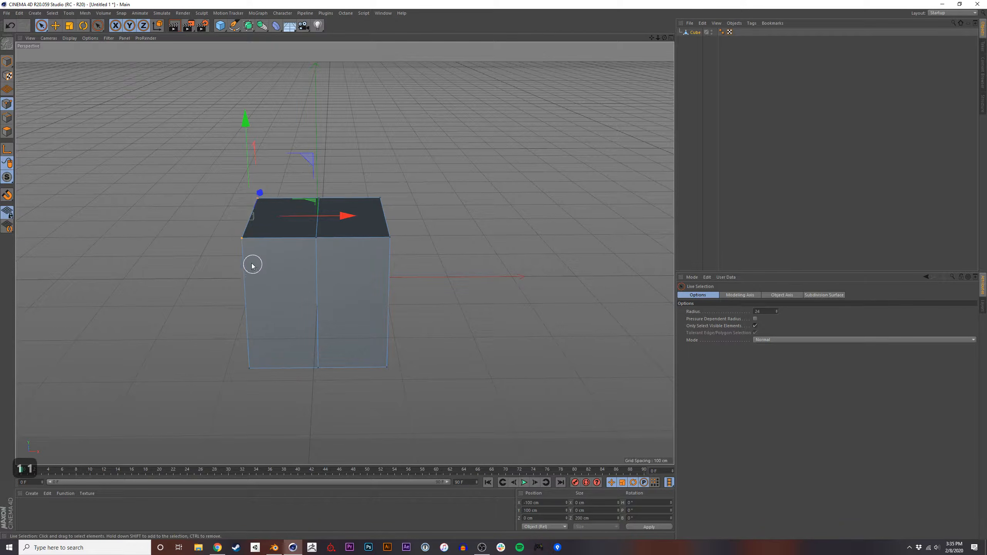
pyautogui.press('0')
pyautogui.moveTo(209, 176); pyautogui.dragTo(268, 397)
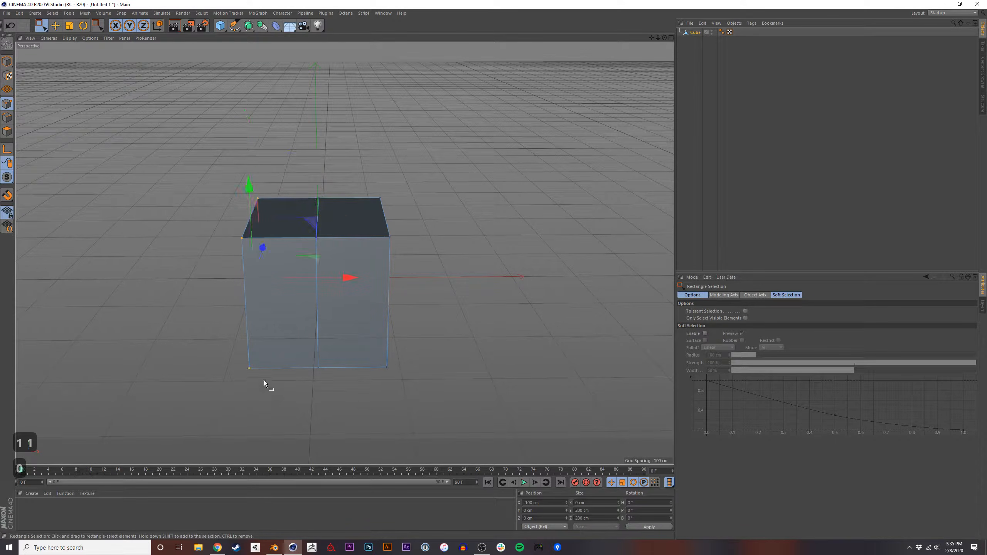
pyautogui.press('Delete')
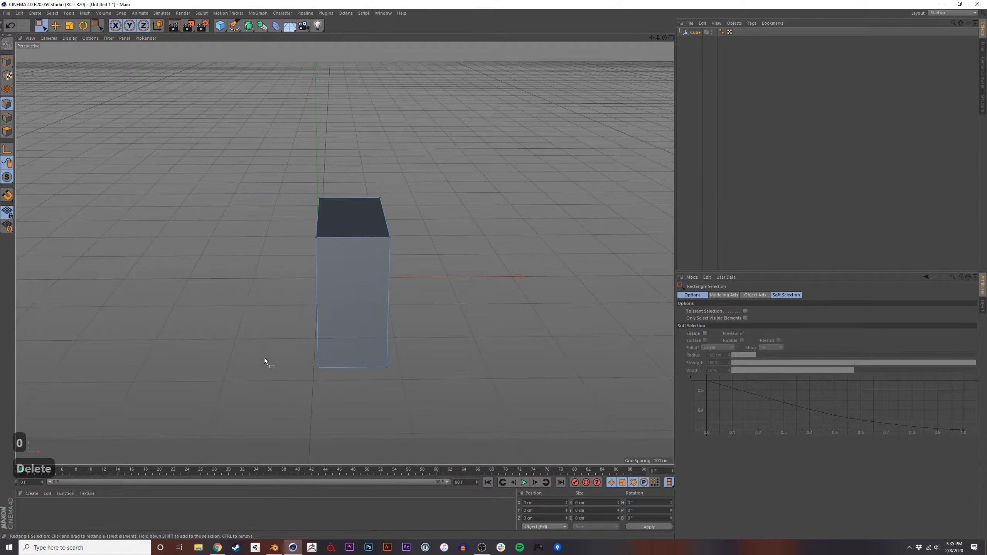
# Add a Symmetry generator as parent of the half cube, mirroring it across the ZY plane.
pyautogui.click(249, 27)
pyautogui.click(261, 27)
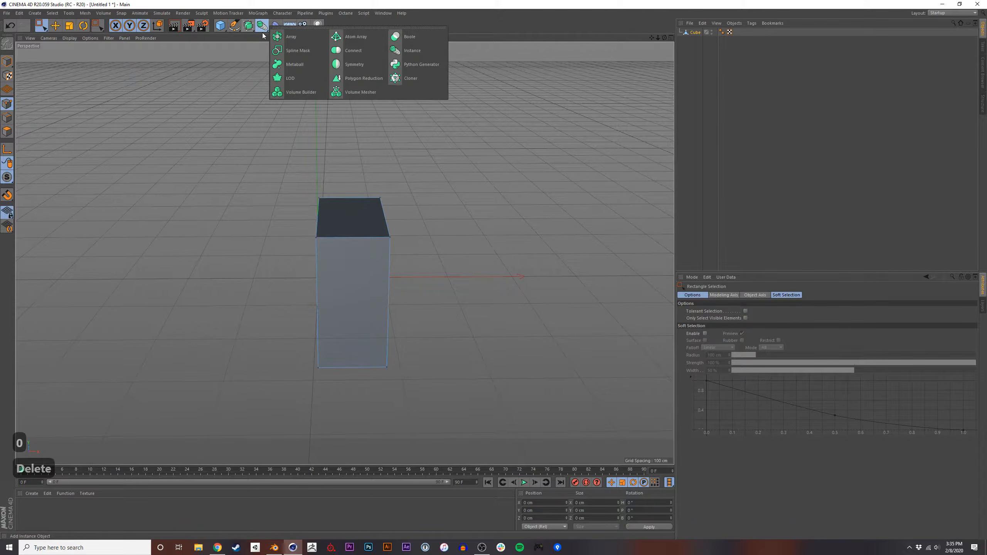
pyautogui.click(357, 64)
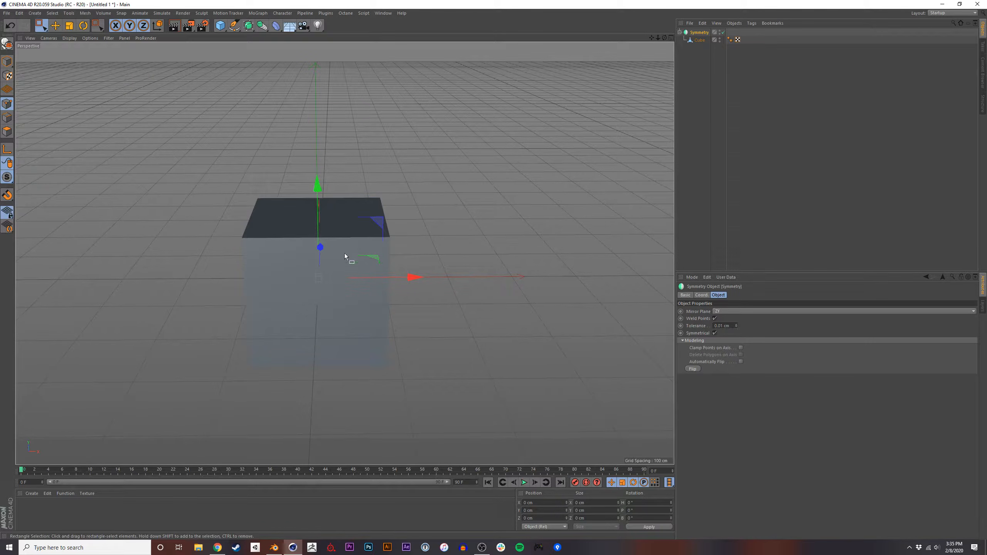
pyautogui.moveTo(353, 267)
pyautogui.keyDown('alt'); pyautogui.mouseDown(button='right')
pyautogui.moveTo(331, 269)
pyautogui.moveTo(349, 268)
pyautogui.mouseUp(button='right'); pyautogui.keyUp('alt')
pyautogui.moveTo(350, 269)
pyautogui.keyDown('alt'); pyautogui.mouseDown(button='middle')
pyautogui.moveTo(328, 267)
pyautogui.moveTo(349, 260)
pyautogui.mouseUp(button='middle'); pyautogui.keyUp('alt')
pyautogui.keyDown('alt'); pyautogui.moveTo(386, 265); pyautogui.dragTo(377, 284); pyautogui.keyUp('alt')
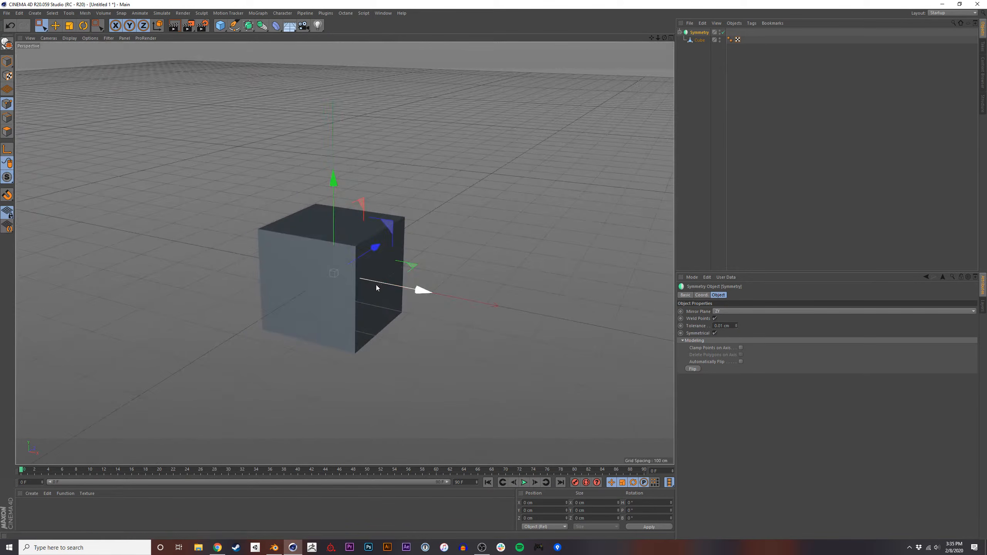
# Extrude the half cube's outer side face outward about 206 cm in two segments, and raise the end segment's top face about 38 cm.
pyautogui.hotkey('shift', 'Return')
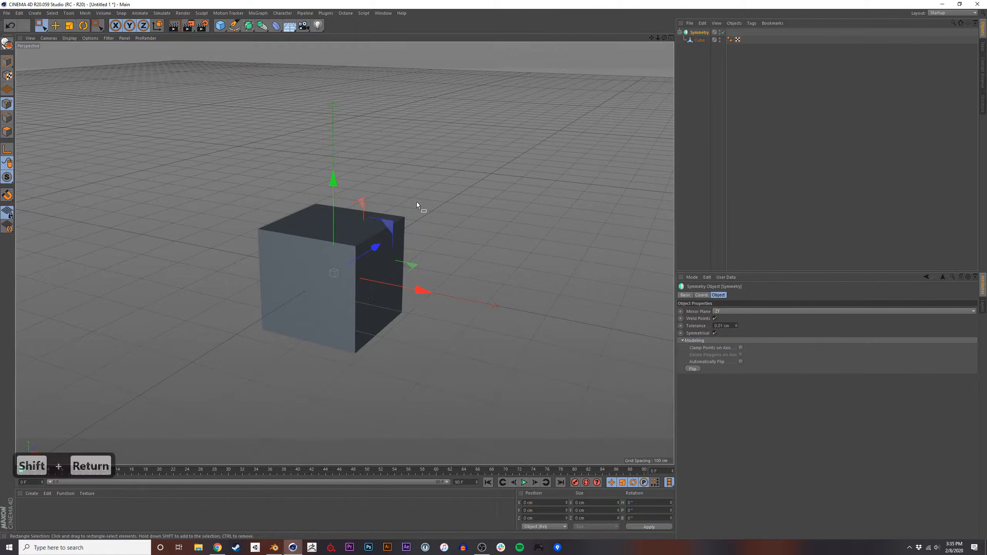
pyautogui.press('Return')
pyautogui.press('Return')
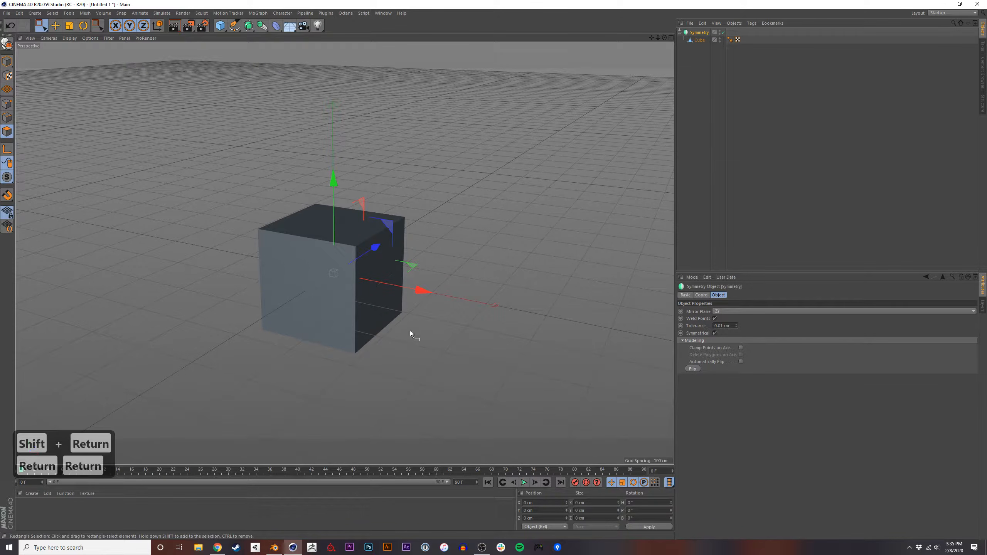
pyautogui.click(697, 40)
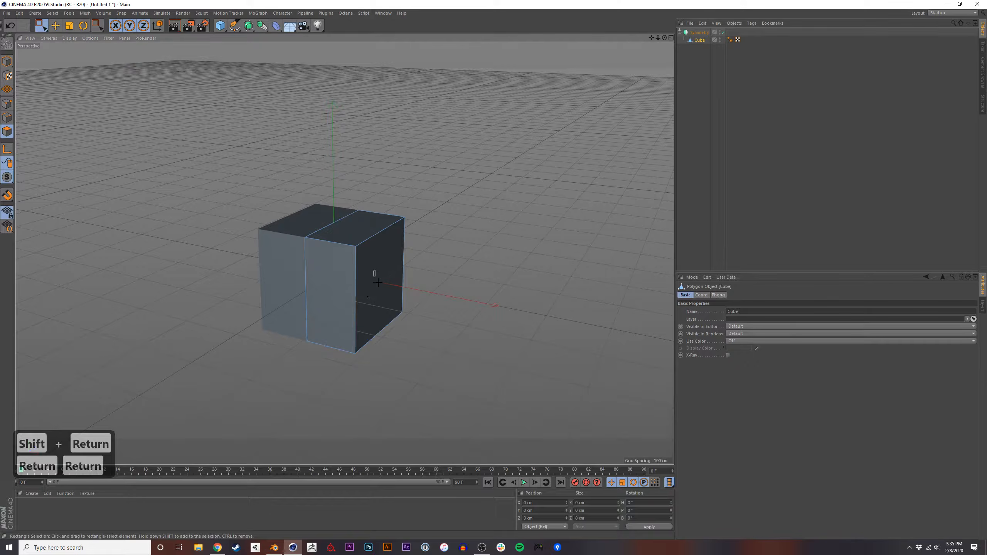
pyautogui.press('2')
pyautogui.press('1')
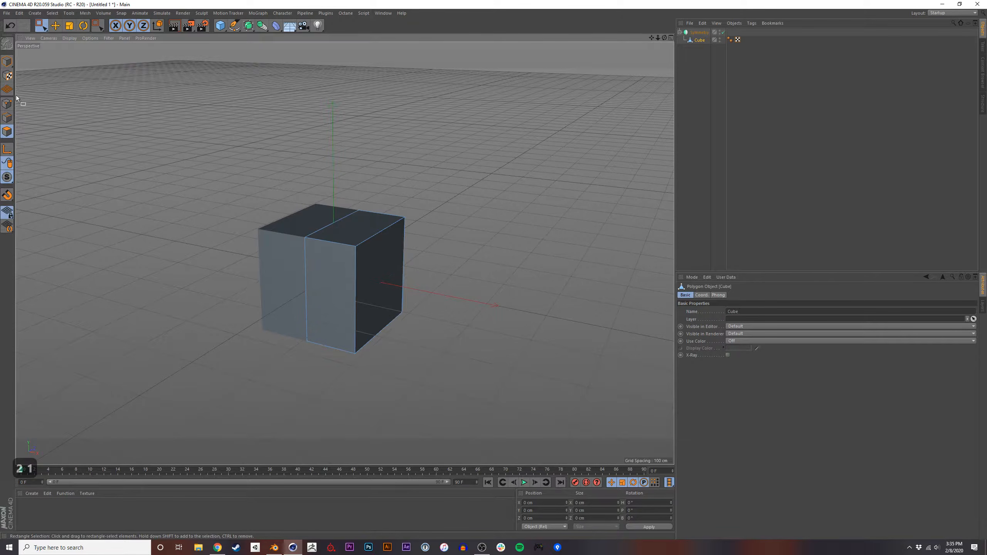
pyautogui.moveTo(40, 26); pyautogui.dragTo(70, 36)
pyautogui.click(357, 288)
pyautogui.keyDown('ctrl'); pyautogui.moveTo(469, 302); pyautogui.dragTo(568, 327); pyautogui.keyUp('ctrl')
pyautogui.click(466, 243)
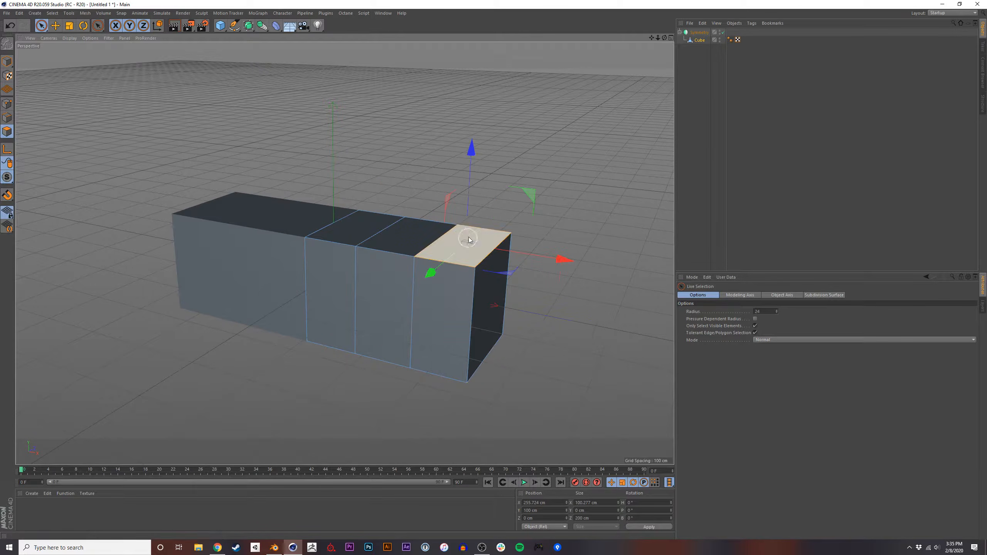
pyautogui.keyDown('ctrl'); pyautogui.moveTo(468, 191); pyautogui.dragTo(469, 157); pyautogui.keyUp('ctrl')
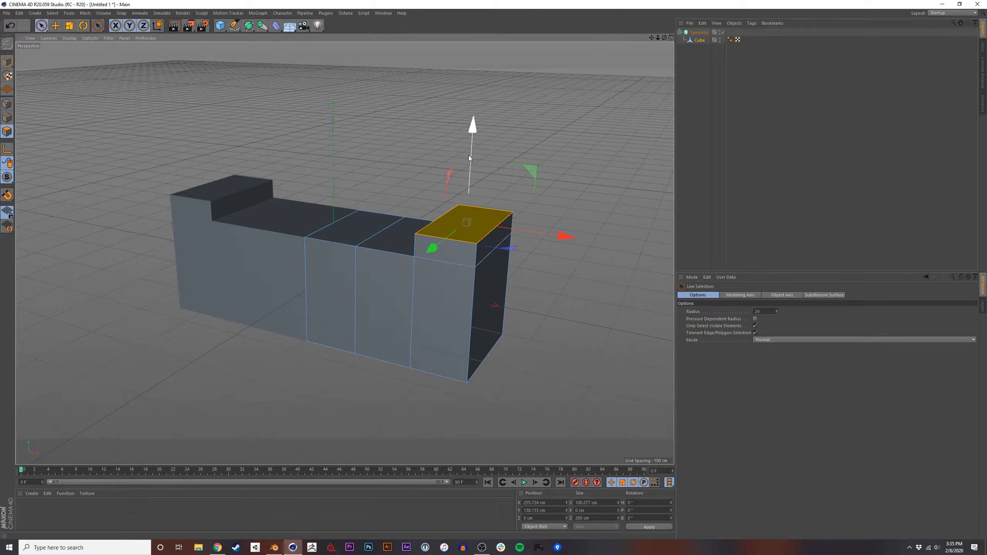
# Inset the raised top face with Extrude Inner by about 26 cm and lower it about 35 cm to form a recess.
pyautogui.press('m')
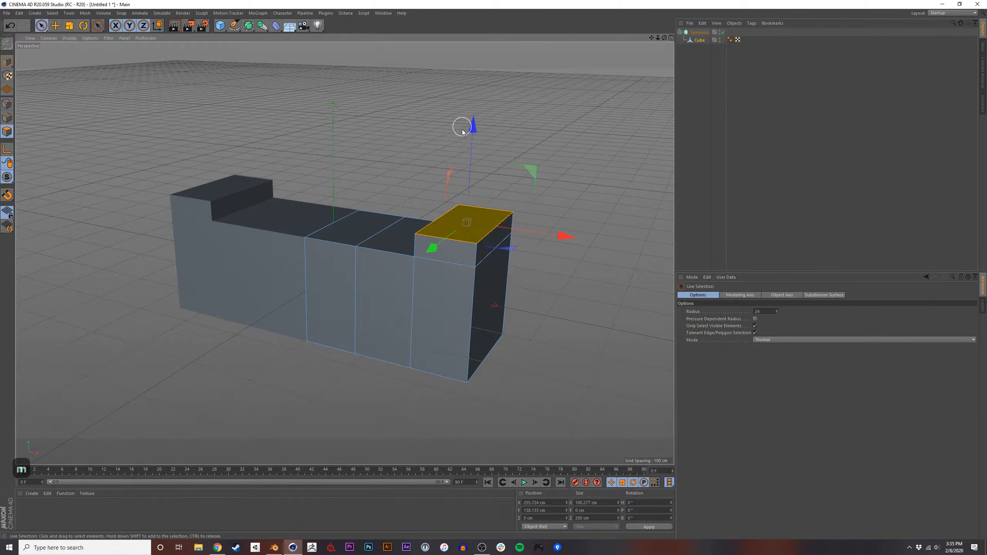
pyautogui.press('m')
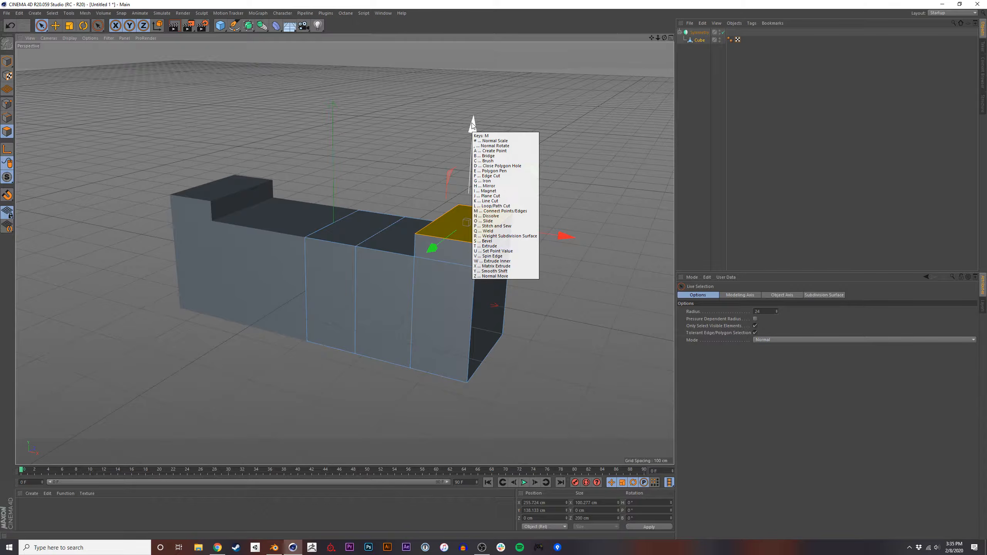
pyautogui.press('w')
pyautogui.moveTo(554, 213); pyautogui.dragTo(449, 223)
pyautogui.press('e')
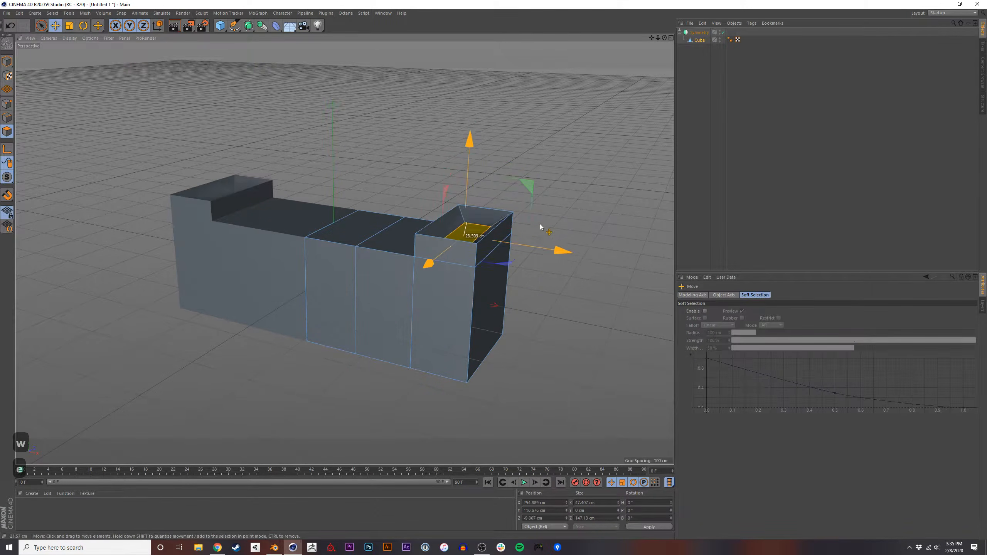
pyautogui.hotkey('ctrl', 'z')
pyautogui.moveTo(471, 159); pyautogui.dragTo(471, 175)
# Inset the recess floor by about 13 cm and extrude it upward about 252 cm in two segments as a thin post.
pyautogui.press('m')
pyautogui.press('w')
pyautogui.keyDown('alt'); pyautogui.moveTo(461, 280); pyautogui.dragTo(394, 311); pyautogui.keyUp('alt')
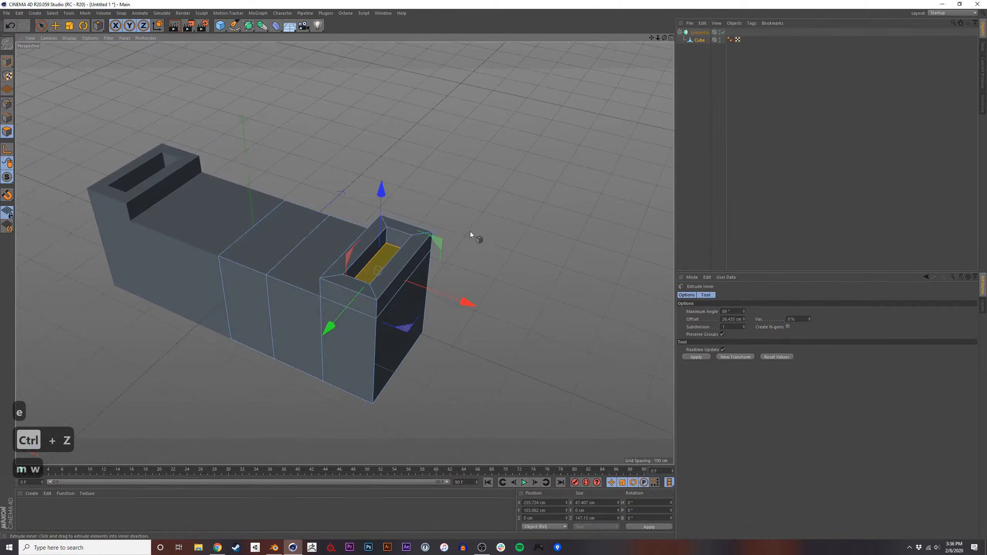
pyautogui.moveTo(468, 234); pyautogui.dragTo(424, 256)
pyautogui.moveTo(385, 226); pyautogui.dragTo(384, 110)
# Bevel the post's top face with an offset of about 4.35 cm.
pyautogui.press('m')
pyautogui.press('s')
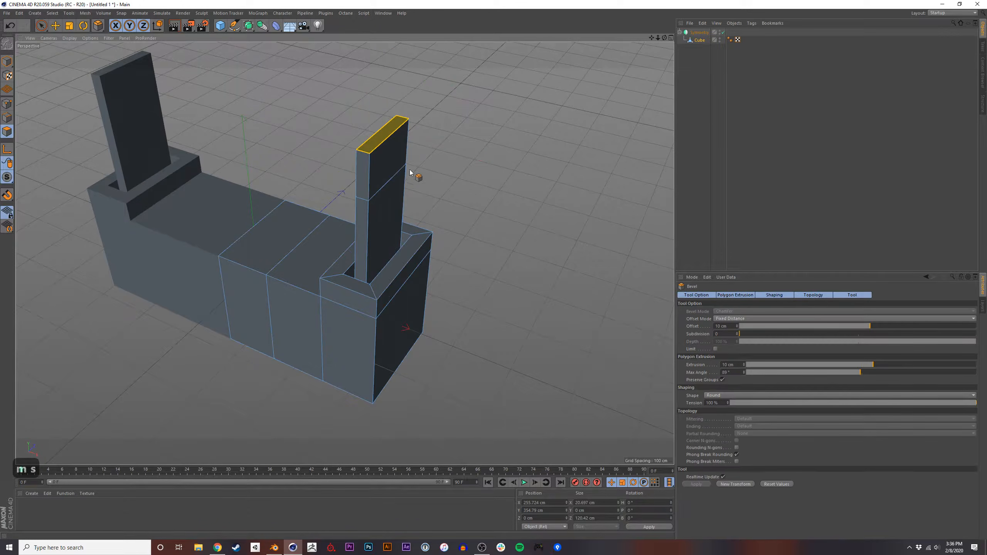
pyautogui.moveTo(463, 176)
pyautogui.mouseDown()
pyautogui.moveTo(533, 181)
pyautogui.moveTo(471, 176)
pyautogui.mouseUp()
pyautogui.press('Tab')
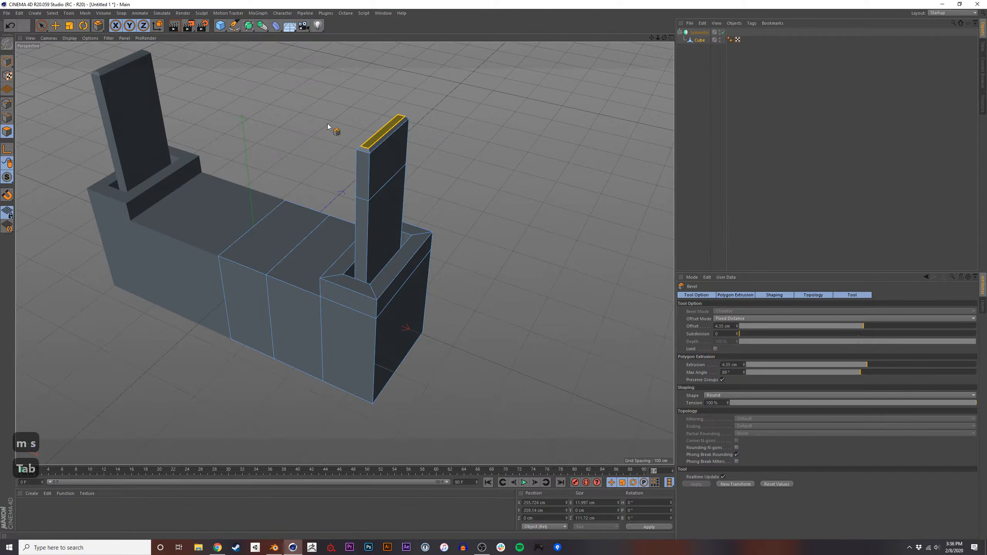
# In Model mode, add a Subdivision Surface as parent of the Symmetry object and view the smoothed model from another angle.
pyautogui.click(7, 61)
pyautogui.keyDown('alt'); pyautogui.moveTo(336, 234); pyautogui.dragTo(408, 228); pyautogui.keyUp('alt')
pyautogui.click(698, 33)
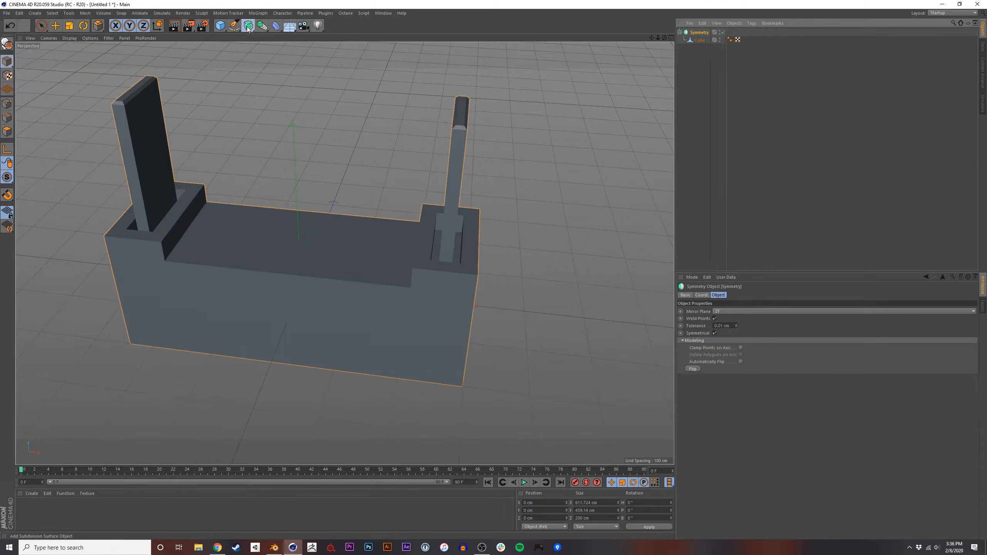
pyautogui.keyDown('alt'); pyautogui.click(248, 25); pyautogui.keyUp('alt')
pyautogui.keyDown('alt'); pyautogui.moveTo(526, 193); pyautogui.dragTo(292, 277); pyautogui.keyUp('alt')
# Switch to Blender and put the cube in Edit Mode, seen in perspective.
pyautogui.hotkey('alt', 'Tab')
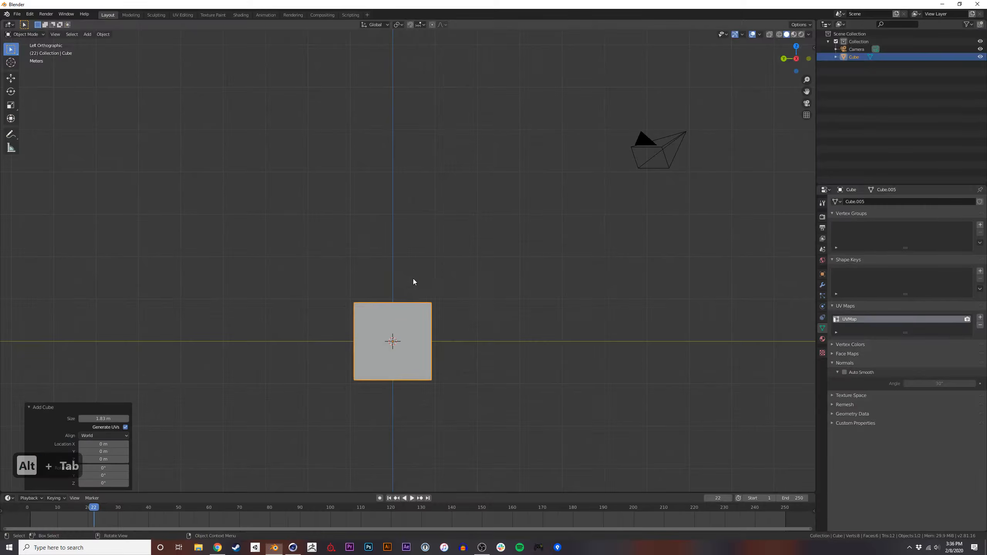
pyautogui.click(485, 231)
pyautogui.moveTo(460, 268); pyautogui.dragTo(416, 260, button='middle')
pyautogui.press('Tab')
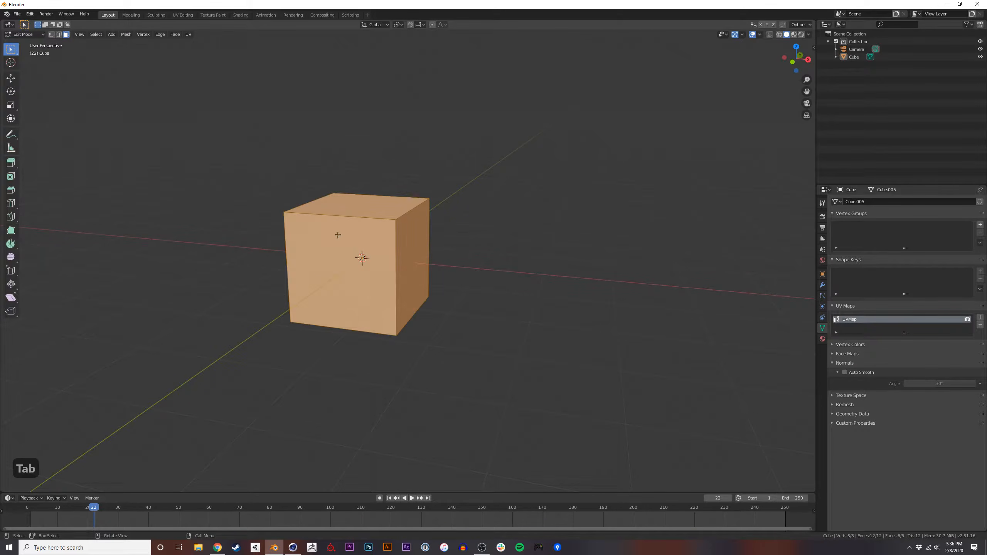
# Try a vertical loop cut around the cube with the edge slide set to 0.5, and cancel the slide.
pyautogui.hotkey('ctrl', 'r')
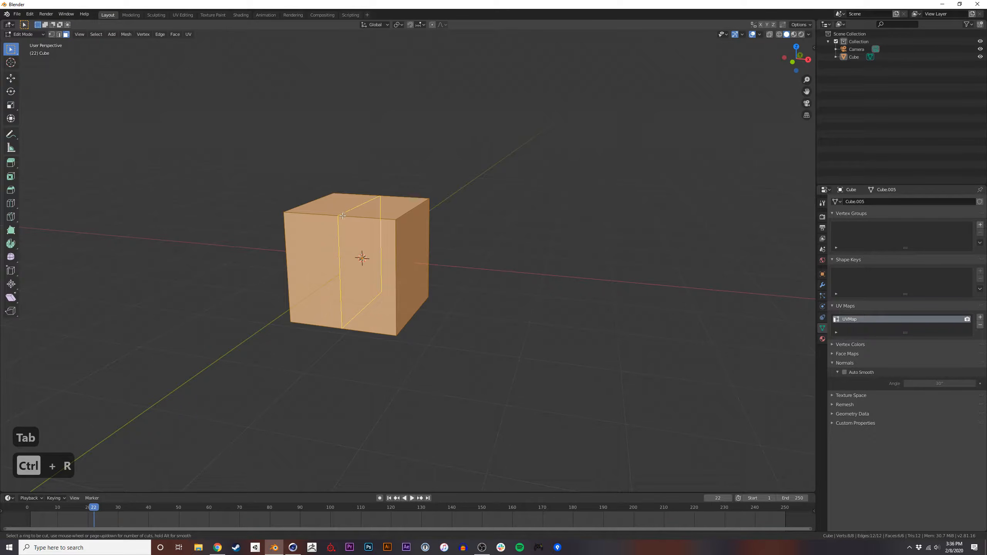
pyautogui.click(342, 216)
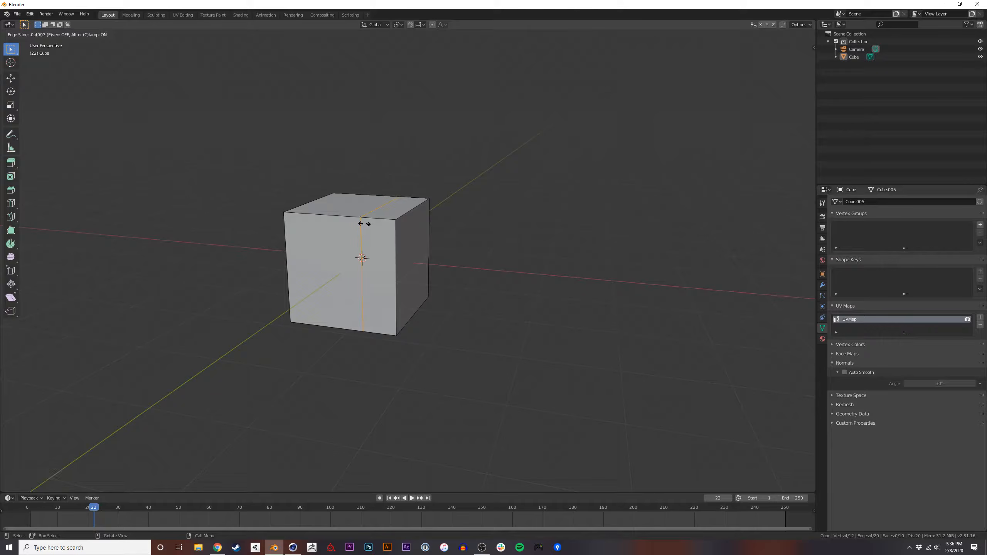
pyautogui.press('ctrl')
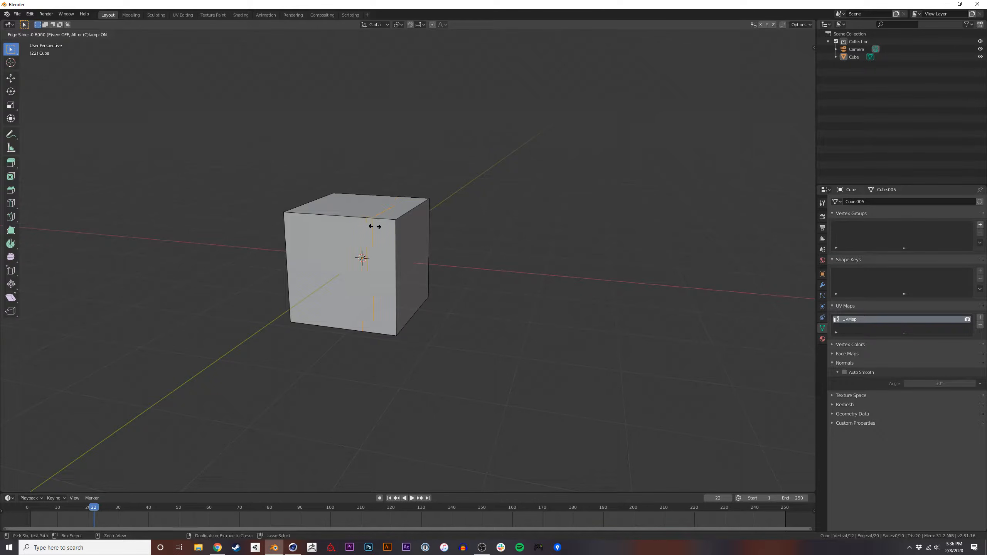
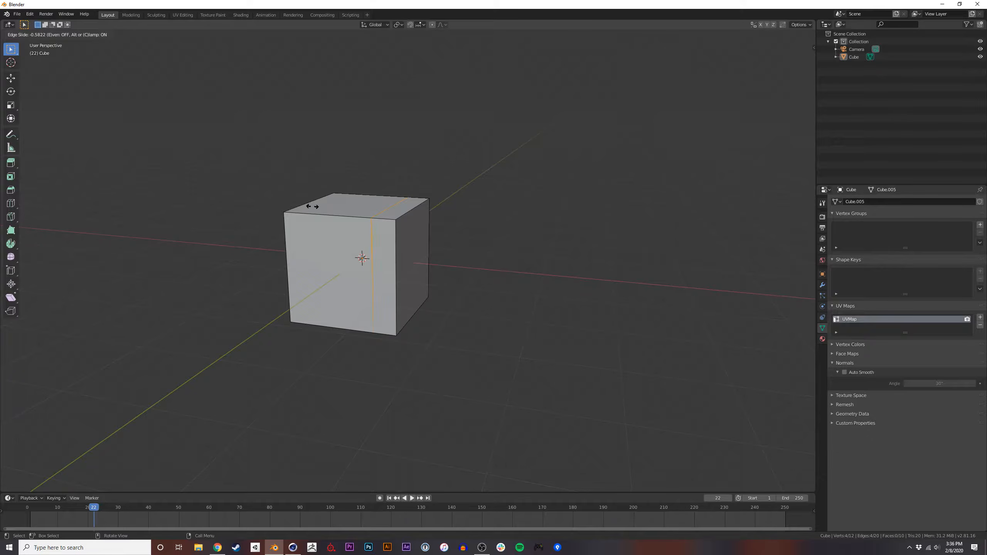
pyautogui.write('.5')
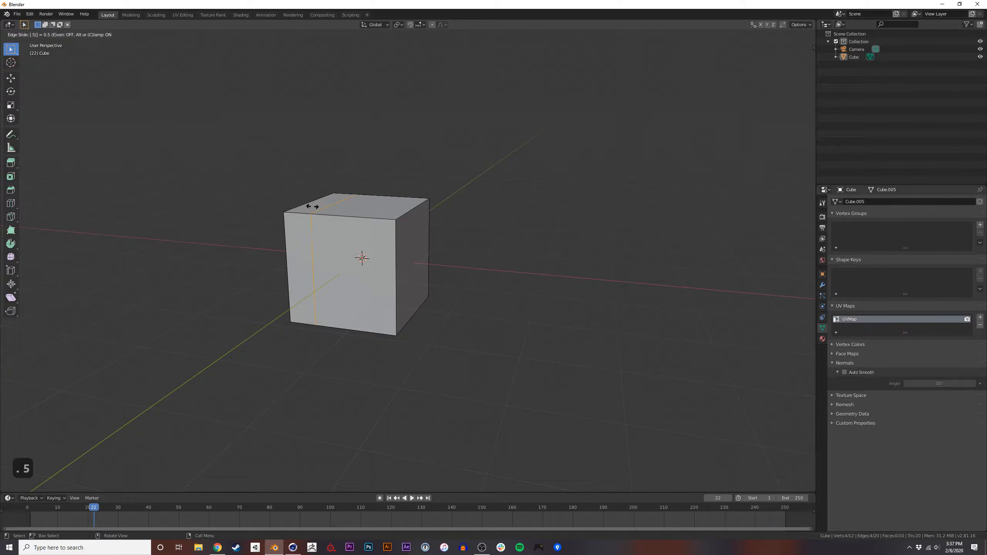
pyautogui.write('.21')
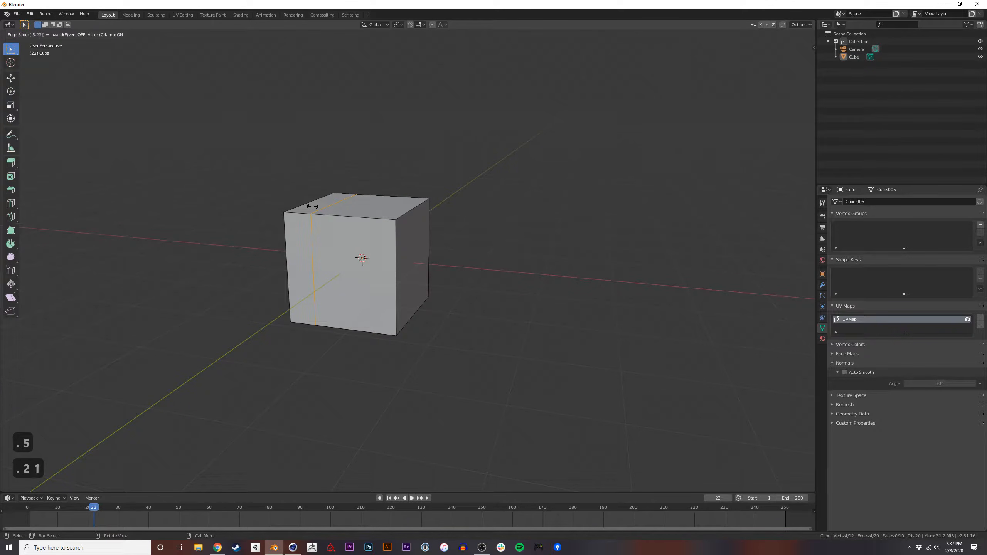
pyautogui.press('Escape')
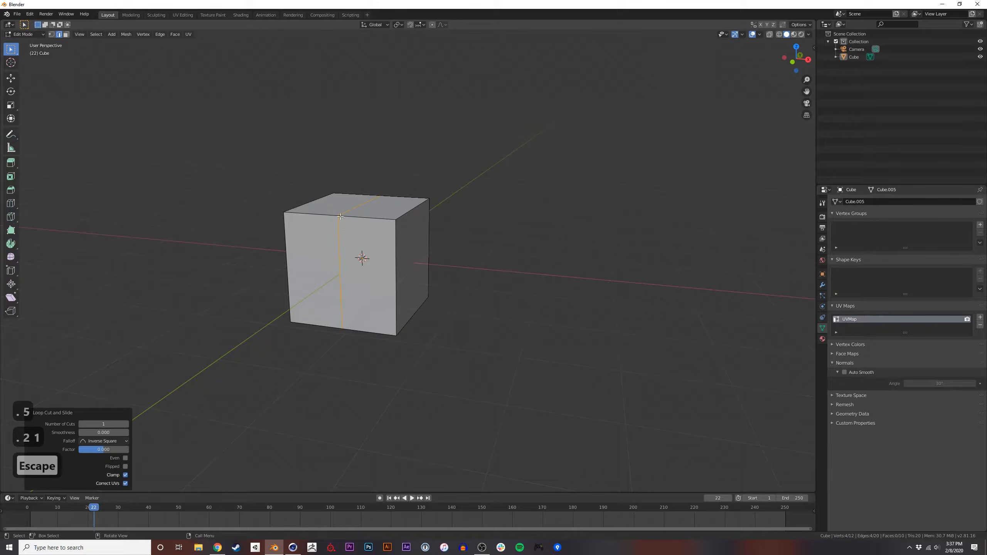
# Undo the vertical loop cut on the cube, staying in Edit Mode.
pyautogui.click(364, 233)
pyautogui.press('Tab')
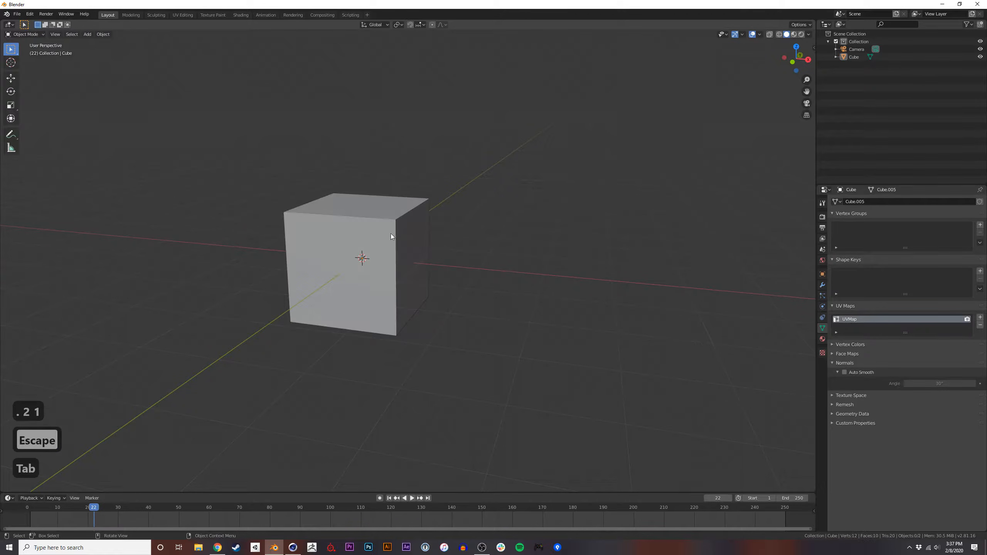
pyautogui.press('Tab')
pyautogui.hotkey('ctrl', 'z')
pyautogui.hotkey('ctrl', 'z')
pyautogui.hotkey('ctrl', 'z')
pyautogui.hotkey('ctrl', 'z')
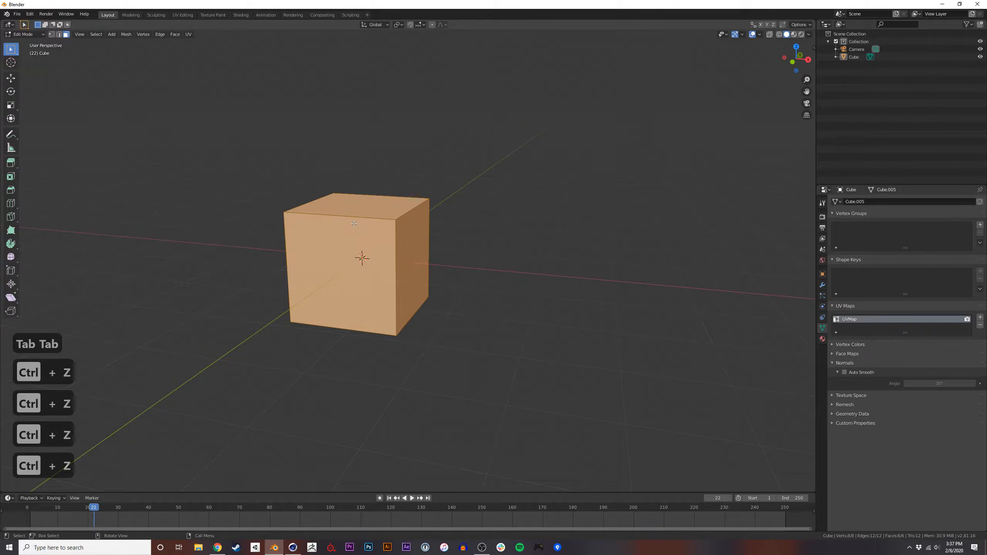
# Try a vertical loop cut around the cube, cancel its slide and undo the cut.
pyautogui.hotkey('ctrl', 'r')
pyautogui.click(341, 218)
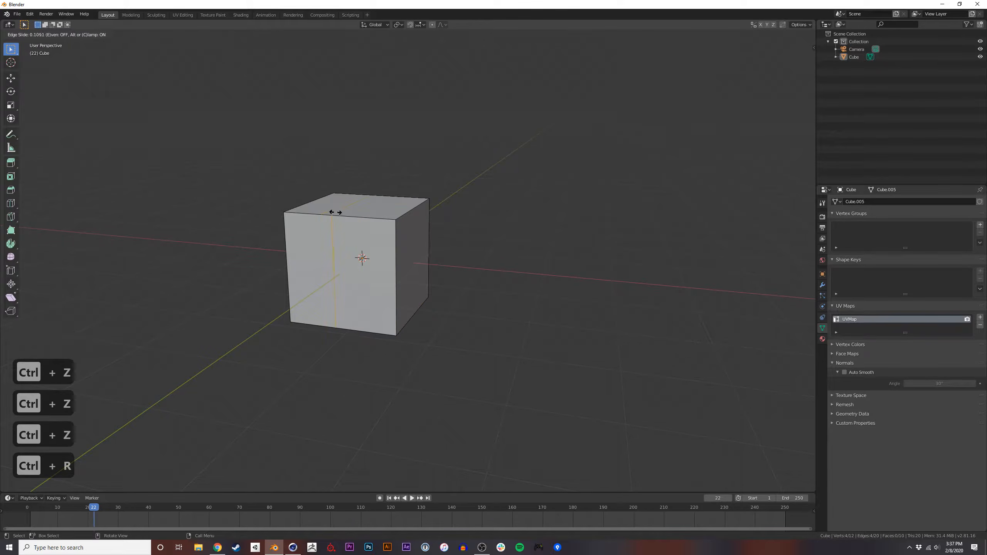
pyautogui.rightClick(367, 145)
pyautogui.hotkey('ctrl', 'z')
pyautogui.hotkey('ctrl', 'z')
# Add one centred vertical loop cut around the cube, dividing it into two halves along the X axis.
pyautogui.hotkey('ctrl', 'r')
pyautogui.click(345, 218)
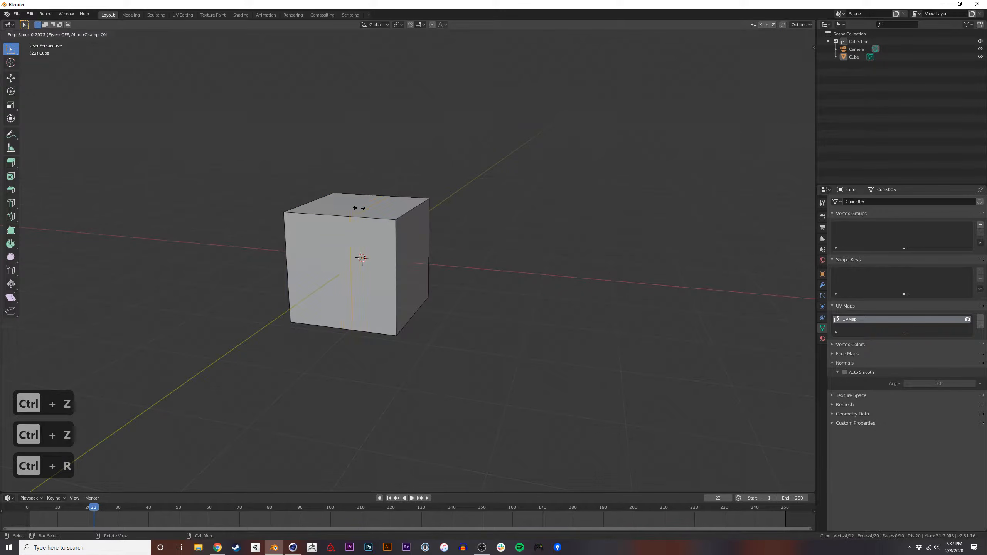
pyautogui.rightClick(351, 197)
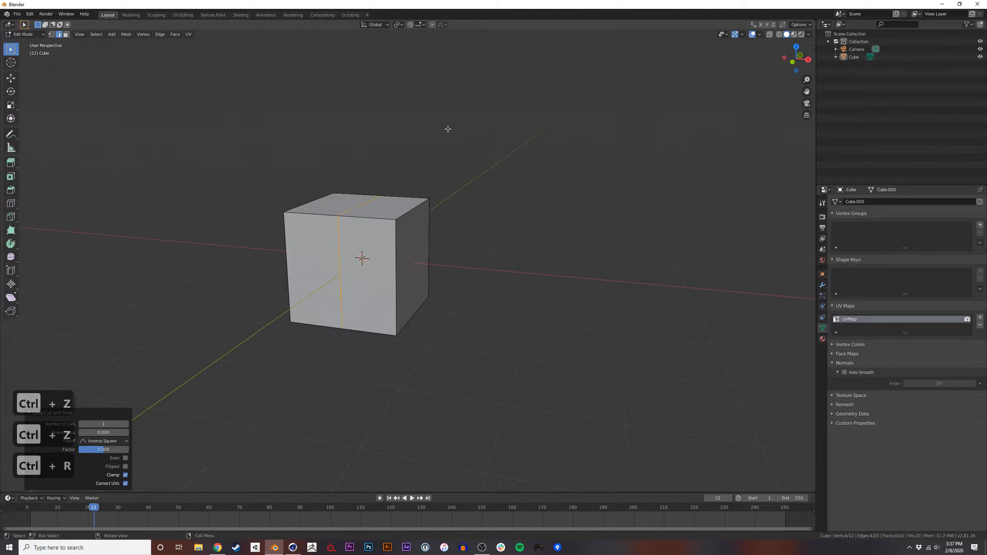
pyautogui.moveTo(447, 129); pyautogui.dragTo(393, 193, button='middle')
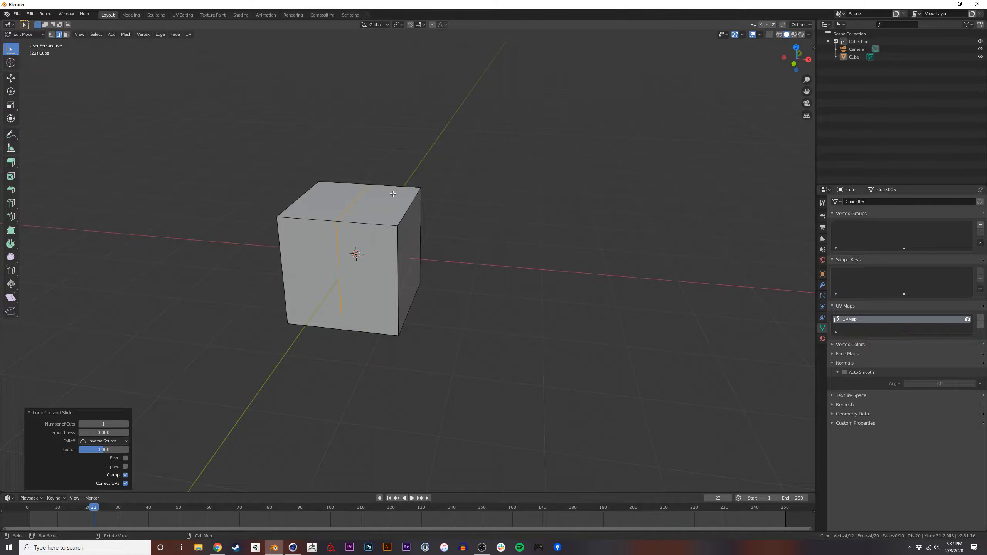
pyautogui.moveTo(434, 237); pyautogui.dragTo(319, 292, button='middle')
# In vertex selection, try deleting the visible outer vertices of the cube's negative X half, and undo the deletion.
pyautogui.press('Tab')
pyautogui.press('Tab')
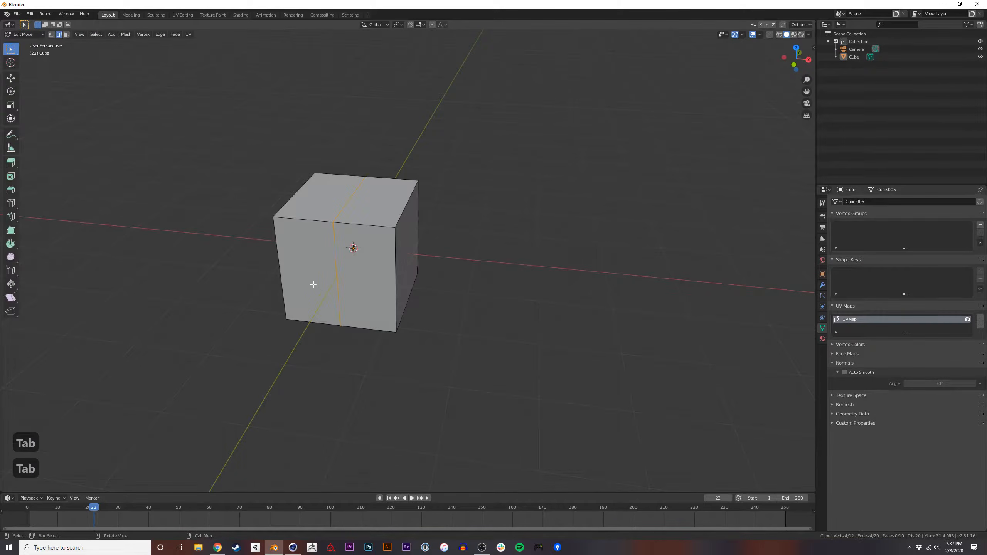
pyautogui.press('1')
pyautogui.moveTo(254, 255); pyautogui.dragTo(327, 145)
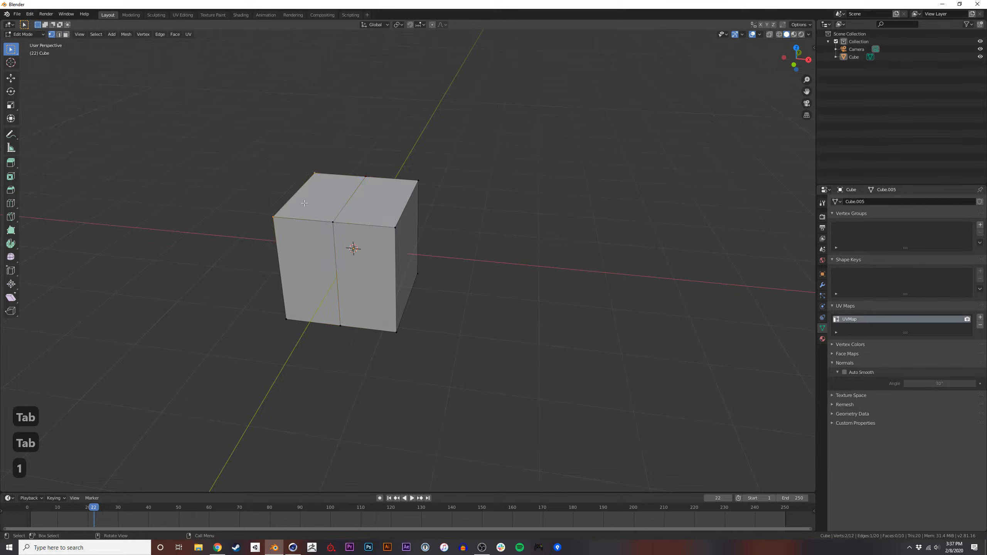
pyautogui.moveTo(327, 148); pyautogui.dragTo(316, 213, button='middle')
pyautogui.press('x')
pyautogui.click(315, 217)
pyautogui.press('x')
pyautogui.click(287, 348)
pyautogui.moveTo(287, 341); pyautogui.dragTo(336, 271, button='middle')
pyautogui.hotkey('ctrl', 'z')
pyautogui.hotkey('ctrl', 'z')
pyautogui.hotkey('ctrl', 'z')
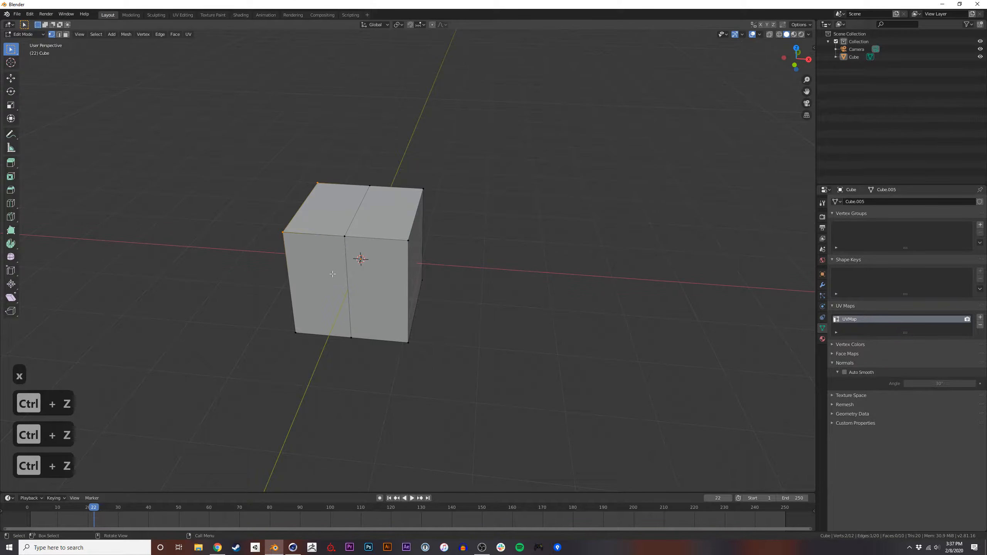
# With X-ray on, try deleting all four outer vertices of the cube's negative X half, and undo it.
pyautogui.hotkey('alt', 'z')
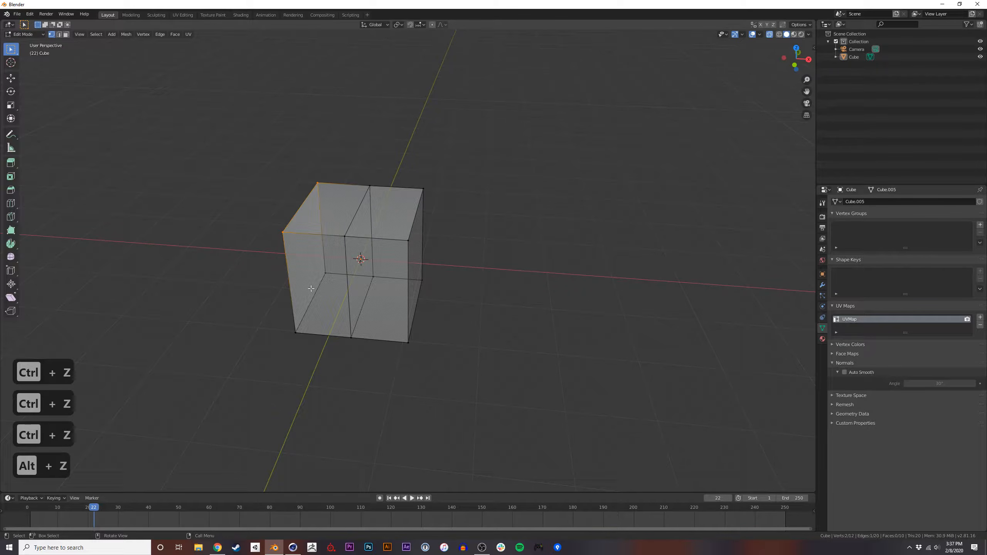
pyautogui.moveTo(267, 369); pyautogui.dragTo(331, 160)
pyautogui.moveTo(339, 251)
pyautogui.mouseDown(button='middle')
pyautogui.moveTo(408, 228)
pyautogui.moveTo(337, 248)
pyautogui.mouseUp(button='middle')
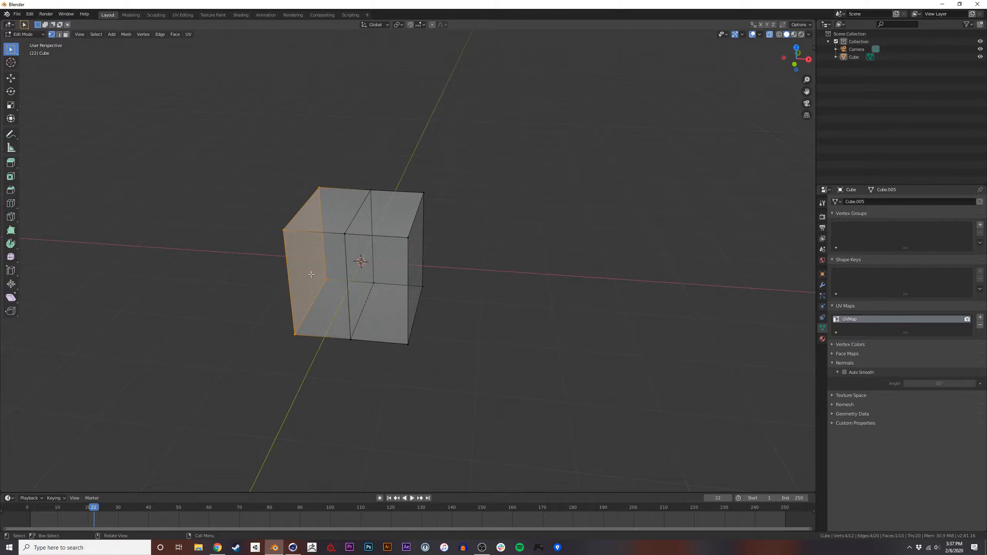
pyautogui.press('x')
pyautogui.click(310, 266)
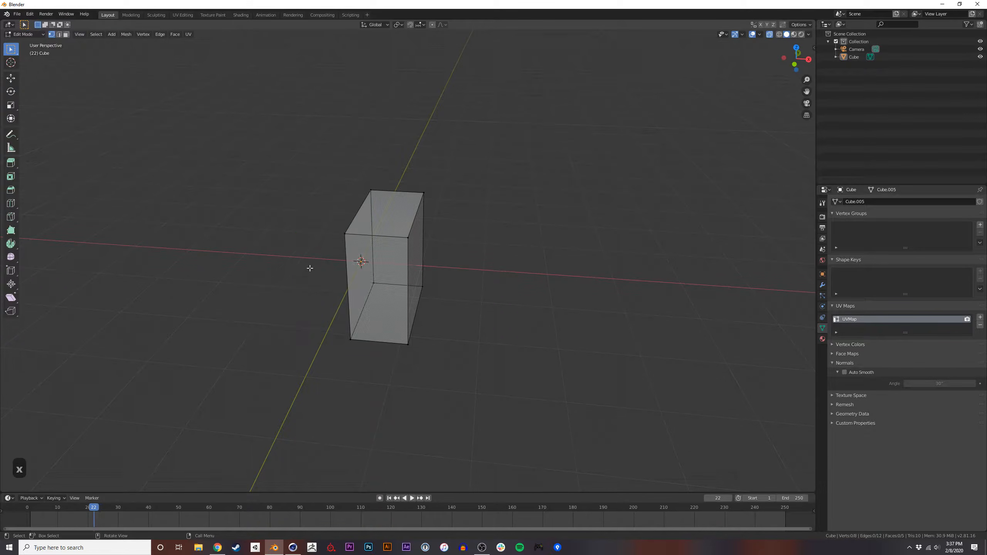
pyautogui.hotkey('ctrl', 'z')
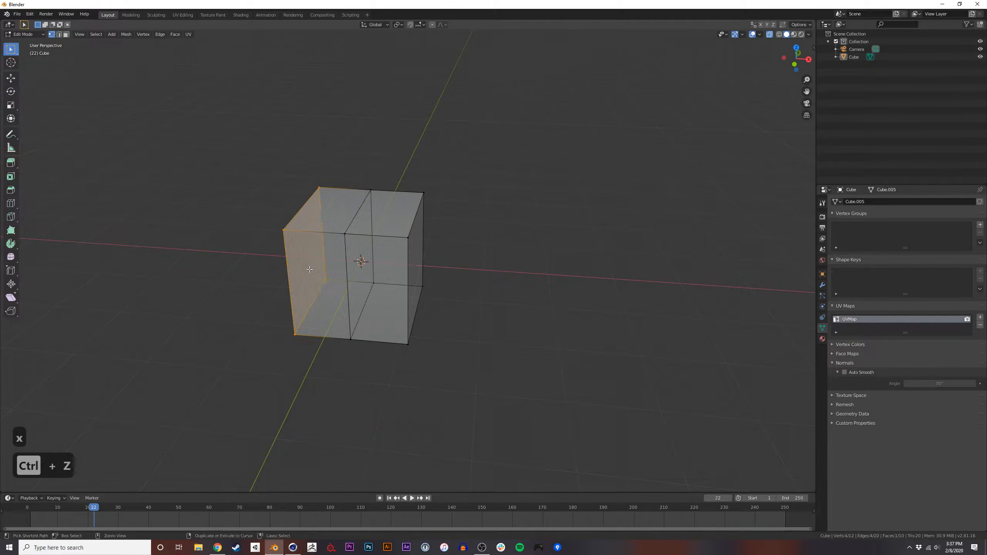
# Toggle X-ray off and on to compare the solid and see-through views of the cube.
pyautogui.click(770, 36)
pyautogui.click(769, 37)
pyautogui.click(769, 37)
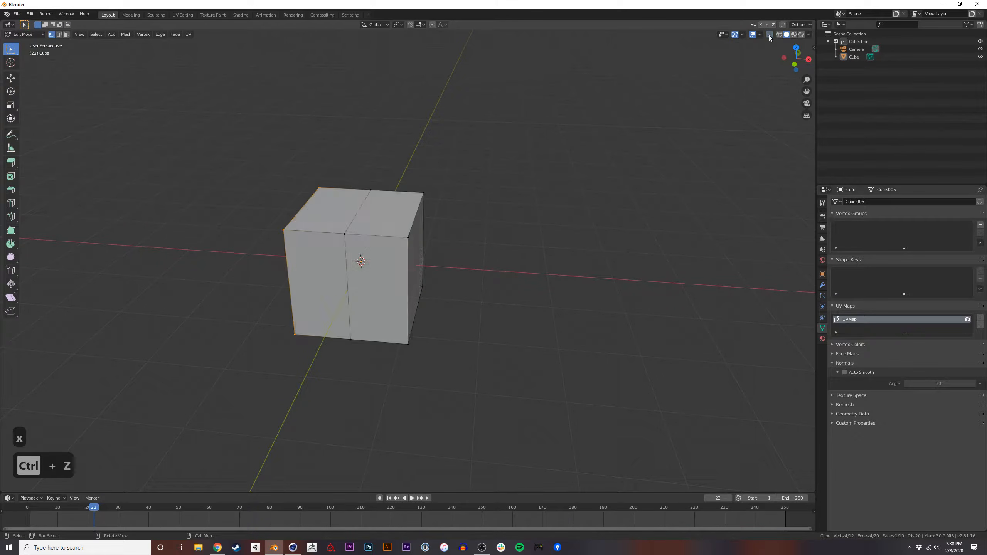
pyautogui.click(770, 35)
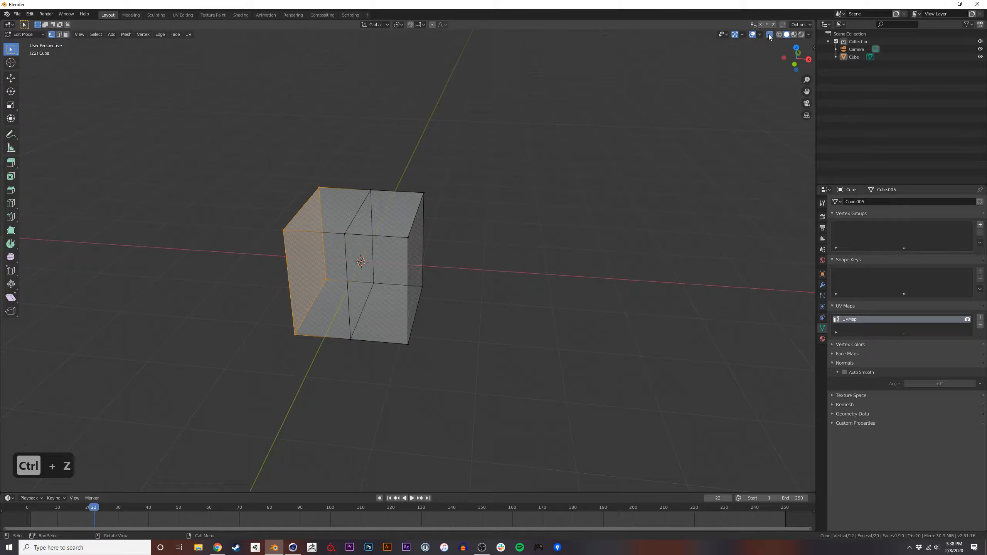
# Preview the cube in wireframe, material preview and rendered shading, and return to solid shading in Object Mode.
pyautogui.click(770, 35)
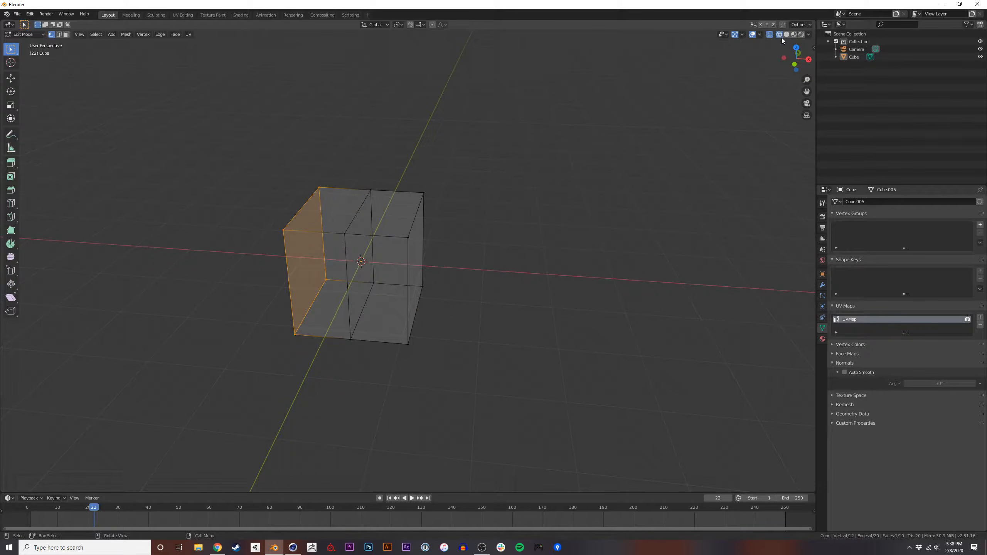
pyautogui.click(787, 35)
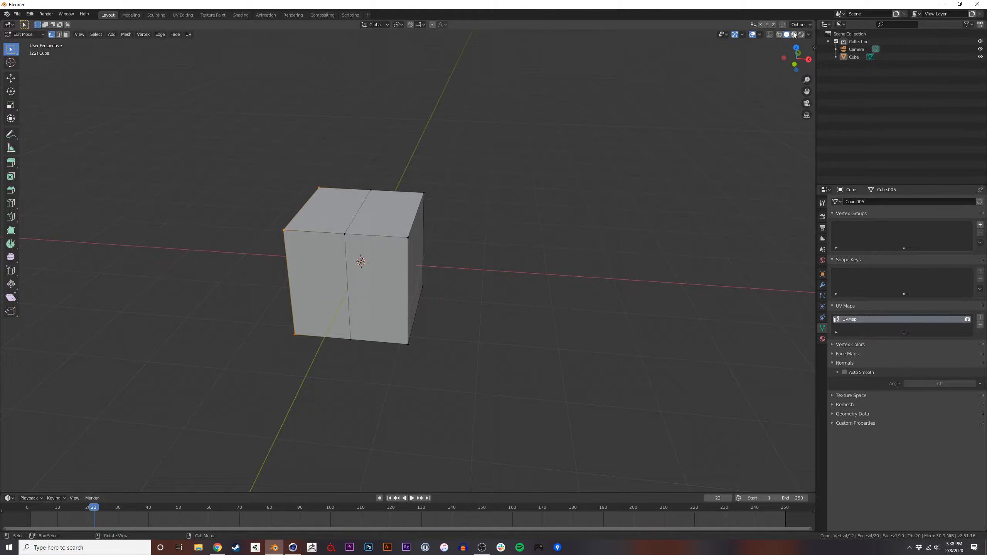
pyautogui.click(795, 35)
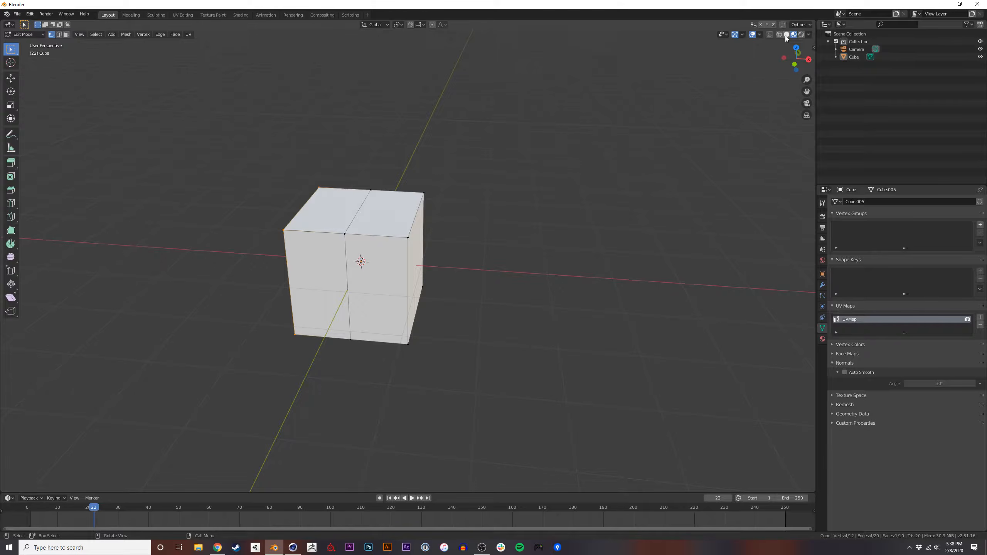
pyautogui.click(802, 35)
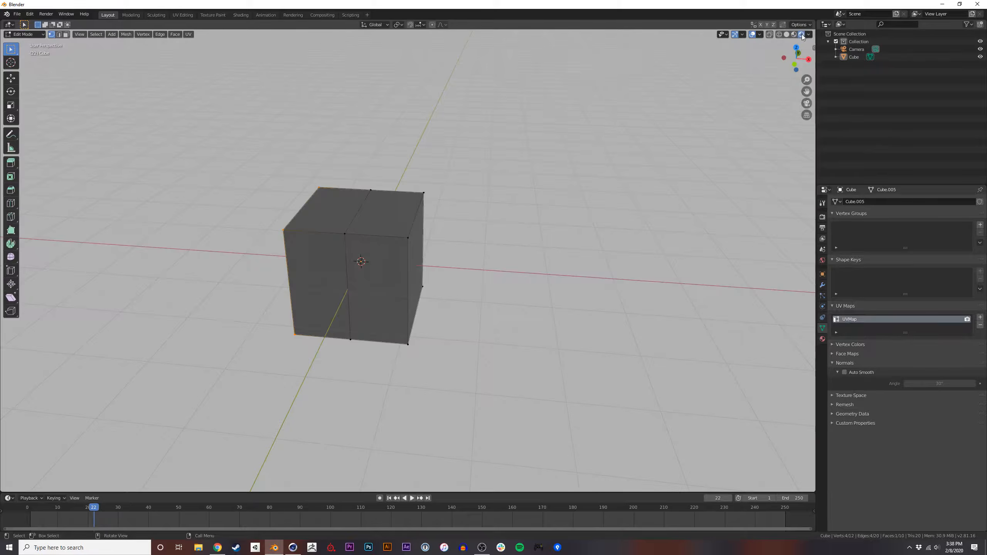
pyautogui.press('Tab')
pyautogui.moveTo(364, 248); pyautogui.dragTo(404, 246, button='middle')
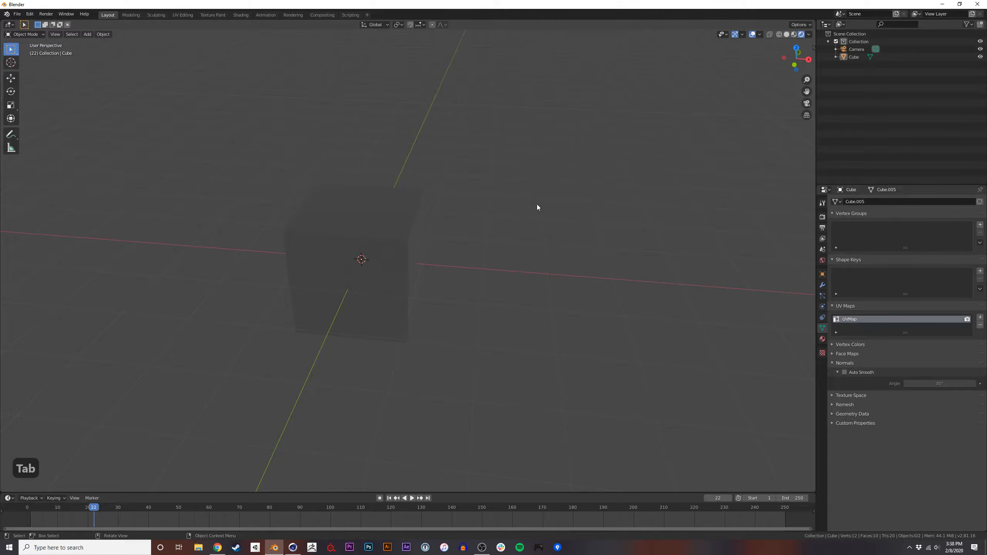
pyautogui.click(787, 34)
# Switch to Cinema 4D to view its viewport shading options, and return to Blender.
pyautogui.hotkey('alt', 'Tab')
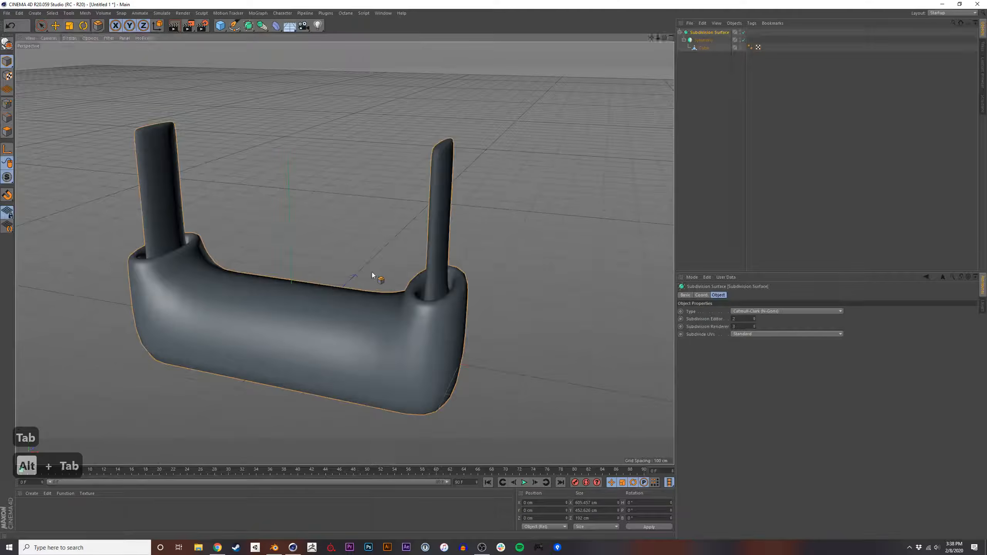
pyautogui.click(72, 38)
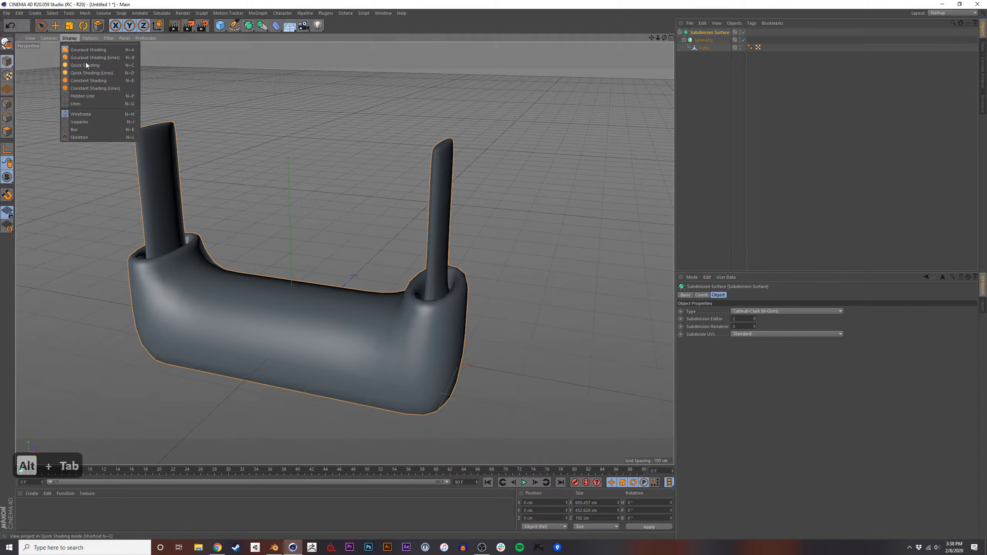
pyautogui.hotkey('alt', 'Tab')
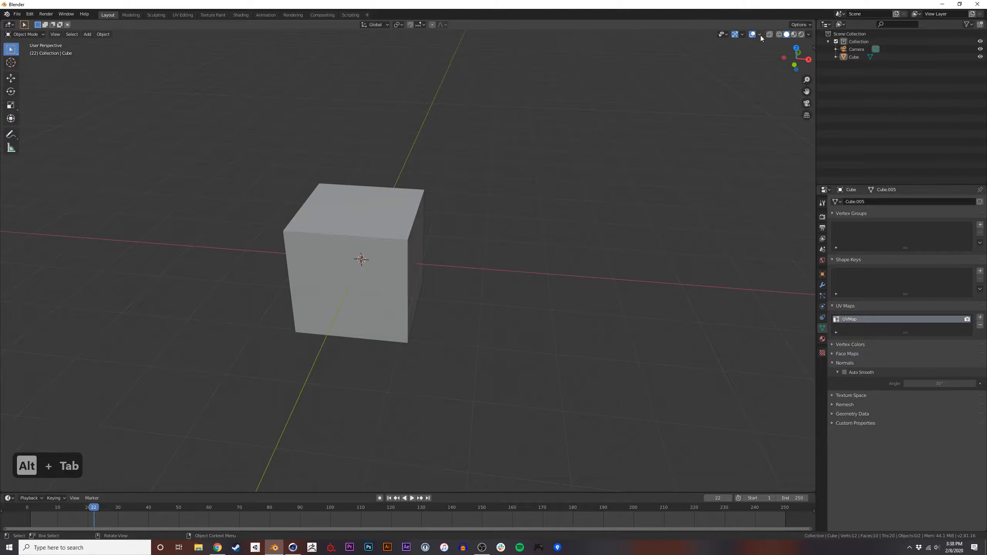
# Enter Edit Mode with X-ray on, select the hidden rear bottom corner vertex and try moving it.
pyautogui.moveTo(436, 197); pyautogui.dragTo(327, 253, button='middle')
pyautogui.press('Tab')
pyautogui.hotkey('alt', 'z')
pyautogui.click(326, 259)
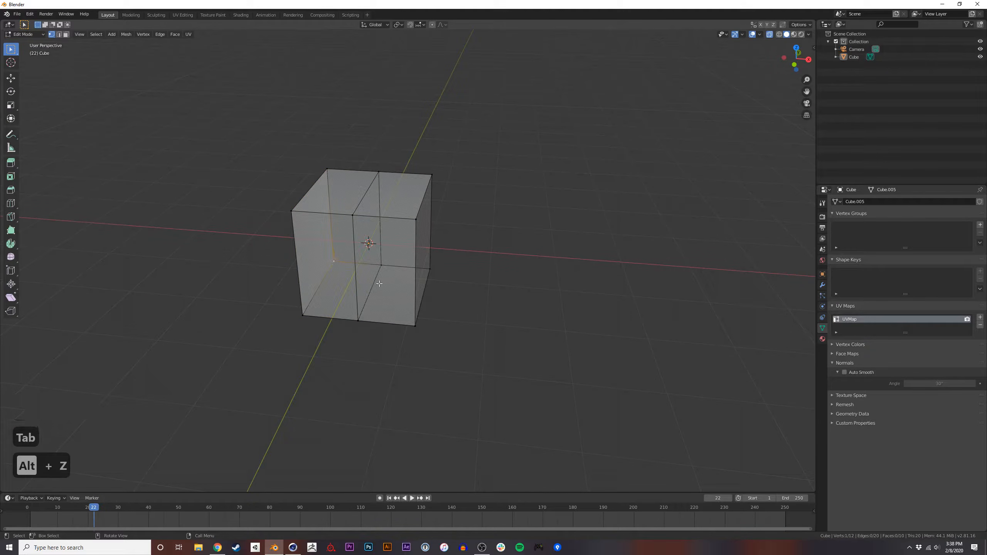
pyautogui.press('g')
pyautogui.press('x')
pyautogui.click(400, 287)
# Delete the four outer vertices of the cube's negative X half, leaving only the other half.
pyautogui.moveTo(253, 343); pyautogui.dragTo(341, 147)
pyautogui.press('x')
pyautogui.click(350, 274)
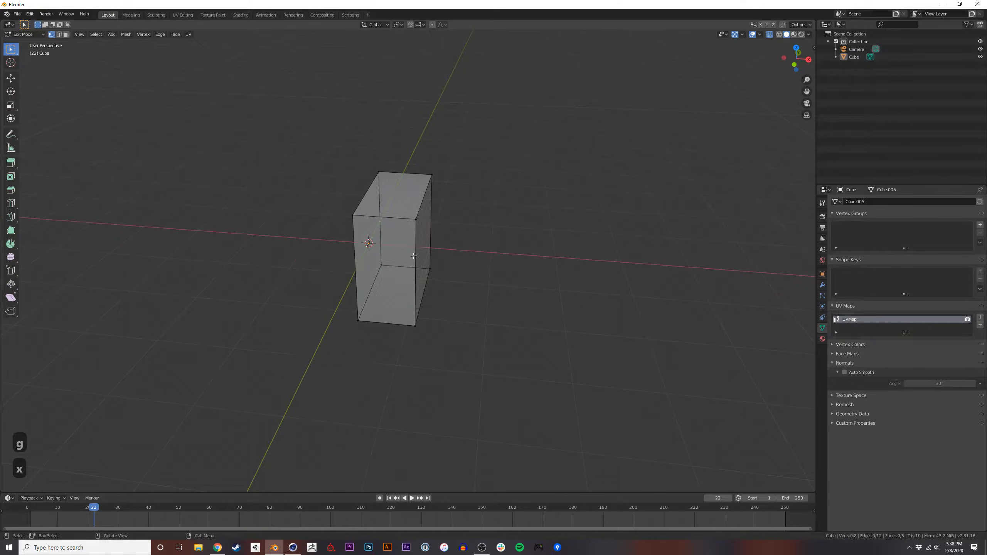
# Add a Mirror modifier on the X axis to the half cube.
pyautogui.click(822, 285)
pyautogui.click(873, 202)
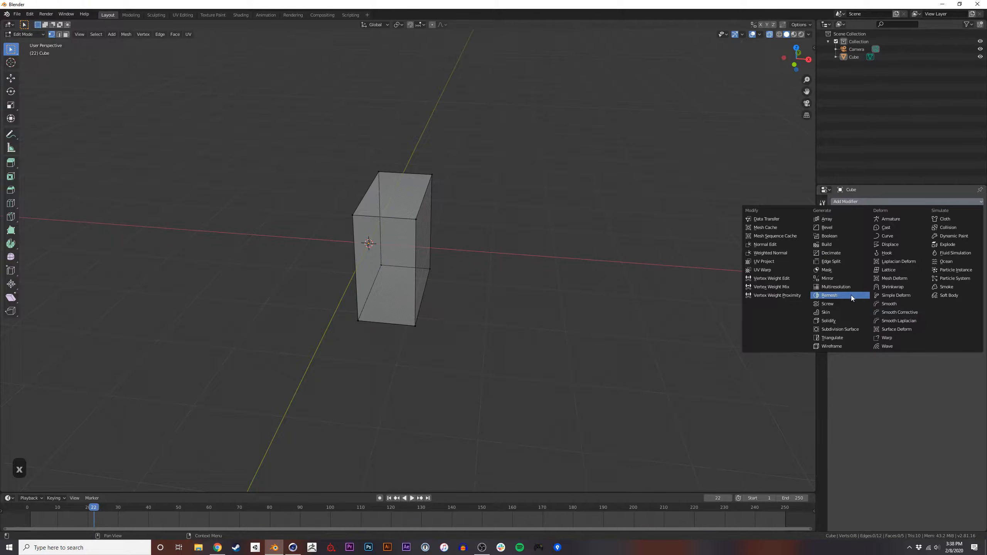
pyautogui.click(837, 281)
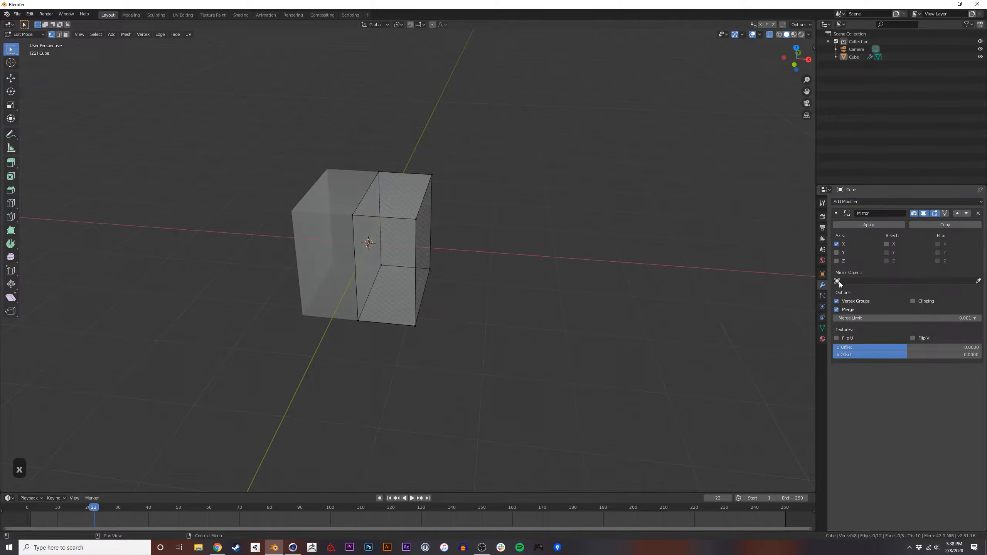
pyautogui.click(871, 202)
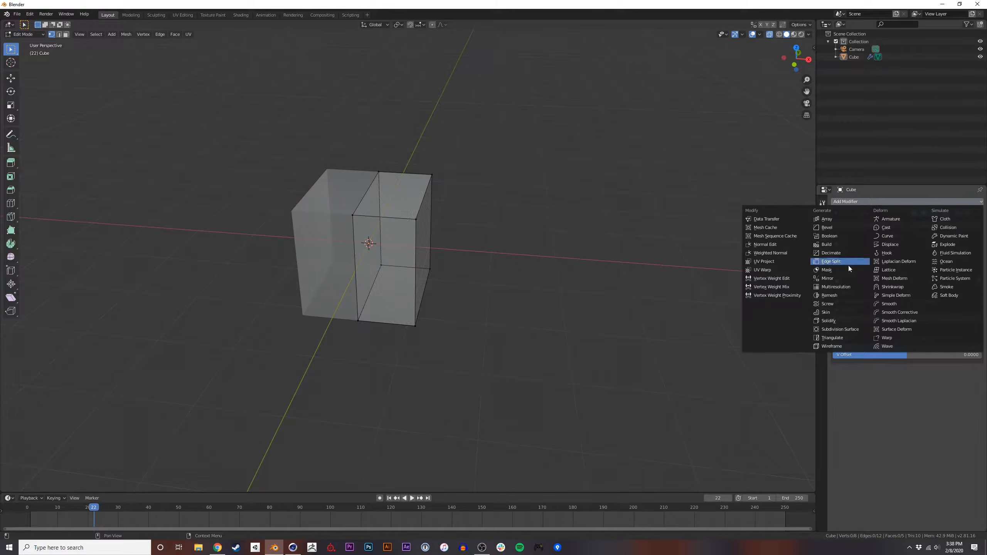
pyautogui.press('Escape')
# In face selection, extrude the half cube's outer end face outward twice, the second time by about 1.63 m.
pyautogui.moveTo(441, 276)
pyautogui.mouseDown(button='middle')
pyautogui.moveTo(428, 273)
pyautogui.moveTo(433, 255)
pyautogui.moveTo(447, 264)
pyautogui.mouseUp(button='middle')
pyautogui.press('2')
pyautogui.press('3')
pyautogui.click(433, 251)
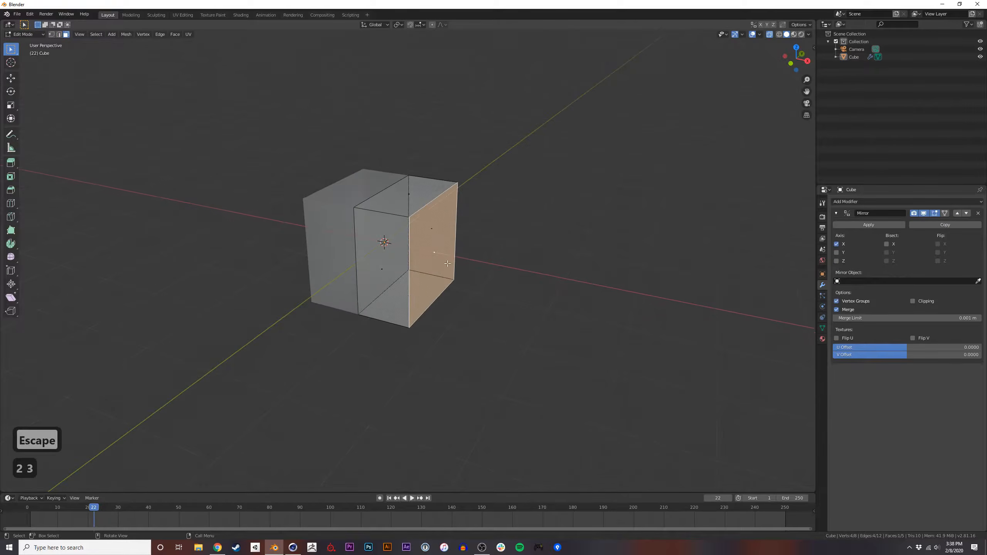
pyautogui.press('w')
pyautogui.press('Escape')
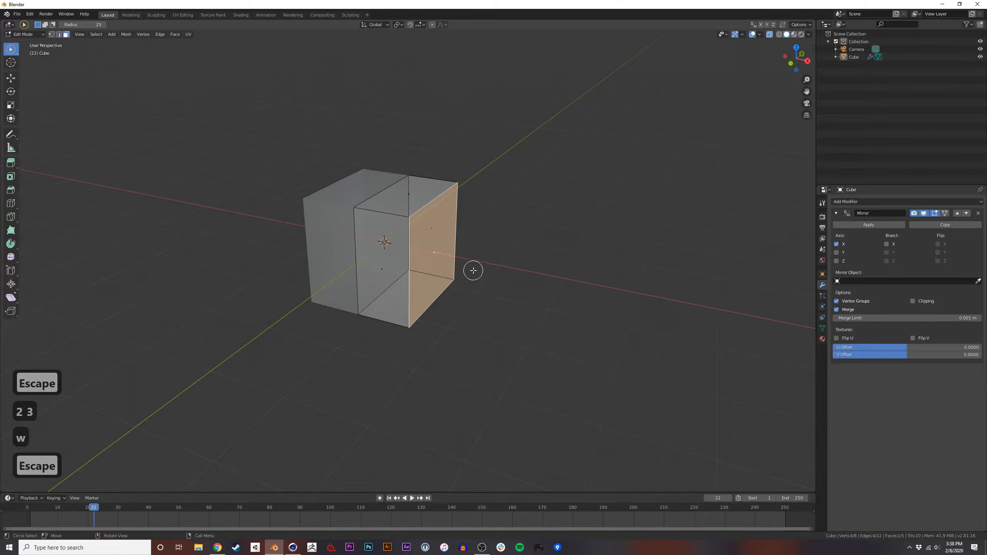
pyautogui.press('e')
pyautogui.click(521, 285)
pyautogui.press('e')
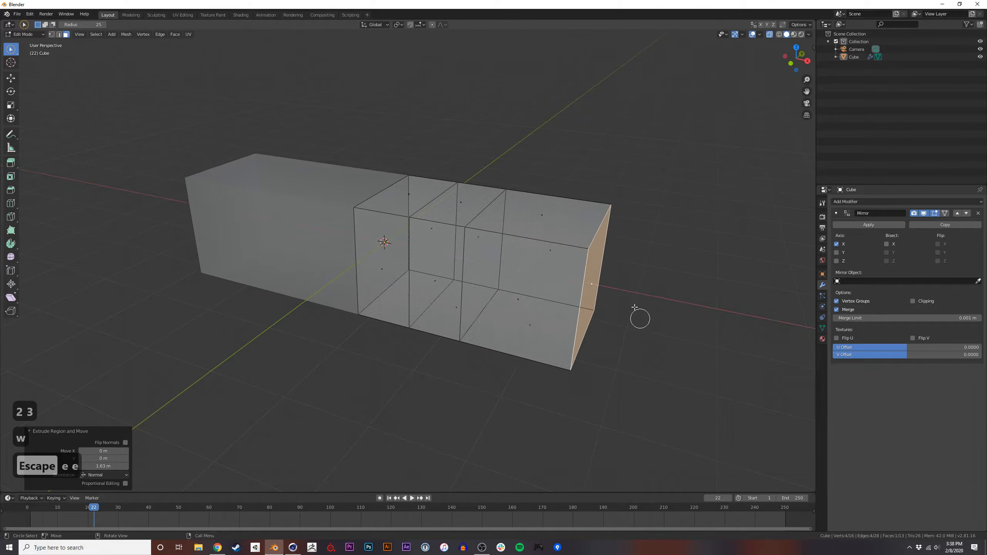
# Extrude the top face of the outermost segment in place and scale it to about 0.5.
pyautogui.moveTo(575, 238); pyautogui.dragTo(519, 250, button='middle')
pyautogui.click(542, 238)
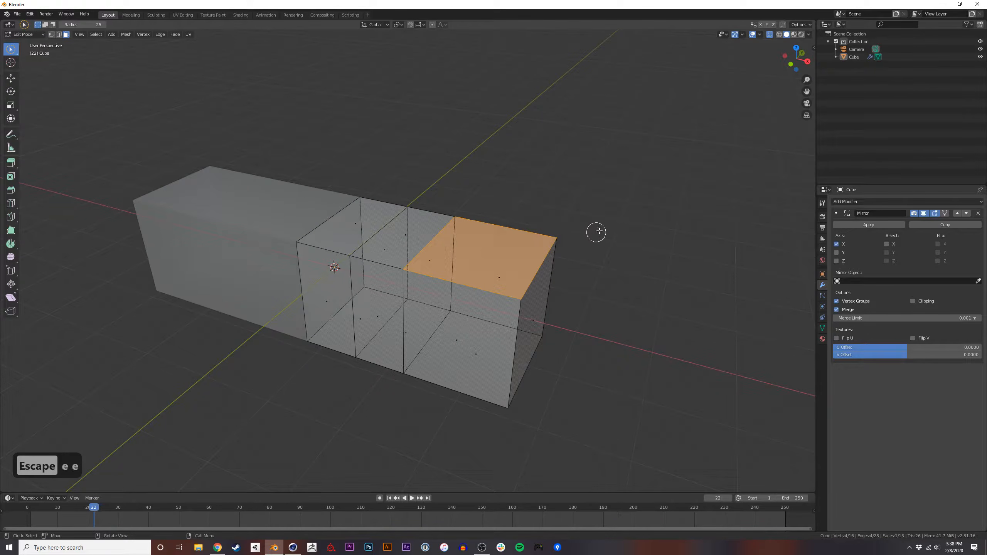
pyautogui.press('e')
pyautogui.press('s')
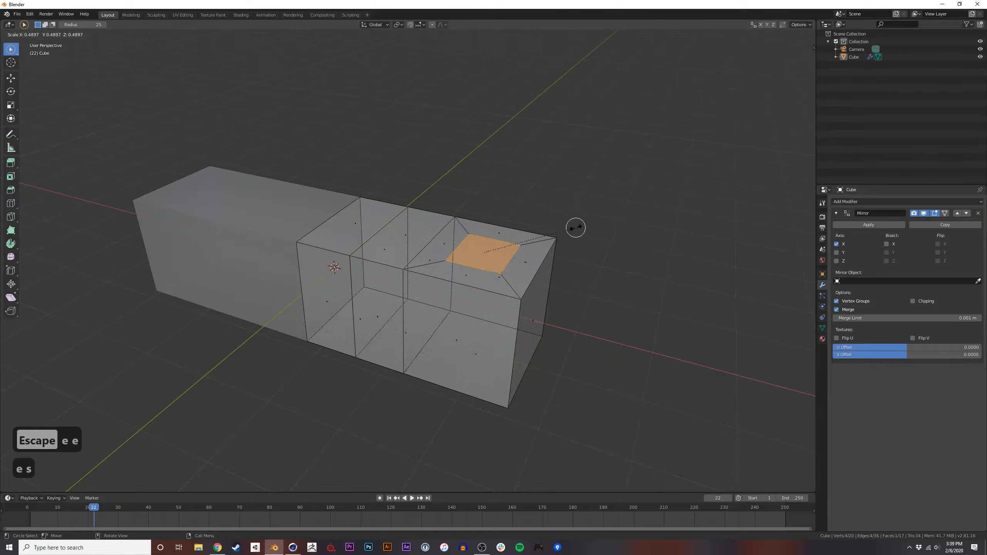
pyautogui.click(577, 227)
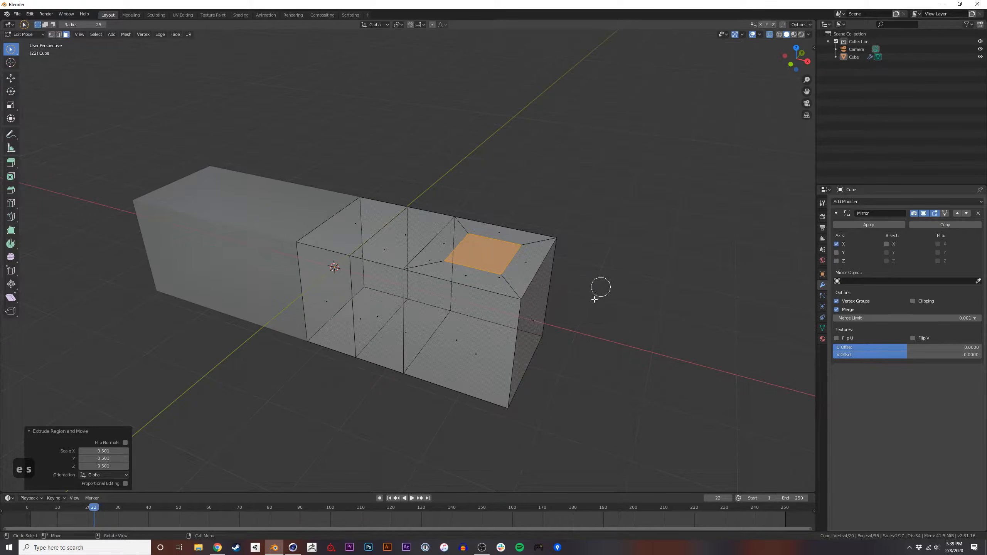
# Extrude the inset face down about 0.44 m into the block, and extrude its floor again scaled to about 0.6.
pyautogui.press('e')
pyautogui.click(562, 332)
pyautogui.press('s')
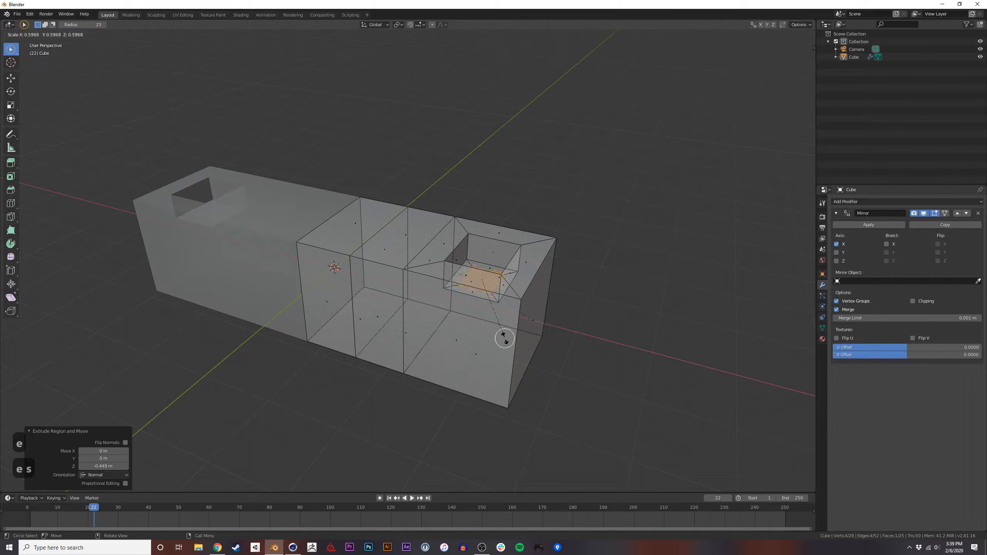
pyautogui.click(504, 338)
# Extrude the small face in the recess upward about 2.73 m into a post, and extrude its top another 0.49 m.
pyautogui.press('e')
pyautogui.click(546, 149)
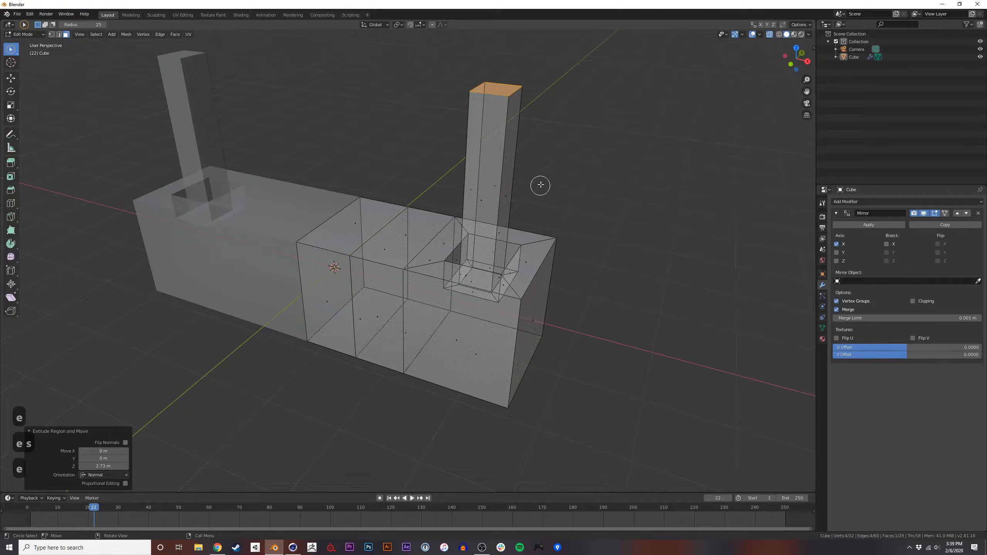
pyautogui.press('e')
pyautogui.click(551, 136)
pyautogui.keyDown('shift'); pyautogui.moveTo(550, 137); pyautogui.dragTo(536, 249, button='middle'); pyautogui.keyUp('shift')
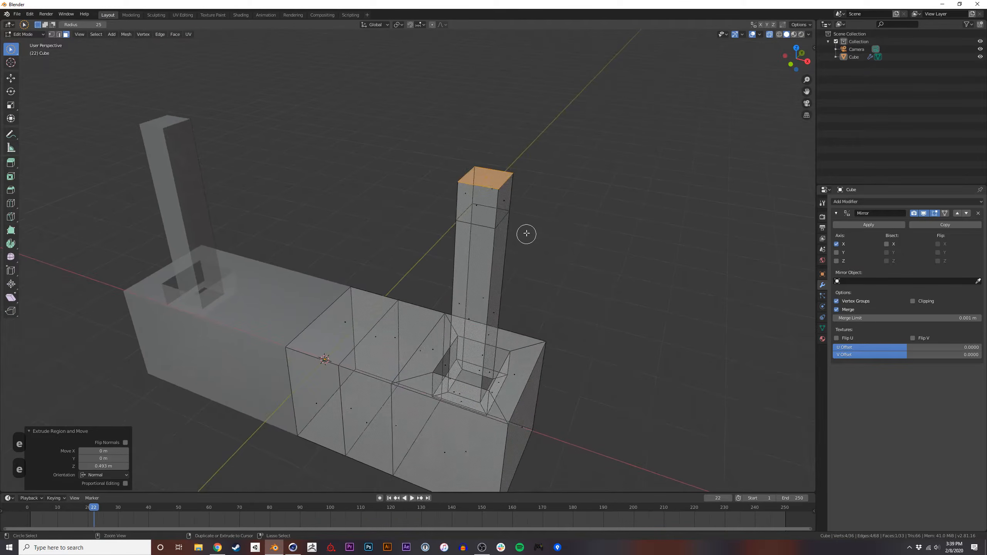
# Bevel the top face of the post with a single segment.
pyautogui.hotkey('ctrl', 'b')
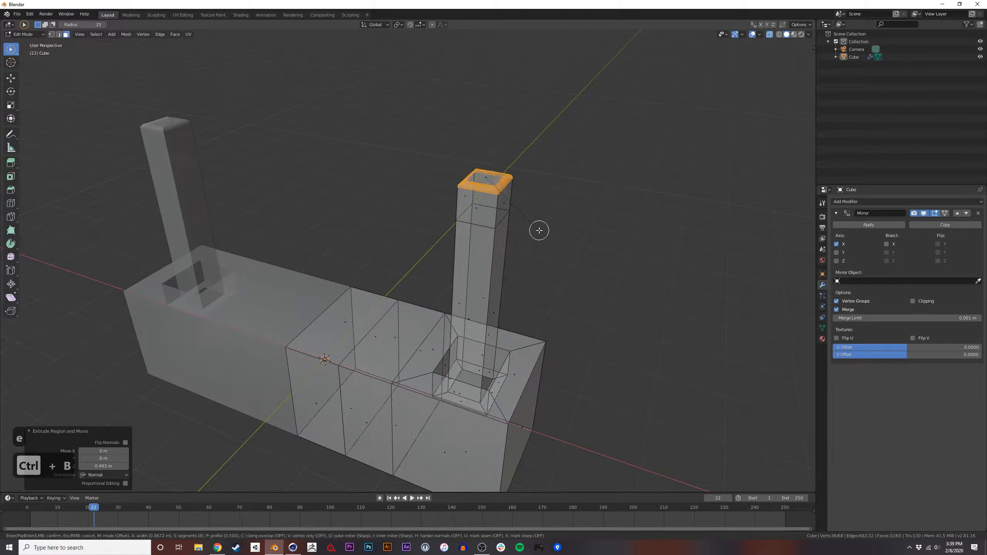
pyautogui.scroll(-7, 555, 232)
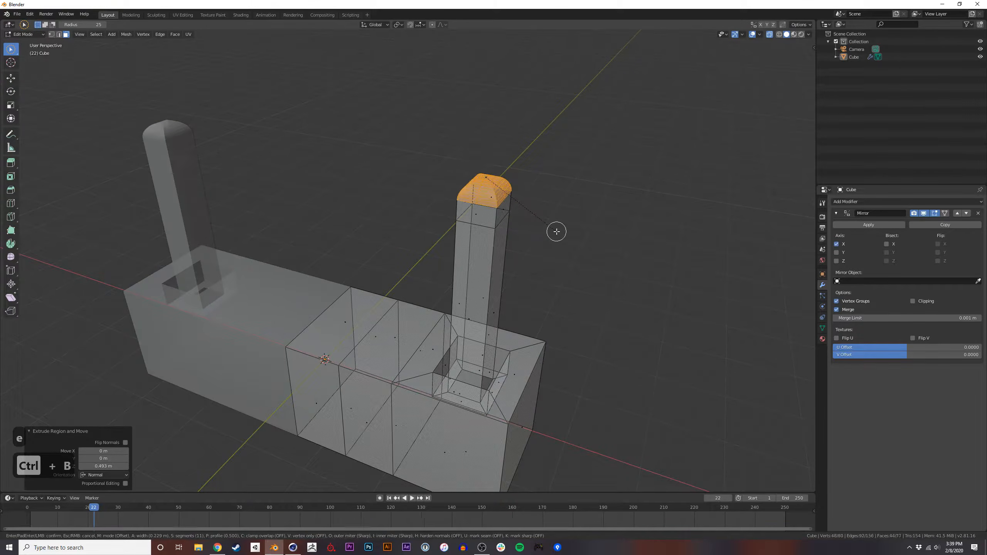
pyautogui.scroll(2, 556, 229)
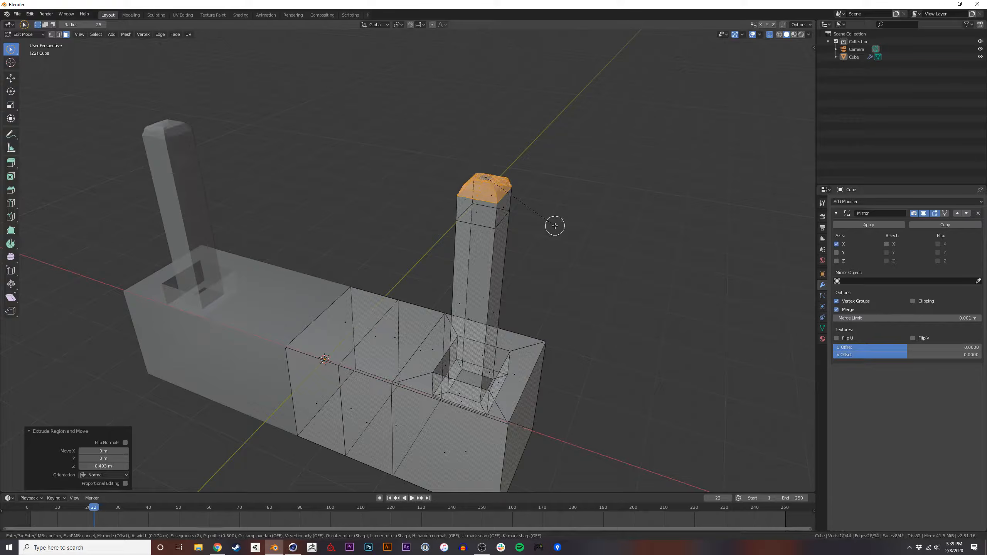
pyautogui.scroll(2, 550, 217)
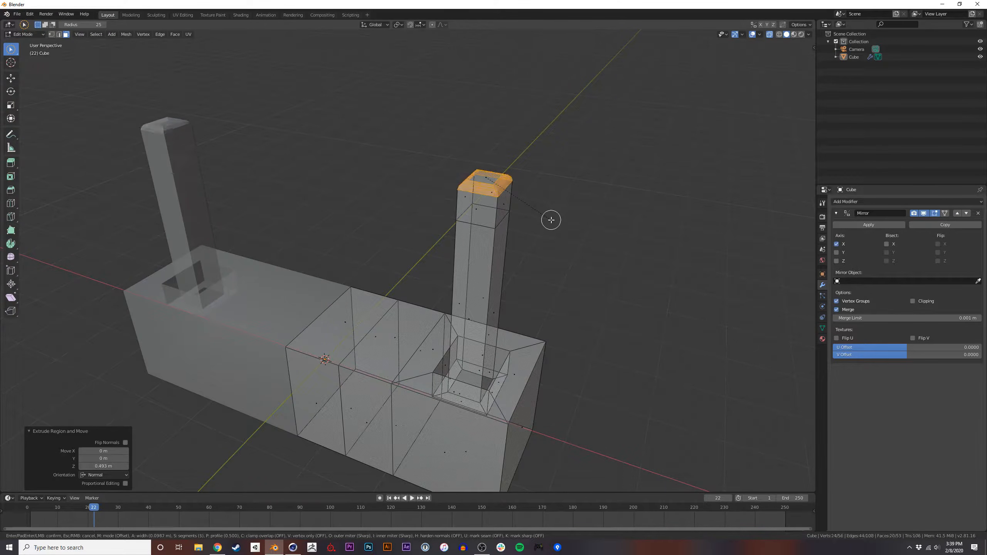
pyautogui.scroll(-3, 551, 221)
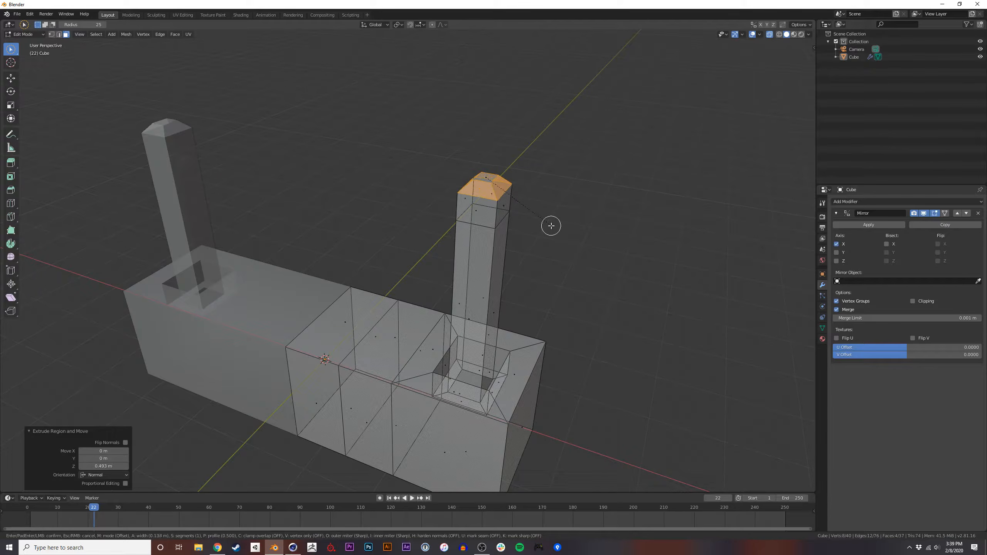
pyautogui.click(557, 218)
# Leave edit mode and turn off the see-through X-ray display for the mirrored model.
pyautogui.press('Tab')
pyautogui.moveTo(512, 247); pyautogui.dragTo(513, 209, button='middle')
pyautogui.hotkey('alt', 'z')
pyautogui.moveTo(499, 268); pyautogui.dragTo(509, 284, button='middle')
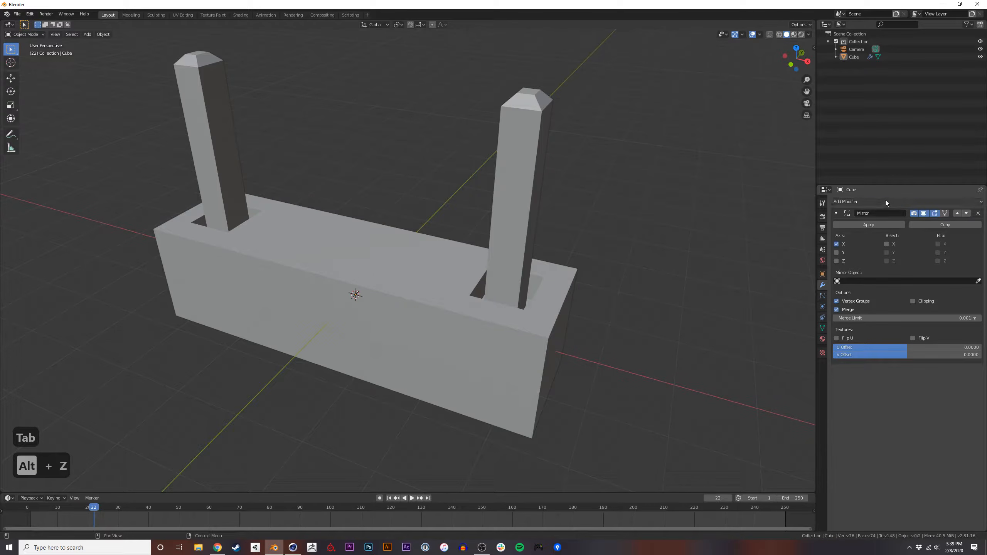
# Add a Subdivision Surface modifier to the mirrored model and shade the object smooth.
pyautogui.click(887, 203)
pyautogui.click(840, 329)
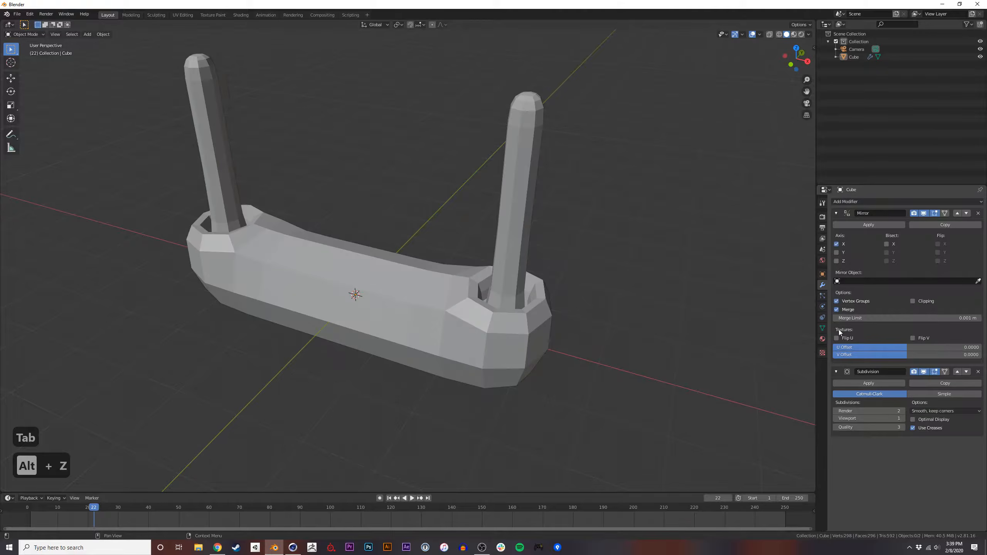
pyautogui.moveTo(535, 304); pyautogui.dragTo(549, 323, button='middle')
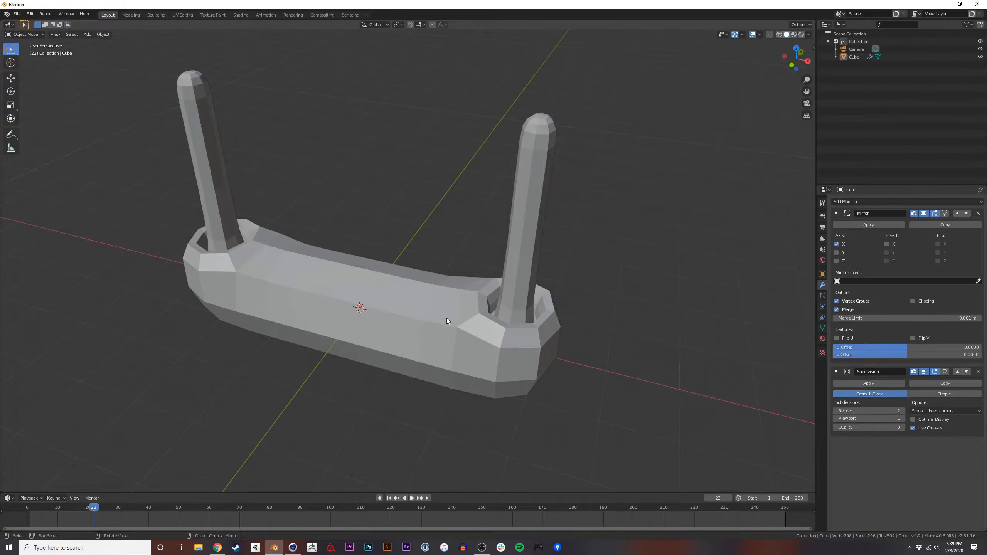
pyautogui.click(299, 292)
pyautogui.rightClick(296, 288)
pyautogui.click(294, 287)
pyautogui.moveTo(292, 287); pyautogui.dragTo(375, 290, button='middle')
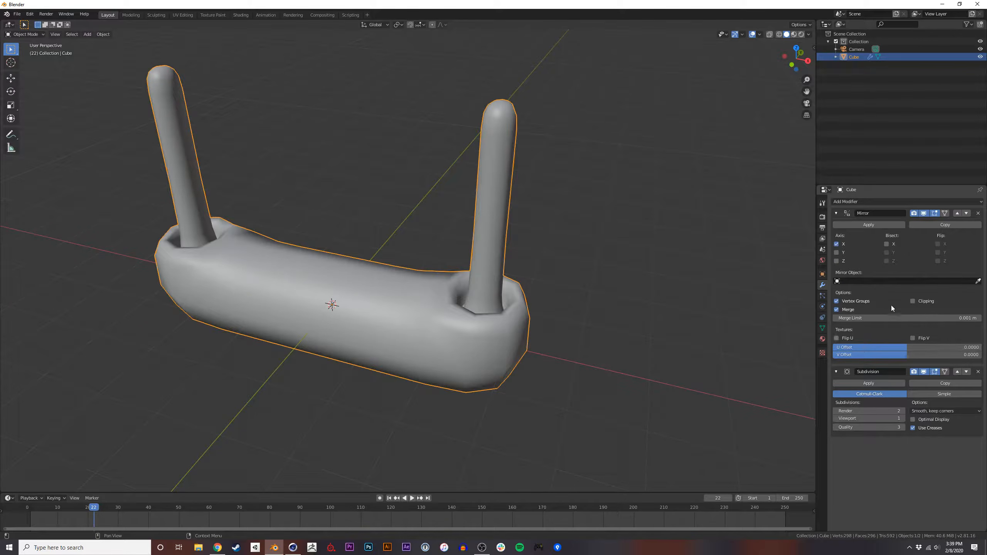
# Move the Subdivision modifier above the Mirror modifier in the stack and return it below Mirror.
pyautogui.click(957, 372)
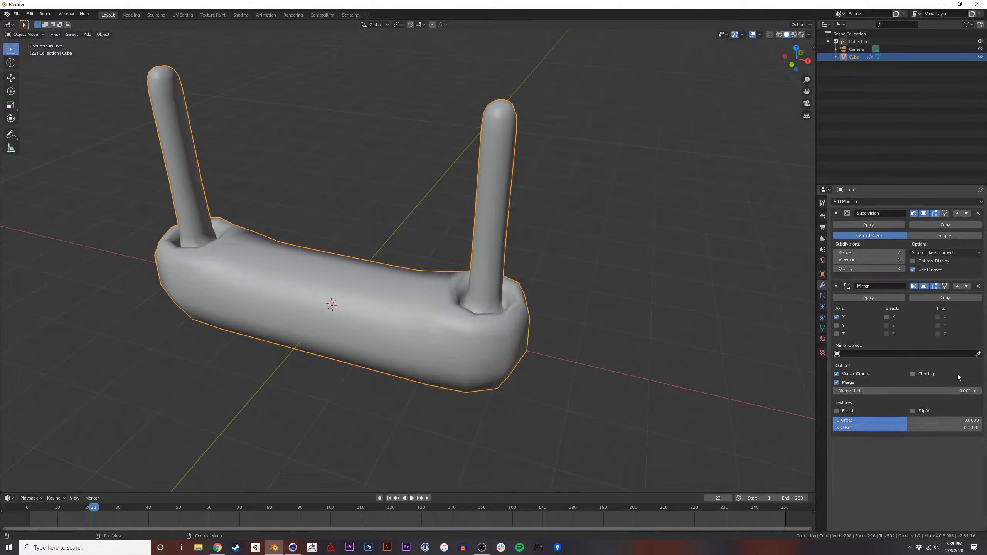
pyautogui.click(966, 214)
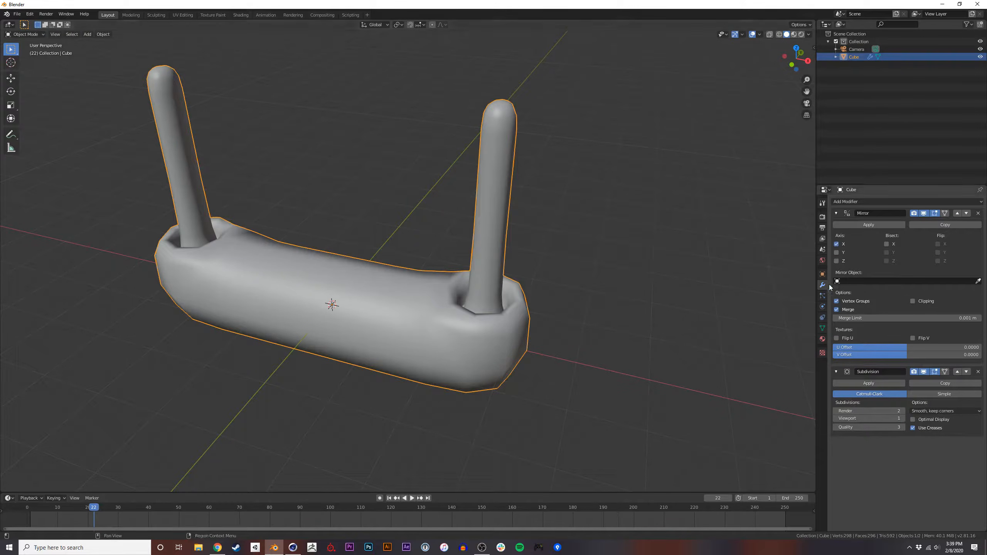
pyautogui.moveTo(469, 277); pyautogui.dragTo(436, 273, button='middle')
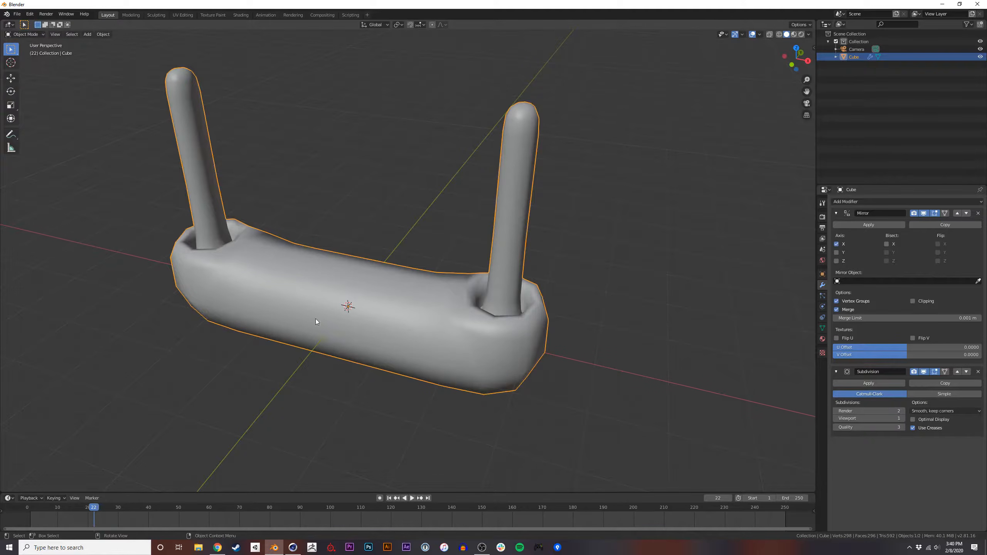
pyautogui.moveTo(314, 319); pyautogui.dragTo(336, 308, button='middle')
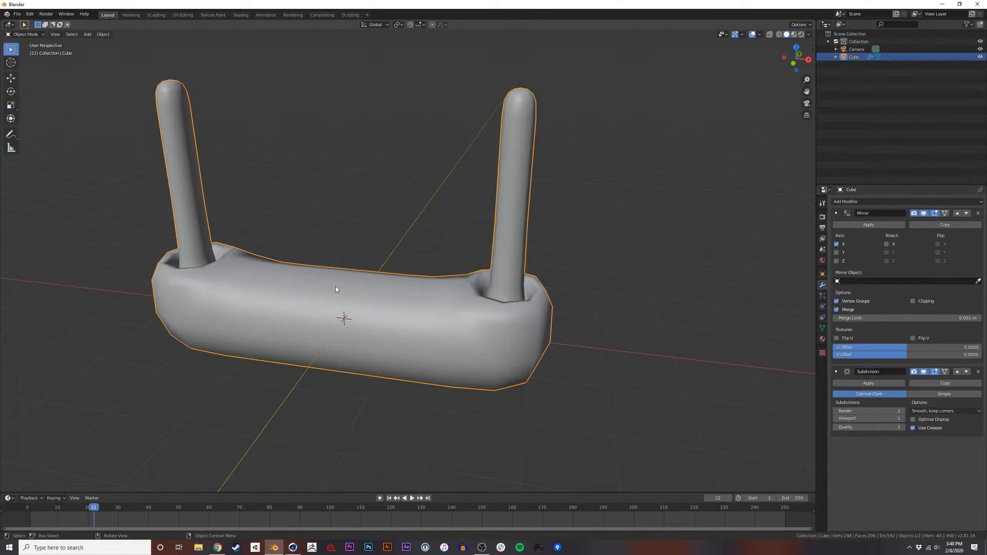
pyautogui.moveTo(340, 306); pyautogui.dragTo(426, 323, button='middle')
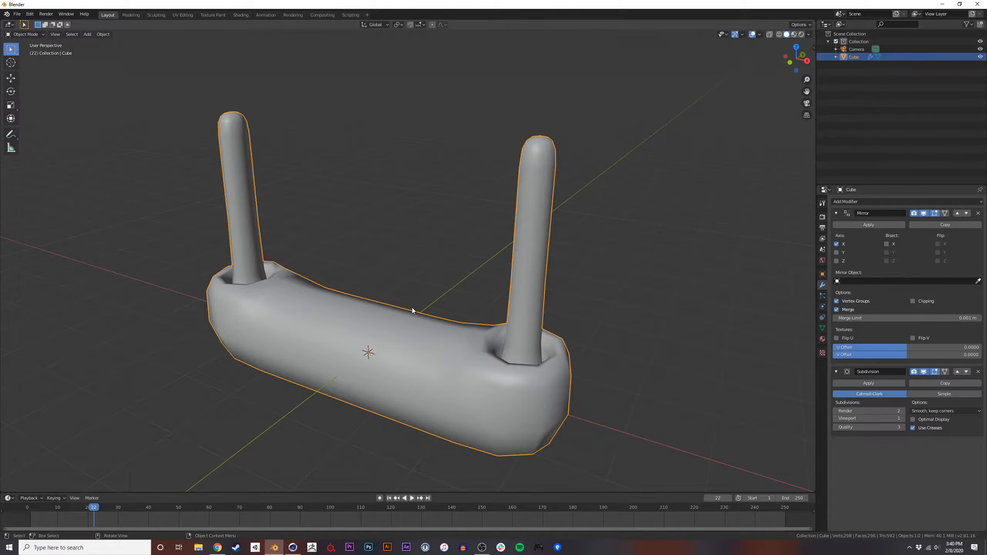
pyautogui.moveTo(498, 303)
pyautogui.keyDown('shift'); pyautogui.mouseDown(button='middle')
pyautogui.moveTo(498, 291)
pyautogui.moveTo(514, 299)
pyautogui.moveTo(510, 309)
pyautogui.moveTo(539, 303)
pyautogui.moveTo(506, 312)
pyautogui.moveTo(498, 296)
pyautogui.mouseUp(button='middle'); pyautogui.keyUp('shift')
# Switch to Cinema 4D and search the Commander for "mirr", clearing the search text.
pyautogui.hotkey('alt', 'Tab')
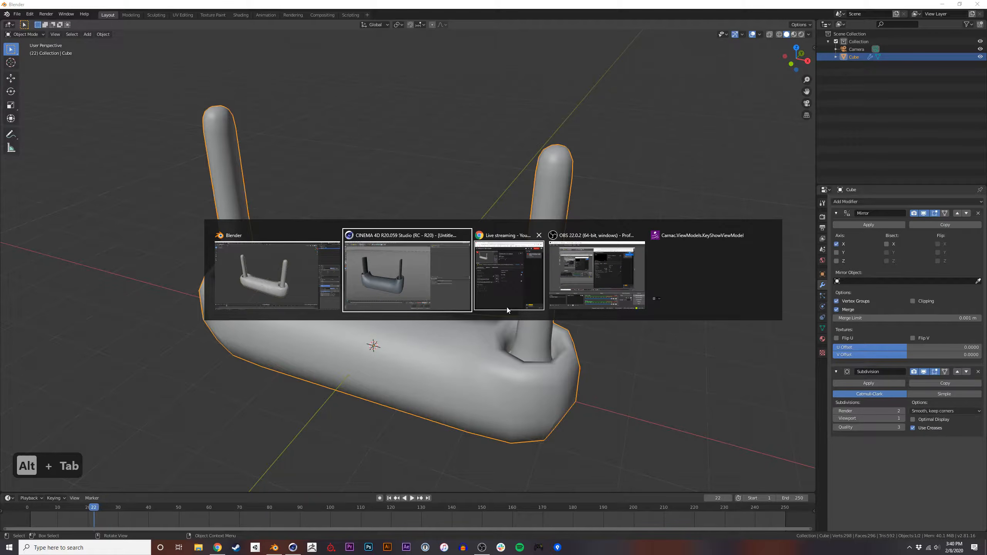
pyautogui.click(406, 292)
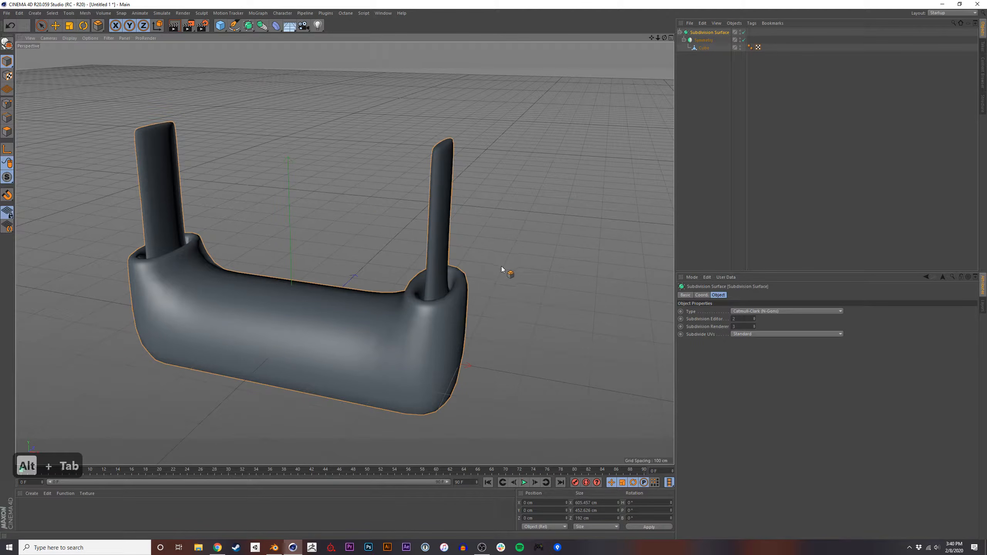
pyautogui.press('Escape')
pyautogui.hotkey('shift', 'c')
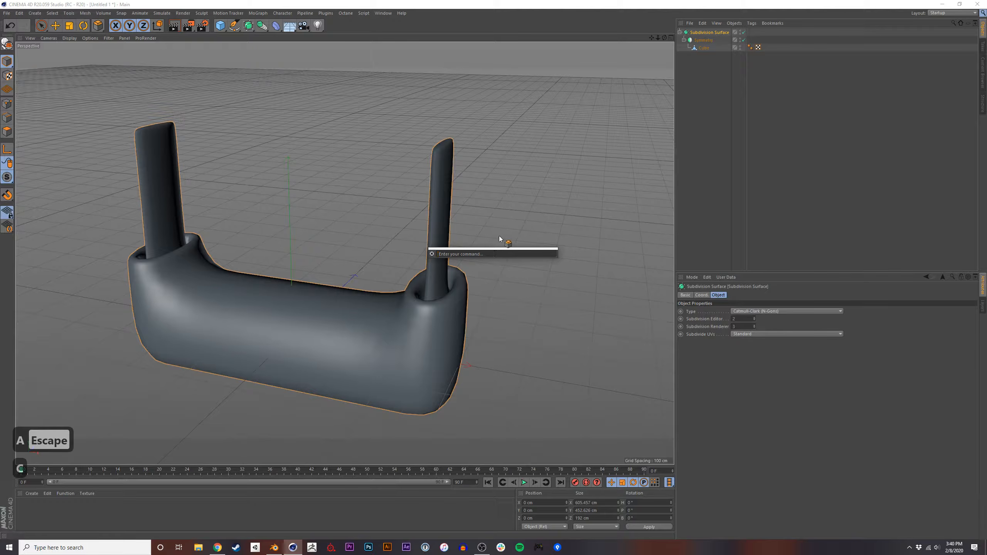
pyautogui.write('mirr')
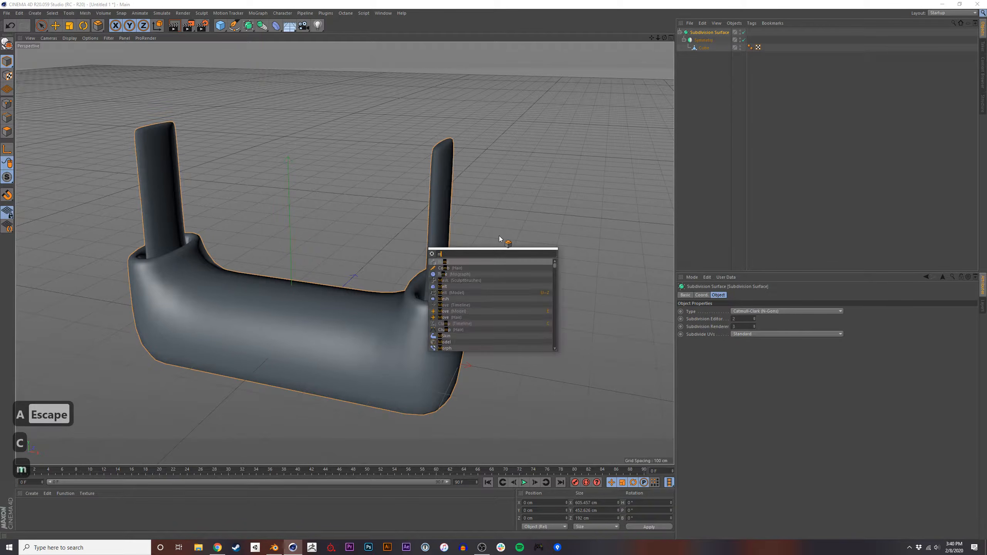
pyautogui.press('BackSpace')
pyautogui.press('BackSpace')
pyautogui.press('BackSpace')
pyautogui.press('BackSpace')
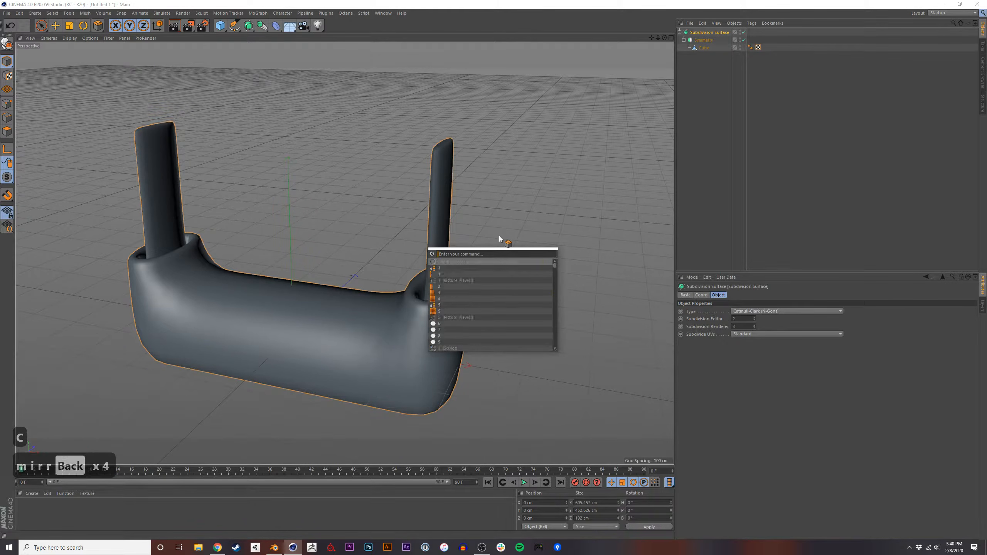
# Search the Commander for "bev" and "cub", and close it without running a command.
pyautogui.write('bev')
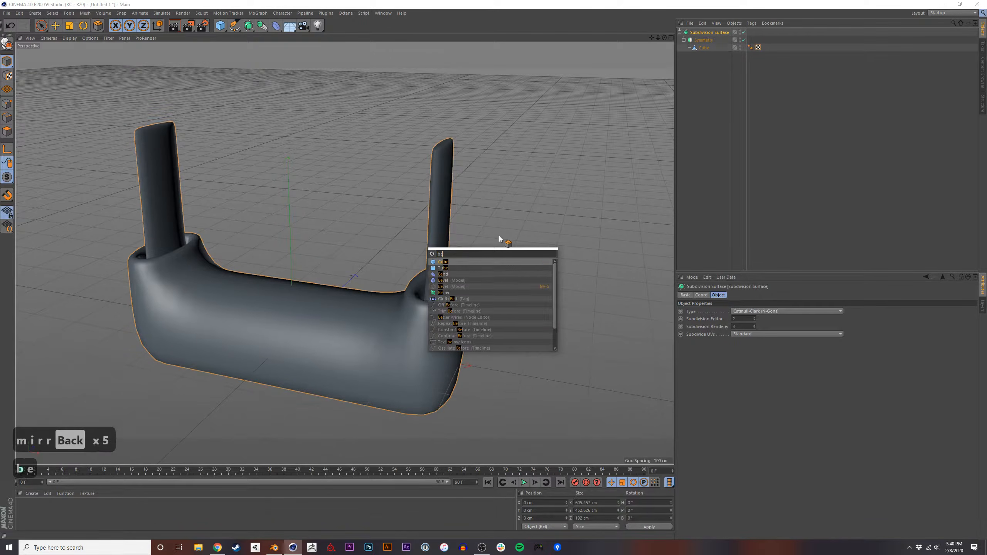
pyautogui.press('BackSpace')
pyautogui.press('BackSpace')
pyautogui.press('BackSpace')
pyautogui.write('cub')
pyautogui.press('BackSpace')
pyautogui.press('BackSpace')
pyautogui.press('BackSpace')
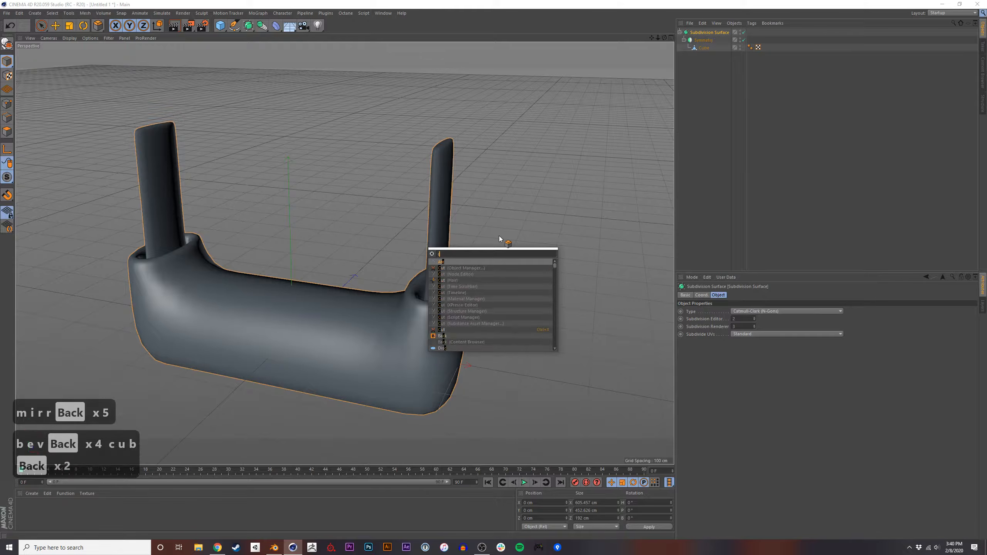
pyautogui.press('Escape')
pyautogui.press('Escape')
# Switch back to Blender and search its operators for "bev", clearing the search text.
pyautogui.hotkey('alt', 'Tab')
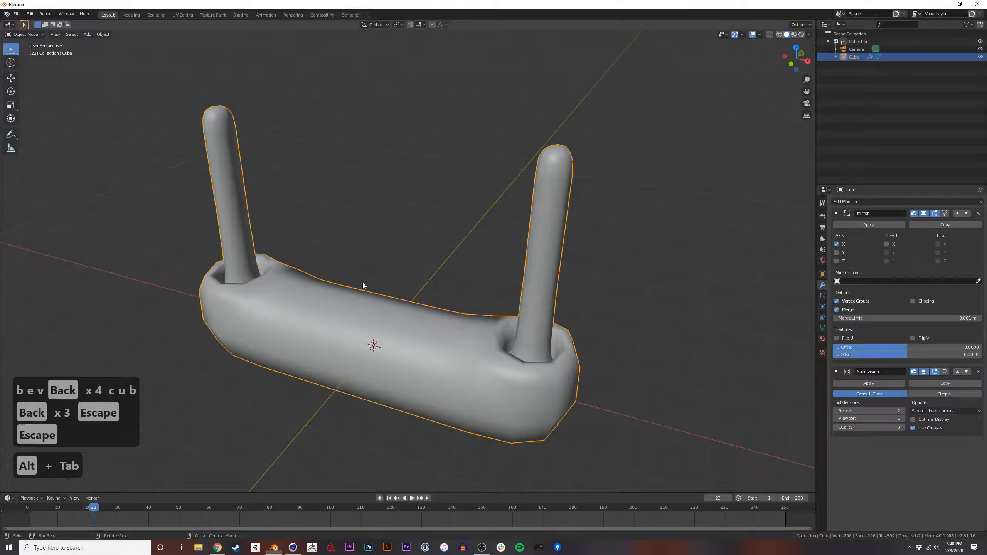
pyautogui.moveTo(335, 310)
pyautogui.mouseDown(button='middle')
pyautogui.moveTo(349, 303)
pyautogui.moveTo(334, 298)
pyautogui.mouseUp(button='middle')
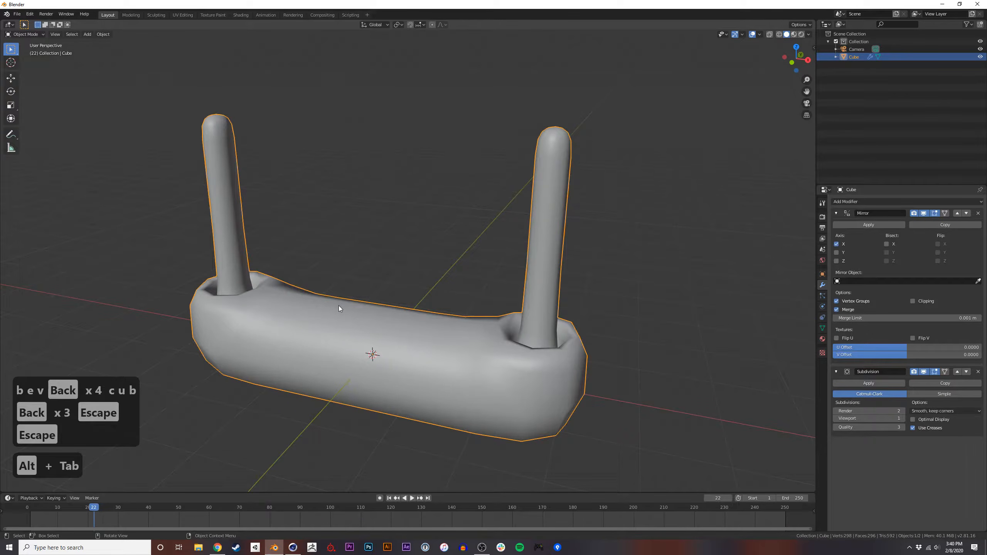
pyautogui.press('F2')
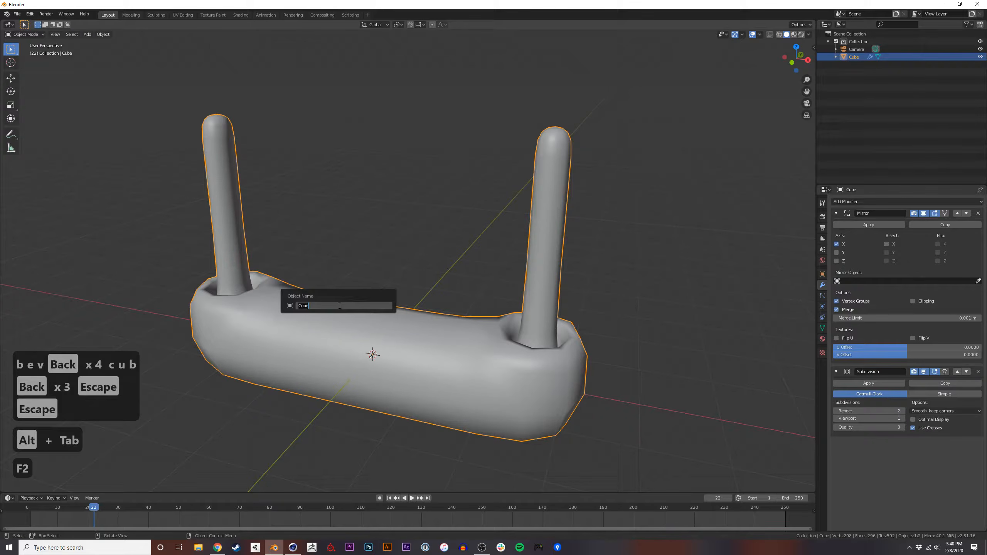
pyautogui.press('Escape')
pyautogui.press('F3')
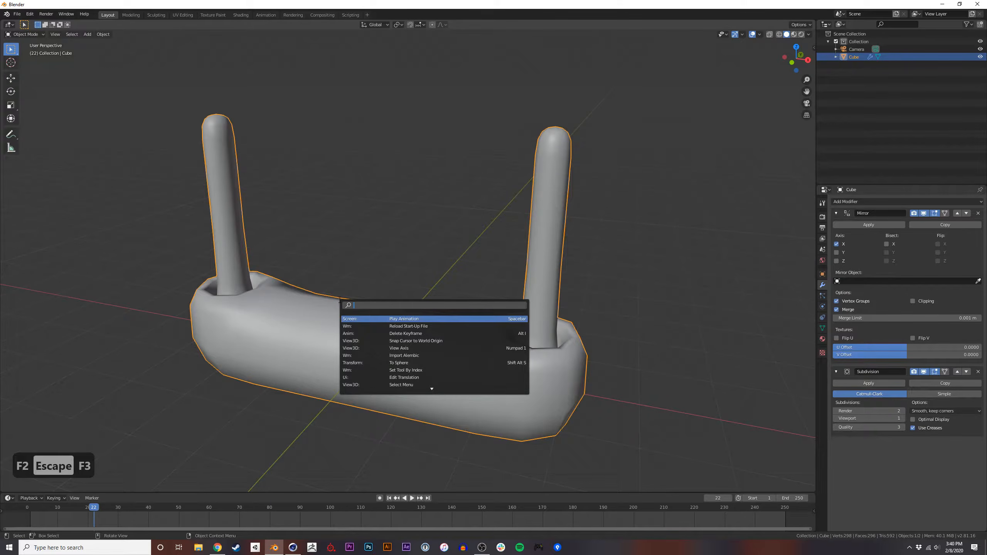
pyautogui.write('n')
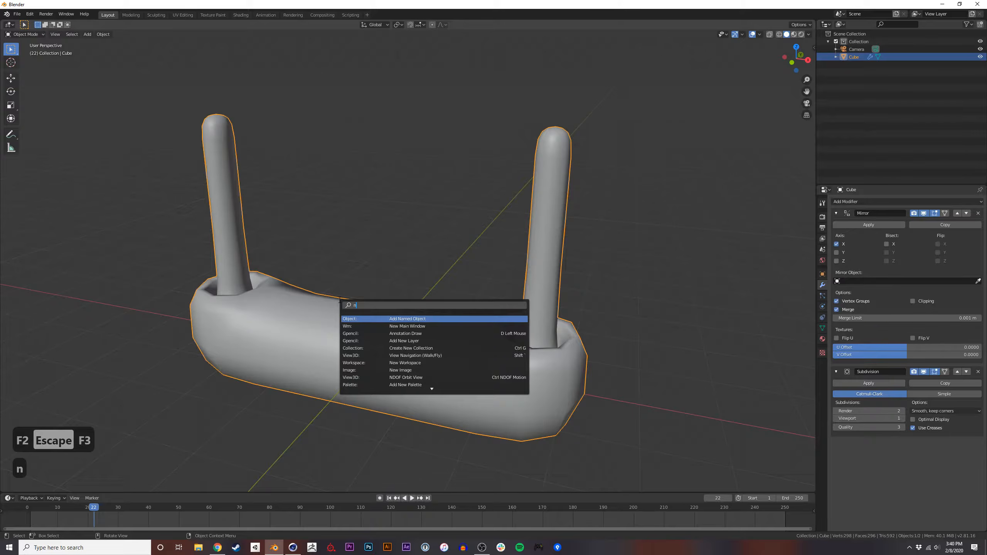
pyautogui.press('BackSpace')
pyautogui.press('BackSpace')
pyautogui.write('bev')
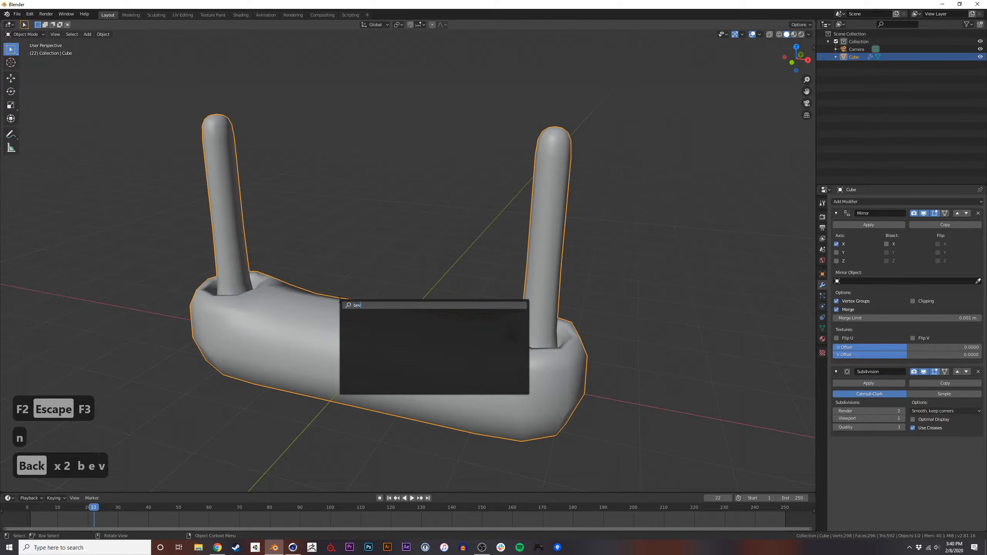
pyautogui.press('BackSpace')
pyautogui.press('BackSpace')
pyautogui.press('BackSpace')
pyautogui.press('BackSpace')
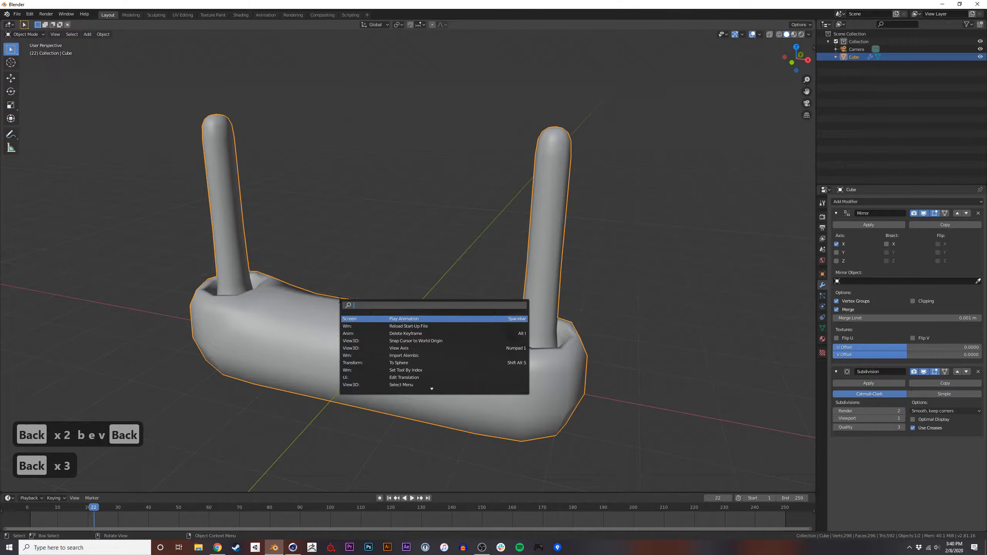
# Search the operators for "orig", open Set Origin and go through its options to Origin to Geometry.
pyautogui.write('orig')
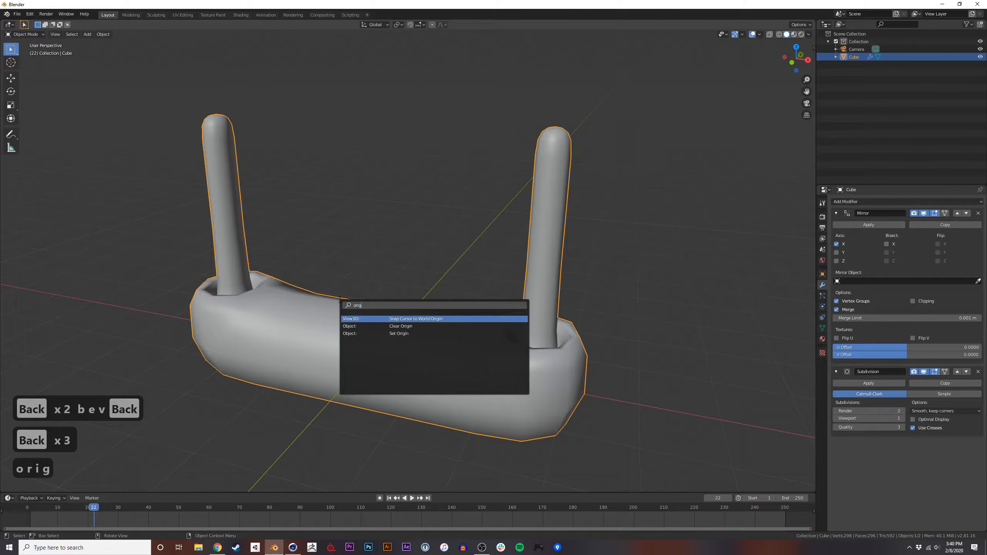
pyautogui.press('Down')
pyautogui.press('Down')
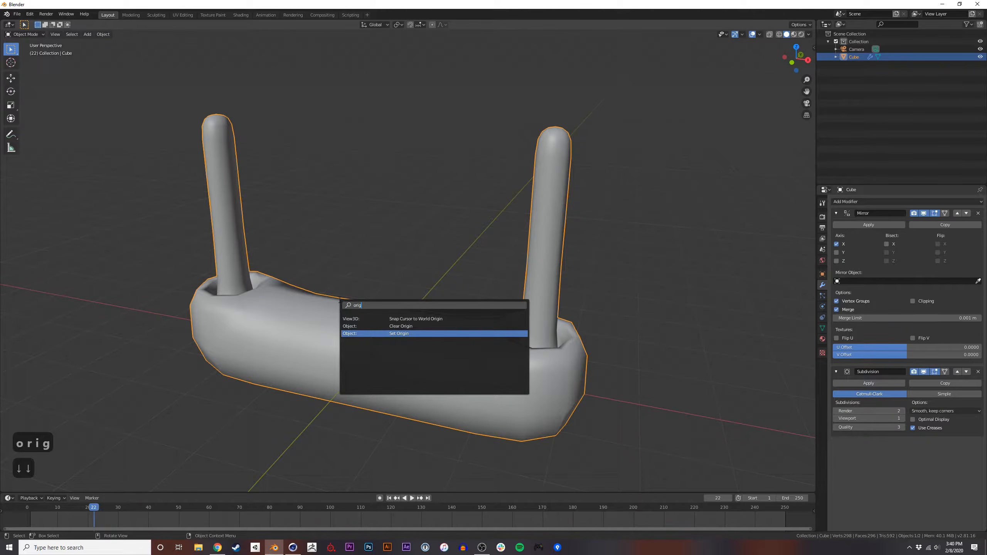
pyautogui.press('Return')
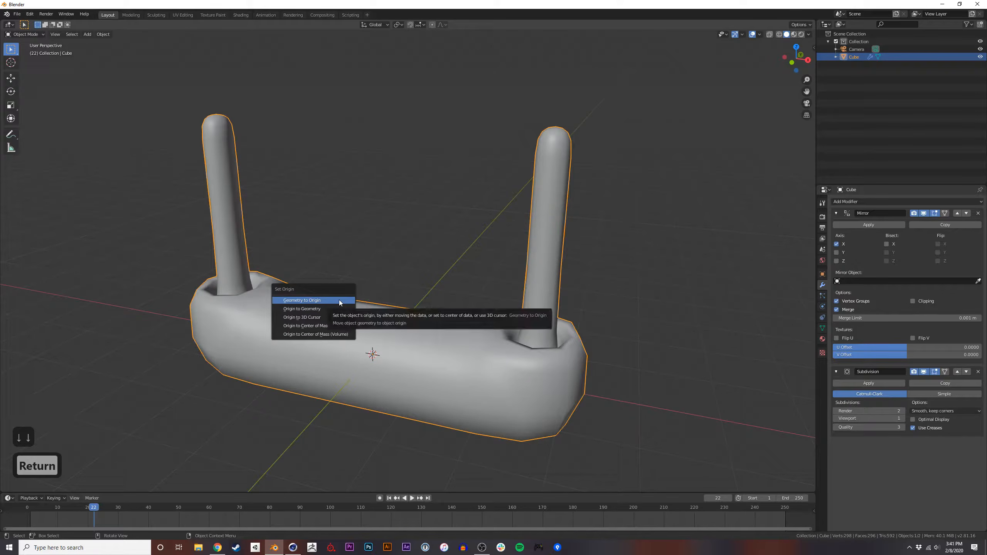
pyautogui.press('Down')
pyautogui.press('Down')
pyautogui.press('Down')
pyautogui.press('Down')
pyautogui.press('Up')
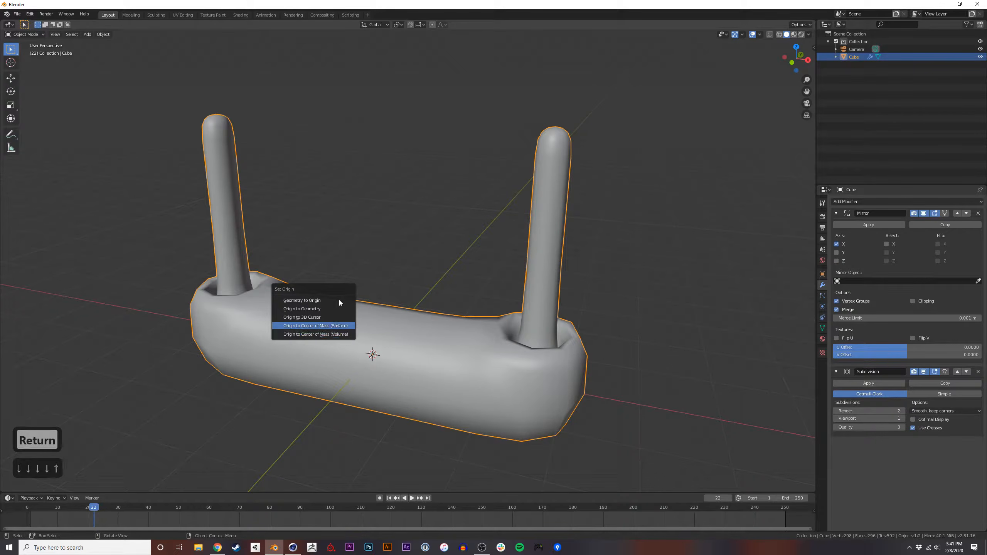
pyautogui.press('Up')
pyautogui.press('Up')
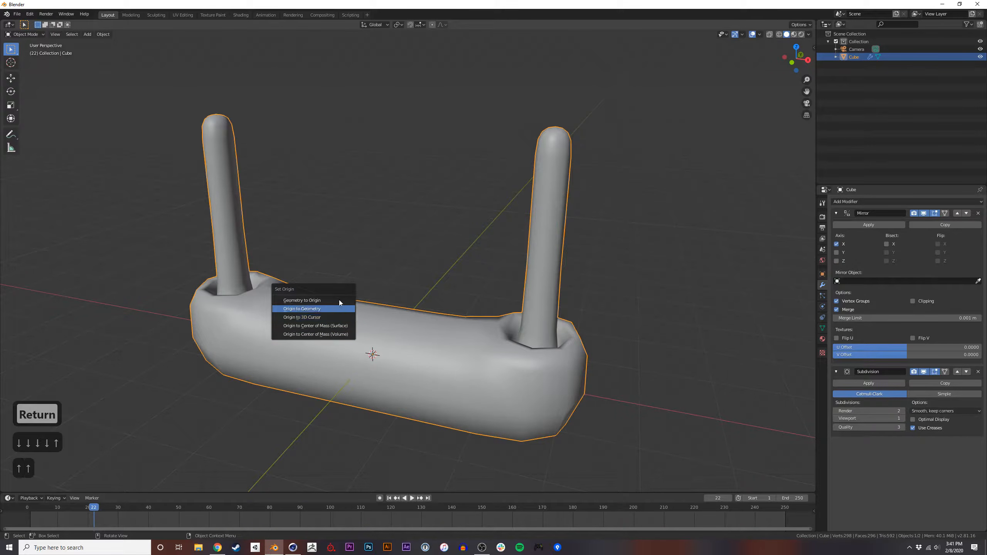
pyautogui.press('Return')
# Move the model along the Y axis away from the world origin and deselect it.
pyautogui.moveTo(408, 358); pyautogui.dragTo(364, 329, button='middle')
pyautogui.scroll(2, 397, 348)
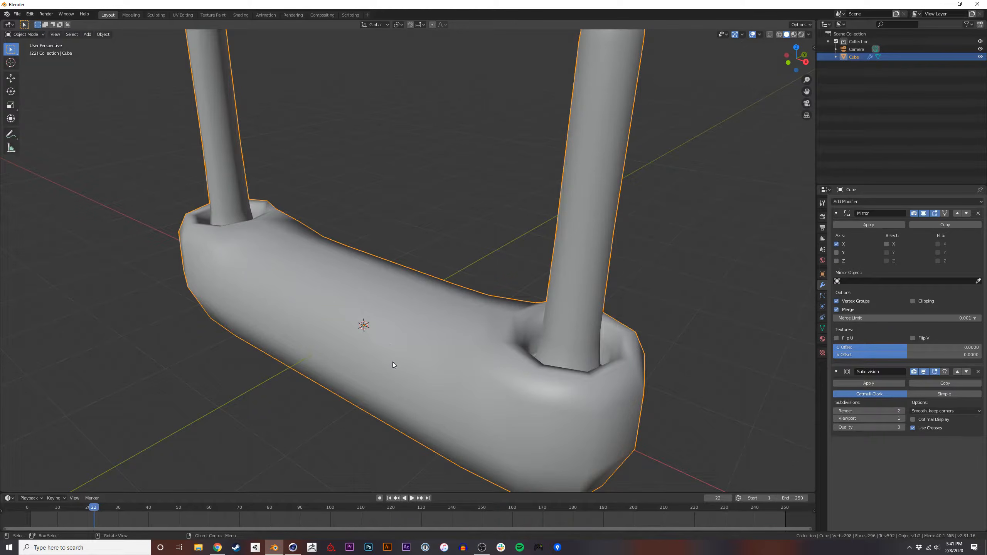
pyautogui.press('g')
pyautogui.middleClick(458, 311)
pyautogui.click(526, 270)
pyautogui.moveTo(357, 277); pyautogui.dragTo(412, 317)
pyautogui.moveTo(381, 332); pyautogui.dragTo(352, 344, button='middle')
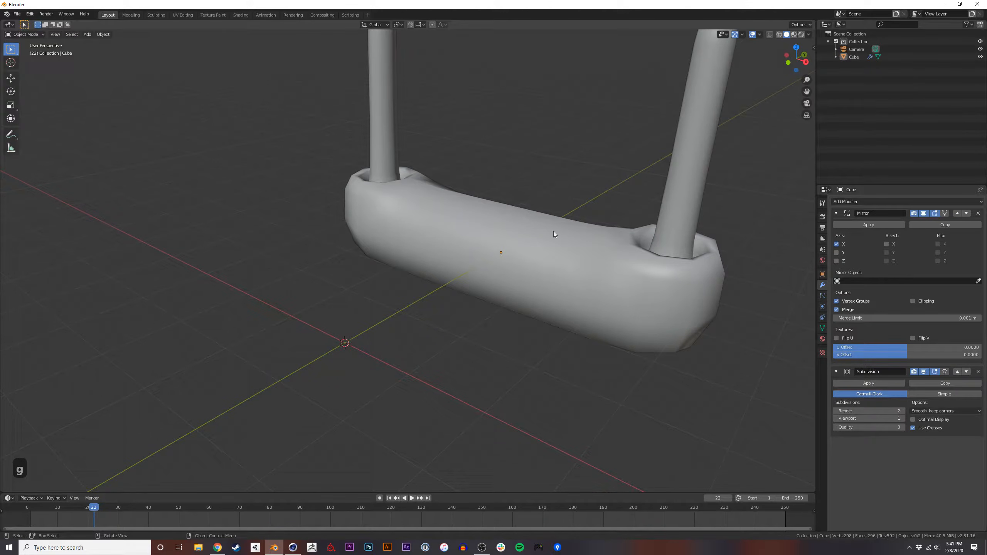
# Undo the model's move along the Y axis.
pyautogui.moveTo(404, 112); pyautogui.dragTo(386, 292, button='middle')
pyautogui.hotkey('ctrl', 'z')
pyautogui.hotkey('ctrl', 'z')
pyautogui.keyDown('shift'); pyautogui.moveTo(341, 334); pyautogui.dragTo(339, 314, button='middle'); pyautogui.keyUp('shift')
pyautogui.scroll(-2, 362, 280)
# Switch to Cinema 4D and look through its spline, generator and deformer object palettes.
pyautogui.hotkey('alt', 'Tab')
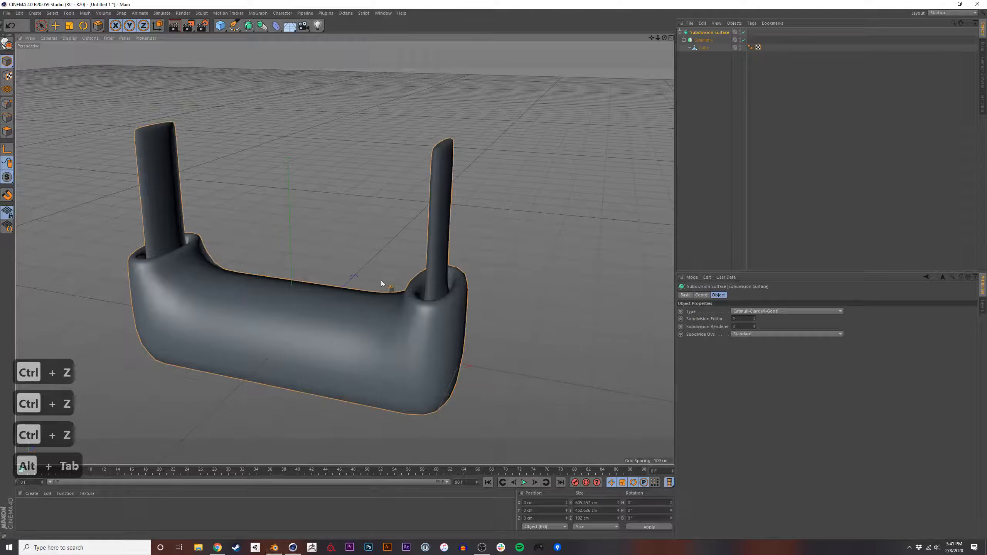
pyautogui.click(235, 25)
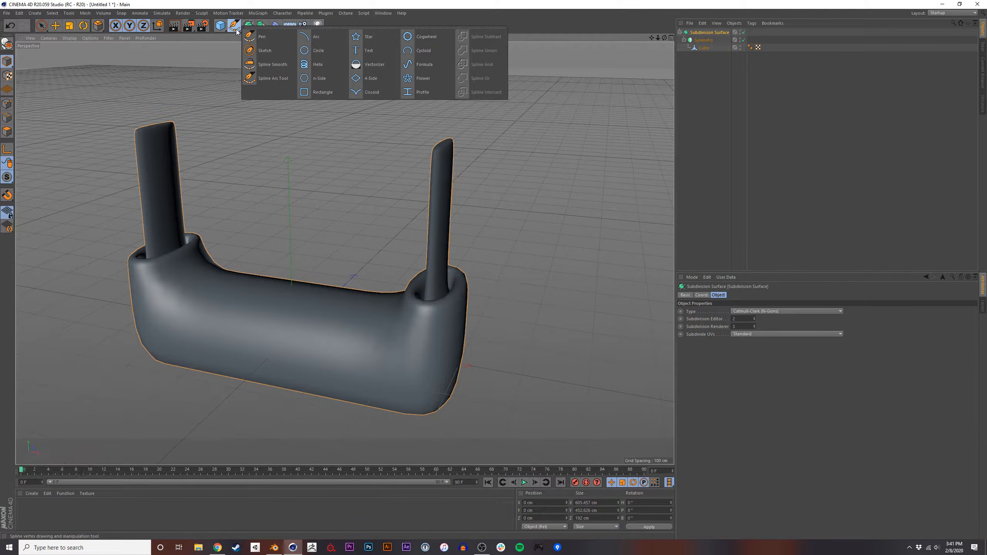
pyautogui.click(235, 24)
pyautogui.click(248, 27)
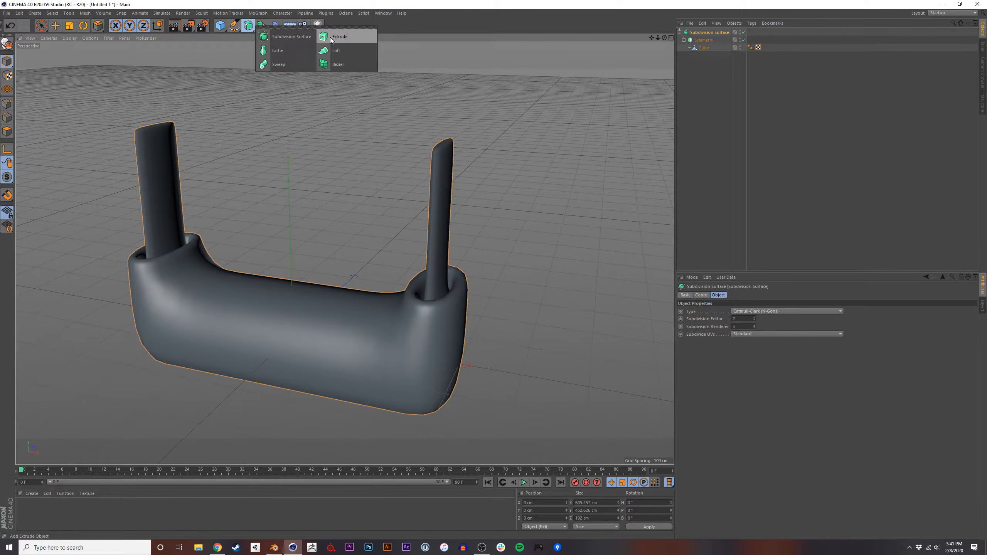
pyautogui.click(262, 27)
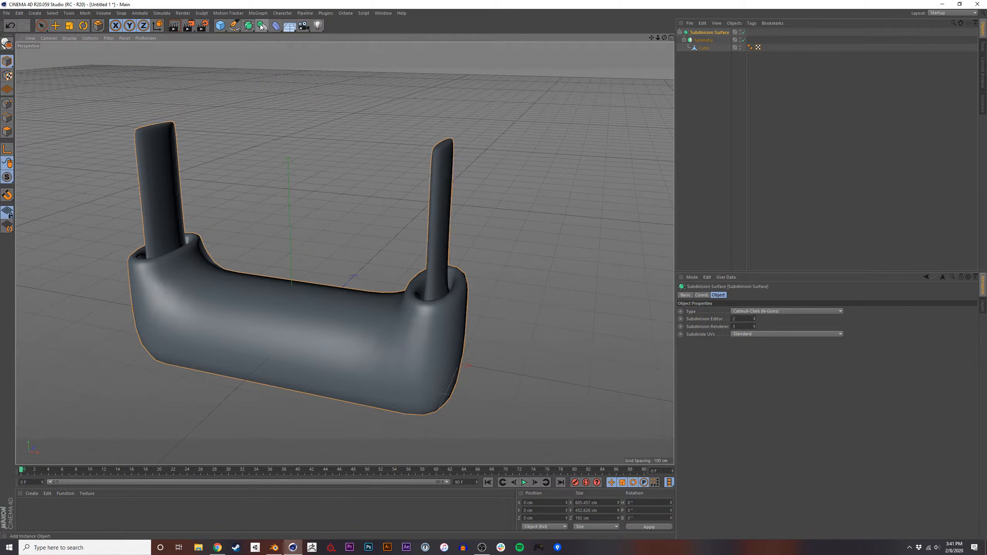
pyautogui.click(275, 26)
# Look through the available interface layouts and the simulation, motion tracking and MoGraph commands.
pyautogui.click(945, 15)
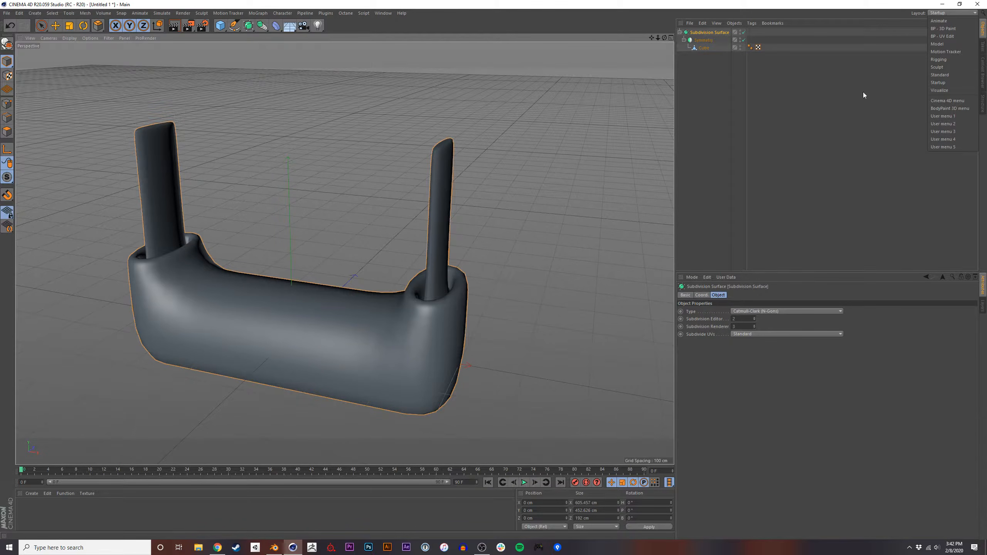
pyautogui.click(254, 17)
pyautogui.click(259, 14)
pyautogui.moveTo(230, 12)
pyautogui.moveTo(262, 15)
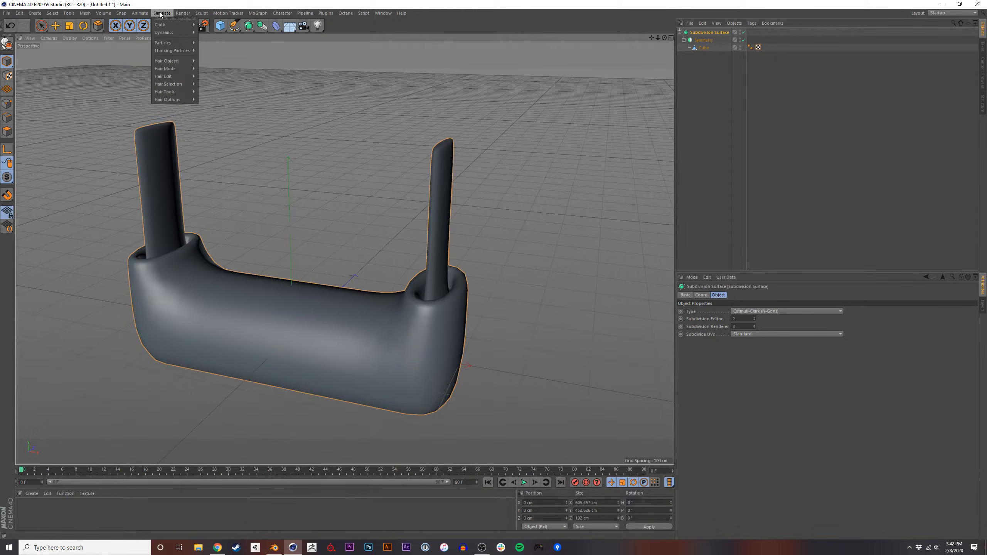
pyautogui.click(230, 15)
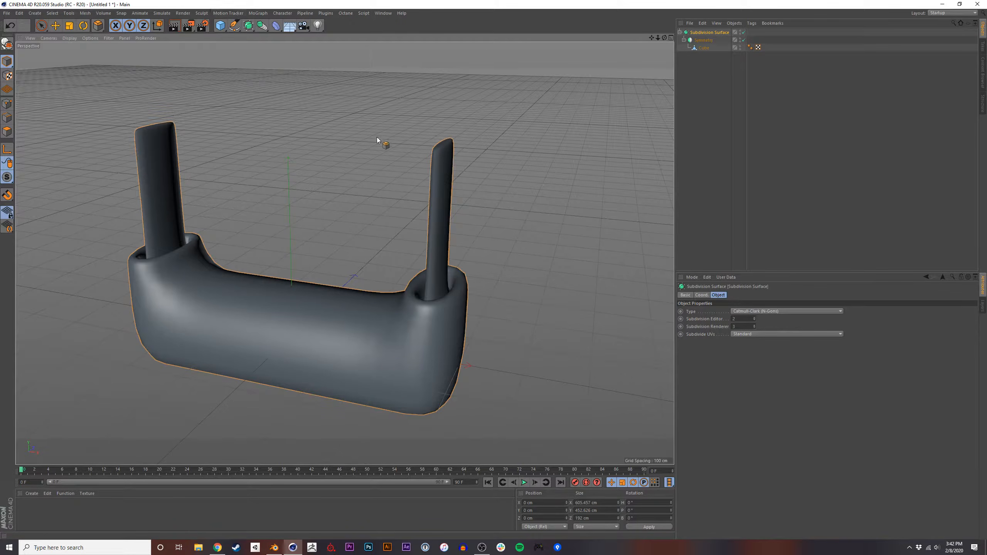
pyautogui.moveTo(361, 265)
pyautogui.keyDown('alt'); pyautogui.mouseDown()
pyautogui.moveTo(344, 253)
pyautogui.moveTo(363, 258)
pyautogui.mouseUp(); pyautogui.keyUp('alt')
pyautogui.hotkey('alt', 'Tab')
pyautogui.hotkey('alt', 'Tab')
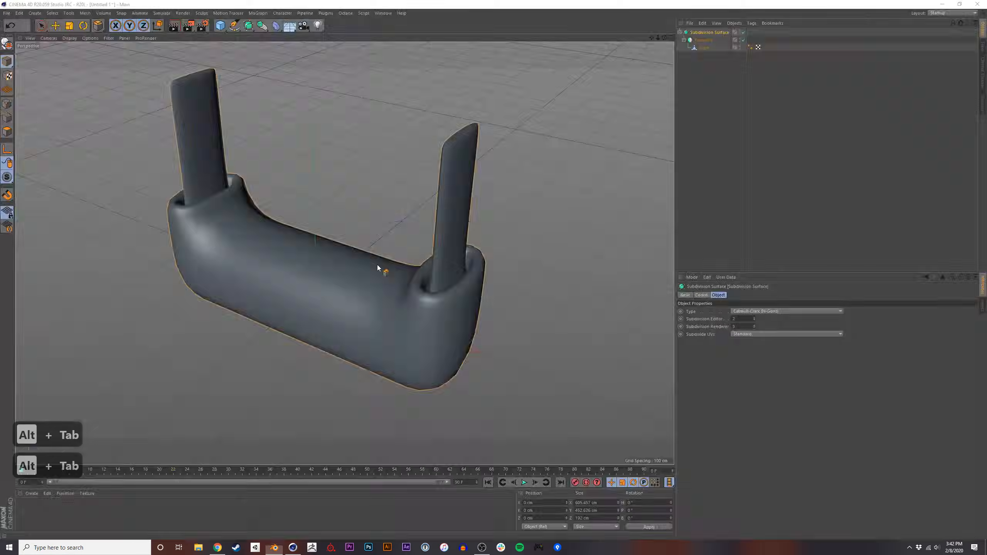
pyautogui.keyDown('alt'); pyautogui.moveTo(383, 235); pyautogui.dragTo(411, 254); pyautogui.keyUp('alt')
# Switch to Blender and delete the mirrored, subdivided model from the scene.
pyautogui.hotkey('alt', 'Tab')
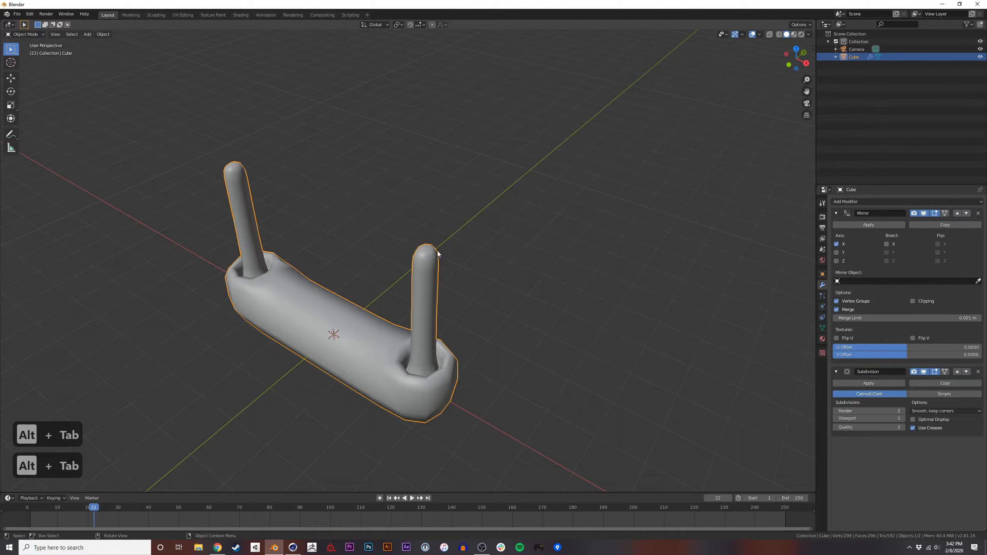
pyautogui.moveTo(375, 294); pyautogui.dragTo(352, 318, button='middle')
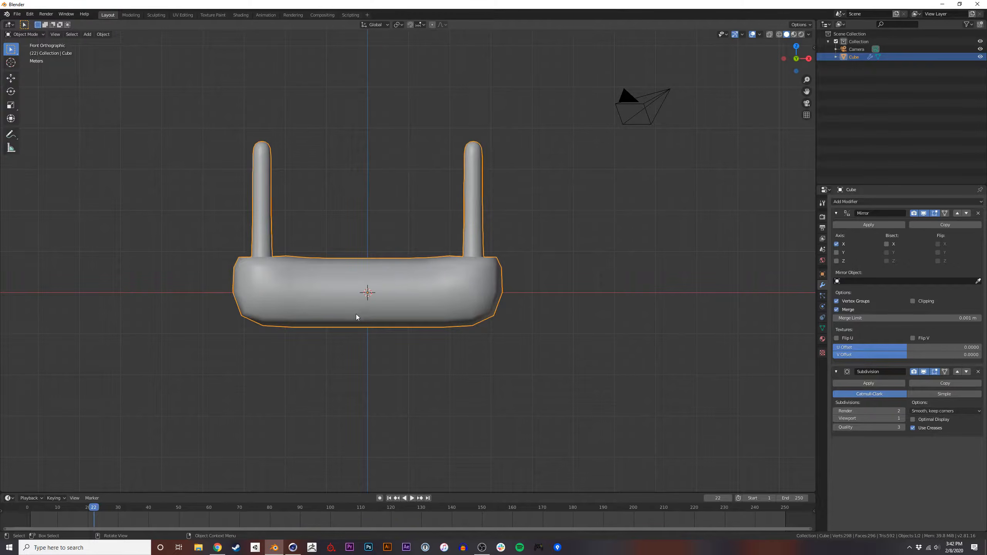
pyautogui.press('x')
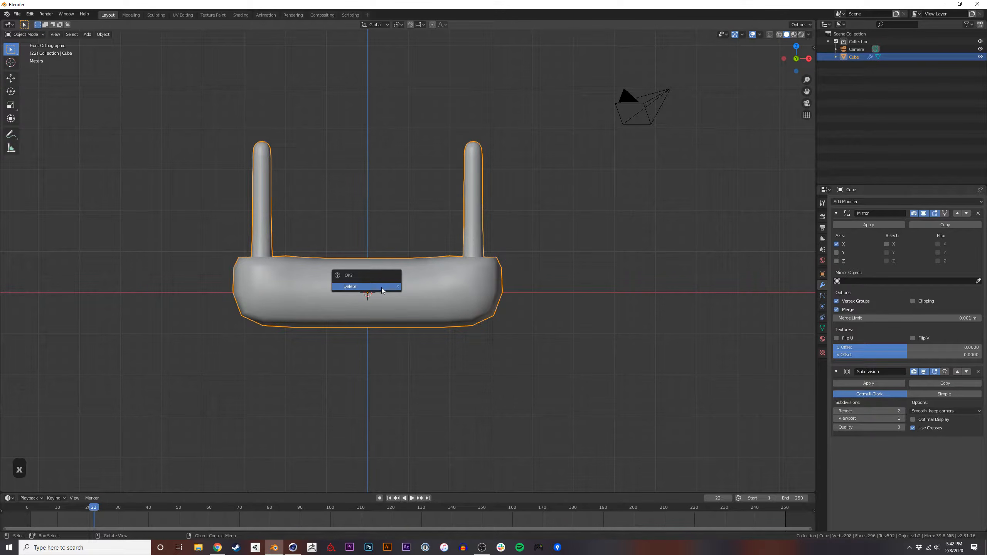
pyautogui.click(404, 343)
pyautogui.click(395, 299)
pyautogui.press('x')
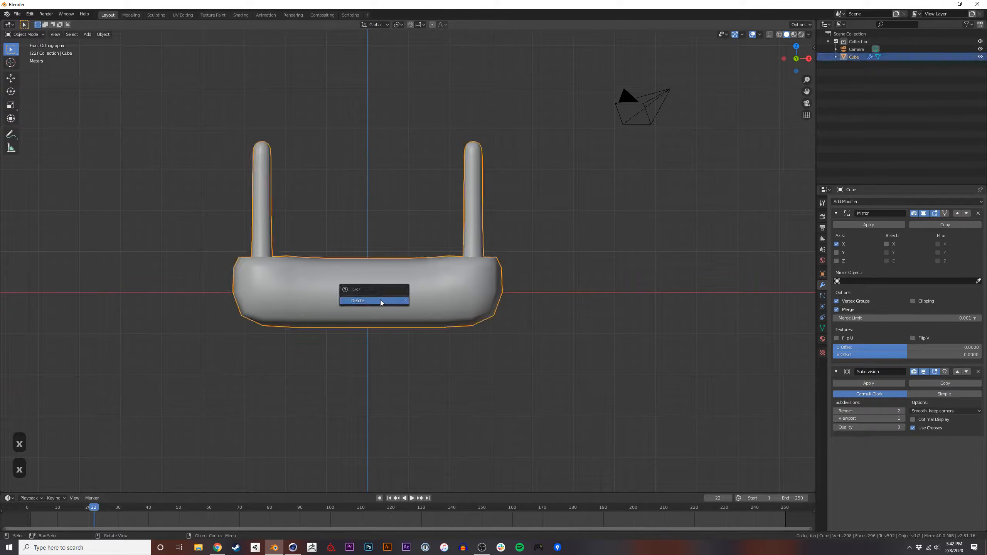
pyautogui.click(381, 300)
# Switch to Cinema 4D and delete the Subdivision Surface together with its Symmetry and Cube objects.
pyautogui.hotkey('alt', 'Tab')
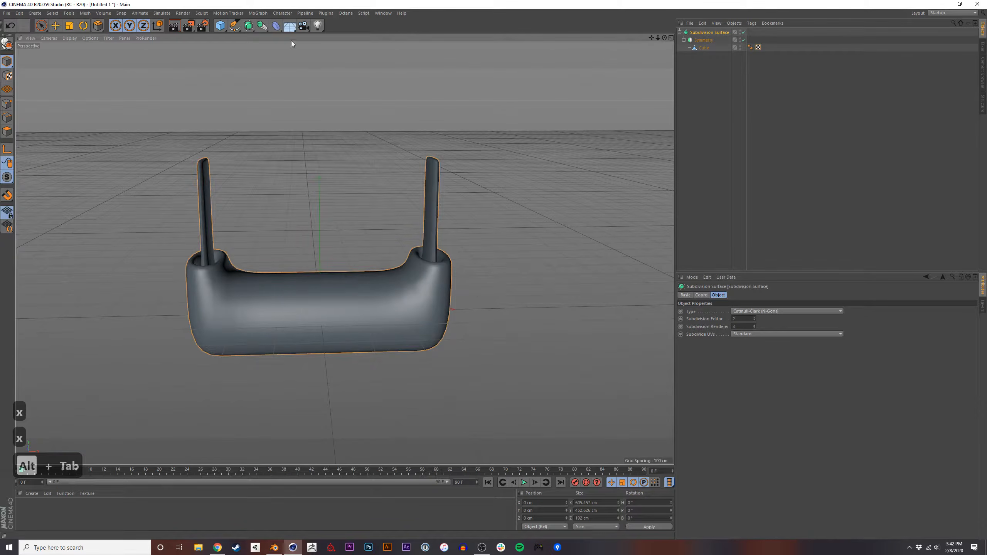
pyautogui.click(280, 26)
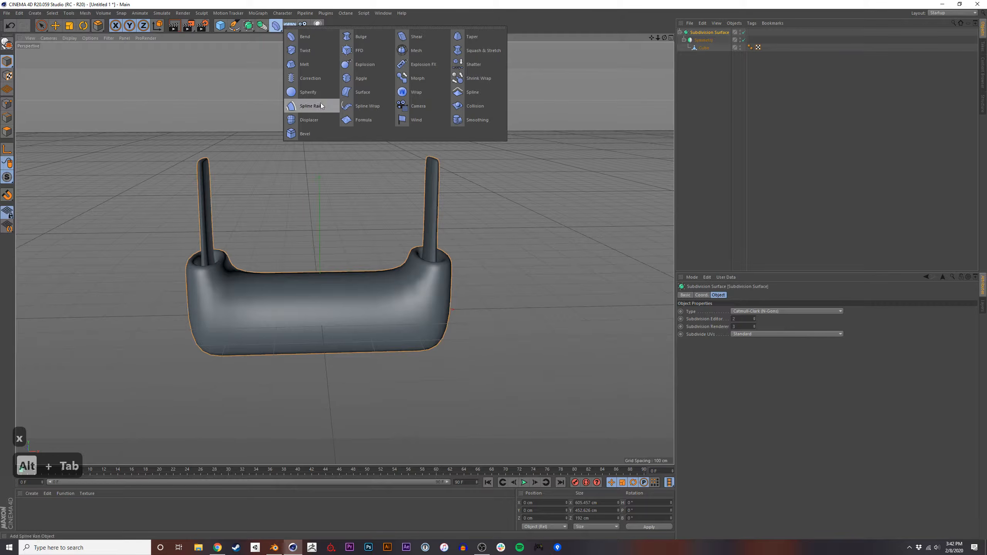
pyautogui.click(719, 69)
pyautogui.moveTo(717, 71); pyautogui.dragTo(693, 34)
pyautogui.press('x')
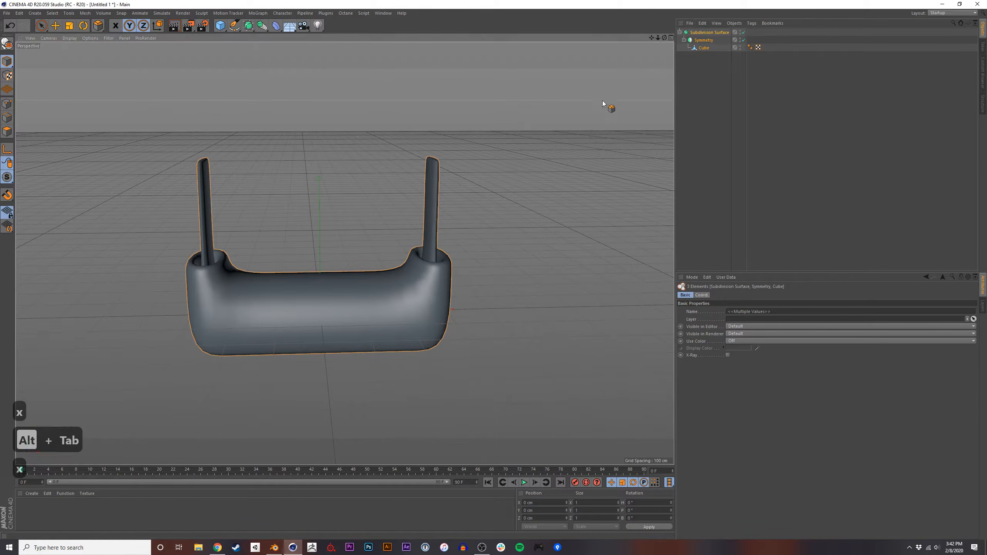
pyautogui.press('Delete')
# Add a cube with 22 segments along X and display it with Gouraud Shading (Lines).
pyautogui.moveTo(223, 27); pyautogui.dragTo(299, 37)
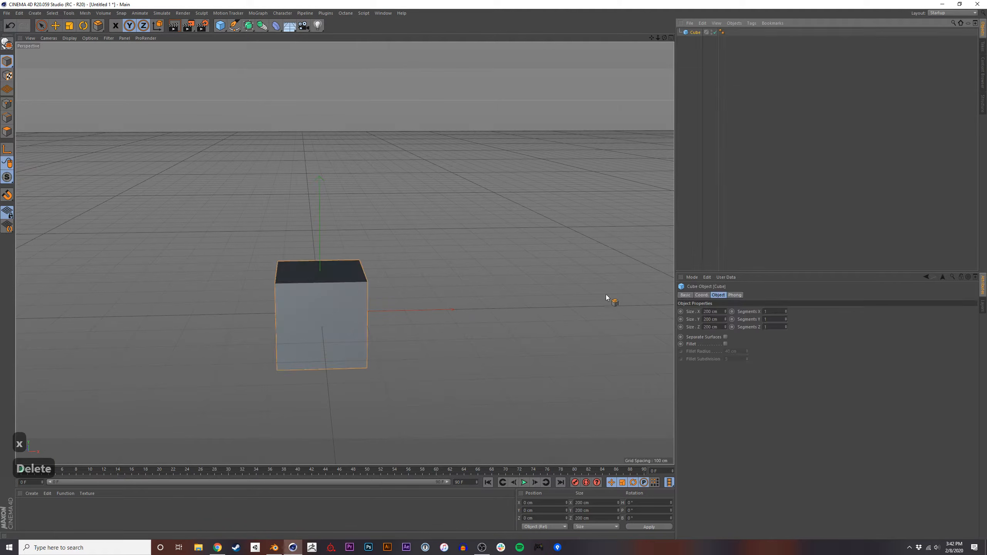
pyautogui.moveTo(788, 312); pyautogui.dragTo(787, 311)
pyautogui.click(70, 38)
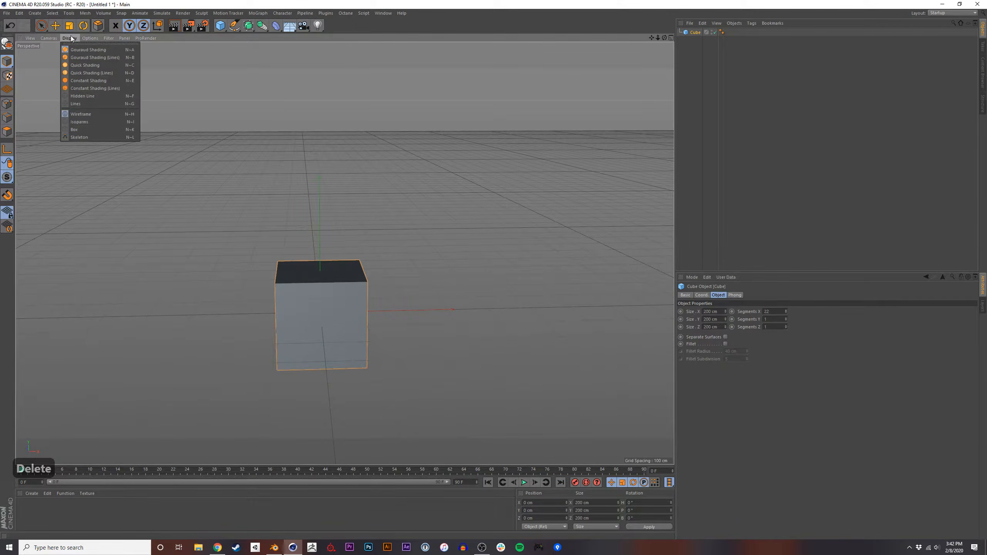
pyautogui.click(80, 57)
pyautogui.moveTo(786, 313)
pyautogui.mouseDown()
pyautogui.moveTo(787, 330)
pyautogui.moveTo(787, 317)
pyautogui.mouseUp()
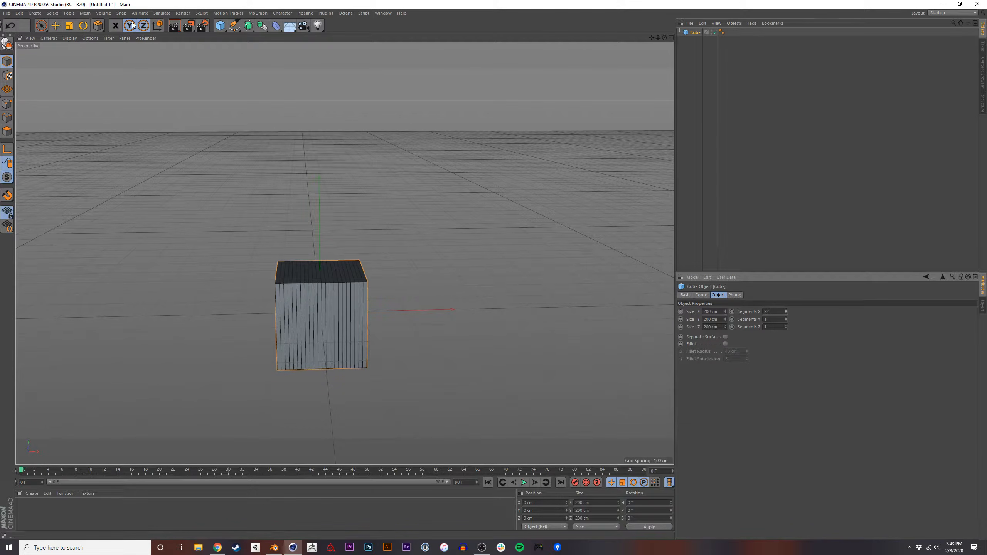
# Unlock the X axis, scale the cube along X to about 752 cm and make it editable.
pyautogui.click(115, 27)
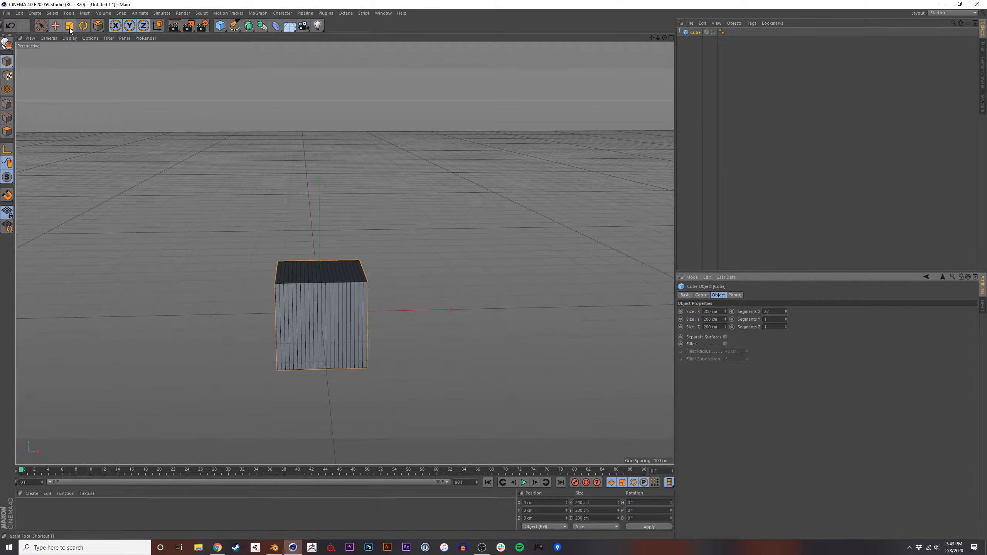
pyautogui.click(70, 28)
pyautogui.moveTo(418, 312); pyautogui.dragTo(486, 324)
pyautogui.hotkey('ctrl', 'z')
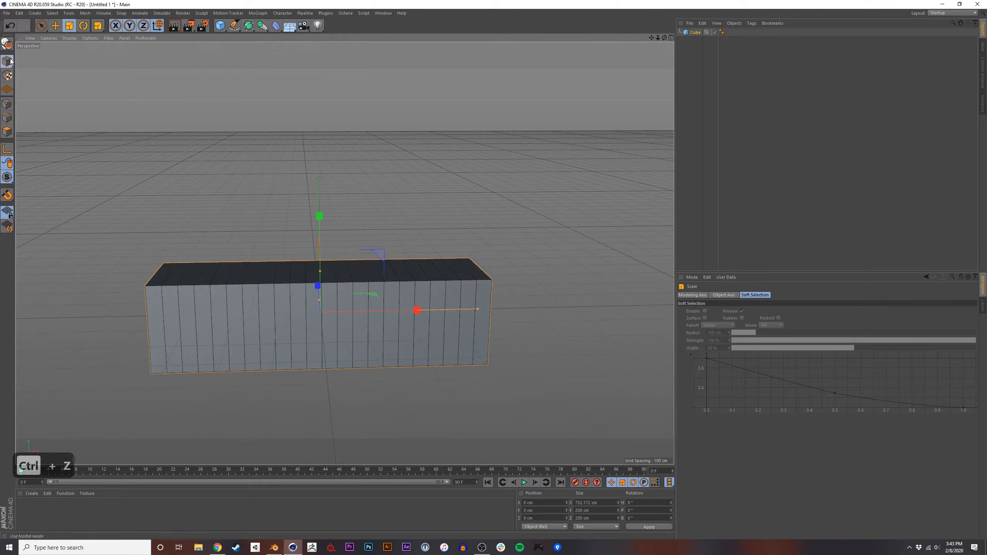
pyautogui.click(7, 44)
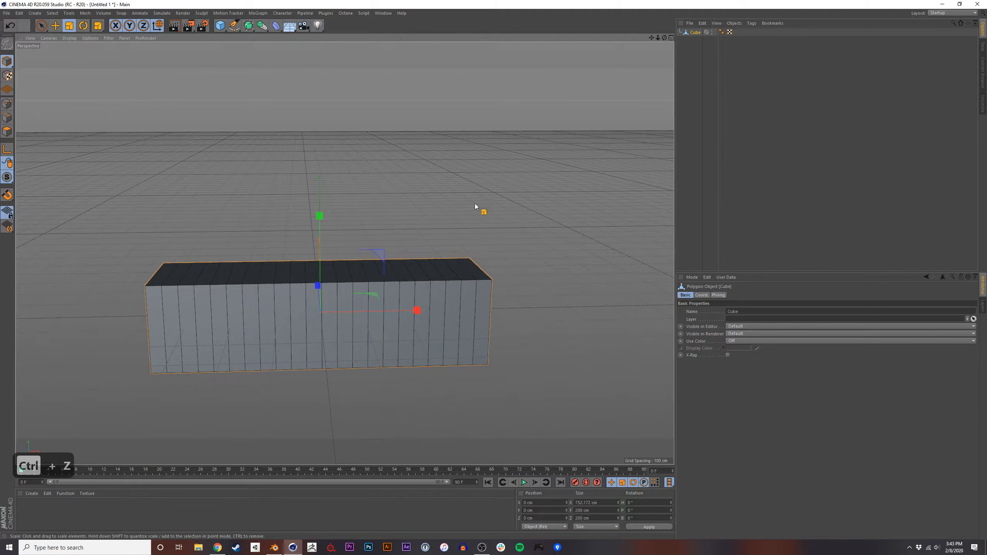
# Add a Bend deformer as a child of the cube and give it some bend strength.
pyautogui.click(276, 27)
pyautogui.click(276, 27)
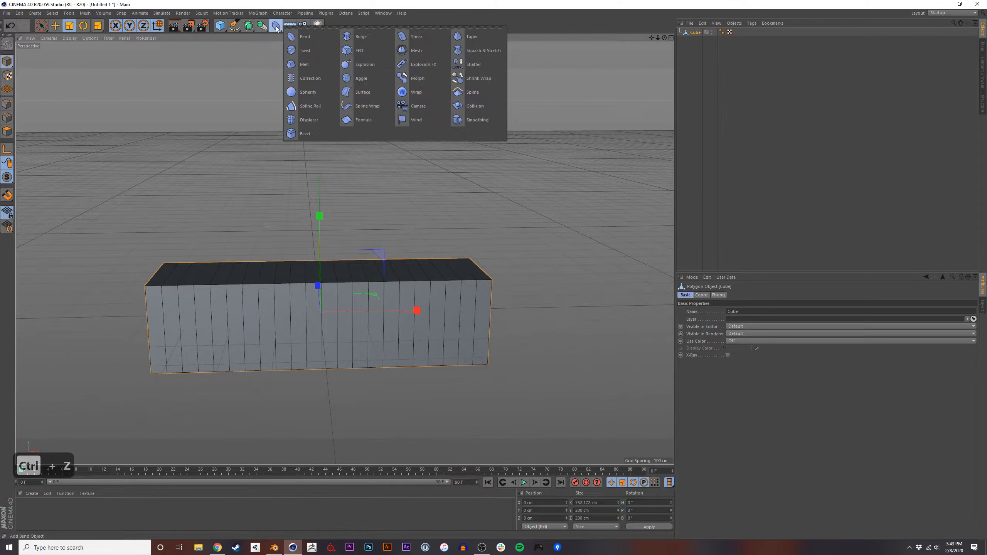
pyautogui.click(276, 27)
pyautogui.keyDown('shift'); pyautogui.click(275, 27); pyautogui.keyUp('shift')
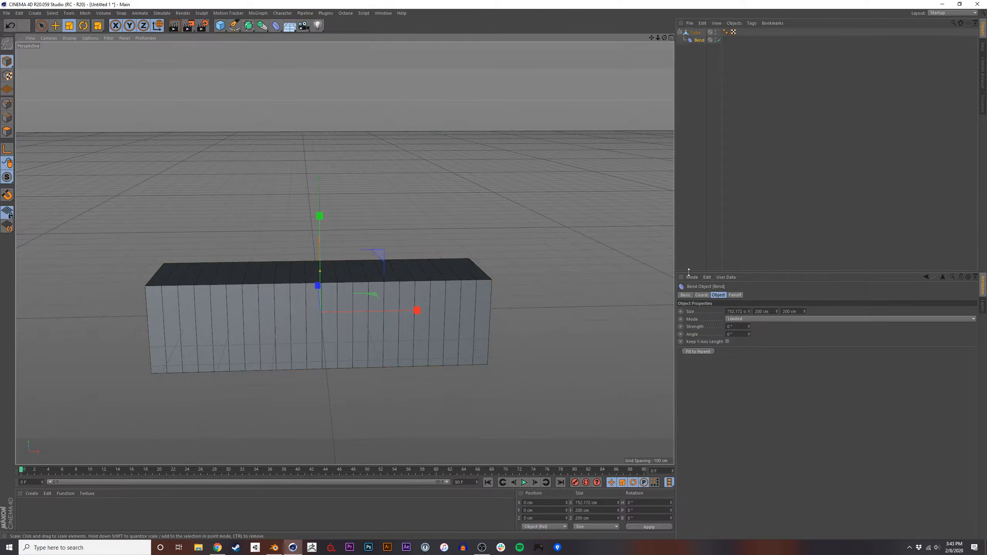
pyautogui.moveTo(749, 327); pyautogui.dragTo(750, 313)
# Rotate the Bend deformer to a 90° bank so the cube bends along its length.
pyautogui.press('r')
pyautogui.moveTo(372, 280); pyautogui.dragTo(357, 363)
pyautogui.moveTo(329, 313)
pyautogui.mouseDown()
pyautogui.moveTo(325, 229)
pyautogui.moveTo(329, 311)
pyautogui.mouseUp()
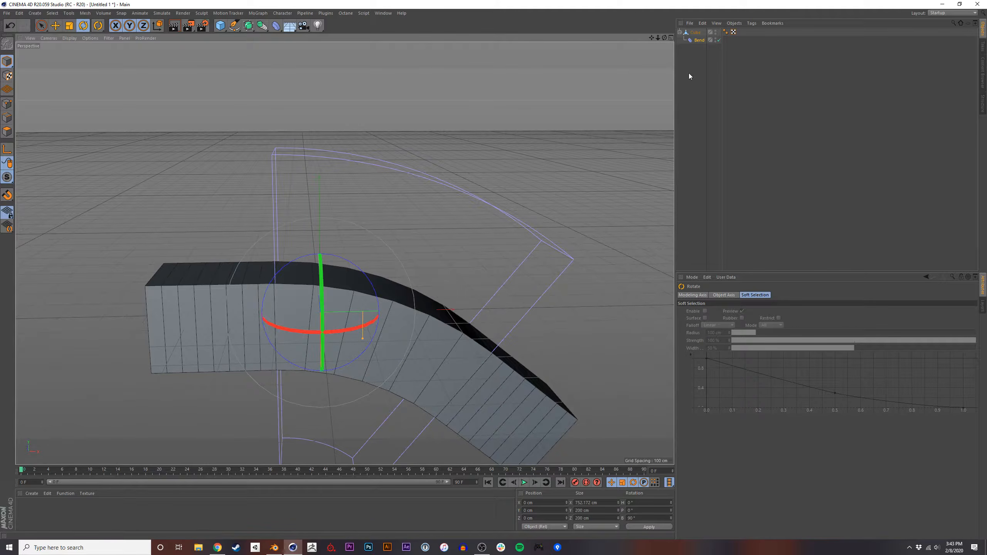
# Fit the Bend deformer to its parent, set its strength to about -196° and enable Keep Y-Axis Length.
pyautogui.click(700, 40)
pyautogui.click(699, 351)
pyautogui.moveTo(749, 327); pyautogui.dragTo(748, 402)
pyautogui.click(728, 342)
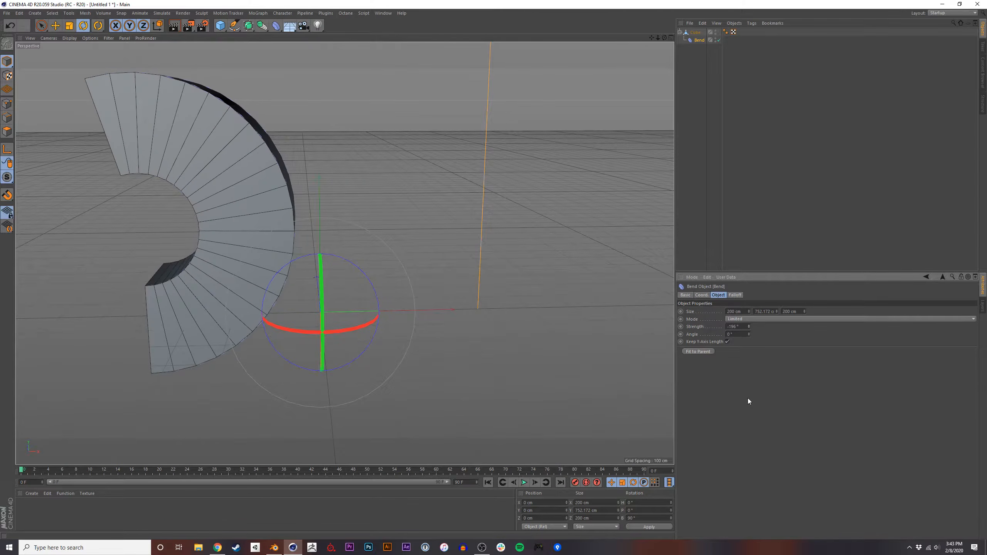
# Switch to Blender, add a cube and scale it along X by about 4.727.
pyautogui.hotkey('alt', 'Tab')
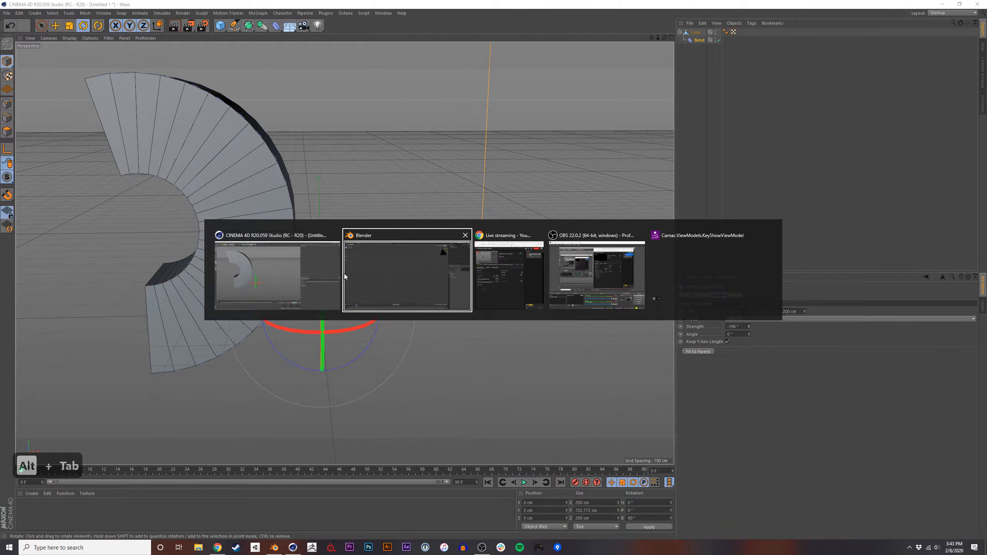
pyautogui.click(356, 292)
pyautogui.moveTo(343, 300); pyautogui.dragTo(365, 303, button='middle')
pyautogui.hotkey('shift', 'a')
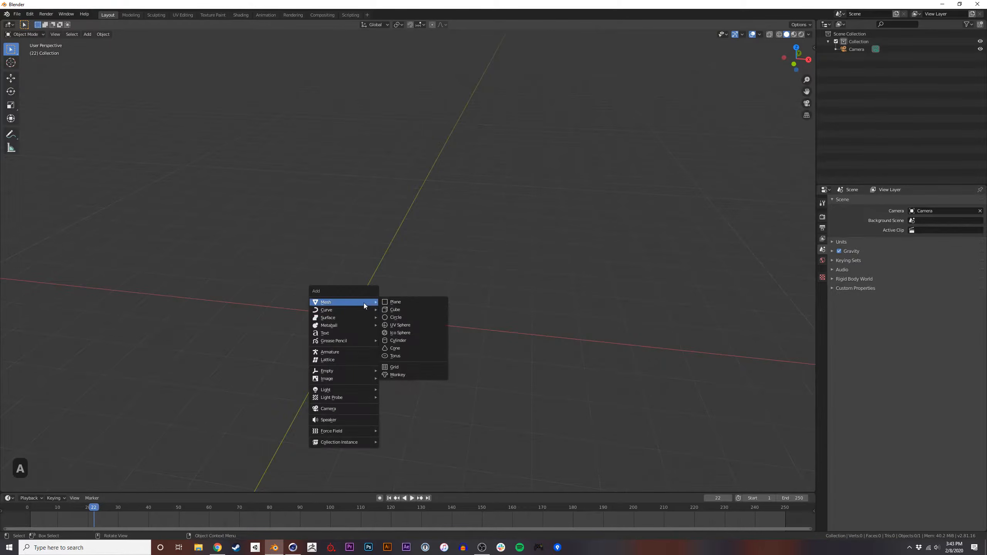
pyautogui.click(386, 303)
pyautogui.press('s')
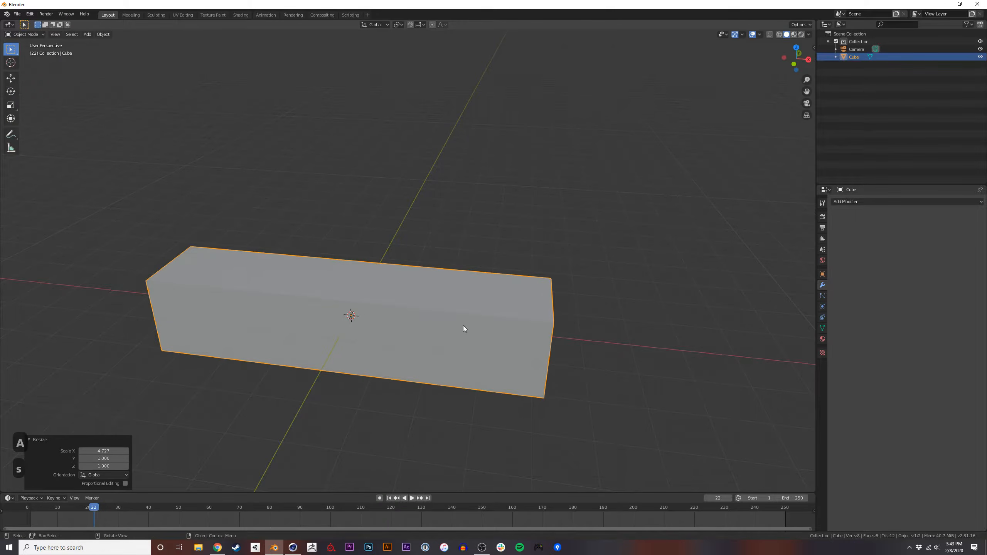
pyautogui.click(463, 327)
# Enter Edit Mode and add 15 evenly spaced loop cuts across the stretched cube's length without sliding them.
pyautogui.press('Tab')
pyautogui.hotkey('ctrl', 'r')
pyautogui.scroll(14, 350, 296)
pyautogui.click(347, 299)
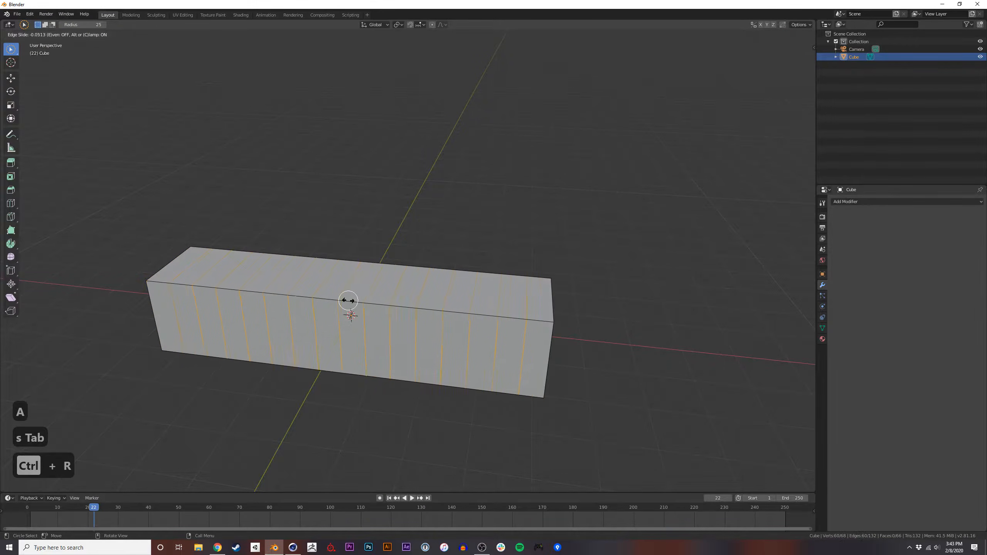
pyautogui.rightClick(399, 288)
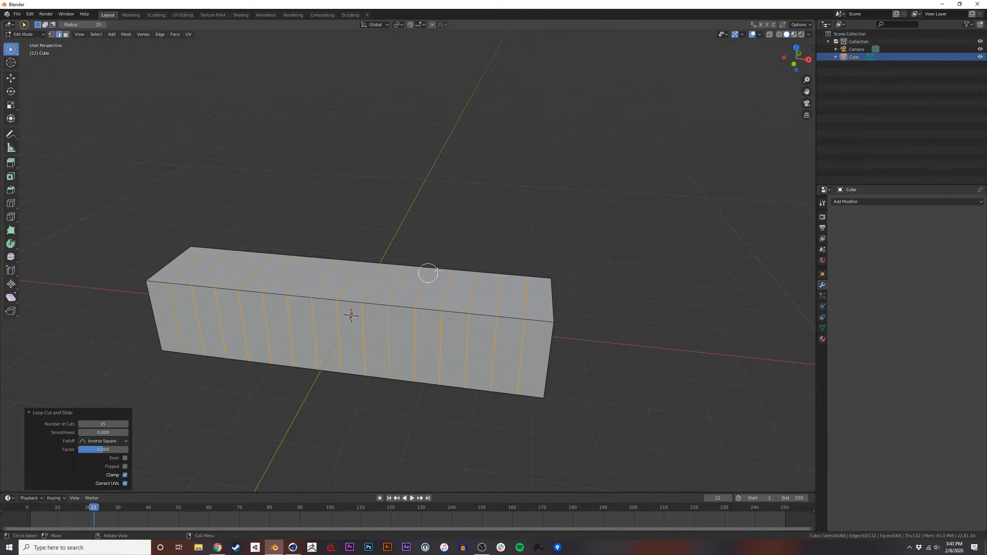
# Add a Simple Deform modifier to the segmented box.
pyautogui.press('Tab')
pyautogui.press('Tab')
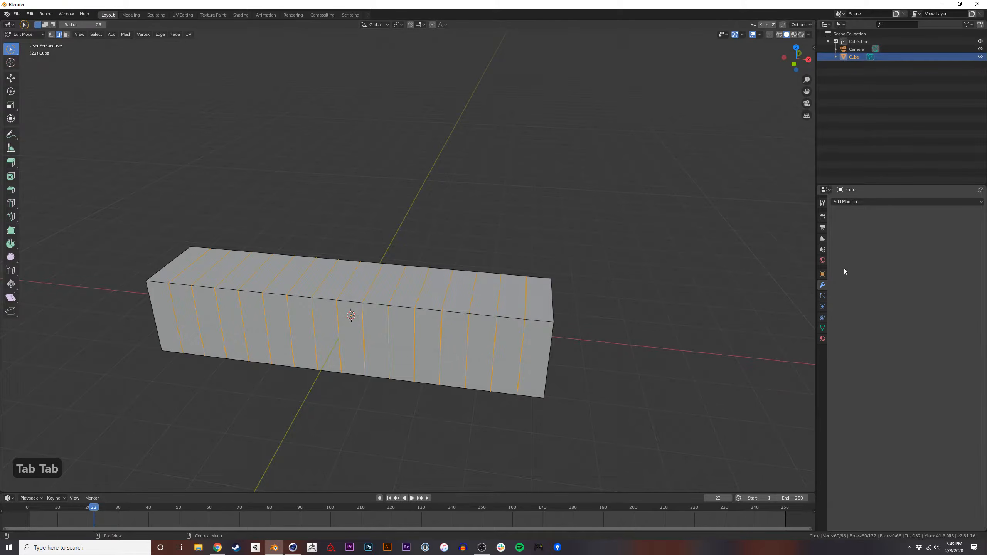
pyautogui.click(861, 202)
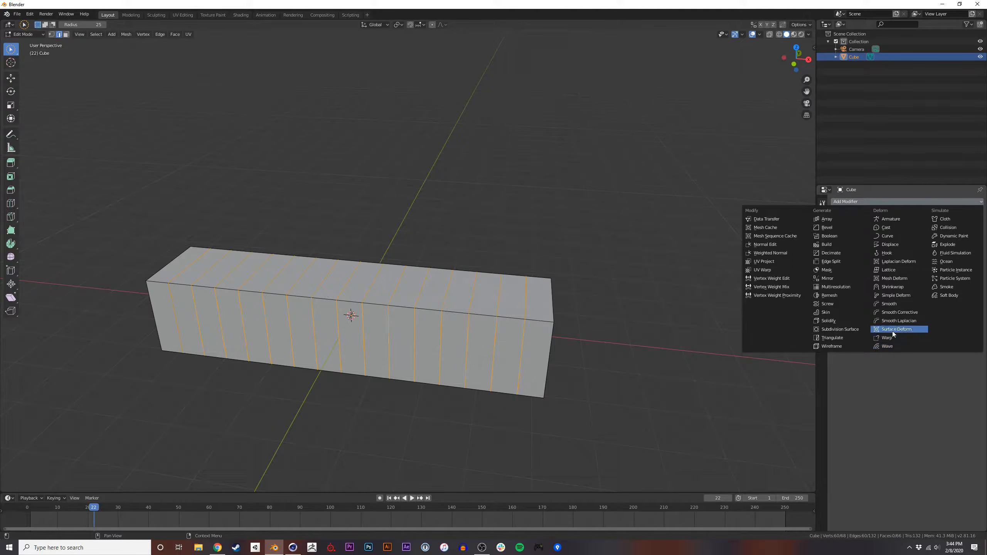
pyautogui.click(896, 296)
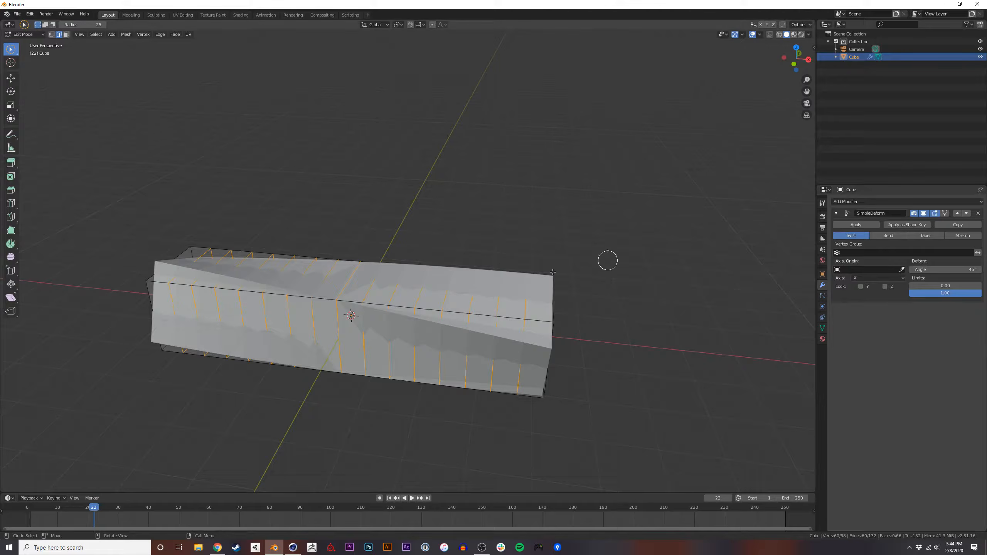
# Compare the twisted box in Object Mode with its original mesh in Edit Mode, using vertex selection.
pyautogui.press('Tab')
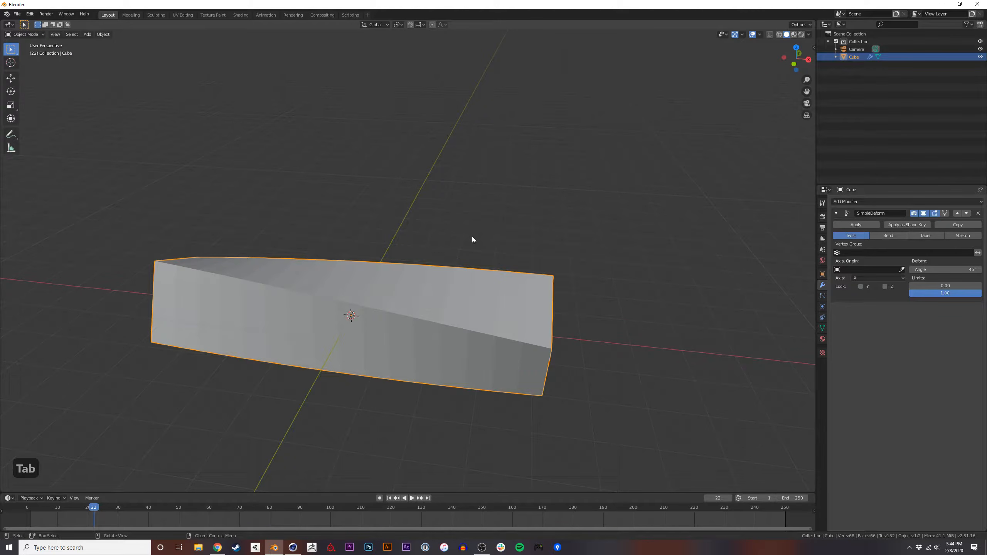
pyautogui.press('Tab')
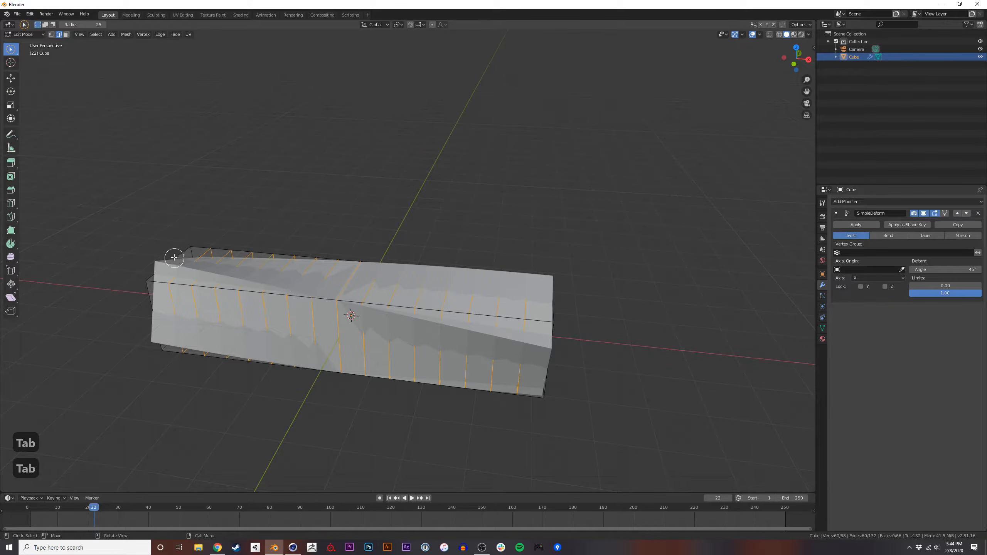
pyautogui.press('1')
pyautogui.moveTo(179, 236)
pyautogui.mouseDown()
pyautogui.moveTo(588, 274)
pyautogui.moveTo(195, 239)
pyautogui.mouseUp()
pyautogui.moveTo(184, 287); pyautogui.dragTo(506, 322)
pyautogui.press('Tab')
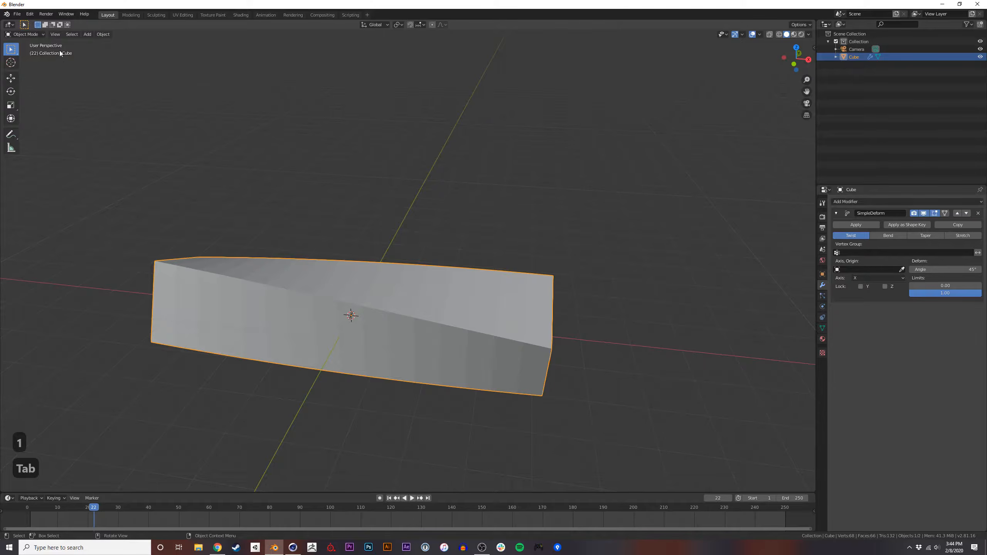
# Adjust the Simple Deform twist angle, change the deformation to Bend and set its angle to 43.1°.
pyautogui.moveTo(450, 250); pyautogui.dragTo(504, 242, button='middle')
pyautogui.moveTo(918, 270); pyautogui.dragTo(909, 268)
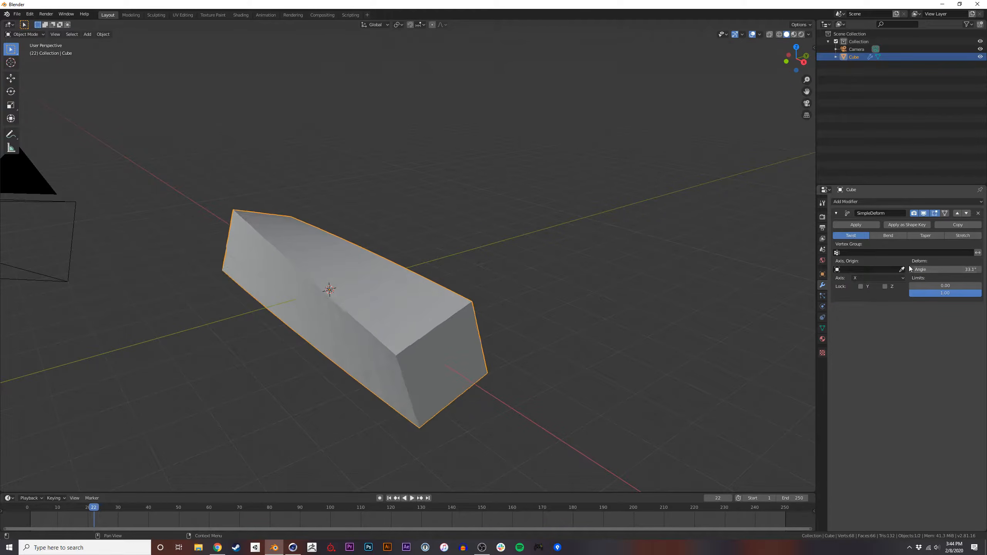
pyautogui.click(888, 235)
pyautogui.moveTo(971, 269); pyautogui.dragTo(951, 273)
pyautogui.click(946, 270)
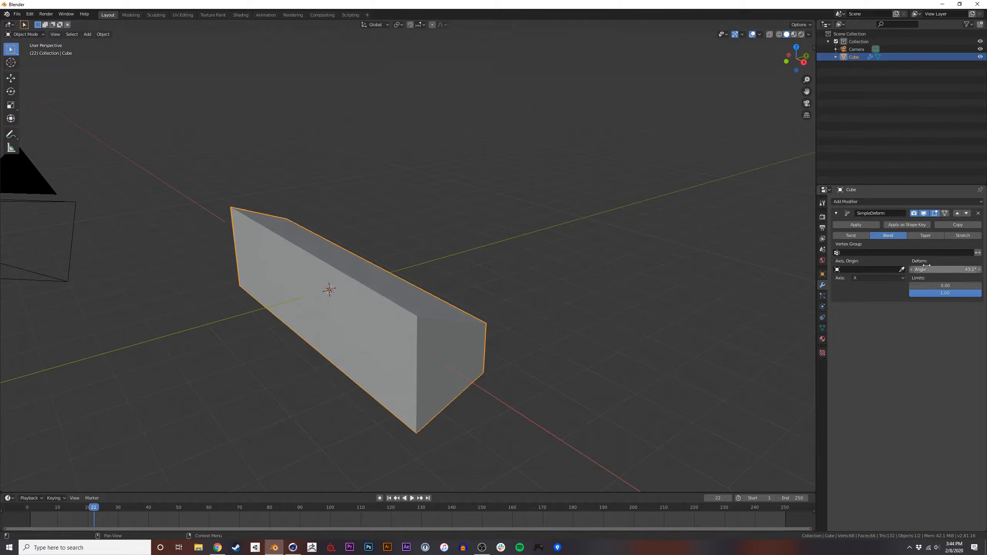
pyautogui.moveTo(509, 271); pyautogui.dragTo(685, 250, button='middle')
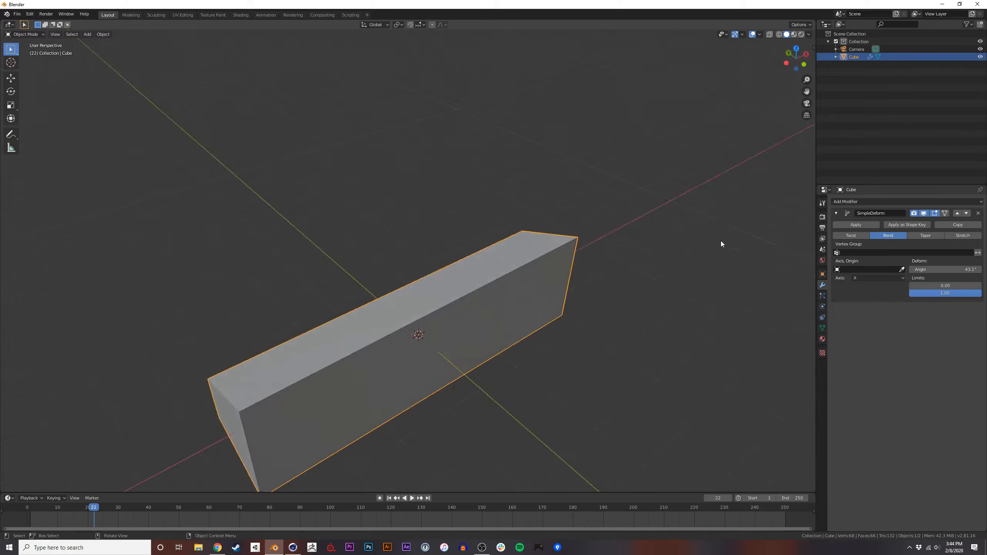
# Select the box's entire mesh in Edit Mode, rotate it 90° about the global Y axis and return to Object Mode.
pyautogui.hotkey('alt', 'Tab')
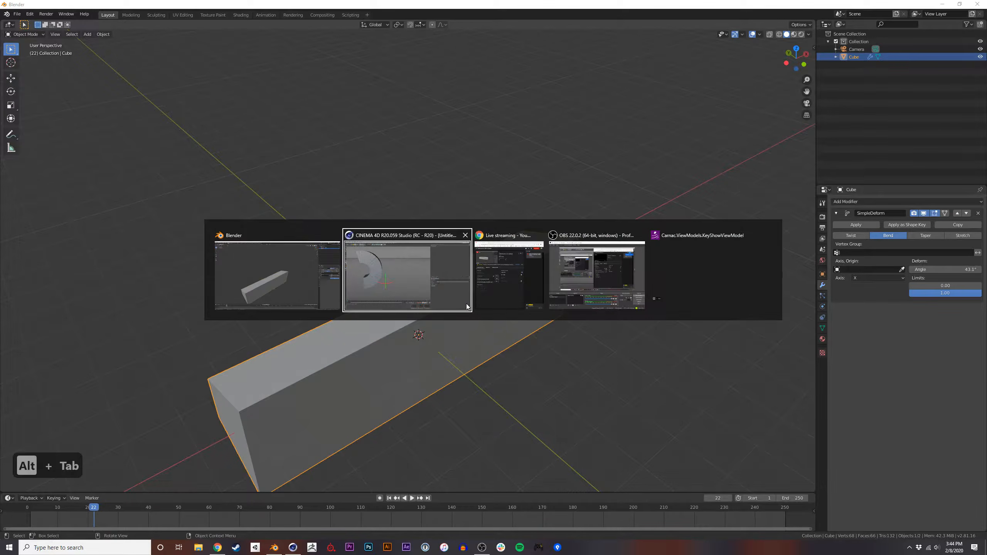
pyautogui.moveTo(468, 375); pyautogui.dragTo(397, 319, button='middle')
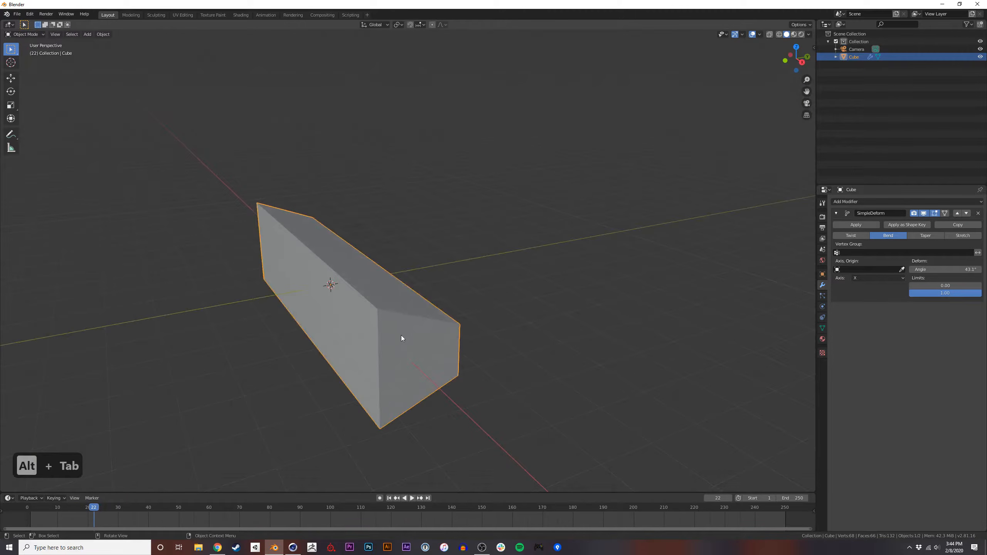
pyautogui.press('Tab')
pyautogui.press('a')
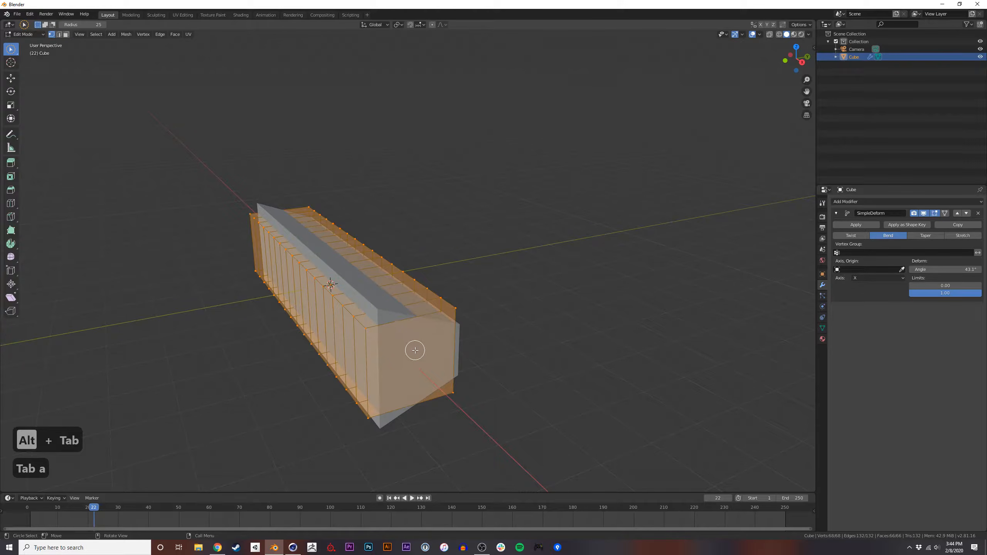
pyautogui.press('r')
pyautogui.press('9')
pyautogui.press('0')
pyautogui.press('x')
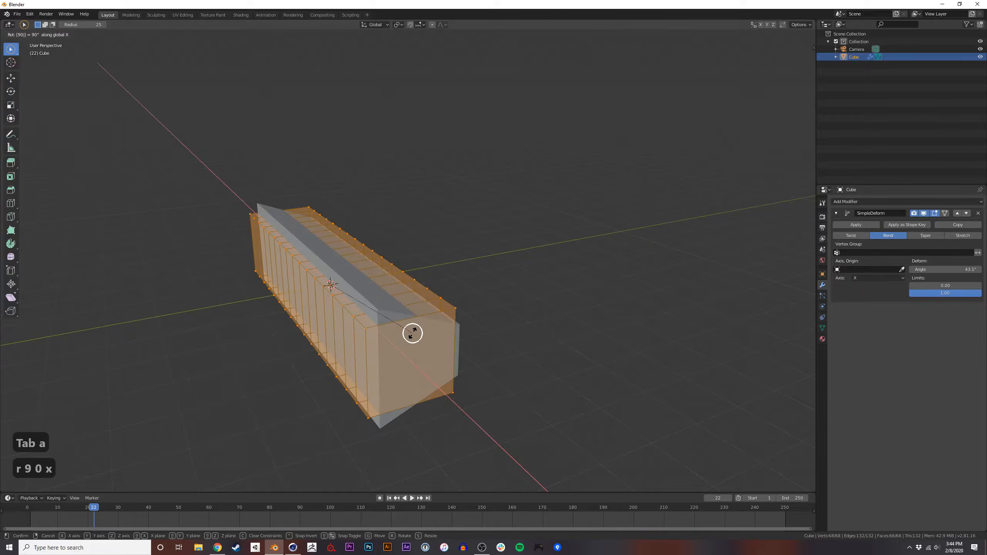
pyautogui.press('z')
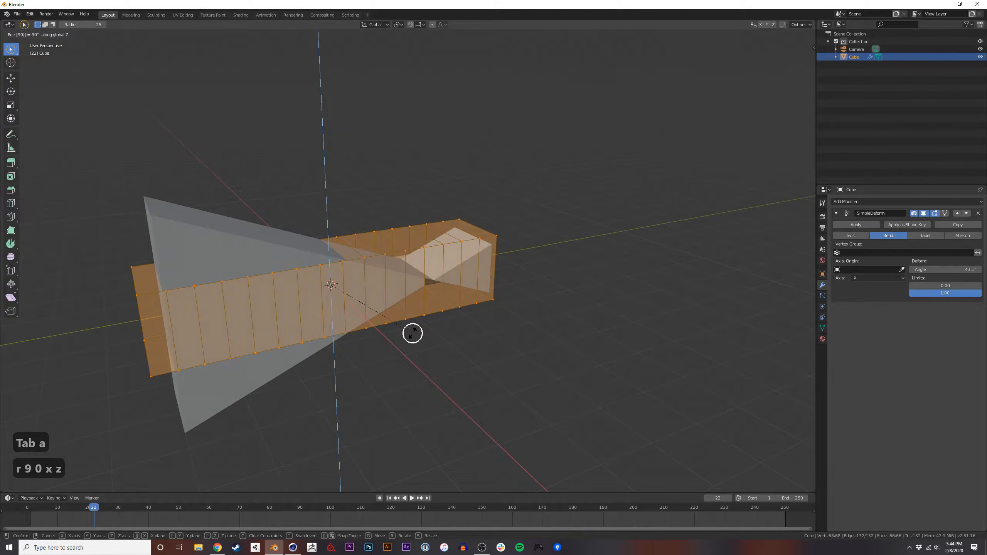
pyautogui.press('y')
pyautogui.press('Return')
pyautogui.press('Tab')
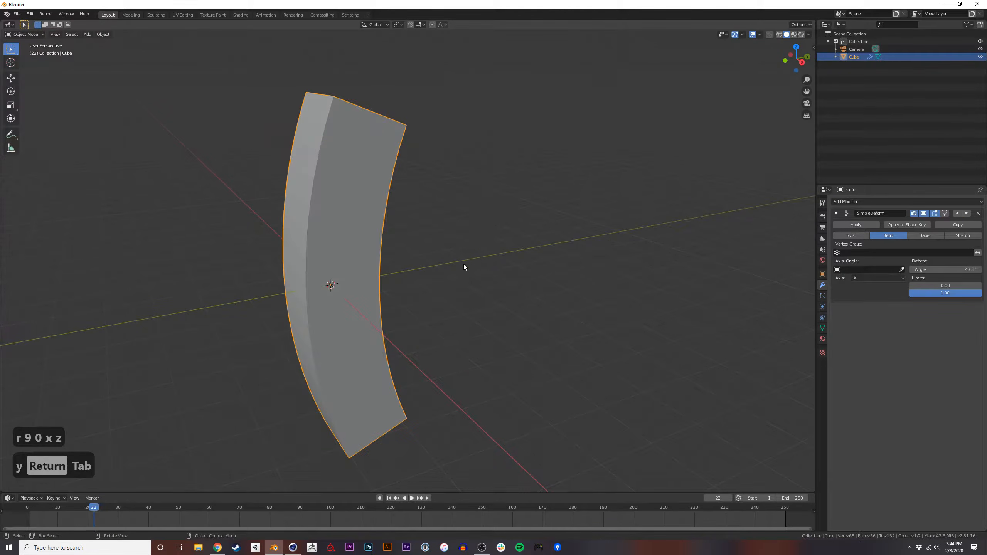
# Switch to Cinema 4D and move the Bend deformer along the cube's length, leaving it at about X 165 cm.
pyautogui.hotkey('alt', 'Tab')
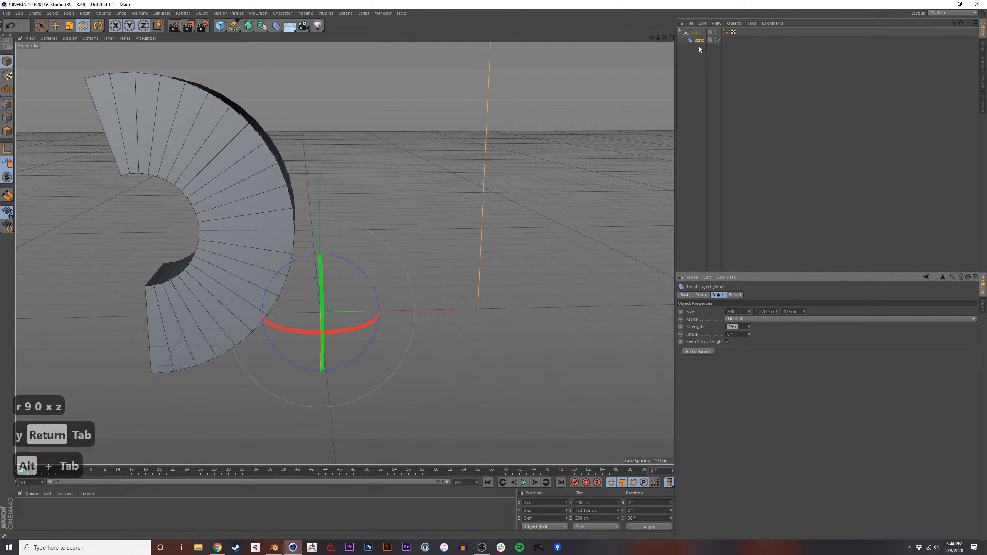
pyautogui.press('w')
pyautogui.press('e')
pyautogui.moveTo(408, 311); pyautogui.dragTo(632, 307)
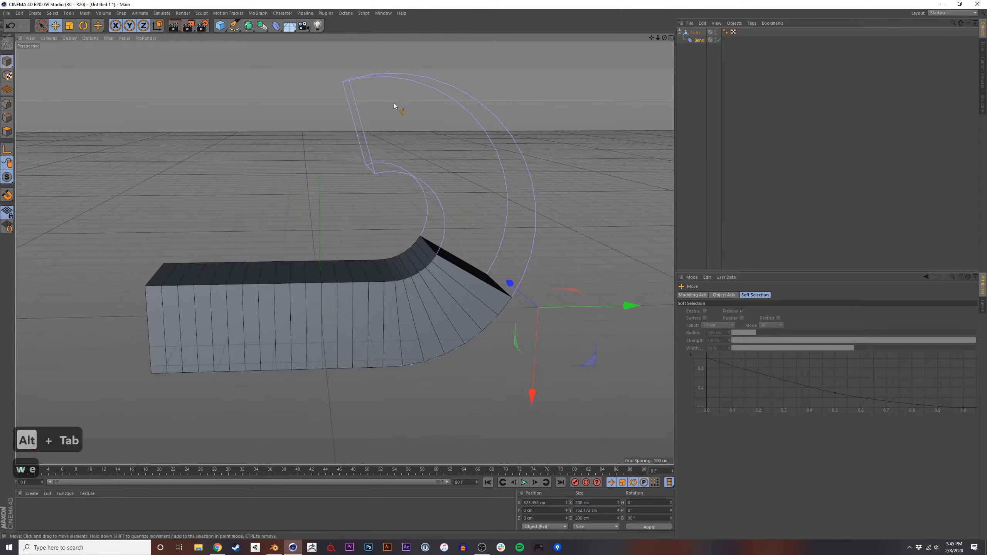
pyautogui.moveTo(631, 307); pyautogui.dragTo(471, 321)
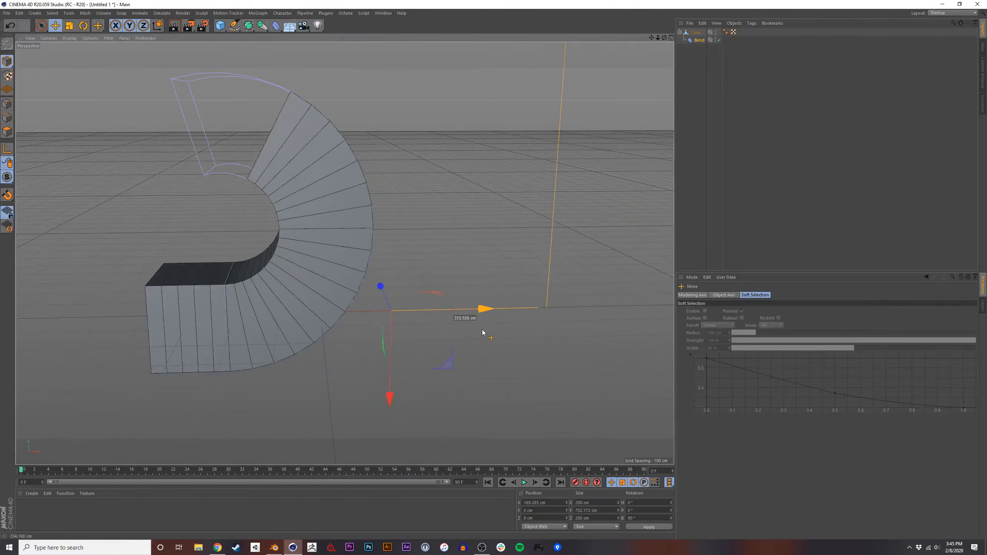
# Return to Blender and examine the bent box from several angles, comparing it with its undeformed mesh in Edit Mode.
pyautogui.hotkey('alt', 'Tab')
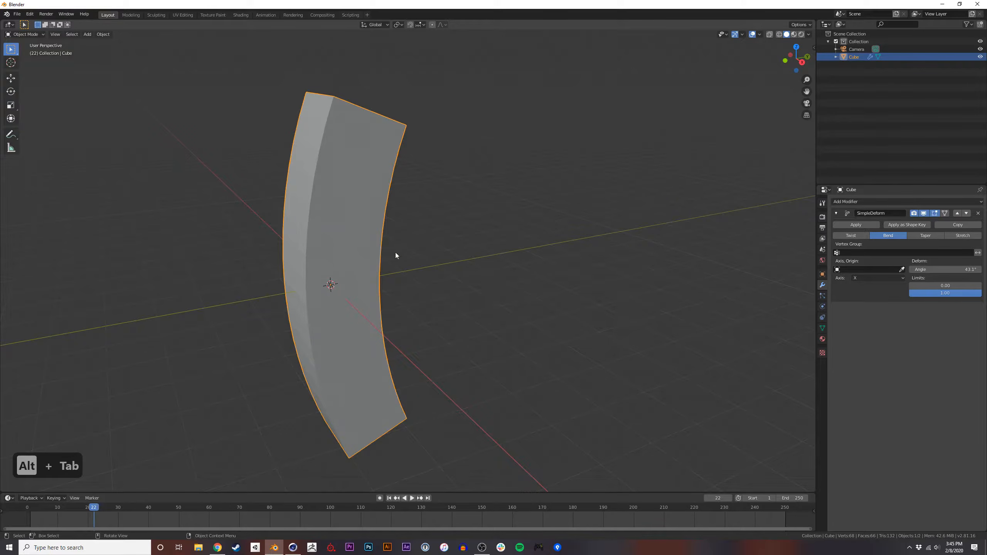
pyautogui.moveTo(396, 255); pyautogui.dragTo(342, 286, button='middle')
pyautogui.click(470, 275)
pyautogui.moveTo(473, 277)
pyautogui.mouseDown(button='middle')
pyautogui.moveTo(505, 286)
pyautogui.moveTo(458, 277)
pyautogui.mouseUp(button='middle')
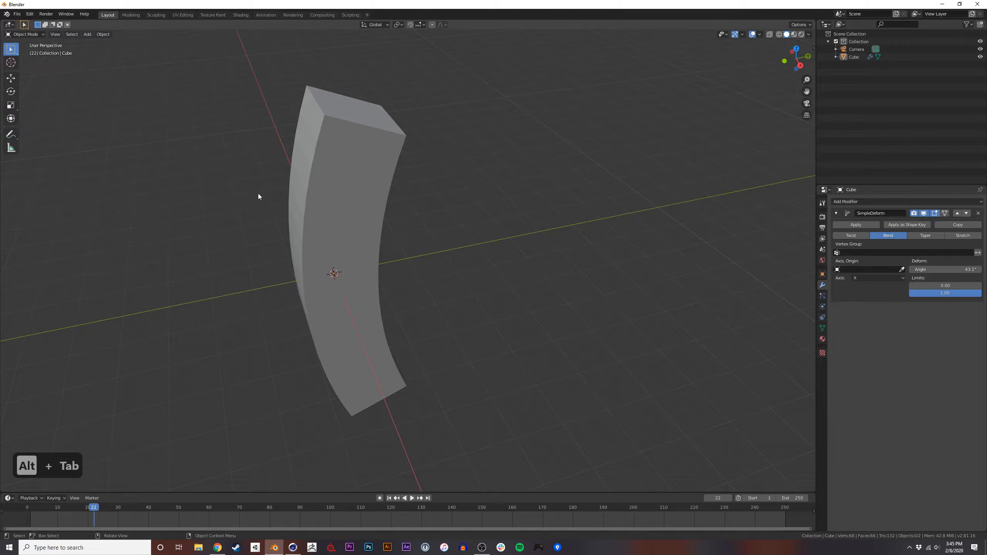
pyautogui.moveTo(344, 197); pyautogui.dragTo(529, 252, button='middle')
pyautogui.press('Tab')
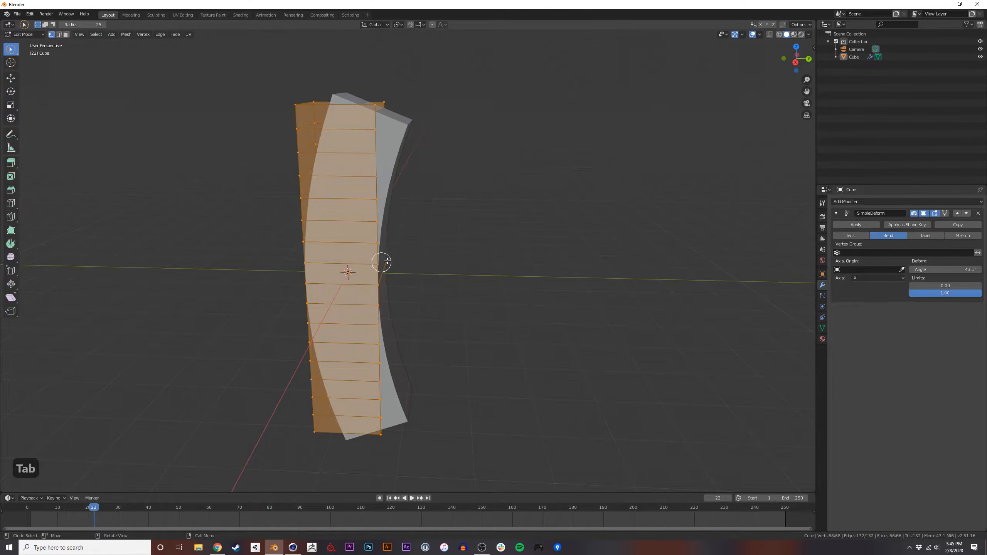
pyautogui.press('Tab')
pyautogui.moveTo(407, 269); pyautogui.dragTo(515, 242, button='middle')
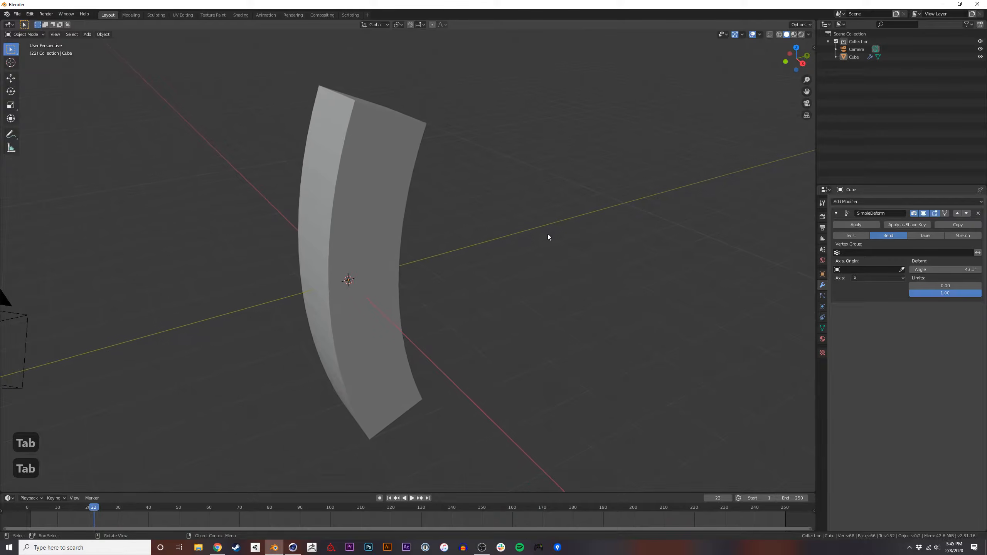
# Try the Taper, Stretch and Twist modes of the Simple Deform modifier and set it back to Bend.
pyautogui.click(924, 236)
pyautogui.moveTo(369, 301); pyautogui.dragTo(667, 200, button='middle')
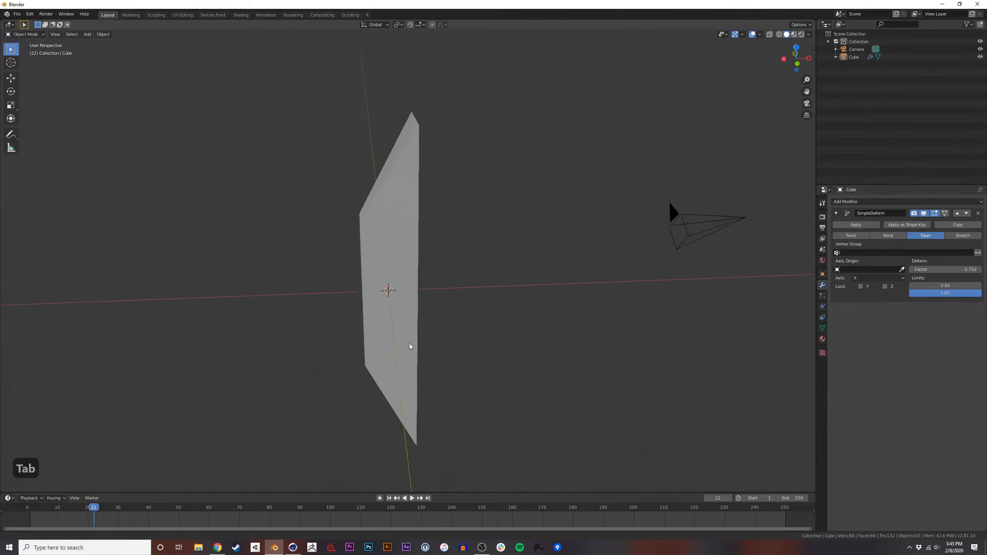
pyautogui.click(964, 237)
pyautogui.click(890, 236)
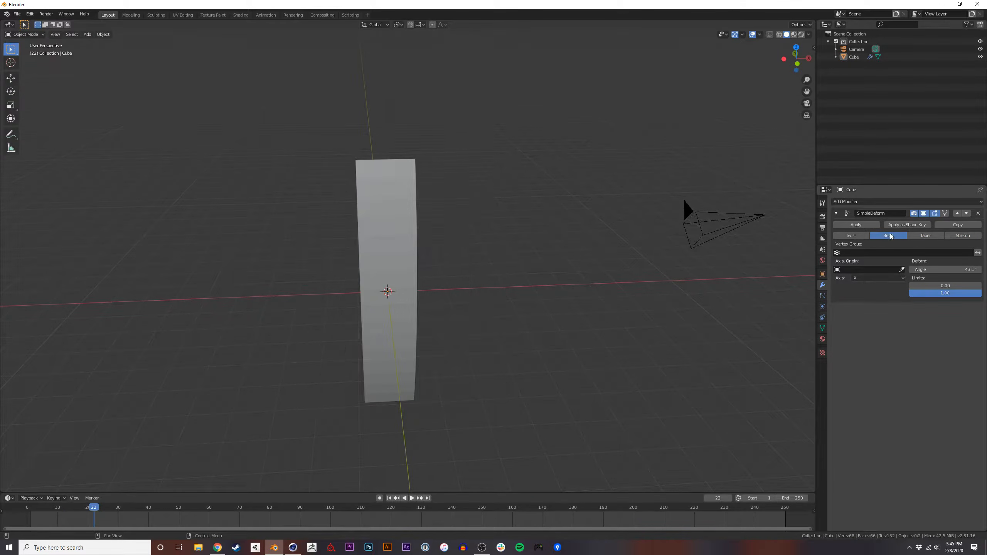
pyautogui.click(866, 236)
pyautogui.moveTo(632, 248); pyautogui.dragTo(486, 272, button='middle')
pyautogui.click(888, 236)
pyautogui.moveTo(642, 295); pyautogui.dragTo(424, 285, button='middle')
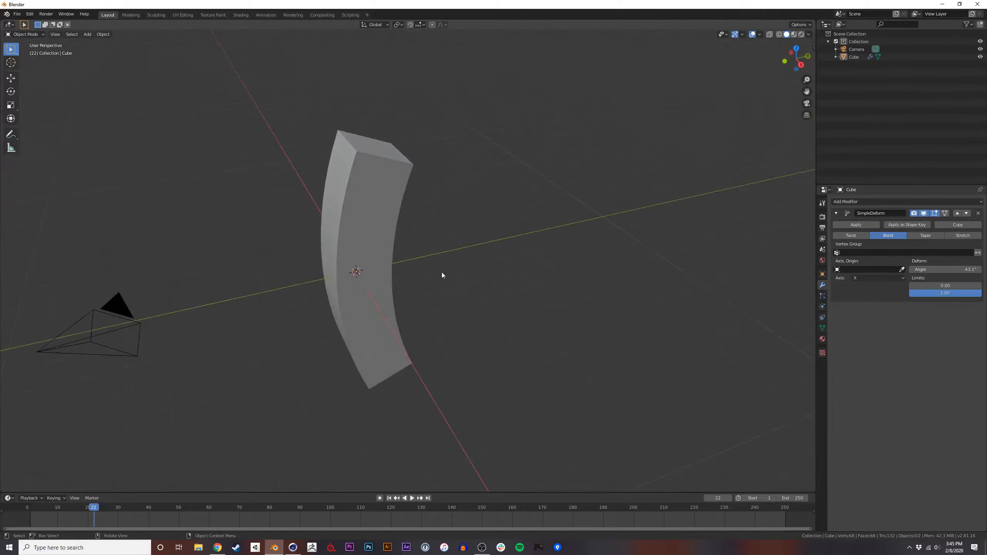
# Switch to Cinema 4D and add a Displacer deformer as a child of the cube, above the Bend deformer.
pyautogui.hotkey('alt', 'Tab')
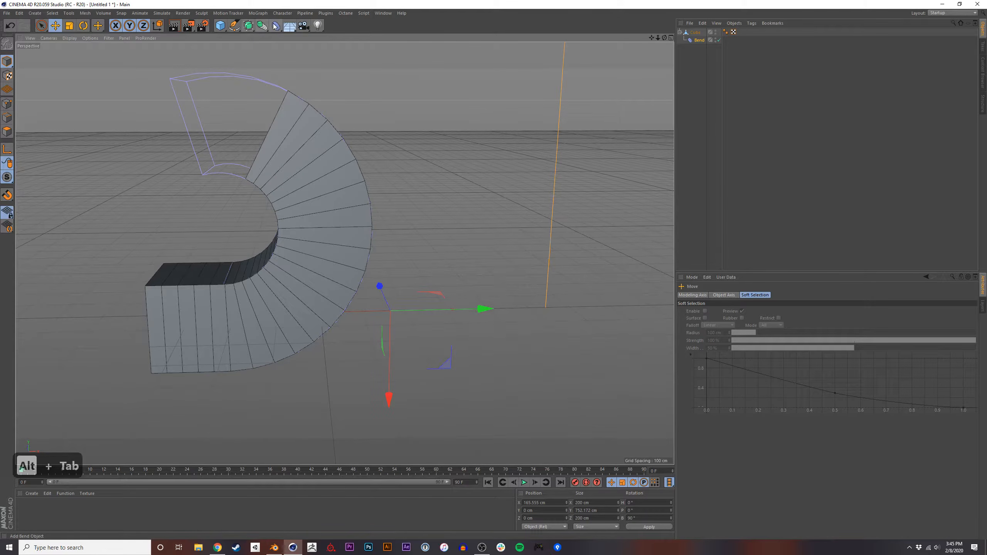
pyautogui.click(276, 25)
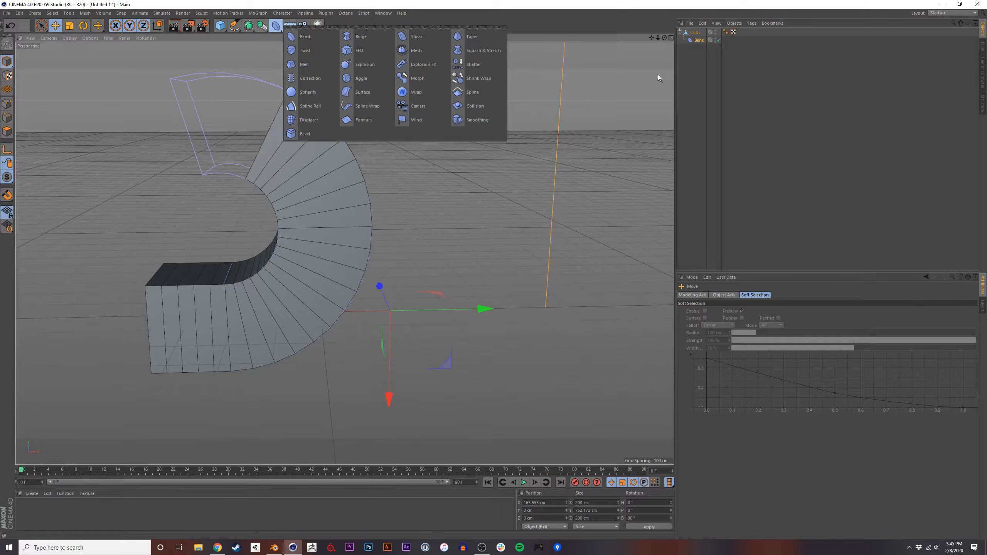
pyautogui.click(276, 26)
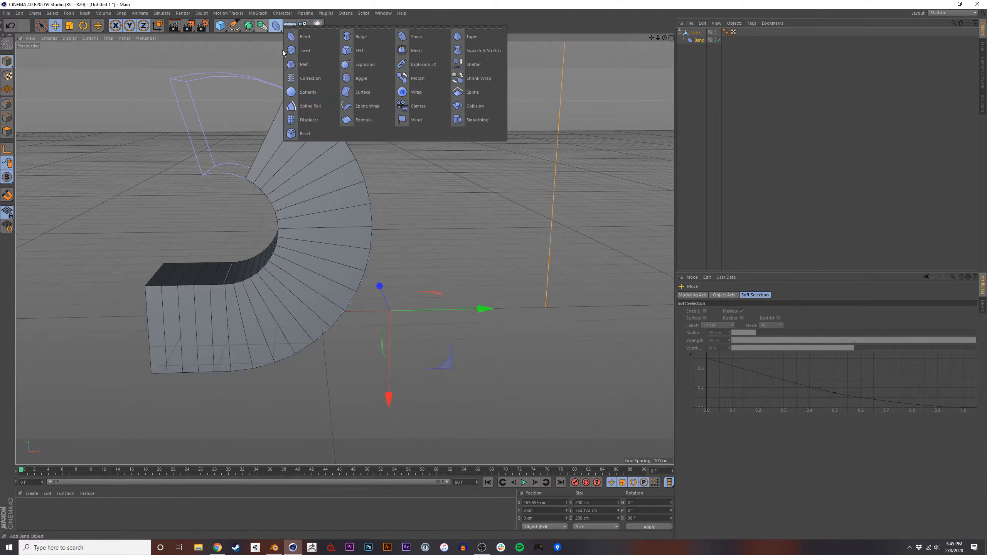
pyautogui.click(307, 121)
pyautogui.moveTo(709, 35); pyautogui.dragTo(706, 45)
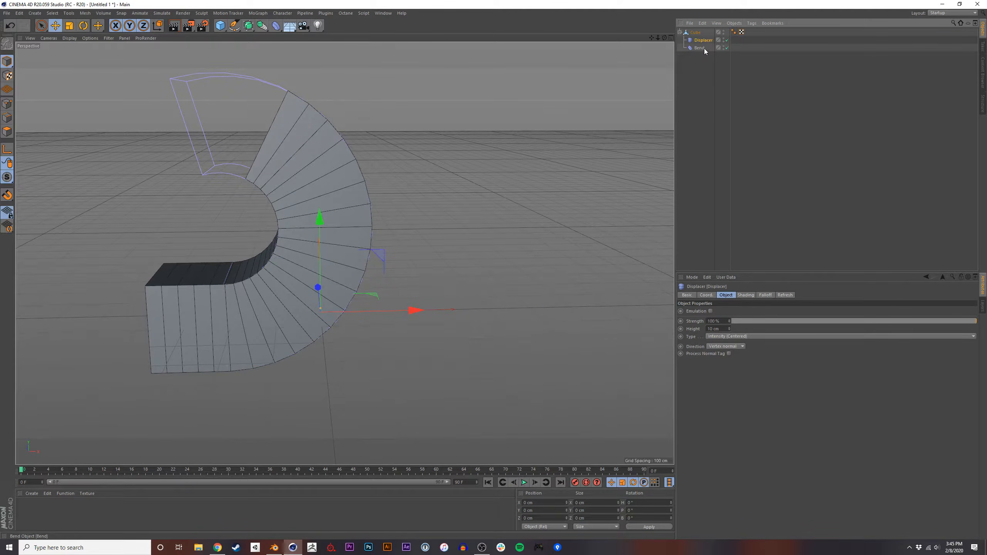
# Assign a Noise shader to the Displacer's shading.
pyautogui.press('Tab')
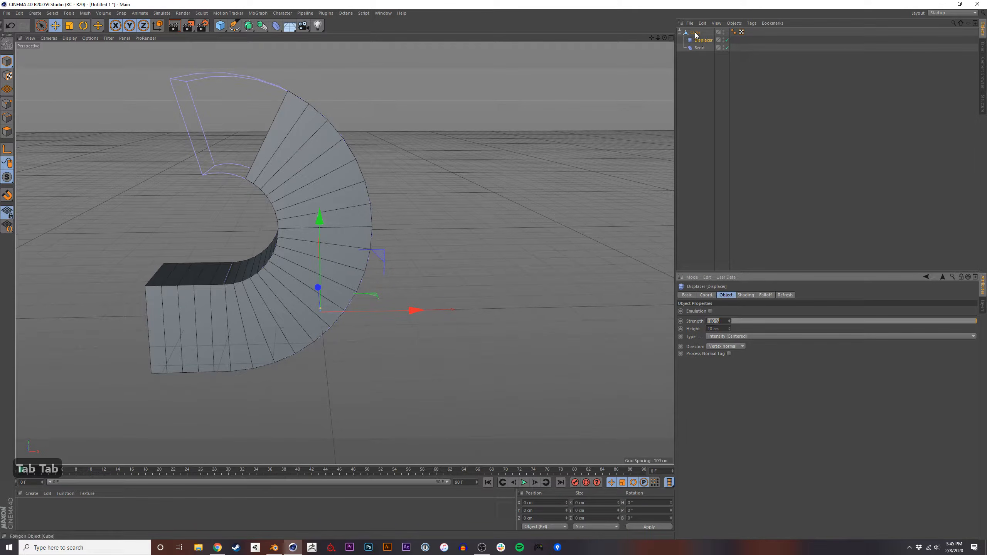
pyautogui.click(747, 295)
pyautogui.click(705, 320)
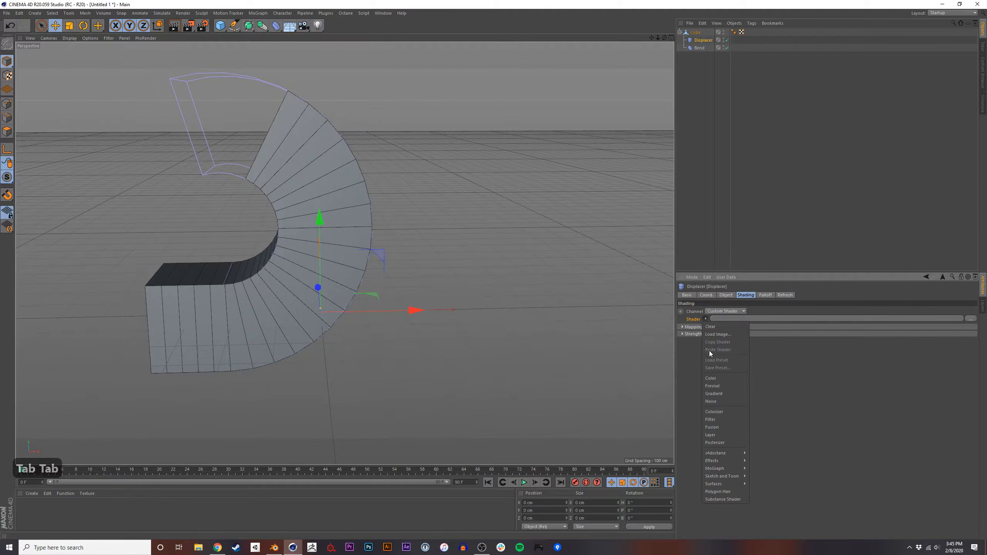
pyautogui.click(719, 412)
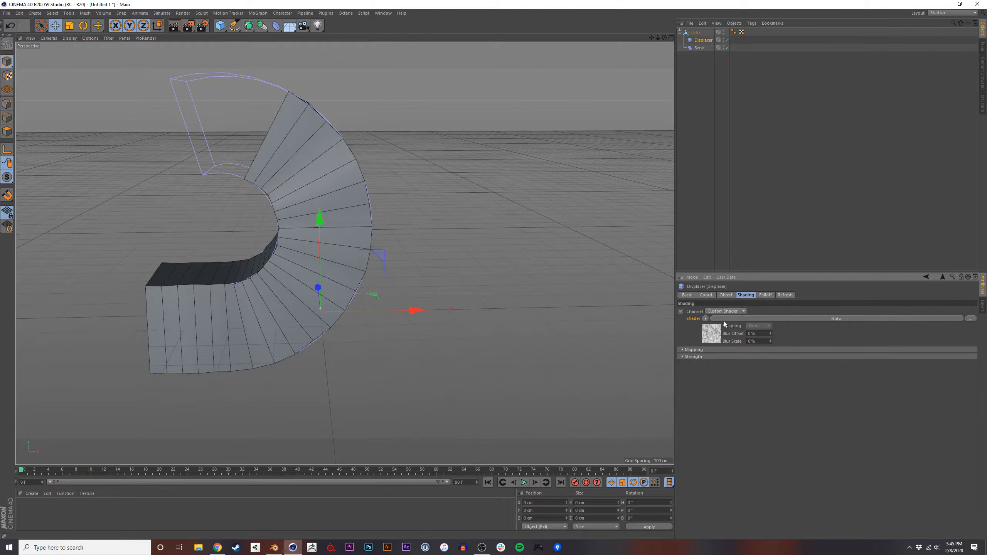
# Set the Displacer's height to 50 cm and deselect all objects.
pyautogui.click(726, 295)
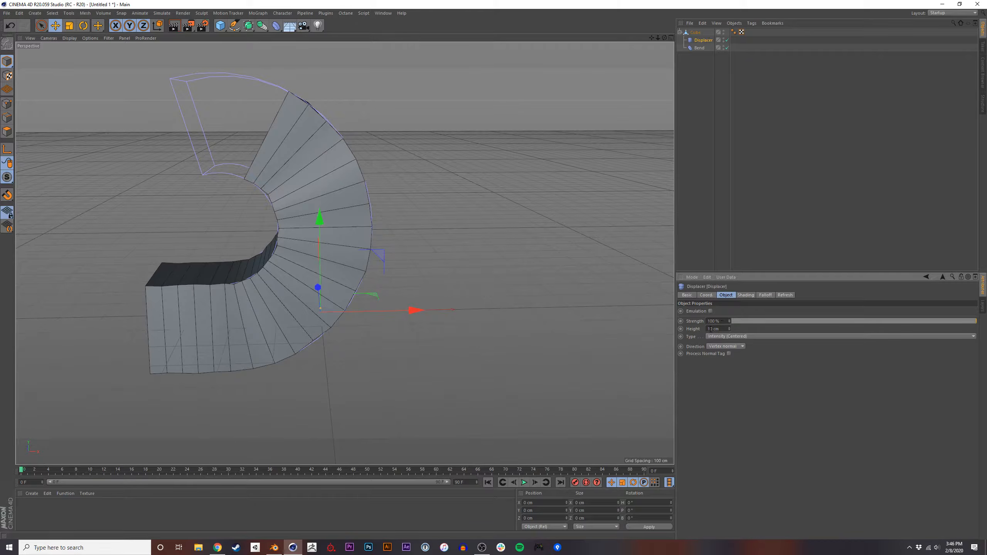
pyautogui.write('5')
pyautogui.press('Return')
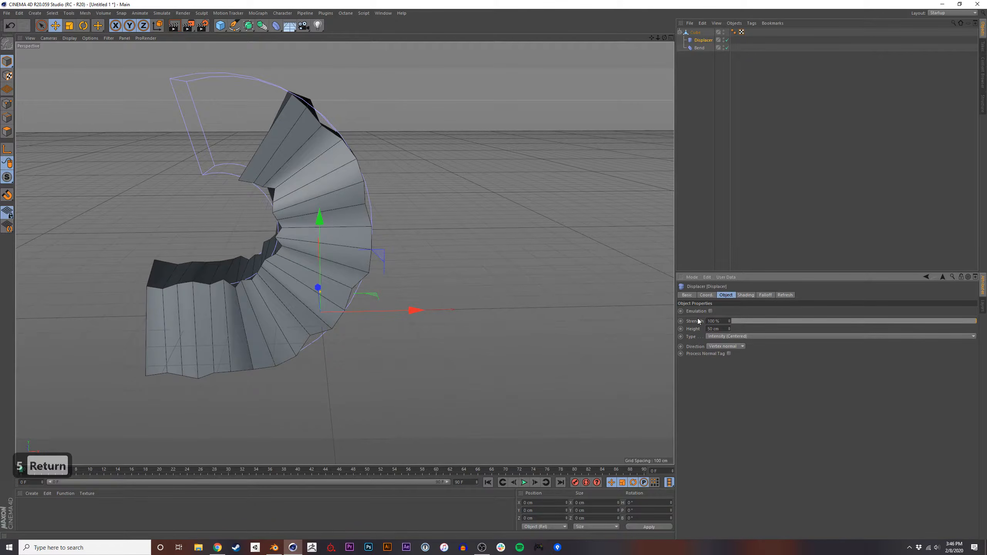
pyautogui.click(787, 156)
pyautogui.middleClick(311, 272)
pyautogui.middleClick(270, 207)
pyautogui.keyDown('alt'); pyautogui.moveTo(264, 223); pyautogui.dragTo(421, 197); pyautogui.keyUp('alt')
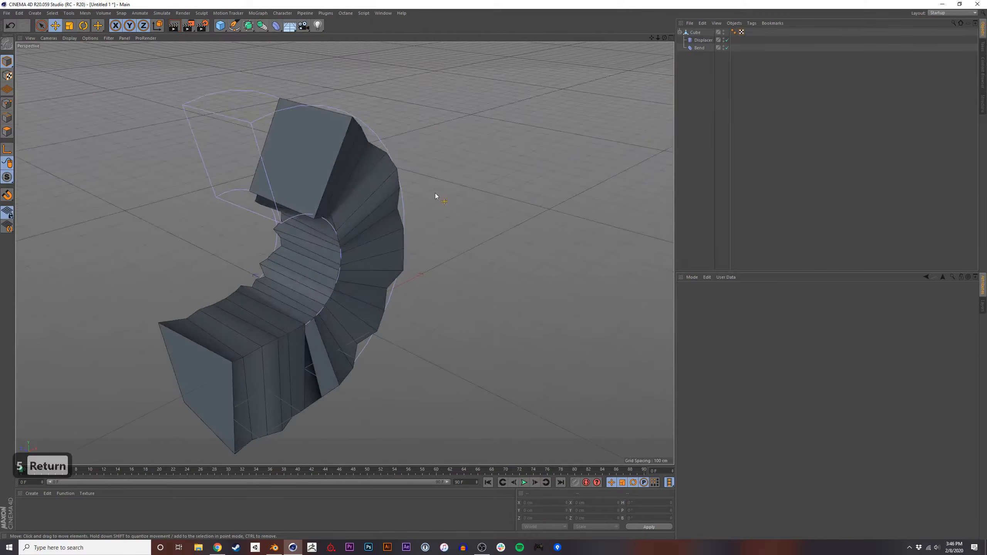
# Examine the deformed cube in the perspective view, the four-view layout and the enlarged front view.
pyautogui.middleClick(381, 220)
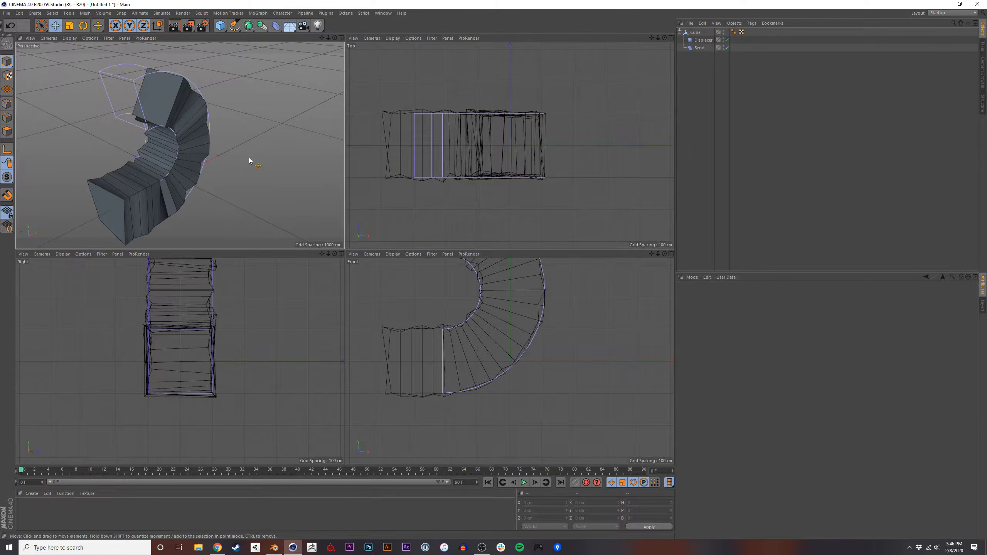
pyautogui.middleClick(249, 160)
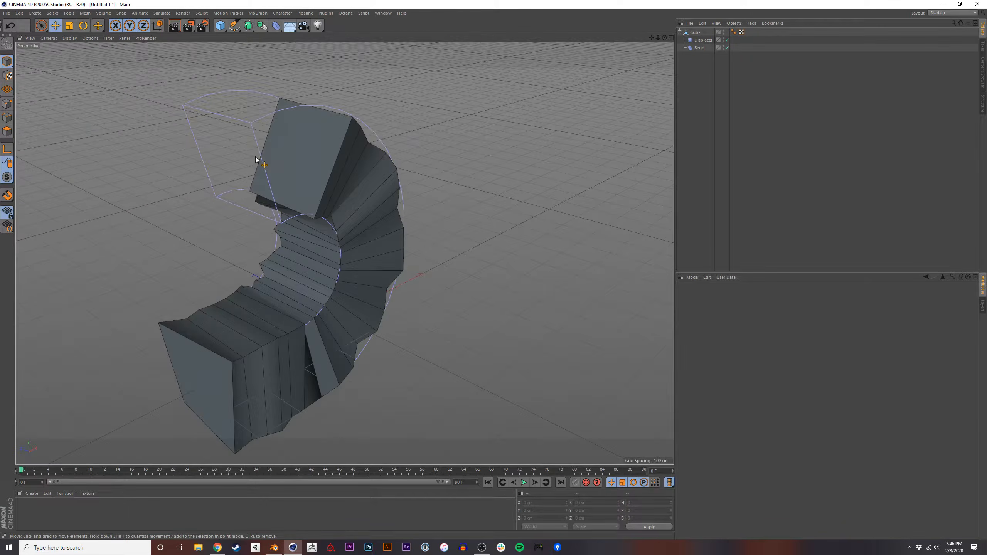
pyautogui.middleClick(257, 160)
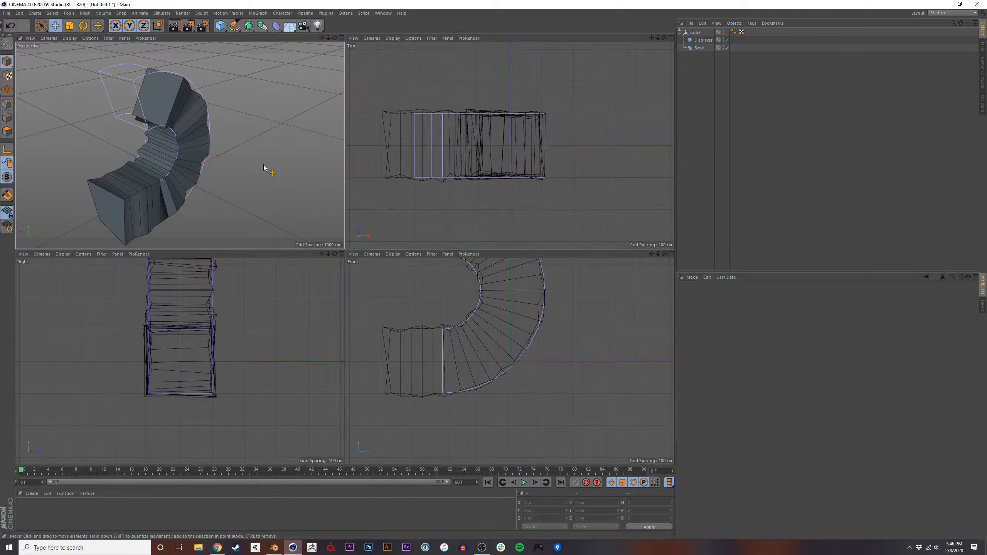
pyautogui.middleClick(267, 169)
pyautogui.click(274, 168)
pyautogui.middleClick(293, 176)
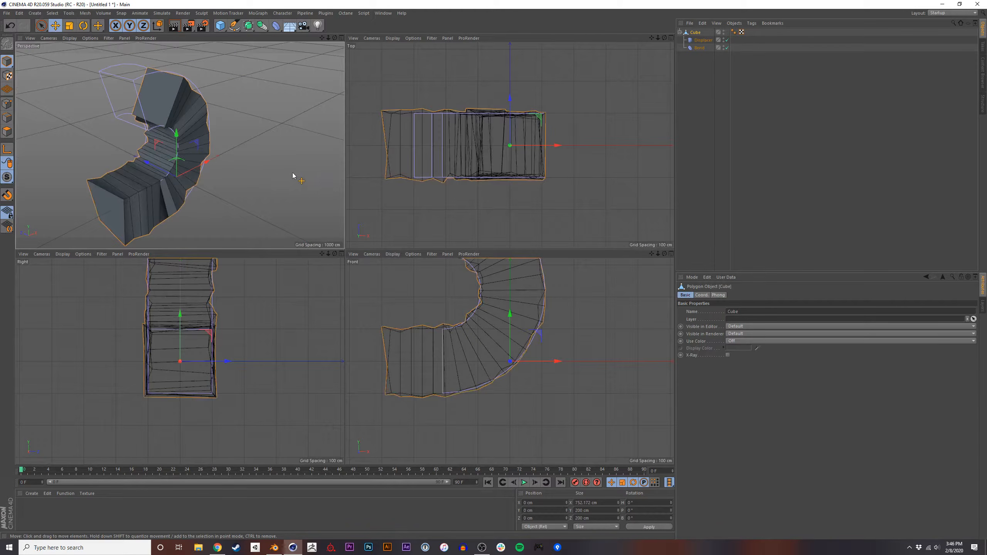
pyautogui.middleClick(498, 151)
pyautogui.middleClick(461, 193)
pyautogui.middleClick(504, 340)
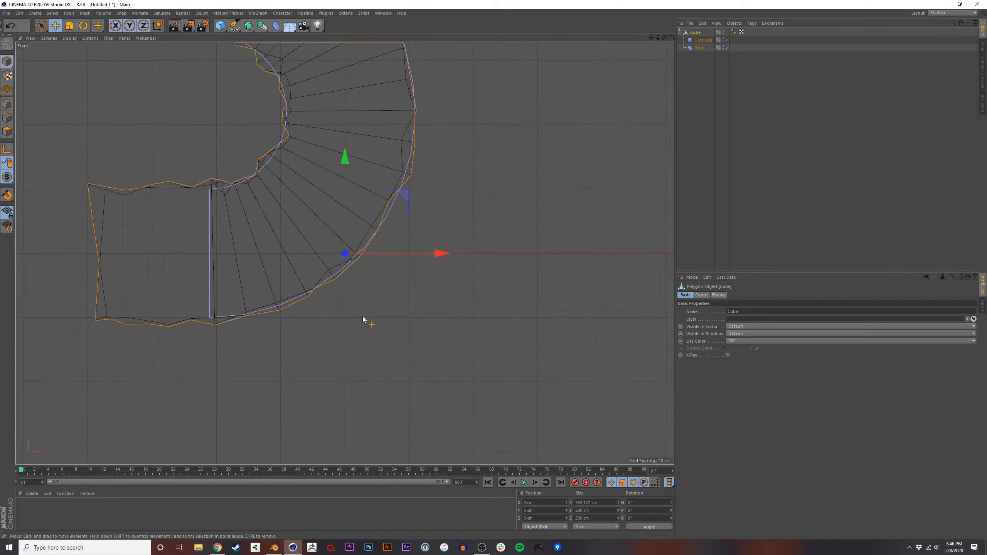
pyautogui.scroll(-5, 402, 289)
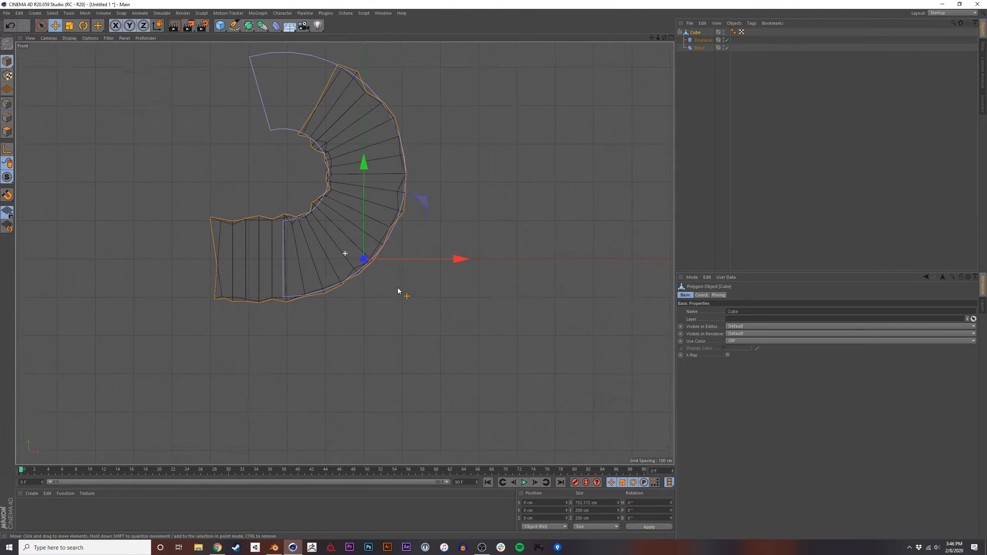
pyautogui.middleClick(387, 271)
pyautogui.middleClick(150, 320)
pyautogui.scroll(4, 295, 351)
pyautogui.keyDown('alt'); pyautogui.moveTo(295, 351); pyautogui.dragTo(265, 371, button='middle'); pyautogui.keyUp('alt')
pyautogui.middleClick(346, 268)
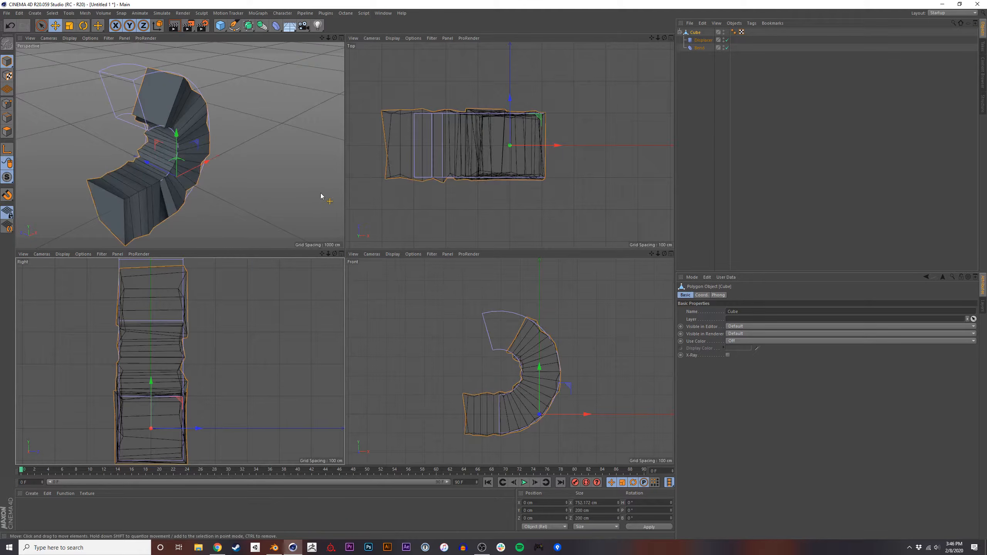
# Switch to Blender and examine the bent box from the orthographic right side and from several perspective angles.
pyautogui.hotkey('alt', 'Tab')
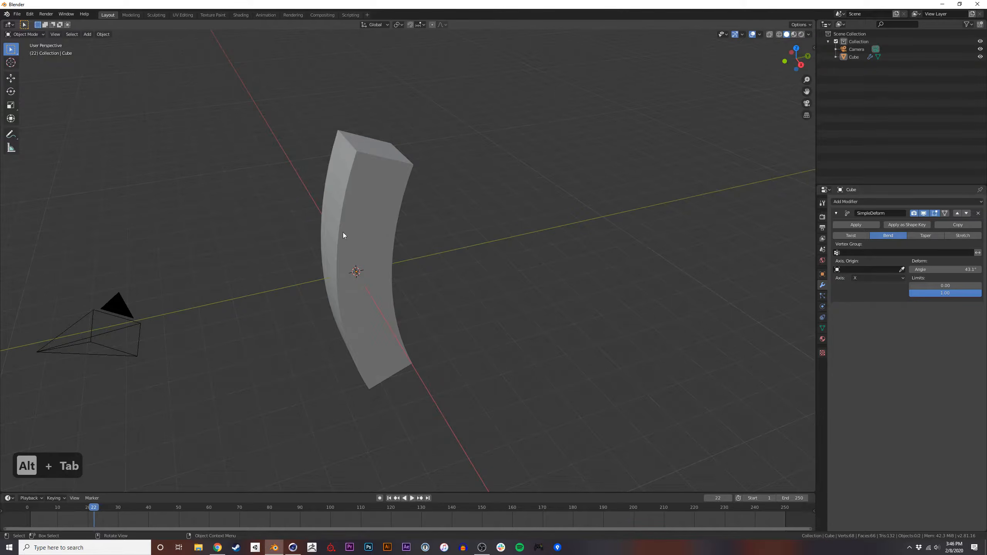
pyautogui.keyDown('alt'); pyautogui.moveTo(344, 235); pyautogui.dragTo(373, 266, button='middle'); pyautogui.keyUp('alt')
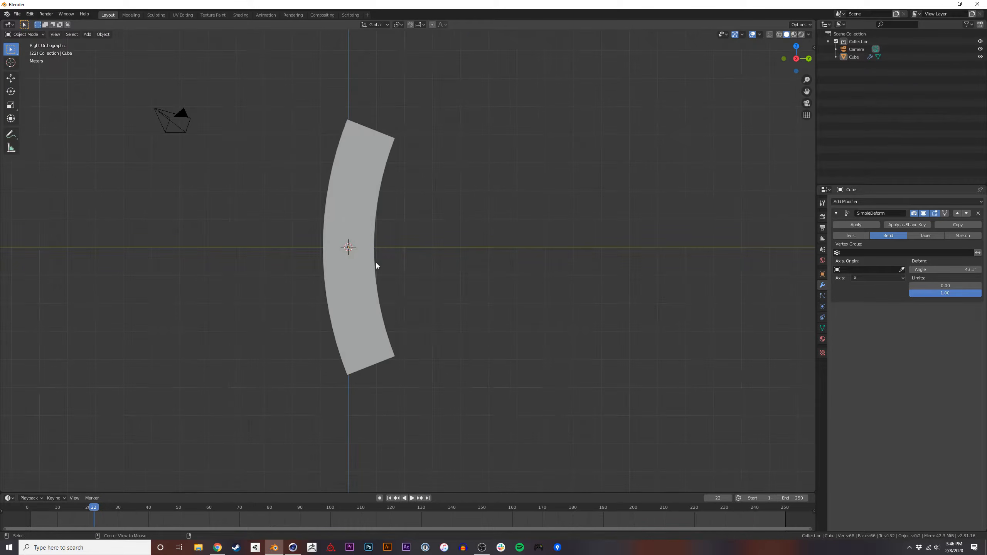
pyautogui.moveTo(447, 210); pyautogui.dragTo(457, 268, button='middle')
pyautogui.moveTo(387, 195); pyautogui.dragTo(502, 199, button='middle')
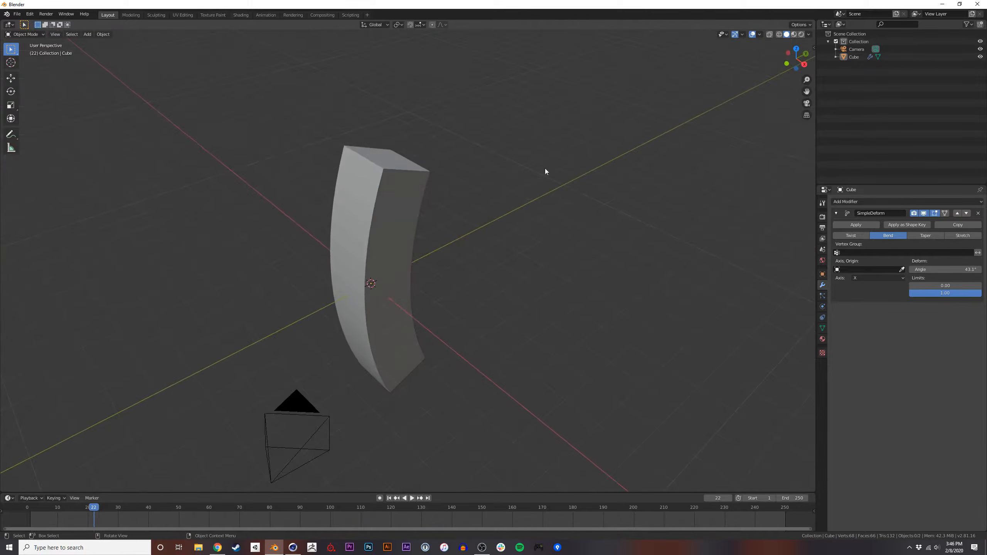
pyautogui.moveTo(791, 67); pyautogui.dragTo(794, 55)
pyautogui.click(787, 62)
pyautogui.moveTo(550, 181); pyautogui.dragTo(520, 192, button='middle')
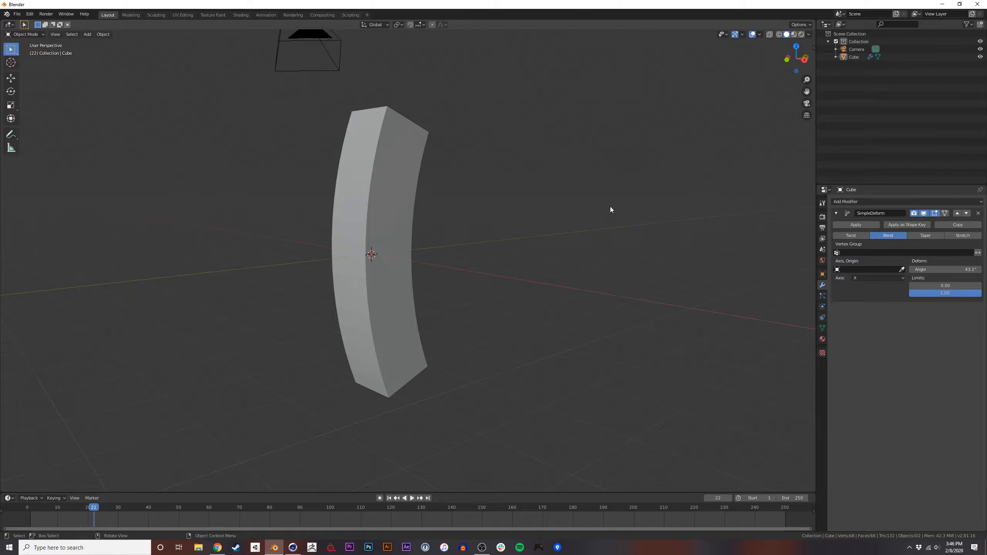
pyautogui.moveTo(808, 90); pyautogui.dragTo(841, 101)
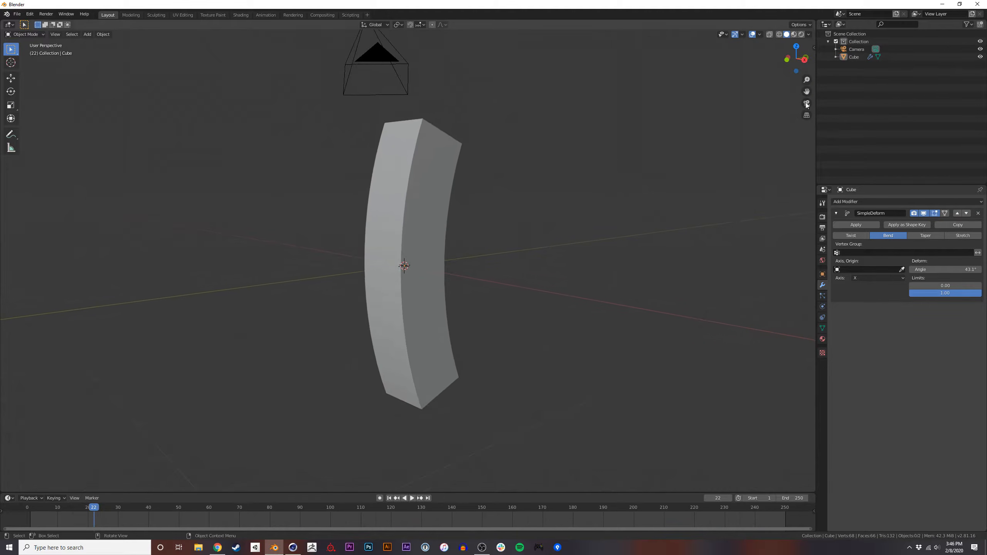
pyautogui.moveTo(615, 167); pyautogui.dragTo(439, 263, button='middle')
# Switch to Cinema 4D and add a camera from the maximized perspective view.
pyautogui.hotkey('alt', 'Tab')
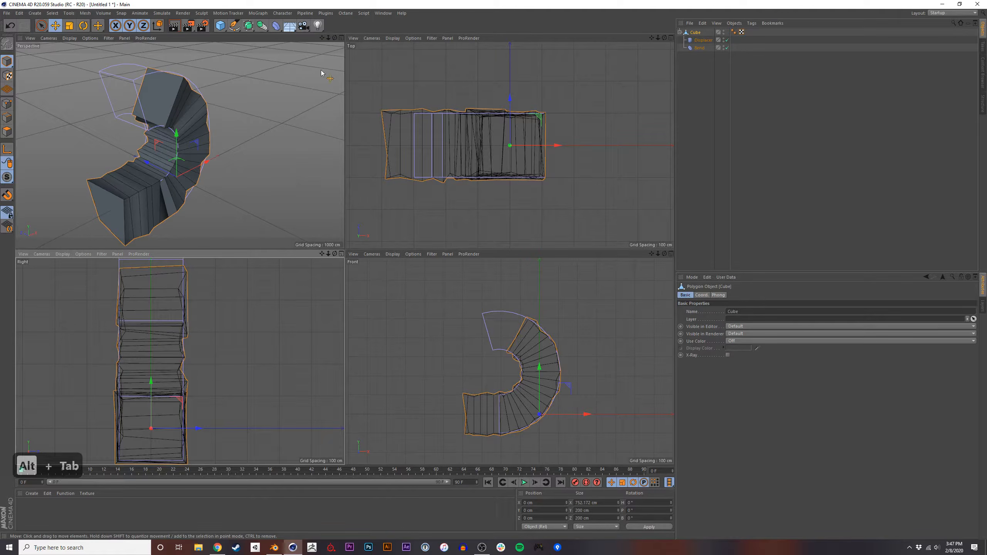
pyautogui.click(341, 37)
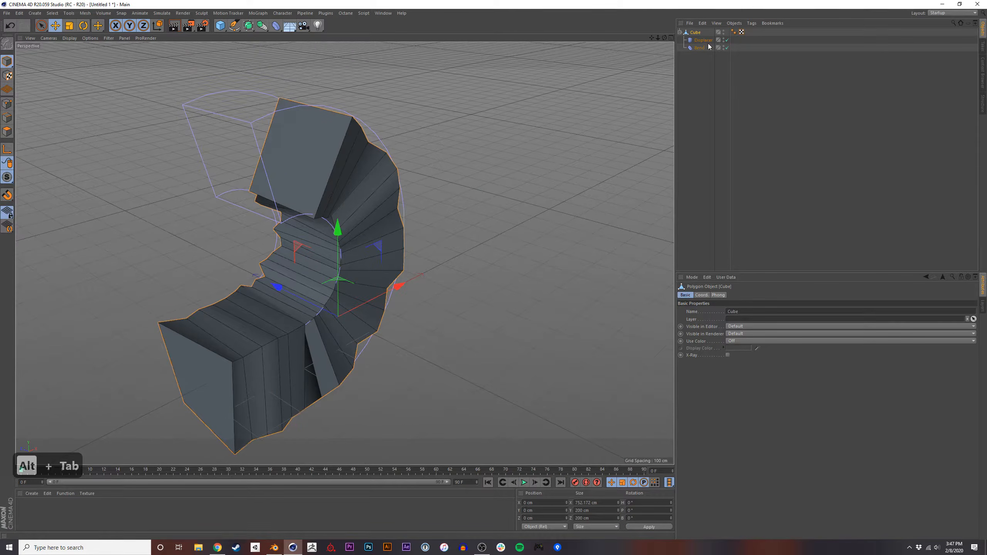
pyautogui.click(304, 27)
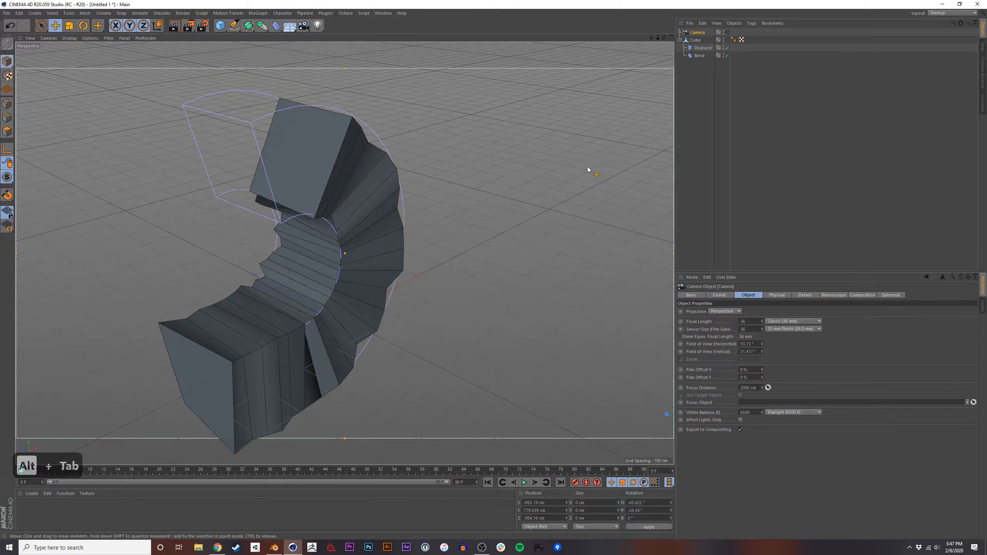
pyautogui.scroll(-5, 554, 164)
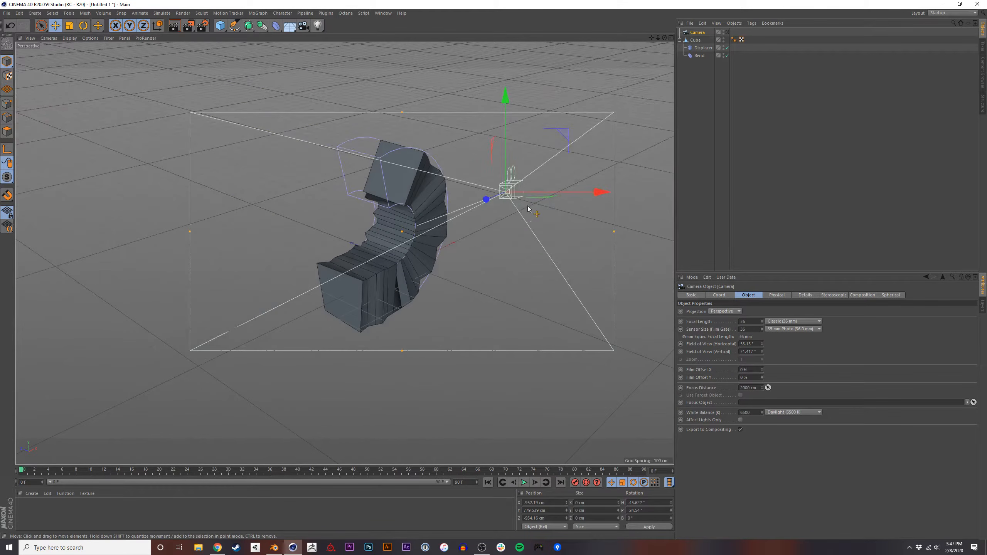
# Reposition the new camera by panning while looking through it, and return to the default view to see its placement.
pyautogui.keyDown('alt'); pyautogui.moveTo(523, 209); pyautogui.dragTo(456, 218); pyautogui.keyUp('alt')
pyautogui.keyDown('alt'); pyautogui.moveTo(485, 203); pyautogui.dragTo(399, 267, button='right'); pyautogui.keyUp('alt')
pyautogui.keyDown('alt'); pyautogui.moveTo(399, 266); pyautogui.dragTo(326, 233, button='middle'); pyautogui.keyUp('alt')
pyautogui.click(728, 32)
pyautogui.click(727, 32)
pyautogui.click(728, 32)
pyautogui.keyDown('alt'); pyautogui.moveTo(330, 256); pyautogui.dragTo(423, 241, button='middle'); pyautogui.keyUp('alt')
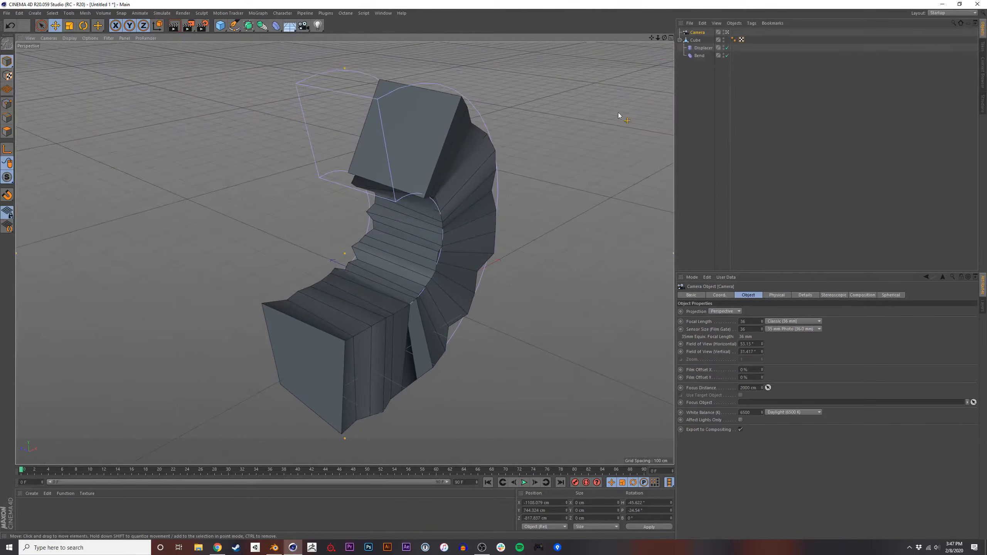
pyautogui.click(728, 32)
pyautogui.keyDown('alt'); pyautogui.moveTo(331, 202); pyautogui.dragTo(271, 250, button='middle'); pyautogui.keyUp('alt')
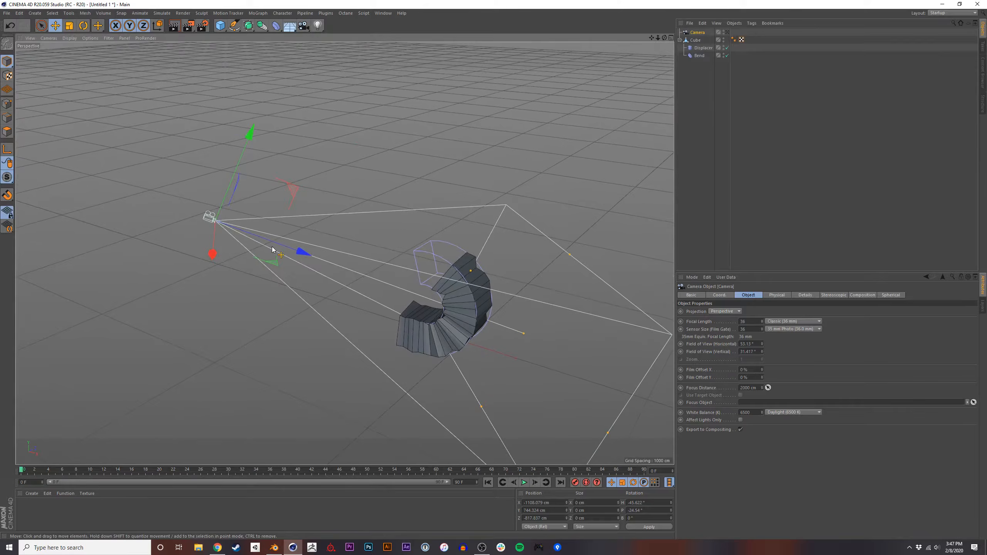
# Switch to Blender and compare the scene camera's view with the free perspective view of the bent box.
pyautogui.hotkey('alt', 'Tab')
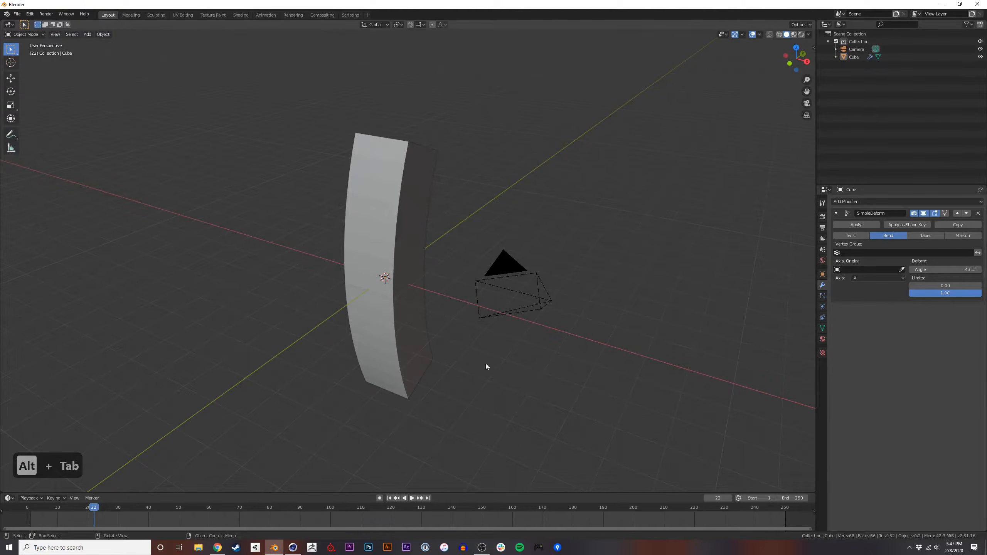
pyautogui.moveTo(535, 336); pyautogui.dragTo(467, 307, button='middle')
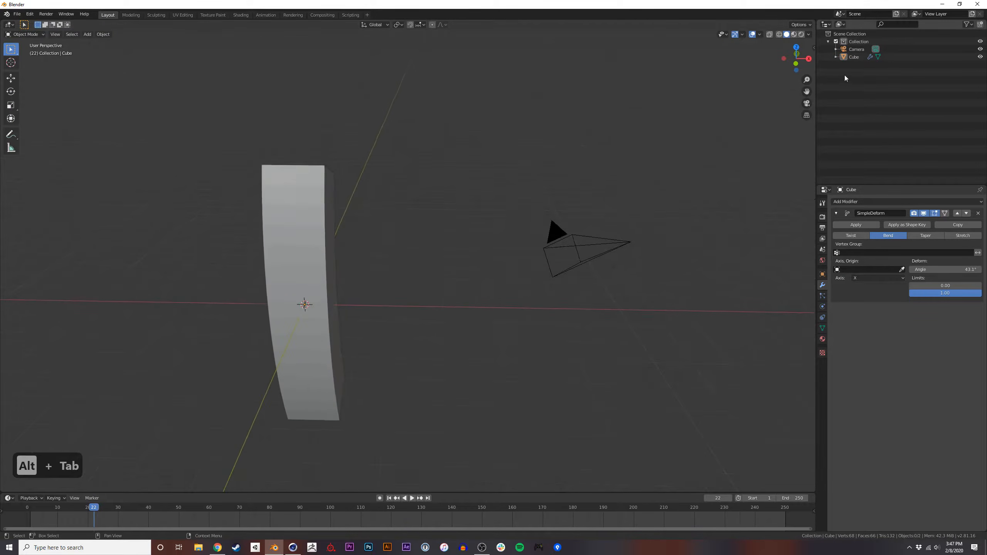
pyautogui.click(806, 103)
pyautogui.click(807, 103)
pyautogui.click(807, 103)
pyautogui.keyDown('shift'); pyautogui.moveTo(640, 198); pyautogui.dragTo(575, 197, button='middle'); pyautogui.keyUp('shift')
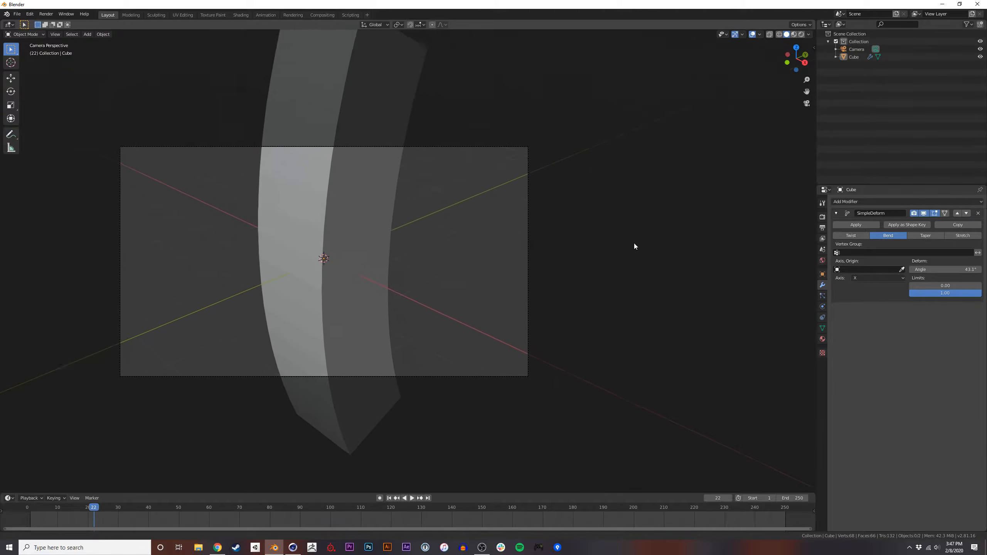
pyautogui.click(807, 103)
pyautogui.moveTo(484, 218); pyautogui.dragTo(449, 234, button='middle')
pyautogui.click(809, 104)
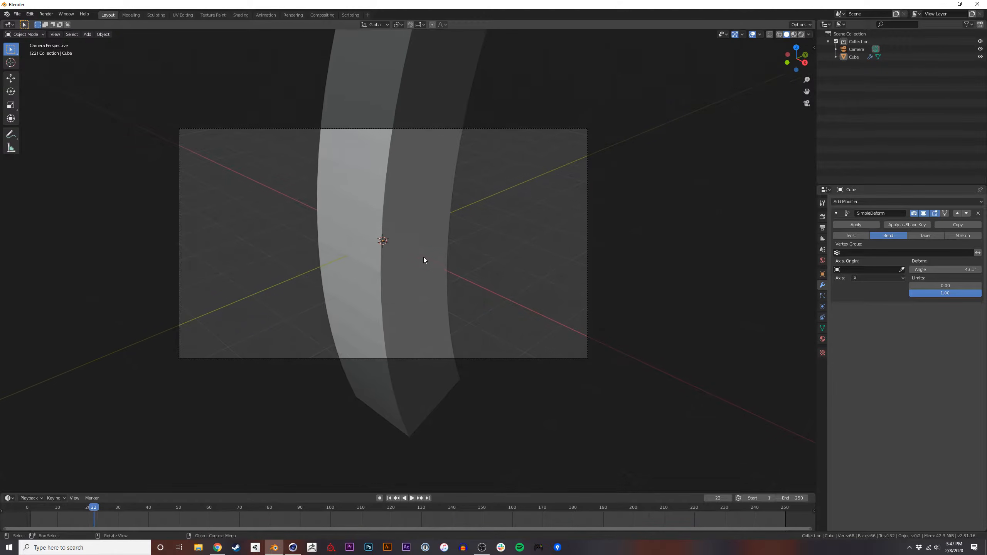
pyautogui.scroll(3, 423, 255)
pyautogui.keyDown('shift'); pyautogui.moveTo(440, 271); pyautogui.dragTo(505, 249, button='middle'); pyautogui.keyUp('shift')
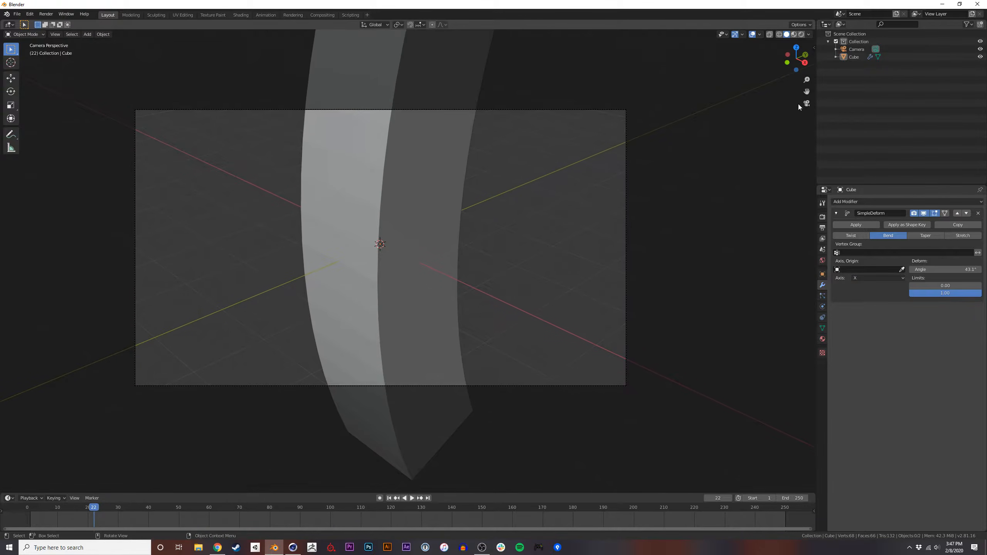
pyautogui.click(807, 104)
pyautogui.moveTo(429, 252)
pyautogui.mouseDown(button='middle')
pyautogui.moveTo(489, 266)
pyautogui.moveTo(419, 255)
pyautogui.moveTo(447, 248)
pyautogui.moveTo(465, 259)
pyautogui.moveTo(427, 251)
pyautogui.moveTo(465, 253)
pyautogui.moveTo(437, 243)
pyautogui.moveTo(435, 251)
pyautogui.mouseUp(button='middle')
pyautogui.scroll(4, 421, 230)
pyautogui.moveTo(367, 264); pyautogui.dragTo(396, 245, button='middle')
# Search the commands for "camera" and try Camera Fit Frame to Selected on the bent box.
pyautogui.press('F3')
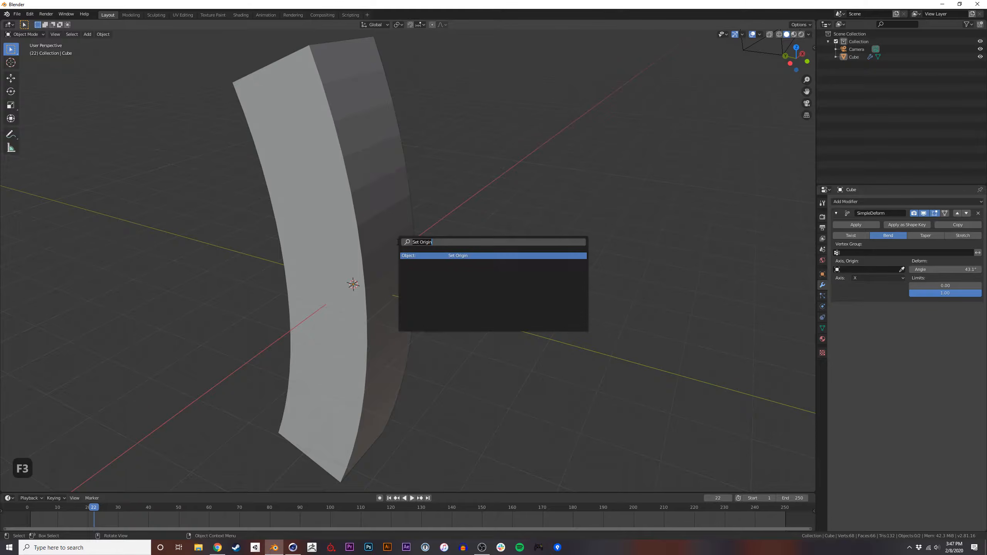
pyautogui.write('camera')
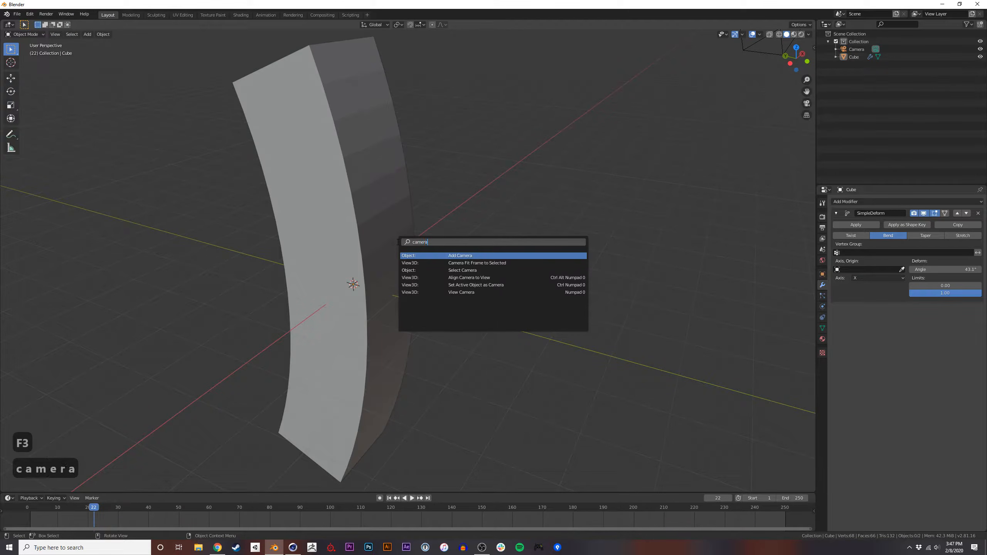
pyautogui.press('Down')
pyautogui.press('Down')
pyautogui.press('Down')
pyautogui.press('Down')
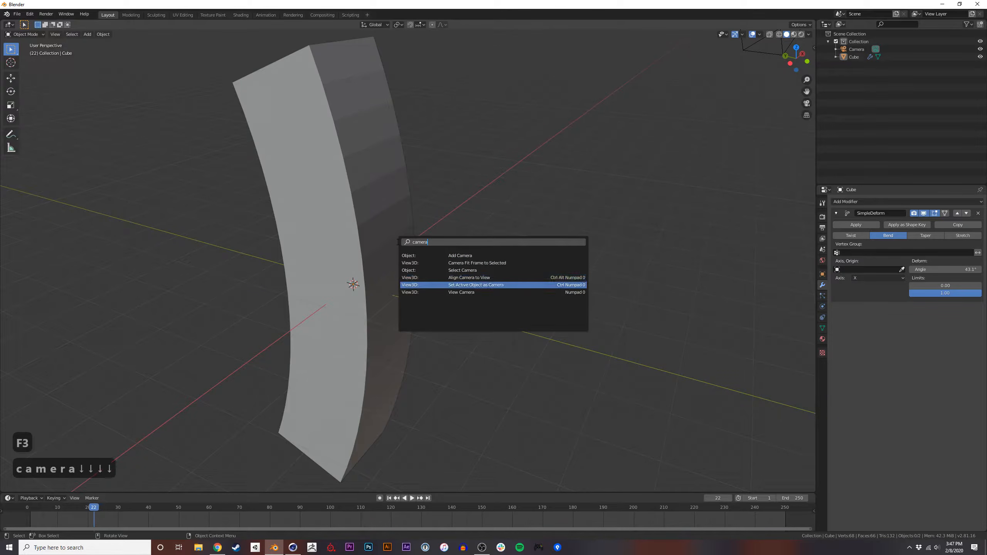
pyautogui.press('Up')
pyautogui.press('Up')
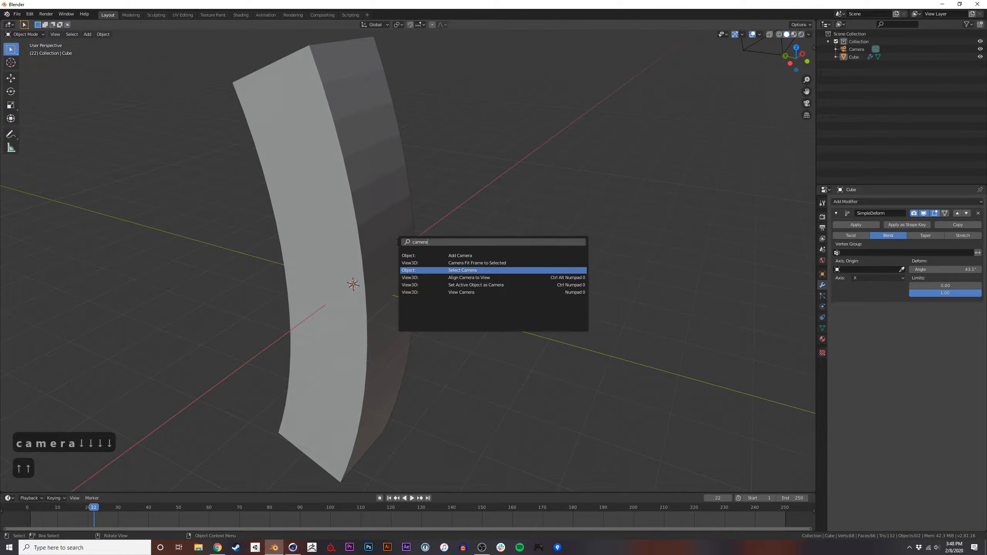
pyautogui.press('Up')
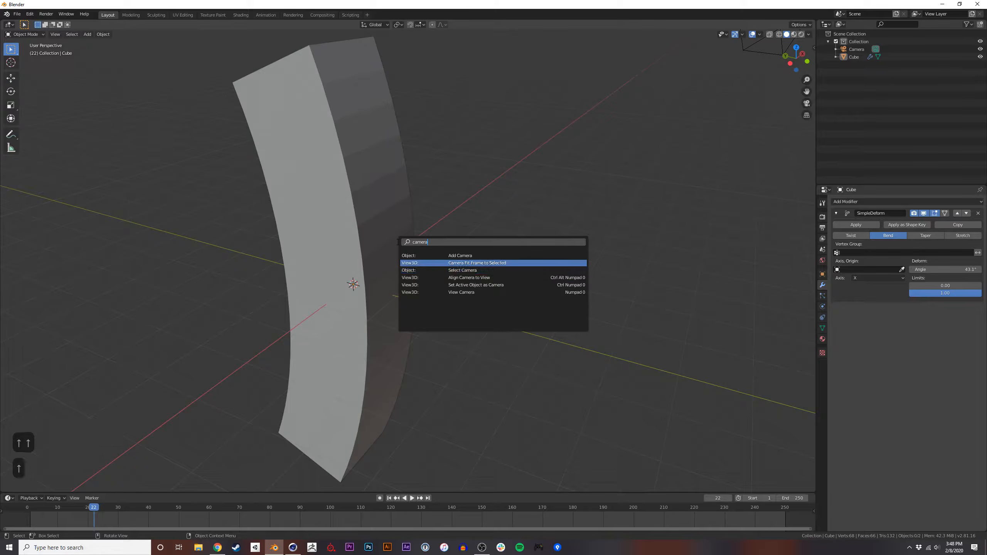
pyautogui.press('Return')
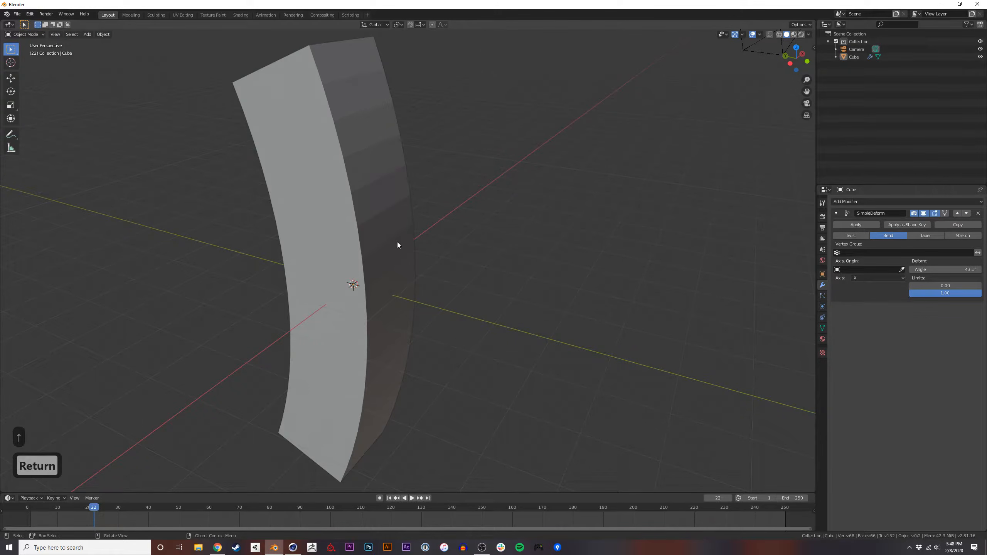
# Align the camera to the current view with Align Camera to View and leave the camera view.
pyautogui.press('F3')
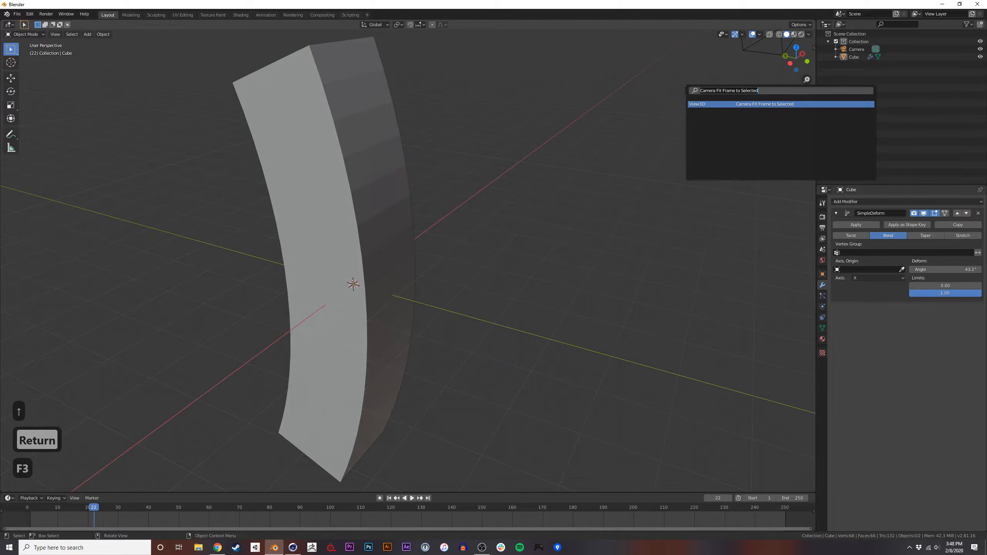
pyautogui.write('ca,era')
pyautogui.press('BackSpace')
pyautogui.press('BackSpace')
pyautogui.press('BackSpace')
pyautogui.press('BackSpace')
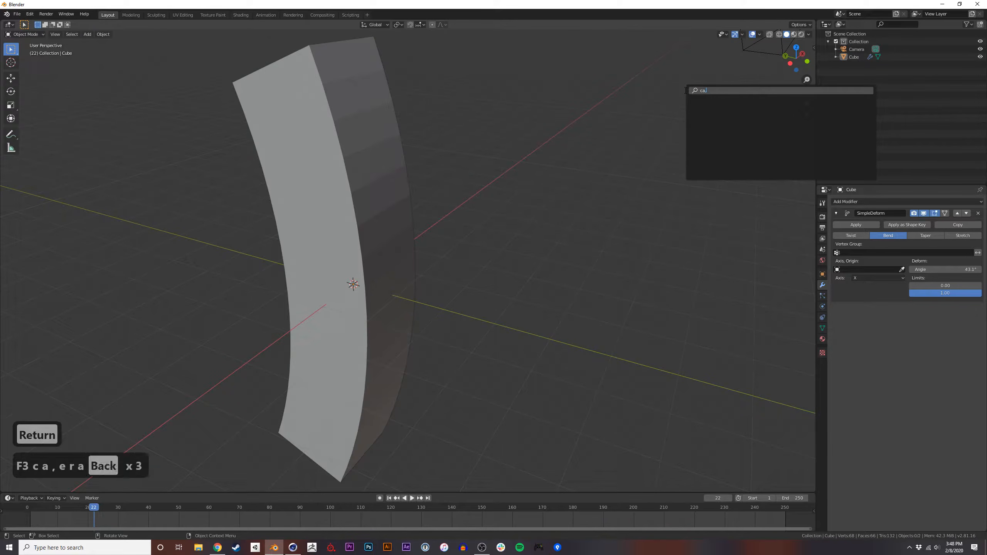
pyautogui.write('mer')
pyautogui.press('Down')
pyautogui.press('Down')
pyautogui.press('Down')
pyautogui.press('Down')
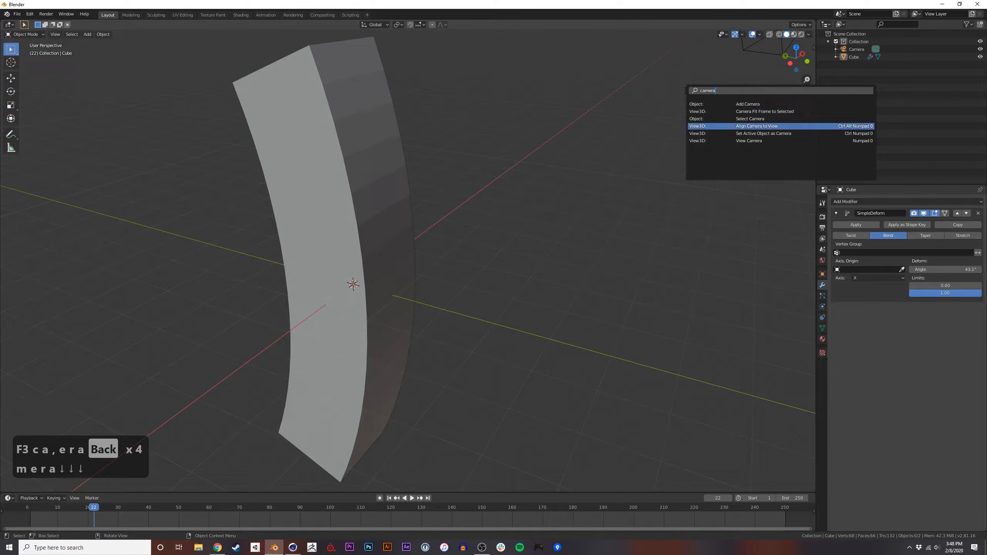
pyautogui.press('Up')
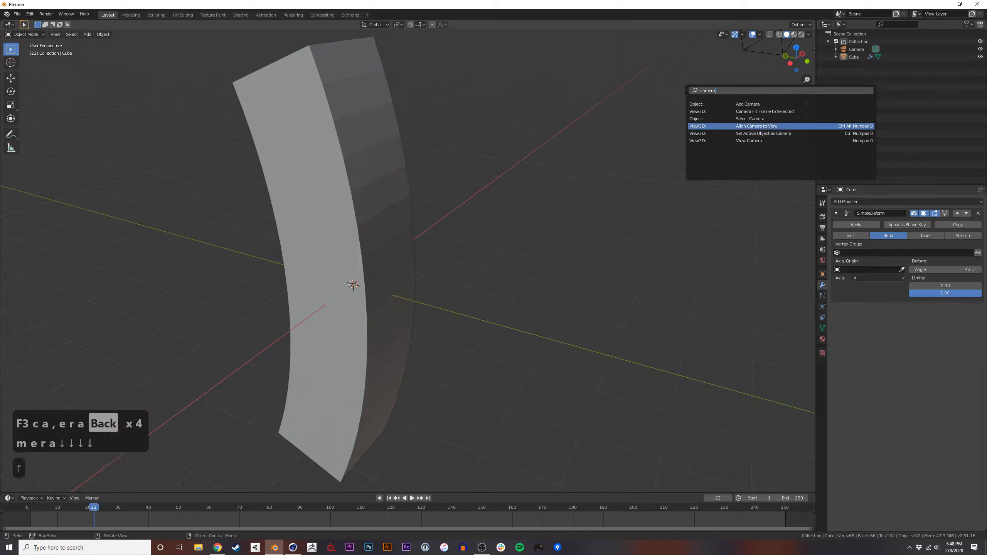
pyautogui.press('Return')
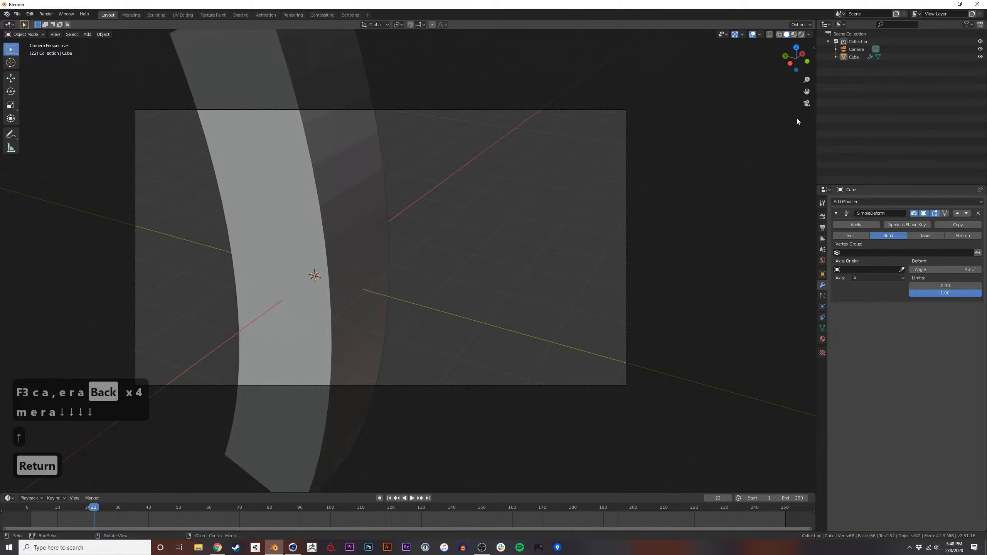
pyautogui.moveTo(807, 93); pyautogui.dragTo(459, 257, button='middle')
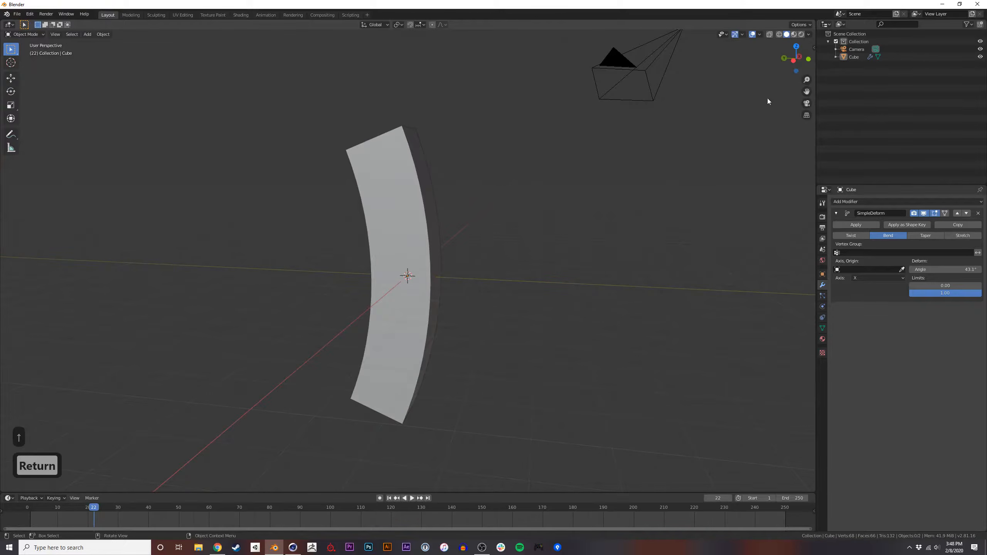
# Compare the camera's view with the free perspective view, examining the bent box and the camera's placement from several angles.
pyautogui.click(807, 103)
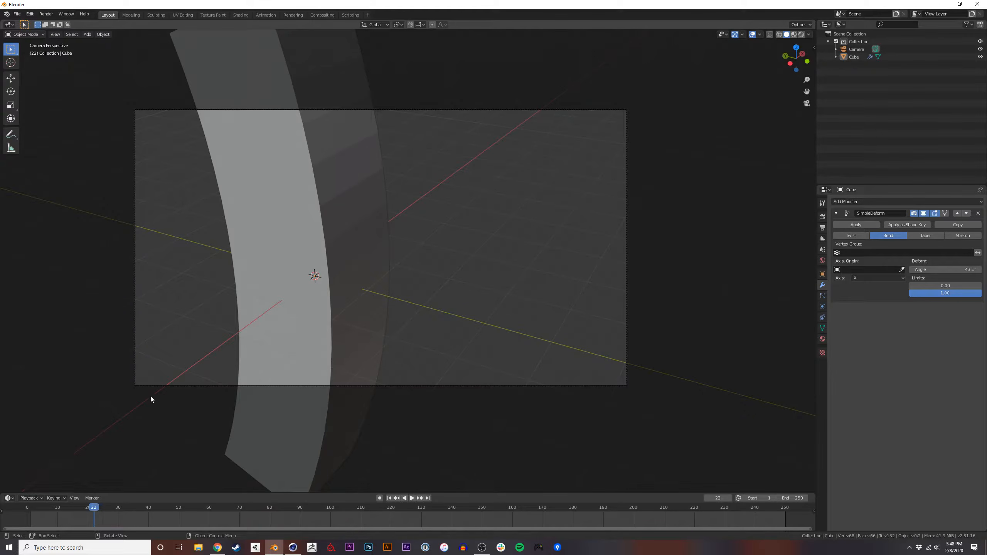
pyautogui.click(806, 103)
pyautogui.moveTo(642, 157); pyautogui.dragTo(395, 290, button='middle')
pyautogui.scroll(3, 443, 243)
pyautogui.scroll(2, 395, 290)
pyautogui.scroll(-3, 390, 276)
pyautogui.moveTo(469, 269); pyautogui.dragTo(361, 232, button='middle')
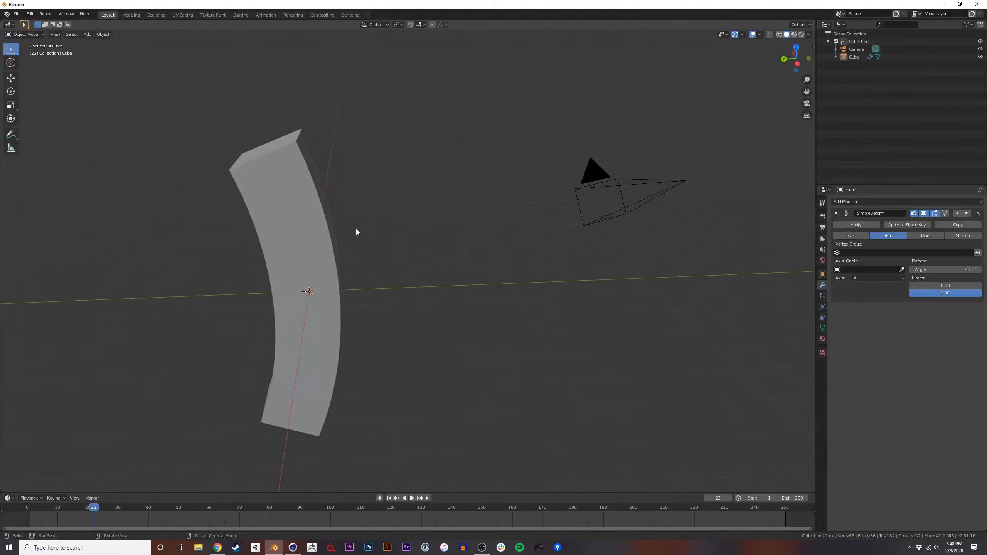
# Look through the camera, show the viewport sidebar's view settings and enable Lock Camera to View.
pyautogui.click(806, 103)
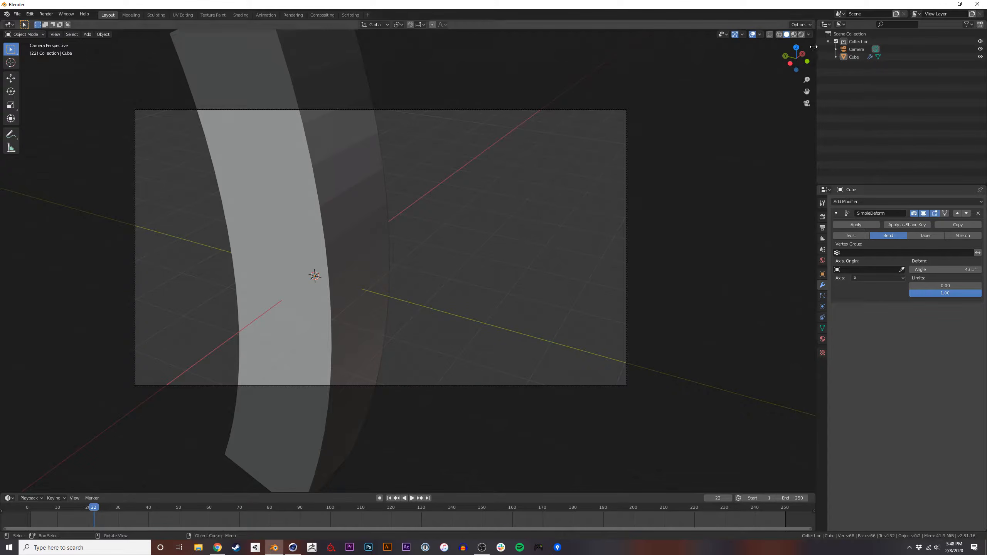
pyautogui.press('n')
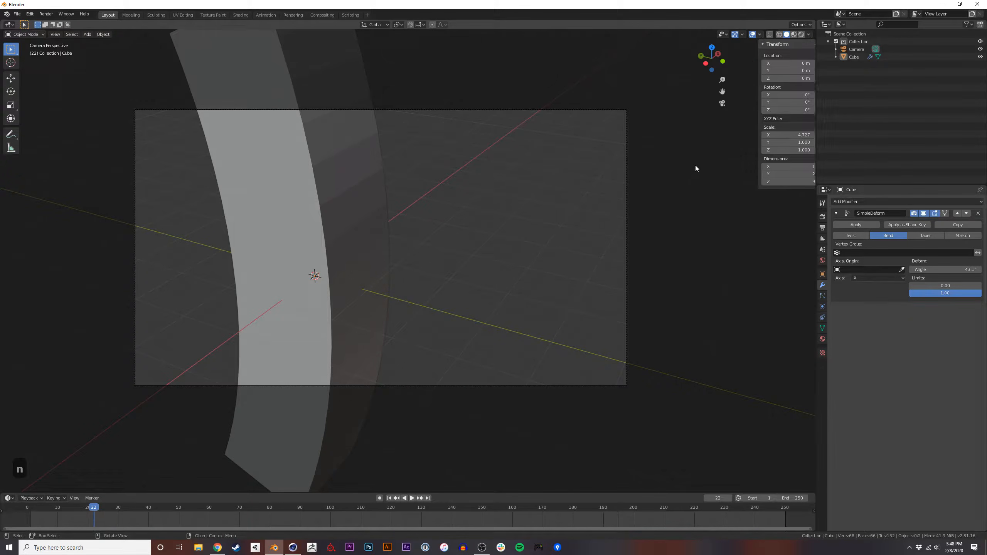
pyautogui.press('n')
pyautogui.press('n')
pyautogui.press('n')
pyautogui.press('n')
pyautogui.press('n')
pyautogui.click(812, 46)
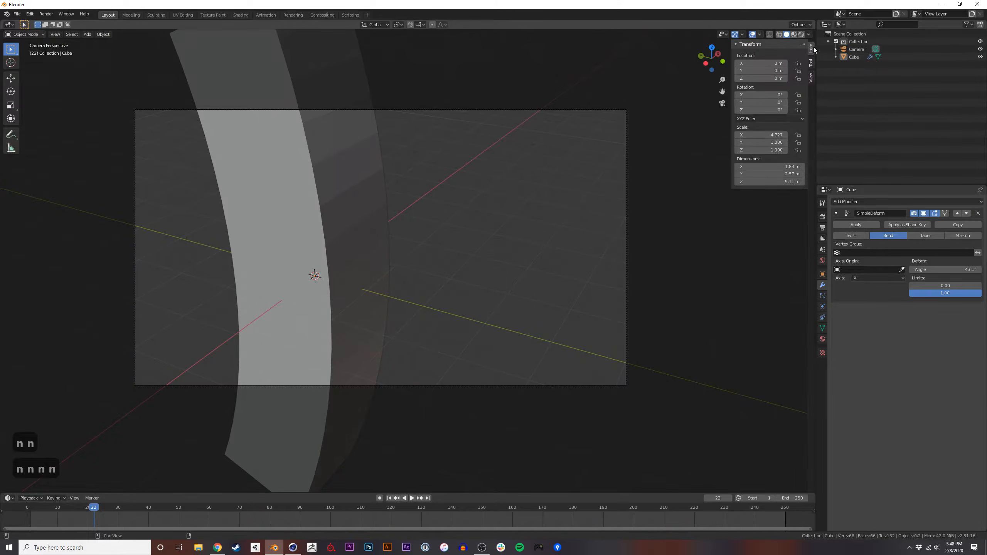
pyautogui.press('n')
pyautogui.press('n')
pyautogui.click(812, 76)
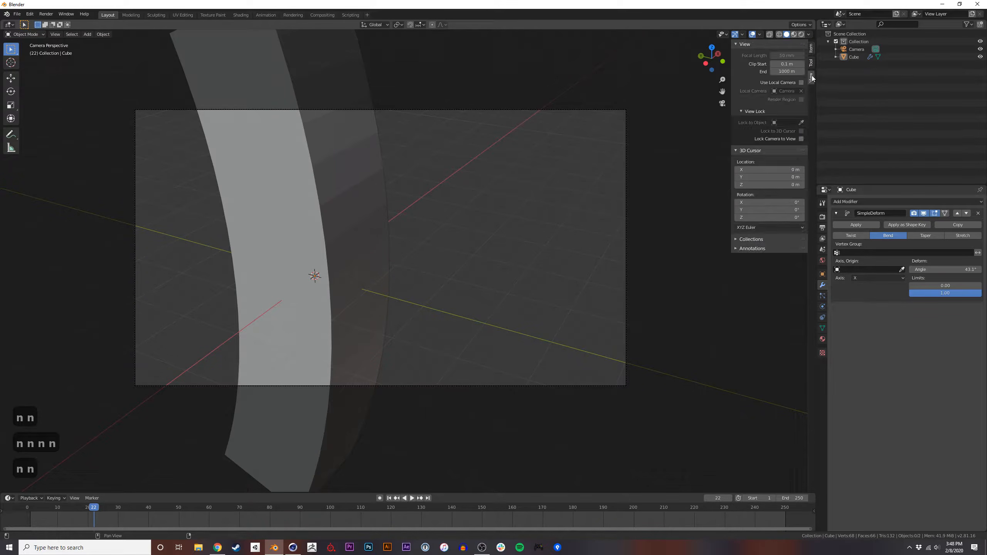
pyautogui.click(801, 138)
# Reposition the locked camera by orbiting while looking through it, hide the sidebar and return to the free perspective view.
pyautogui.moveTo(378, 260); pyautogui.dragTo(400, 234, button='middle')
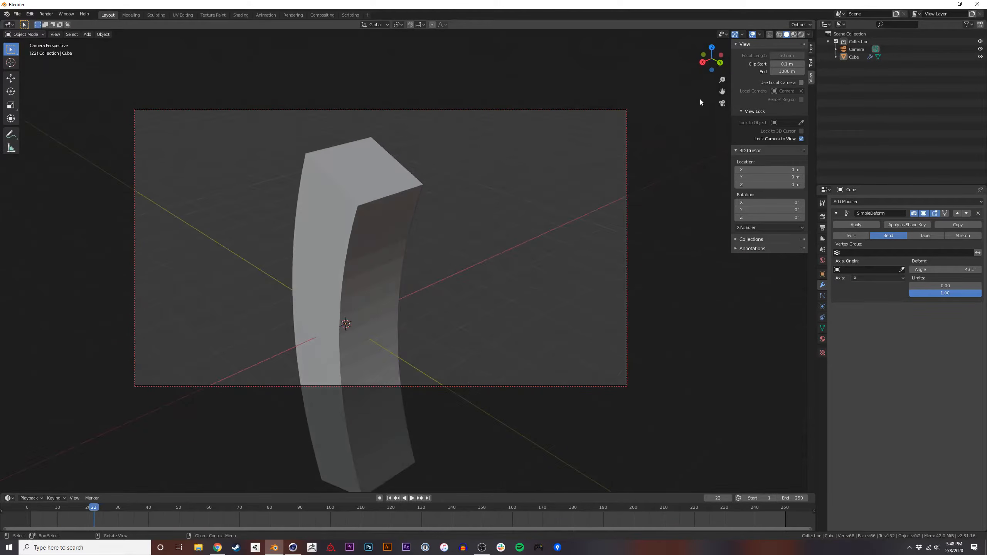
pyautogui.click(722, 103)
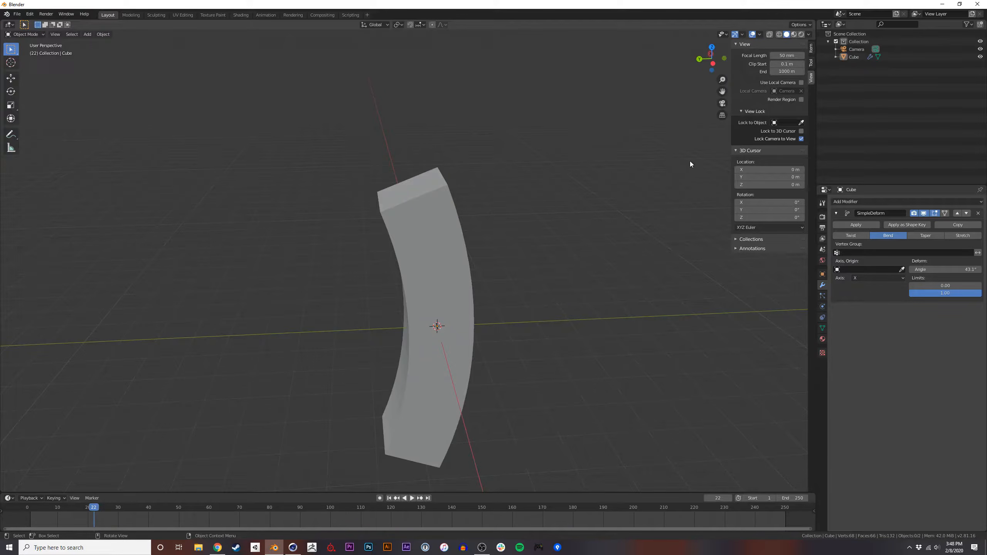
pyautogui.press('n')
pyautogui.moveTo(490, 238); pyautogui.dragTo(525, 251, button='middle')
pyautogui.click(806, 103)
pyautogui.moveTo(457, 255); pyautogui.dragTo(428, 229, button='middle')
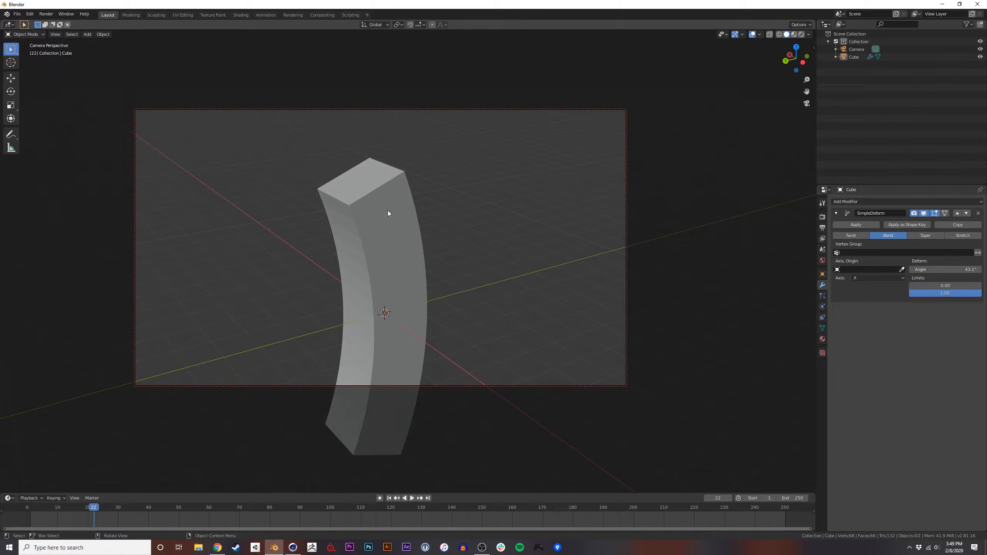
pyautogui.click(806, 103)
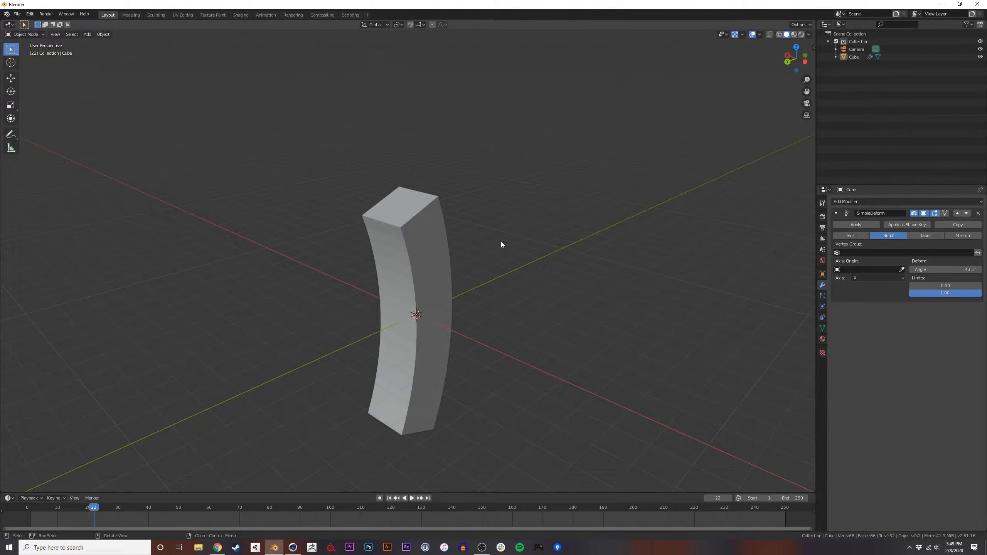
# Show the modifiers available for the bent box and review the Modify, Generate, Deform and Simulate groups.
pyautogui.moveTo(482, 294); pyautogui.dragTo(457, 286, button='middle')
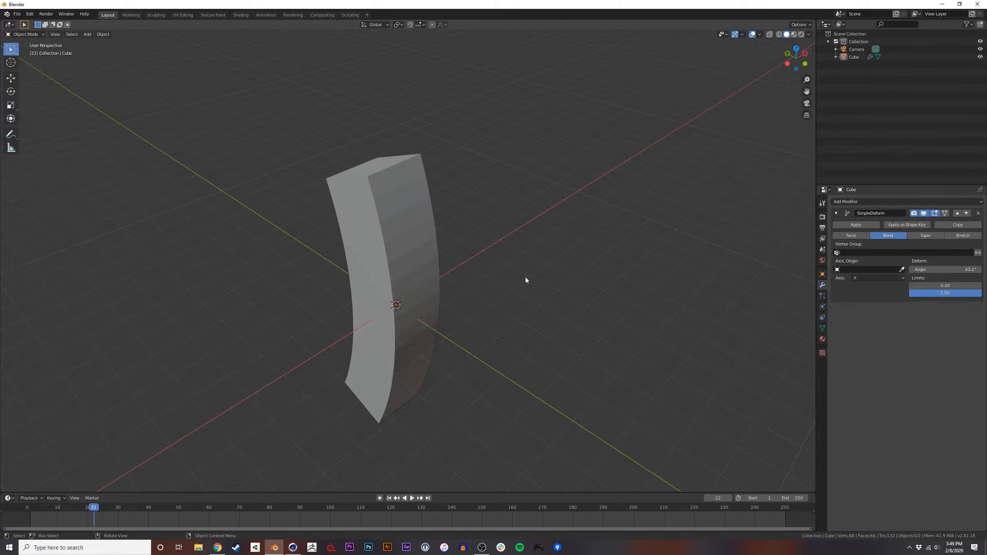
pyautogui.keyDown('shift'); pyautogui.moveTo(473, 295); pyautogui.dragTo(479, 311, button='middle'); pyautogui.keyUp('shift')
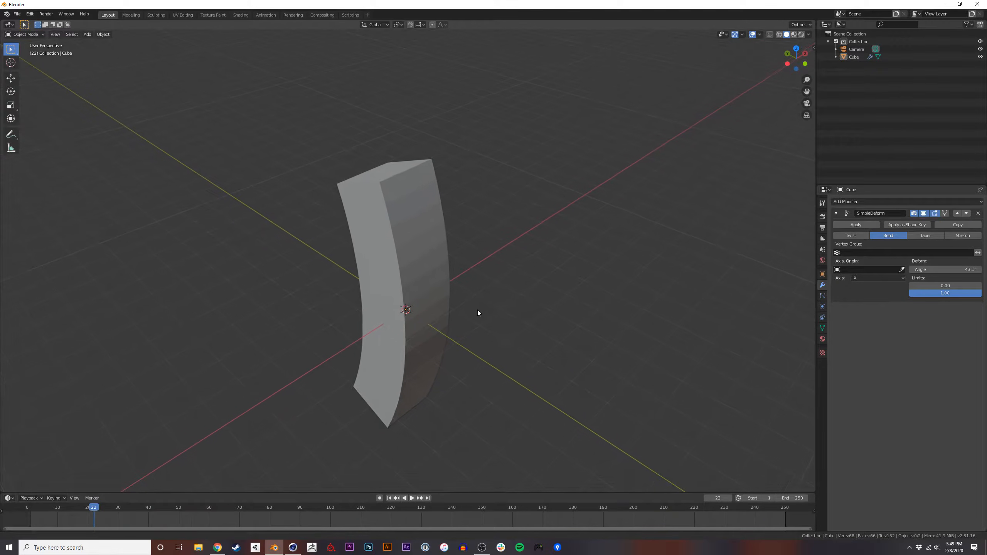
pyautogui.click(821, 339)
pyautogui.click(823, 285)
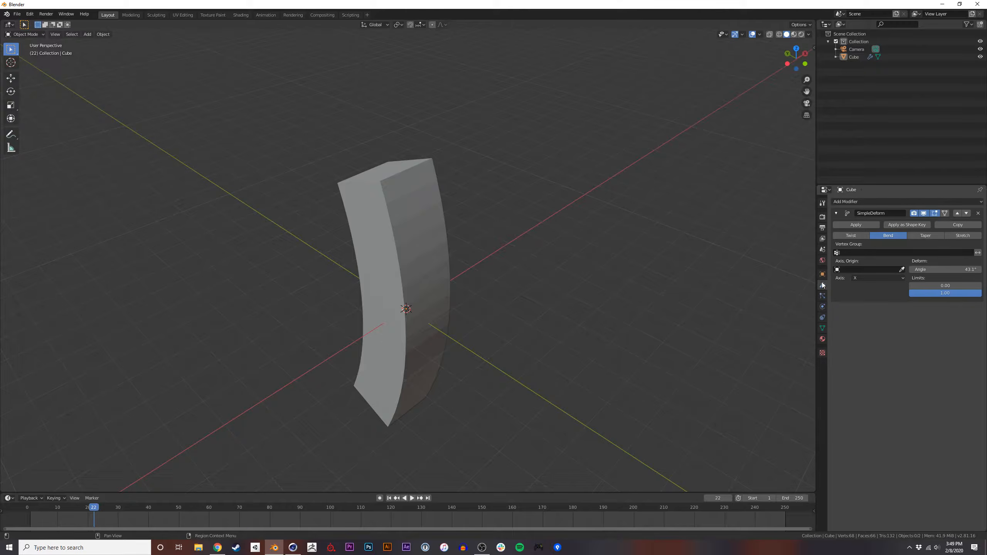
pyautogui.click(867, 202)
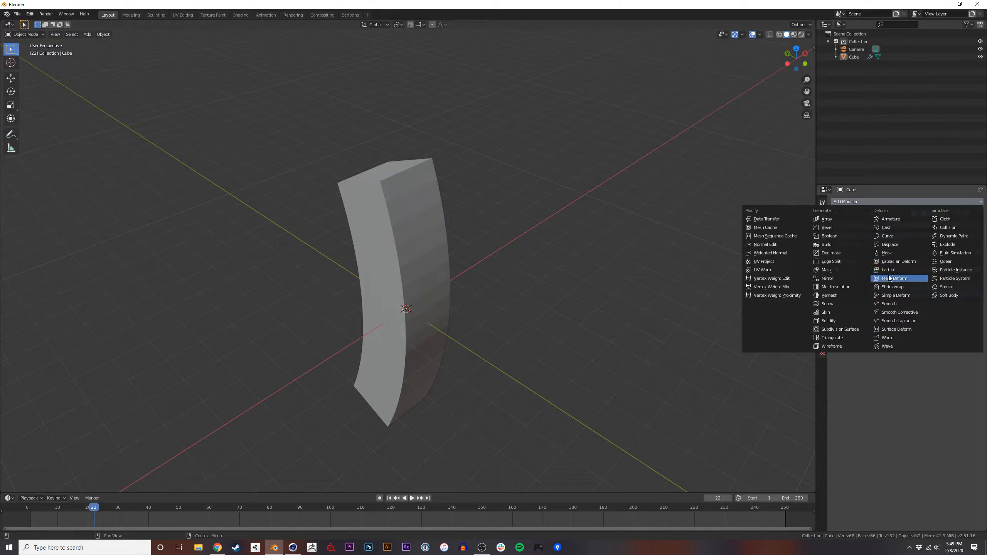
# Delete the bent box and add a 2 m plane mesh at the world origin.
pyautogui.moveTo(612, 426); pyautogui.dragTo(313, 218)
pyautogui.press('x')
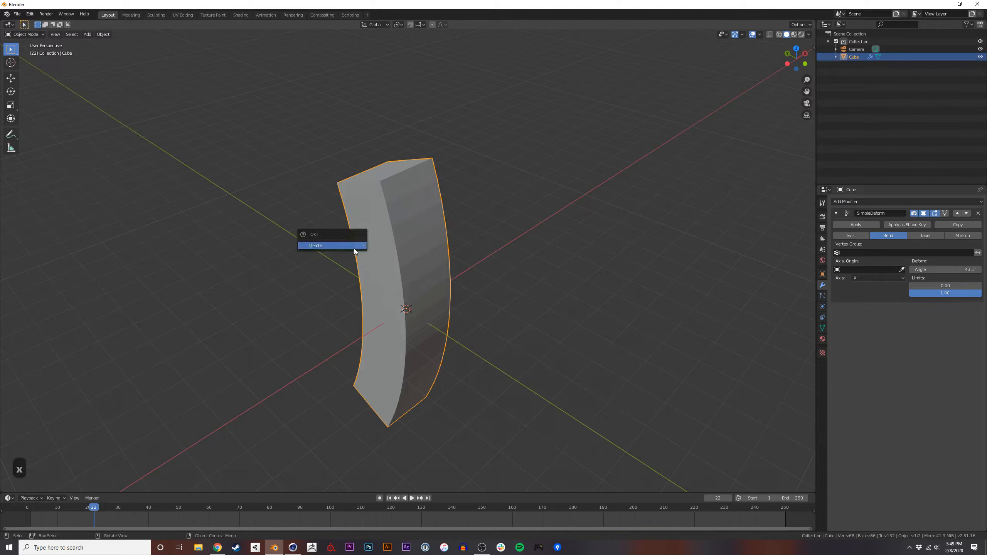
pyautogui.click(353, 247)
pyautogui.hotkey('shift', 'a')
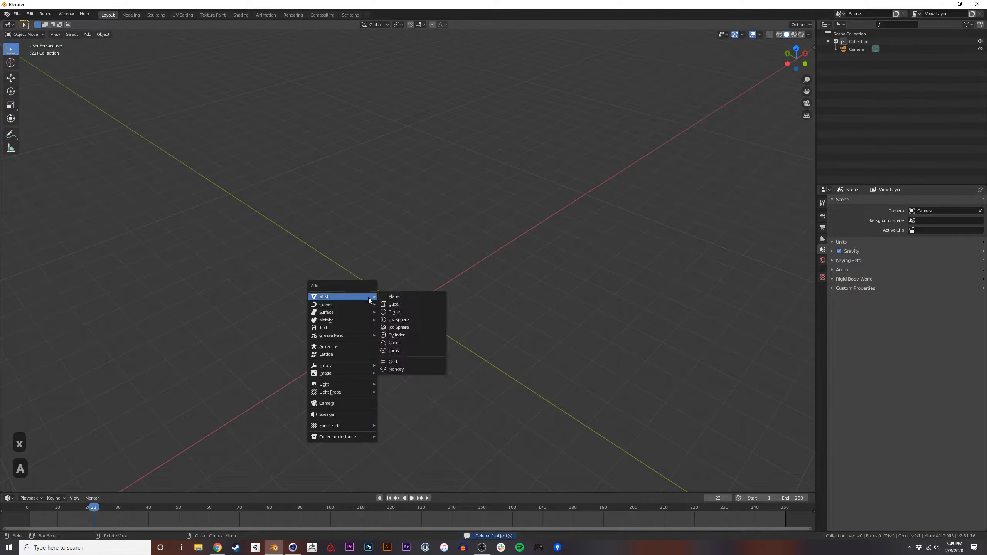
pyautogui.click(393, 296)
pyautogui.moveTo(403, 313); pyautogui.dragTo(387, 309, button='middle')
pyautogui.scroll(5, 471, 220)
pyautogui.moveTo(471, 219); pyautogui.dragTo(446, 229, button='middle')
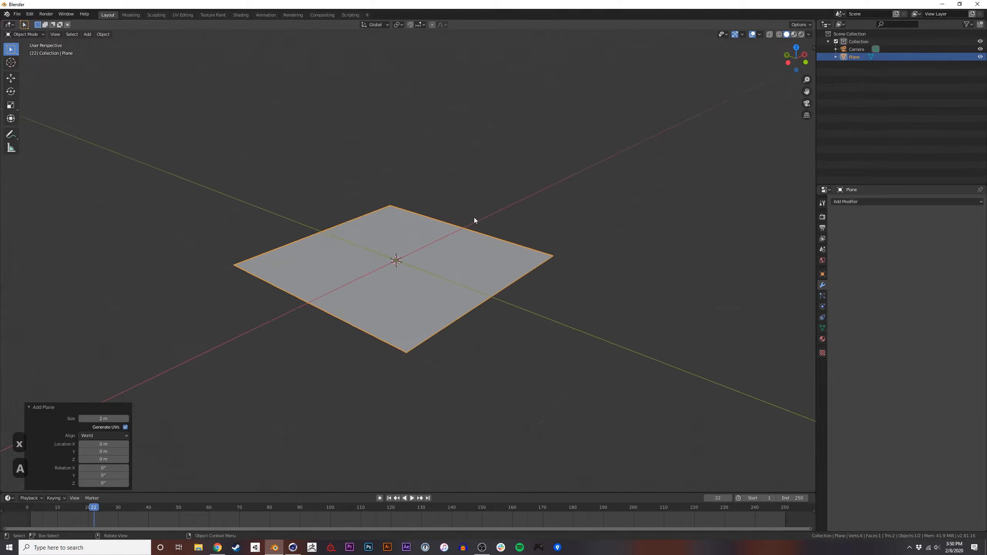
# Add a Solidify modifier to the plane and examine the thickness along its edges.
pyautogui.click(851, 201)
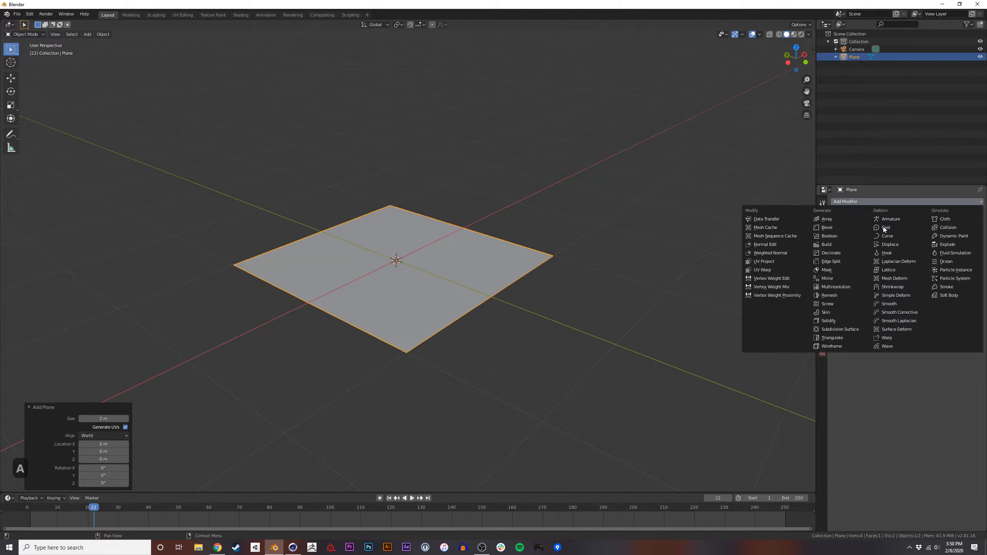
pyautogui.click(836, 322)
pyautogui.scroll(4, 458, 304)
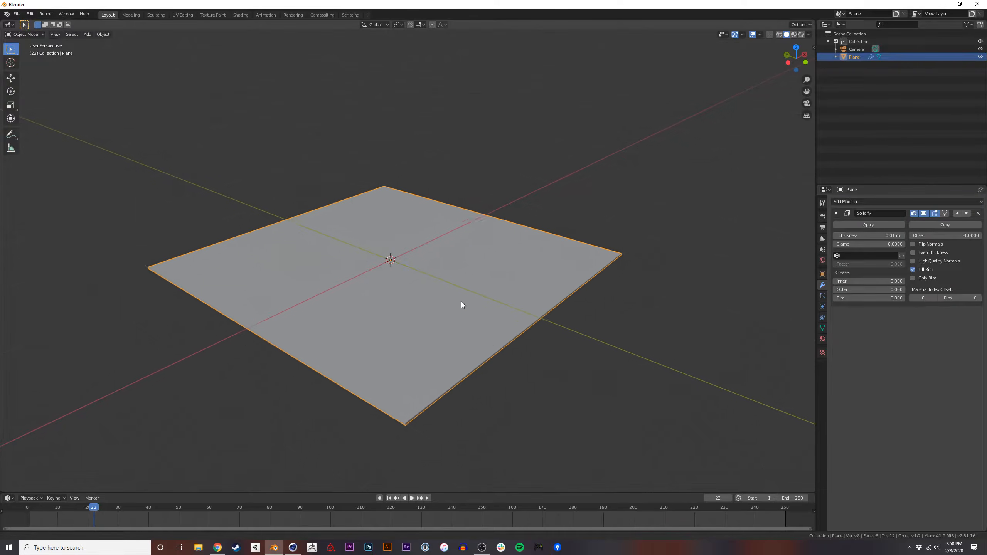
pyautogui.moveTo(428, 341); pyautogui.dragTo(424, 279, button='middle')
pyautogui.scroll(1, 436, 214)
pyautogui.scroll(-5, 410, 296)
pyautogui.press('Tab')
pyautogui.press('Tab')
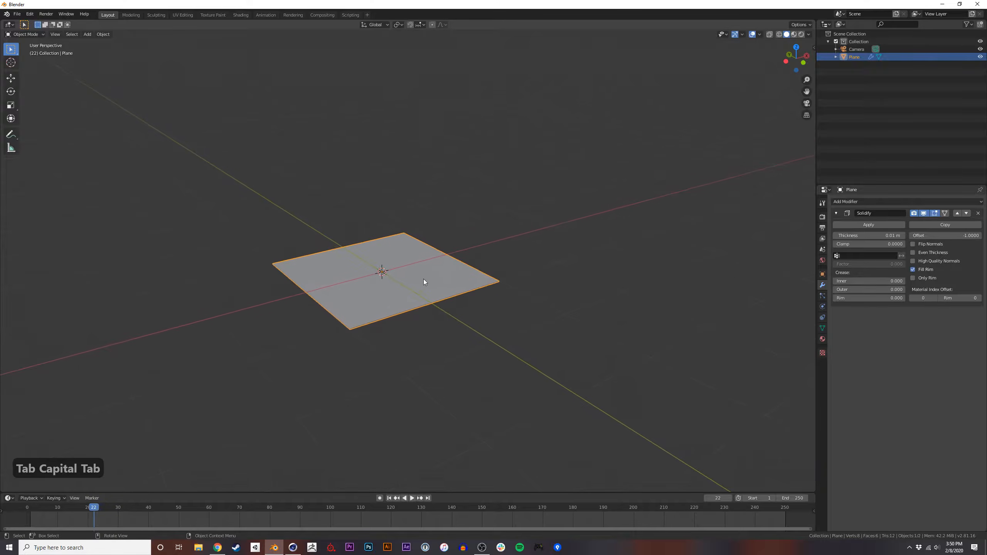
# Rotate the plane 90 degrees about the X axis so it stands upright.
pyautogui.press('r')
pyautogui.press('z')
pyautogui.press('9')
pyautogui.press('0')
pyautogui.press('x')
pyautogui.press('Return')
pyautogui.moveTo(434, 240); pyautogui.dragTo(641, 236, button='middle')
pyautogui.press('Tab')
pyautogui.press('Tab')
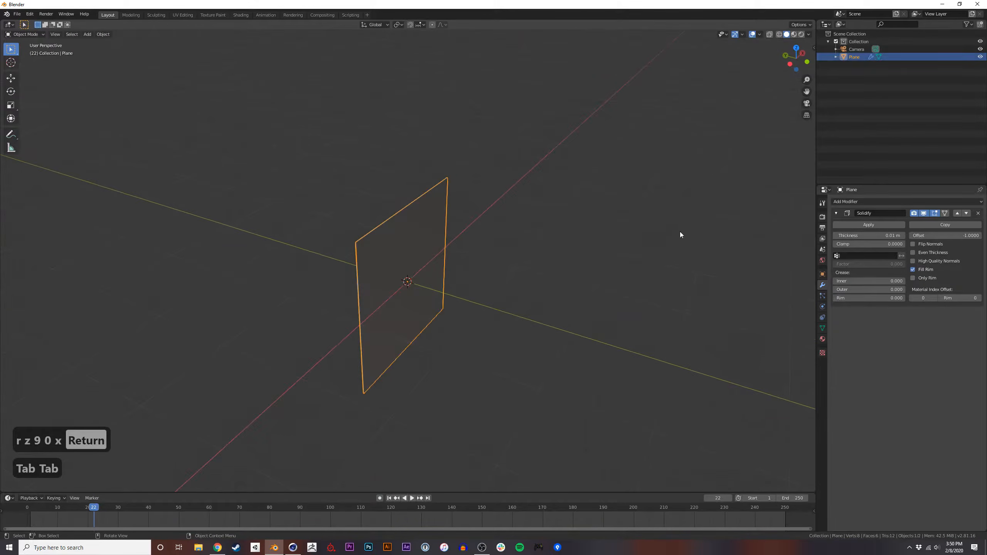
# Toggle the Solidify modifier's viewport display to compare the plane with and without thickness, leaving the display off.
pyautogui.click(925, 215)
pyautogui.click(925, 215)
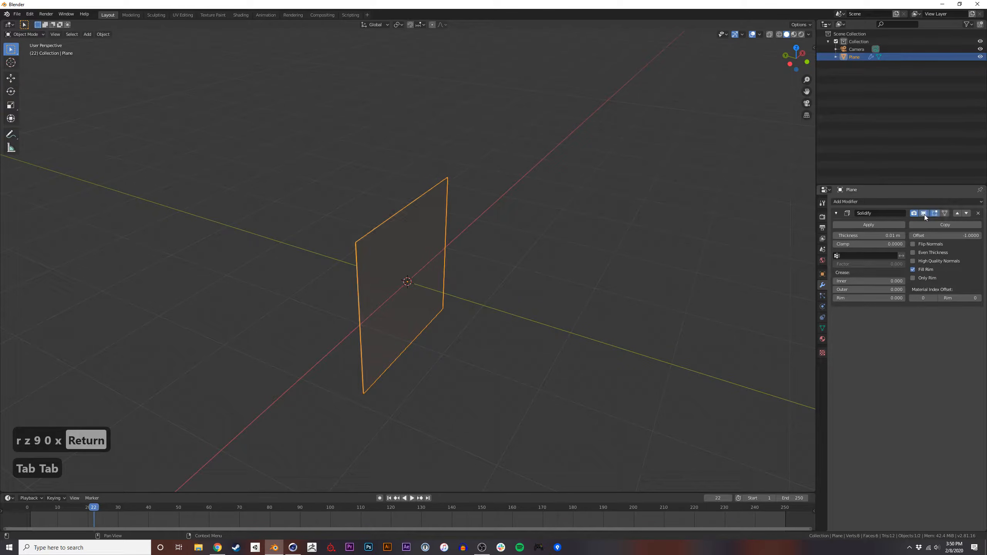
pyautogui.click(925, 215)
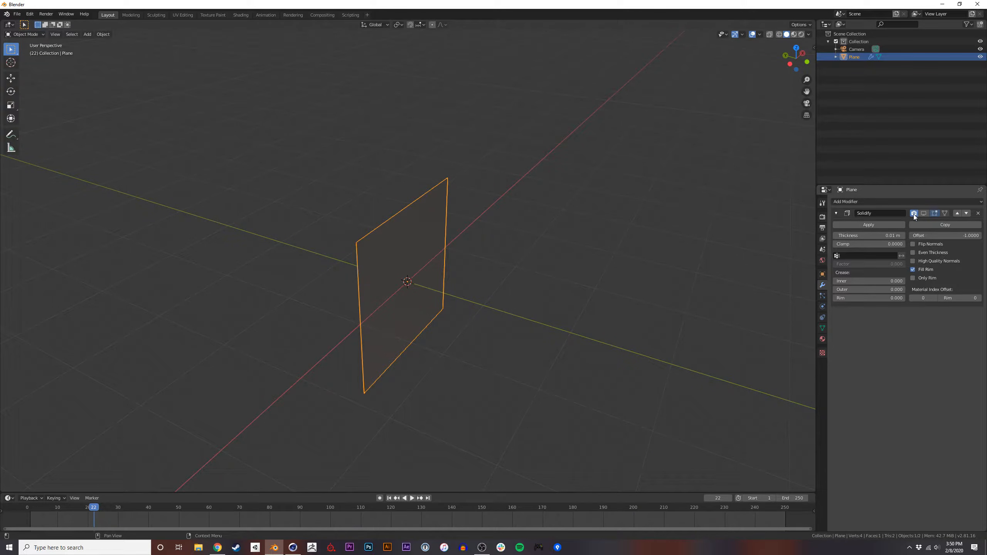
pyautogui.click(921, 215)
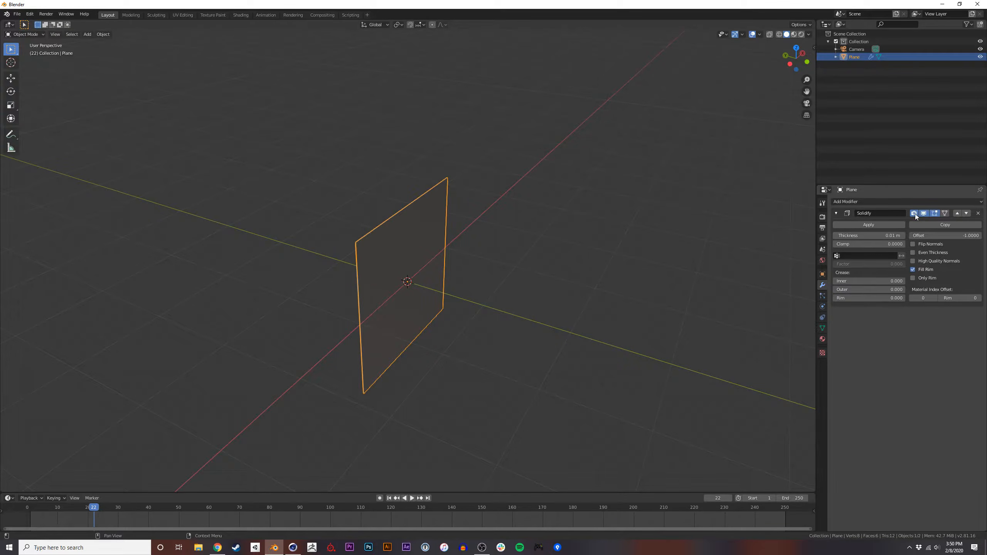
pyautogui.click(923, 214)
pyautogui.click(924, 214)
pyautogui.moveTo(449, 262); pyautogui.dragTo(398, 276, button='middle')
# Extrude one vertical side edge of the plane outward about 0.42 m as a narrow angled face.
pyautogui.press('Tab')
pyautogui.press('2')
pyautogui.click(418, 285)
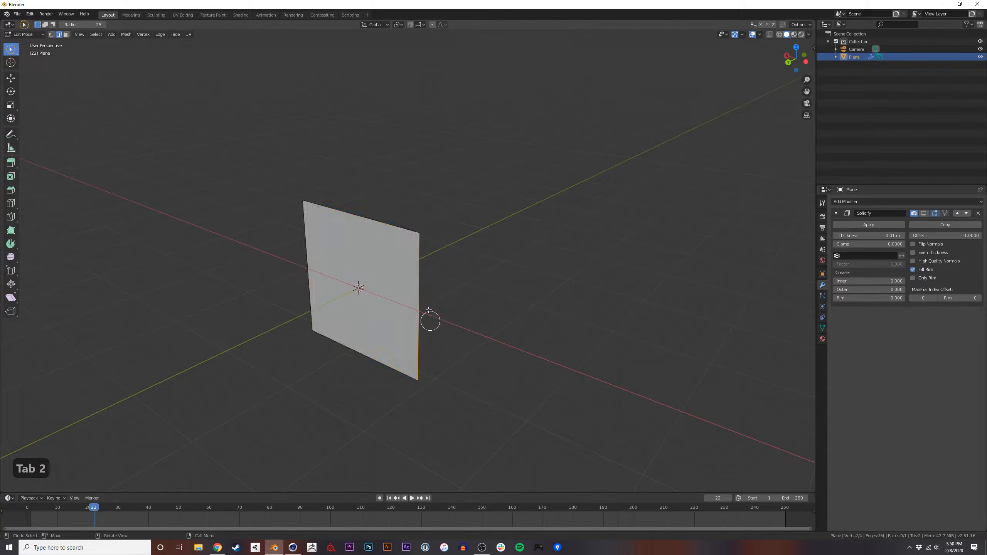
pyautogui.press('e')
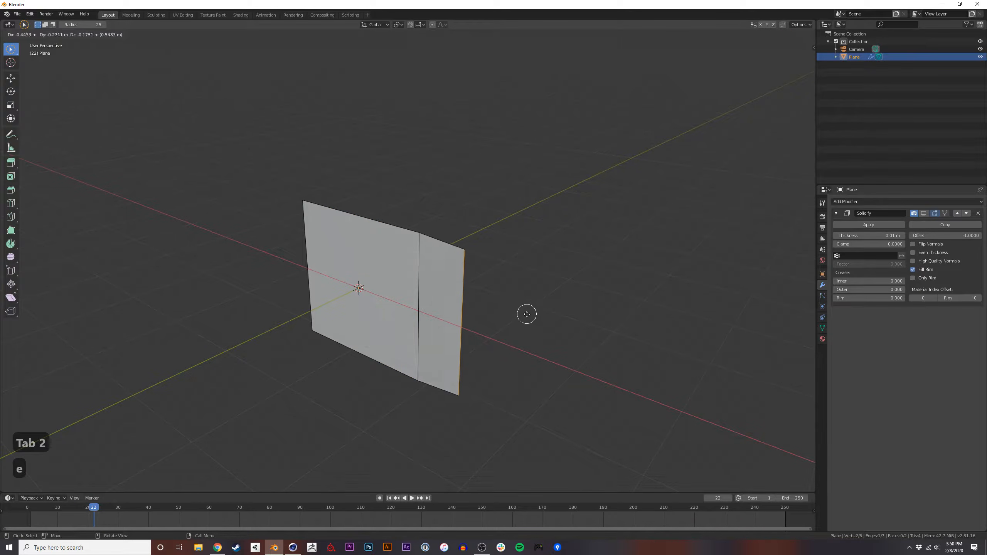
pyautogui.click(514, 304)
pyautogui.moveTo(514, 302); pyautogui.dragTo(442, 289, button='middle')
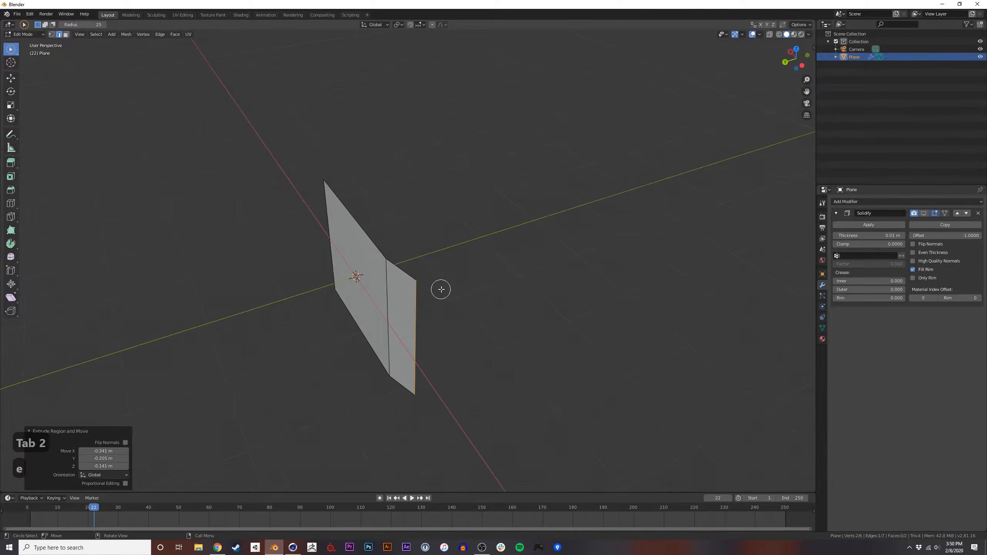
# Replace circle selection with a single-element select tool and undo the trial drag on the plane's top edge.
pyautogui.press('2')
pyautogui.moveTo(9, 49); pyautogui.dragTo(48, 54)
pyautogui.moveTo(362, 228); pyautogui.dragTo(353, 242)
pyautogui.hotkey('ctrl', 'z')
# Extrude the top edge of the narrow angled face about 0.48 m along Y as a flap.
pyautogui.keyDown('shift'); pyautogui.click(403, 273); pyautogui.keyUp('shift')
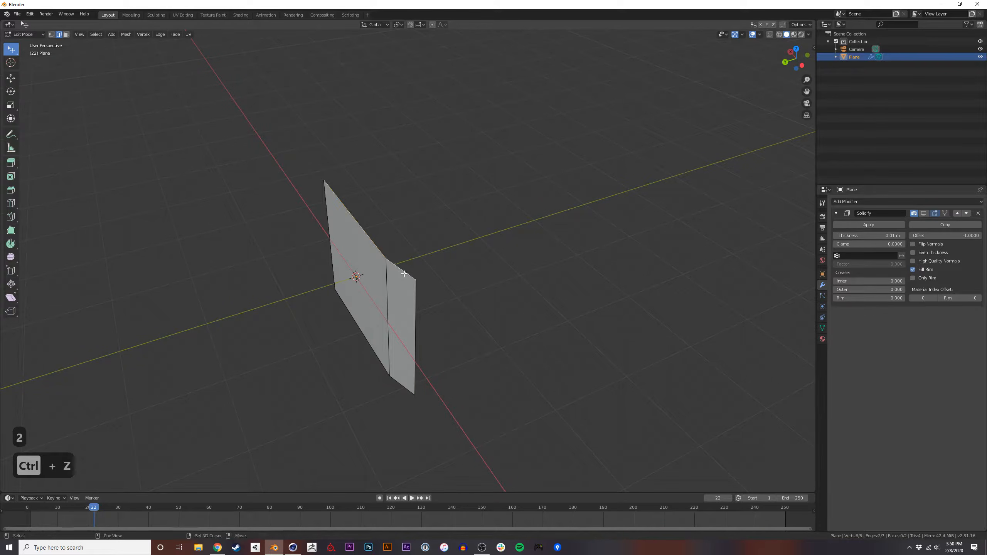
pyautogui.moveTo(414, 273); pyautogui.dragTo(383, 278, button='middle')
pyautogui.press('e')
pyautogui.click(450, 274)
pyautogui.moveTo(410, 243); pyautogui.dragTo(446, 269, button='middle')
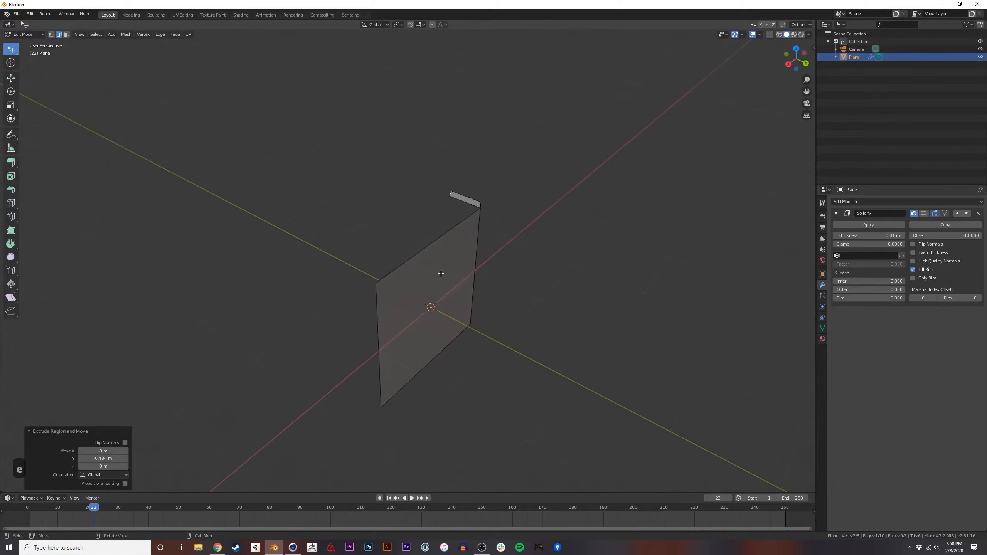
# Extrude the plane's opposite vertical edge about 0.73 m along Y as a side panel.
pyautogui.click(379, 326)
pyautogui.press('e')
pyautogui.click(338, 298)
pyautogui.moveTo(341, 290); pyautogui.dragTo(362, 268, button='middle')
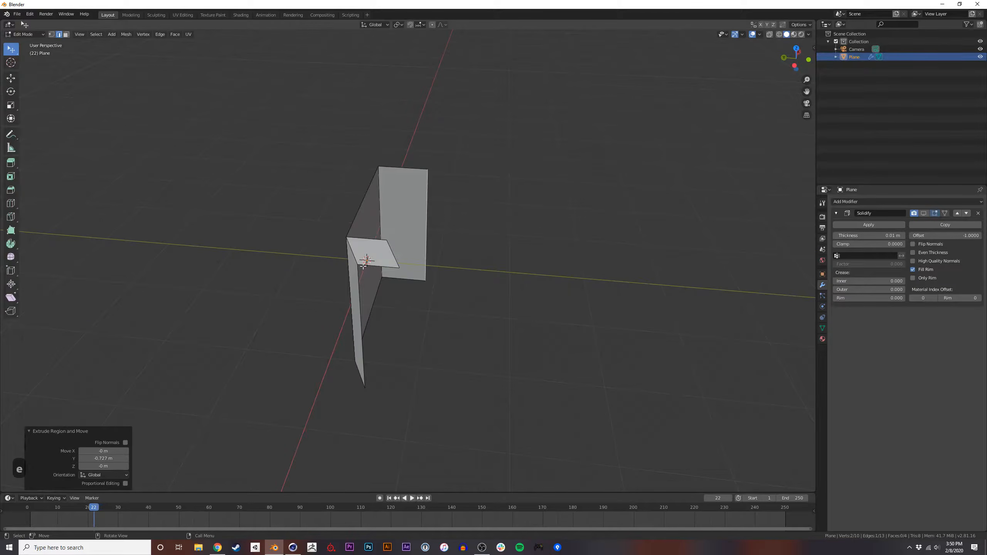
# Try to fill a face from the corner vertex between the flap and the narrow face, and undo the fill.
pyautogui.press('1')
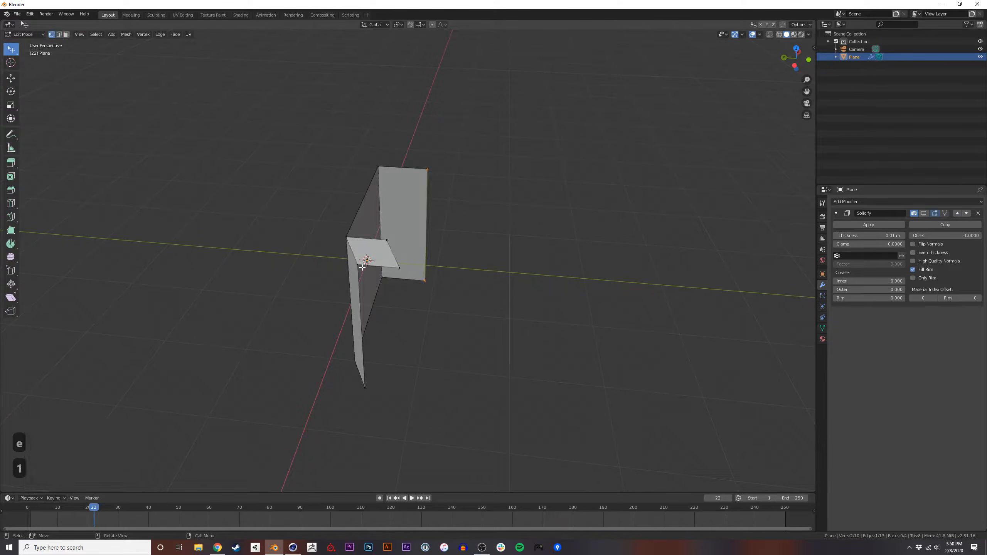
pyautogui.moveTo(384, 273); pyautogui.dragTo(377, 257, button='middle')
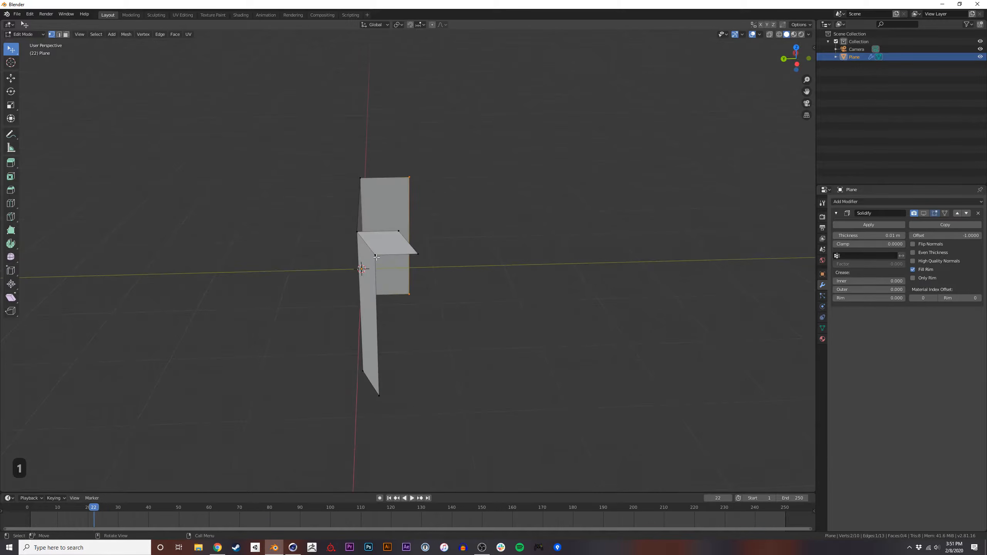
pyautogui.press('f')
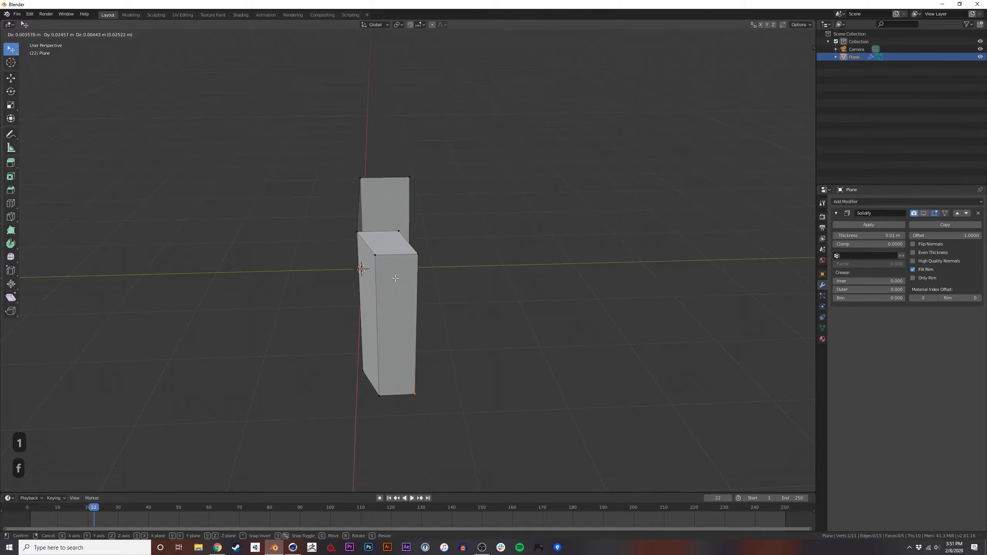
pyautogui.click(396, 278)
pyautogui.moveTo(396, 278); pyautogui.dragTo(365, 264, button='middle')
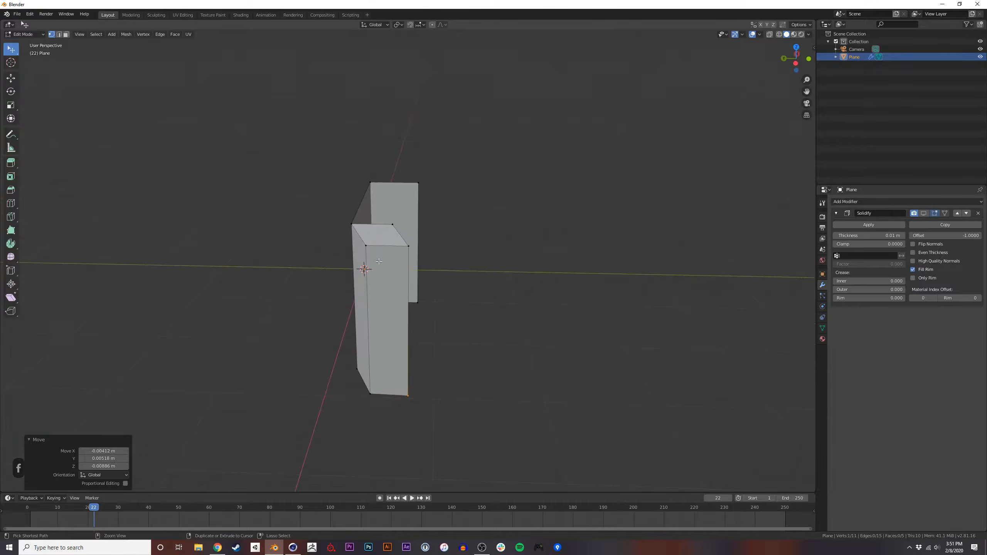
pyautogui.hotkey('ctrl', 'z')
pyautogui.hotkey('ctrl', 'z')
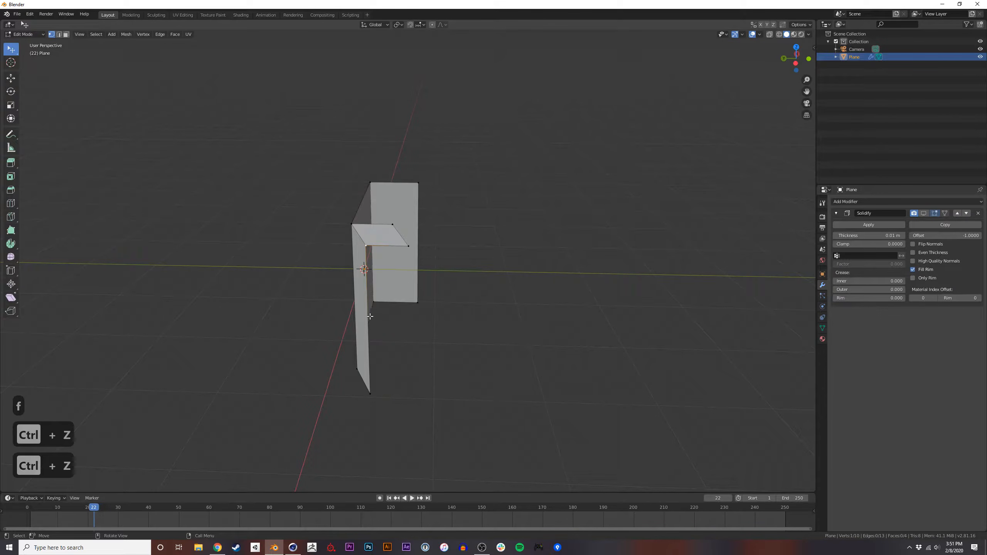
# Fill a face from the corner vertex between the flap and the narrow face.
pyautogui.press('f')
pyautogui.click(396, 259)
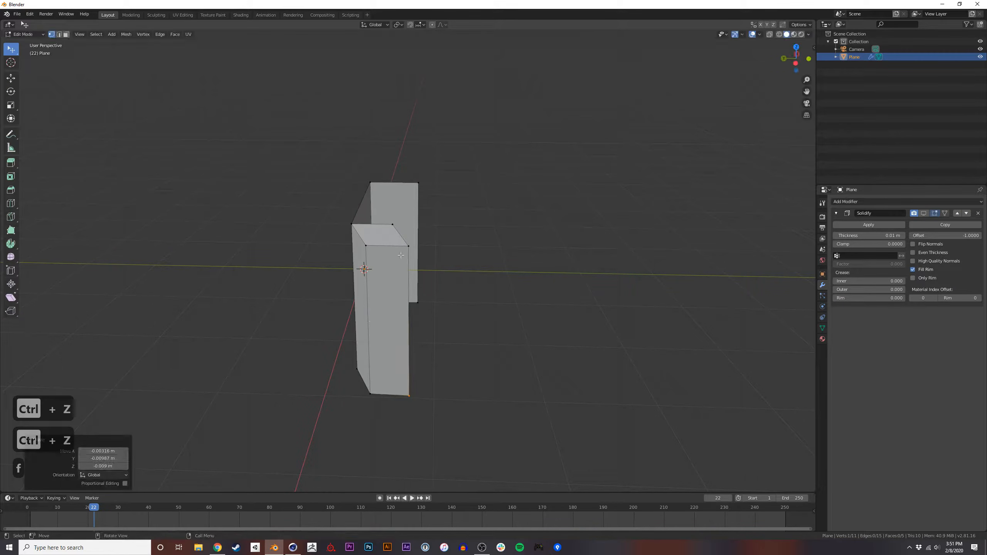
pyautogui.moveTo(358, 345); pyautogui.dragTo(356, 310, button='middle')
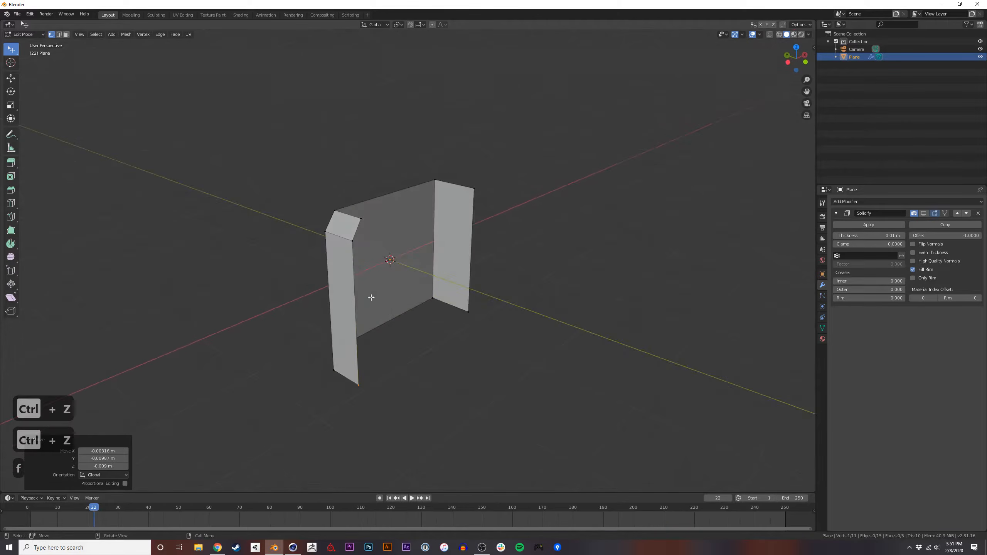
# Fill a face between the outer vertical edges of the two side panels to close the open long side.
pyautogui.press('2')
pyautogui.click(470, 236)
pyautogui.keyDown('shift'); pyautogui.click(357, 331); pyautogui.keyUp('shift')
pyautogui.moveTo(357, 331); pyautogui.dragTo(361, 302, button='middle')
pyautogui.press('f')
pyautogui.moveTo(410, 269)
pyautogui.mouseDown(button='middle')
pyautogui.moveTo(441, 293)
pyautogui.moveTo(425, 271)
pyautogui.mouseUp(button='middle')
pyautogui.click(521, 266)
pyautogui.moveTo(522, 265); pyautogui.dragTo(429, 268, button='middle')
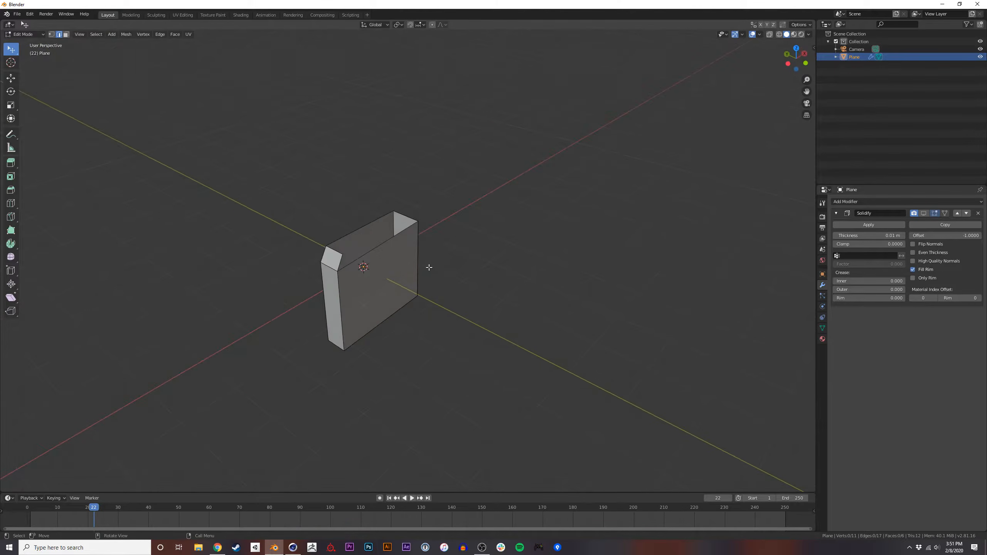
# Add a UV sphere inside the same mesh in Edit Mode and scale it up until it encloses the box.
pyautogui.hotkey('shift', 'a')
pyautogui.click(412, 331)
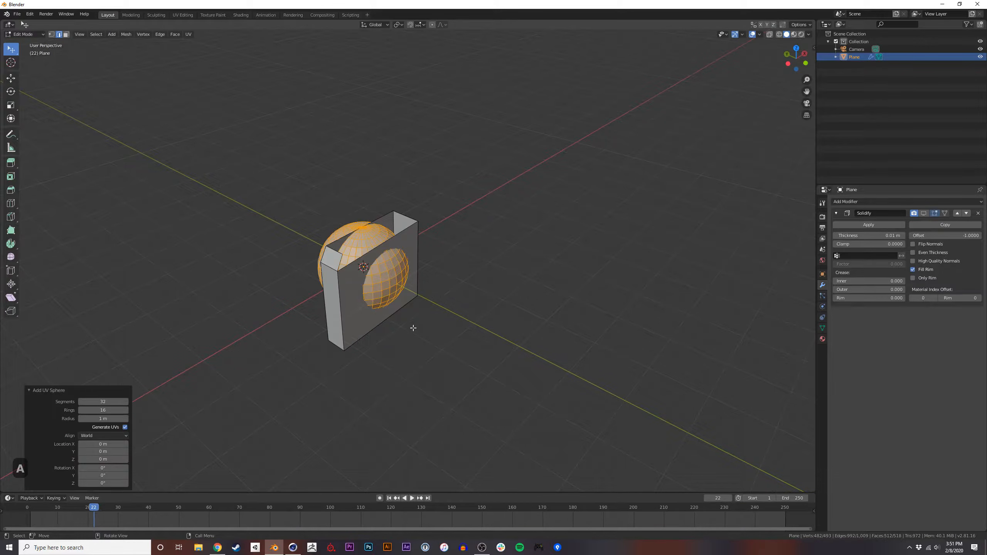
pyautogui.press('g')
pyautogui.press('s')
pyautogui.click(533, 315)
pyautogui.press('Tab')
pyautogui.press('Tab')
# Delete three adjacent faces around the sphere's middle to open a rectangular hole.
pyautogui.press('3')
pyautogui.click(350, 287)
pyautogui.keyDown('shift'); pyautogui.click(311, 278); pyautogui.keyUp('shift')
pyautogui.keyDown('shift'); pyautogui.click(276, 257); pyautogui.keyUp('shift')
pyautogui.press('x')
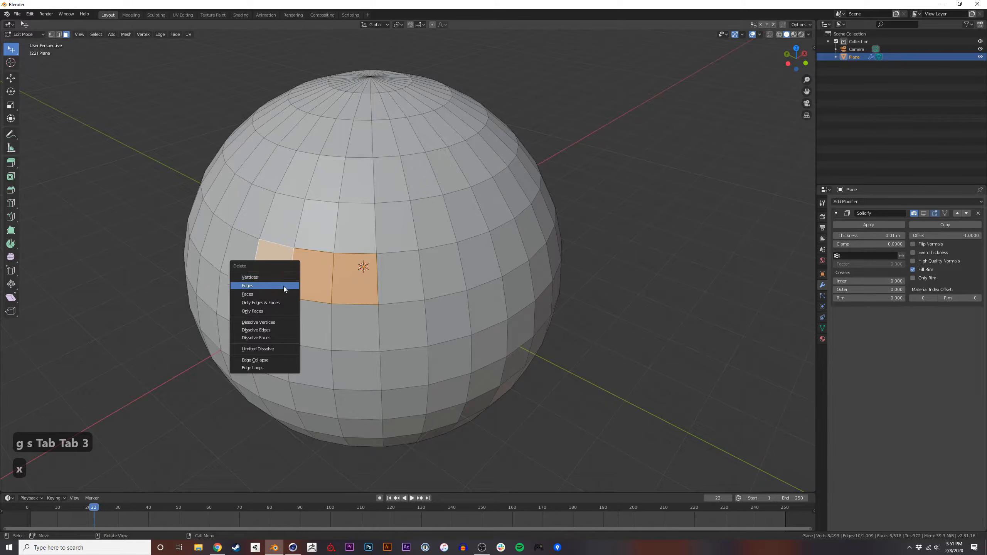
pyautogui.click(286, 294)
pyautogui.moveTo(316, 258); pyautogui.dragTo(356, 221, button='middle')
# Fill the sphere's hole one face at a time, starting from its end and bridging opposite edges for the middle face.
pyautogui.press('2')
pyautogui.moveTo(349, 275); pyautogui.dragTo(337, 283, button='middle')
pyautogui.press('f')
pyautogui.click(355, 248)
pyautogui.keyDown('shift'); pyautogui.click(355, 297); pyautogui.keyUp('shift')
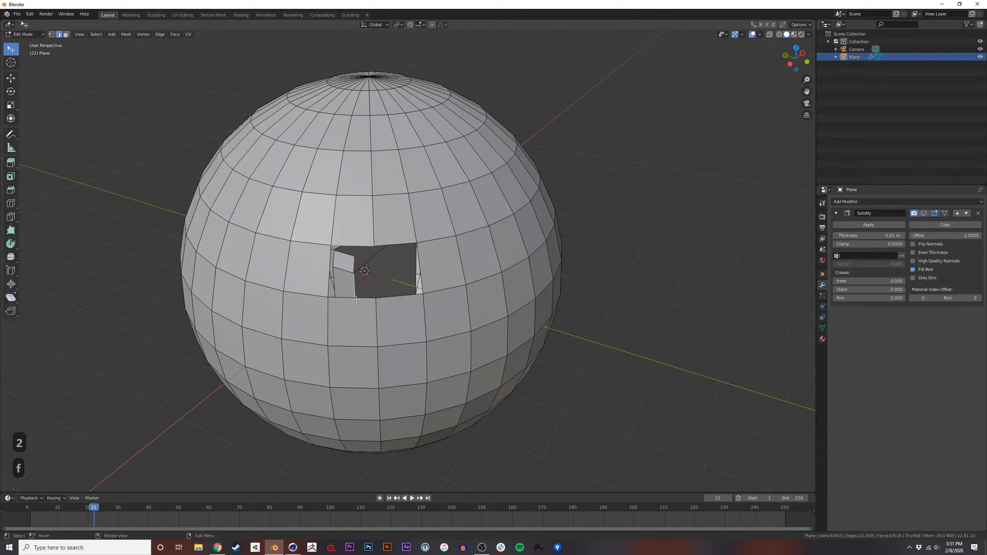
pyautogui.press('f')
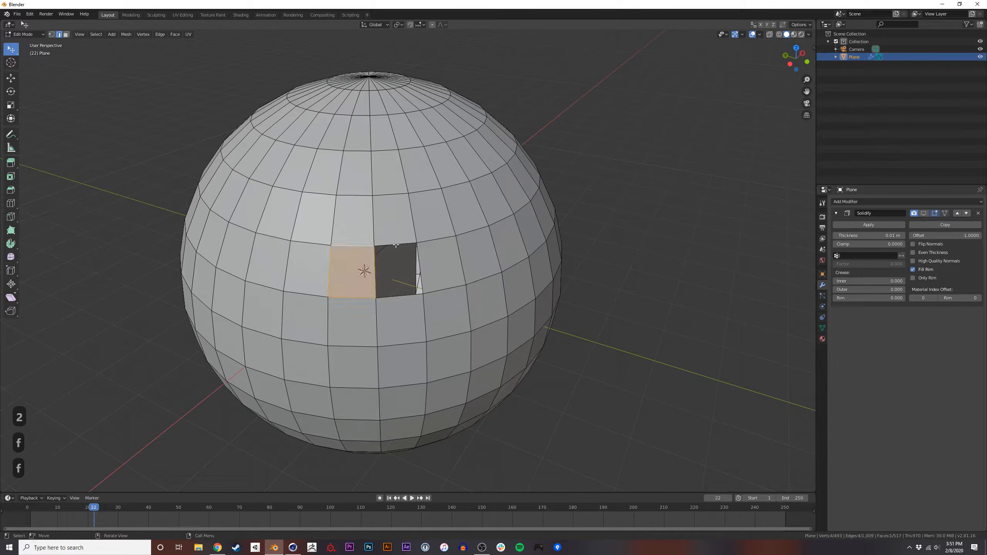
# Undo the individual face fills so the three-face hole is open again.
pyautogui.hotkey('ctrl', 'z')
pyautogui.hotkey('ctrl', 'z')
pyautogui.hotkey('ctrl', 'z')
pyautogui.hotkey('ctrl', 'z')
pyautogui.hotkey('ctrl', 'z')
pyautogui.hotkey('ctrl', 'z')
pyautogui.hotkey('ctrl', 'z')
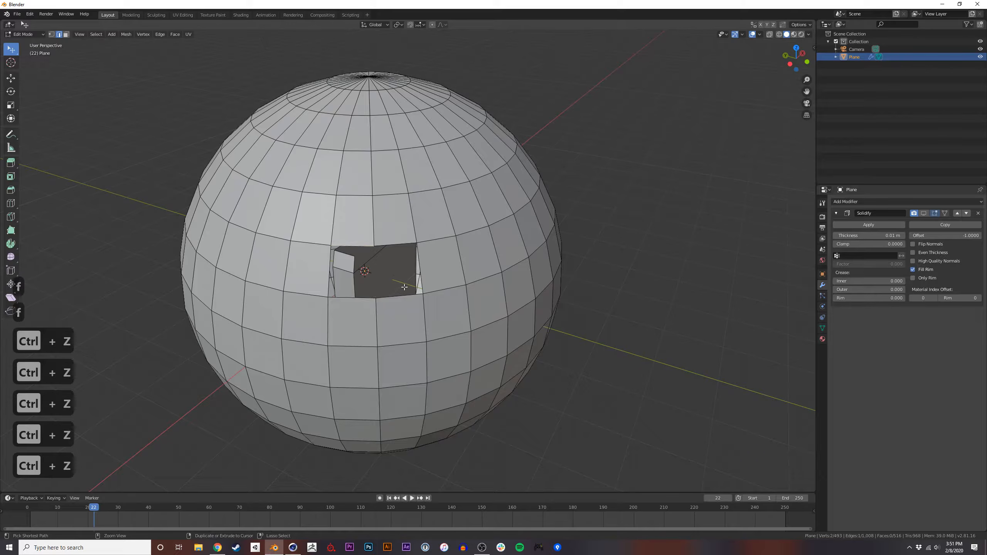
# Select the hole's whole boundary loop and close it with Grid Fill.
pyautogui.keyDown('alt'); pyautogui.click(411, 296); pyautogui.keyUp('alt')
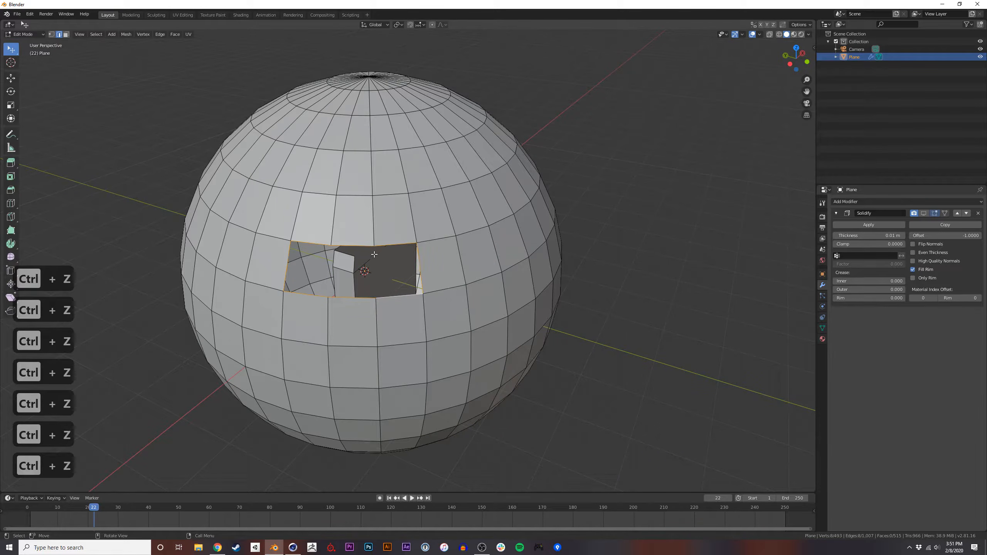
pyautogui.press('F3')
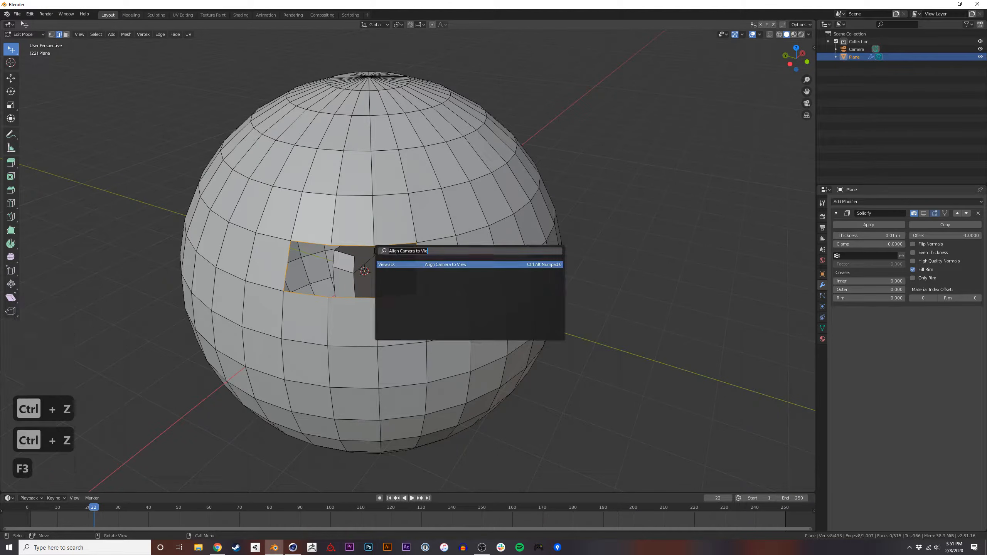
pyautogui.write('grid')
pyautogui.press('Down')
pyautogui.press('Down')
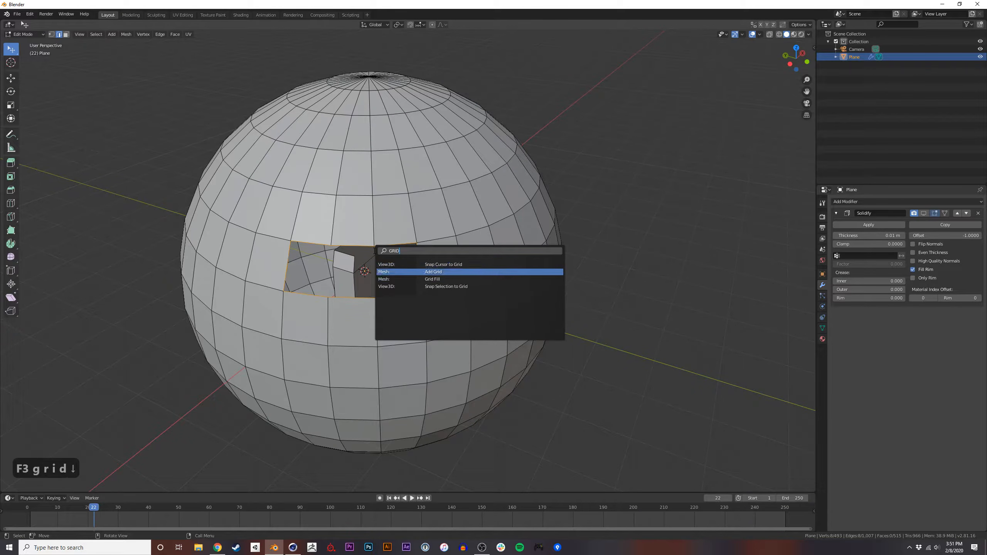
pyautogui.press('Return')
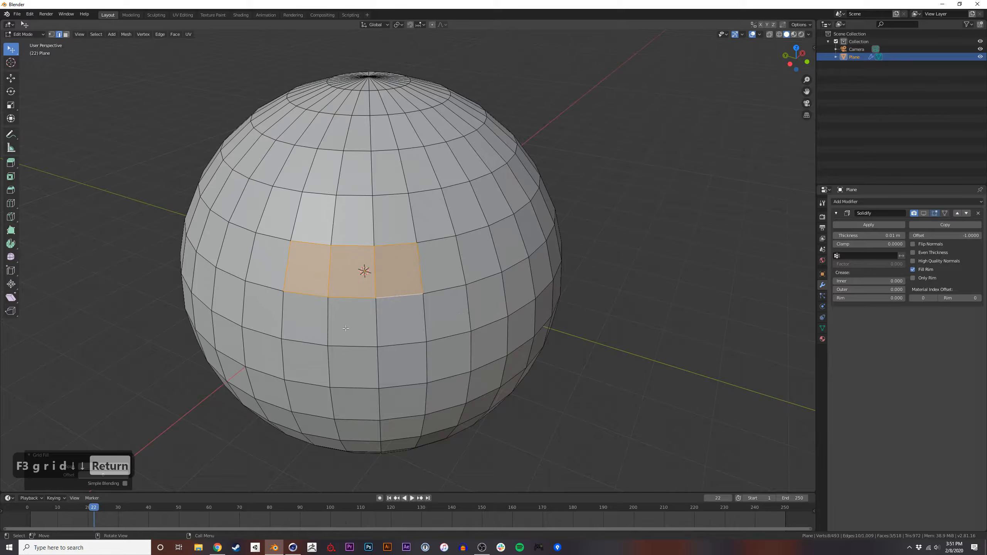
# Delete the whole object in Object Mode, and undo back past the deletion and the grid fill.
pyautogui.press('Tab')
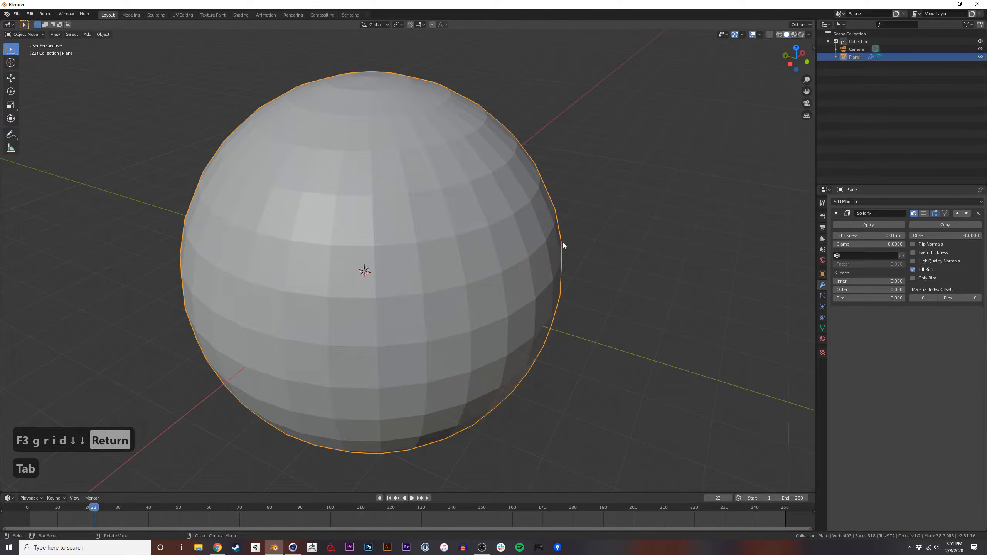
pyautogui.press('x')
pyautogui.click(433, 292)
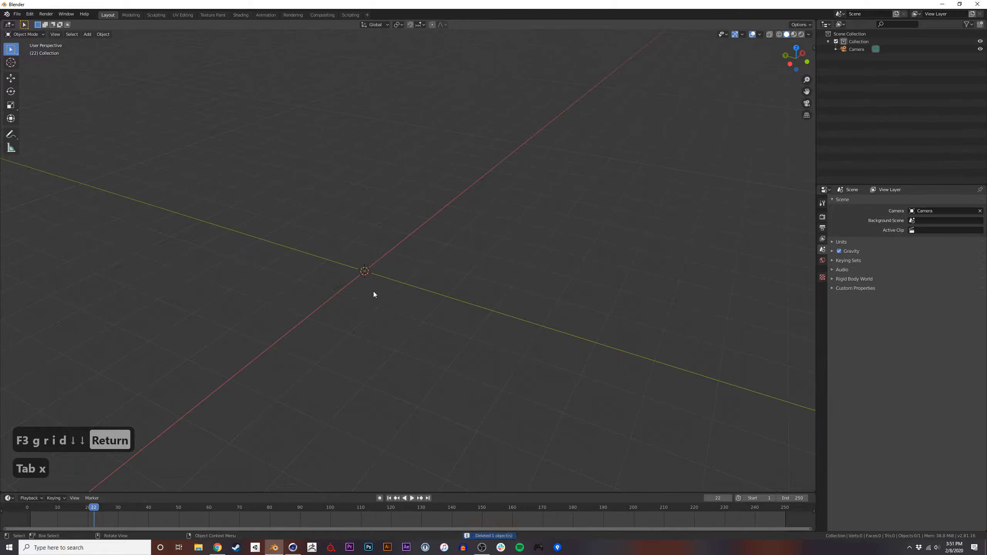
pyautogui.hotkey('ctrl', 'z')
pyautogui.hotkey('ctrl', 'z')
pyautogui.hotkey('ctrl', 'z')
pyautogui.hotkey('ctrl', 'z')
pyautogui.press('capslock')
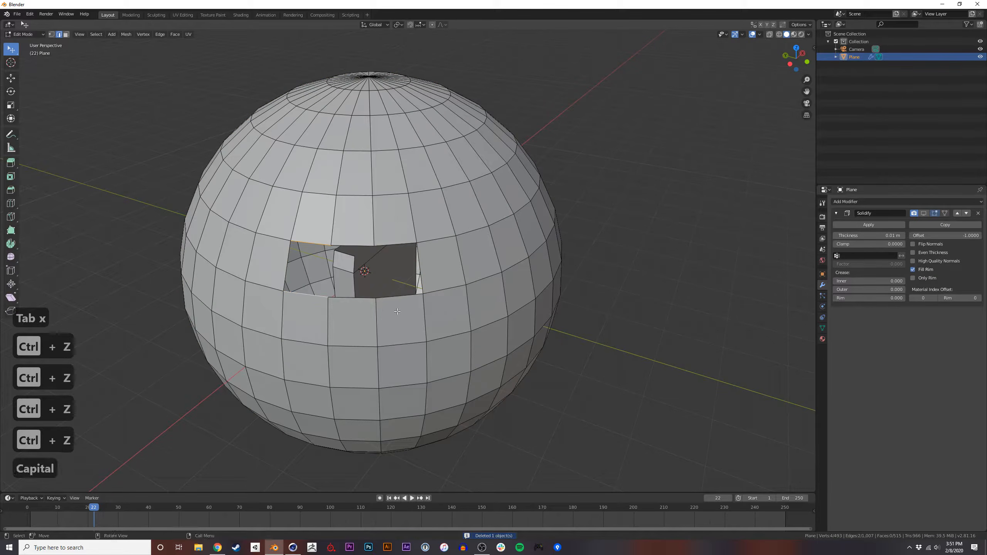
# Delete the object with the open hole in Object Mode, undo the deletion and return to Edit Mode.
pyautogui.press('Tab')
pyautogui.press('x')
pyautogui.click(468, 275)
pyautogui.hotkey('ctrl', 'z')
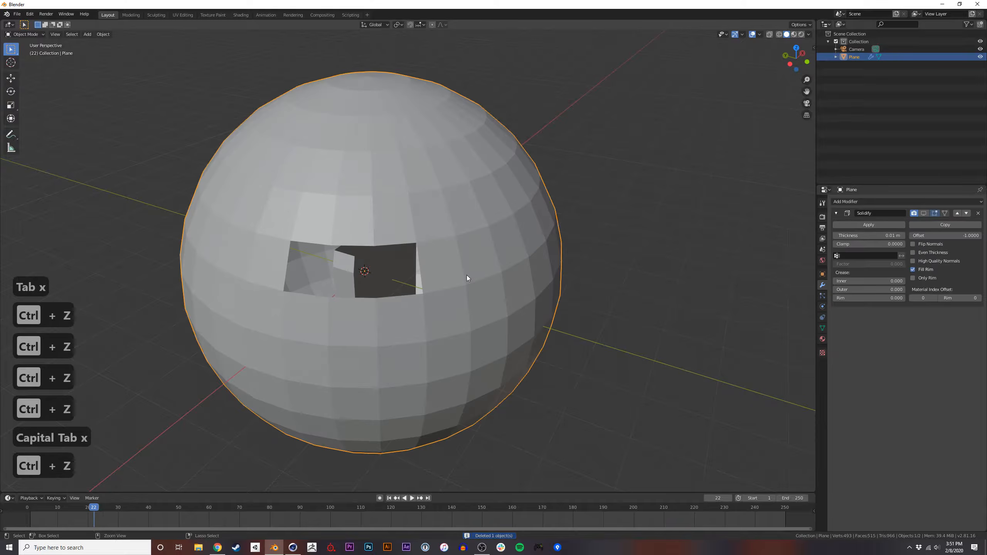
pyautogui.press('Tab')
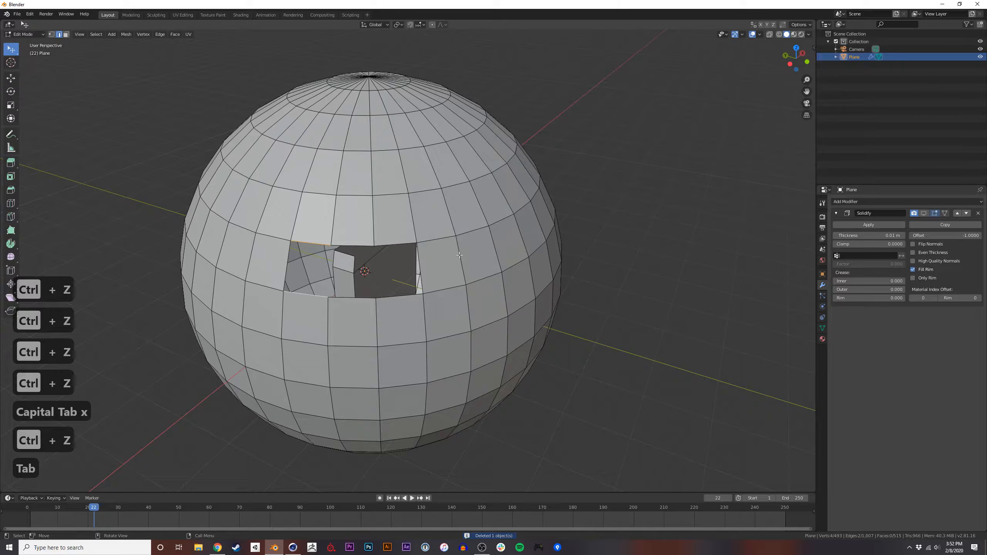
# Select the whole mesh, expand the Plane object's entry in the outliner, and compare the delete options and display between Edit and Object Mode.
pyautogui.press('a')
pyautogui.press('Tab')
pyautogui.press('Tab')
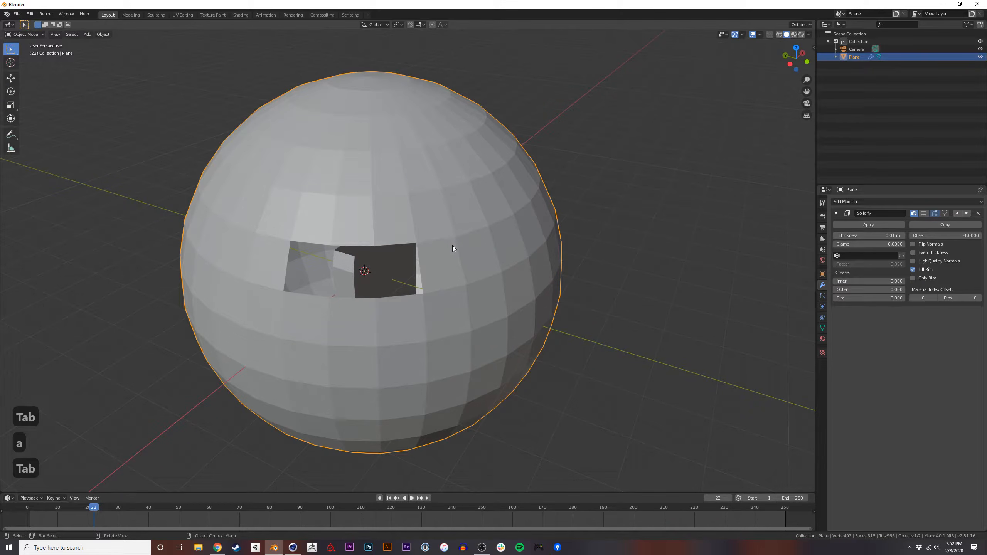
pyautogui.press('Tab')
pyautogui.click(836, 57)
pyautogui.press('Tab')
pyautogui.press('x')
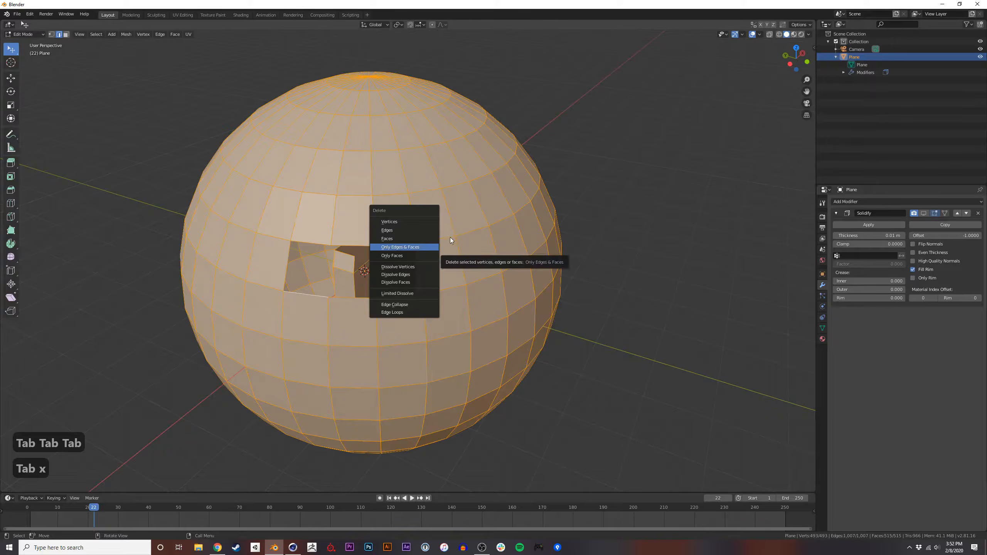
pyautogui.press('Tab')
pyautogui.press('Tab')
pyautogui.press('Tab')
pyautogui.press('Tab')
pyautogui.press('Tab')
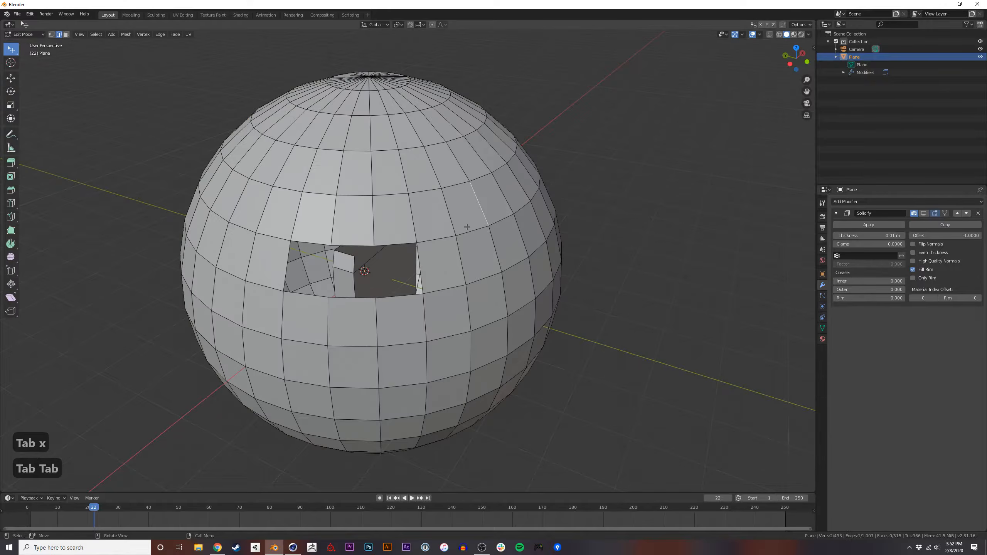
# Delete the Plane object with all its geometry in Object Mode.
pyautogui.moveTo(465, 226); pyautogui.dragTo(736, 116, button='middle')
pyautogui.press('Tab')
pyautogui.press('Tab')
pyautogui.press('x')
pyautogui.click(426, 233)
pyautogui.moveTo(644, 214); pyautogui.dragTo(616, 220, button='middle')
# Add a UV sphere with 32 segments, 16 rings and a 1 m radius in Object Mode.
pyautogui.hotkey('shift', 'a')
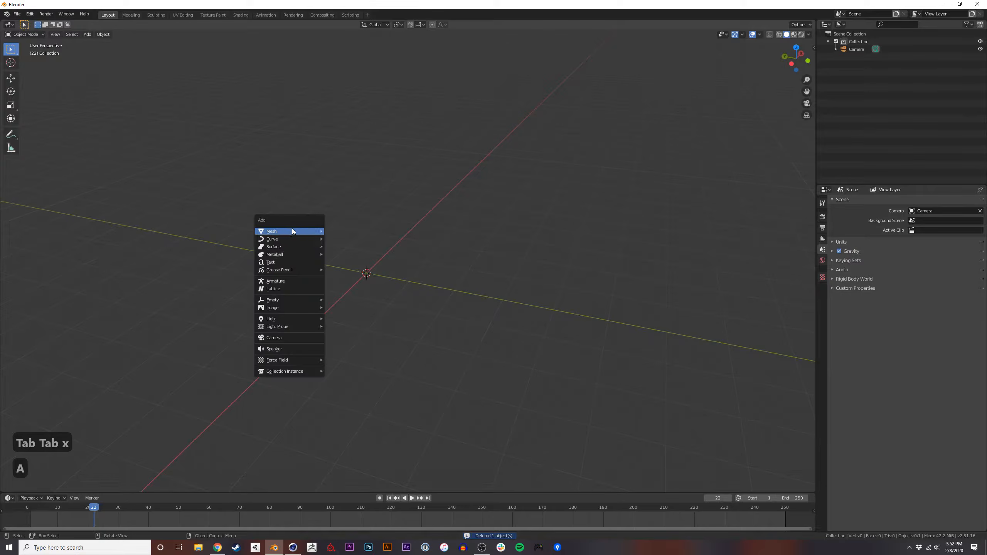
pyautogui.moveTo(302, 230)
pyautogui.click(352, 253)
pyautogui.scroll(3, 365, 248)
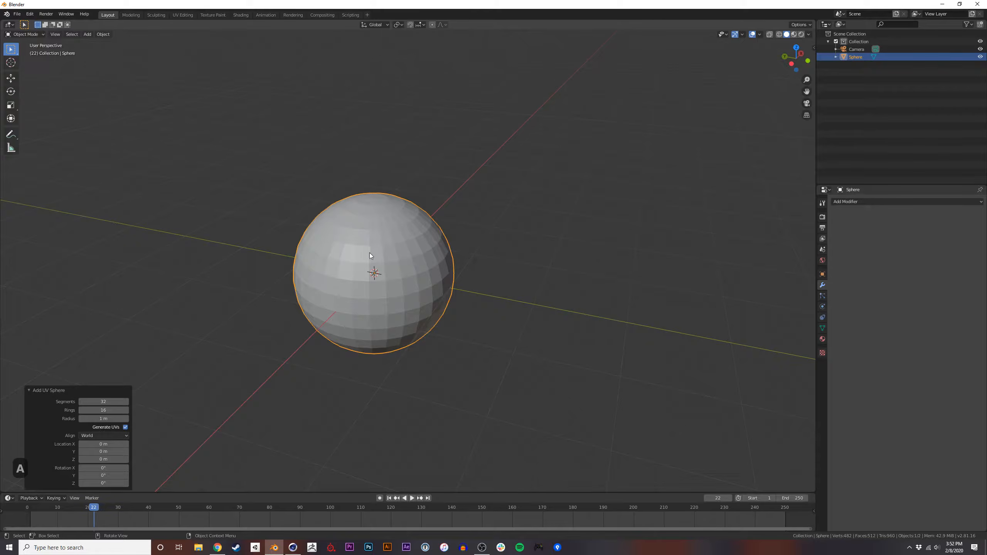
# Add a second UV sphere as a separate object and move it about 2.5 m along Y, beside the first.
pyautogui.hotkey('shift', 'a')
pyautogui.moveTo(250, 245)
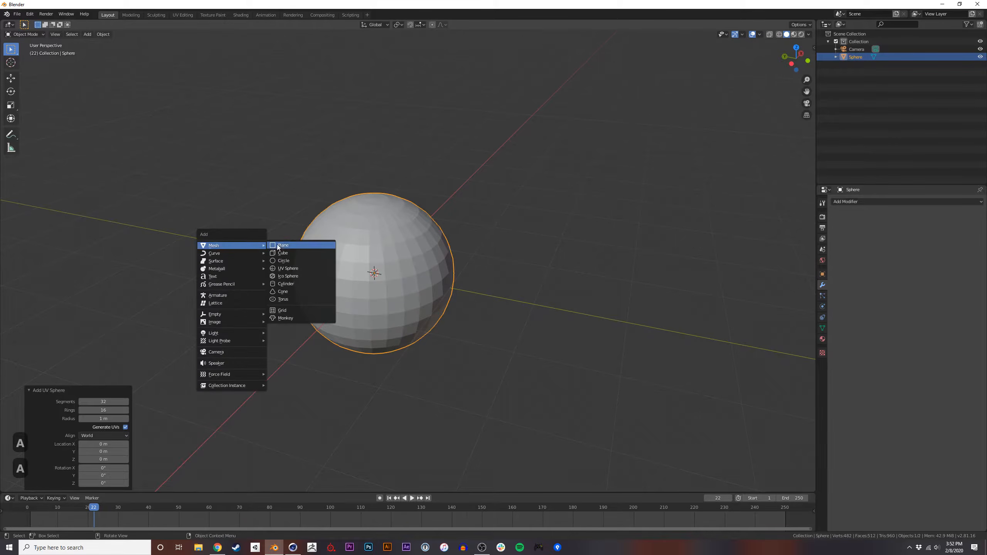
pyautogui.click(330, 270)
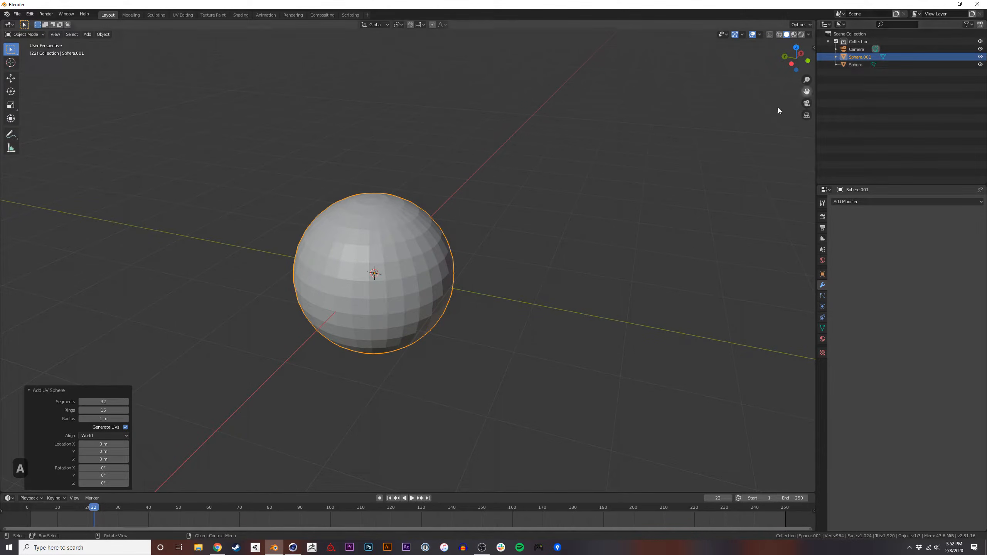
pyautogui.press('g')
pyautogui.click(375, 194)
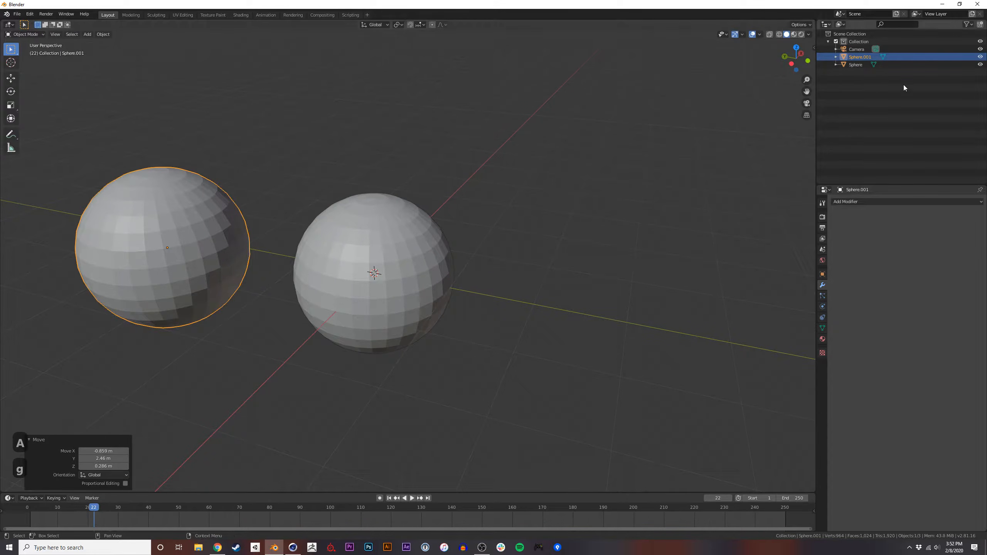
# Rename the moved sphere as 1 and the sphere at the origin as 2.
pyautogui.click(856, 63)
pyautogui.doubleClick(856, 57)
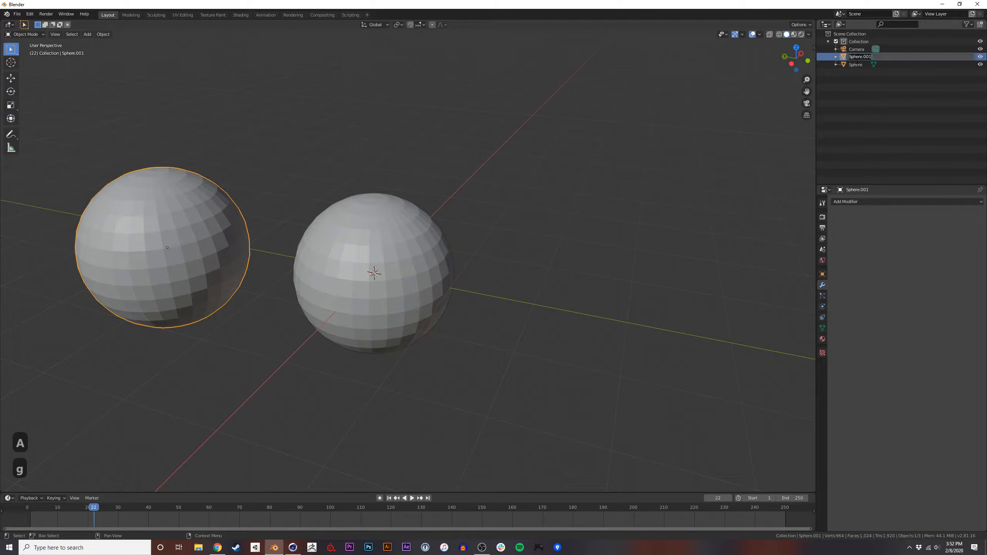
pyautogui.write('1')
pyautogui.press('Return')
pyautogui.click(857, 64)
pyautogui.doubleClick(857, 64)
pyautogui.write('2')
pyautogui.press('Return')
# Delete sphere 2 at the origin while keeping sphere 1.
pyautogui.keyDown('shift'); pyautogui.moveTo(455, 253); pyautogui.dragTo(509, 273, button='middle'); pyautogui.keyUp('shift')
pyautogui.click(233, 257)
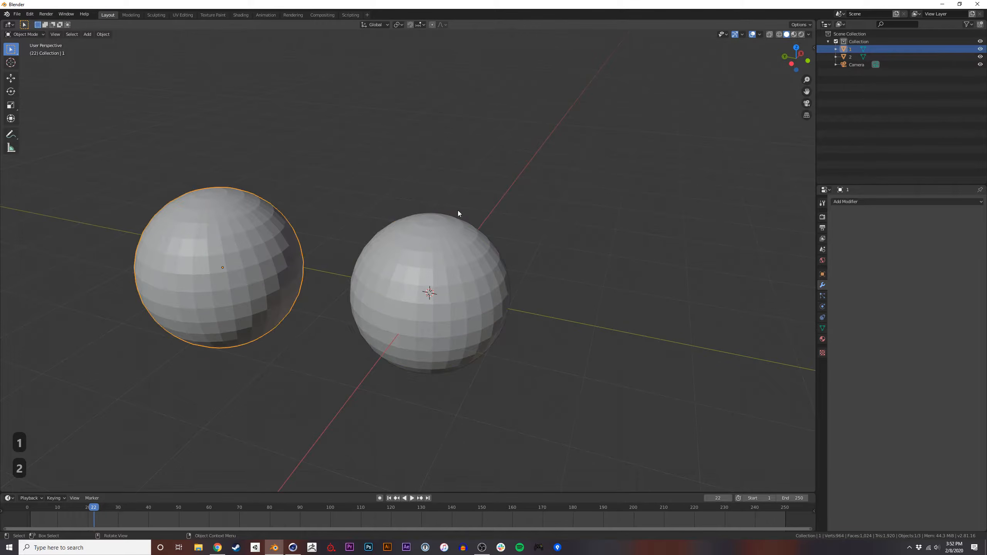
pyautogui.click(437, 266)
pyautogui.press('x')
pyautogui.click(428, 269)
# Move sphere 1 close to the world origin.
pyautogui.press('g')
pyautogui.click(500, 241)
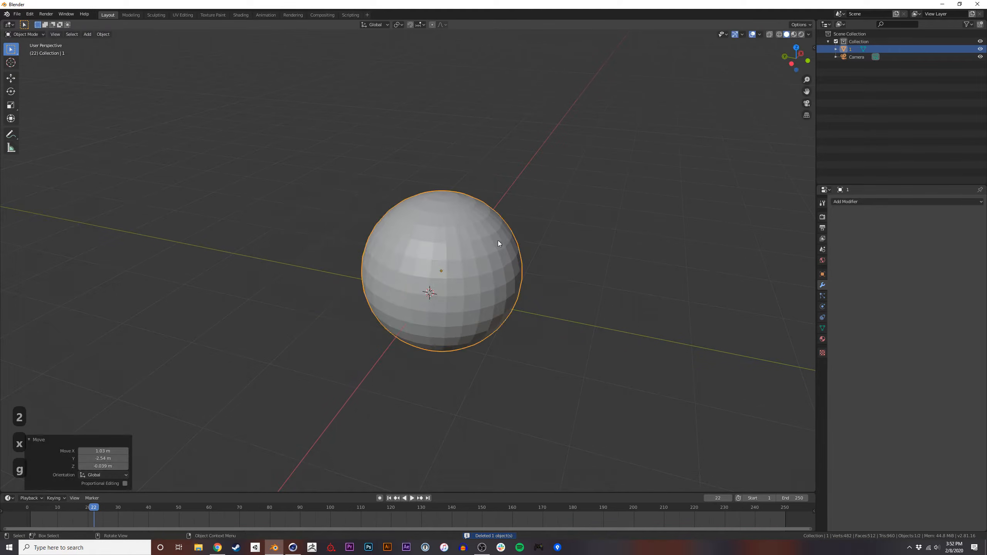
pyautogui.keyDown('shift'); pyautogui.moveTo(500, 241); pyautogui.dragTo(455, 268, button='middle'); pyautogui.keyUp('shift')
# Extrude one face on the side of sphere 1 outward about 0.78 m along its normal.
pyautogui.press('Tab')
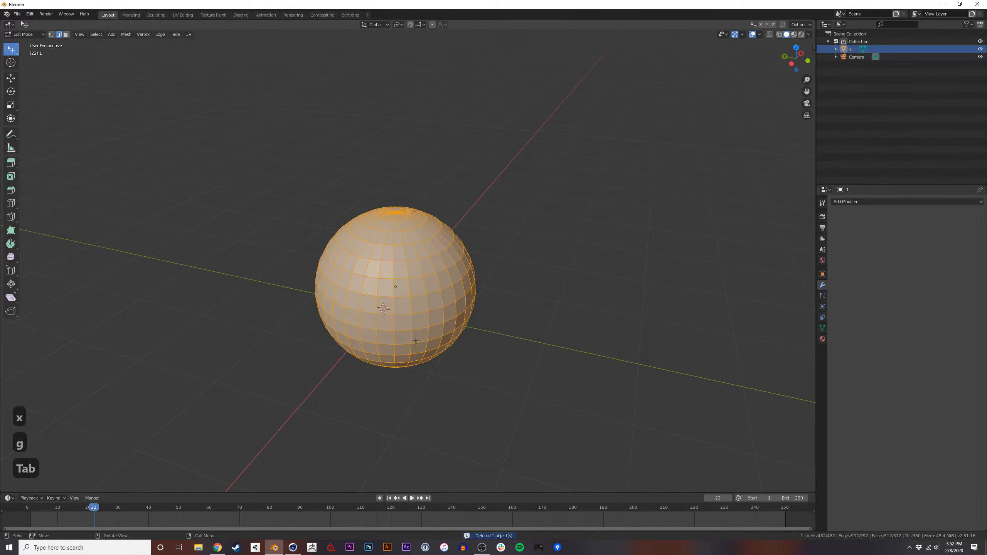
pyautogui.click(423, 291)
pyautogui.press('3')
pyautogui.click(418, 287)
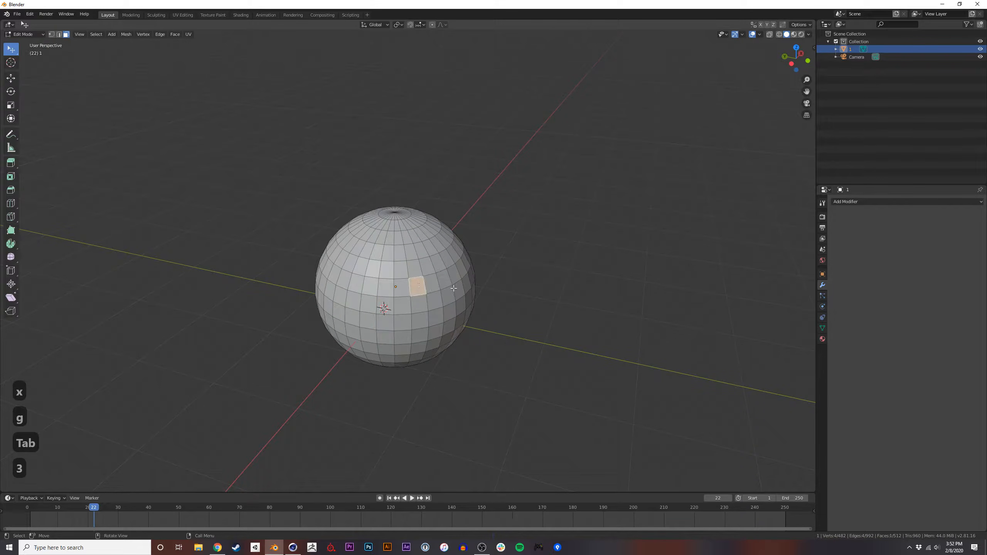
pyautogui.press('e')
pyautogui.click(477, 280)
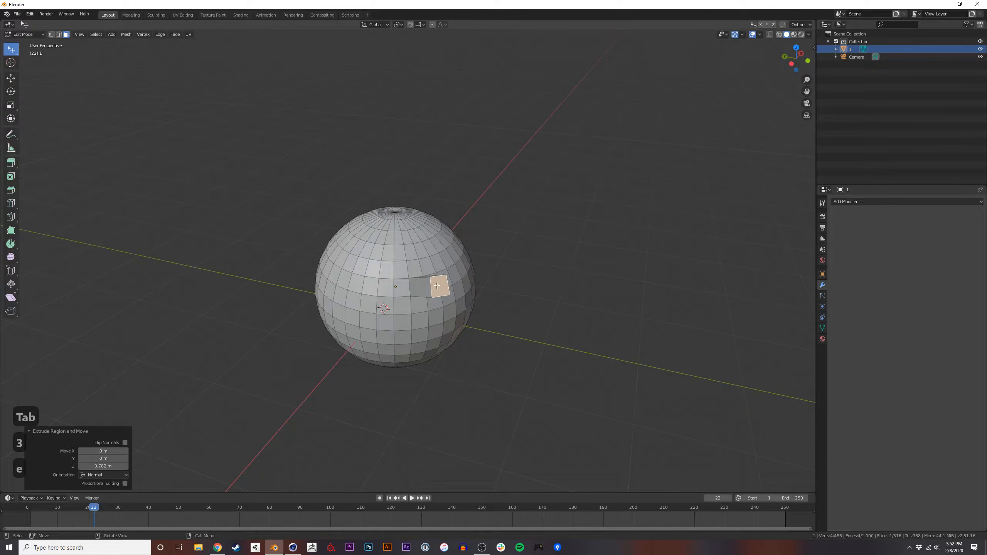
# Add a UV sphere within object 1's mesh, move it about 2.6 m along Y, and return to Object Mode.
pyautogui.hotkey('shift', 'a')
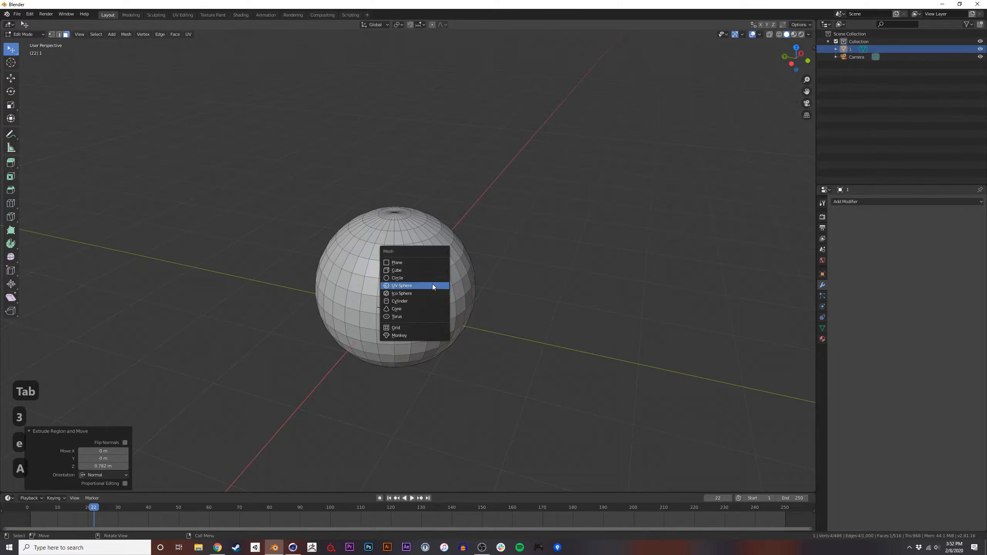
pyautogui.click(432, 285)
pyautogui.press('g')
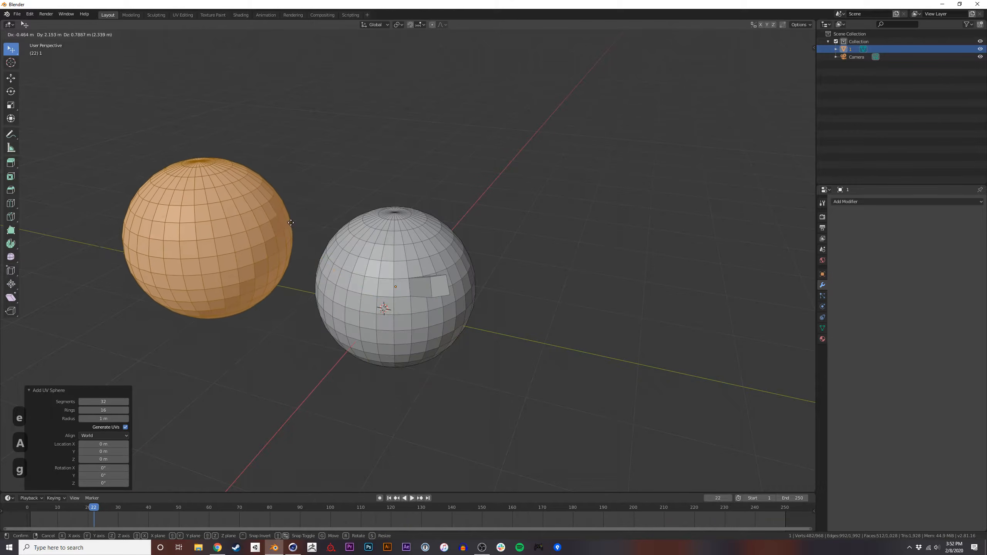
pyautogui.click(240, 226)
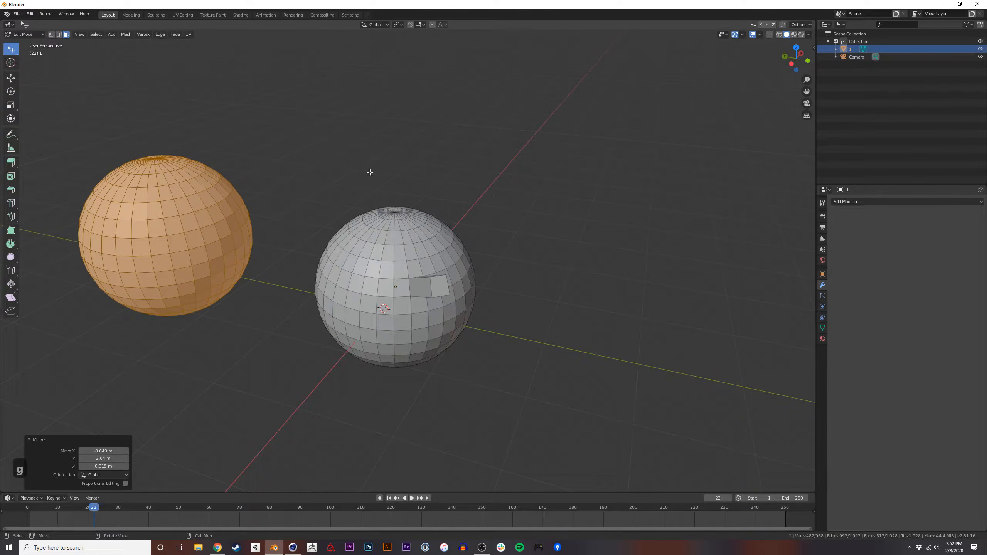
pyautogui.press('Tab')
pyautogui.moveTo(405, 277); pyautogui.dragTo(435, 289, button='middle')
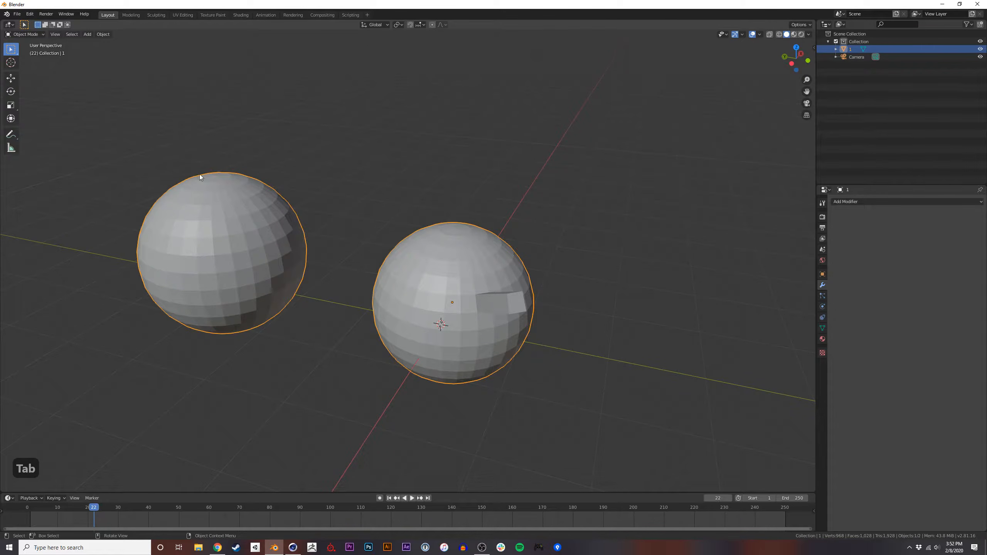
# Check in Object Mode whether the two spheres of object 1 select together, and leave the object deselected.
pyautogui.click(355, 190)
pyautogui.click(281, 250)
pyautogui.click(425, 394)
pyautogui.click(445, 293)
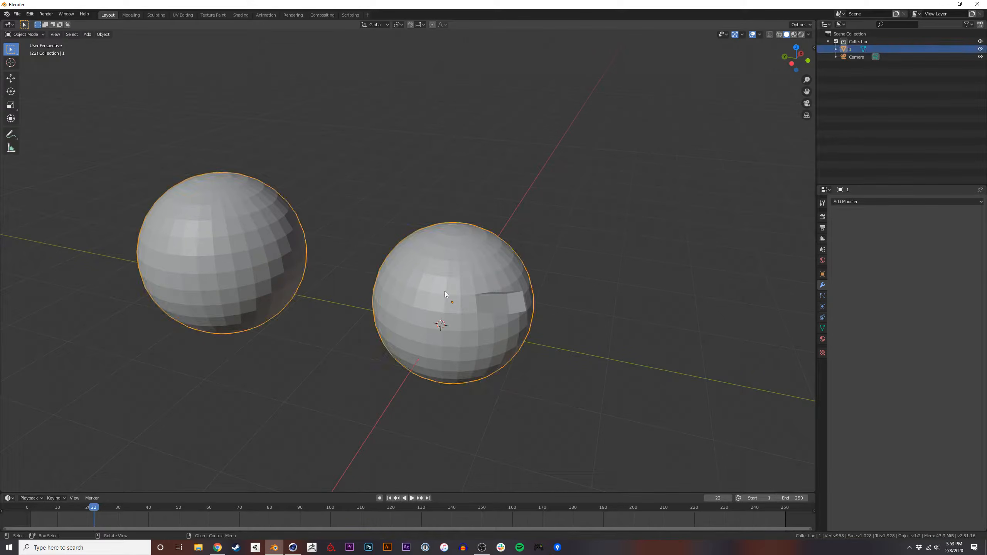
pyautogui.click(367, 194)
pyautogui.moveTo(445, 255)
pyautogui.mouseDown(button='middle')
pyautogui.moveTo(455, 261)
pyautogui.moveTo(421, 253)
pyautogui.moveTo(482, 268)
pyautogui.moveTo(458, 269)
pyautogui.mouseUp(button='middle')
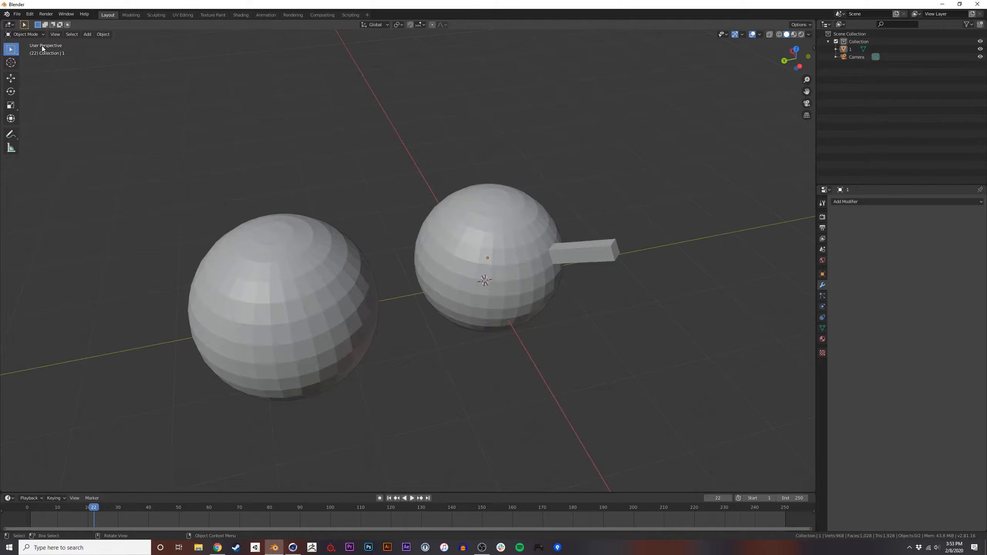
# With X-ray on in Edit Mode, try to copy the added sphere's whole mesh, delete its faces, and return to Object Mode.
pyautogui.press('Tab')
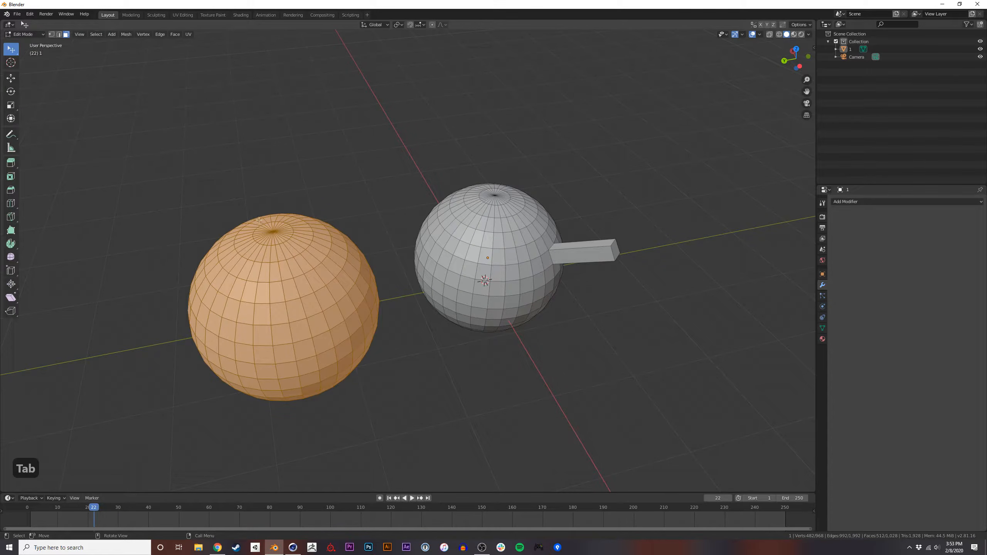
pyautogui.moveTo(345, 288); pyautogui.dragTo(363, 154, button='middle')
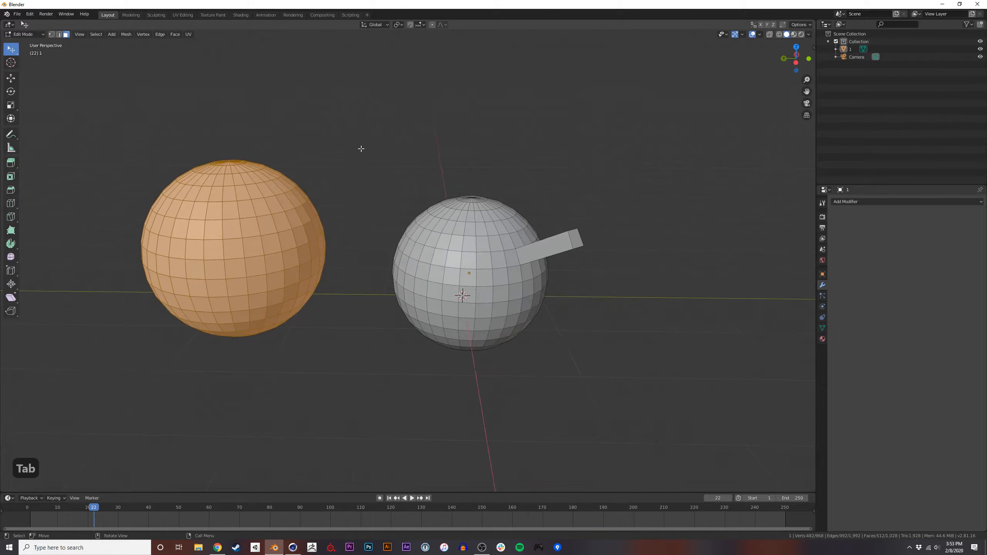
pyautogui.click(159, 363)
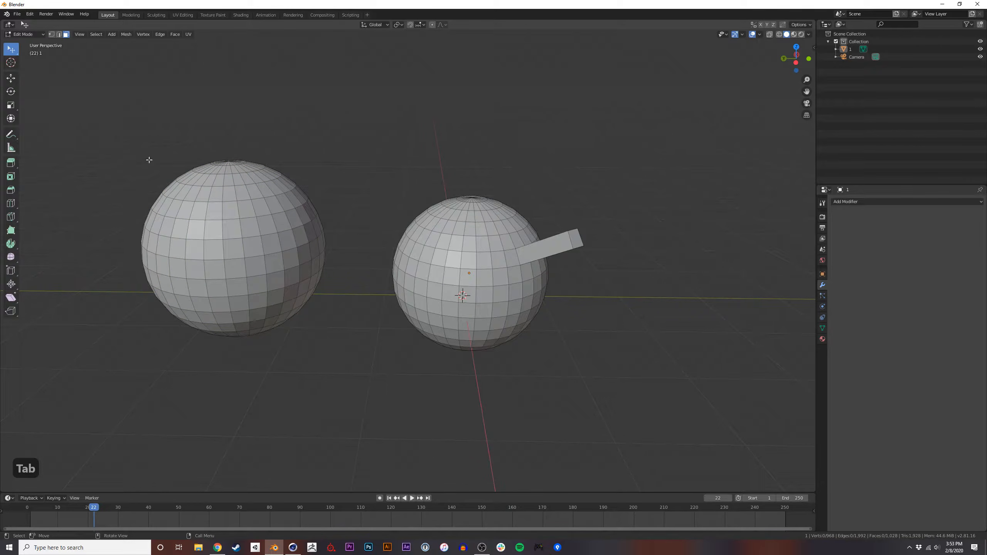
pyautogui.moveTo(13, 53); pyautogui.dragTo(35, 66)
pyautogui.moveTo(95, 114); pyautogui.dragTo(360, 369)
pyautogui.hotkey('alt', 'z')
pyautogui.moveTo(357, 118); pyautogui.dragTo(109, 380)
pyautogui.hotkey('ctrl', 'c')
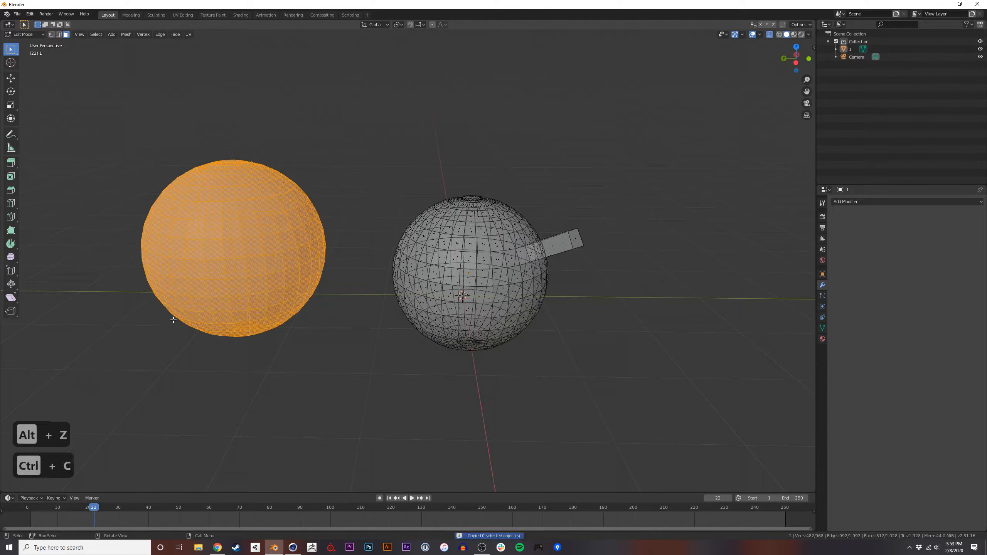
pyautogui.press('x')
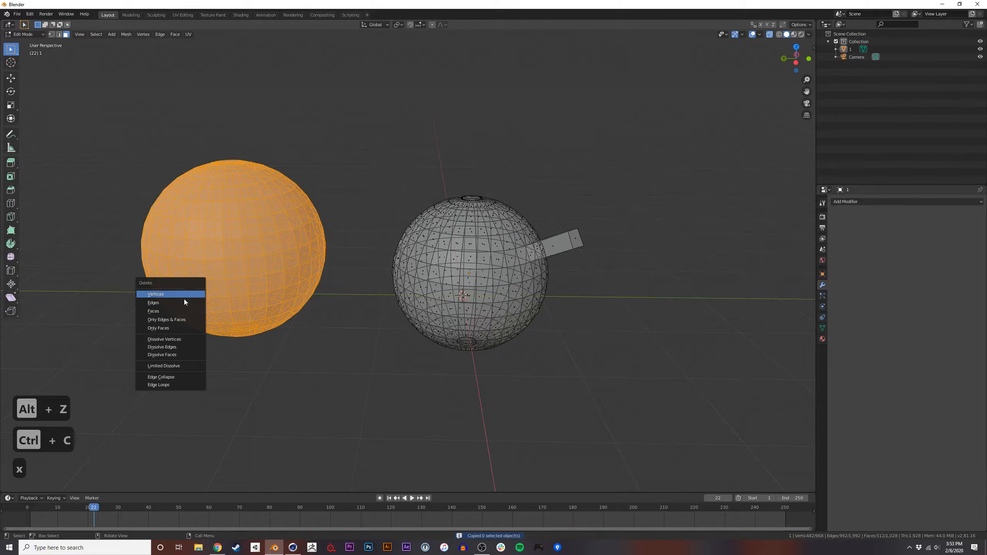
pyautogui.click(185, 311)
pyautogui.press('Tab')
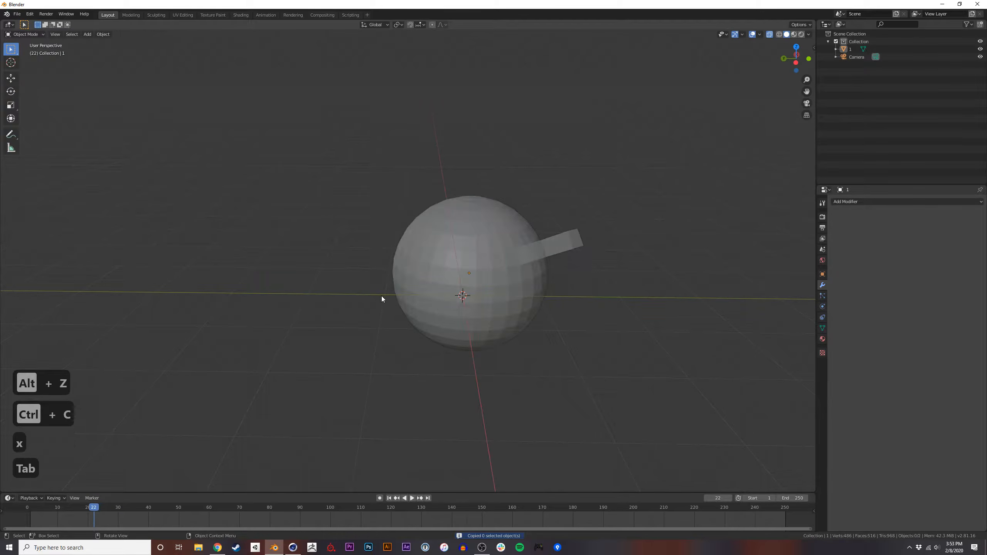
# Try to paste the copied sphere geometry in Object Mode and again inside object 1's mesh in Edit Mode.
pyautogui.hotkey('ctrl', 'v')
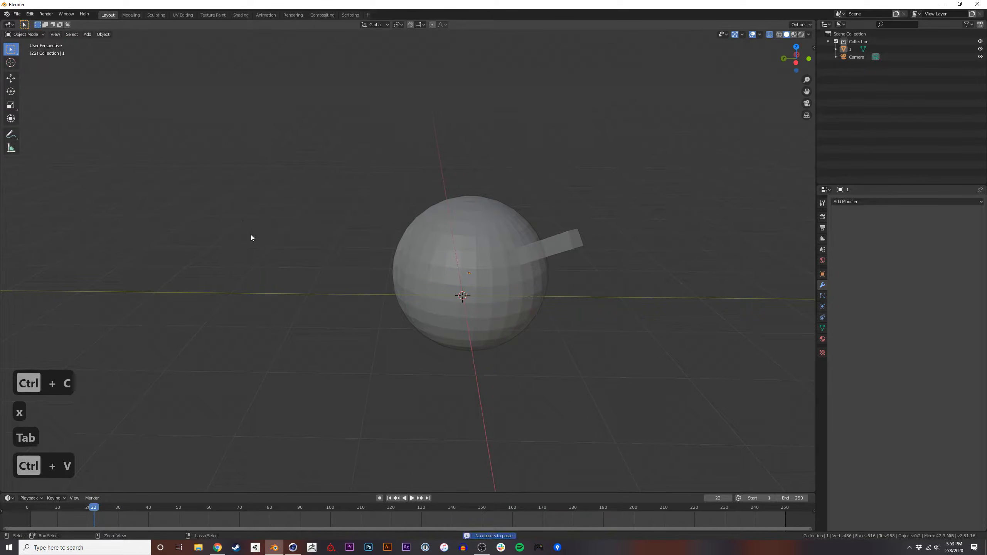
pyautogui.hotkey('ctrl', 'v')
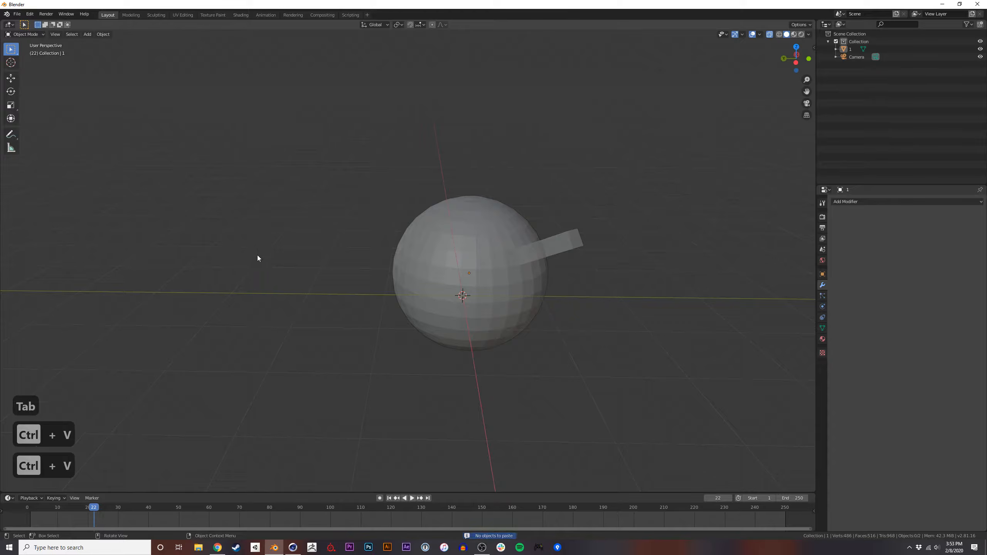
pyautogui.moveTo(264, 266); pyautogui.dragTo(278, 292, button='middle')
pyautogui.press('Tab')
pyautogui.press('Tab')
pyautogui.hotkey('ctrl', 'a')
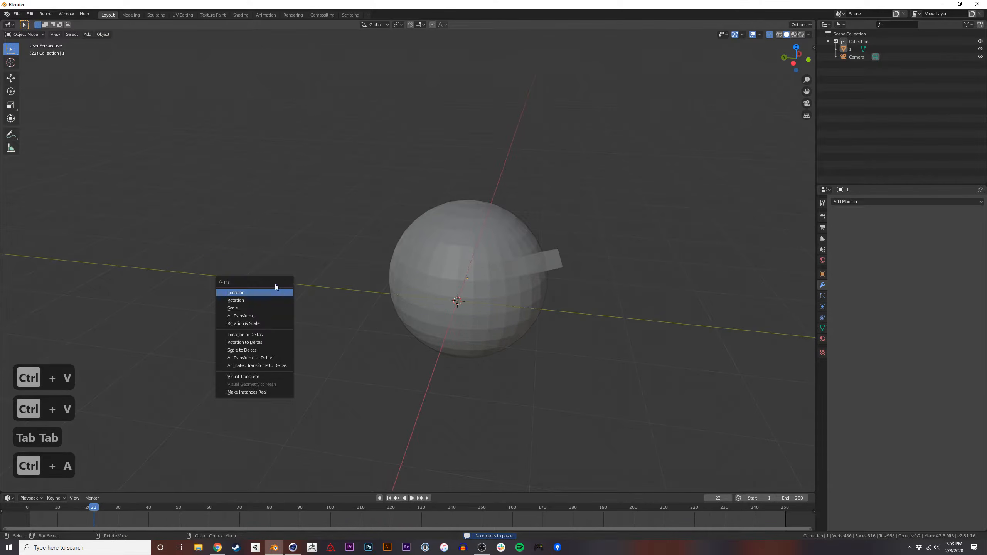
pyautogui.press('Escape')
pyautogui.click(475, 239)
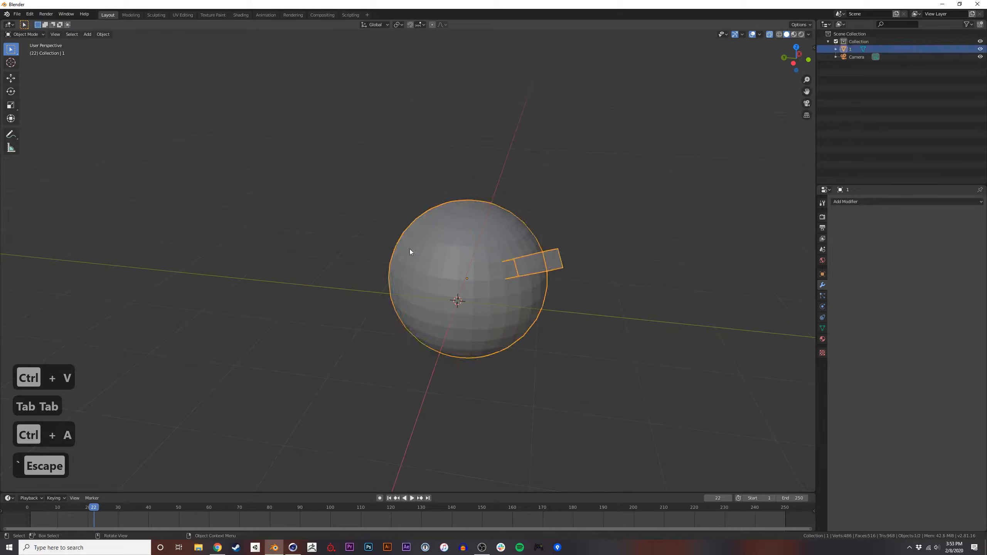
pyautogui.hotkey('ctrl', 'v')
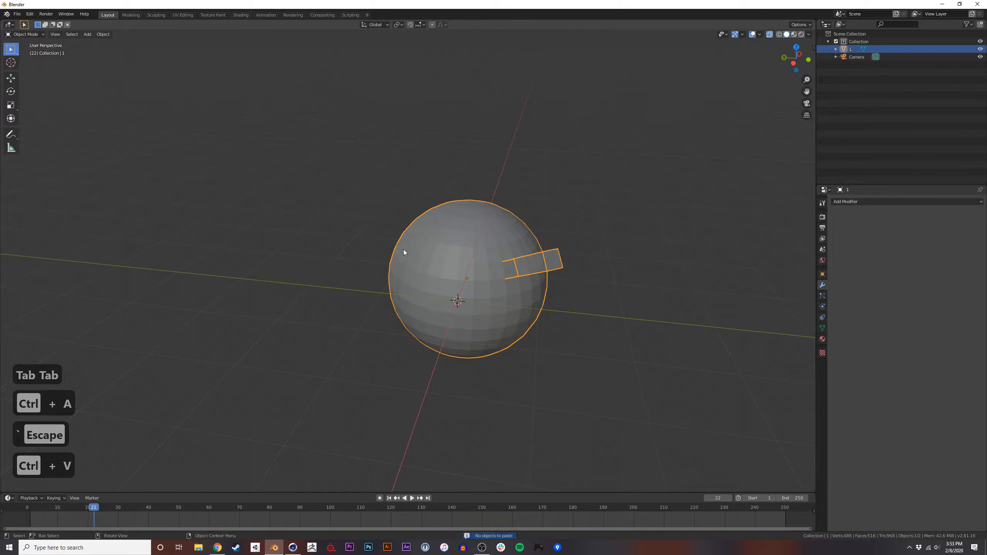
pyautogui.press('Tab')
pyautogui.hotkey('ctrl', 'v')
pyautogui.press('Escape')
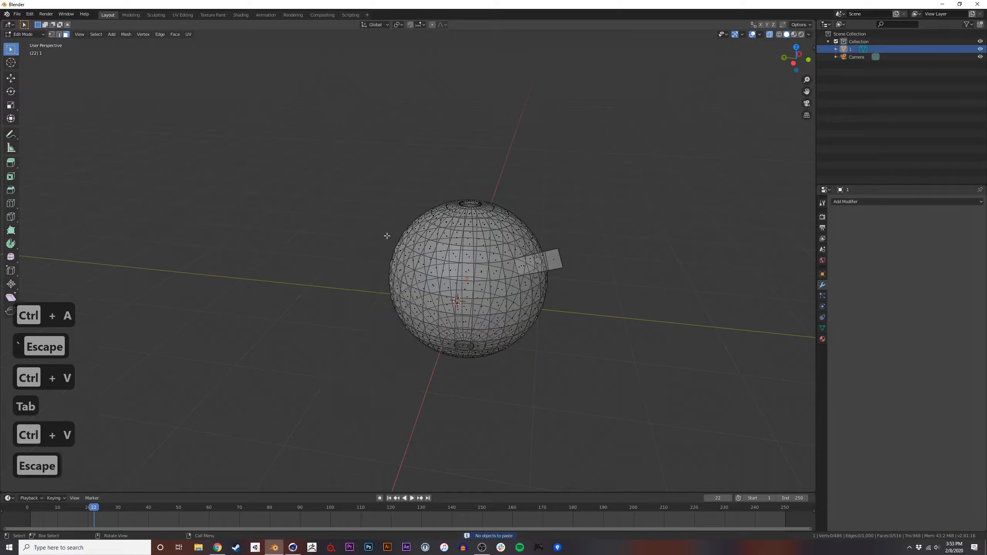
# In Edit Mode, move object 1's entire mesh about -1.87 m along Y and duplicate it about 3.6 m along Y.
pyautogui.moveTo(388, 233); pyautogui.dragTo(365, 274, button='middle')
pyautogui.press('Tab')
pyautogui.press('Tab')
pyautogui.moveTo(390, 308)
pyautogui.mouseDown(button='middle')
pyautogui.moveTo(392, 284)
pyautogui.moveTo(385, 304)
pyautogui.mouseUp(button='middle')
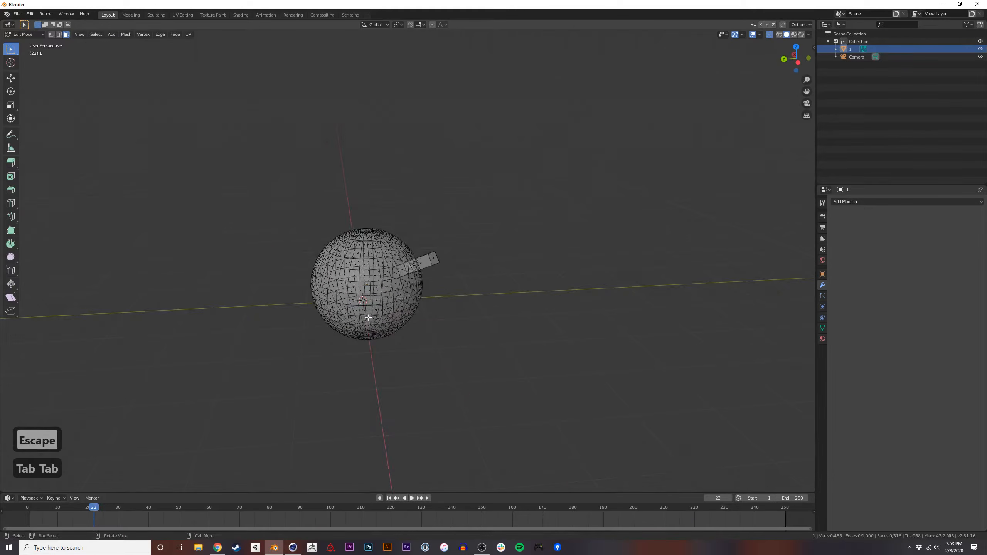
pyautogui.press('a')
pyautogui.press('g')
pyautogui.click(477, 295)
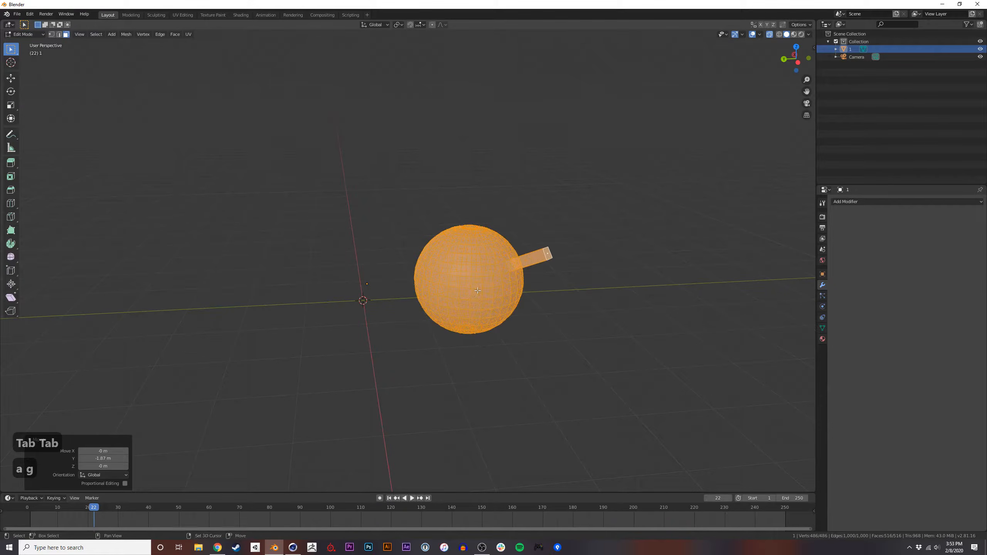
pyautogui.hotkey('shift', 'd')
pyautogui.click(277, 298)
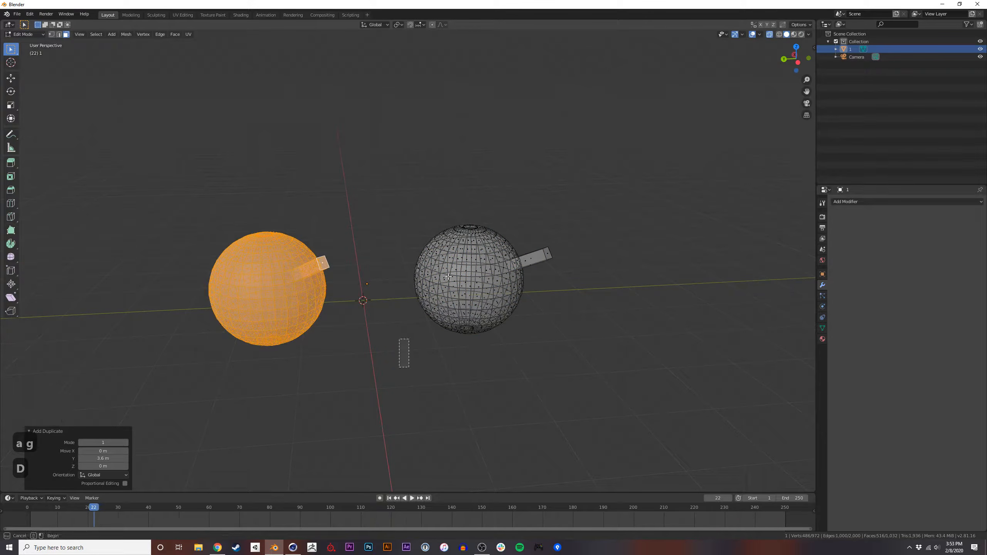
# Try to copy and paste the original sphere's mesh within Edit Mode, and return to Object Mode.
pyautogui.moveTo(425, 312); pyautogui.dragTo(575, 166)
pyautogui.hotkey('ctrl', 'c')
pyautogui.hotkey('ctrl', 'v')
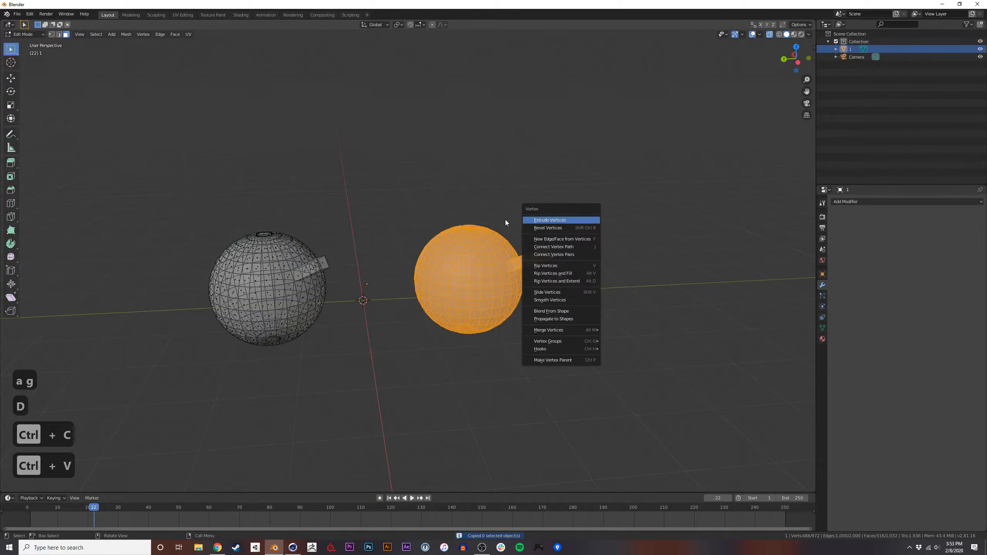
pyautogui.hotkey('ctrl', 'c')
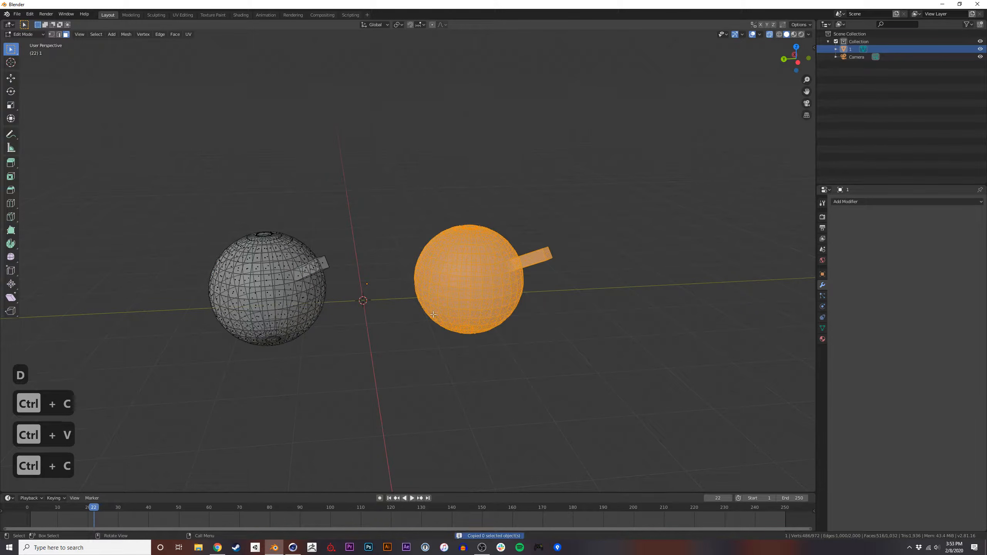
pyautogui.hotkey('ctrl', 'v')
pyautogui.press('Escape')
pyautogui.press('Tab')
pyautogui.moveTo(339, 308); pyautogui.dragTo(271, 267, button='middle')
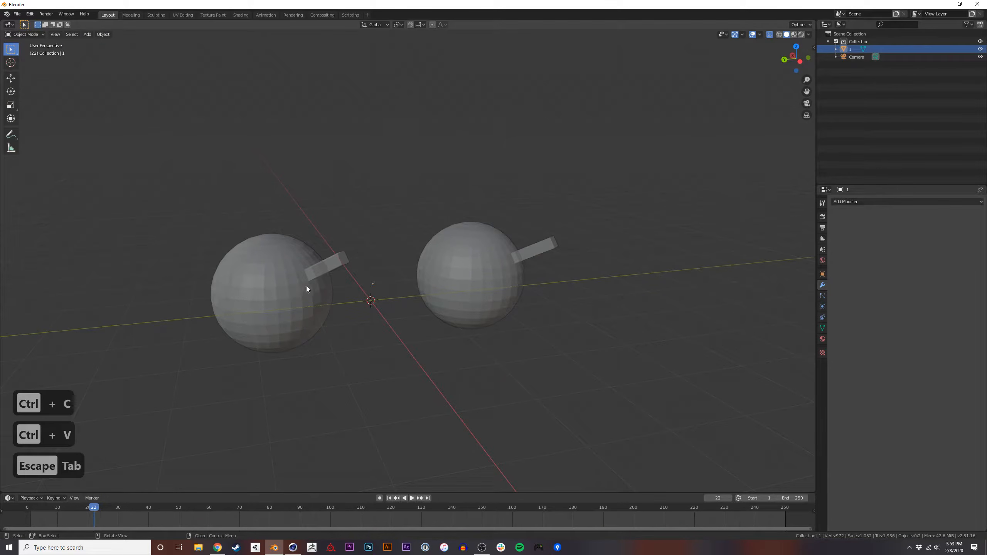
# Delete object 1 with both of its spheres from the scene.
pyautogui.moveTo(315, 343); pyautogui.dragTo(439, 214)
pyautogui.press('x')
pyautogui.click(404, 239)
# Add a cube at the world origin and scale it along X by a factor of about 8.9.
pyautogui.moveTo(403, 235); pyautogui.dragTo(399, 273, button='middle')
pyautogui.hotkey('shift', 'a')
pyautogui.moveTo(399, 273)
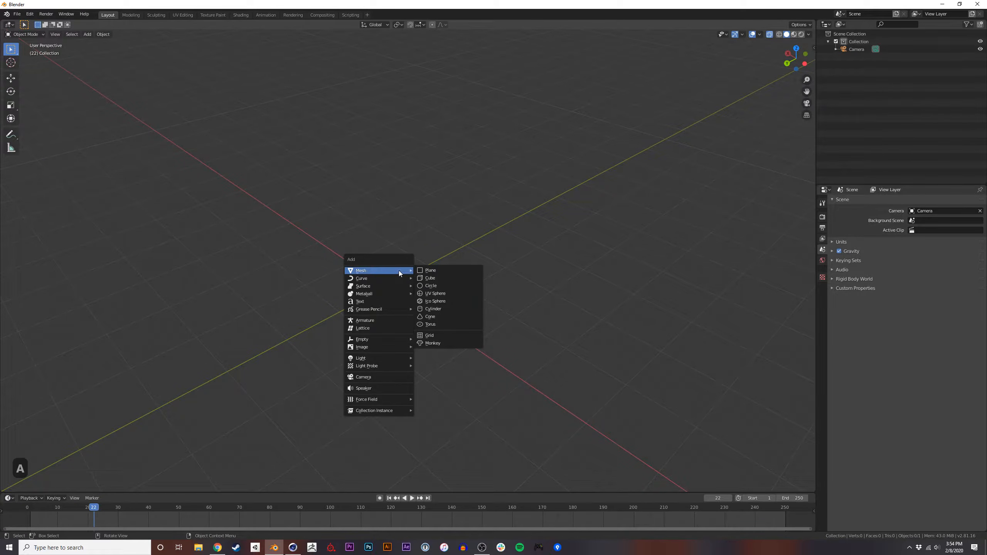
pyautogui.click(432, 277)
pyautogui.moveTo(388, 282)
pyautogui.mouseDown(button='middle')
pyautogui.moveTo(428, 274)
pyautogui.moveTo(370, 286)
pyautogui.moveTo(380, 284)
pyautogui.mouseUp(button='middle')
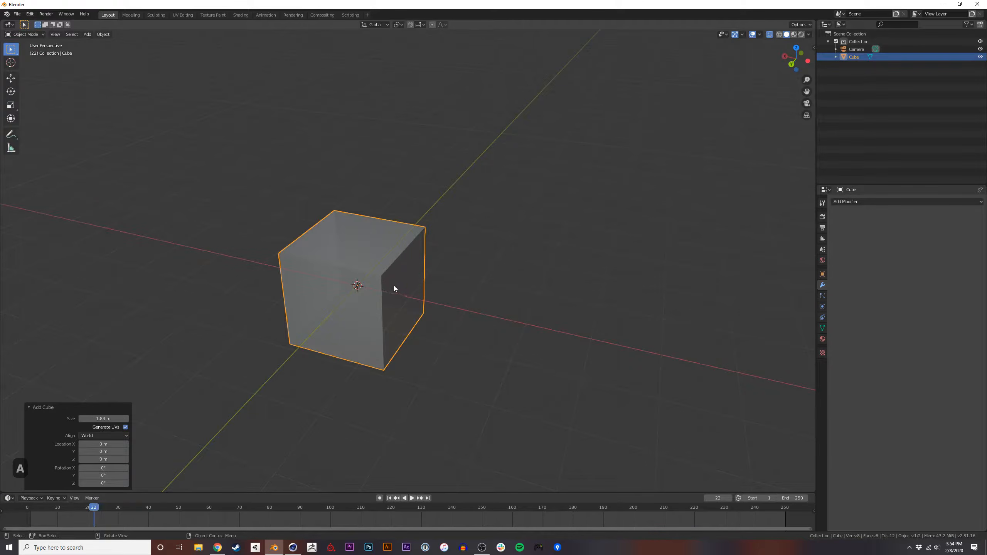
pyautogui.press('s')
pyautogui.press('x')
pyautogui.click(679, 347)
pyautogui.scroll(-5, 680, 347)
pyautogui.moveTo(604, 370); pyautogui.dragTo(398, 297, button='middle')
# In Edit Mode, select the stretched cube's end face on the positive X side as its four edges.
pyautogui.press('Tab')
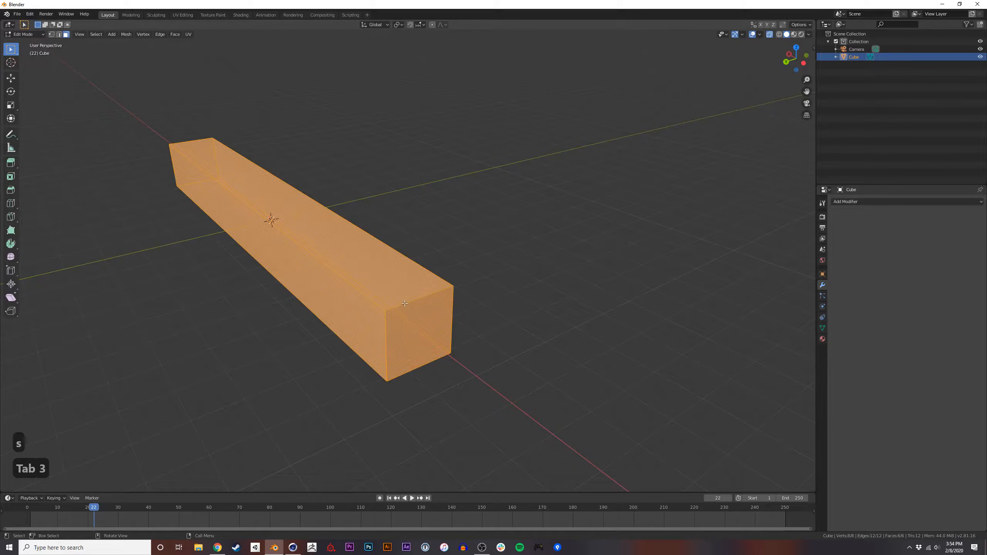
pyautogui.hotkey('alt', 'a')
pyautogui.click(422, 331)
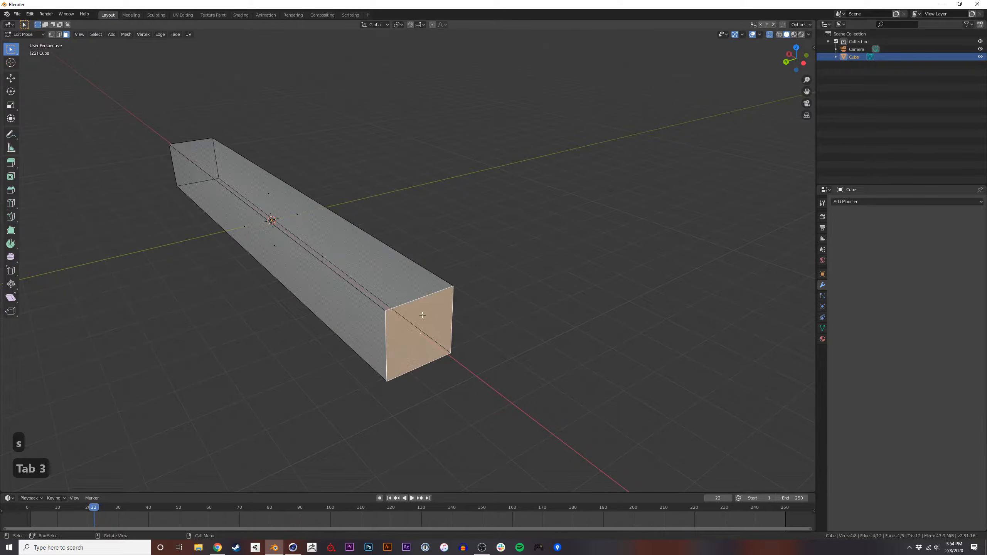
pyautogui.press('2')
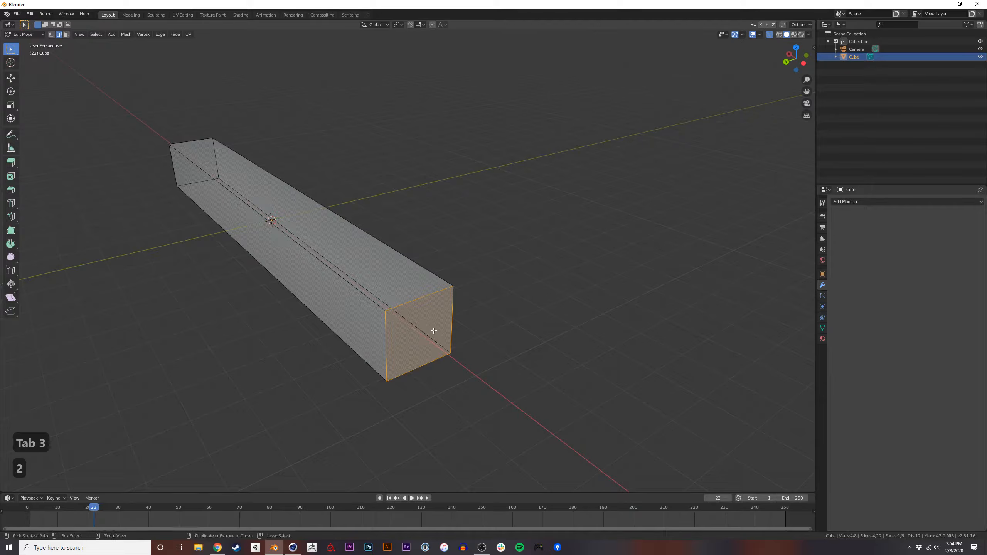
# Try to bevel the four selected end edges with one segment about 0.64 m wide while the object scale is unapplied.
pyautogui.hotkey('ctrl', 'b')
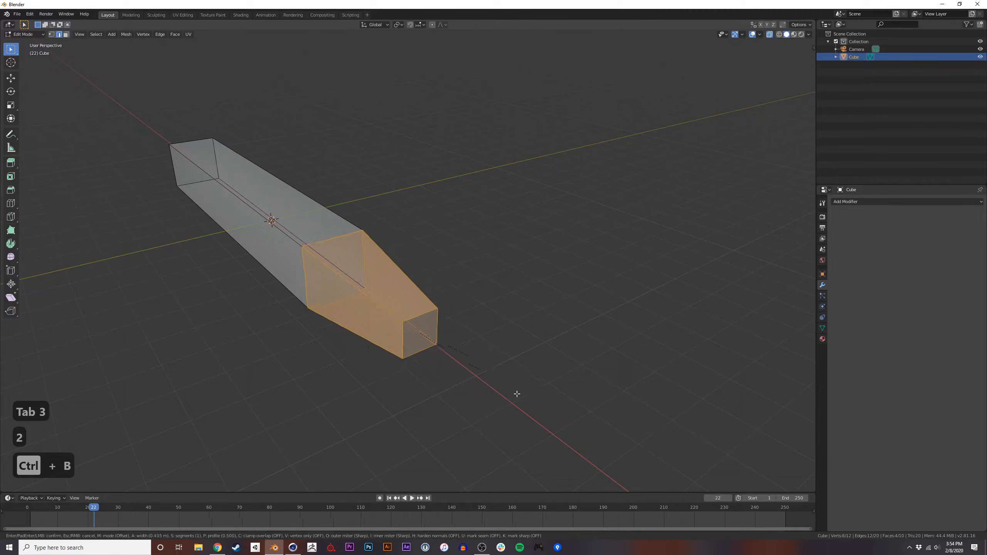
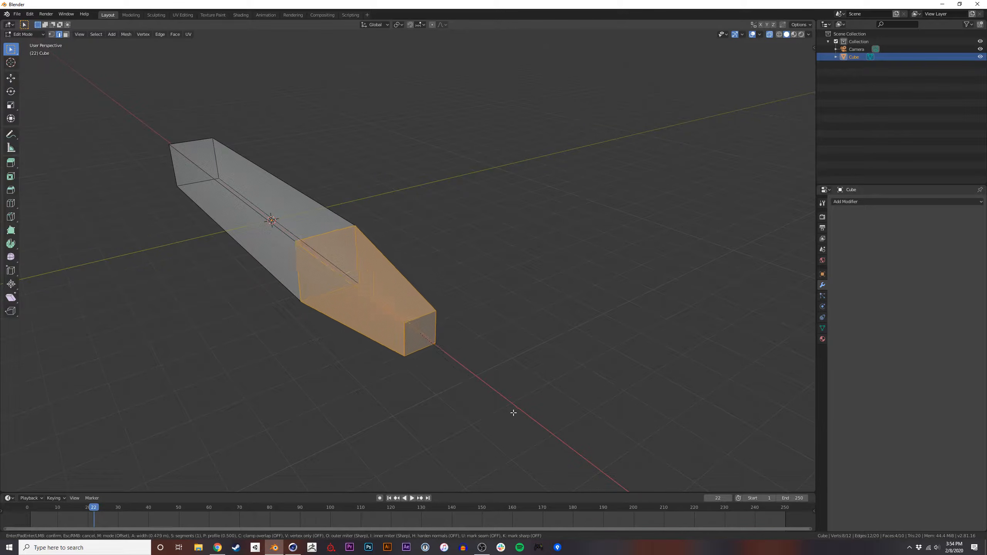
pyautogui.click(546, 437)
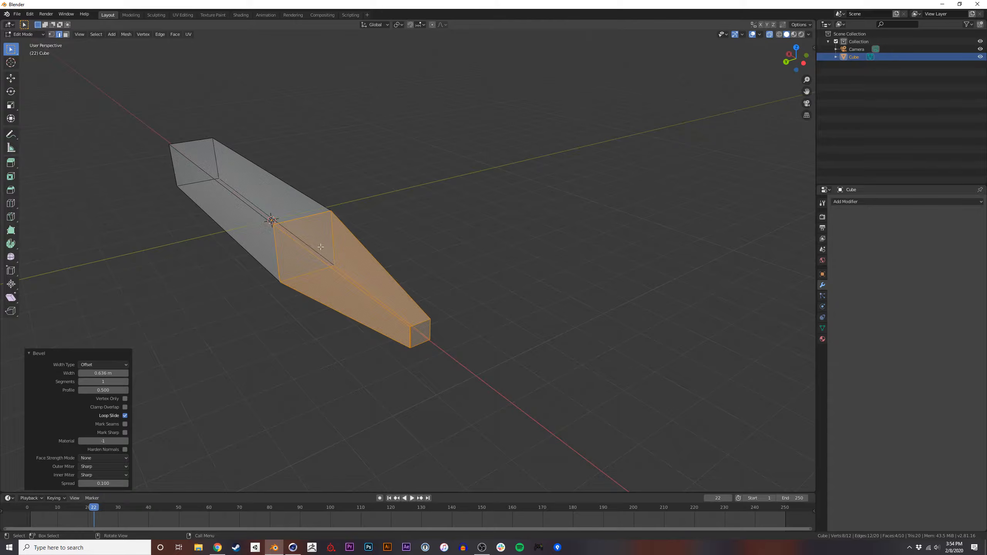
pyautogui.moveTo(316, 245); pyautogui.dragTo(498, 303, button='middle')
pyautogui.hotkey('ctrl', 'z')
pyautogui.hotkey('ctrl', 'v')
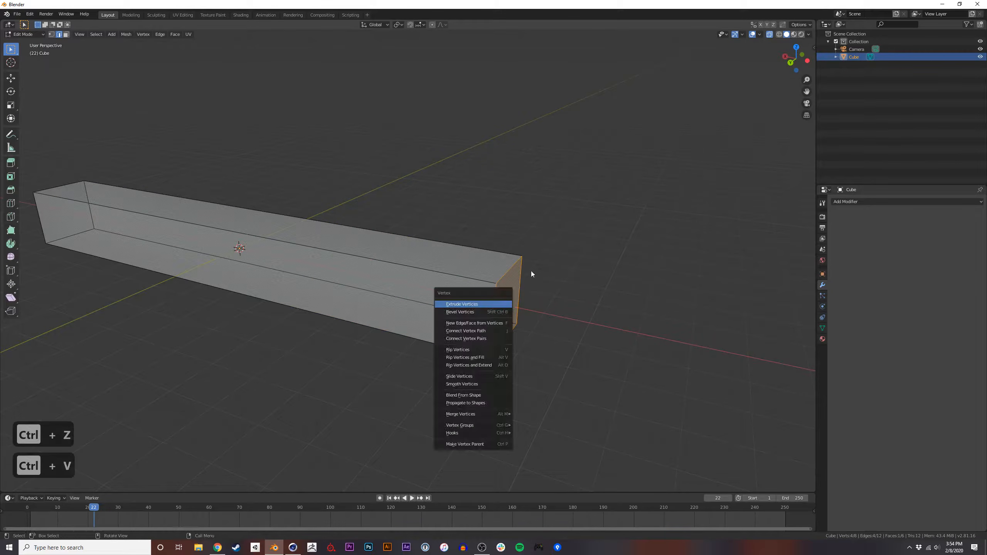
pyautogui.press('Escape')
pyautogui.hotkey('ctrl', 'b')
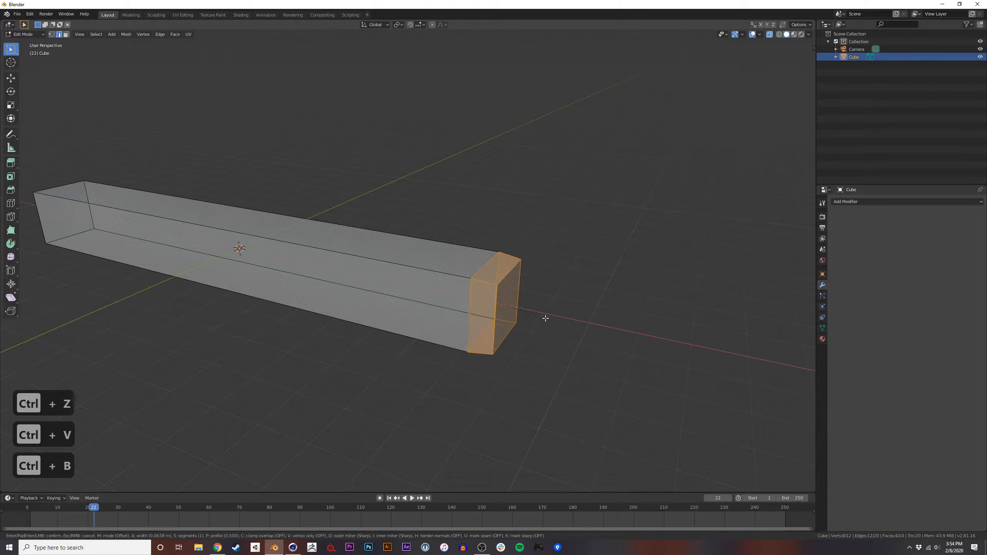
pyautogui.press('Escape')
# Return to Object Mode, show the cube's object transform values, and apply its scale.
pyautogui.press('Tab')
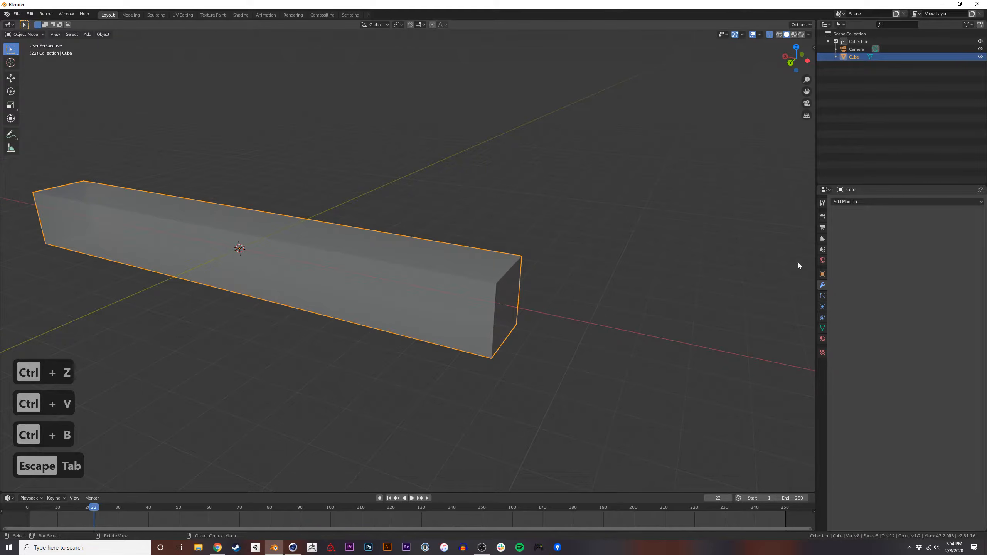
pyautogui.click(823, 274)
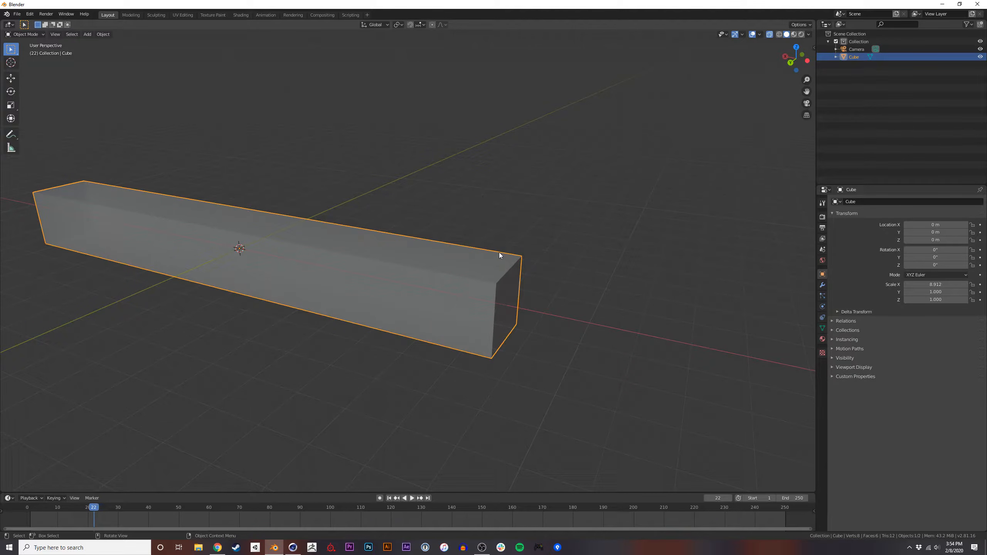
pyautogui.hotkey('ctrl', 'a')
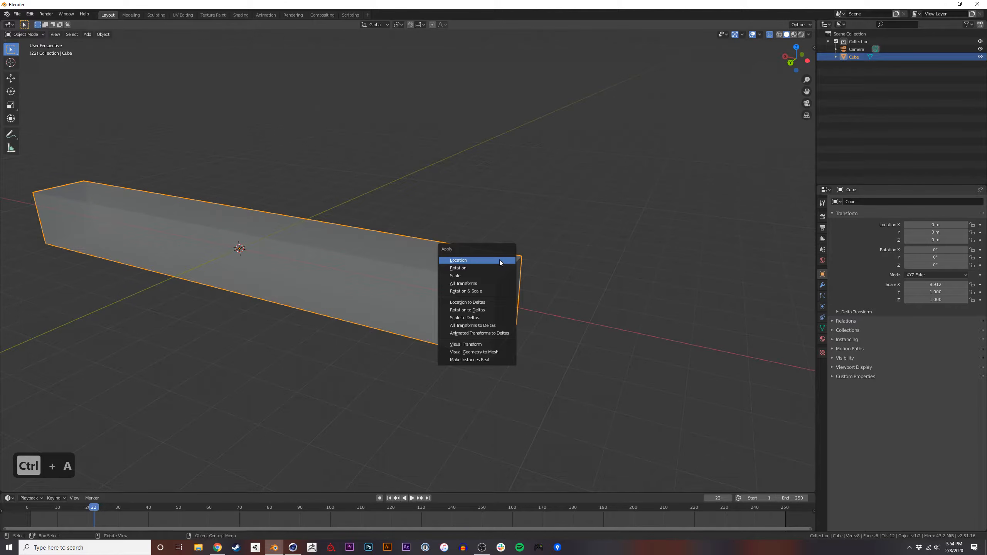
pyautogui.click(482, 277)
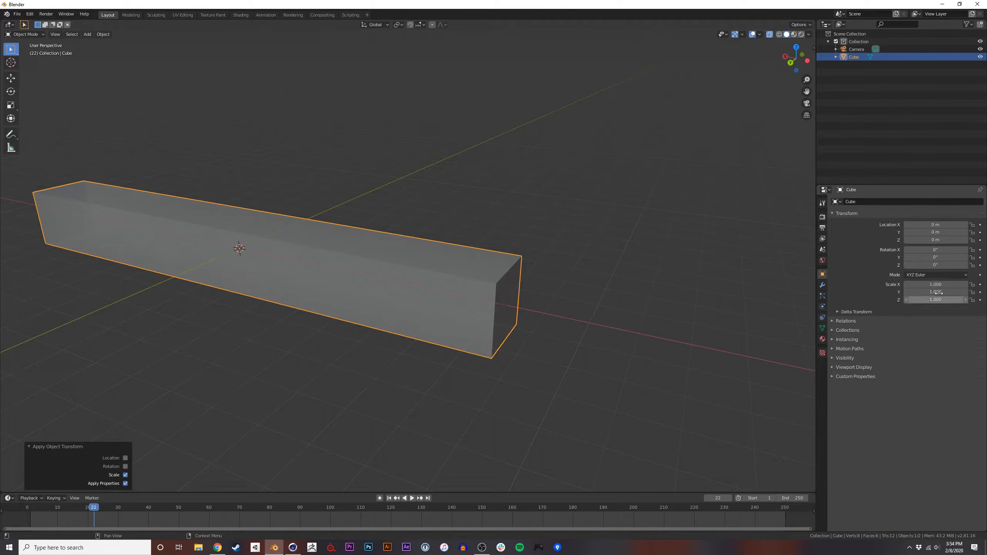
# In Edit Mode, bevel the bar's four selected end edges with one segment about 0.29 m wide, and return to Object Mode.
pyautogui.press('Tab')
pyautogui.hotkey('ctrl', 'b')
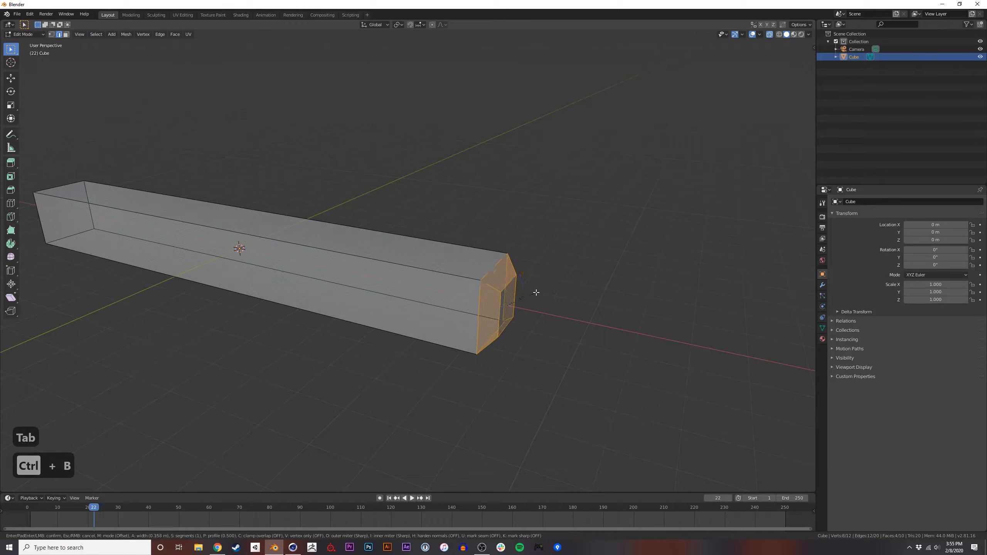
pyautogui.scroll(1, 532, 291)
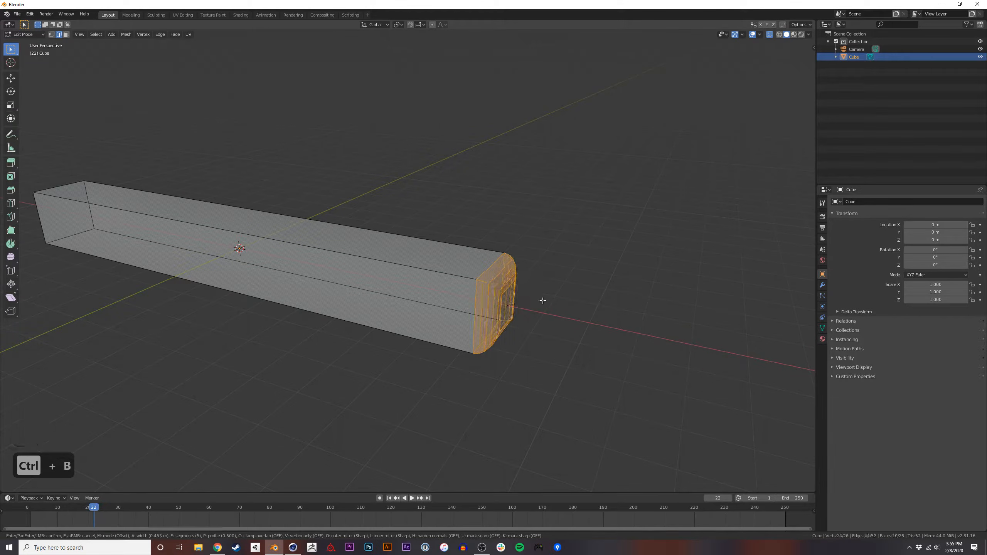
pyautogui.scroll(-1, 536, 312)
pyautogui.click(535, 312)
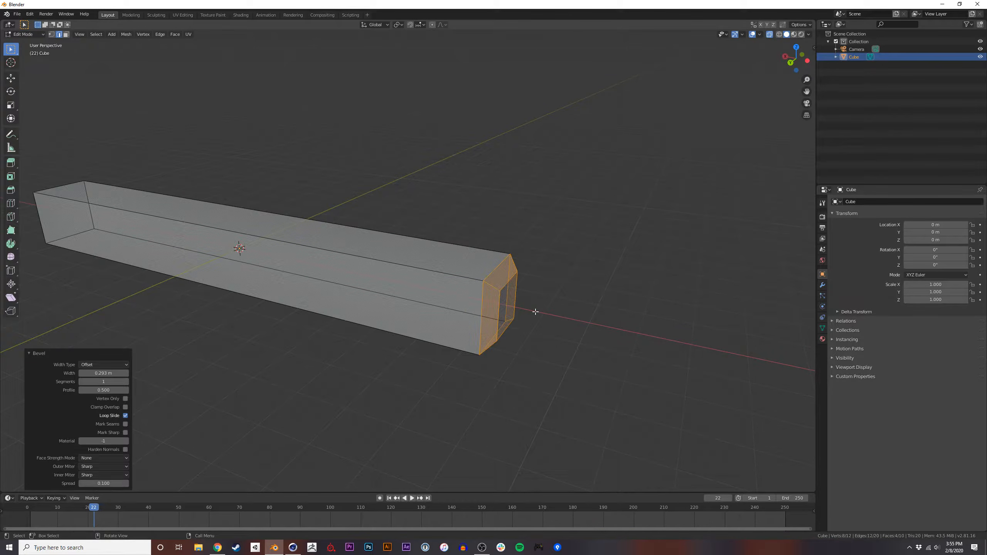
pyautogui.press('Tab')
# Delete the bevelled bar from the scene.
pyautogui.moveTo(429, 282); pyautogui.dragTo(491, 316, button='middle')
pyautogui.press('x')
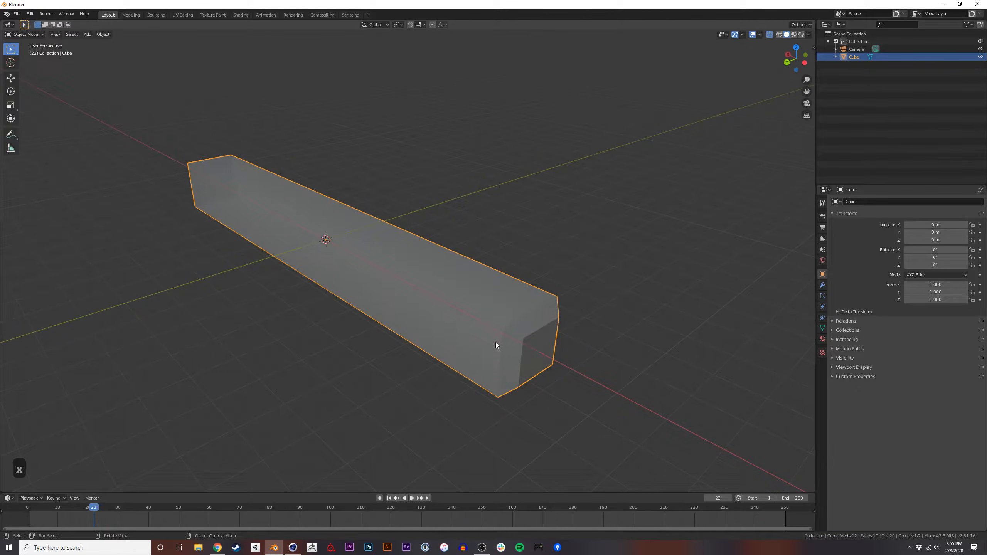
pyautogui.press('x')
pyautogui.click(475, 341)
pyautogui.moveTo(476, 333); pyautogui.dragTo(451, 304, button='middle')
# Add a new cube at the world origin and scale it along X by a factor of about 4.6.
pyautogui.hotkey('shift', 'a')
pyautogui.moveTo(455, 294)
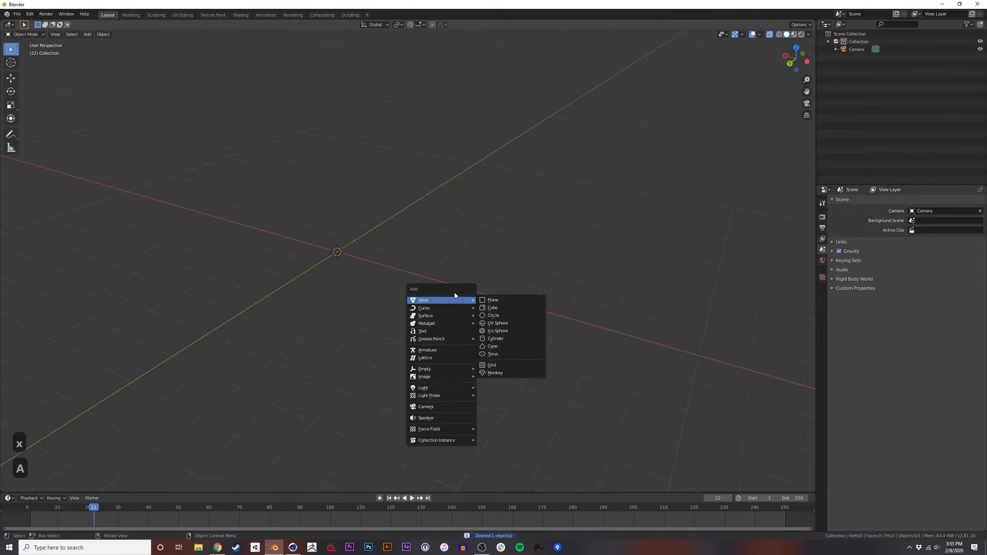
pyautogui.click(497, 308)
pyautogui.moveTo(375, 264); pyautogui.dragTo(428, 265, button='middle')
pyautogui.press('s')
pyautogui.press('x')
pyautogui.click(509, 314)
pyautogui.moveTo(509, 313); pyautogui.dragTo(592, 276, button='middle')
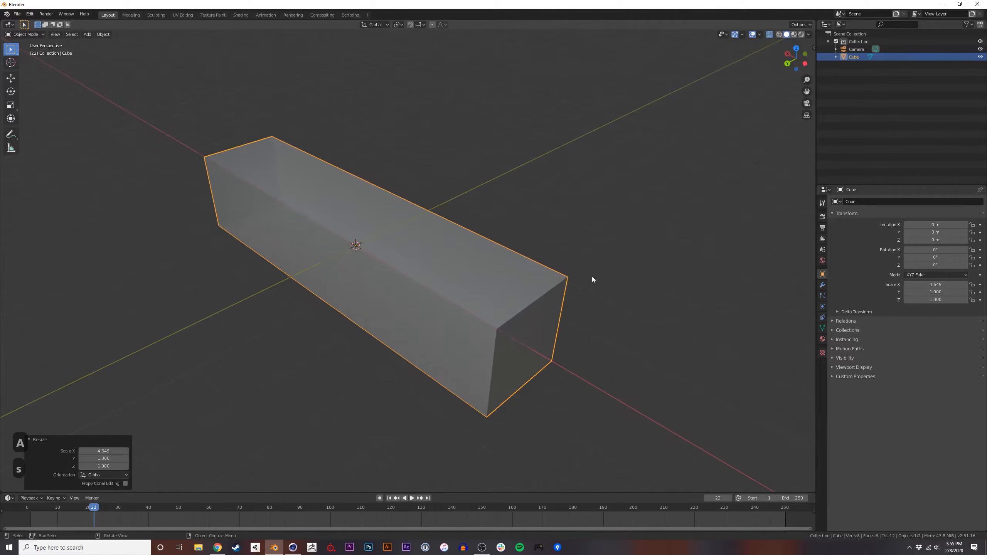
# Switch the viewport to rendered shading.
pyautogui.click(823, 286)
pyautogui.click(861, 201)
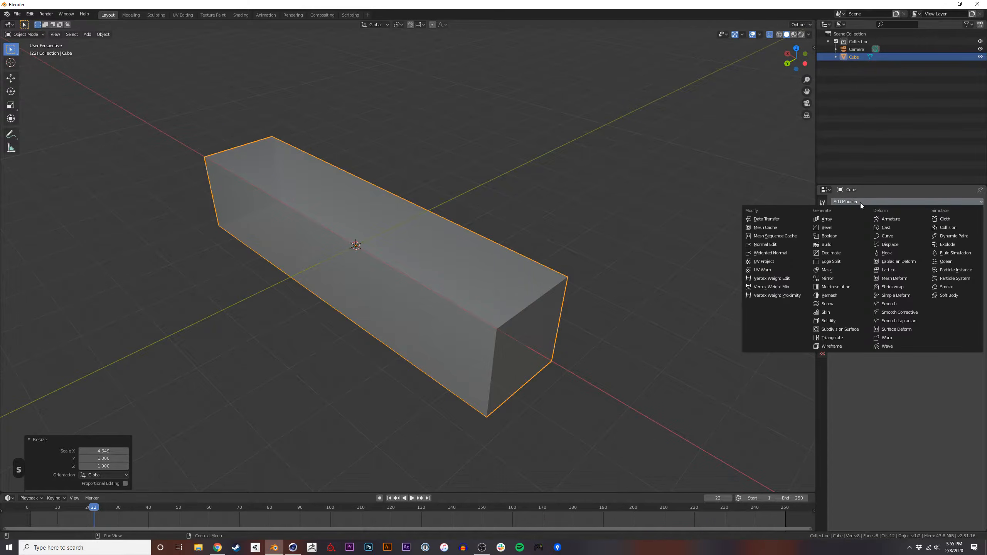
pyautogui.click(802, 34)
pyautogui.scroll(-4, 494, 282)
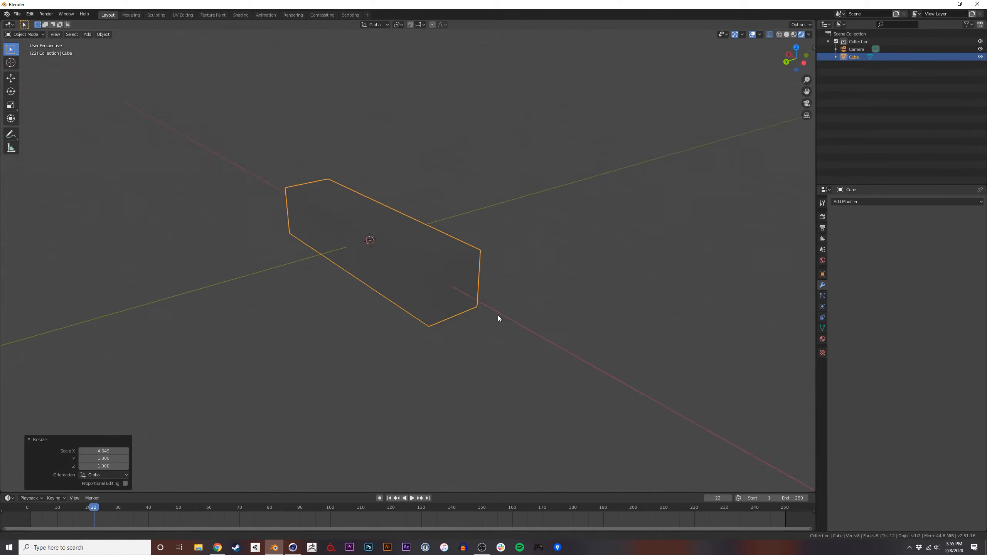
pyautogui.hotkey('shift', 'a')
pyautogui.moveTo(543, 279)
pyautogui.moveTo(541, 298)
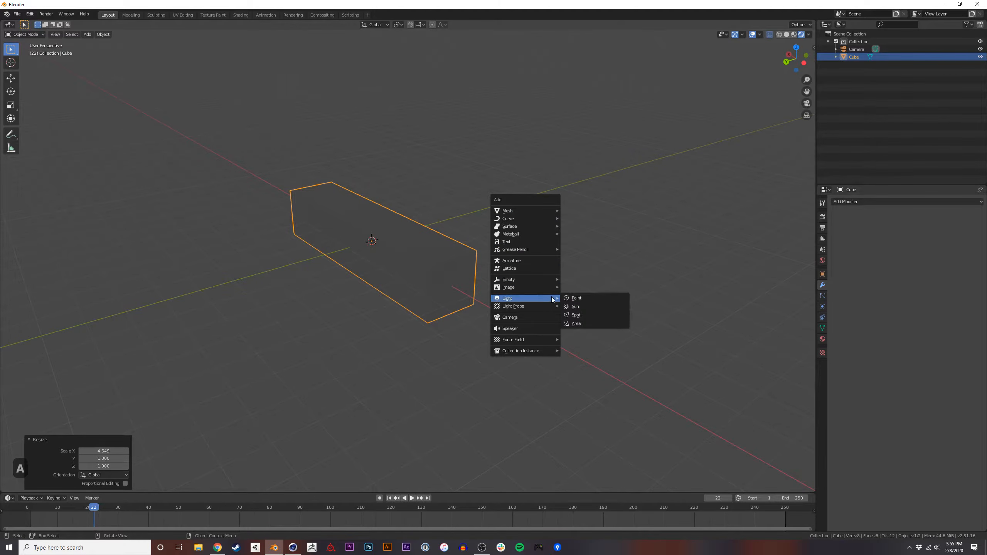
pyautogui.click(582, 315)
pyautogui.hotkey('ctrl', 'z')
# Add a sun light at the world origin and rotate it freely so it shines diagonally onto the stretched cube.
pyautogui.hotkey('shift', 'a')
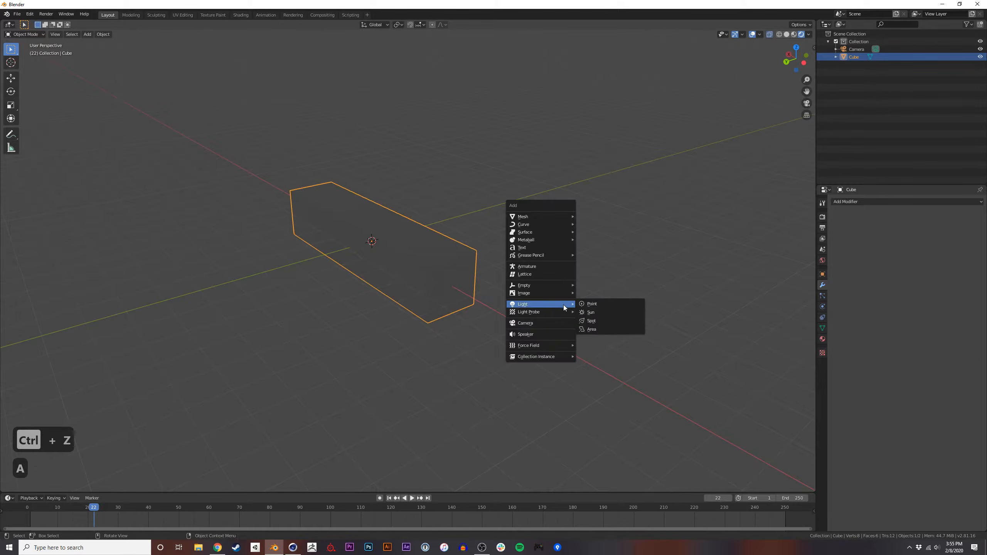
pyautogui.click(588, 313)
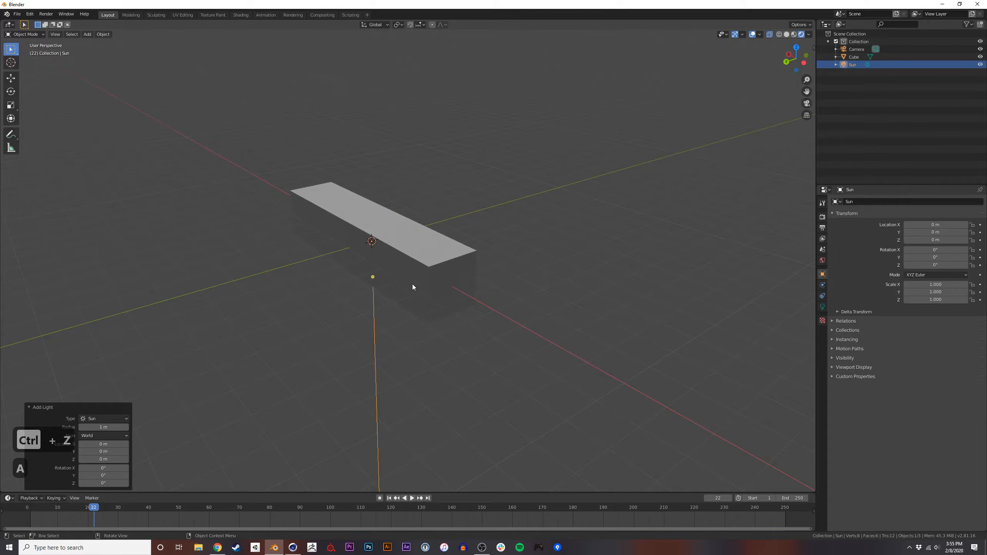
pyautogui.press('r')
pyautogui.press('r')
pyautogui.click(398, 273)
# Move the sun light up about 4.76 m along Z and about 4.78 m along Y.
pyautogui.press('g')
pyautogui.press('z')
pyautogui.click(395, 126)
pyautogui.press('g')
pyautogui.press('y')
pyautogui.click(333, 193)
pyautogui.press('x')
pyautogui.press('x')
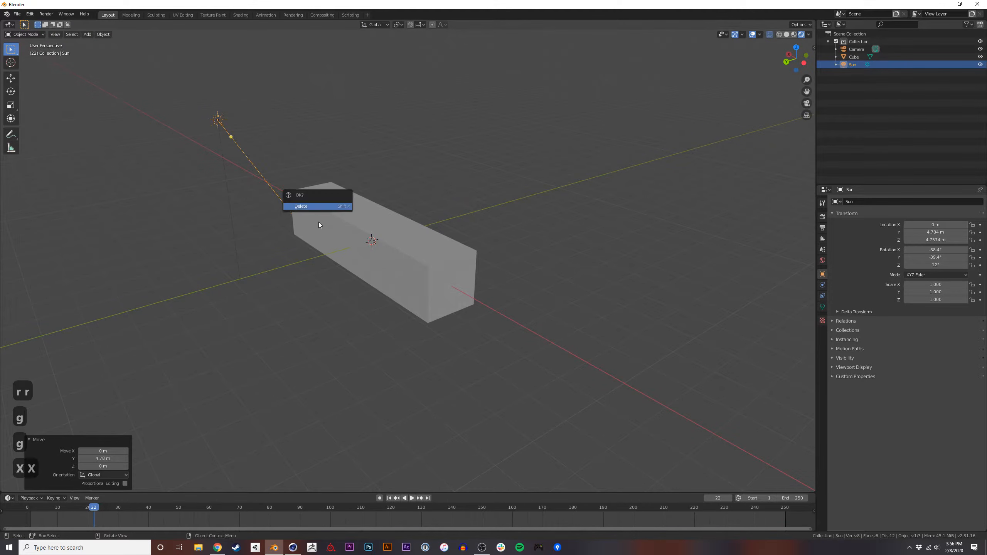
pyautogui.press('Escape')
# Add a point light and move it about -1.5 m in X, -4.83 m in Y and 3.66 m in Z.
pyautogui.hotkey('shift', 'a')
pyautogui.moveTo(432, 225)
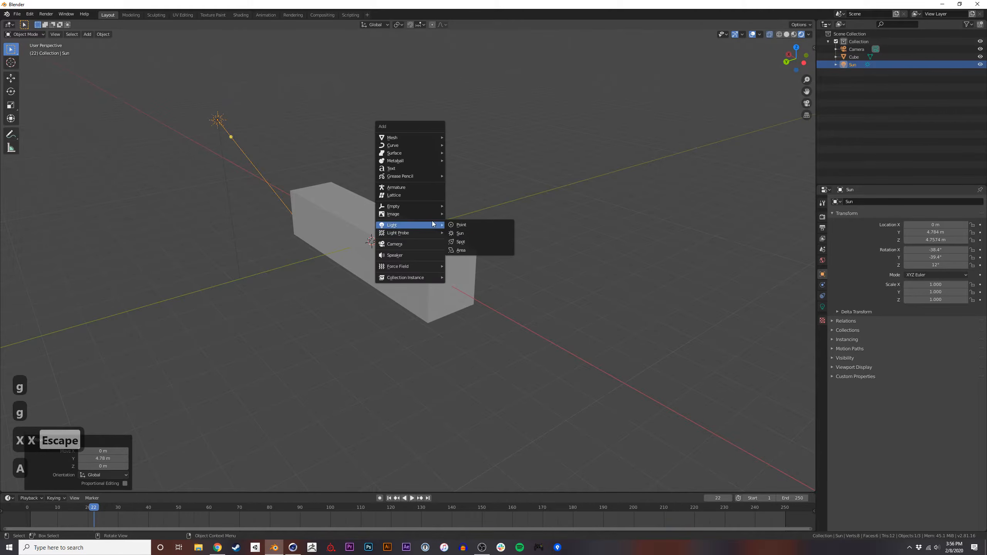
pyautogui.click(467, 225)
pyautogui.press('g')
pyautogui.click(598, 110)
pyautogui.moveTo(598, 110); pyautogui.dragTo(434, 295, button='middle')
pyautogui.scroll(2, 466, 272)
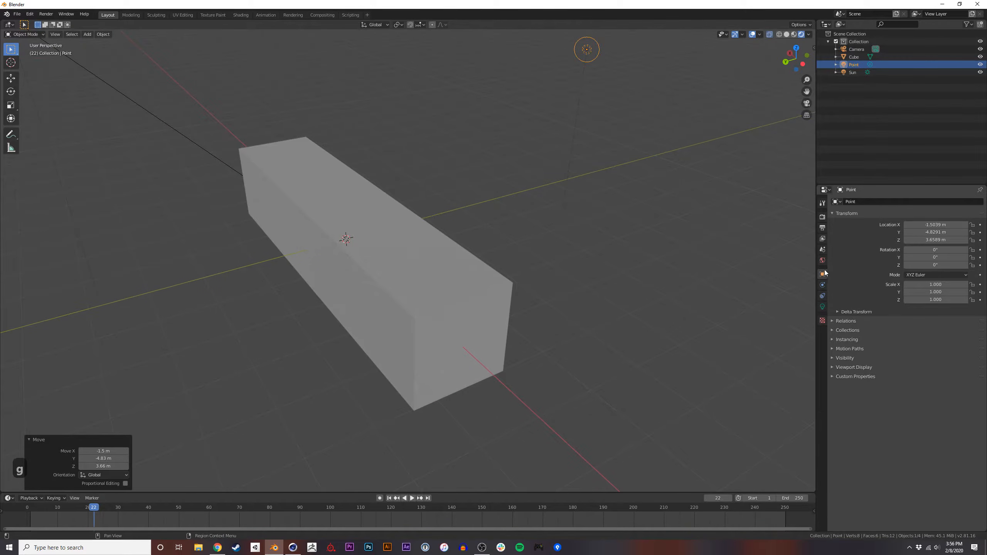
# Add a Bevel modifier to the stretched cube and apply the cube's scale.
pyautogui.click(490, 335)
pyautogui.click(823, 284)
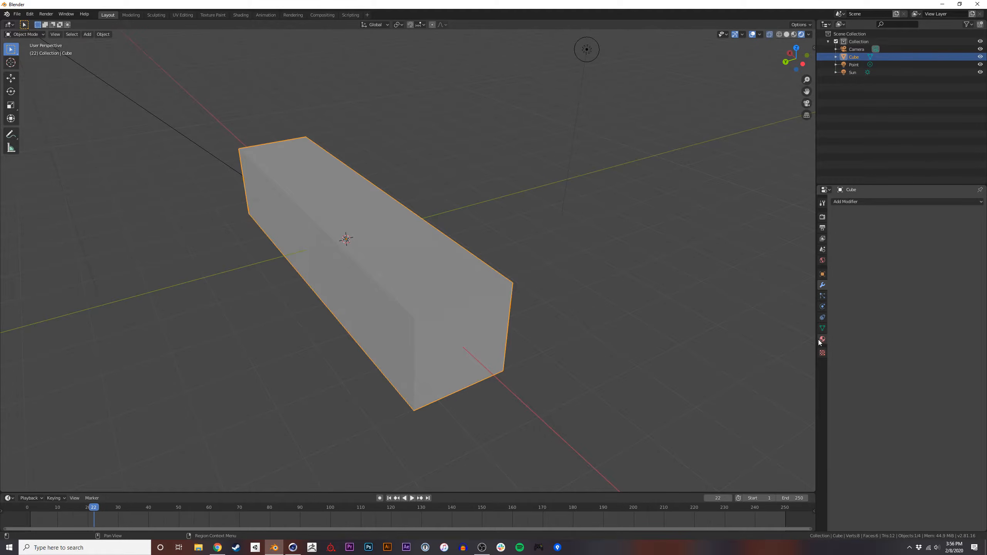
pyautogui.click(857, 202)
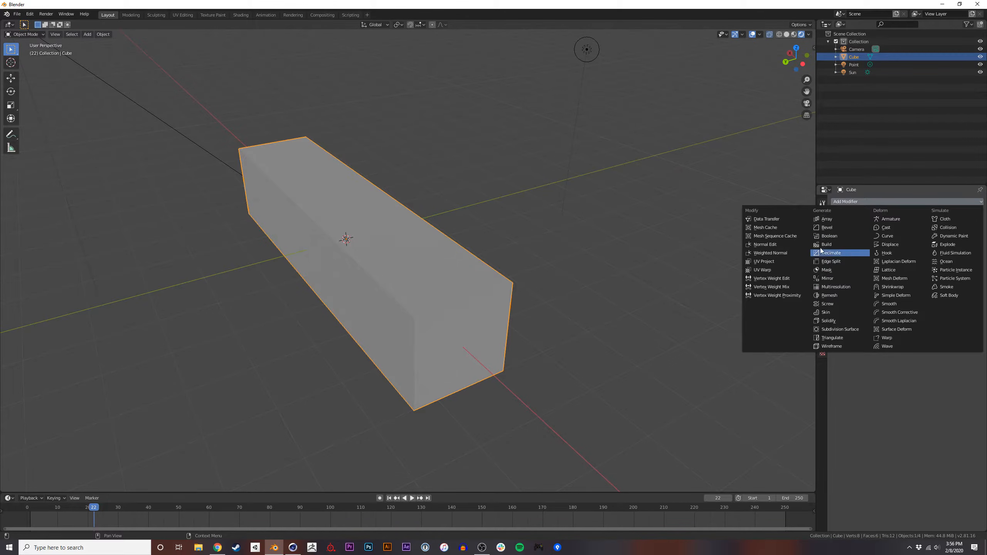
pyautogui.click(825, 229)
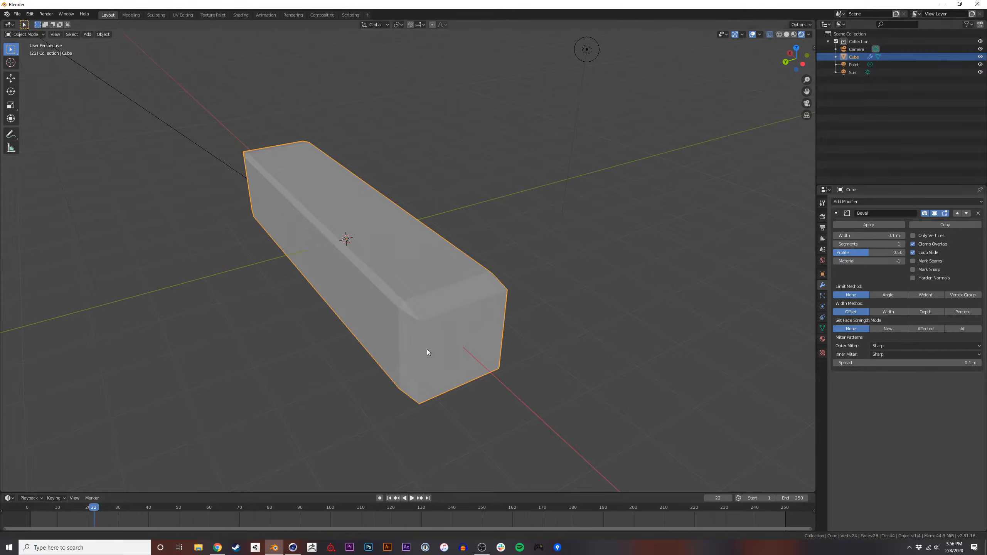
pyautogui.hotkey('ctrl', 'a')
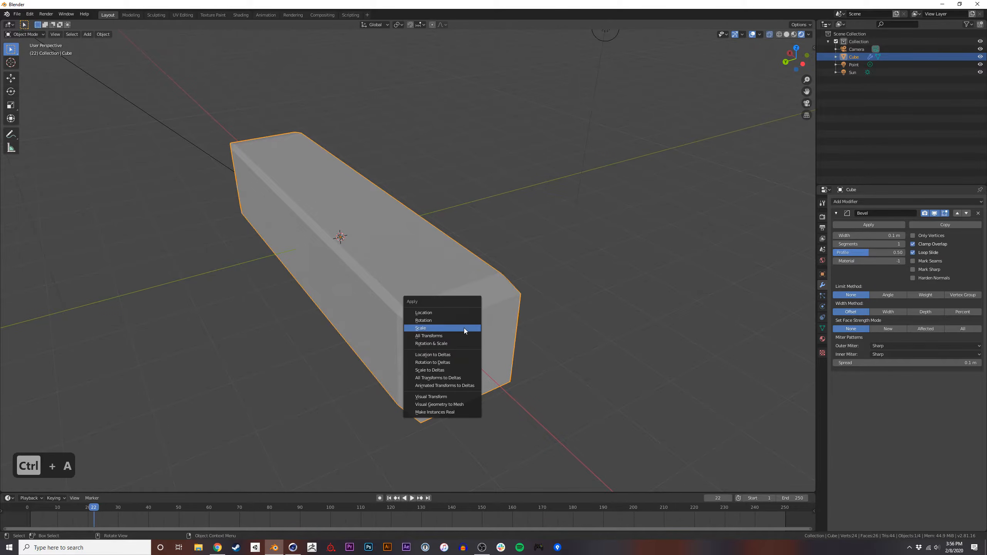
pyautogui.click(464, 328)
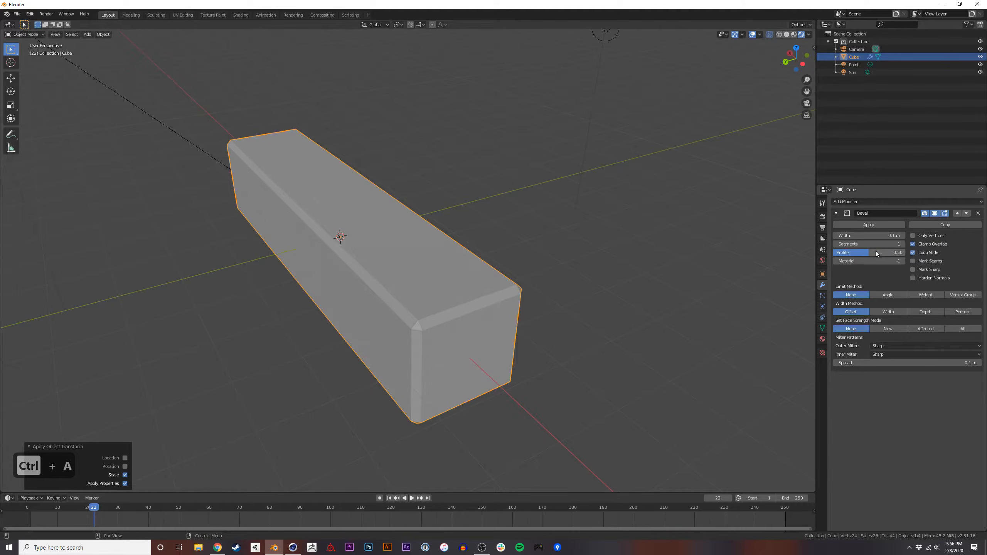
# Set the Bevel modifier's width to 0.03 m and its segments to 3, and compare the cube in Edit and Object Mode.
pyautogui.moveTo(876, 236); pyautogui.dragTo(898, 245)
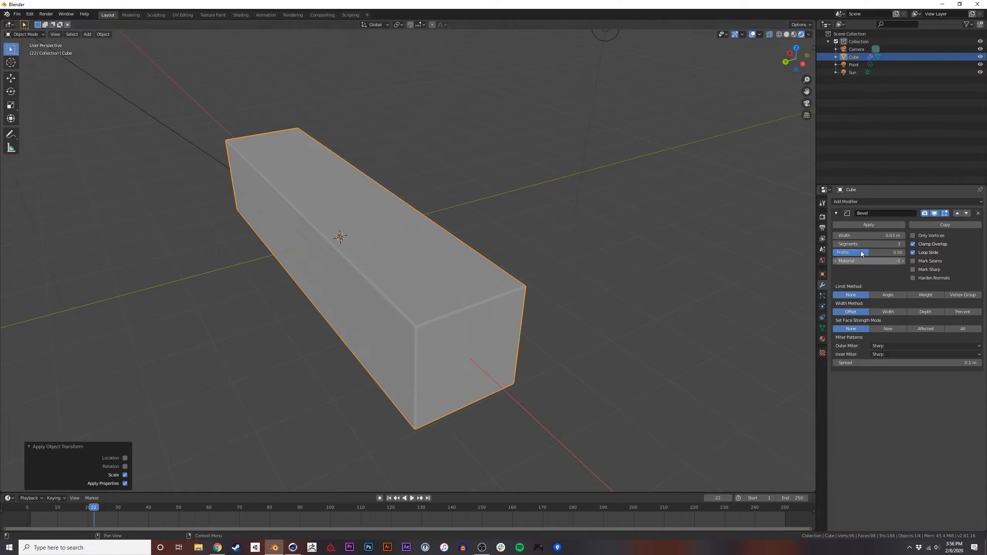
pyautogui.moveTo(464, 305); pyautogui.dragTo(472, 308, button='middle')
pyautogui.press('Tab')
pyautogui.moveTo(526, 335); pyautogui.dragTo(356, 237, button='middle')
pyautogui.press('Tab')
pyautogui.moveTo(442, 224); pyautogui.dragTo(459, 271, button='middle')
# In Edit Mode with face selection, turn off X-ray and select the bar's long upper face.
pyautogui.press('Tab')
pyautogui.press('3')
pyautogui.click(459, 271)
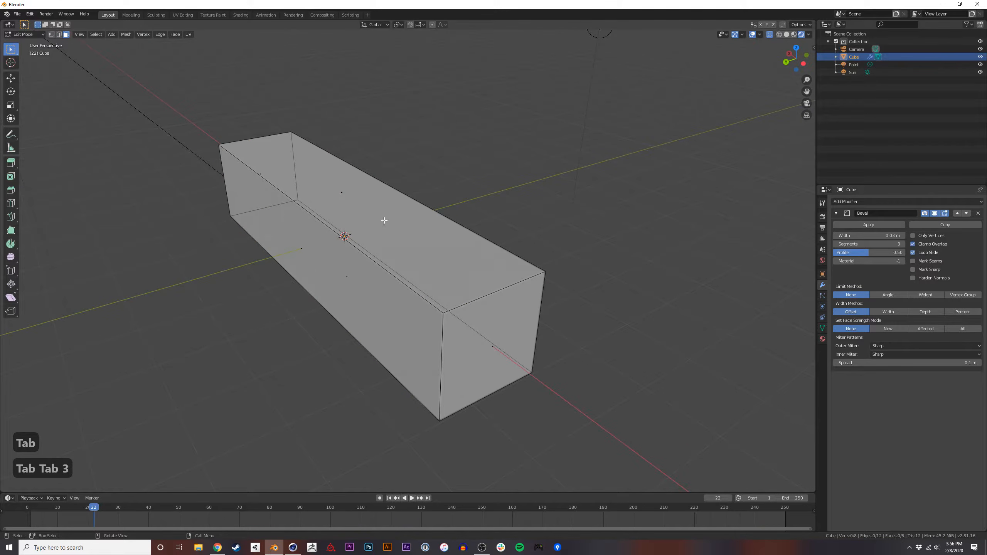
pyautogui.hotkey('alt', 'z')
pyautogui.click(354, 195)
pyautogui.press('s')
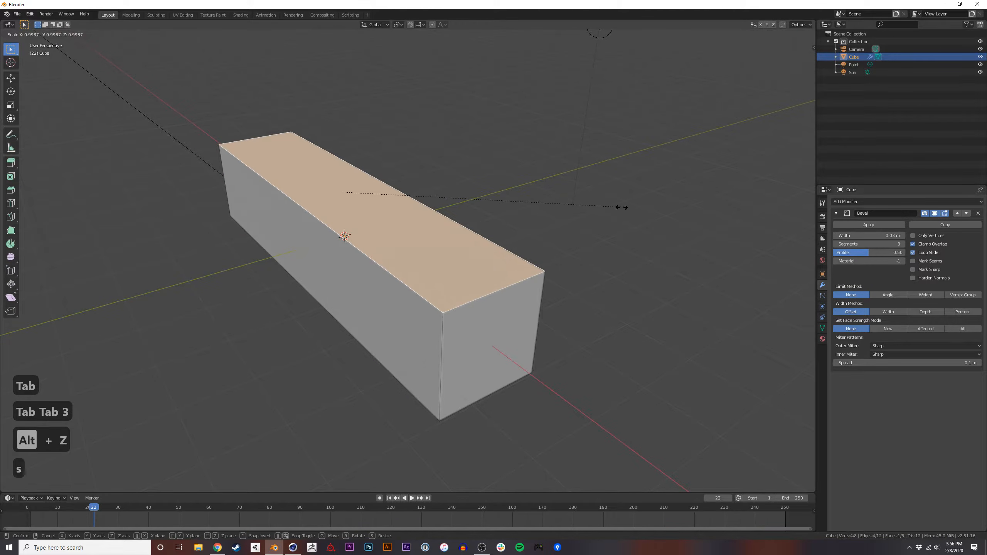
pyautogui.press('Escape')
# Extrude the upper face and scale it inward, then extrude the inner face down about 0.44 m to form a recess.
pyautogui.press('e')
pyautogui.press('s')
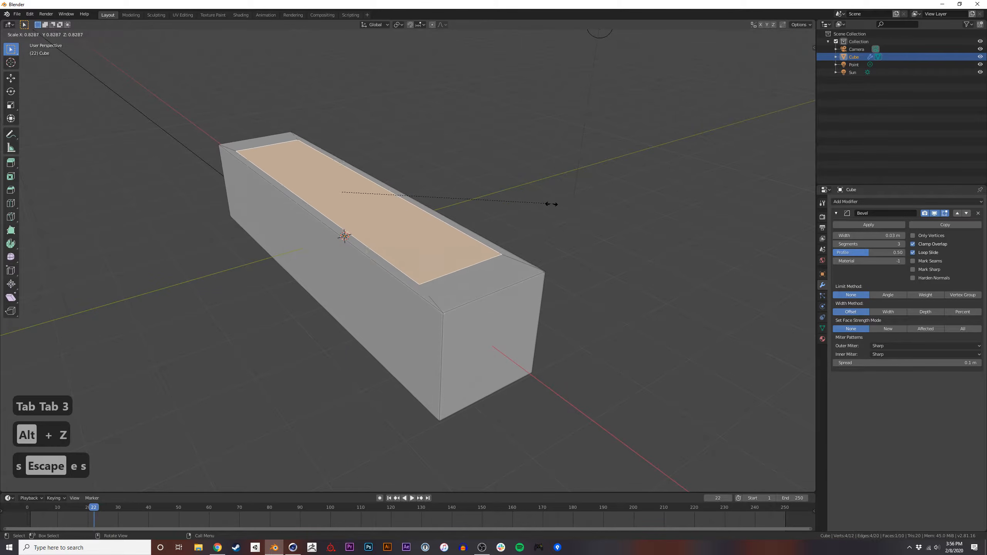
pyautogui.click(499, 199)
pyautogui.press('e')
pyautogui.click(504, 219)
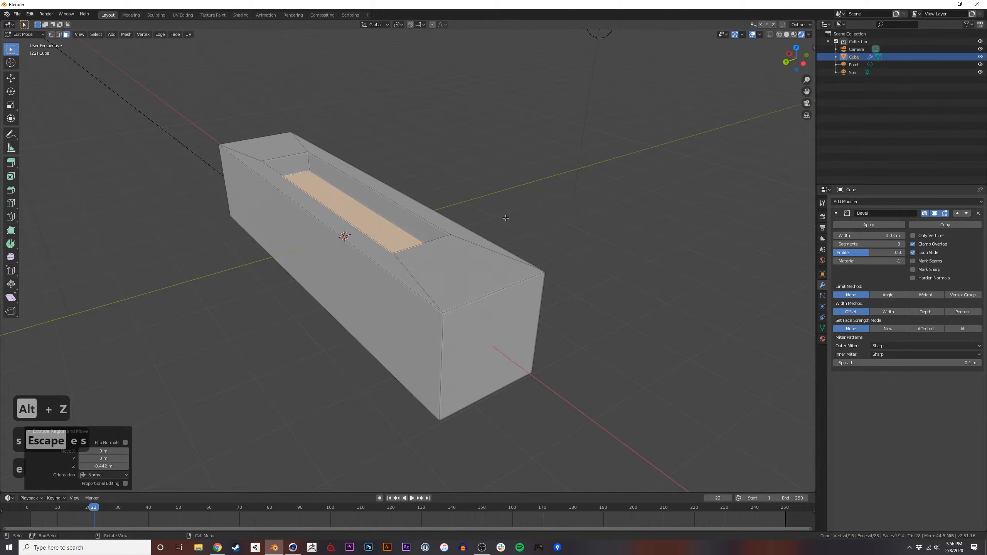
# Extrude the recess floor, scale it inward, and extrude it upward into a block rising above the bar.
pyautogui.press('e')
pyautogui.press('s')
pyautogui.click(447, 233)
pyautogui.press('e')
pyautogui.click(445, 160)
# Extrude the upper face of the raised block upward about 1.21 m more.
pyautogui.click(477, 339)
pyautogui.moveTo(510, 318)
pyautogui.mouseDown(button='middle')
pyautogui.moveTo(556, 337)
pyautogui.moveTo(557, 326)
pyautogui.moveTo(514, 331)
pyautogui.mouseUp(button='middle')
pyautogui.click(432, 231)
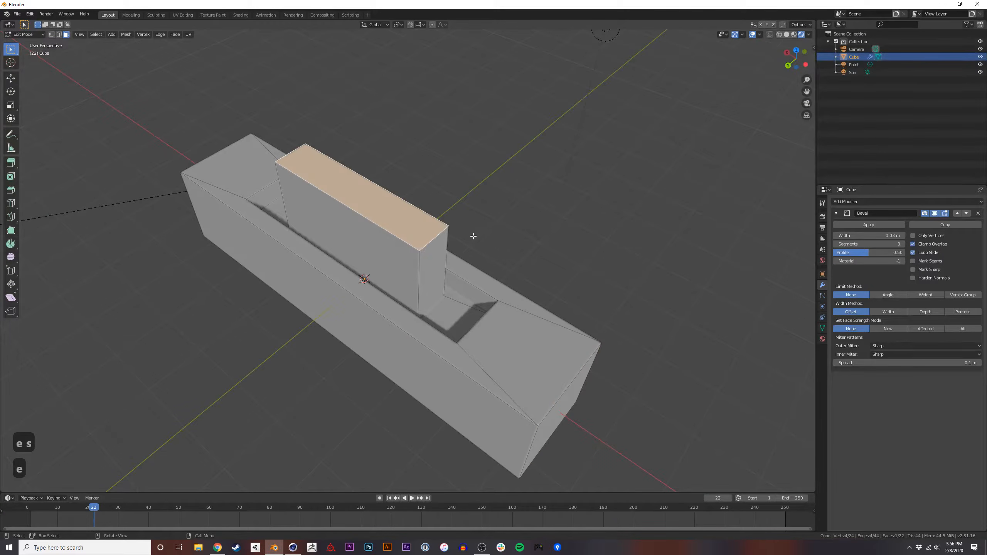
pyautogui.press('e')
pyautogui.click(481, 172)
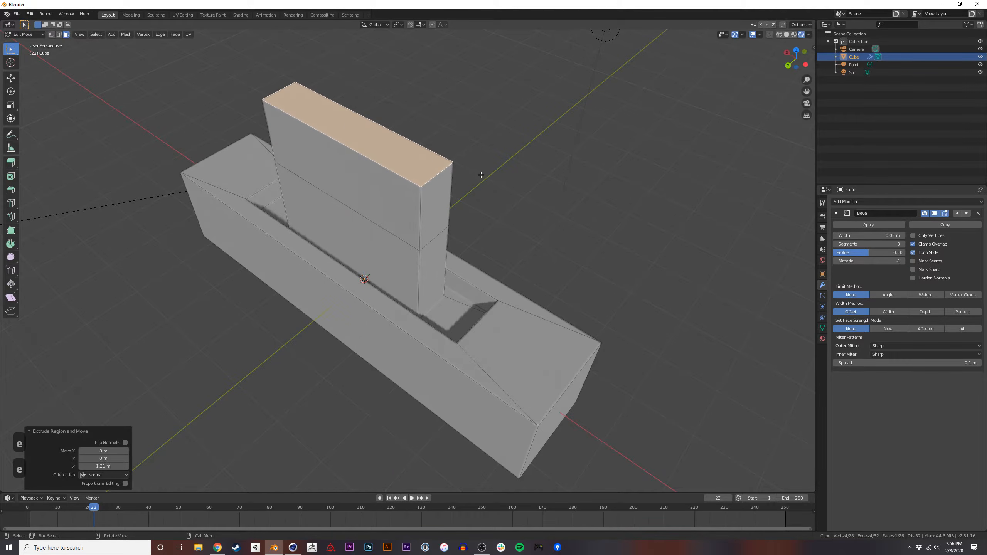
# Extrude the face loop around the block's upper section outward by a factor of about 1.46 in X and Y, then widen it further along Y.
pyautogui.keyDown('alt'); pyautogui.click(421, 220); pyautogui.keyUp('alt')
pyautogui.press('e')
pyautogui.press('s')
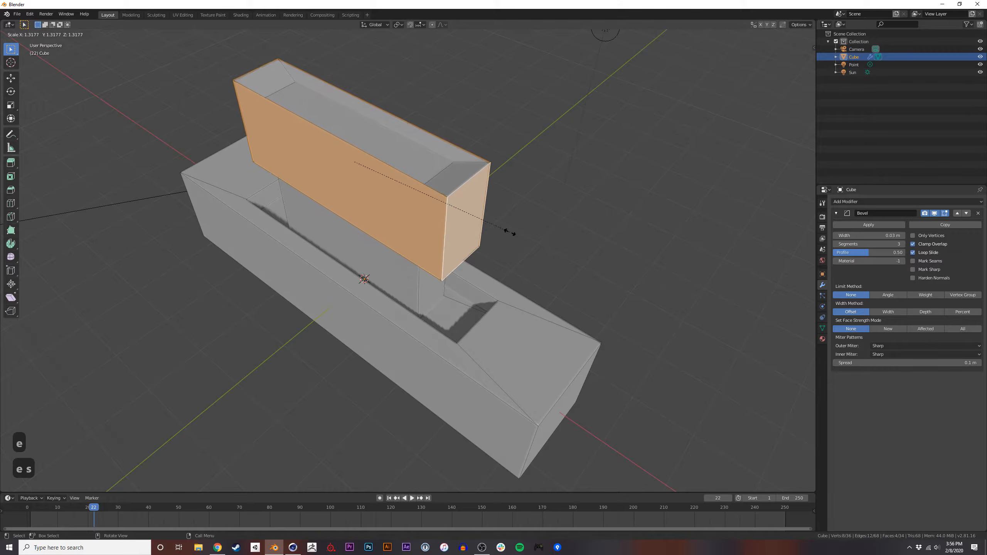
pyautogui.hotkey('shift', 'z')
pyautogui.click(530, 235)
pyautogui.press('s')
pyautogui.press('y')
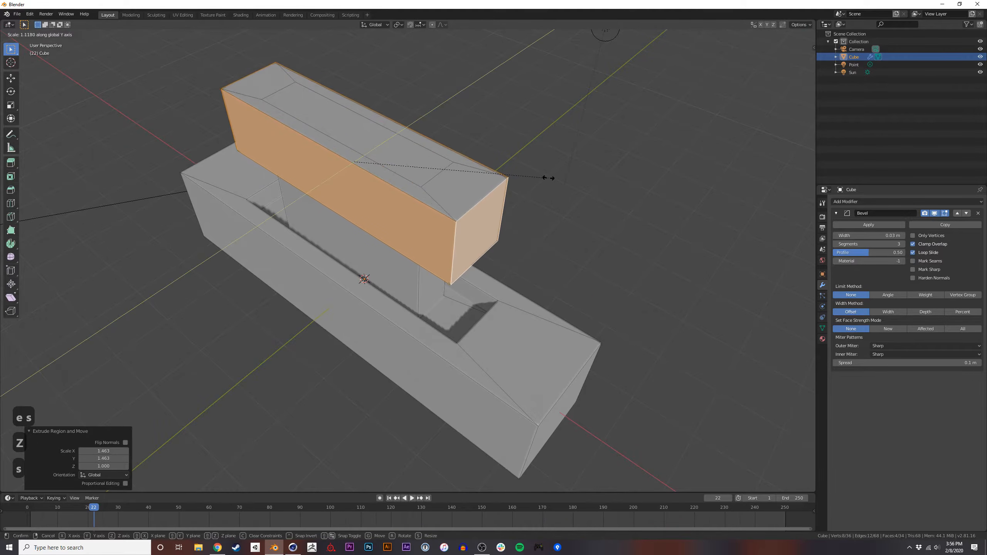
pyautogui.click(675, 74)
# Extrude the upper section's central face down about 0.42 m and scale it by about 0.65 into a tapered recess.
pyautogui.click(404, 170)
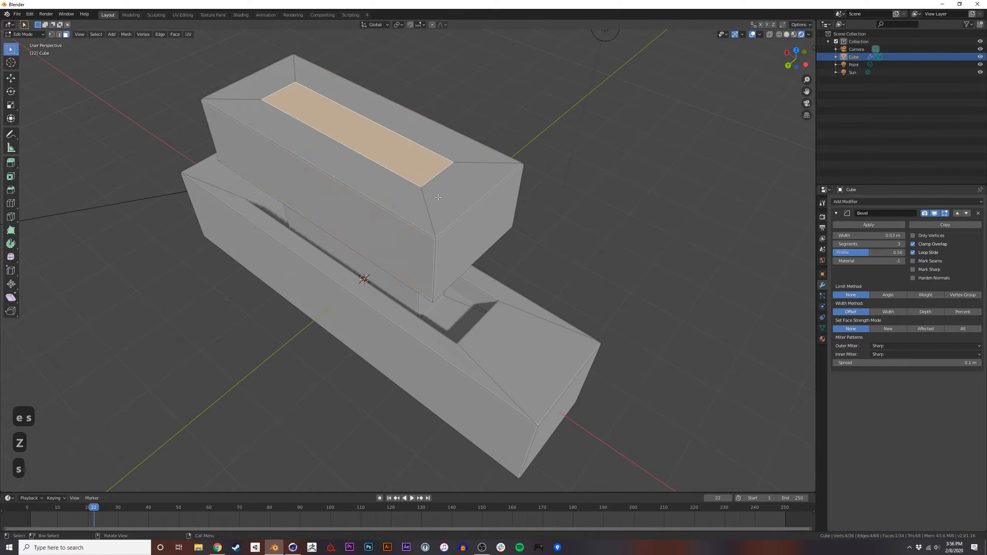
pyautogui.press('e')
pyautogui.click(461, 219)
pyautogui.press('s')
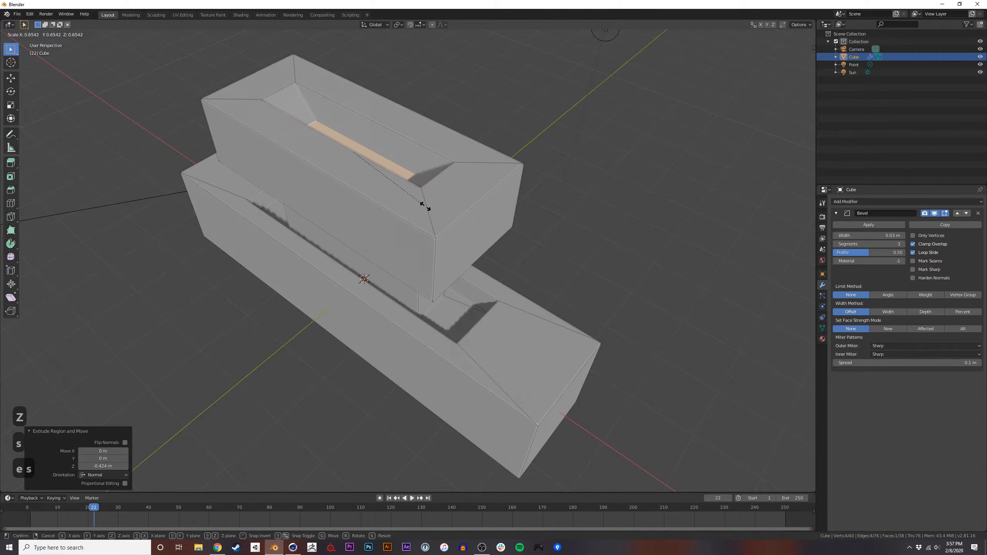
pyautogui.click(427, 208)
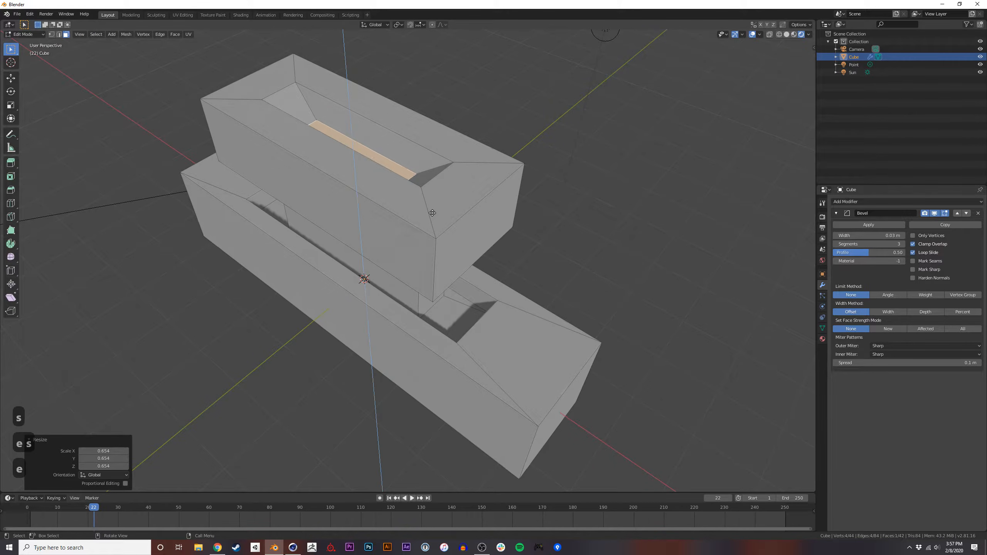
# Extrude the tapered recess floor upward into a narrow raised block and return to Object Mode.
pyautogui.press('e')
pyautogui.click(439, 152)
pyautogui.press('Tab')
pyautogui.moveTo(447, 253); pyautogui.dragTo(532, 293, button='middle')
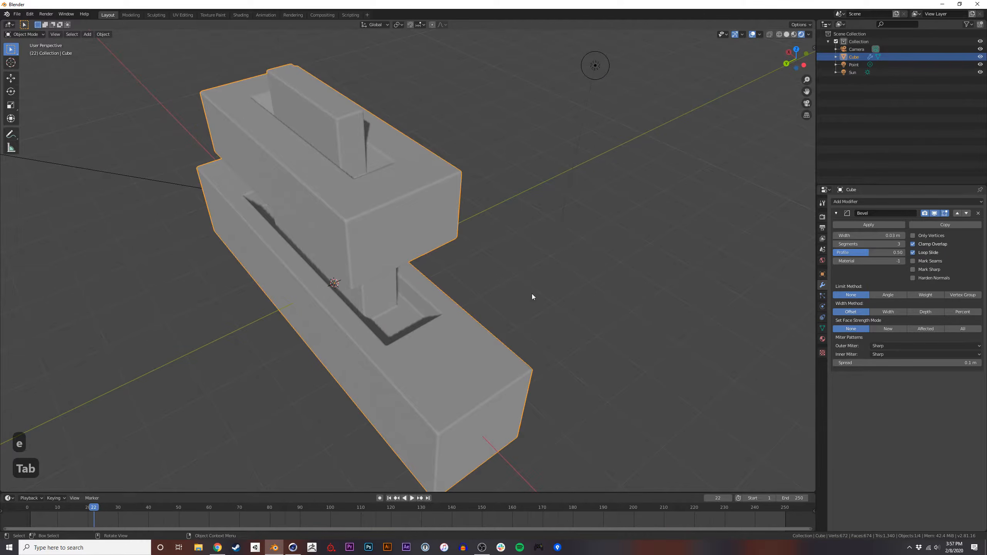
# Create a new material for the model with Metallic at about 0.297 and Specular at about 0.82.
pyautogui.click(823, 339)
pyautogui.click(867, 235)
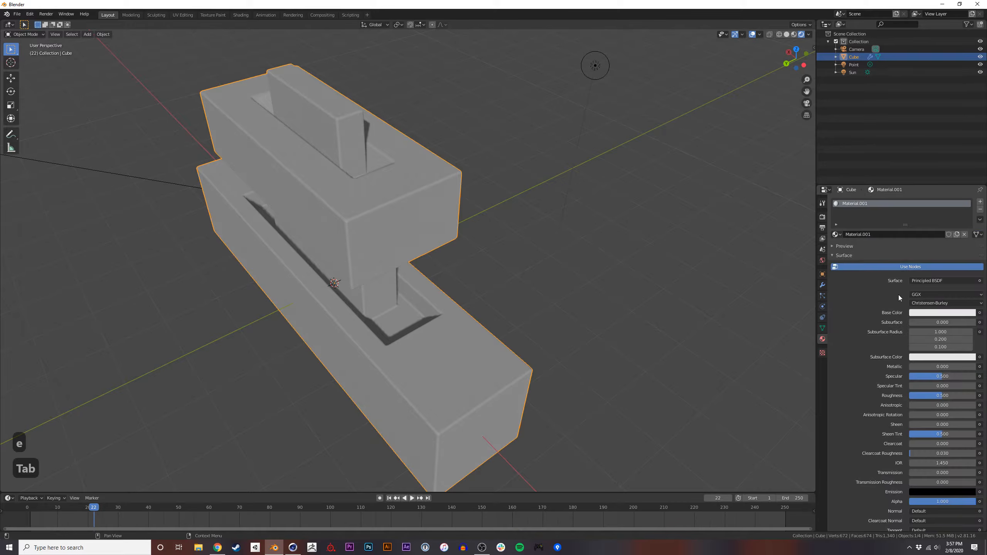
pyautogui.moveTo(928, 370)
pyautogui.mouseDown()
pyautogui.moveTo(945, 370)
pyautogui.moveTo(915, 377)
pyautogui.moveTo(946, 375)
pyautogui.mouseUp()
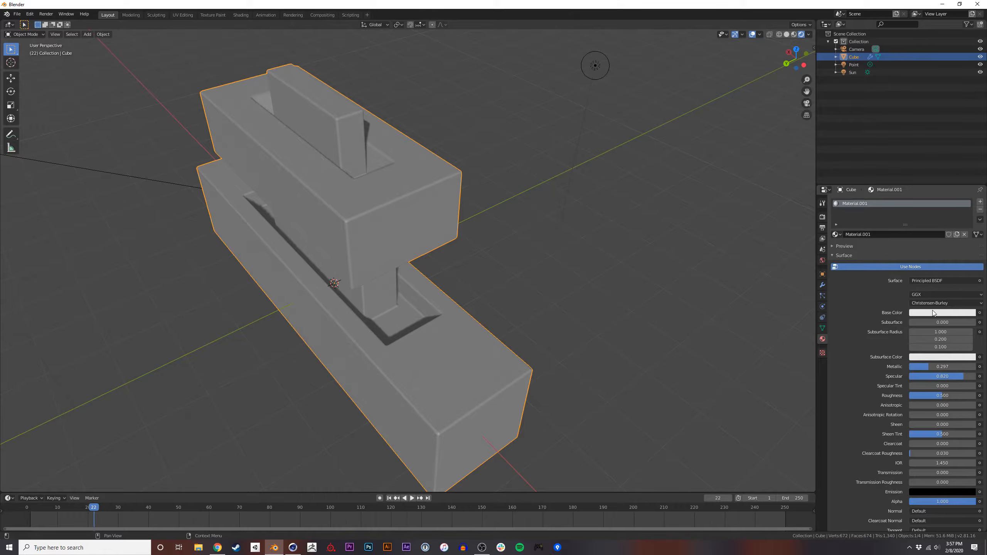
# Set the material's base color to a light pinkish purple and deselect the model.
pyautogui.click(932, 313)
pyautogui.moveTo(936, 232)
pyautogui.mouseDown()
pyautogui.moveTo(938, 258)
pyautogui.moveTo(952, 238)
pyautogui.moveTo(945, 233)
pyautogui.mouseUp()
pyautogui.click(649, 284)
pyautogui.moveTo(648, 283); pyautogui.dragTo(493, 305, button='middle')
# Add a plane mesh at the origin and scale it up into a large ground surface around the block form.
pyautogui.hotkey('shift', 'a')
pyautogui.moveTo(485, 219)
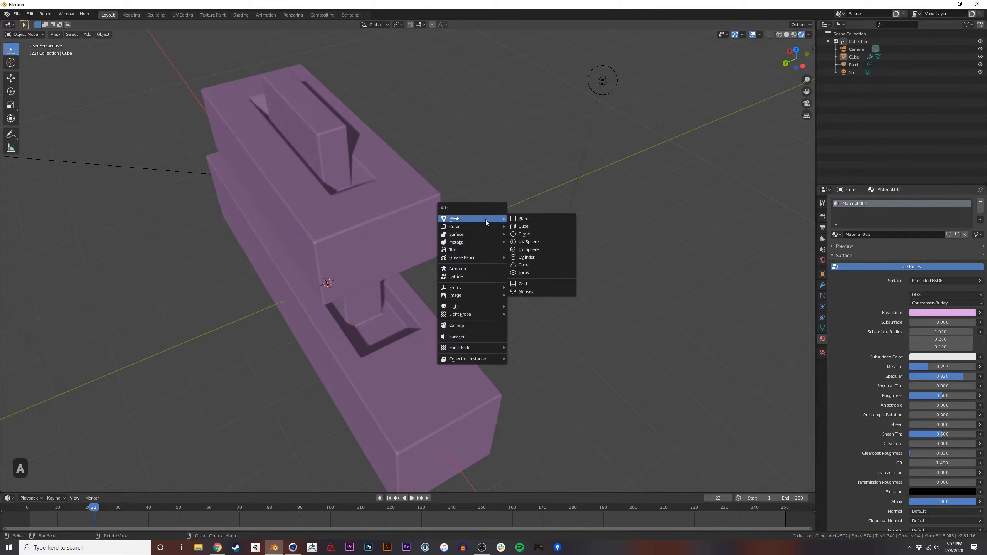
pyautogui.click(540, 221)
pyautogui.press('s')
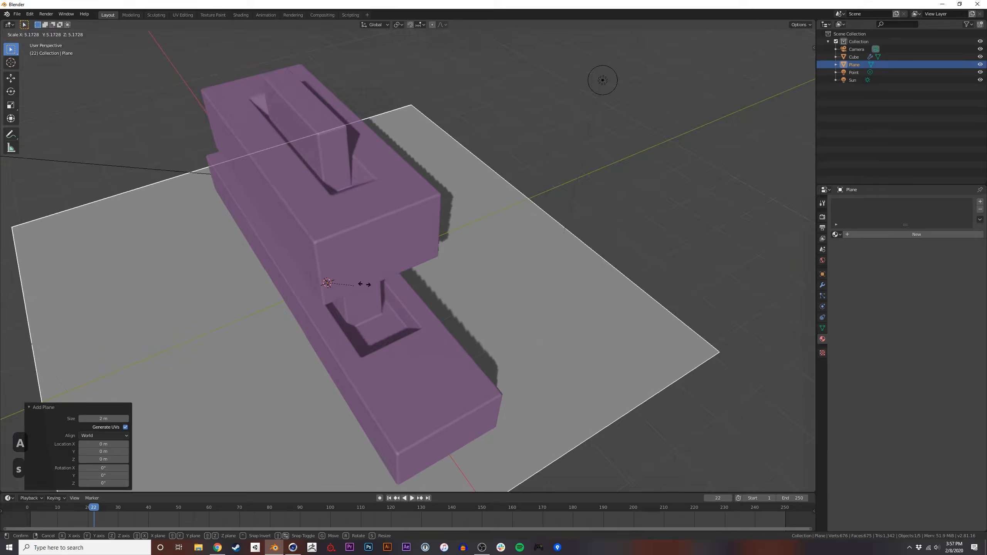
pyautogui.click(434, 286)
pyautogui.scroll(-3, 434, 284)
# Move the ground plane along Z by about 1.06 m down to the underside of the block form.
pyautogui.press('g')
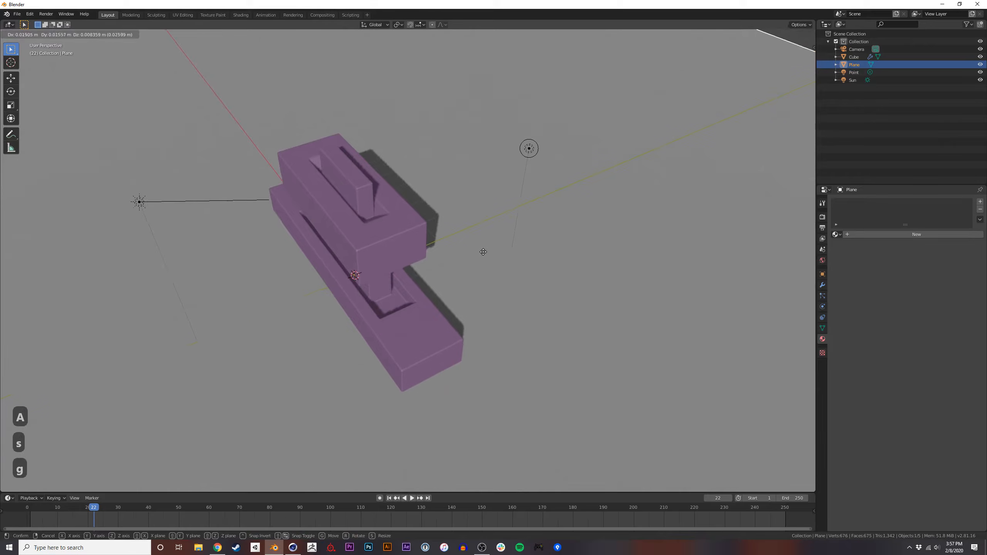
pyautogui.press('z')
pyautogui.click(480, 278)
pyautogui.moveTo(461, 306)
pyautogui.mouseDown(button='middle')
pyautogui.moveTo(498, 276)
pyautogui.moveTo(474, 294)
pyautogui.mouseUp(button='middle')
pyautogui.scroll(4, 478, 249)
pyautogui.keyDown('shift'); pyautogui.moveTo(480, 231); pyautogui.dragTo(432, 276, button='middle'); pyautogui.keyUp('shift')
pyautogui.moveTo(432, 276); pyautogui.dragTo(460, 253, button='middle')
pyautogui.scroll(-3, 460, 253)
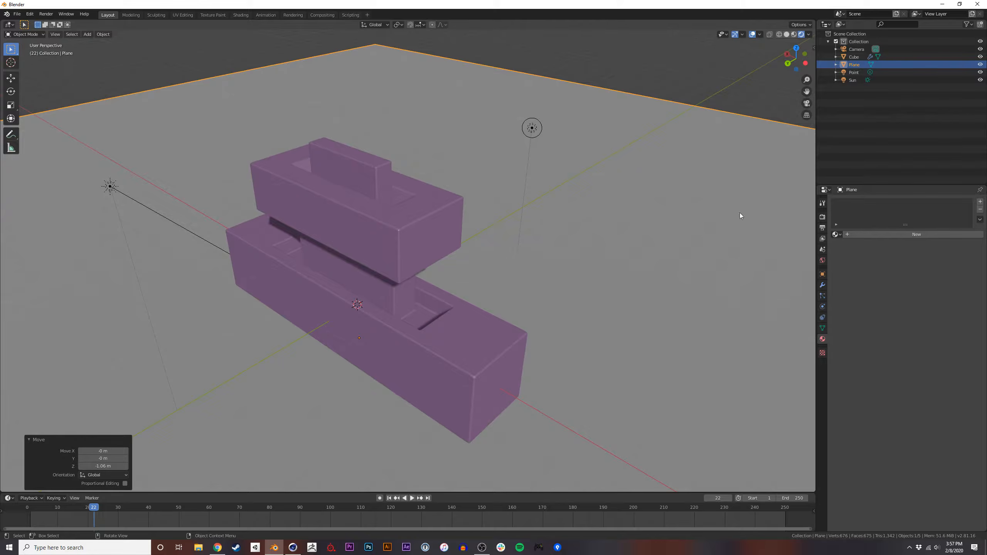
# Look through the render settings and the ground plane's object, modifier and particle properties.
pyautogui.click(823, 217)
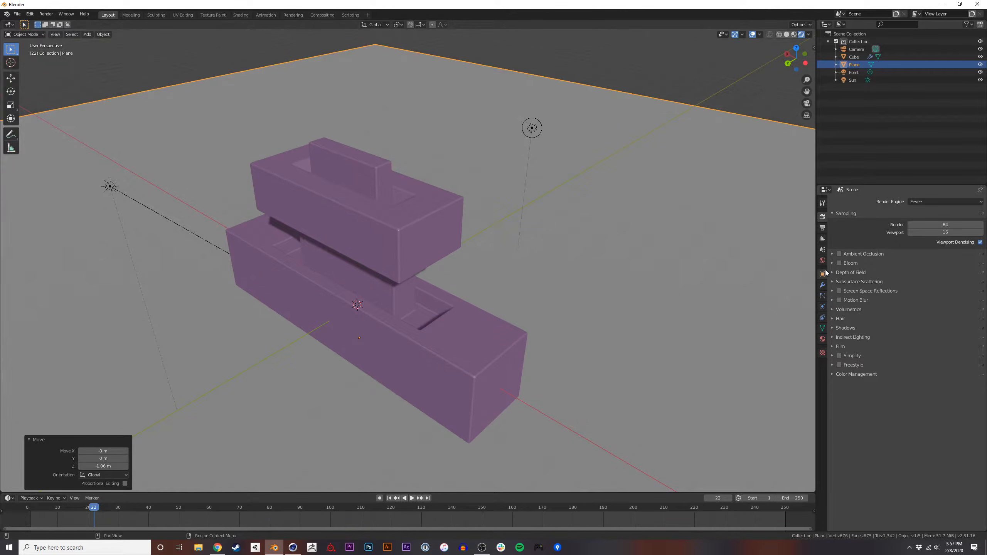
pyautogui.click(667, 328)
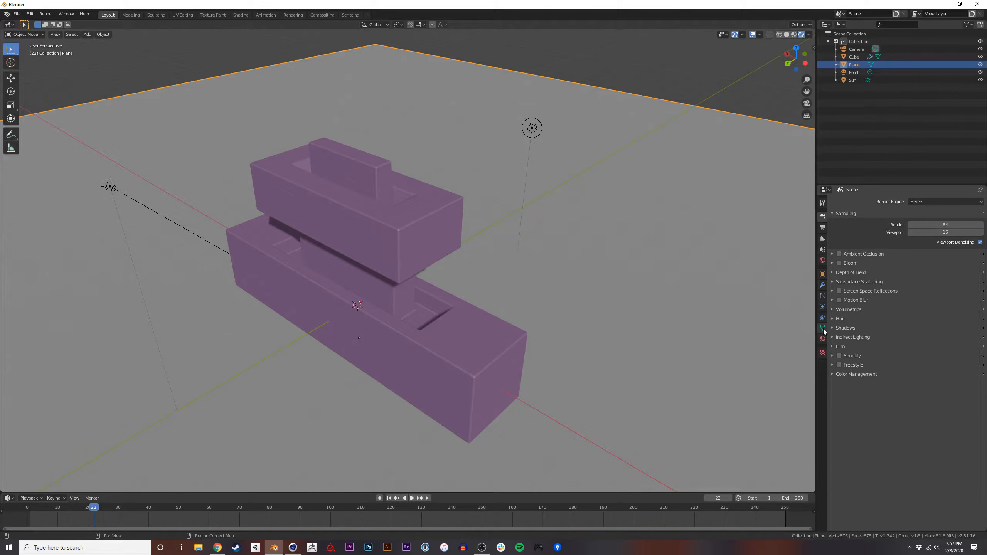
pyautogui.click(822, 275)
pyautogui.click(823, 286)
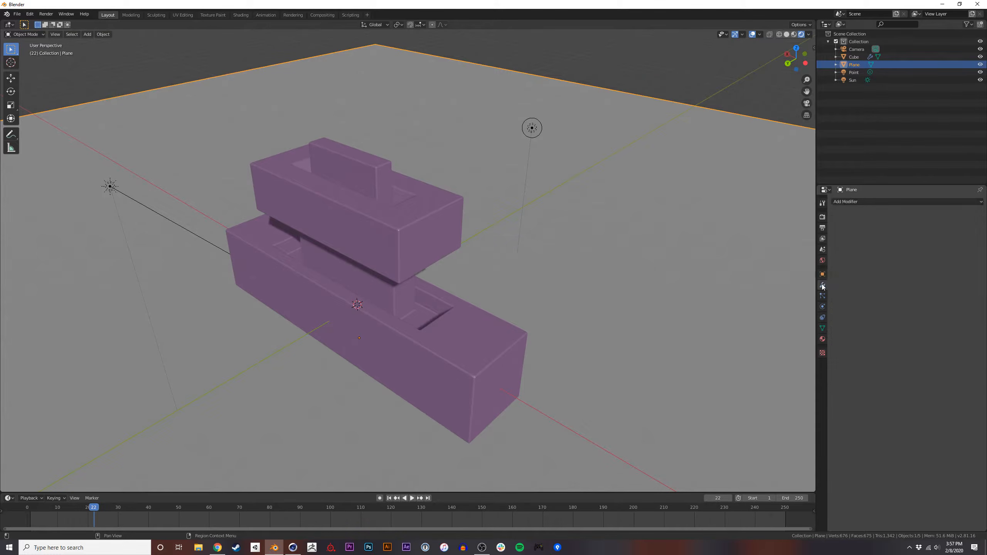
pyautogui.click(823, 297)
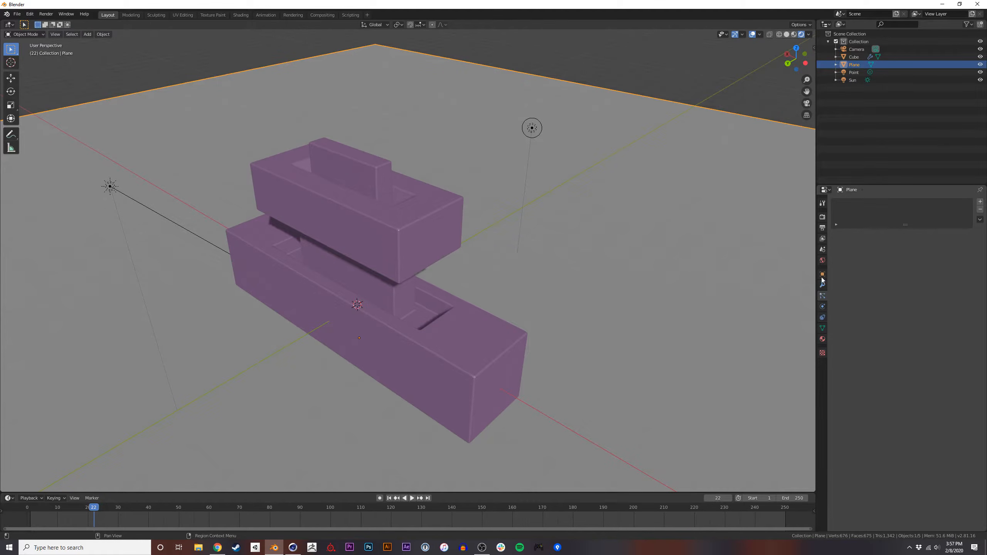
pyautogui.click(823, 217)
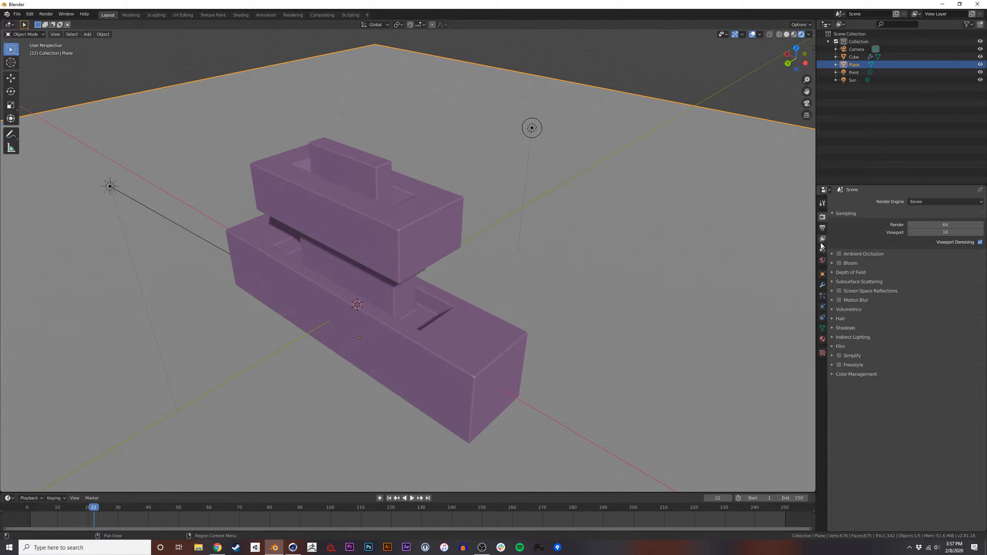
# Try a dark blue world background color and undo it.
pyautogui.click(822, 260)
pyautogui.moveTo(782, 238); pyautogui.dragTo(564, 199, button='middle')
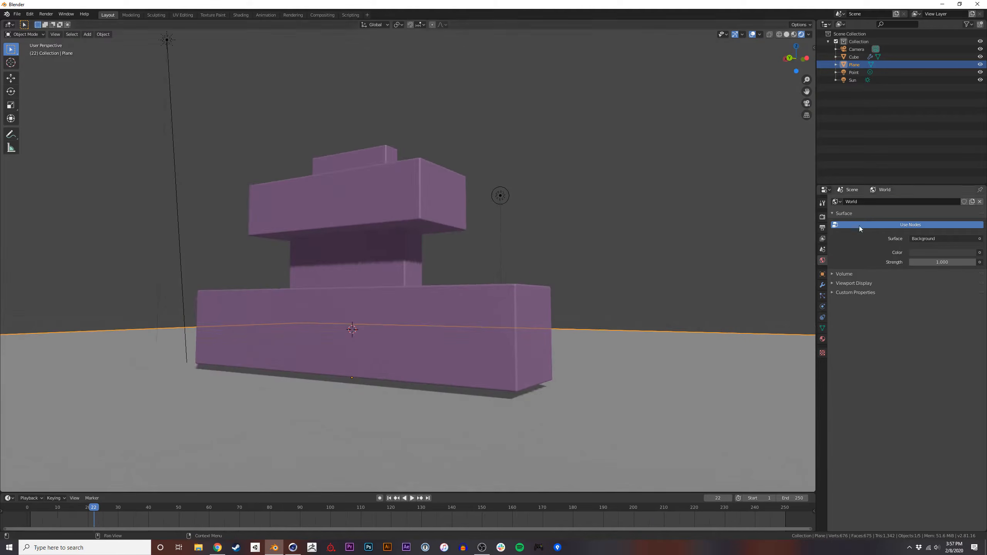
pyautogui.click(945, 252)
pyautogui.moveTo(948, 169); pyautogui.dragTo(949, 163)
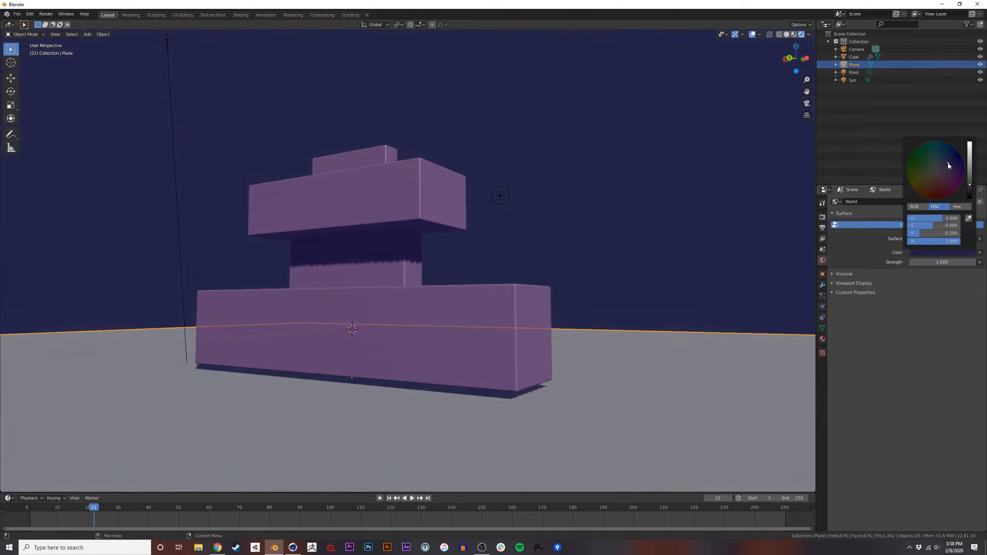
pyautogui.hotkey('ctrl', 'z')
pyautogui.hotkey('ctrl', 'z')
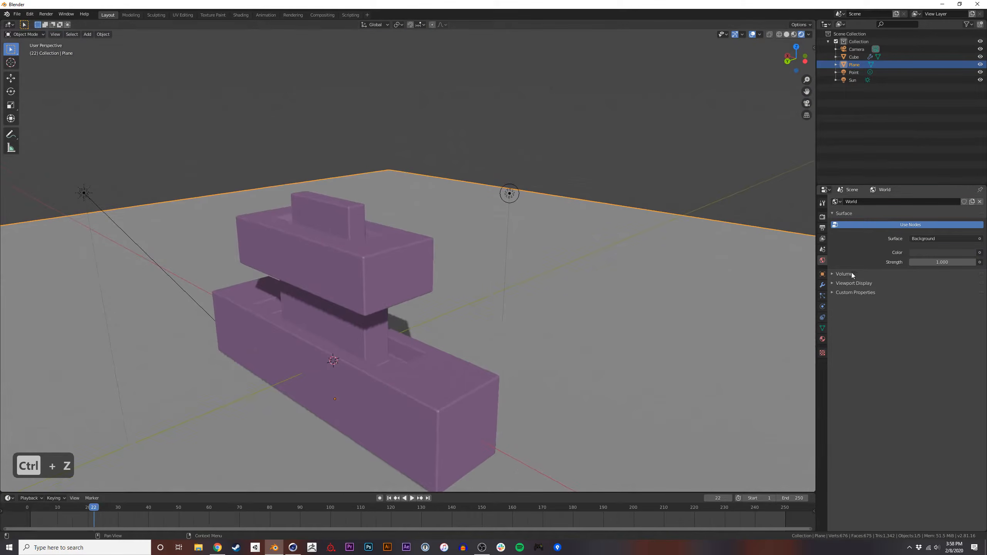
# Review the scene units and audio settings, the view layer passes, the output dimensions and the Eevee render settings.
pyautogui.click(822, 251)
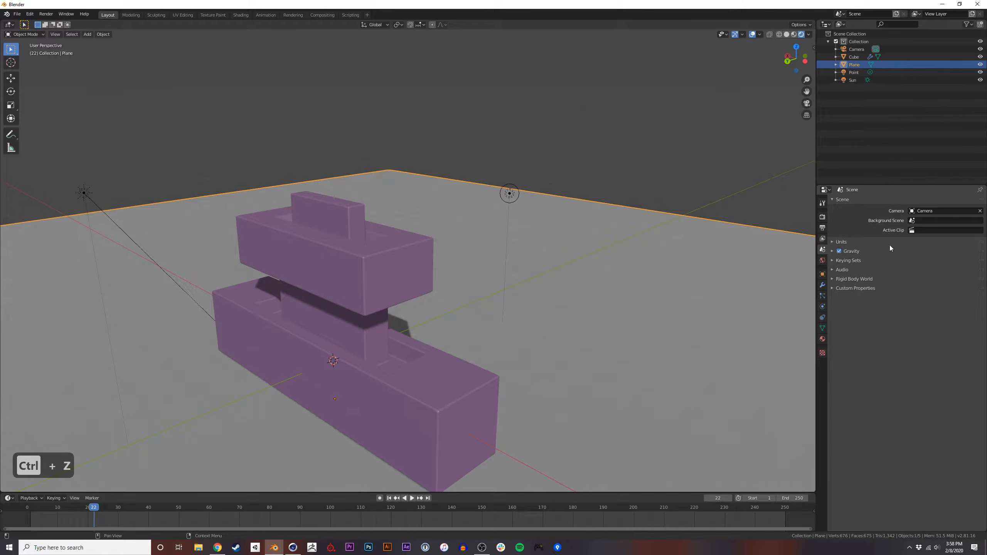
pyautogui.moveTo(841, 282); pyautogui.dragTo(831, 242)
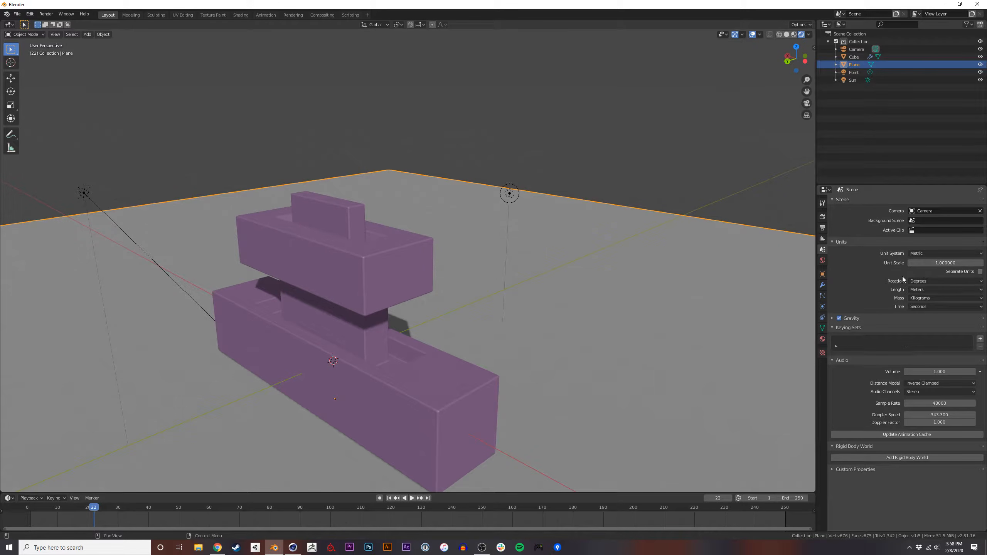
pyautogui.click(822, 238)
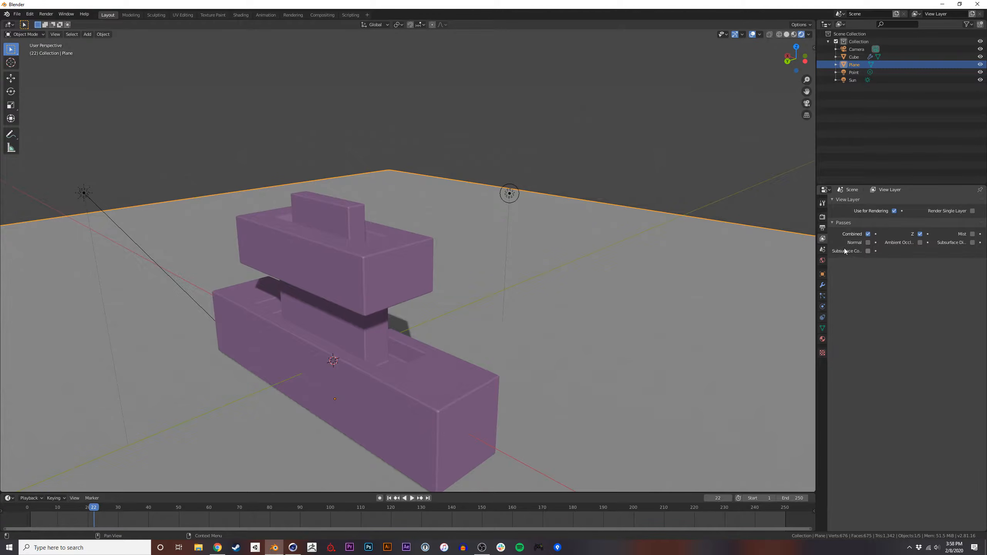
pyautogui.click(823, 227)
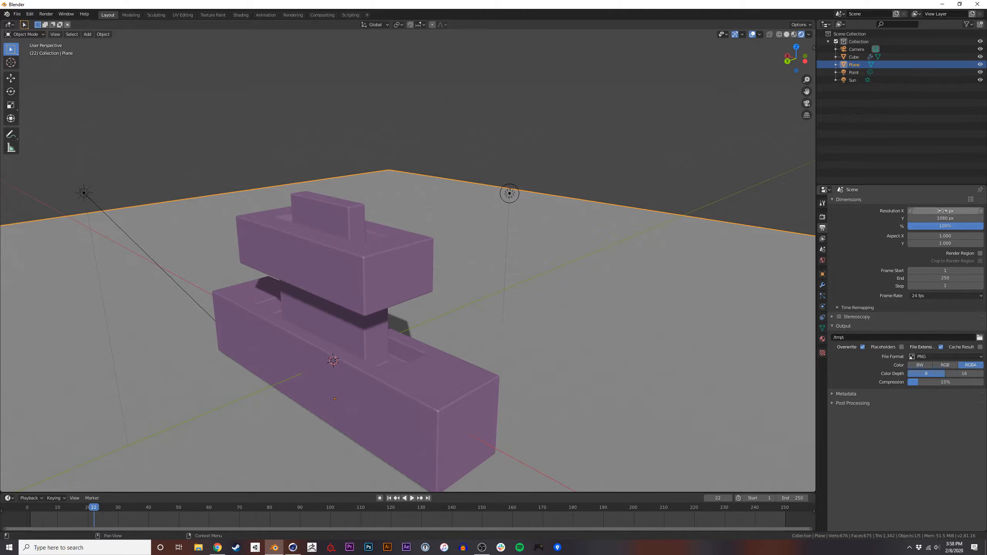
pyautogui.click(823, 217)
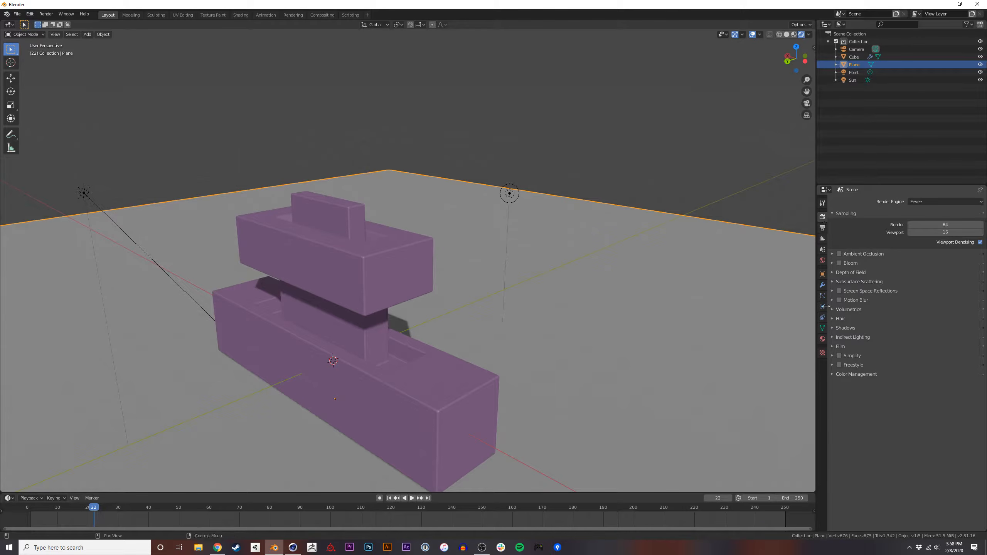
# Enable Bloom in the Eevee render settings and raise its intensity to 0.1.
pyautogui.moveTo(418, 328); pyautogui.dragTo(555, 375, button='middle')
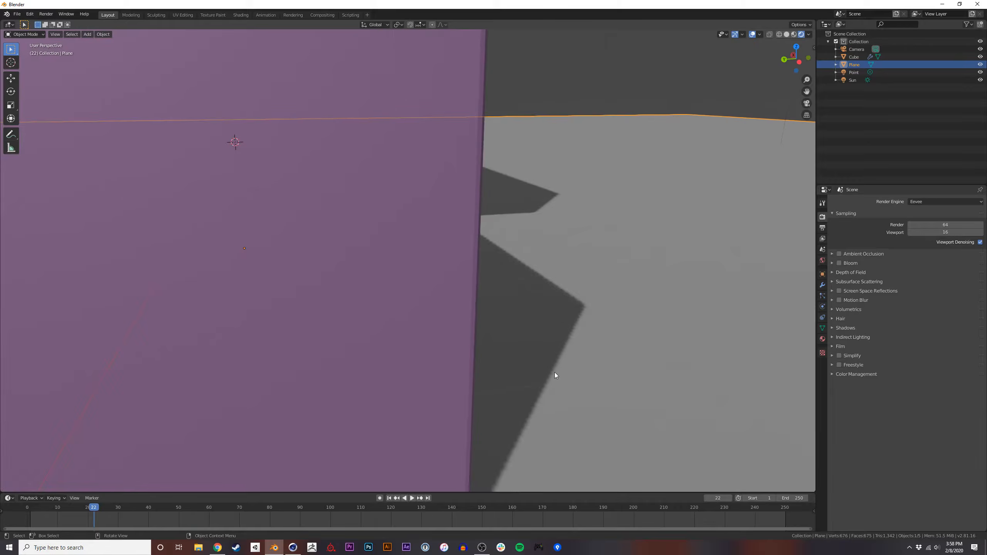
pyautogui.keyDown('ctrl'); pyautogui.moveTo(562, 334); pyautogui.dragTo(501, 397, button='middle'); pyautogui.keyUp('ctrl')
pyautogui.moveTo(430, 273); pyautogui.dragTo(423, 279, button='middle')
pyautogui.keyDown('shift'); pyautogui.moveTo(490, 281); pyautogui.dragTo(523, 346, button='middle'); pyautogui.keyUp('shift')
pyautogui.keyDown('ctrl'); pyautogui.moveTo(512, 293); pyautogui.dragTo(486, 314, button='middle'); pyautogui.keyUp('ctrl')
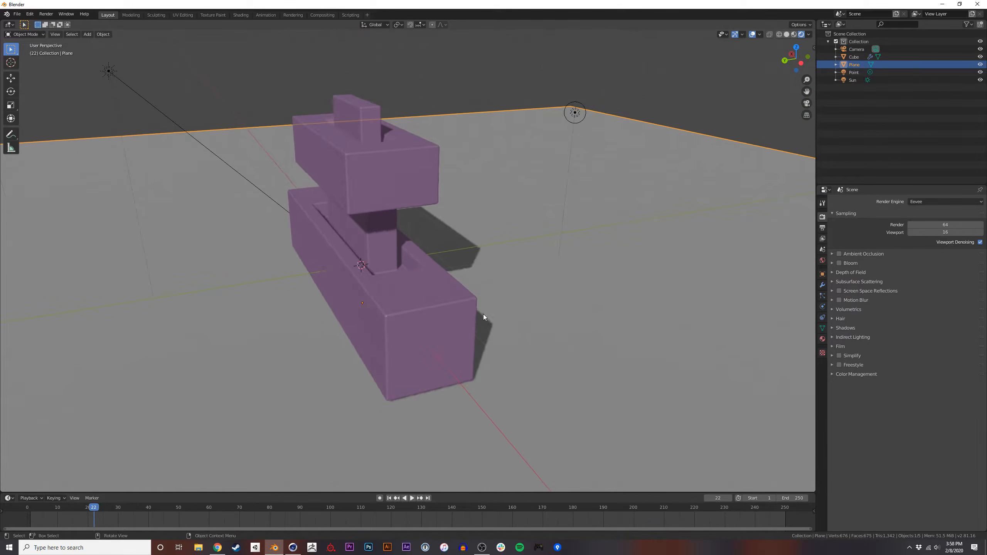
pyautogui.click(839, 264)
pyautogui.click(848, 264)
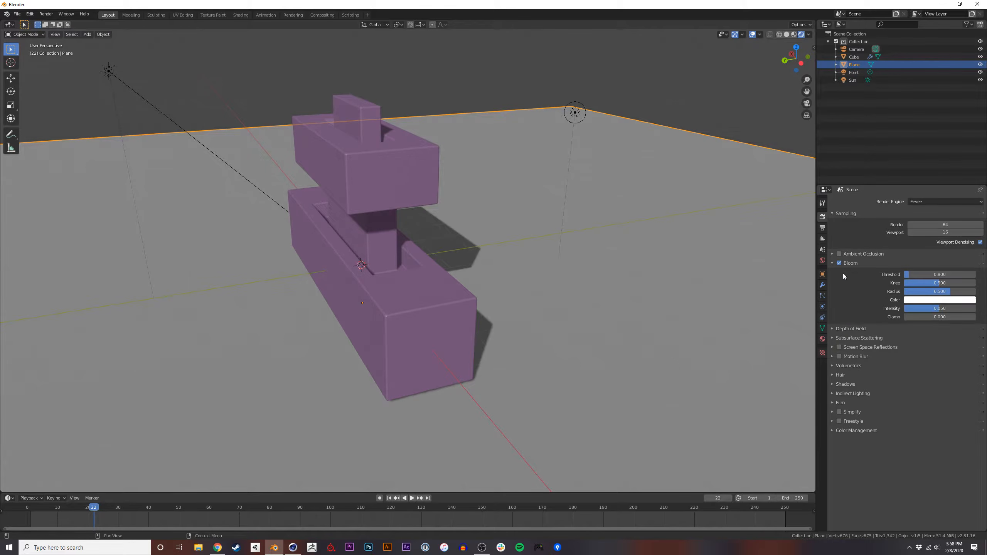
pyautogui.moveTo(933, 310); pyautogui.dragTo(976, 310)
# Set the sun light's strength to 5.
pyautogui.click(109, 72)
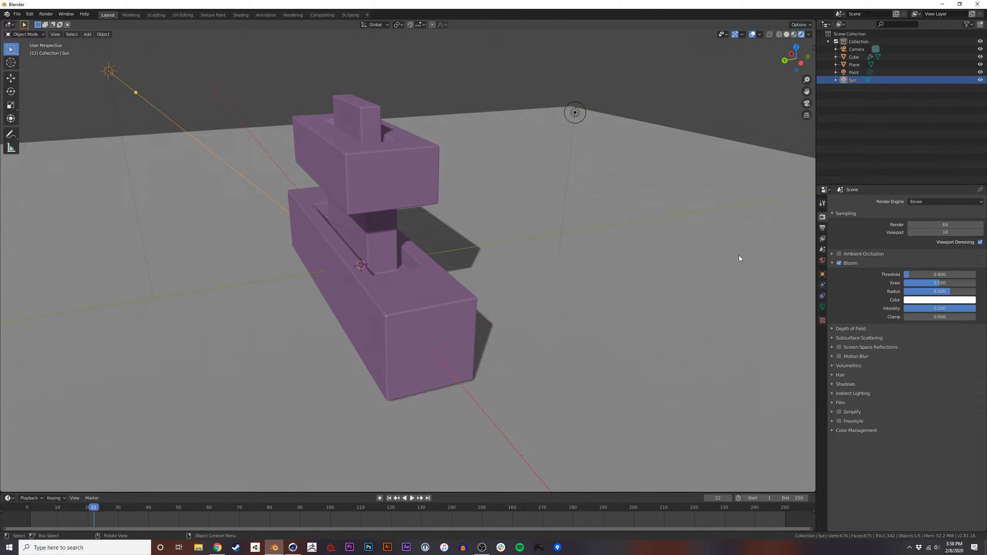
pyautogui.click(823, 307)
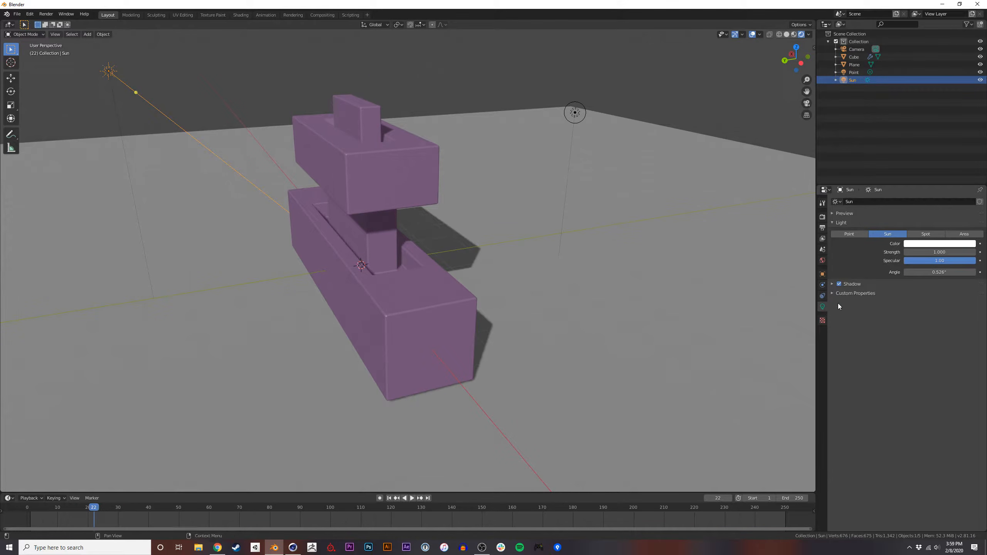
pyautogui.click(945, 252)
pyautogui.write('5')
pyautogui.press('Return')
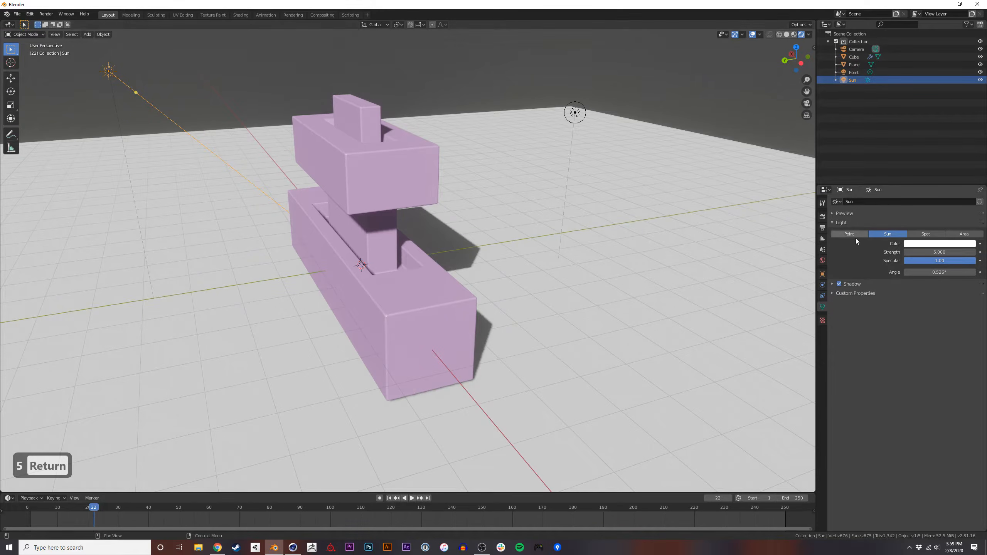
# Try a Bloom intensity of 1 on the brighter scene and turn Bloom off again.
pyautogui.click(822, 216)
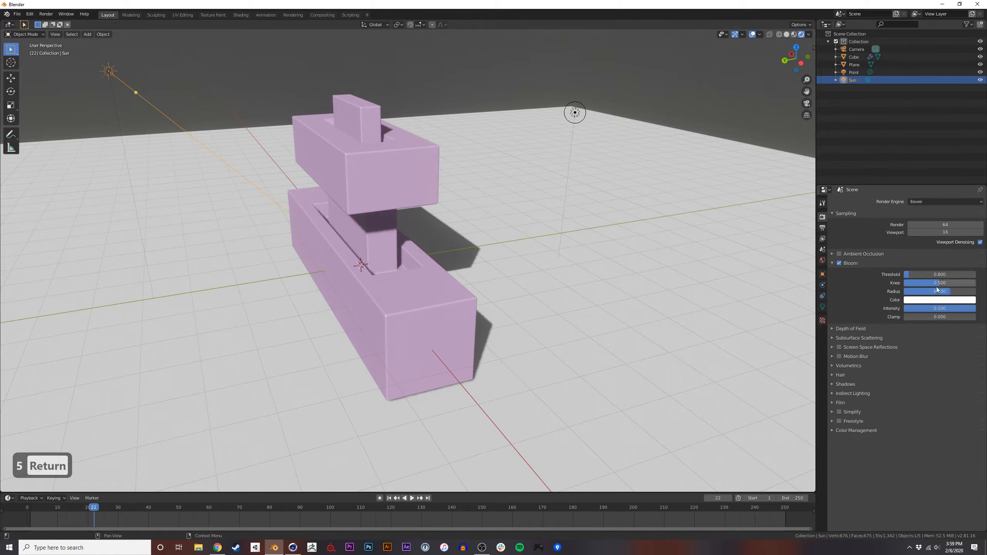
pyautogui.click(929, 308)
pyautogui.write('1')
pyautogui.press('Return')
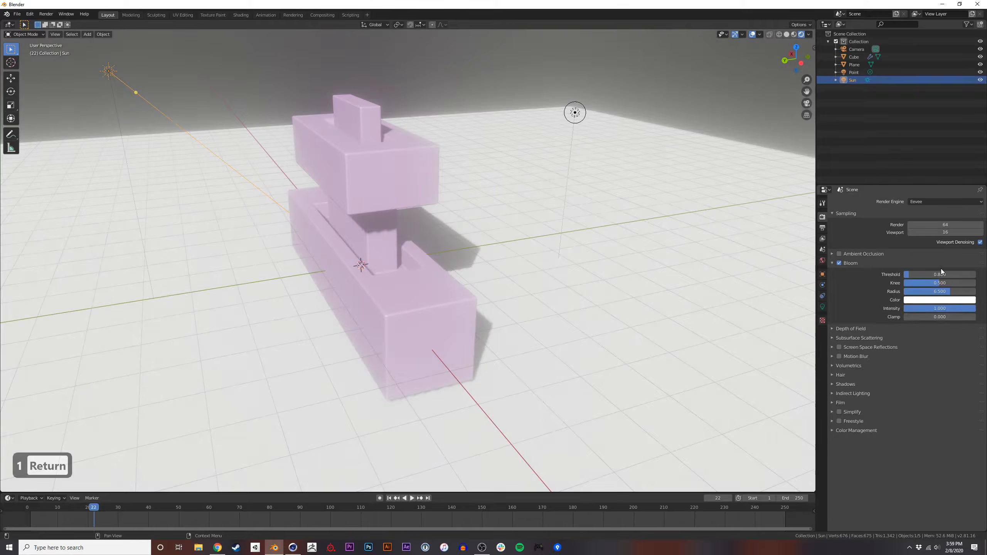
pyautogui.moveTo(447, 265); pyautogui.dragTo(412, 238, button='middle')
pyautogui.click(840, 263)
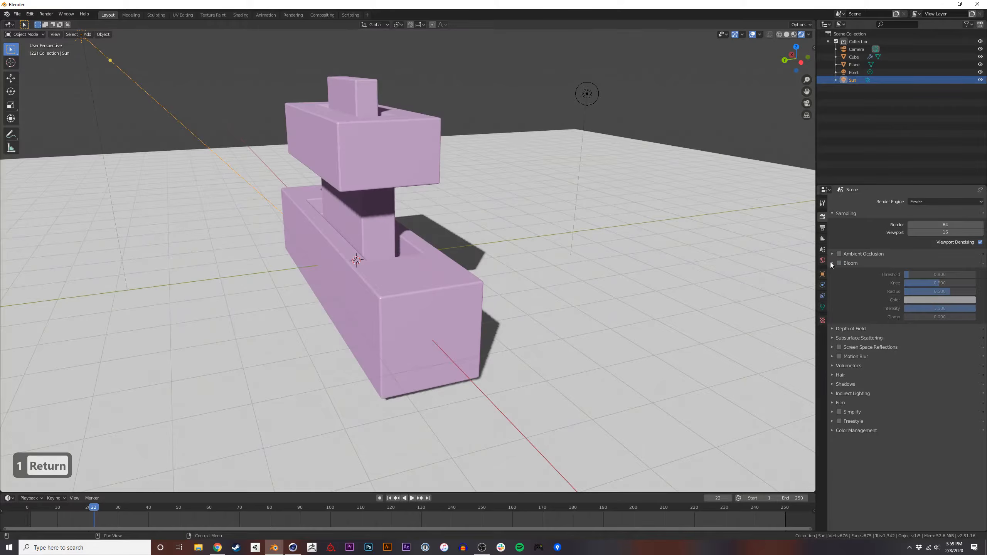
pyautogui.click(832, 263)
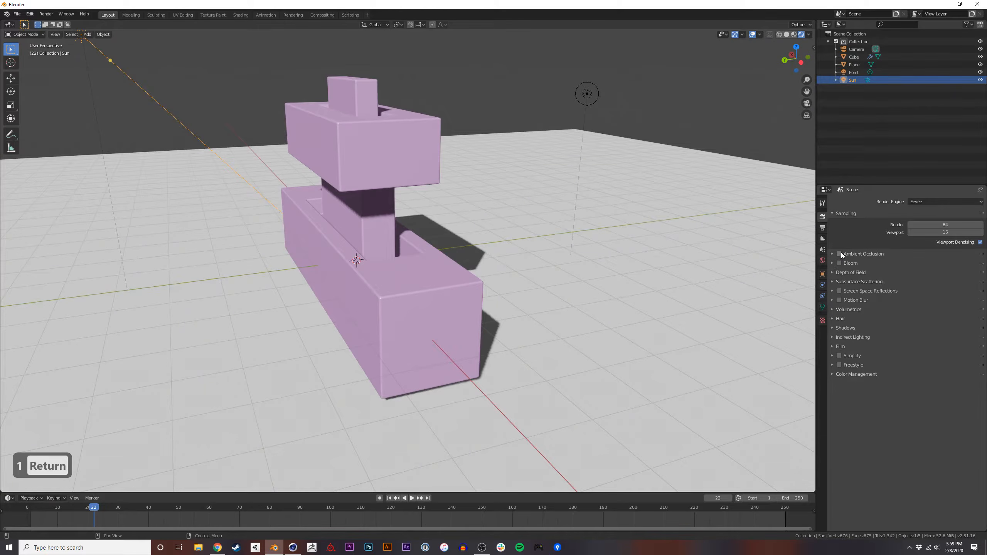
# Try Screen Space Reflections on the model from a different angle and turn the option off again.
pyautogui.click(839, 290)
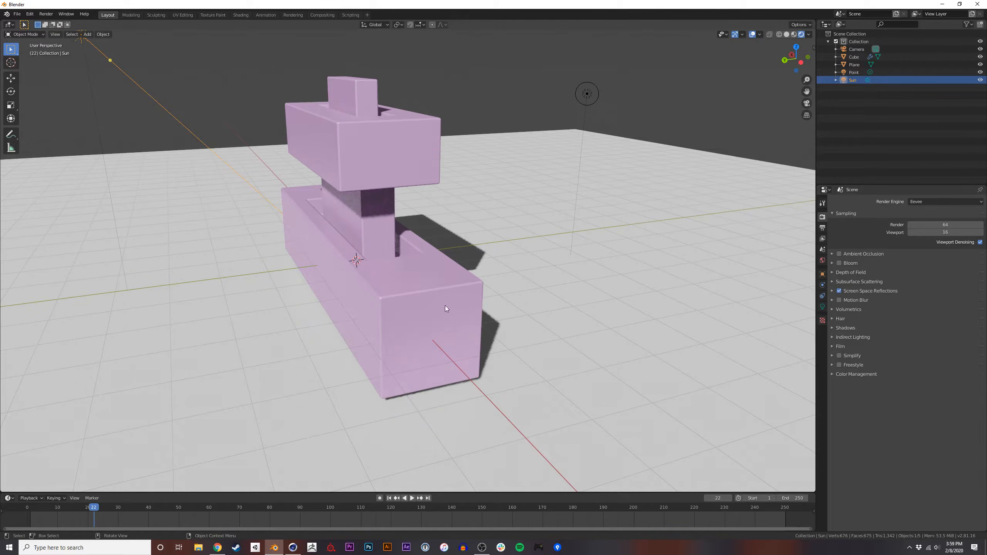
pyautogui.moveTo(473, 301); pyautogui.dragTo(420, 297, button='middle')
pyautogui.moveTo(430, 249); pyautogui.dragTo(432, 269, button='middle')
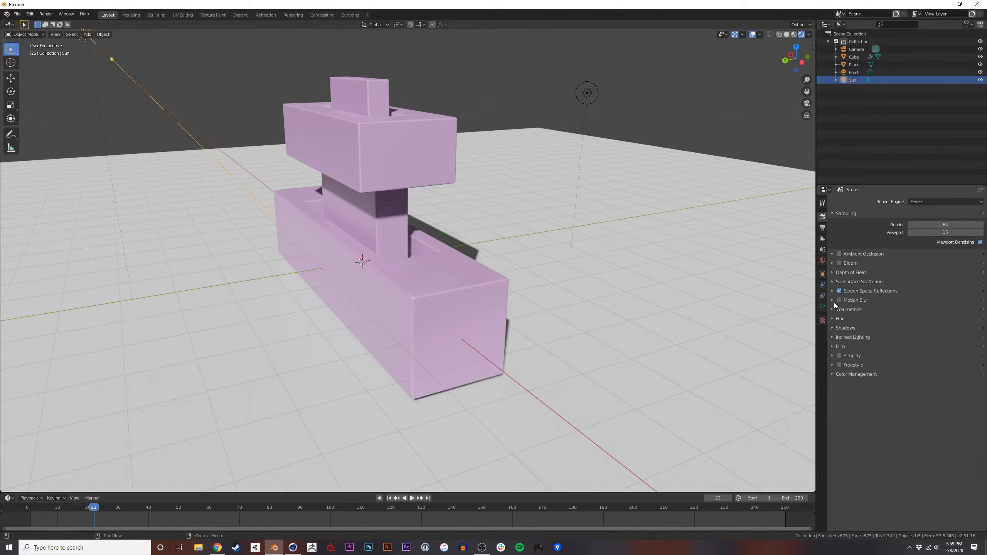
pyautogui.click(839, 291)
# Delete the block form, the ground plane and both lights, keeping only the camera.
pyautogui.scroll(-5, 512, 339)
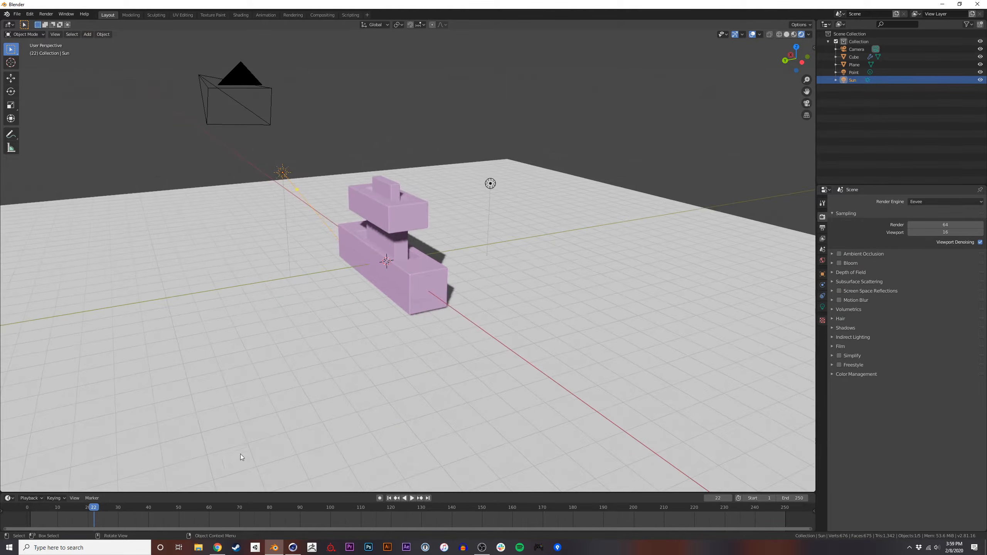
pyautogui.moveTo(275, 308); pyautogui.dragTo(409, 241, button='middle')
pyautogui.moveTo(589, 98); pyautogui.dragTo(609, 110)
pyautogui.keyDown('shift'); pyautogui.moveTo(455, 215); pyautogui.dragTo(435, 214, button='middle'); pyautogui.keyUp('shift')
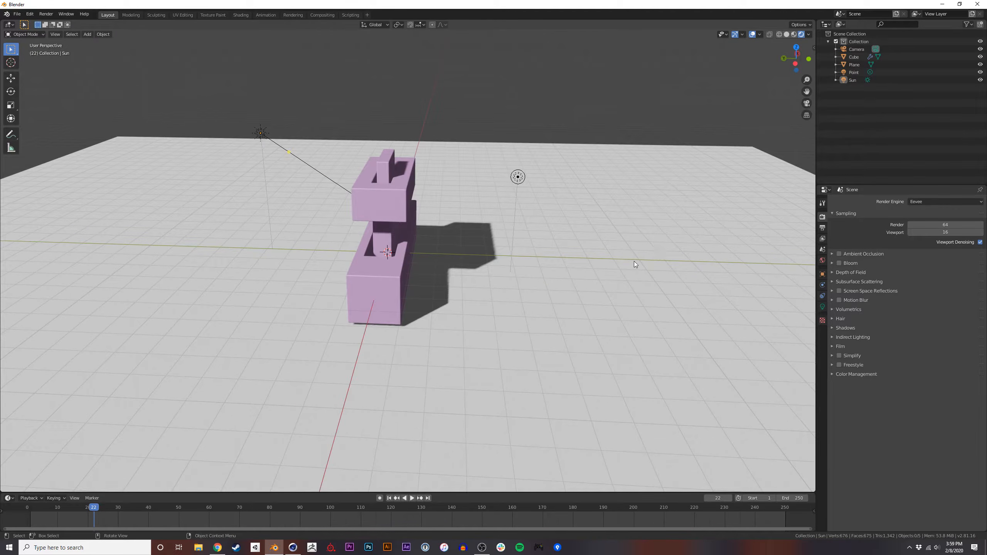
pyautogui.moveTo(634, 261); pyautogui.dragTo(414, 273, button='middle')
pyautogui.moveTo(514, 114); pyautogui.dragTo(296, 349)
pyautogui.press('x')
pyautogui.click(305, 322)
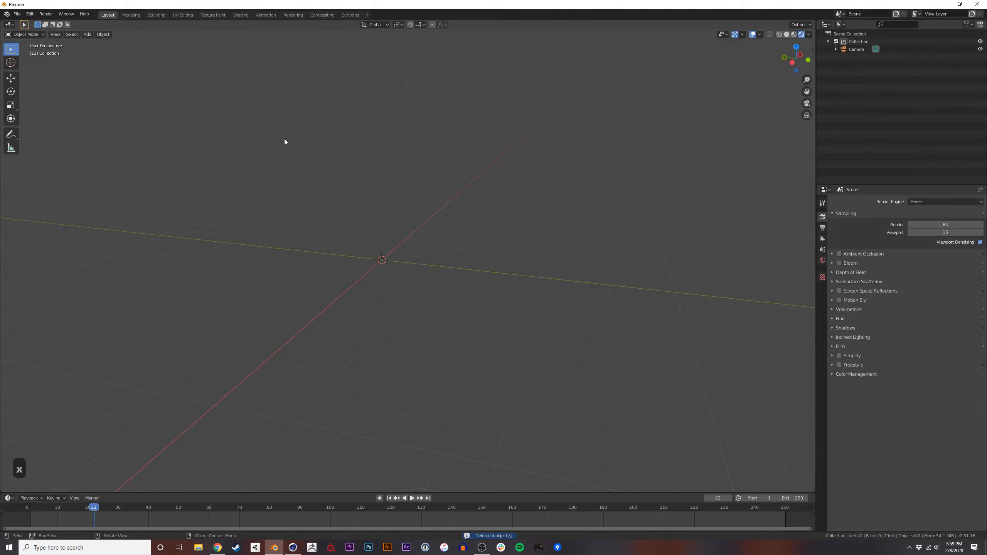
# Add a new cube at the origin and assign the existing pinkish purple Material.001 to it.
pyautogui.hotkey('shift', 'a')
pyautogui.moveTo(352, 235)
pyautogui.click(392, 243)
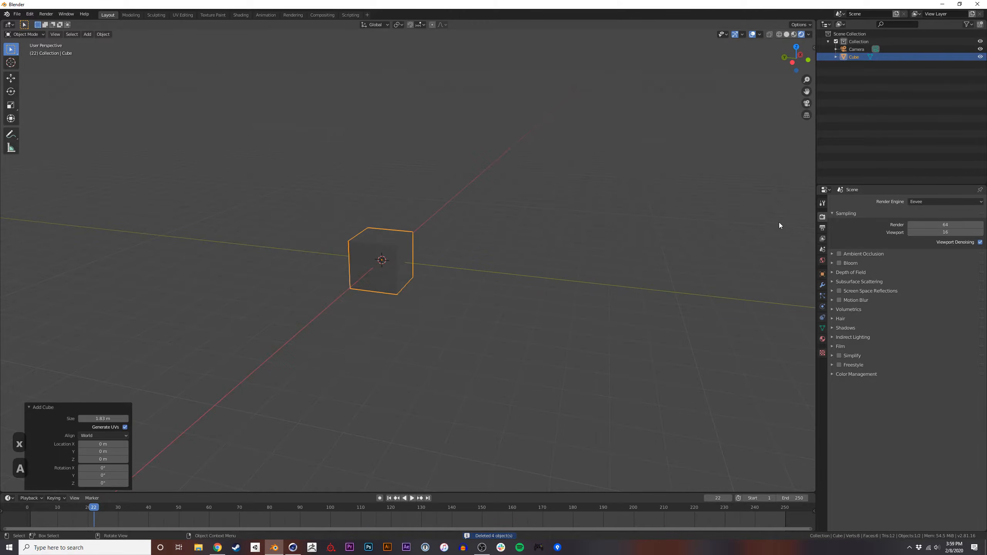
pyautogui.click(823, 338)
pyautogui.click(836, 234)
pyautogui.click(851, 254)
# Deselect the cube and add a sun light at the origin.
pyautogui.hotkey('alt', 'a')
pyautogui.hotkey('shift', 'a')
pyautogui.moveTo(418, 274)
pyautogui.moveTo(418, 357)
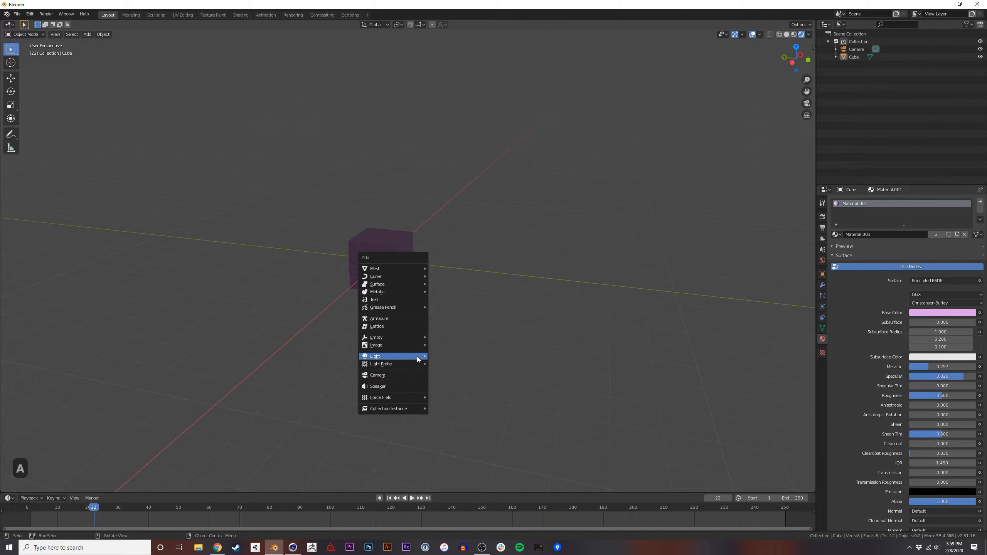
pyautogui.click(445, 364)
pyautogui.moveTo(445, 364); pyautogui.dragTo(434, 323, button='middle')
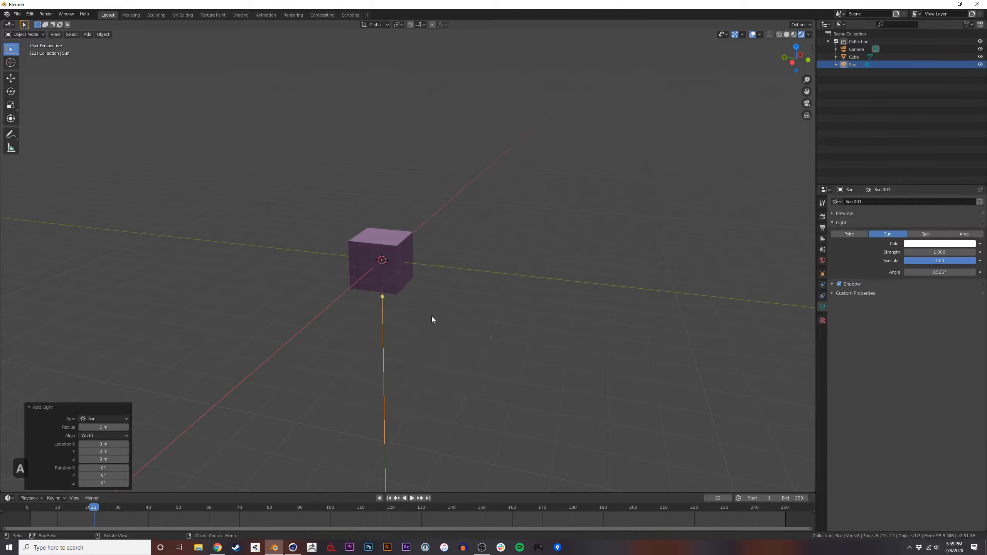
# Rotate the sun light to shine diagonally onto the cube and move it up by about 4.2 m, away from the cube.
pyautogui.moveTo(390, 284); pyautogui.dragTo(393, 269, button='middle')
pyautogui.press('r')
pyautogui.press('r')
pyautogui.press('r')
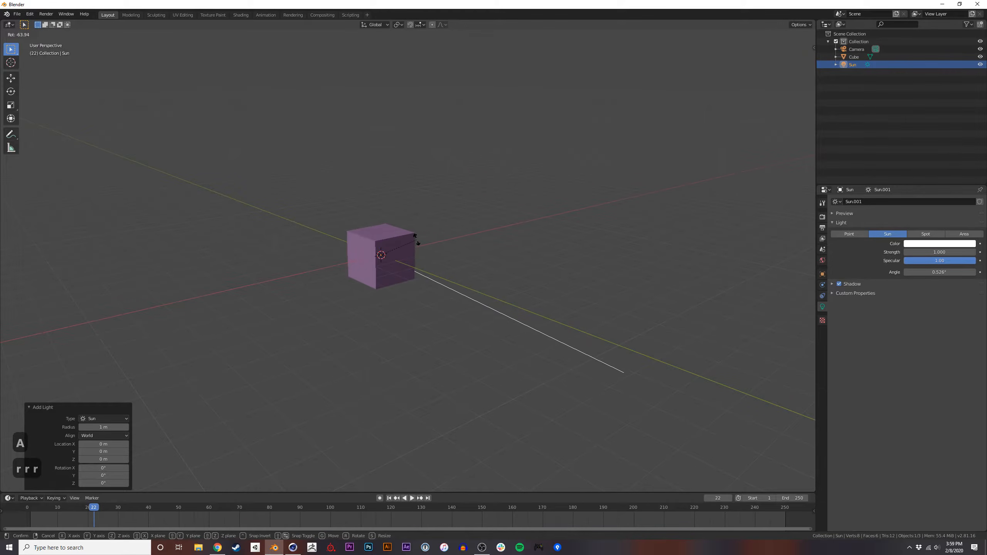
pyautogui.click(394, 257)
pyautogui.press('g')
pyautogui.click(351, 137)
pyautogui.moveTo(351, 137); pyautogui.dragTo(341, 202, button='middle')
pyautogui.scroll(6, 355, 245)
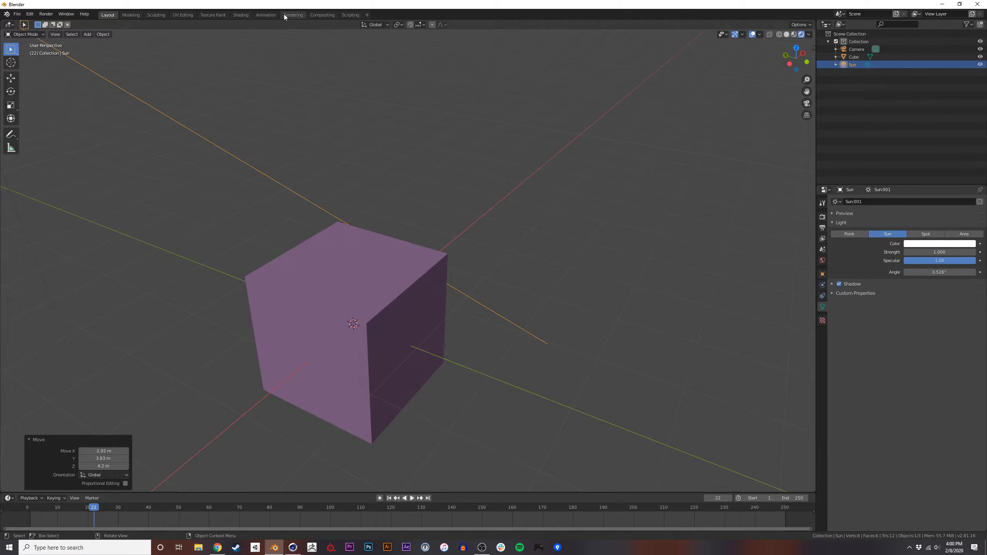
# Switch to Cinema 4D, view its list of layout presets, and return to Blender.
pyautogui.hotkey('alt', 'Tab')
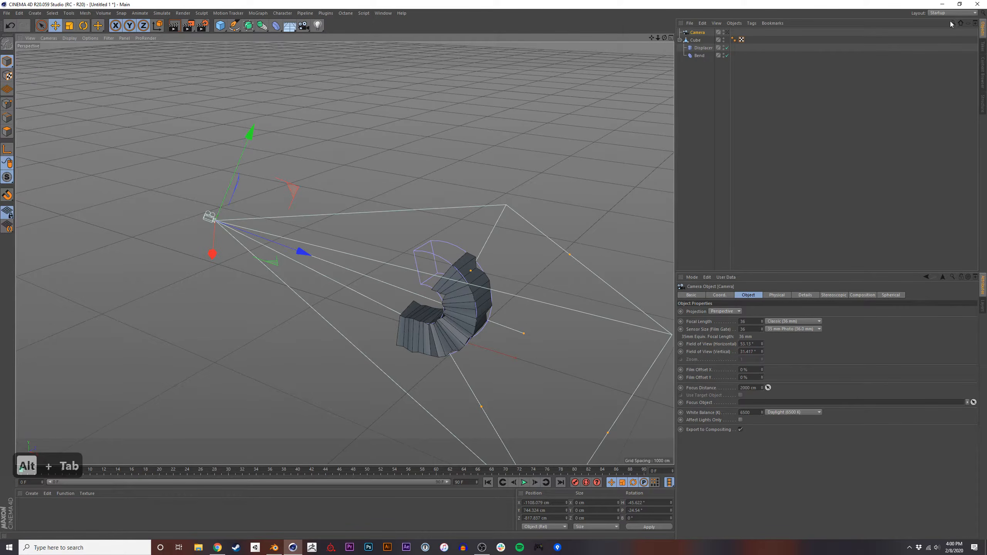
pyautogui.click(952, 12)
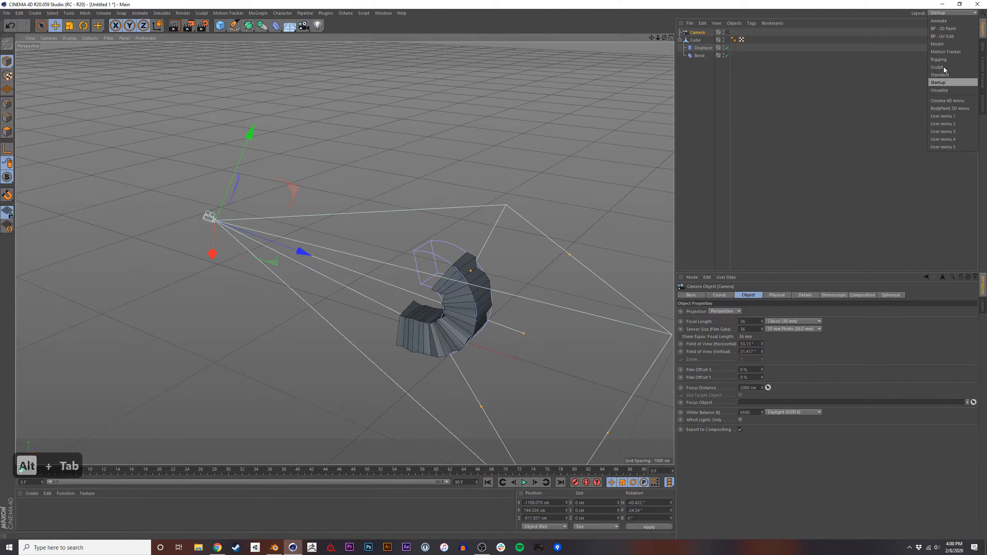
pyautogui.click(922, 68)
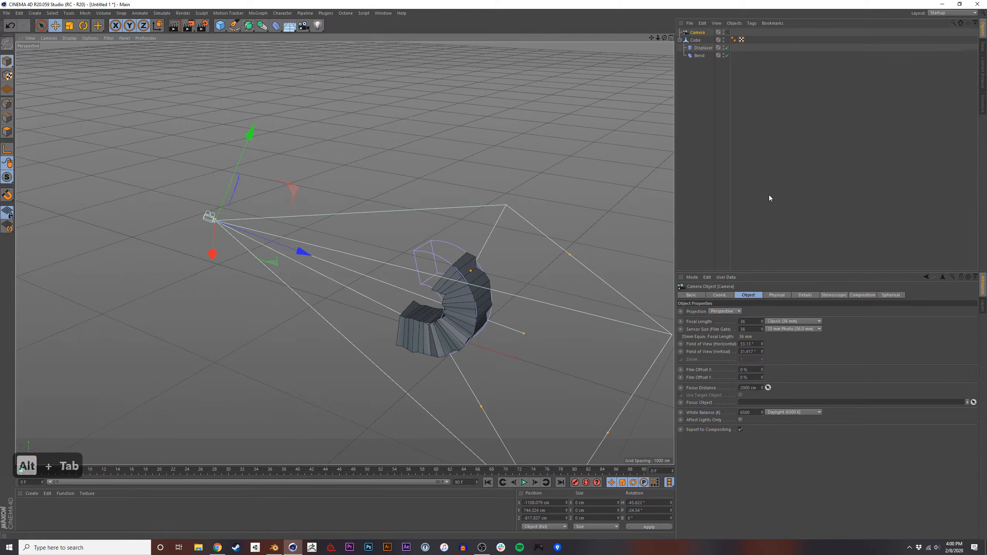
pyautogui.hotkey('alt', 'Tab')
# Switch to the Shading workspace and select the cube to display the nodes of Material.001.
pyautogui.moveTo(304, 223); pyautogui.dragTo(362, 270, button='middle')
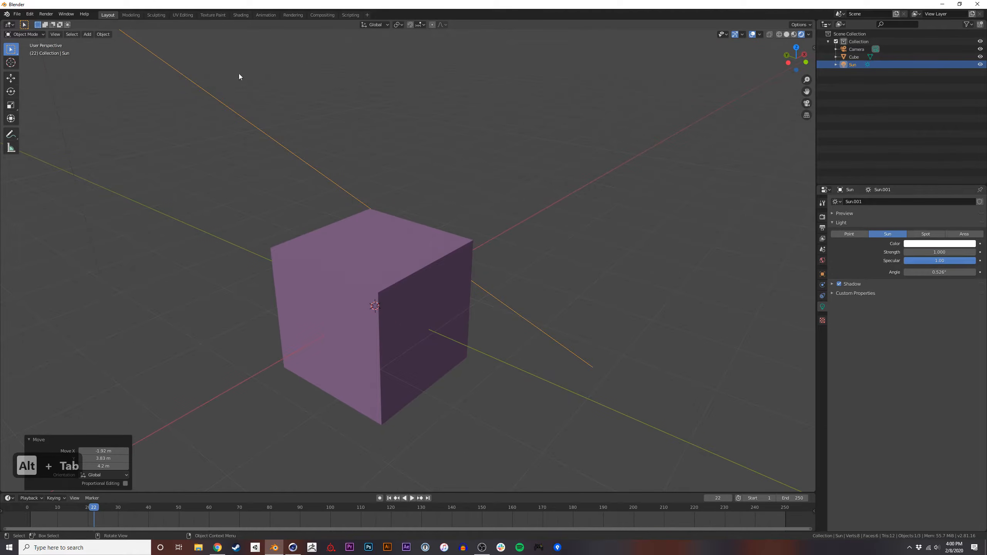
pyautogui.click(240, 15)
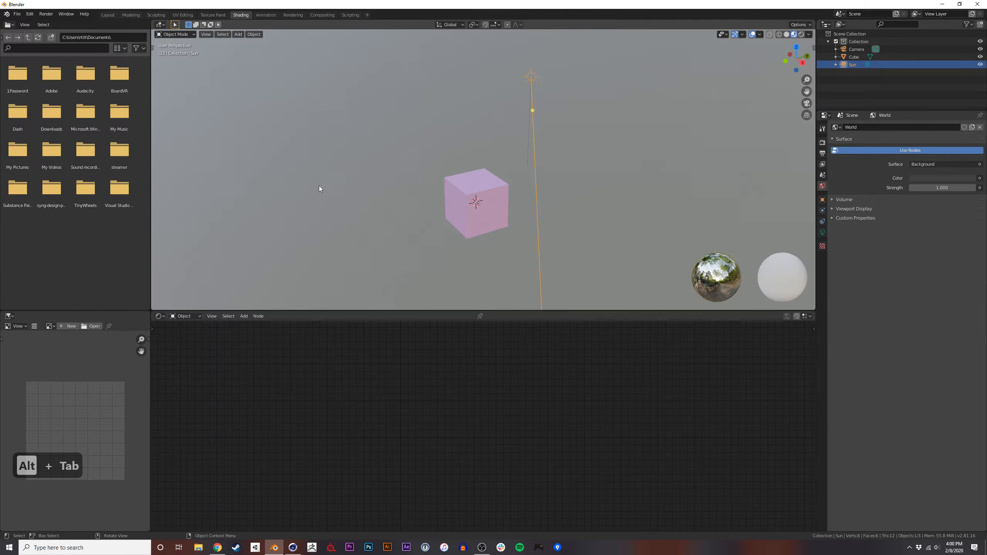
pyautogui.click(464, 200)
pyautogui.keyDown('shift'); pyautogui.moveTo(455, 223); pyautogui.dragTo(400, 273, button='middle'); pyautogui.keyUp('shift')
pyautogui.keyDown('ctrl'); pyautogui.moveTo(376, 339); pyautogui.dragTo(349, 423, button='middle'); pyautogui.keyUp('ctrl')
pyautogui.keyDown('shift'); pyautogui.moveTo(348, 419); pyautogui.dragTo(360, 370, button='middle'); pyautogui.keyUp('shift')
pyautogui.keyDown('shift'); pyautogui.moveTo(347, 398); pyautogui.dragTo(410, 397, button='middle'); pyautogui.keyUp('shift')
pyautogui.keyDown('ctrl'); pyautogui.moveTo(401, 415); pyautogui.dragTo(424, 416, button='middle'); pyautogui.keyUp('ctrl')
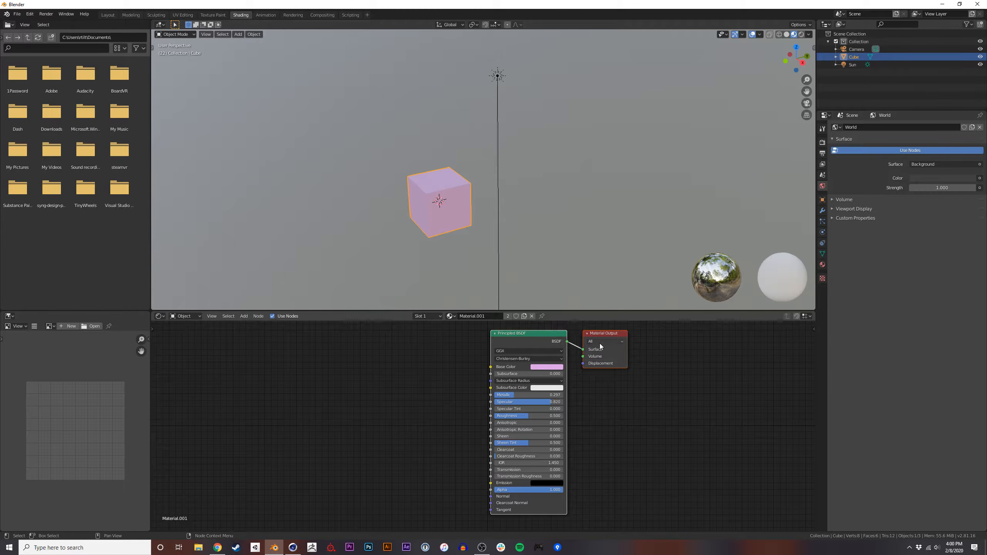
# Adjust the placement of the Principled BSDF and Material Output nodes to leave room beside them.
pyautogui.moveTo(555, 340); pyautogui.dragTo(561, 351)
pyautogui.click(626, 407)
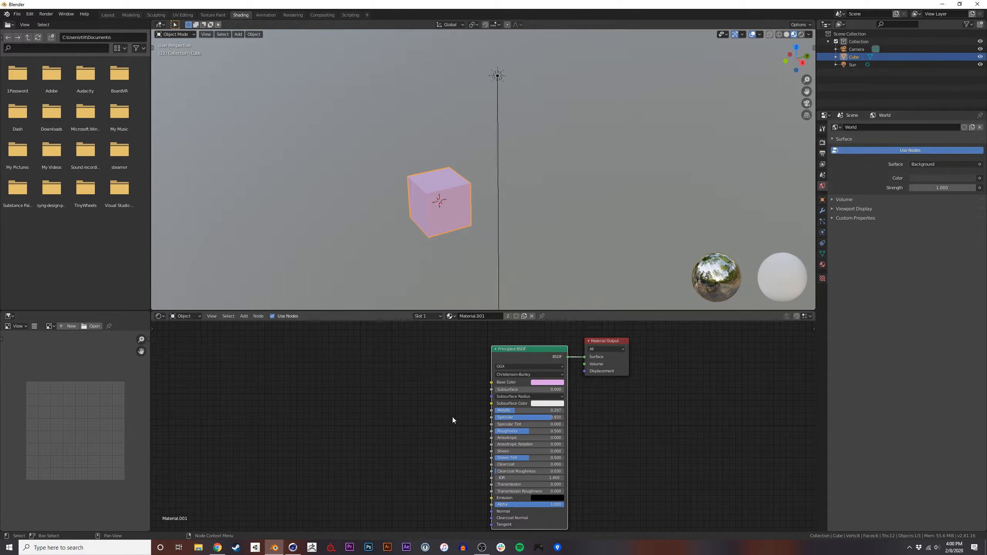
pyautogui.moveTo(453, 420); pyautogui.dragTo(481, 414, button='middle')
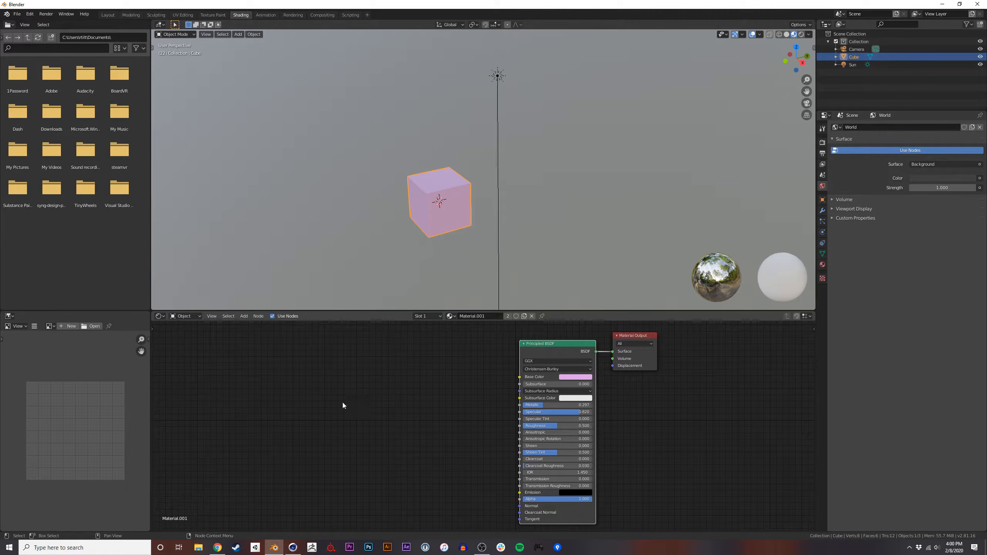
# Open the Compositing workspace and enable Use Nodes for the scene.
pyautogui.click(324, 15)
pyautogui.click(85, 25)
pyautogui.moveTo(314, 98); pyautogui.dragTo(333, 119, button='middle')
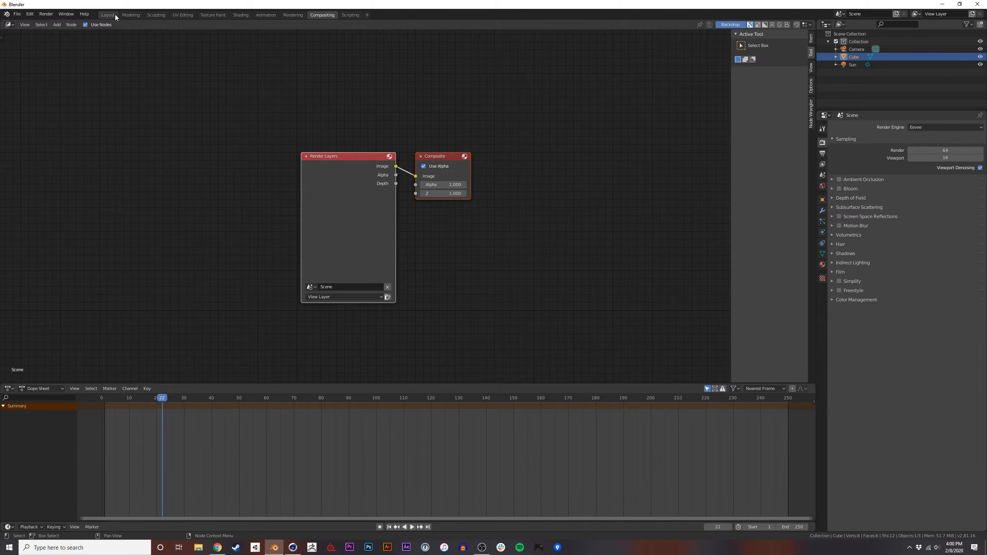
# Return to the Shading workspace and add a ColorRamp node to Material.001, placed ahead of the Principled BSDF.
pyautogui.click(240, 15)
pyautogui.moveTo(460, 393); pyautogui.dragTo(423, 387, button='middle')
pyautogui.hotkey('shift', 'a')
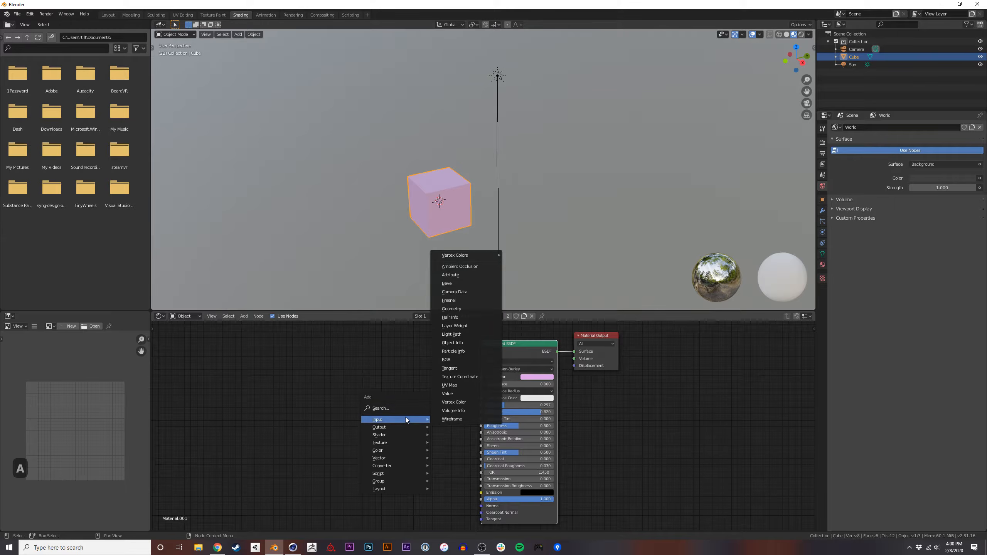
pyautogui.press('Escape')
pyautogui.hotkey('shift', 'a')
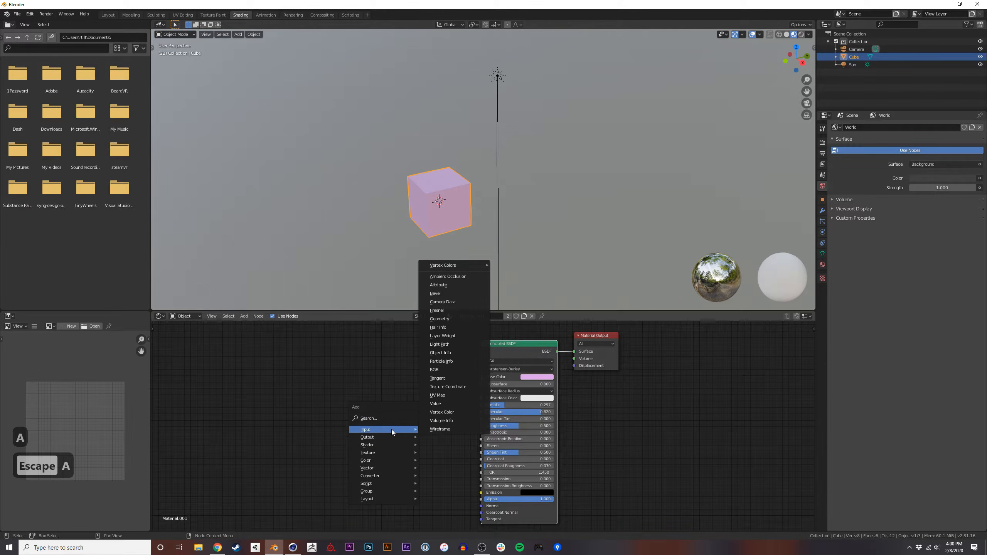
pyautogui.click(386, 418)
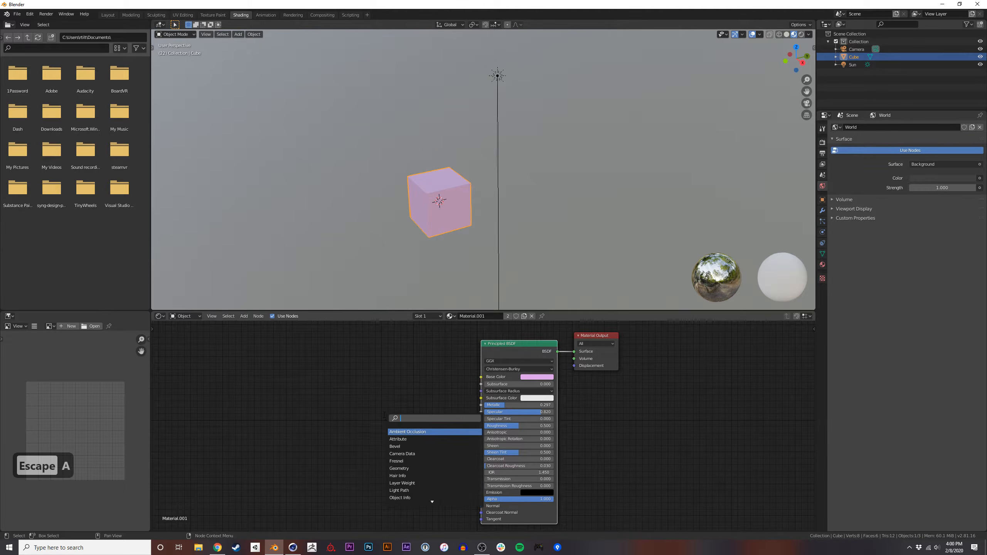
pyautogui.write('colo')
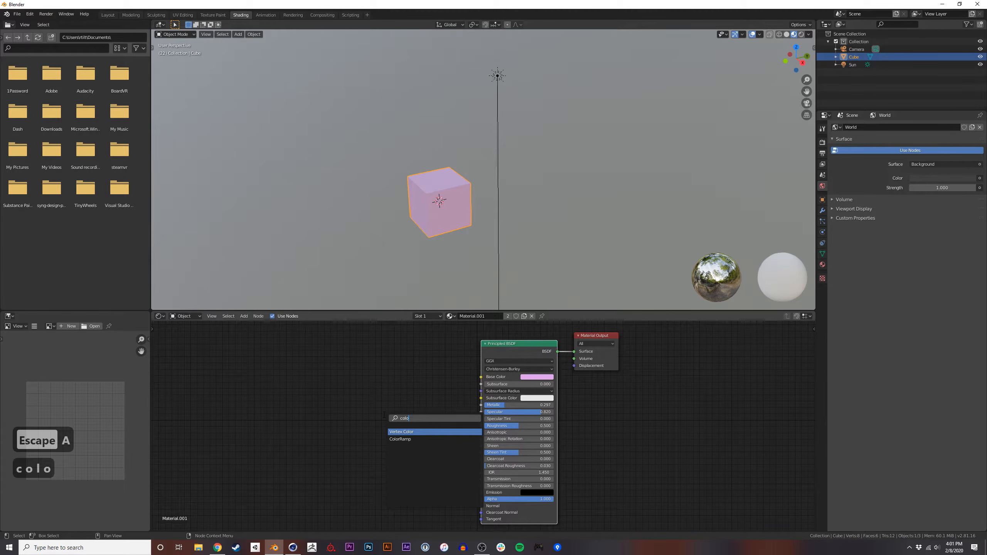
pyautogui.press('Down')
pyautogui.press('Return')
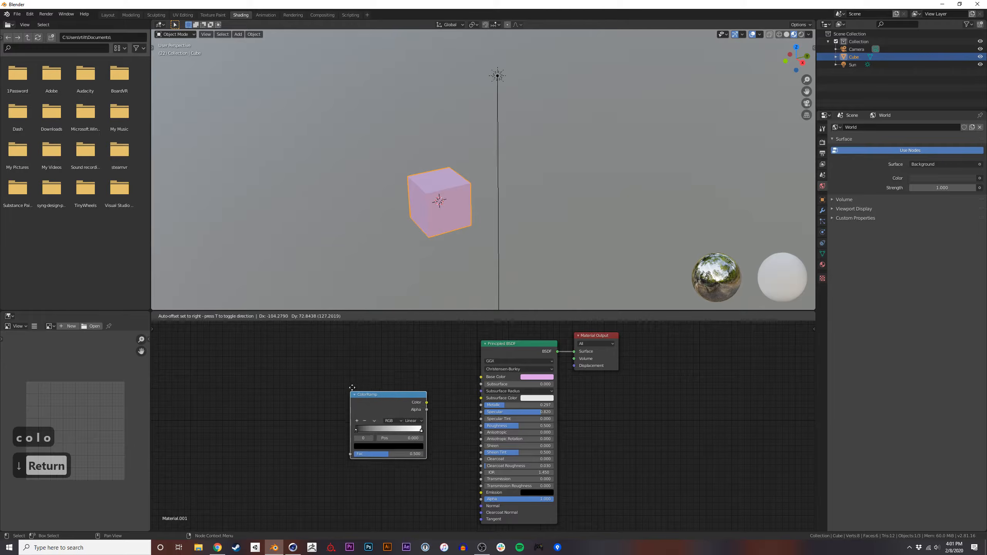
pyautogui.click(335, 397)
# Set the first stop of the ColorRamp to a bright, saturated blue.
pyautogui.click(349, 453)
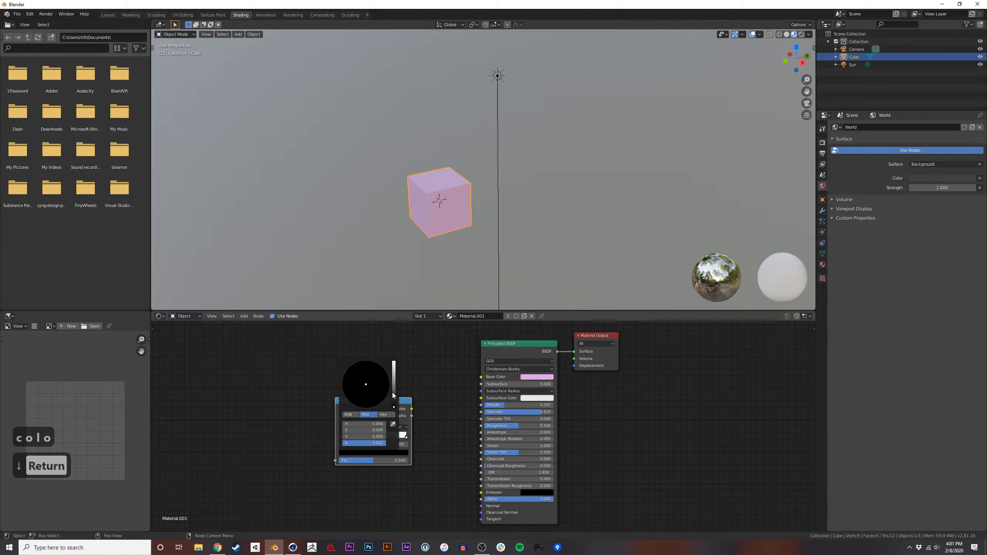
pyautogui.moveTo(393, 392); pyautogui.dragTo(394, 375)
pyautogui.click(381, 392)
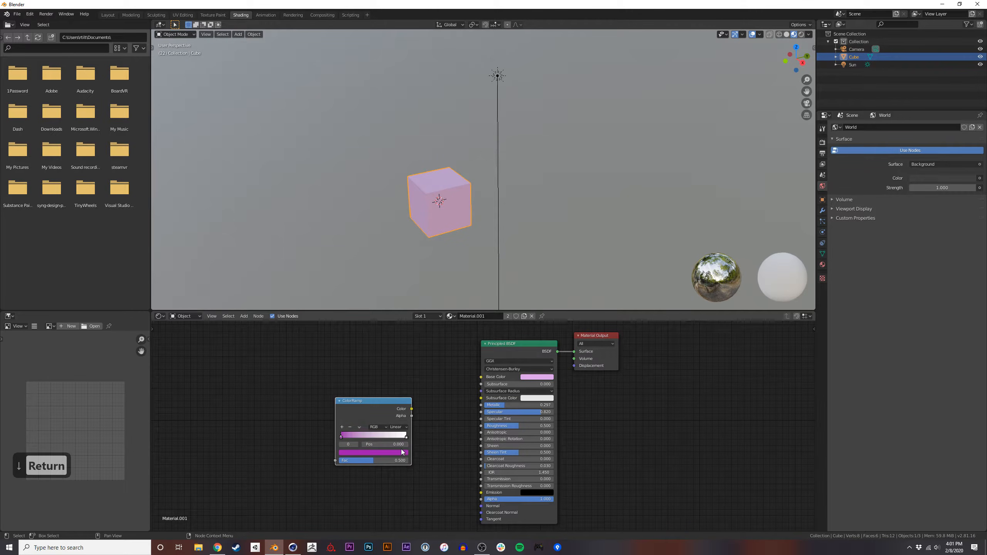
pyautogui.click(402, 451)
pyautogui.moveTo(394, 377); pyautogui.dragTo(394, 363)
pyautogui.click(386, 363)
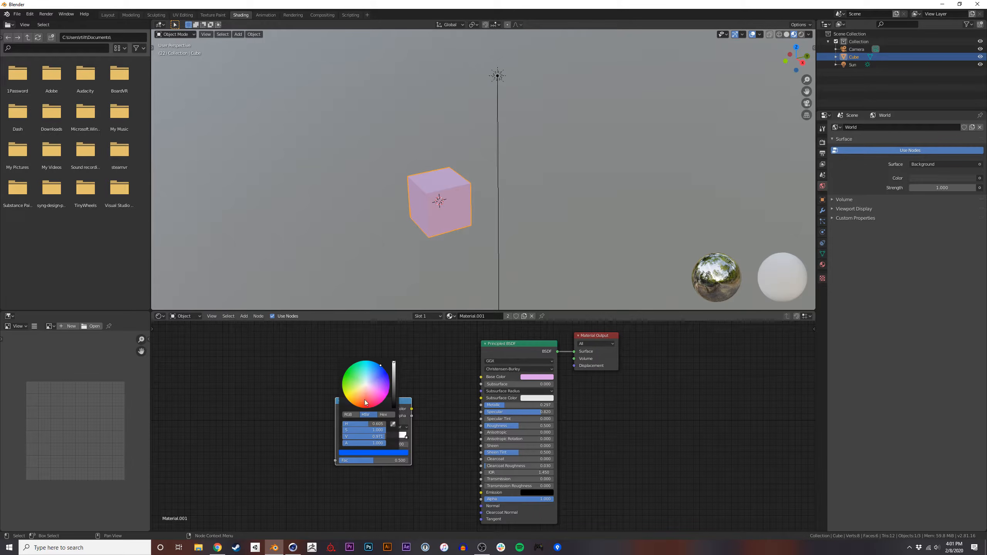
# Set the last stop of the ColorRamp to orange and make the first stop active again.
pyautogui.click(407, 437)
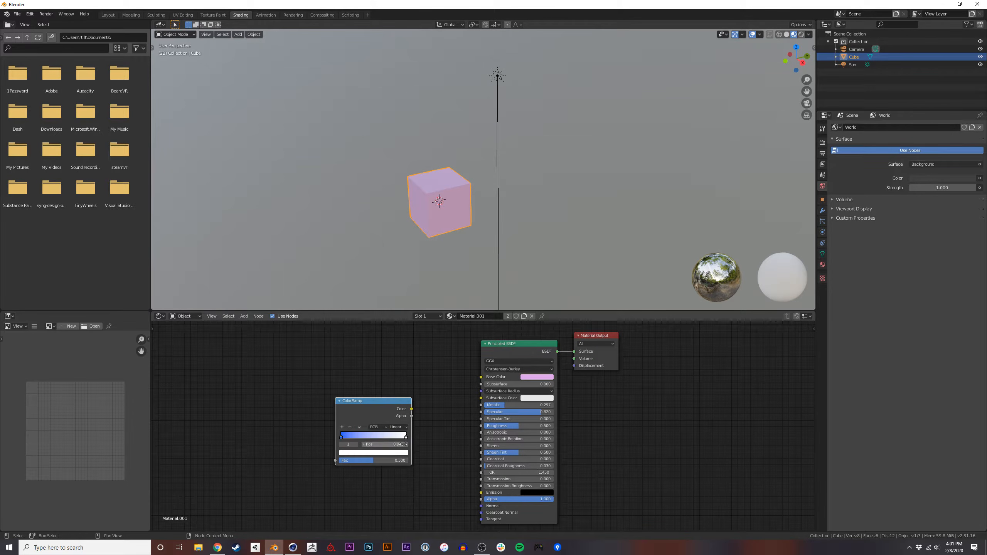
pyautogui.click(400, 453)
pyautogui.click(372, 401)
pyautogui.click(381, 394)
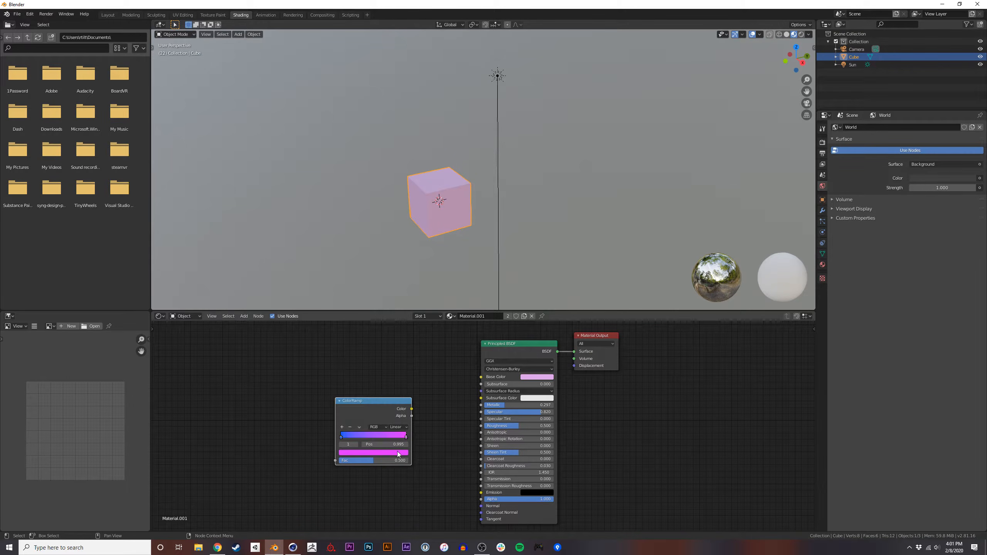
pyautogui.click(399, 453)
pyautogui.click(348, 402)
pyautogui.click(341, 437)
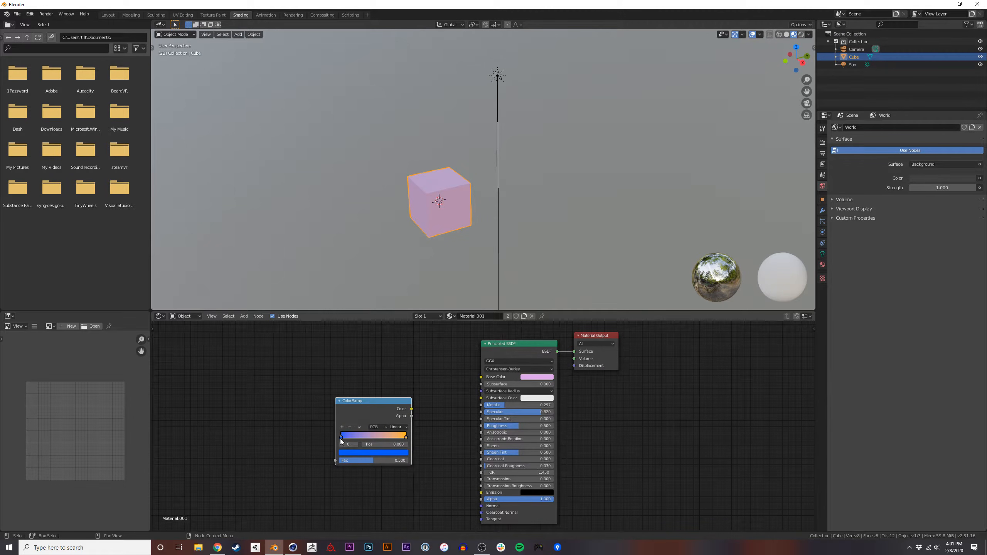
# Shift the ColorRamp node slightly down and add a Layer Weight node above it.
pyautogui.moveTo(355, 400); pyautogui.dragTo(357, 408)
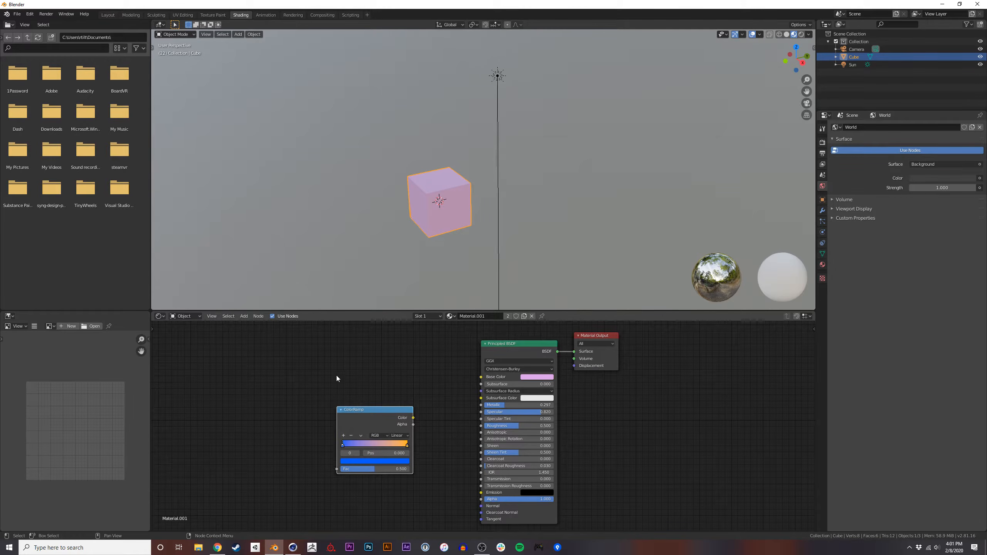
pyautogui.hotkey('shift', 'a')
pyautogui.click(336, 380)
pyautogui.write('we')
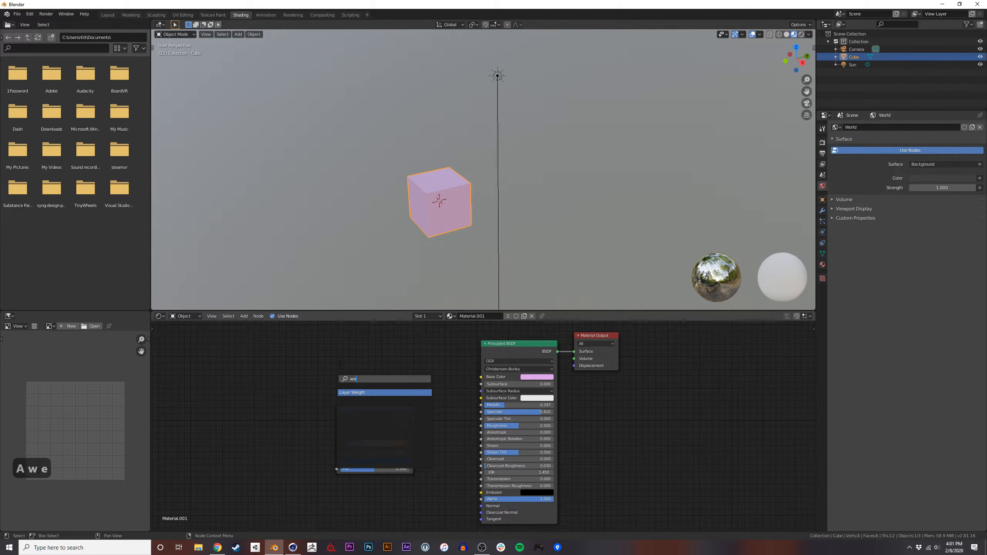
pyautogui.press('Return')
pyautogui.press('Return')
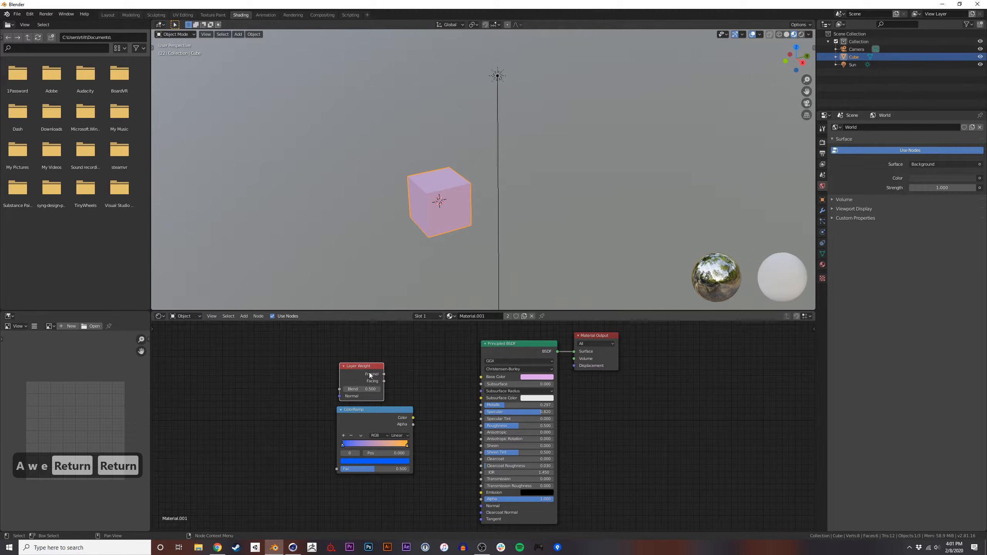
# Connect the Layer Weight's Facing output to the ColorRamp's Fac and the ramp's Color to Base Color, and deselect the cube.
pyautogui.moveTo(368, 374); pyautogui.dragTo(337, 469)
pyautogui.moveTo(431, 410); pyautogui.dragTo(482, 376)
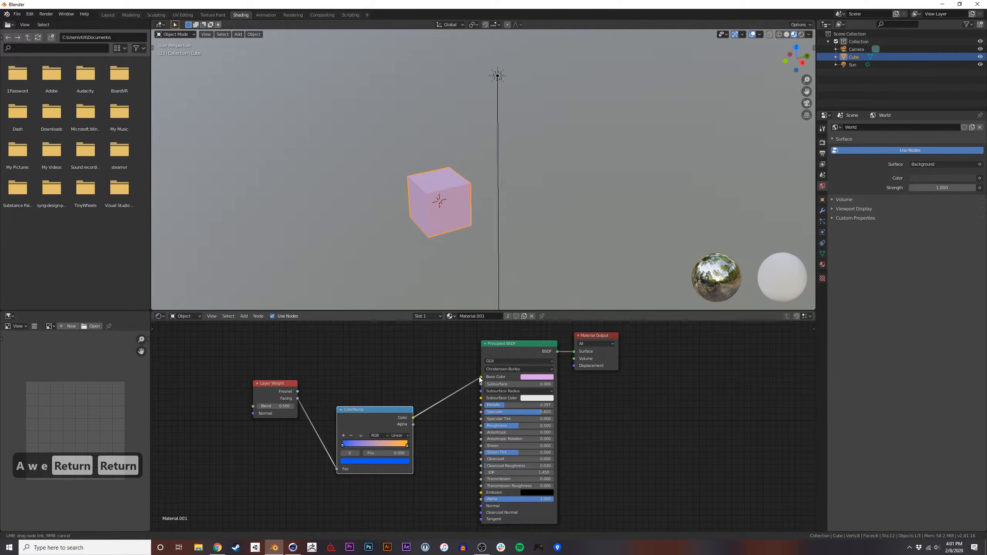
pyautogui.moveTo(451, 229); pyautogui.dragTo(458, 201, button='middle')
pyautogui.scroll(4, 410, 213)
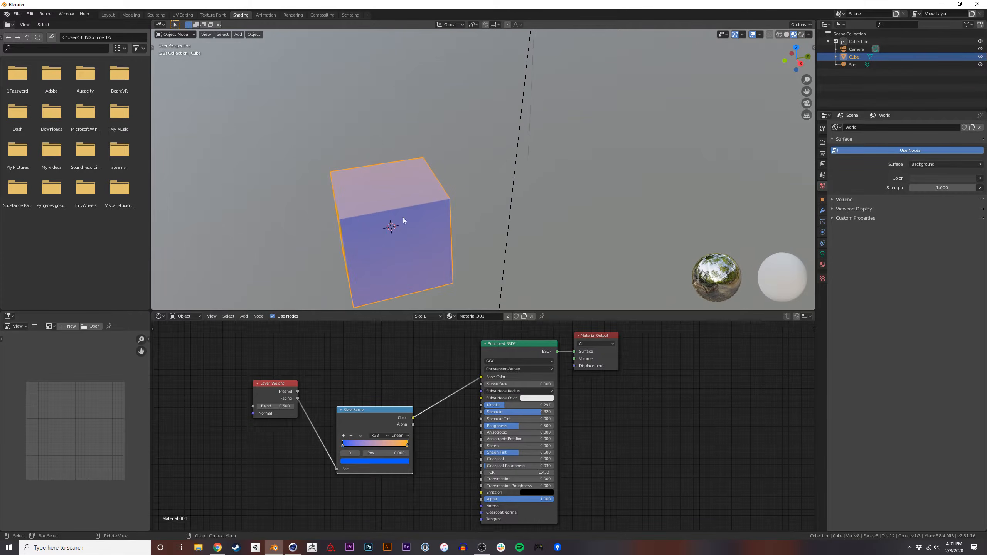
pyautogui.keyDown('shift'); pyautogui.moveTo(348, 246); pyautogui.dragTo(366, 206, button='middle'); pyautogui.keyUp('shift')
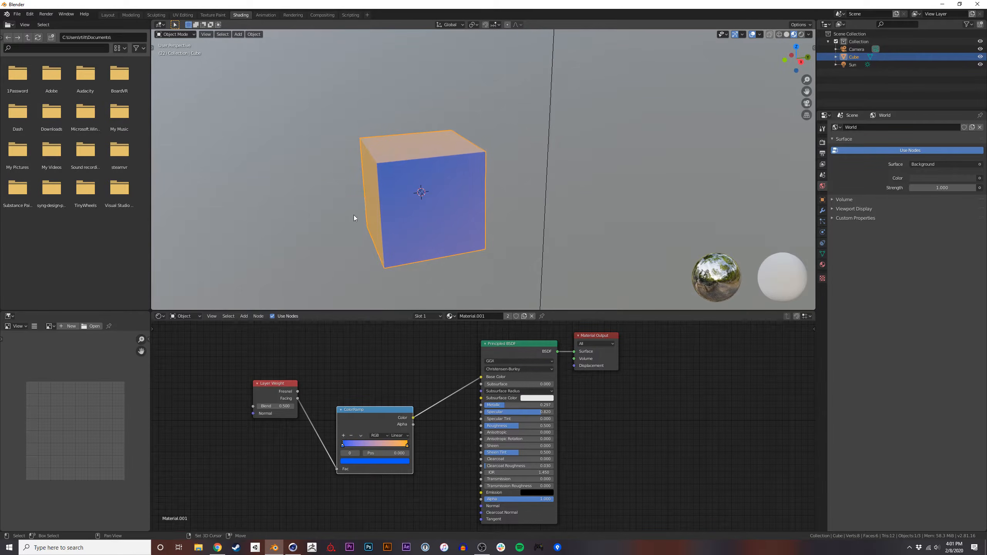
pyautogui.click(361, 164)
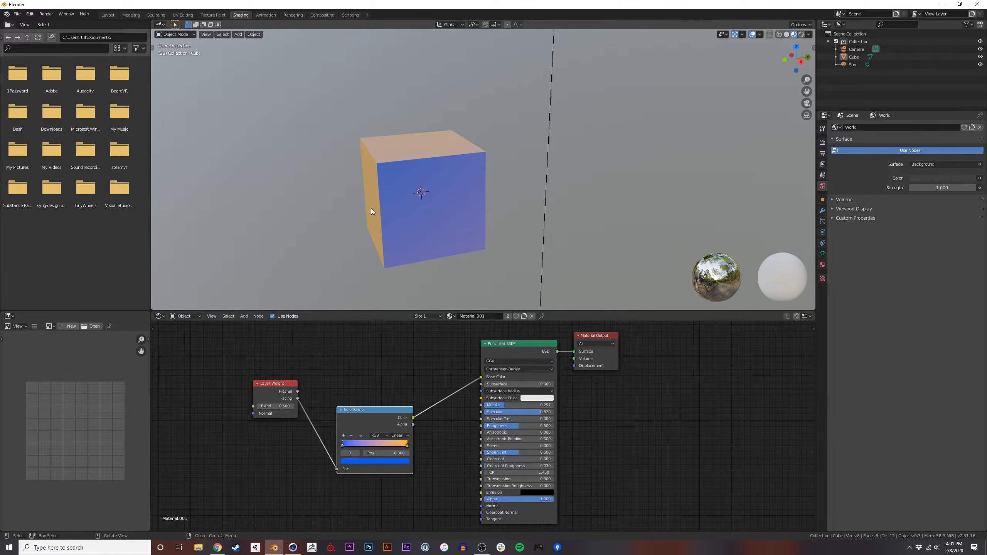
pyautogui.moveTo(402, 210); pyautogui.dragTo(401, 167, button='middle')
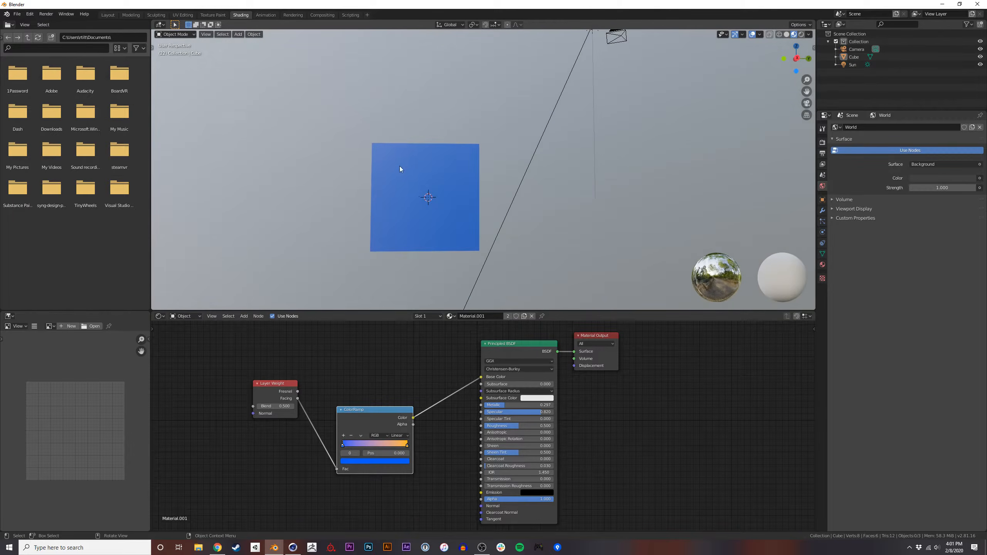
# Add a UV sphere at the origin and scale it up until it encloses the cube.
pyautogui.moveTo(412, 202); pyautogui.dragTo(441, 213, button='middle')
pyautogui.hotkey('shift', 'a')
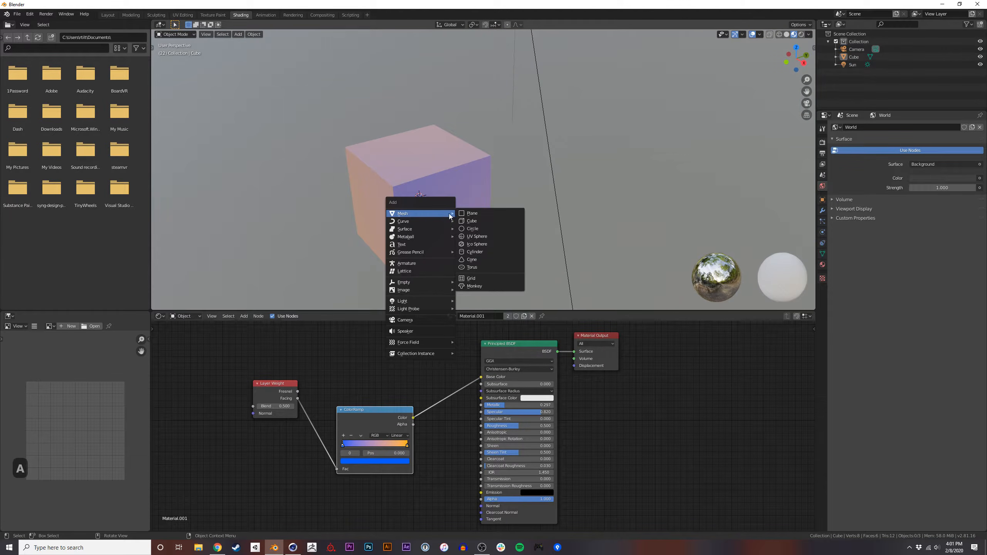
pyautogui.click(488, 236)
pyautogui.press('s')
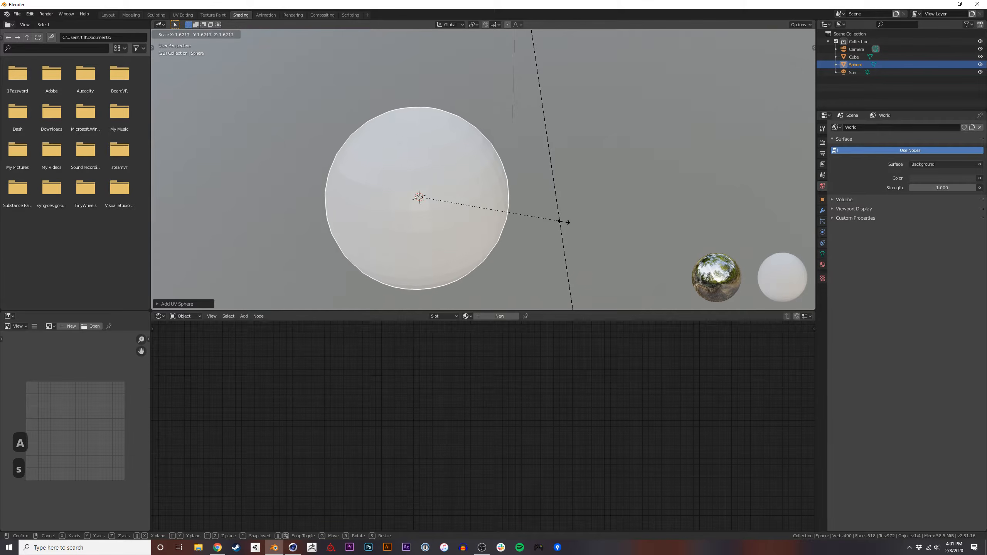
pyautogui.click(614, 230)
# Assign the existing Material.001 to the sphere and view its gradient shading.
pyautogui.click(823, 265)
pyautogui.click(837, 160)
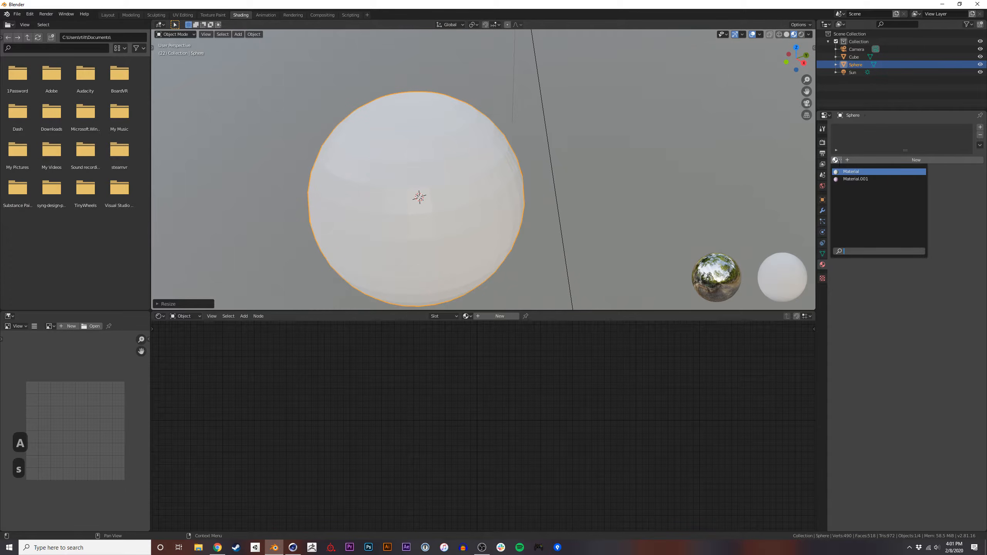
pyautogui.click(853, 174)
pyautogui.moveTo(506, 213); pyautogui.dragTo(470, 188, button='middle')
pyautogui.scroll(-2, 486, 238)
pyautogui.rightClick(471, 190)
pyautogui.click(470, 190)
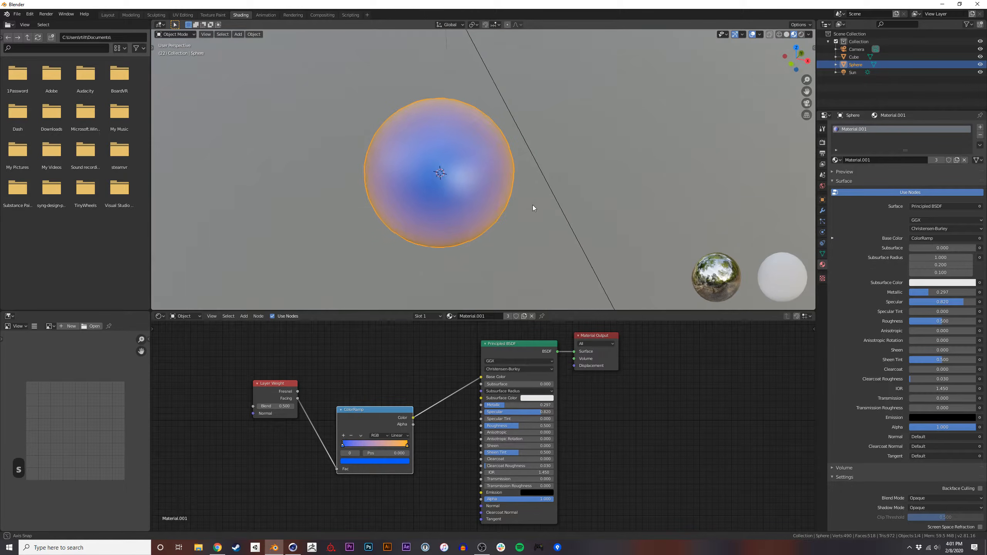
pyautogui.moveTo(530, 204); pyautogui.dragTo(534, 195, button='middle')
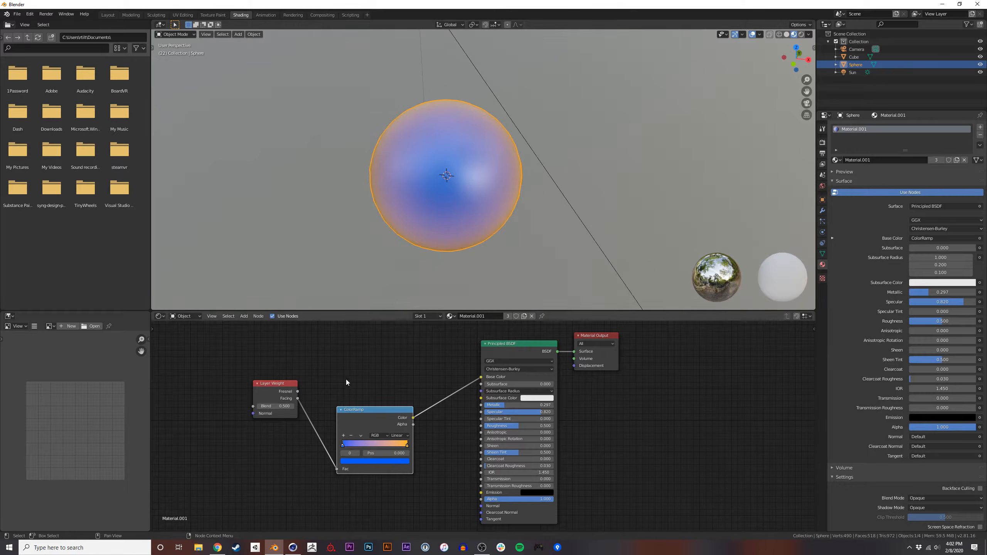
# Switch to Cinema 4D and delete every object in the scene.
pyautogui.hotkey('alt', 'Tab')
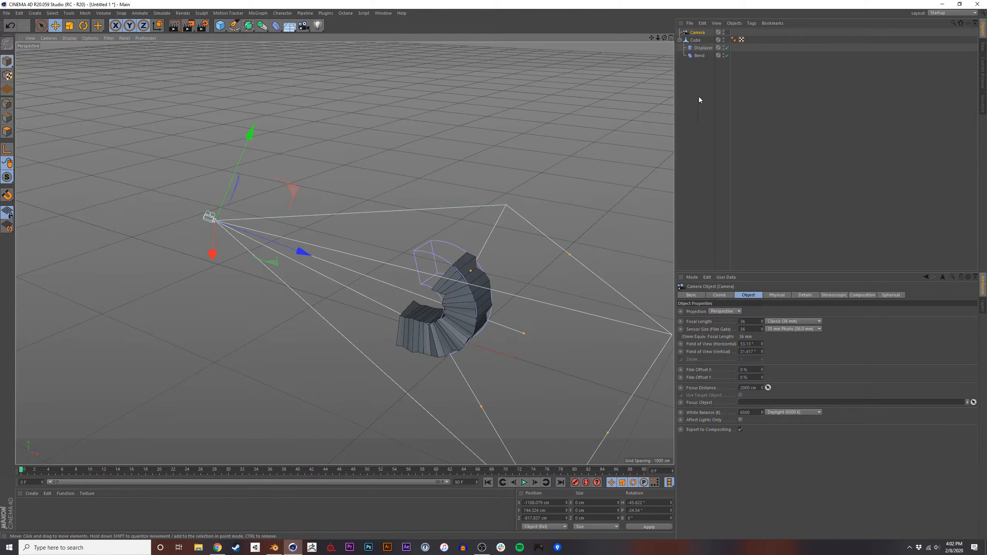
pyautogui.hotkey('ctrl', 'a')
pyautogui.press('Delete')
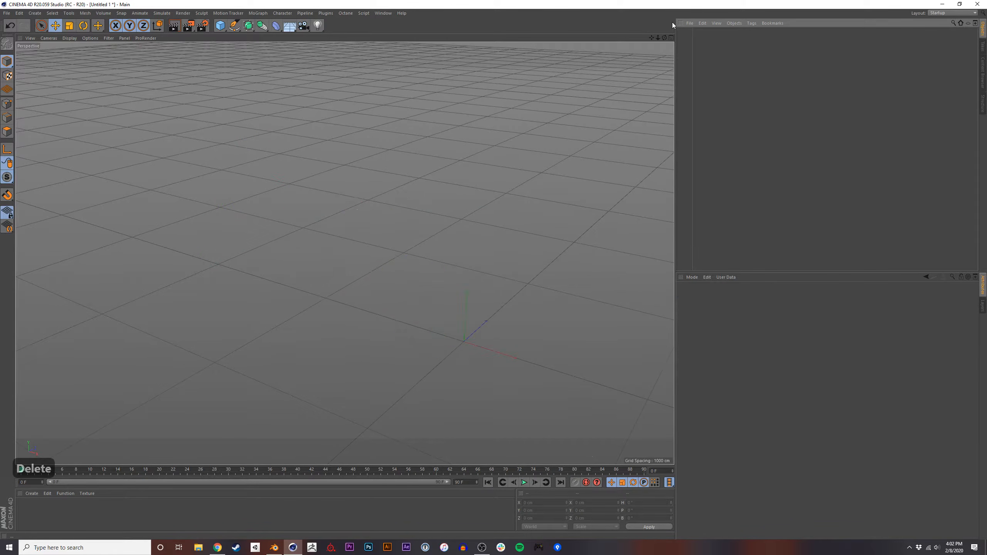
# Add a Sphere primitive at the origin.
pyautogui.click(220, 26)
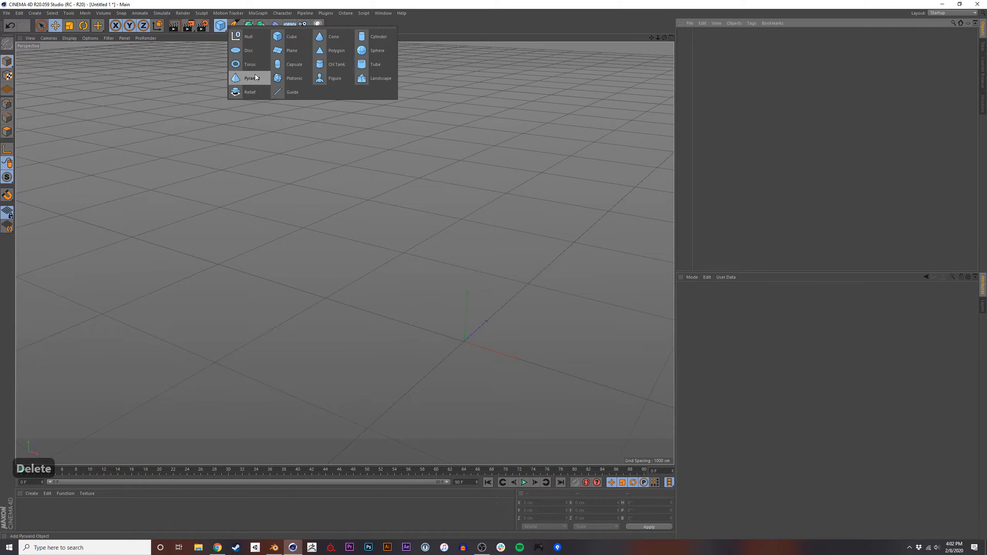
pyautogui.click(376, 50)
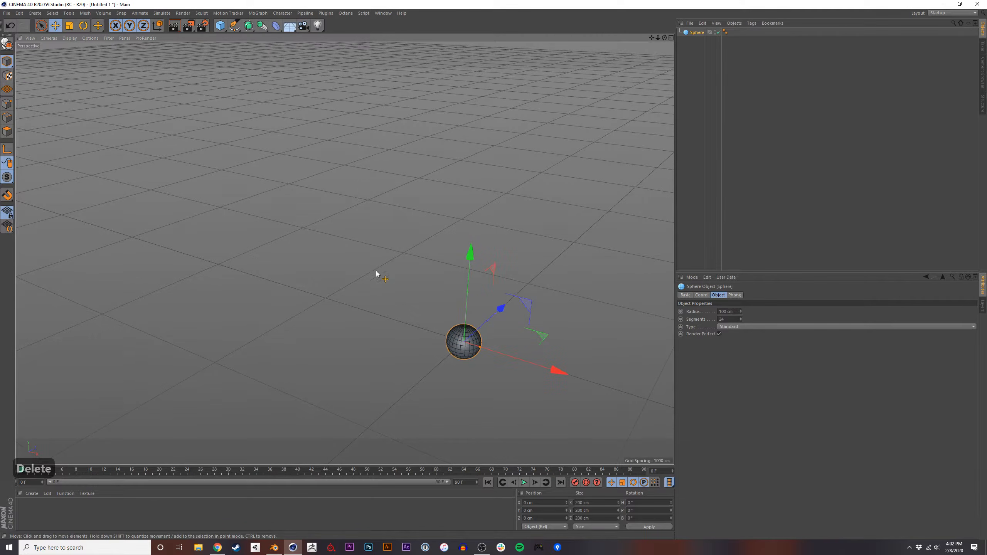
pyautogui.scroll(6, 470, 342)
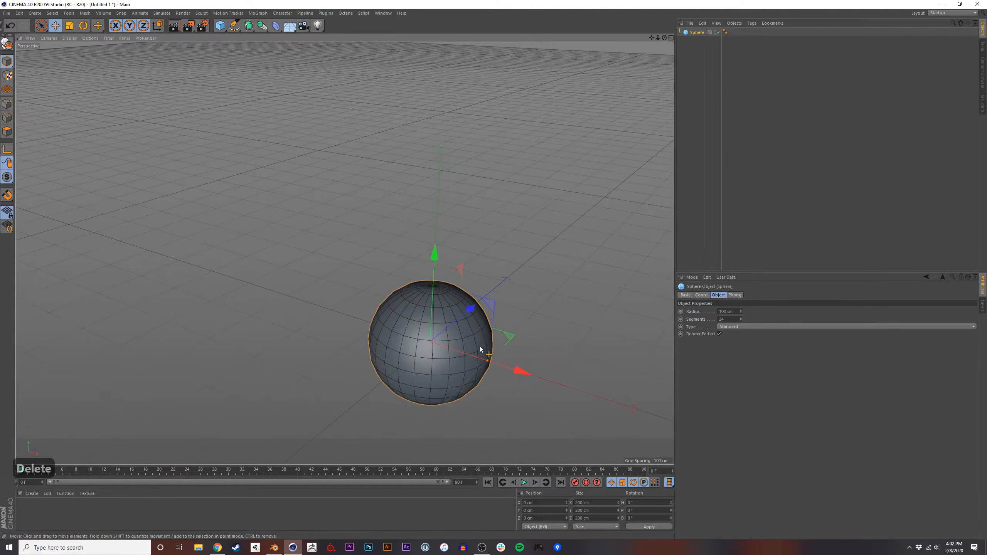
pyautogui.scroll(4, 404, 275)
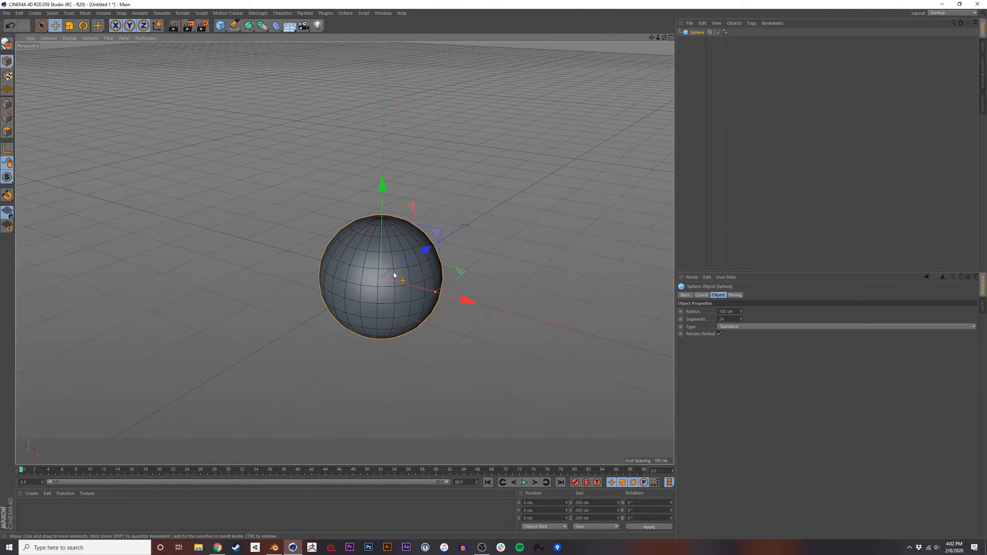
# Convert the sphere to an editable mesh in polygon mode and select one polygon on its front.
pyautogui.press('Tab')
pyautogui.press('Tab')
pyautogui.click(7, 131)
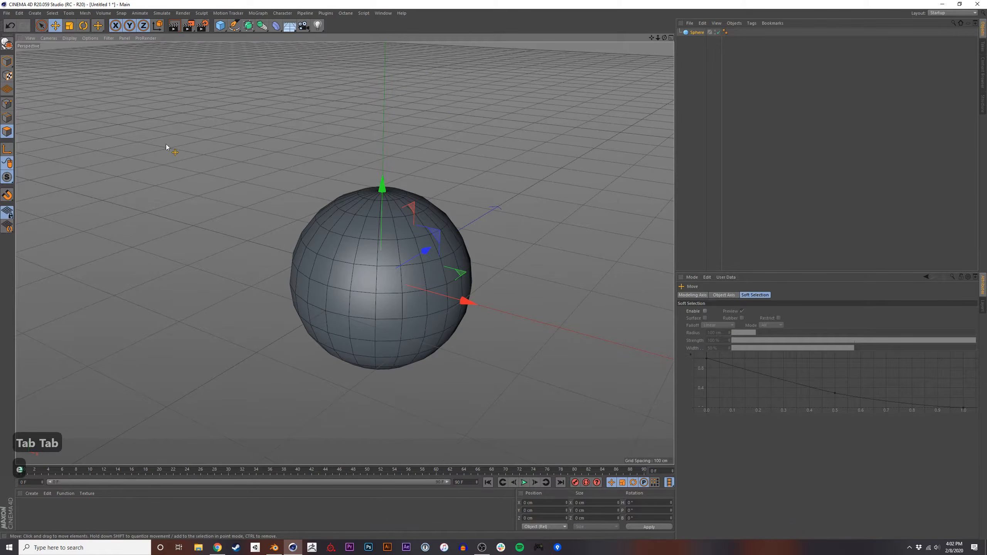
pyautogui.press('c')
pyautogui.click(366, 278)
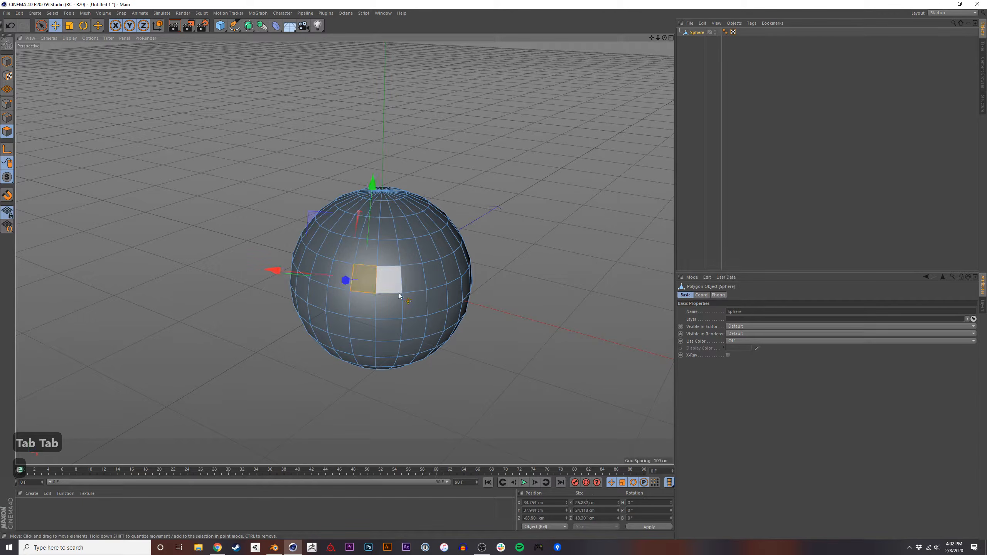
# Store the selected polygon in a selection tag and name the tag myselection.
pyautogui.click(53, 12)
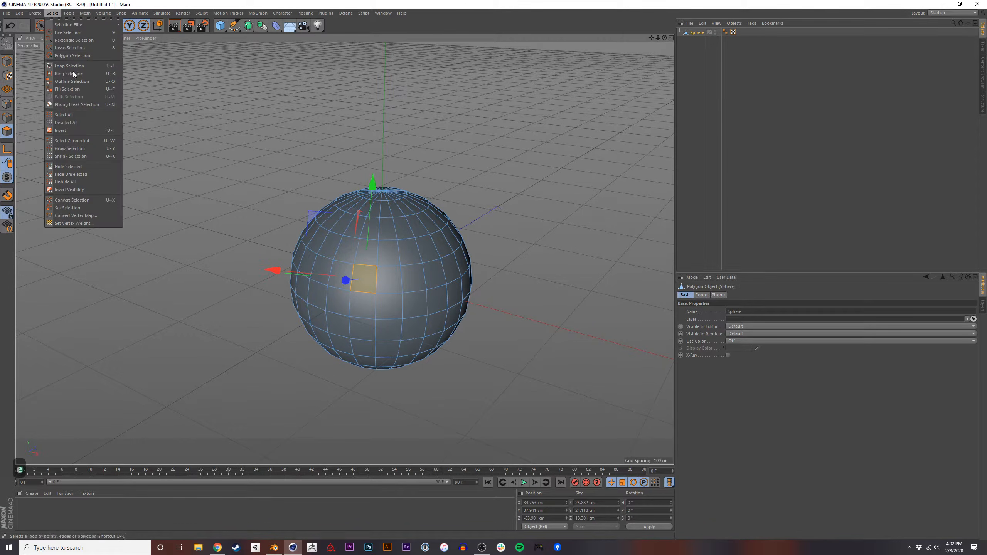
pyautogui.click(90, 208)
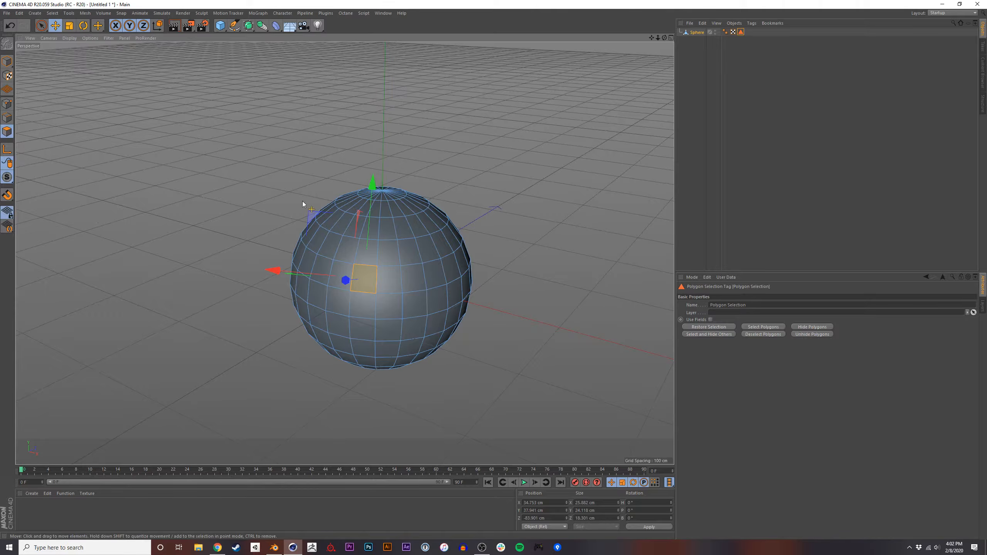
pyautogui.hotkey('ctrl', 'a')
pyautogui.write('myselection')
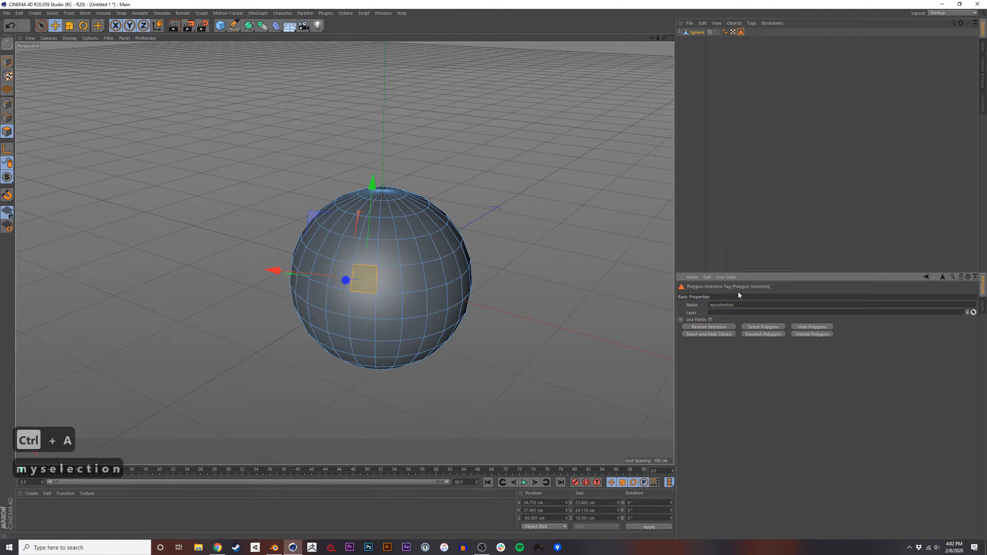
pyautogui.press('Return')
# Extrude a patch of polygons outward from the sphere and add the block's side loop to the selection.
pyautogui.moveTo(396, 288)
pyautogui.mouseDown()
pyautogui.moveTo(409, 305)
pyautogui.moveTo(365, 306)
pyautogui.moveTo(464, 311)
pyautogui.moveTo(391, 350)
pyautogui.moveTo(375, 335)
pyautogui.moveTo(382, 288)
pyautogui.mouseUp()
pyautogui.press('u')
pyautogui.press('l')
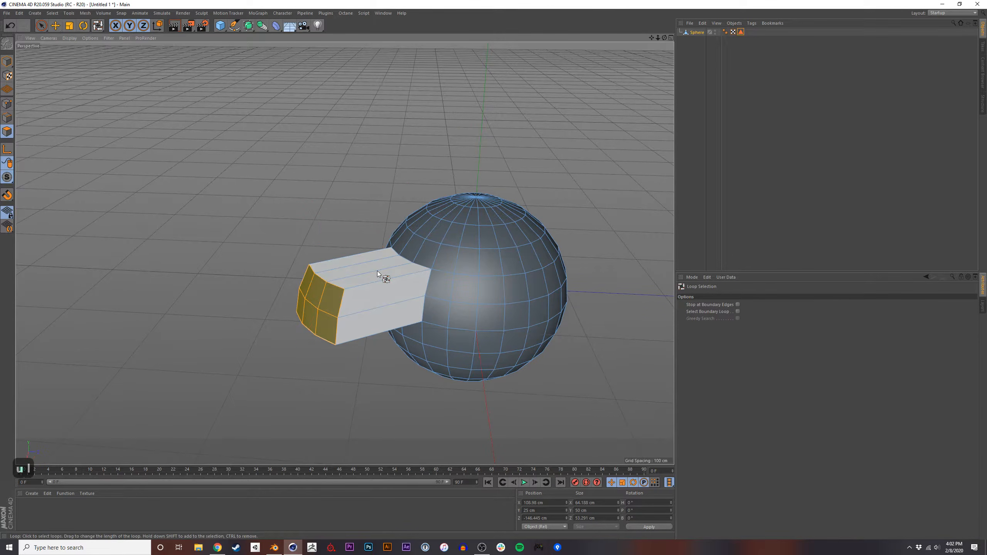
pyautogui.keyDown('shift'); pyautogui.click(393, 288); pyautogui.keyUp('shift')
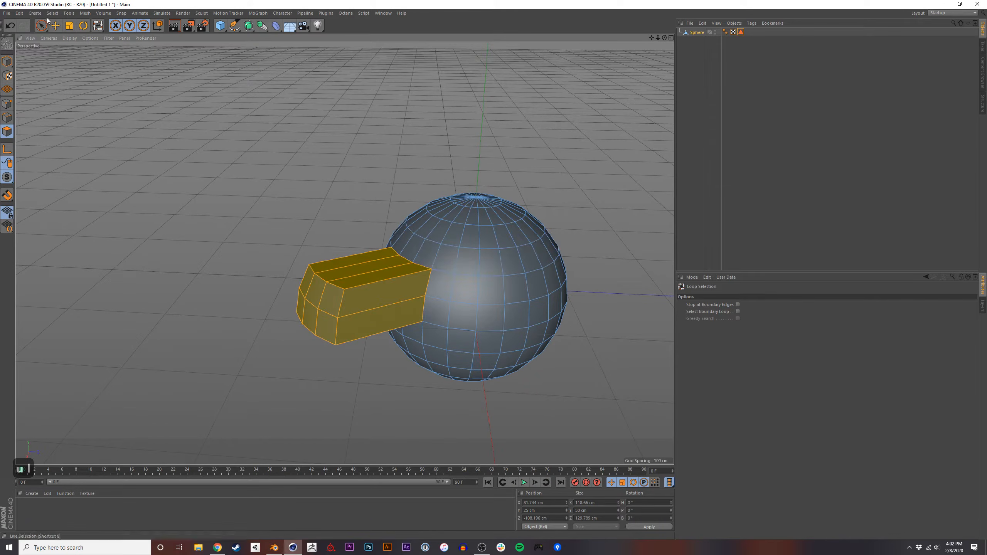
# Update the myselection tag with all polygons of the extruded block, clear the object selection and select the tag again.
pyautogui.click(68, 13)
pyautogui.moveTo(52, 12)
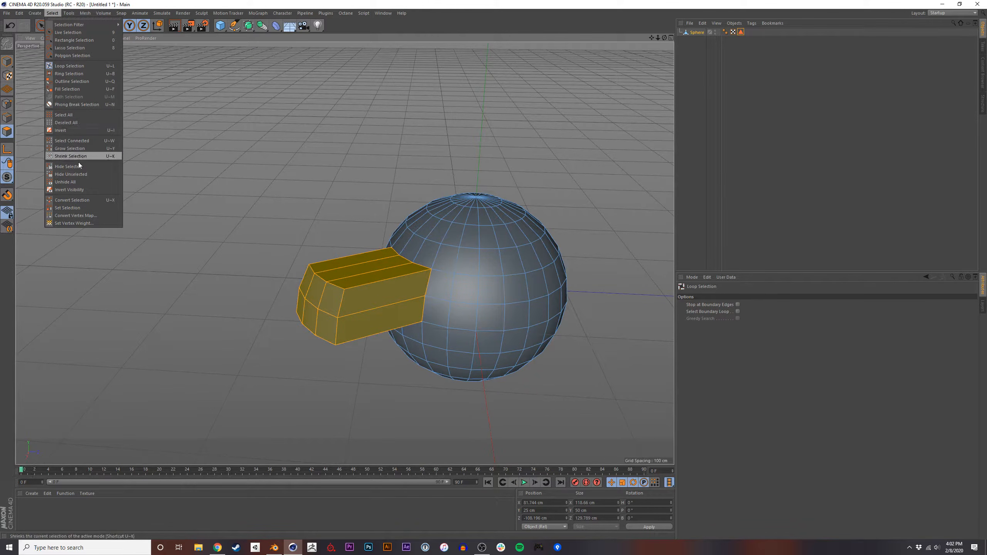
pyautogui.click(77, 209)
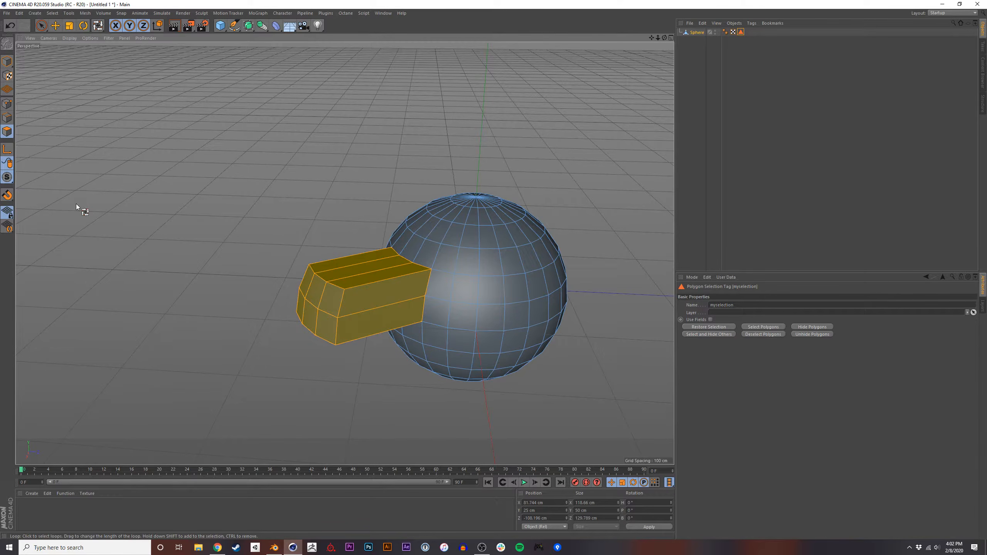
pyautogui.click(729, 59)
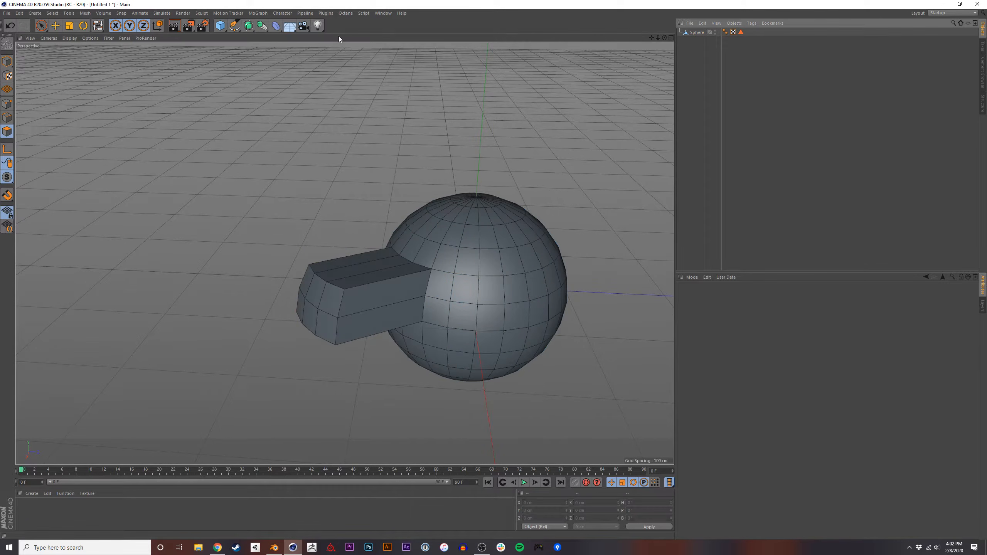
pyautogui.click(741, 32)
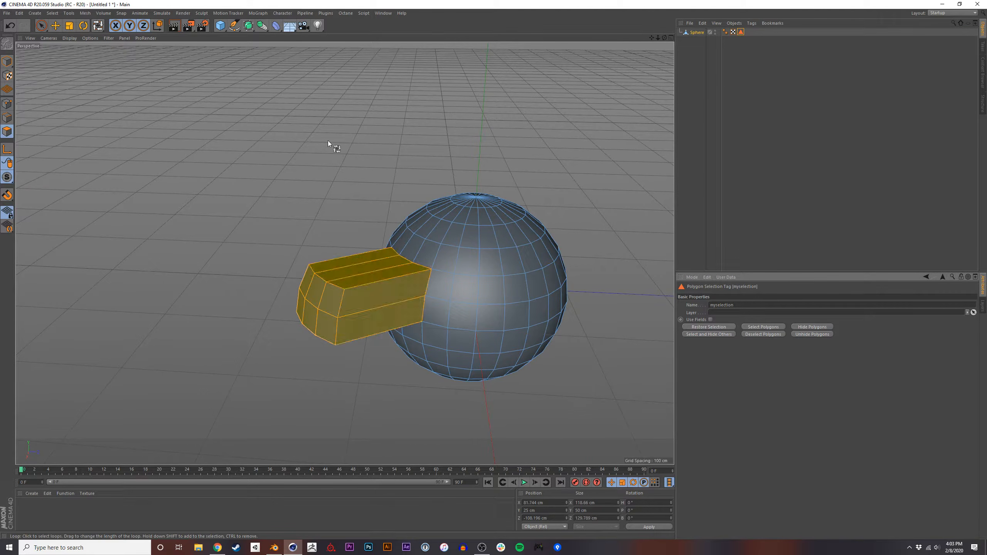
pyautogui.click(263, 13)
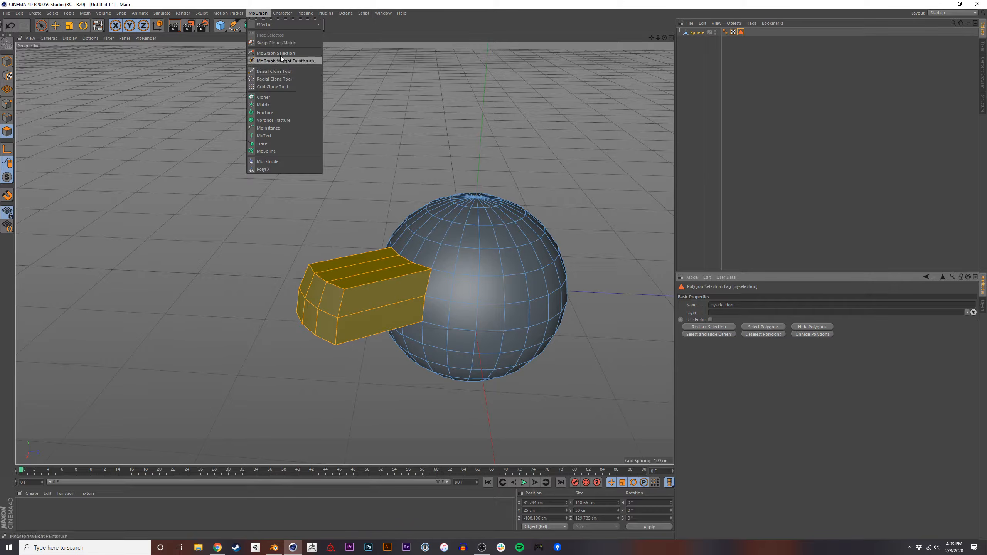
pyautogui.click(260, 15)
pyautogui.click(249, 28)
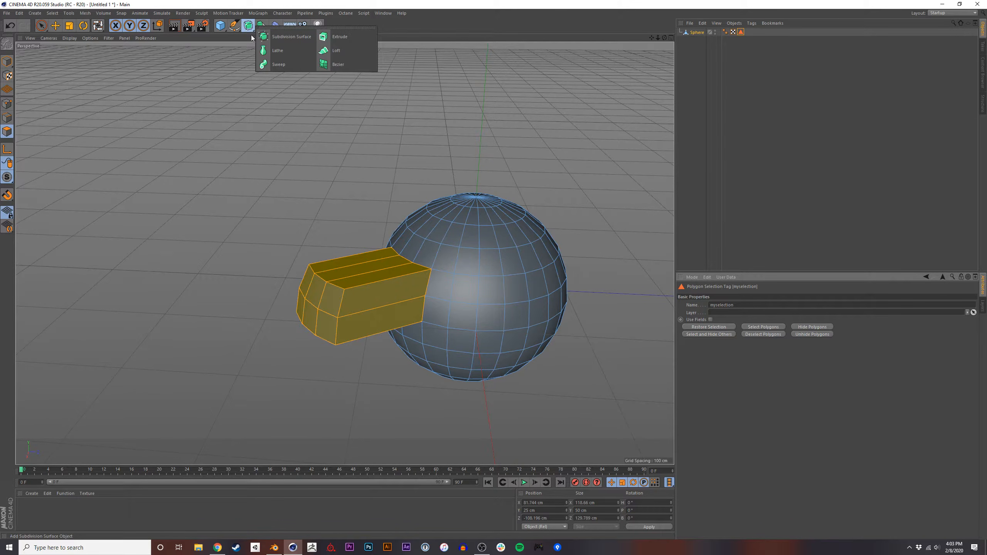
pyautogui.click(255, 13)
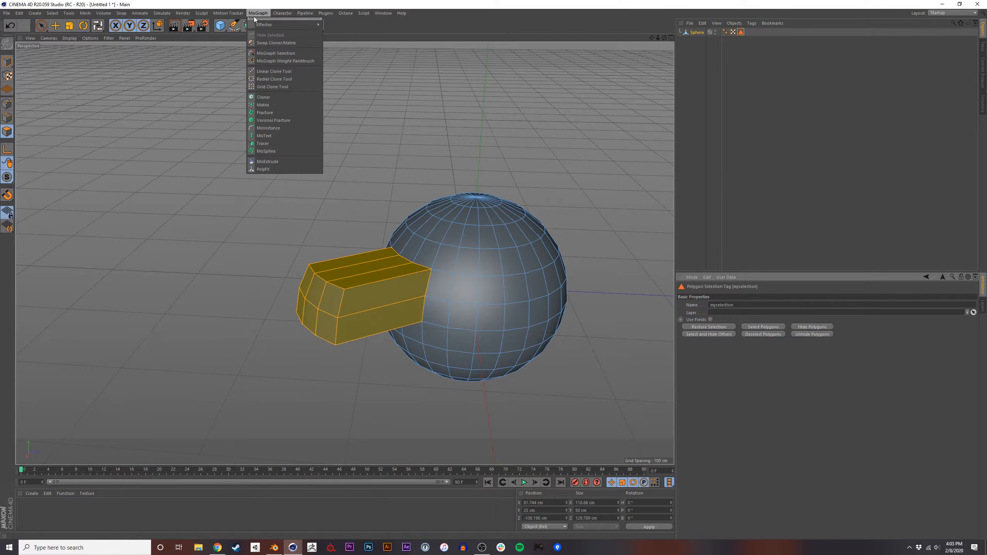
pyautogui.press('Tab')
pyautogui.press('Tab')
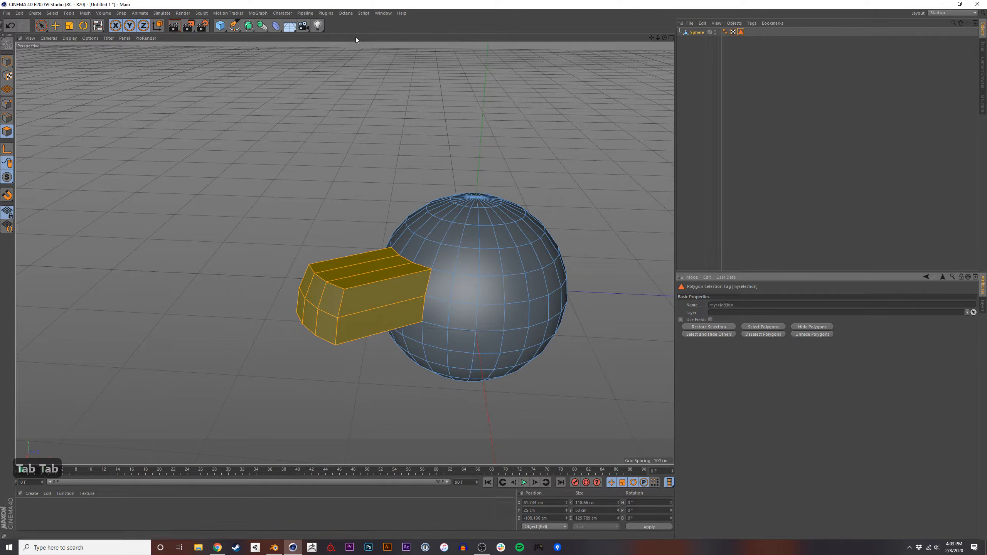
# Switch the sphere to Model mode and add a Bevel deformer as its child.
pyautogui.click(692, 39)
pyautogui.click(695, 33)
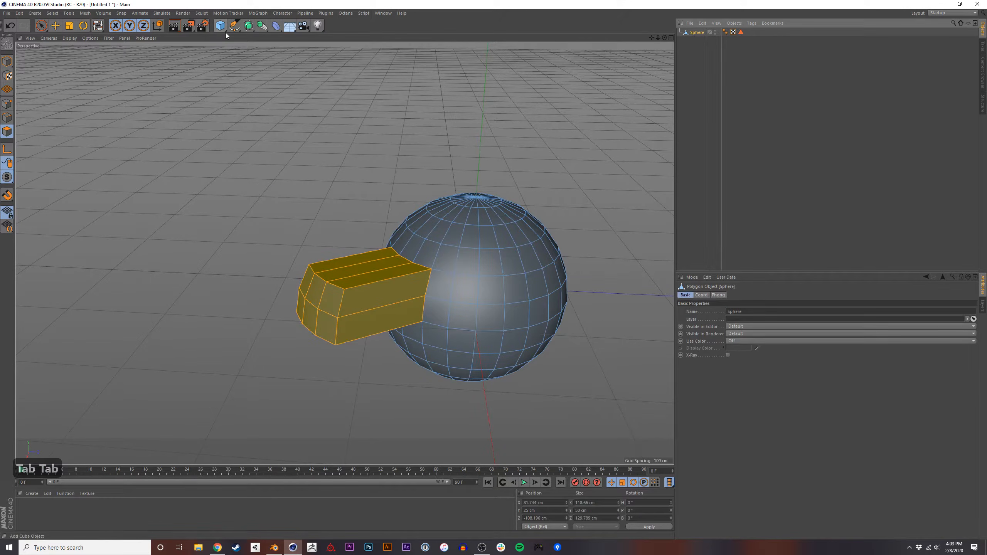
pyautogui.click(7, 61)
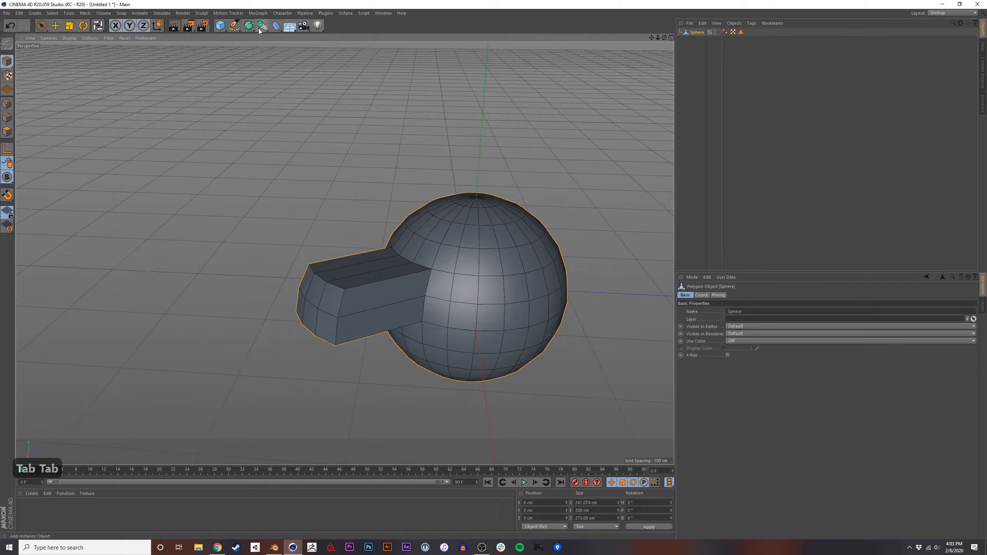
pyautogui.click(277, 27)
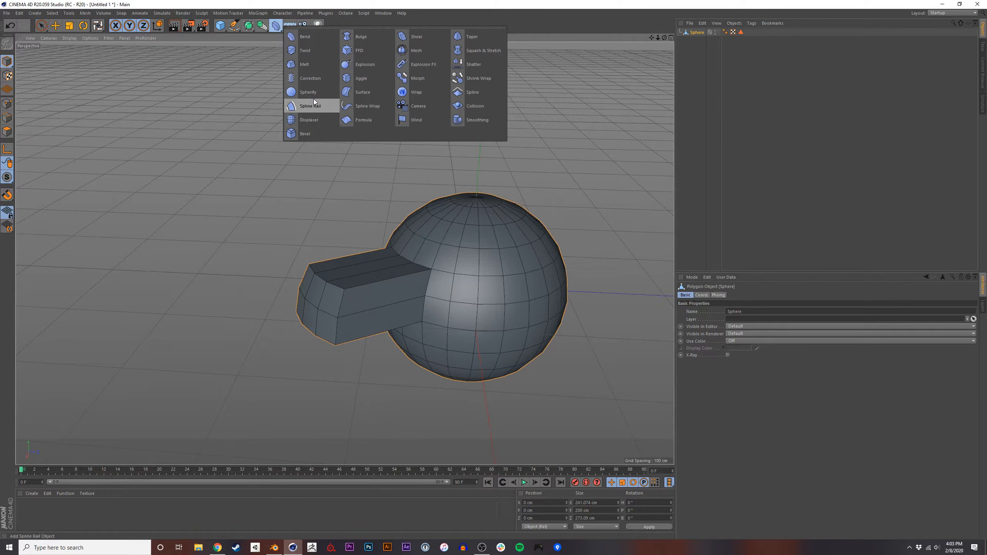
pyautogui.keyDown('shift'); pyautogui.click(314, 130); pyautogui.keyUp('shift')
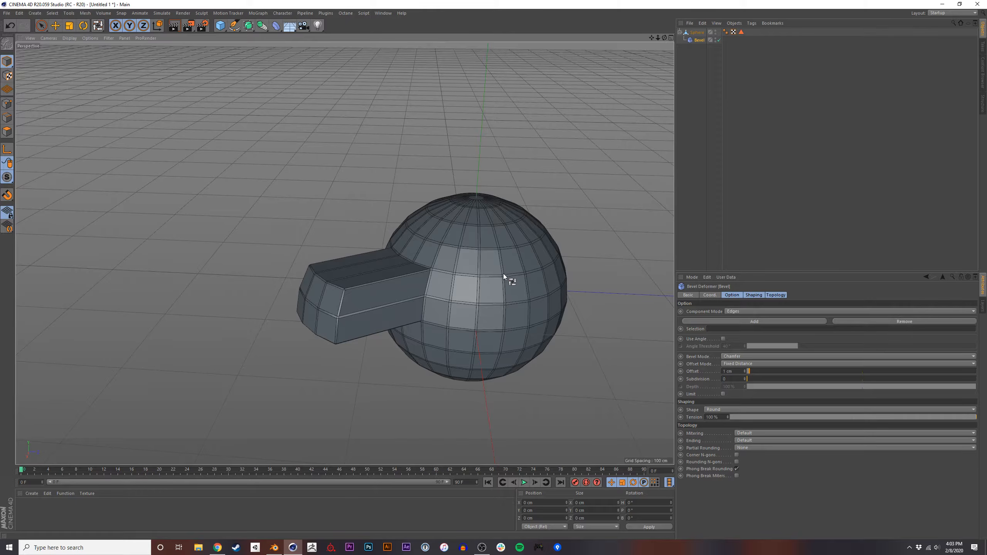
# Try limiting the Bevel deformer to the myselection tag, undo that assignment and delete the deformer.
pyautogui.keyDown('alt'); pyautogui.moveTo(538, 283); pyautogui.dragTo(476, 271, button='middle'); pyautogui.keyUp('alt')
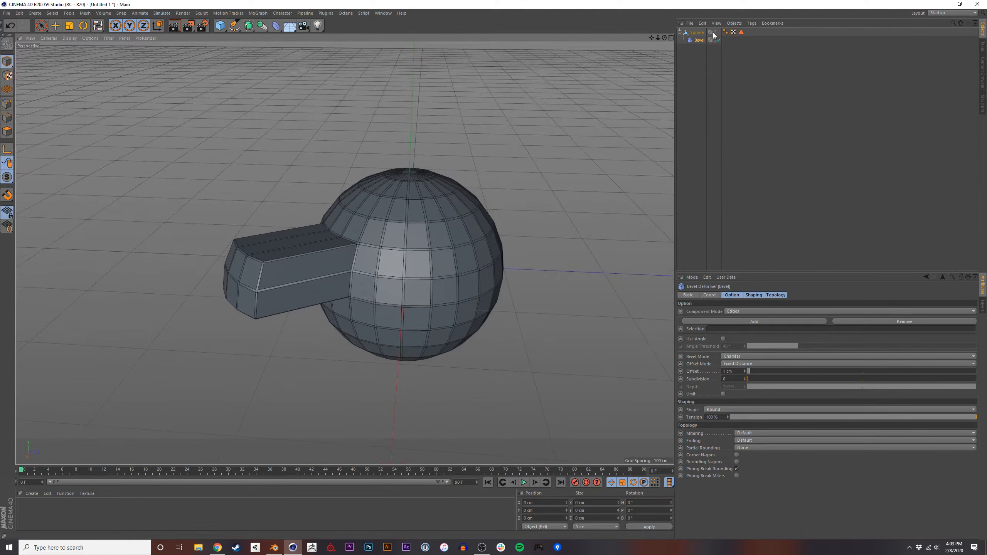
pyautogui.moveTo(741, 33); pyautogui.dragTo(721, 329)
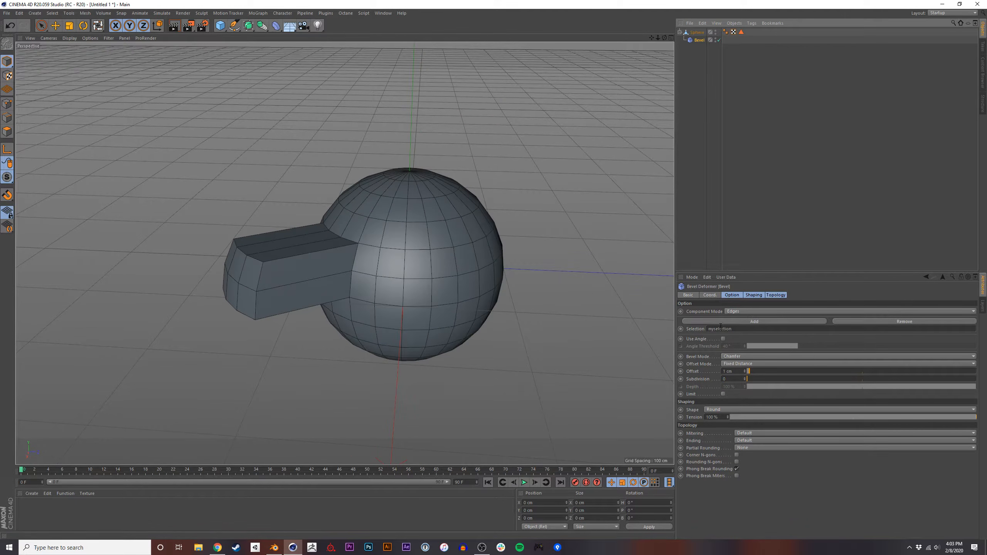
pyautogui.hotkey('ctrl', 'z')
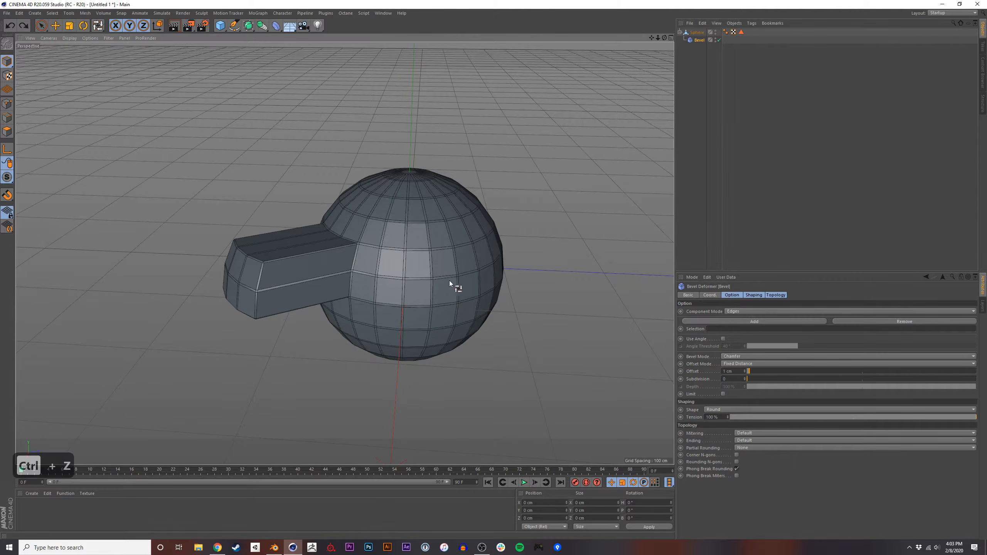
pyautogui.press('Delete')
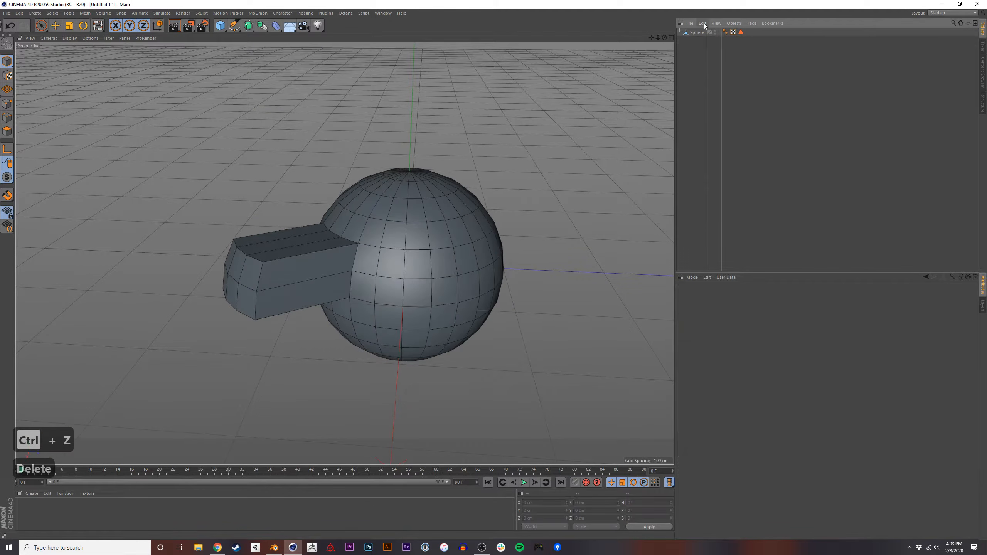
# Add a MoGraph Cloner and place a Cube primitive inside it as a child.
pyautogui.click(255, 13)
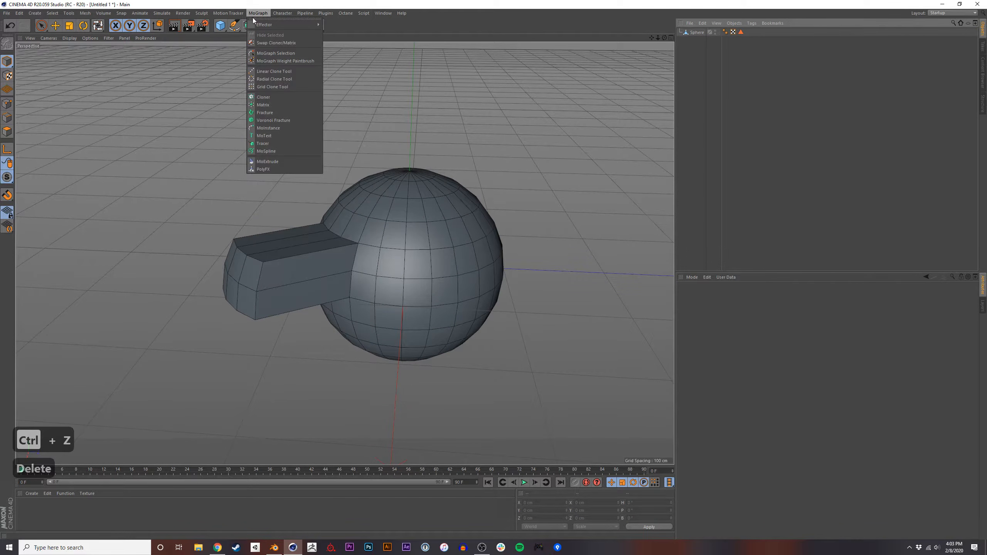
pyautogui.click(270, 96)
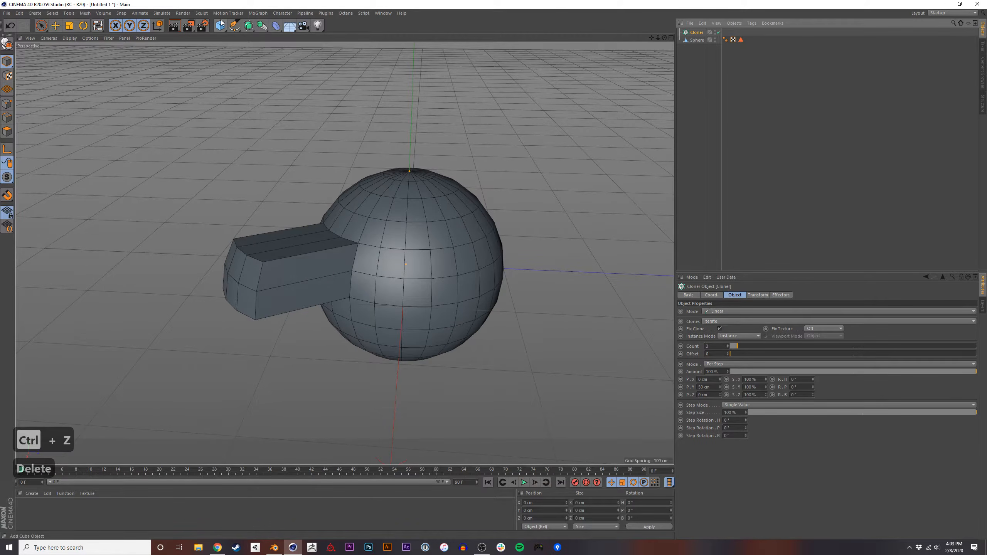
pyautogui.keyDown('shift'); pyautogui.click(220, 25); pyautogui.keyUp('shift')
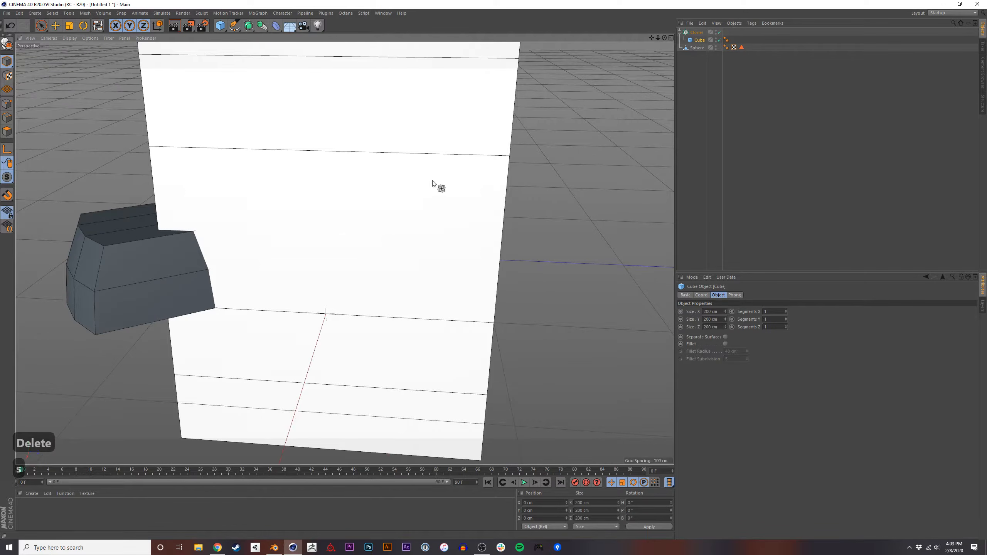
# Scale the cloned cube uniformly down to about 24 cm per side.
pyautogui.scroll(-4, 441, 185)
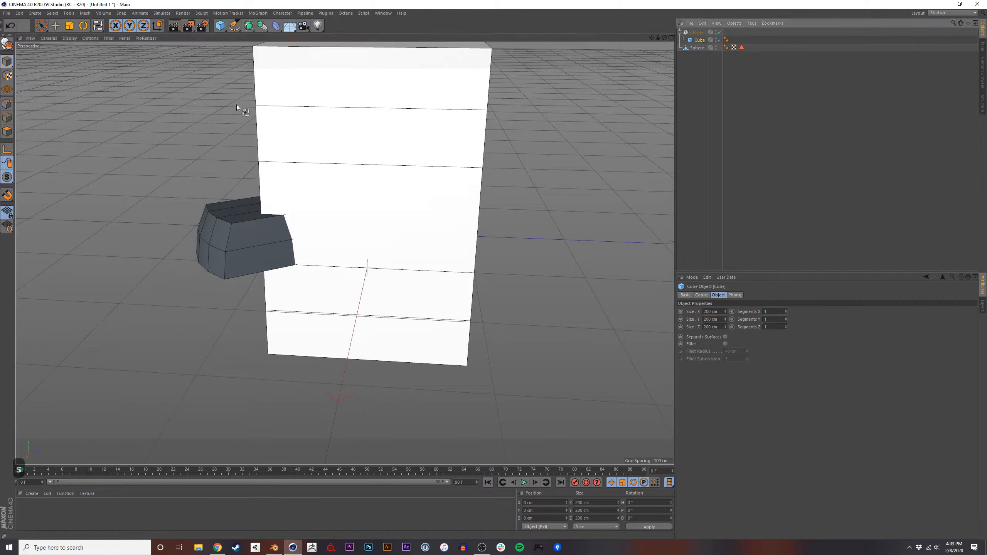
pyautogui.click(69, 26)
pyautogui.moveTo(441, 154); pyautogui.dragTo(275, 214)
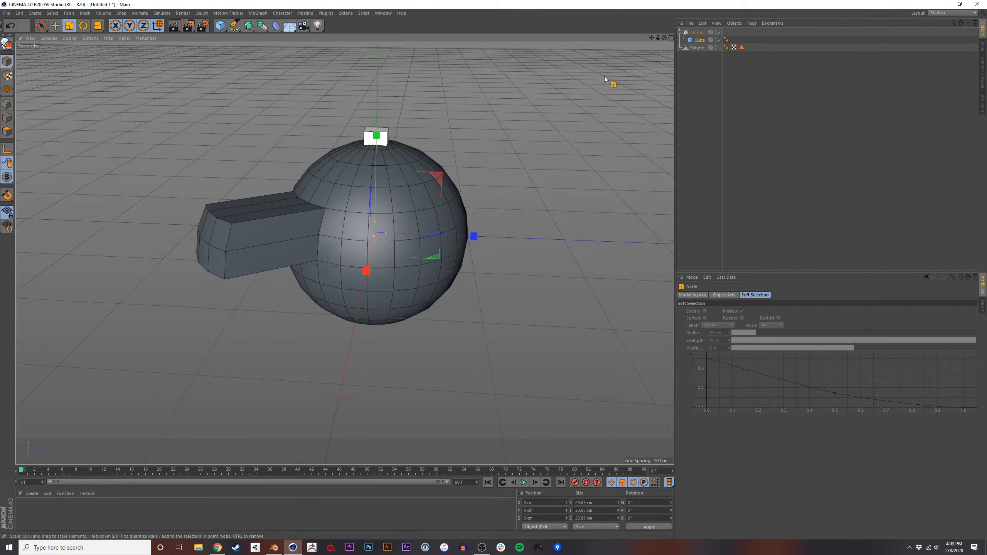
# Move the Cloner along Z to about -268 cm, clear of the sphere, and show its object properties.
pyautogui.click(694, 34)
pyautogui.press('e')
pyautogui.moveTo(474, 236); pyautogui.dragTo(233, 227)
pyautogui.click(696, 32)
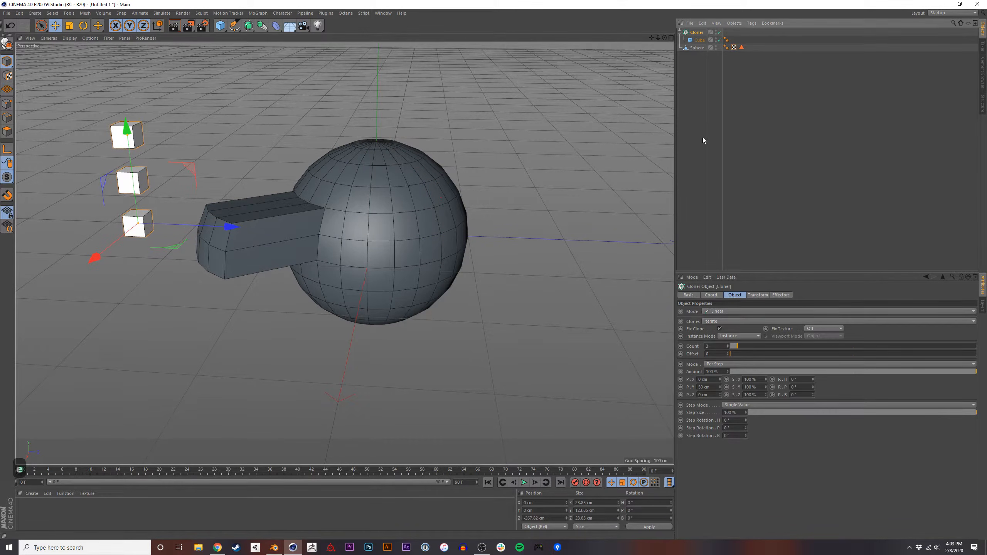
# Distribute the Cloner's cubes over the Sphere in Object mode, limited to the myselection tag, with a count of 62.
pyautogui.click(727, 314)
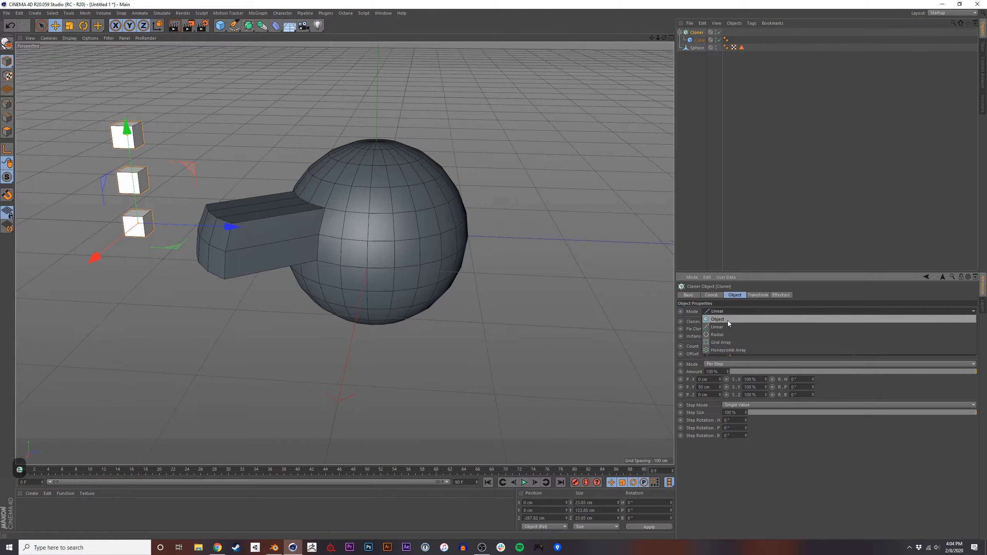
pyautogui.click(730, 321)
pyautogui.moveTo(696, 48); pyautogui.dragTo(732, 346)
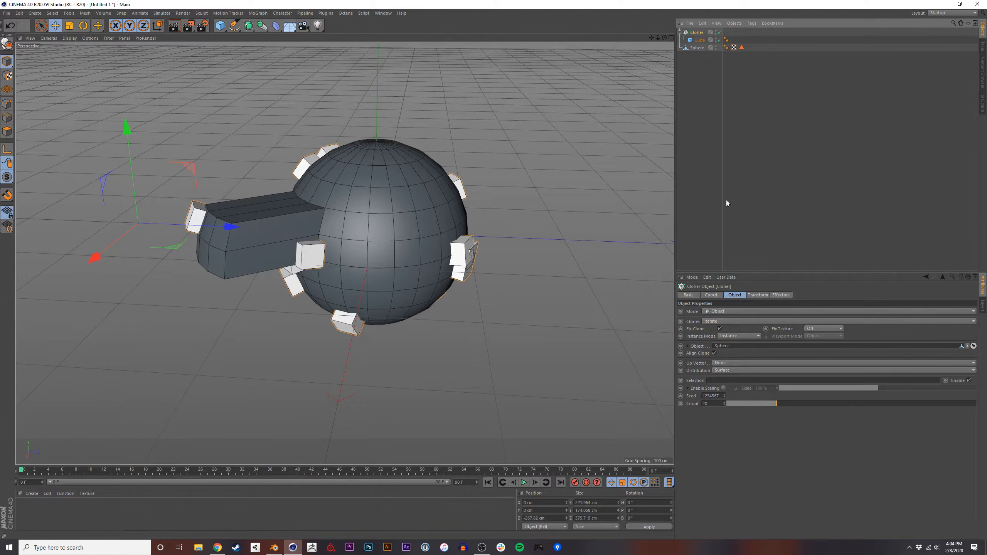
pyautogui.moveTo(748, 253); pyautogui.dragTo(737, 383)
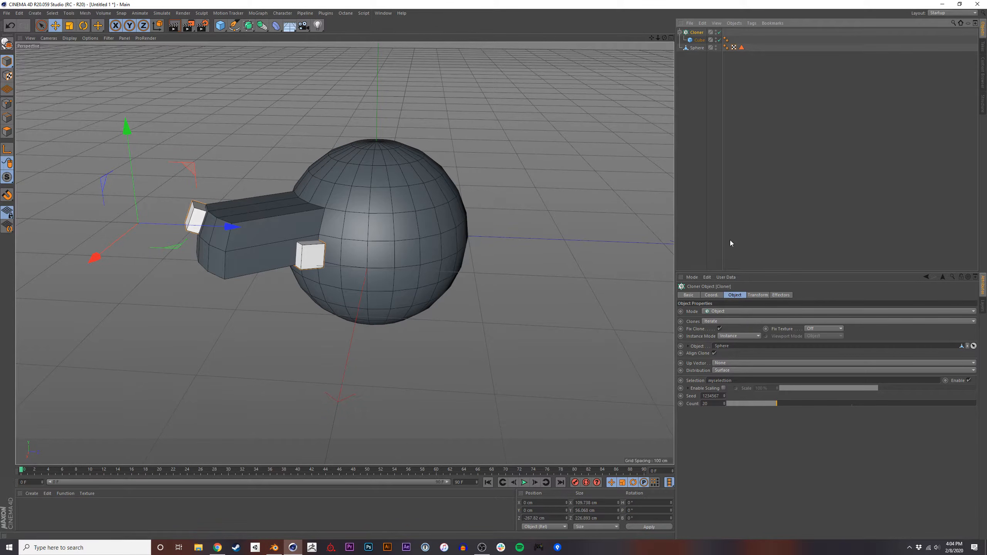
pyautogui.moveTo(773, 403); pyautogui.dragTo(882, 407)
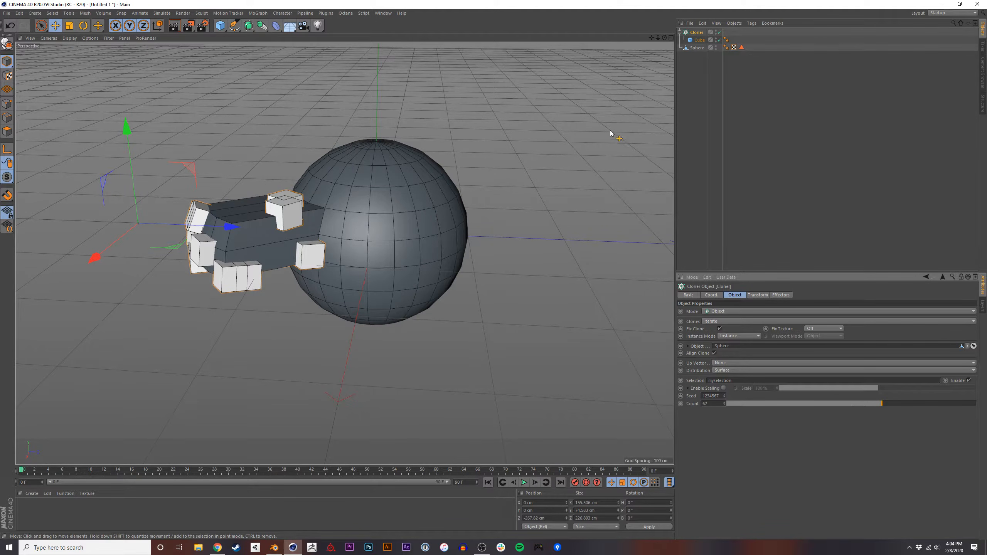
# Undo the recent Cloner and cube changes, and delete the Cloner together with its cube.
pyautogui.hotkey('ctrl', 'z')
pyautogui.hotkey('ctrl', 'z')
pyautogui.hotkey('ctrl', 'z')
pyautogui.hotkey('ctrl', 'z')
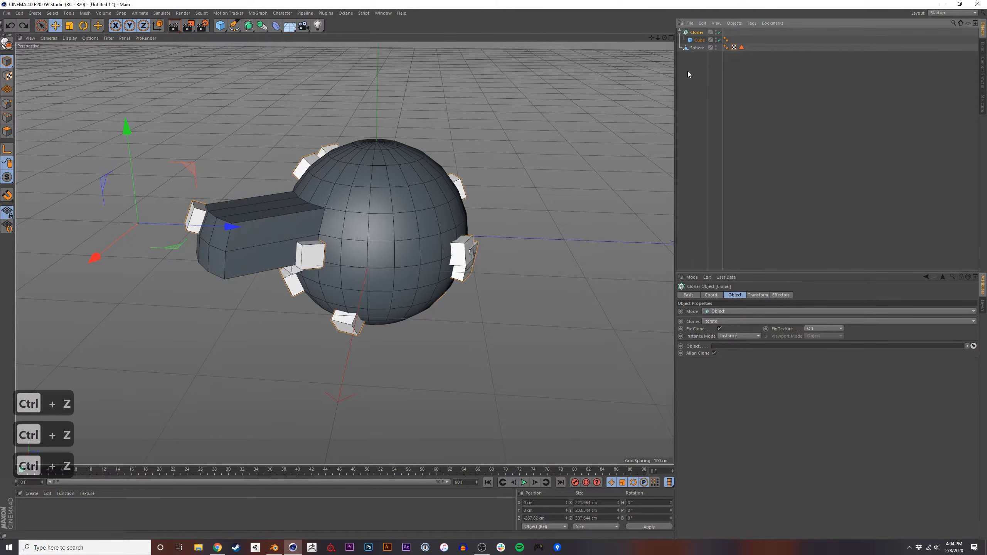
pyautogui.hotkey('ctrl', 'z')
pyautogui.hotkey('ctrl', 'z')
pyautogui.hotkey('ctrl', 'z')
pyautogui.hotkey('ctrl', 'z')
pyautogui.hotkey('ctrl', 'z')
pyautogui.hotkey('ctrl', 'z')
pyautogui.hotkey('ctrl', 'z')
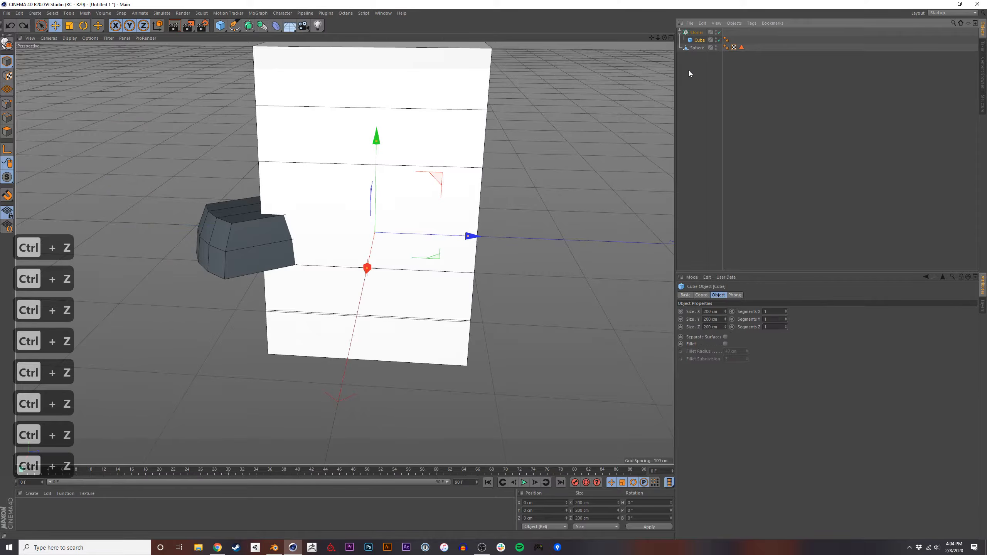
pyautogui.press('Delete')
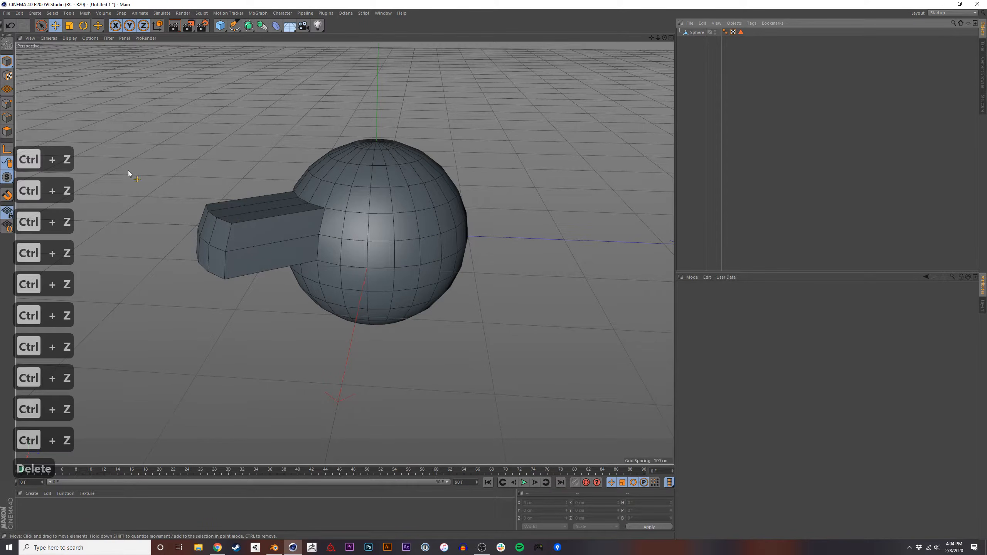
# Select the edge loop along the near side of the sphere's extruded block and bevel it with an offset of about 5 cm.
pyautogui.click(7, 118)
pyautogui.click(229, 228)
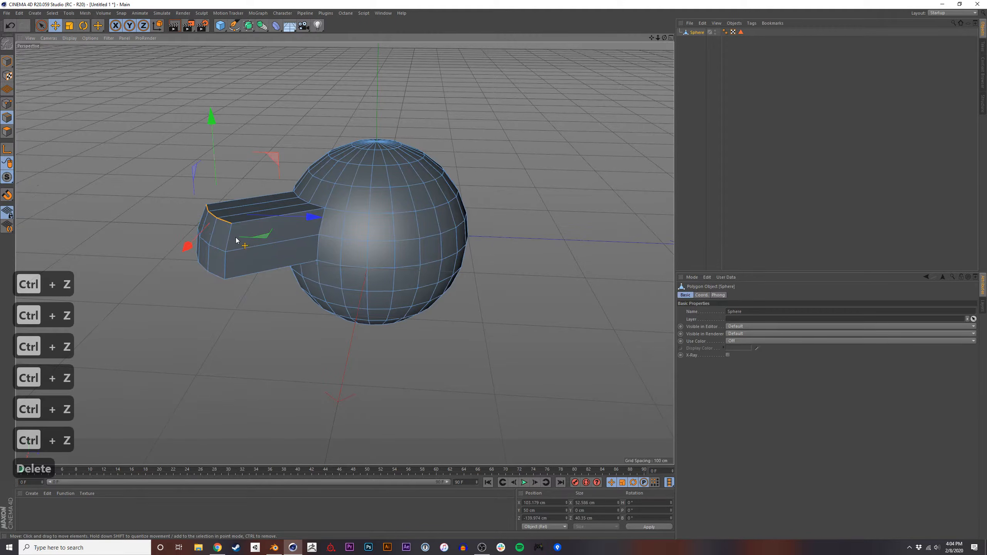
pyautogui.press('u')
pyautogui.press('l')
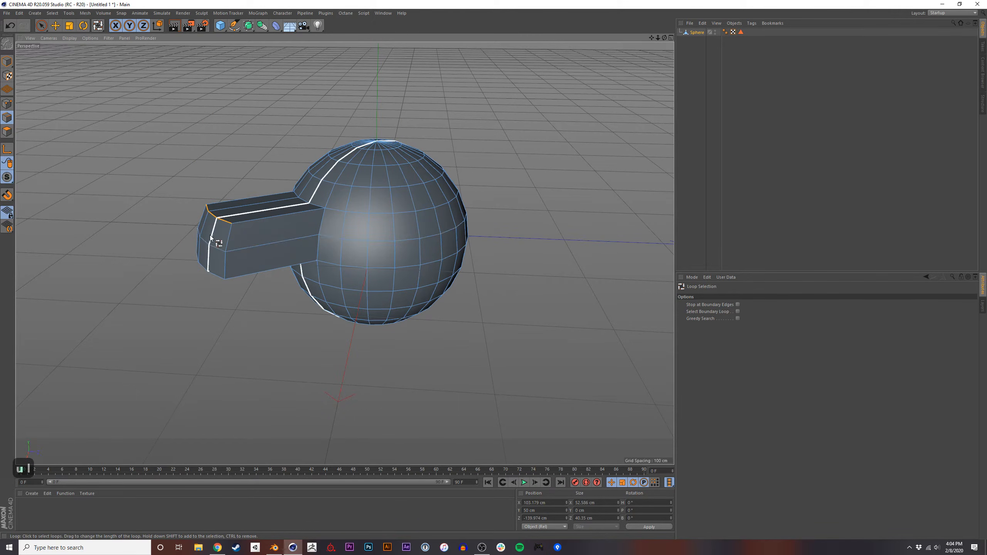
pyautogui.click(254, 221)
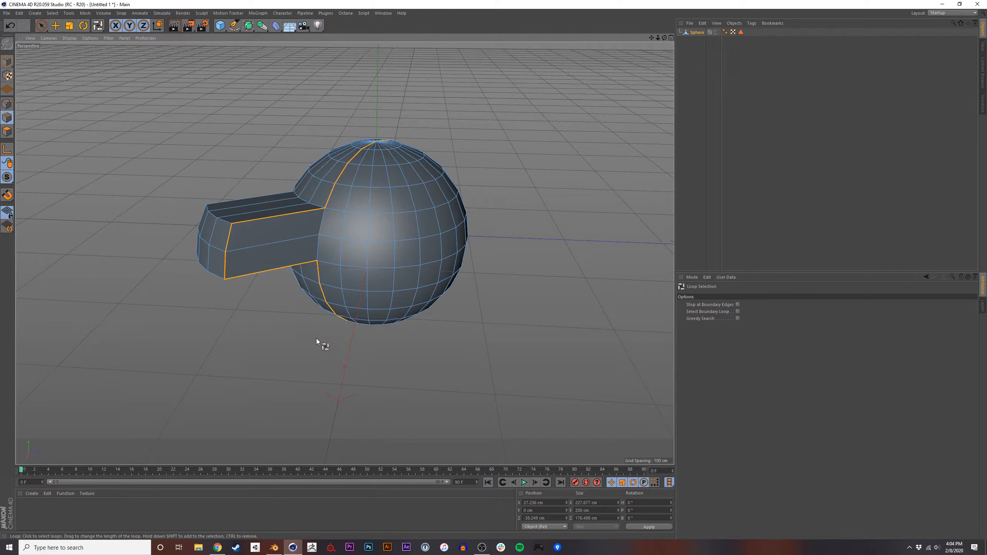
pyautogui.press('m')
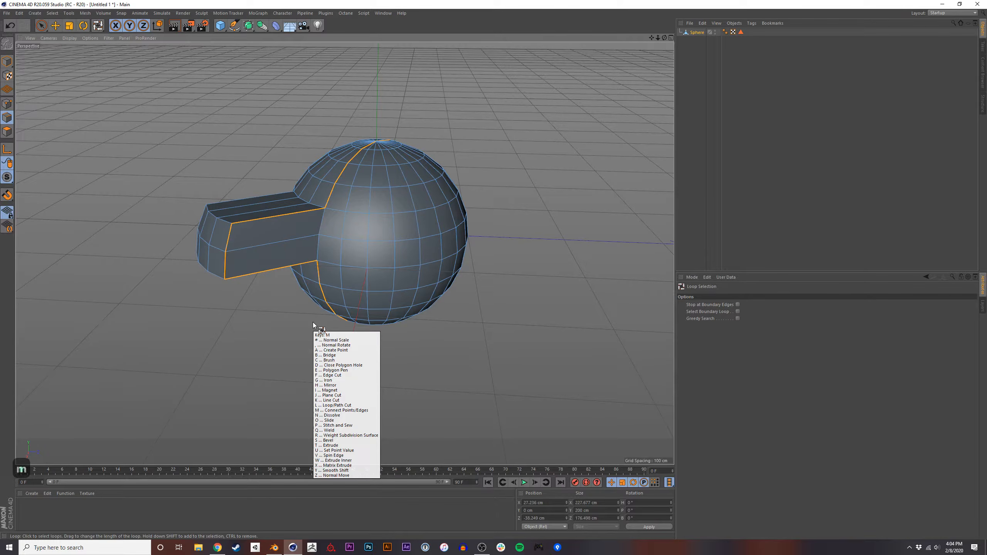
pyautogui.press('s')
pyautogui.moveTo(513, 236)
pyautogui.mouseDown()
pyautogui.moveTo(558, 231)
pyautogui.moveTo(534, 239)
pyautogui.moveTo(578, 243)
pyautogui.moveTo(514, 245)
pyautogui.mouseUp()
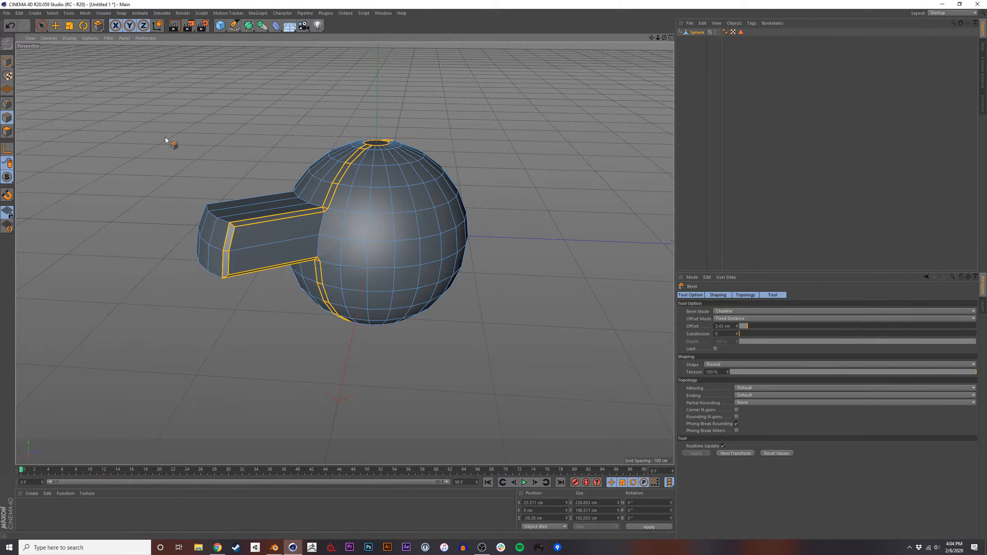
# Delete the sphere, add a Cube primitive in its place and make it editable.
pyautogui.click(7, 61)
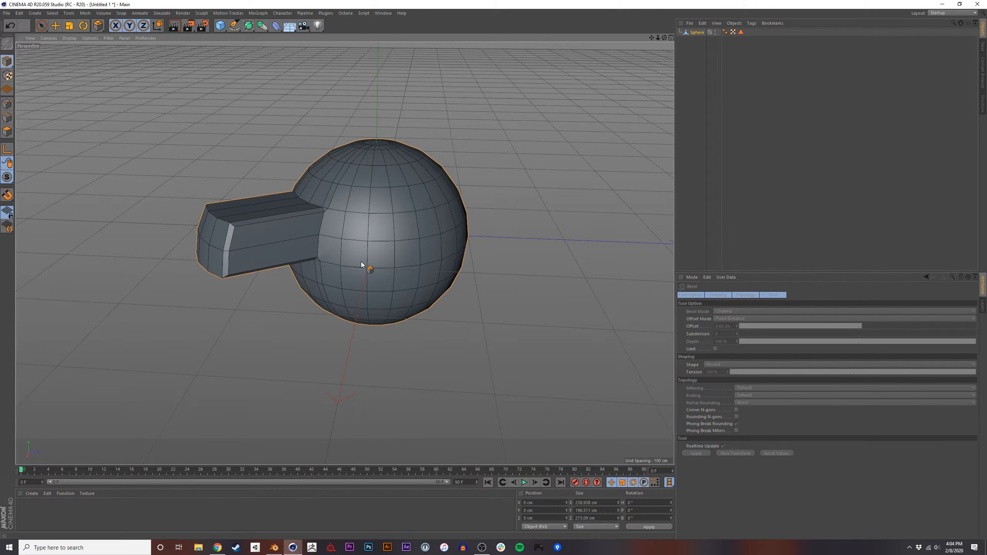
pyautogui.press('Delete')
pyautogui.click(220, 25)
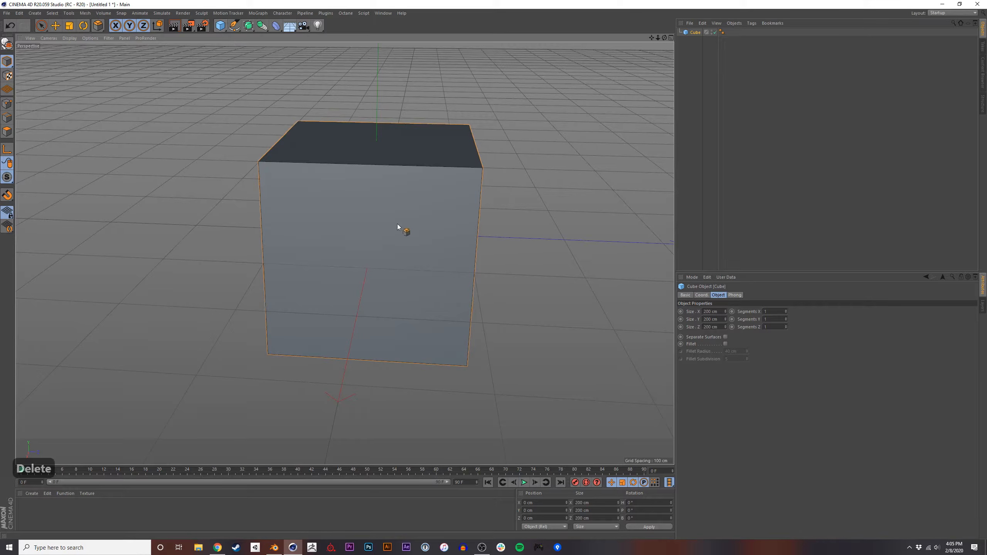
pyautogui.press('space')
pyautogui.press('space')
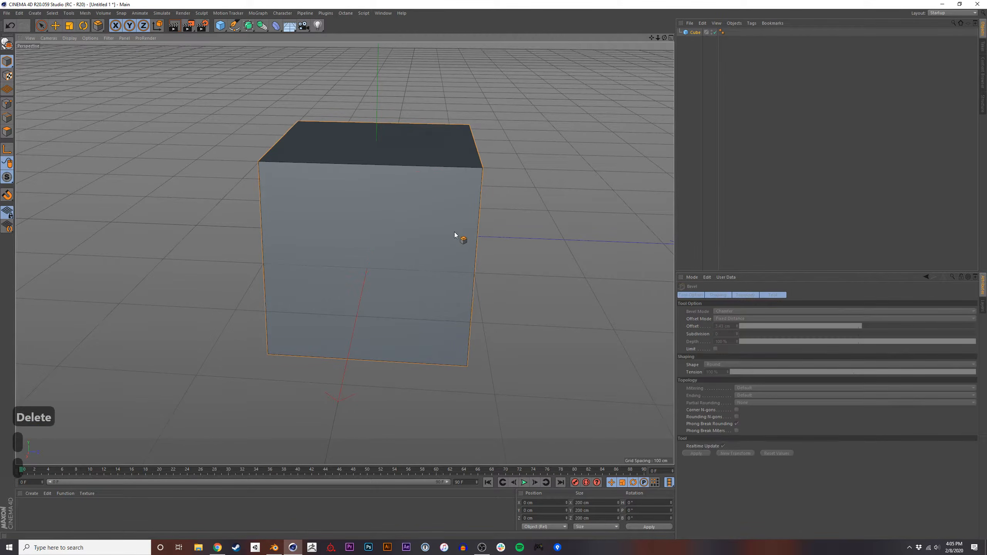
pyautogui.keyDown('alt'); pyautogui.moveTo(479, 224); pyautogui.dragTo(335, 258); pyautogui.keyUp('alt')
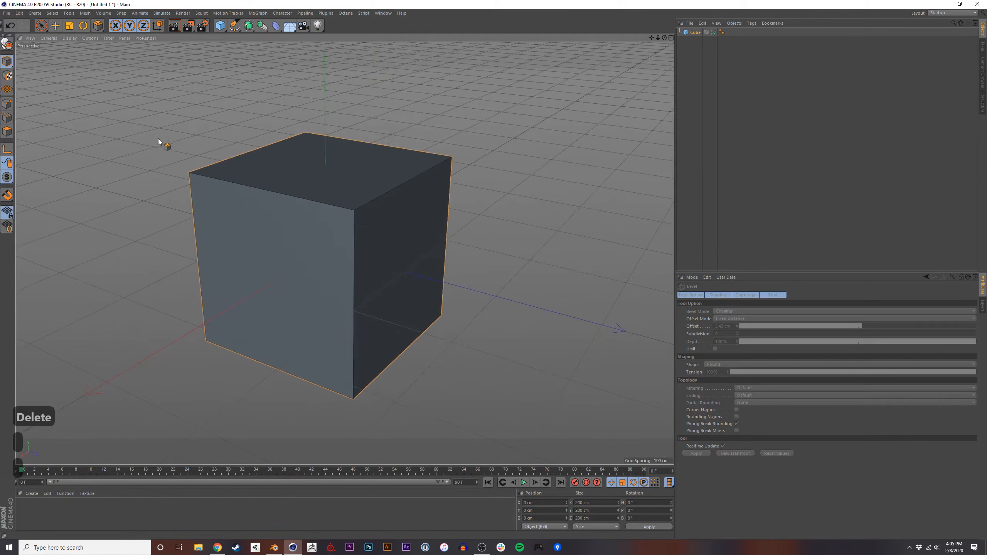
pyautogui.press('c')
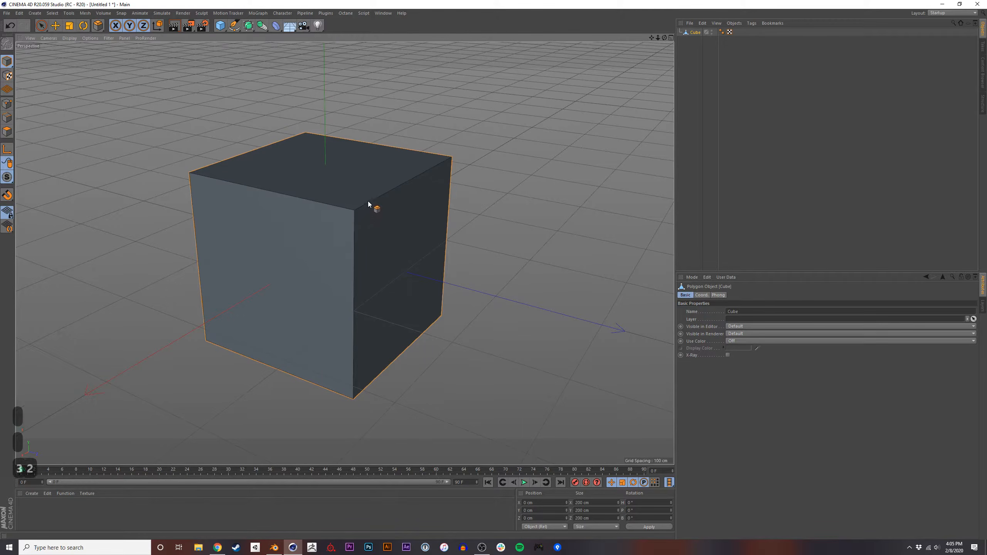
# Select one upper edge of the cube and bevel it with an offset of about 58 cm and 5 subdivisions.
pyautogui.click(7, 117)
pyautogui.click(389, 195)
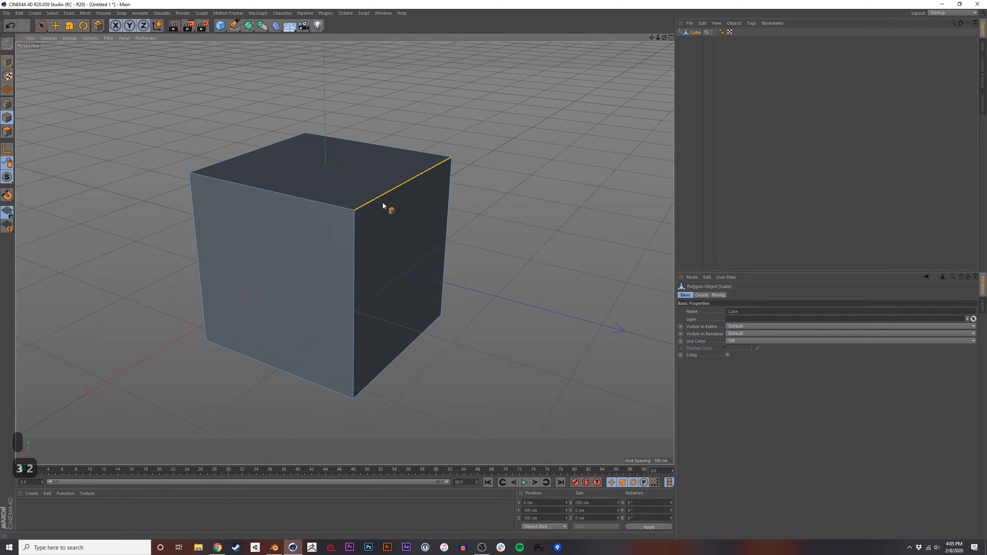
pyautogui.press('m')
pyautogui.press('b')
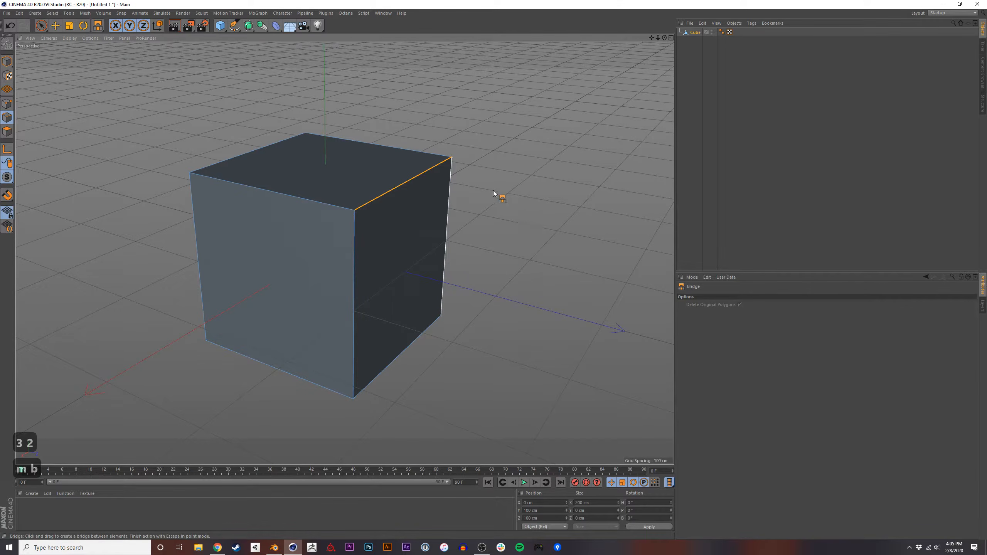
pyautogui.press('m')
pyautogui.press('s')
pyautogui.moveTo(496, 194); pyautogui.dragTo(774, 337)
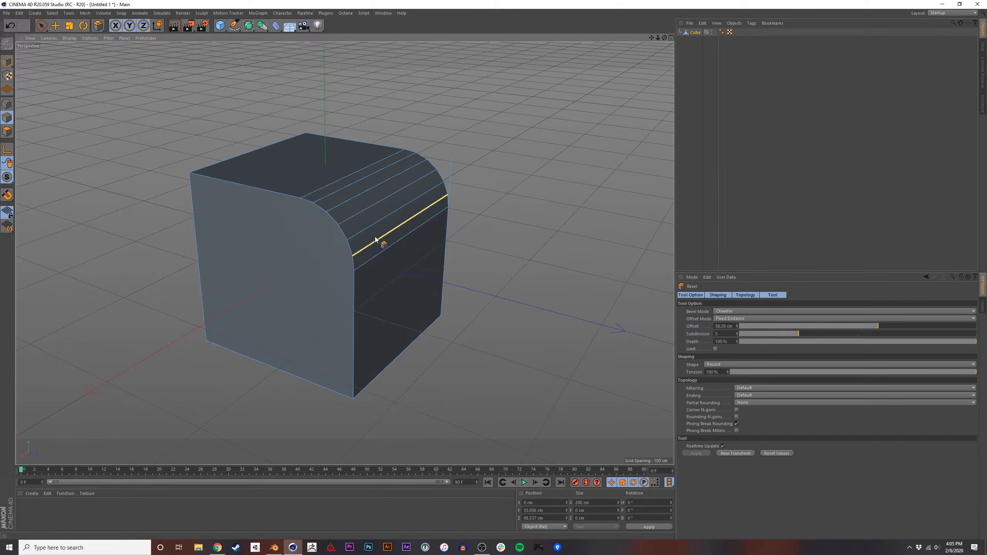
# Select several of the parallel edges across the cube's rounded bevel.
pyautogui.click(368, 215)
pyautogui.keyDown('shift'); pyautogui.click(353, 196); pyautogui.keyUp('shift')
pyautogui.keyDown('shift'); pyautogui.click(346, 189); pyautogui.keyUp('shift')
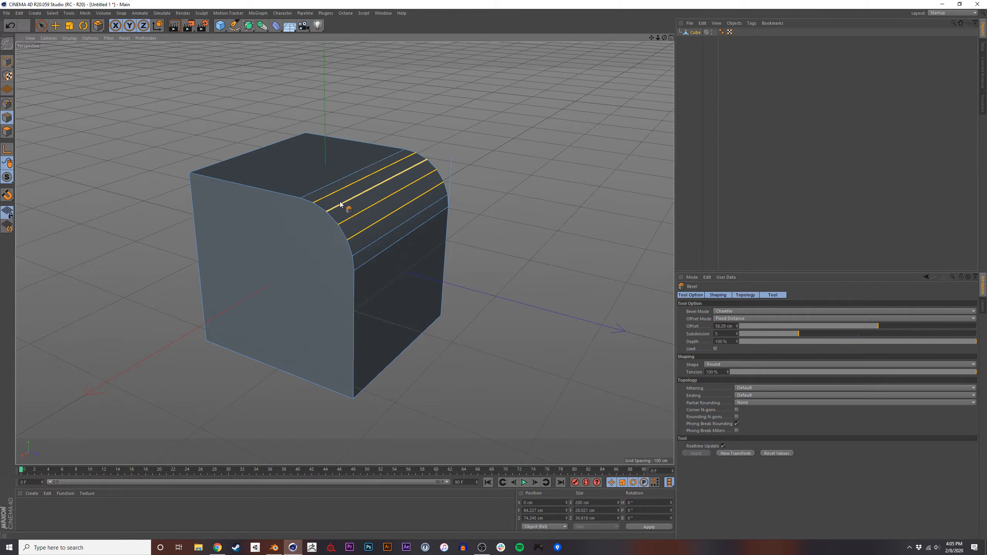
# Undo the edge selections and the bevel, keeping only the cube's original upper edge selected.
pyautogui.hotkey('ctrl', 'z')
pyautogui.hotkey('ctrl', 'z')
pyautogui.hotkey('ctrl', 'z')
pyautogui.hotkey('ctrl', 'z')
pyautogui.hotkey('ctrl', 'z')
pyautogui.hotkey('ctrl', 'z')
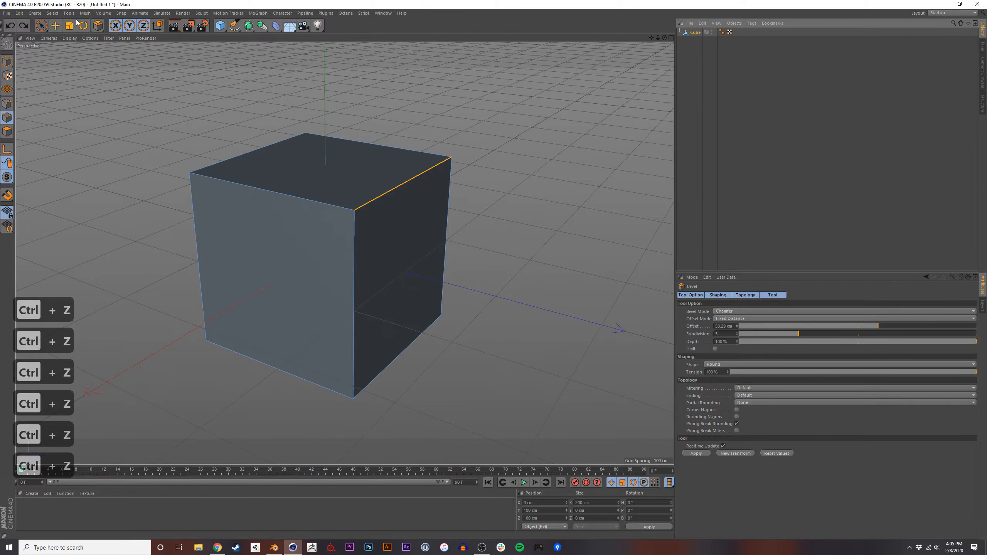
# Store the selected edge in an Edge Selection tag and add a Bevel deformer as a child of the cube.
pyautogui.click(52, 13)
pyautogui.click(83, 207)
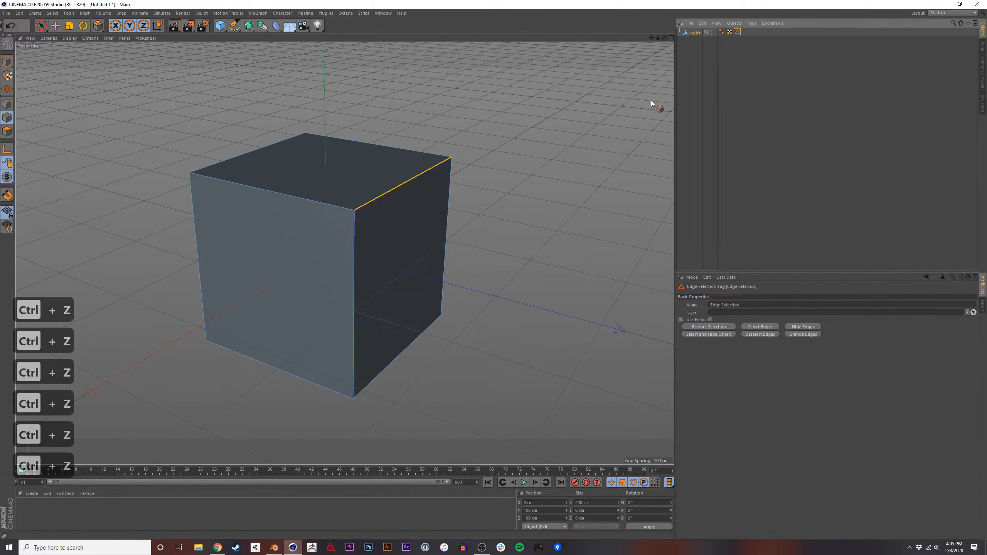
pyautogui.click(276, 26)
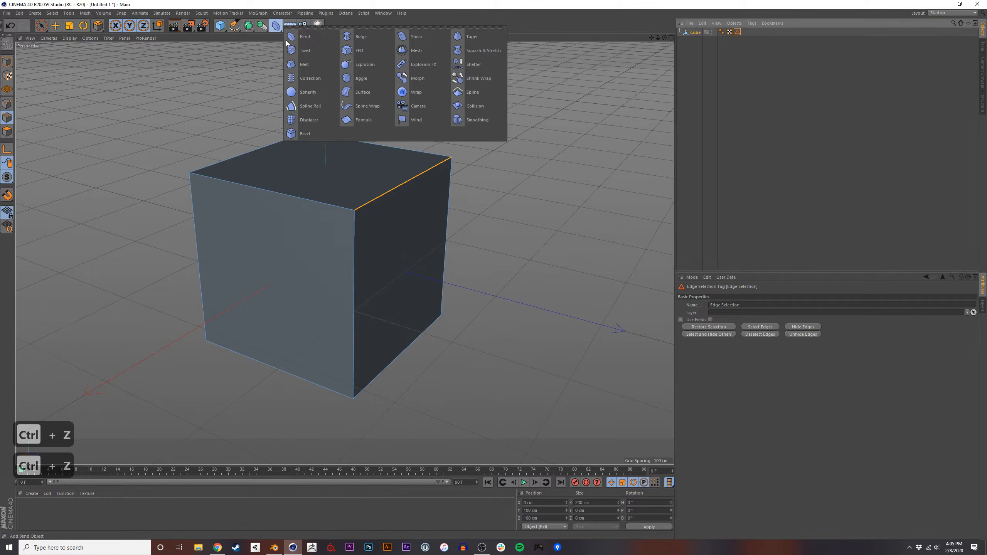
pyautogui.click(298, 132)
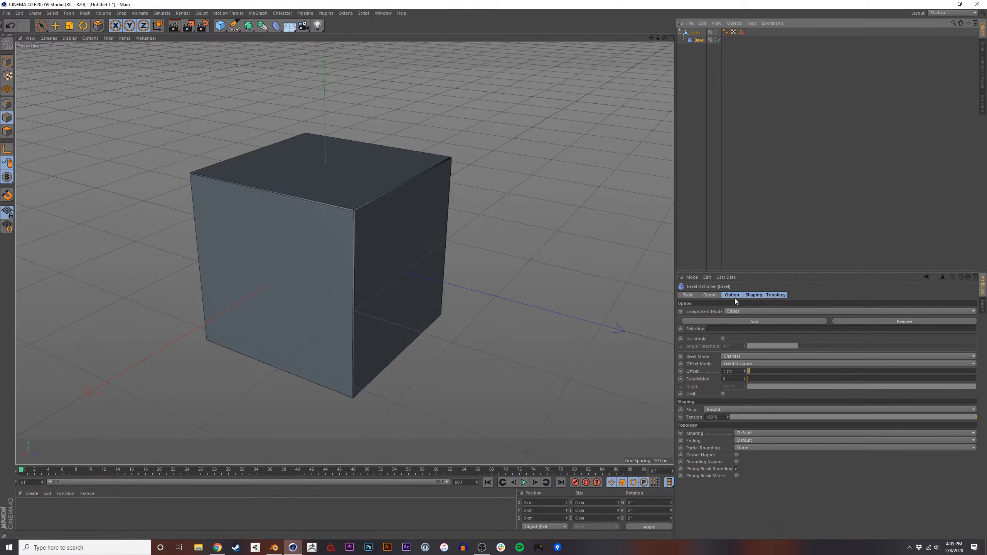
# Switch the cube back to Model mode and show the Bevel deformer's options.
pyautogui.click(702, 71)
pyautogui.click(698, 32)
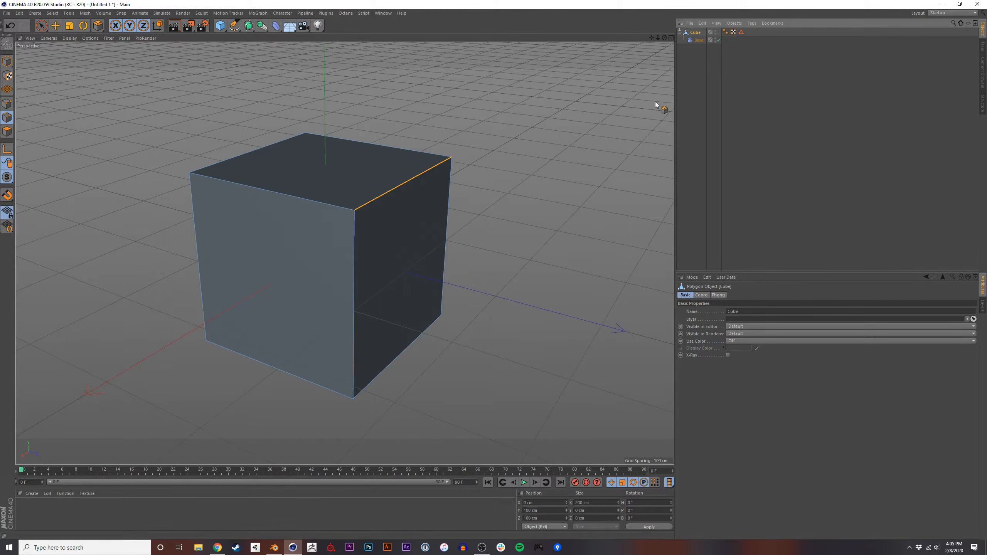
pyautogui.click(6, 61)
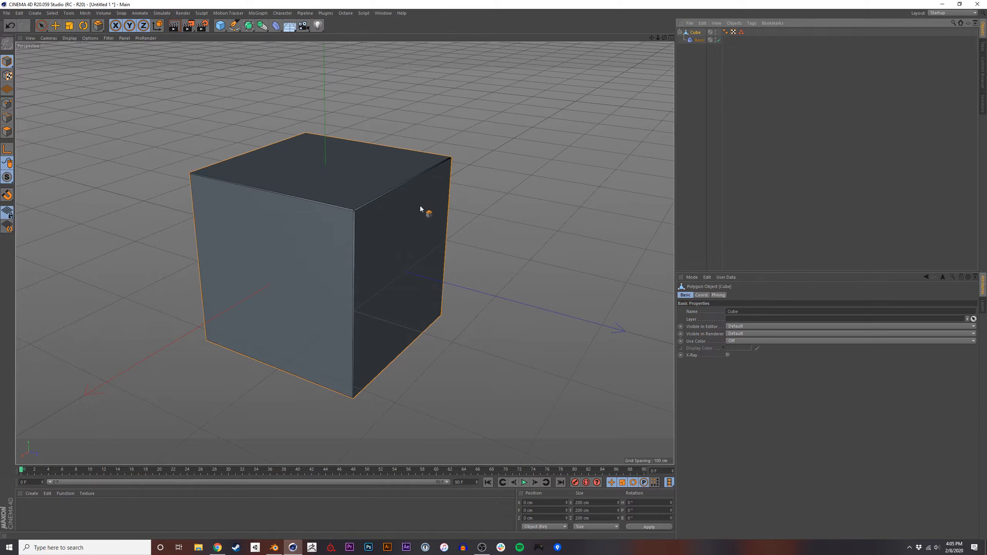
pyautogui.click(700, 39)
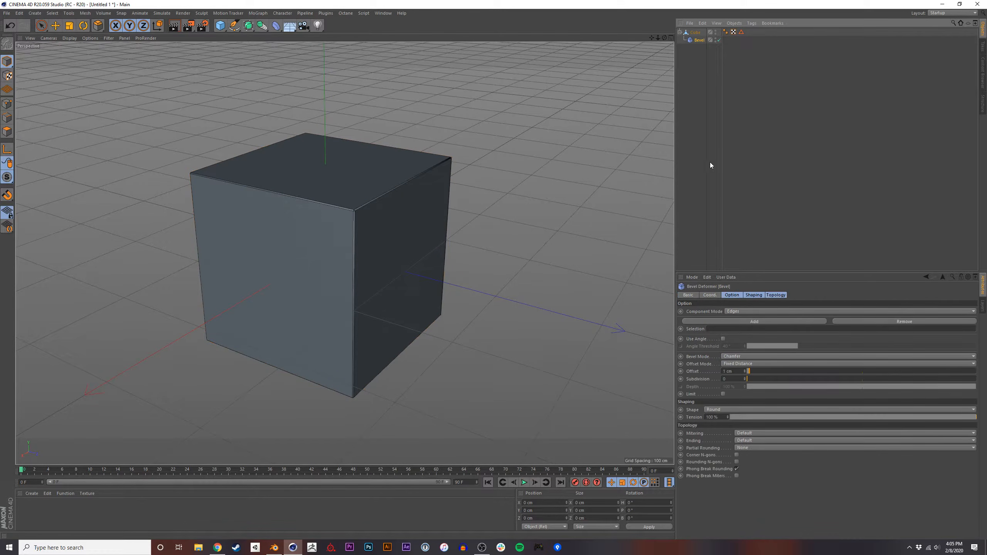
# Limit the Bevel deformer to the cube's edge selection and set its offset to about 65 cm.
pyautogui.moveTo(754, 373); pyautogui.dragTo(792, 379)
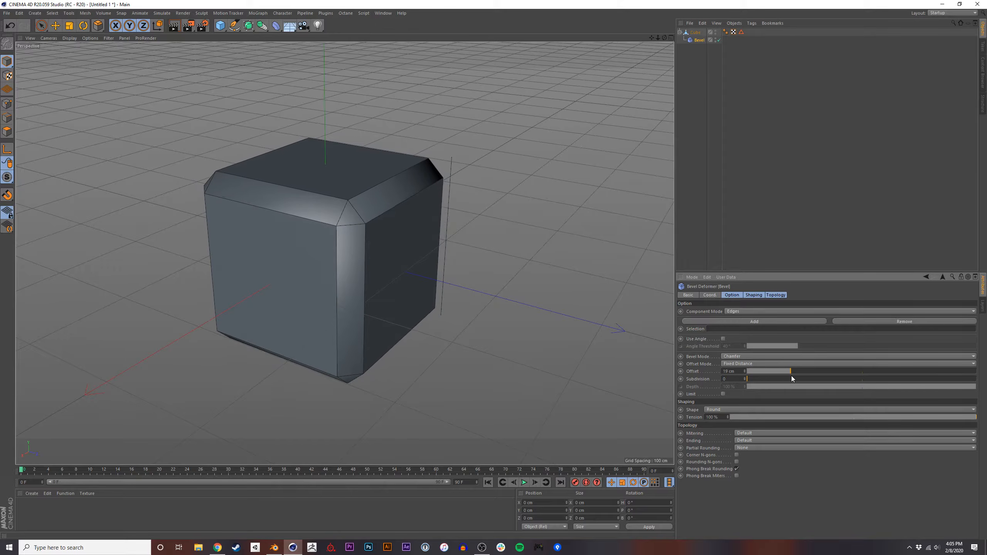
pyautogui.moveTo(742, 32); pyautogui.dragTo(732, 329)
pyautogui.moveTo(774, 373); pyautogui.dragTo(896, 371)
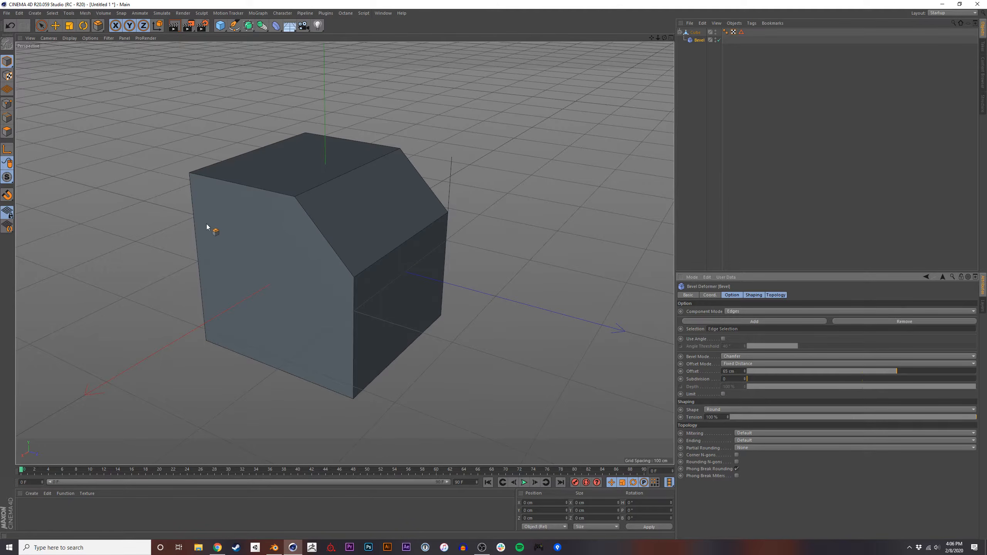
pyautogui.keyDown('alt'); pyautogui.moveTo(410, 236); pyautogui.dragTo(415, 261); pyautogui.keyUp('alt')
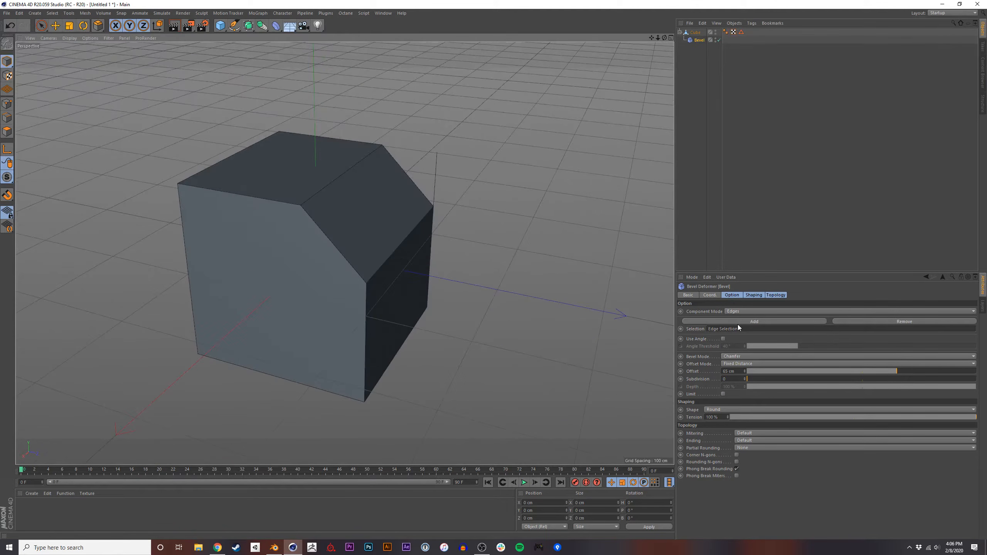
pyautogui.keyDown('alt'); pyautogui.moveTo(392, 290); pyautogui.dragTo(415, 287, button='middle'); pyautogui.keyUp('alt')
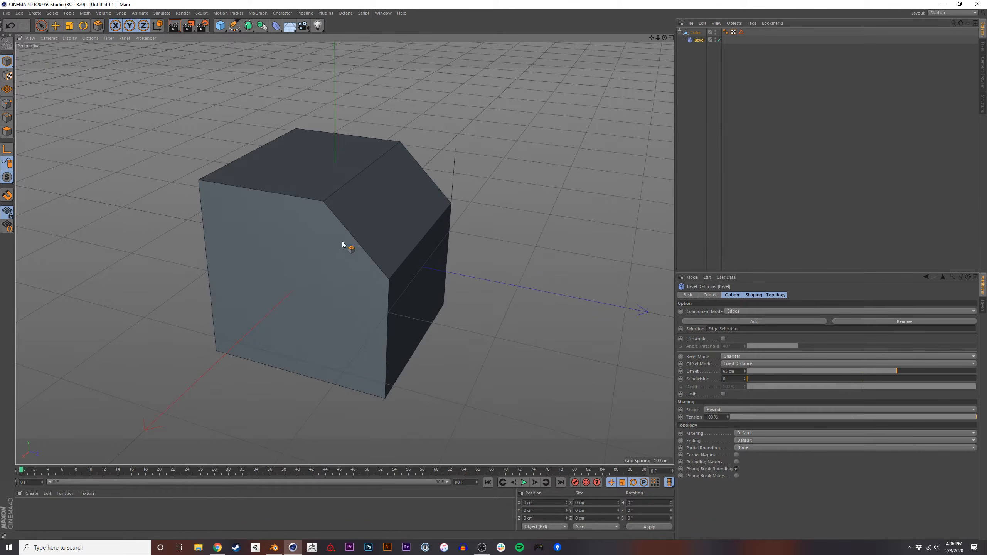
# Switch to Blender and delete the sphere from the scene.
pyautogui.hotkey('alt', 'Tab')
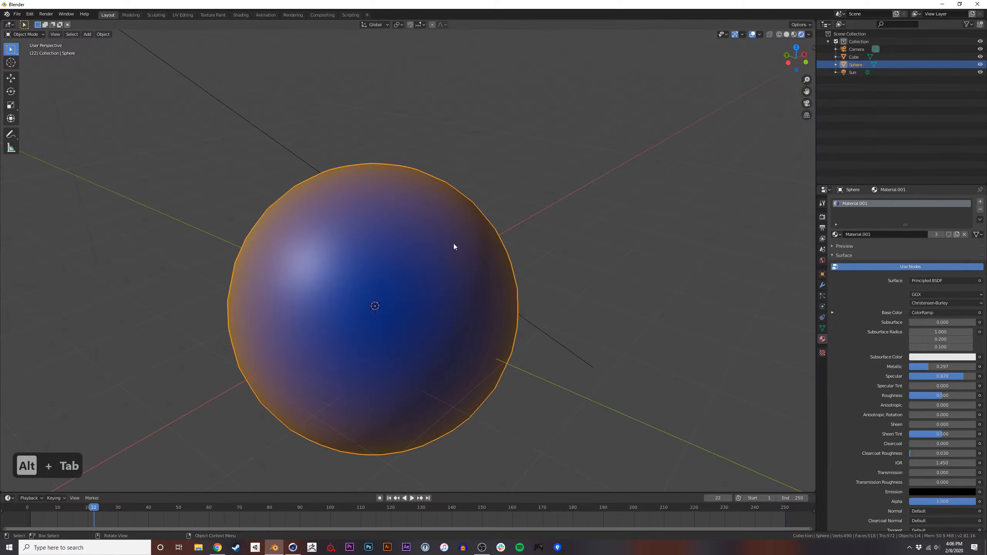
pyautogui.moveTo(387, 306); pyautogui.dragTo(412, 229, button='middle')
pyautogui.press('x')
pyautogui.click(431, 314)
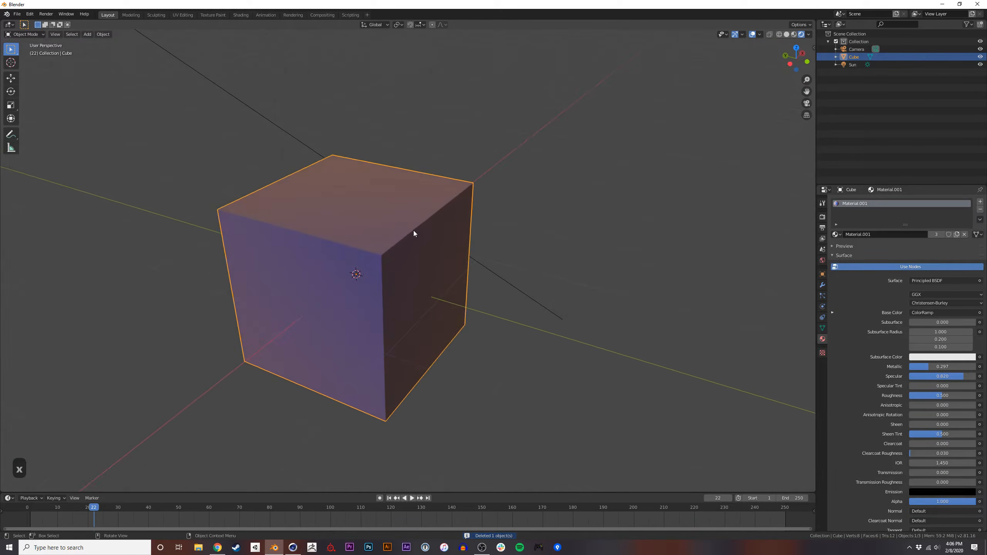
# Enter Edit Mode on the cube and select the edge between its top face and the visible right-hand face.
pyautogui.press('Tab')
pyautogui.click(412, 230)
pyautogui.moveTo(414, 290); pyautogui.dragTo(389, 283, button='middle')
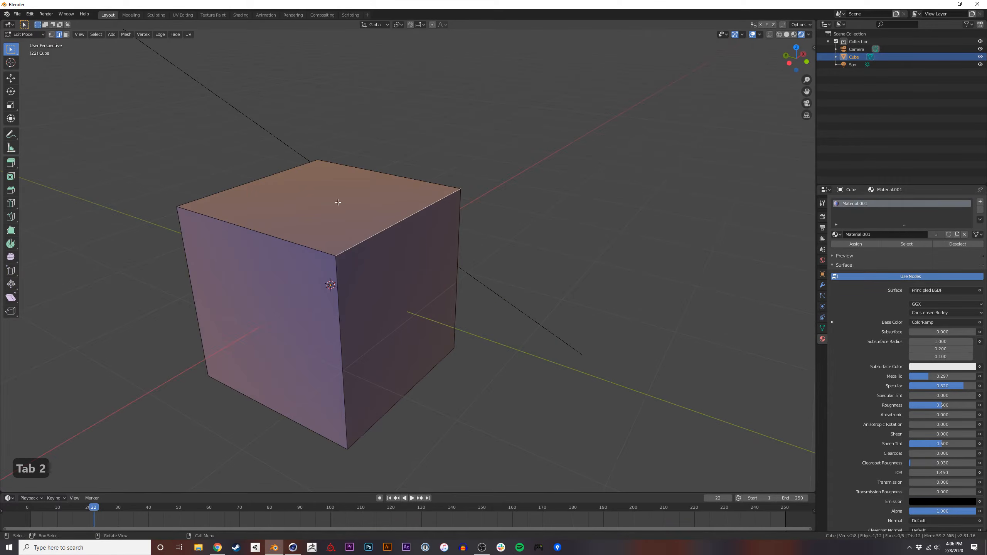
pyautogui.click(96, 34)
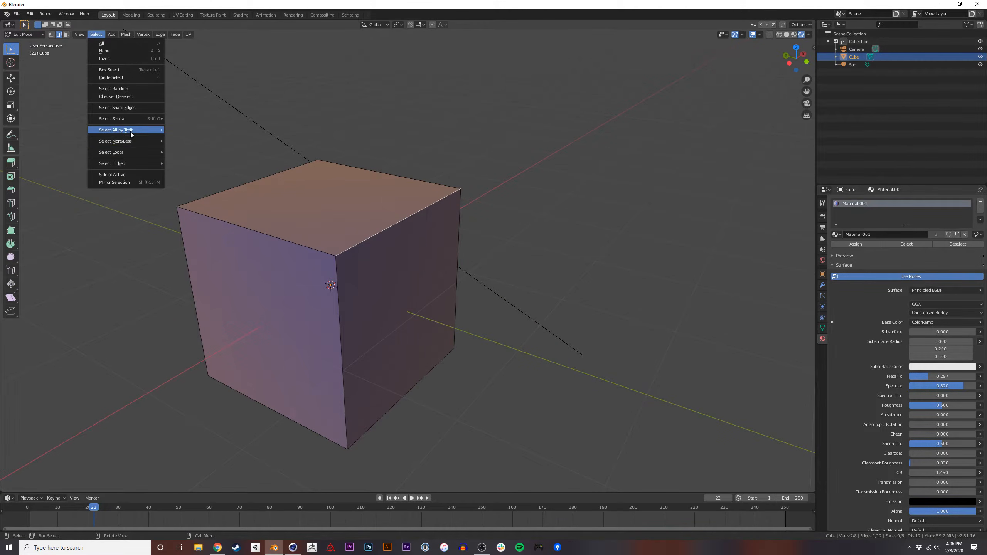
pyautogui.moveTo(131, 135)
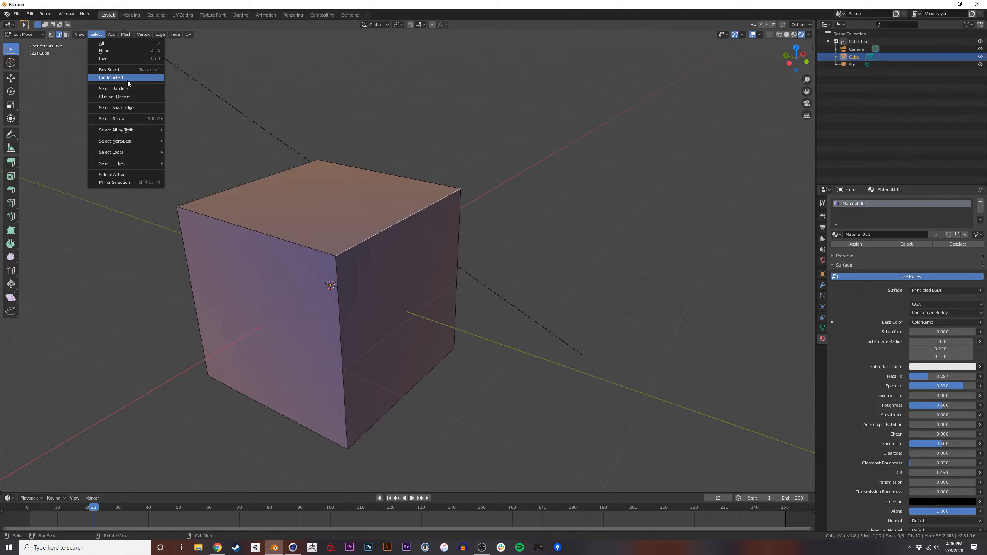
# Try to store the selected edge in a new vertex group, then remove the group.
pyautogui.click(823, 328)
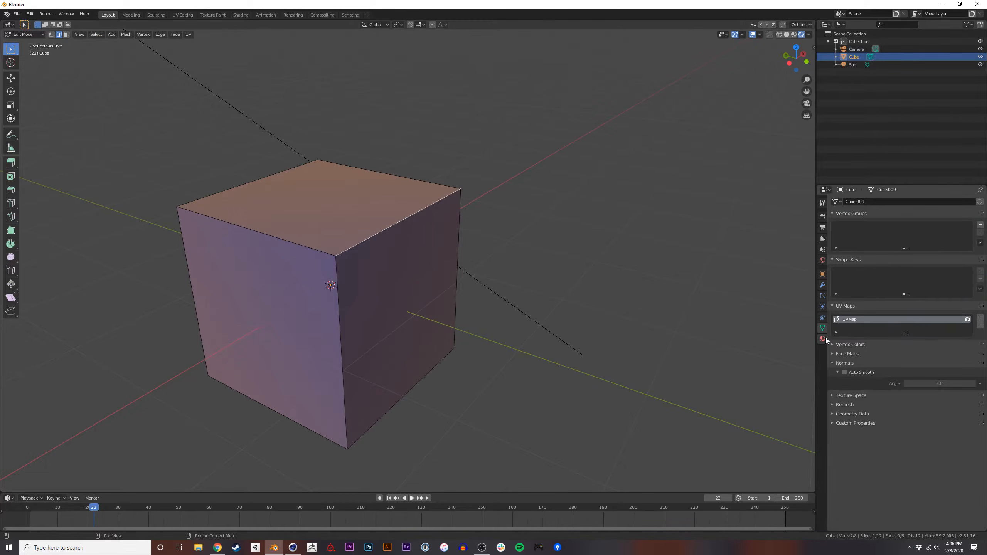
pyautogui.click(980, 225)
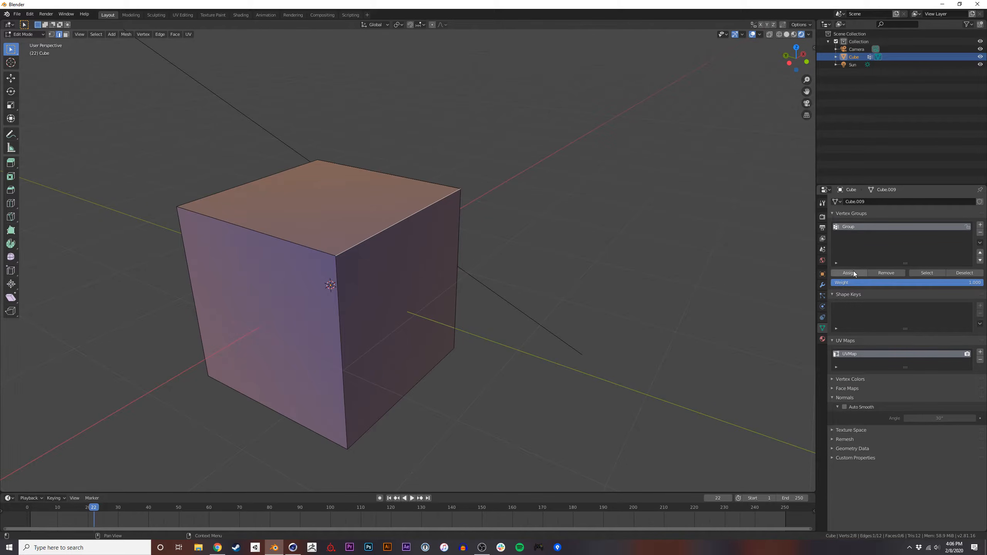
pyautogui.click(514, 346)
pyautogui.click(928, 273)
pyautogui.click(472, 411)
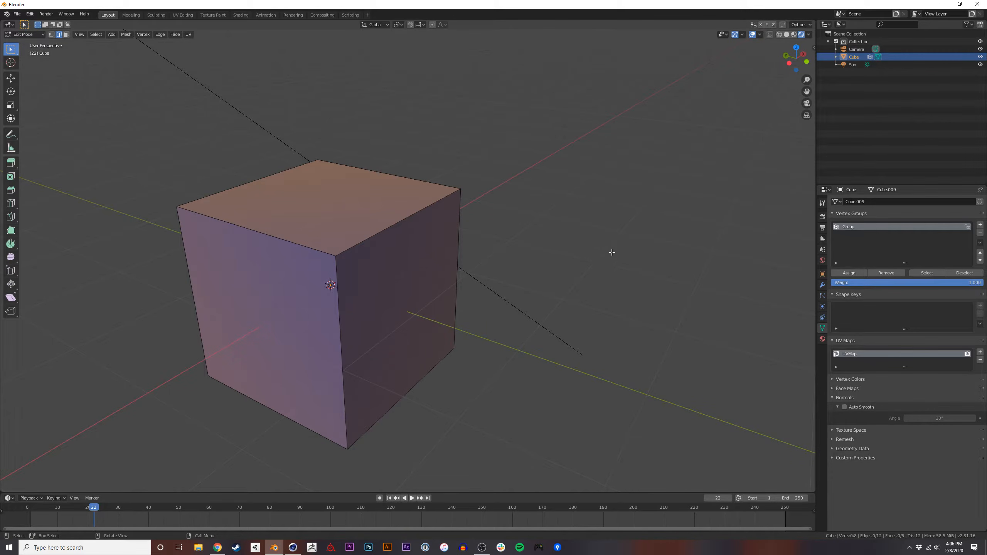
pyautogui.click(980, 233)
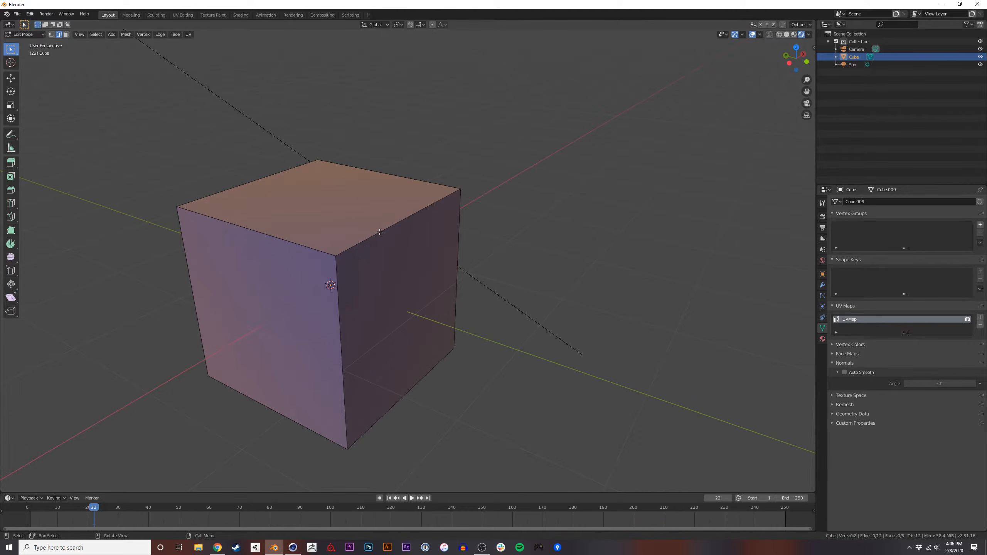
# Add a vertex group, assign the edge between the top and right-hand faces to it, and reselect the edge through the group.
pyautogui.click(365, 227)
pyautogui.click(980, 225)
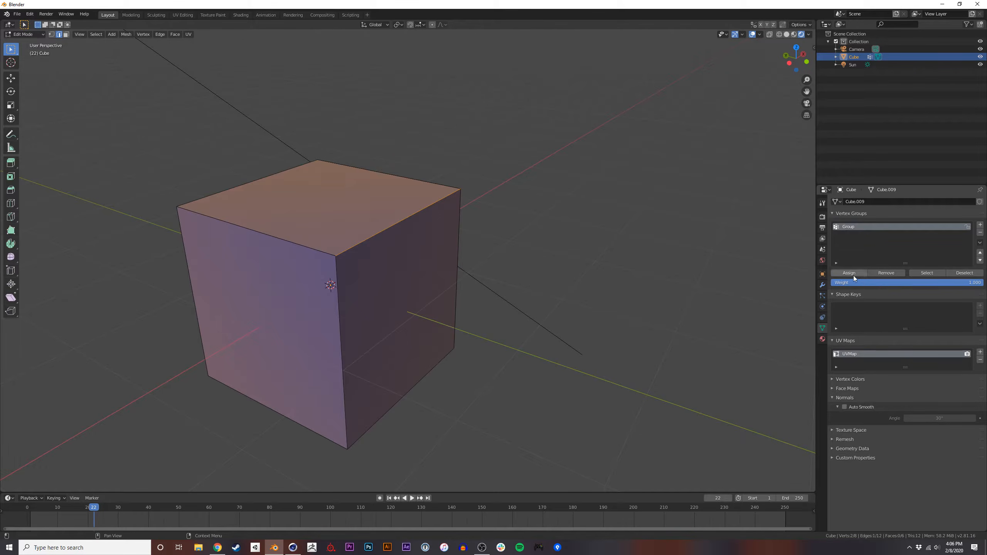
pyautogui.click(619, 379)
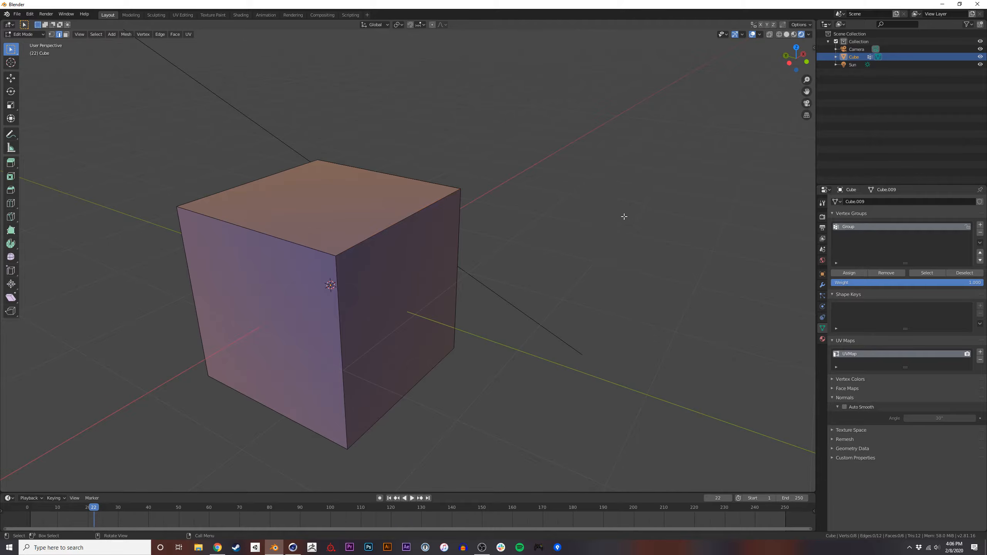
pyautogui.click(930, 273)
# Add a Bevel modifier to the cube.
pyautogui.click(823, 285)
pyautogui.click(856, 202)
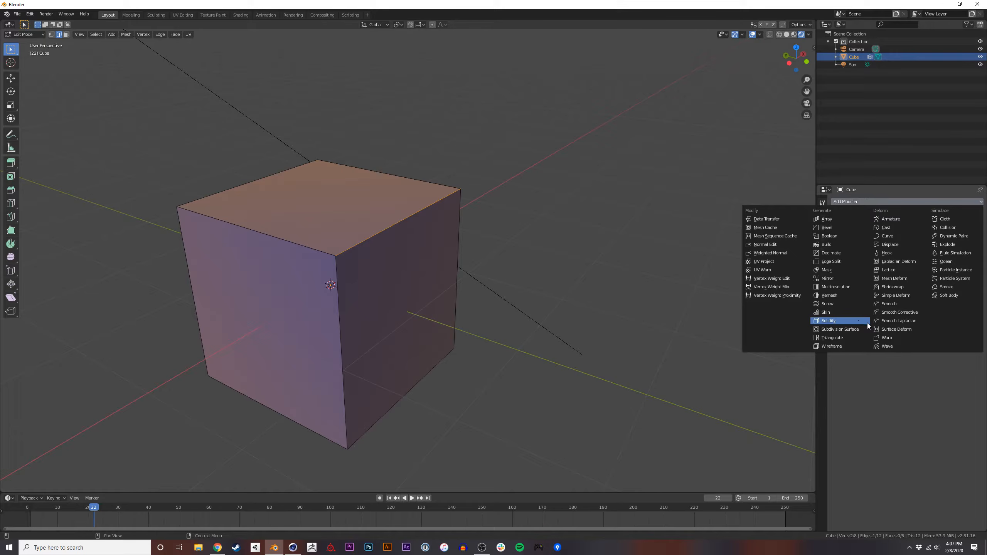
pyautogui.click(832, 227)
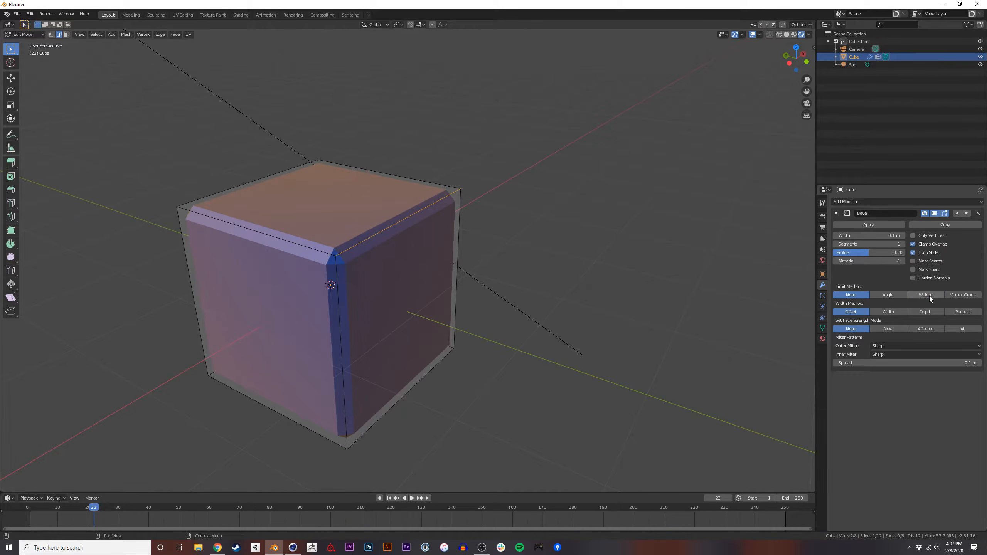
# Try the Bevel modifier's Angle limit method and its Width and Depth width methods, then restore None and Offset.
pyautogui.click(879, 295)
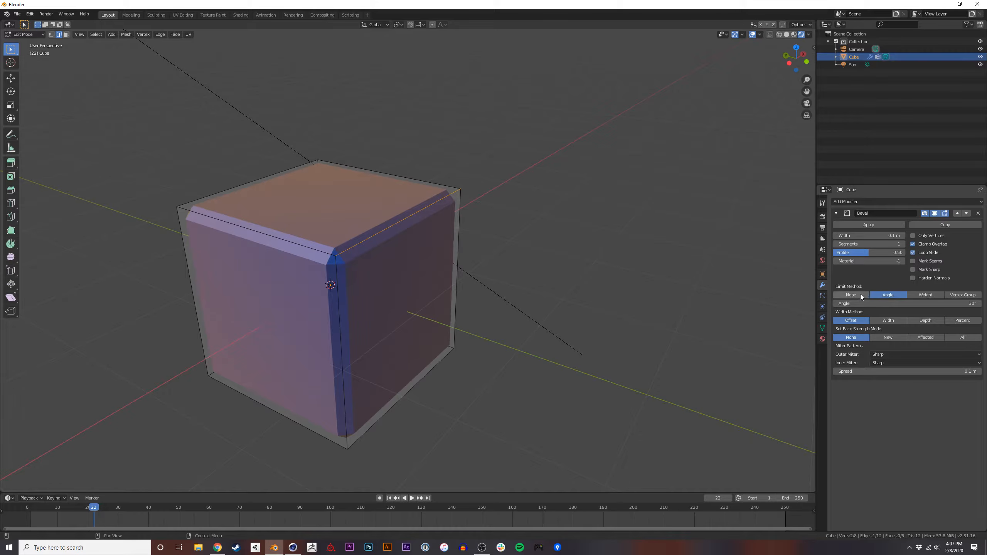
pyautogui.click(860, 295)
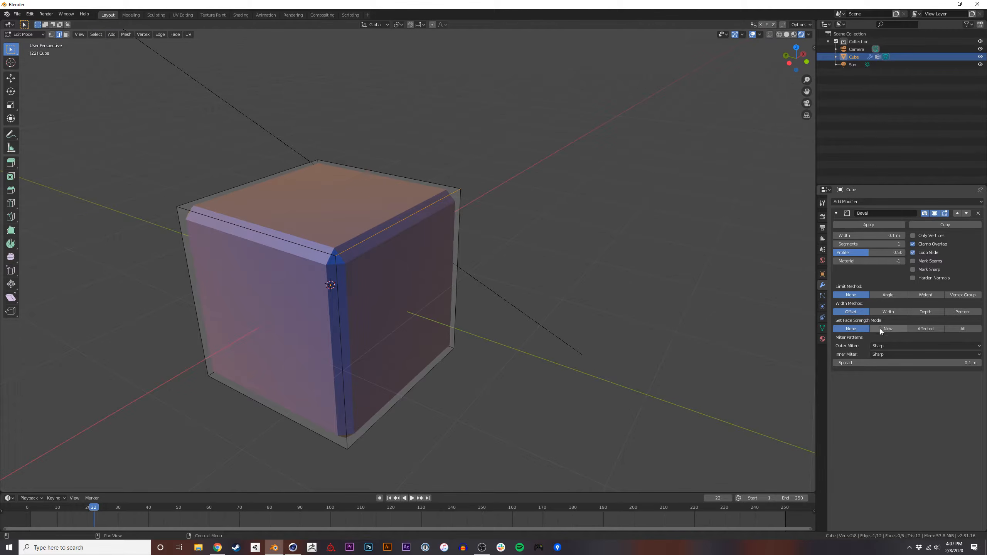
pyautogui.click(888, 313)
pyautogui.click(925, 313)
pyautogui.click(887, 312)
pyautogui.click(855, 310)
pyautogui.click(823, 297)
pyautogui.click(823, 308)
pyautogui.click(822, 317)
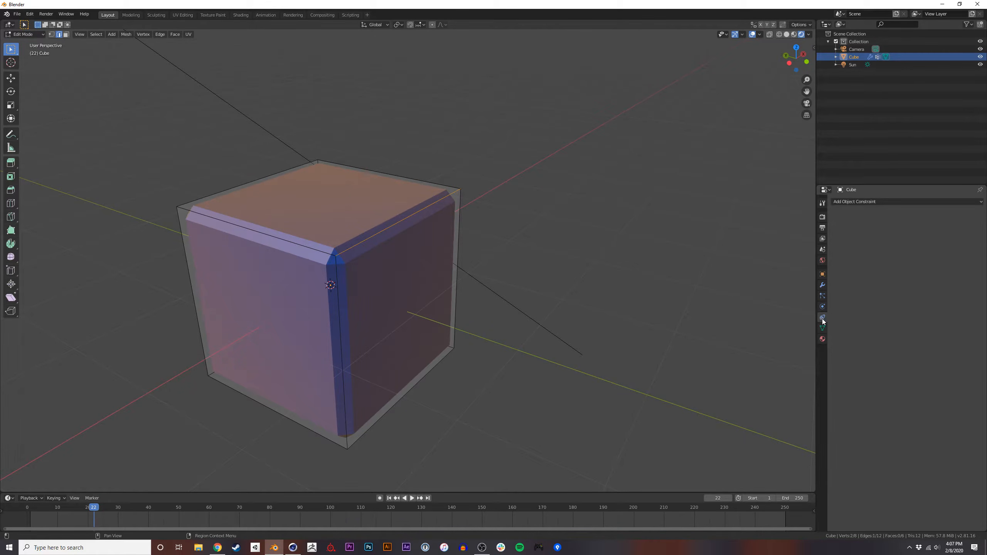
pyautogui.click(823, 328)
pyautogui.click(823, 285)
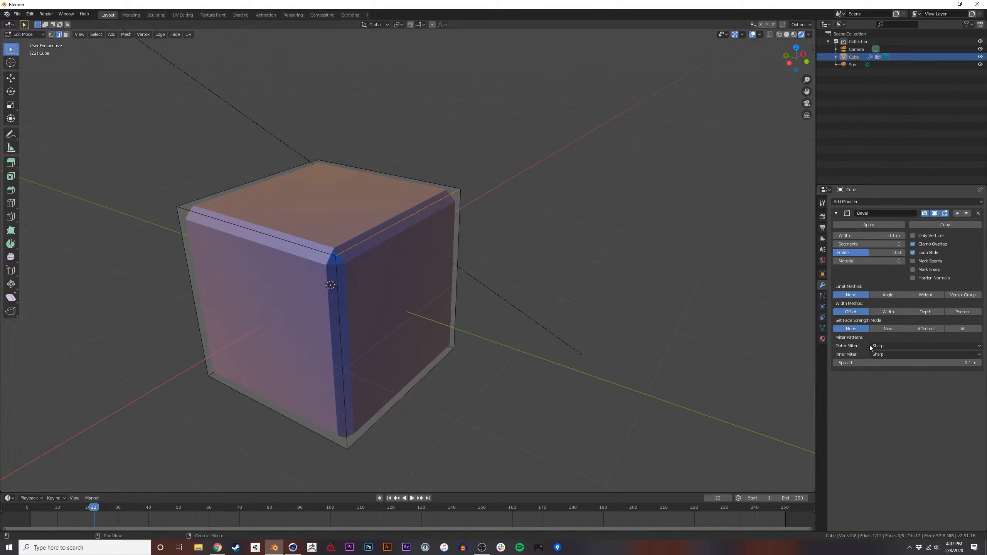
# Rename the cube's vertex group to one-edge and limit the Bevel modifier to that vertex group.
pyautogui.click(969, 295)
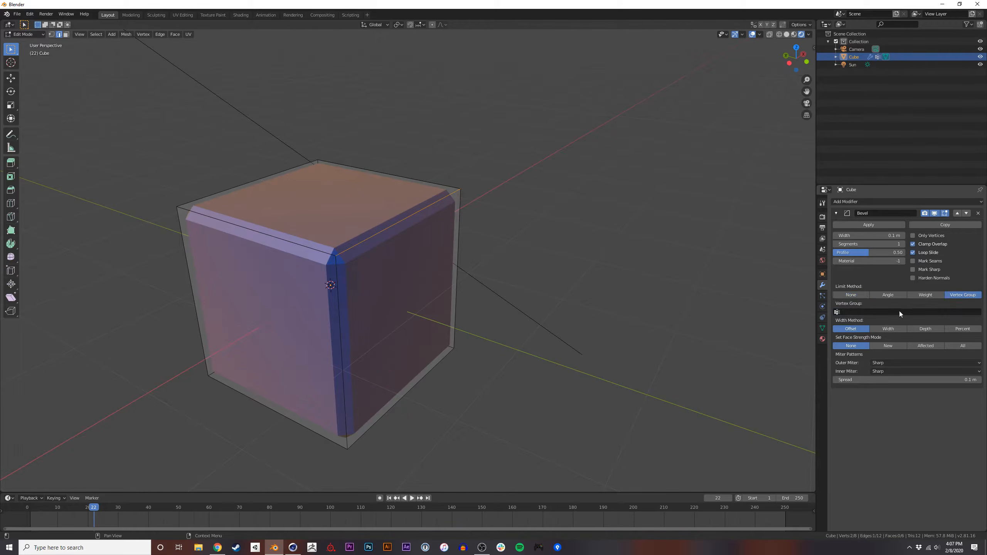
pyautogui.click(845, 312)
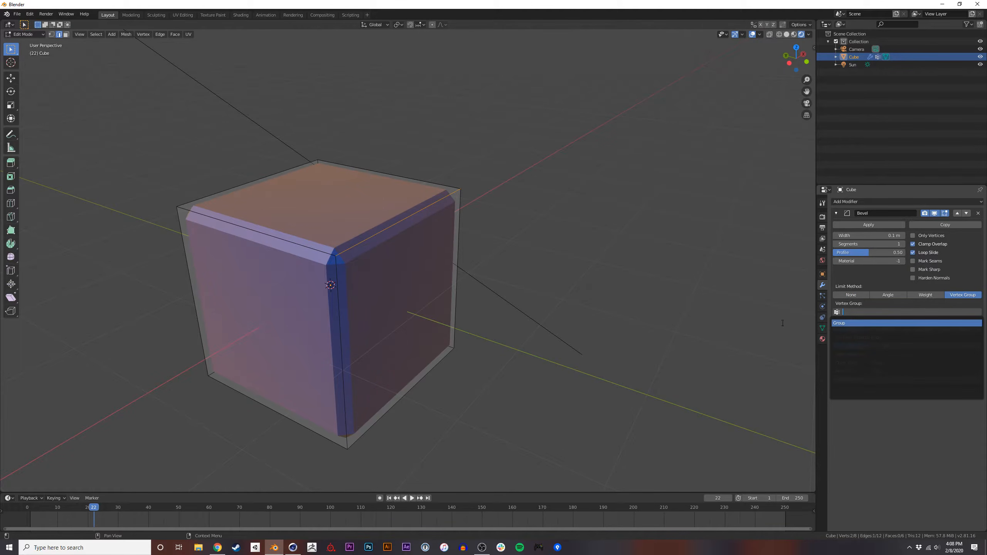
pyautogui.click(823, 328)
pyautogui.doubleClick(850, 225)
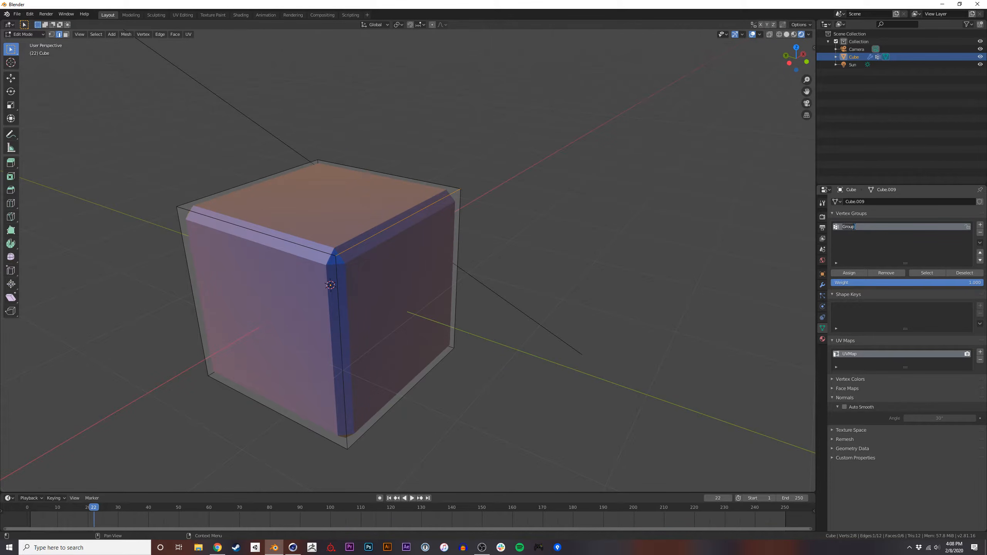
pyautogui.write('one-edge')
pyautogui.press('Return')
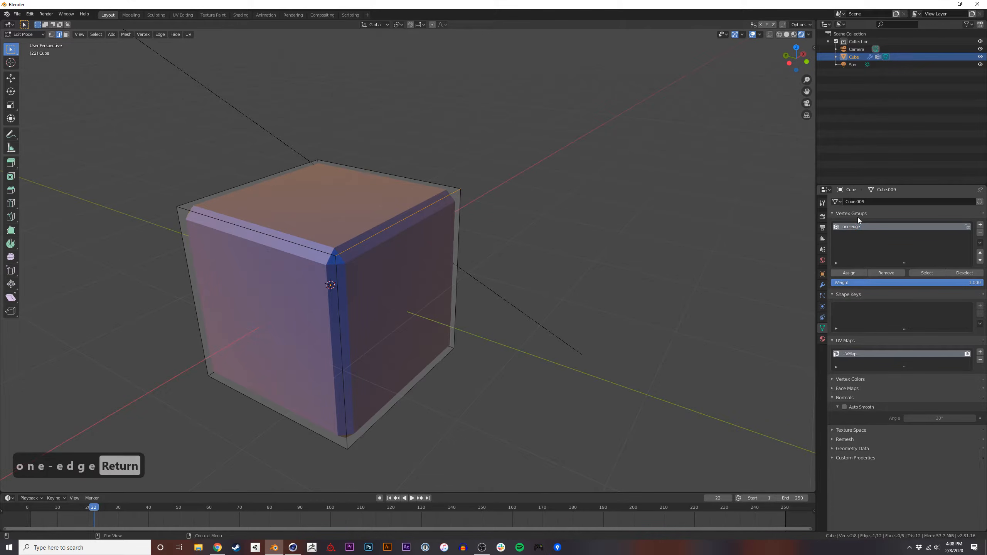
pyautogui.click(823, 285)
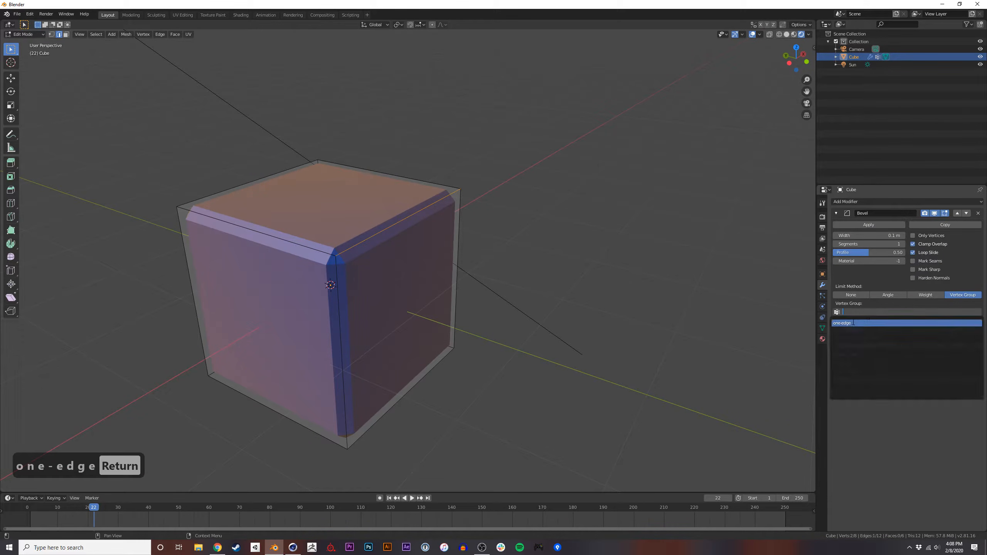
pyautogui.click(851, 323)
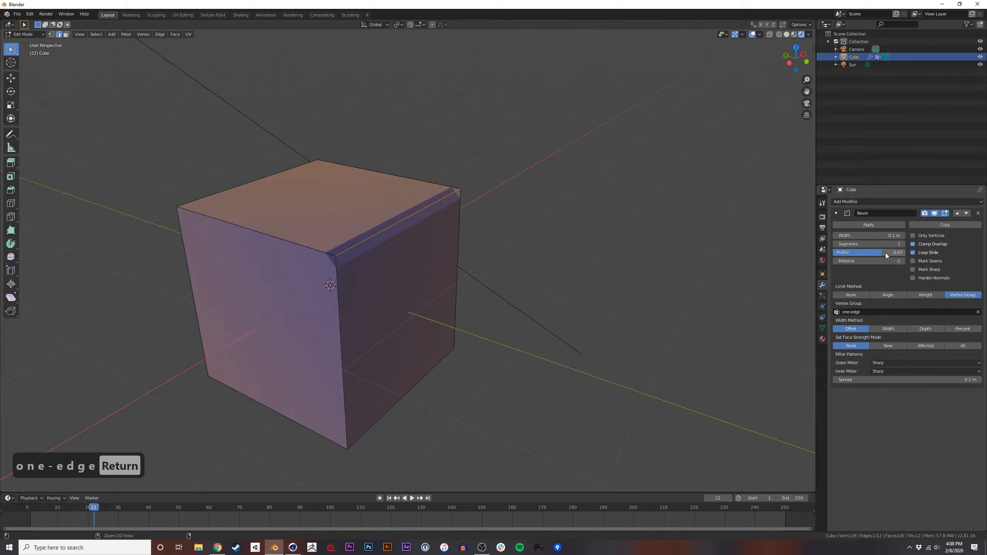
# Set the Bevel modifier to a width of about 1.19 m, 14 segments and profile 0.67, and return to Object Mode.
pyautogui.hotkey('ctrl', 'z')
pyautogui.moveTo(880, 236); pyautogui.dragTo(737, 251)
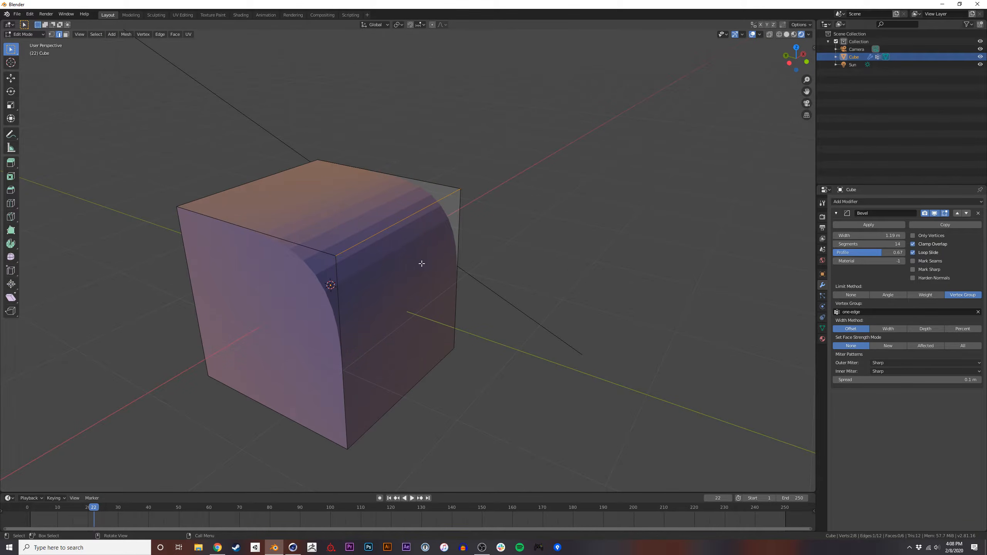
pyautogui.press('Tab')
pyautogui.moveTo(431, 289); pyautogui.dragTo(410, 270, button='middle')
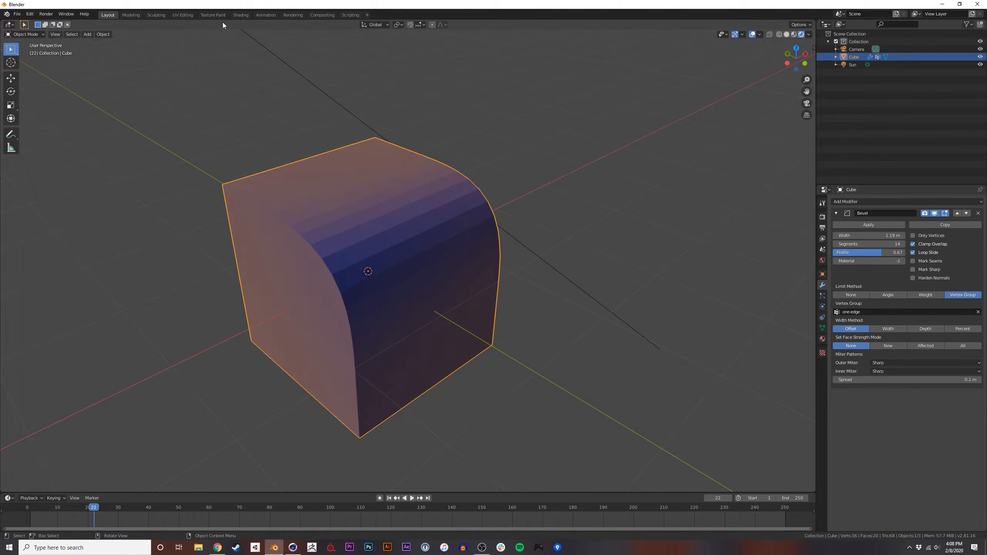
# Open the Shading workspace and move the ColorRamp node up and the Layer Weight node close beside its Fac input.
pyautogui.click(238, 15)
pyautogui.moveTo(517, 182); pyautogui.dragTo(491, 158, button='middle')
pyautogui.scroll(4, 444, 199)
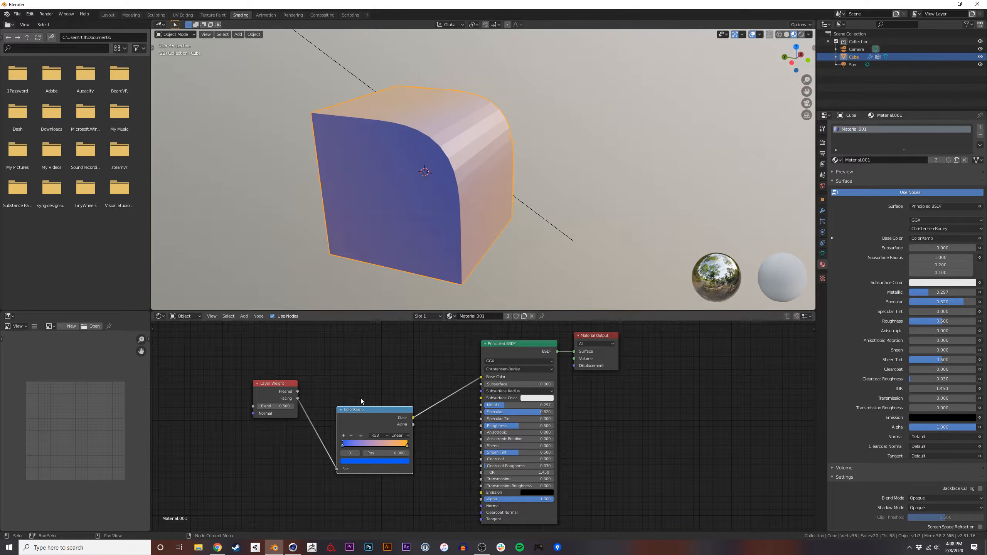
pyautogui.moveTo(373, 411); pyautogui.dragTo(372, 370)
pyautogui.click(276, 385)
pyautogui.moveTo(275, 387); pyautogui.dragTo(291, 413)
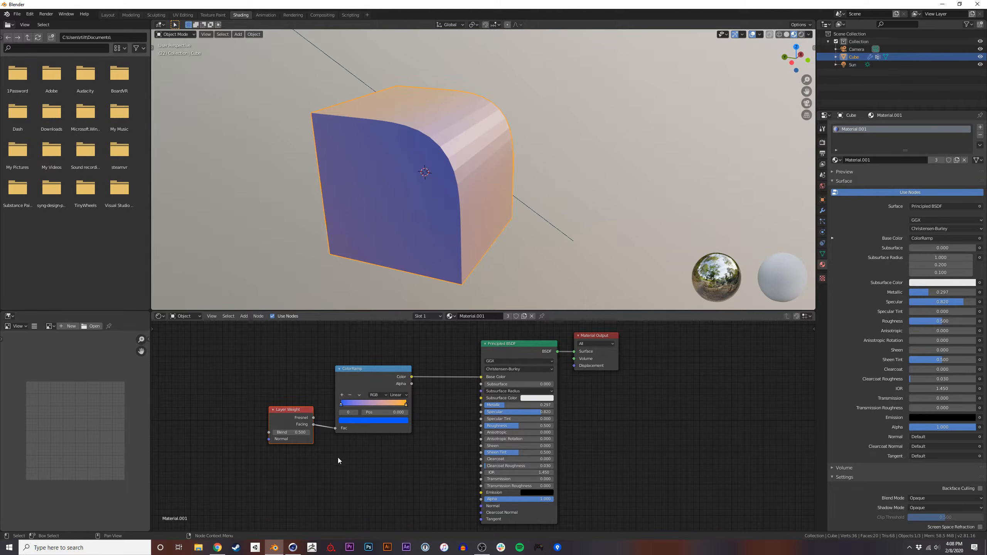
pyautogui.hotkey('shift', 'a')
pyautogui.moveTo(384, 453); pyautogui.dragTo(362, 450, button='middle')
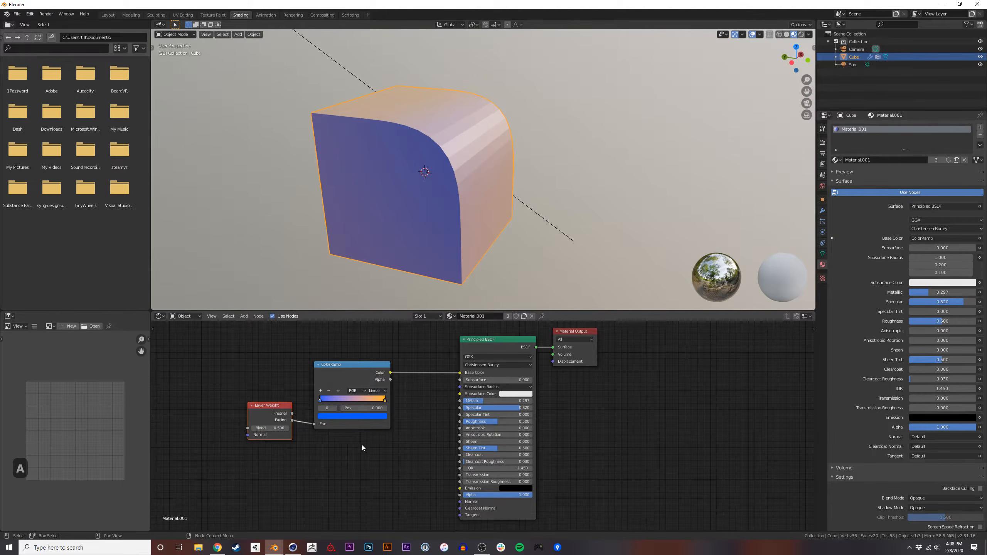
pyautogui.moveTo(592, 301); pyautogui.dragTo(502, 219, button='middle')
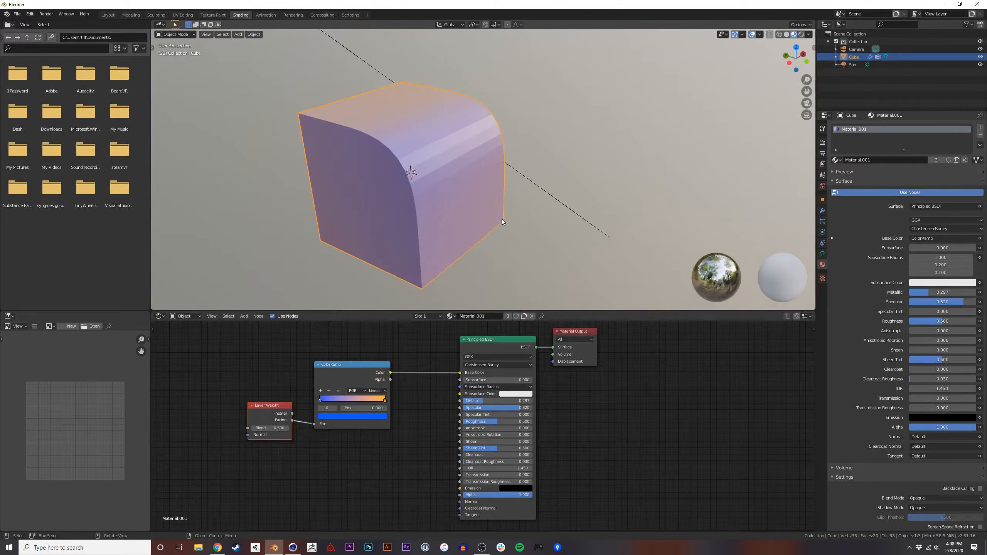
# Switch the shader editor from object to World nodes and nudge the World Output node slightly.
pyautogui.click(196, 317)
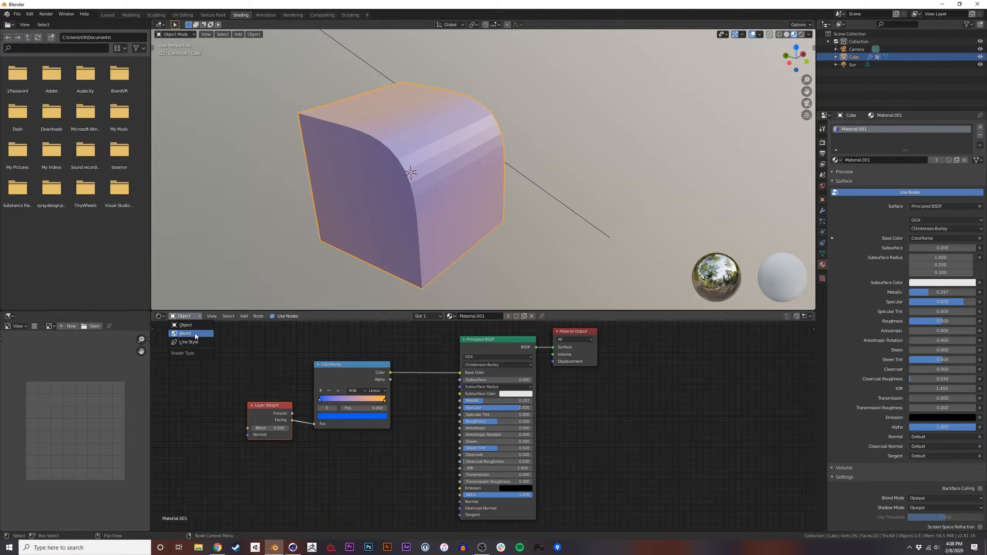
pyautogui.click(196, 334)
pyautogui.click(193, 318)
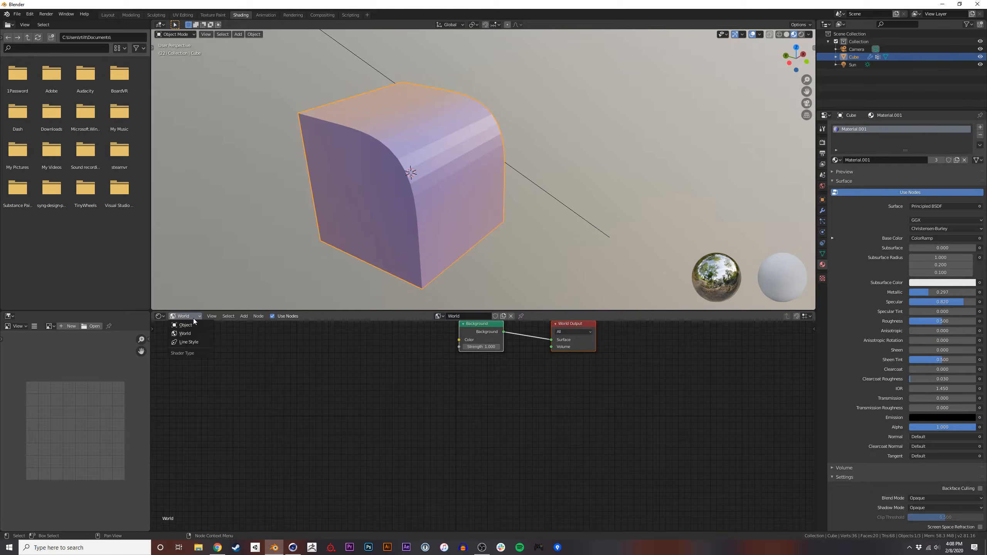
pyautogui.click(195, 325)
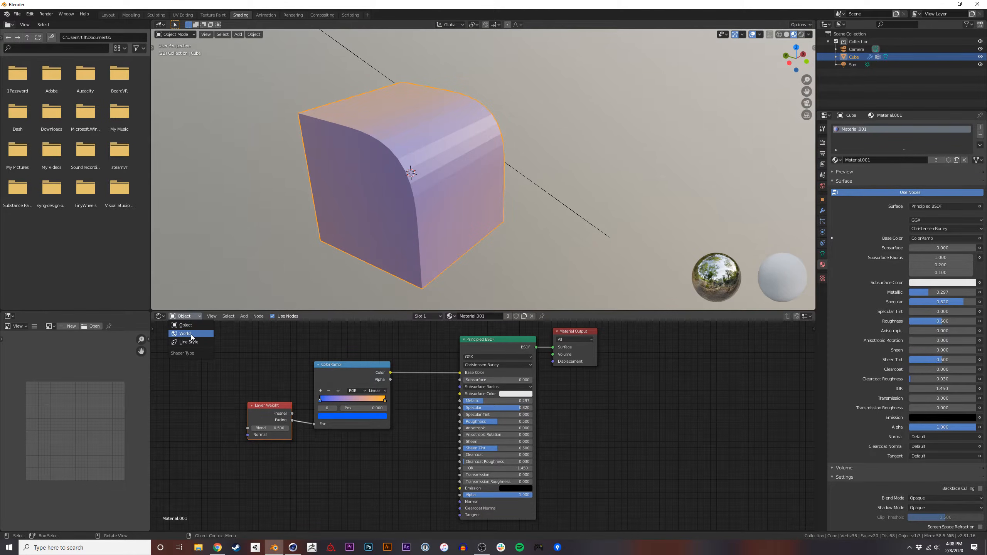
pyautogui.click(192, 334)
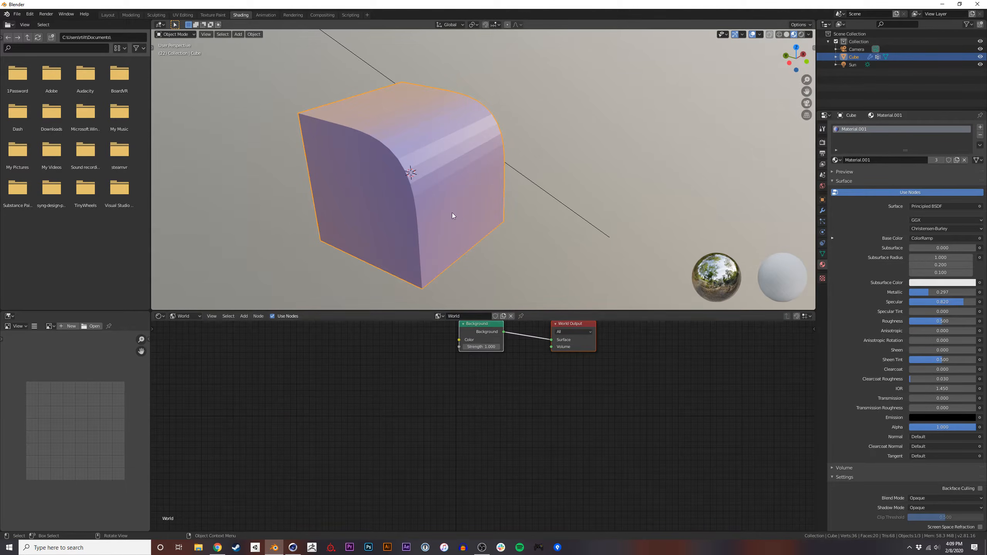
pyautogui.moveTo(441, 381); pyautogui.dragTo(418, 437, button='middle')
pyautogui.click(470, 430)
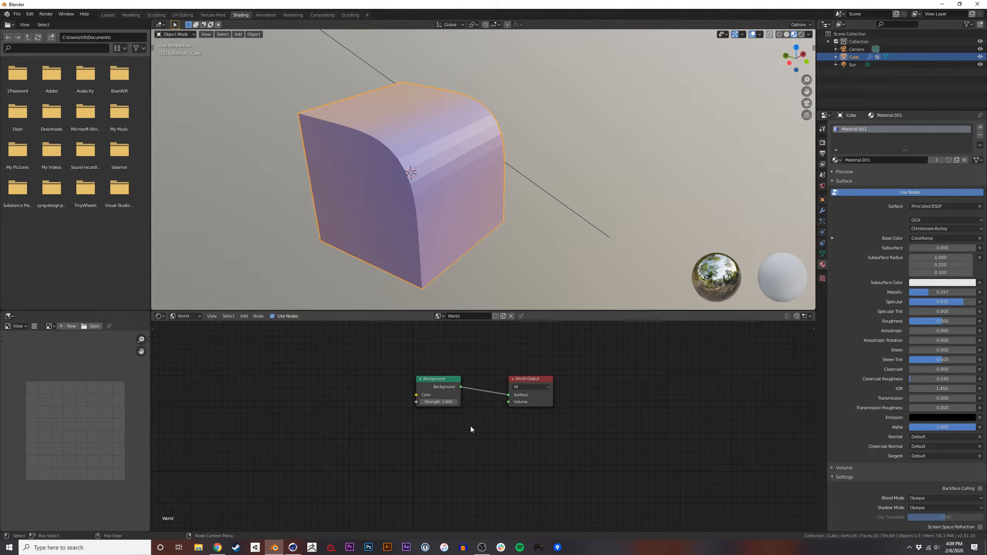
pyautogui.moveTo(518, 400)
pyautogui.mouseDown()
pyautogui.moveTo(507, 403)
pyautogui.moveTo(514, 408)
pyautogui.mouseUp()
# Add a Volume Scatter node below Background and connect it to the World Output's Volume input.
pyautogui.hotkey('shift', 'a')
pyautogui.click(423, 450)
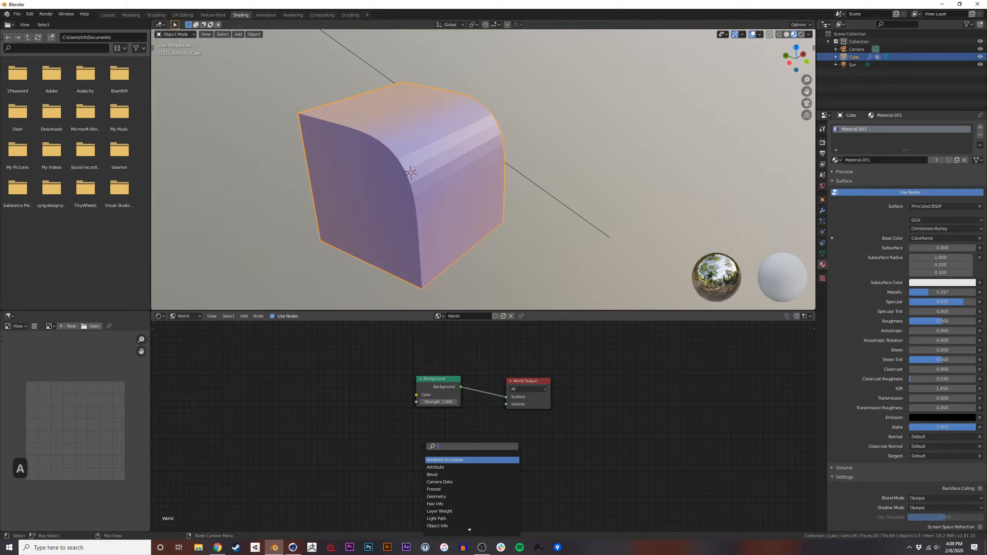
pyautogui.write('sca')
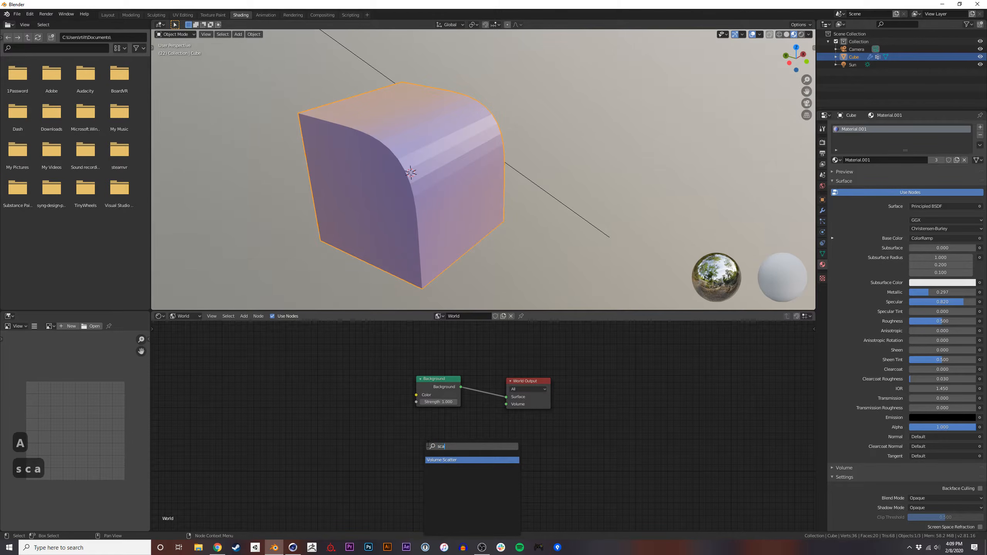
pyautogui.press('Return')
pyautogui.press('Return')
pyautogui.moveTo(472, 454); pyautogui.dragTo(506, 404)
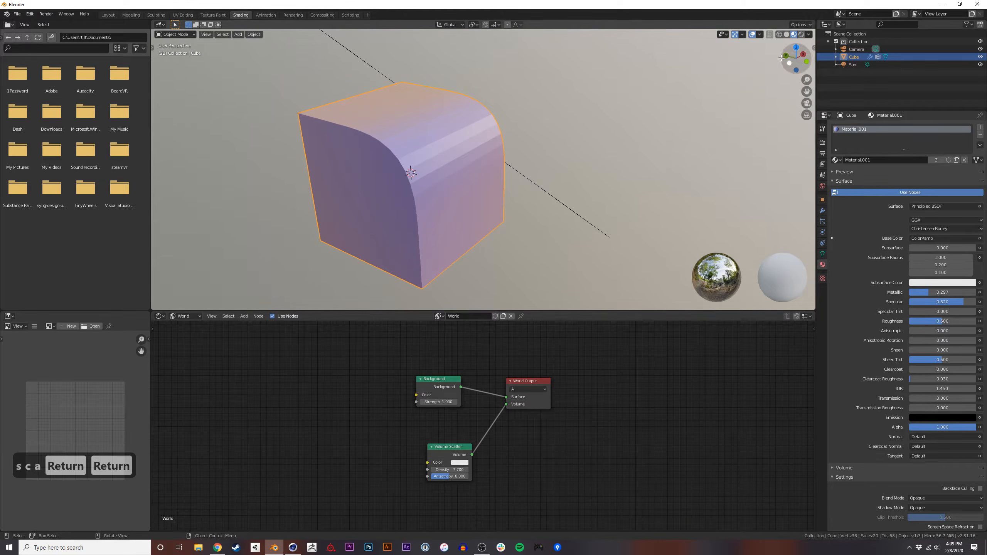
# Switch the viewport to Rendered shading and set the Volume Scatter density to 1.
pyautogui.click(801, 34)
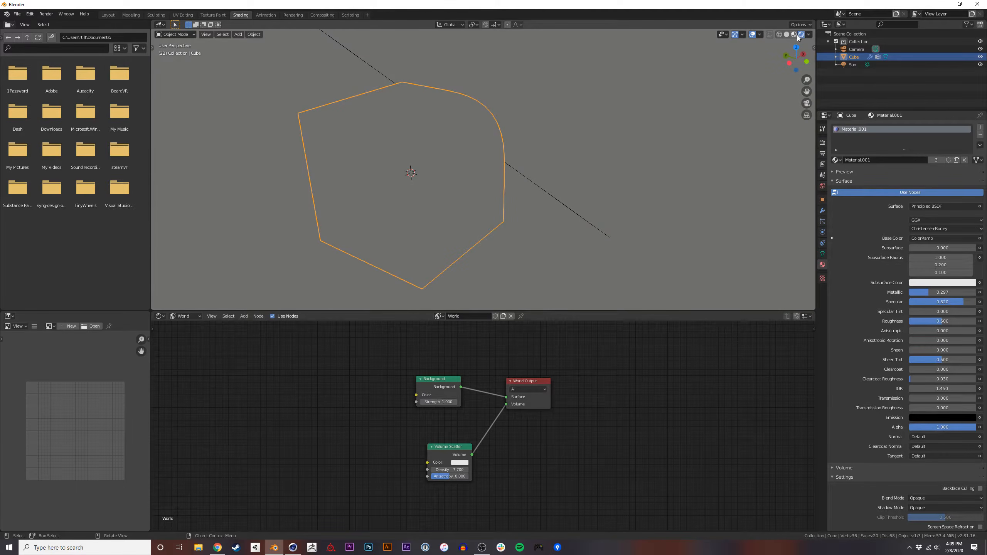
pyautogui.click(794, 35)
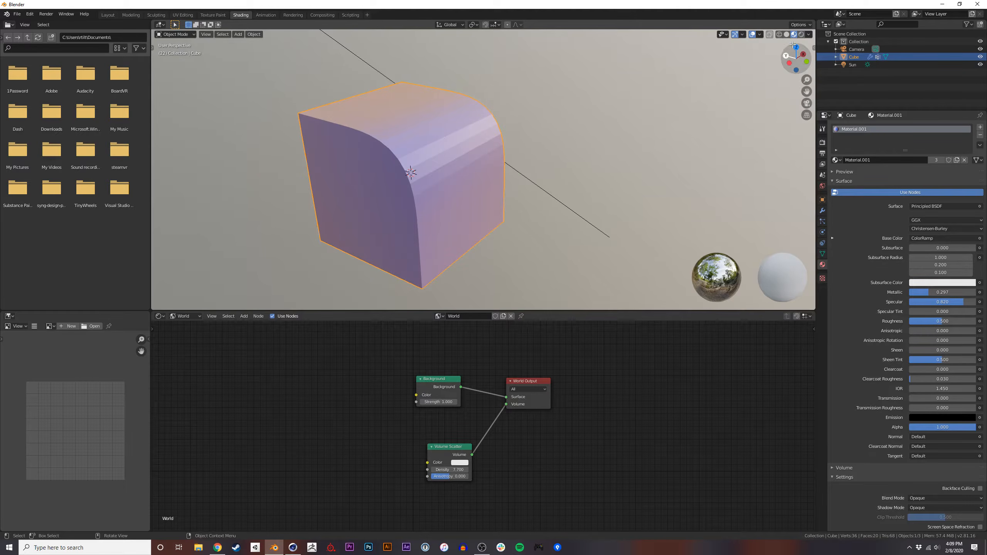
pyautogui.click(801, 34)
pyautogui.click(461, 469)
pyautogui.write('q')
pyautogui.press('BackSpace')
pyautogui.write('1')
pyautogui.press('Return')
# Set the Volume Scatter density to 0.1 and its color to dark red.
pyautogui.moveTo(459, 295); pyautogui.dragTo(483, 273, button='middle')
pyautogui.click(459, 469)
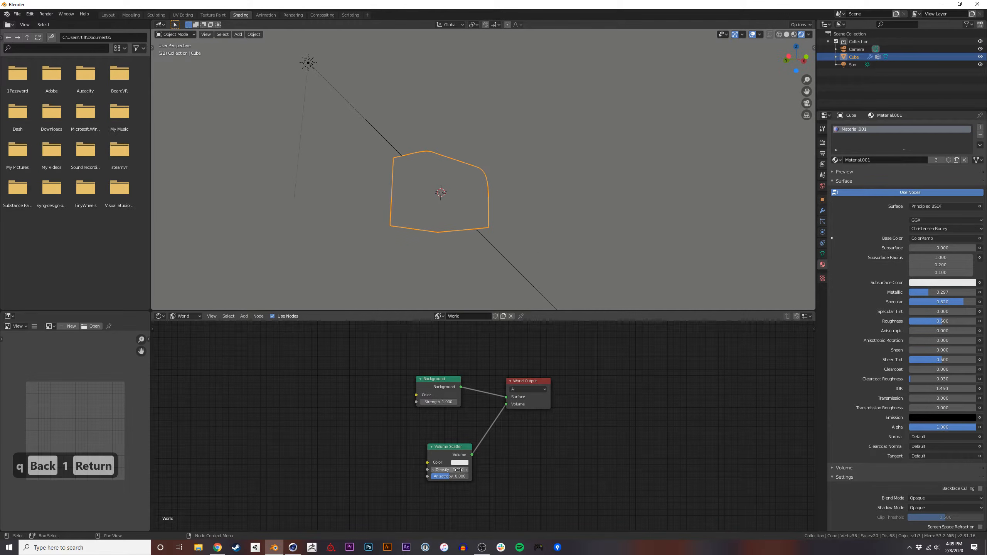
pyautogui.write('.1')
pyautogui.press('Return')
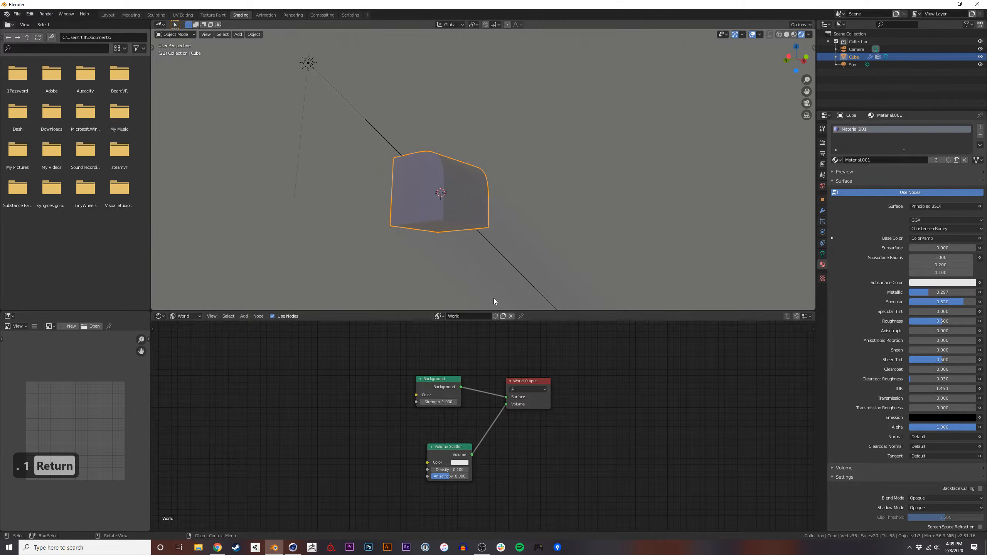
pyautogui.click(461, 463)
pyautogui.moveTo(488, 397)
pyautogui.mouseDown()
pyautogui.moveTo(506, 386)
pyautogui.moveTo(486, 416)
pyautogui.mouseUp()
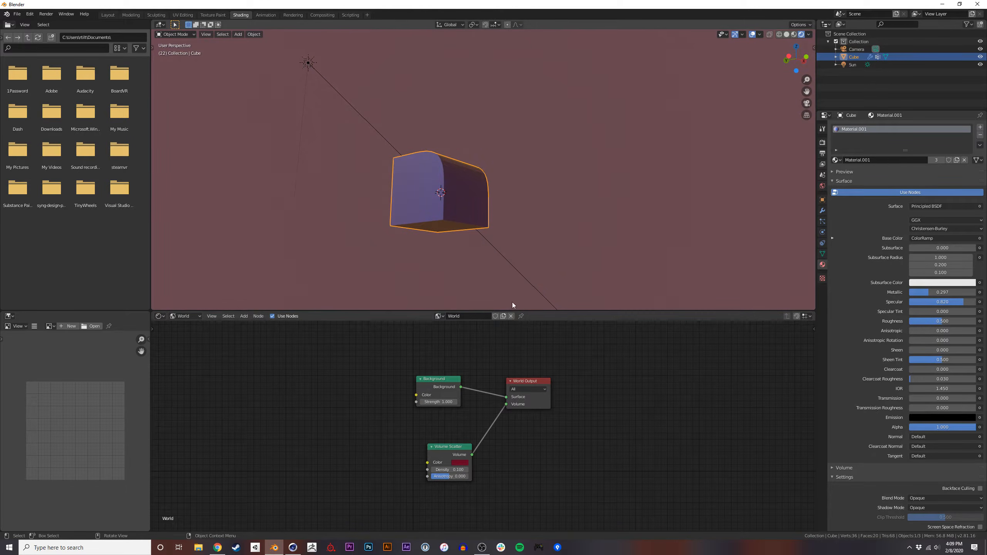
# Lower the sun light's strength to 1.33 and delete the sun light.
pyautogui.moveTo(509, 272); pyautogui.dragTo(543, 193, button='middle')
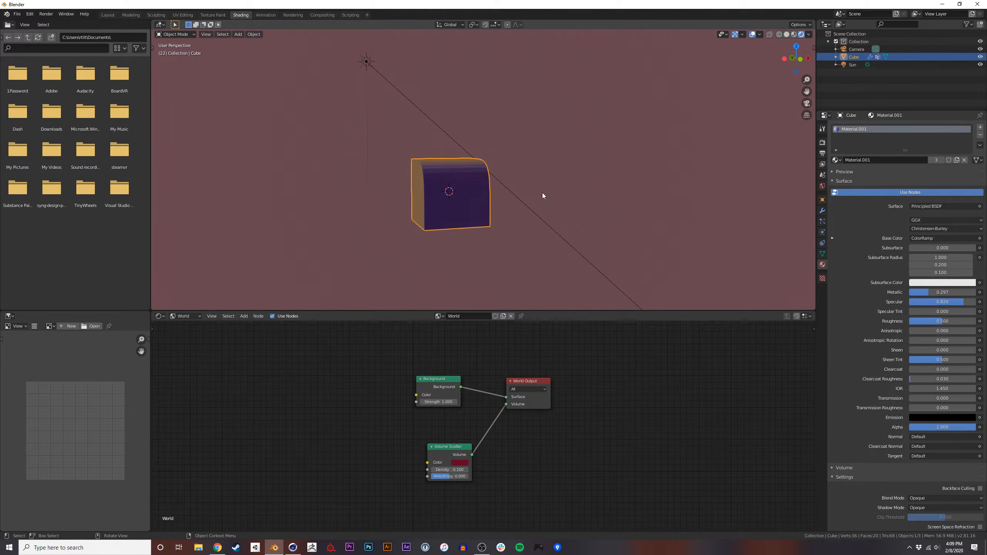
pyautogui.click(374, 62)
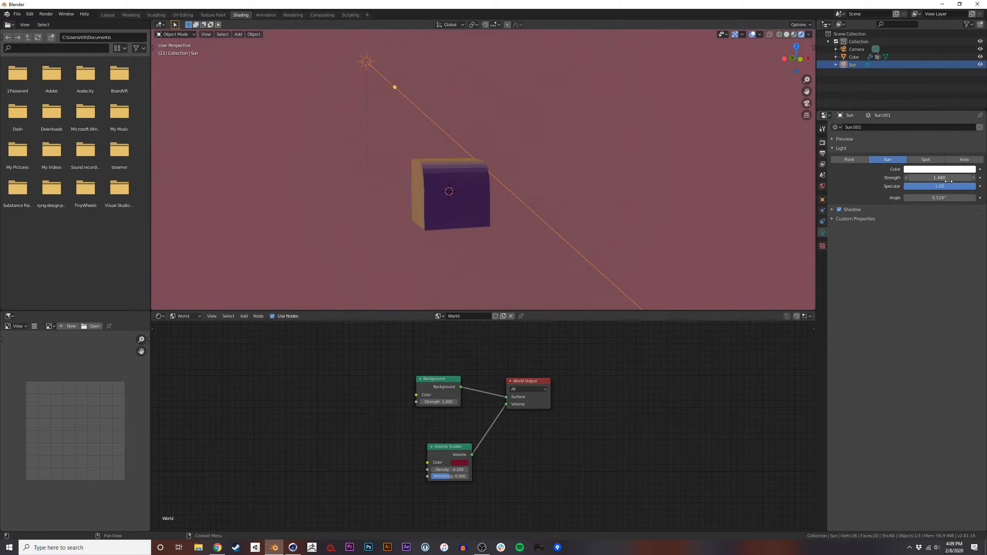
pyautogui.moveTo(968, 182); pyautogui.dragTo(964, 183)
pyautogui.press('x')
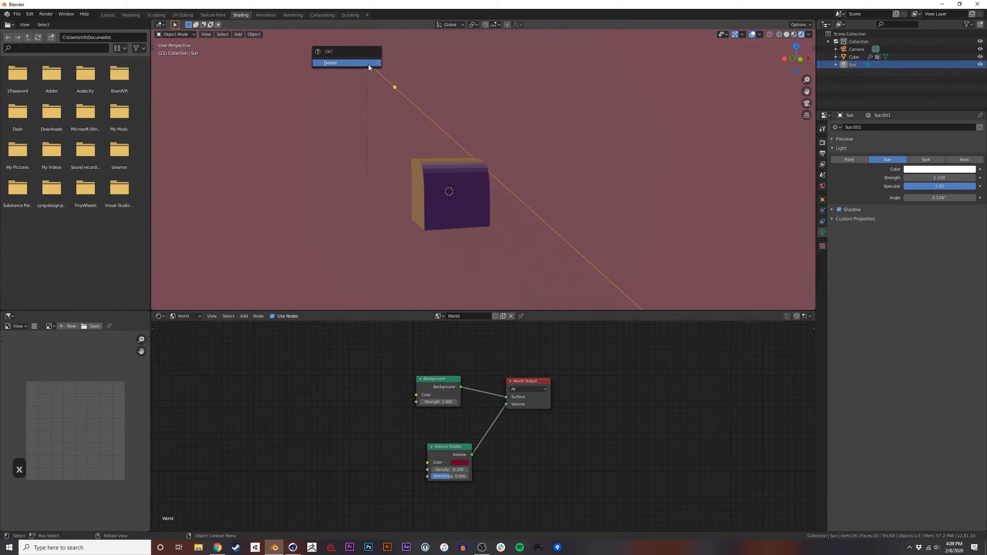
pyautogui.click(368, 65)
# Add a point light, move it above the cube and set its power to 200 W.
pyautogui.hotkey('shift', 'a')
pyautogui.moveTo(364, 201)
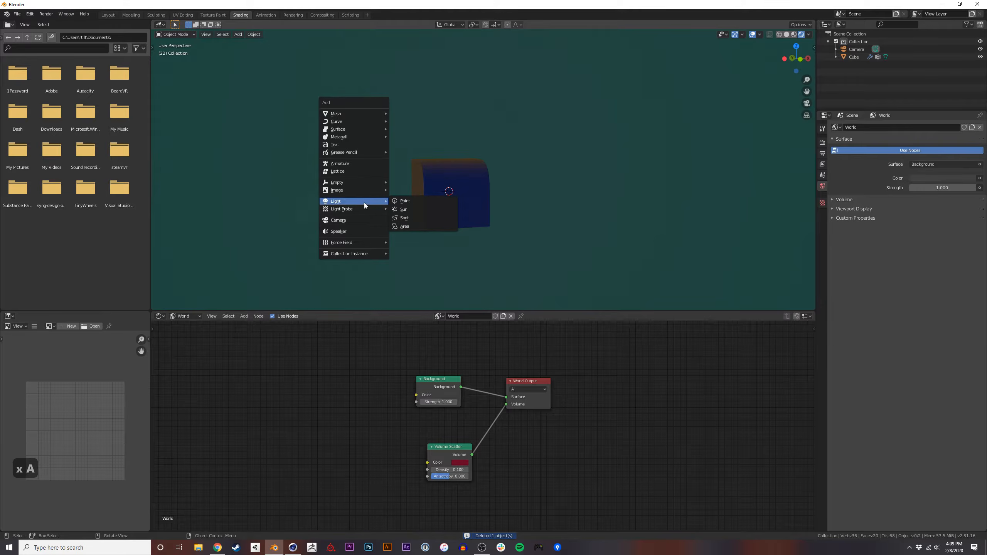
pyautogui.click(408, 202)
pyautogui.press('g')
pyautogui.click(443, 95)
pyautogui.click(925, 177)
pyautogui.write('200')
pyautogui.press('Return')
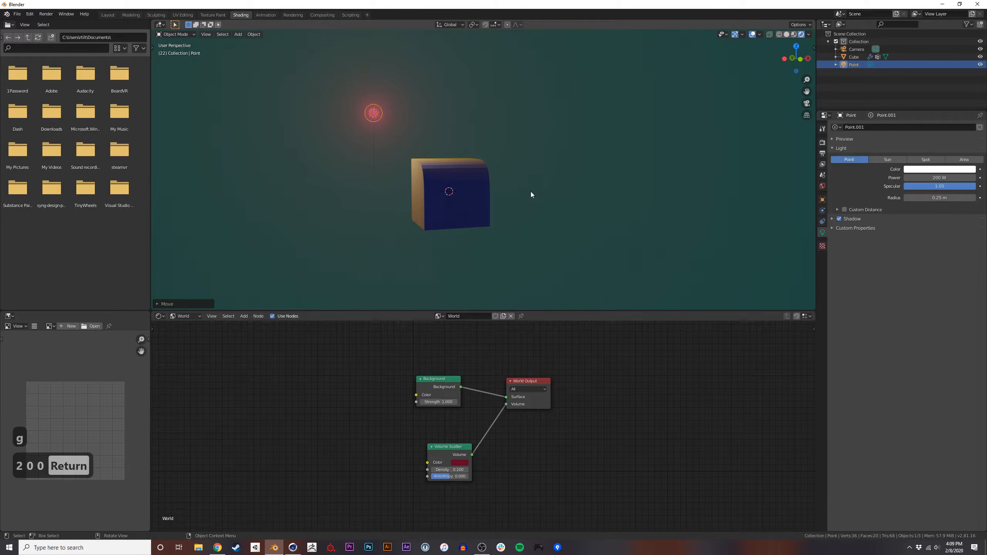
# Try Volume Scatter densities of 0.3 and 1 with the point light in the scene.
pyautogui.click(512, 193)
pyautogui.moveTo(512, 194); pyautogui.dragTo(522, 148, button='middle')
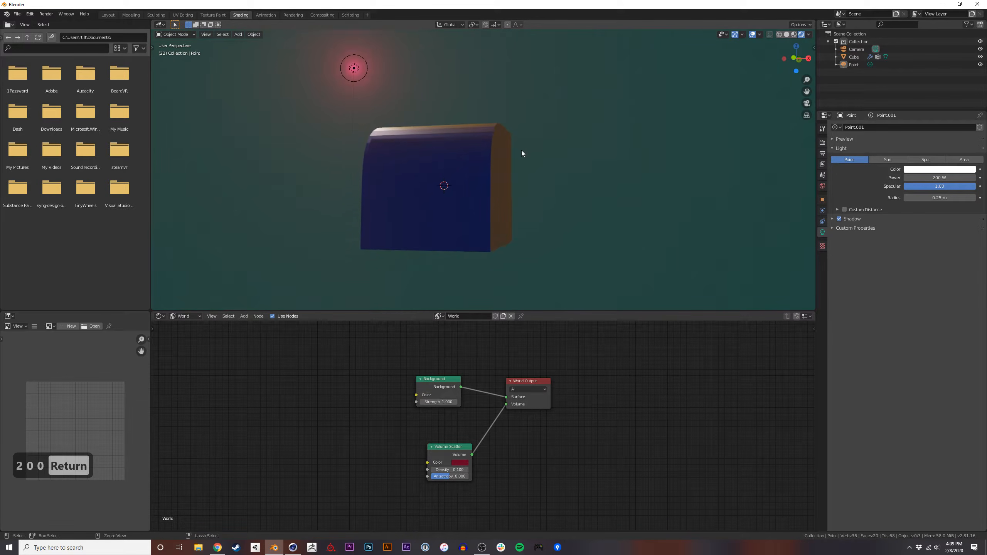
pyautogui.scroll(-4, 521, 151)
pyautogui.click(450, 469)
pyautogui.write('.3')
pyautogui.press('Return')
pyautogui.click(457, 470)
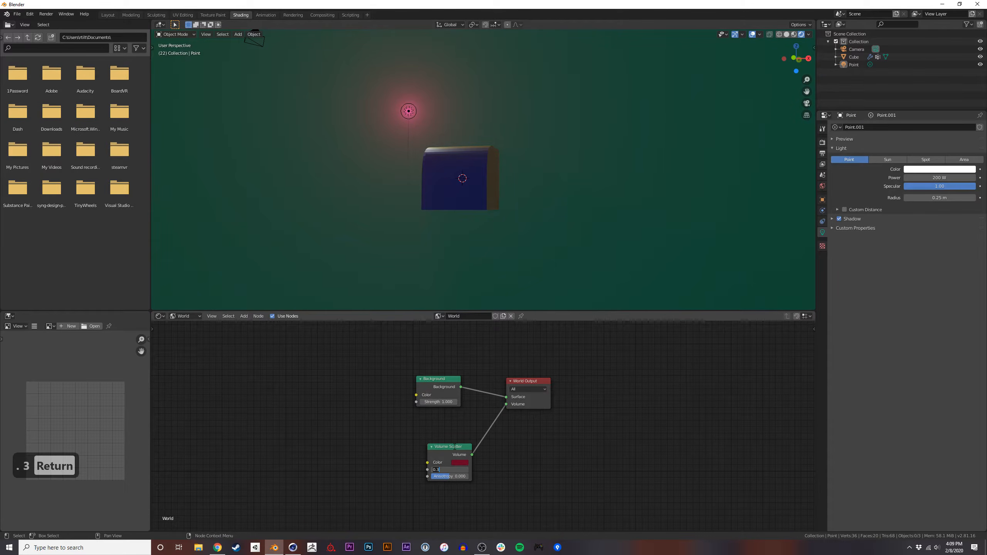
pyautogui.write('1')
pyautogui.press('Return')
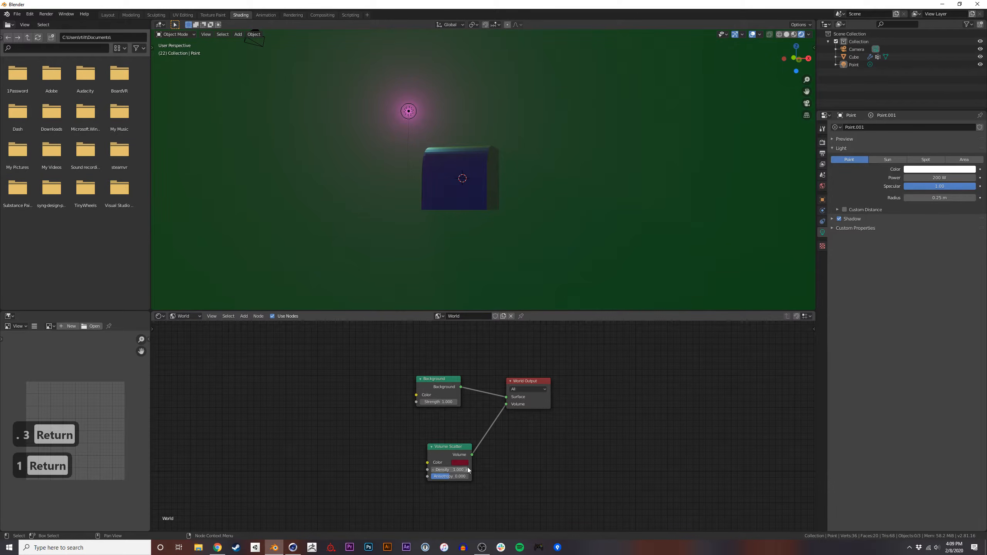
# Replace the red Volume Scatter with a new one connected to the World Output's Volume input and place it beneath Background.
pyautogui.press('x')
pyautogui.hotkey('shift', 'a')
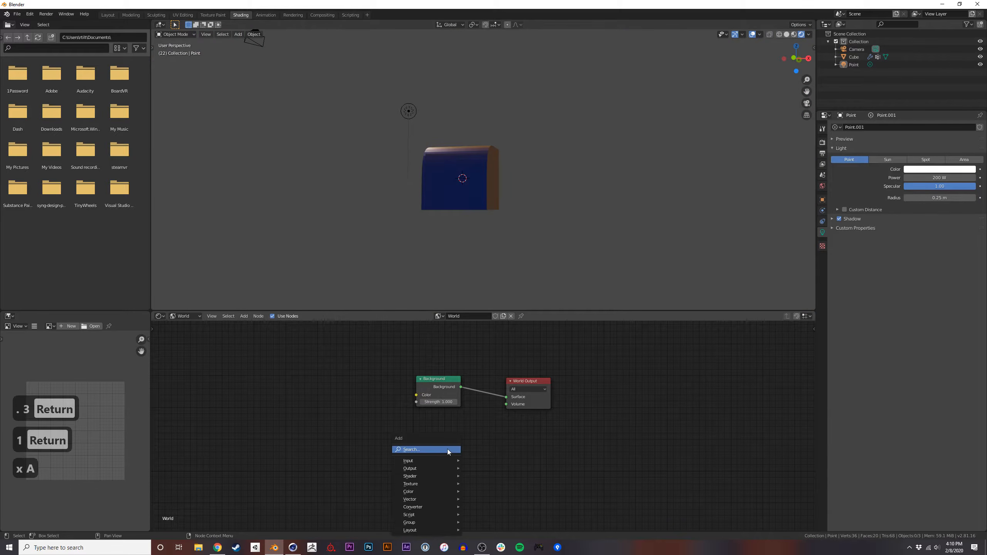
pyautogui.click(447, 449)
pyautogui.write('sca')
pyautogui.press('Return')
pyautogui.press('Return')
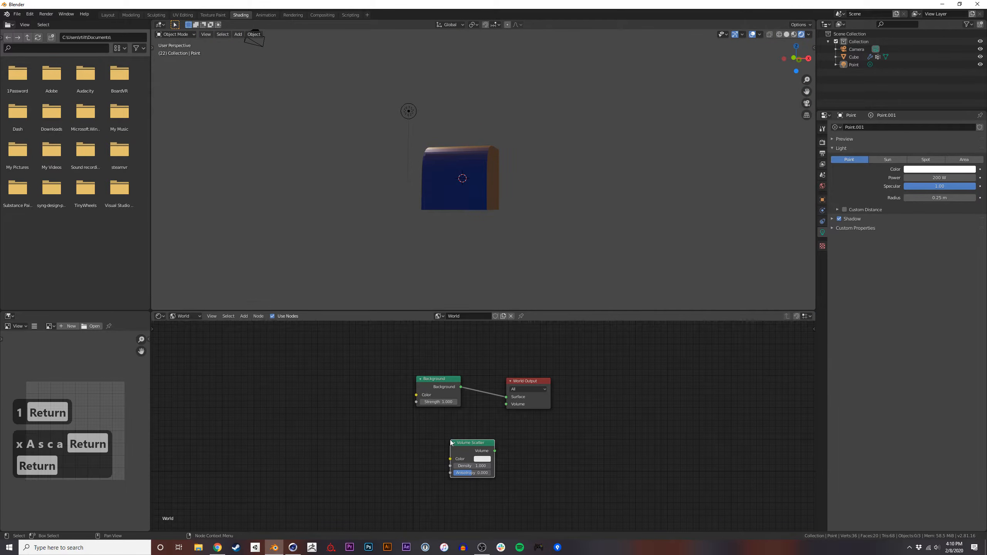
pyautogui.moveTo(495, 451); pyautogui.dragTo(506, 404)
pyautogui.moveTo(480, 442); pyautogui.dragTo(445, 435)
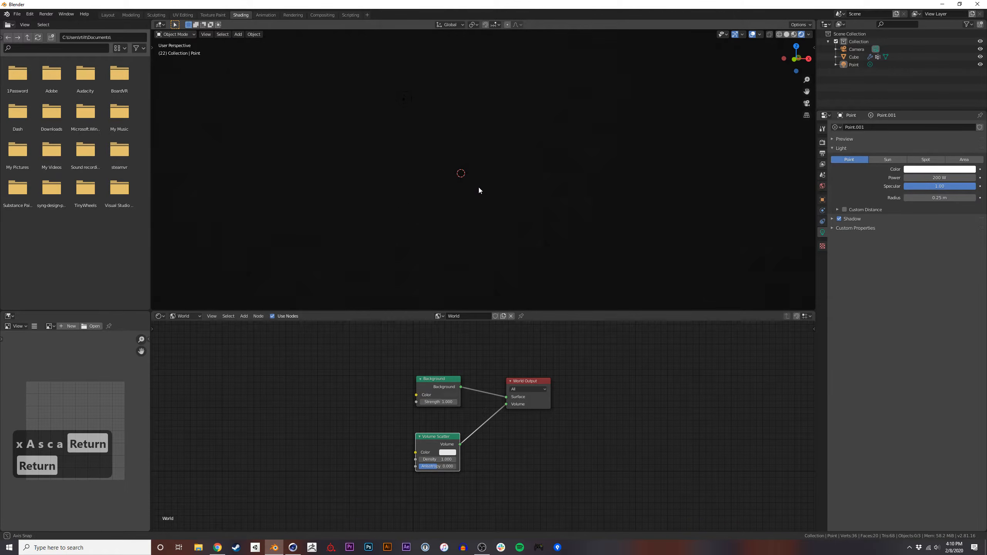
# Raise the point light's power to 500 W and further to 1000 W.
pyautogui.doubleClick(938, 177)
pyautogui.write('500')
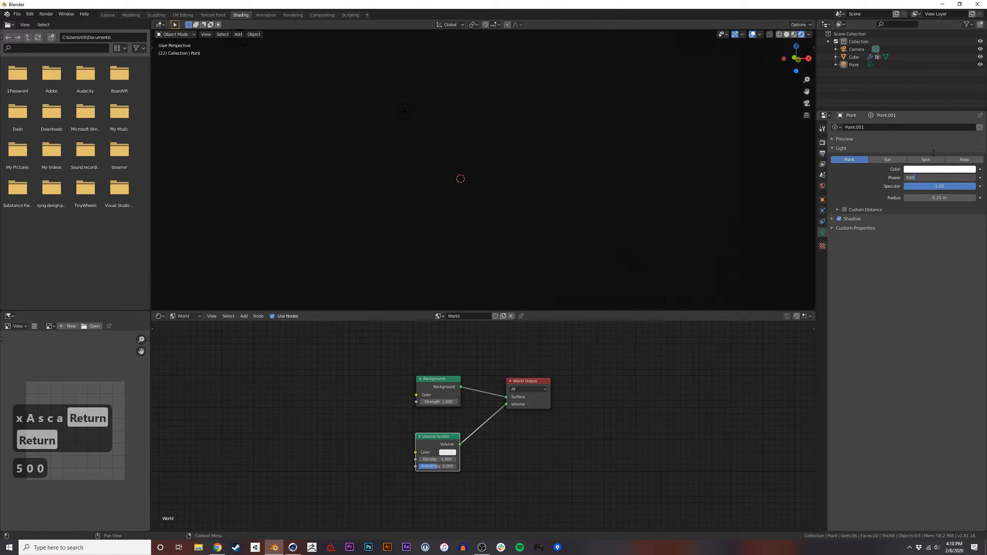
pyautogui.press('Return')
pyautogui.write('1-00')
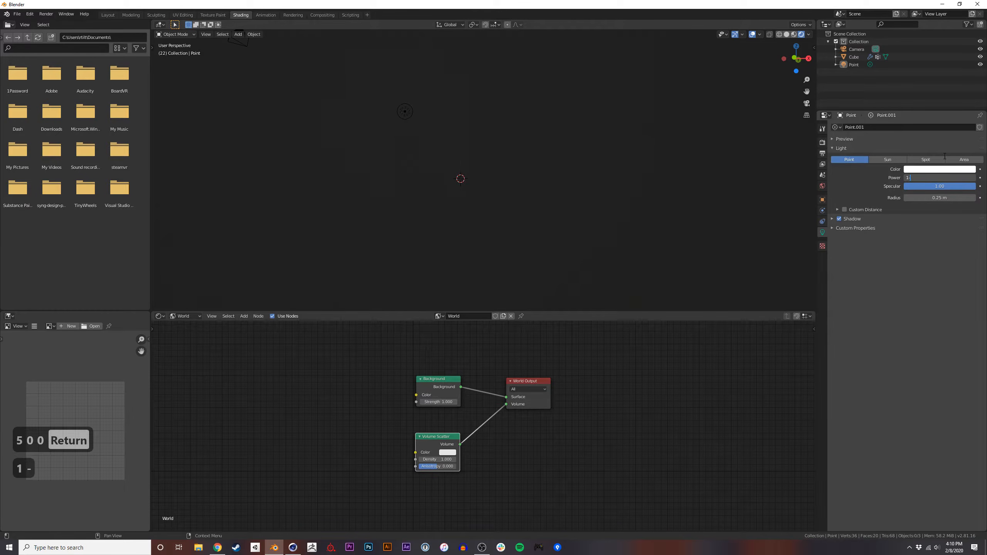
pyautogui.press('BackSpace')
pyautogui.press('BackSpace')
pyautogui.press('BackSpace')
pyautogui.write('000')
pyautogui.press('Return')
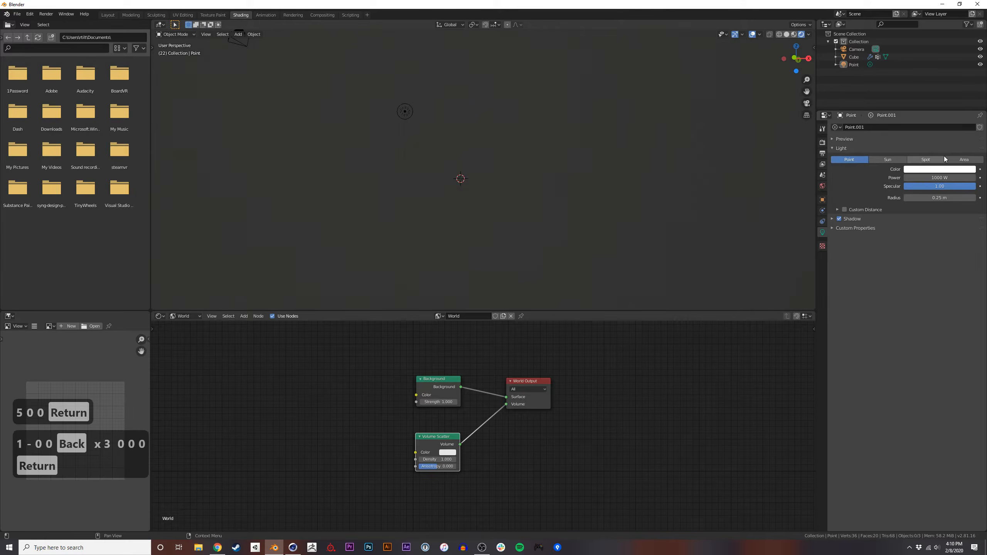
# Reduce the new Volume Scatter's density to 0.5 and further to 0.3.
pyautogui.click(435, 462)
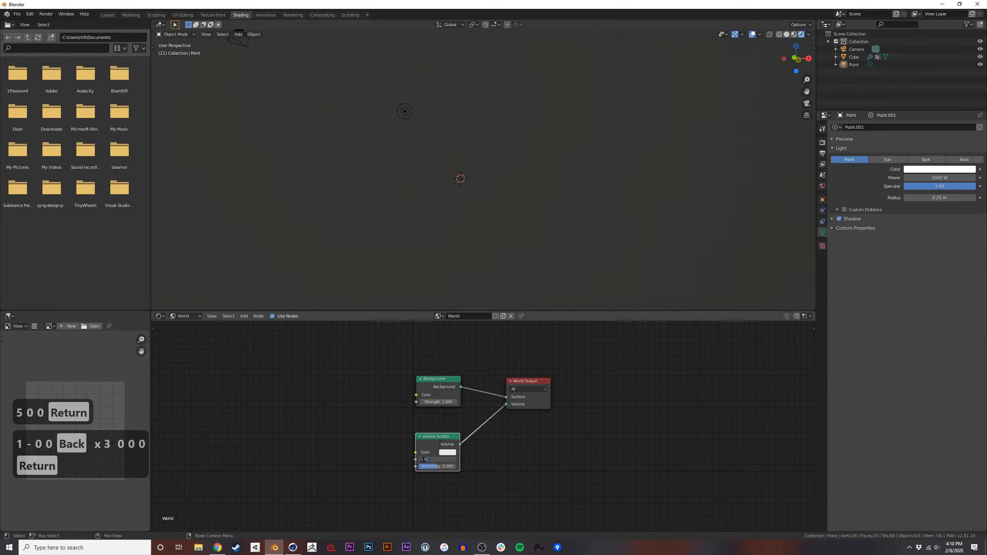
pyautogui.write('.5')
pyautogui.press('Return')
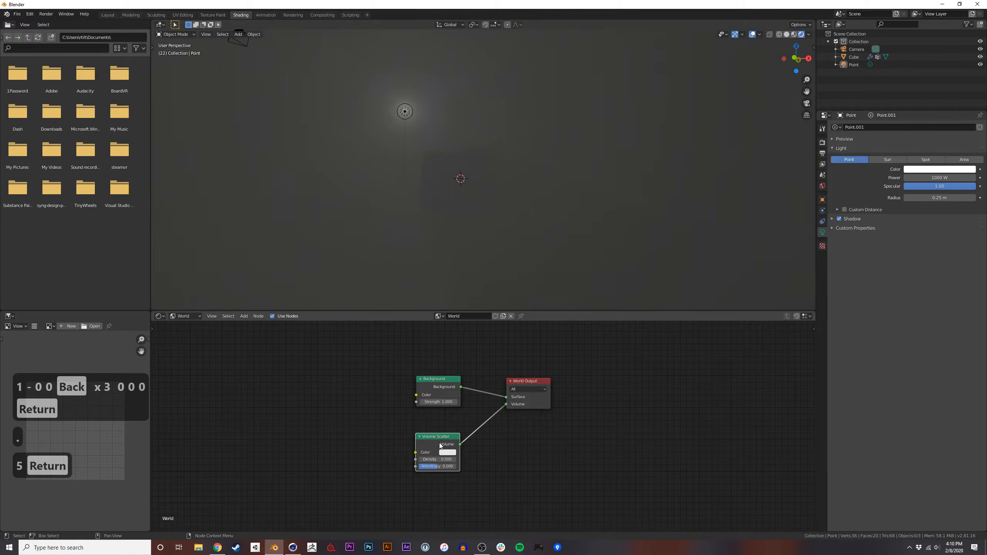
pyautogui.click(449, 458)
pyautogui.write('.3')
pyautogui.press('Return')
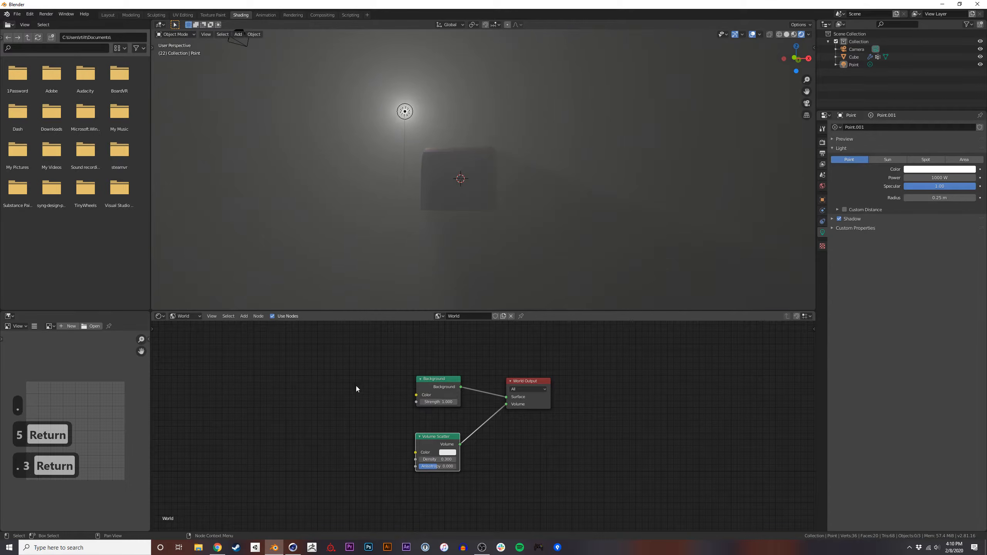
# Duplicate the point light to the opposite side of the cube and color the copy magenta.
pyautogui.moveTo(479, 182); pyautogui.dragTo(467, 140, button='middle')
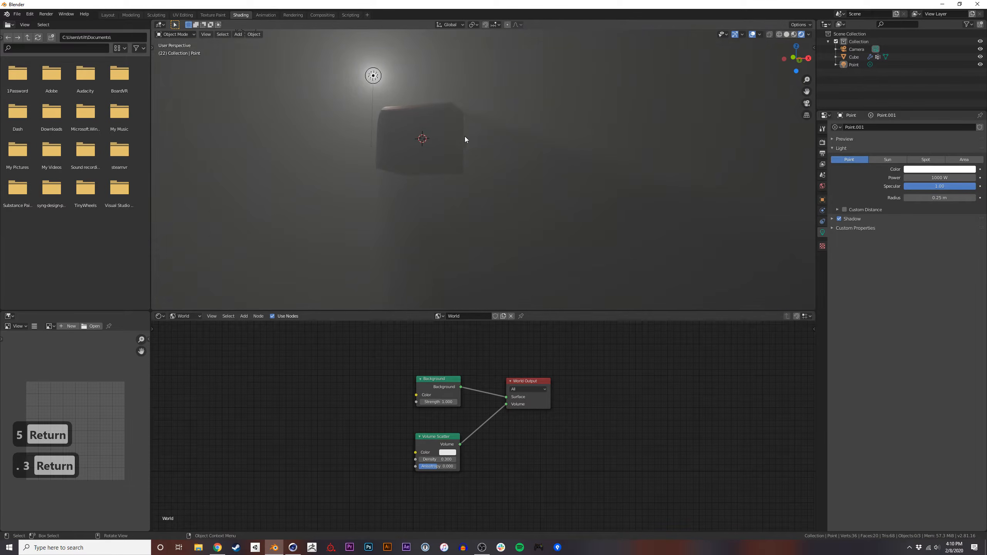
pyautogui.click(376, 76)
pyautogui.hotkey('shift', 'd')
pyautogui.click(596, 103)
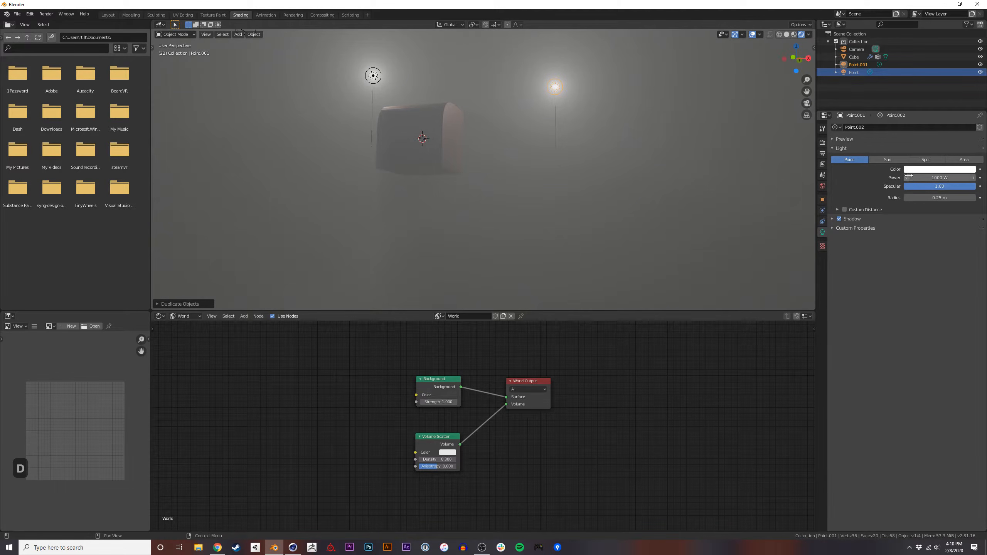
pyautogui.click(931, 170)
pyautogui.click(940, 109)
pyautogui.moveTo(939, 115); pyautogui.dragTo(956, 106)
# Change the original point light's color to blue.
pyautogui.click(368, 70)
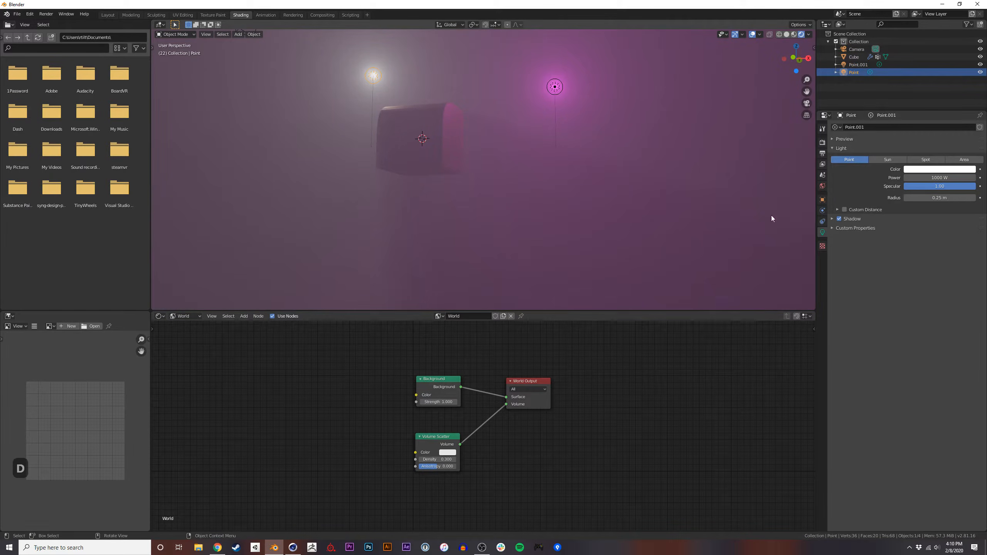
pyautogui.click(940, 169)
pyautogui.click(958, 84)
pyautogui.click(577, 167)
# Move the blue point light closer to the magenta one and view the cube in the fog from another angle.
pyautogui.moveTo(577, 167); pyautogui.dragTo(564, 233, button='middle')
pyautogui.moveTo(577, 161); pyautogui.dragTo(501, 183, button='middle')
pyautogui.click(445, 100)
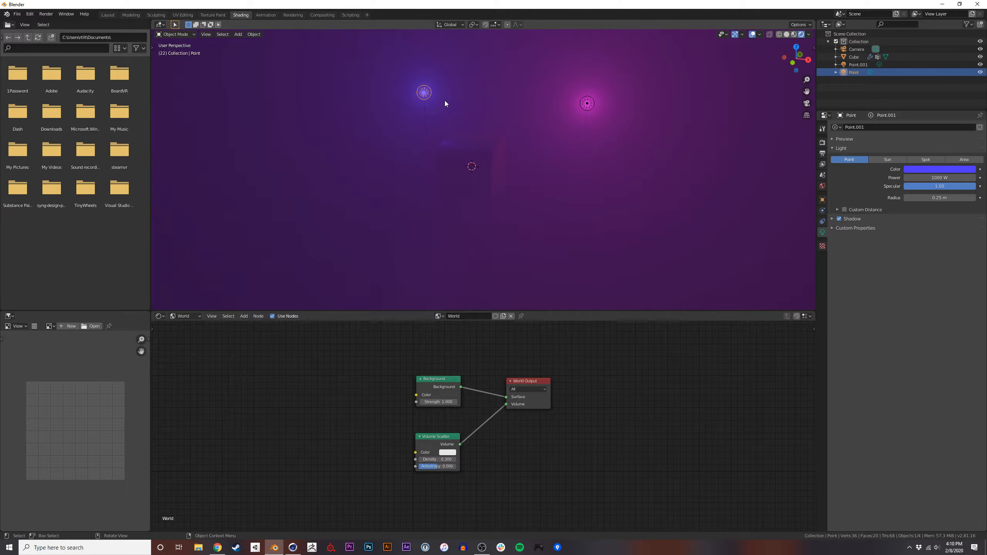
pyautogui.press('g')
pyautogui.click(519, 92)
pyautogui.moveTo(518, 92)
pyautogui.mouseDown(button='middle')
pyautogui.moveTo(561, 145)
pyautogui.moveTo(426, 130)
pyautogui.moveTo(385, 168)
pyautogui.moveTo(457, 168)
pyautogui.moveTo(461, 128)
pyautogui.moveTo(465, 143)
pyautogui.moveTo(461, 132)
pyautogui.moveTo(455, 138)
pyautogui.mouseUp(button='middle')
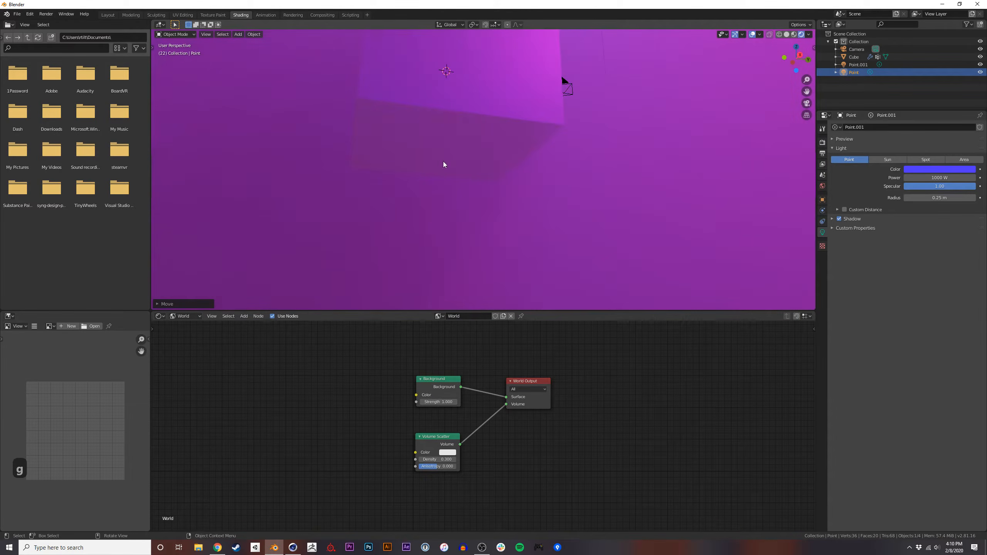
# Reposition the blue point light above the foggy cube, beside the magenta light.
pyautogui.moveTo(524, 124)
pyautogui.keyDown('ctrl'); pyautogui.mouseDown(button='middle')
pyautogui.moveTo(434, 215)
pyautogui.moveTo(514, 194)
pyautogui.moveTo(577, 206)
pyautogui.moveTo(507, 228)
pyautogui.moveTo(586, 192)
pyautogui.moveTo(588, 172)
pyautogui.moveTo(524, 152)
pyautogui.mouseUp(button='middle'); pyautogui.keyUp('ctrl')
pyautogui.press('g')
pyautogui.click(649, 54)
pyautogui.moveTo(650, 54); pyautogui.dragTo(615, 144, button='middle')
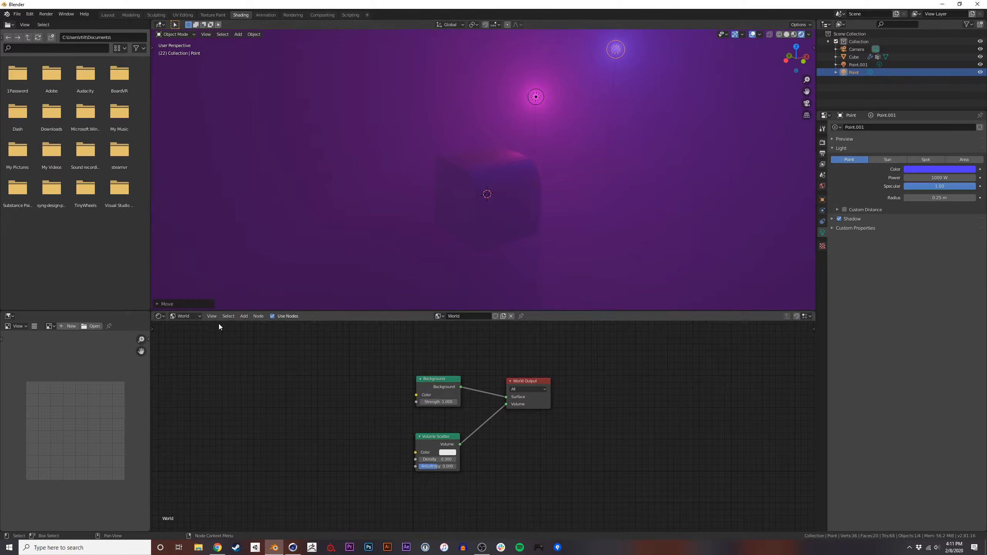
# Delete the Volume Scatter node from the World node tree.
pyautogui.press('c')
pyautogui.click(449, 473)
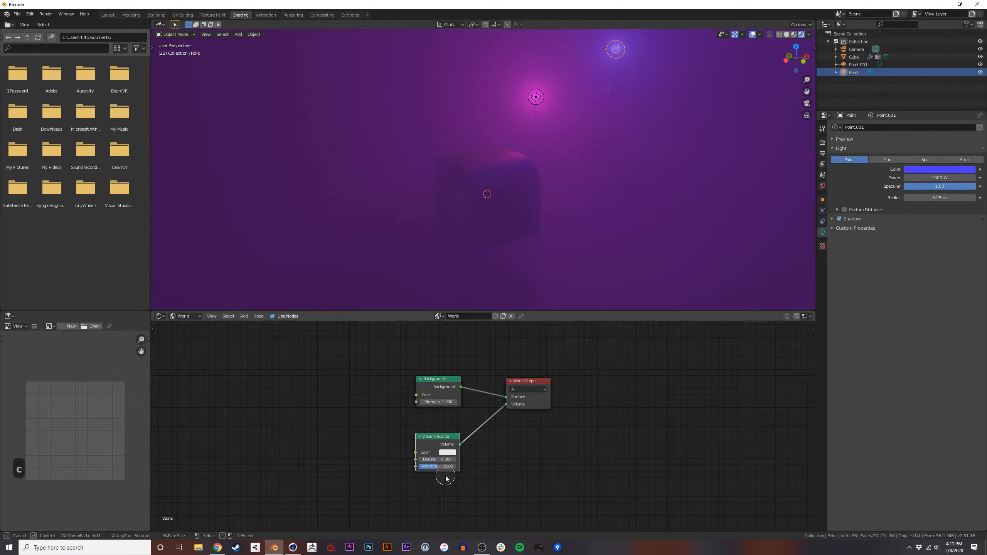
pyautogui.press('Escape')
pyautogui.press('x')
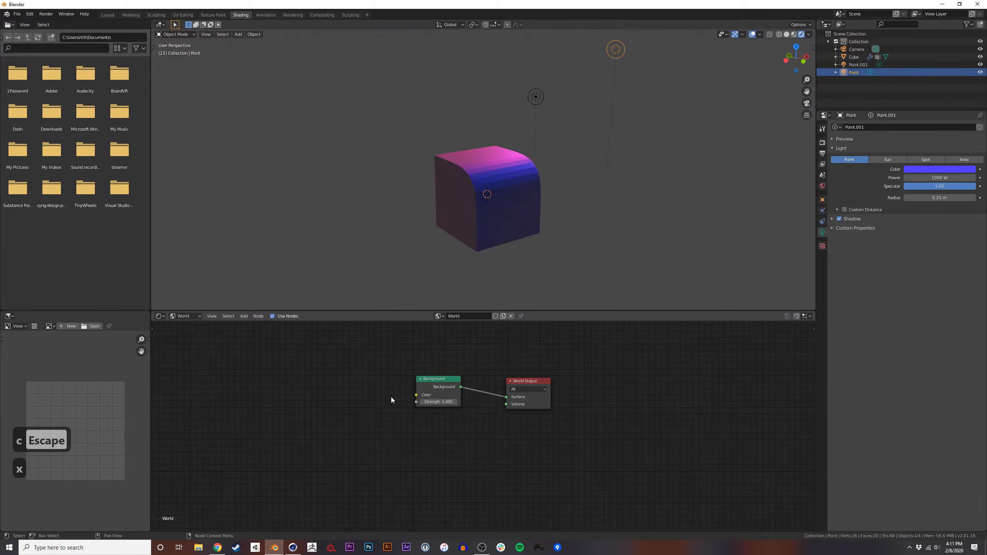
# Switch to the Layout workspace and set the render engine to Cycles.
pyautogui.click(114, 16)
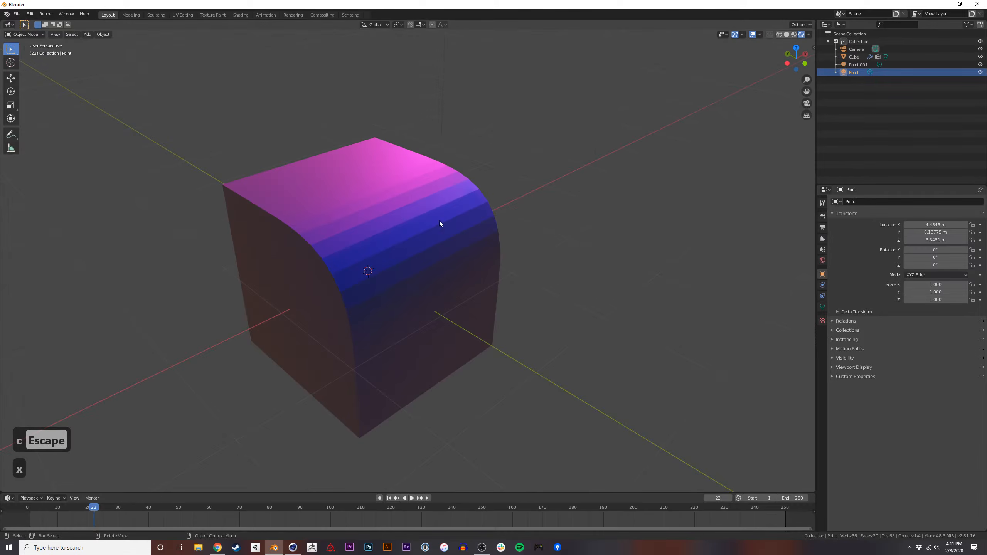
pyautogui.scroll(-4, 448, 212)
pyautogui.click(823, 216)
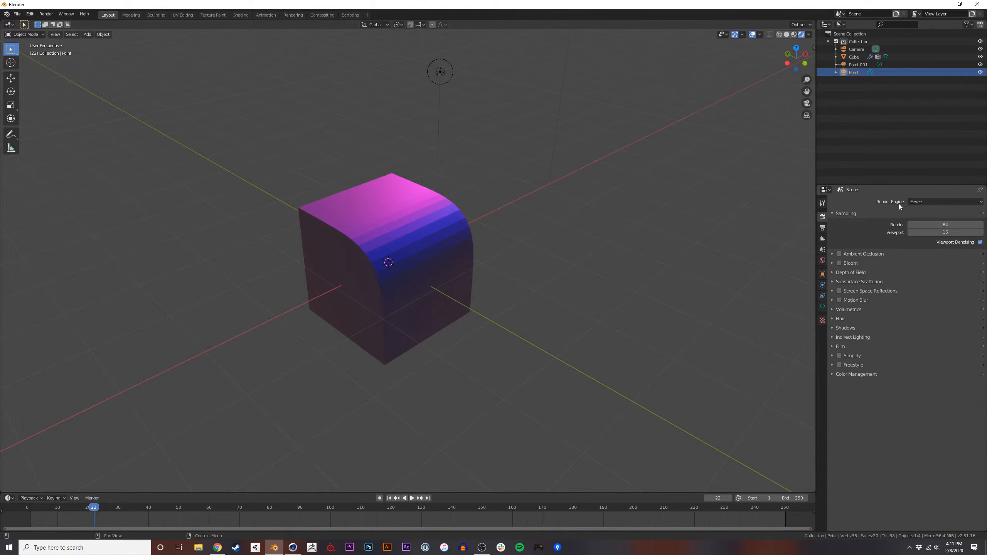
pyautogui.click(926, 202)
pyautogui.click(926, 227)
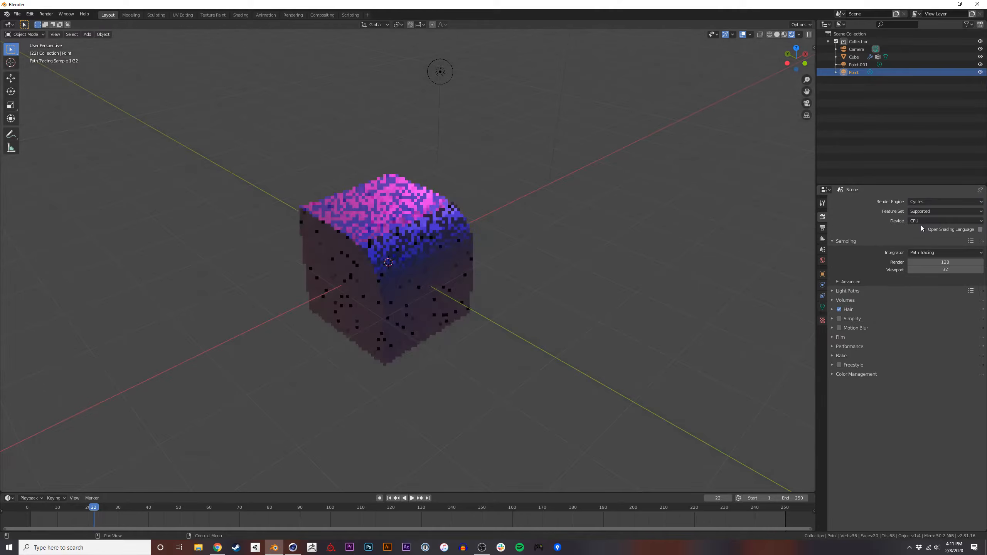
pyautogui.moveTo(320, 187)
pyautogui.mouseDown(button='middle')
pyautogui.moveTo(403, 261)
pyautogui.moveTo(486, 253)
pyautogui.moveTo(415, 264)
pyautogui.mouseUp(button='middle')
pyautogui.hotkey('shift', 'a')
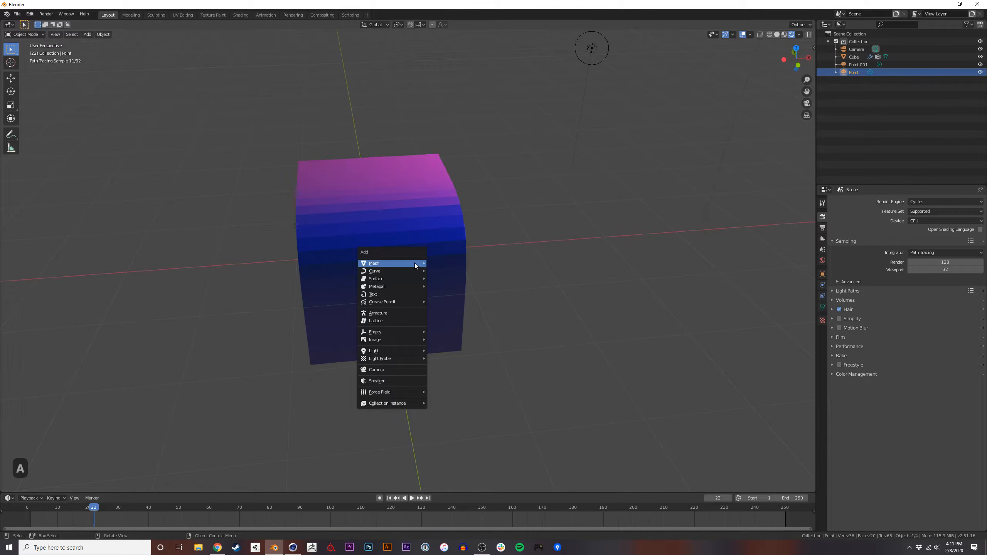
pyautogui.press('Escape')
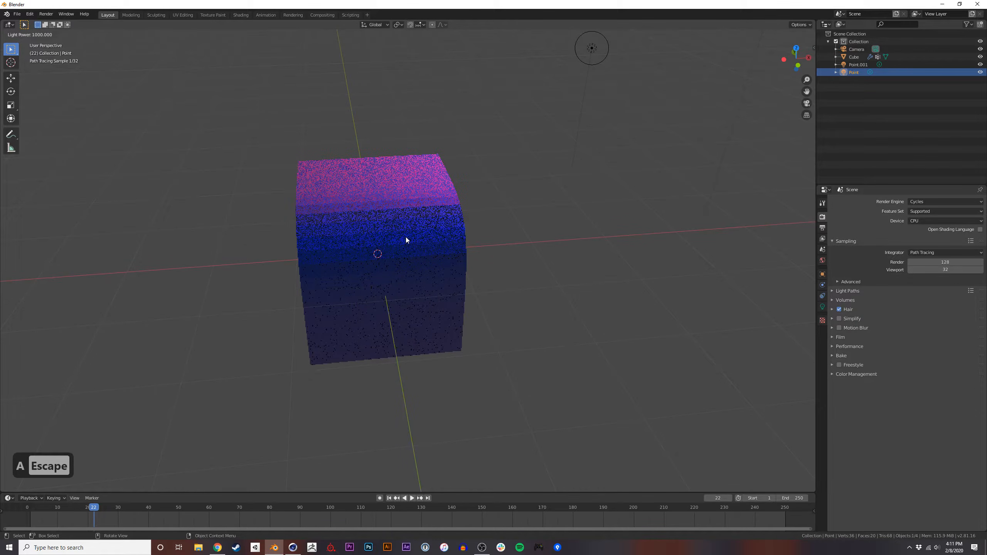
pyautogui.hotkey('ctrl', 'z')
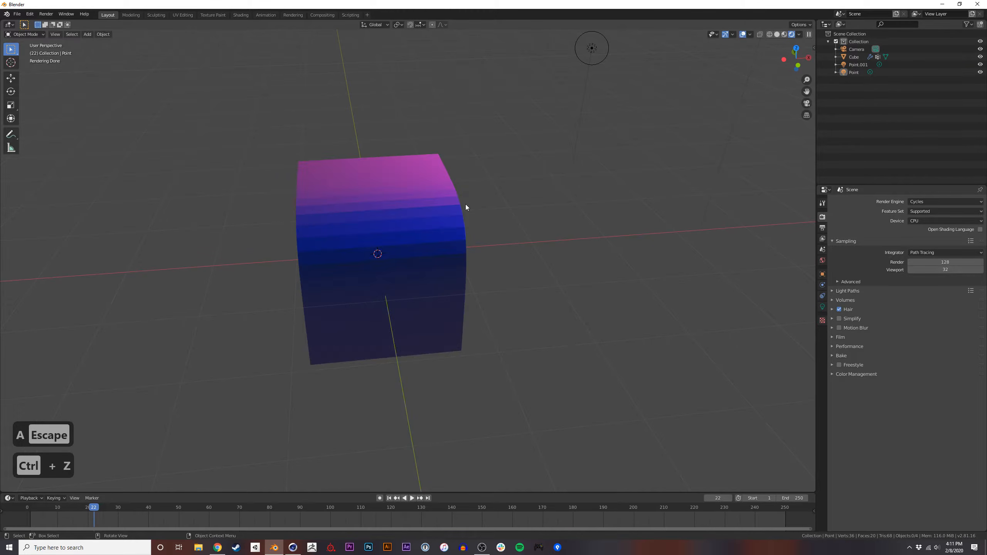
# Apply smooth shading to the cube.
pyautogui.rightClick(407, 240)
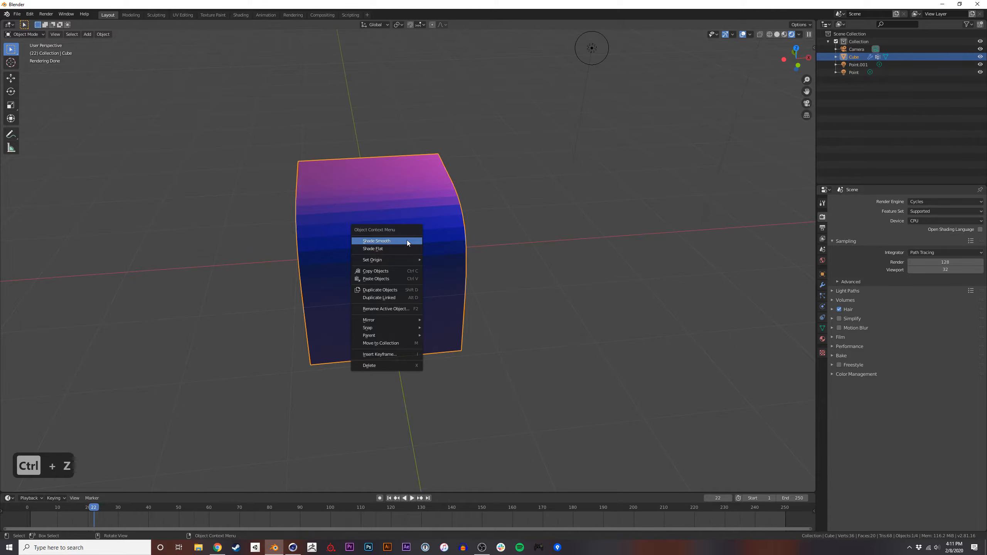
pyautogui.click(407, 240)
# Add a plane scaled up about 6.4 times and lower it about 1 m along Z as a floor under the cube.
pyautogui.moveTo(407, 240)
pyautogui.mouseDown(button='middle')
pyautogui.moveTo(492, 224)
pyautogui.moveTo(543, 268)
pyautogui.mouseUp(button='middle')
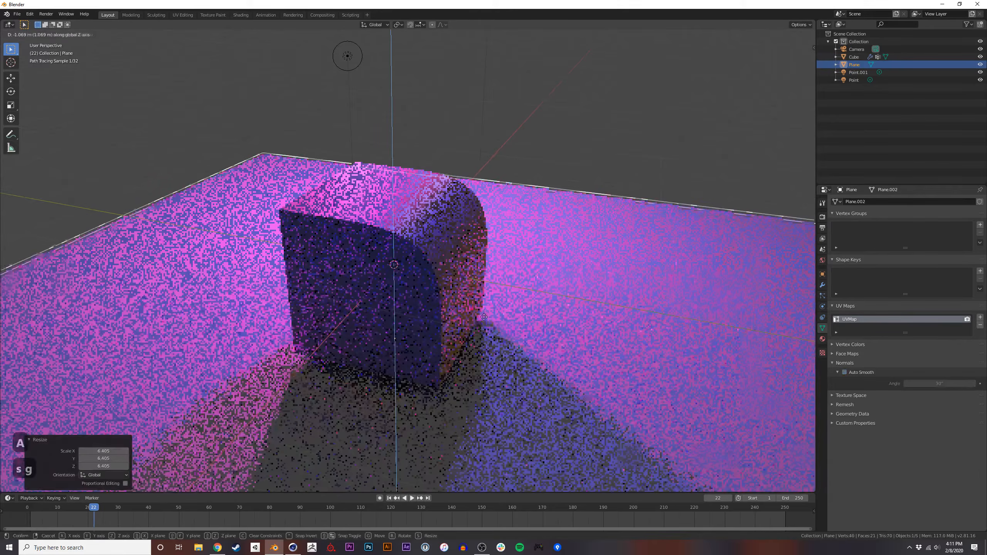
pyautogui.press('g')
pyautogui.press('z')
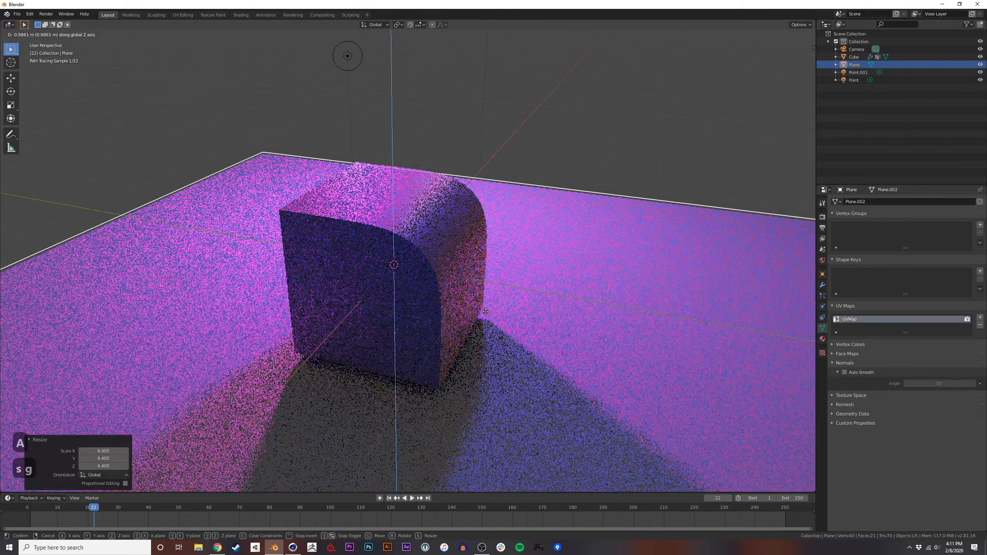
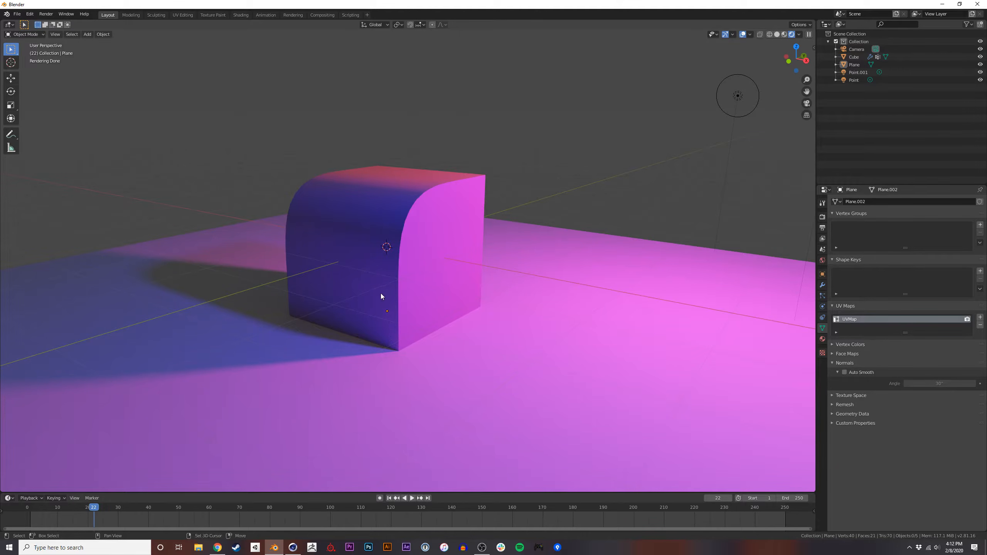
# Switch the render engine to Eevee, back to Cycles, and again to Eevee to compare their lighting on the cube.
pyautogui.keyDown('shift'); pyautogui.moveTo(369, 273); pyautogui.dragTo(431, 268, button='middle'); pyautogui.keyUp('shift')
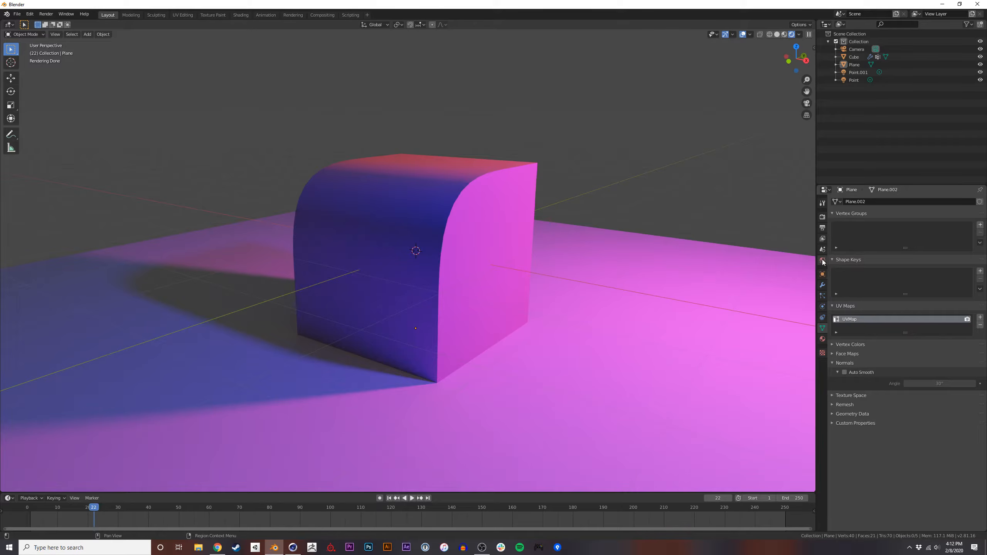
pyautogui.click(823, 260)
pyautogui.click(823, 216)
pyautogui.click(919, 201)
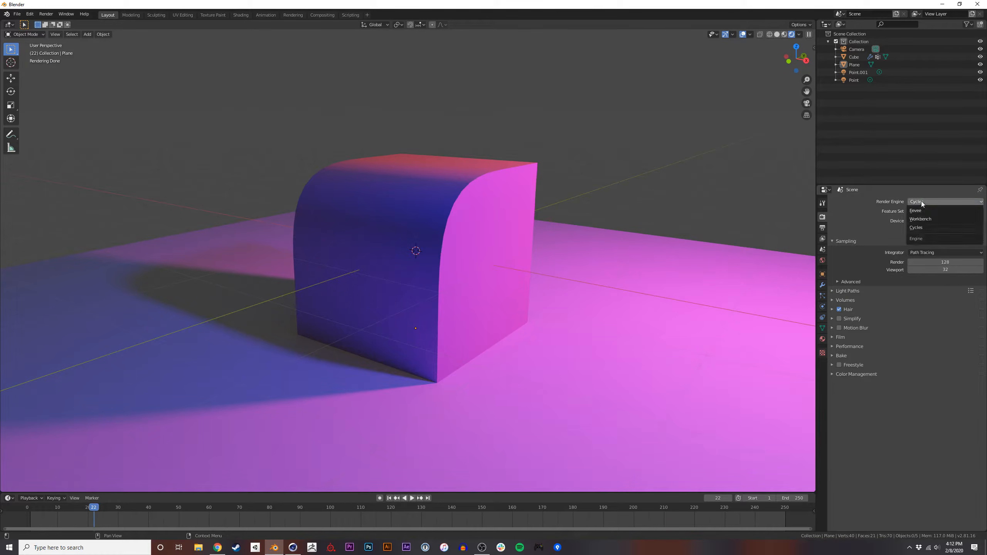
pyautogui.click(918, 210)
pyautogui.click(922, 202)
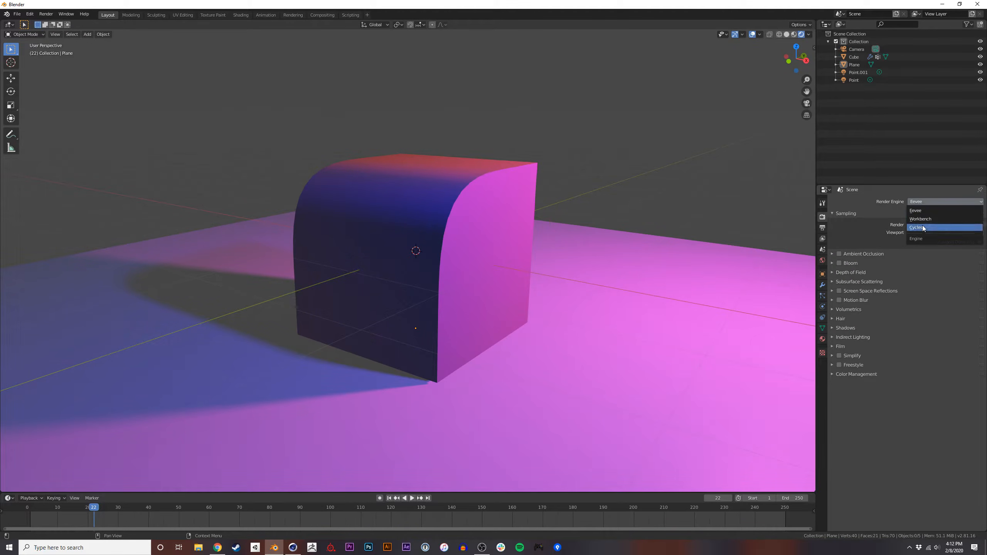
pyautogui.click(922, 227)
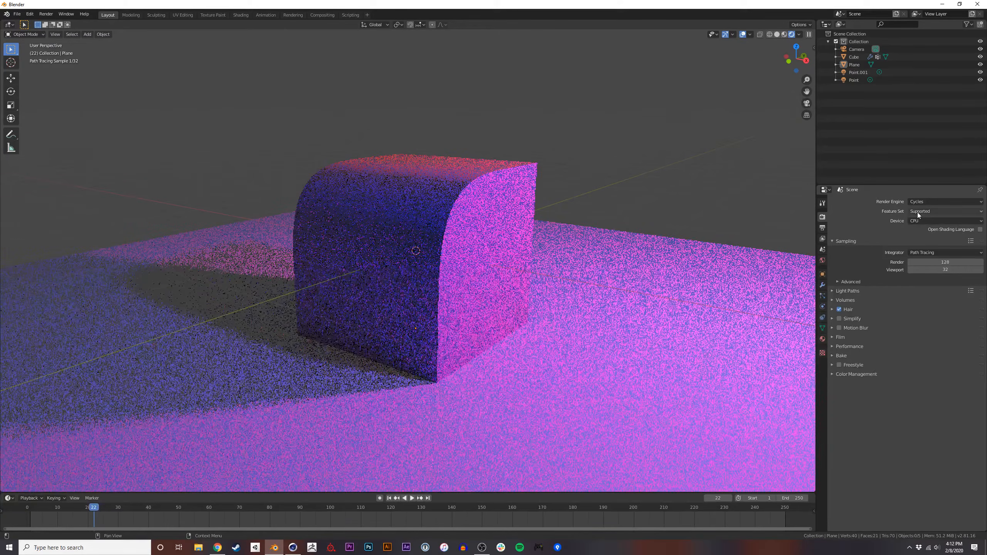
pyautogui.click(919, 202)
pyautogui.click(921, 210)
# Display the cube's material settings and examine its Eevee shading from other angles.
pyautogui.click(823, 338)
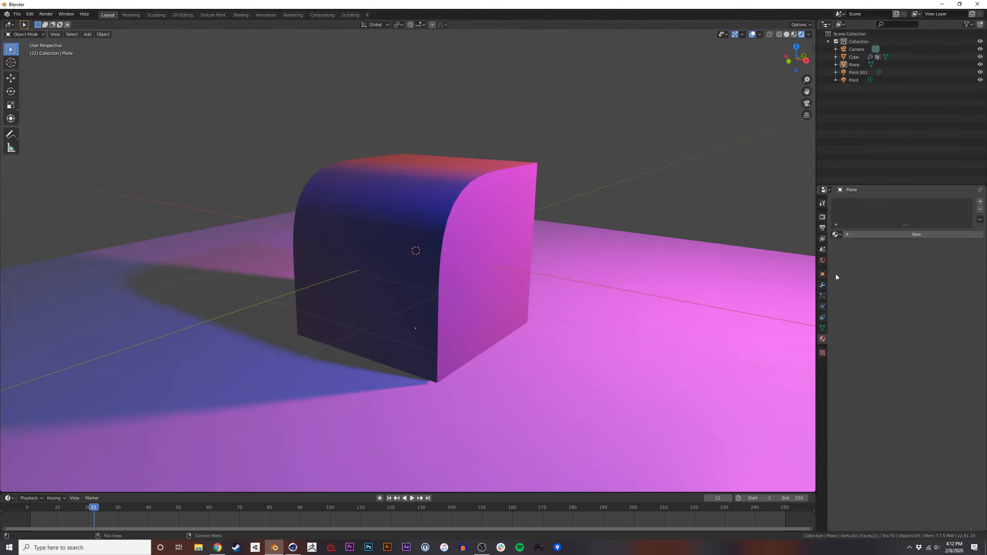
pyautogui.click(489, 273)
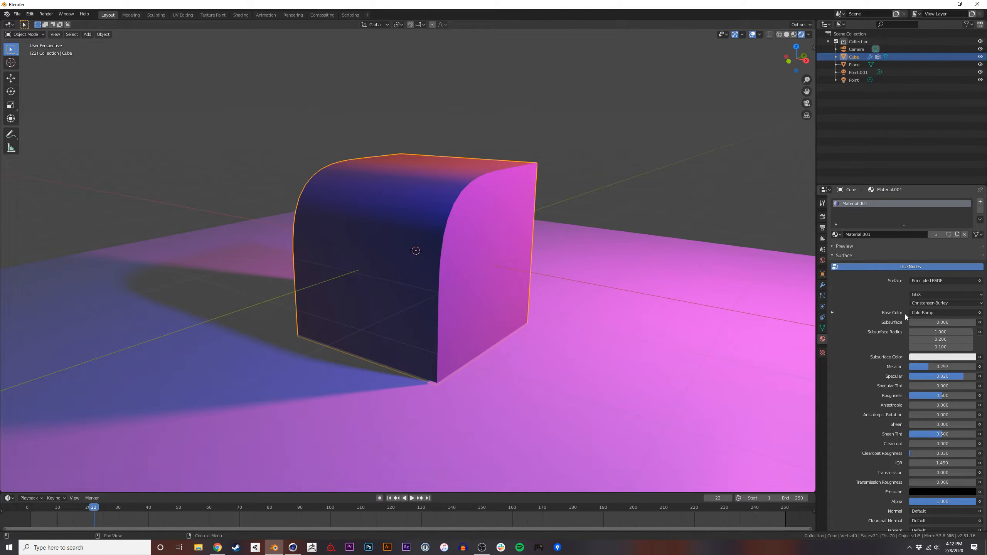
pyautogui.moveTo(467, 276); pyautogui.dragTo(648, 227, button='middle')
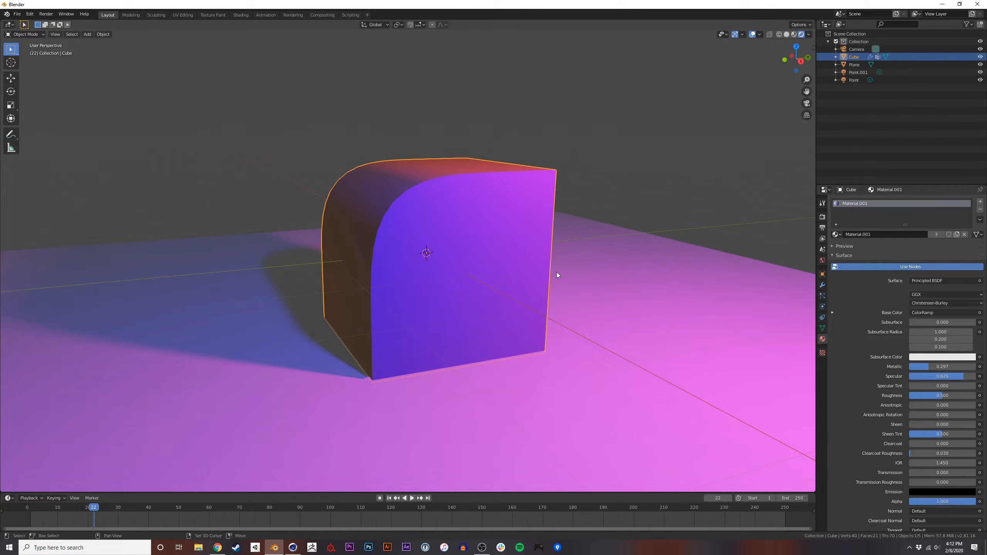
pyautogui.moveTo(536, 284); pyautogui.dragTo(470, 291, button='middle')
# Set the scene's render engine back to Cycles.
pyautogui.click(823, 216)
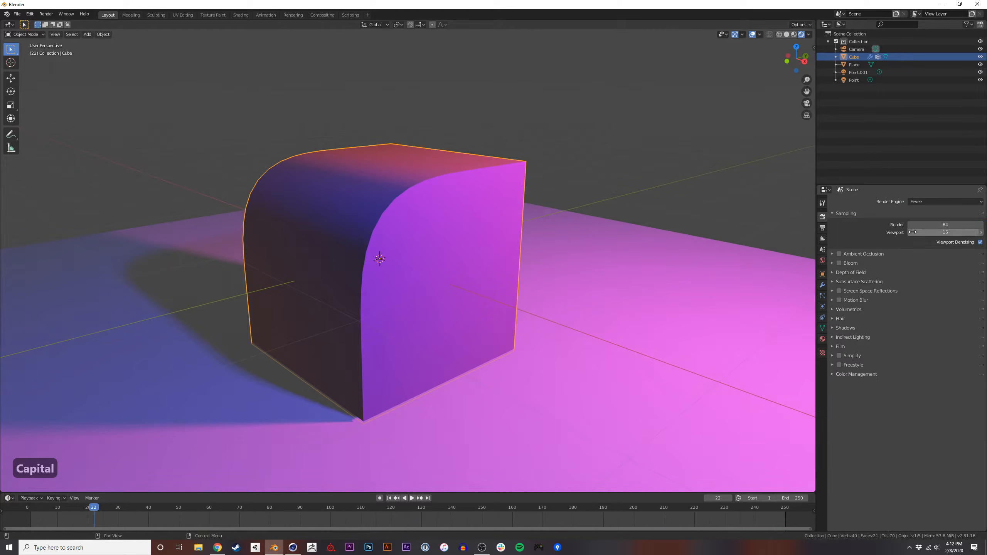
pyautogui.click(924, 196)
pyautogui.click(930, 215)
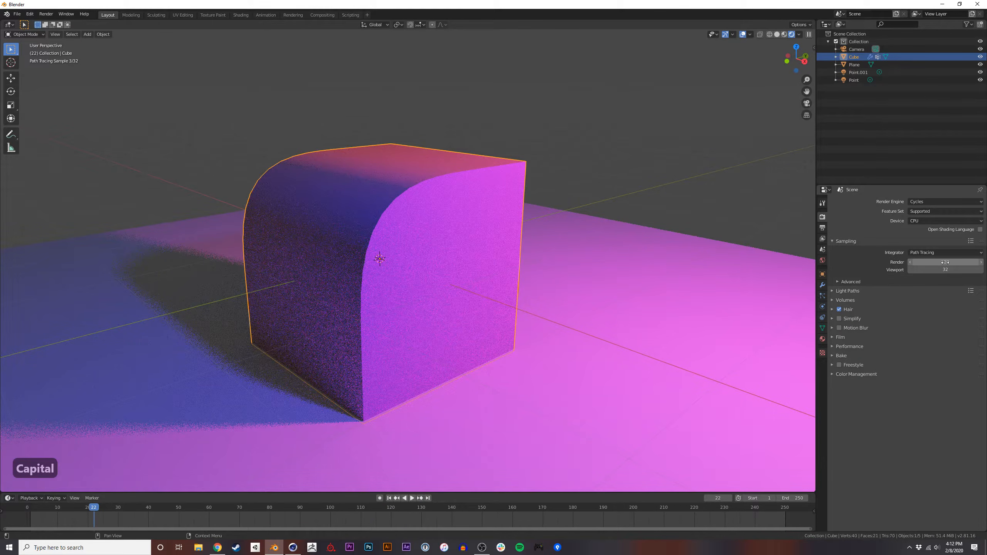
# Set the Cycles viewport samples to 16 and then 8, set the render samples to 8, and inspect the cube's noise up close.
pyautogui.press('Return')
pyautogui.doubleClick(945, 270)
pyautogui.write('16')
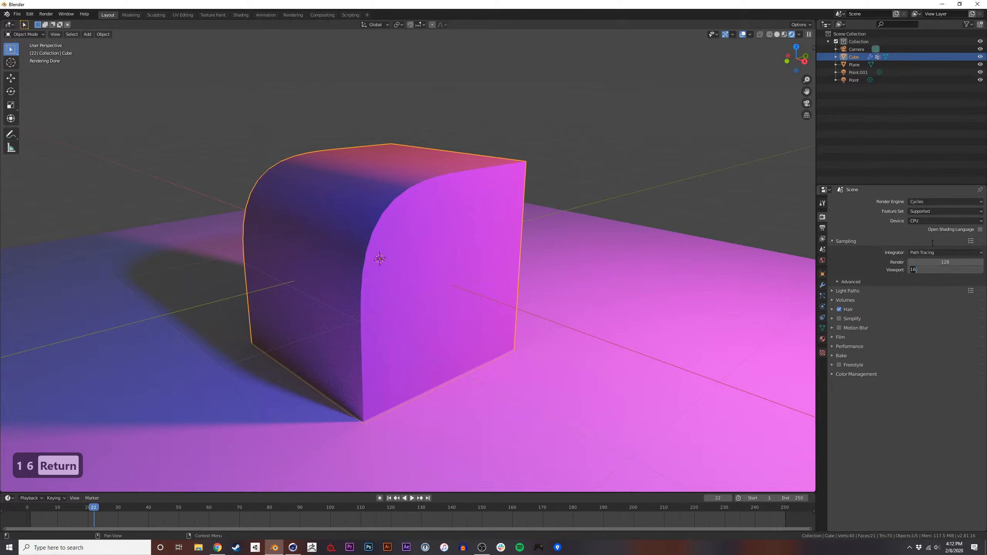
pyautogui.write('8')
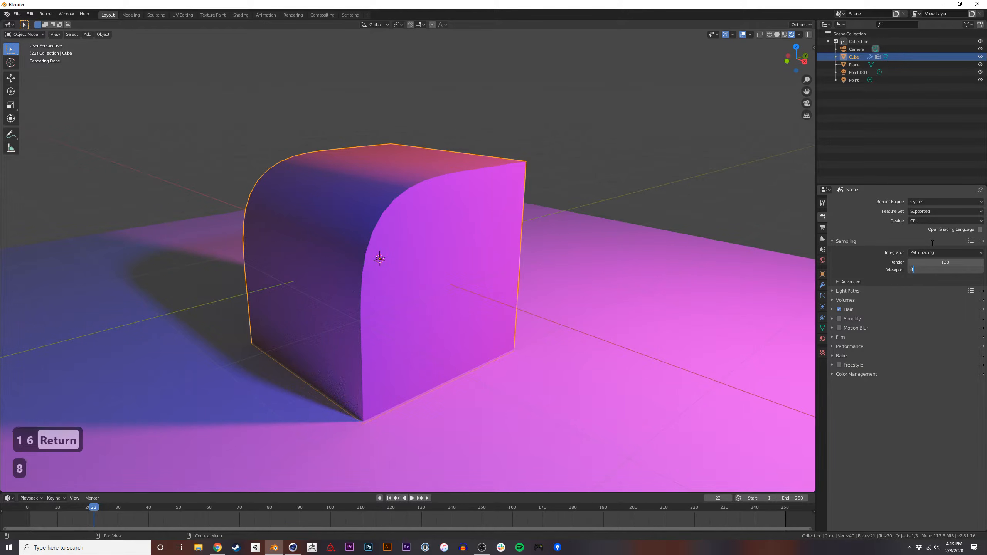
pyautogui.press('Return')
pyautogui.doubleClick(945, 261)
pyautogui.write('8')
pyautogui.press('Return')
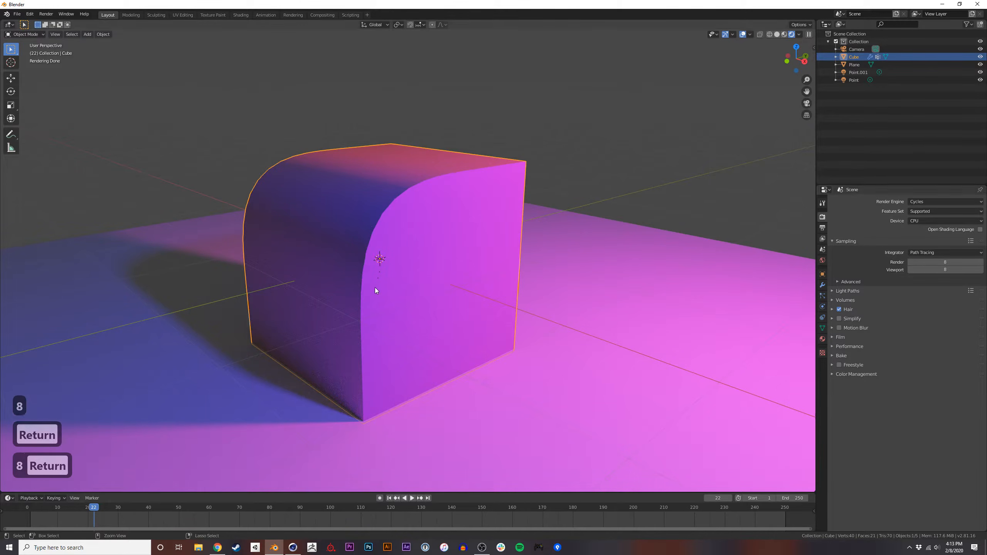
pyautogui.scroll(2, 375, 281)
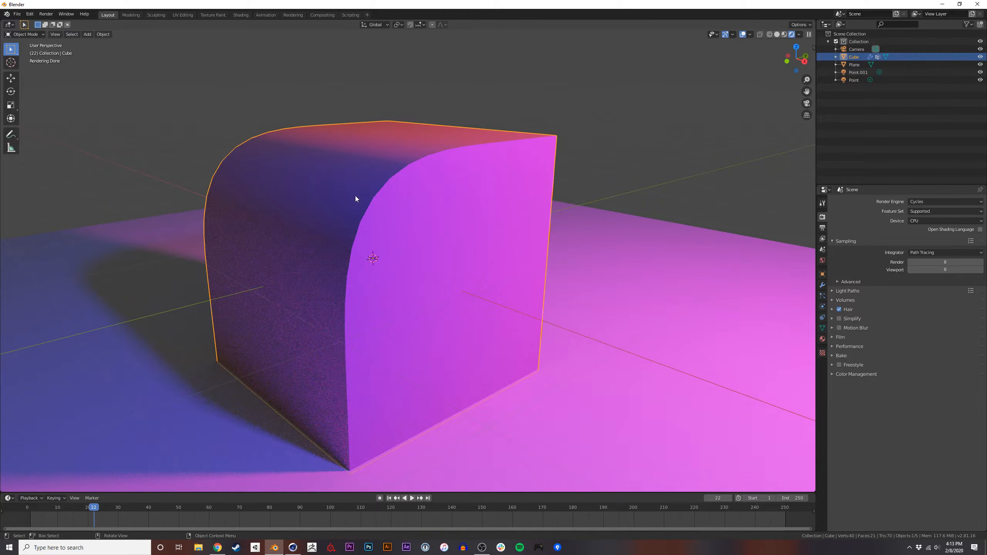
pyautogui.moveTo(385, 278); pyautogui.dragTo(409, 261, button='middle')
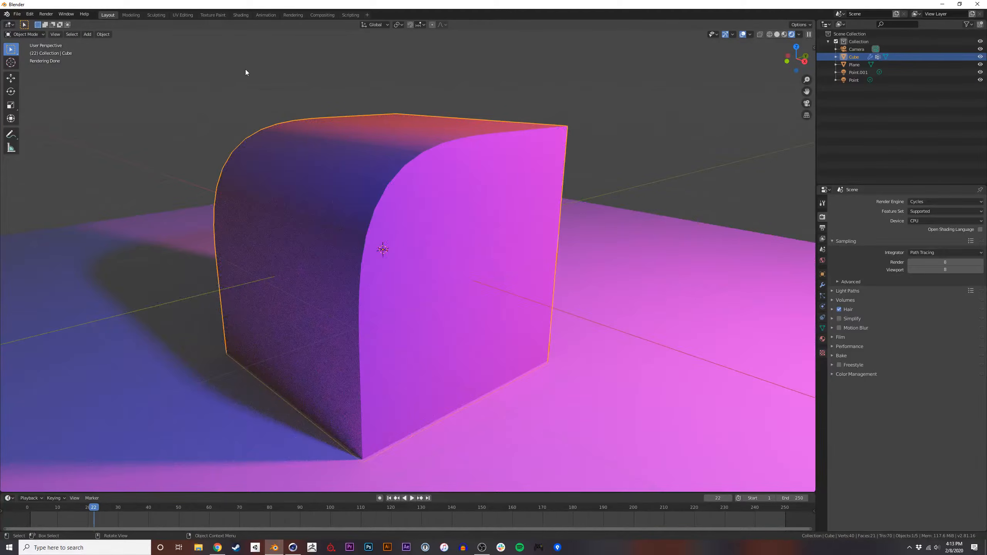
# Switch to the Compositing workspace and spread the Render Layers and Composite nodes apart.
pyautogui.click(327, 15)
pyautogui.moveTo(423, 244); pyautogui.dragTo(461, 232, button='middle')
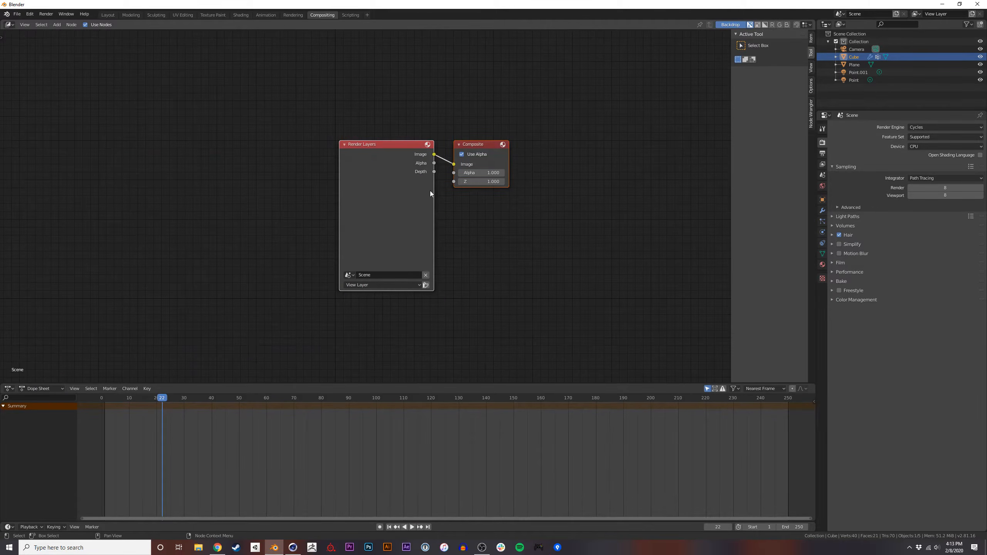
pyautogui.moveTo(398, 148); pyautogui.dragTo(334, 154)
pyautogui.click(460, 224)
pyautogui.moveTo(433, 151); pyautogui.dragTo(577, 144)
pyautogui.moveTo(323, 152); pyautogui.dragTo(207, 124)
pyautogui.click(386, 218)
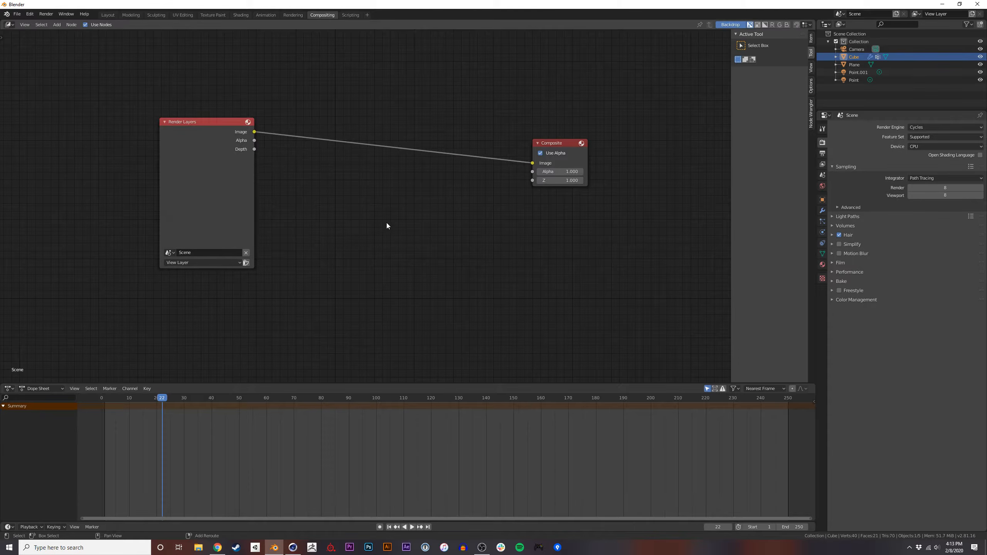
# Add a Denoise node on the image link between Render Layers and Composite.
pyautogui.keyDown('shift'); pyautogui.moveTo(370, 233); pyautogui.dragTo(374, 245, button='middle'); pyautogui.keyUp('shift')
pyautogui.hotkey('shift', 'a')
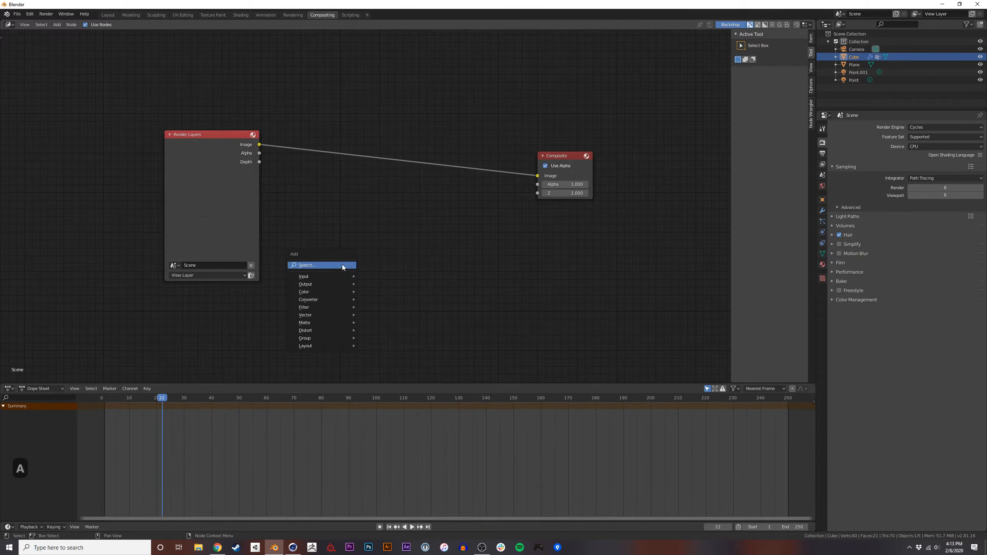
pyautogui.click(342, 264)
pyautogui.write('DEN')
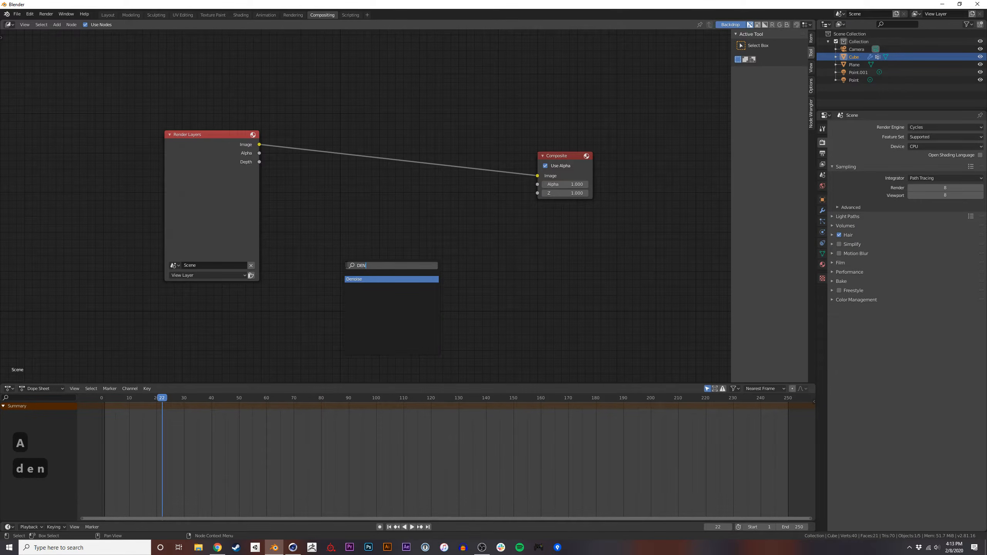
pyautogui.press('Return')
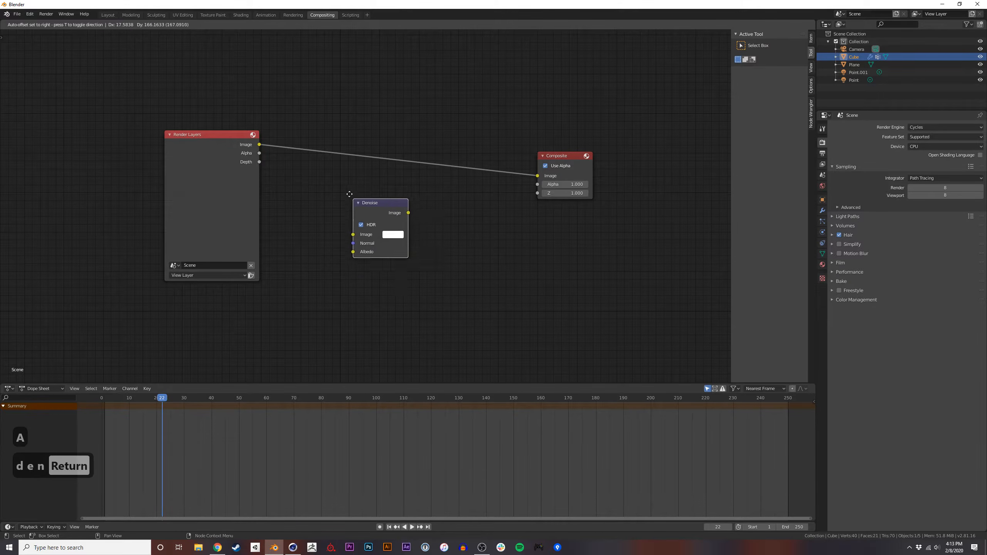
pyautogui.click(326, 133)
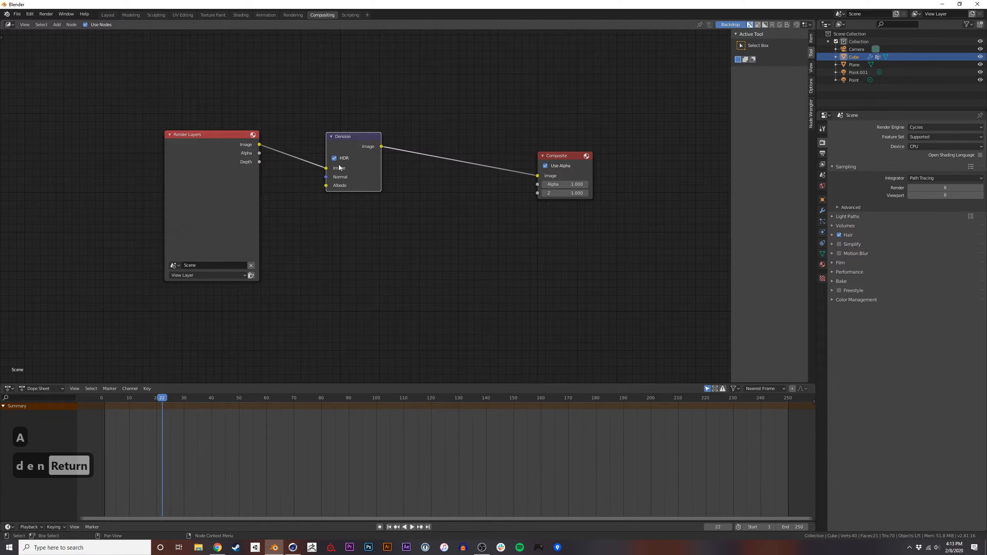
# Return to the Layout workspace, render the image with the compositor denoising, and close the render result.
pyautogui.click(107, 15)
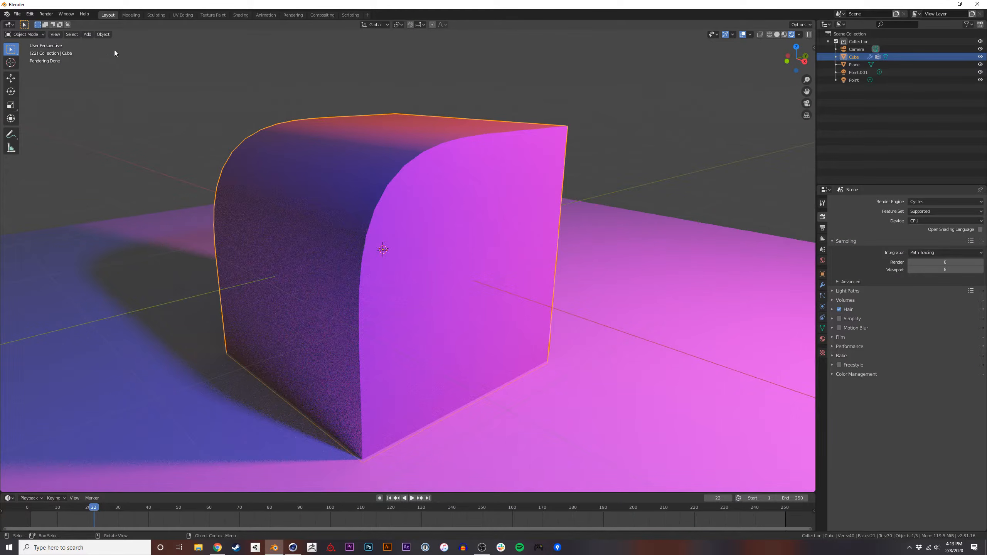
pyautogui.click(46, 13)
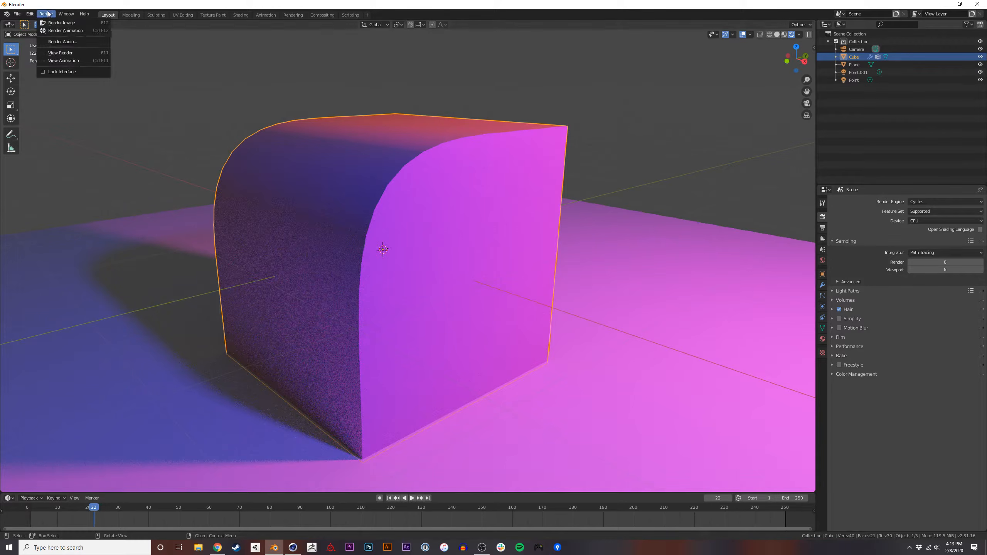
pyautogui.click(70, 22)
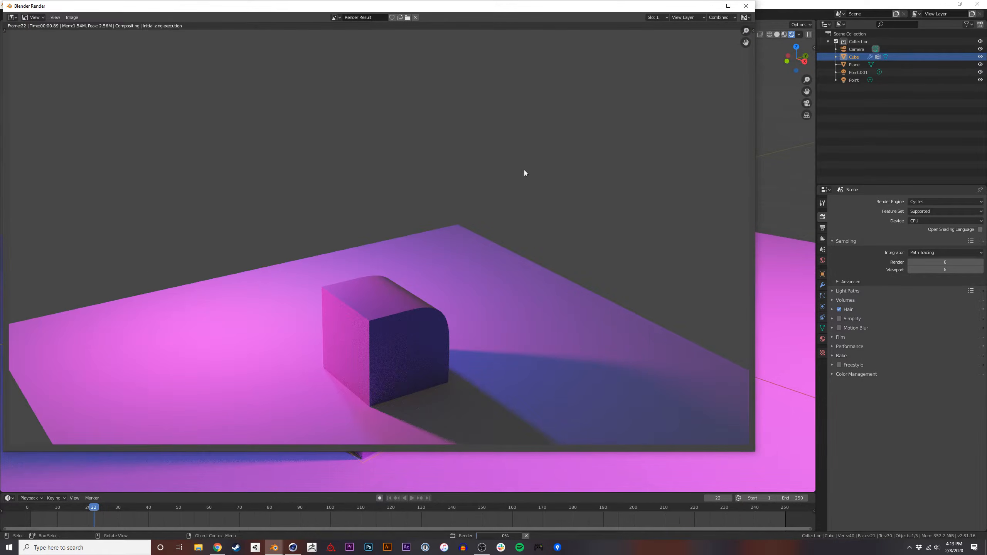
pyautogui.click(746, 6)
# Look through the camera, move it in close to the cube, render the denoised close-up, and close the result.
pyautogui.click(804, 103)
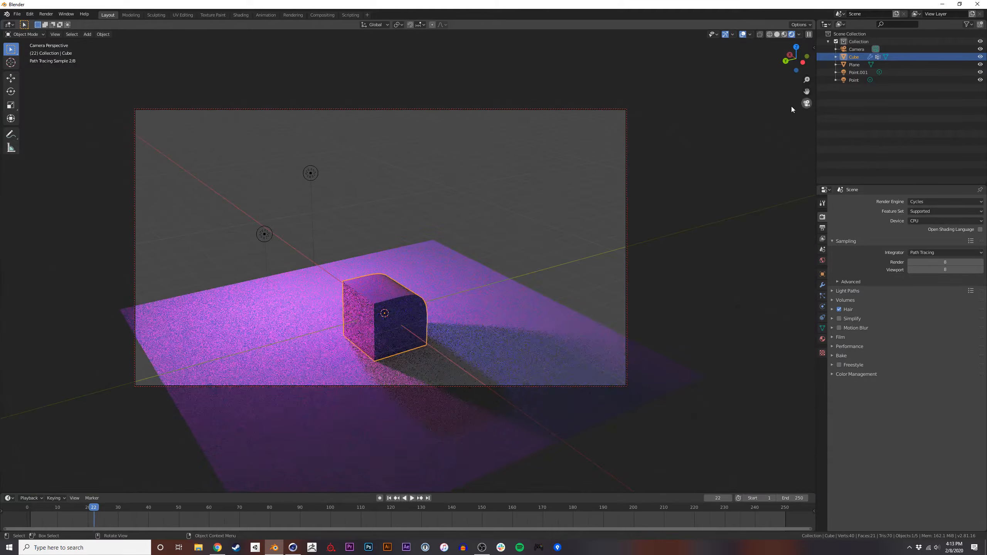
pyautogui.scroll(4, 453, 176)
pyautogui.scroll(5, 457, 181)
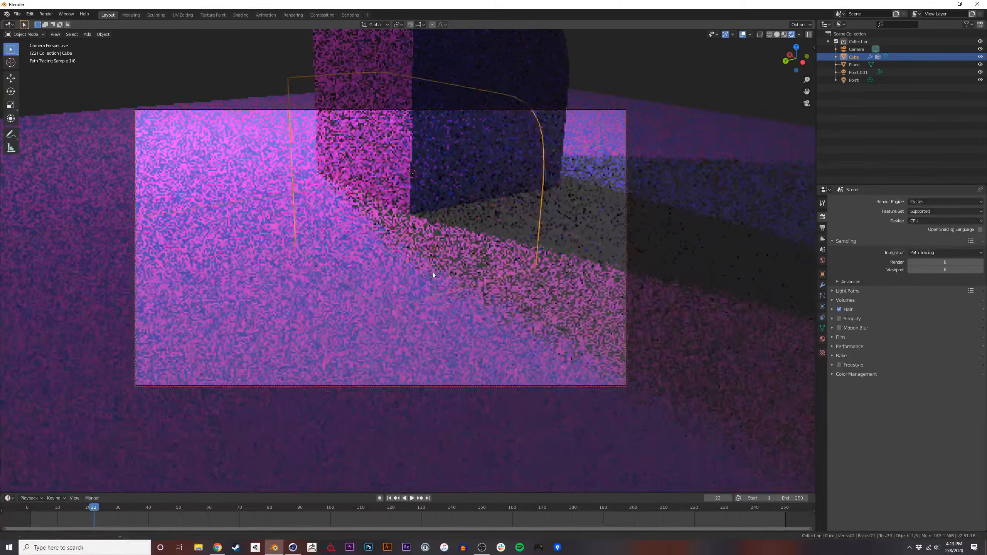
pyautogui.scroll(-3, 407, 317)
pyautogui.scroll(2, 412, 236)
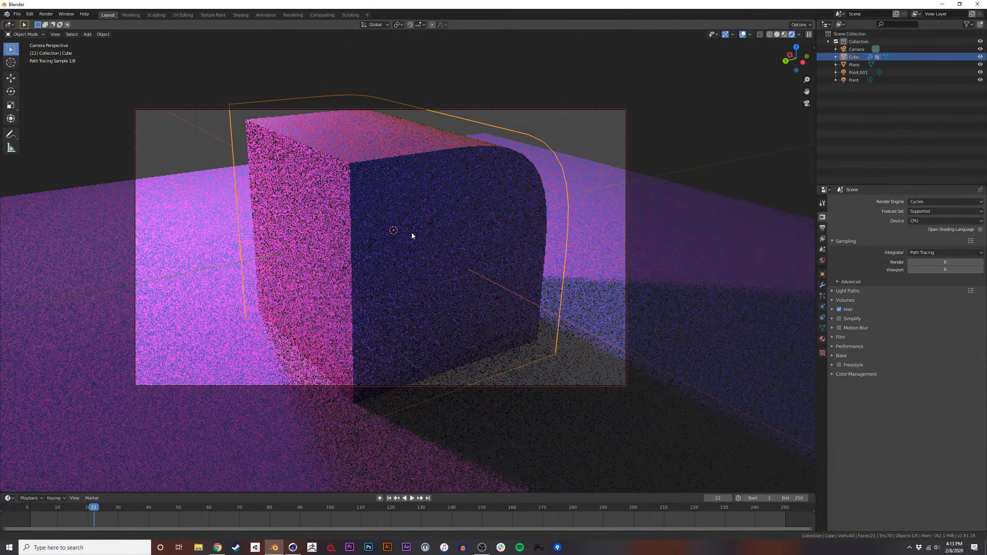
pyautogui.click(47, 14)
pyautogui.click(55, 22)
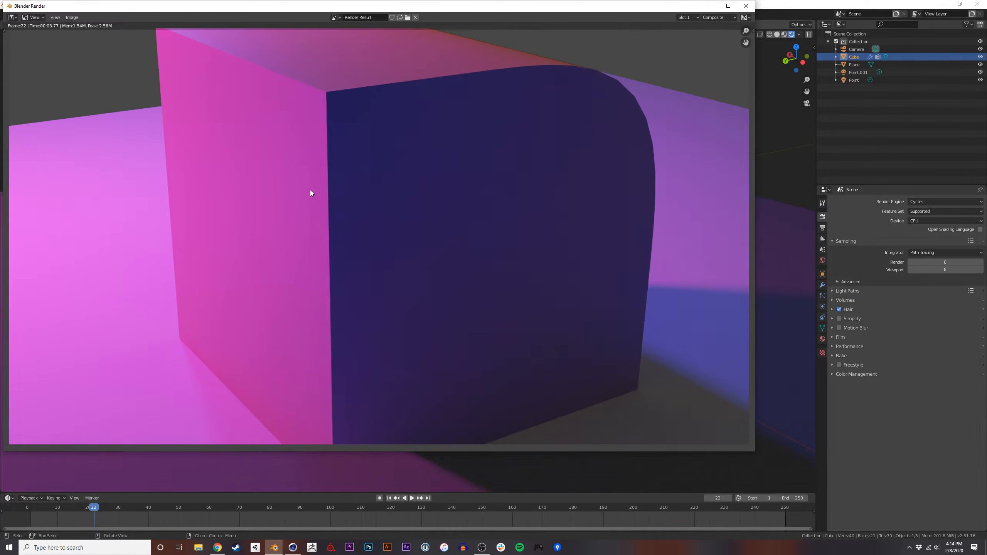
pyautogui.click(746, 5)
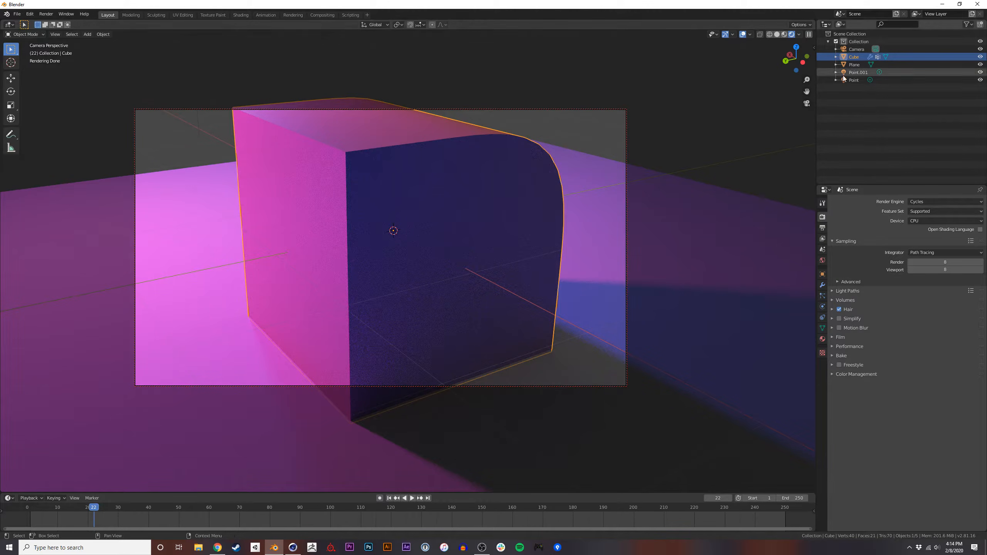
# Switch the render engine to Eevee and delete the cube, the plane and one of the point lights.
pyautogui.click(947, 203)
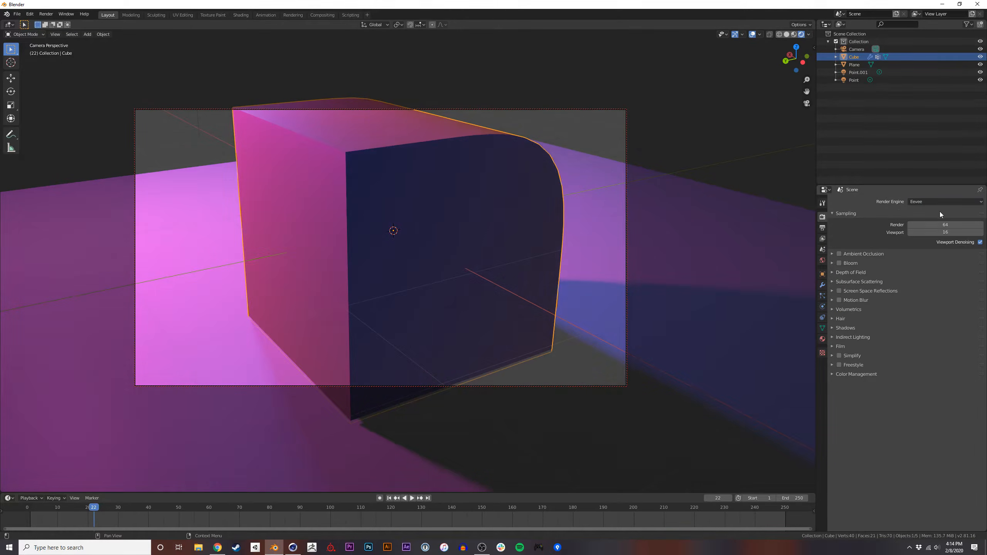
pyautogui.click(943, 211)
pyautogui.moveTo(800, 104); pyautogui.dragTo(457, 230, button='middle')
pyautogui.moveTo(685, 142); pyautogui.dragTo(334, 327)
pyautogui.press('x')
pyautogui.click(342, 320)
pyautogui.moveTo(342, 320); pyautogui.dragTo(398, 287, button='middle')
# Add a Monkey mesh at the world origin.
pyautogui.hotkey('shift', 'a')
pyautogui.moveTo(400, 285)
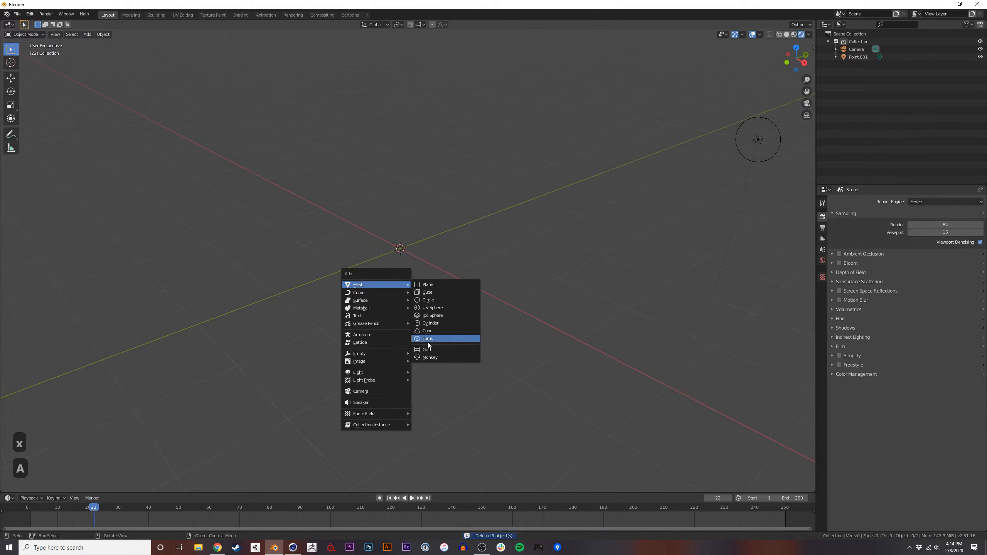
pyautogui.click(430, 358)
pyautogui.moveTo(408, 290); pyautogui.dragTo(528, 289, button='middle')
pyautogui.scroll(-4, 433, 263)
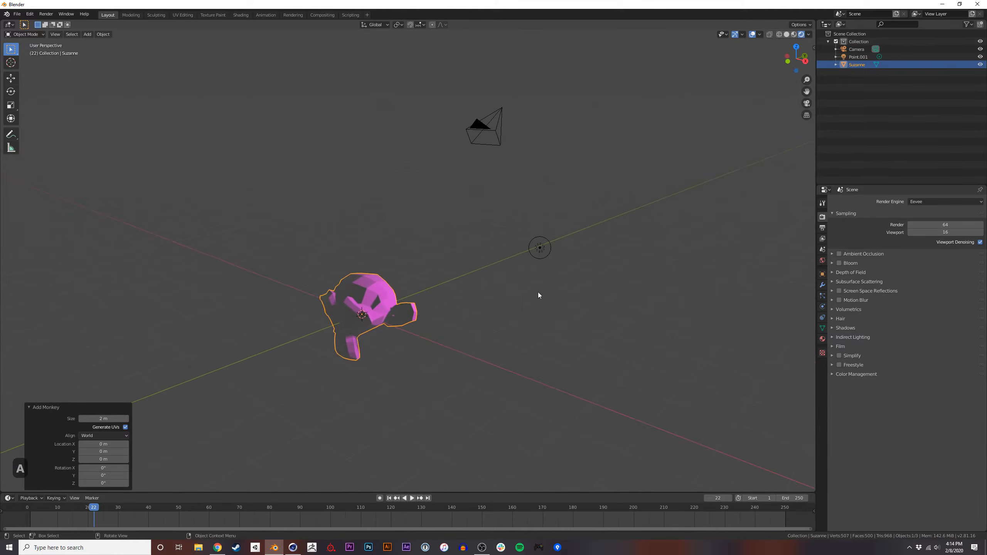
# Delete the remaining point light and add a Sun light at the origin.
pyautogui.click(538, 248)
pyautogui.press('x')
pyautogui.click(496, 226)
pyautogui.moveTo(496, 225); pyautogui.dragTo(434, 268, button='middle')
pyautogui.hotkey('shift', 'a')
pyautogui.moveTo(437, 354)
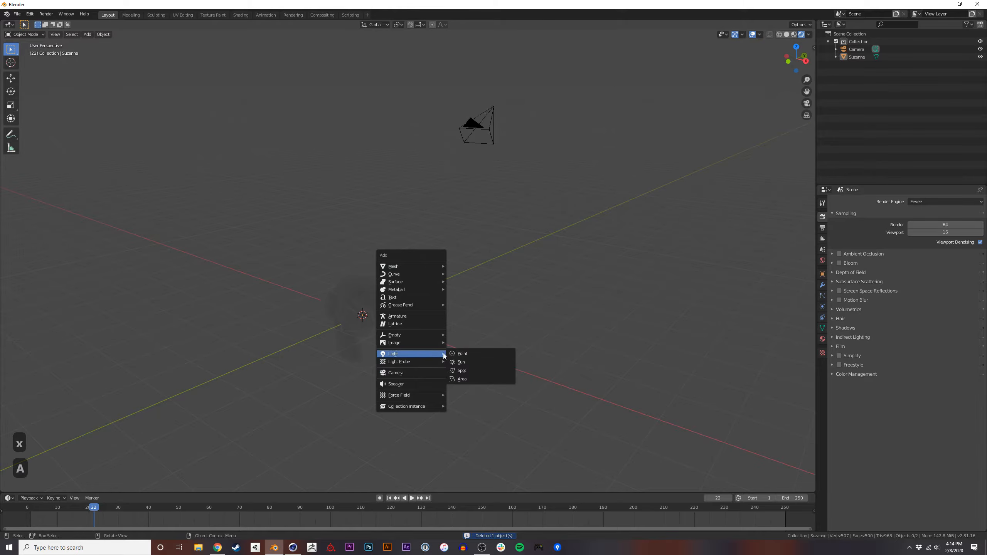
pyautogui.click(467, 364)
pyautogui.moveTo(421, 339); pyautogui.dragTo(407, 262, button='middle')
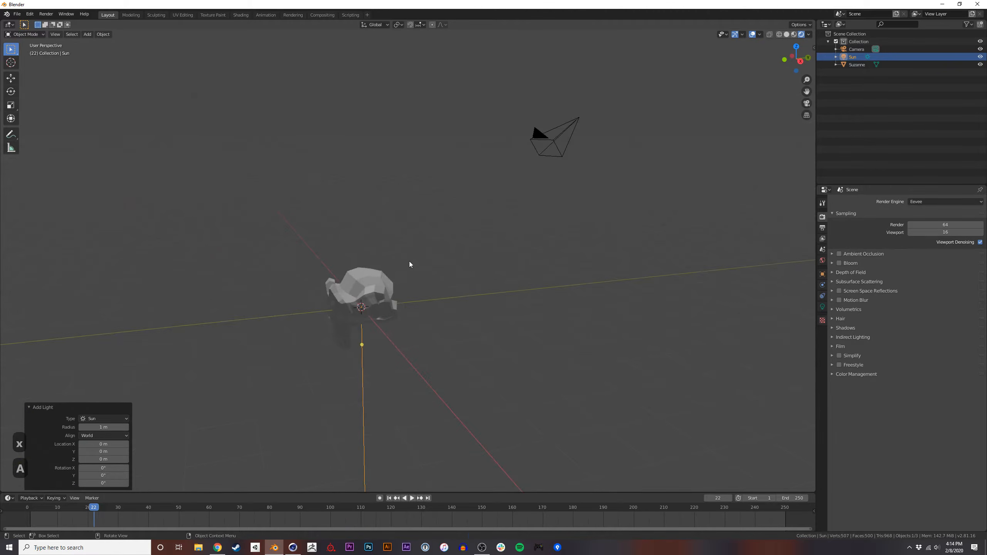
# Tilt the sun light and move it about -2.42 m in X, -4.22 m in Y and 1.83 m in Z.
pyautogui.press('r')
pyautogui.click(407, 177)
pyautogui.press('g')
pyautogui.click(269, 82)
pyautogui.moveTo(269, 81); pyautogui.dragTo(407, 305, button='middle')
pyautogui.scroll(2, 407, 305)
pyautogui.scroll(2, 408, 307)
pyautogui.keyDown('shift'); pyautogui.moveTo(354, 356); pyautogui.dragTo(411, 261, button='middle'); pyautogui.keyUp('shift')
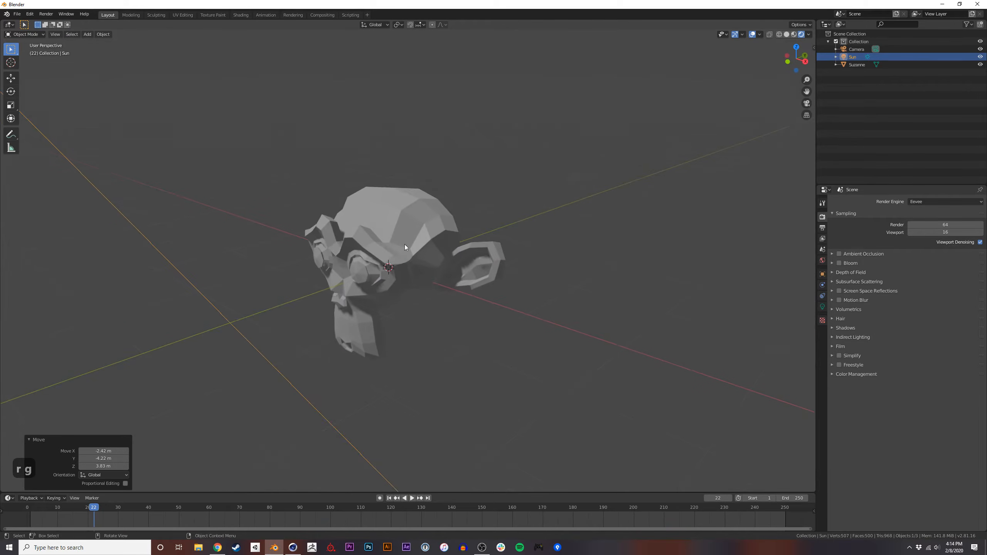
# Open the monkey in the UV Editing workspace and examine its default UV layout beside the mesh.
pyautogui.click(351, 210)
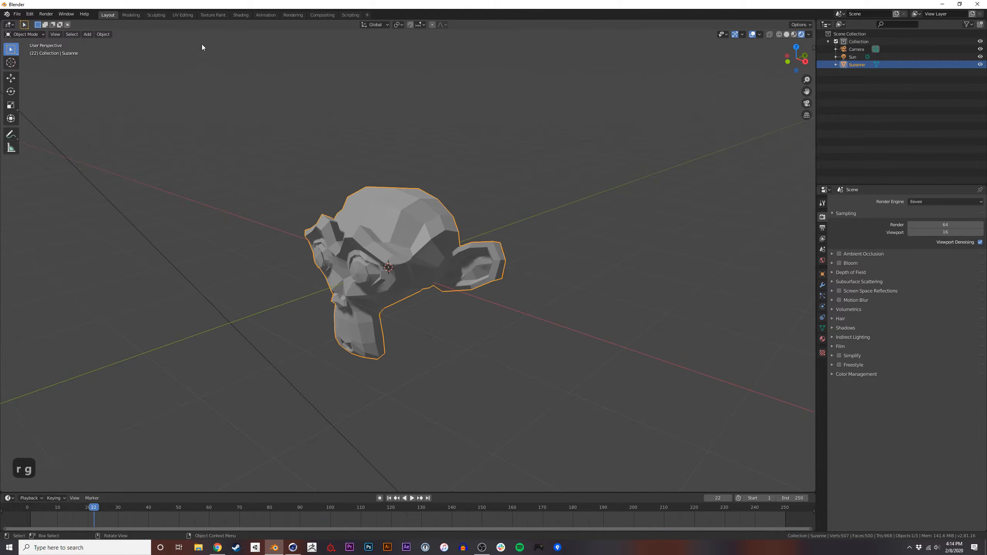
pyautogui.click(182, 15)
pyautogui.scroll(2, 261, 263)
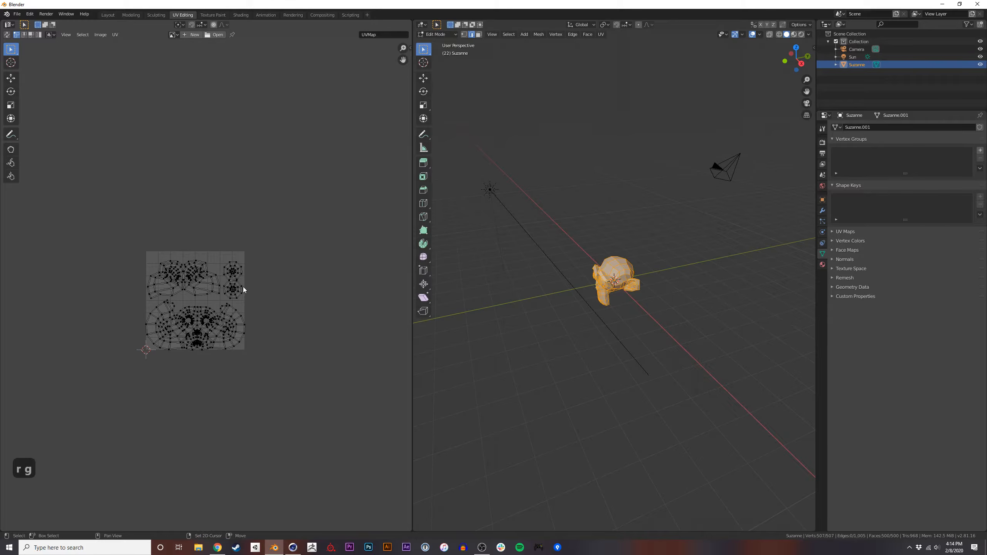
pyautogui.scroll(3, 229, 319)
pyautogui.moveTo(583, 276); pyautogui.dragTo(644, 279, button='middle')
pyautogui.scroll(8, 644, 279)
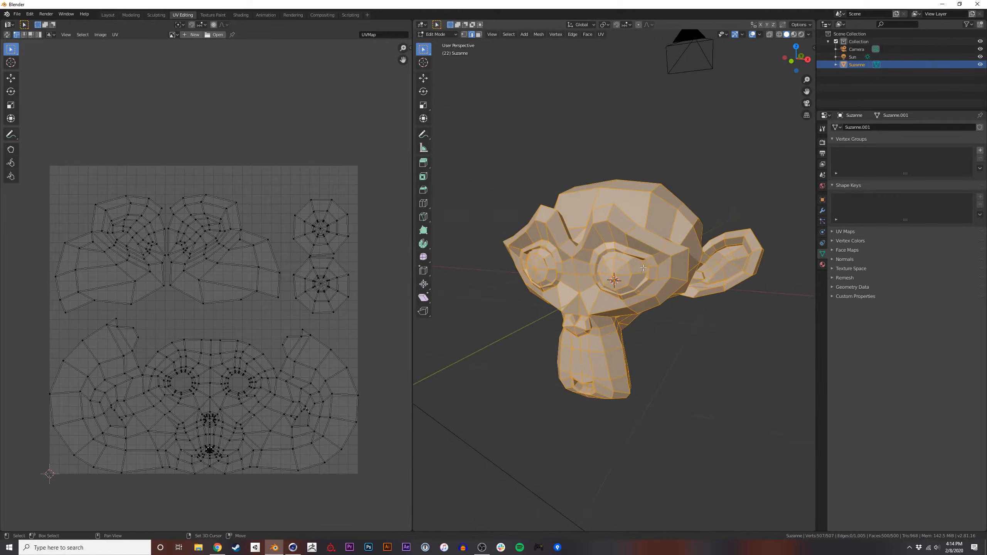
pyautogui.moveTo(355, 479); pyautogui.dragTo(51, 170)
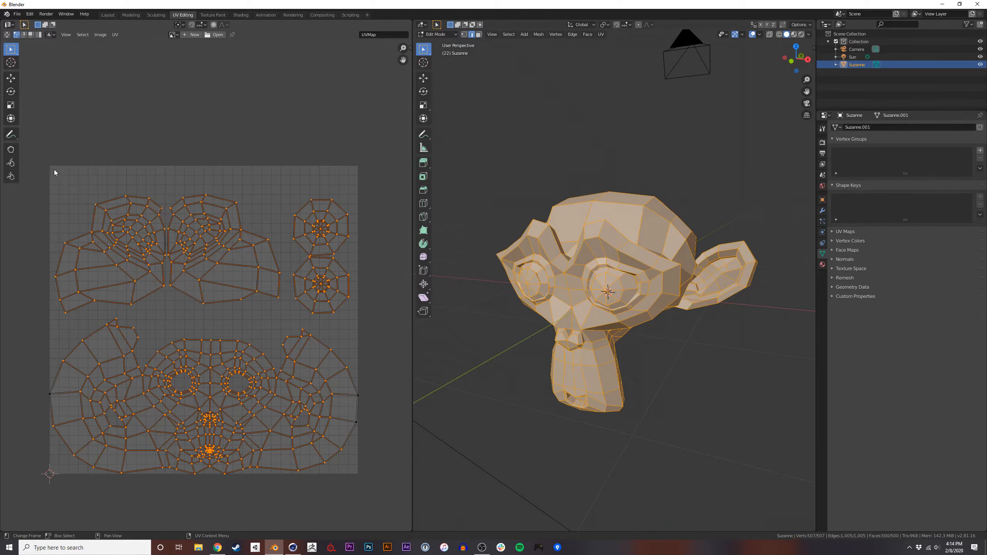
pyautogui.click(330, 181)
pyautogui.moveTo(310, 217); pyautogui.dragTo(303, 215, button='middle')
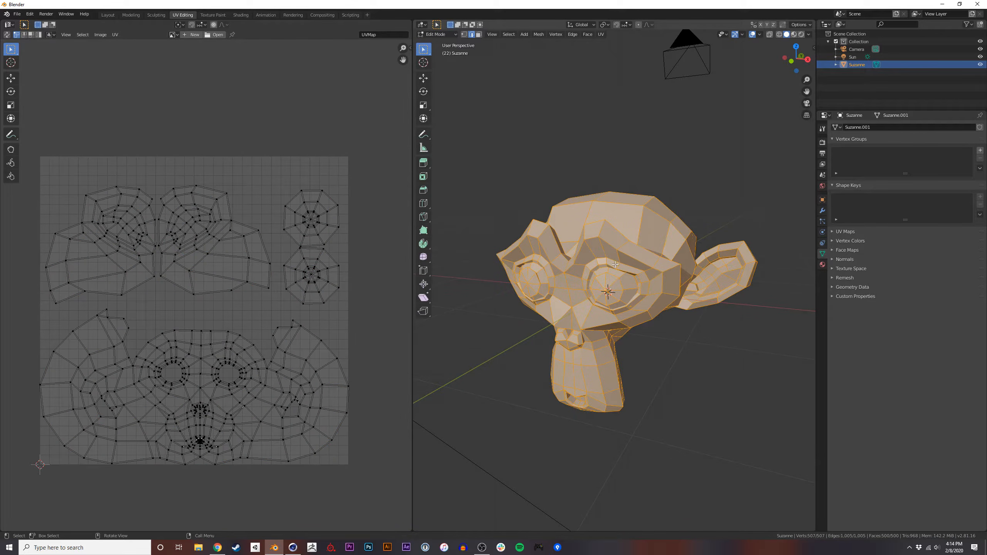
# Unwrap the whole monkey with Project From View, and replace that with a Cylinder Projection.
pyautogui.press('u')
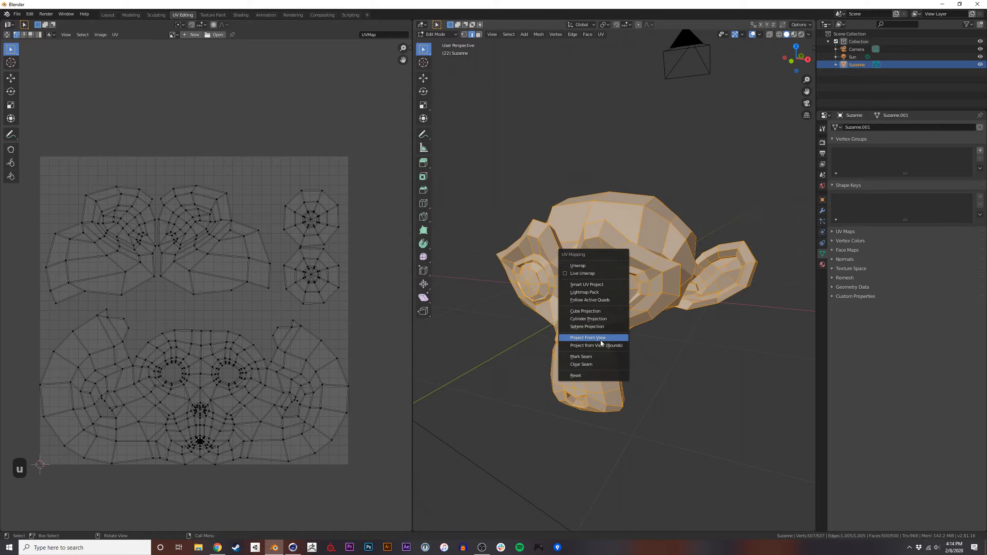
pyautogui.click(602, 340)
pyautogui.press('u')
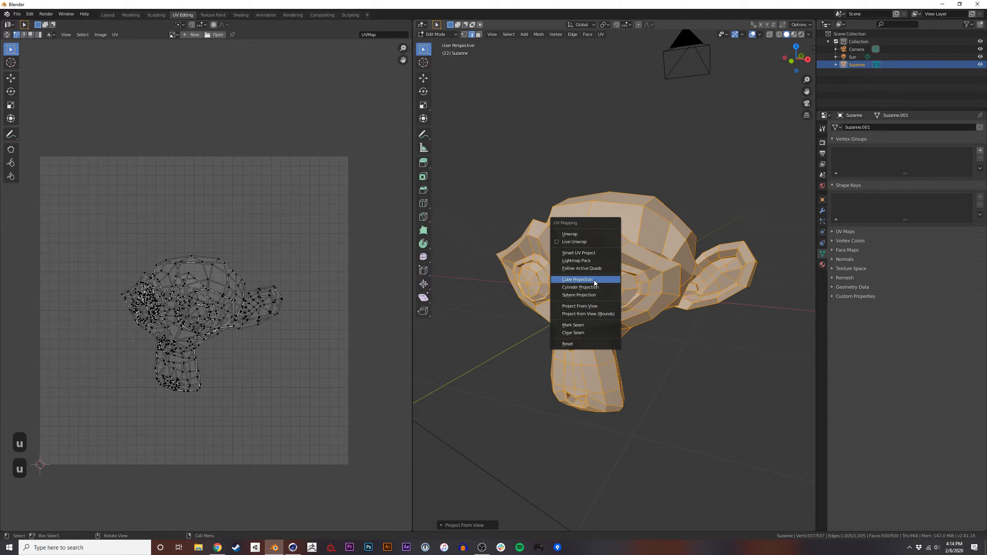
pyautogui.click(597, 291)
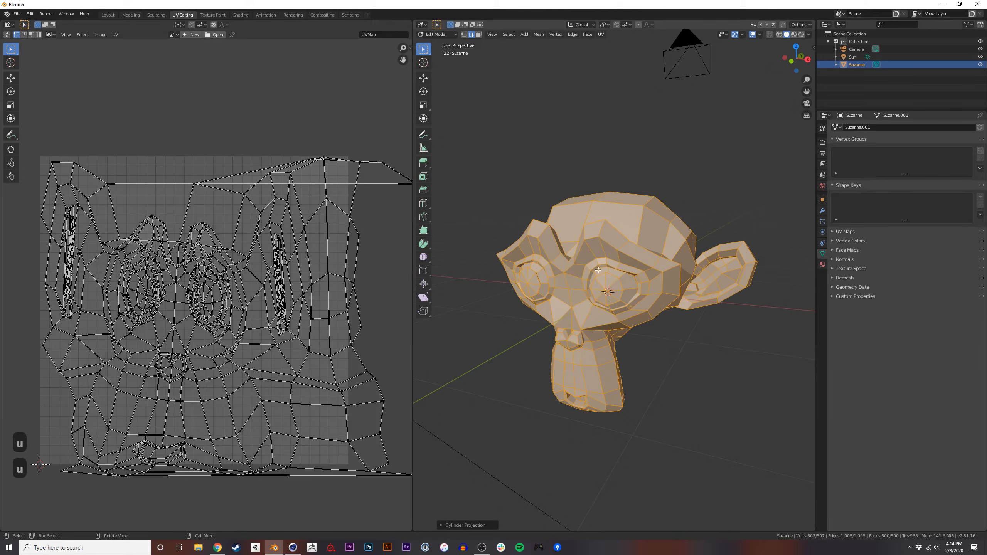
pyautogui.press('u')
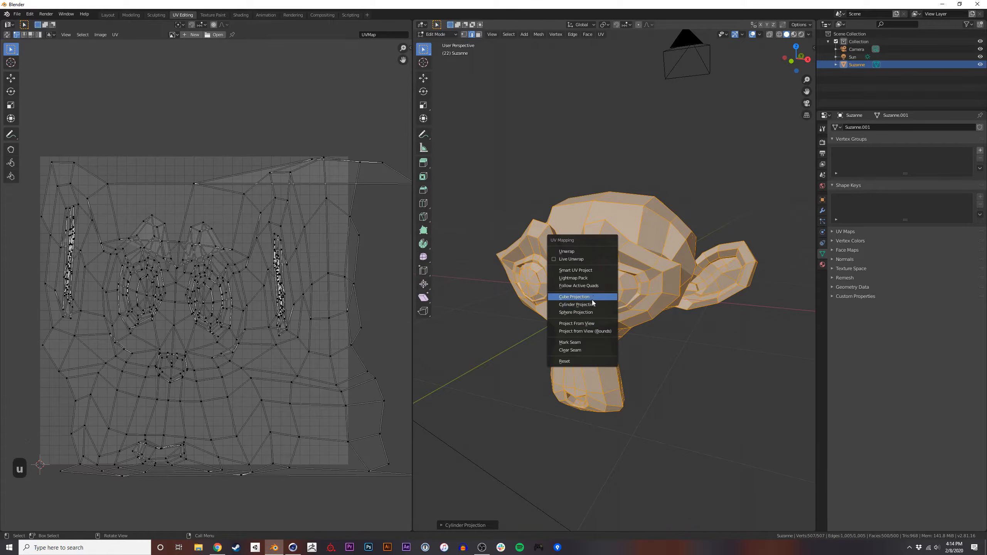
pyautogui.press('Escape')
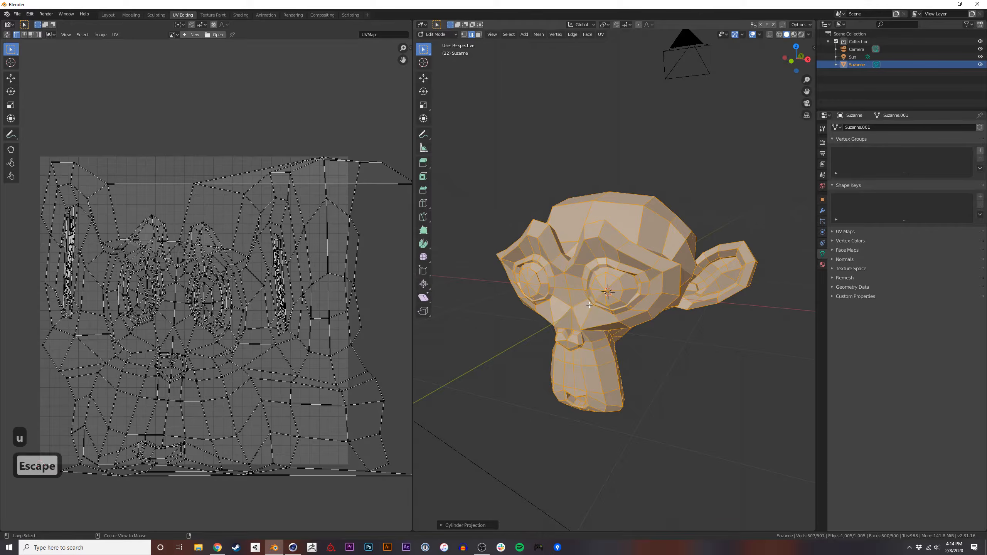
# Switch to Cinema 4D and change its interface layout to BP - UV Edit.
pyautogui.hotkey('alt', 'Tab')
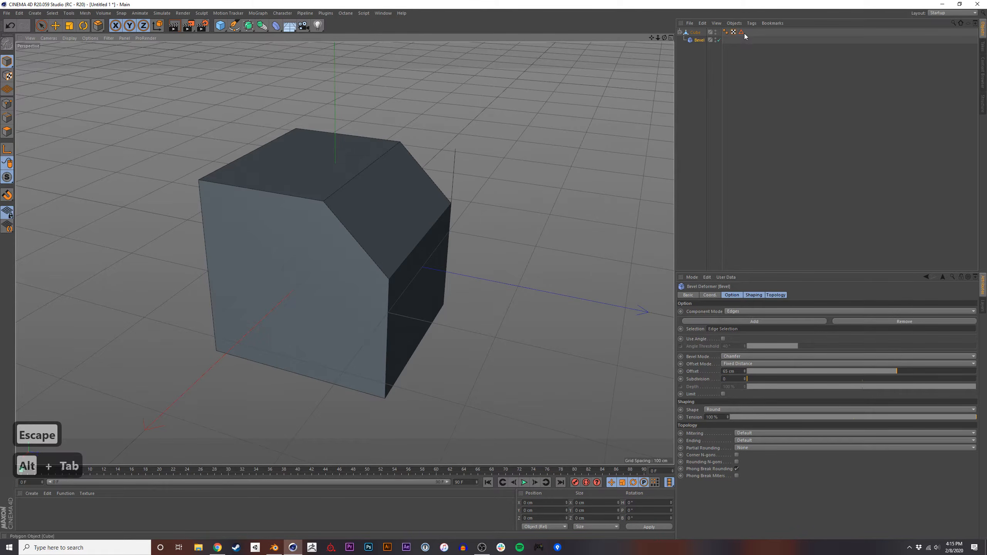
pyautogui.click(958, 5)
pyautogui.click(466, 3)
pyautogui.click(953, 14)
pyautogui.click(616, 225)
pyautogui.click(960, 14)
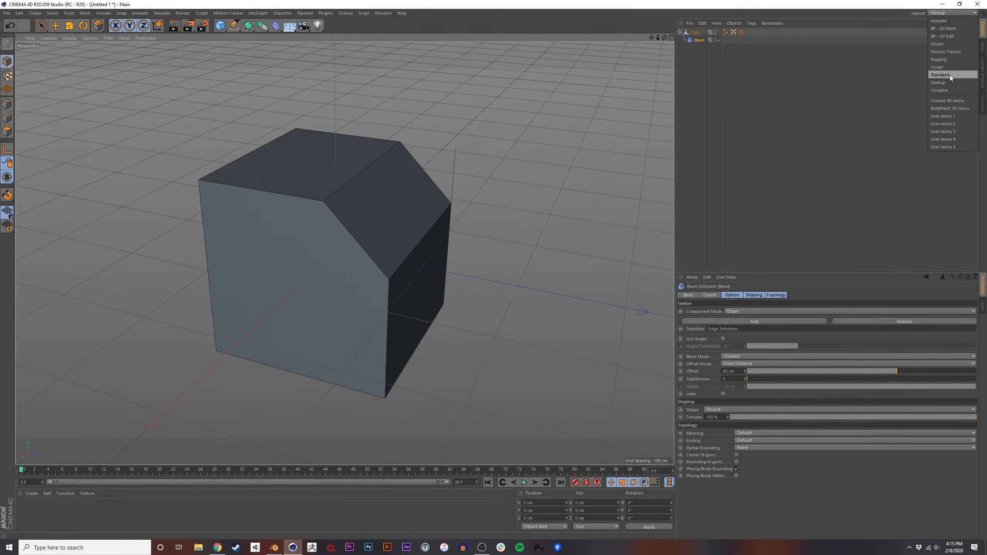
pyautogui.click(944, 36)
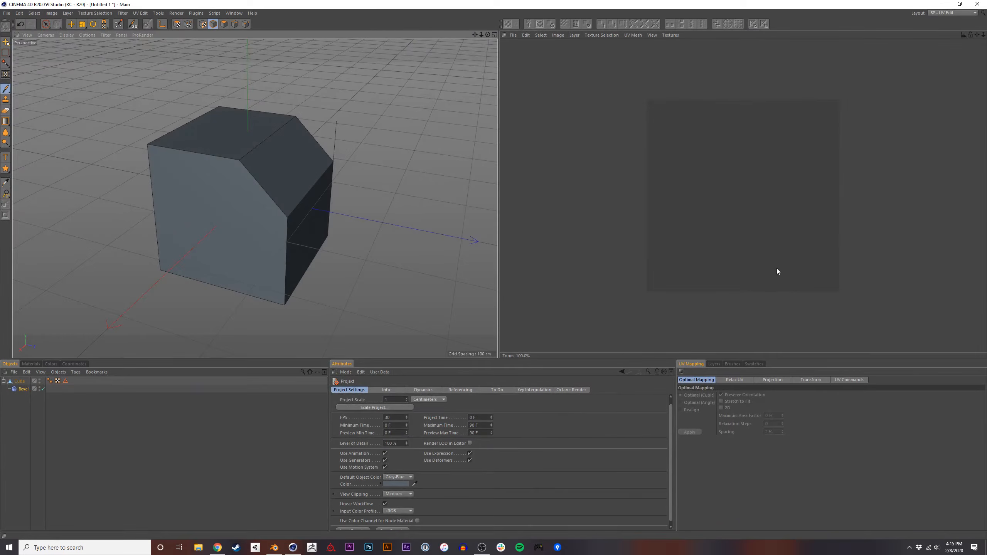
# Bring up the UV projection options, select the cube with Live Selection, and enter UV Polygon Edit mode.
pyautogui.click(761, 380)
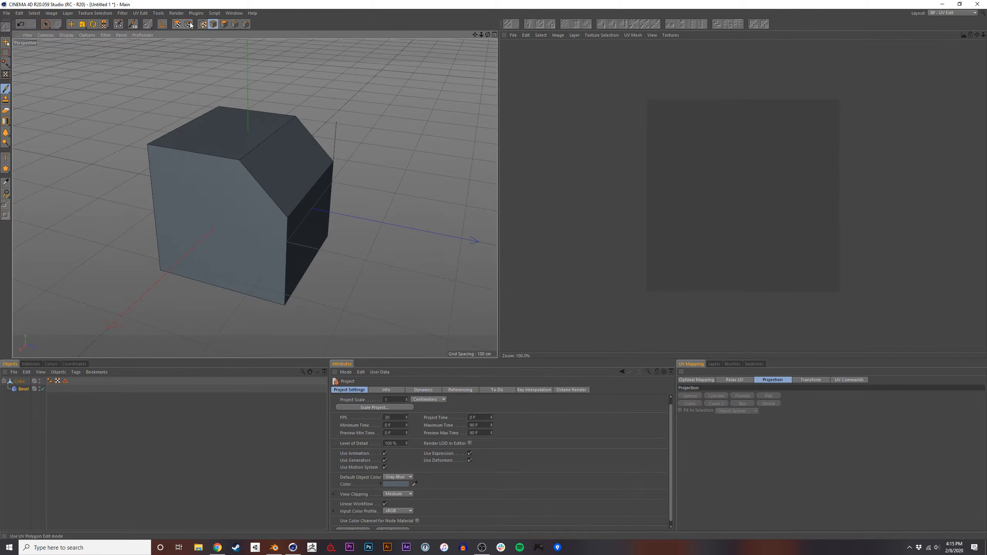
pyautogui.click(203, 25)
pyautogui.click(213, 24)
pyautogui.click(71, 27)
pyautogui.click(45, 27)
pyautogui.click(227, 179)
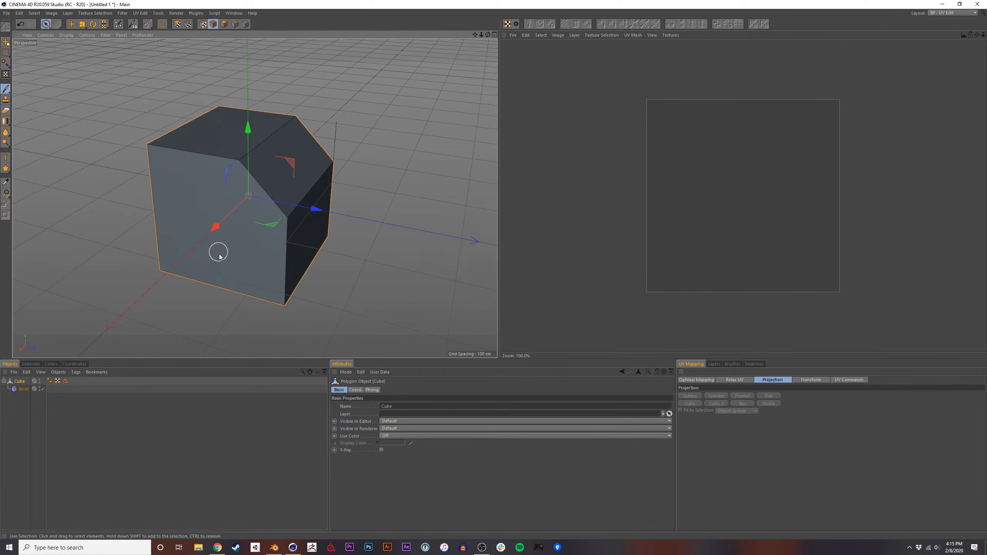
pyautogui.click(177, 25)
# Apply the Cylinder, Cubic 2, Cubic, Frontal, Flat, Box and Sphere projections to the cube's UVs in turn.
pyautogui.click(716, 396)
pyautogui.click(717, 404)
pyautogui.click(691, 404)
pyautogui.click(716, 396)
pyautogui.click(740, 397)
pyautogui.click(769, 397)
pyautogui.click(739, 404)
pyautogui.click(693, 398)
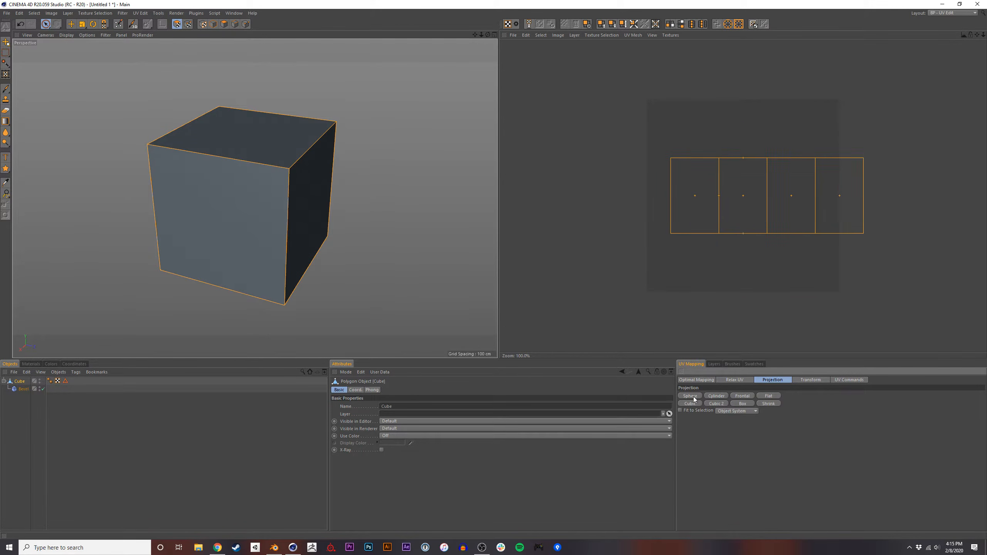
# Switch to UV point editing and drag the lower-left corner point of the cube's UV layout with the Move tool.
pyautogui.click(188, 25)
pyautogui.click(670, 235)
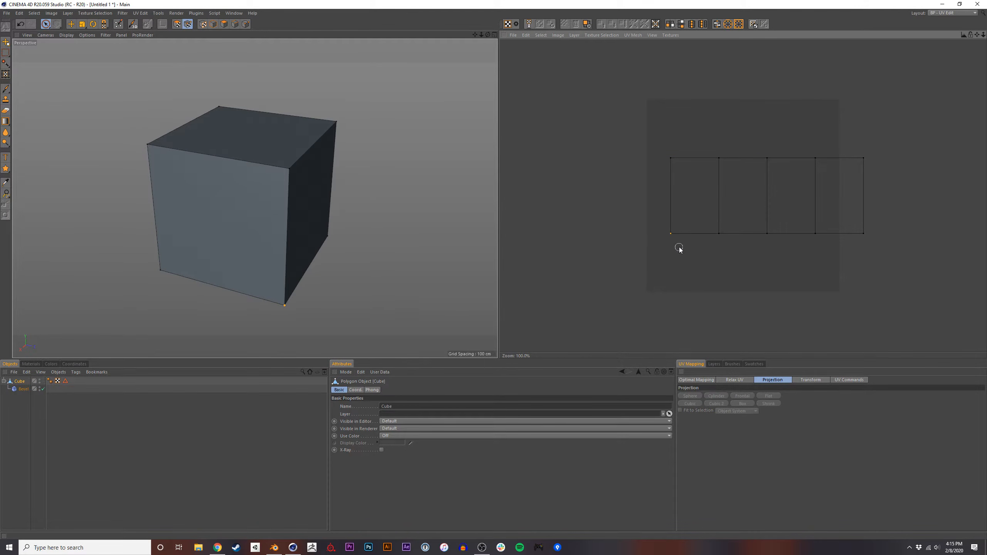
pyautogui.press('e')
pyautogui.press('g')
pyautogui.moveTo(672, 235); pyautogui.dragTo(684, 249)
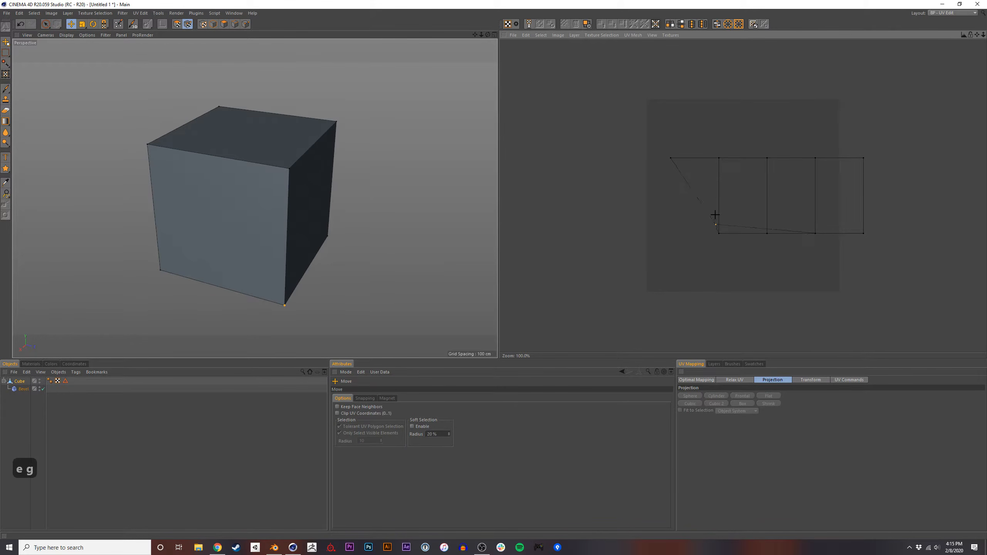
pyautogui.moveTo(710, 178); pyautogui.dragTo(696, 231)
# Switch to Blender and mark the edge loop running over the back and middle of the monkey's head as a UV seam.
pyautogui.hotkey('alt', 'Tab')
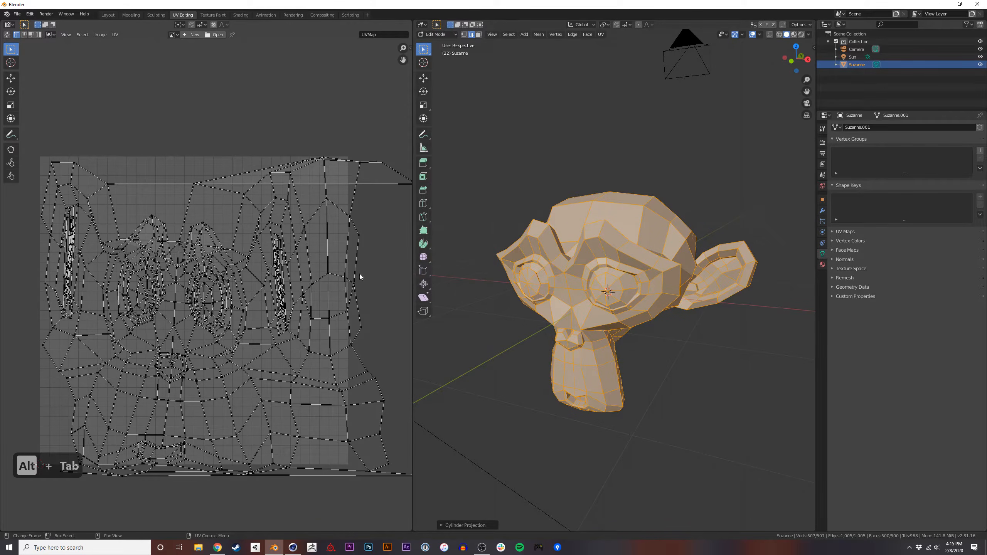
pyautogui.moveTo(614, 258); pyautogui.dragTo(601, 225, button='middle')
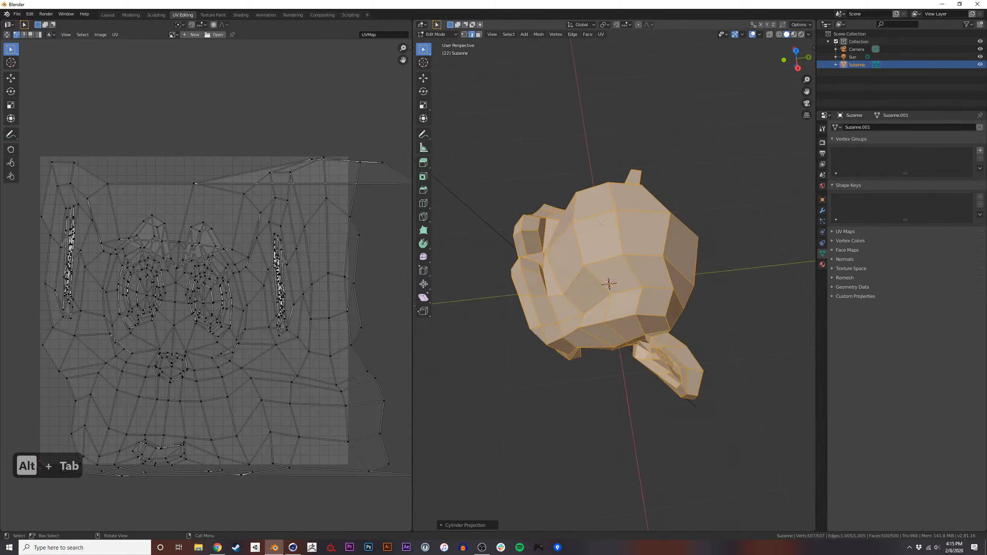
pyautogui.press('2')
pyautogui.keyDown('alt'); pyautogui.click(619, 219); pyautogui.keyUp('alt')
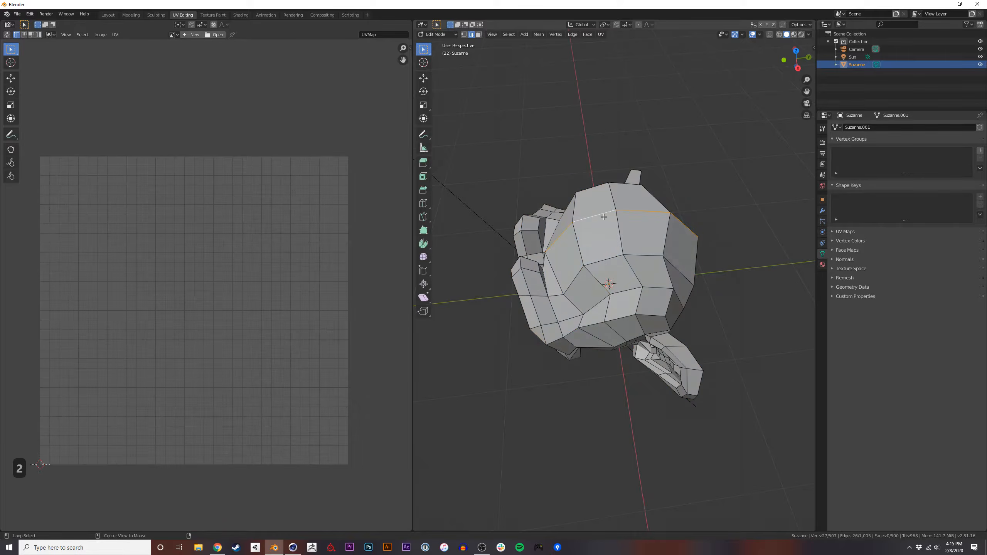
pyautogui.moveTo(619, 219); pyautogui.dragTo(642, 259, button='middle')
pyautogui.press('u')
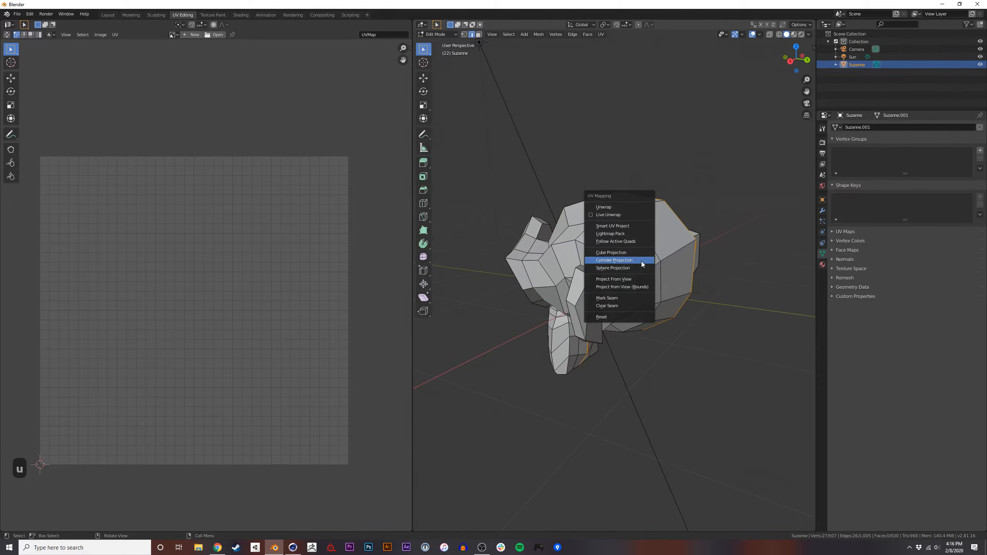
pyautogui.click(619, 298)
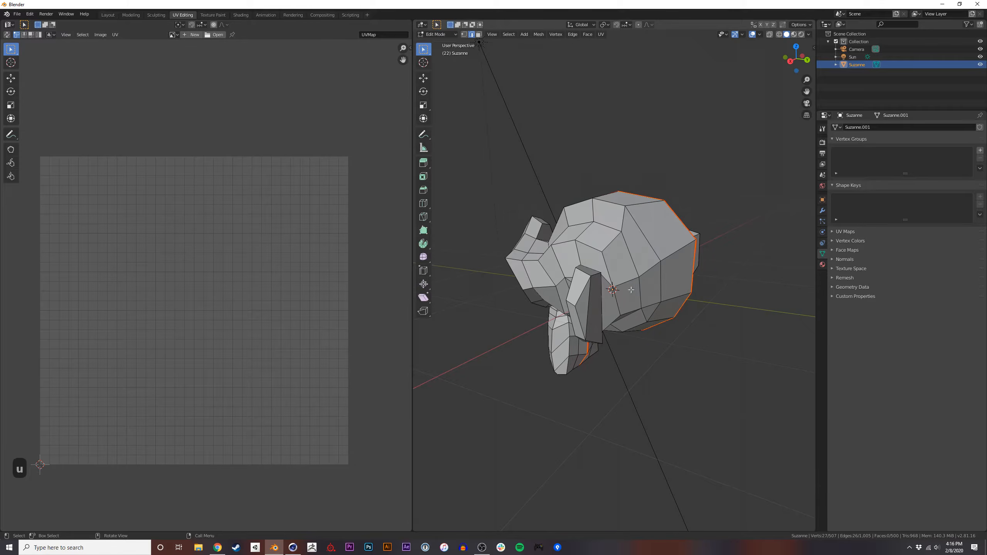
# Select the whole monkey mesh and unwrap it with Smart UV Project.
pyautogui.moveTo(707, 316); pyautogui.dragTo(727, 321, button='middle')
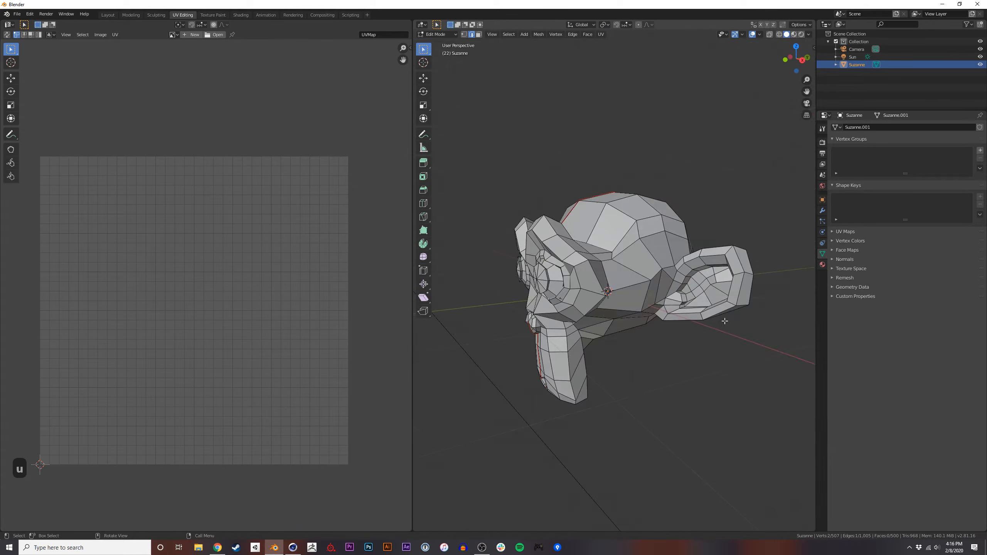
pyautogui.press('a')
pyautogui.press('u')
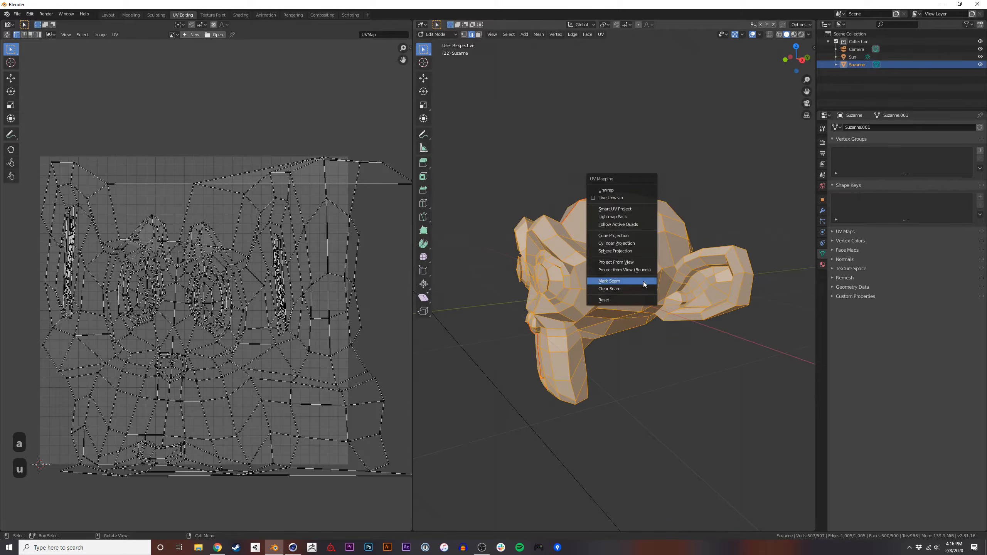
pyautogui.click(624, 210)
pyautogui.click(627, 268)
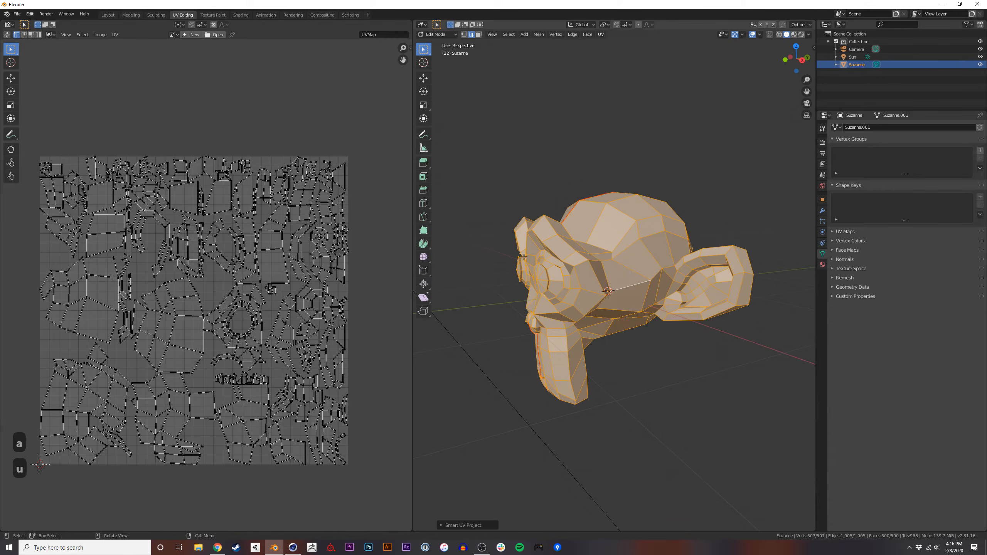
# Select the chain of edges where the monkey's ear meets the head and mark it as a seam.
pyautogui.moveTo(486, 272); pyautogui.dragTo(645, 212, button='middle')
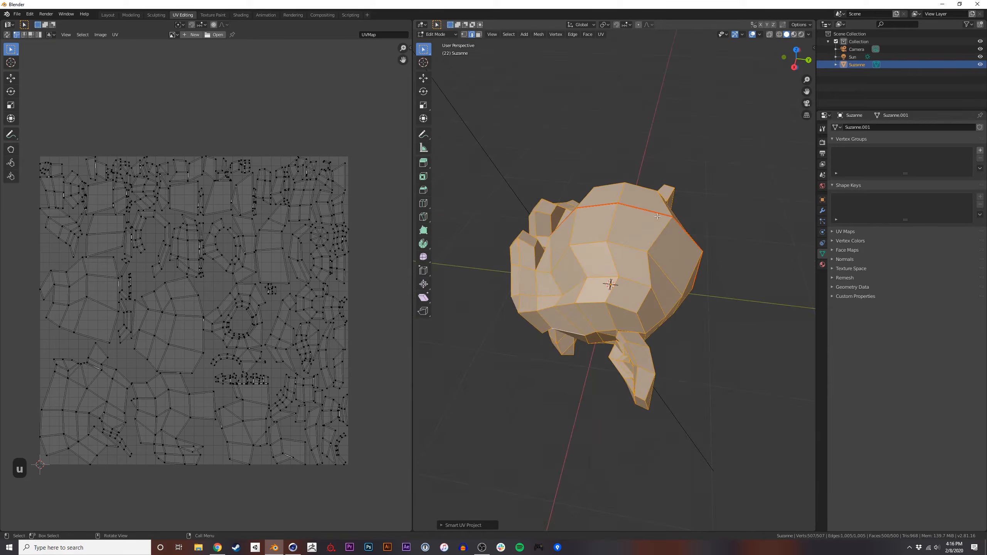
pyautogui.moveTo(547, 232); pyautogui.dragTo(570, 297, button='middle')
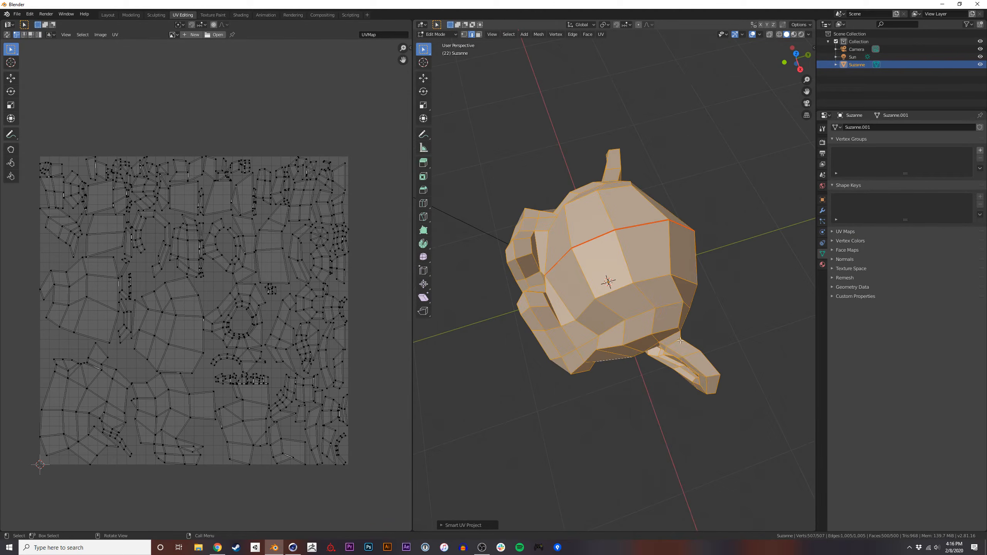
pyautogui.moveTo(686, 337); pyautogui.dragTo(644, 316, button='middle')
pyautogui.moveTo(602, 239); pyautogui.dragTo(543, 242, button='middle')
pyautogui.moveTo(577, 306); pyautogui.dragTo(640, 320, button='middle')
pyautogui.click(552, 304)
pyautogui.keyDown('shift'); pyautogui.click(633, 244); pyautogui.keyUp('shift')
pyautogui.scroll(1, 602, 331)
pyautogui.keyDown('ctrl'); pyautogui.click(576, 351); pyautogui.keyUp('ctrl')
pyautogui.keyDown('shift'); pyautogui.click(563, 341); pyautogui.keyUp('shift')
pyautogui.press('u')
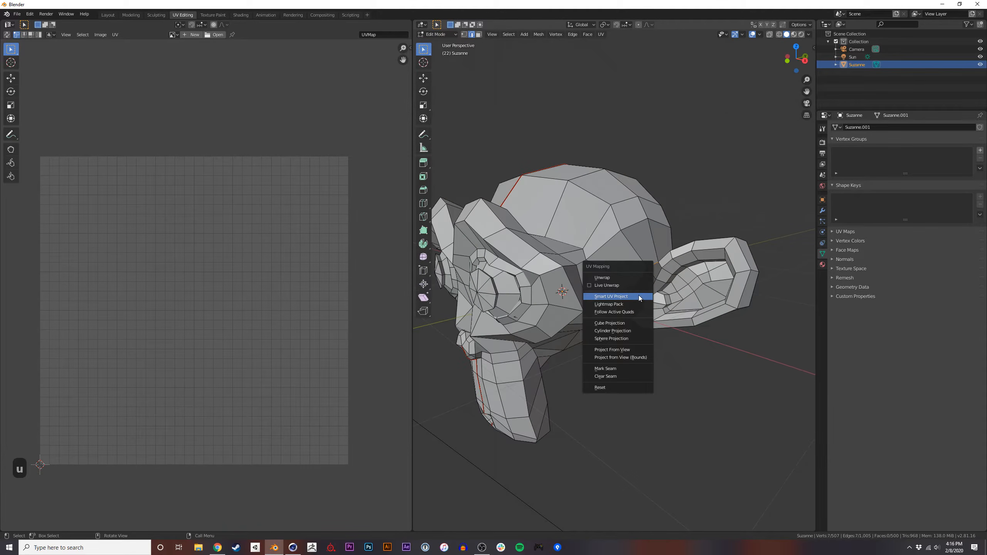
pyautogui.click(621, 369)
# Select the edges along the outer rim of the same ear and mark them as a seam.
pyautogui.moveTo(621, 369); pyautogui.dragTo(566, 314, button='middle')
pyautogui.click(581, 308)
pyautogui.keyDown('shift'); pyautogui.click(573, 316); pyautogui.keyUp('shift')
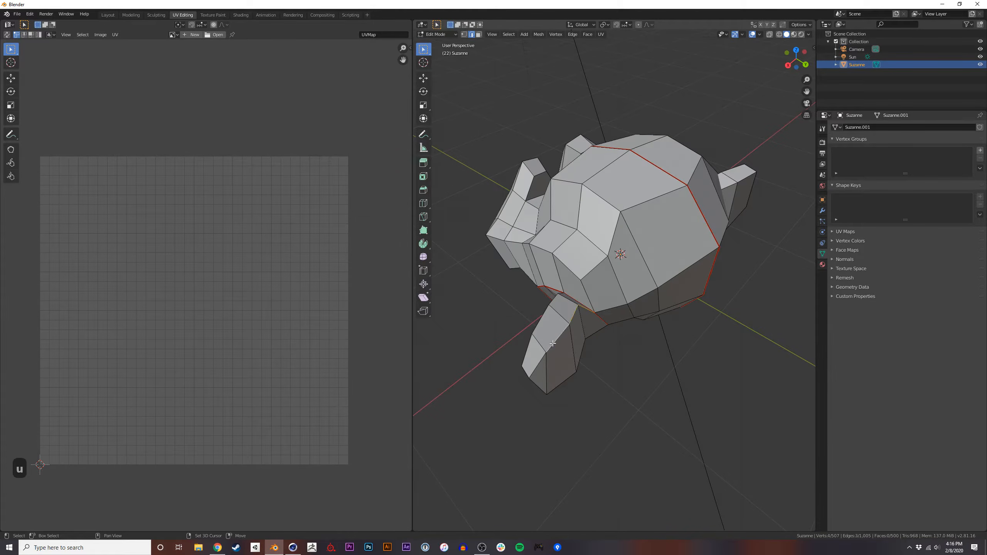
pyautogui.moveTo(535, 364); pyautogui.dragTo(635, 293, button='middle')
pyautogui.press('u')
pyautogui.click(574, 292)
# Select the whole mesh, mark all its edges as seams, and run Smart UV Project.
pyautogui.press('a')
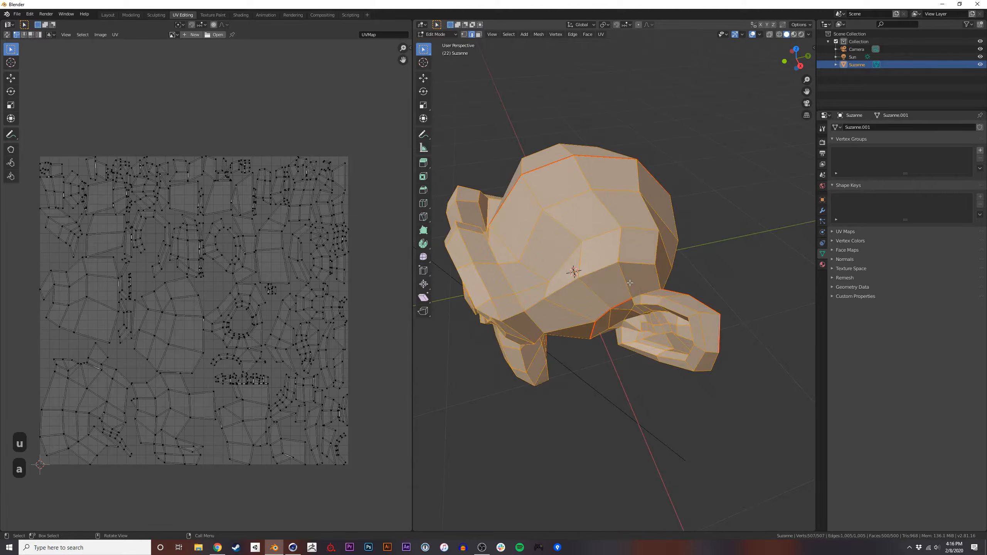
pyautogui.press('u')
pyautogui.click(617, 284)
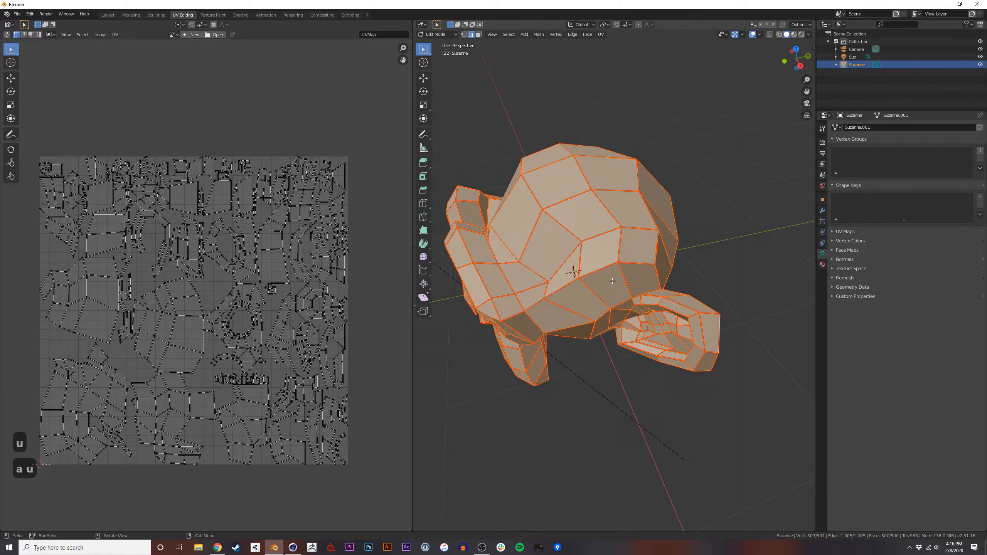
pyautogui.press('u')
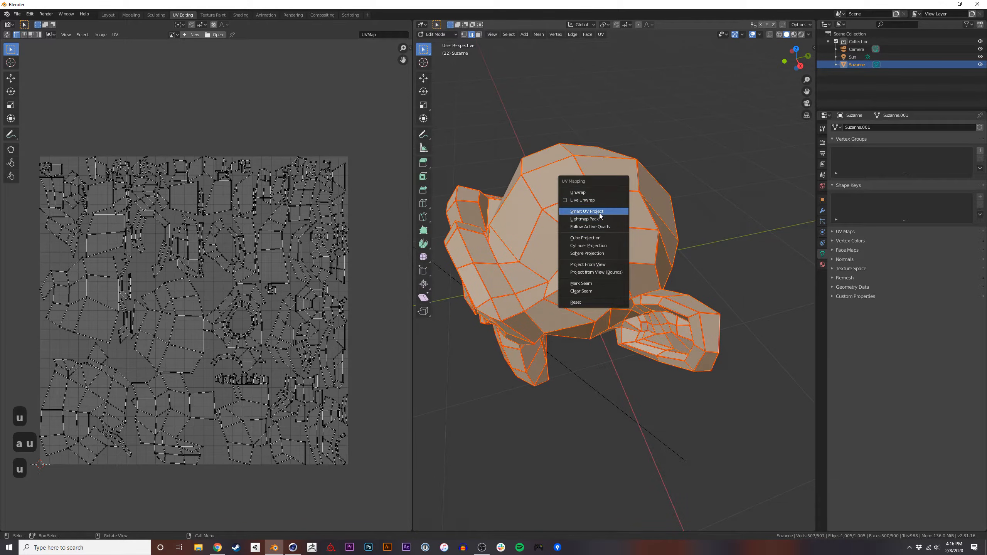
pyautogui.click(599, 213)
pyautogui.click(602, 272)
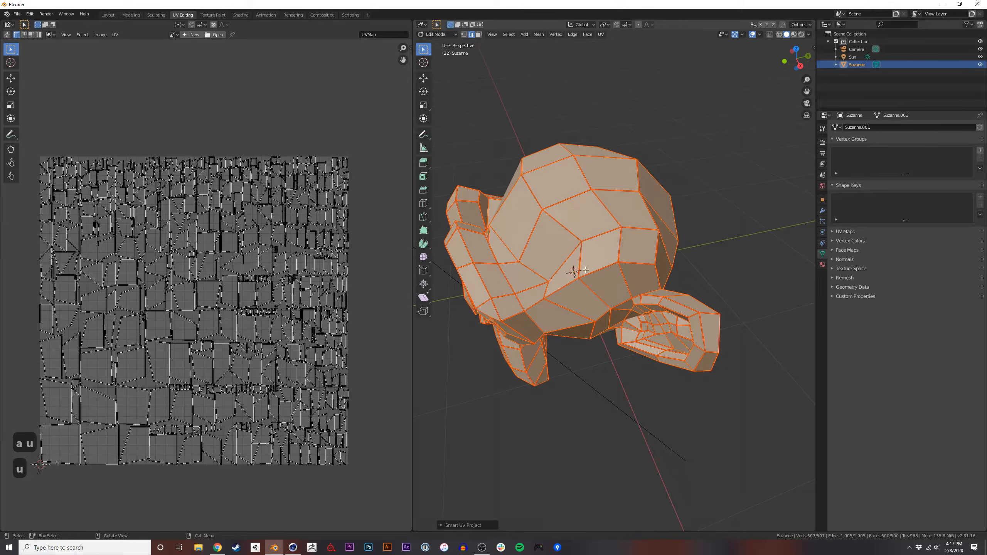
# Undo the last Smart UV Project and the seams marked on all edges.
pyautogui.moveTo(622, 278); pyautogui.dragTo(642, 255, button='middle')
pyautogui.click(626, 333)
pyautogui.hotkey('ctrl', 'z')
pyautogui.hotkey('ctrl', 'z')
pyautogui.hotkey('ctrl', 'z')
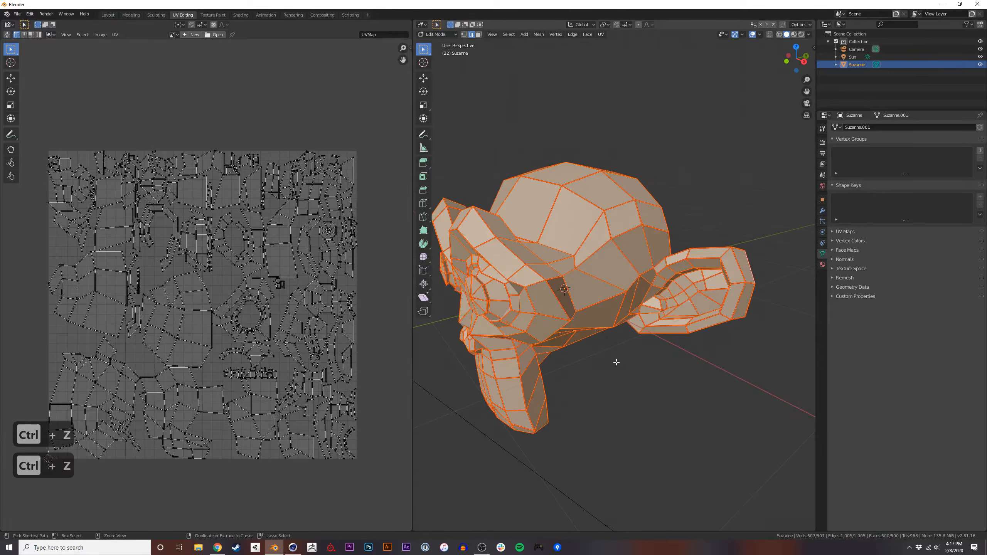
# Select the whole monkey and run Smart UV Project with an angle limit of 66 and an island margin of 0.
pyautogui.moveTo(615, 359); pyautogui.dragTo(592, 334, button='middle')
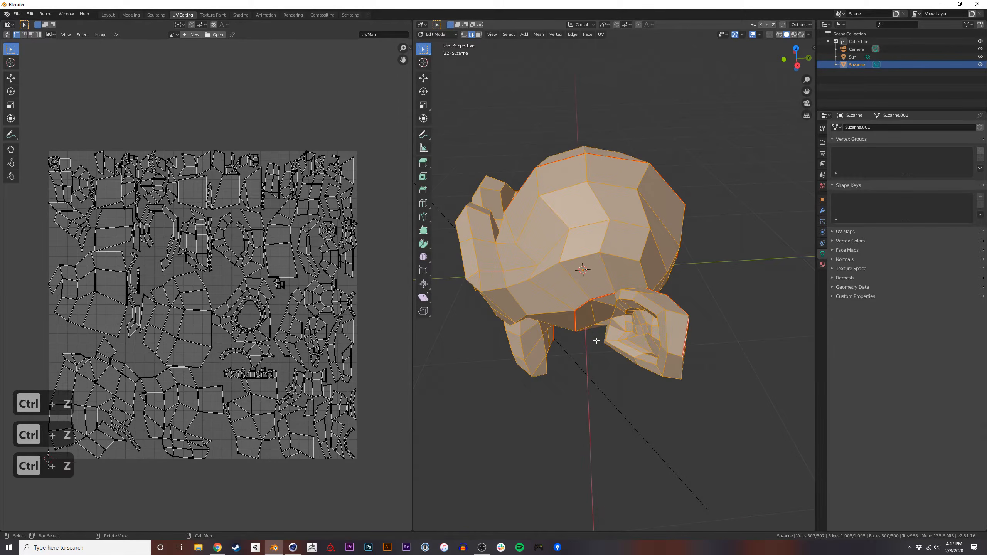
pyautogui.click(595, 368)
pyautogui.moveTo(560, 379); pyautogui.dragTo(566, 382, button='middle')
pyautogui.moveTo(606, 292); pyautogui.dragTo(602, 291, button='middle')
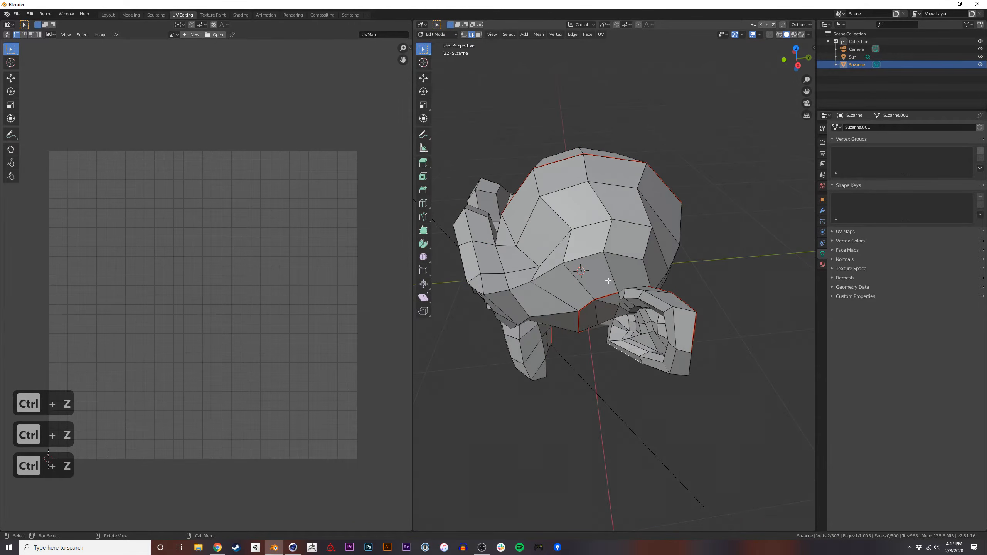
pyautogui.moveTo(594, 253)
pyautogui.mouseDown(button='middle')
pyautogui.moveTo(607, 248)
pyautogui.moveTo(580, 260)
pyautogui.moveTo(608, 264)
pyautogui.mouseUp(button='middle')
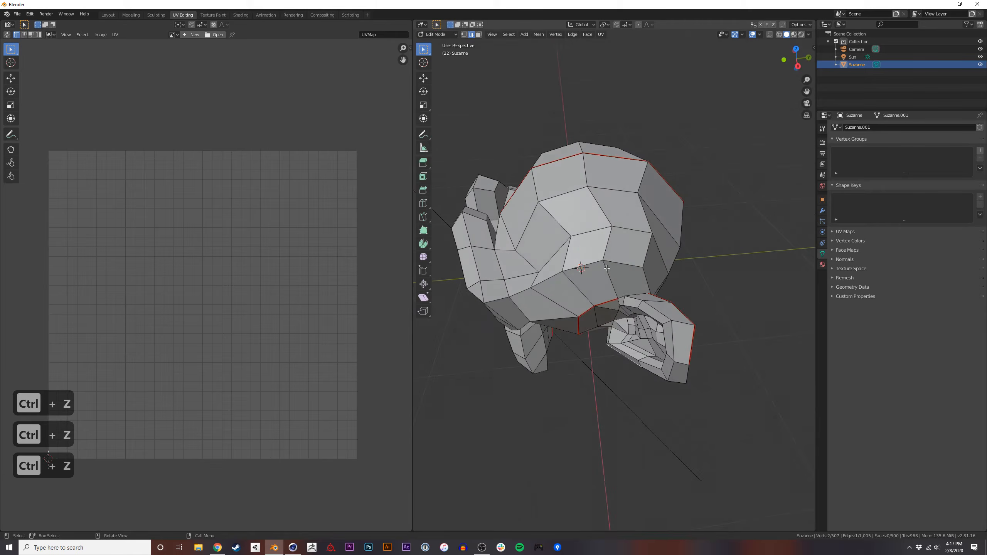
pyautogui.press('a')
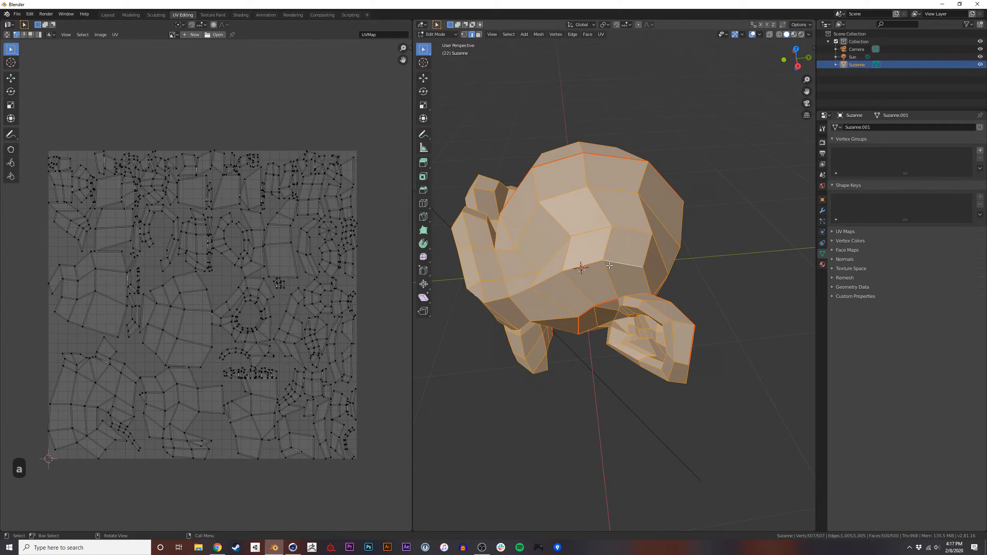
pyautogui.press('u')
pyautogui.click(609, 268)
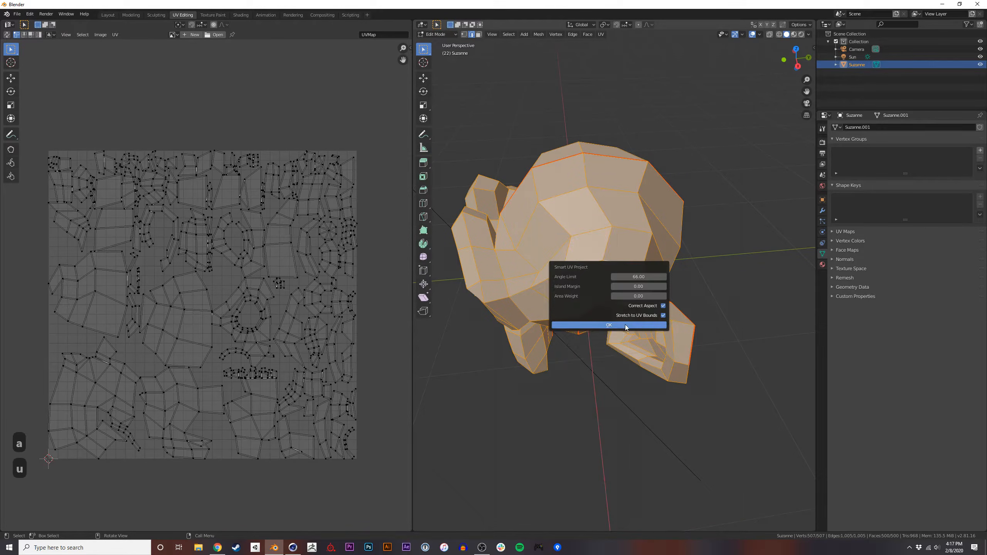
pyautogui.click(624, 325)
# Try Smart UV Project with an island margin of 0.99, and undo it.
pyautogui.moveTo(642, 346); pyautogui.dragTo(685, 357, button='middle')
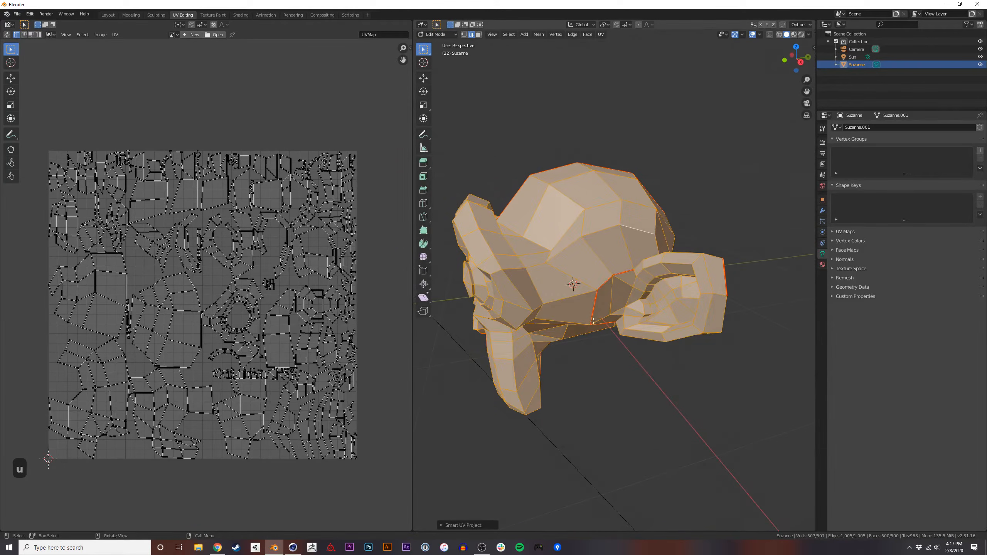
pyautogui.press('u')
pyautogui.click(579, 270)
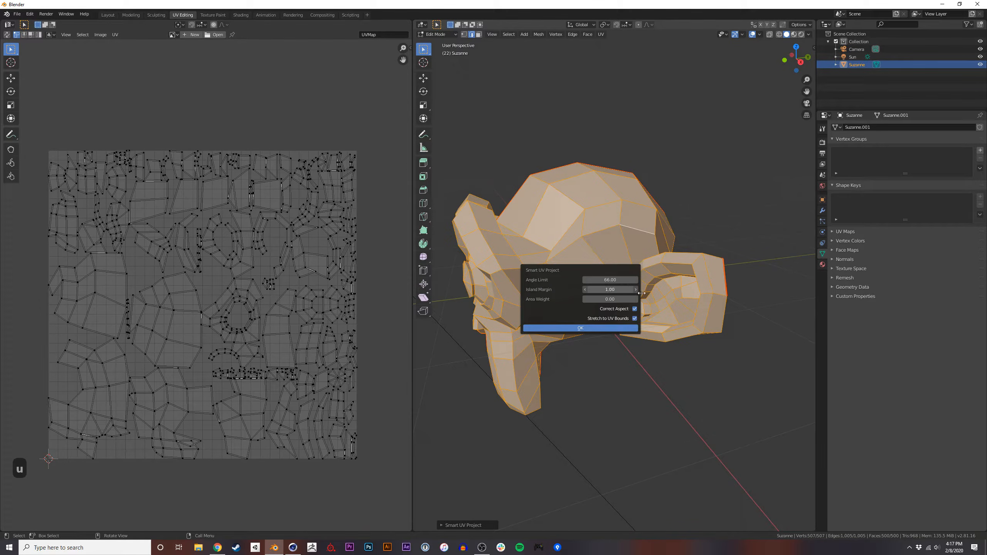
pyautogui.moveTo(602, 290); pyautogui.dragTo(605, 290)
pyautogui.click(592, 329)
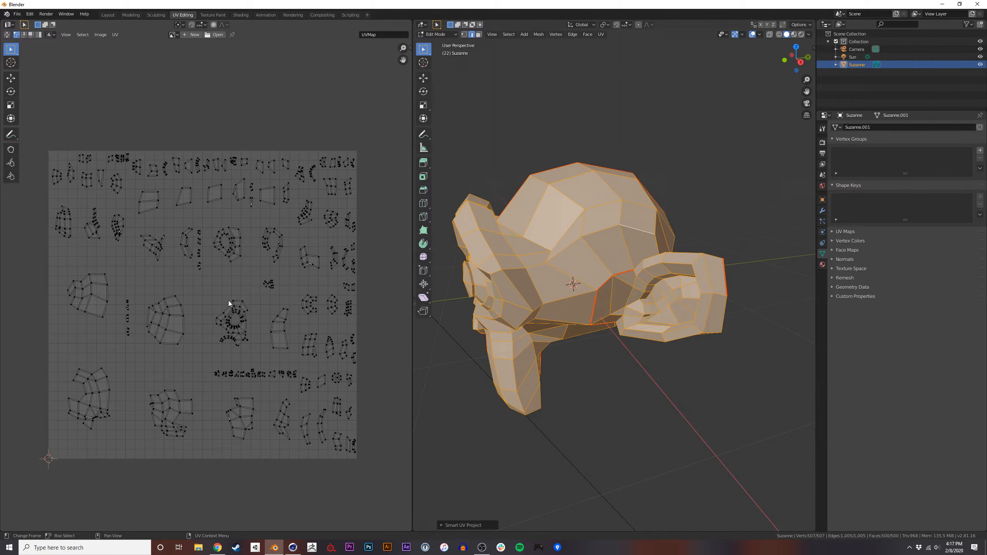
pyautogui.hotkey('ctrl', 'z')
# Run Smart UV Project once more with the 0.99 island margin kept in its settings, and undo it.
pyautogui.moveTo(606, 311); pyautogui.dragTo(615, 290, button='middle')
pyautogui.press('u')
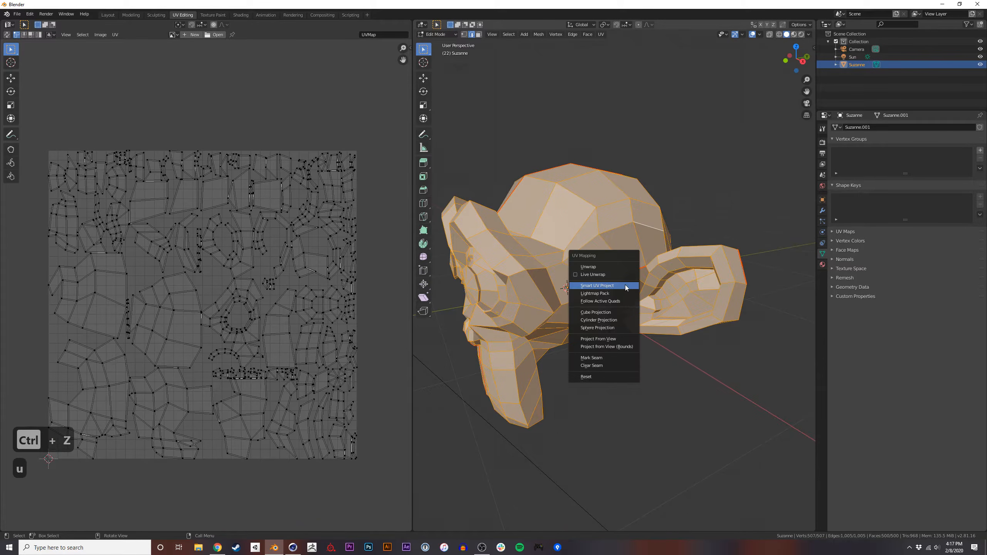
pyautogui.click(625, 284)
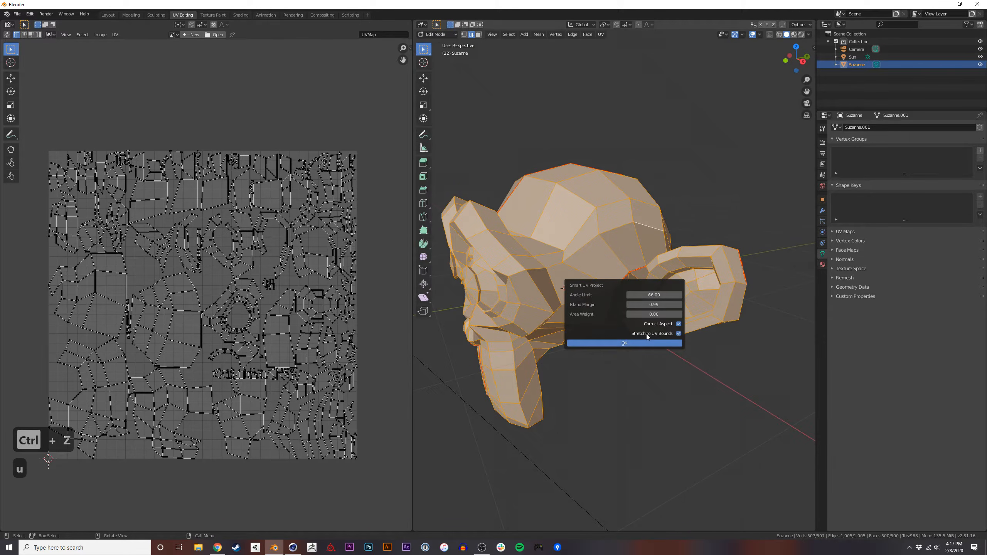
pyautogui.click(665, 342)
pyautogui.hotkey('ctrl', 'z')
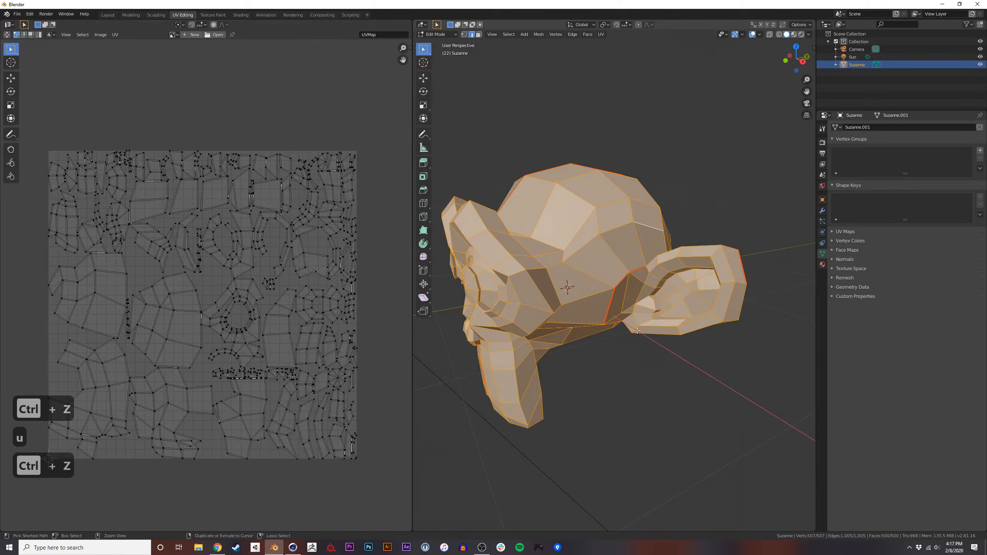
# Move a single vertex of the island near the middle of the UV layout, and undo the move.
pyautogui.moveTo(612, 278); pyautogui.dragTo(637, 299, button='middle')
pyautogui.scroll(2, 208, 287)
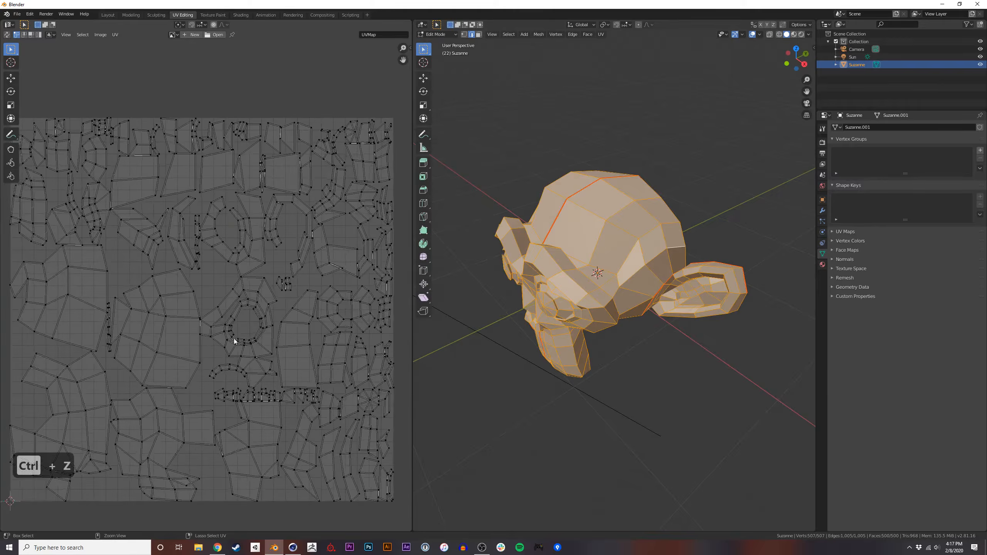
pyautogui.press('g')
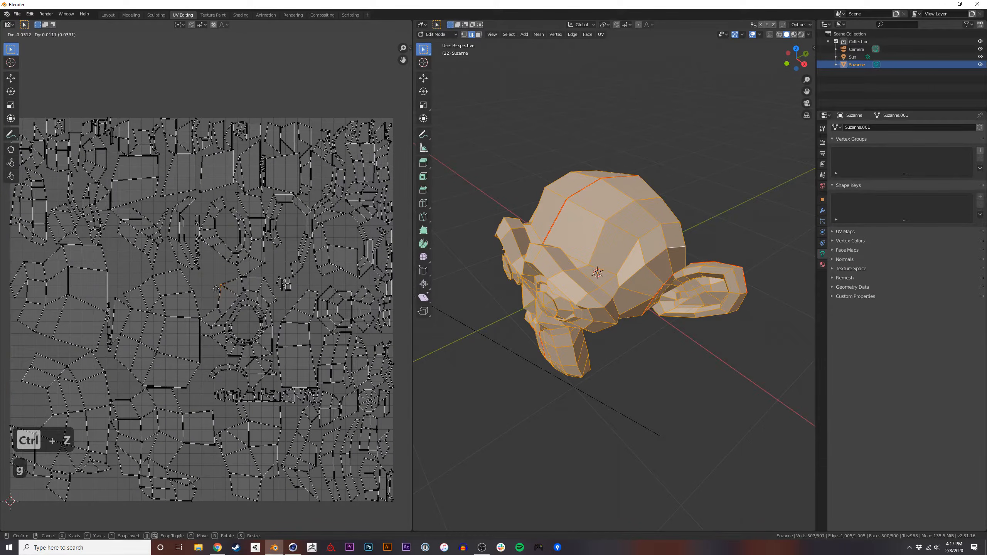
pyautogui.click(213, 284)
pyautogui.hotkey('ctrl', 'z')
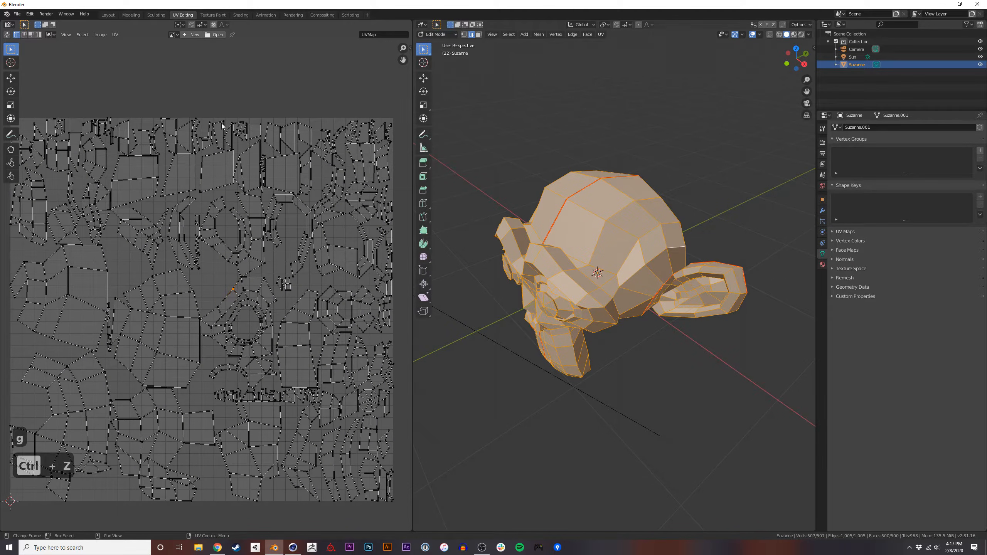
# Switch to the Layout workspace, enter Edit Mode on the monkey, and enable proportional editing.
pyautogui.click(108, 15)
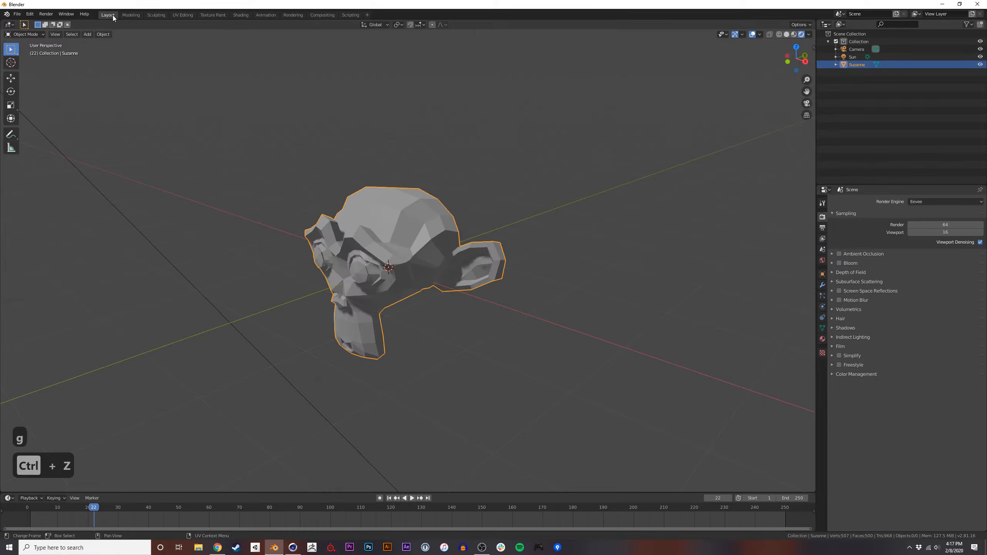
pyautogui.press('Tab')
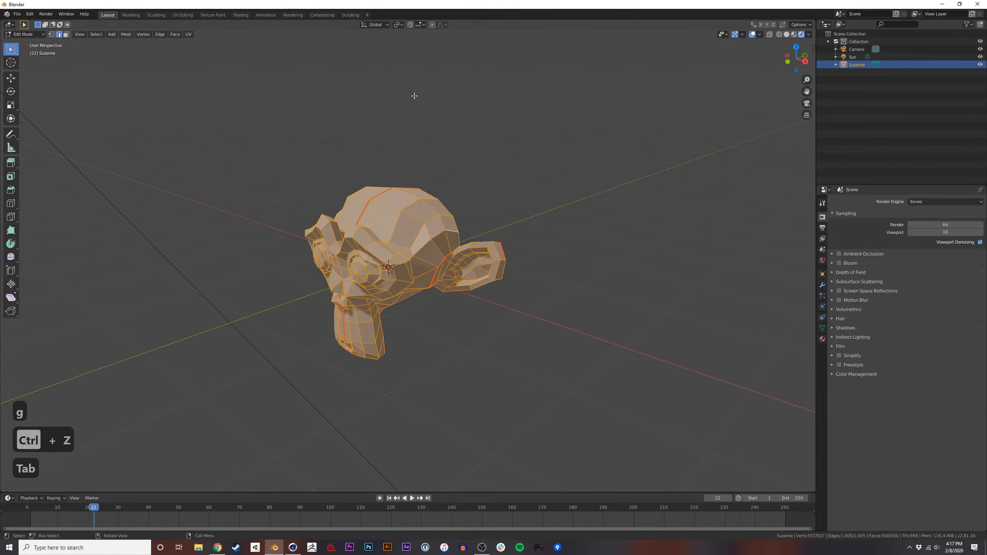
pyautogui.moveTo(409, 41); pyautogui.dragTo(435, 65, button='middle')
pyautogui.scroll(2, 412, 41)
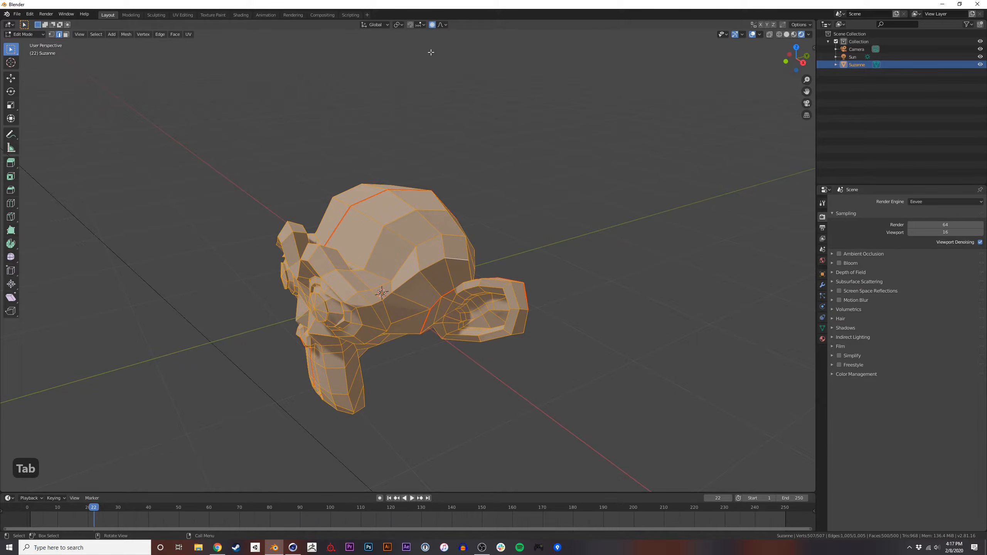
# In vertex mode, select the vertex on top of the monkey's head and move it up with a proportional size of about 1.33.
pyautogui.click(385, 188)
pyautogui.press('2')
pyautogui.press('1')
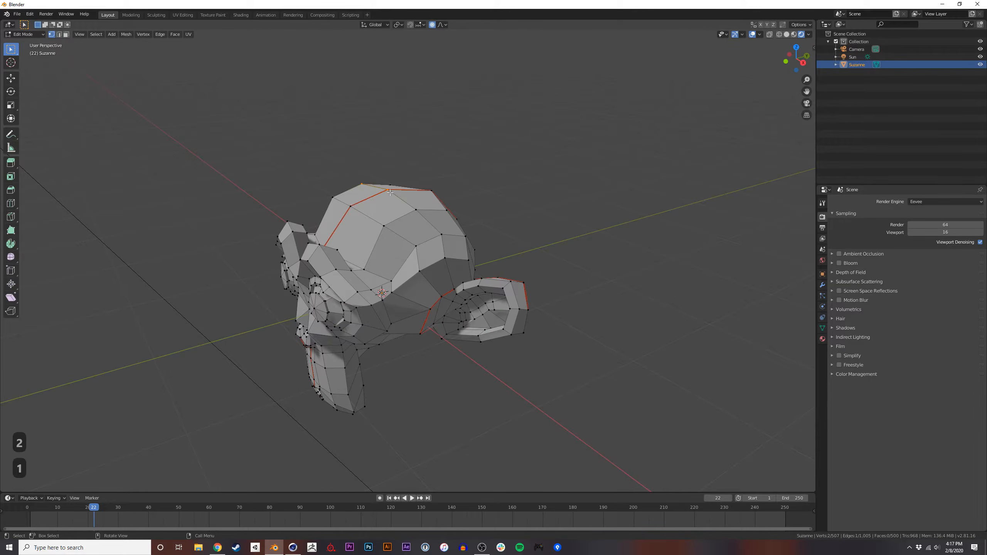
pyautogui.press('g')
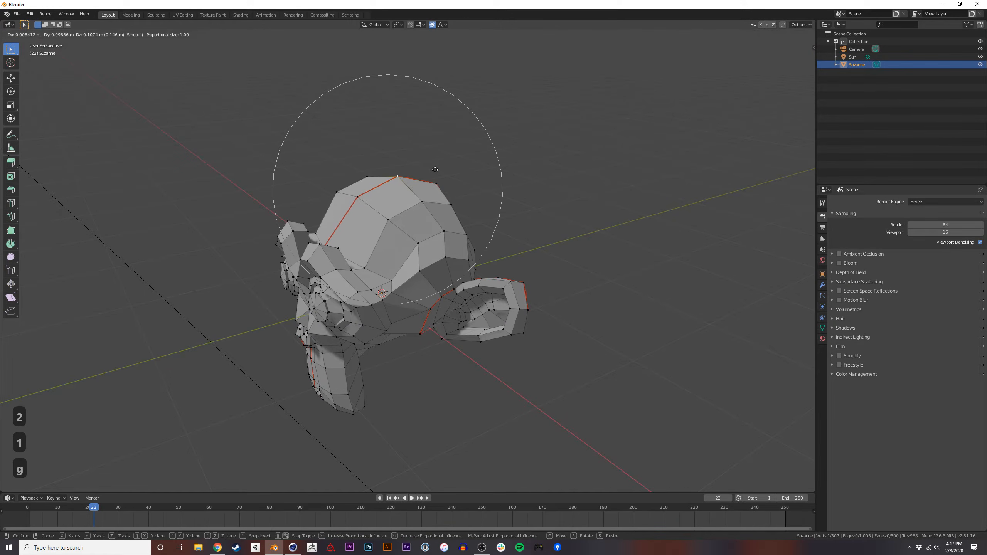
pyautogui.scroll(-11, 349, 194)
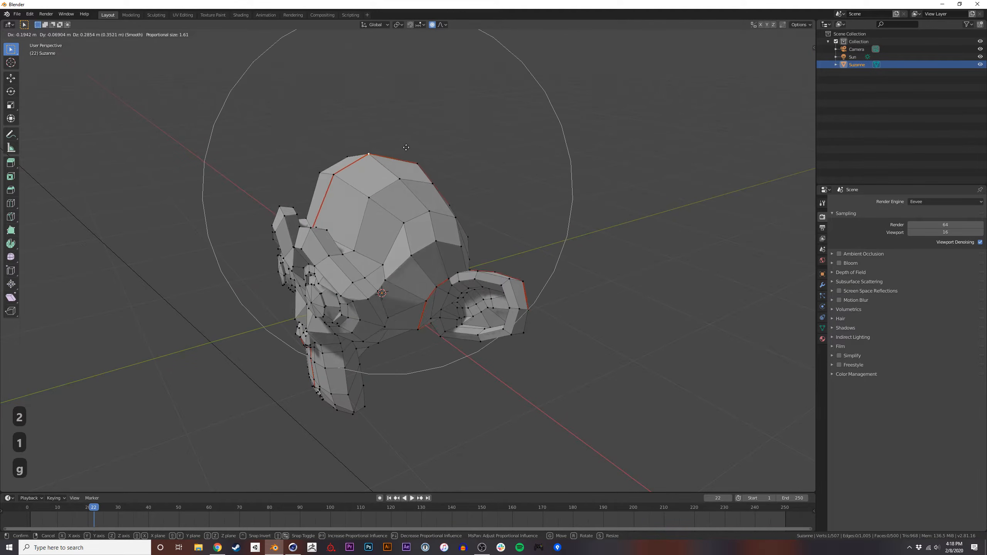
pyautogui.scroll(8, 417, 191)
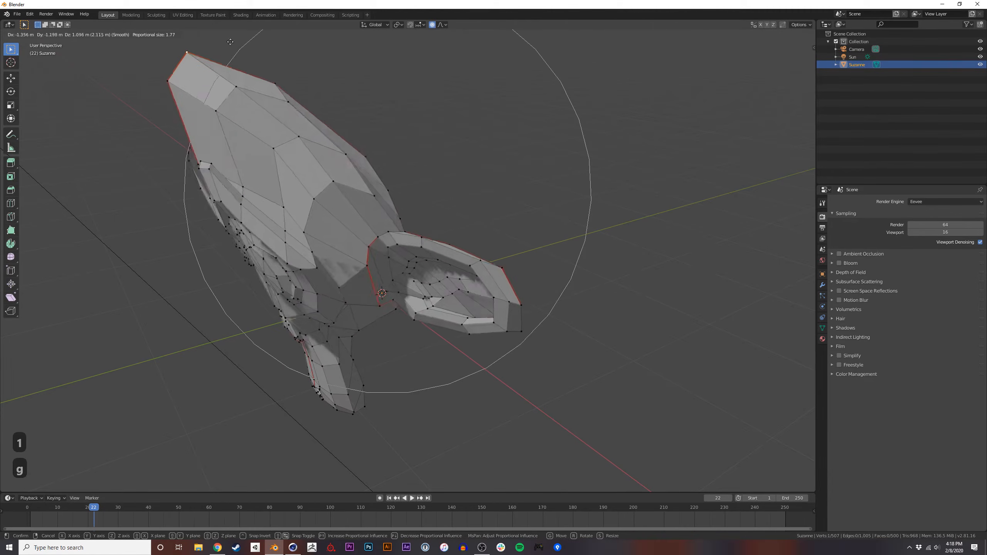
pyautogui.click(449, 129)
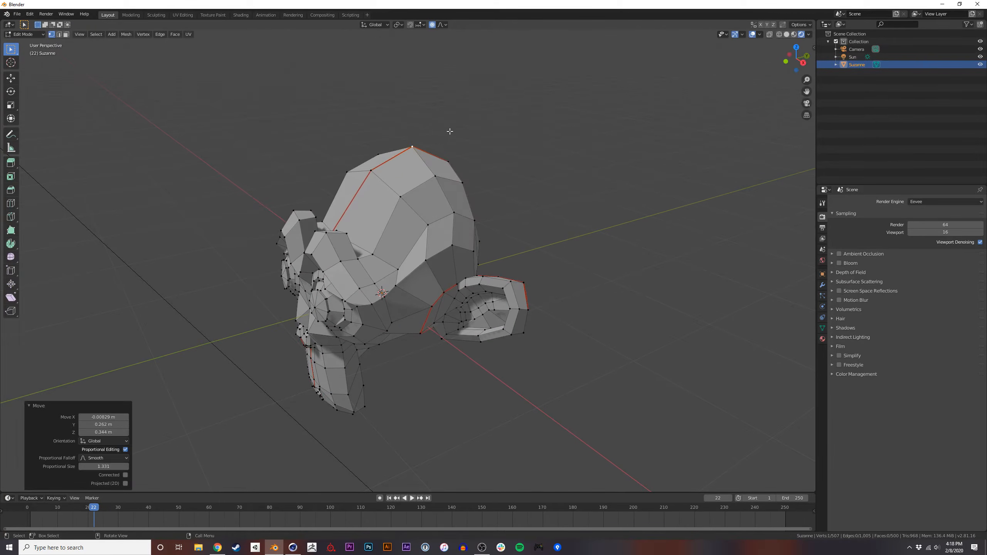
# Switch to Cinema 4D and change its layout to Startup.
pyautogui.hotkey('alt', 'Tab')
pyautogui.hotkey('alt', 'Tab')
pyautogui.hotkey('alt', 'Tab')
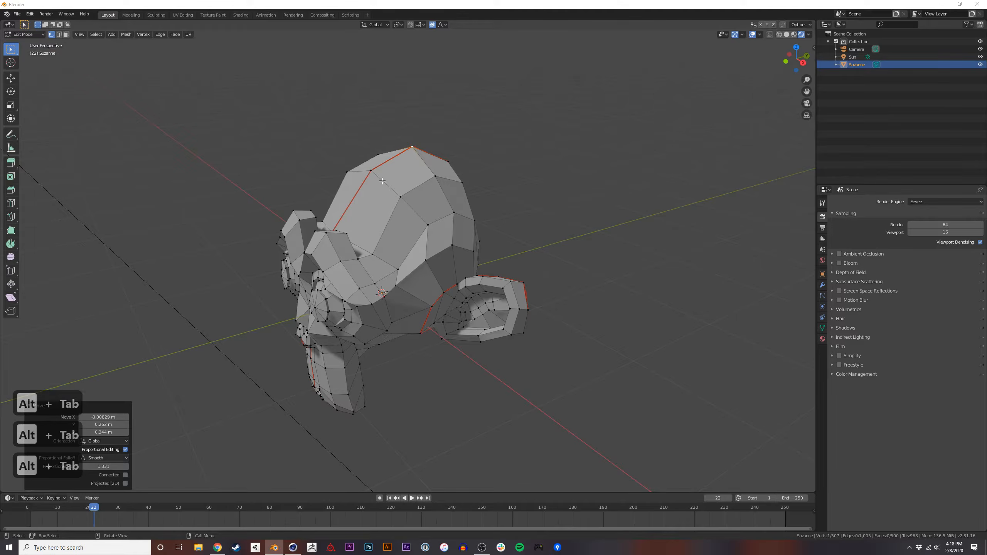
pyautogui.click(951, 13)
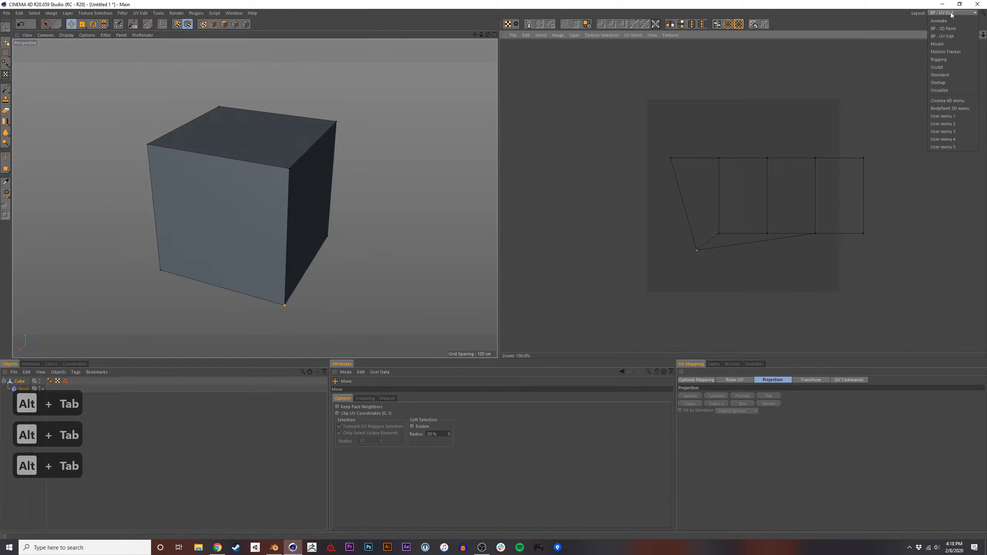
pyautogui.click(949, 84)
# Replace the cube with a sphere and make it editable in points mode.
pyautogui.click(695, 34)
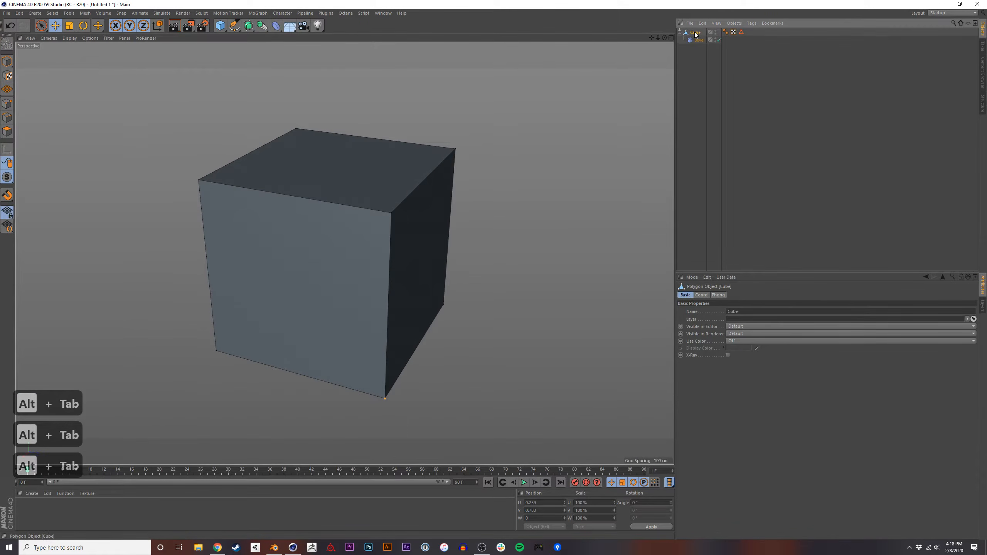
pyautogui.press('Delete')
pyautogui.moveTo(220, 28); pyautogui.dragTo(375, 45)
pyautogui.click(7, 104)
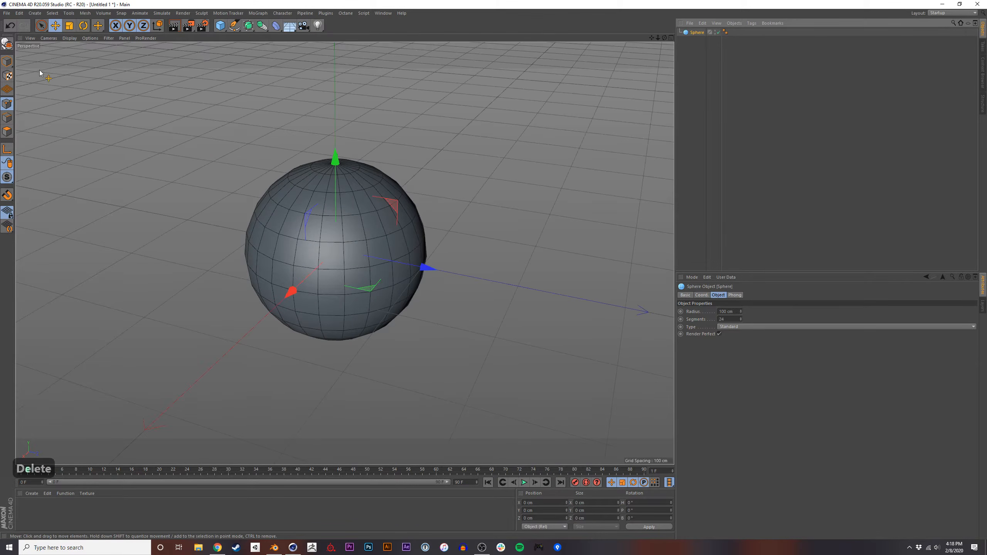
pyautogui.click(7, 44)
# Select a point on the sphere's upper part and pull it upward using Live Selection in Soft Selection mode.
pyautogui.click(364, 190)
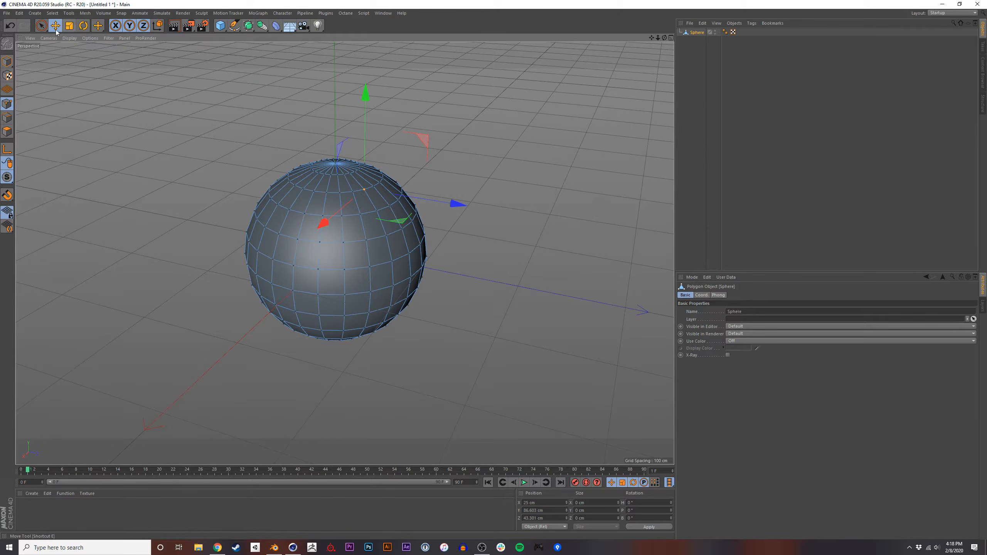
pyautogui.click(43, 27)
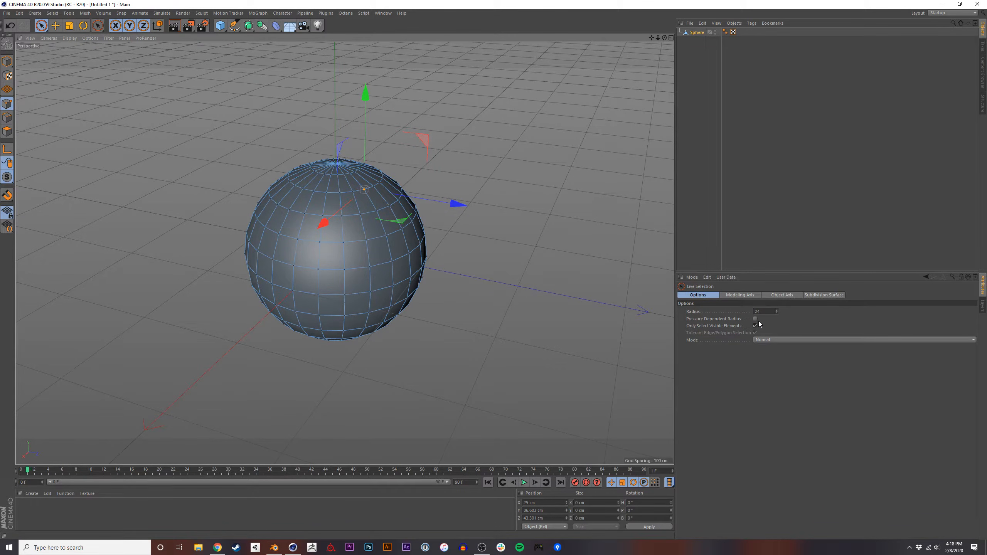
pyautogui.click(770, 340)
pyautogui.click(770, 363)
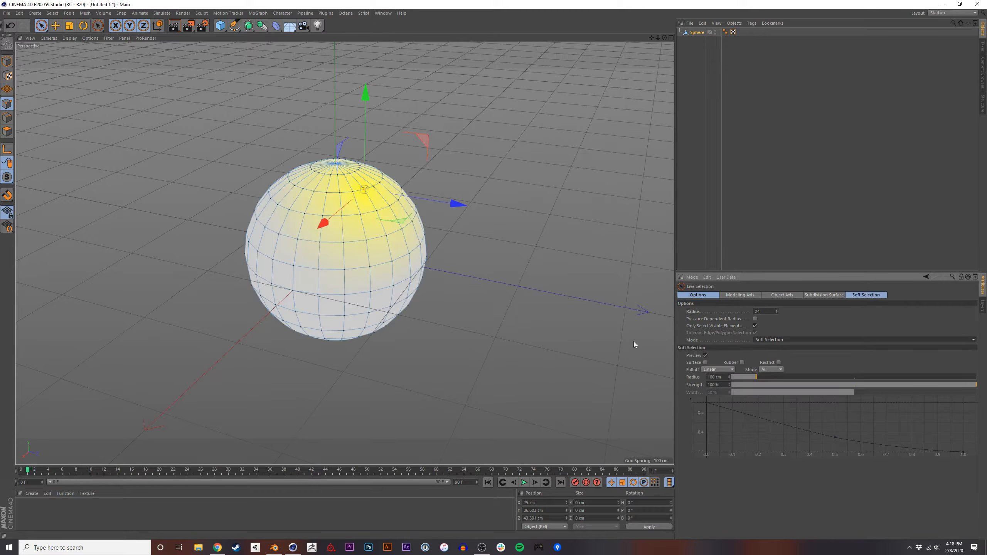
pyautogui.moveTo(408, 137); pyautogui.dragTo(461, 84)
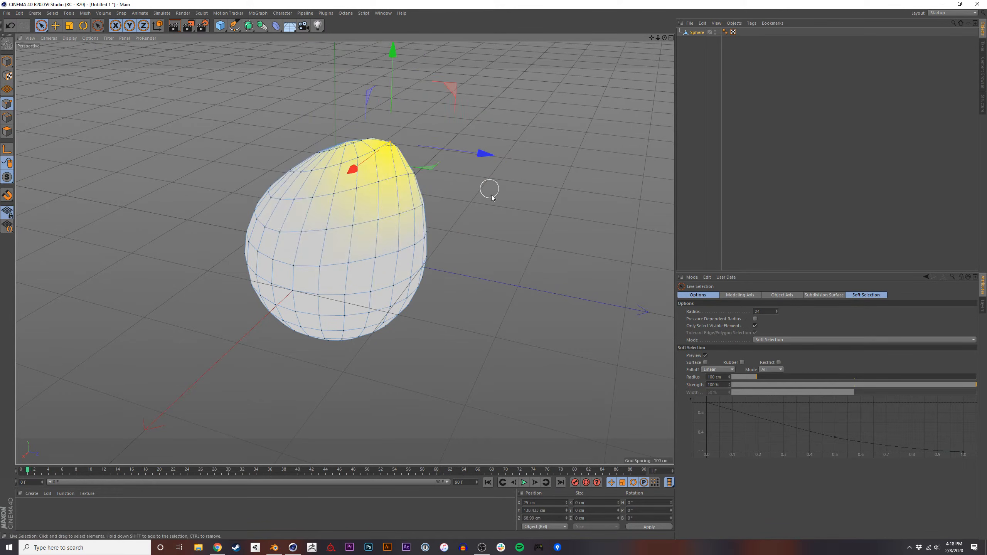
# Switch back to Blender and undo the proportional move of the monkey's head vertex.
pyautogui.hotkey('alt', 'Tab')
pyautogui.moveTo(421, 212)
pyautogui.mouseDown(button='middle')
pyautogui.moveTo(429, 249)
pyautogui.moveTo(427, 194)
pyautogui.mouseUp(button='middle')
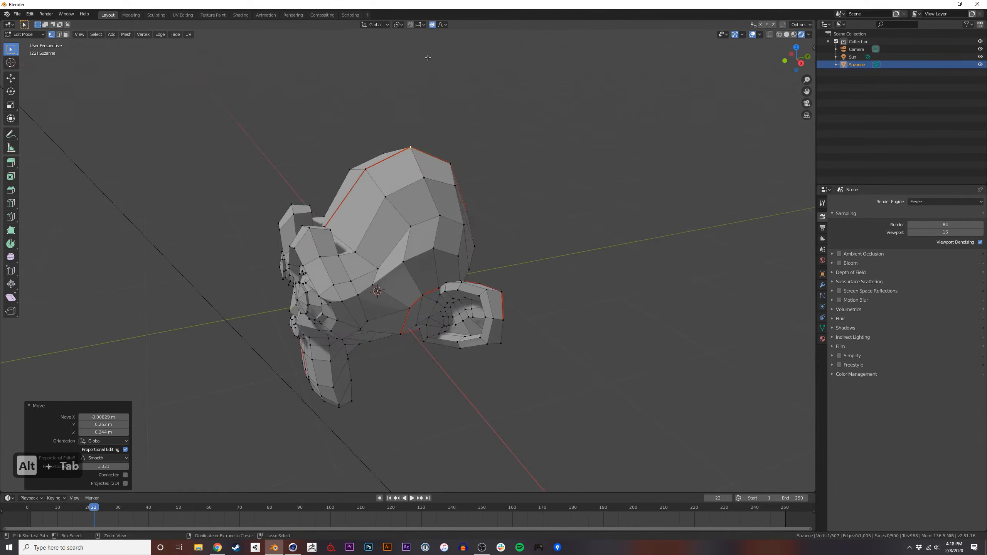
pyautogui.hotkey('ctrl', 'z')
# Set the proportional editing falloff to Random and try moving the head vertex.
pyautogui.click(443, 25)
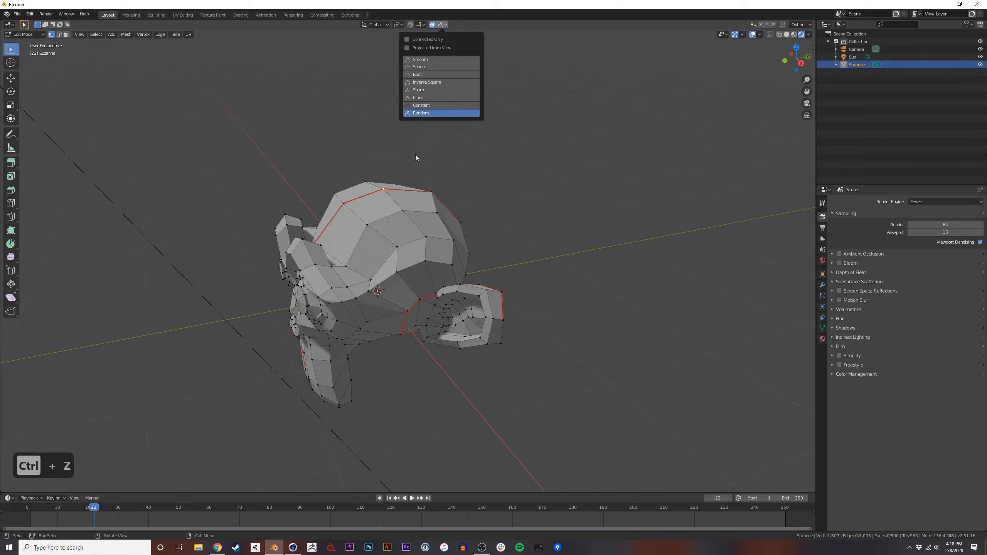
pyautogui.press('g')
pyautogui.press('Escape')
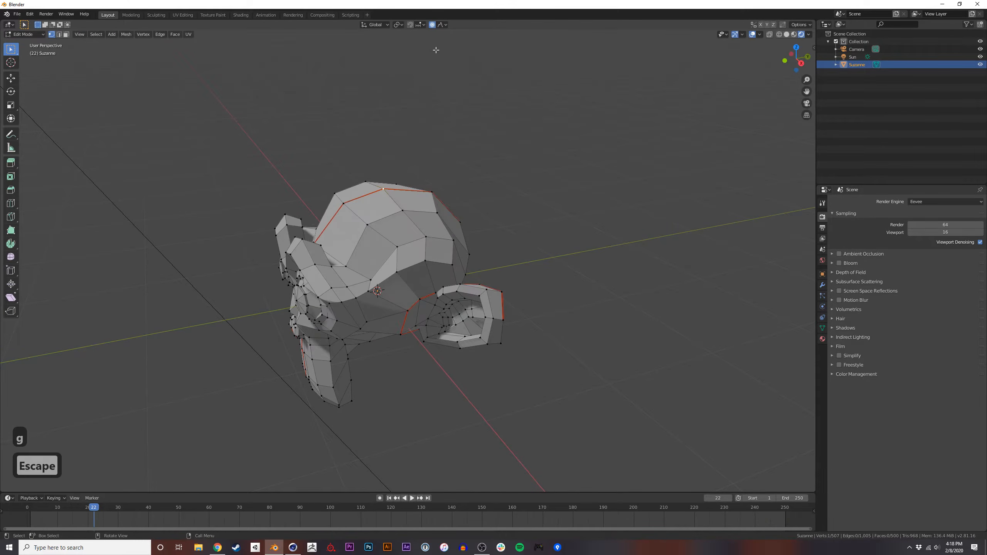
pyautogui.click(441, 26)
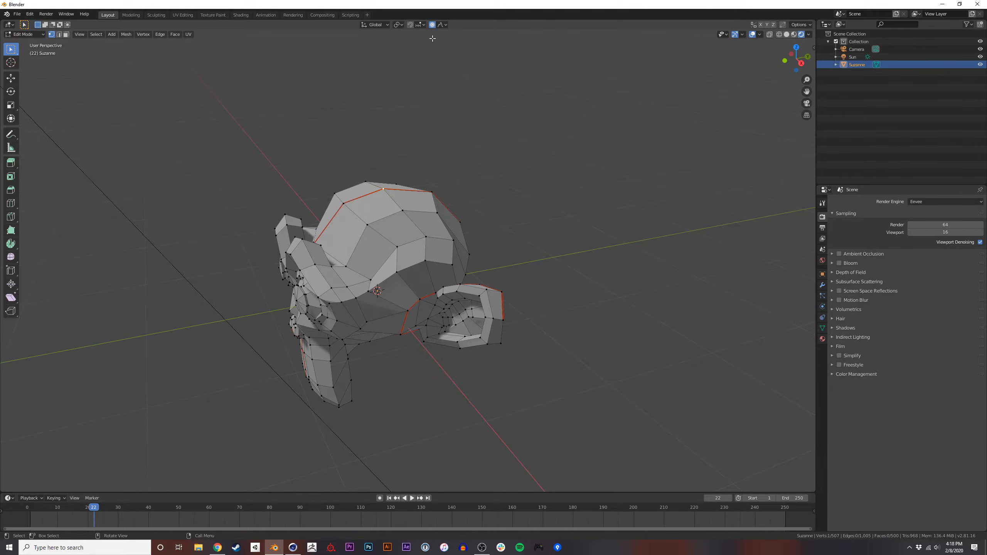
# Try moving the head vertex with the Root falloff, and undo the move.
pyautogui.click(441, 25)
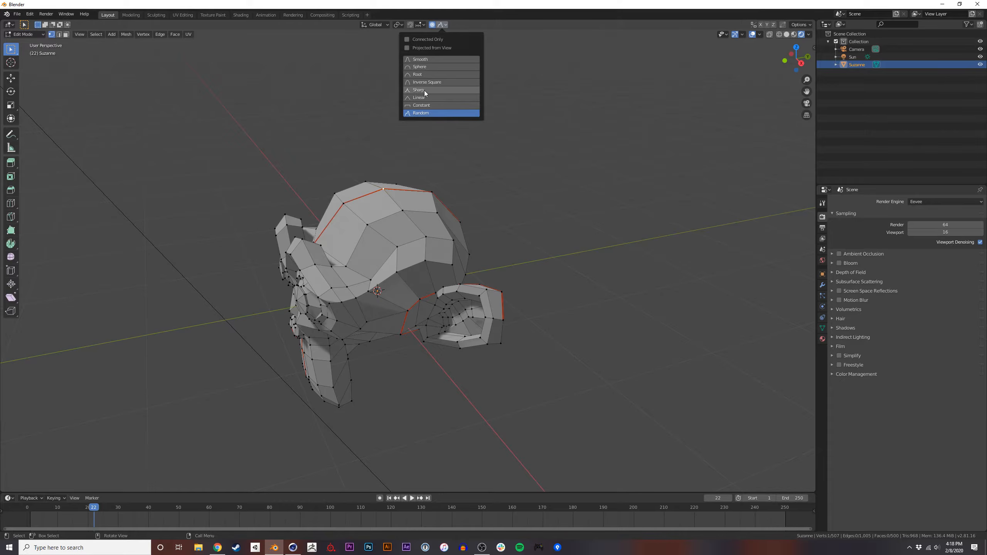
pyautogui.click(418, 74)
pyautogui.press('g')
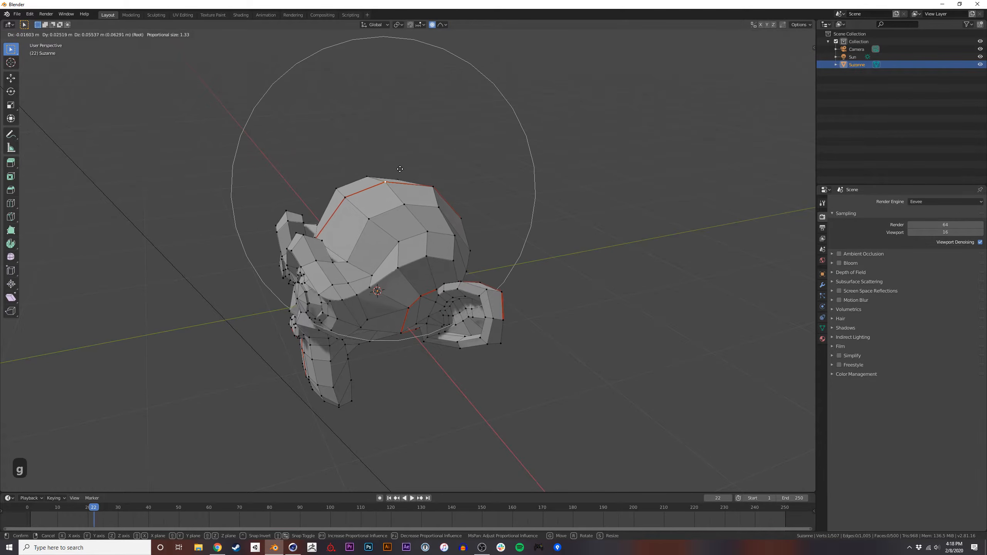
pyautogui.click(417, 80)
pyautogui.hotkey('ctrl', 'z')
# Change the proportional falloff to Sphere, move the head vertex upward, and undo the move.
pyautogui.click(441, 25)
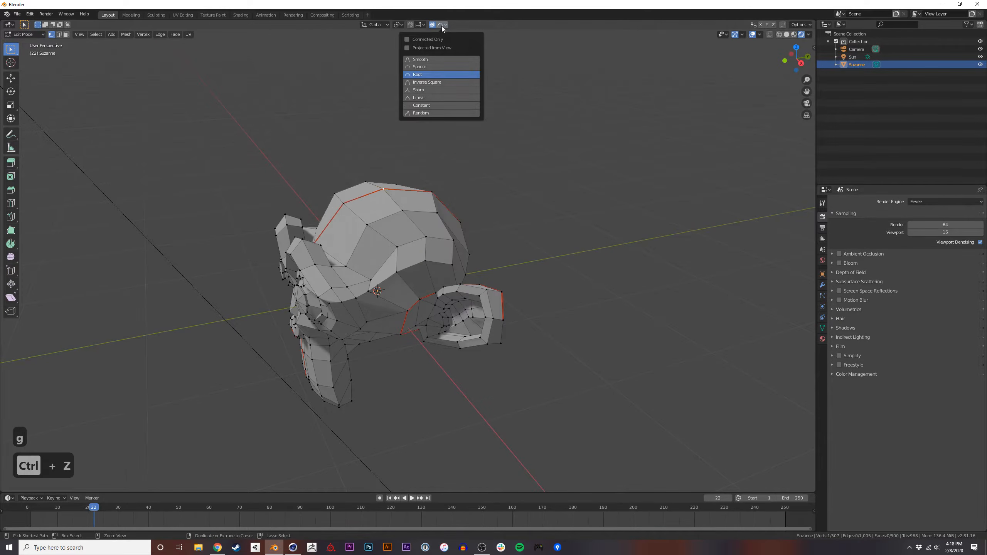
pyautogui.click(432, 67)
pyautogui.press('g')
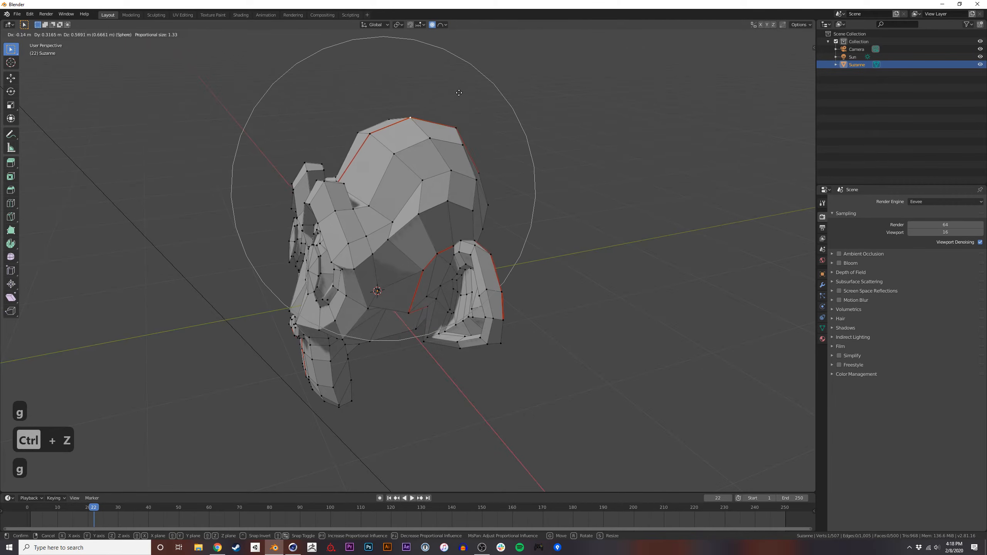
pyautogui.click(460, 93)
pyautogui.hotkey('ctrl', 'z')
# Enable snapping with Vertex as the snap target, with the monkey in Edit Mode in the front view.
pyautogui.press('Tab')
pyautogui.press('Tab')
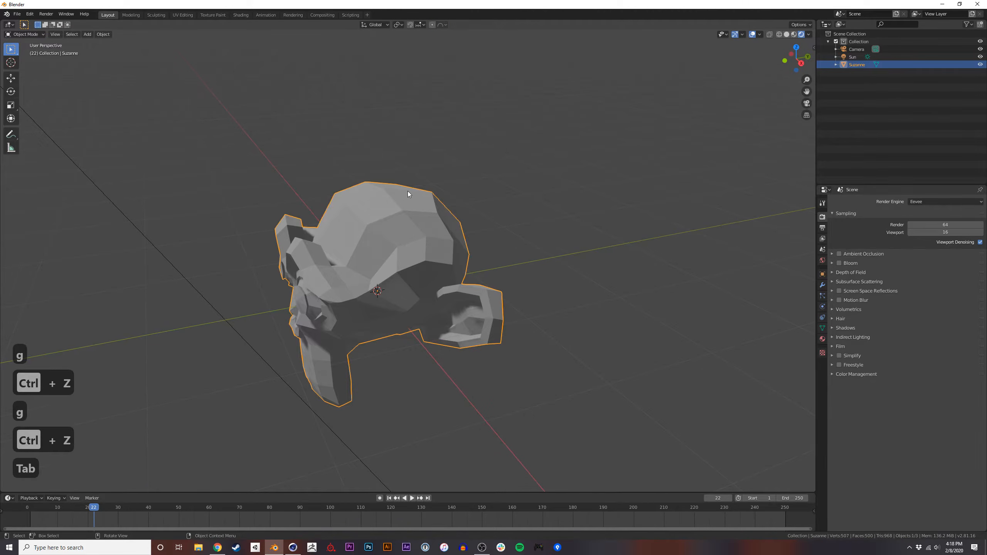
pyautogui.press('Tab')
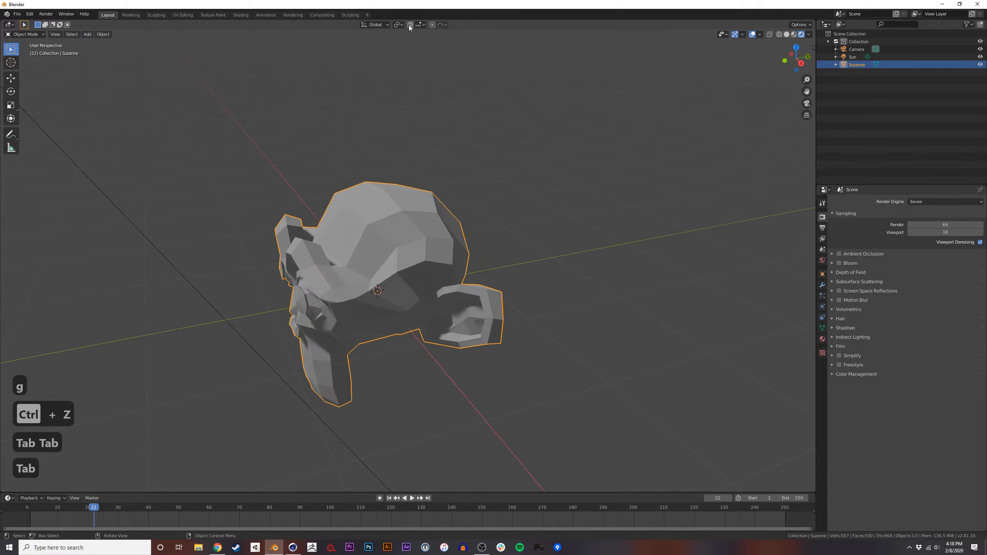
pyautogui.press('KP_1')
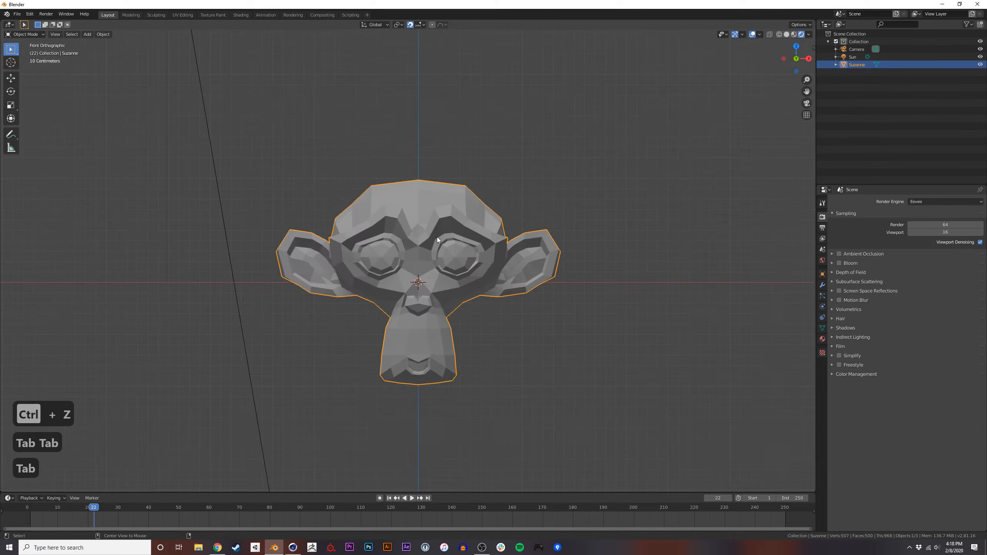
pyautogui.scroll(4, 474, 267)
pyautogui.press('Tab')
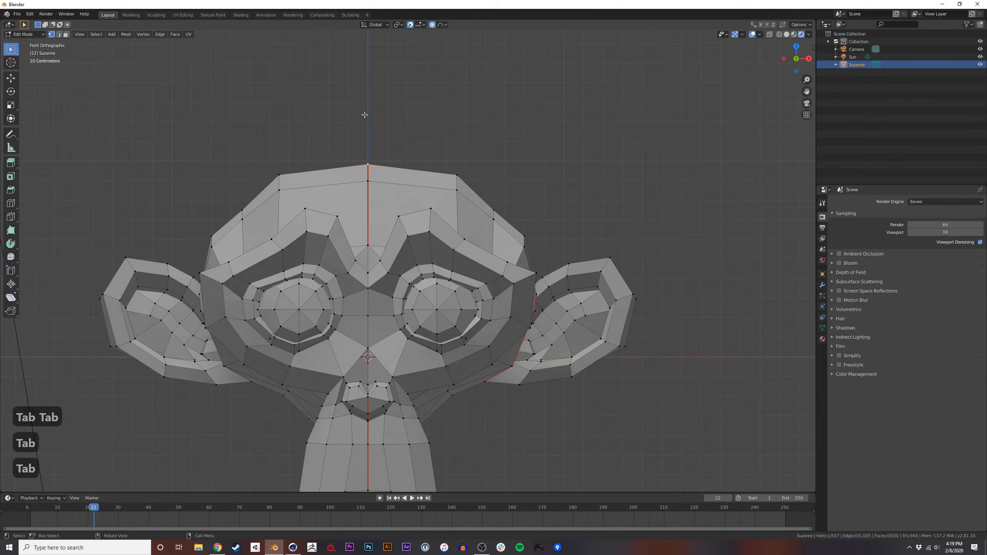
pyautogui.click(420, 25)
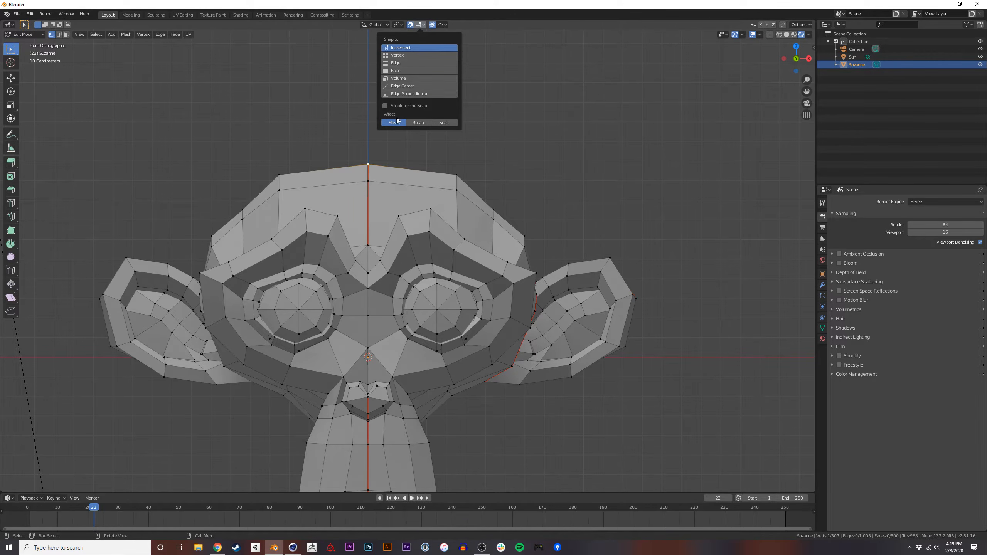
pyautogui.click(403, 53)
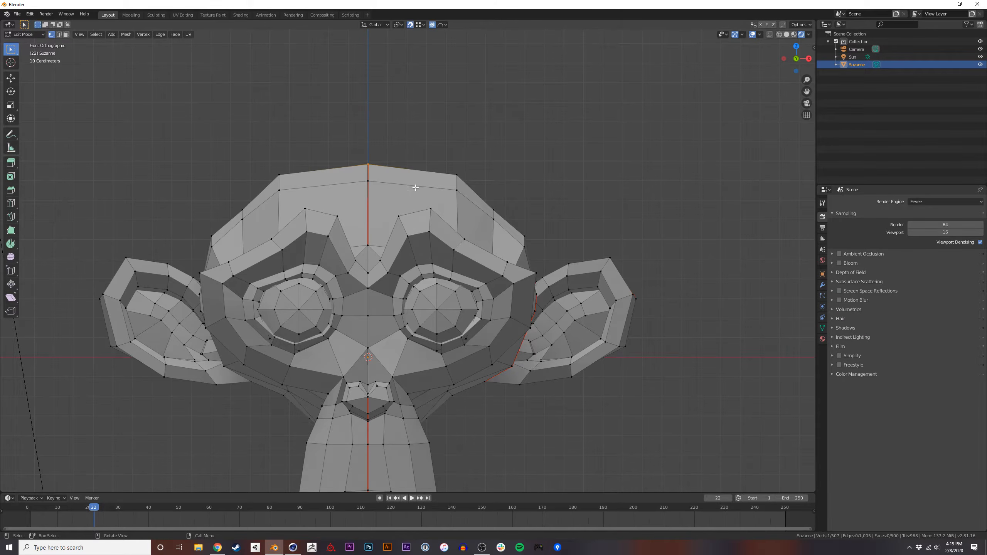
# Disable proportional editing and move the top head vertex about 0.187 m along X and 0.126 m along Z.
pyautogui.press('g')
pyautogui.press('Escape')
pyautogui.click(432, 25)
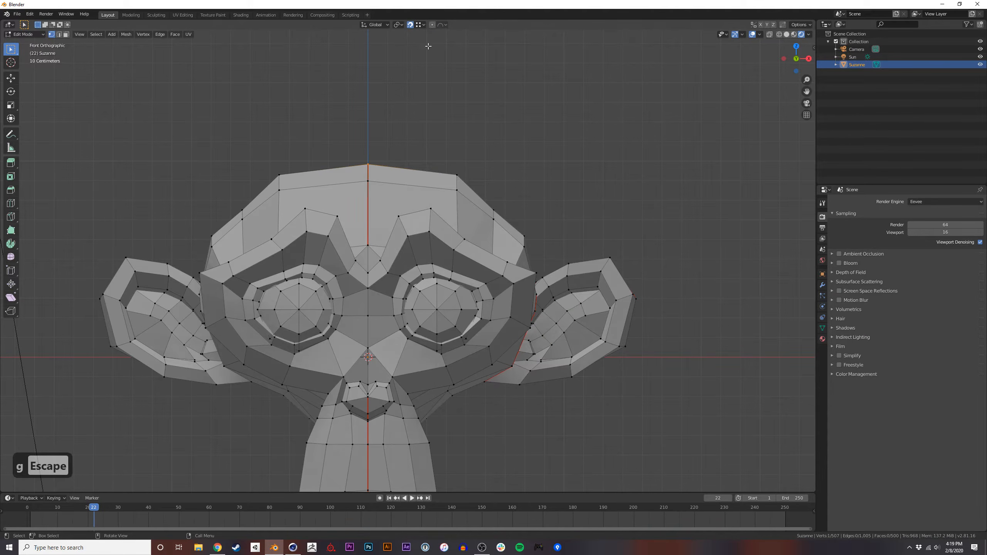
pyautogui.press('g')
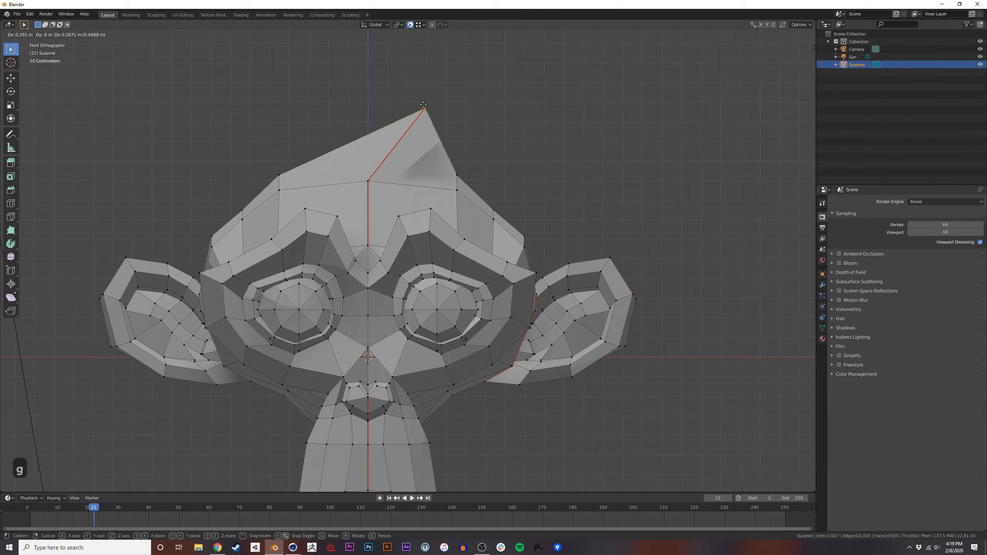
pyautogui.click(411, 135)
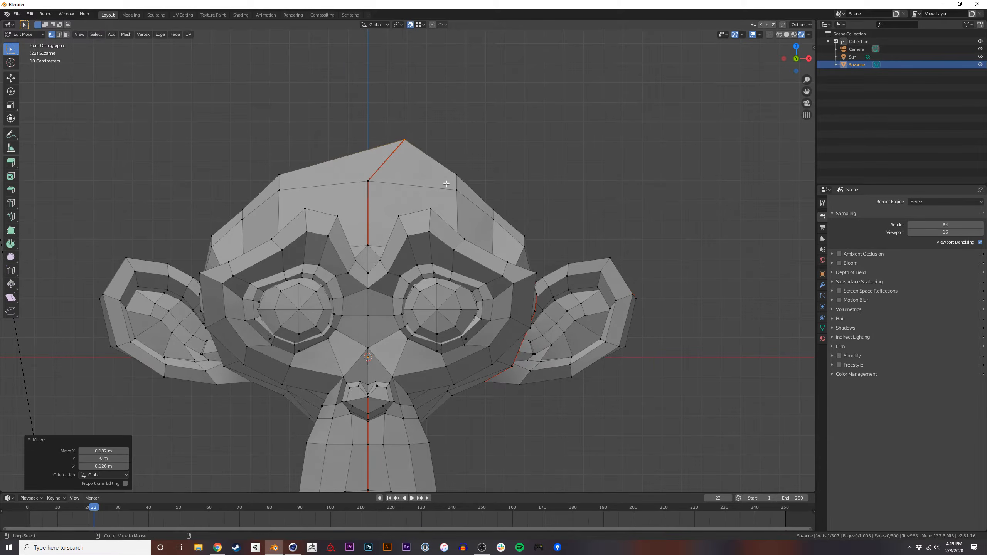
# Switch to Cinema 4D and set the Live Selection mode to Normal.
pyautogui.hotkey('alt', 'Tab')
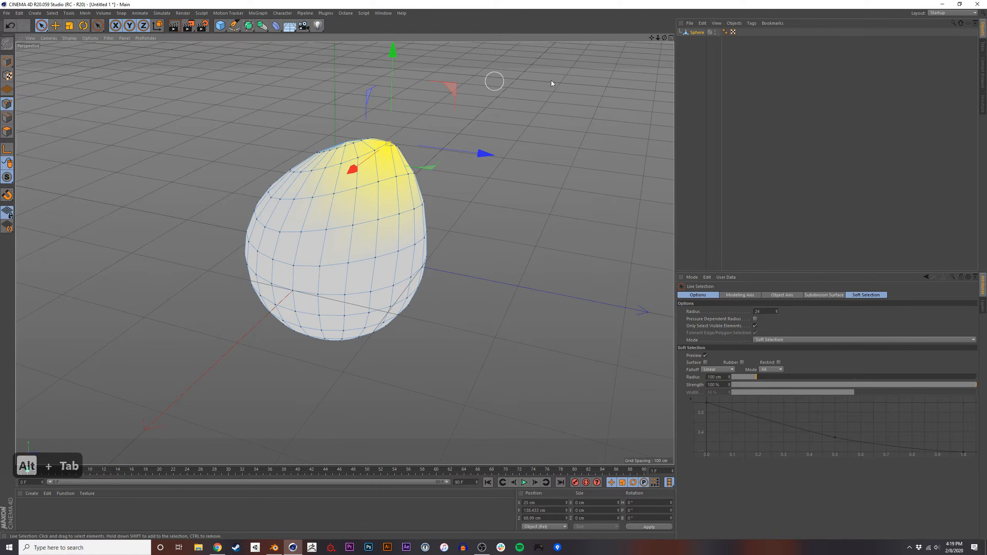
pyautogui.click(771, 340)
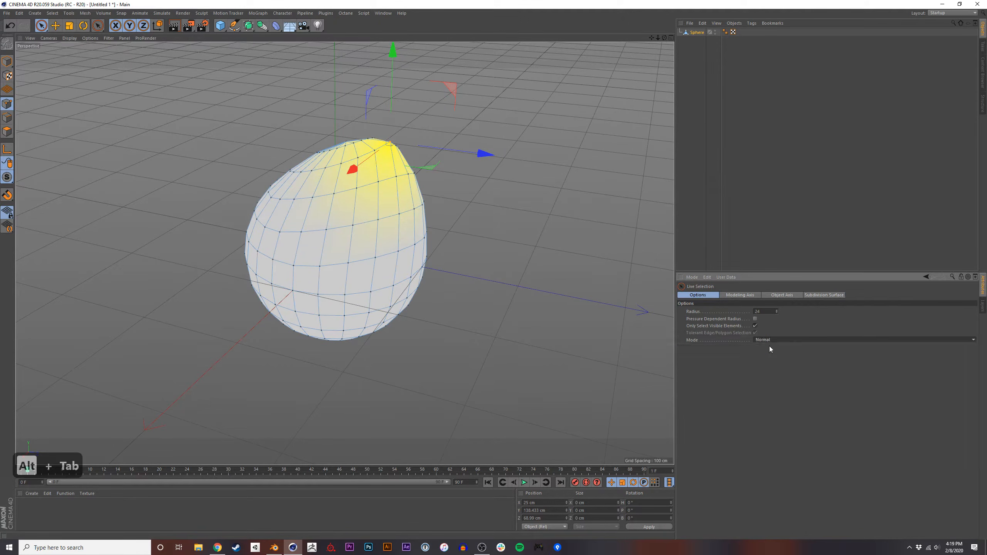
pyautogui.click(763, 348)
# Enable snapping to move the sphere's selected point slightly, and open the snapping options.
pyautogui.click(7, 195)
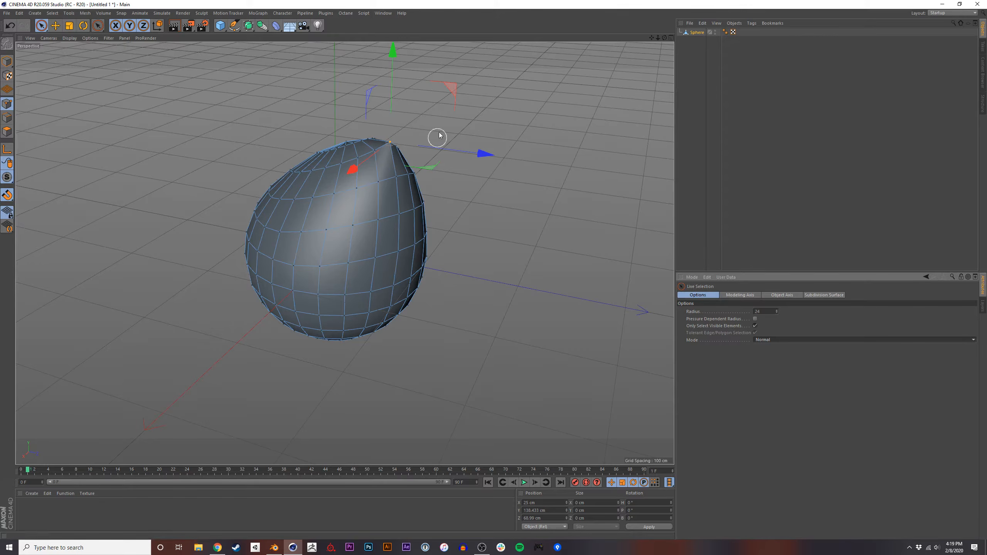
pyautogui.moveTo(365, 101)
pyautogui.mouseDown()
pyautogui.moveTo(332, 156)
pyautogui.moveTo(349, 106)
pyautogui.moveTo(339, 151)
pyautogui.moveTo(346, 139)
pyautogui.moveTo(376, 135)
pyautogui.moveTo(368, 108)
pyautogui.mouseUp()
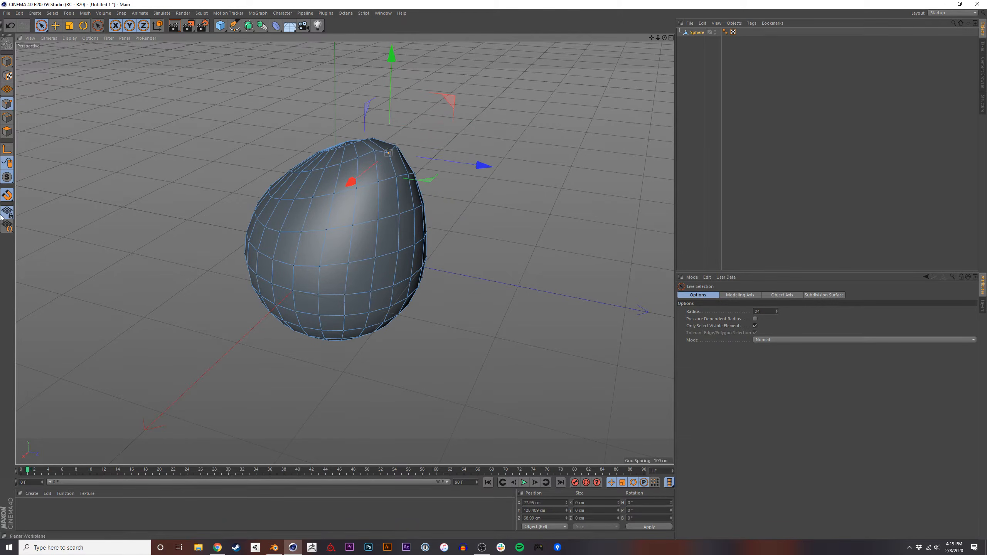
pyautogui.click(7, 195)
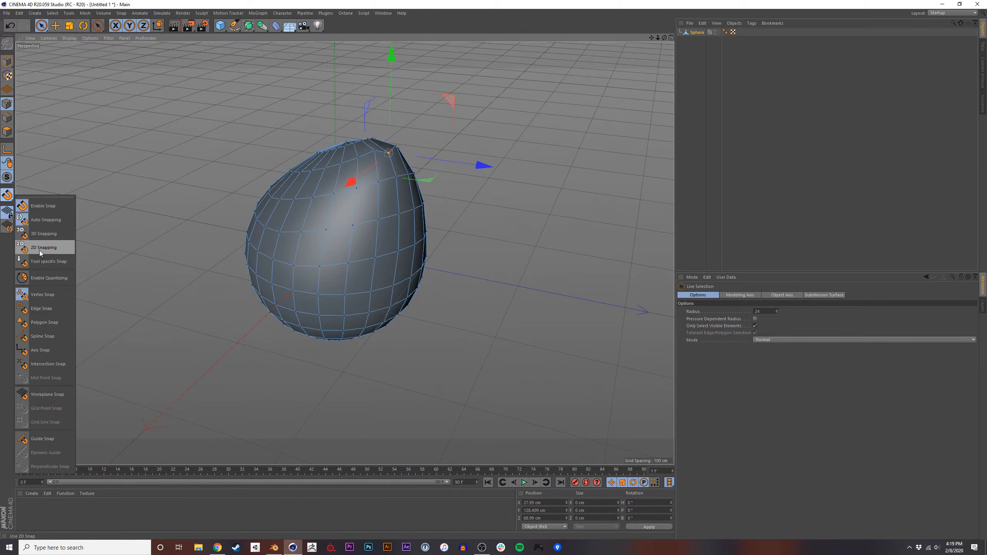
# Move the sphere's selected point out and back along X with vertex snapping, ending at about X 12 cm.
pyautogui.click(44, 292)
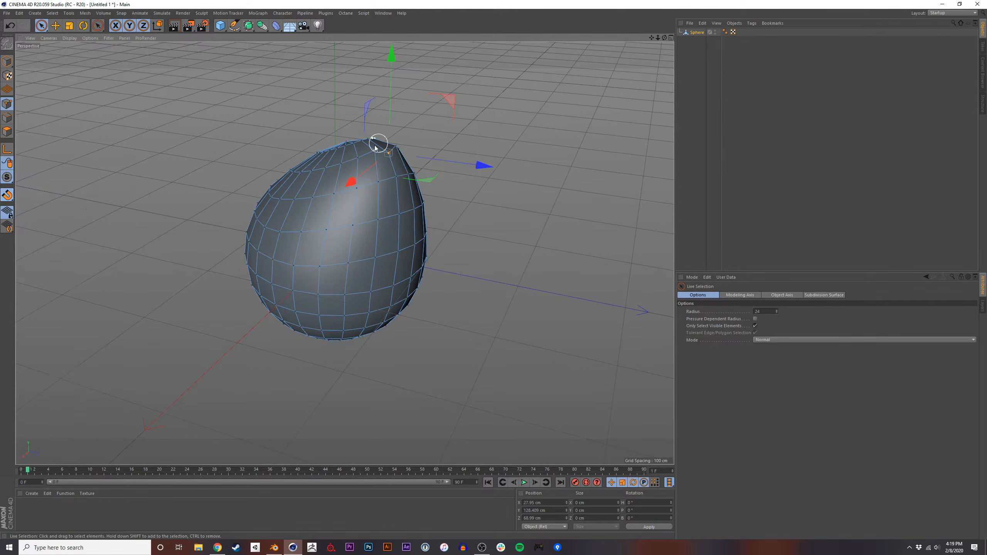
pyautogui.moveTo(351, 181); pyautogui.dragTo(328, 200)
pyautogui.keyDown('alt'); pyautogui.moveTo(428, 222); pyautogui.dragTo(301, 165); pyautogui.keyUp('alt')
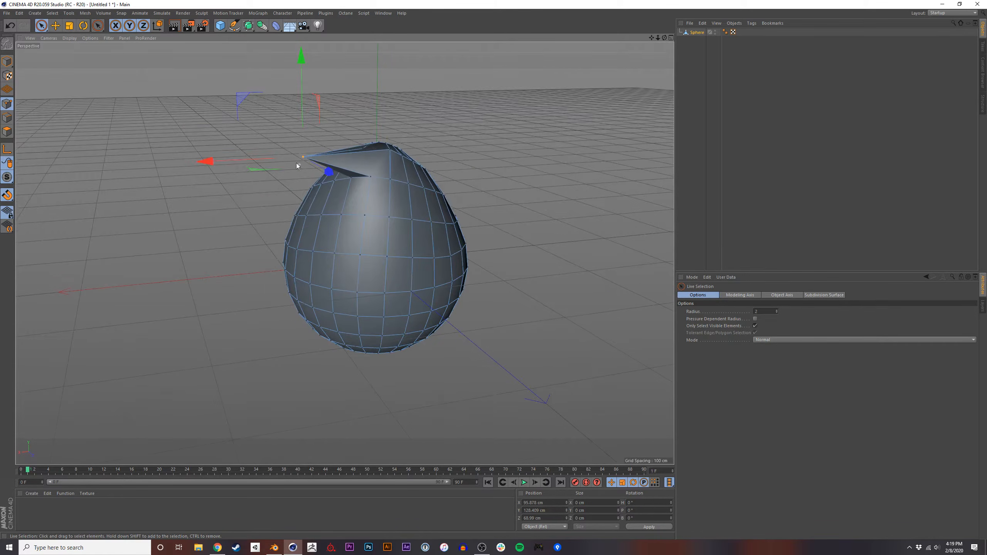
pyautogui.moveTo(234, 161); pyautogui.dragTo(296, 157)
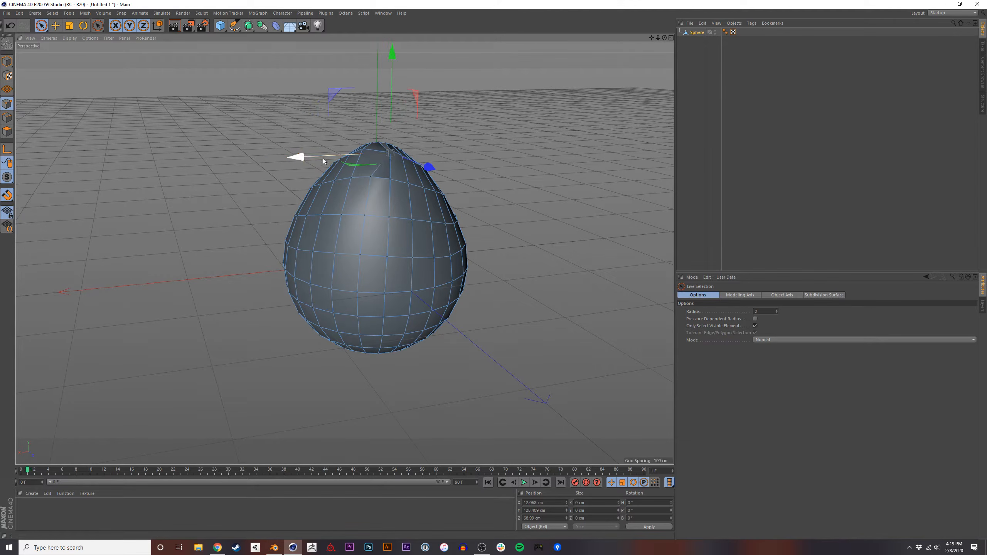
# Deselect and reselect the point near the sphere's top, and move it along X to about 18.5 cm.
pyautogui.click(481, 178)
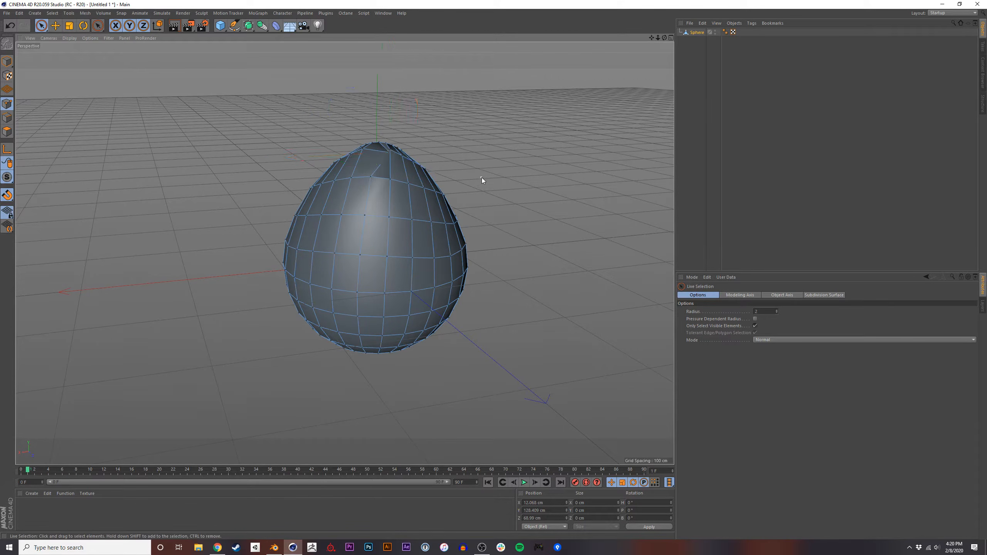
pyautogui.keyDown('alt'); pyautogui.moveTo(484, 171); pyautogui.dragTo(510, 175); pyautogui.keyUp('alt')
pyautogui.click(396, 152)
pyautogui.keyDown('alt'); pyautogui.moveTo(396, 151); pyautogui.dragTo(474, 193, button='right'); pyautogui.keyUp('alt')
pyautogui.keyDown('alt'); pyautogui.moveTo(473, 193); pyautogui.dragTo(267, 206); pyautogui.keyUp('alt')
pyautogui.moveTo(328, 190)
pyautogui.mouseDown()
pyautogui.moveTo(340, 196)
pyautogui.moveTo(324, 199)
pyautogui.moveTo(341, 194)
pyautogui.moveTo(318, 196)
pyautogui.moveTo(332, 199)
pyautogui.mouseUp()
# Switch to Blender and move the monkey's top head vertex -0.64 m along X, snapped to the vertex on the opposite side of the head.
pyautogui.hotkey('alt', 'Tab')
pyautogui.hotkey('alt', 'Tab')
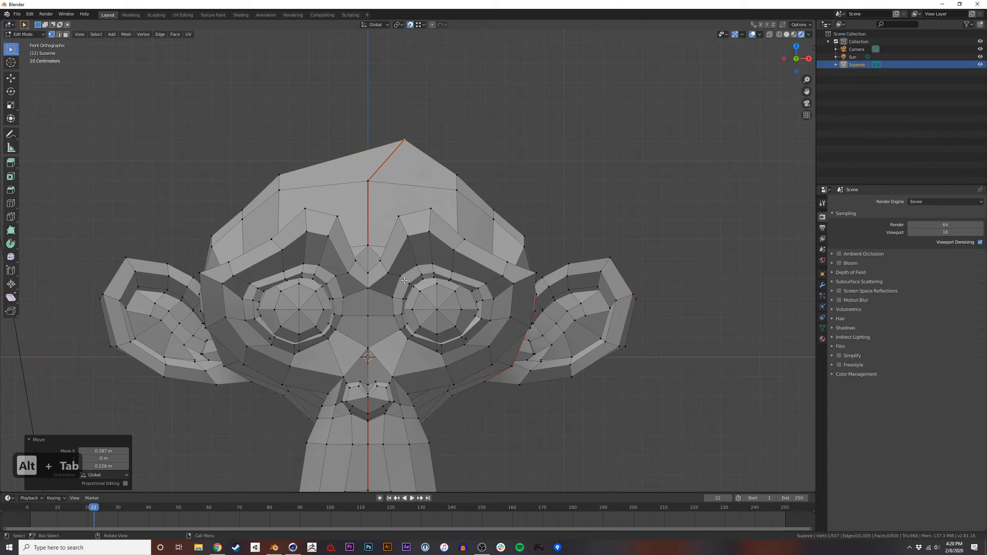
pyautogui.click(404, 141)
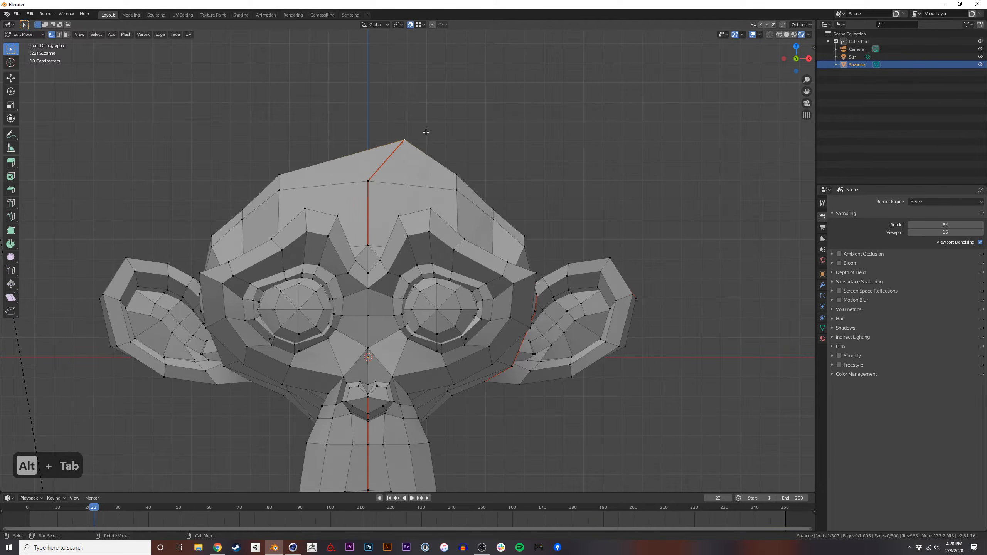
pyautogui.press('g')
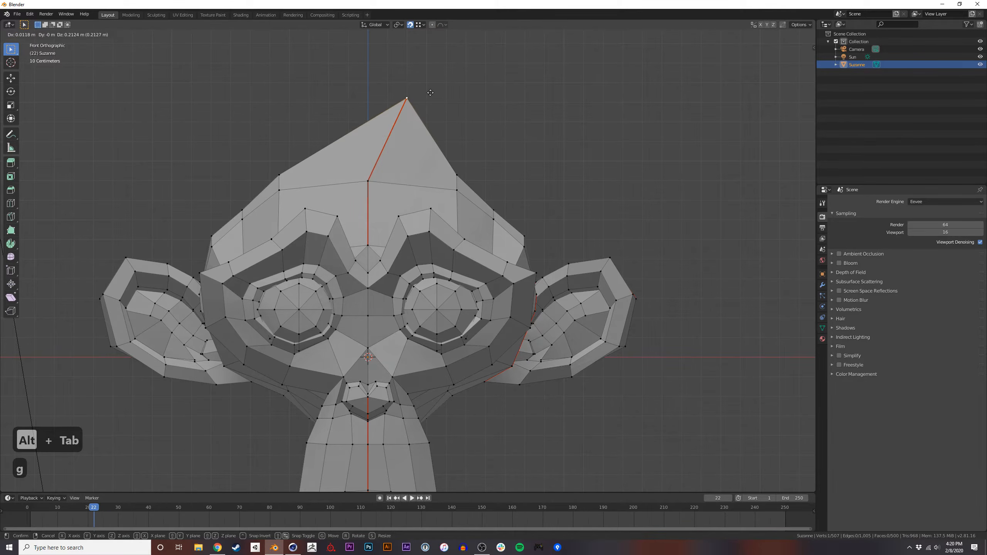
pyautogui.press('x')
pyautogui.press('z')
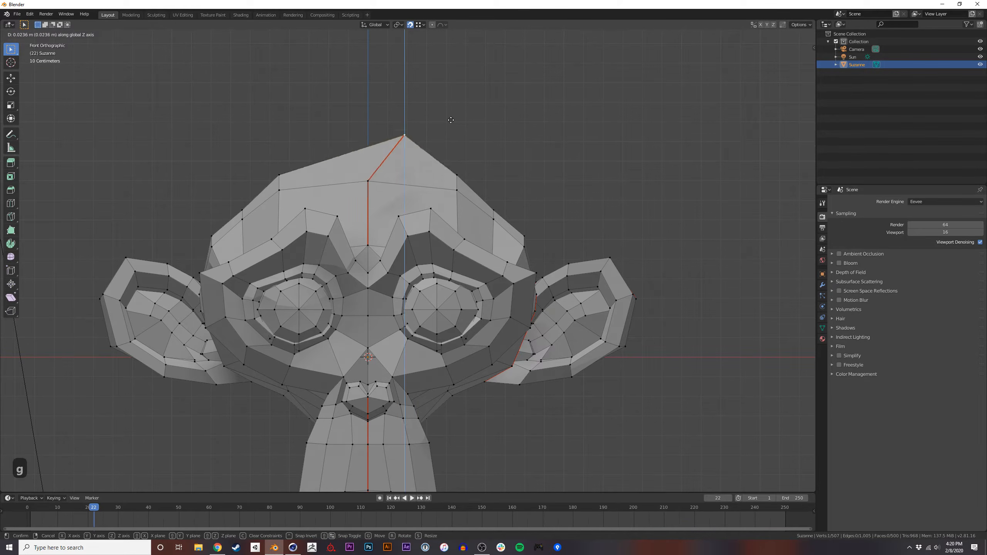
pyautogui.press('x')
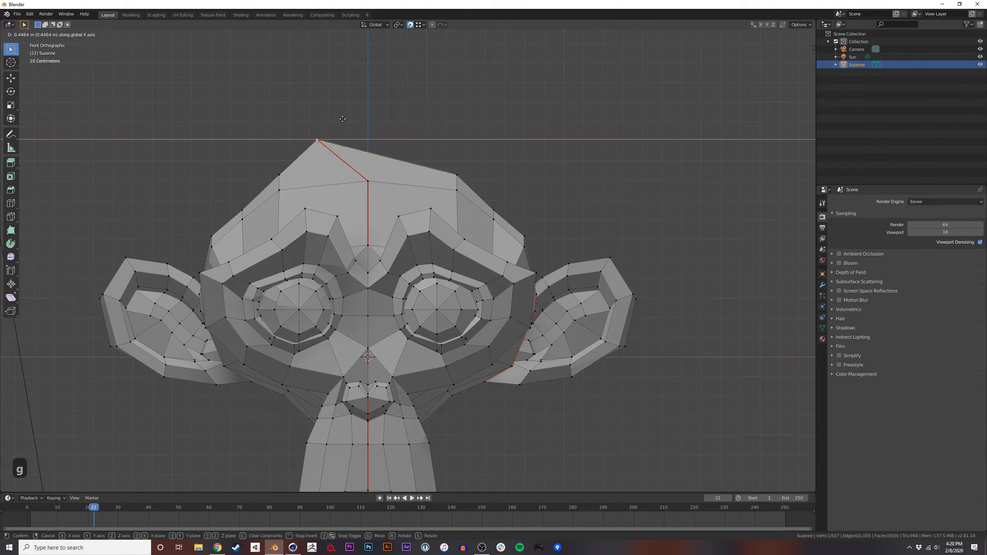
pyautogui.press('z')
pyautogui.press('x')
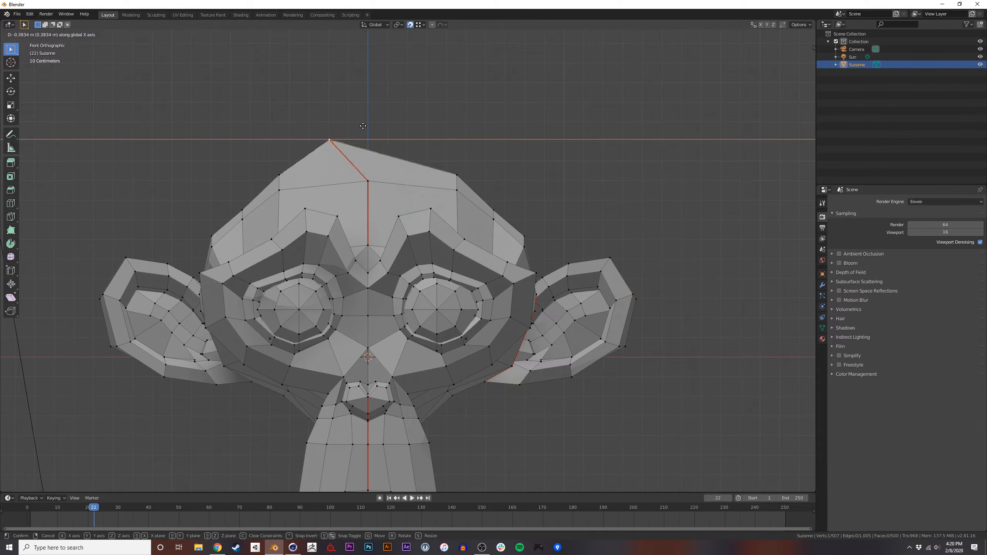
pyautogui.press('z')
pyautogui.press('x')
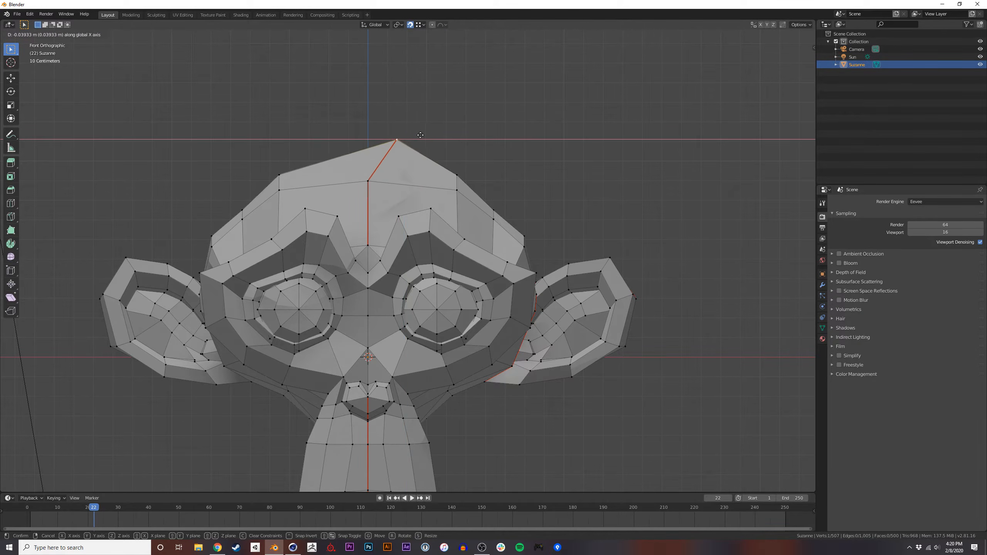
pyautogui.click(279, 175)
# In the back view, move the central vertex at the back of the head about 0.033 m along X and 0.495 m along Z.
pyautogui.moveTo(466, 135); pyautogui.dragTo(411, 209, button='middle')
pyautogui.scroll(-5, 365, 186)
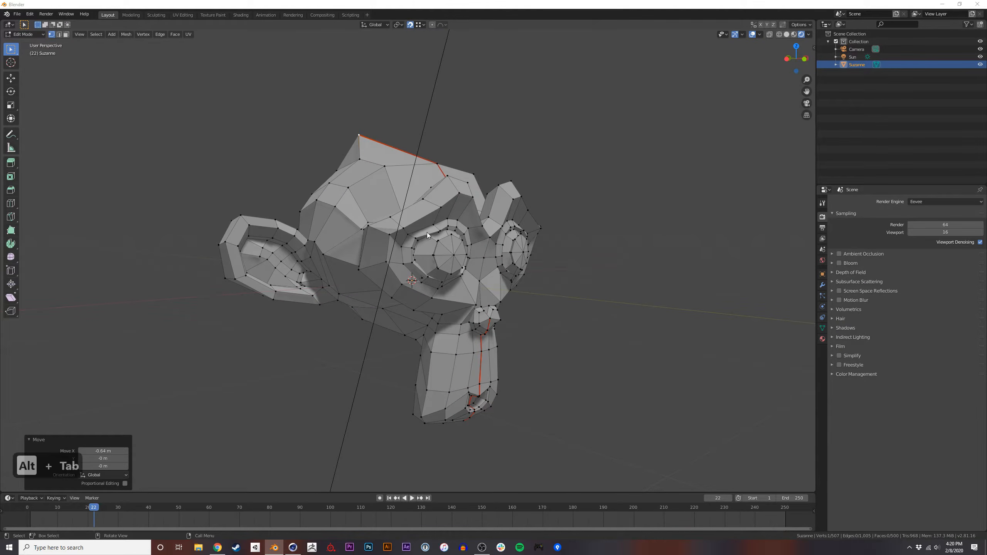
pyautogui.hotkey('alt', 'Tab')
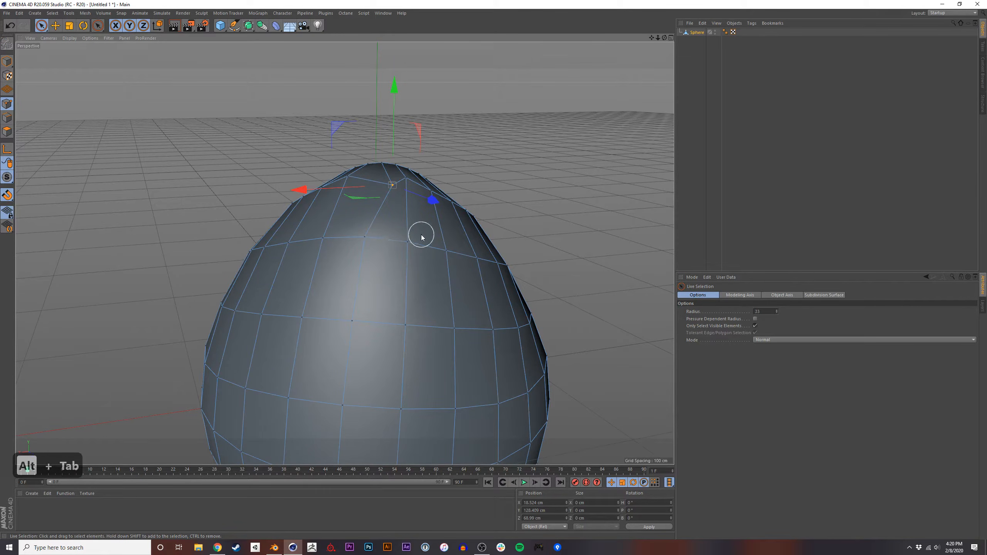
pyautogui.hotkey('alt', 'Tab')
pyautogui.moveTo(513, 199); pyautogui.dragTo(492, 181, button='middle')
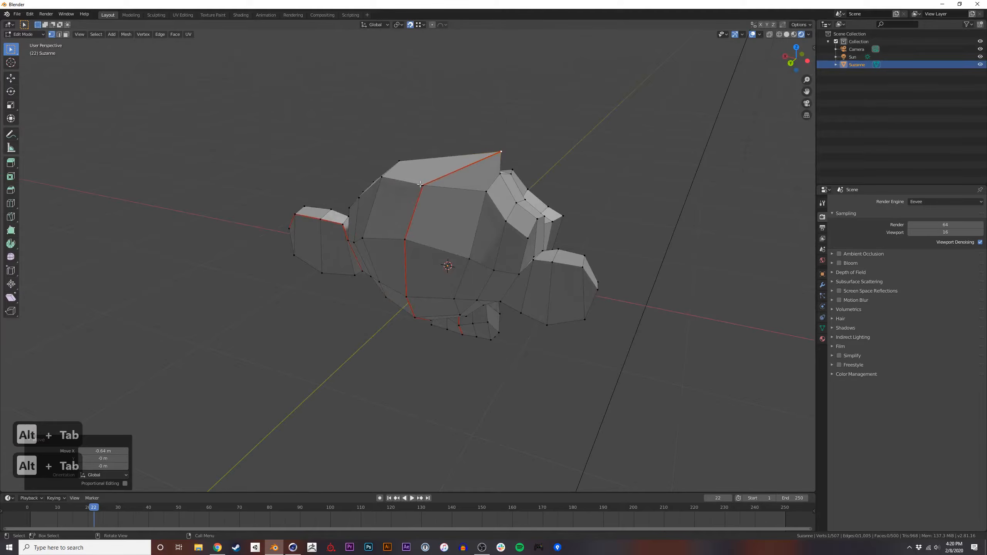
pyautogui.press('ctrl+KP_1')
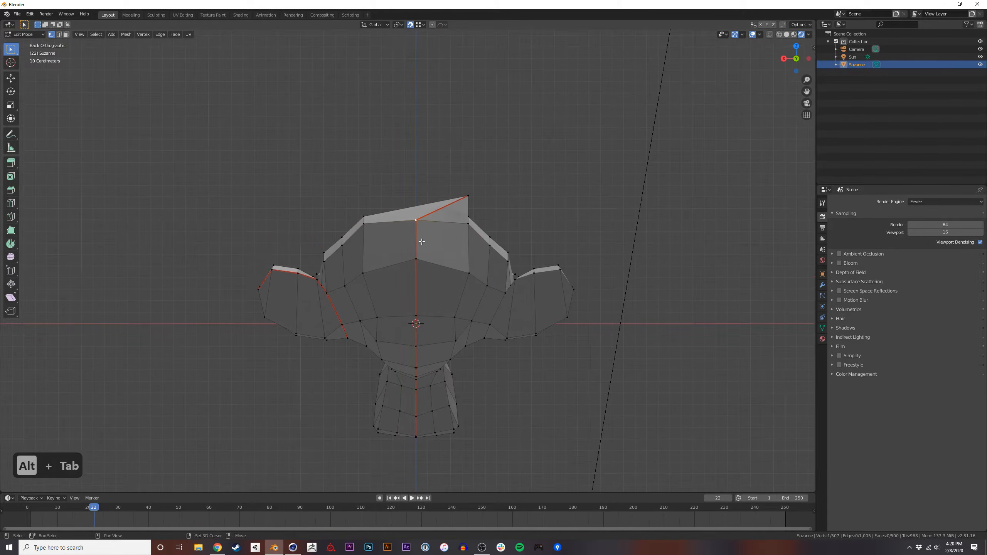
pyautogui.press('g')
pyautogui.click(408, 163)
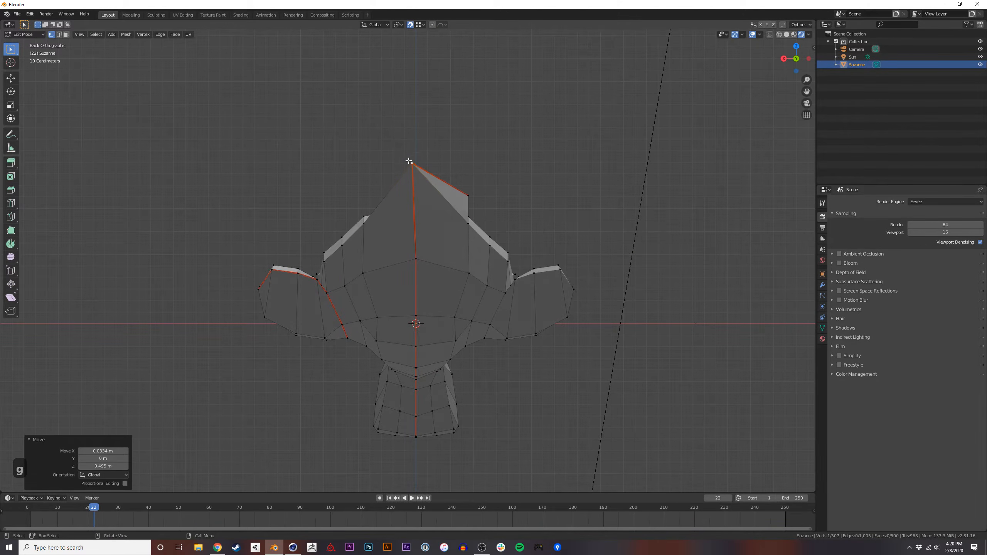
# Try snapping the raised vertex to the ear's upper vertex, first -1.27 m along X and then unconstrained, and undo these moves.
pyautogui.press('g')
pyautogui.press('x')
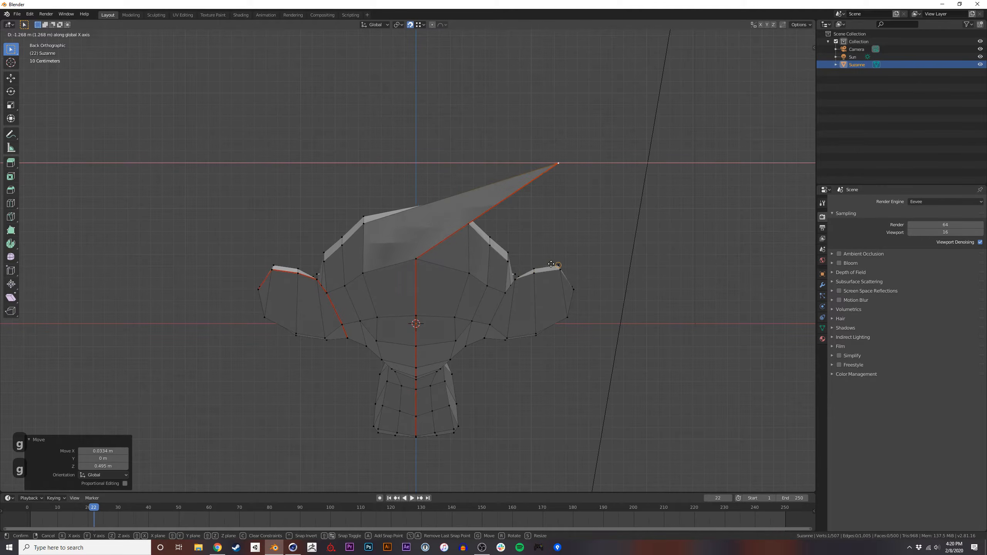
pyautogui.click(559, 265)
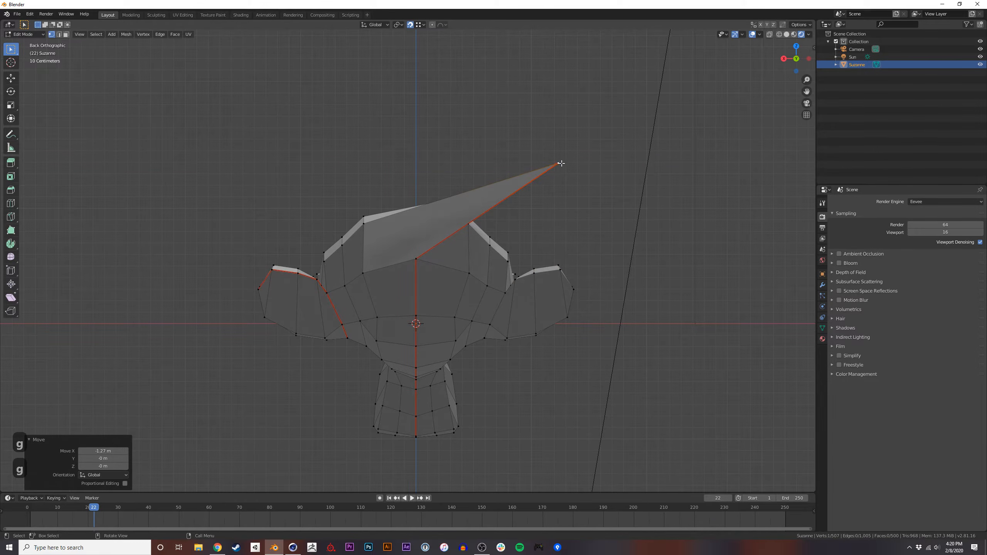
pyautogui.press('g')
pyautogui.hotkey('ctrl', 'z')
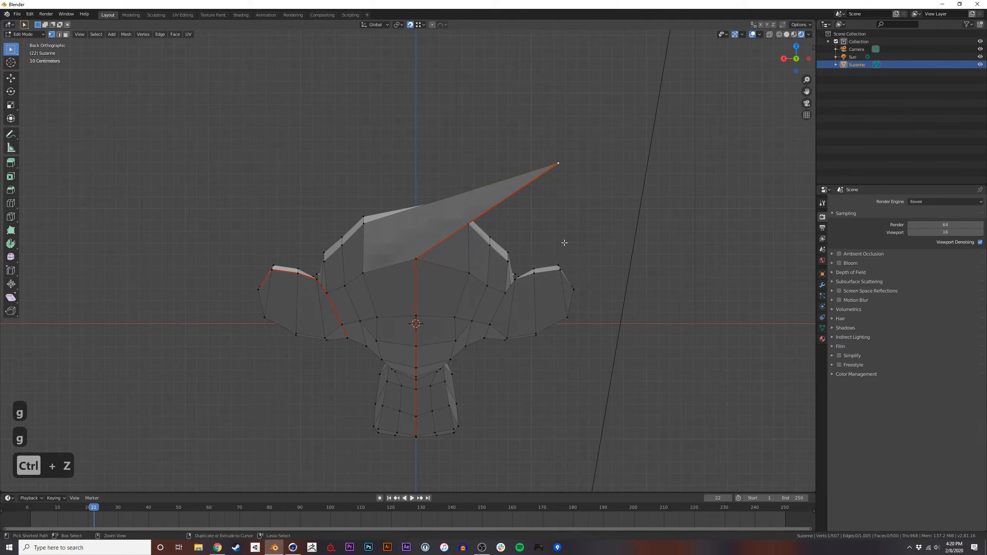
pyautogui.press('g')
pyautogui.click(560, 263)
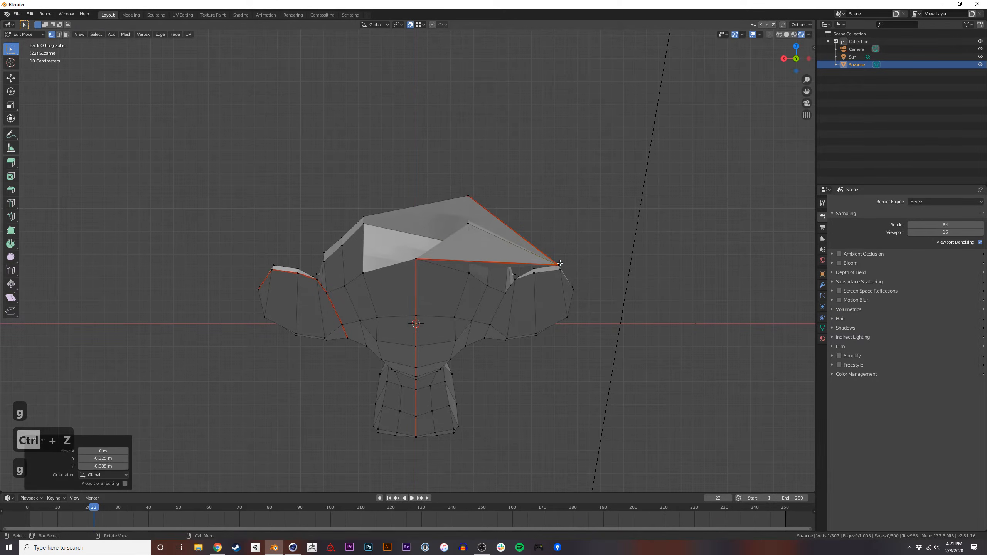
pyautogui.hotkey('ctrl', 'z')
pyautogui.hotkey('ctrl', 'z')
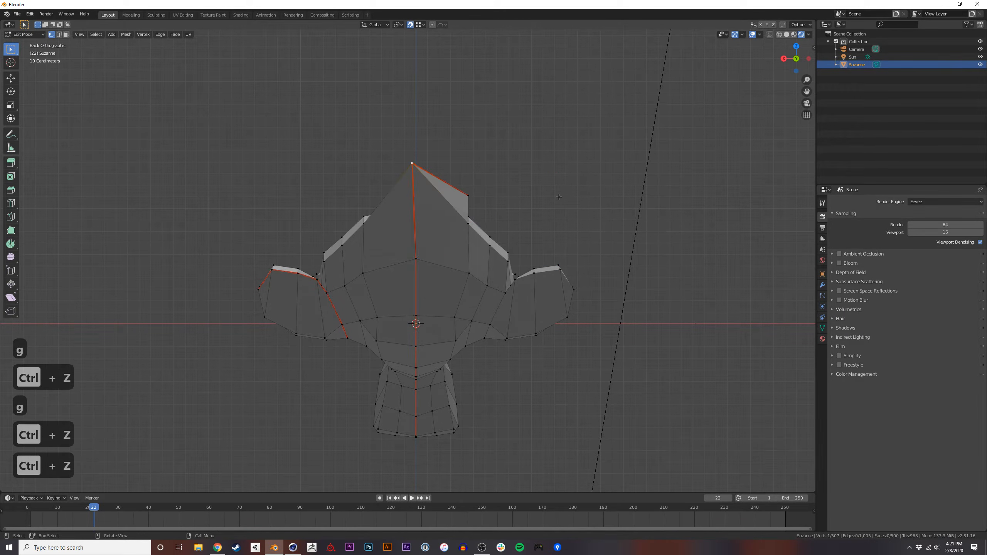
# Return to Object Mode and delete the monkey.
pyautogui.moveTo(539, 200); pyautogui.dragTo(418, 282, button='middle')
pyautogui.press('Tab')
pyautogui.press('x')
pyautogui.click(424, 271)
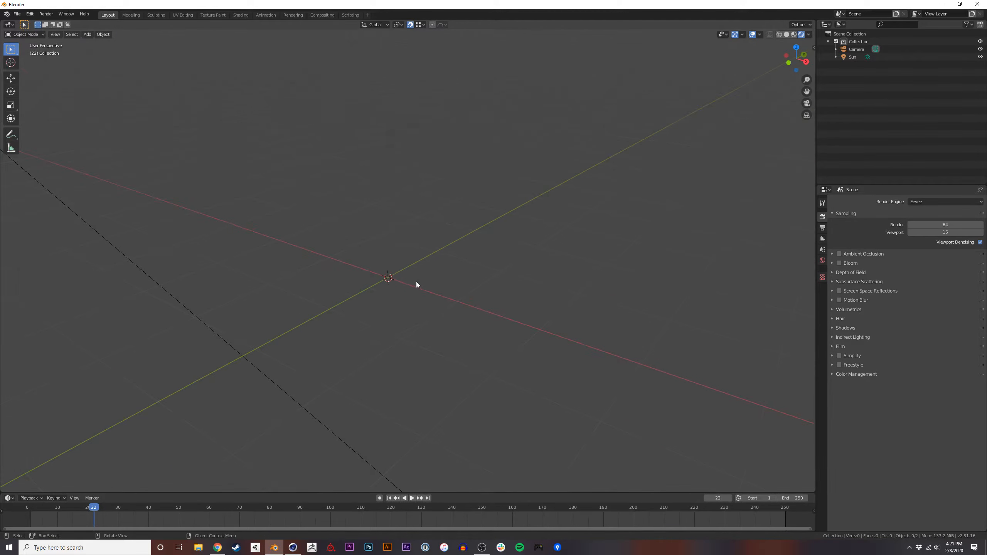
# Add a UV sphere with 32 segments, 16 rings and a 1 m radius at the origin.
pyautogui.hotkey('shift', 'a')
pyautogui.moveTo(406, 196)
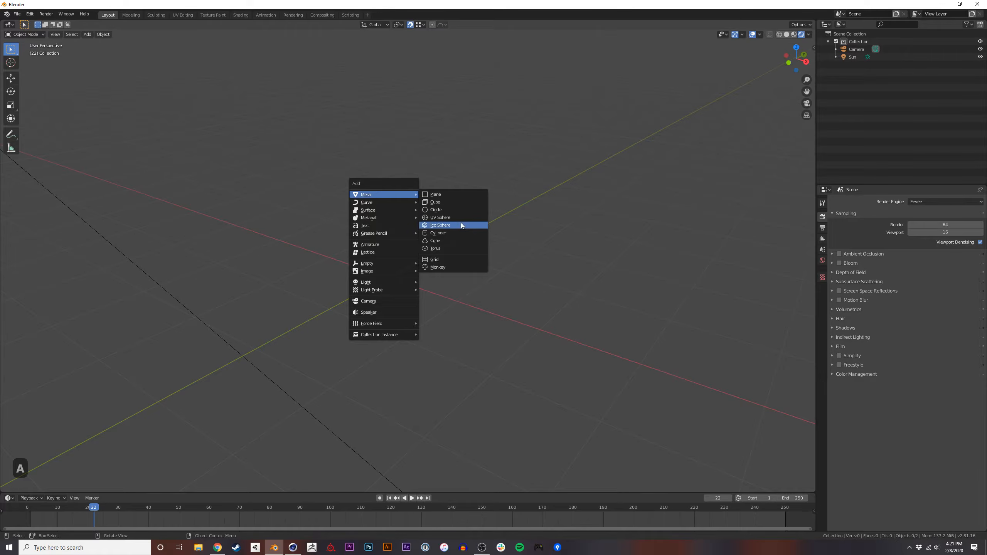
pyautogui.click(452, 218)
pyautogui.moveTo(412, 262)
pyautogui.mouseDown(button='middle')
pyautogui.moveTo(395, 270)
pyautogui.moveTo(418, 299)
pyautogui.moveTo(399, 274)
pyautogui.moveTo(422, 262)
pyautogui.mouseUp(button='middle')
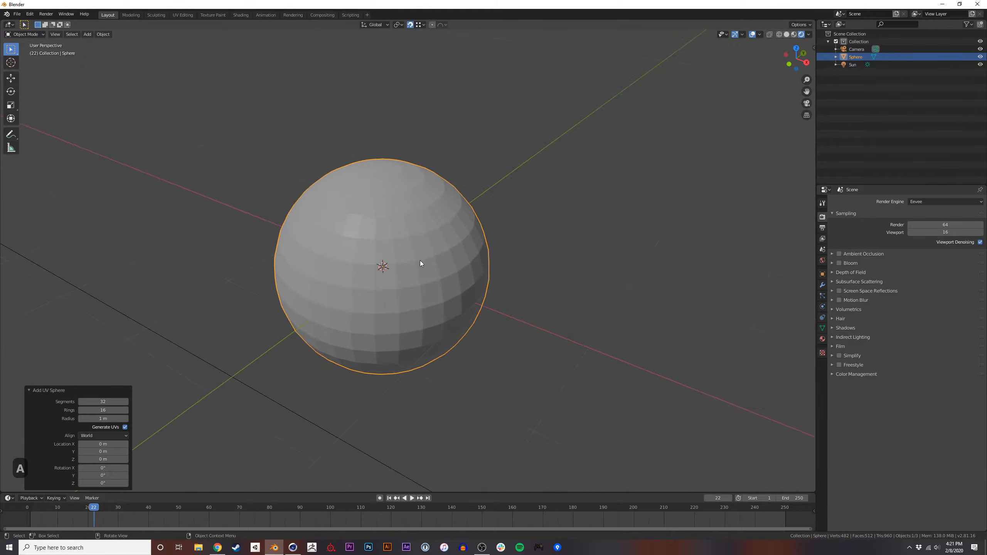
# Open the Sculpting workspace and sculpt the upper part of the sphere with the Draw brush.
pyautogui.click(155, 15)
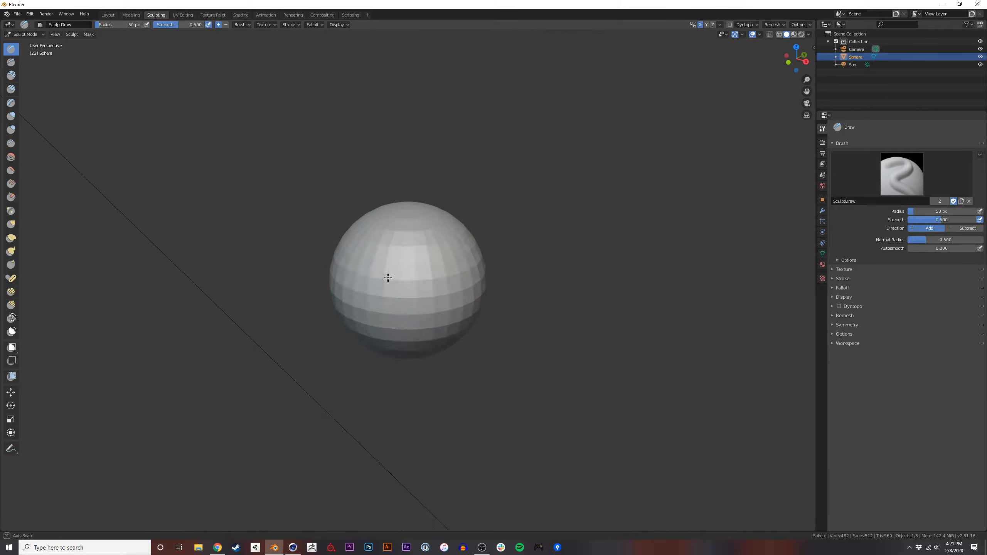
pyautogui.keyDown('ctrl'); pyautogui.moveTo(410, 264); pyautogui.dragTo(450, 235, button='middle'); pyautogui.keyUp('ctrl')
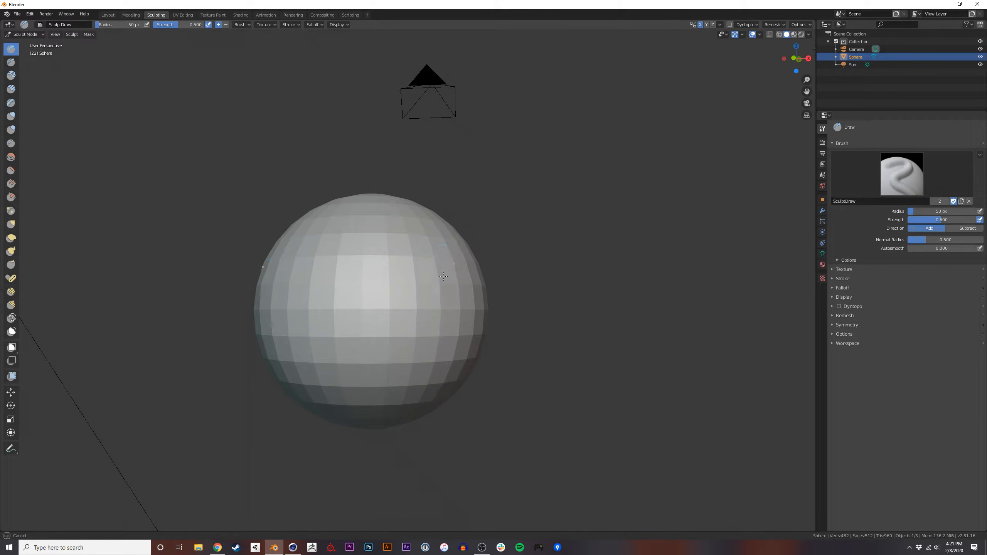
pyautogui.moveTo(430, 250); pyautogui.dragTo(368, 314, button='middle')
pyautogui.moveTo(400, 260); pyautogui.dragTo(435, 250, button='middle')
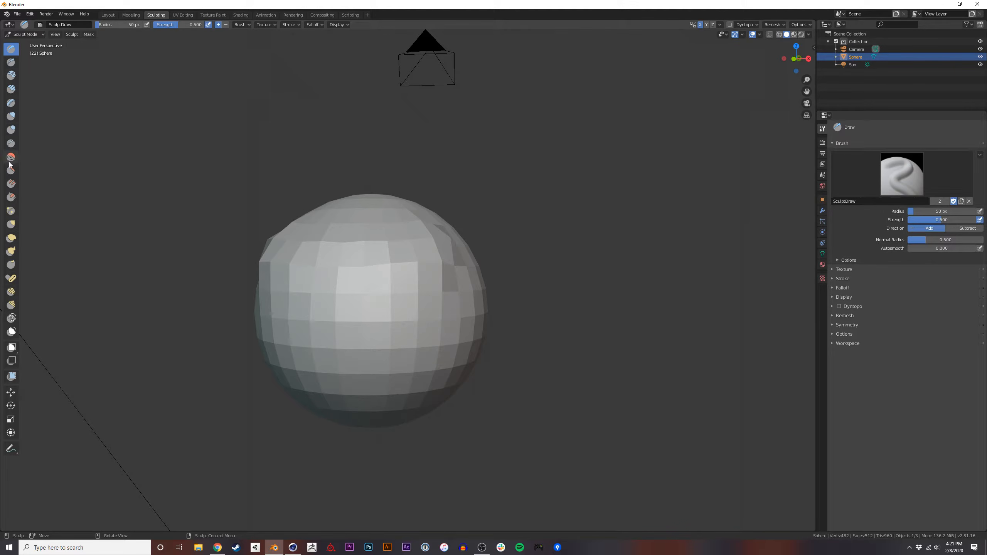
# Switch to Cinema 4D and change the interface layout to Sculpt.
pyautogui.hotkey('alt', 'Tab')
pyautogui.click(952, 13)
pyautogui.click(945, 68)
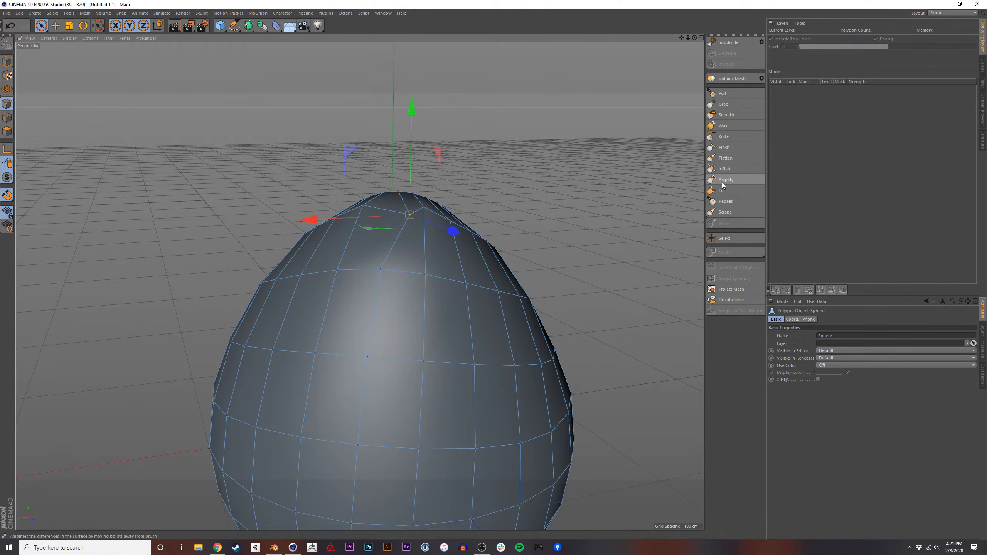
# Switch back to Blender and add several more Draw brush strokes across the upper front and side of the sphere.
pyautogui.hotkey('alt', 'Tab')
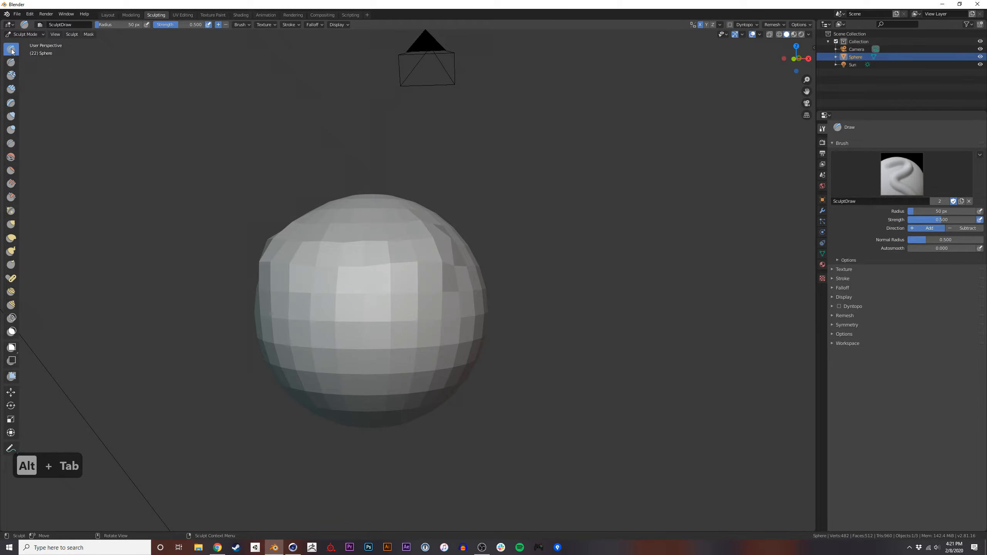
pyautogui.moveTo(426, 256); pyautogui.dragTo(395, 275)
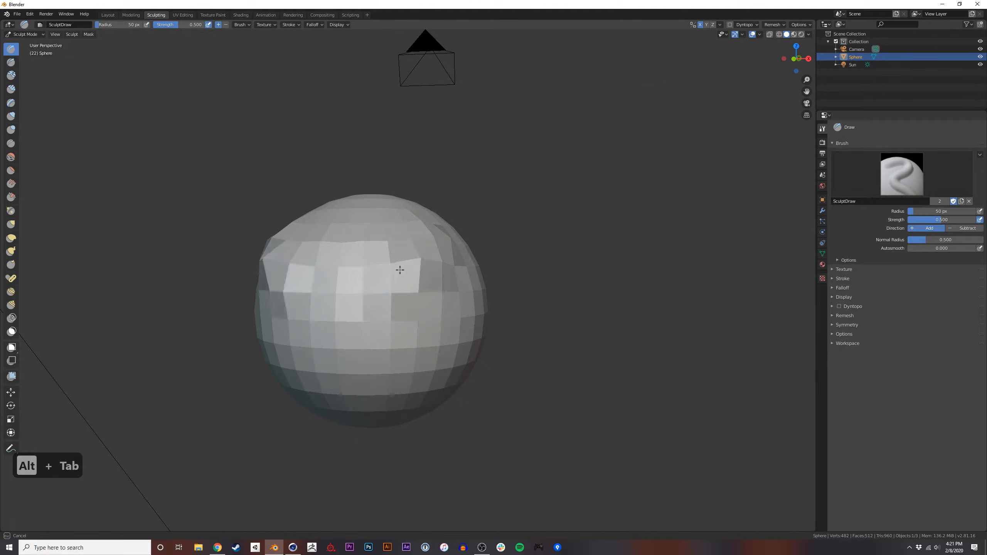
pyautogui.moveTo(434, 302)
pyautogui.mouseDown()
pyautogui.moveTo(424, 319)
pyautogui.moveTo(451, 293)
pyautogui.mouseUp()
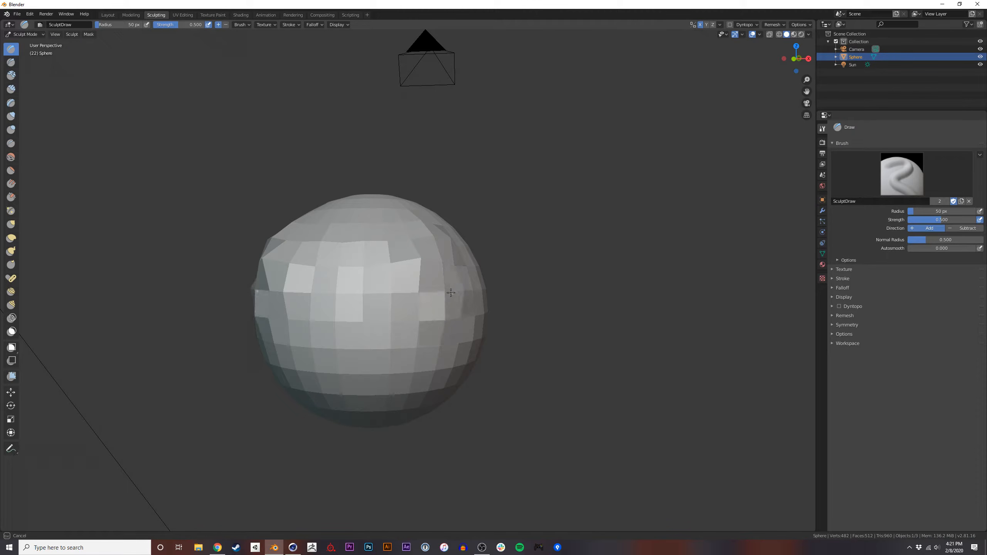
pyautogui.moveTo(458, 256); pyautogui.dragTo(440, 232)
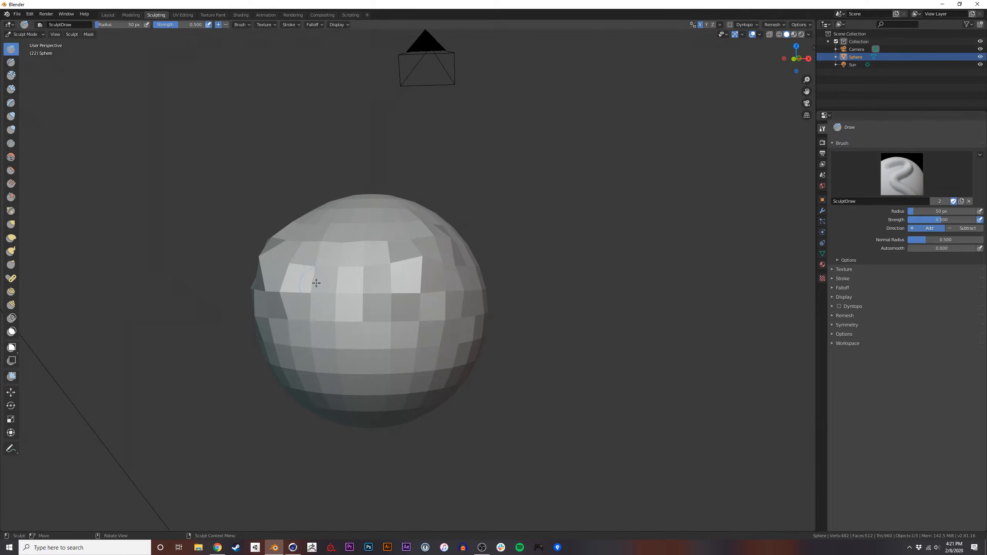
# Enable dynamic topology (Dyntopo) for sculpting the sphere and set its detail size to 6 px.
pyautogui.hotkey('shift', 'z')
pyautogui.moveTo(381, 276)
pyautogui.mouseDown(button='middle')
pyautogui.moveTo(370, 289)
pyautogui.moveTo(383, 267)
pyautogui.mouseUp(button='middle')
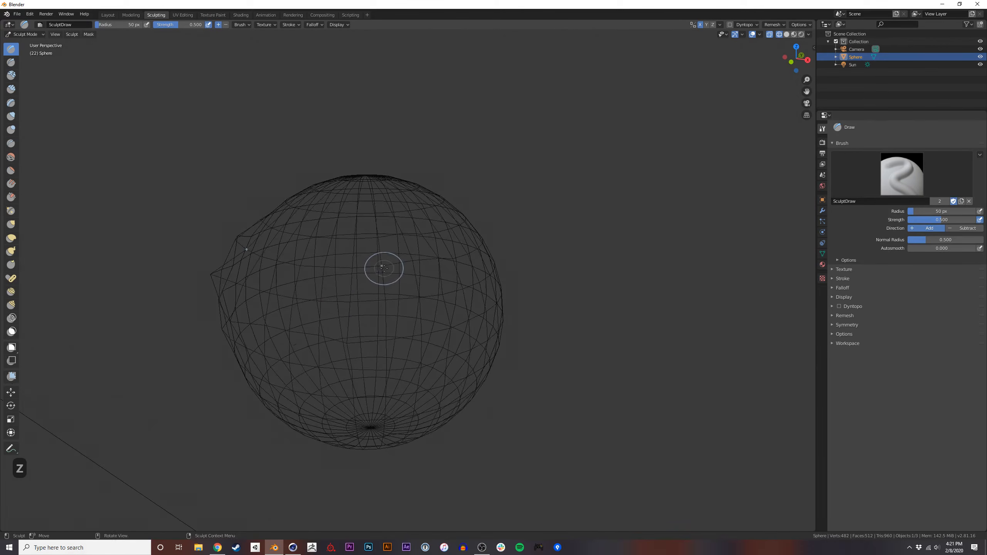
pyautogui.click(839, 306)
pyautogui.click(837, 323)
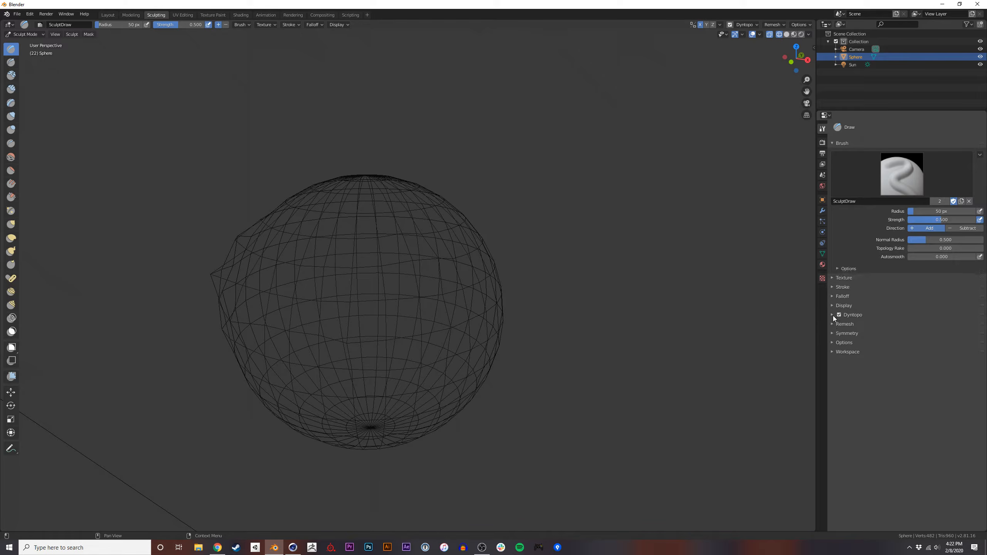
pyautogui.click(832, 315)
pyautogui.click(935, 327)
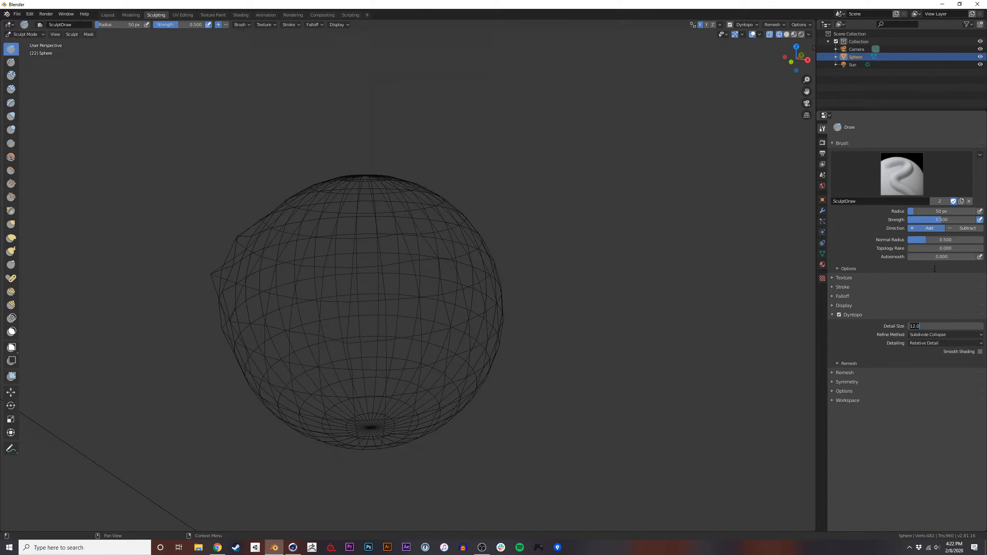
pyautogui.write('6')
pyautogui.press('Return')
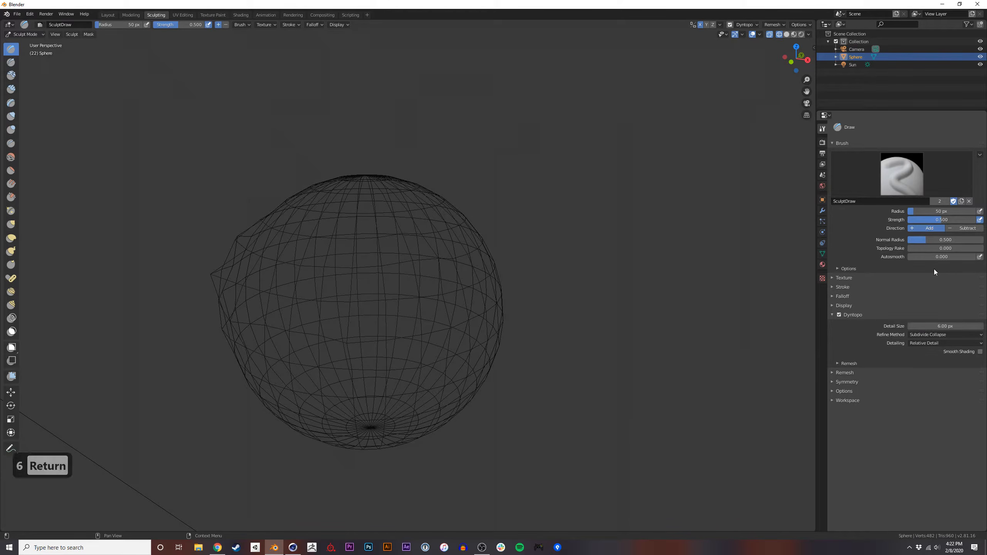
# In solid shading, sculpt a raised bump on the sphere's front with the Draw brush and inspect its topology in wireframe.
pyautogui.press('z')
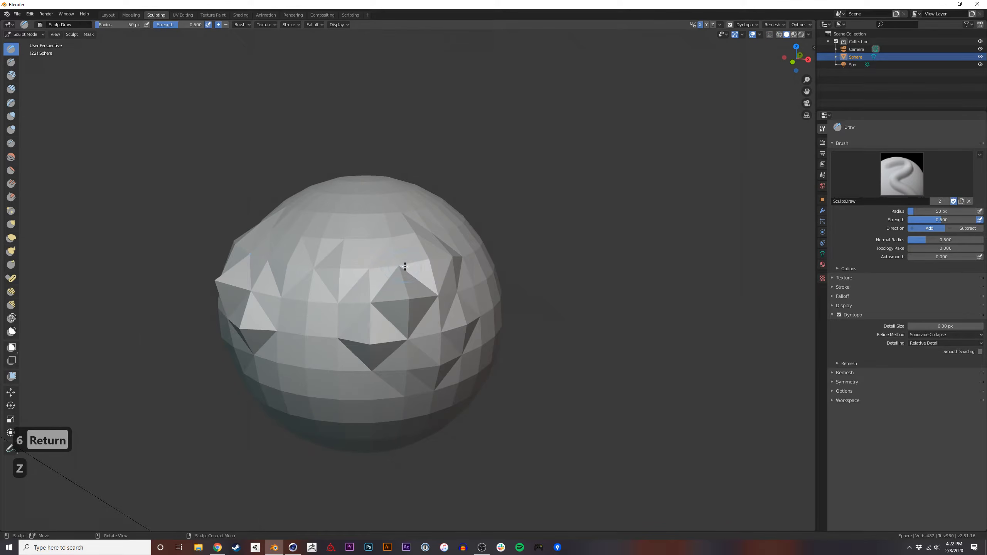
pyautogui.moveTo(386, 319)
pyautogui.mouseDown()
pyautogui.moveTo(403, 253)
pyautogui.moveTo(396, 303)
pyautogui.mouseUp()
pyautogui.press('z')
pyautogui.moveTo(398, 271)
pyautogui.mouseDown(button='middle')
pyautogui.moveTo(389, 308)
pyautogui.moveTo(396, 290)
pyautogui.moveTo(489, 309)
pyautogui.moveTo(424, 290)
pyautogui.mouseUp(button='middle')
pyautogui.scroll(3, 398, 287)
pyautogui.press('z')
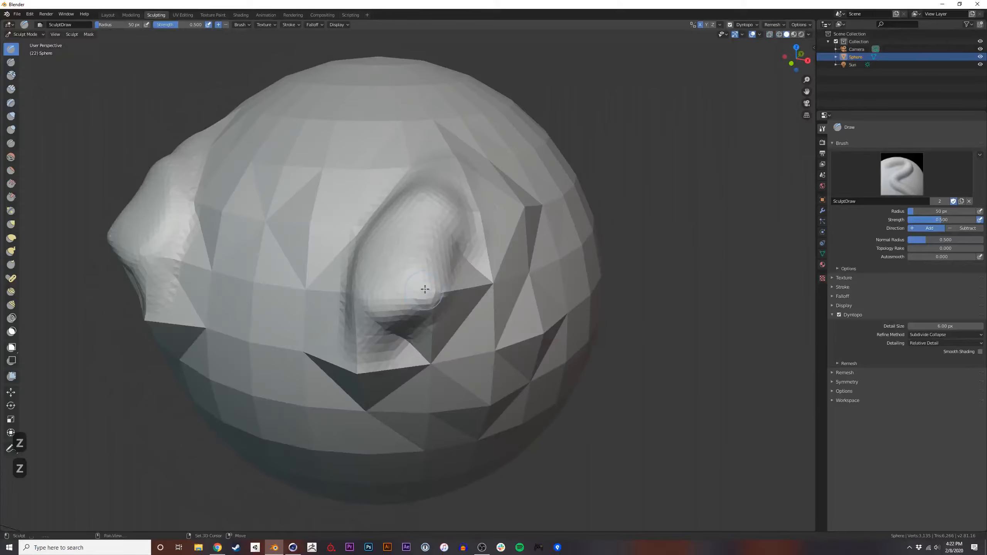
pyautogui.scroll(-1, 423, 290)
# Display the sphere's wireframe over its solid surface and sculpt a small bump on its side to examine the added triangles.
pyautogui.click(823, 200)
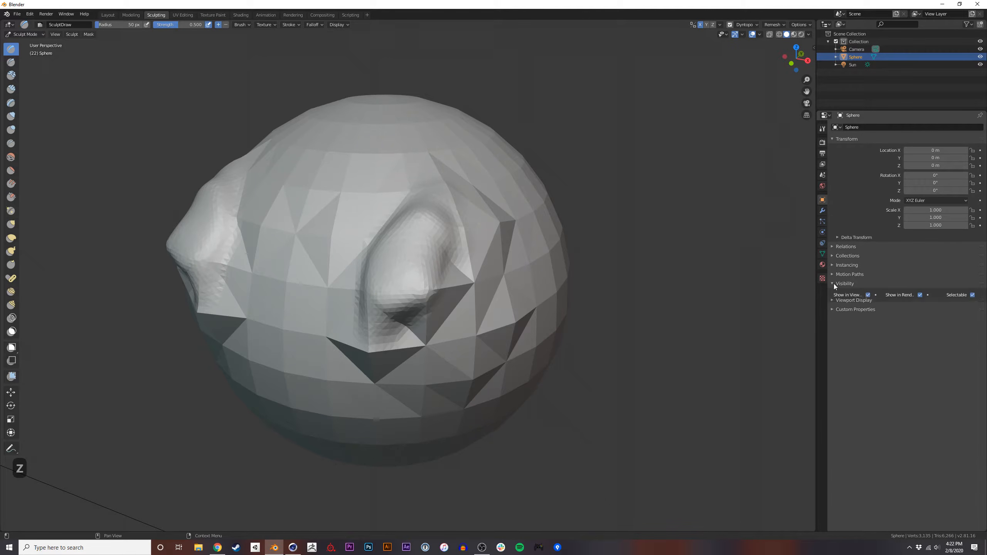
pyautogui.click(851, 293)
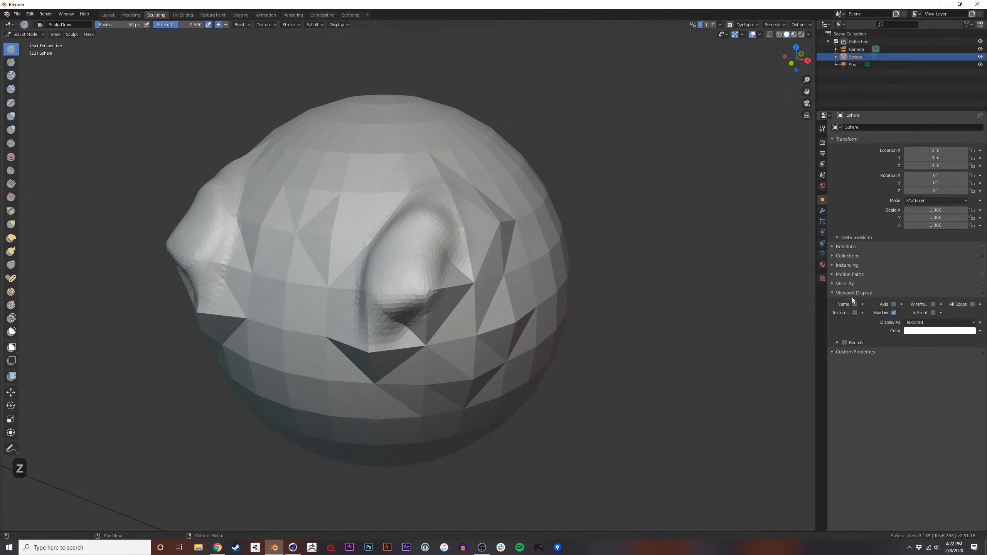
pyautogui.click(933, 304)
pyautogui.moveTo(639, 282); pyautogui.dragTo(313, 265, button='middle')
pyautogui.moveTo(384, 264); pyautogui.dragTo(338, 259, button='middle')
pyautogui.moveTo(516, 317)
pyautogui.mouseDown()
pyautogui.moveTo(499, 291)
pyautogui.moveTo(516, 288)
pyautogui.mouseUp()
pyautogui.moveTo(499, 291); pyautogui.dragTo(536, 313, button='middle')
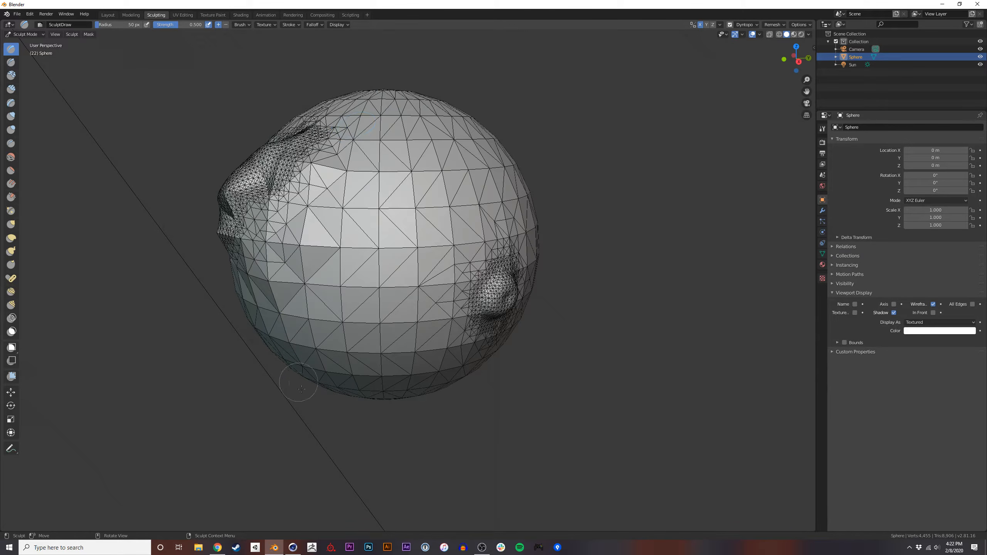
pyautogui.moveTo(352, 269); pyautogui.dragTo(516, 311, button='middle')
# Turn off the sphere's wireframe display, enlarge the brush radius to 179 px, and sculpt and smooth the front bumps.
pyautogui.click(934, 304)
pyautogui.moveTo(705, 277); pyautogui.dragTo(369, 305, button='middle')
pyautogui.moveTo(369, 306)
pyautogui.mouseDown()
pyautogui.moveTo(408, 338)
pyautogui.moveTo(466, 311)
pyautogui.moveTo(412, 303)
pyautogui.moveTo(419, 284)
pyautogui.moveTo(475, 287)
pyautogui.moveTo(484, 277)
pyautogui.moveTo(380, 320)
pyautogui.moveTo(439, 229)
pyautogui.mouseUp()
pyautogui.press('f')
pyautogui.click(469, 284)
pyautogui.moveTo(362, 275)
pyautogui.keyDown('shift'); pyautogui.mouseDown()
pyautogui.moveTo(383, 331)
pyautogui.moveTo(397, 304)
pyautogui.mouseUp(); pyautogui.keyUp('shift')
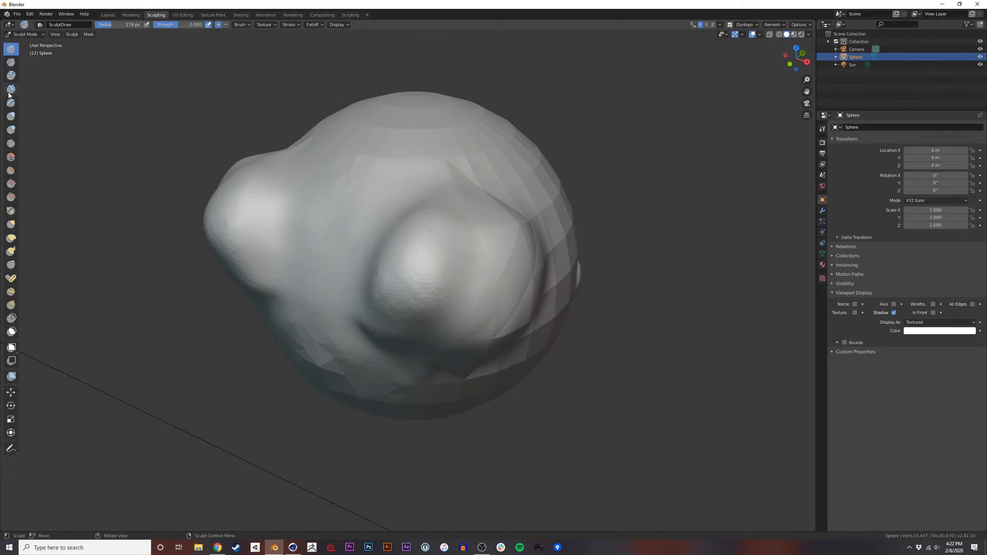
# Carve grooves into the upper and front areas with the Draw Sharp brush, and smooth the lower surface.
pyautogui.click(11, 63)
pyautogui.moveTo(383, 182)
pyautogui.mouseDown()
pyautogui.moveTo(371, 234)
pyautogui.moveTo(392, 198)
pyautogui.mouseUp()
pyautogui.moveTo(478, 179)
pyautogui.mouseDown()
pyautogui.moveTo(474, 129)
pyautogui.moveTo(431, 117)
pyautogui.moveTo(548, 203)
pyautogui.moveTo(545, 181)
pyautogui.moveTo(552, 295)
pyautogui.moveTo(420, 393)
pyautogui.moveTo(393, 392)
pyautogui.moveTo(484, 384)
pyautogui.moveTo(482, 364)
pyautogui.mouseUp()
pyautogui.moveTo(482, 363); pyautogui.dragTo(445, 345, button='middle')
pyautogui.keyDown('shift'); pyautogui.moveTo(445, 346); pyautogui.dragTo(395, 348); pyautogui.keyUp('shift')
pyautogui.moveTo(369, 285)
pyautogui.mouseDown(button='middle')
pyautogui.moveTo(389, 296)
pyautogui.moveTo(408, 288)
pyautogui.mouseUp(button='middle')
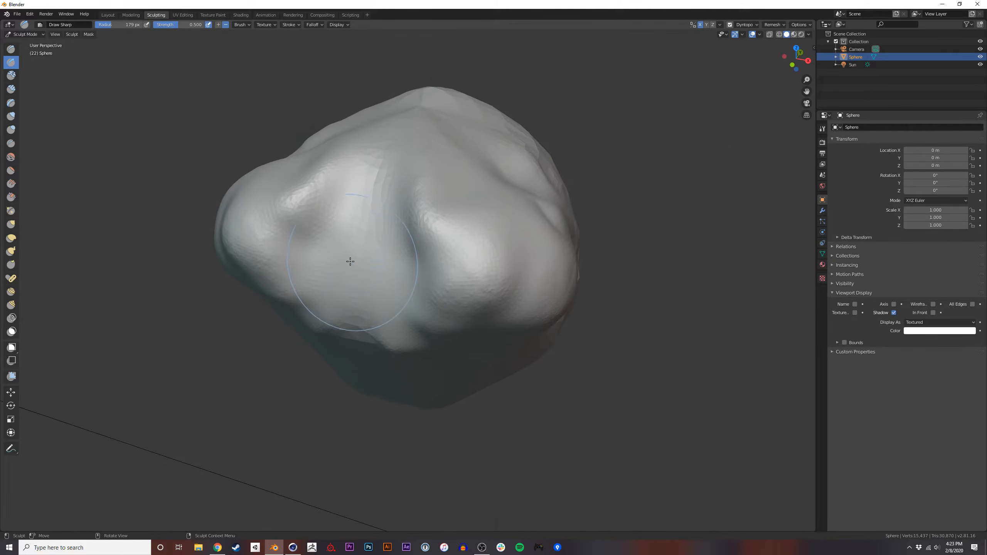
# Pull two mirrored pairs of long tentacles out of the body with the Snake Hook brush.
pyautogui.click(11, 251)
pyautogui.moveTo(264, 187)
pyautogui.mouseDown()
pyautogui.moveTo(143, 221)
pyautogui.moveTo(121, 396)
pyautogui.moveTo(129, 387)
pyautogui.mouseUp()
pyautogui.moveTo(279, 251); pyautogui.dragTo(352, 254, button='middle')
pyautogui.moveTo(342, 226)
pyautogui.mouseDown()
pyautogui.moveTo(310, 214)
pyautogui.moveTo(118, 235)
pyautogui.mouseUp()
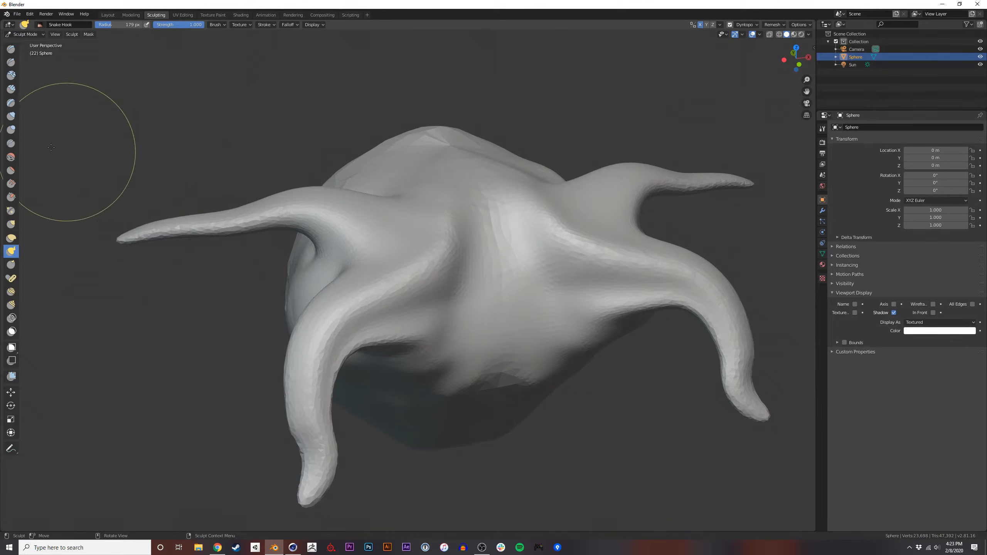
# Level parts of the body with the Flatten brush and shave the raised areas between the tentacles with the Scrape brush.
pyautogui.click(11, 170)
pyautogui.moveTo(342, 167); pyautogui.dragTo(303, 245, button='middle')
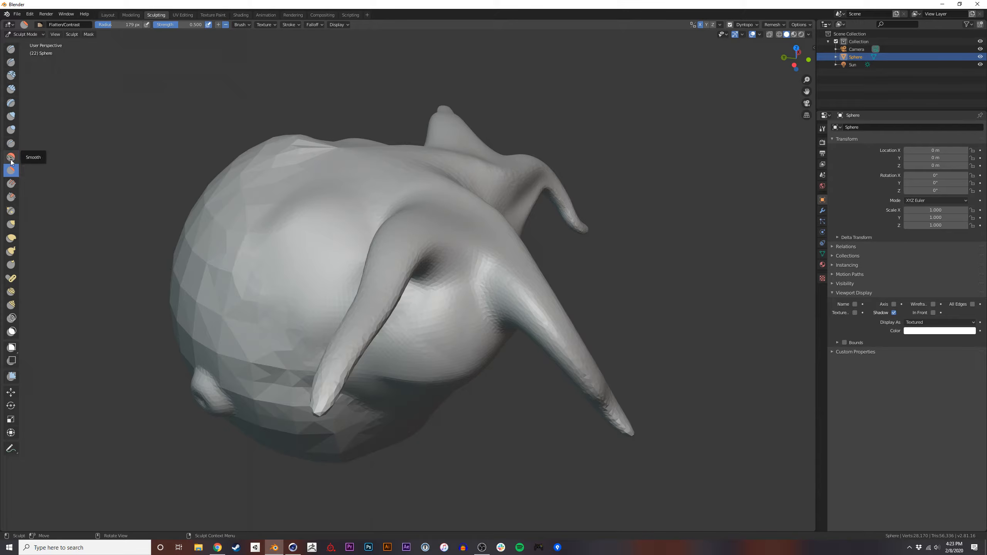
pyautogui.click(11, 197)
pyautogui.moveTo(336, 202)
pyautogui.mouseDown()
pyautogui.moveTo(283, 205)
pyautogui.moveTo(269, 234)
pyautogui.moveTo(211, 240)
pyautogui.mouseUp()
pyautogui.moveTo(328, 209); pyautogui.dragTo(451, 276, button='middle')
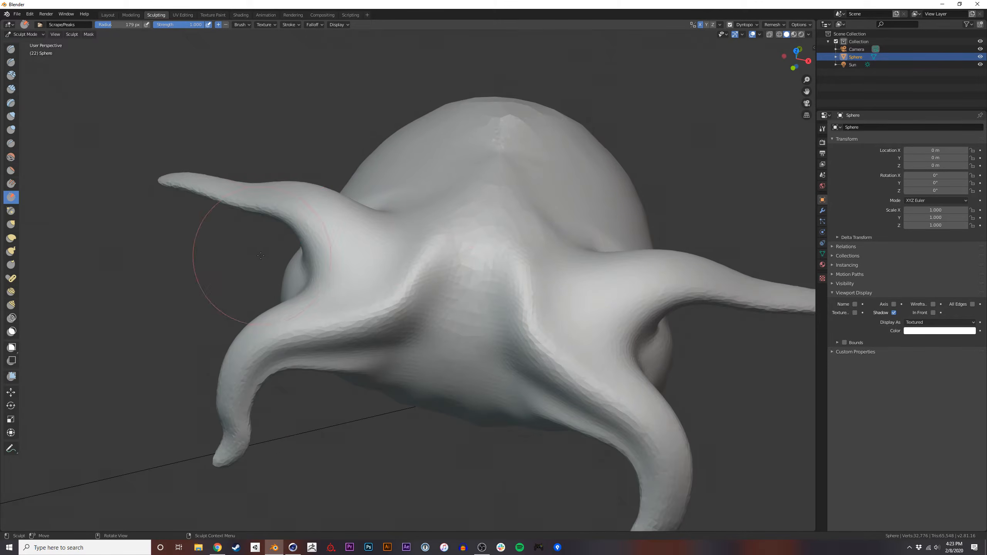
pyautogui.moveTo(452, 276)
pyautogui.mouseDown()
pyautogui.moveTo(419, 357)
pyautogui.moveTo(449, 280)
pyautogui.moveTo(432, 363)
pyautogui.mouseUp()
pyautogui.moveTo(431, 323)
pyautogui.mouseDown(button='middle')
pyautogui.moveTo(441, 258)
pyautogui.moveTo(464, 257)
pyautogui.moveTo(52, 260)
pyautogui.mouseUp(button='middle')
# Pull the flat area between the tentacles and its corners outward with the Grab brush.
pyautogui.click(11, 224)
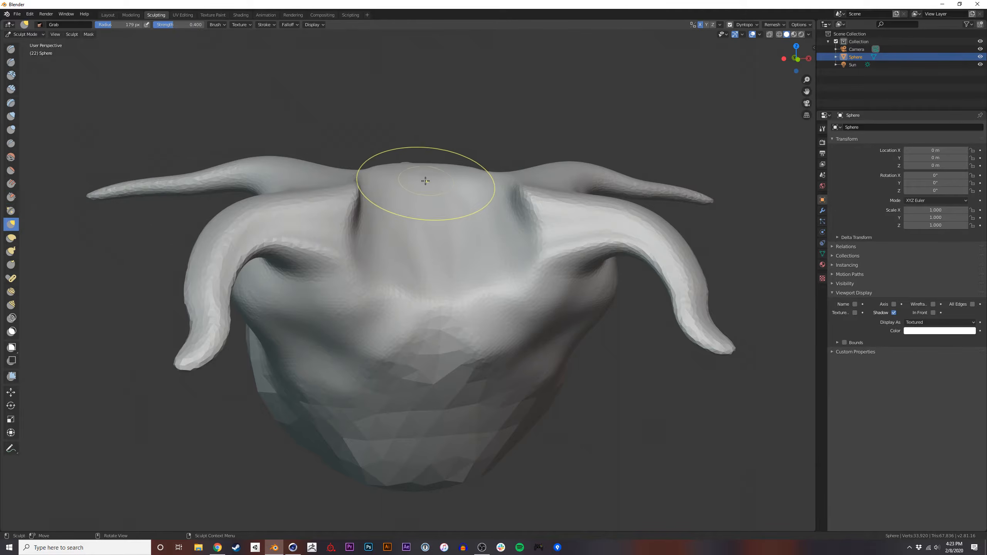
pyautogui.moveTo(418, 176); pyautogui.dragTo(432, 132)
pyautogui.moveTo(485, 187); pyautogui.dragTo(562, 142)
pyautogui.moveTo(561, 142)
pyautogui.mouseDown(button='middle')
pyautogui.moveTo(445, 192)
pyautogui.moveTo(507, 187)
pyautogui.mouseUp(button='middle')
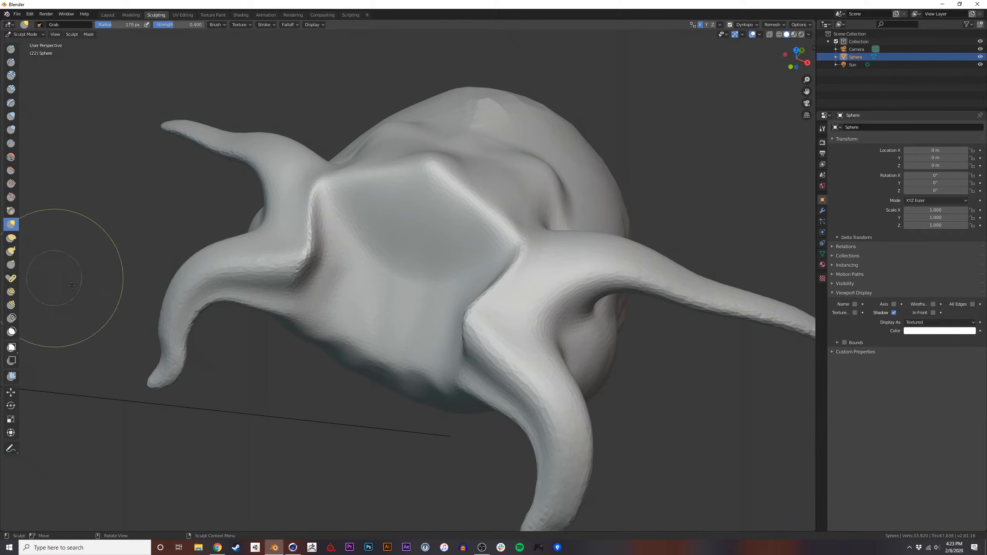
# Bend the front tentacles with the Pose brush at several radii, curling their tips inward with a 62 px radius.
pyautogui.click(12, 279)
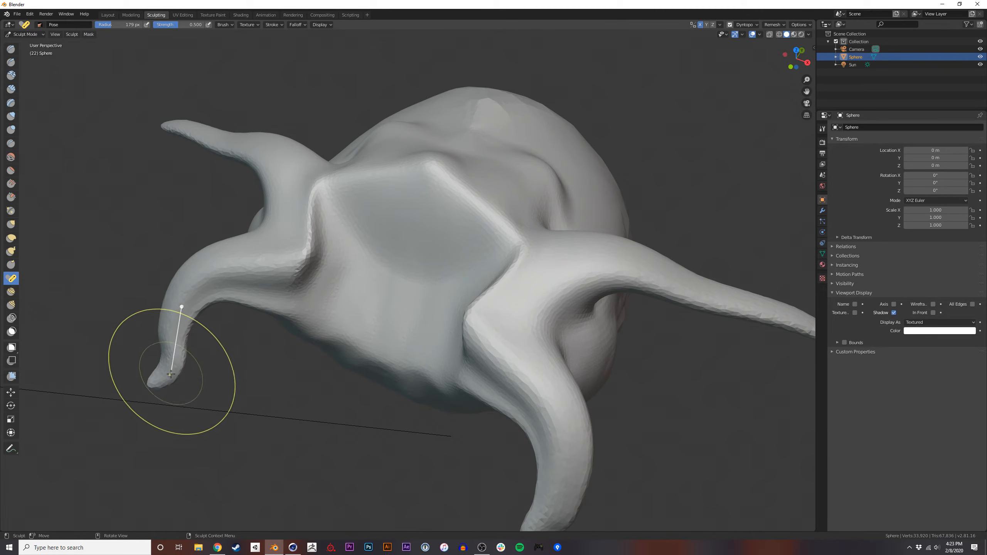
pyautogui.moveTo(166, 377)
pyautogui.mouseDown()
pyautogui.moveTo(136, 370)
pyautogui.moveTo(114, 344)
pyautogui.moveTo(110, 305)
pyautogui.moveTo(151, 379)
pyautogui.mouseUp()
pyautogui.press('f')
pyautogui.click(224, 367)
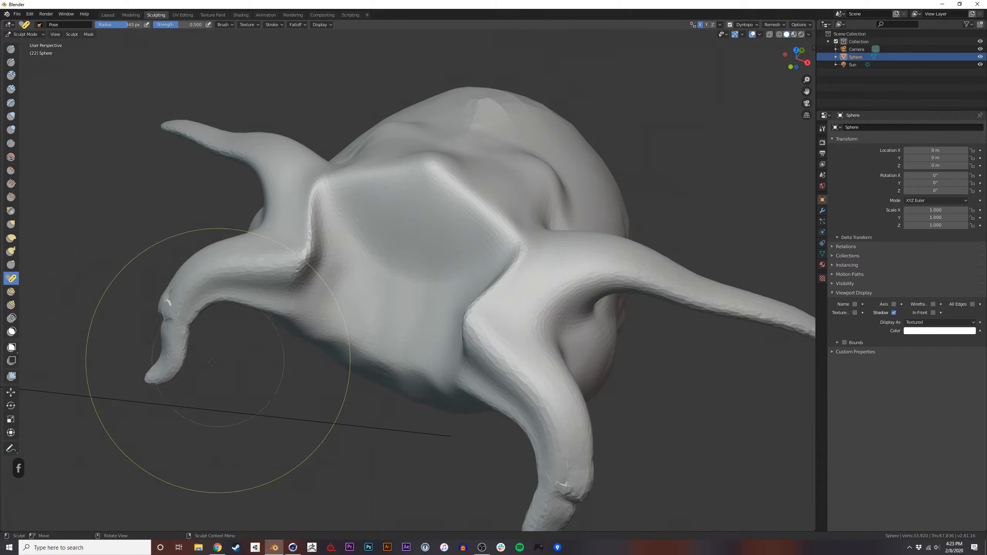
pyautogui.press('f')
pyautogui.click(160, 375)
pyautogui.moveTo(161, 375)
pyautogui.mouseDown()
pyautogui.moveTo(183, 386)
pyautogui.moveTo(223, 363)
pyautogui.moveTo(216, 369)
pyautogui.moveTo(156, 304)
pyautogui.mouseUp()
pyautogui.press('f')
pyautogui.click(157, 382)
pyautogui.press('f')
pyautogui.click(211, 374)
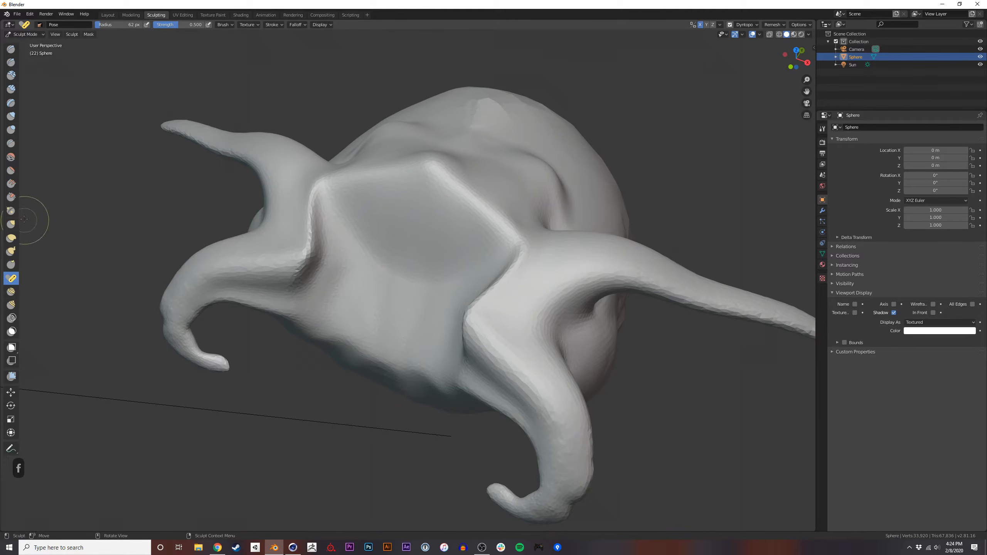
# Sharpen the upper edges of the flat front plane with the Pinch brush and try the Rotate brush there.
pyautogui.click(11, 211)
pyautogui.moveTo(280, 214)
pyautogui.mouseDown()
pyautogui.moveTo(499, 216)
pyautogui.moveTo(445, 197)
pyautogui.mouseUp()
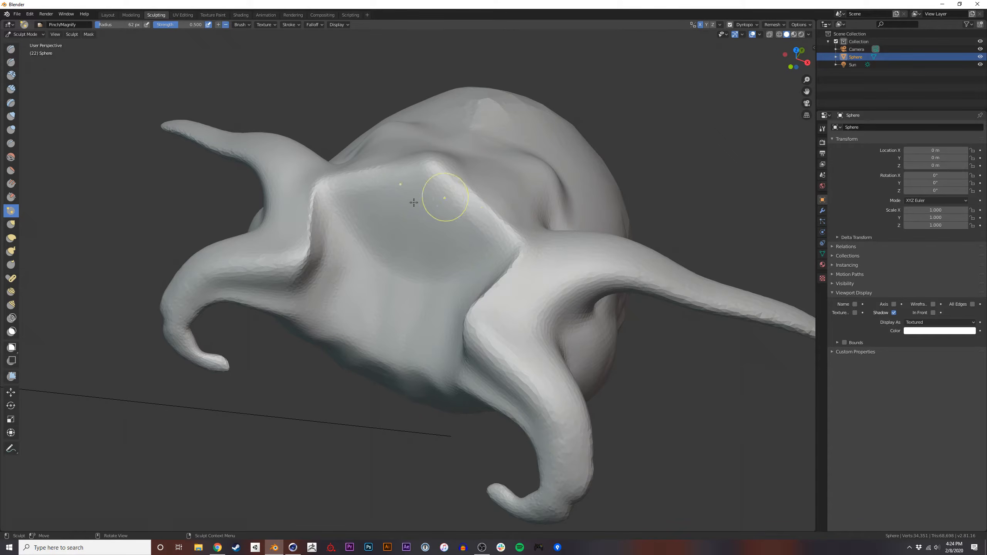
pyautogui.click(11, 305)
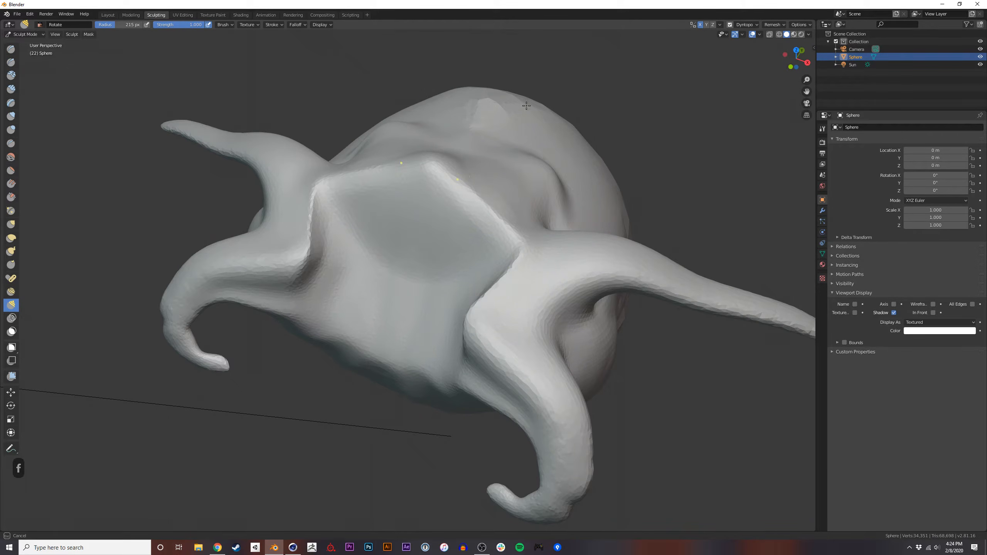
# Push the surface behind the front plane with the Nudge brush, enlarging its radius to 277 px.
pyautogui.click(11, 291)
pyautogui.moveTo(504, 174)
pyautogui.mouseDown()
pyautogui.moveTo(546, 140)
pyautogui.moveTo(541, 133)
pyautogui.mouseUp()
pyautogui.press('f')
pyautogui.moveTo(580, 177)
pyautogui.mouseDown()
pyautogui.moveTo(582, 212)
pyautogui.moveTo(549, 205)
pyautogui.mouseUp()
pyautogui.click(650, 183)
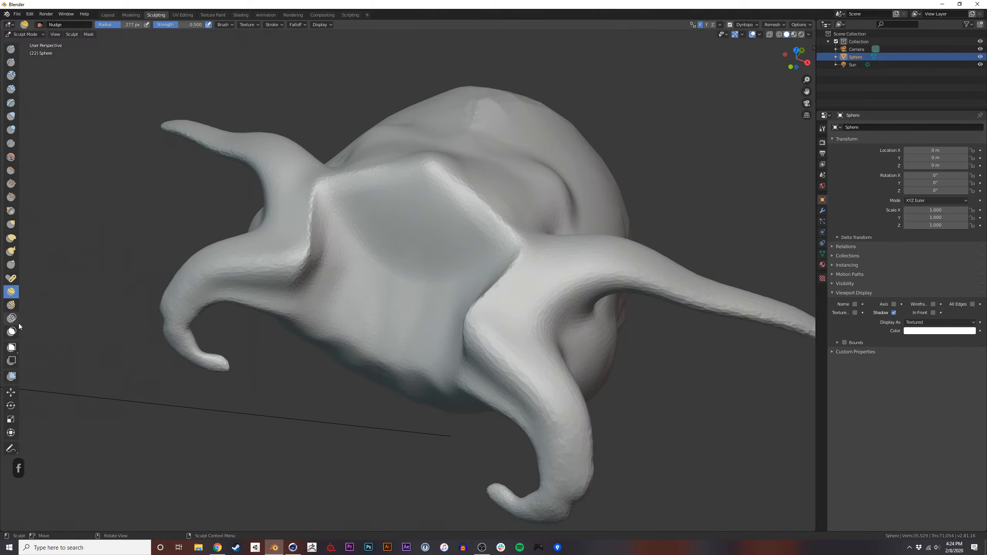
# Build a large round bulge on the front plane with the Blob brush and swell a smaller one on it with the 125 px Inflate brush.
pyautogui.click(11, 129)
pyautogui.moveTo(418, 238)
pyautogui.mouseDown()
pyautogui.moveTo(397, 221)
pyautogui.moveTo(395, 264)
pyautogui.moveTo(432, 227)
pyautogui.moveTo(418, 225)
pyautogui.mouseUp()
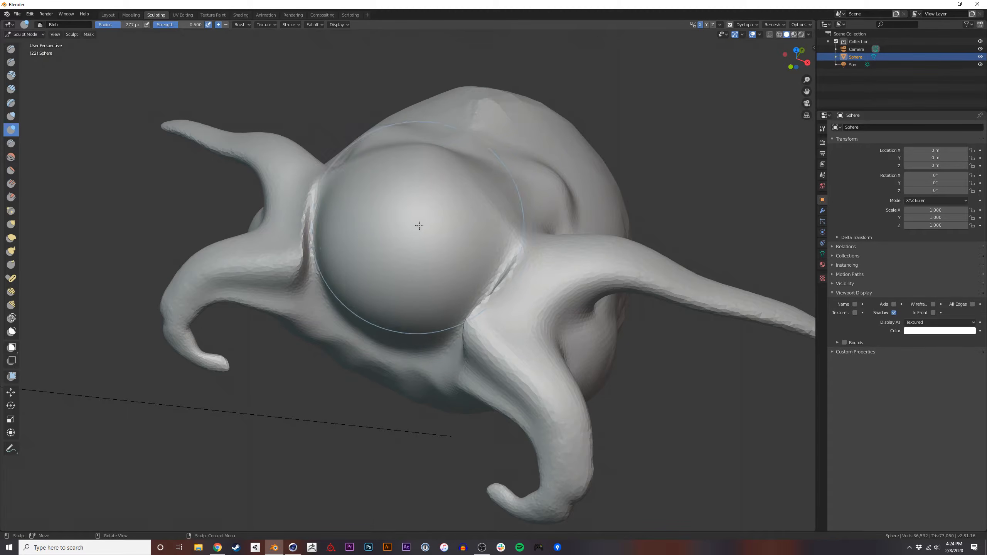
pyautogui.click(11, 116)
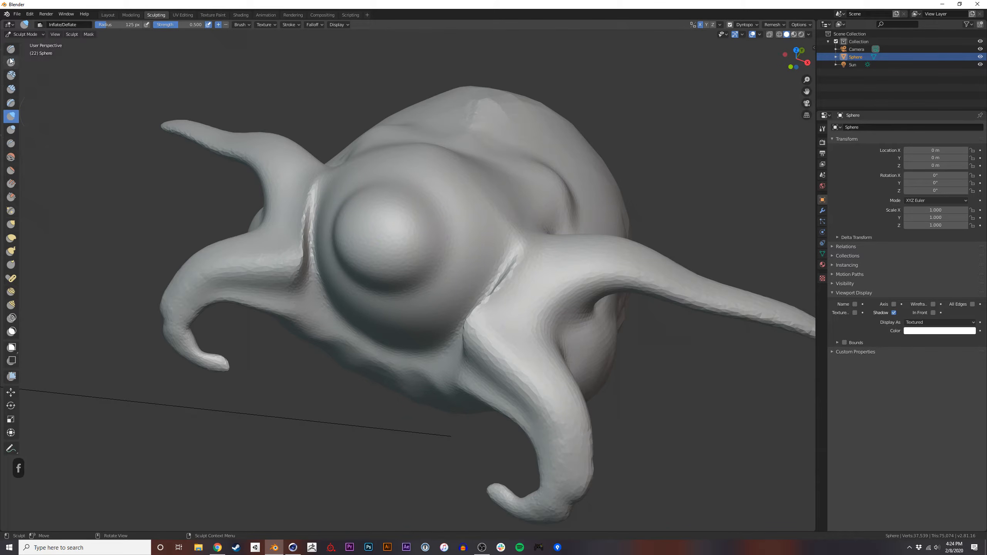
# Build up the area above the front bulge with the Draw brush at a 125 px radius.
pyautogui.moveTo(426, 187)
pyautogui.mouseDown()
pyautogui.moveTo(447, 206)
pyautogui.moveTo(389, 163)
pyautogui.moveTo(485, 210)
pyautogui.moveTo(405, 161)
pyautogui.moveTo(427, 175)
pyautogui.mouseUp()
pyautogui.moveTo(427, 175); pyautogui.dragTo(482, 202, button='middle')
pyautogui.moveTo(469, 170)
pyautogui.mouseDown()
pyautogui.moveTo(377, 203)
pyautogui.moveTo(431, 155)
pyautogui.mouseUp()
pyautogui.moveTo(443, 178)
pyautogui.mouseDown(button='middle')
pyautogui.moveTo(429, 220)
pyautogui.moveTo(390, 180)
pyautogui.mouseUp(button='middle')
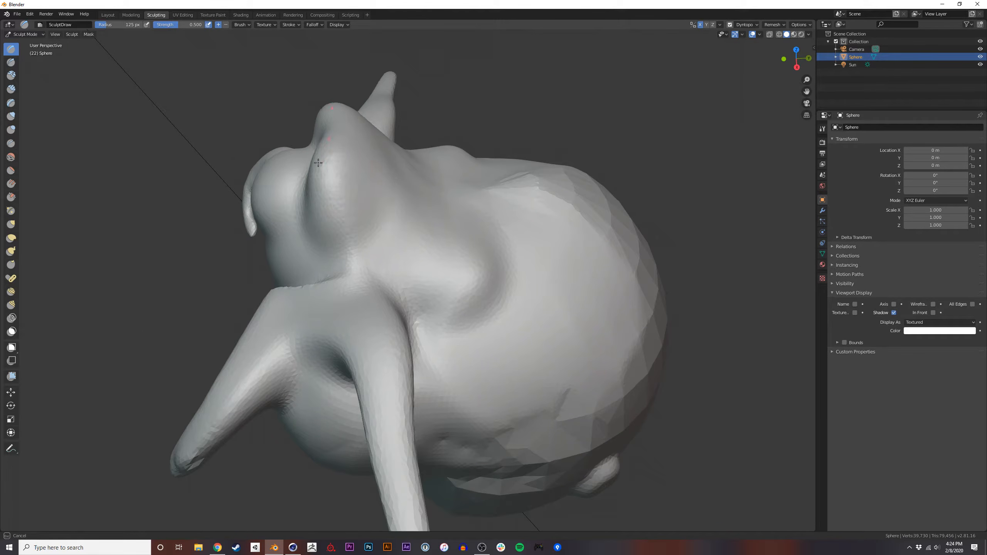
pyautogui.moveTo(351, 193); pyautogui.dragTo(393, 212, button='middle')
pyautogui.moveTo(450, 237)
pyautogui.mouseDown(button='middle')
pyautogui.moveTo(403, 201)
pyautogui.moveTo(446, 238)
pyautogui.mouseUp(button='middle')
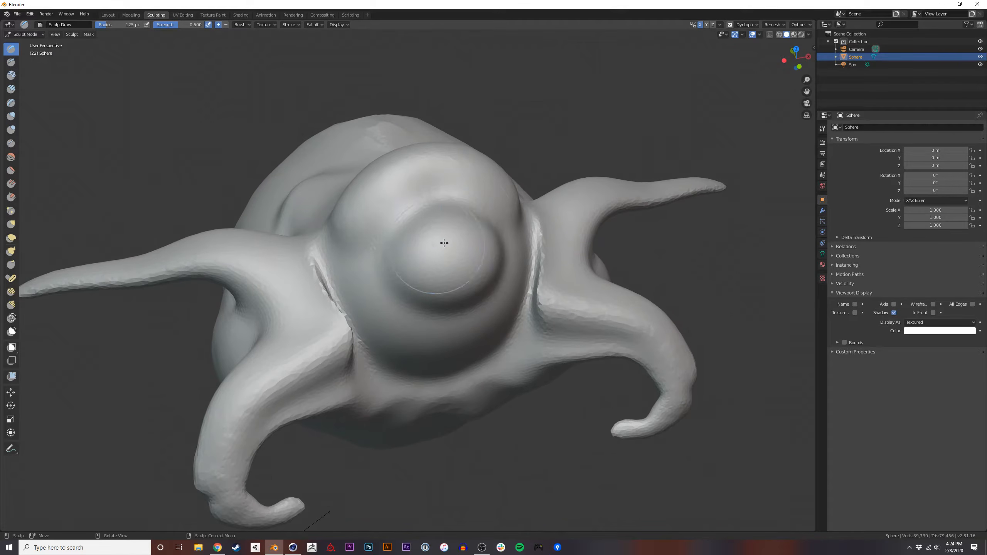
# Create a material named MAIN on the sculpted sphere and use an Image Texture for its Base Color.
pyautogui.click(823, 265)
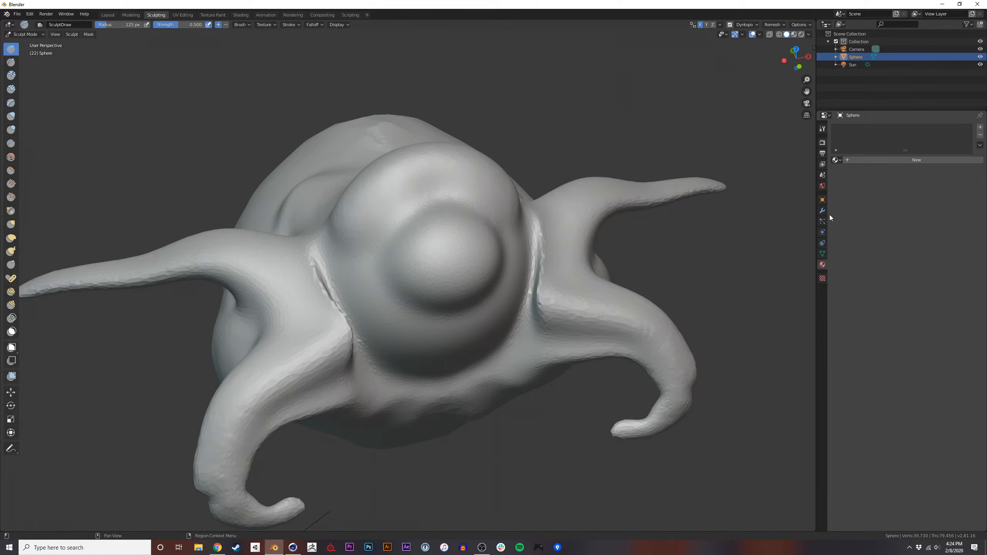
pyautogui.click(852, 160)
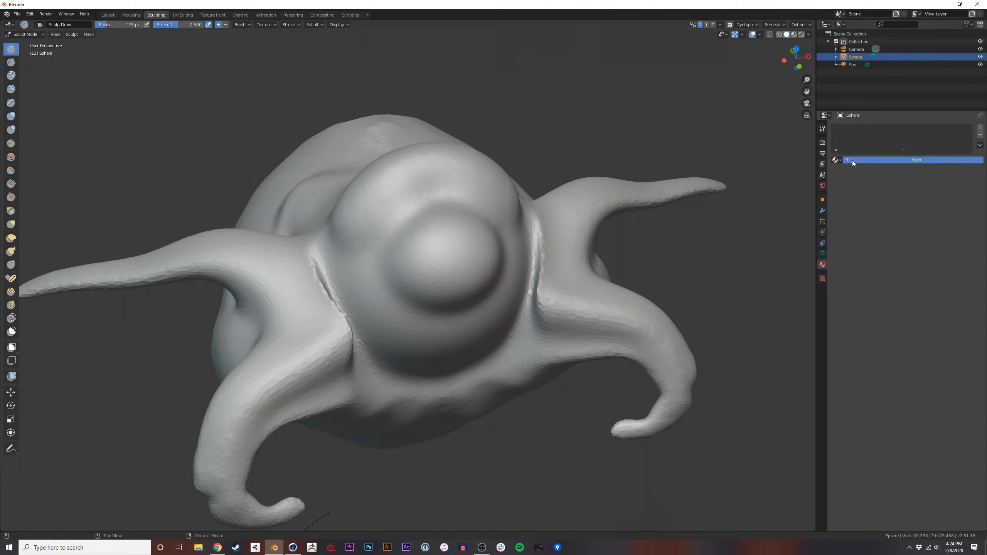
pyautogui.click(861, 160)
pyautogui.write('MAIN')
pyautogui.press('Return')
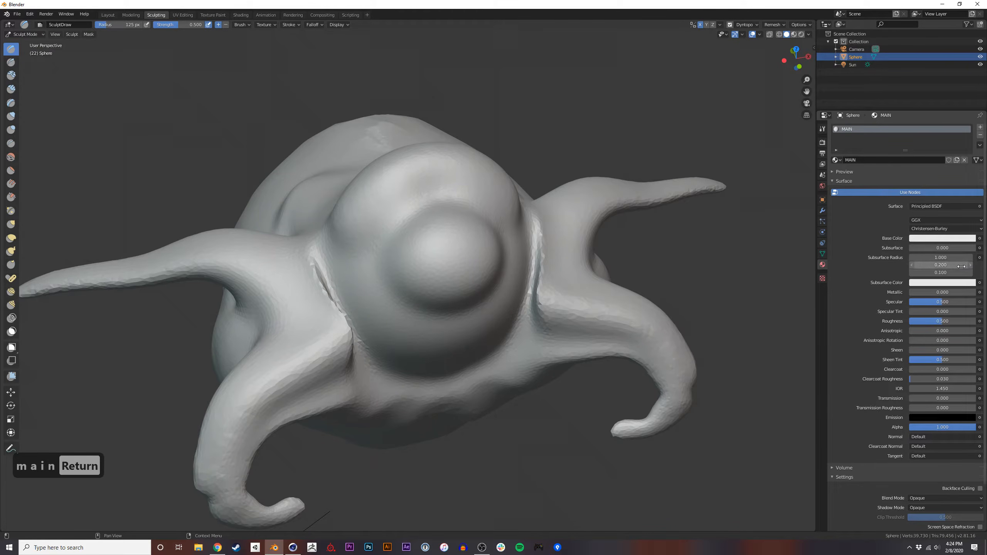
pyautogui.click(980, 238)
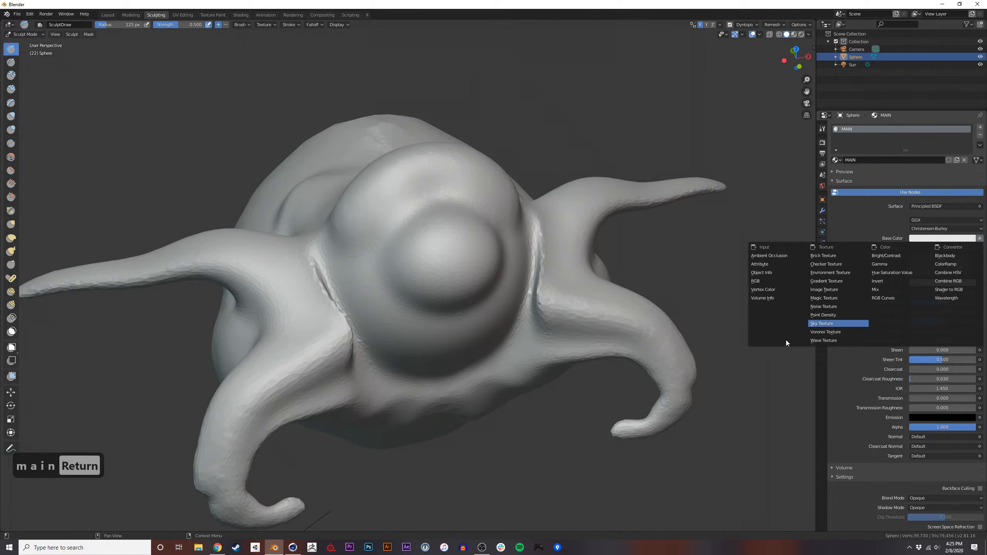
pyautogui.click(831, 290)
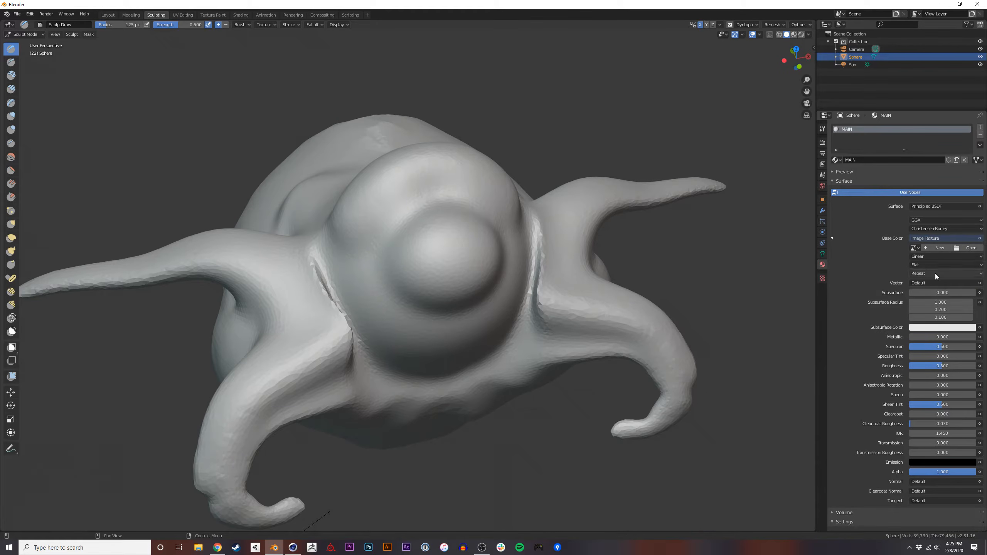
# In the UV Editing workspace, select the entire sculpted mesh in Edit Mode and unwrap it with Smart UV Project.
pyautogui.click(213, 15)
pyautogui.moveTo(664, 269)
pyautogui.mouseDown(button='middle')
pyautogui.moveTo(652, 277)
pyautogui.moveTo(657, 264)
pyautogui.moveTo(632, 244)
pyautogui.moveTo(631, 293)
pyautogui.moveTo(581, 276)
pyautogui.moveTo(584, 299)
pyautogui.moveTo(622, 266)
pyautogui.mouseUp(button='middle')
pyautogui.click(183, 15)
pyautogui.press('Tab')
pyautogui.press('Tab')
pyautogui.press('z')
pyautogui.press('a')
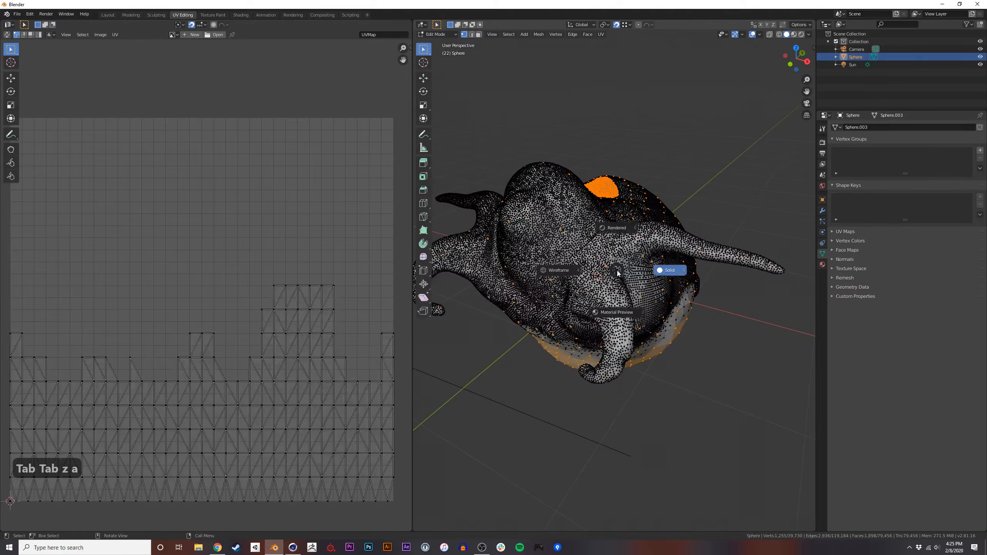
pyautogui.press('Escape')
pyautogui.press('a')
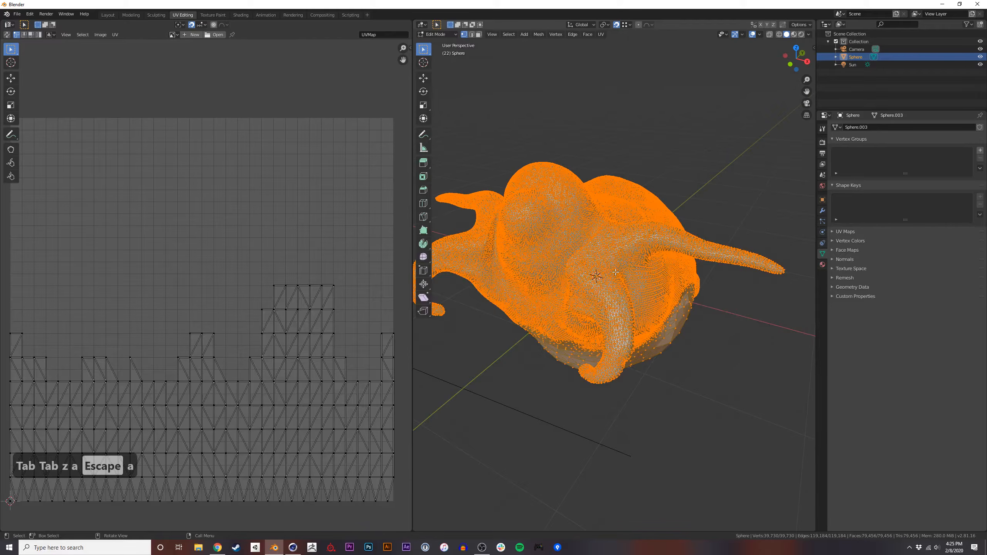
pyautogui.press('u')
pyautogui.click(616, 291)
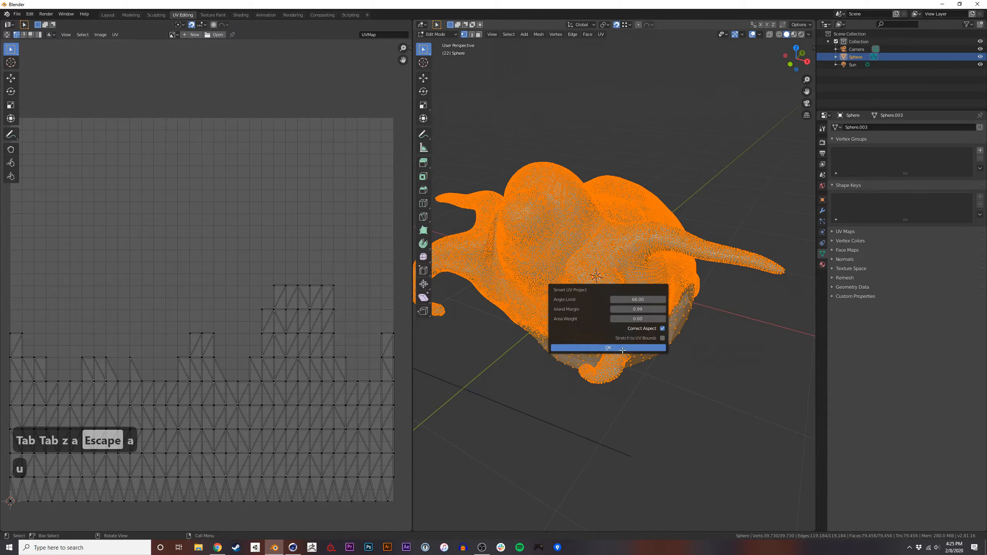
pyautogui.click(584, 348)
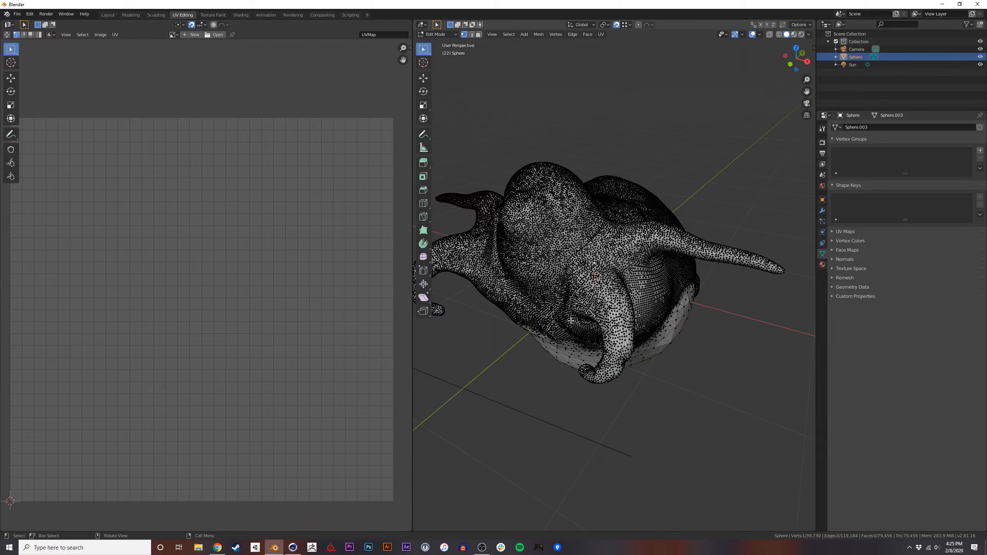
# Select every vertex of the sphere mesh and run Smart UV Project with an Angle Limit of 66 and Island Margin of 0.
pyautogui.press('a')
pyautogui.press('capslock')
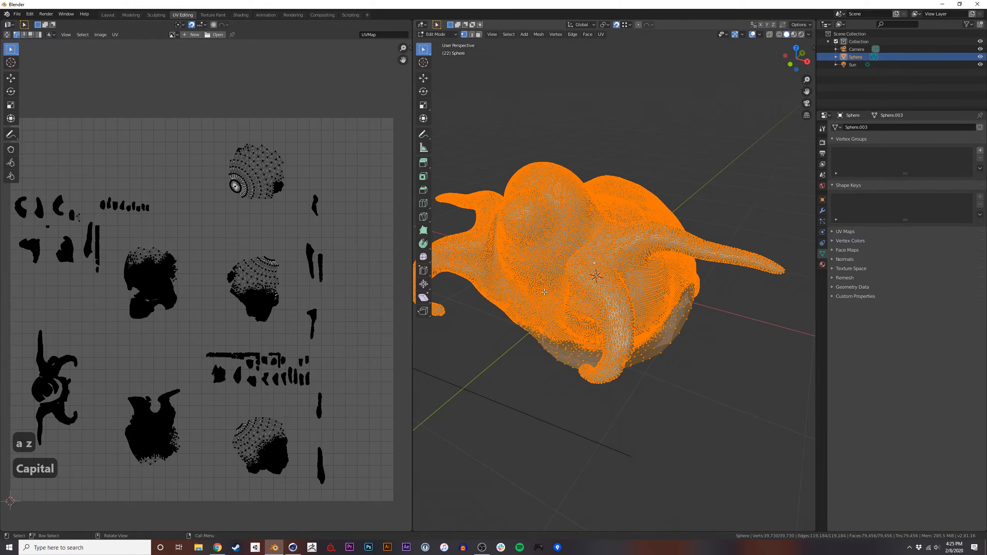
pyautogui.press('u')
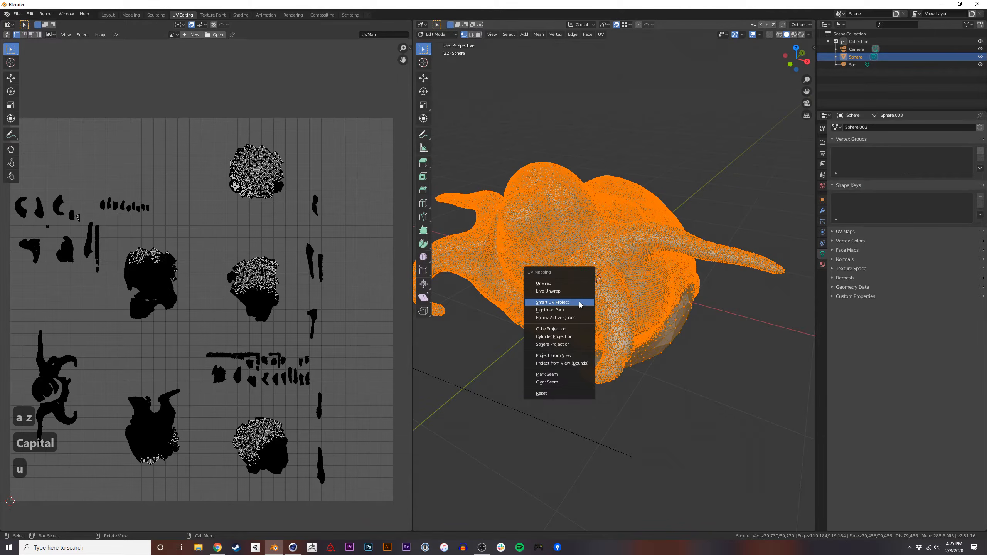
pyautogui.click(579, 305)
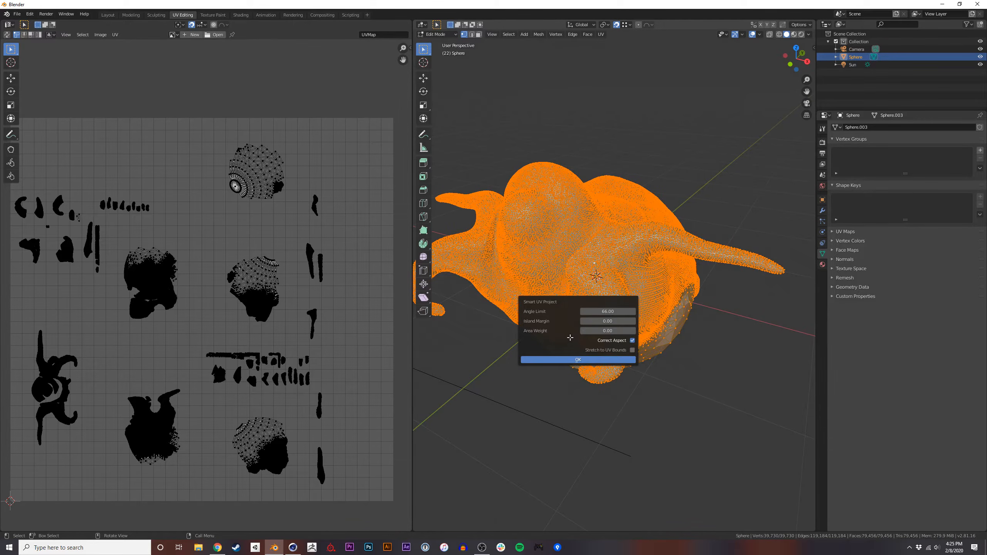
pyautogui.press('Return')
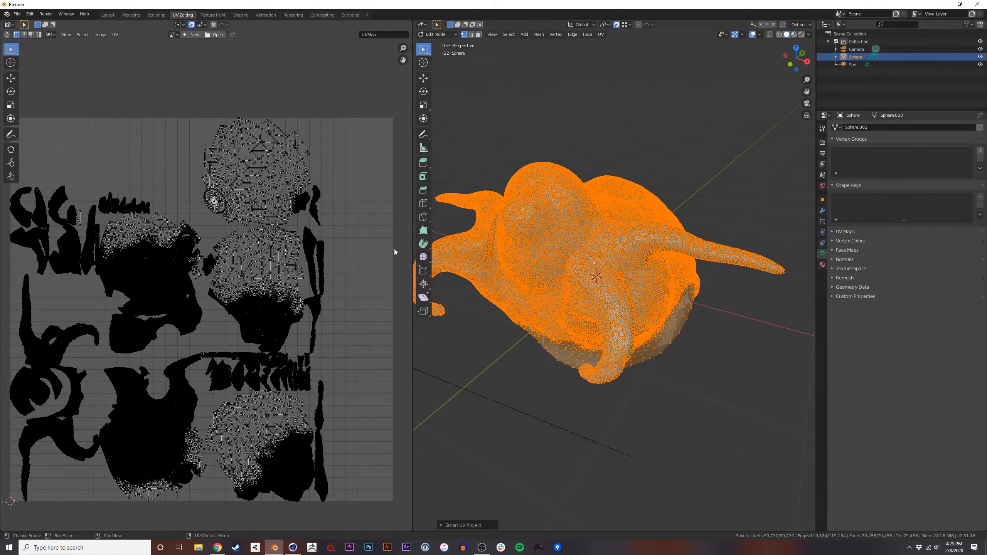
# Switch to the Texture Paint workspace, show the brush settings beside the UV layout and set the brush radius to 53 px.
pyautogui.click(213, 15)
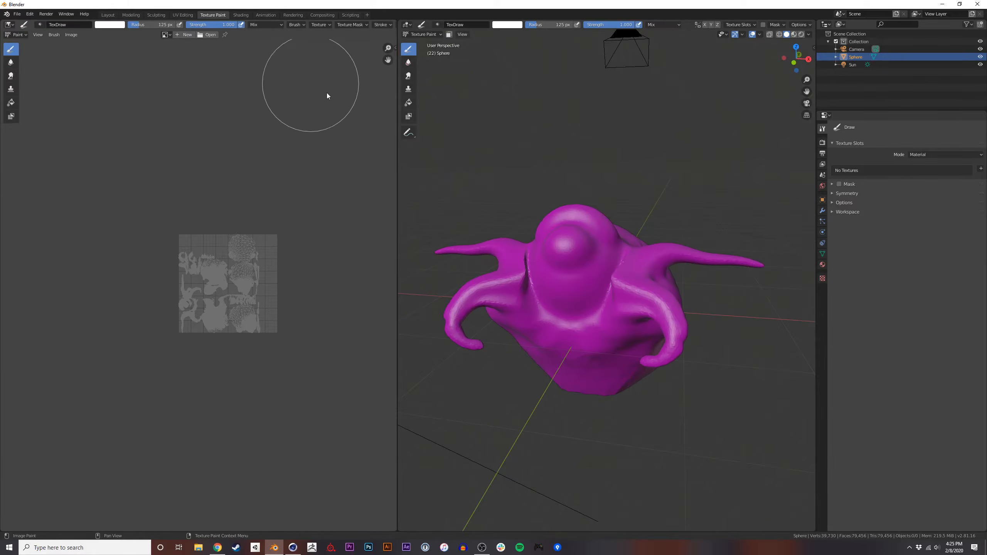
pyautogui.scroll(3, 614, 288)
pyautogui.scroll(3, 245, 279)
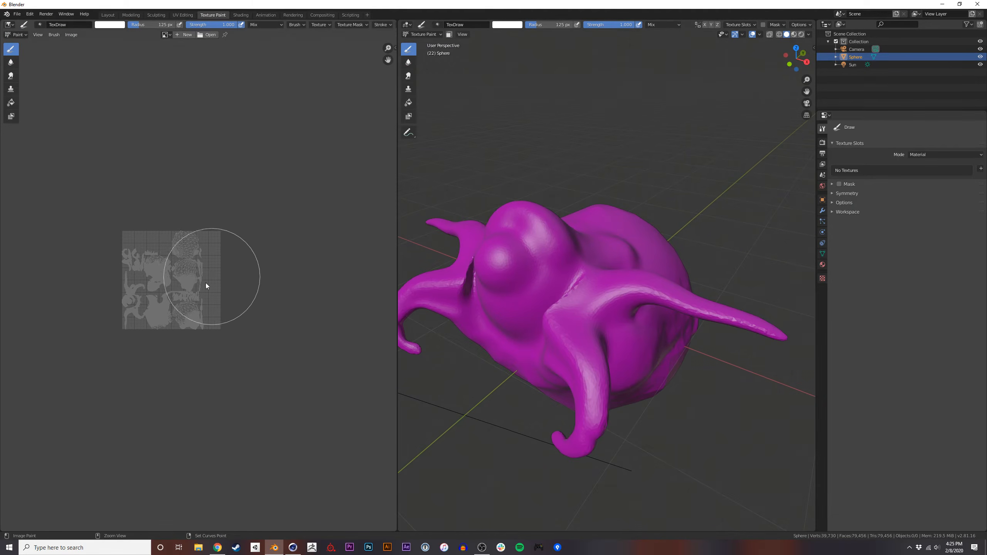
pyautogui.moveTo(266, 163)
pyautogui.keyDown('ctrl'); pyautogui.mouseDown(button='middle')
pyautogui.moveTo(230, 259)
pyautogui.moveTo(278, 280)
pyautogui.moveTo(304, 250)
pyautogui.mouseUp(button='middle'); pyautogui.keyUp('ctrl')
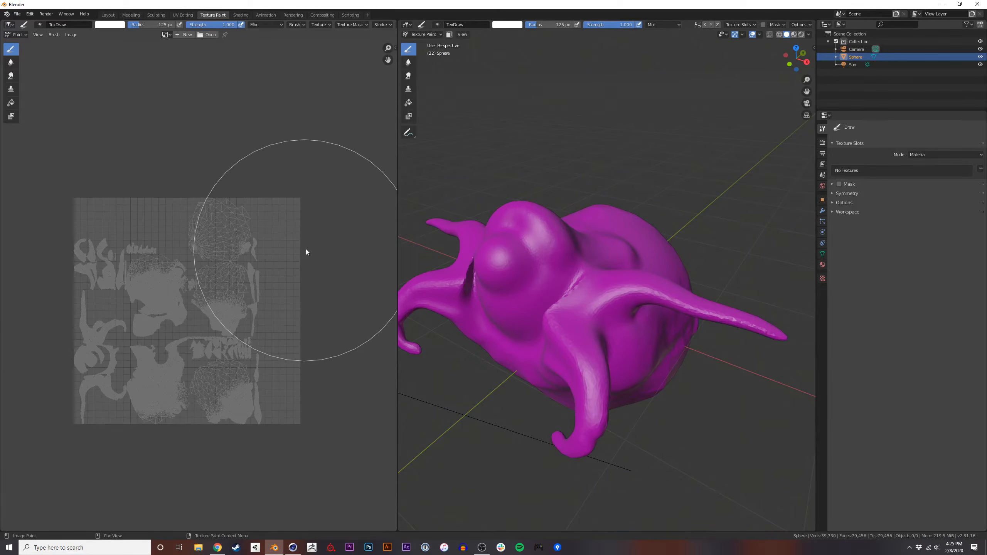
pyautogui.press('n')
pyautogui.press('f')
pyautogui.click(158, 231)
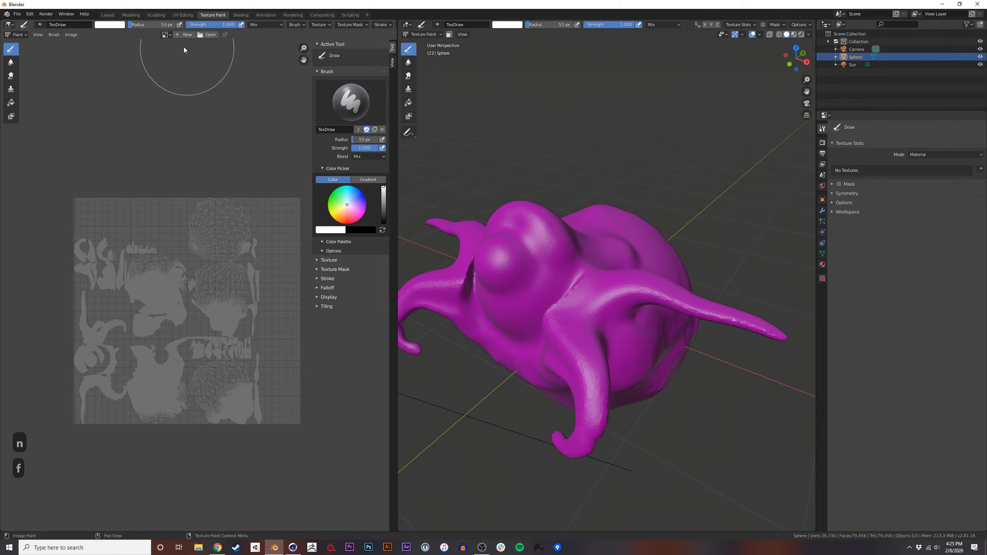
# Start a new image named diffuse with its width calculated as 1024*4 and copied to the height, making it 4096 by 4096 px.
pyautogui.click(182, 36)
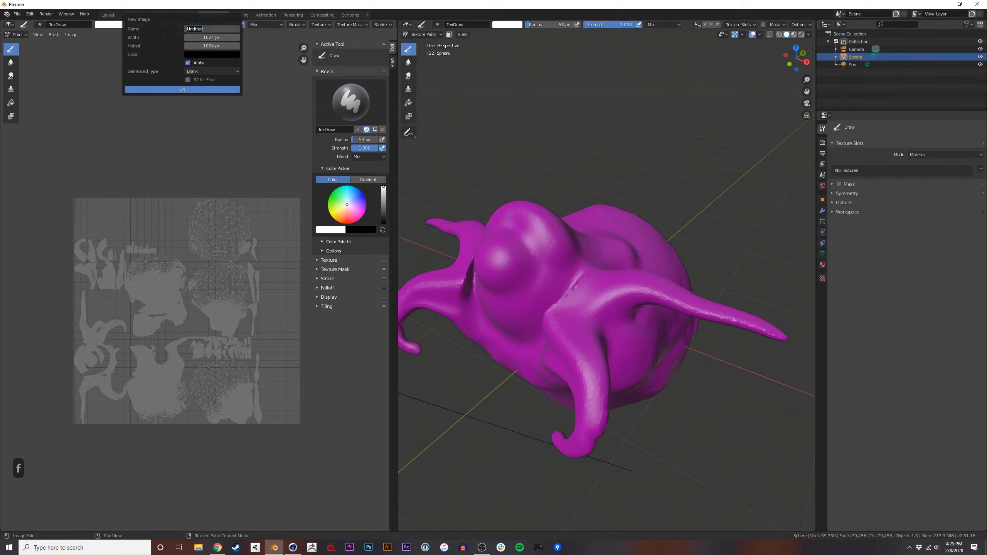
pyautogui.write('diffuse')
pyautogui.press('Return')
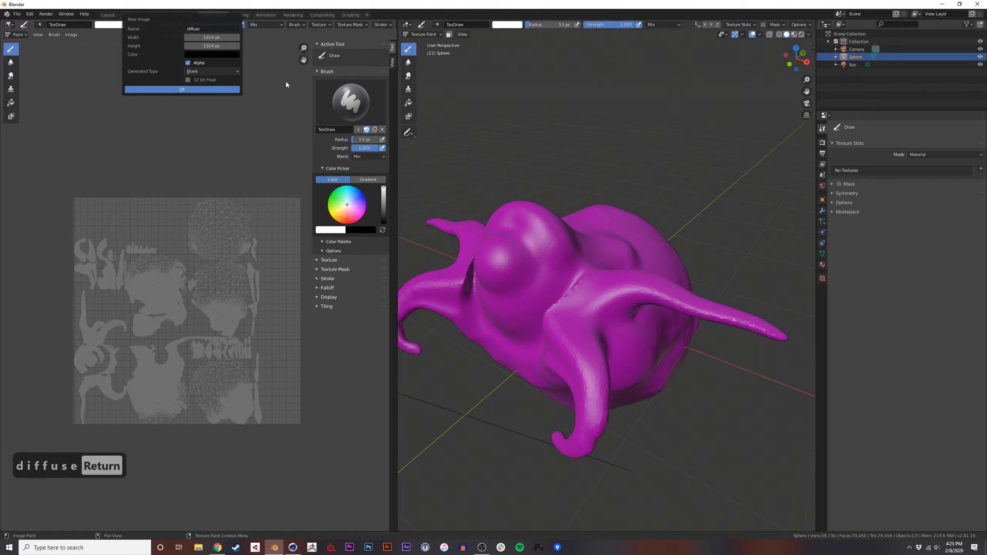
pyautogui.click(214, 37)
pyautogui.write('4')
pyautogui.press('BackSpace')
pyautogui.press('BackSpace')
pyautogui.write('1024*')
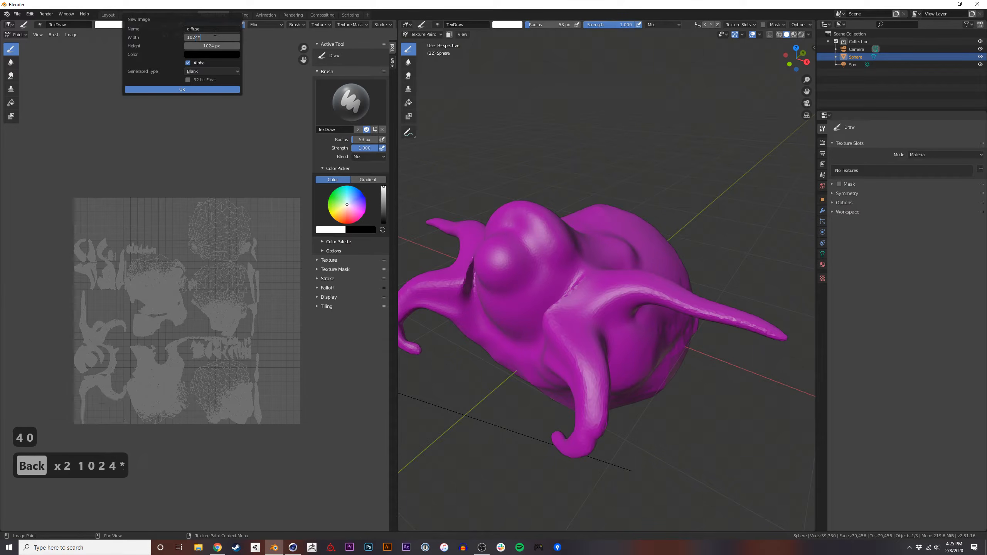
pyautogui.write('4')
pyautogui.press('Return')
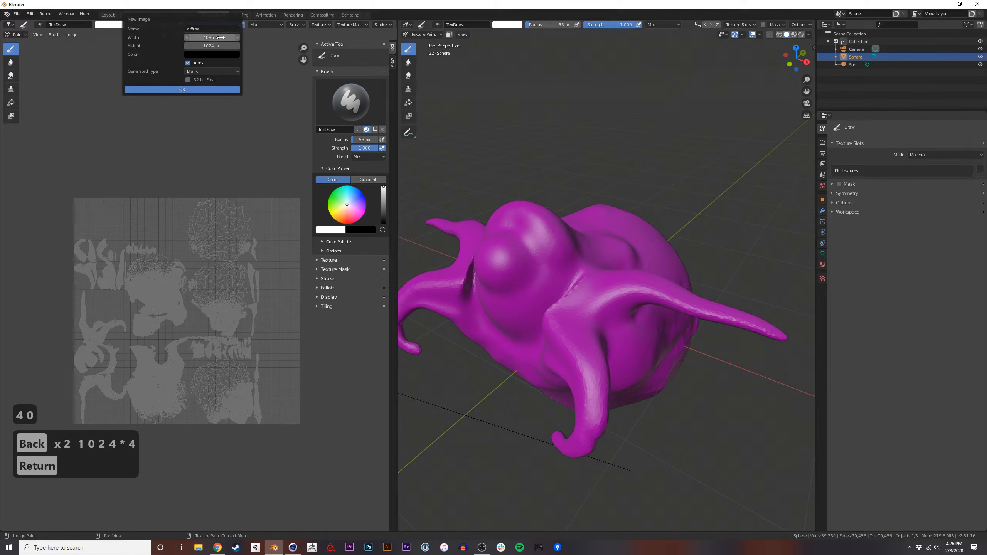
pyautogui.hotkey('ctrl', 'c')
pyautogui.hotkey('ctrl', 'c')
pyautogui.hotkey('ctrl', 'c')
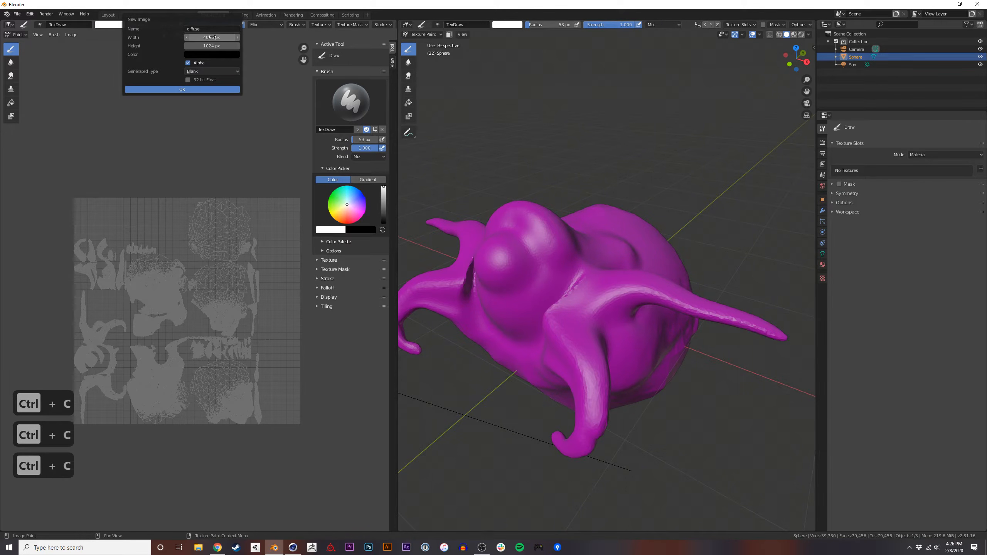
pyautogui.hotkey('ctrl', 'c')
pyautogui.hotkey('ctrl', 'v')
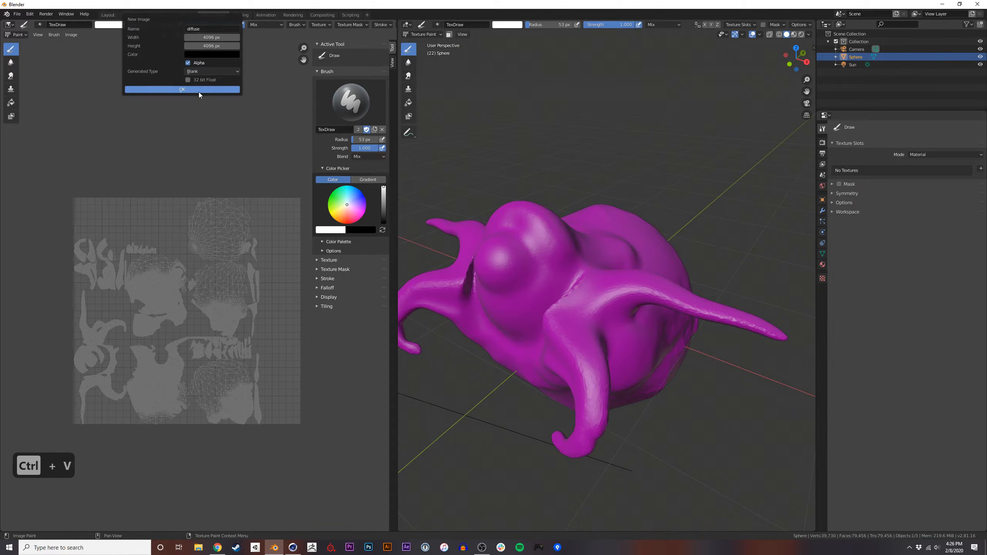
# Give the new diffuse image a bright green fill colour and create it.
pyautogui.click(203, 54)
pyautogui.moveTo(229, 161)
pyautogui.mouseDown()
pyautogui.moveTo(173, 163)
pyautogui.moveTo(249, 161)
pyautogui.mouseUp()
pyautogui.moveTo(251, 117); pyautogui.dragTo(251, 61)
pyautogui.moveTo(219, 91); pyautogui.dragTo(196, 84)
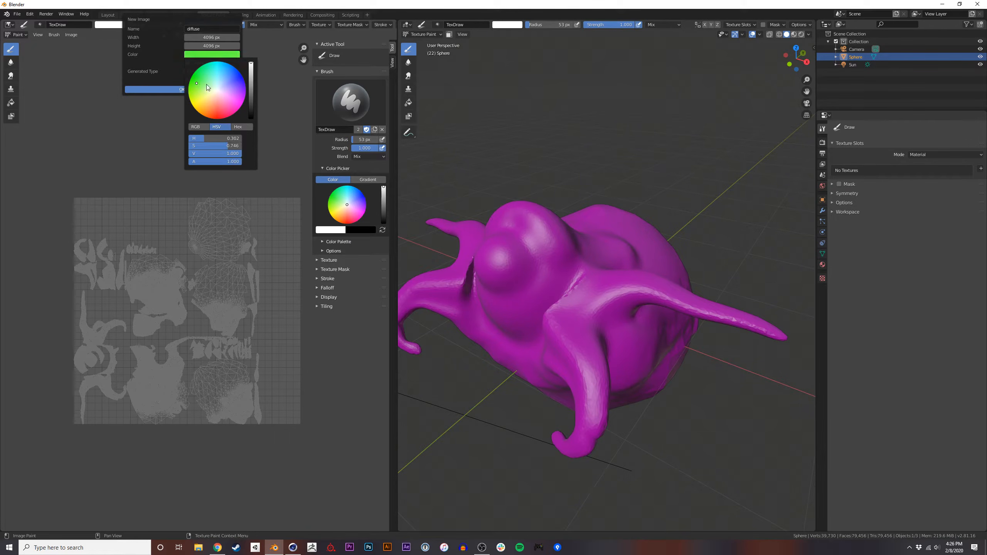
pyautogui.click(182, 89)
# Assign the diffuse image to the Base Color texture of the MAIN material.
pyautogui.keyDown('ctrl'); pyautogui.moveTo(194, 174); pyautogui.dragTo(234, 179, button='middle'); pyautogui.keyUp('ctrl')
pyautogui.keyDown('ctrl'); pyautogui.moveTo(202, 244); pyautogui.dragTo(278, 193, button='middle'); pyautogui.keyUp('ctrl')
pyautogui.keyDown('ctrl'); pyautogui.moveTo(169, 311); pyautogui.dragTo(234, 283, button='middle'); pyautogui.keyUp('ctrl')
pyautogui.click(822, 265)
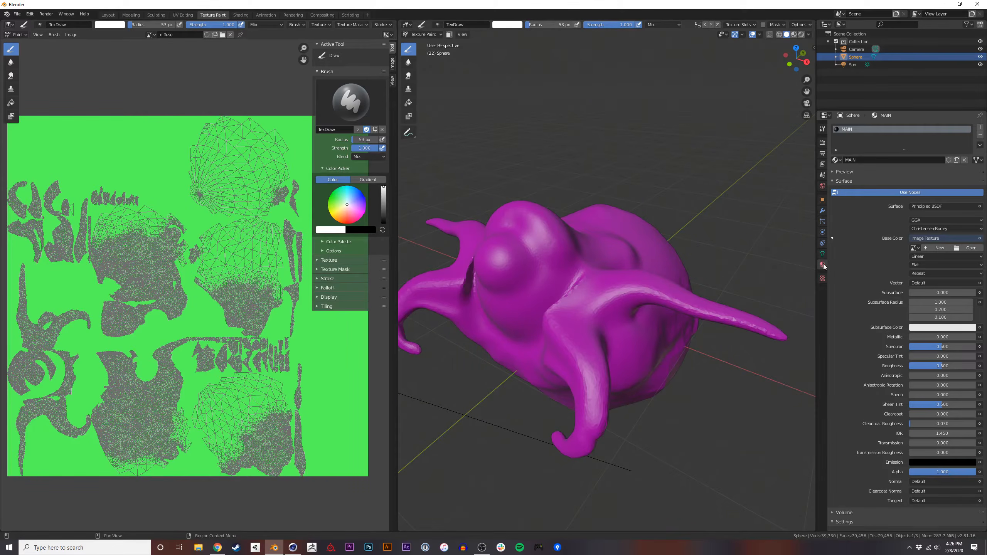
pyautogui.click(914, 248)
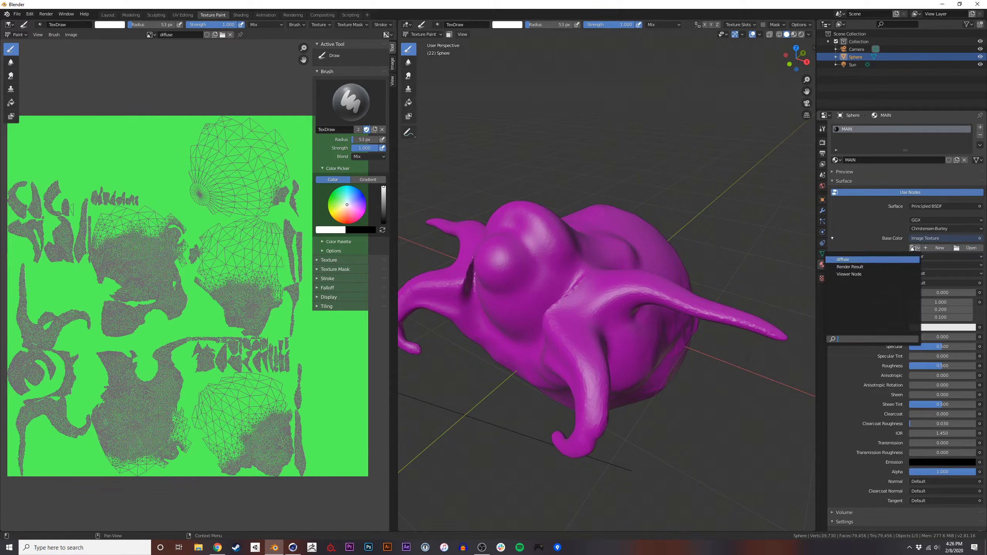
pyautogui.click(875, 260)
# Paint a white test stroke on the creature's front bulge and swap the brush's primary and secondary colours back and forth.
pyautogui.moveTo(606, 284)
pyautogui.mouseDown(button='middle')
pyautogui.moveTo(577, 282)
pyautogui.moveTo(594, 298)
pyautogui.moveTo(582, 274)
pyautogui.moveTo(589, 271)
pyautogui.mouseUp(button='middle')
pyautogui.moveTo(589, 271); pyautogui.dragTo(586, 313)
pyautogui.keyDown('ctrl'); pyautogui.moveTo(586, 313); pyautogui.dragTo(615, 277, button='middle'); pyautogui.keyUp('ctrl')
pyautogui.press('x')
pyautogui.press('x')
pyautogui.press('x')
pyautogui.press('x')
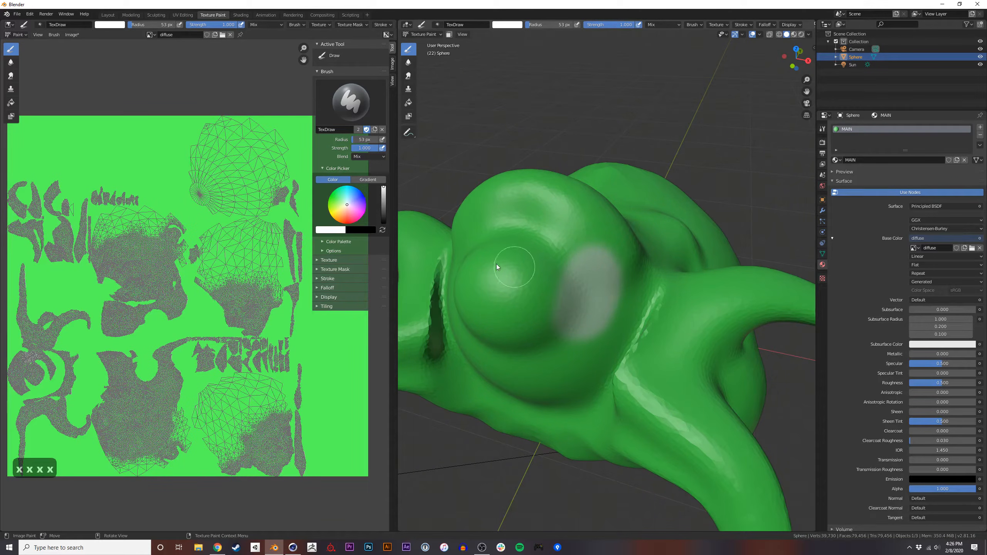
pyautogui.press('x')
pyautogui.press('x')
# Choose red as the brush colour and paint a ring around the small front bulge.
pyautogui.click(350, 222)
pyautogui.moveTo(585, 255)
pyautogui.mouseDown()
pyautogui.moveTo(570, 323)
pyautogui.moveTo(575, 312)
pyautogui.moveTo(502, 344)
pyautogui.mouseUp()
pyautogui.moveTo(501, 342)
pyautogui.mouseDown(button='middle')
pyautogui.moveTo(636, 286)
pyautogui.moveTo(535, 257)
pyautogui.moveTo(647, 348)
pyautogui.mouseUp(button='middle')
pyautogui.moveTo(646, 349); pyautogui.dragTo(711, 217)
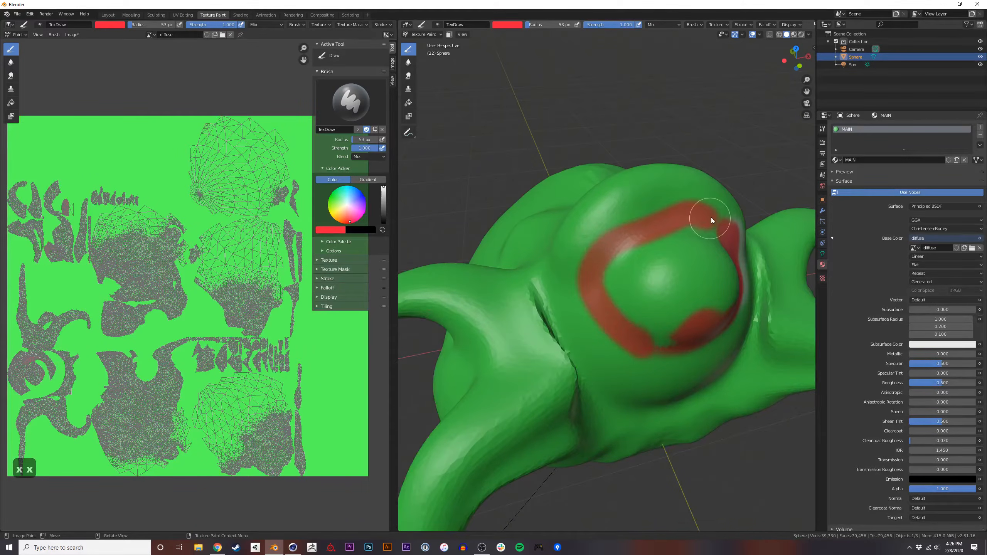
# Swap to black and fill the small bulge inside the red ring to form an eye.
pyautogui.press('x')
pyautogui.moveTo(678, 290)
pyautogui.mouseDown()
pyautogui.moveTo(655, 256)
pyautogui.moveTo(658, 309)
pyautogui.moveTo(656, 282)
pyautogui.mouseUp()
pyautogui.moveTo(663, 292); pyautogui.dragTo(624, 271, button='middle')
pyautogui.moveTo(523, 269)
pyautogui.mouseDown()
pyautogui.moveTo(587, 260)
pyautogui.moveTo(530, 242)
pyautogui.moveTo(552, 273)
pyautogui.mouseUp()
pyautogui.moveTo(560, 220)
pyautogui.mouseDown()
pyautogui.moveTo(535, 220)
pyautogui.moveTo(529, 242)
pyautogui.mouseUp()
pyautogui.moveTo(529, 243); pyautogui.dragTo(539, 232, button='middle')
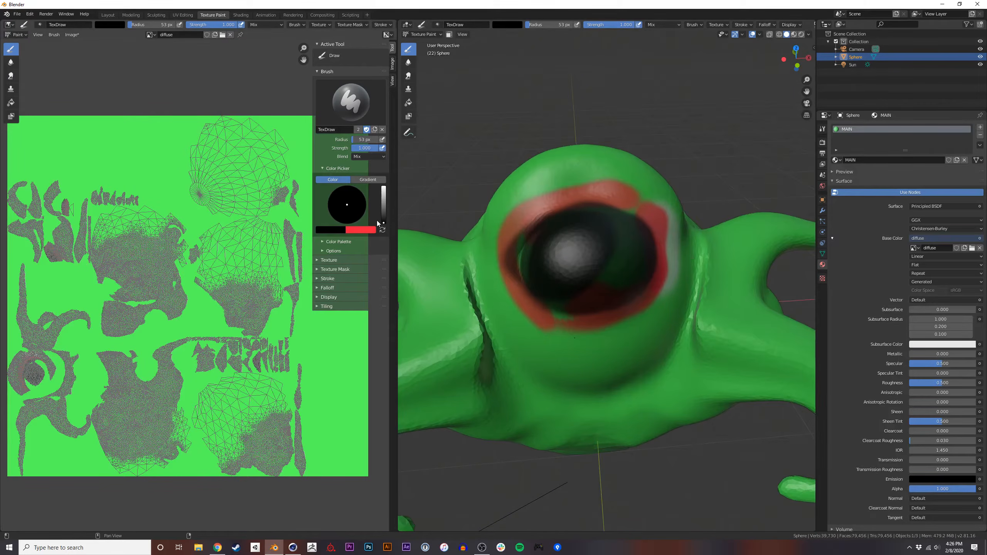
# Brighten the brush colour to white, dab a highlight on the black eye and inspect the painted model from several sides.
pyautogui.moveTo(381, 213); pyautogui.dragTo(385, 165)
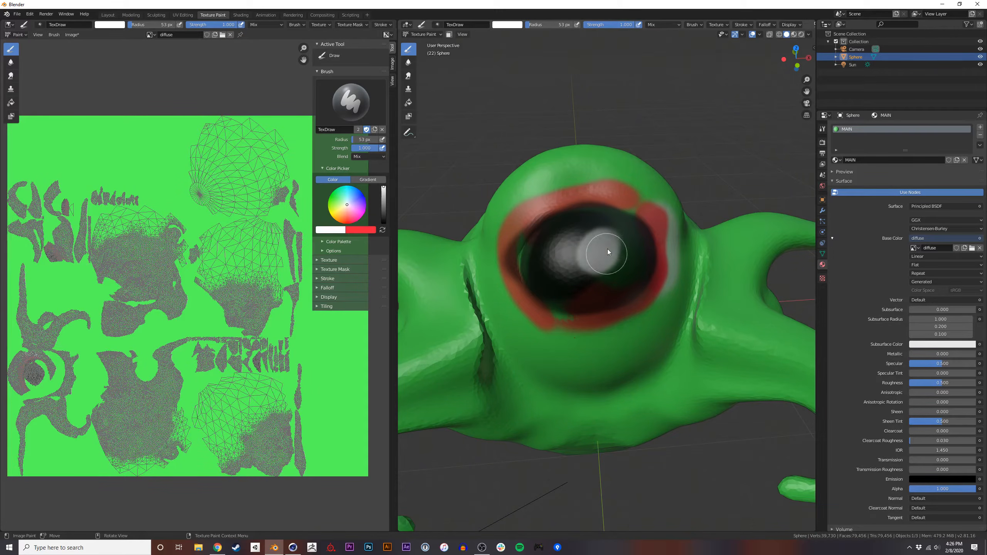
pyautogui.moveTo(587, 248)
pyautogui.mouseDown(button='middle')
pyautogui.moveTo(586, 261)
pyautogui.moveTo(620, 260)
pyautogui.mouseUp(button='middle')
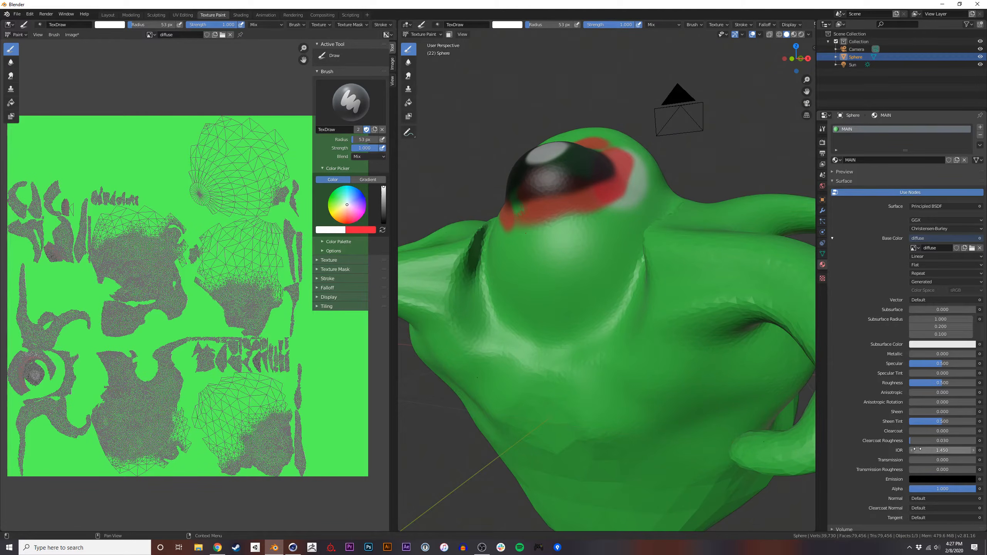
pyautogui.moveTo(628, 225)
pyautogui.mouseDown(button='middle')
pyautogui.moveTo(631, 300)
pyautogui.moveTo(592, 304)
pyautogui.moveTo(627, 286)
pyautogui.moveTo(575, 283)
pyautogui.moveTo(613, 282)
pyautogui.moveTo(597, 326)
pyautogui.moveTo(623, 328)
pyautogui.mouseUp(button='middle')
pyautogui.moveTo(571, 278)
pyautogui.mouseDown(button='middle')
pyautogui.moveTo(614, 291)
pyautogui.moveTo(634, 270)
pyautogui.moveTo(603, 273)
pyautogui.moveTo(618, 288)
pyautogui.mouseUp(button='middle')
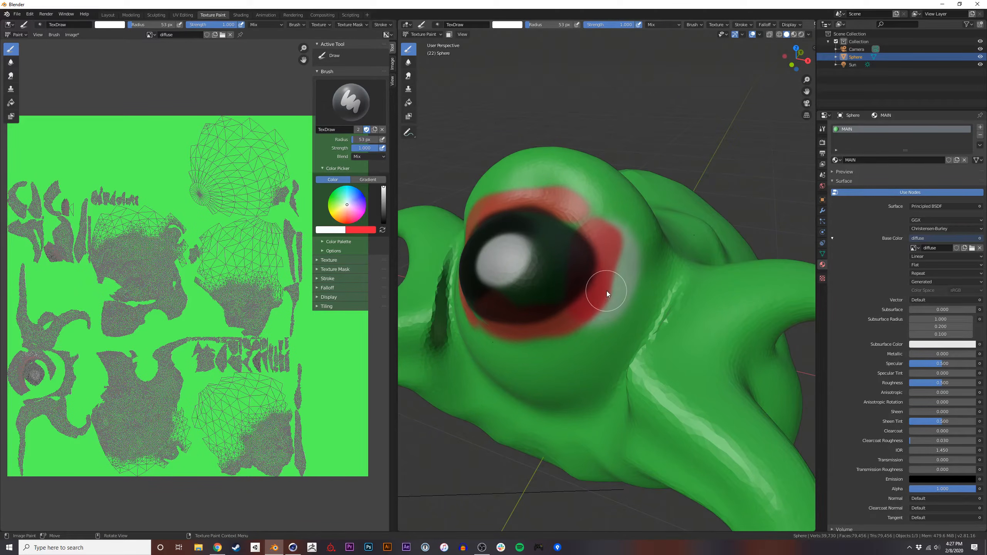
pyautogui.moveTo(612, 292)
pyautogui.mouseDown(button='middle')
pyautogui.moveTo(568, 269)
pyautogui.moveTo(591, 289)
pyautogui.moveTo(653, 304)
pyautogui.moveTo(622, 320)
pyautogui.moveTo(581, 321)
pyautogui.moveTo(616, 312)
pyautogui.moveTo(605, 308)
pyautogui.moveTo(616, 316)
pyautogui.moveTo(613, 303)
pyautogui.moveTo(586, 327)
pyautogui.moveTo(594, 307)
pyautogui.moveTo(591, 318)
pyautogui.mouseUp(button='middle')
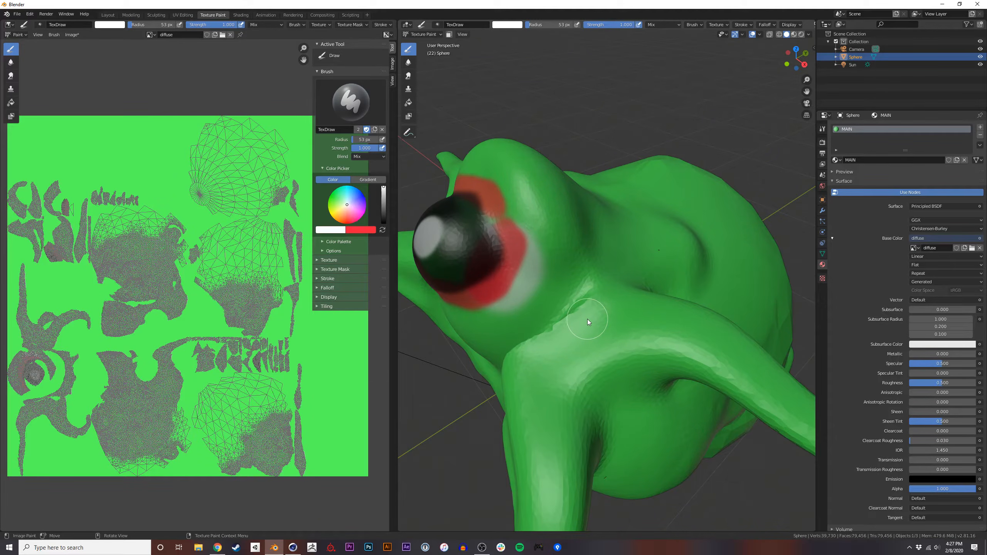
# Paint a white ring around the outside of the red eye outline.
pyautogui.moveTo(589, 316); pyautogui.dragTo(660, 317, button='middle')
pyautogui.moveTo(550, 294)
pyautogui.mouseDown()
pyautogui.moveTo(580, 220)
pyautogui.moveTo(600, 231)
pyautogui.moveTo(583, 246)
pyautogui.mouseUp()
pyautogui.moveTo(597, 261); pyautogui.dragTo(563, 260, button='middle')
pyautogui.moveTo(566, 174); pyautogui.dragTo(623, 236)
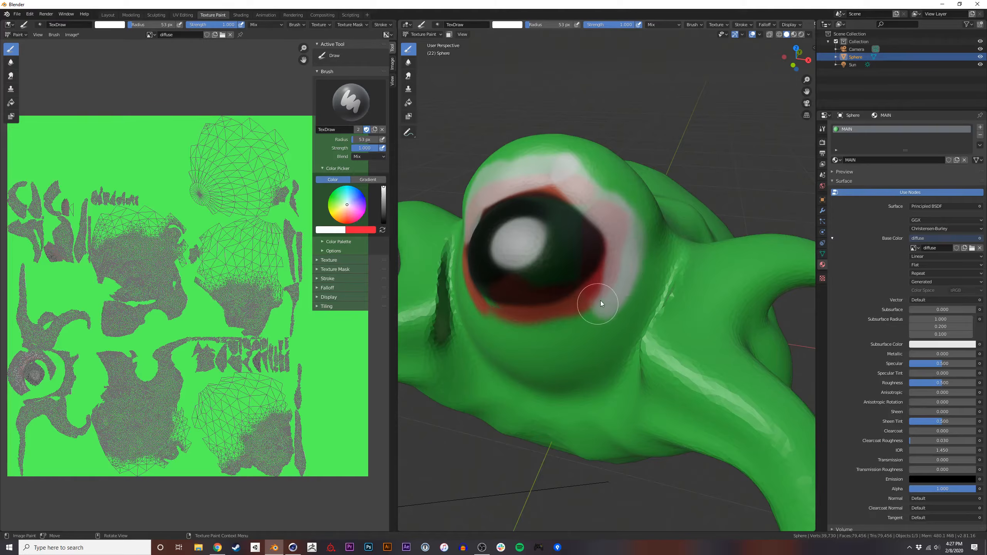
pyautogui.moveTo(598, 304); pyautogui.dragTo(676, 232, button='middle')
pyautogui.moveTo(680, 231)
pyautogui.mouseDown()
pyautogui.moveTo(616, 263)
pyautogui.moveTo(491, 201)
pyautogui.mouseUp()
pyautogui.moveTo(491, 201)
pyautogui.mouseDown(button='middle')
pyautogui.moveTo(562, 263)
pyautogui.moveTo(486, 272)
pyautogui.mouseUp(button='middle')
# Reveal the brush falloff curve, paint a soft white stroke below the eye and set the brush radius to 89 px.
pyautogui.click(327, 288)
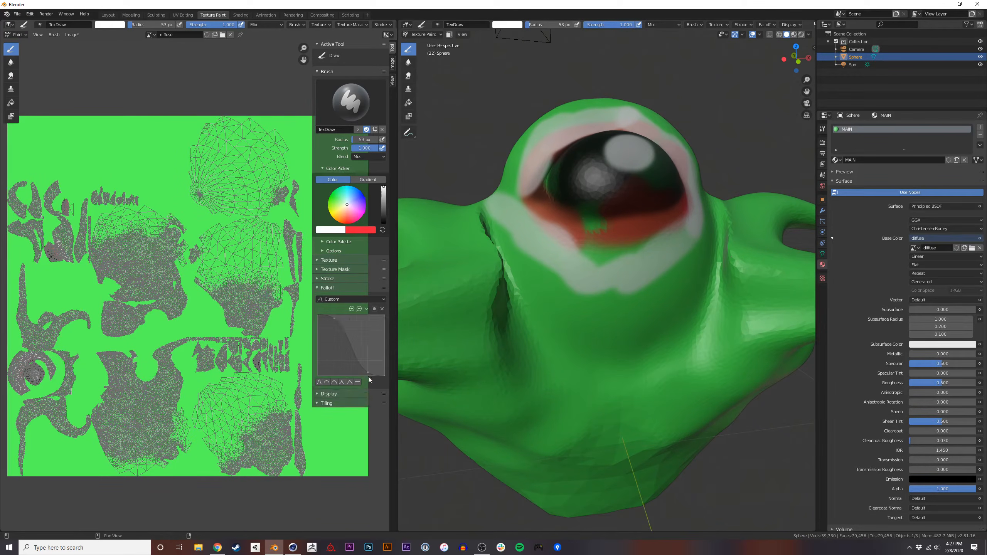
pyautogui.moveTo(599, 330)
pyautogui.mouseDown()
pyautogui.moveTo(636, 328)
pyautogui.moveTo(583, 368)
pyautogui.mouseUp()
pyautogui.press('f')
pyautogui.click(661, 350)
pyautogui.press('f')
pyautogui.click(583, 333)
# Apply the constant falloff preset and paint hard-edged white strokes over and below the eye.
pyautogui.click(358, 383)
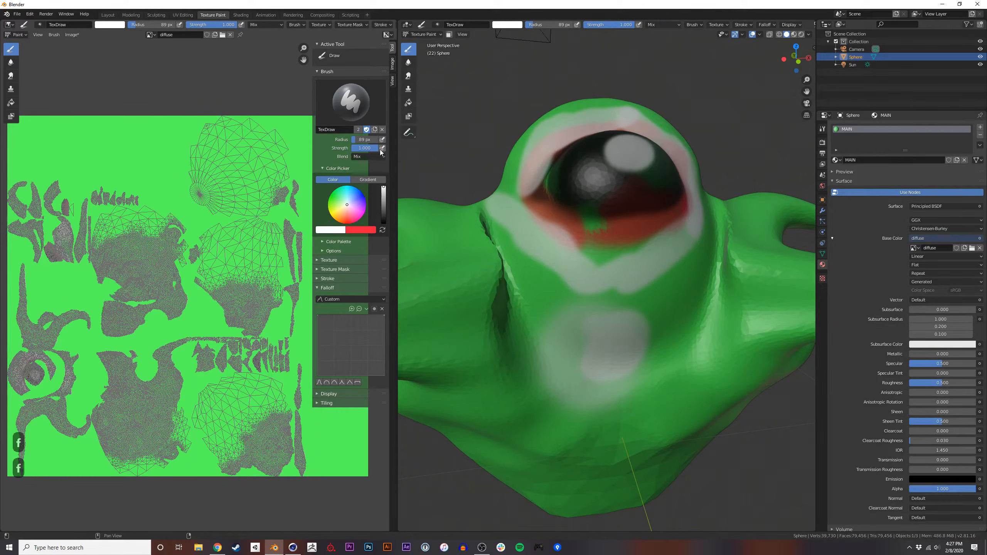
pyautogui.moveTo(605, 364)
pyautogui.mouseDown()
pyautogui.moveTo(615, 322)
pyautogui.moveTo(598, 263)
pyautogui.moveTo(597, 181)
pyautogui.moveTo(599, 243)
pyautogui.mouseUp()
pyautogui.moveTo(607, 299); pyautogui.dragTo(584, 304, button='middle')
pyautogui.moveTo(648, 313); pyautogui.dragTo(628, 358)
# Restore the smooth falloff preset, paint a soft white stroke below the eye and swap to red for a soft red patch.
pyautogui.click(318, 382)
pyautogui.moveTo(571, 420)
pyautogui.mouseDown()
pyautogui.moveTo(565, 371)
pyautogui.moveTo(510, 323)
pyautogui.moveTo(591, 282)
pyautogui.moveTo(583, 311)
pyautogui.mouseUp()
pyautogui.press('x')
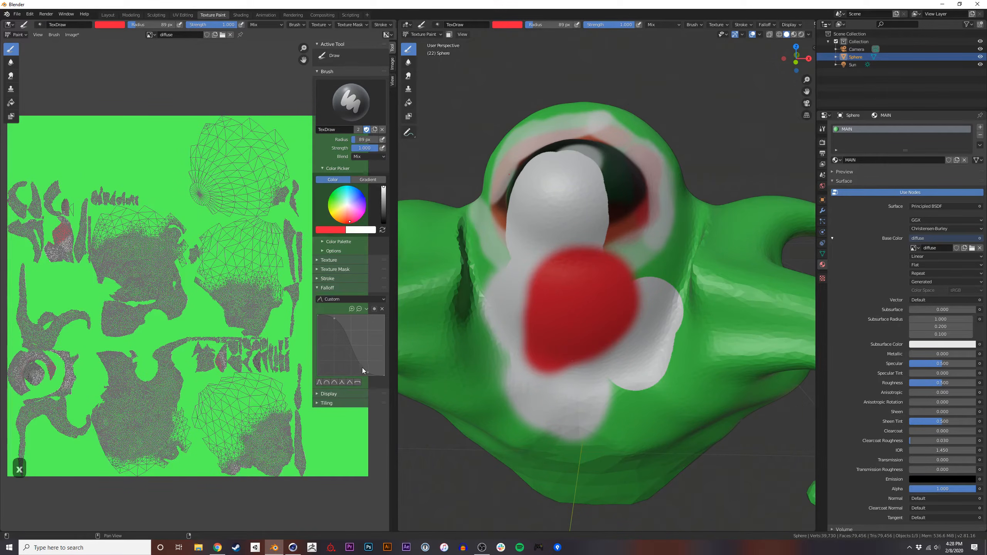
# Raise the falloff curve's lower point, reveal the stroke settings and paint a wide red stroke across the lower front.
pyautogui.moveTo(367, 367); pyautogui.dragTo(366, 339)
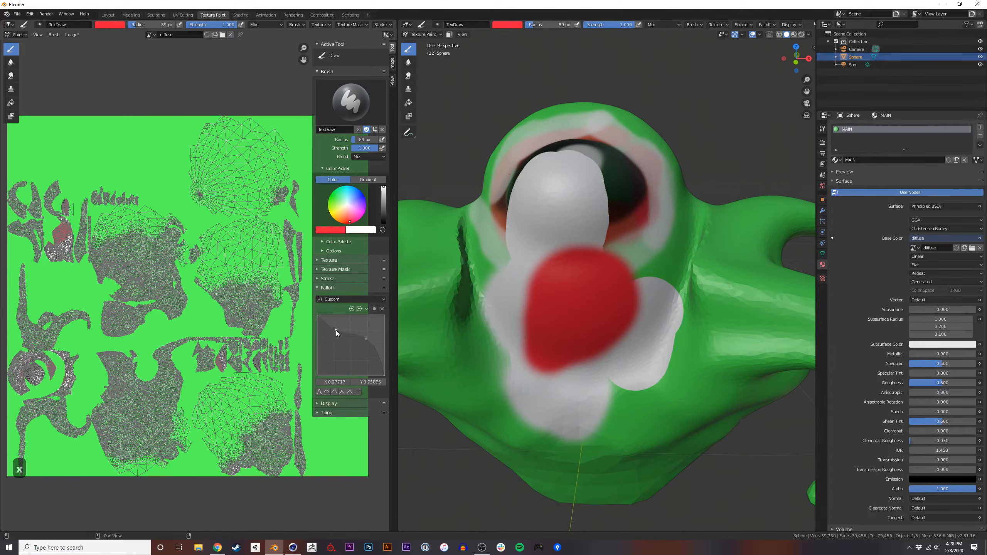
pyautogui.click(317, 279)
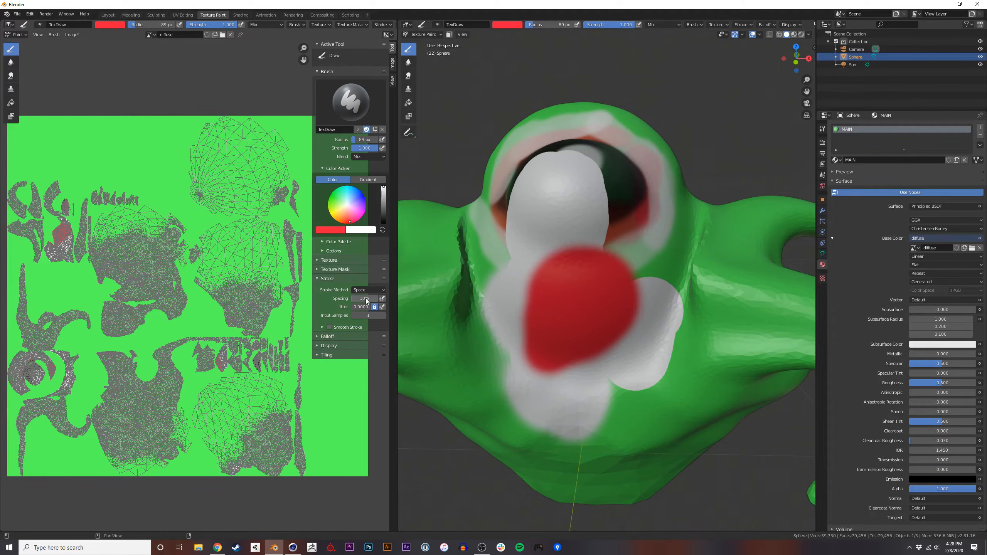
pyautogui.moveTo(647, 374)
pyautogui.mouseDown()
pyautogui.moveTo(584, 418)
pyautogui.moveTo(645, 338)
pyautogui.mouseUp()
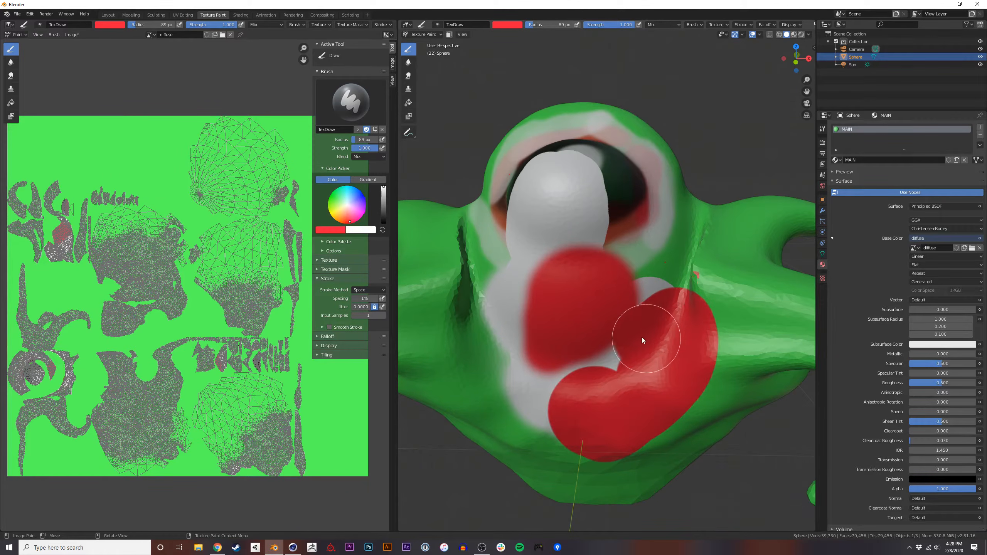
# Enable Smooth Stroke, choose blue, set the brush radius to 24 px and paint long curving lines across the front.
pyautogui.click(331, 329)
pyautogui.click(350, 204)
pyautogui.moveTo(349, 201); pyautogui.dragTo(358, 189)
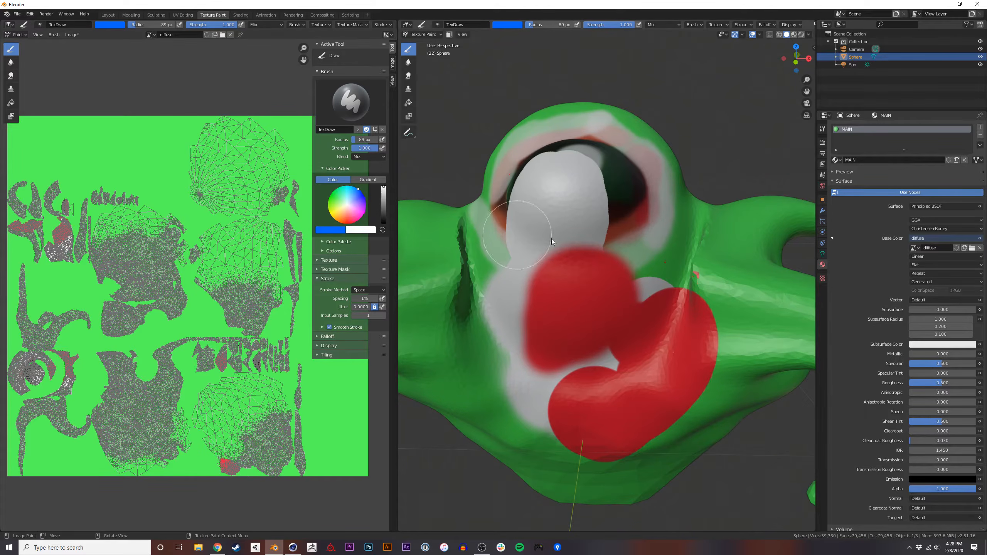
pyautogui.press('f')
pyautogui.click(617, 244)
pyautogui.moveTo(661, 218)
pyautogui.mouseDown()
pyautogui.moveTo(636, 286)
pyautogui.moveTo(578, 380)
pyautogui.moveTo(606, 202)
pyautogui.moveTo(479, 249)
pyautogui.moveTo(484, 325)
pyautogui.moveTo(576, 406)
pyautogui.moveTo(720, 369)
pyautogui.moveTo(768, 264)
pyautogui.moveTo(600, 238)
pyautogui.mouseUp()
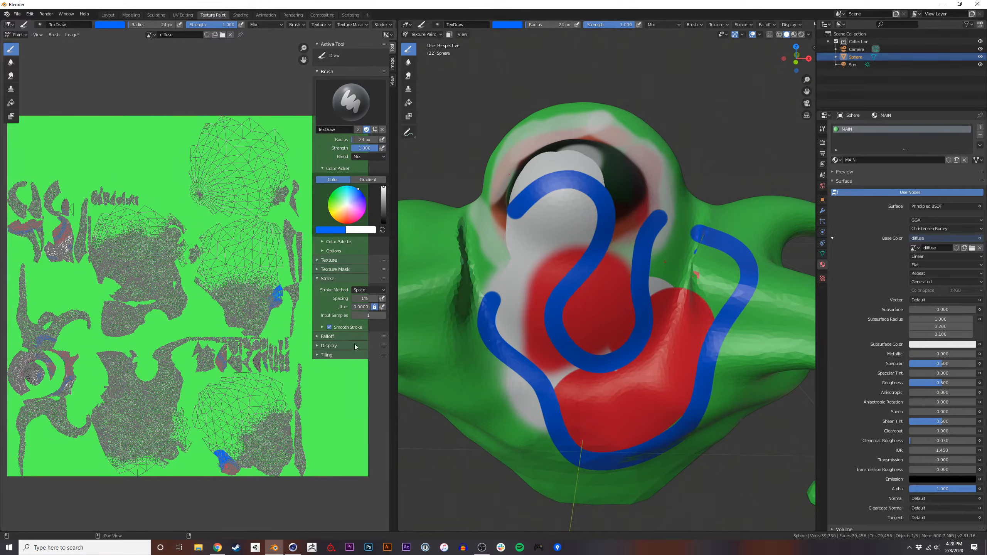
# Adjust the Smooth Stroke radius, paint another blue line and swap to white to paint winding lines over the front.
pyautogui.click(322, 327)
pyautogui.moveTo(350, 340); pyautogui.dragTo(348, 341)
pyautogui.moveTo(562, 395); pyautogui.dragTo(559, 392)
pyautogui.press('x')
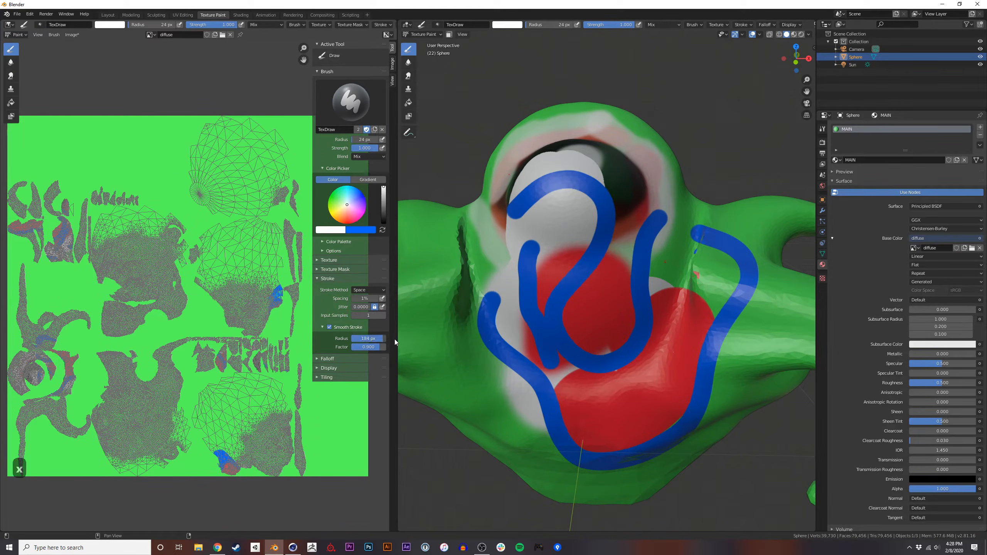
pyautogui.moveTo(622, 152)
pyautogui.mouseDown()
pyautogui.moveTo(556, 183)
pyautogui.moveTo(641, 280)
pyautogui.moveTo(497, 362)
pyautogui.moveTo(685, 414)
pyautogui.moveTo(691, 303)
pyautogui.moveTo(614, 393)
pyautogui.moveTo(535, 433)
pyautogui.moveTo(642, 381)
pyautogui.mouseUp()
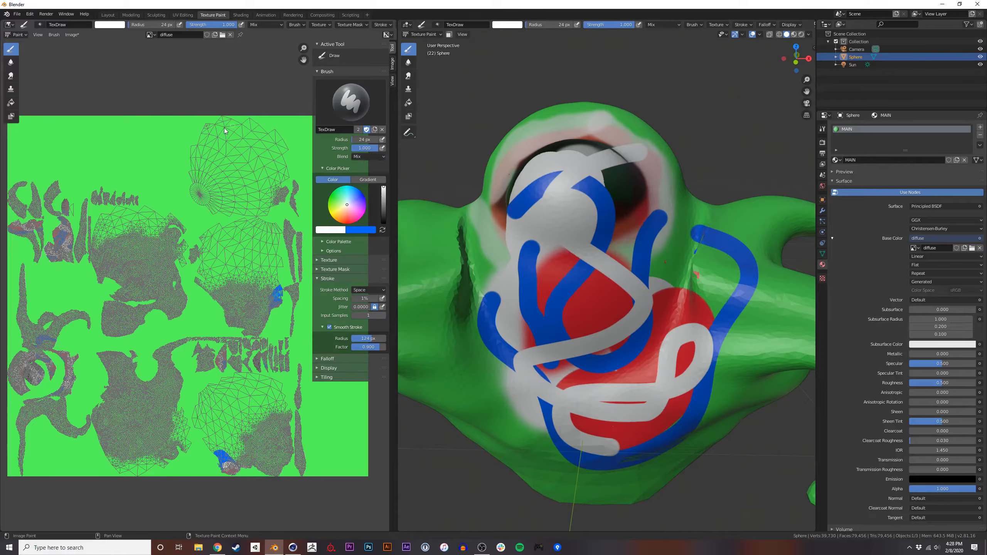
# Return to the Layout workspace and inspect the painted creature from several sides.
pyautogui.click(108, 15)
pyautogui.moveTo(369, 206)
pyautogui.mouseDown(button='middle')
pyautogui.moveTo(378, 275)
pyautogui.moveTo(432, 282)
pyautogui.moveTo(426, 263)
pyautogui.moveTo(449, 268)
pyautogui.moveTo(433, 263)
pyautogui.moveTo(391, 291)
pyautogui.moveTo(418, 299)
pyautogui.moveTo(504, 290)
pyautogui.moveTo(416, 299)
pyautogui.mouseUp(button='middle')
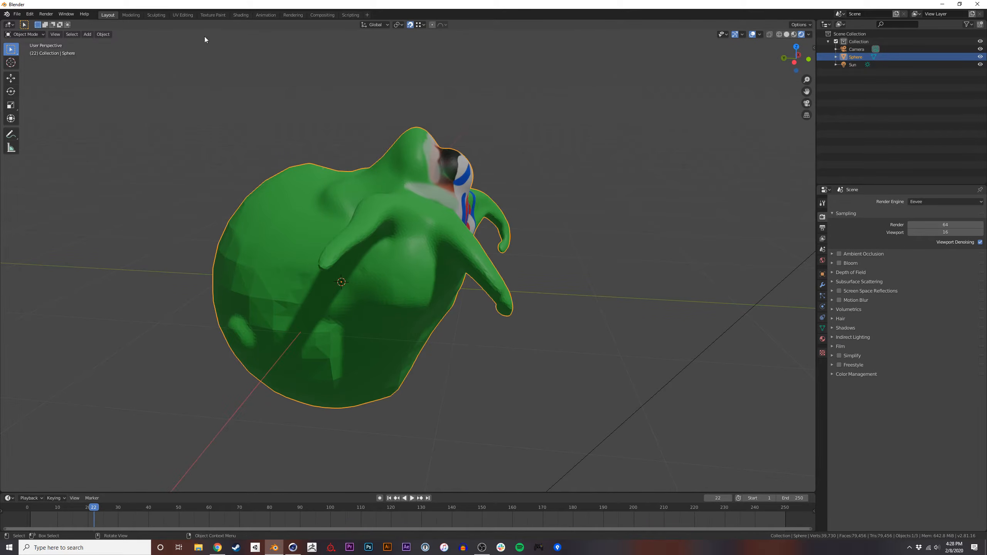
pyautogui.moveTo(243, 138)
pyautogui.mouseDown(button='middle')
pyautogui.moveTo(358, 259)
pyautogui.moveTo(279, 225)
pyautogui.moveTo(482, 263)
pyautogui.moveTo(427, 286)
pyautogui.mouseUp(button='middle')
pyautogui.hotkey('alt', 'Tab')
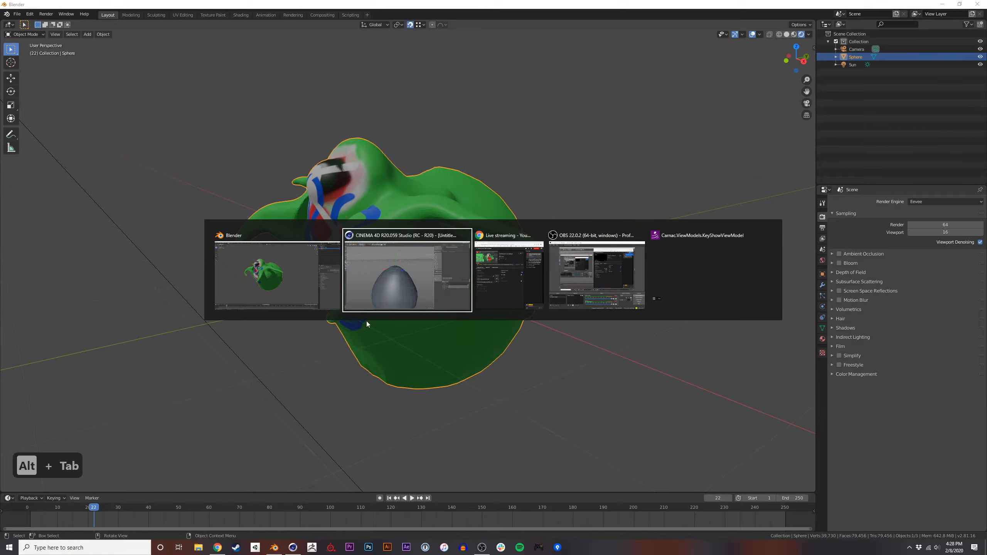
pyautogui.press('Escape')
pyautogui.moveTo(363, 305); pyautogui.dragTo(427, 324, button='middle')
# Switch to Cinema 4D and look over the Character commands for rigging, including the Manager and Commands groups.
pyautogui.hotkey('alt', 'Tab')
pyautogui.click(402, 300)
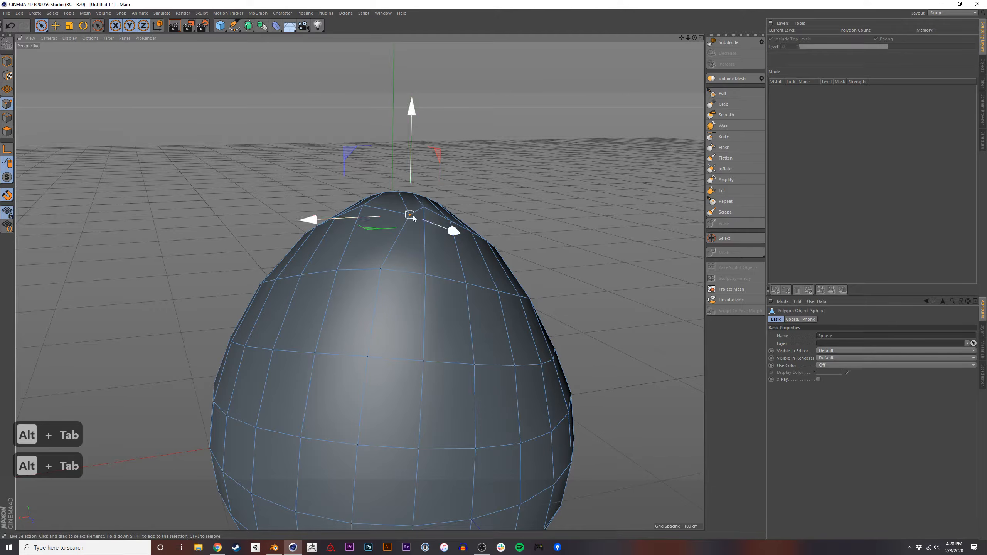
pyautogui.click(258, 12)
pyautogui.moveTo(283, 13)
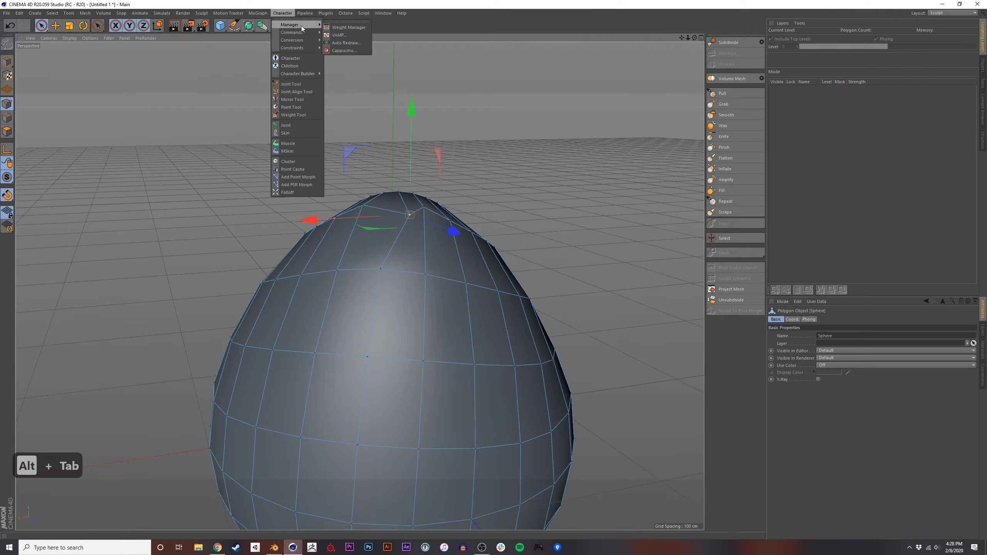
pyautogui.moveTo(306, 34)
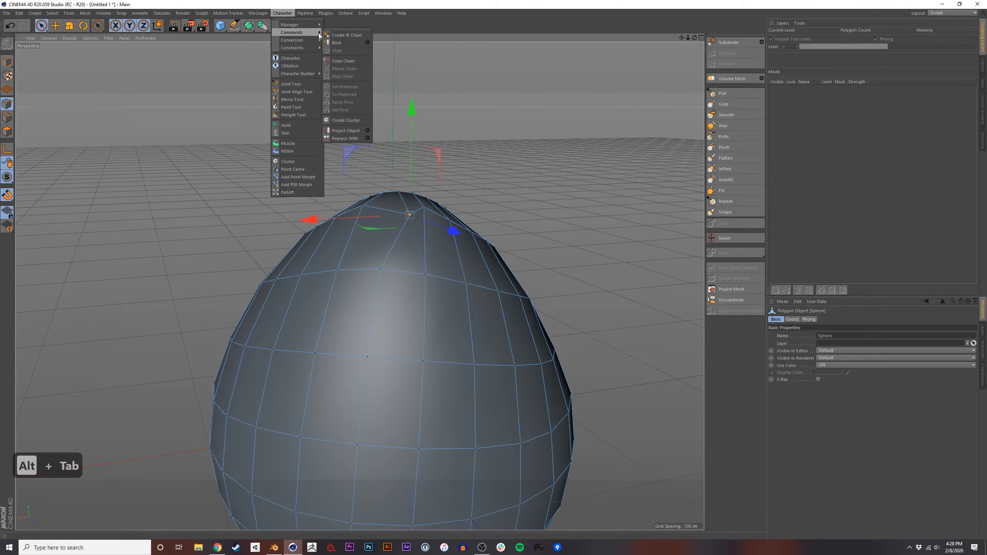
# Switch back to Blender and examine the painted creature from the right side and the front.
pyautogui.hotkey('alt', 'Tab')
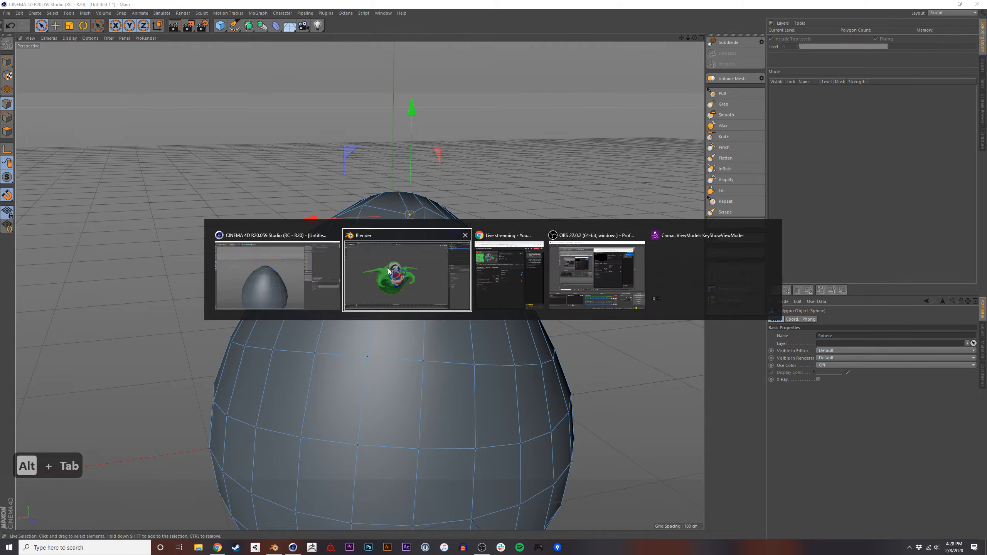
pyautogui.click(424, 293)
pyautogui.keyDown('alt'); pyautogui.moveTo(457, 297); pyautogui.dragTo(386, 170, button='middle'); pyautogui.keyUp('alt')
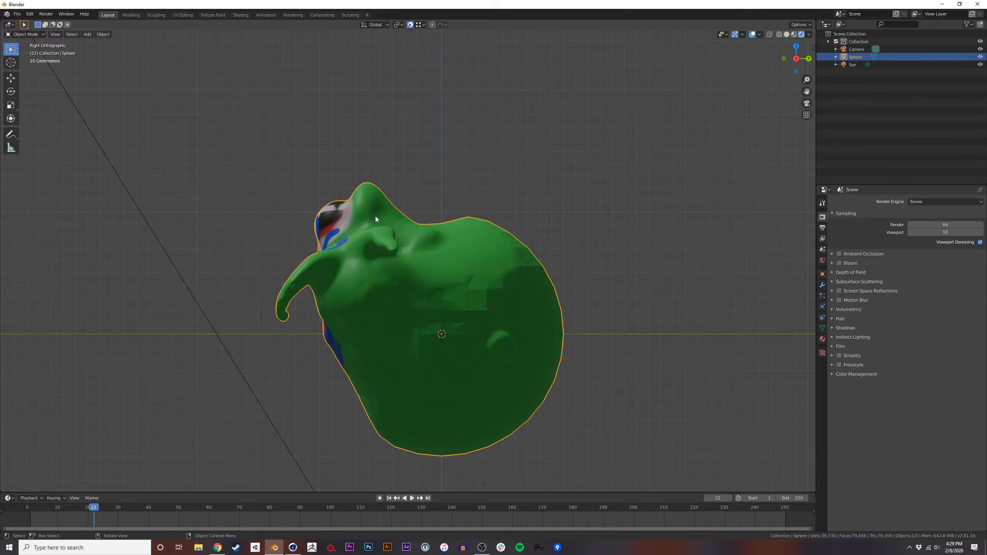
pyautogui.moveTo(386, 230)
pyautogui.mouseDown(button='middle')
pyautogui.moveTo(433, 268)
pyautogui.moveTo(417, 247)
pyautogui.moveTo(536, 261)
pyautogui.moveTo(421, 266)
pyautogui.moveTo(374, 241)
pyautogui.mouseUp(button='middle')
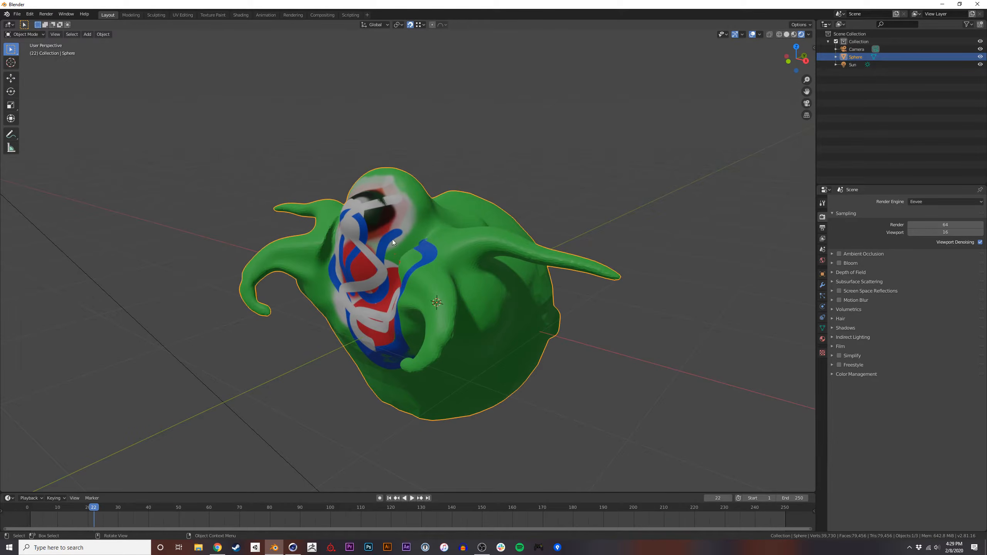
# Switch to Cinema 4D, change the interface to the Startup layout and delete the sphere from the scene.
pyautogui.hotkey('alt', 'Tab')
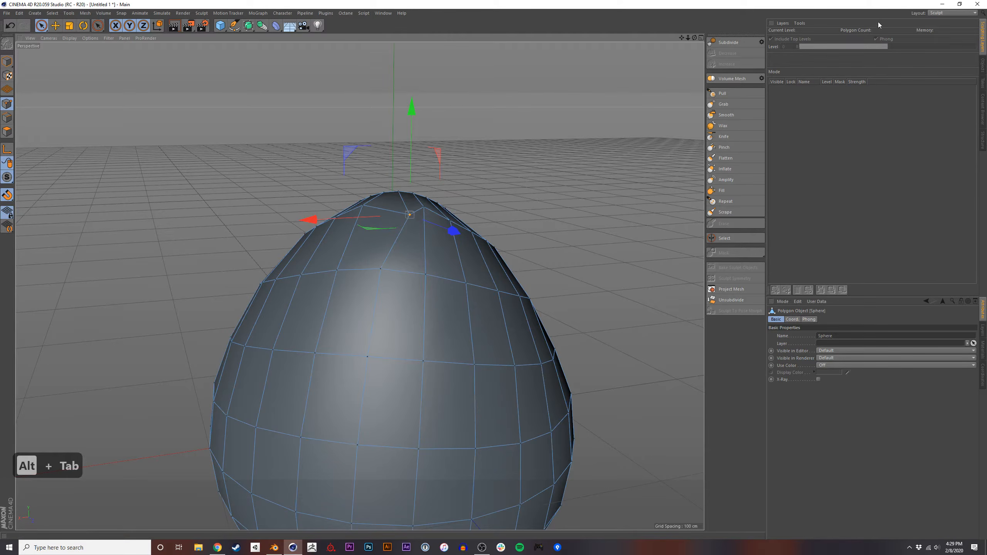
pyautogui.click(952, 13)
pyautogui.click(949, 89)
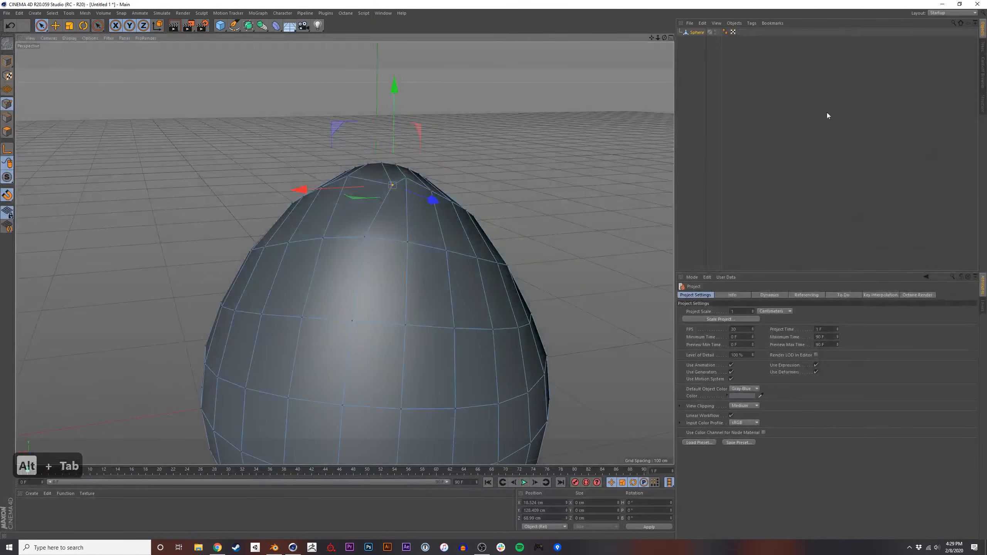
pyautogui.click(694, 32)
pyautogui.press('Delete')
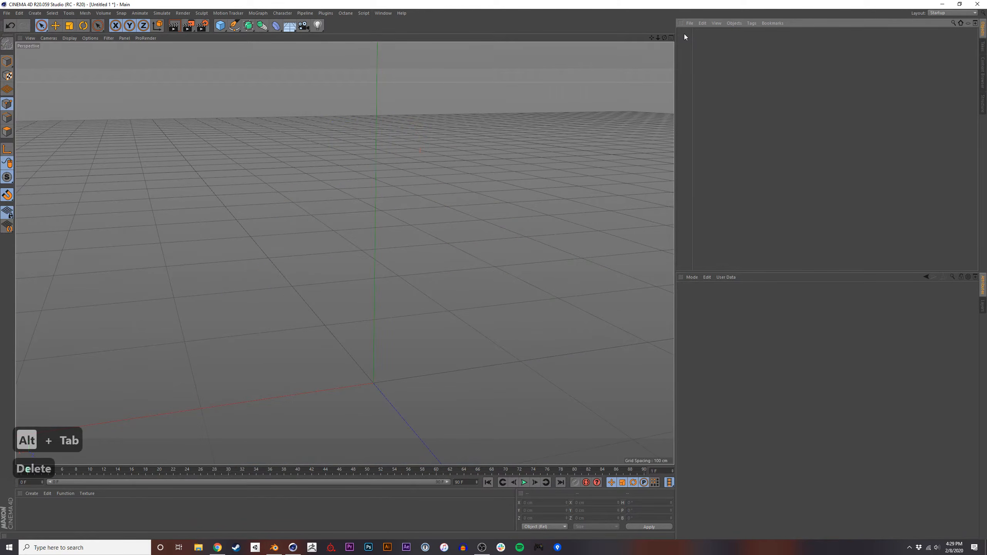
# Add a single joint object at the origin and show the front view full size.
pyautogui.click(246, 13)
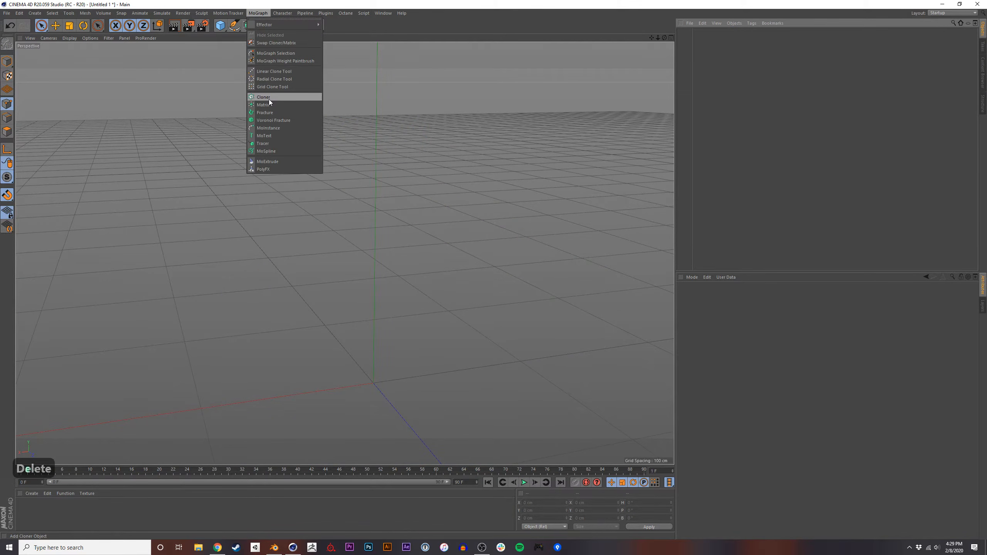
pyautogui.moveTo(282, 13)
pyautogui.click(291, 115)
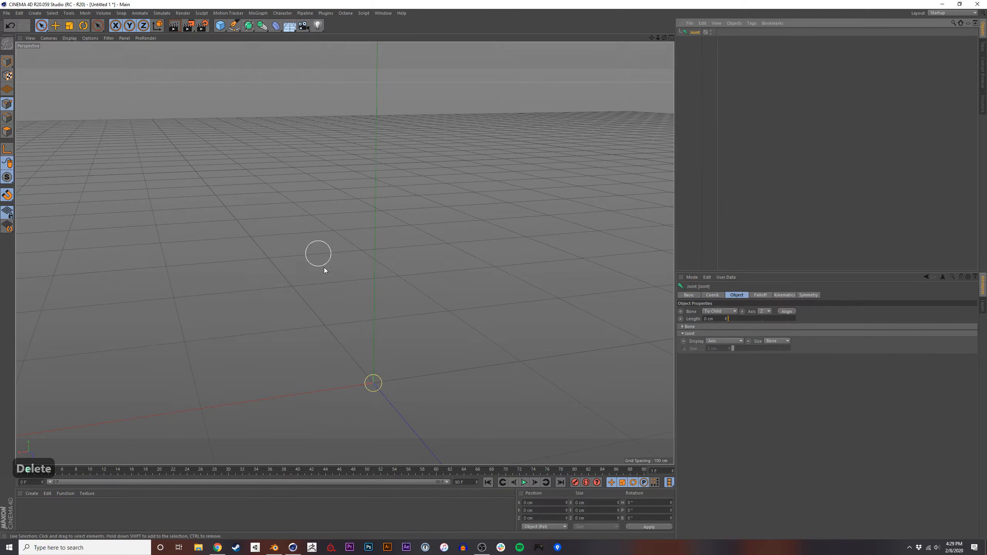
pyautogui.keyDown('alt'); pyautogui.moveTo(403, 346); pyautogui.dragTo(414, 350, button='middle'); pyautogui.keyUp('alt')
pyautogui.middleClick(492, 286)
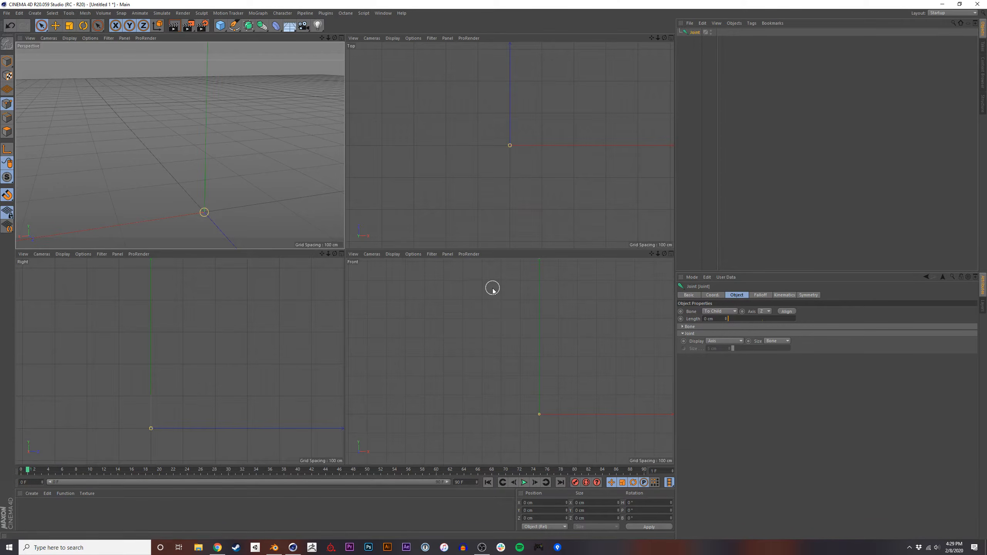
pyautogui.middleClick(543, 385)
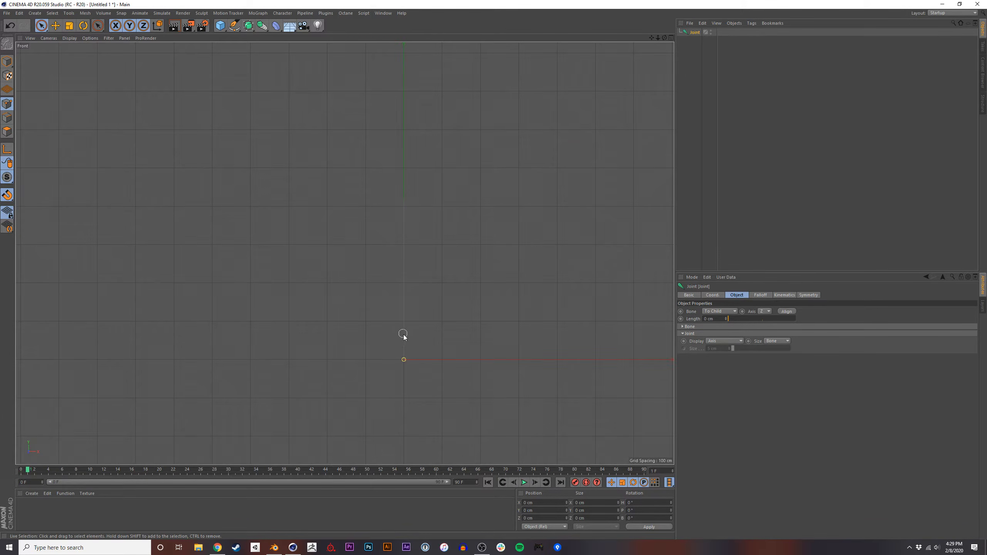
pyautogui.moveTo(412, 340); pyautogui.dragTo(425, 309, button='middle')
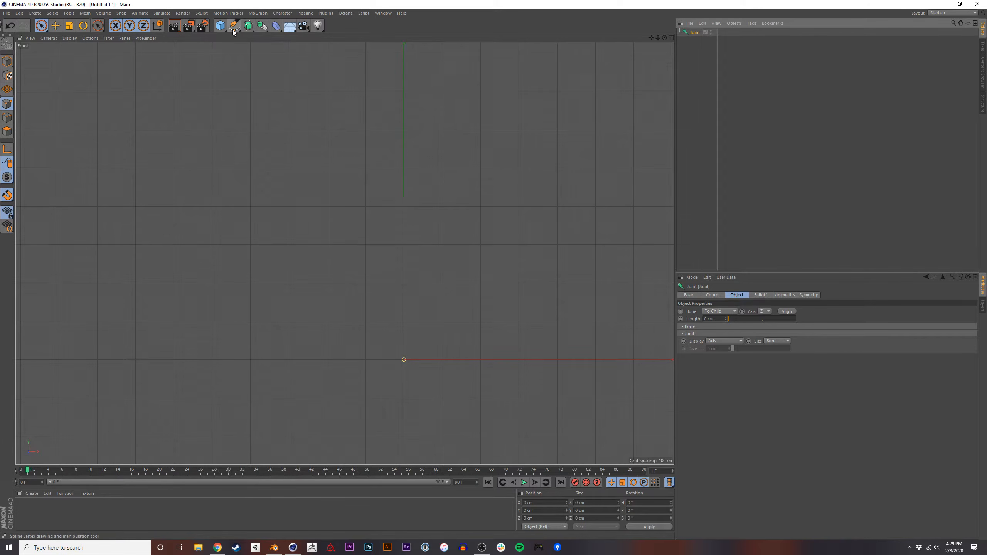
# Try adding two more joint objects at the origin in Model mode, and delete all three joints.
pyautogui.click(258, 13)
pyautogui.moveTo(282, 13)
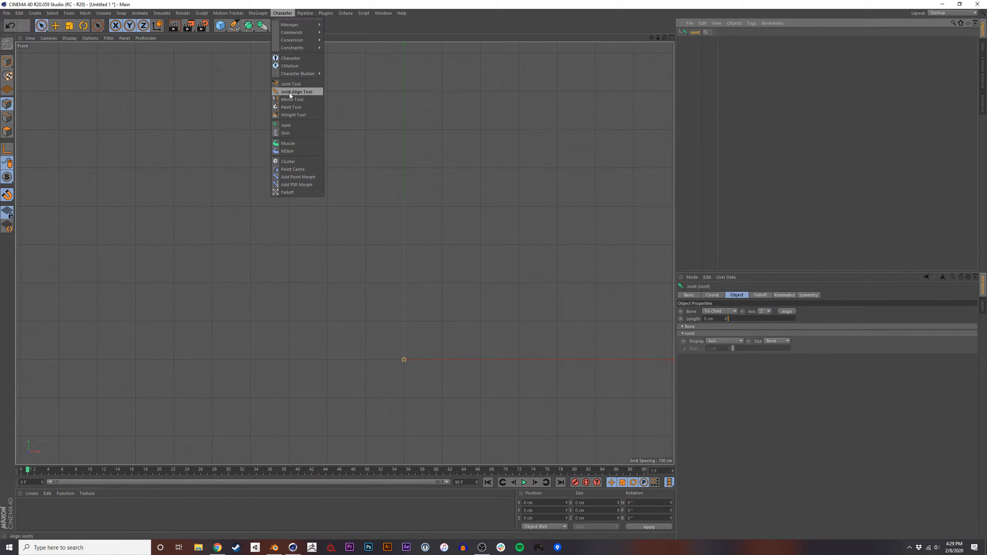
pyautogui.click(298, 128)
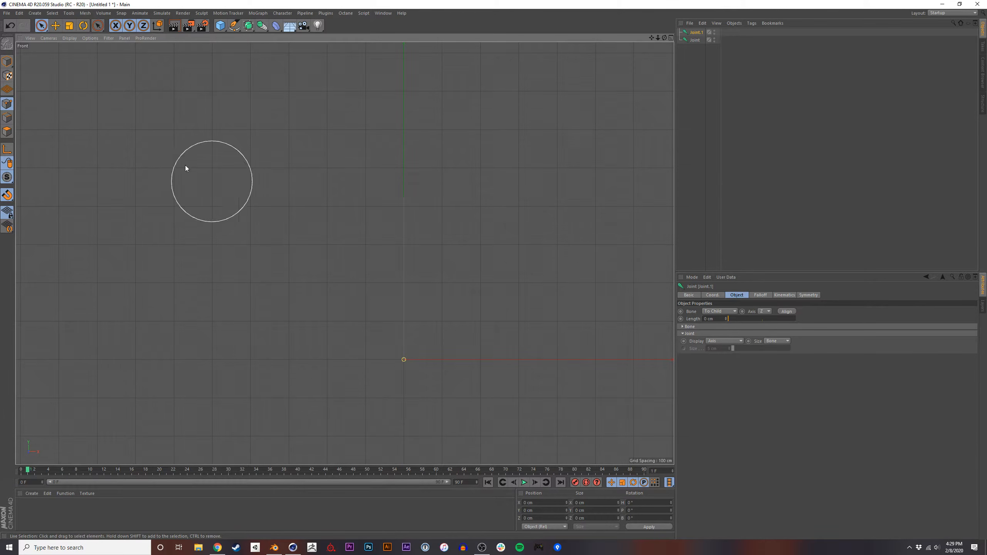
pyautogui.click(7, 61)
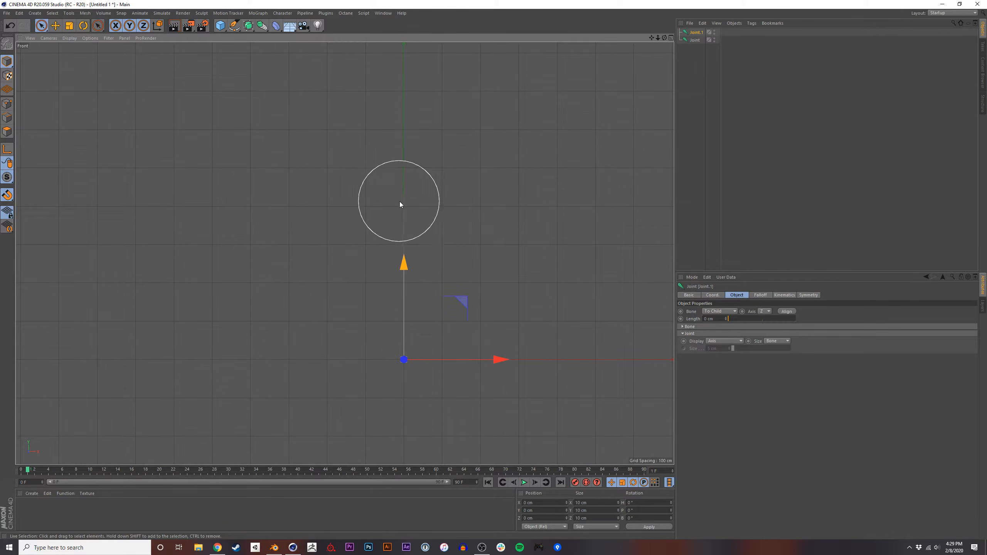
pyautogui.click(283, 12)
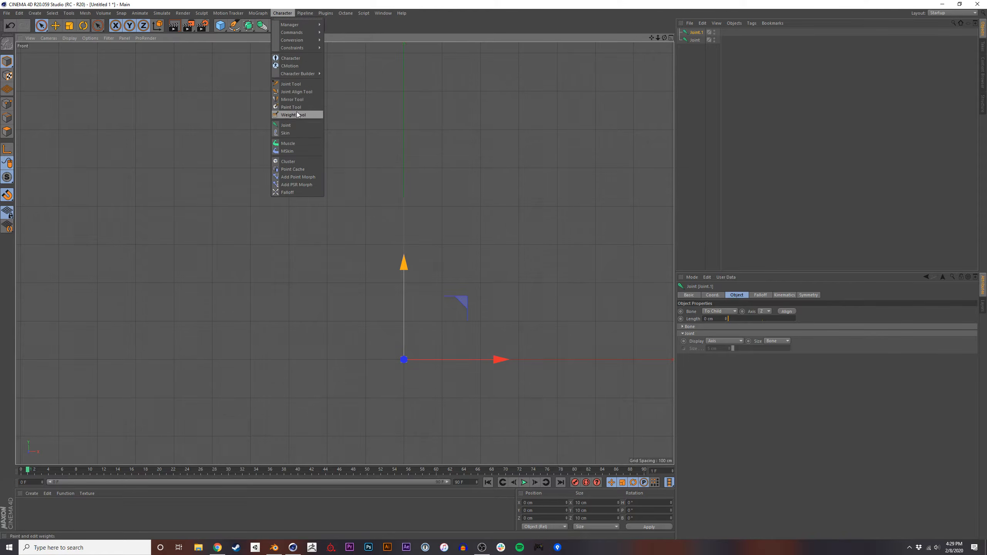
pyautogui.click(294, 127)
pyautogui.moveTo(711, 75); pyautogui.dragTo(672, 33)
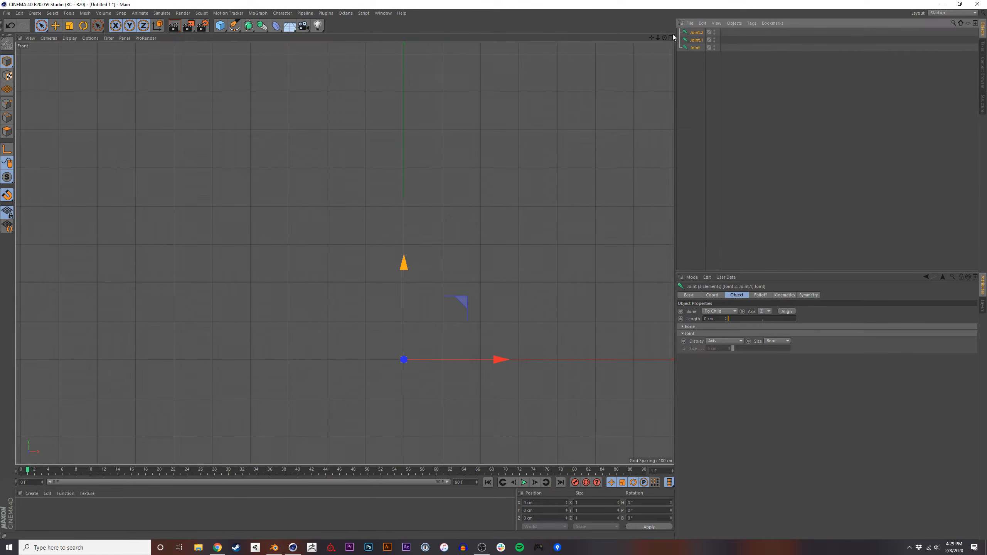
pyautogui.press('Delete')
# Draw a winding chain of twelve joints across the front view with the Joint Tool.
pyautogui.click(282, 13)
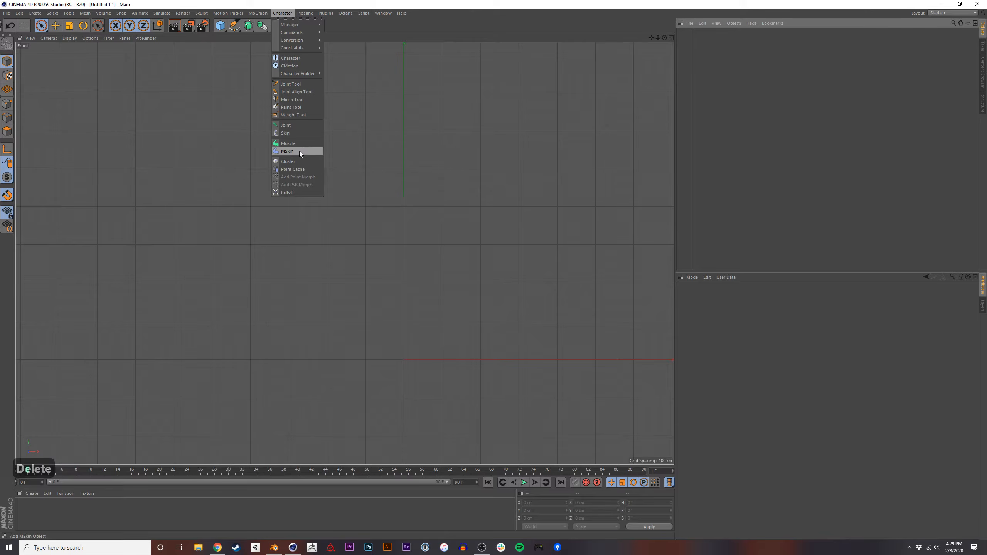
pyautogui.click(296, 83)
pyautogui.keyDown('ctrl'); pyautogui.click(401, 356); pyautogui.keyUp('ctrl')
pyautogui.keyDown('ctrl'); pyautogui.click(432, 287); pyautogui.keyUp('ctrl')
pyautogui.keyDown('ctrl'); pyautogui.click(325, 230); pyautogui.keyUp('ctrl')
pyautogui.keyDown('ctrl'); pyautogui.click(258, 161); pyautogui.keyUp('ctrl')
pyautogui.keyDown('ctrl'); pyautogui.click(464, 129); pyautogui.keyUp('ctrl')
pyautogui.keyDown('ctrl'); pyautogui.click(570, 224); pyautogui.keyUp('ctrl')
pyautogui.keyDown('ctrl'); pyautogui.click(543, 355); pyautogui.keyUp('ctrl')
pyautogui.keyDown('ctrl'); pyautogui.click(386, 421); pyautogui.keyUp('ctrl')
pyautogui.keyDown('ctrl'); pyautogui.click(197, 370); pyautogui.keyUp('ctrl')
pyautogui.keyDown('ctrl'); pyautogui.click(150, 238); pyautogui.keyUp('ctrl')
pyautogui.keyDown('ctrl'); pyautogui.click(84, 297); pyautogui.keyUp('ctrl')
pyautogui.keyDown('ctrl'); pyautogui.click(104, 421); pyautogui.keyUp('ctrl')
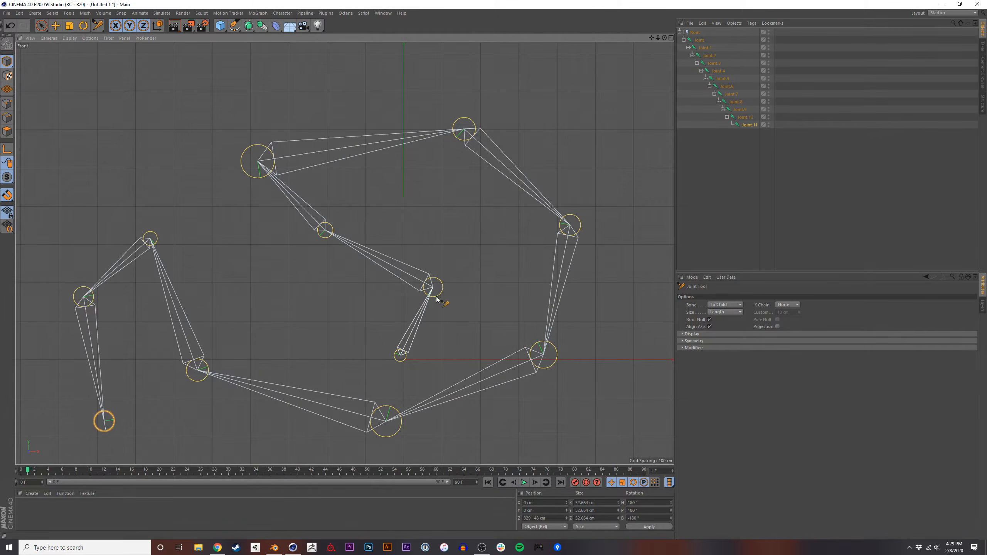
# Detach Joint.7 and its children into a separate chain directly under Root, with the first joint's chain ordered above it.
pyautogui.click(754, 170)
pyautogui.moveTo(730, 105); pyautogui.dragTo(726, 97)
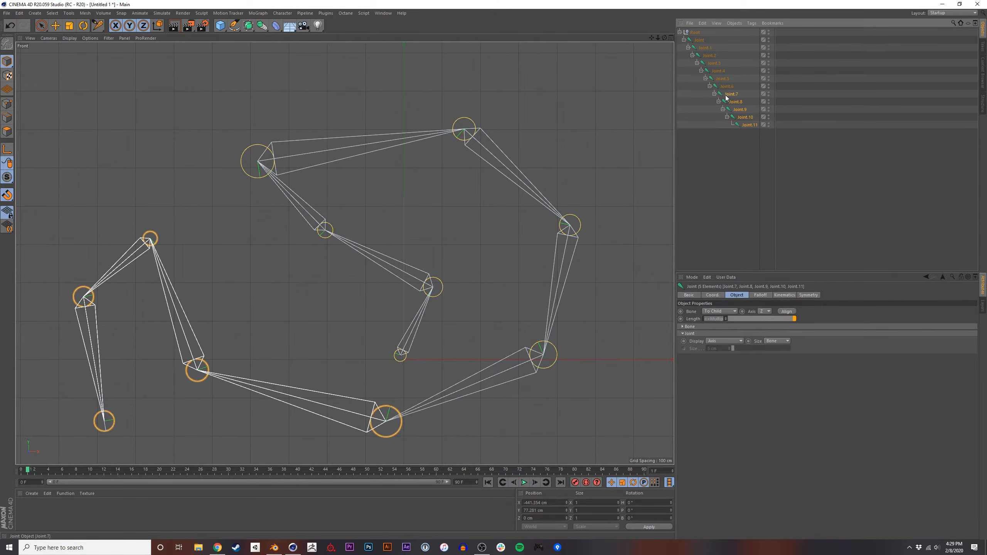
pyautogui.moveTo(705, 39); pyautogui.dragTo(704, 47)
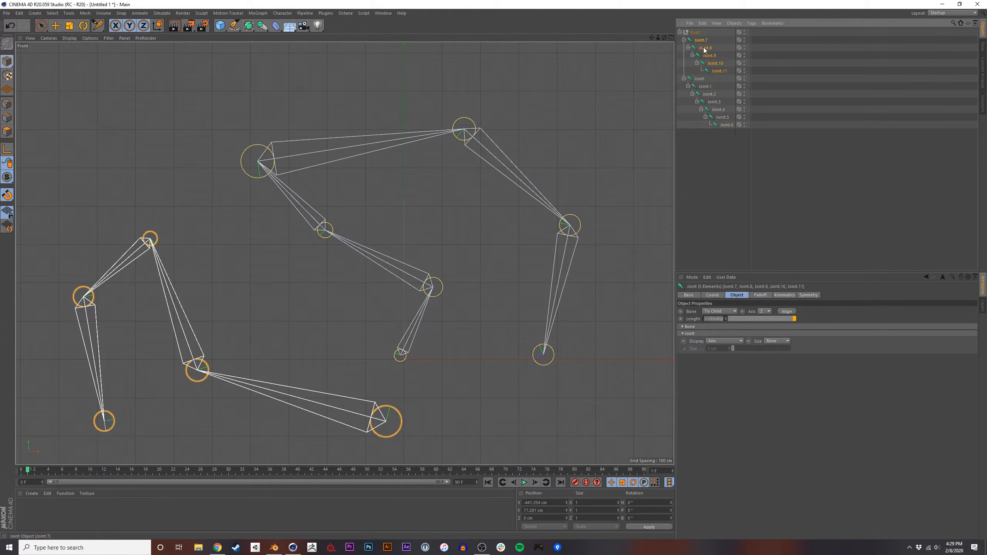
pyautogui.click(740, 186)
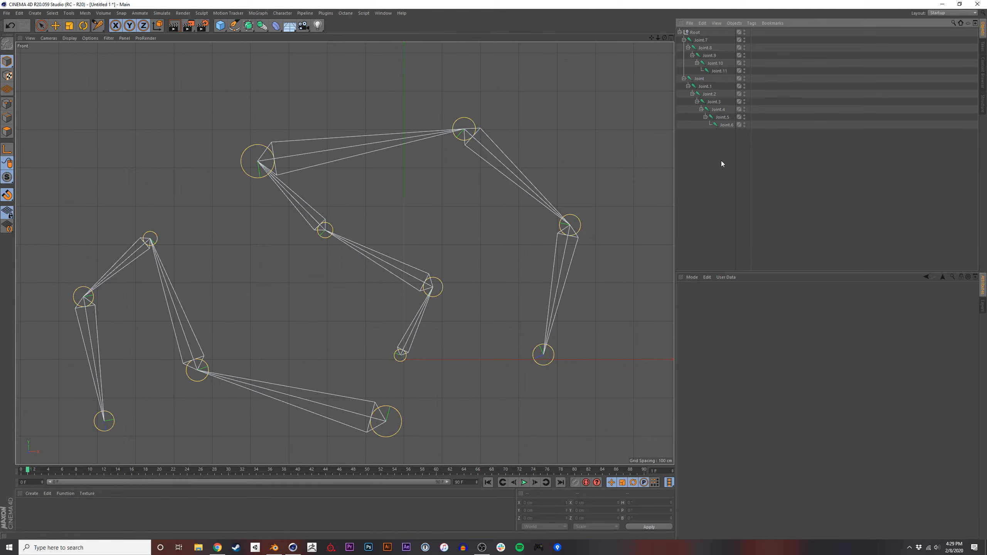
pyautogui.moveTo(702, 82); pyautogui.dragTo(704, 37)
pyautogui.click(707, 145)
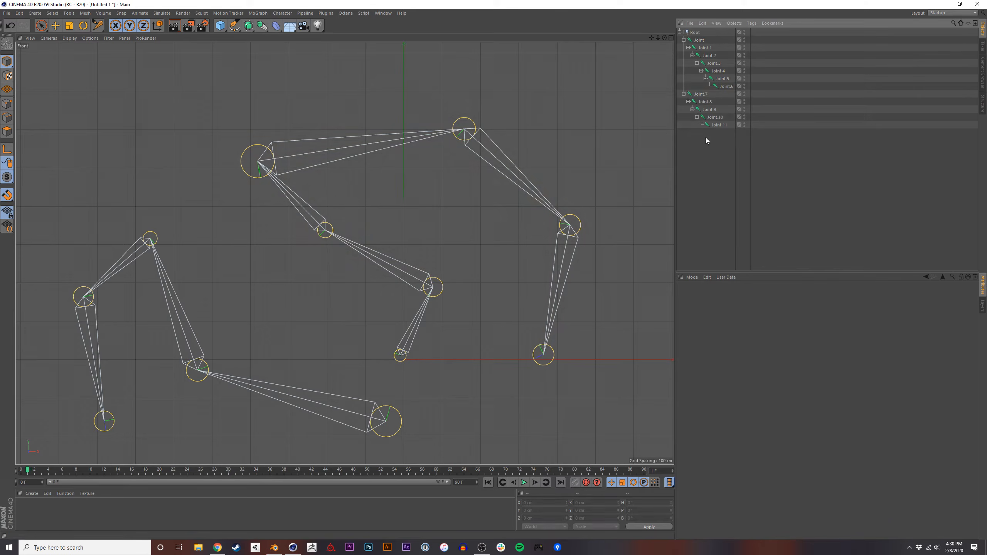
pyautogui.click(365, 260)
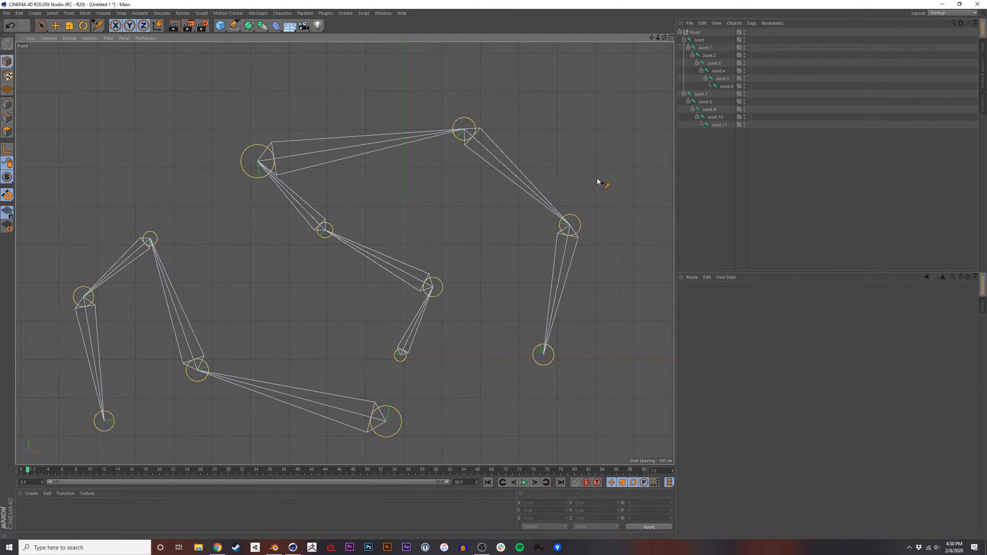
# Switch to Blender, delete the painted sphere and align the view to the front.
pyautogui.hotkey('alt', 'Tab')
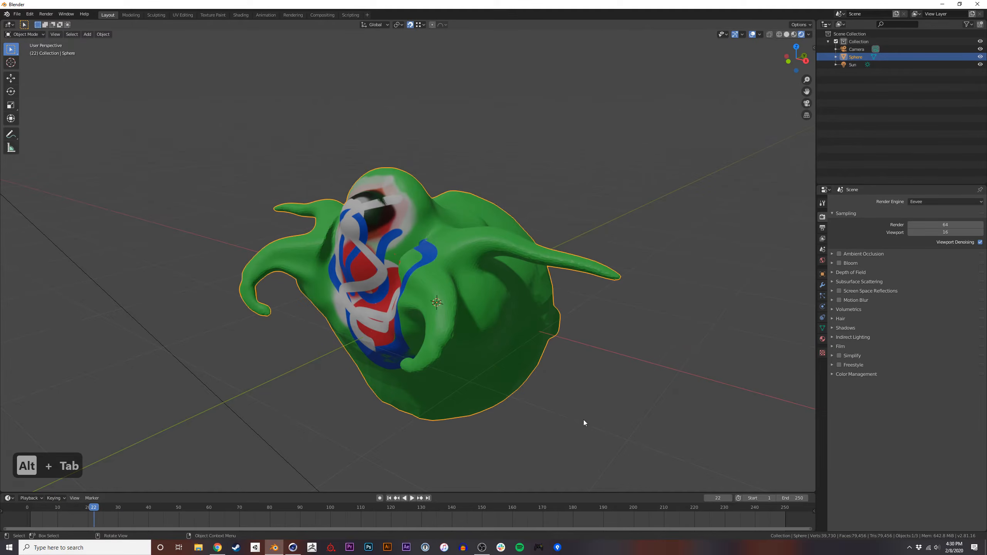
pyautogui.moveTo(583, 421); pyautogui.dragTo(422, 287)
pyautogui.press('x')
pyautogui.click(413, 280)
pyautogui.keyDown('alt'); pyautogui.moveTo(420, 285); pyautogui.dragTo(364, 315, button='middle'); pyautogui.keyUp('alt')
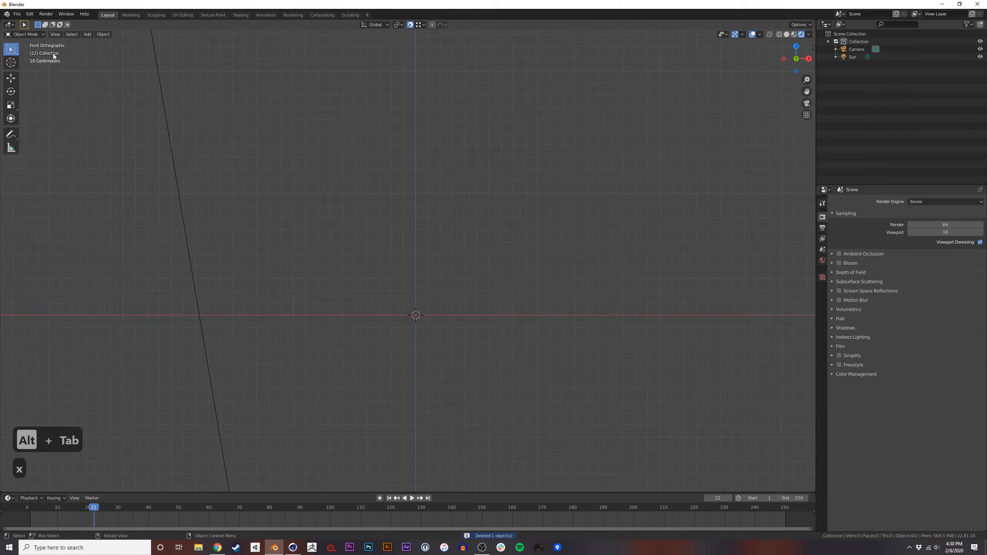
pyautogui.click(9, 25)
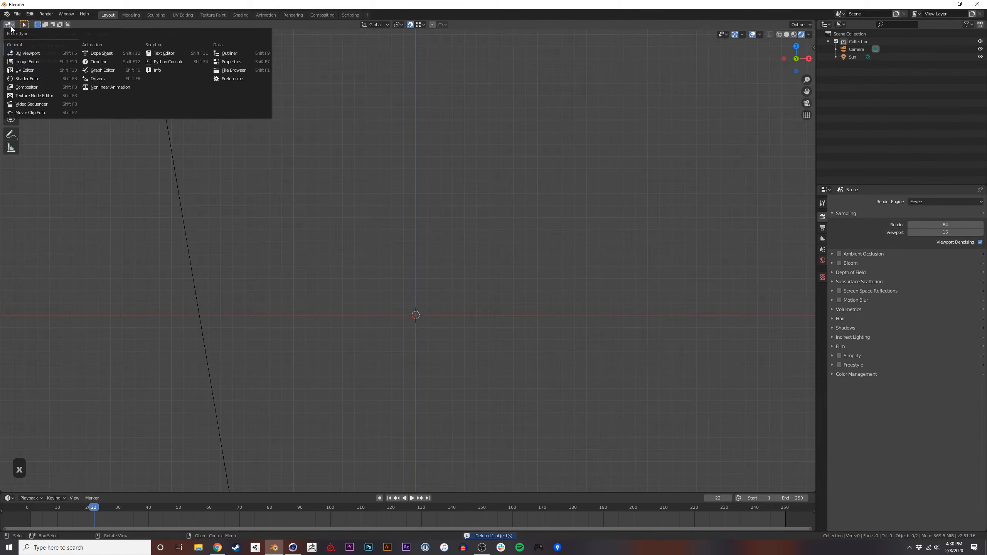
pyautogui.click(11, 27)
pyautogui.click(19, 34)
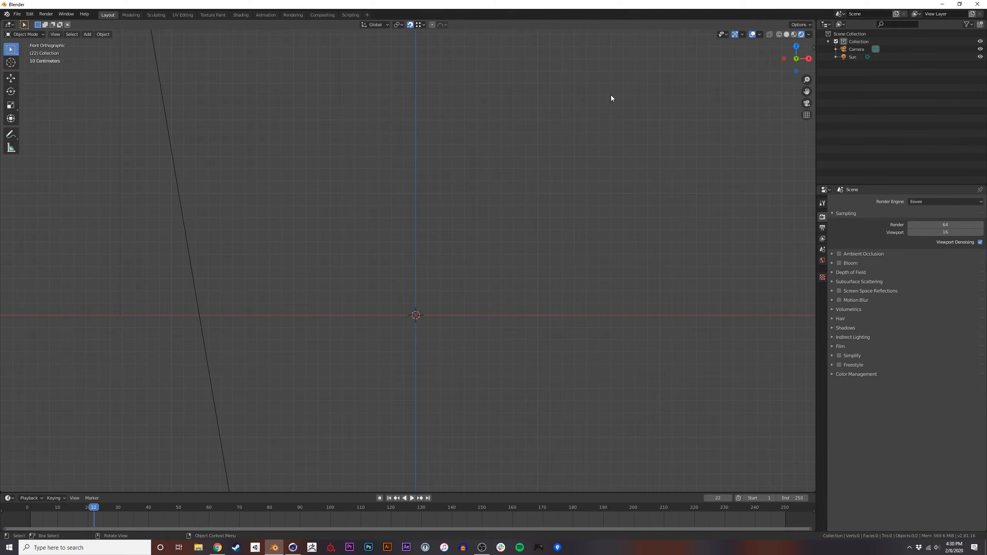
pyautogui.click(9, 25)
# Add an armature with a single bone at the world origin.
pyautogui.hotkey('shift', 'a')
pyautogui.moveTo(351, 303)
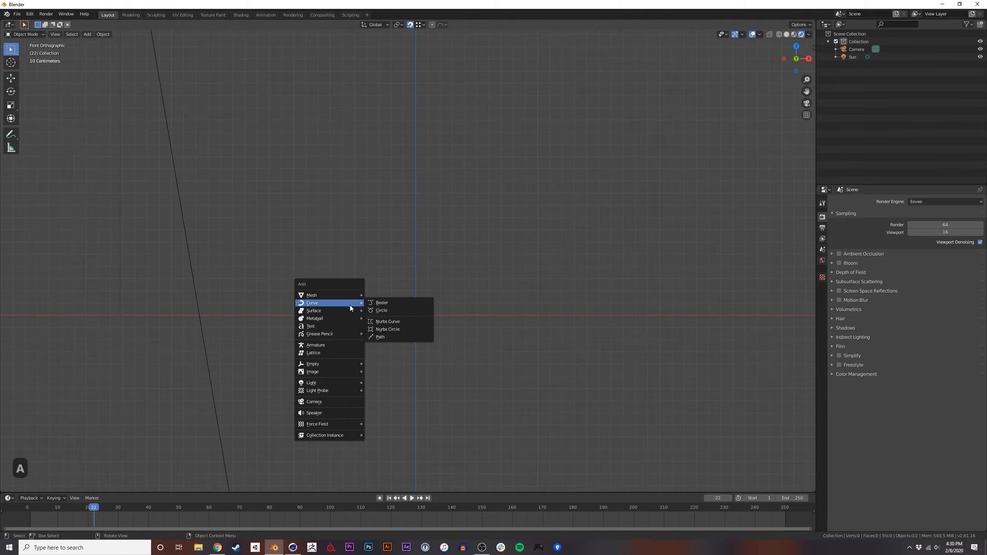
pyautogui.click(343, 344)
pyautogui.keyDown('shift'); pyautogui.moveTo(427, 303); pyautogui.dragTo(398, 332, button='middle'); pyautogui.keyUp('shift')
# Enter Edit Mode and extrude three connected bones from the armature's tip, the first offset about 1.19 m in X and 0.56 m in Z.
pyautogui.press('e')
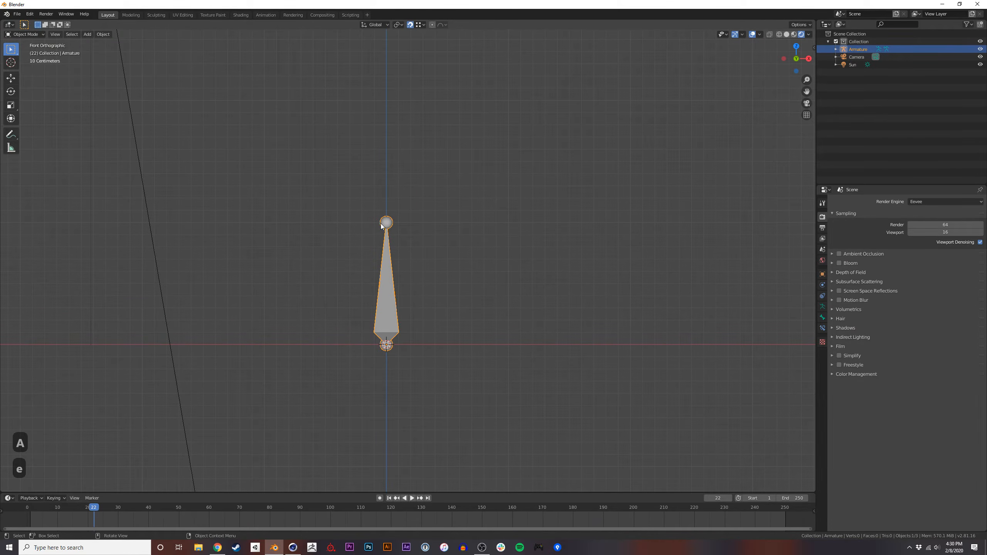
pyautogui.press('Tab')
pyautogui.press('e')
pyautogui.click(531, 156)
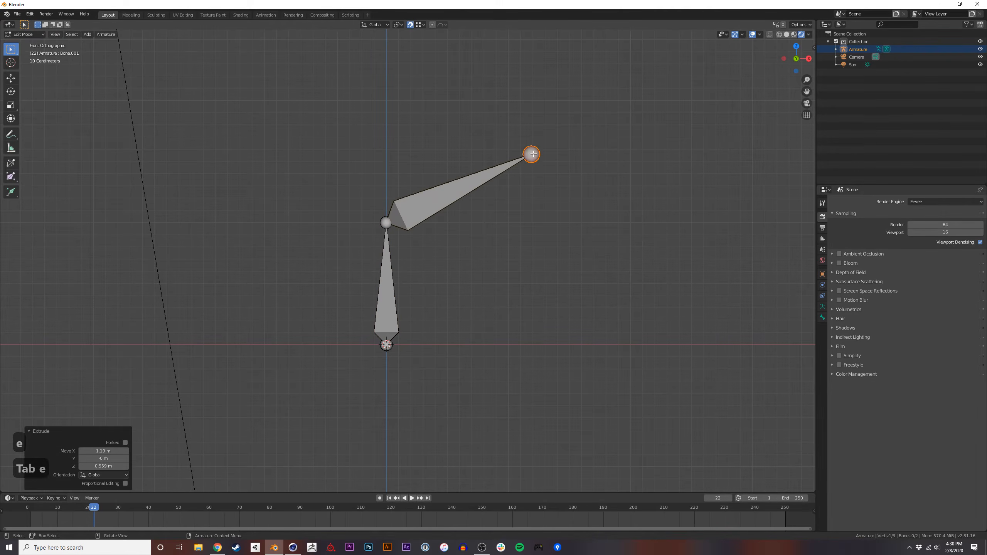
pyautogui.press('e')
pyautogui.click(688, 309)
pyautogui.press('e')
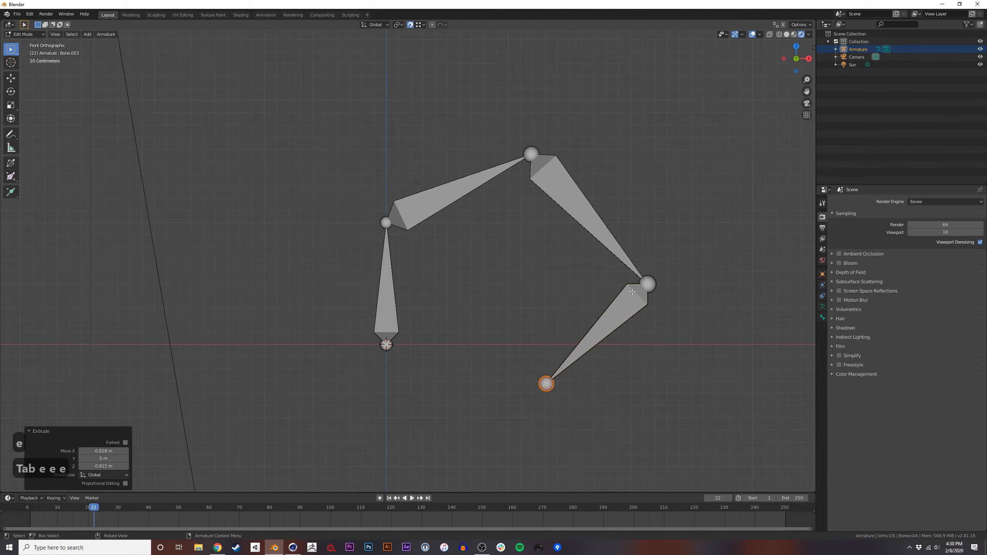
# Select the tail joint of Bone.002 and show the Relations settings in its bone properties, keeping Bendy Bones collapsed.
pyautogui.click(648, 284)
pyautogui.keyDown('shift'); pyautogui.moveTo(681, 300); pyautogui.dragTo(624, 299, button='middle'); pyautogui.keyUp('shift')
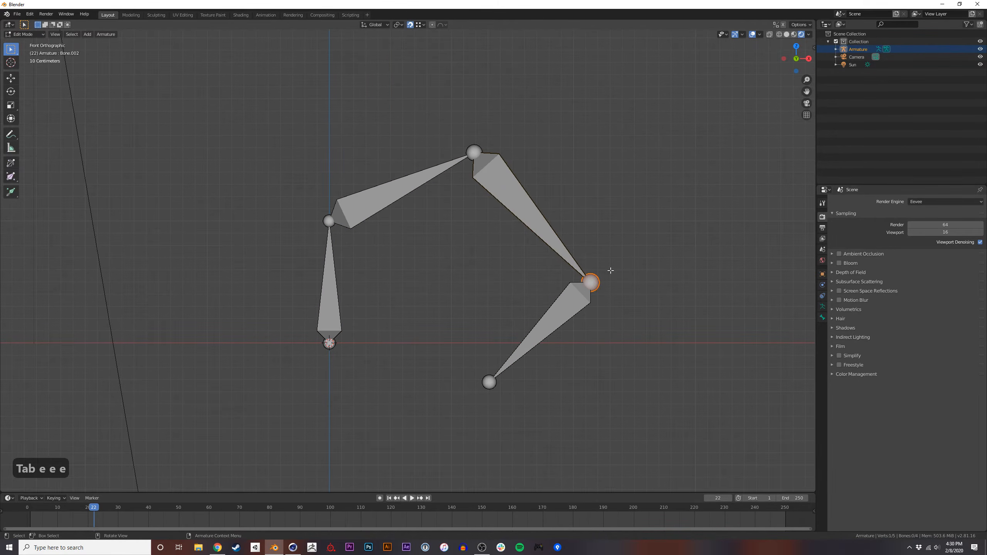
pyautogui.click(823, 318)
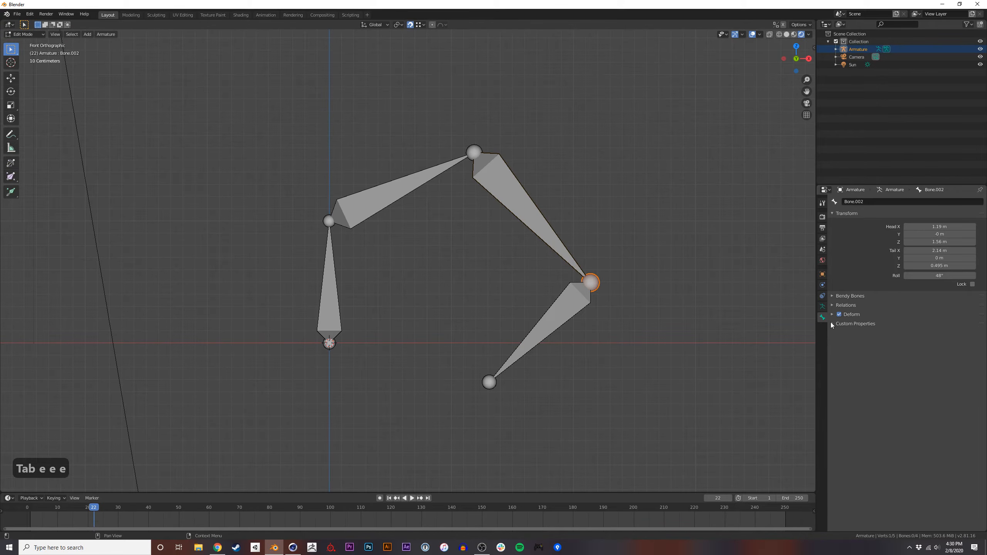
pyautogui.click(822, 306)
pyautogui.click(823, 318)
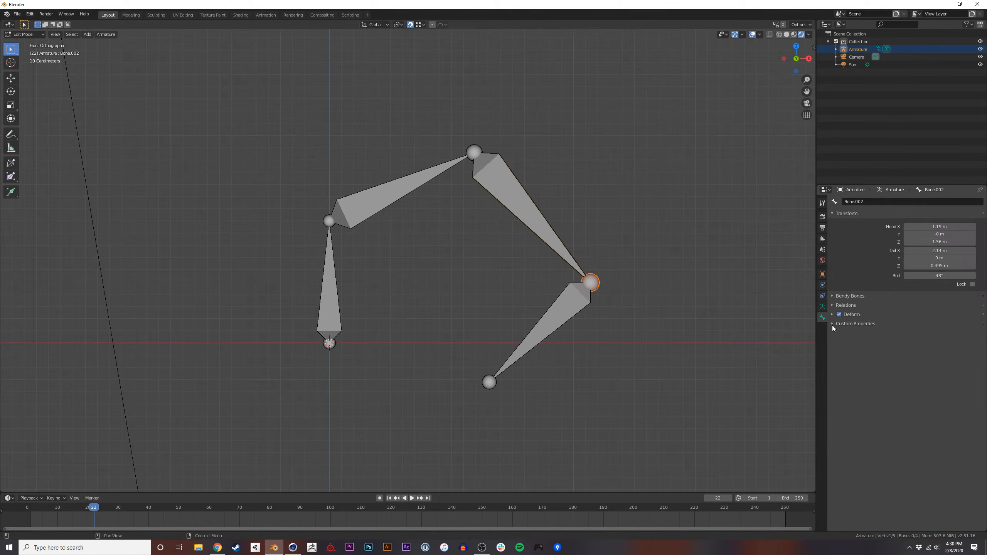
pyautogui.click(832, 309)
pyautogui.click(832, 297)
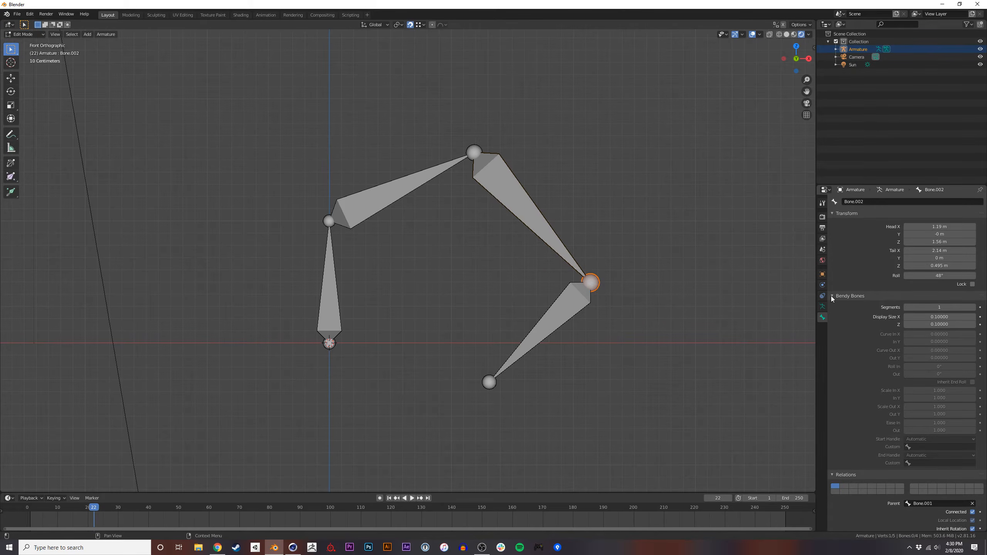
pyautogui.click(832, 297)
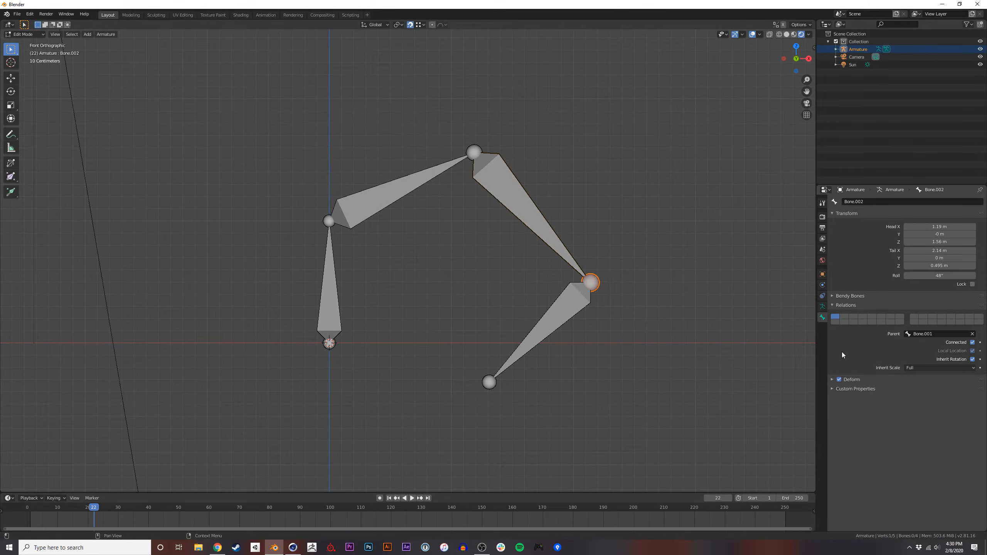
# Turn off Connected for Bone.002 and reposition its tail joint slightly outward and down.
pyautogui.click(973, 342)
pyautogui.press('g')
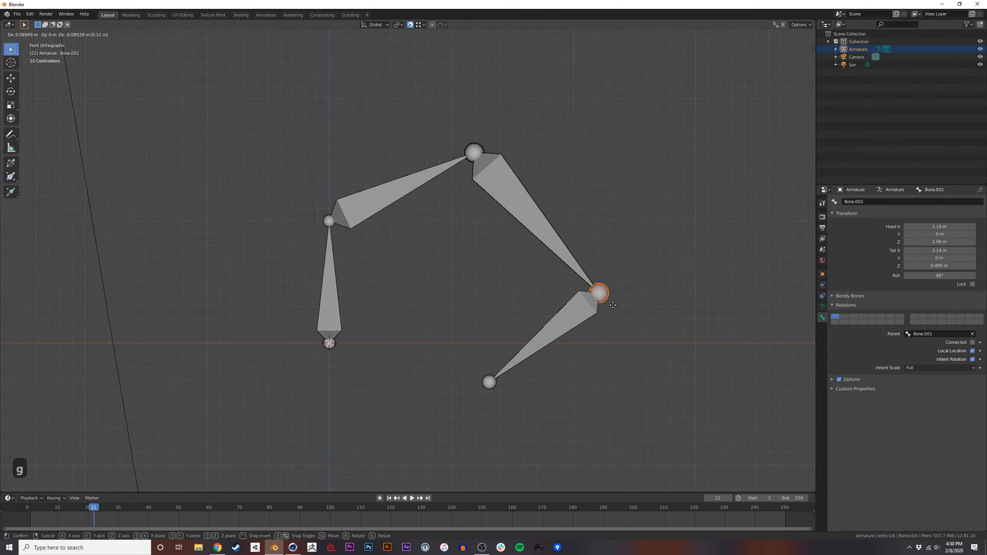
pyautogui.click(626, 310)
# Turn off Connected for Bone.003 and move Bone.002's tail joint up to about X 3.12 m, Z 1.14 m.
pyautogui.click(590, 323)
pyautogui.click(618, 337)
pyautogui.click(612, 297)
pyautogui.press('g')
pyautogui.click(587, 227)
# Move the head joint of Bone.003 about -1.14 m along X, away from Bone.002's tail.
pyautogui.click(613, 298)
pyautogui.press('g')
pyautogui.click(474, 294)
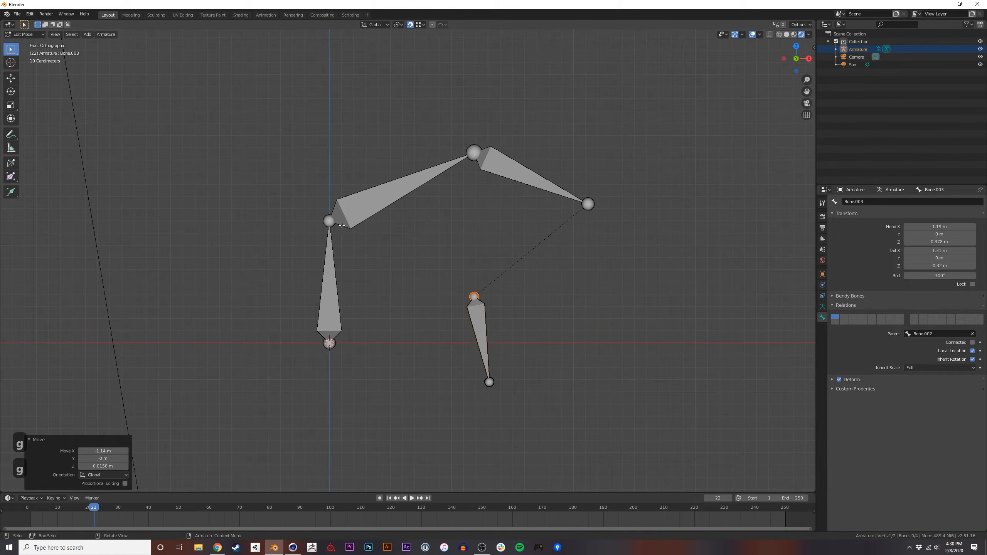
# Clear Bone.003's current parent and set its parent to Bone.
pyautogui.click(344, 223)
pyautogui.click(588, 203)
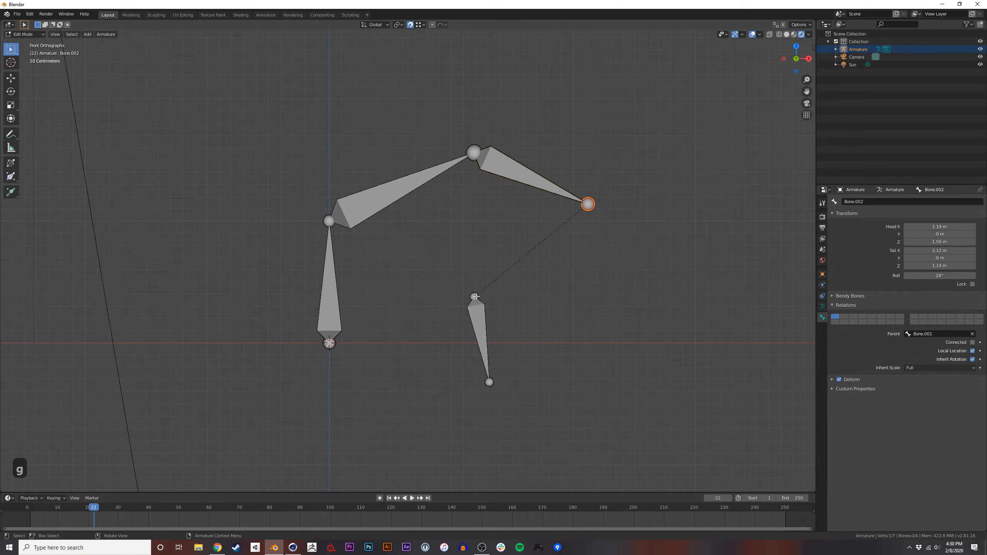
pyautogui.click(972, 333)
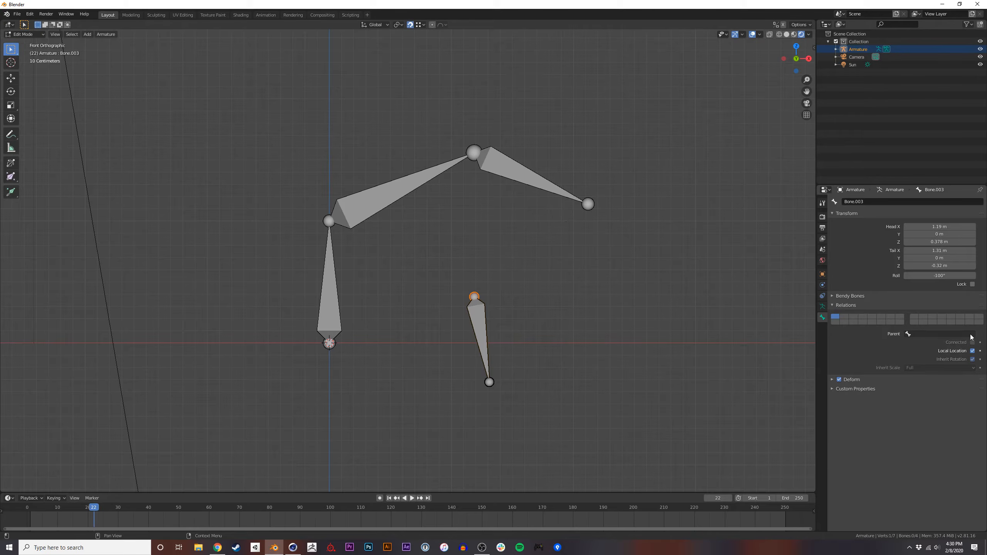
pyautogui.click(968, 333)
pyautogui.click(903, 345)
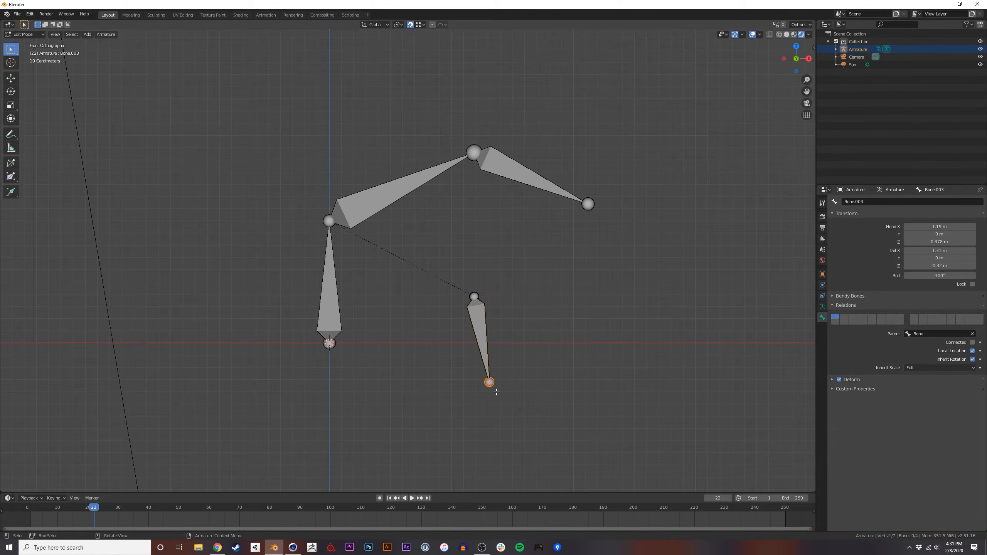
# Move the tail joint of Bone.003 to about X 0.92 m, Z -0.71 m.
pyautogui.press('g')
pyautogui.click(459, 413)
pyautogui.press('g')
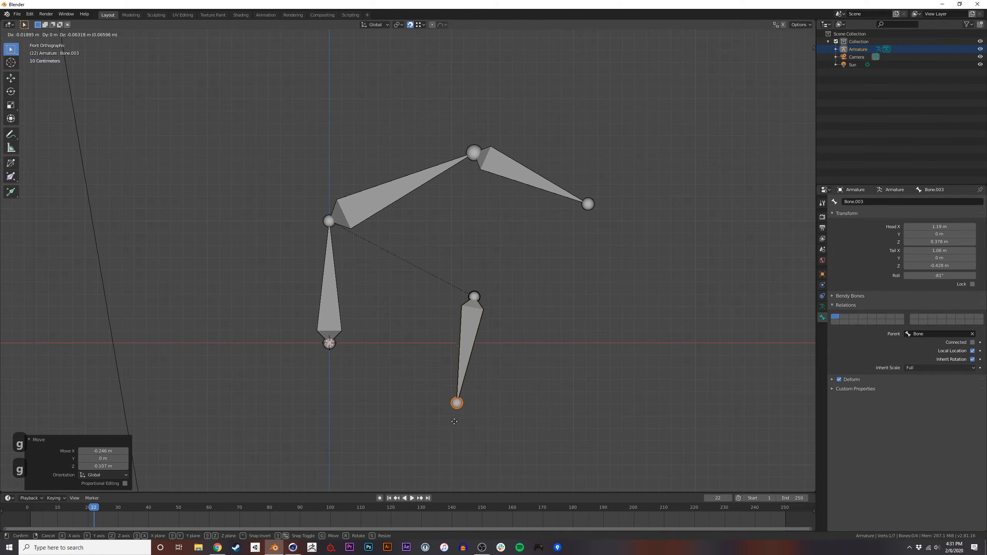
pyautogui.click(442, 444)
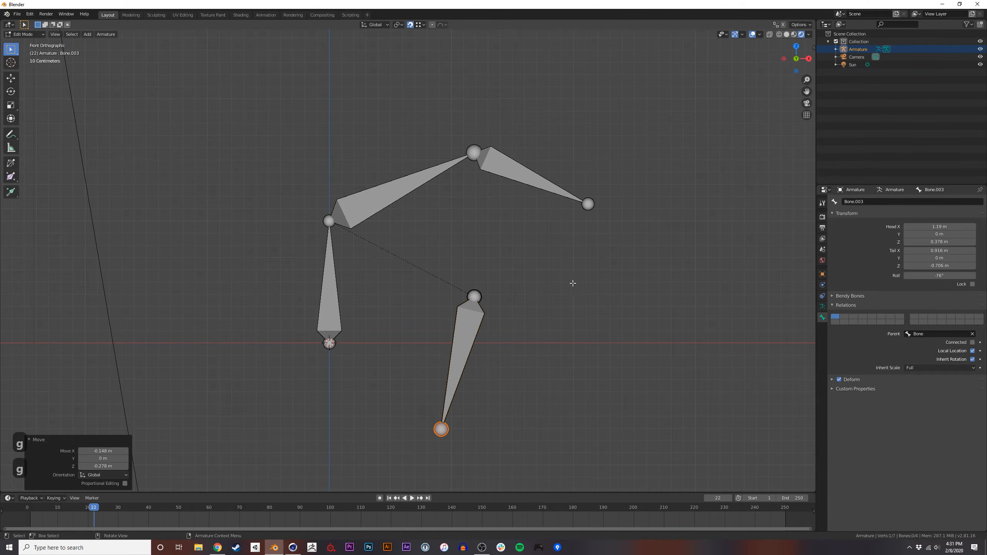
# Expand the Armature object's bone hierarchy to examine how the bones are parented.
pyautogui.click(836, 49)
pyautogui.click(844, 57)
pyautogui.click(852, 65)
pyautogui.click(859, 73)
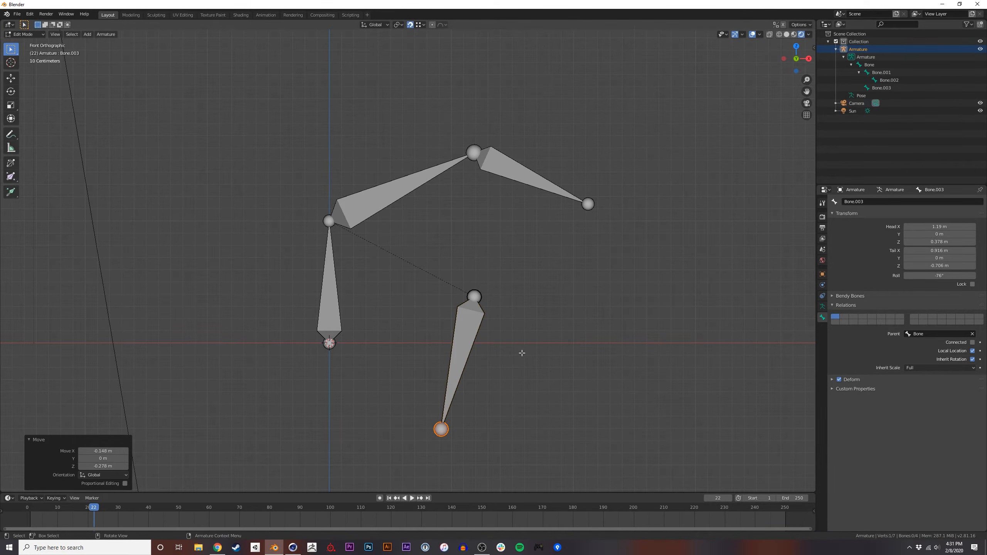
# Shift Bone.003's head joint slightly and move the whole bone about 0.40 m in X and -0.17 m in Z.
pyautogui.click(377, 267)
pyautogui.press('g')
pyautogui.click(469, 331)
pyautogui.click(450, 376)
pyautogui.press('g')
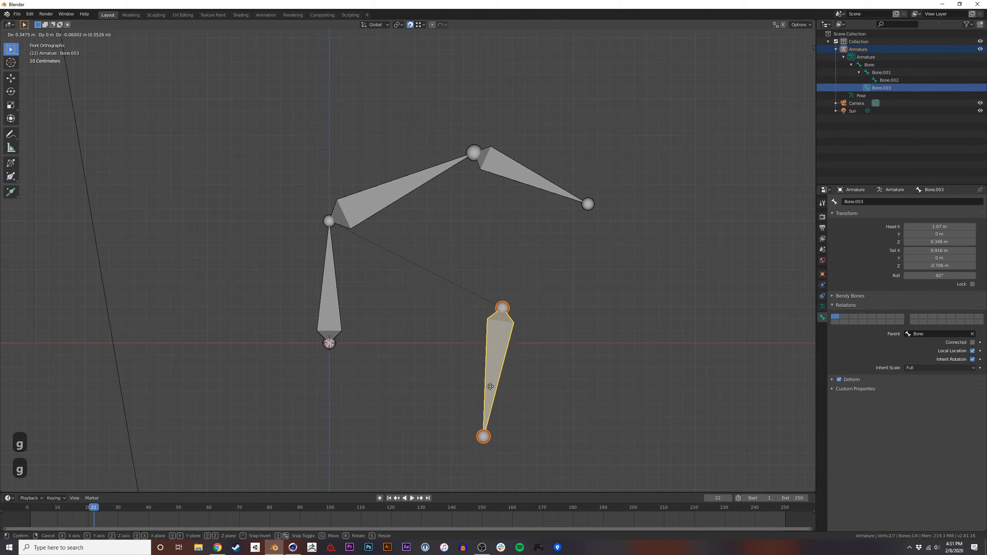
pyautogui.click(488, 388)
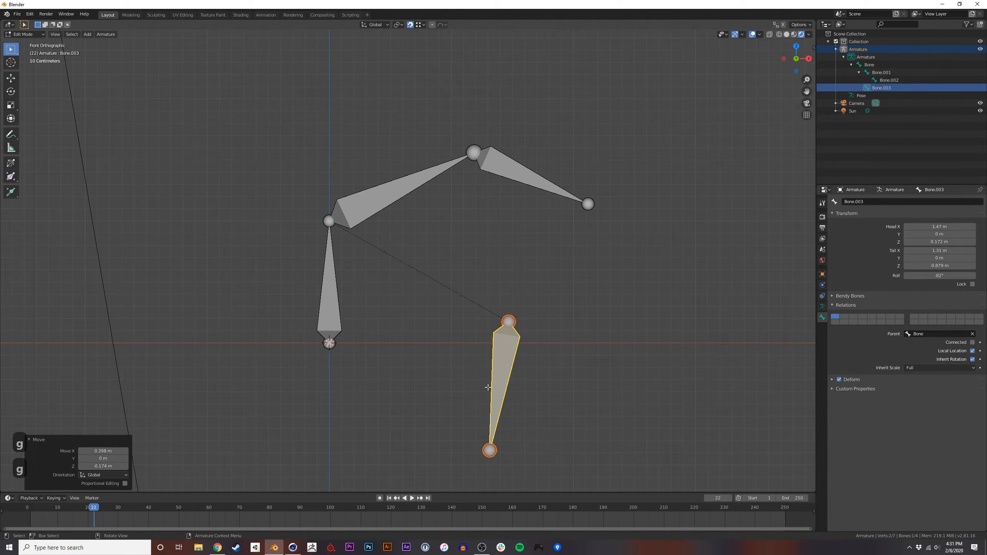
# Leave Edit Mode and switch the armature to Pose Mode.
pyautogui.press('Tab')
pyautogui.click(25, 35)
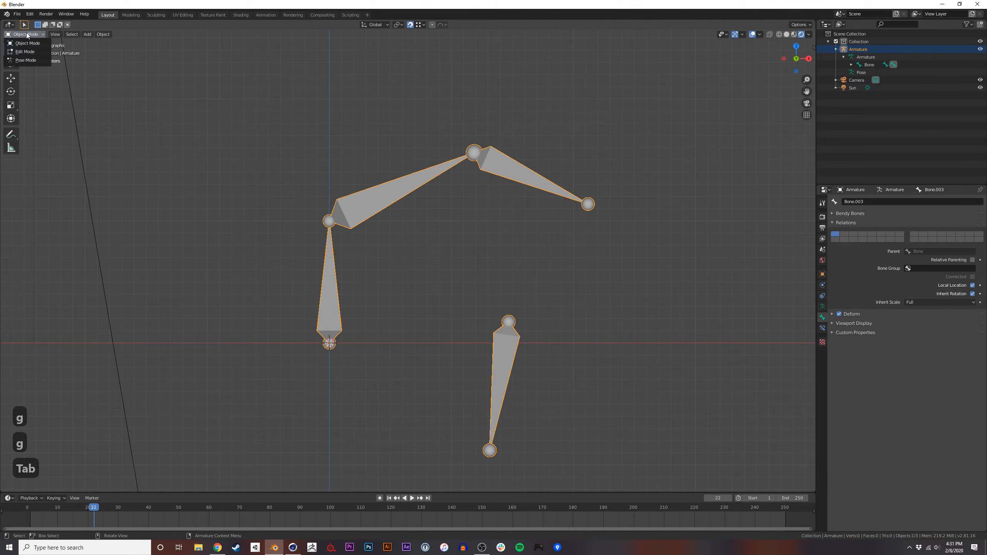
pyautogui.click(26, 60)
# Try rotating Bone.003 outward in two turns in Pose Mode.
pyautogui.press('r')
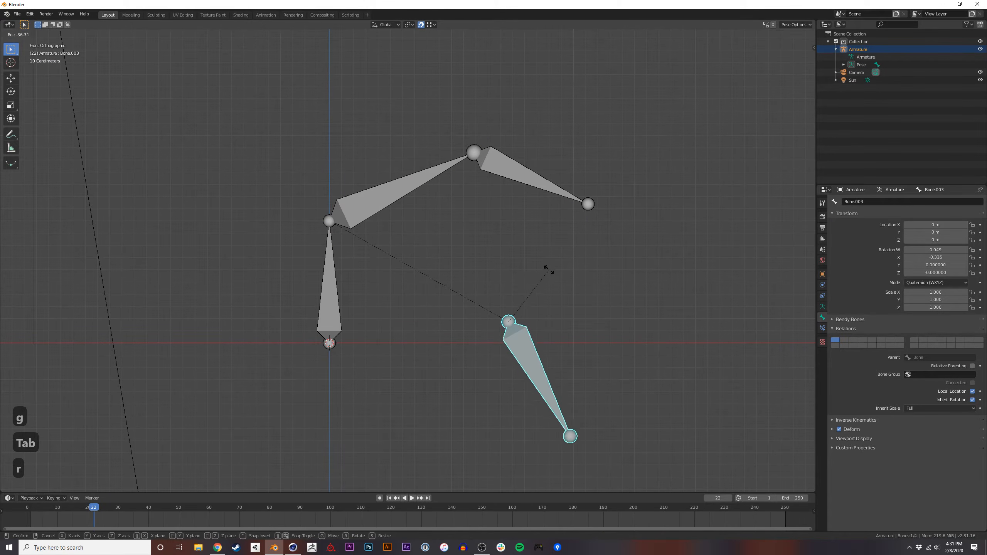
pyautogui.click(592, 271)
pyautogui.press('r')
pyautogui.click(593, 199)
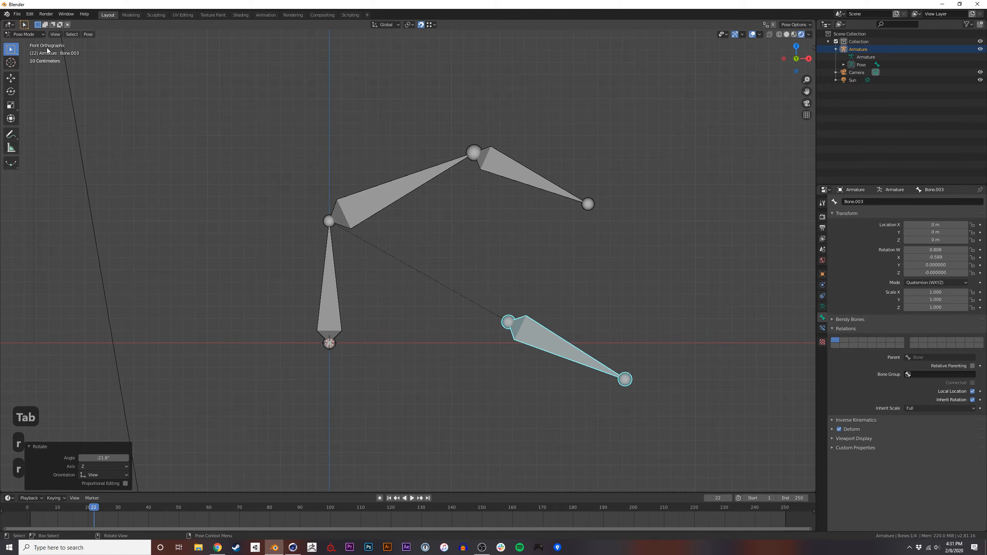
# Switch to Object Mode and back to Pose Mode, and undo the pose rotations of Bone.003.
pyautogui.click(32, 35)
pyautogui.click(34, 43)
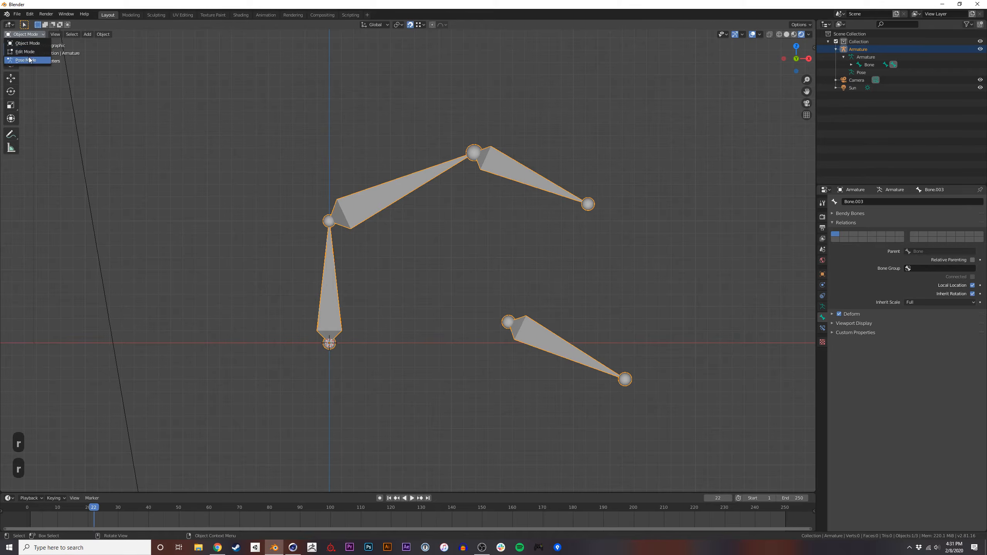
pyautogui.click(26, 60)
pyautogui.hotkey('ctrl', 'z')
pyautogui.hotkey('ctrl', 'z')
pyautogui.hotkey('ctrl', 'z')
pyautogui.hotkey('ctrl', 'z')
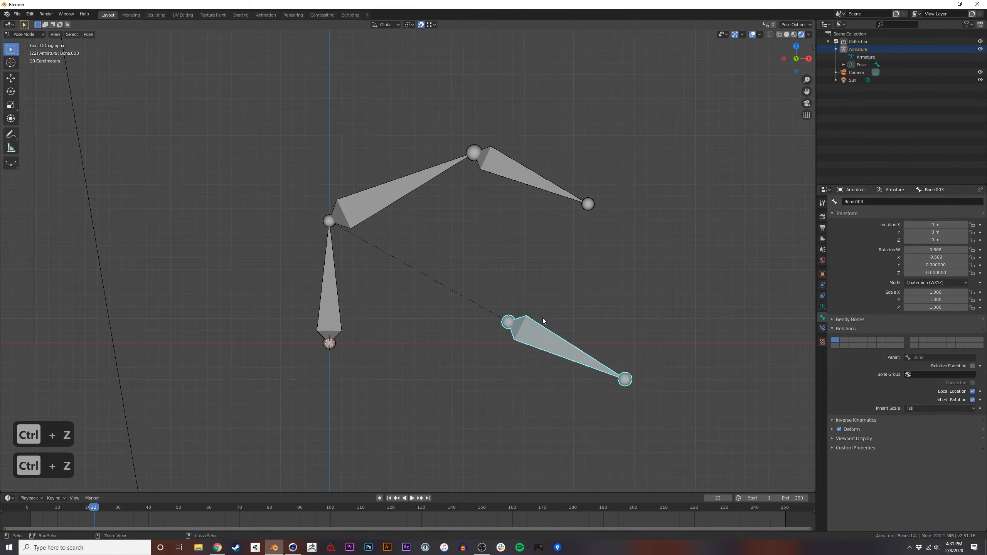
# Rotate Bone.003 in Edit Mode so it slants down and outward, and return to Pose Mode.
pyautogui.press('Tab')
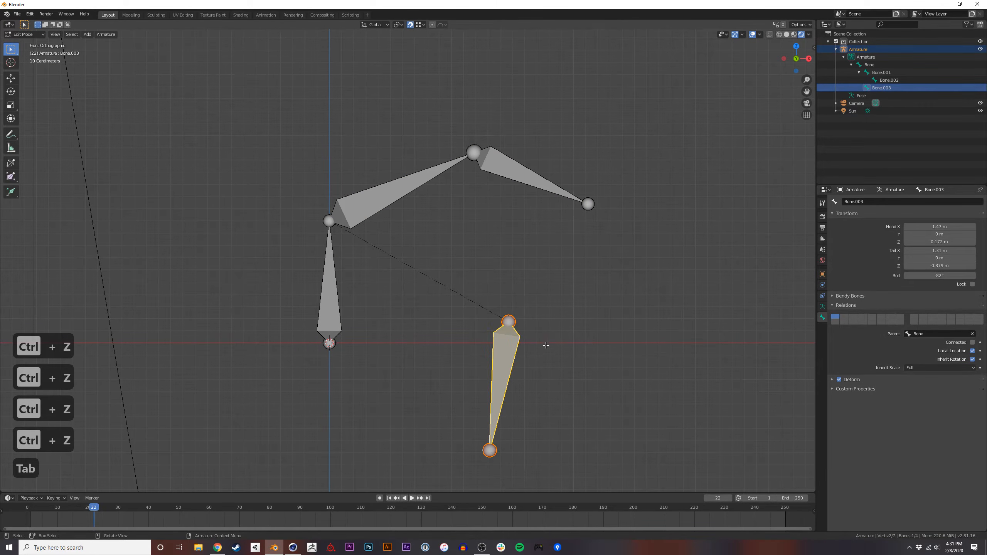
pyautogui.press('r')
pyautogui.click(523, 259)
pyautogui.press('Tab')
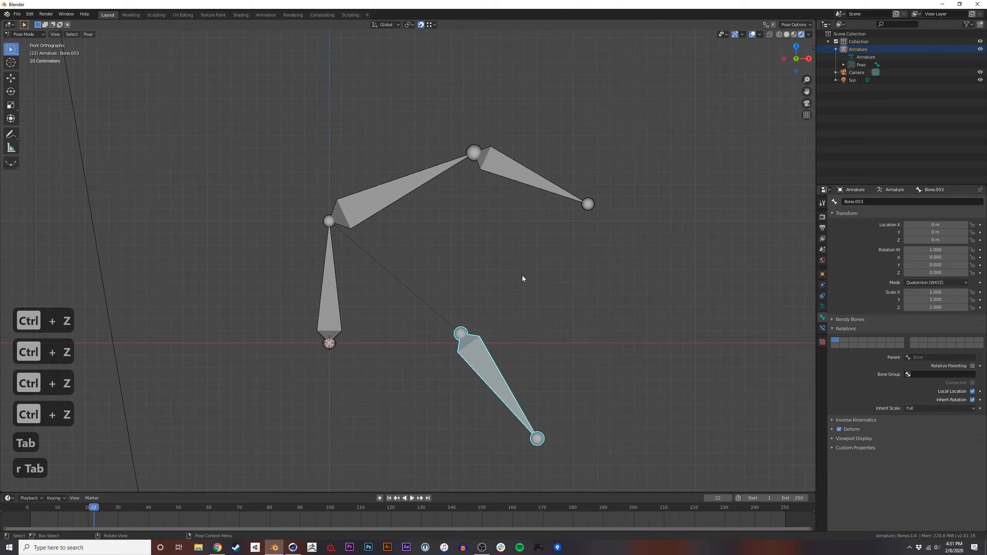
# Pose Bone.003 by alternately moving and rotating it, ending with a move of about 0.48 m in X and 0.34 m in Z.
pyautogui.press('g')
pyautogui.click(534, 316)
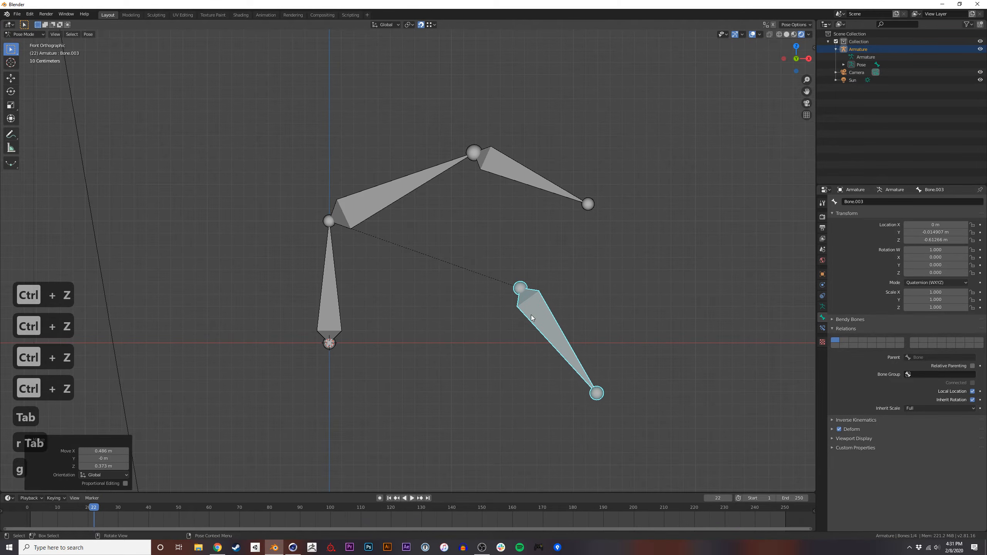
pyautogui.press('r')
pyautogui.click(566, 288)
pyautogui.press('g')
pyautogui.click(508, 324)
pyautogui.press('r')
pyautogui.click(516, 304)
pyautogui.press('g')
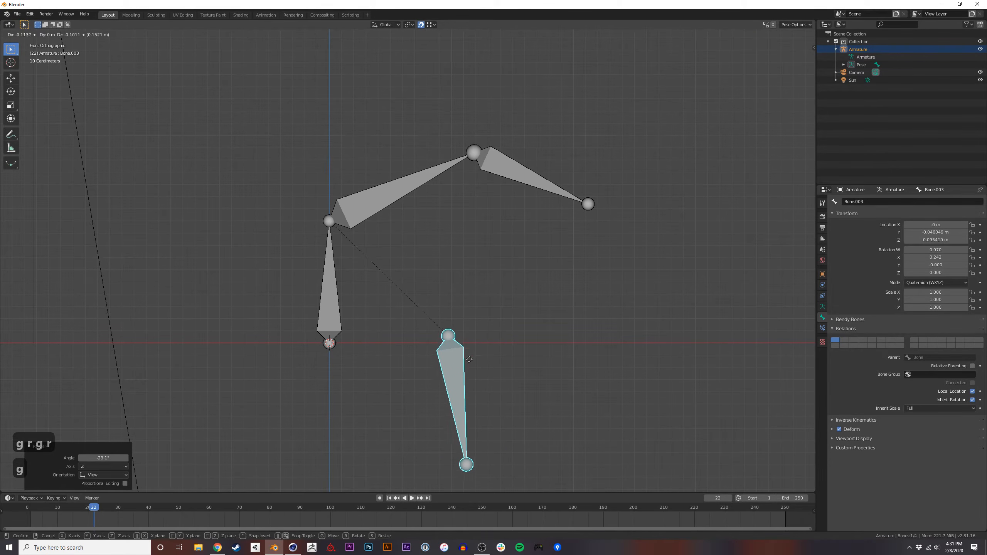
pyautogui.click(538, 307)
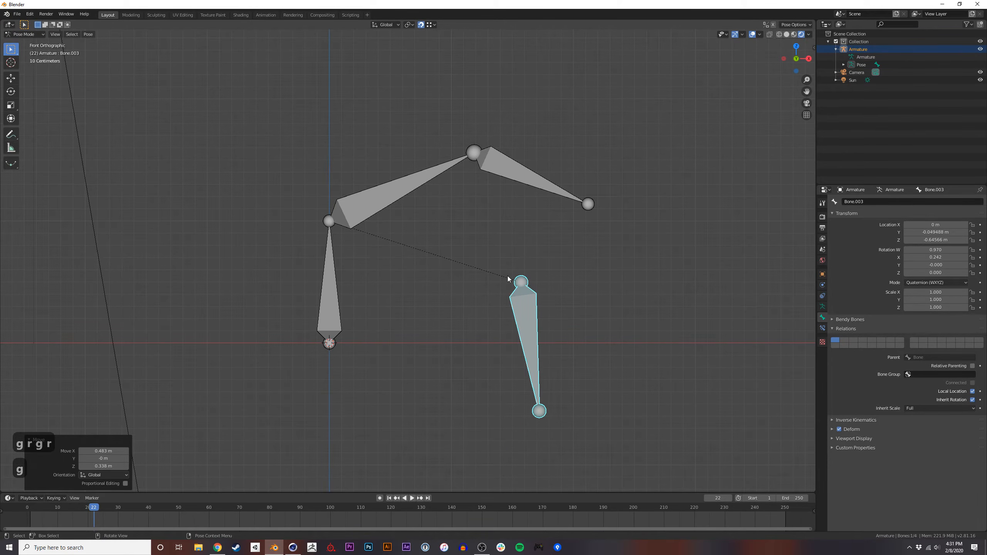
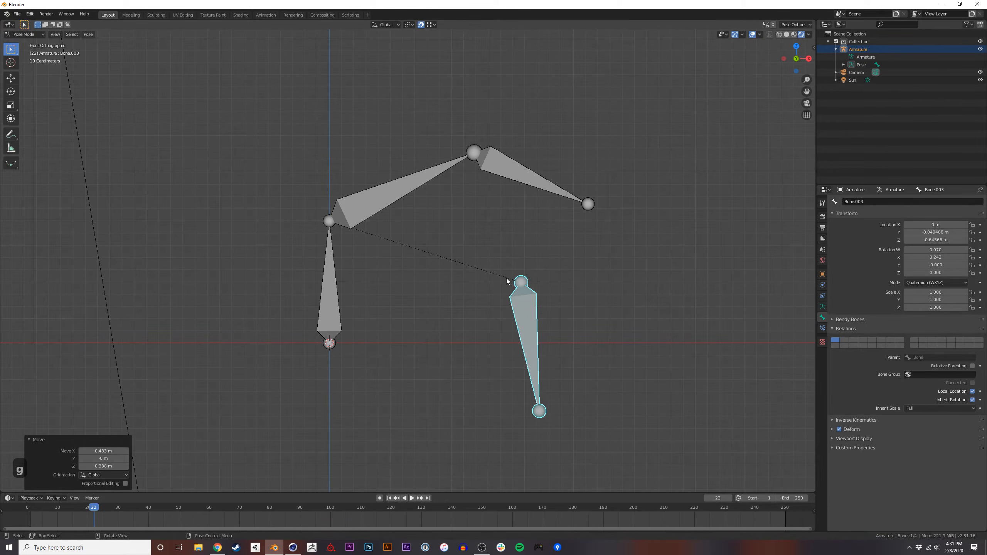
# Move Bone.003 about -0.06 m in X and -0.21 m in Z, and rotate it by about 16.9° and -2.55°.
pyautogui.press('g')
pyautogui.click(540, 319)
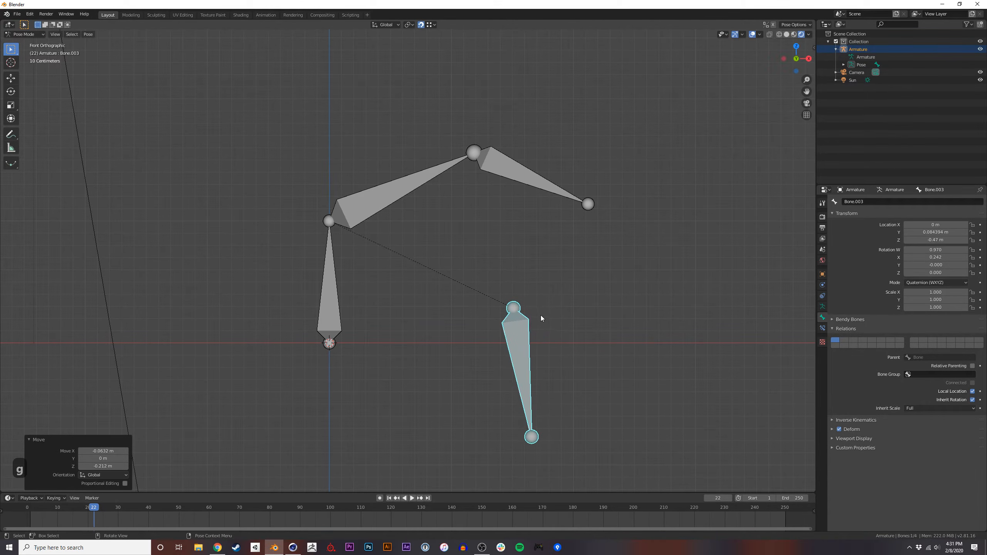
pyautogui.press('r')
pyautogui.click(541, 327)
pyautogui.press('r')
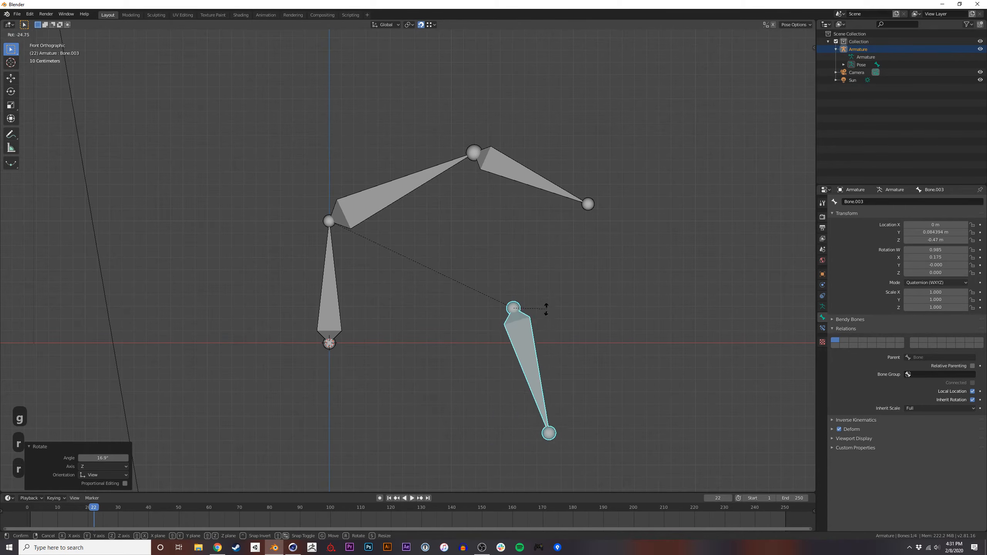
pyautogui.click(538, 322)
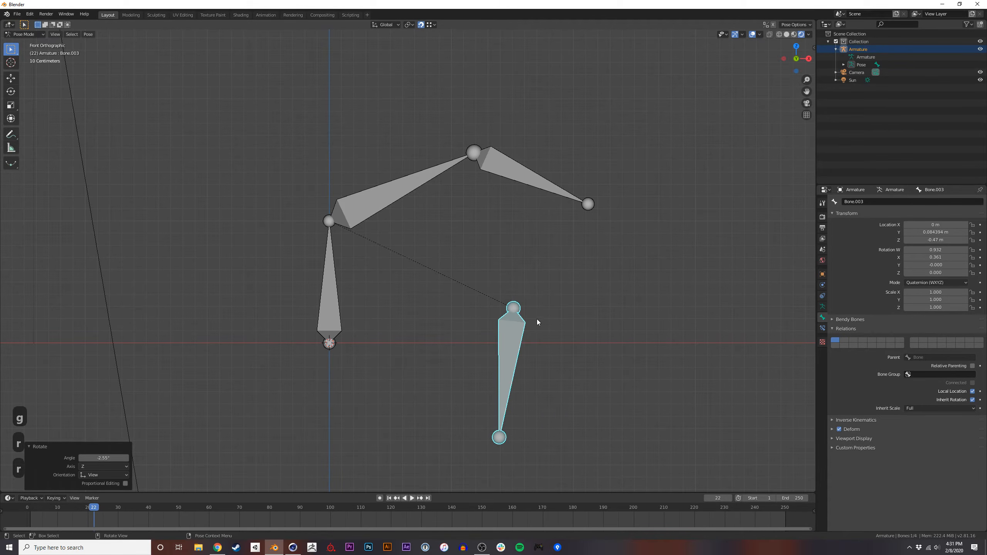
# Staying in Pose Mode, reposition Bone.003, rotate it about -7.18°, and move it about 0.21 m in X and 0.02 m in Z.
pyautogui.click(21, 35)
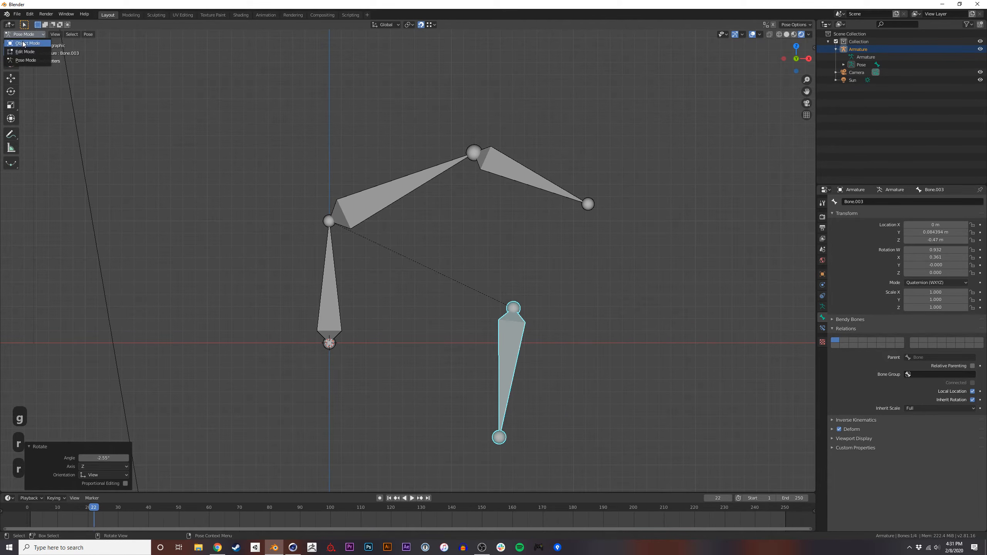
pyautogui.click(25, 61)
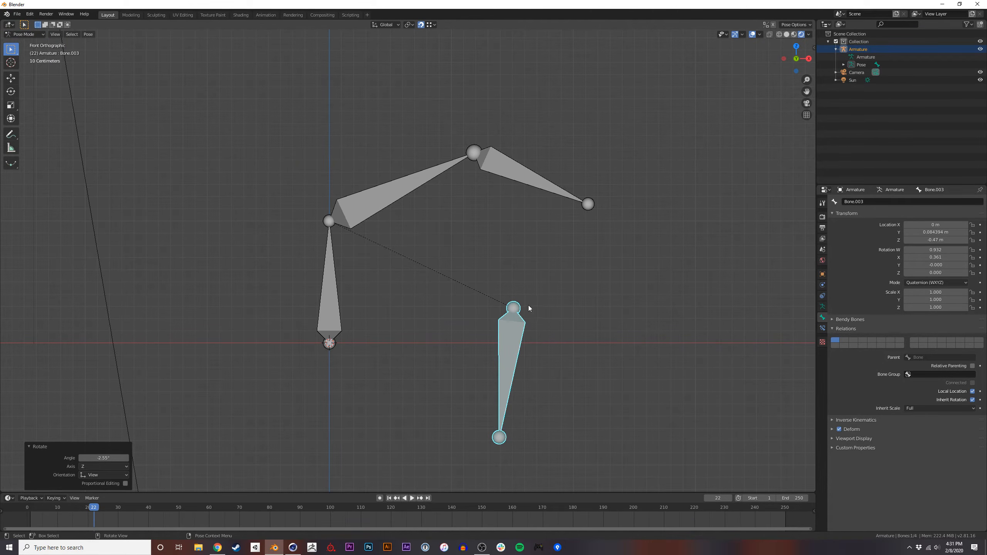
pyautogui.press('g')
pyautogui.click(549, 327)
pyautogui.press('g')
pyautogui.click(529, 314)
pyautogui.press('r')
pyautogui.click(537, 301)
pyautogui.press('g')
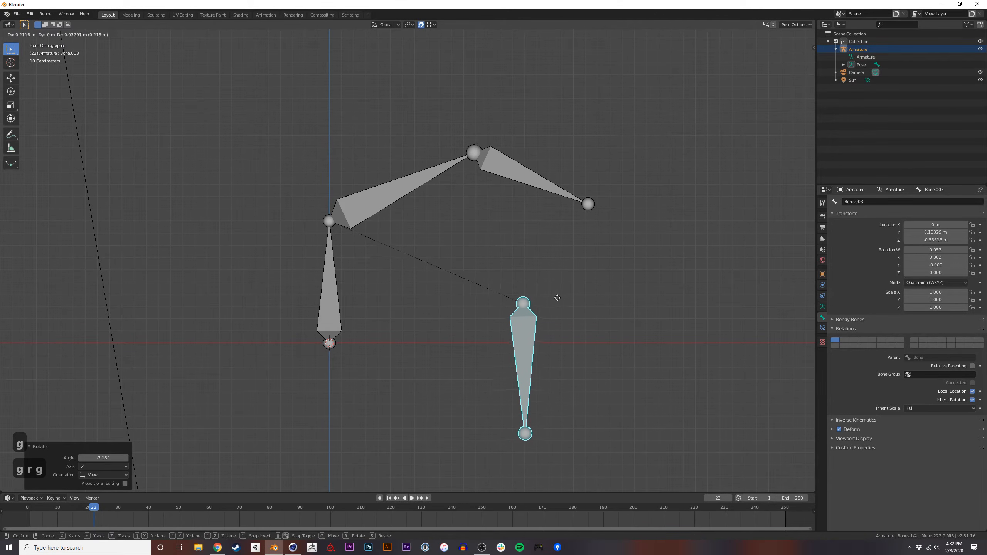
pyautogui.click(563, 299)
# Select all four bones of the armature in Pose Mode.
pyautogui.moveTo(531, 292)
pyautogui.keyDown('shift'); pyautogui.mouseDown(button='middle')
pyautogui.moveTo(502, 287)
pyautogui.moveTo(541, 277)
pyautogui.mouseUp(button='middle'); pyautogui.keyUp('shift')
pyautogui.keyDown('ctrl'); pyautogui.moveTo(542, 276); pyautogui.dragTo(554, 300, button='middle'); pyautogui.keyUp('ctrl')
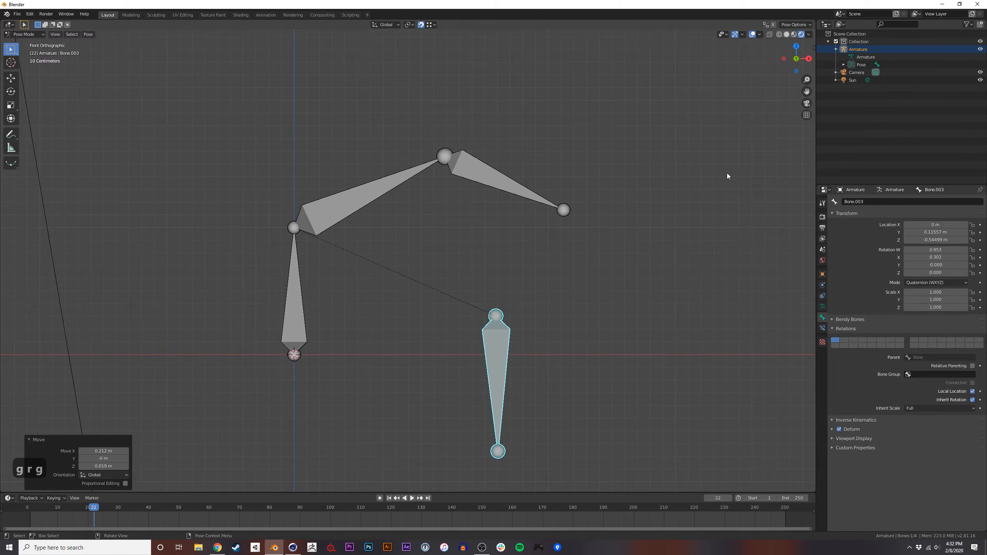
pyautogui.moveTo(585, 122); pyautogui.dragTo(273, 415)
pyautogui.keyDown('shift'); pyautogui.moveTo(281, 316); pyautogui.dragTo(345, 330, button='middle'); pyautogui.keyUp('shift')
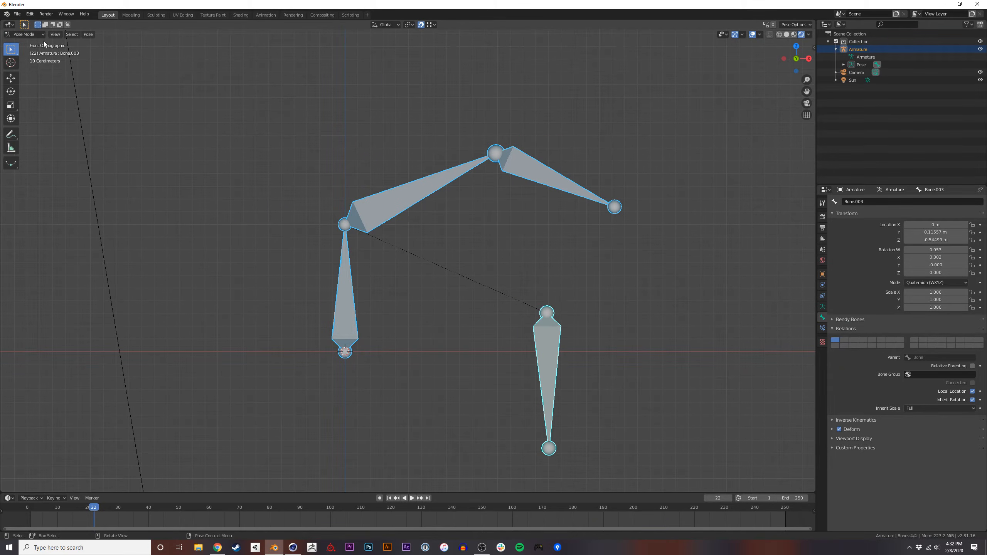
pyautogui.keyDown('shift'); pyautogui.moveTo(507, 261); pyautogui.dragTo(462, 258, button='middle'); pyautogui.keyUp('shift')
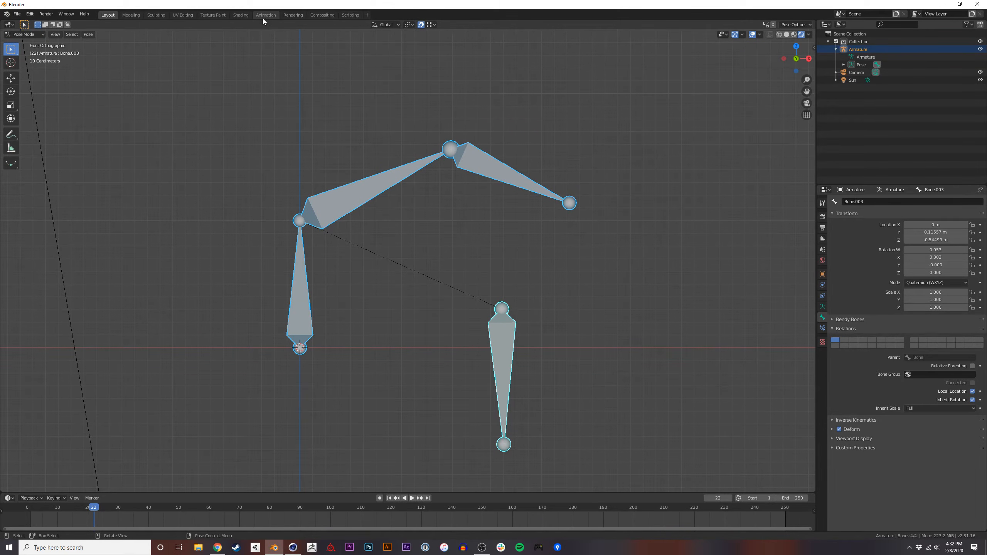
# Switch the main viewport area to the Movie Clip Editor and return it to the 3D Viewport.
pyautogui.click(8, 25)
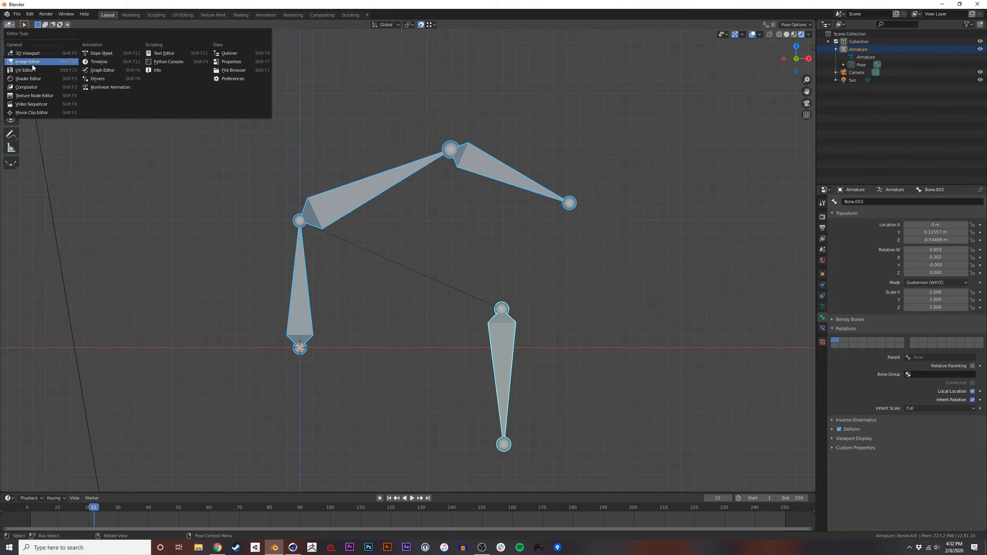
pyautogui.click(43, 113)
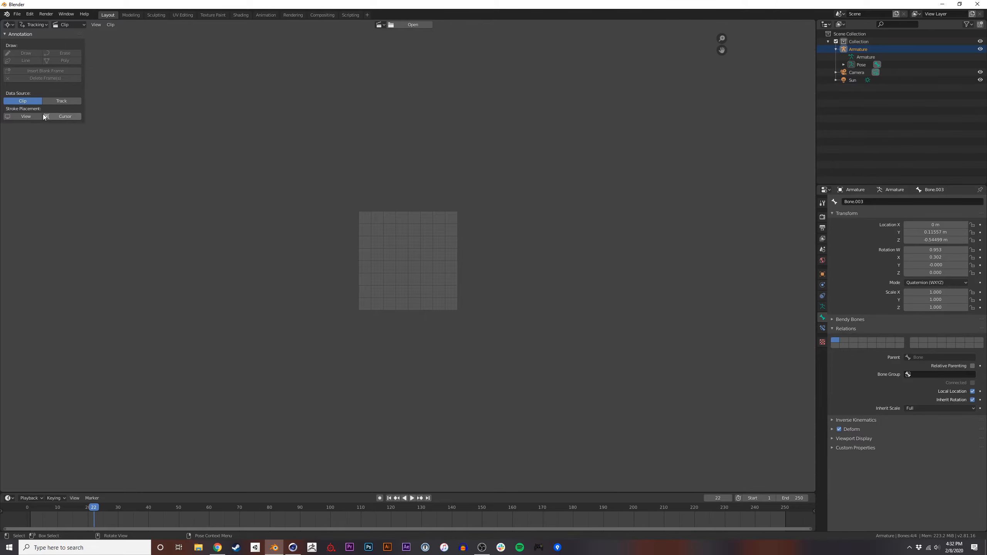
pyautogui.scroll(3, 429, 216)
pyautogui.scroll(3, 429, 217)
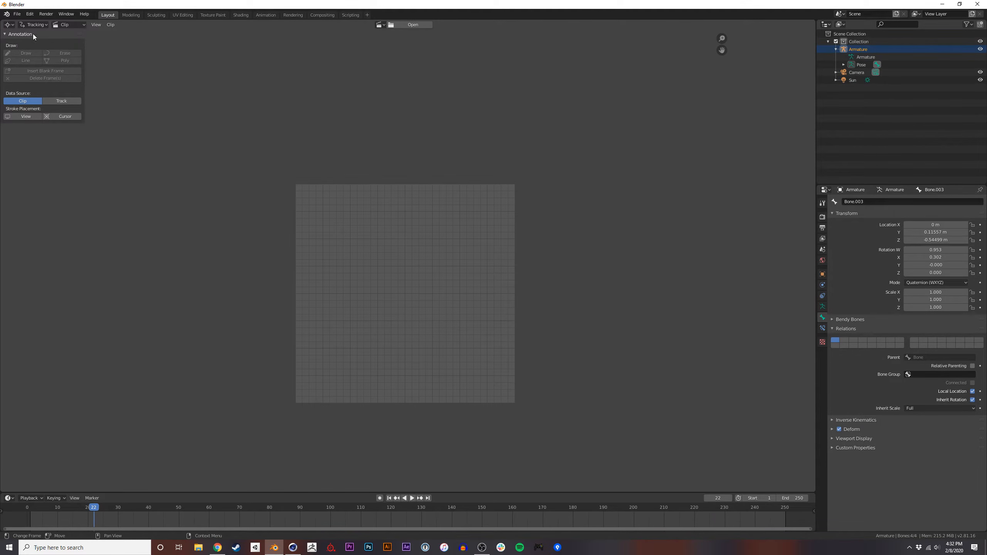
pyautogui.scroll(2, 401, 289)
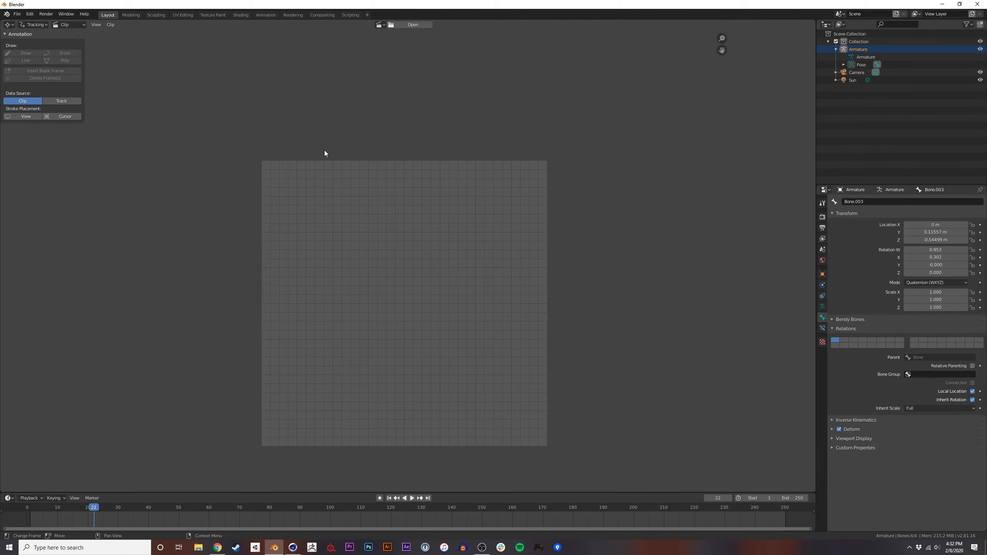
pyautogui.click(10, 25)
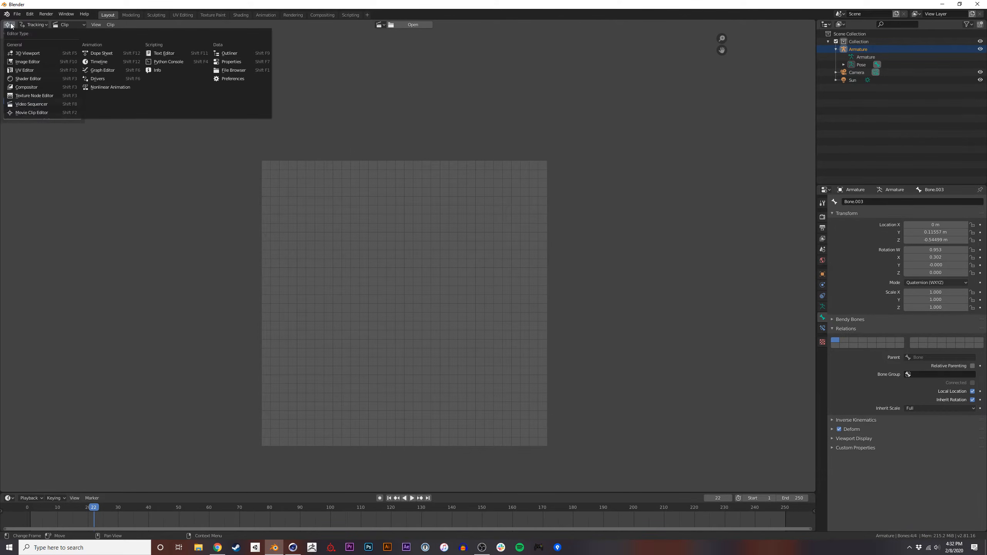
pyautogui.click(24, 53)
# Split the 3D viewport into four areas showing perspective, right, back and top orthographic views of the armature.
pyautogui.moveTo(500, 243); pyautogui.dragTo(506, 214, button='middle')
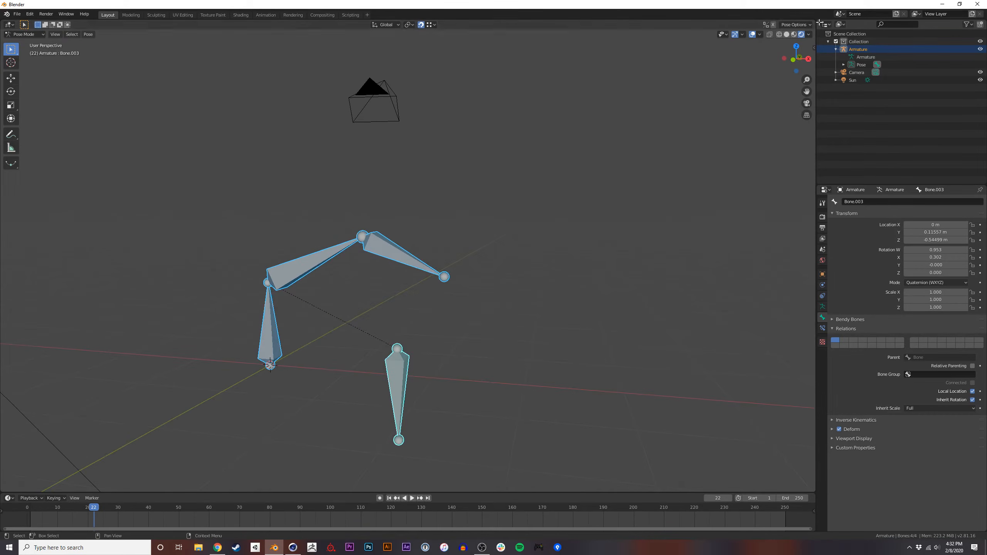
pyautogui.moveTo(816, 22); pyautogui.dragTo(377, 195)
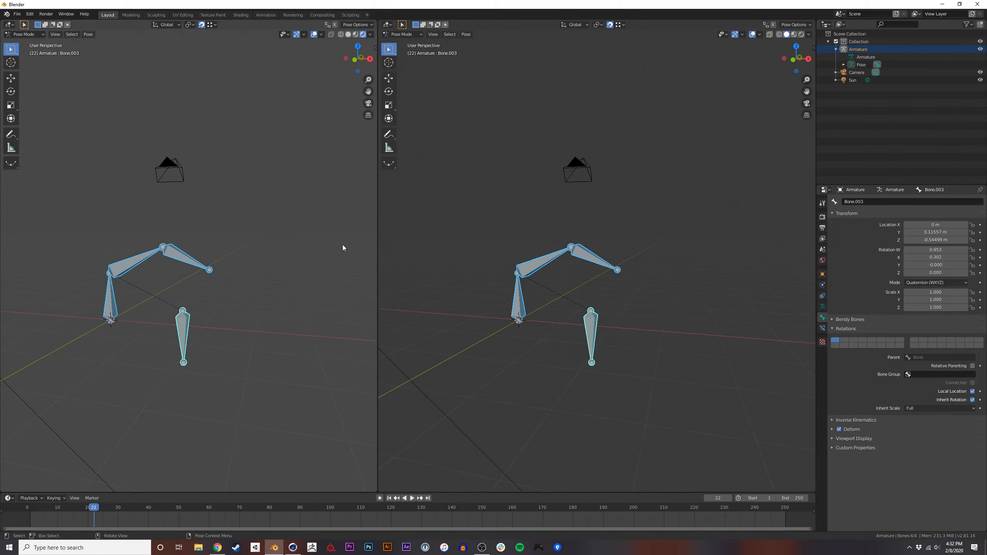
pyautogui.moveTo(813, 490); pyautogui.dragTo(810, 217)
pyautogui.keyDown('alt'); pyautogui.moveTo(559, 342); pyautogui.dragTo(640, 352, button='middle'); pyautogui.keyUp('alt')
pyautogui.keyDown('alt'); pyautogui.moveTo(614, 115); pyautogui.dragTo(592, 107, button='middle'); pyautogui.keyUp('alt')
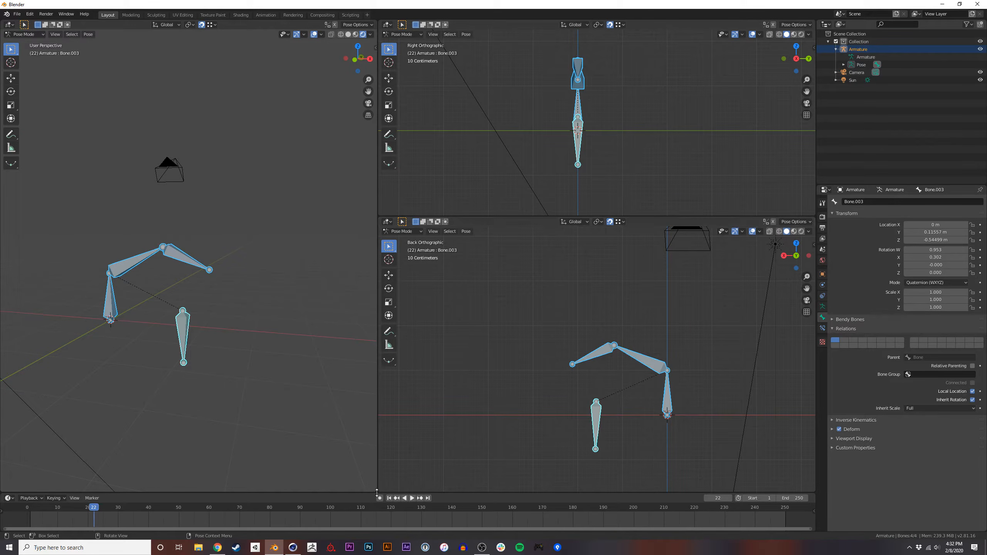
pyautogui.moveTo(376, 491); pyautogui.dragTo(225, 224)
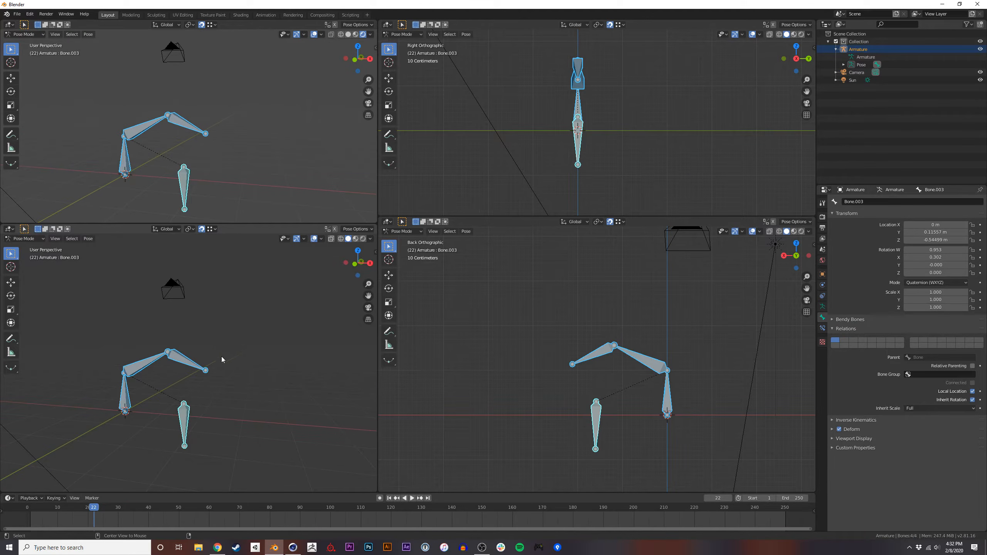
pyautogui.moveTo(229, 407); pyautogui.dragTo(253, 419, button='middle')
pyautogui.keyDown('shift'); pyautogui.moveTo(216, 124); pyautogui.dragTo(267, 123, button='middle'); pyautogui.keyUp('shift')
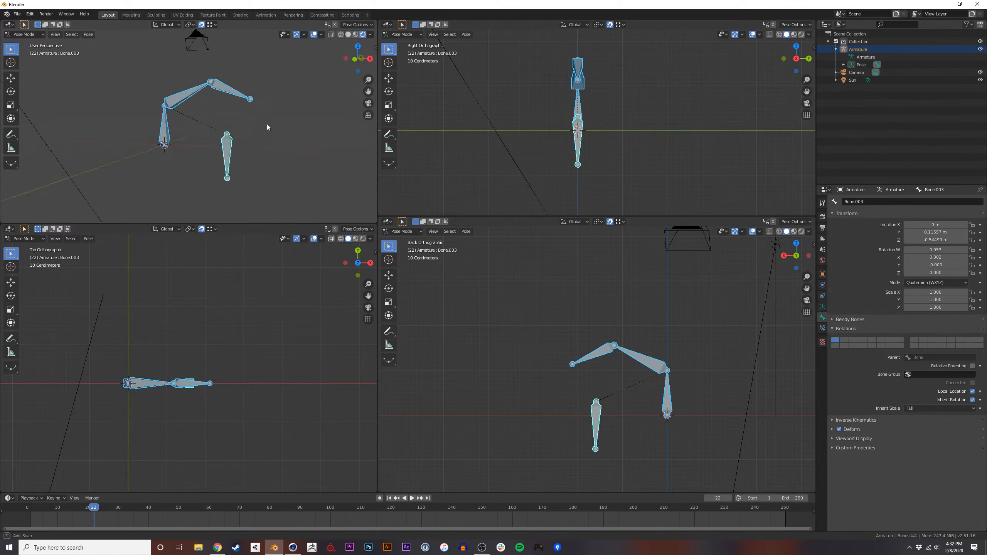
# Join the four viewport areas back into a single 3D viewport showing the armature in perspective.
pyautogui.rightClick(238, 226)
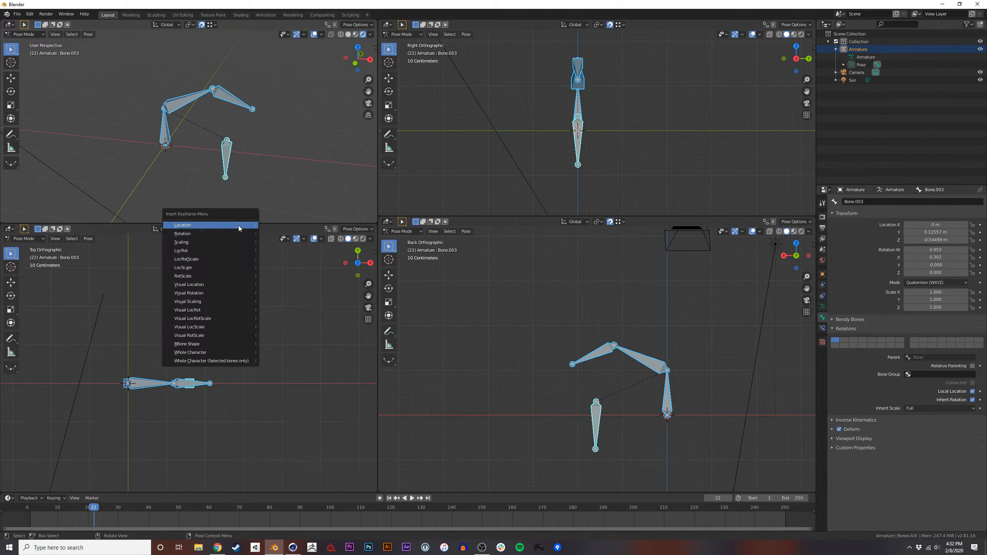
pyautogui.rightClick(276, 224)
pyautogui.click(259, 243)
pyautogui.click(253, 276)
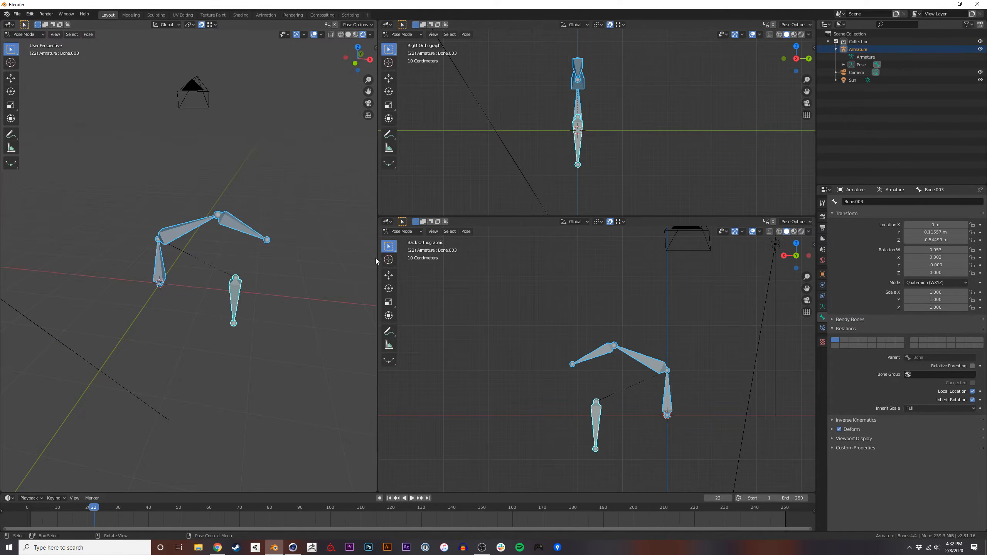
pyautogui.rightClick(468, 216)
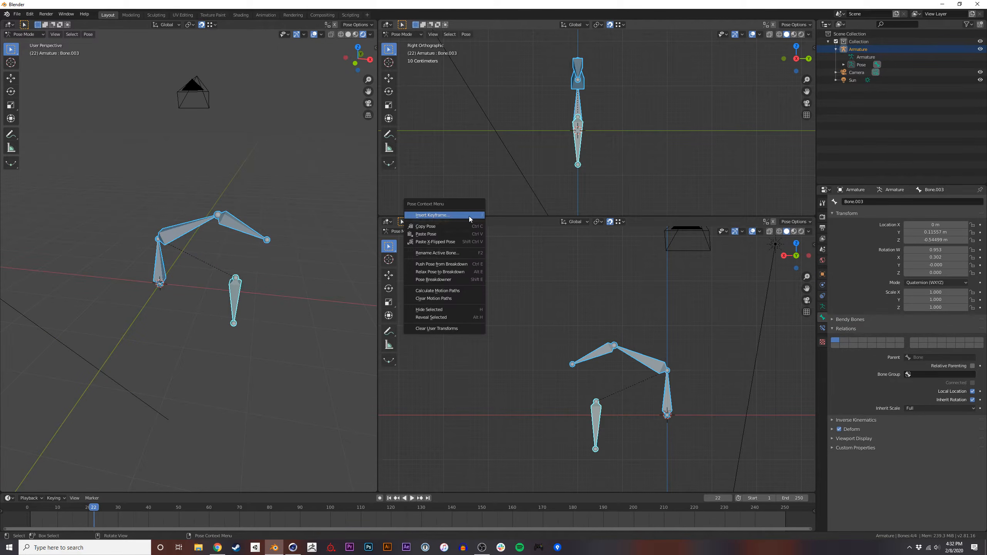
pyautogui.rightClick(513, 217)
pyautogui.click(512, 216)
pyautogui.click(415, 264)
pyautogui.rightClick(376, 259)
pyautogui.click(378, 259)
pyautogui.click(419, 251)
pyautogui.moveTo(385, 223); pyautogui.dragTo(278, 175, button='middle')
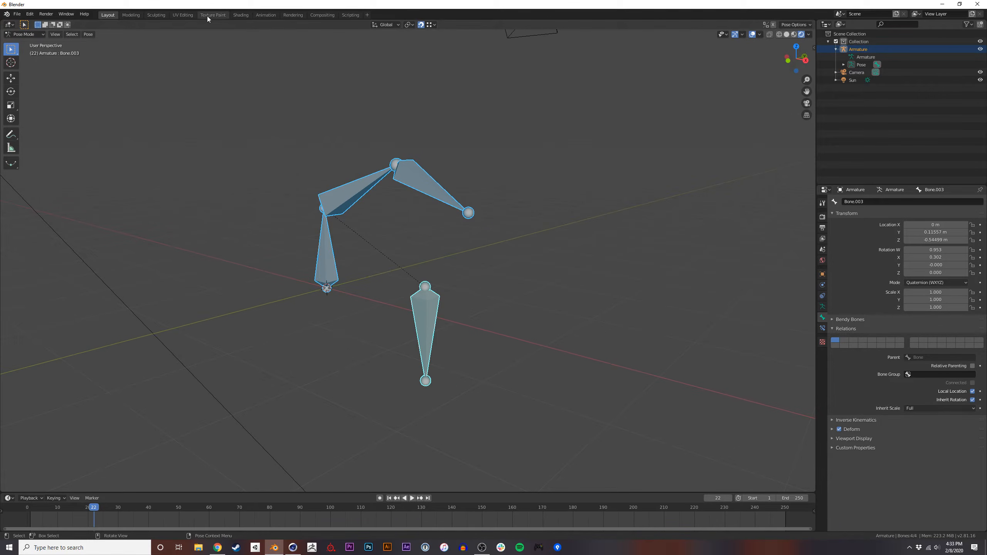
# In the Animation workspace, keyframe the armature's X, Y and Z location at frame 0.
pyautogui.click(265, 15)
pyautogui.moveTo(315, 236); pyautogui.dragTo(531, 222, button='middle')
pyautogui.scroll(3, 531, 222)
pyautogui.moveTo(128, 399); pyautogui.dragTo(102, 399)
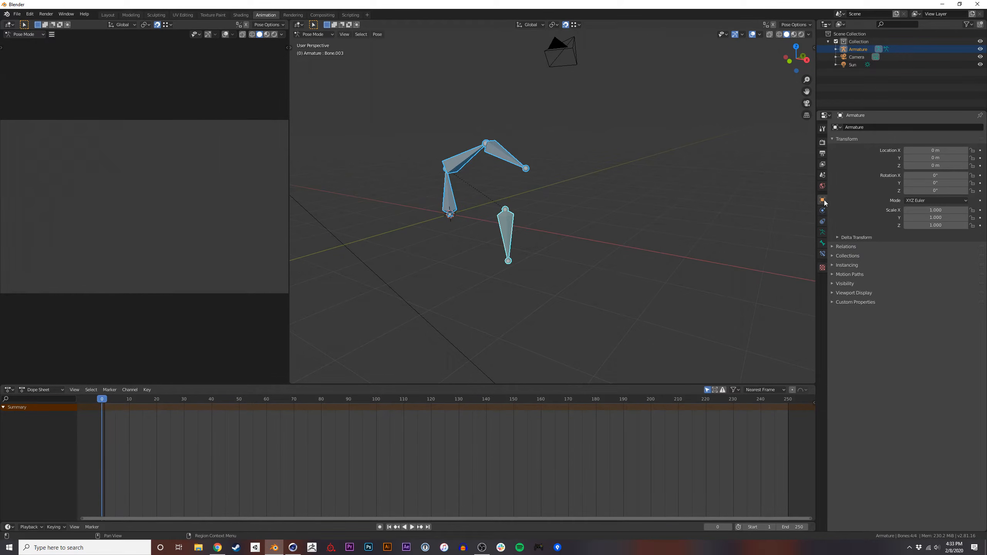
pyautogui.click(980, 150)
pyautogui.click(980, 166)
pyautogui.click(9, 427)
pyautogui.press('Tab')
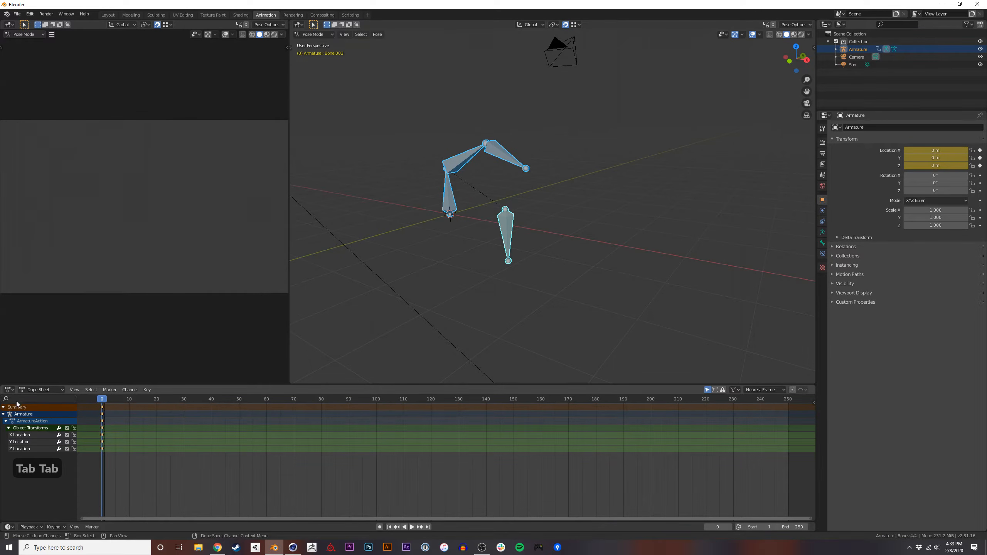
# Change the Dope Sheet to the Graph Editor and keyframe the armature's Location X at 1.46 m on frame 135.
pyautogui.click(12, 392)
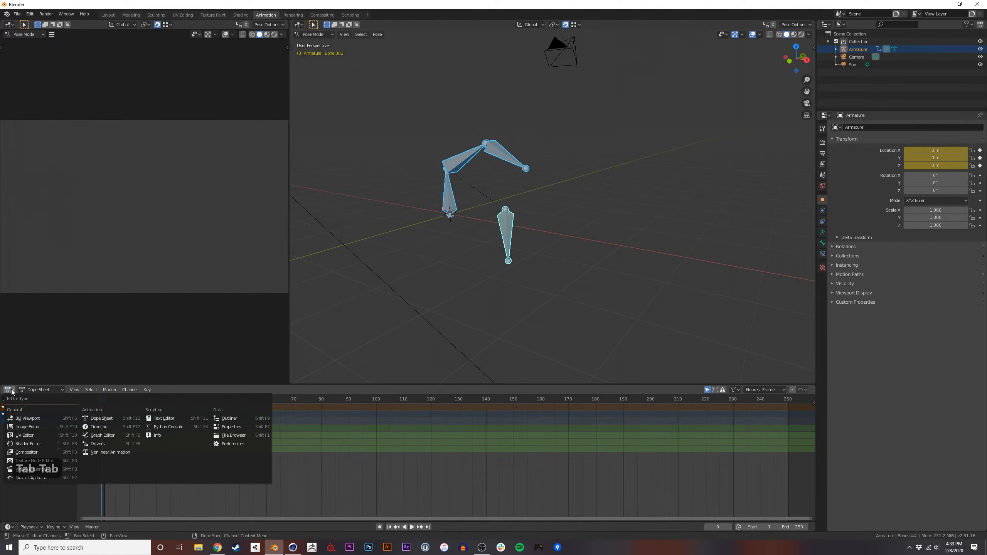
pyautogui.click(100, 436)
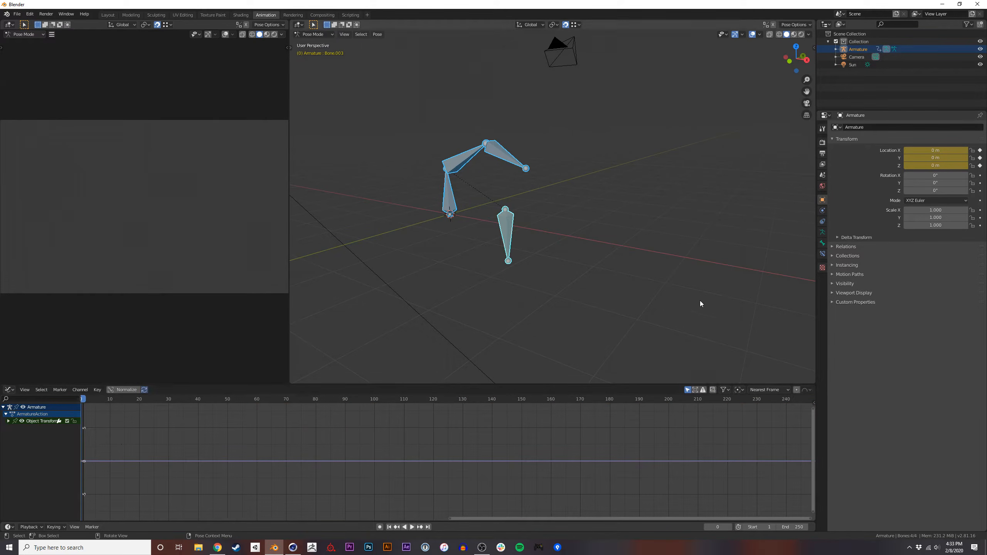
pyautogui.moveTo(369, 399); pyautogui.dragTo(480, 398)
pyautogui.moveTo(933, 150); pyautogui.dragTo(960, 150)
pyautogui.click(979, 151)
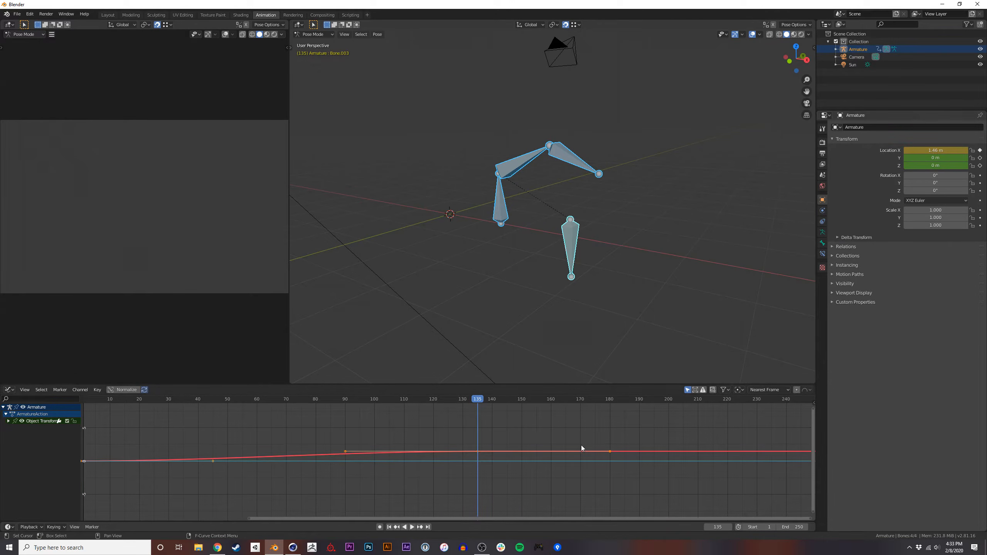
# Move the second X Location keyframe in the graph to about frame 91 and a value of about 144.4 m.
pyautogui.click(478, 452)
pyautogui.press('g')
pyautogui.click(478, 441)
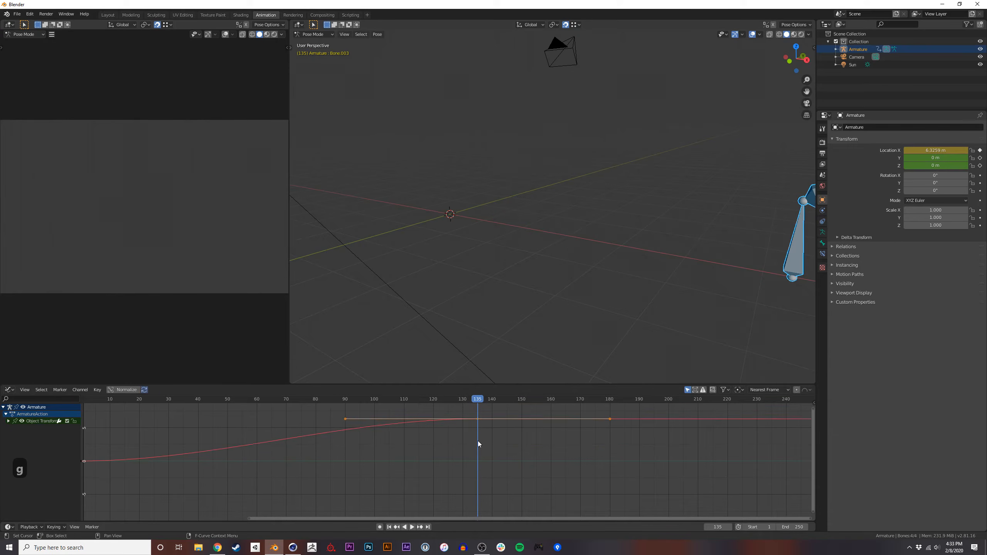
pyautogui.keyDown('ctrl'); pyautogui.moveTo(479, 441); pyautogui.dragTo(471, 495, button='middle'); pyautogui.keyUp('ctrl')
pyautogui.press('g')
pyautogui.click(377, 438)
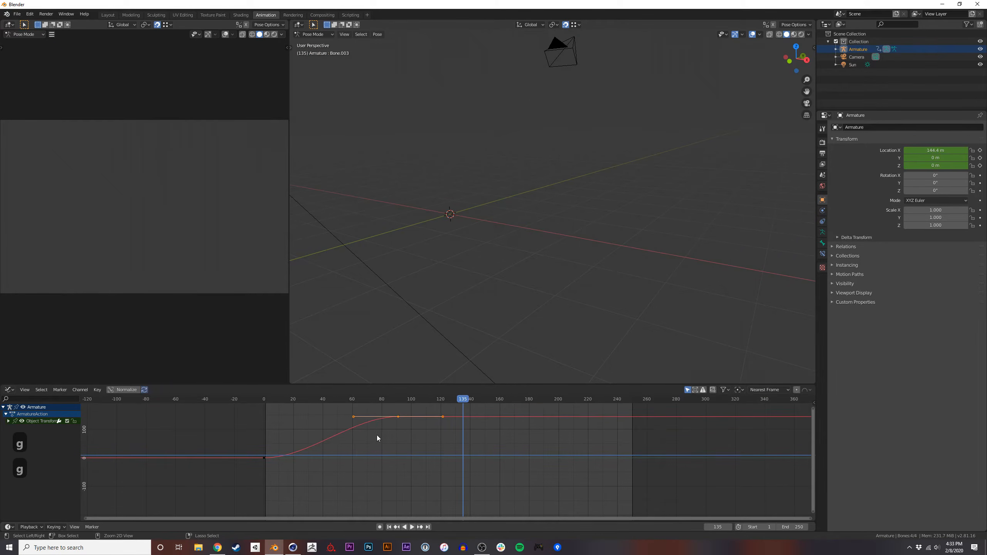
pyautogui.keyDown('ctrl'); pyautogui.moveTo(326, 447); pyautogui.dragTo(379, 459, button='middle'); pyautogui.keyUp('ctrl')
# Change the Graph Editor area to the Timeline.
pyautogui.click(8, 389)
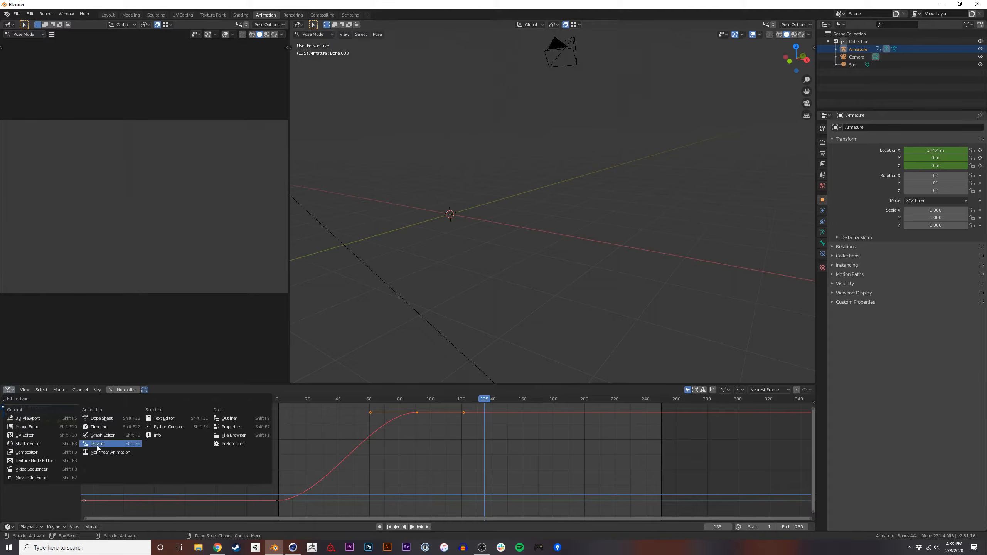
pyautogui.click(102, 427)
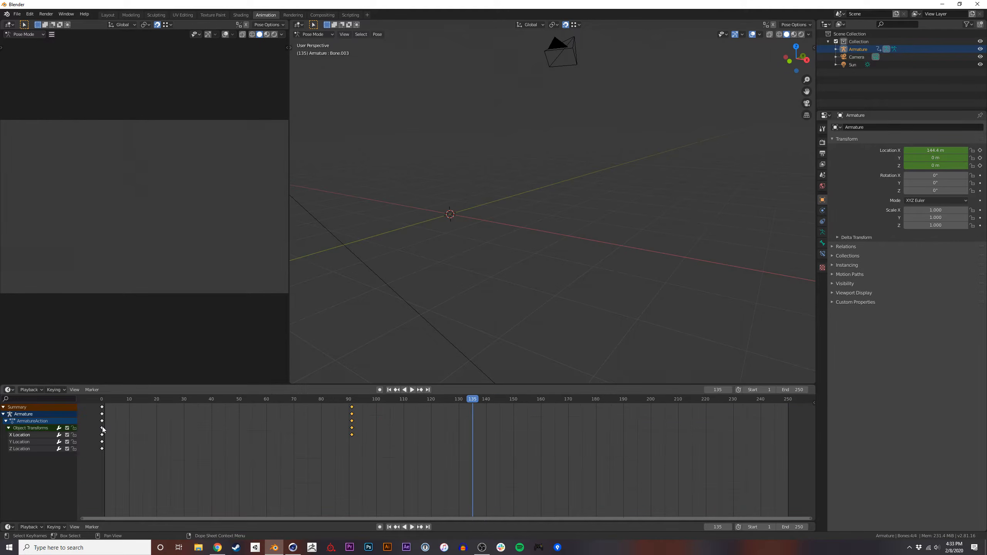
pyautogui.moveTo(297, 446); pyautogui.dragTo(350, 459, button='middle')
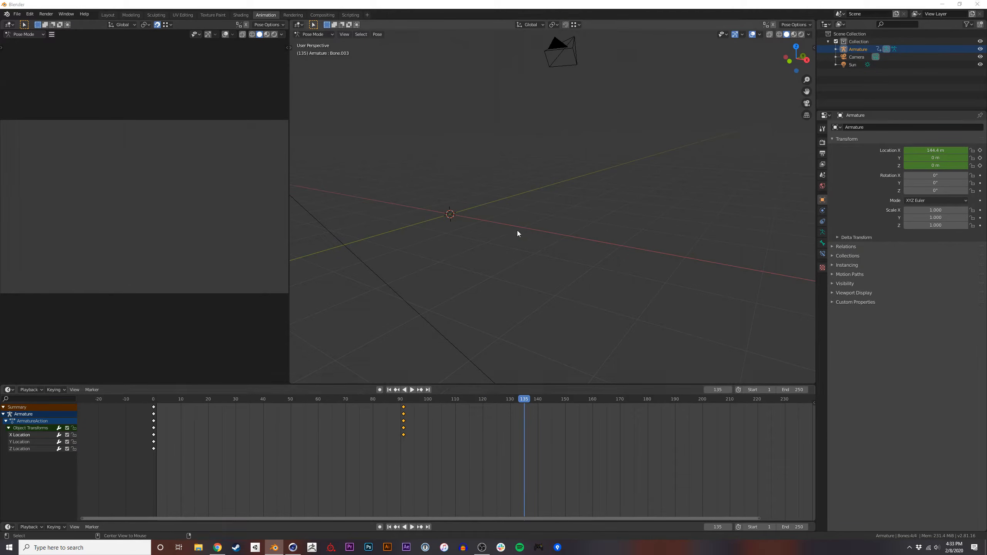
# Return to the Layout workspace in Object Mode and deselect the armature.
pyautogui.hotkey('alt', 'Tab')
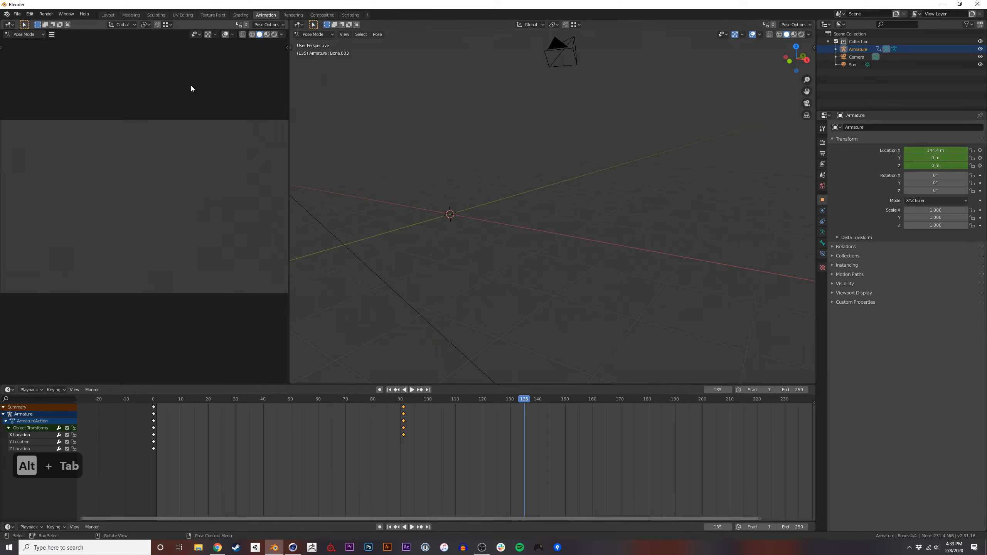
pyautogui.click(108, 16)
pyautogui.moveTo(305, 130); pyautogui.dragTo(643, 170, button='middle')
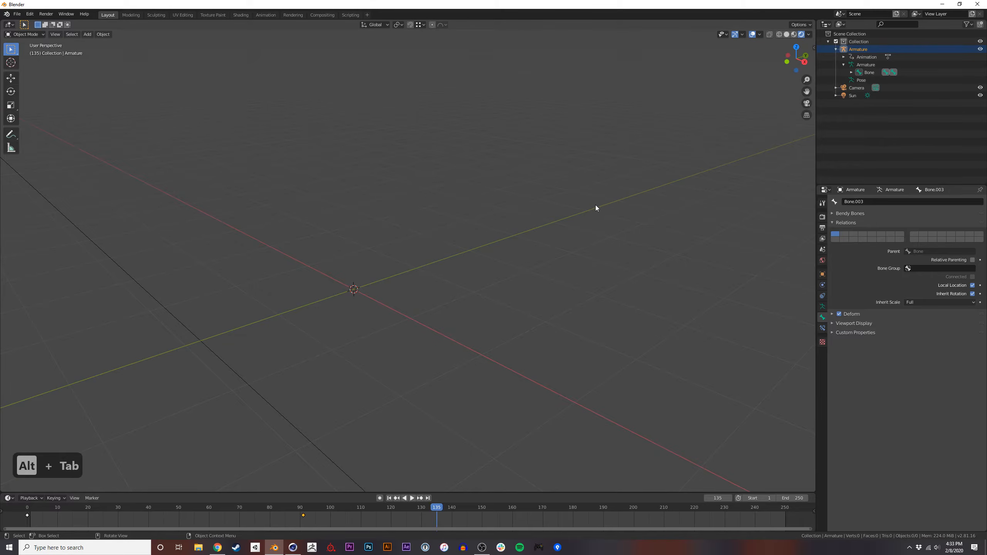
pyautogui.keyDown('alt'); pyautogui.moveTo(353, 277); pyautogui.dragTo(416, 324, button='middle'); pyautogui.keyUp('alt')
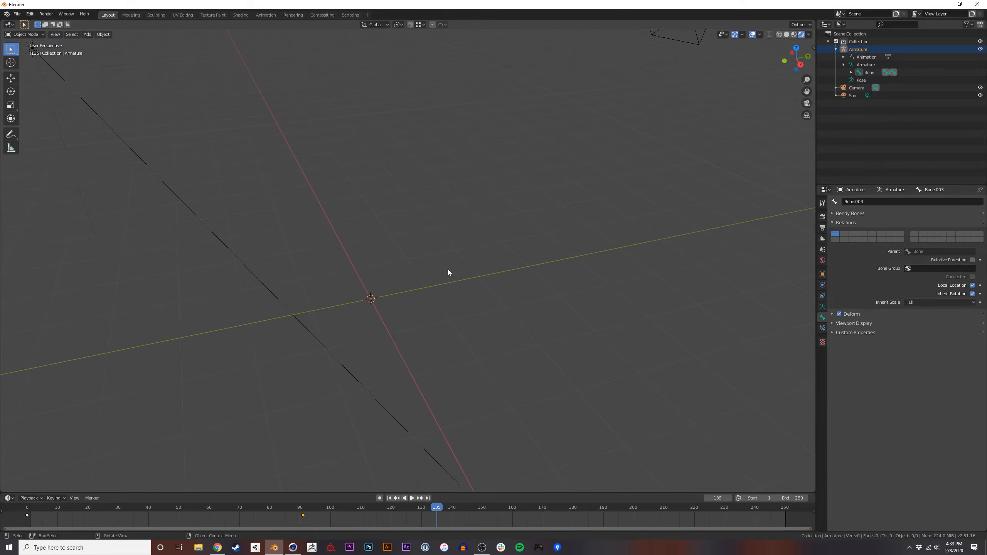
pyautogui.click(855, 127)
pyautogui.moveTo(430, 288); pyautogui.dragTo(452, 339, button='middle')
# Try to box-select and delete the objects around the world origin.
pyautogui.hotkey('shift', 'a')
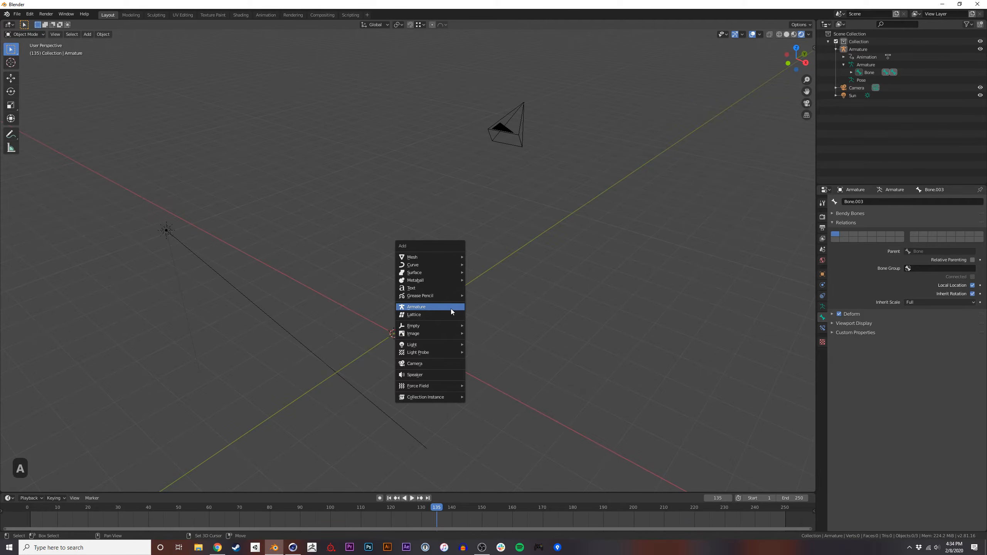
pyautogui.moveTo(440, 294)
pyautogui.moveTo(129, 441); pyautogui.dragTo(520, 203)
pyautogui.press('a')
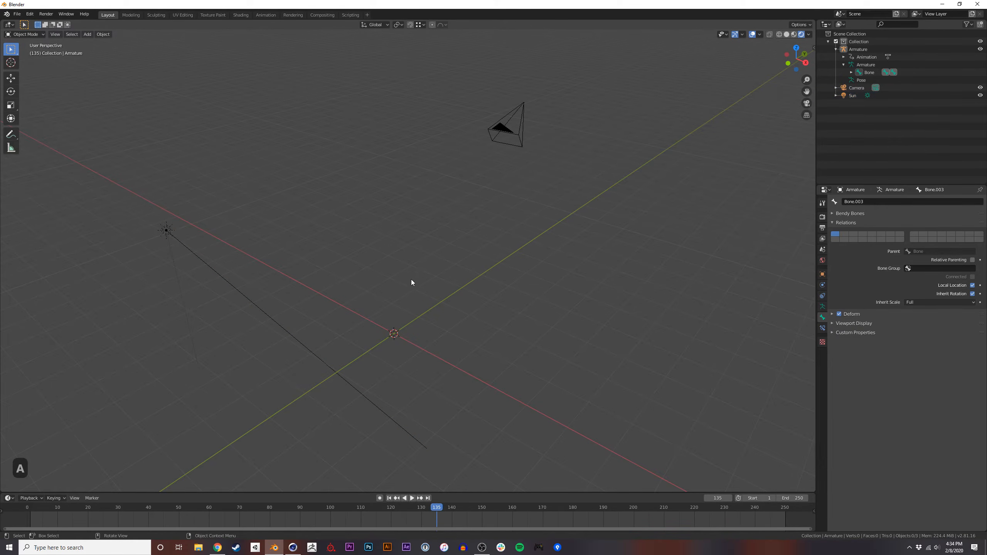
pyautogui.scroll(6, 427, 329)
pyautogui.keyDown('shift'); pyautogui.moveTo(418, 343); pyautogui.dragTo(427, 246, button='middle'); pyautogui.keyUp('shift')
pyautogui.moveTo(458, 247); pyautogui.dragTo(356, 363)
pyautogui.scroll(2, 412, 316)
pyautogui.press('x')
pyautogui.click(405, 310)
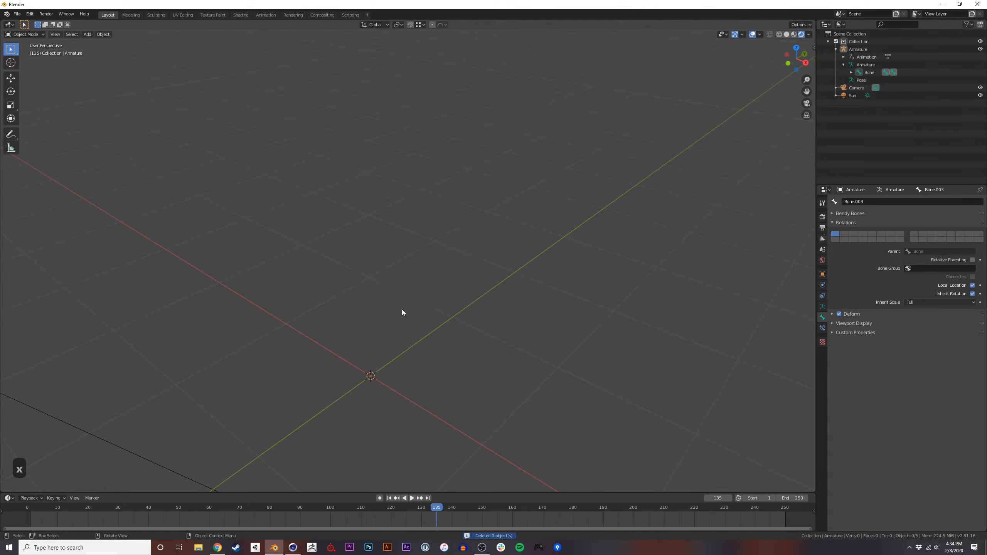
# Add a Text object at the world origin and extrude its geometry by 0.22 m.
pyautogui.hotkey('shift', 'a')
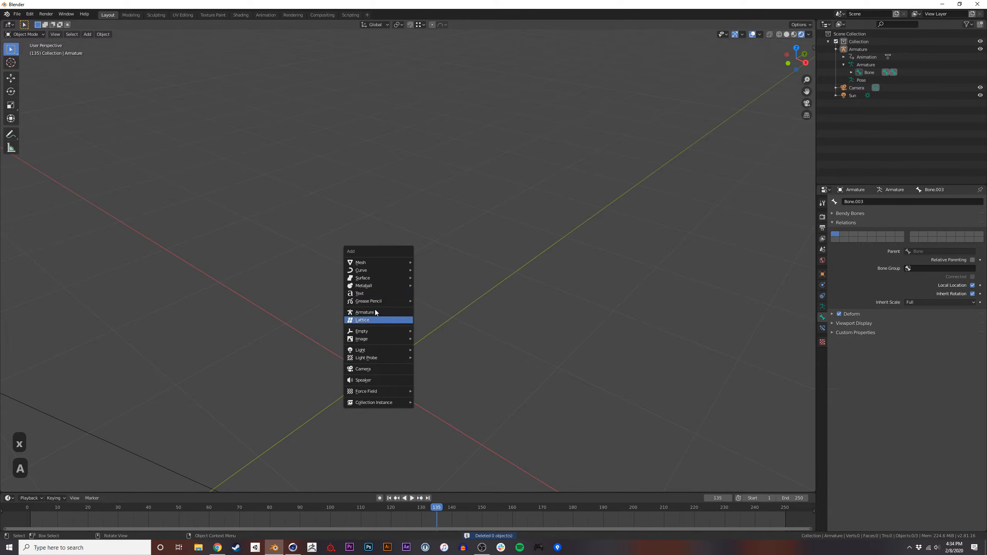
pyautogui.click(387, 296)
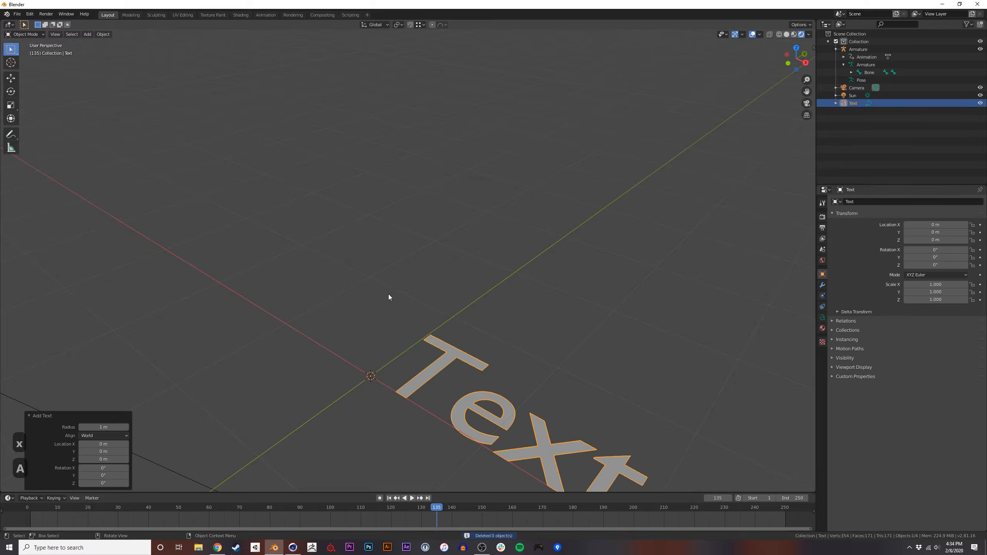
pyautogui.keyDown('shift'); pyautogui.moveTo(524, 349); pyautogui.dragTo(410, 293, button='middle'); pyautogui.keyUp('shift')
pyautogui.click(823, 318)
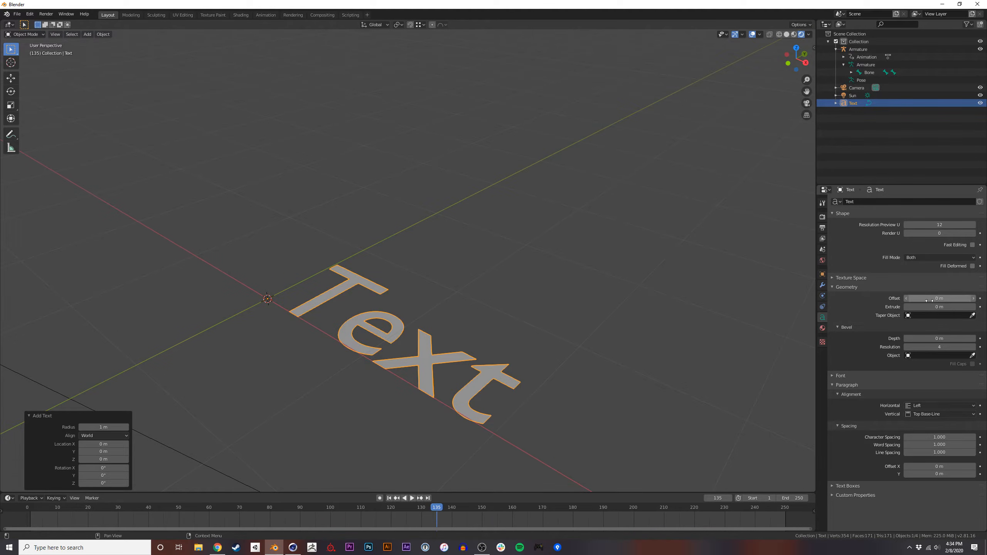
pyautogui.moveTo(933, 307); pyautogui.dragTo(950, 307)
pyautogui.moveTo(443, 346); pyautogui.dragTo(429, 342, button='middle')
# Replace the text object's default content with "Hello" in Edit Mode.
pyautogui.press('Tab')
pyautogui.write(']\\')
pyautogui.press('BackSpace')
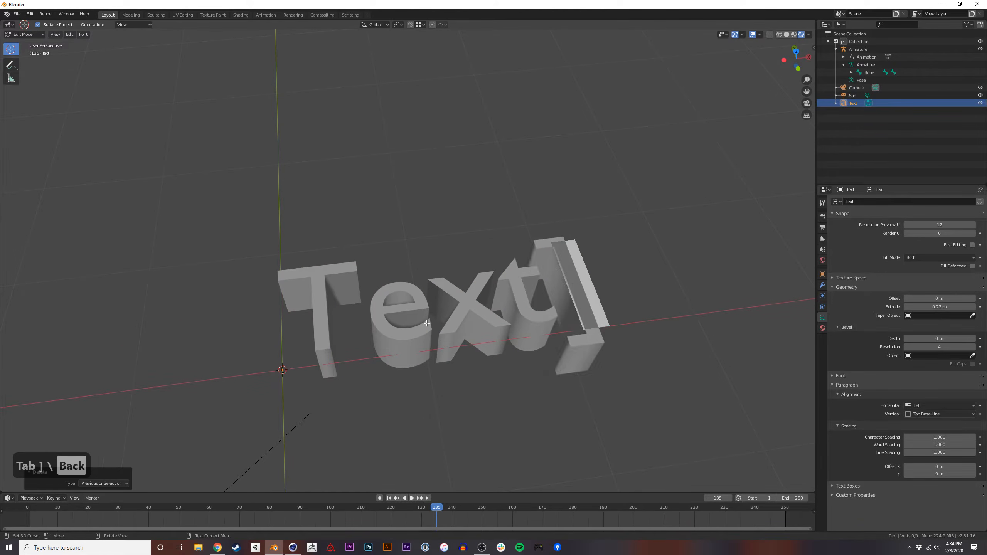
pyautogui.press('BackSpace')
pyautogui.press('BackSpace')
pyautogui.press('BackSpace')
pyautogui.press('BackSpace')
pyautogui.press('BackSpace')
pyautogui.write('Hello')
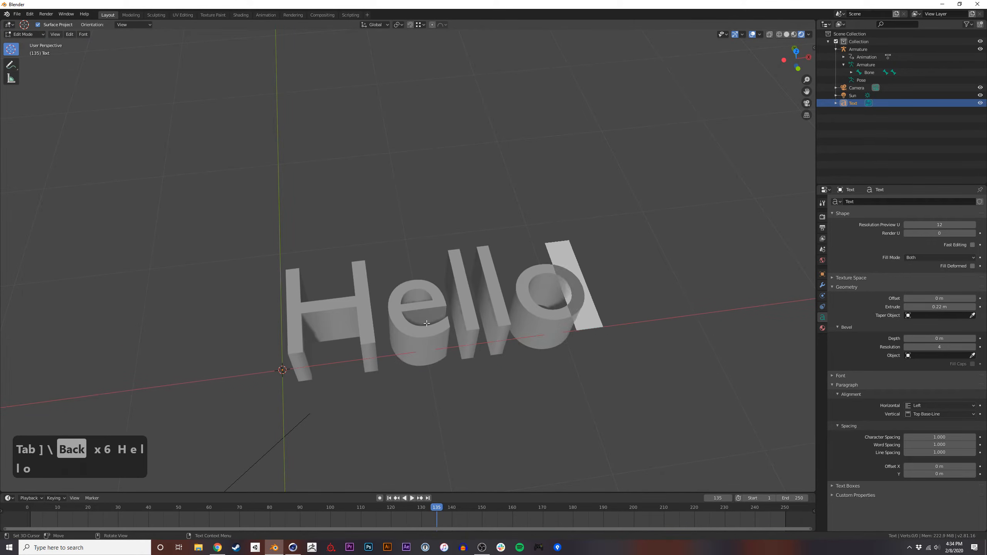
# Append " YouTube" to the text object's content and return to Object Mode.
pyautogui.write(' You')
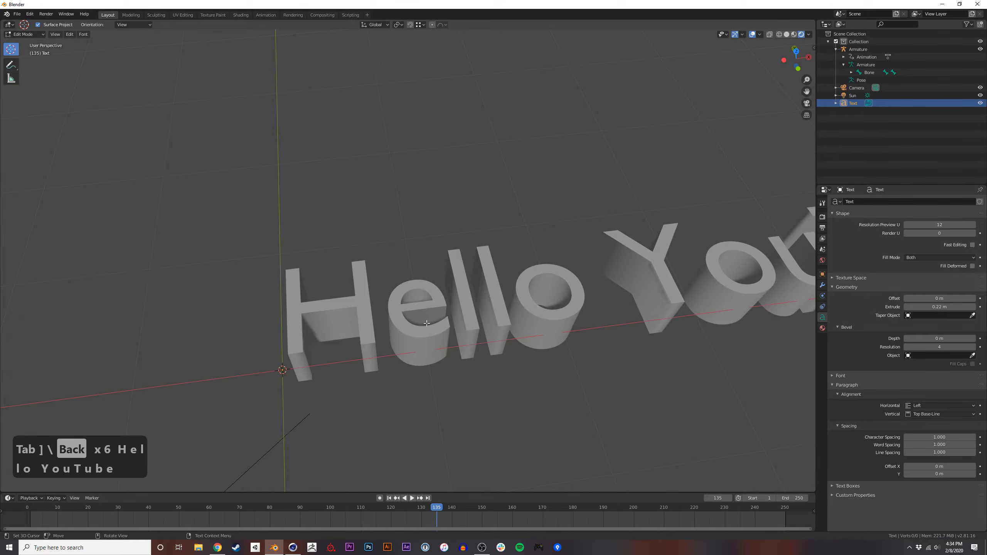
pyautogui.write('Tube')
pyautogui.press('Tab')
pyautogui.moveTo(427, 323); pyautogui.dragTo(344, 200, button='middle')
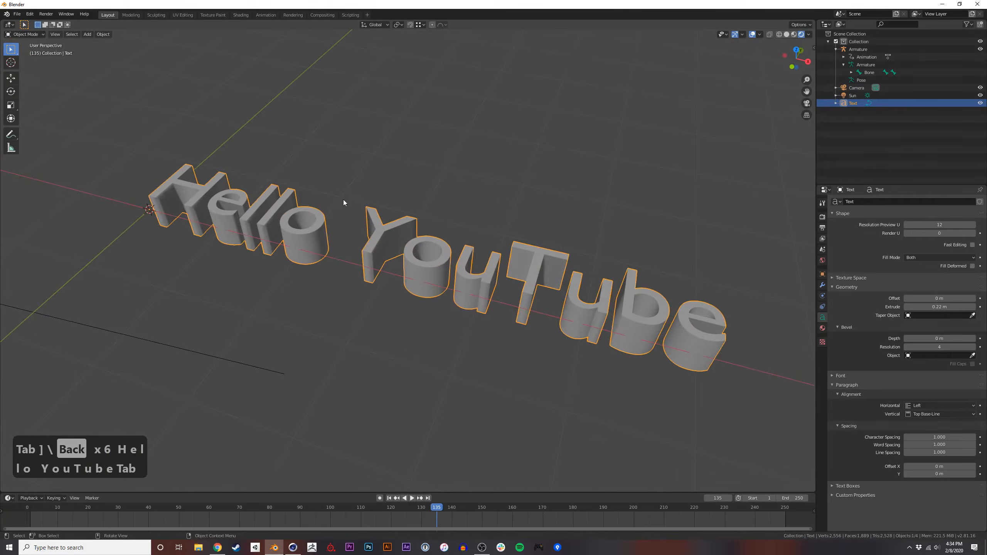
# Stand the text upright by rotating it 90° about the global X axis.
pyautogui.press('r')
pyautogui.press('z')
pyautogui.press('9')
pyautogui.press('0')
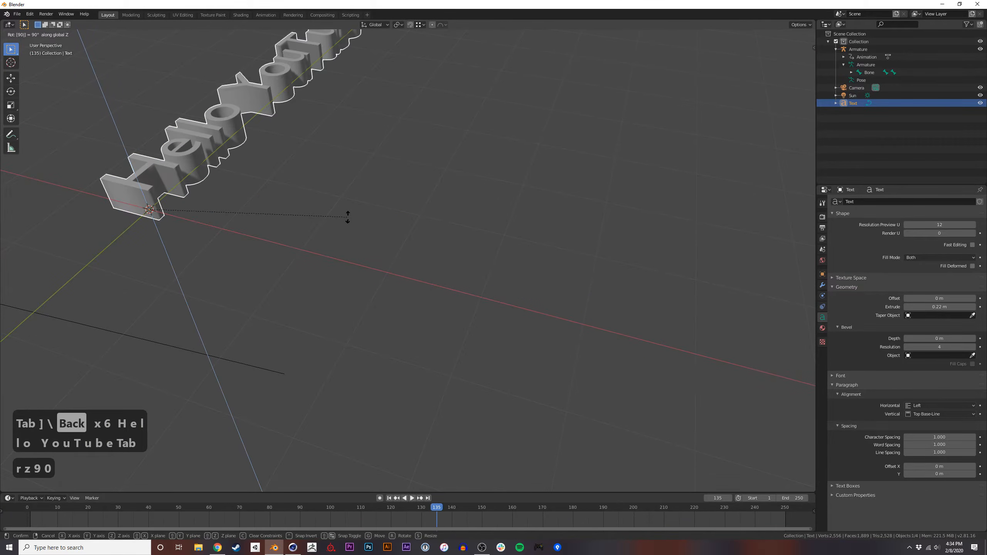
pyautogui.press('x')
pyautogui.press('Return')
pyautogui.press('Tab')
pyautogui.press('Tab')
pyautogui.moveTo(362, 368); pyautogui.dragTo(338, 316, button='middle')
# Switch to Cinema 4D and look over its MoGraph commands with the Perspective view shown.
pyautogui.hotkey('alt', 'Tab')
pyautogui.hotkey('alt', 'Tab')
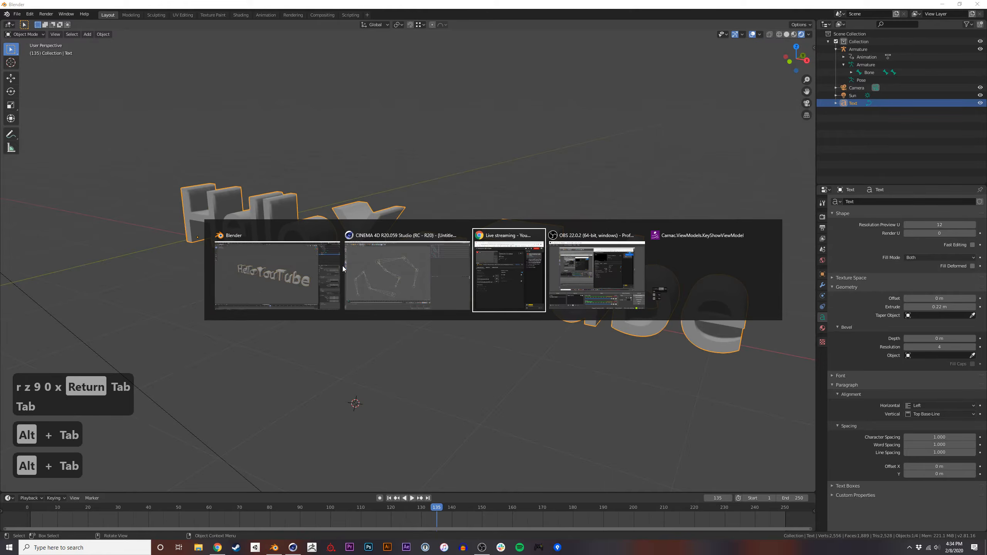
pyautogui.click(378, 285)
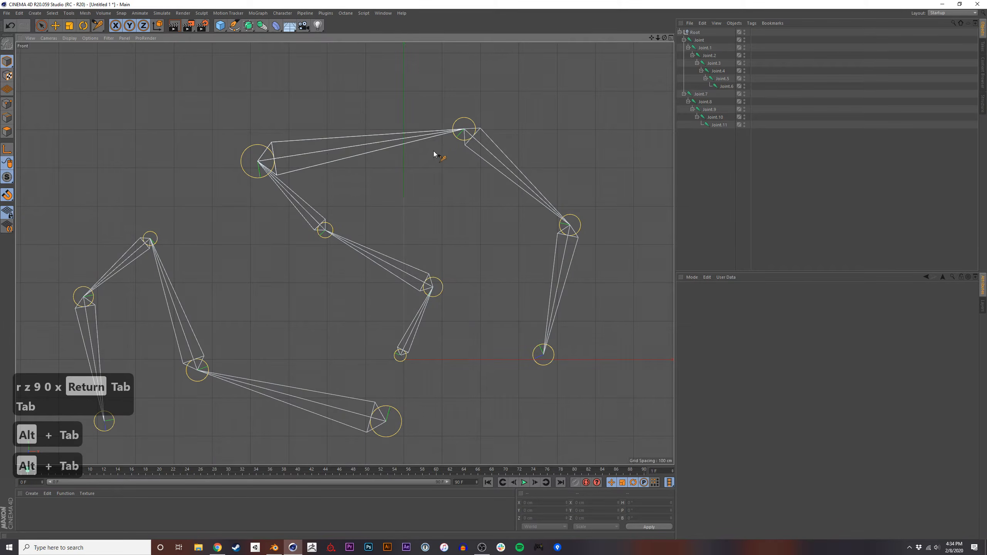
pyautogui.middleClick(342, 210)
pyautogui.middleClick(319, 194)
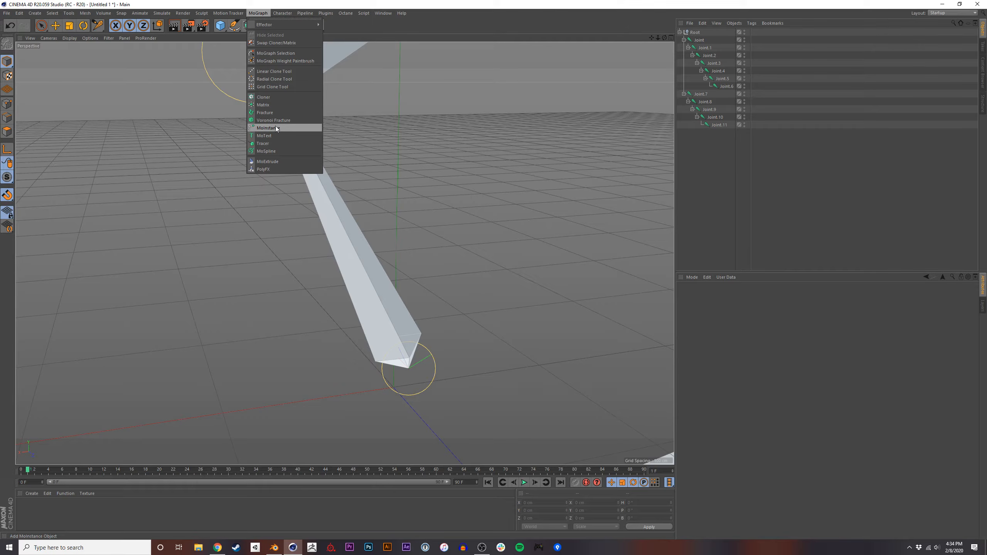
pyautogui.moveTo(291, 26)
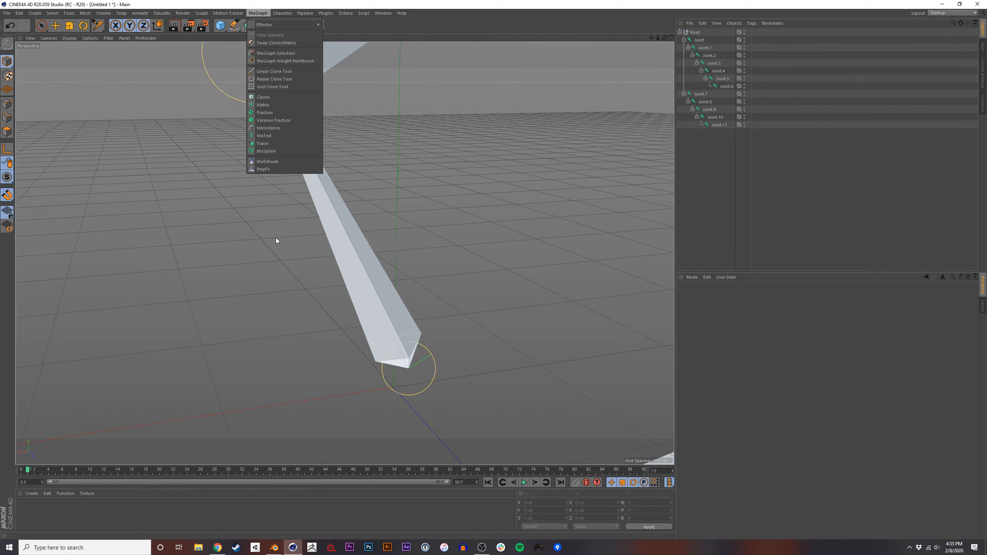
# Switch back to Blender and look through the text object's material, data, constraint, modifier and physics properties.
pyautogui.hotkey('alt', 'Tab')
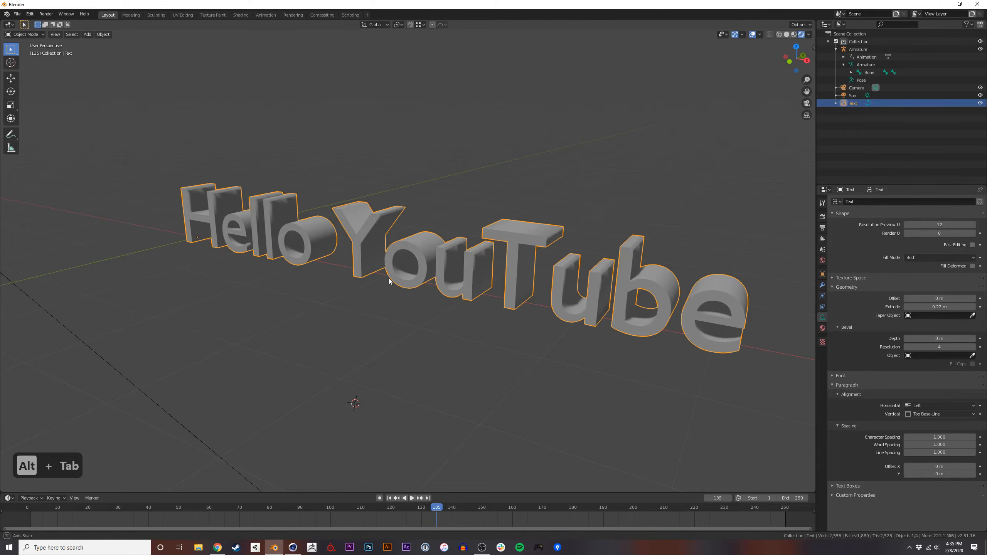
pyautogui.moveTo(389, 279); pyautogui.dragTo(402, 230, button='middle')
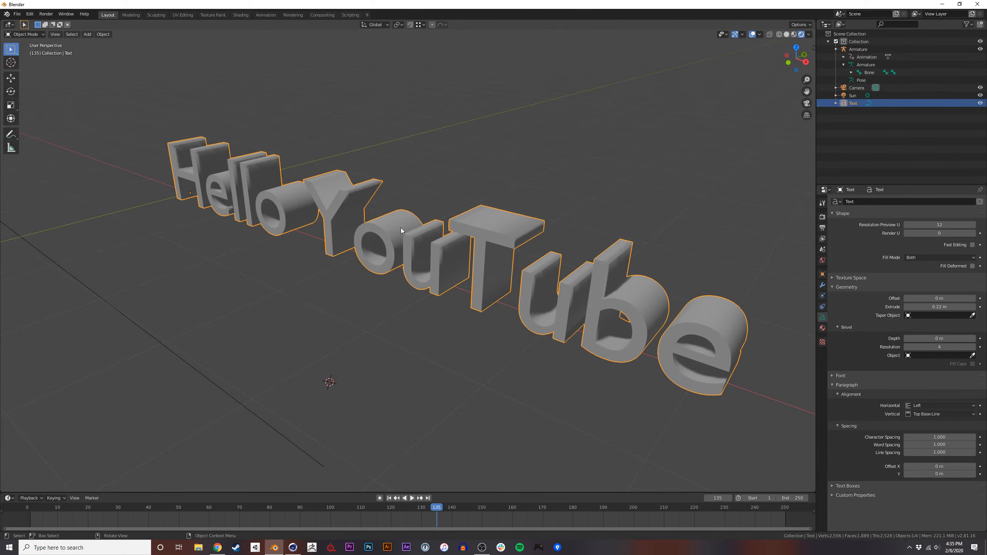
pyautogui.moveTo(412, 236); pyautogui.dragTo(476, 223, button='middle')
pyautogui.moveTo(447, 257); pyautogui.dragTo(711, 252, button='middle')
pyautogui.click(823, 329)
pyautogui.click(823, 318)
pyautogui.click(822, 307)
pyautogui.click(823, 296)
pyautogui.click(822, 286)
pyautogui.click(823, 296)
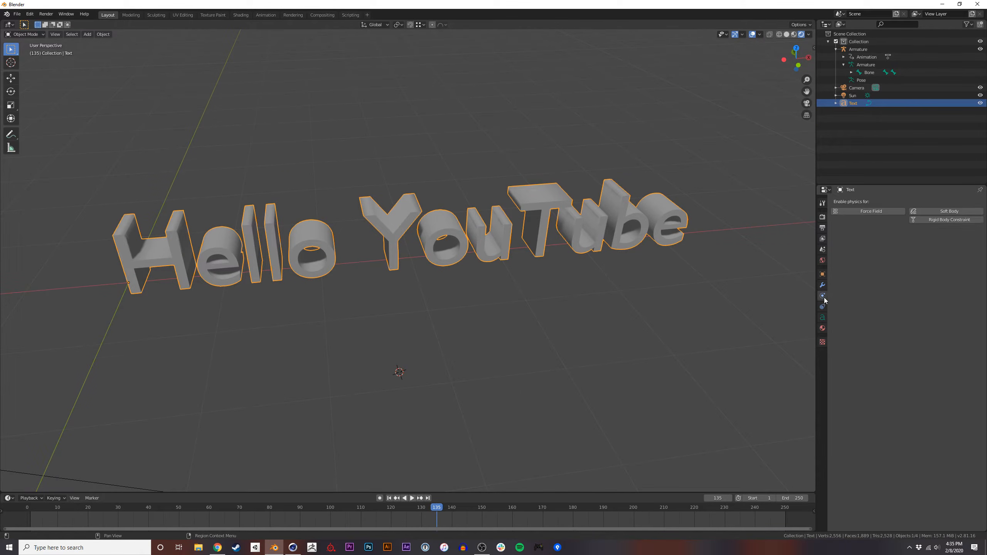
# Delete the "Hello YouTube" text object from the scene.
pyautogui.moveTo(414, 210); pyautogui.dragTo(431, 300, button='middle')
pyautogui.click(403, 297)
pyautogui.moveTo(349, 327); pyautogui.dragTo(472, 237)
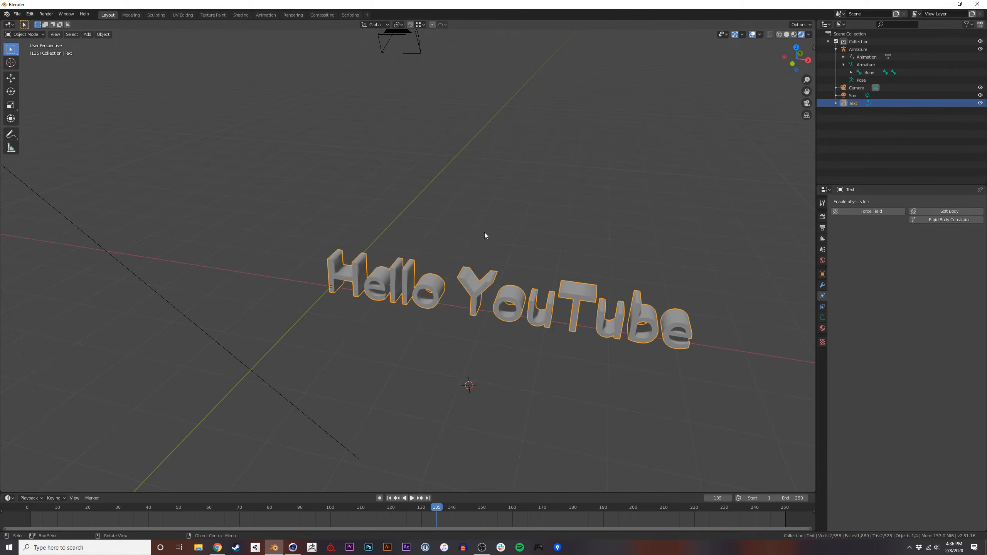
pyautogui.press('x')
pyautogui.click(467, 241)
pyautogui.moveTo(398, 264); pyautogui.dragTo(389, 269, button='middle')
# Add a UV Sphere mesh at the 3D cursor and delete it again.
pyautogui.hotkey('shift', 'a')
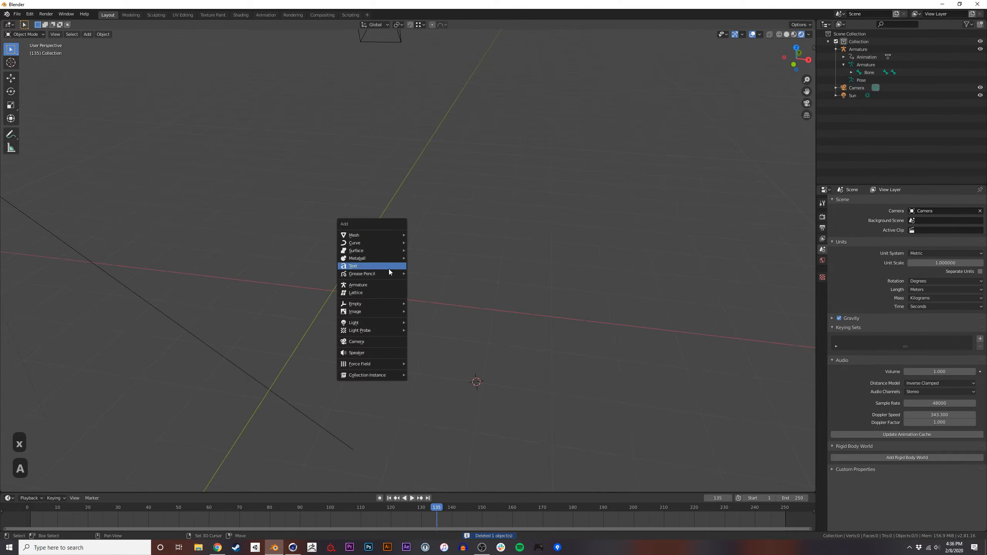
pyautogui.moveTo(395, 233)
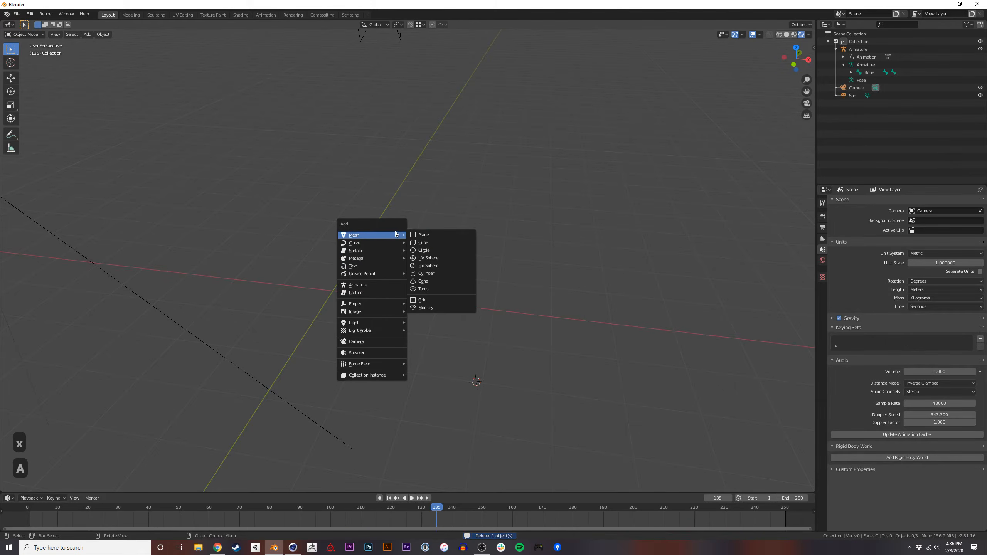
pyautogui.click(432, 258)
pyautogui.moveTo(749, 259); pyautogui.dragTo(377, 259, button='middle')
pyautogui.press('x')
pyautogui.click(467, 363)
pyautogui.moveTo(560, 218); pyautogui.dragTo(480, 259, button='middle')
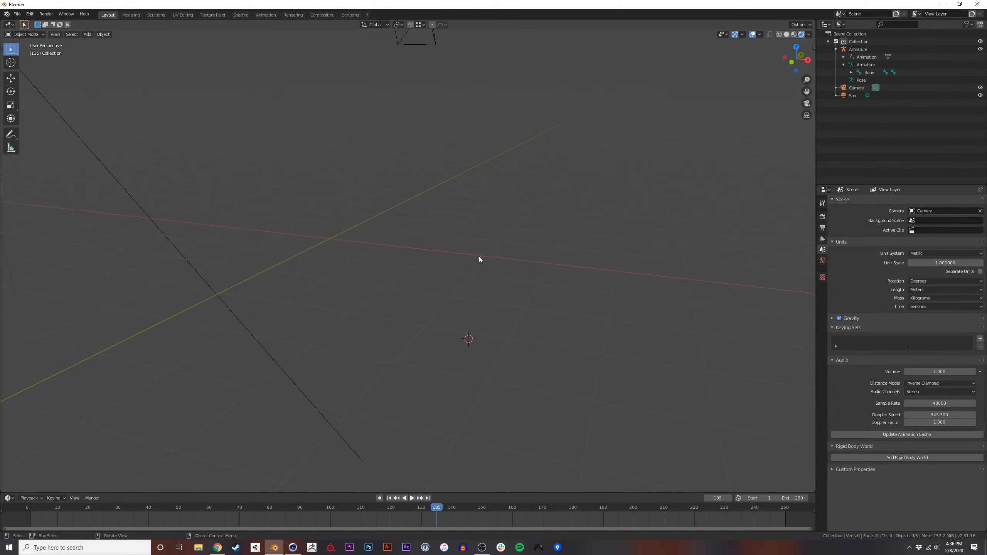
# Look through the Rendering, Animation, Shading, Texture Paint, UV Editing, Sculpting and Modeling workspaces, and return to Layout.
pyautogui.click(291, 16)
pyautogui.click(273, 15)
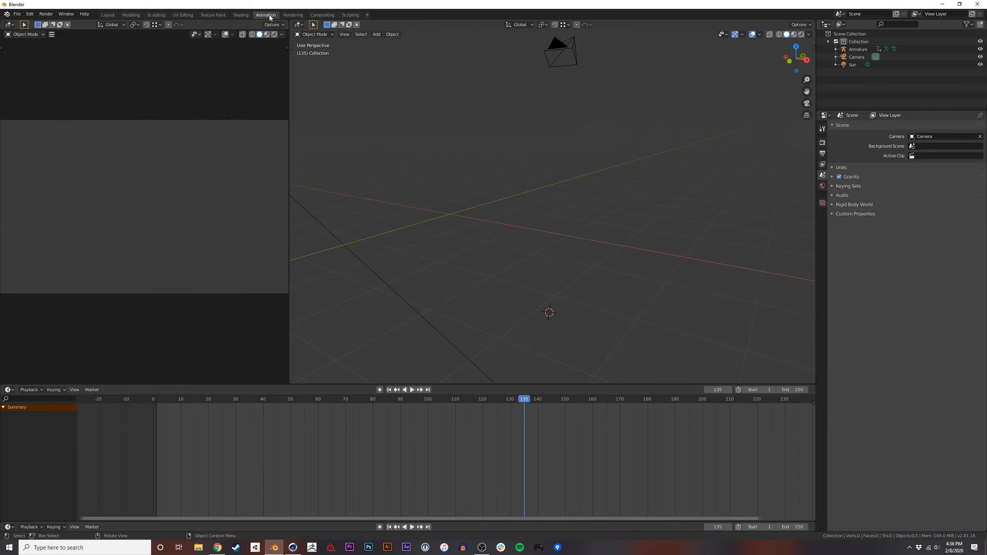
pyautogui.click(240, 15)
pyautogui.click(213, 15)
pyautogui.click(183, 15)
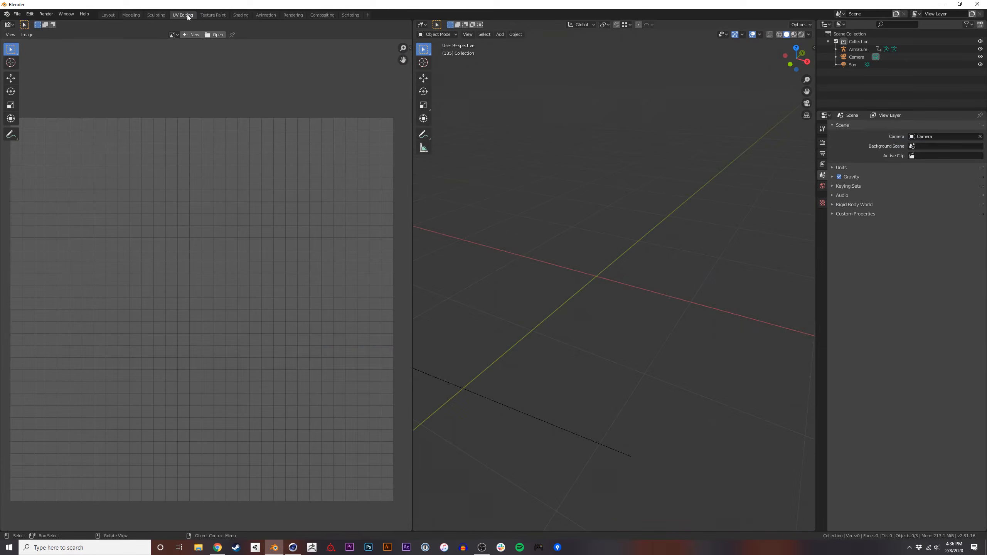
pyautogui.click(157, 16)
pyautogui.click(132, 15)
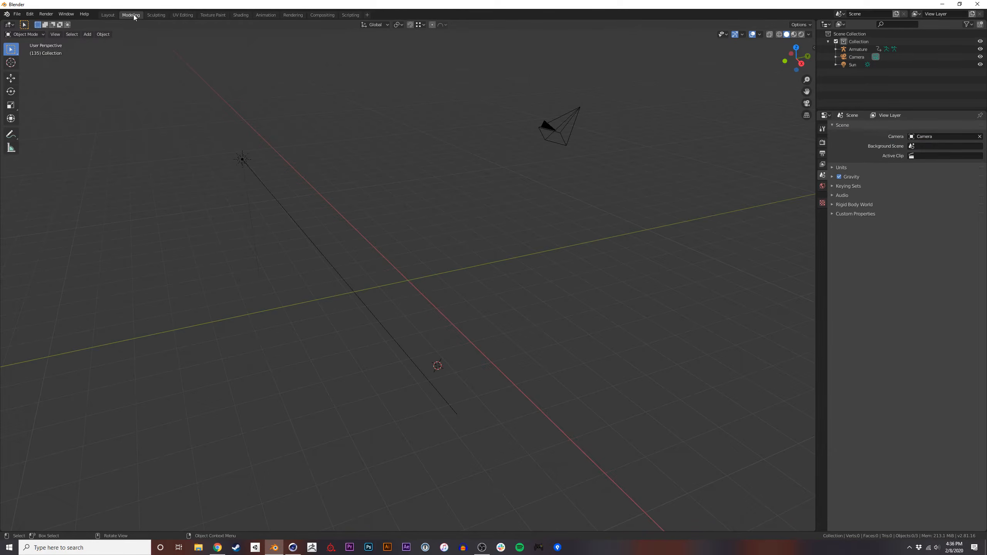
pyautogui.moveTo(178, 97); pyautogui.dragTo(396, 235, button='middle')
pyautogui.click(108, 15)
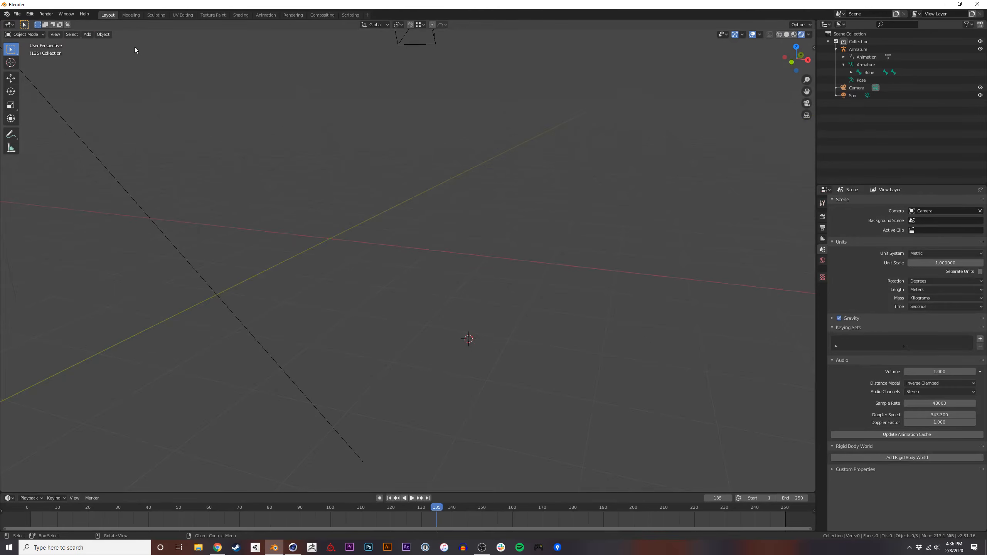
# Compare the Modeling and Layout workspaces by alternating between them, ending in Layout.
pyautogui.click(130, 15)
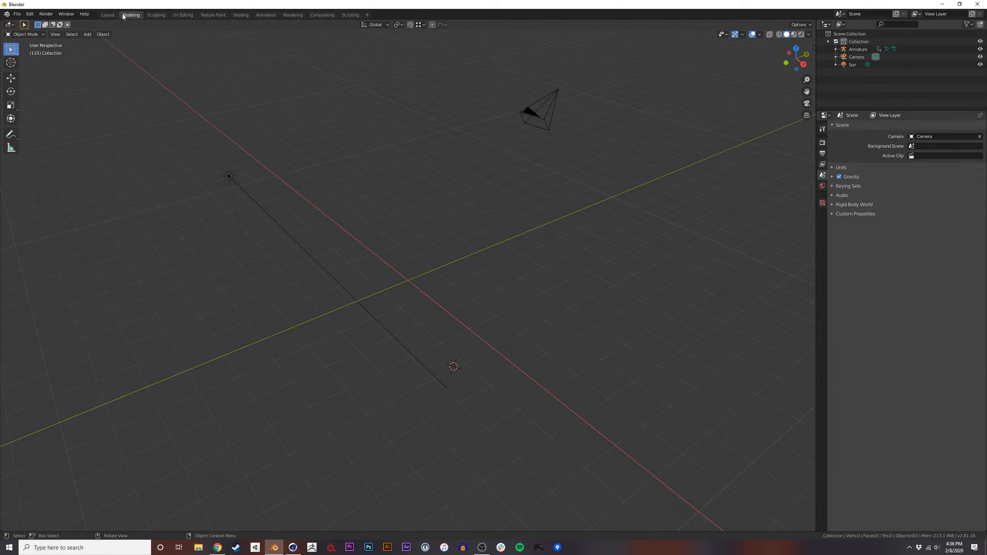
pyautogui.click(108, 14)
pyautogui.click(121, 15)
pyautogui.click(108, 16)
pyautogui.click(125, 15)
pyautogui.click(108, 14)
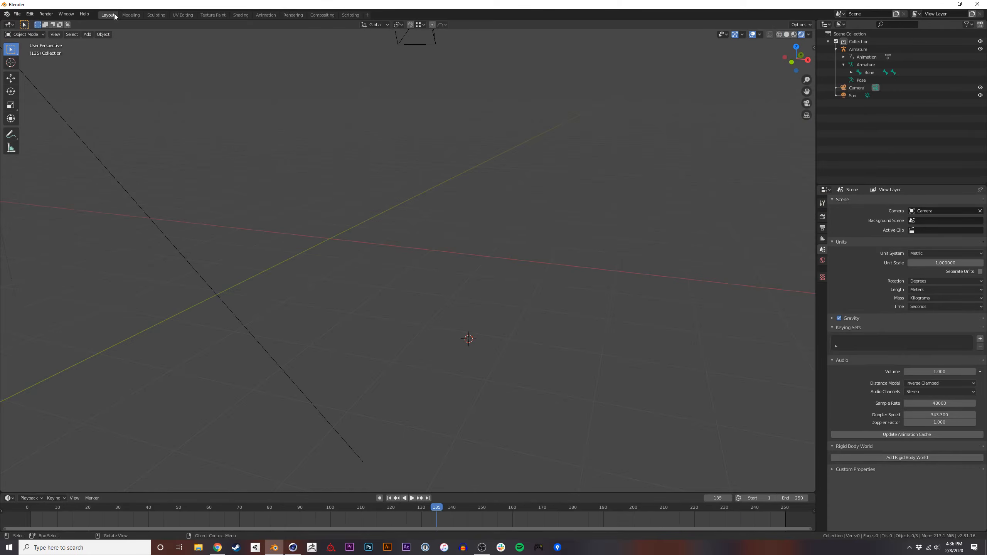
pyautogui.click(124, 15)
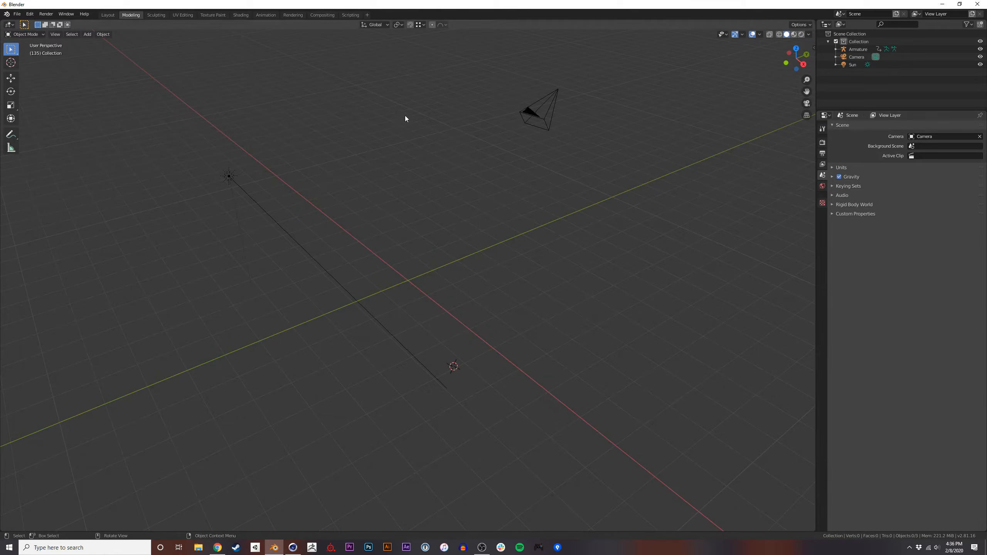
pyautogui.click(110, 15)
# Add a Grease Pencil Stroke object at the 3D cursor, view it from another angle, and delete it.
pyautogui.moveTo(365, 233); pyautogui.dragTo(411, 312, button='middle')
pyautogui.hotkey('shift', 'a')
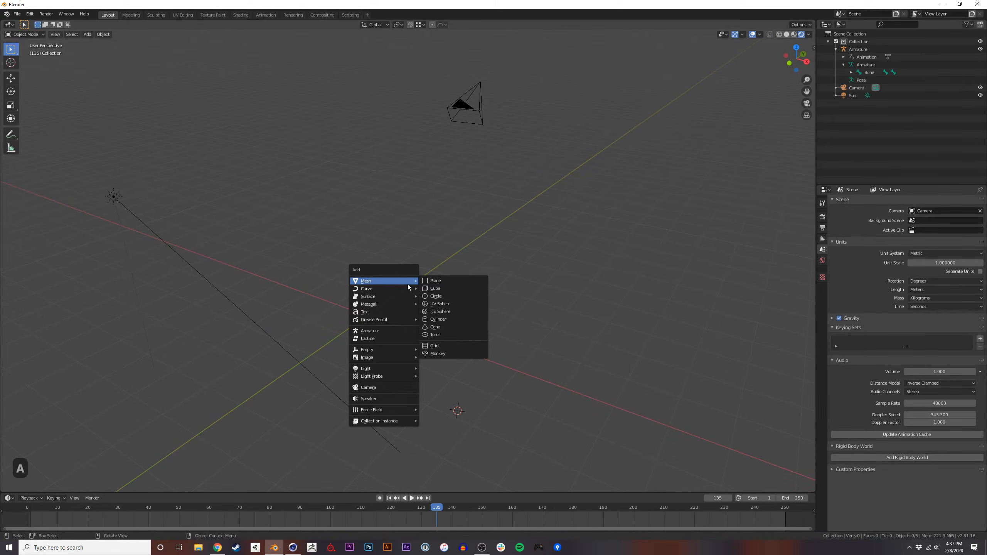
pyautogui.moveTo(399, 323)
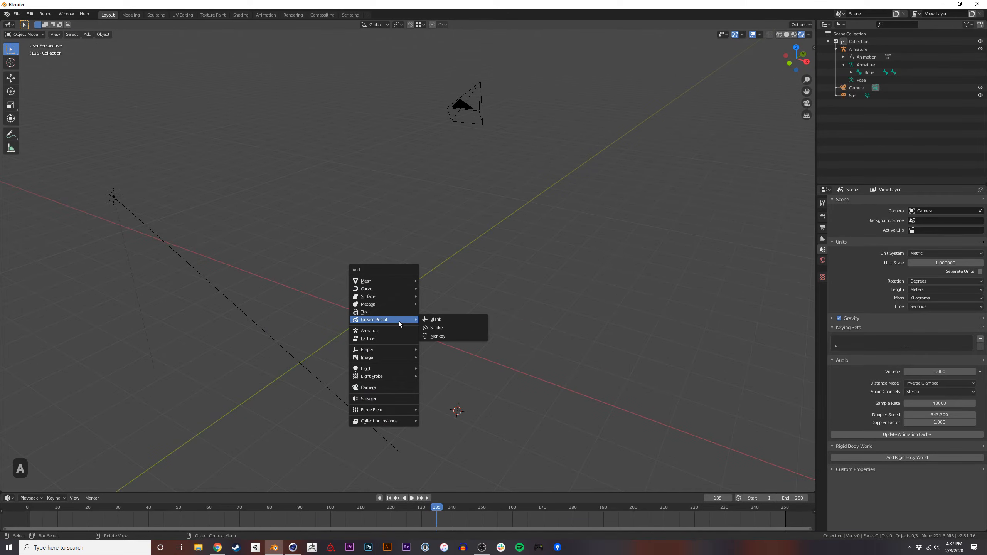
pyautogui.click(423, 328)
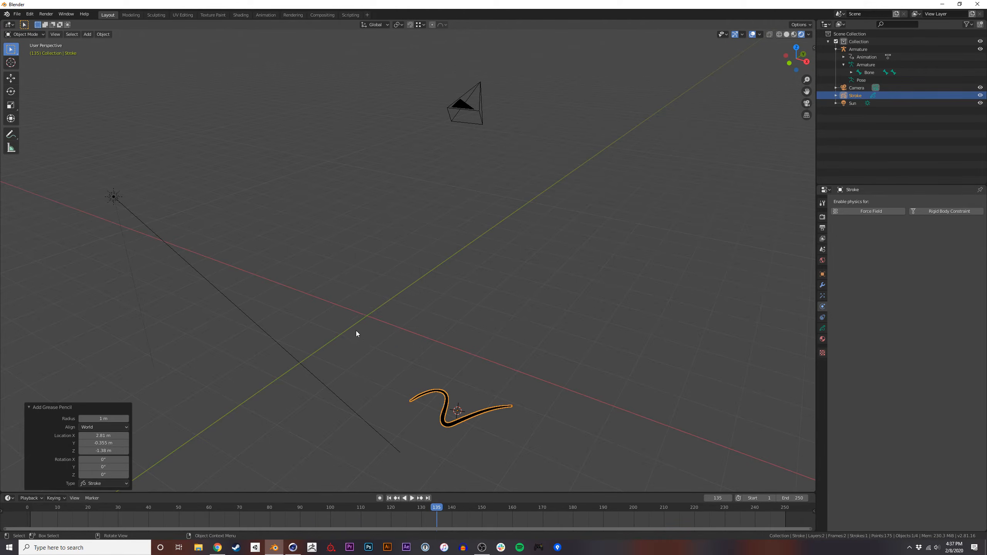
pyautogui.moveTo(423, 377)
pyautogui.mouseDown(button='middle')
pyautogui.moveTo(441, 379)
pyautogui.moveTo(518, 306)
pyautogui.moveTo(508, 329)
pyautogui.mouseUp(button='middle')
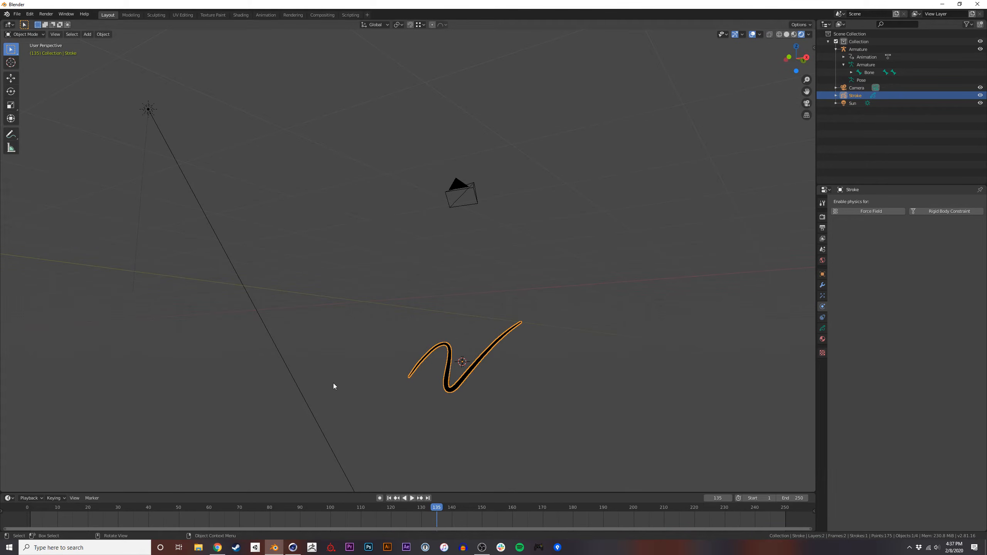
pyautogui.click(494, 309)
pyautogui.moveTo(494, 309)
pyautogui.mouseDown(button='middle')
pyautogui.moveTo(489, 340)
pyautogui.moveTo(469, 344)
pyautogui.moveTo(458, 322)
pyautogui.moveTo(452, 381)
pyautogui.moveTo(444, 382)
pyautogui.moveTo(441, 344)
pyautogui.mouseUp(button='middle')
pyautogui.click(466, 421)
pyautogui.press('x')
pyautogui.click(451, 403)
# Add a Metaball of type Ball at the 3D cursor.
pyautogui.hotkey('shift', 'a')
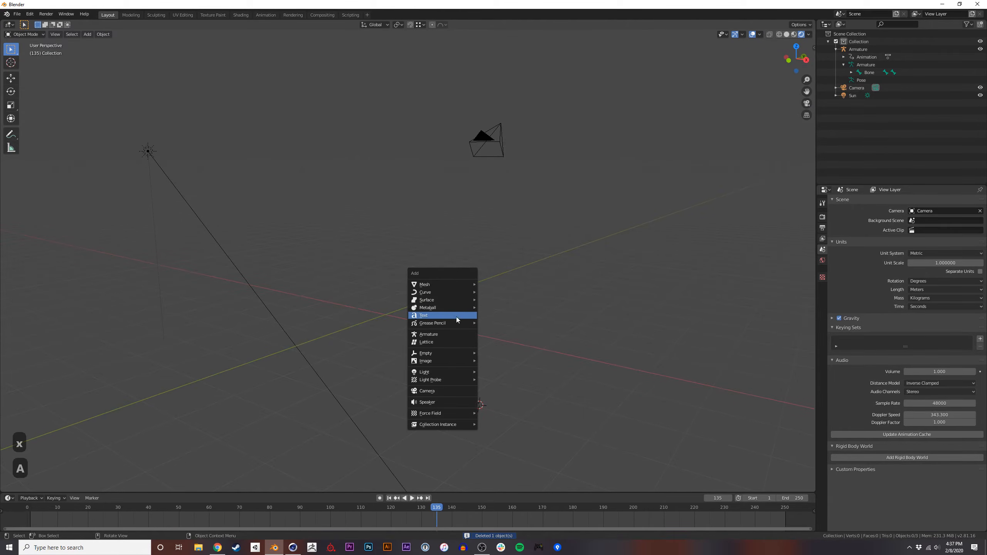
pyautogui.moveTo(436, 325)
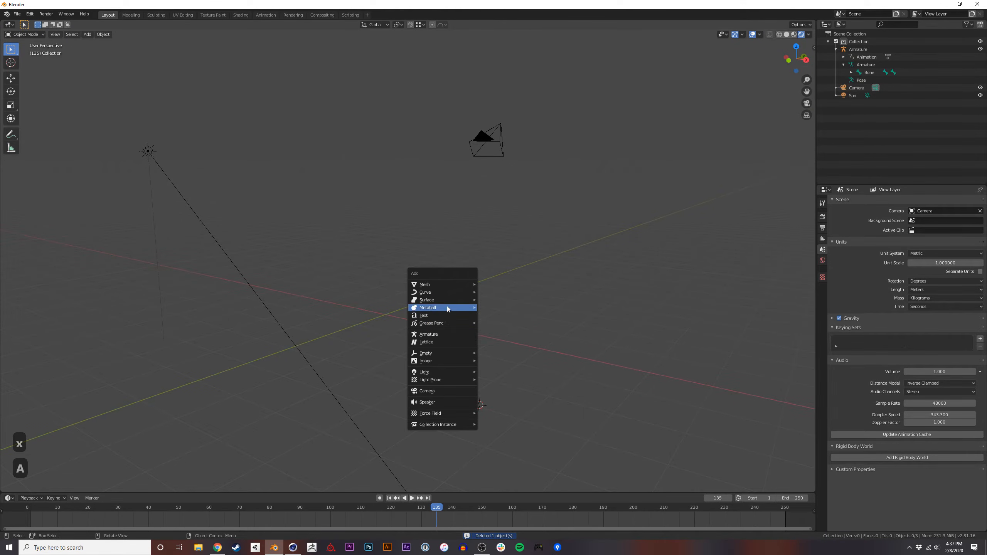
pyautogui.moveTo(462, 311)
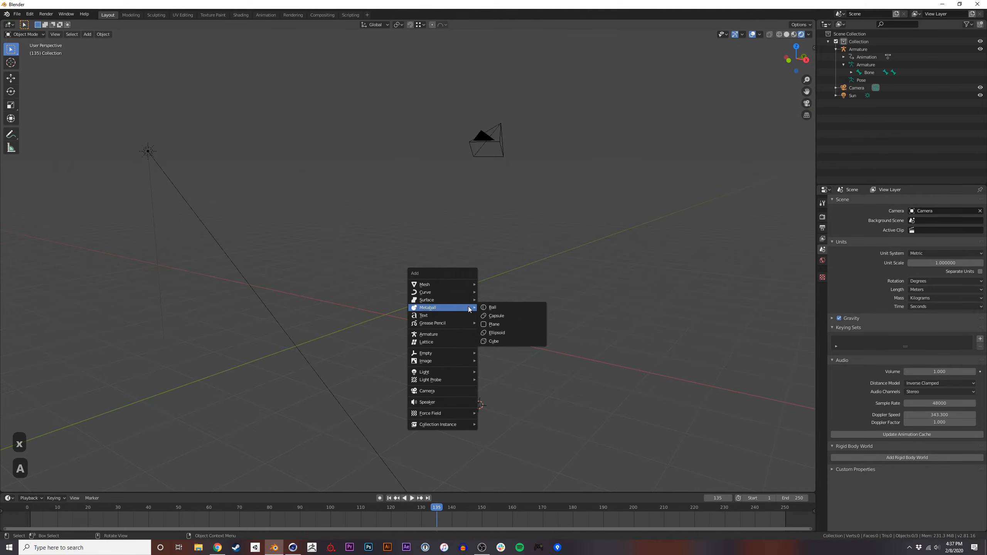
pyautogui.click(498, 311)
pyautogui.moveTo(420, 318); pyautogui.dragTo(442, 326, button='middle')
# Duplicate the metaball four times, placing the copies close enough to merge into one branching blob.
pyautogui.hotkey('shift', 'd')
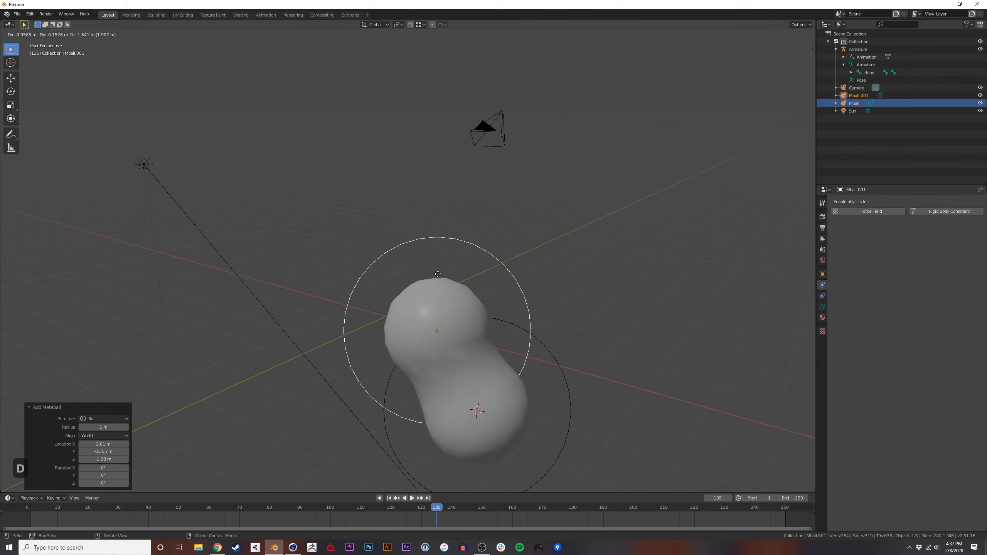
pyautogui.click(444, 279)
pyautogui.hotkey('shift', 'd')
pyautogui.click(558, 219)
pyautogui.hotkey('shift', 'd')
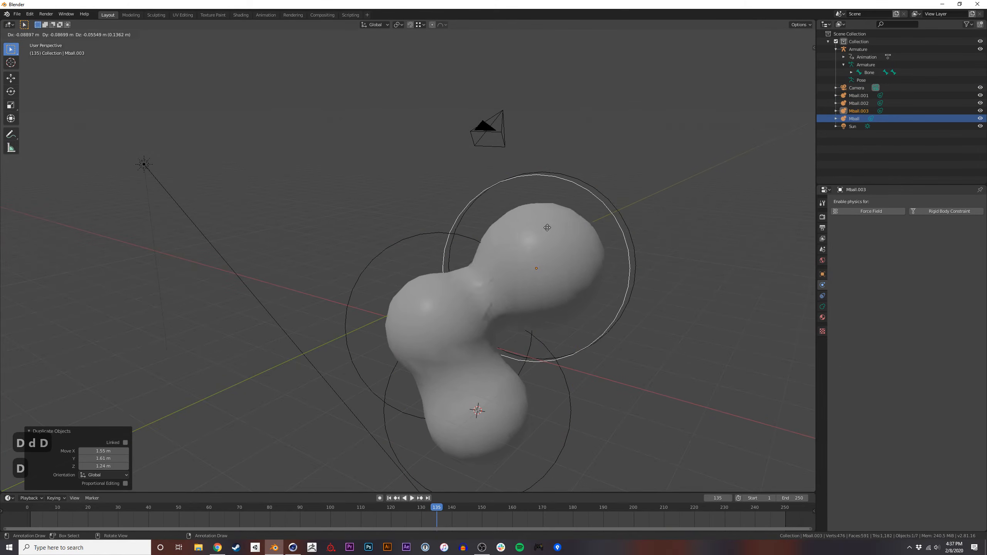
pyautogui.click(468, 214)
pyautogui.hotkey('shift', 'd')
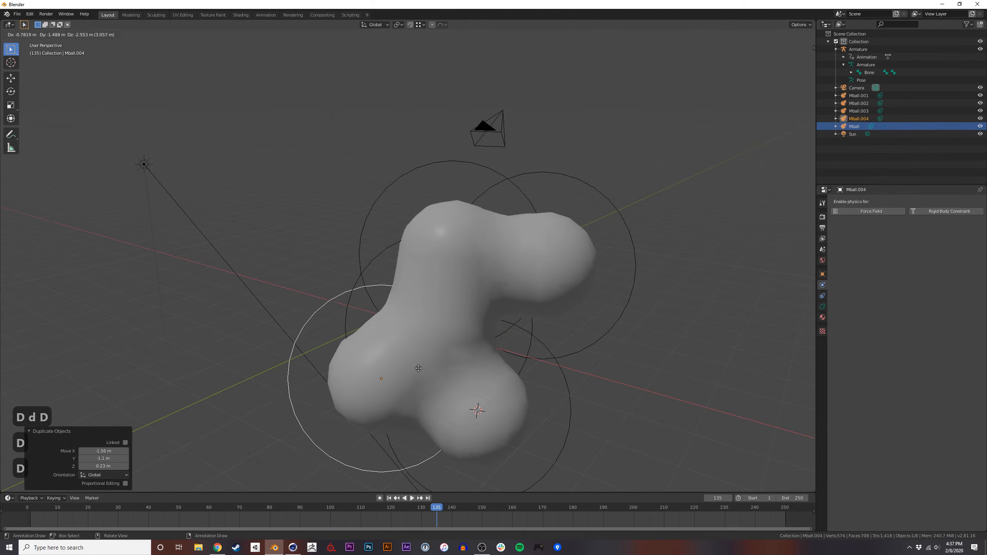
pyautogui.click(411, 378)
# Place two more metaball copies apart from the blob near the sun light, shrink the last one, and rescale it by 1.9.
pyautogui.hotkey('shift', 'd')
pyautogui.click(270, 208)
pyautogui.hotkey('shift', 'd')
pyautogui.click(158, 160)
pyautogui.press('s')
pyautogui.click(128, 160)
pyautogui.press('s')
pyautogui.click(156, 149)
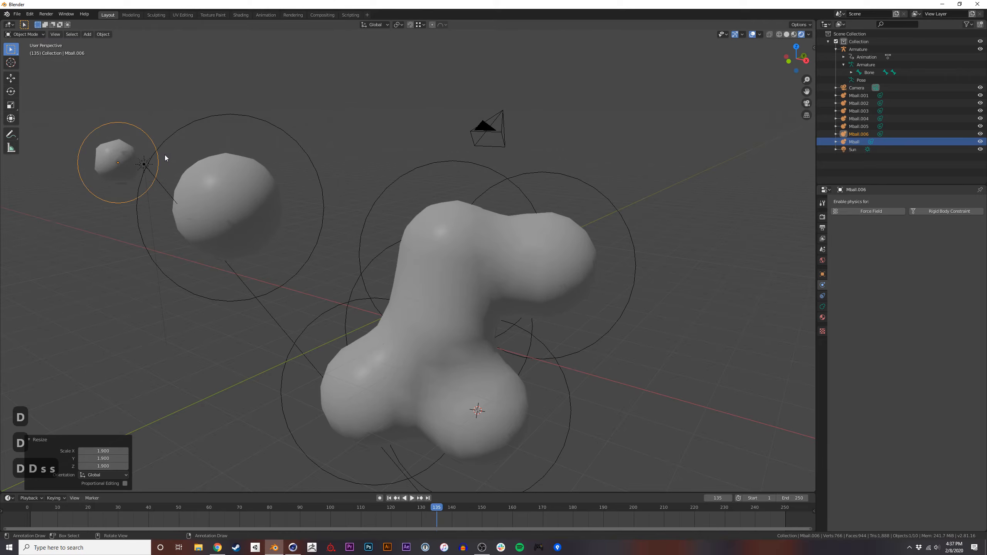
# Duplicate the small metaball twice onto the upper side of the larger detached ball, and scale the last copy by 1.871.
pyautogui.hotkey('shift', 'd')
pyautogui.click(233, 150)
pyautogui.hotkey('shift', 'd')
pyautogui.click(307, 137)
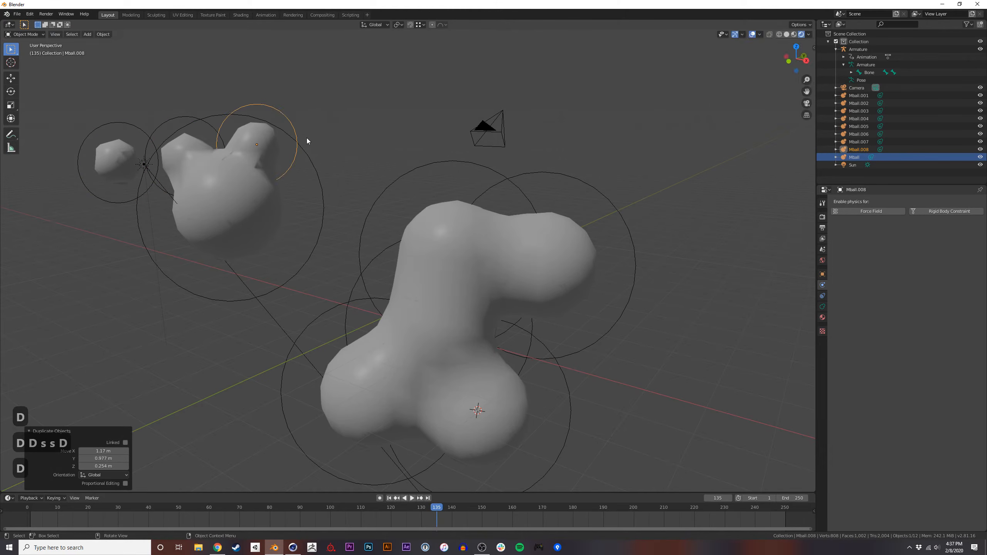
pyautogui.press('s')
pyautogui.click(352, 138)
pyautogui.hotkey('shift', 'a')
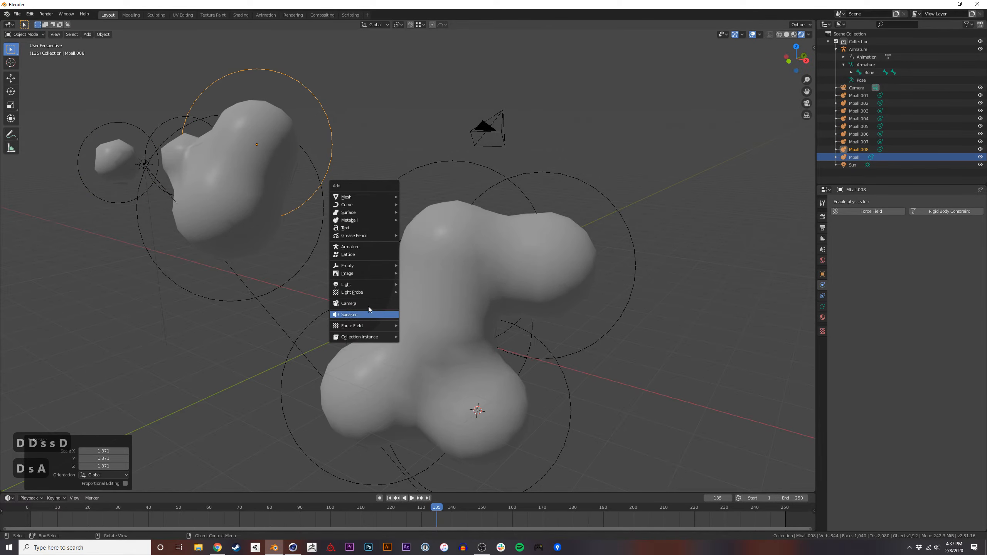
pyautogui.moveTo(369, 268)
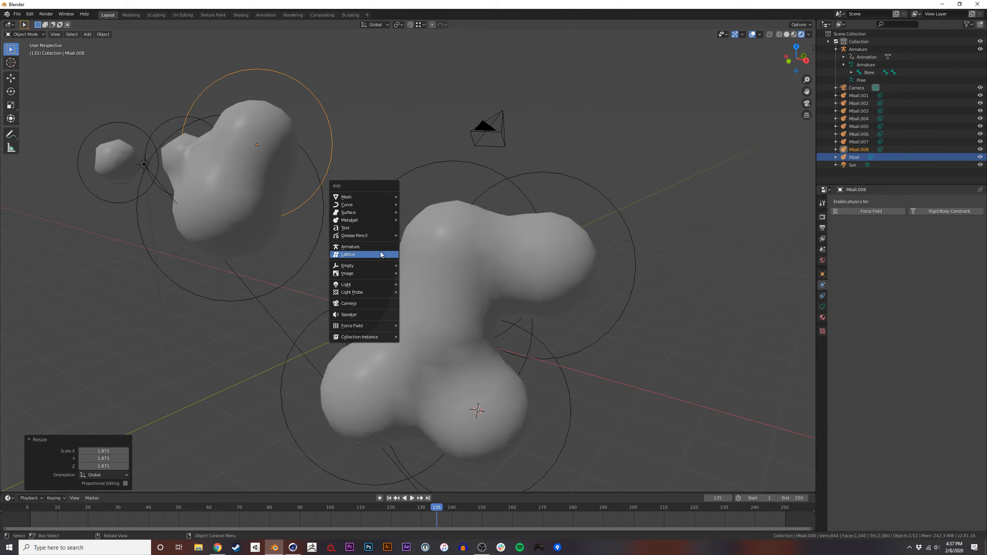
pyautogui.moveTo(377, 220)
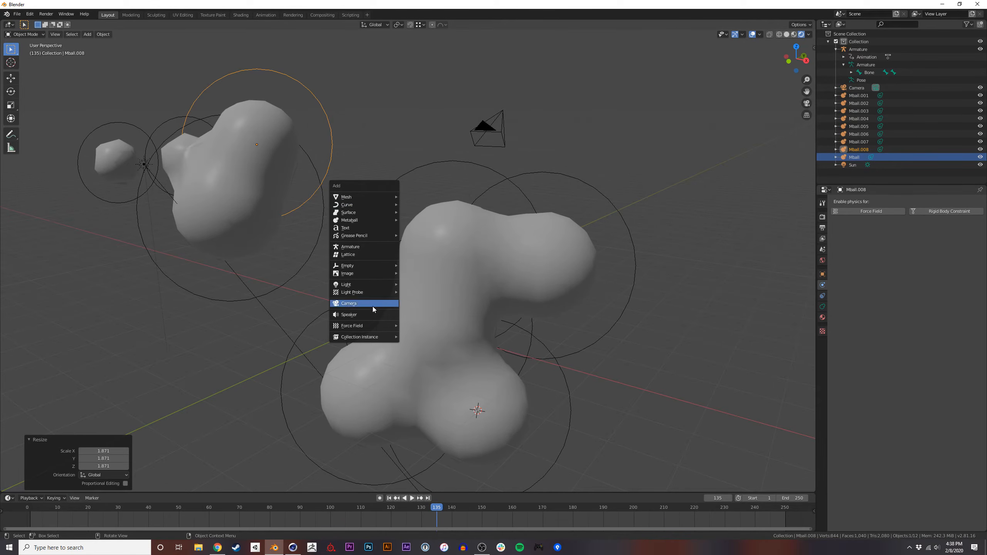
pyautogui.click(267, 355)
# Delete all the metaballs together with the sun light.
pyautogui.moveTo(357, 312); pyautogui.dragTo(369, 270, button='middle')
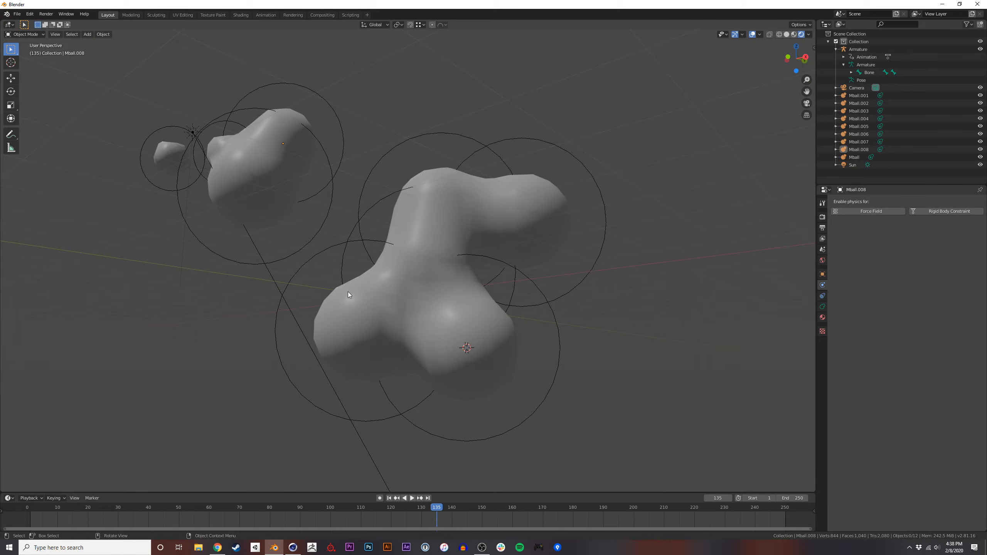
pyautogui.moveTo(450, 233); pyautogui.dragTo(416, 300, button='middle')
pyautogui.press('a')
pyautogui.press('x')
pyautogui.click(455, 211)
# Add a cone mesh, raise it along the Z axis, and deselect it.
pyautogui.hotkey('shift', 'a')
pyautogui.moveTo(398, 268)
pyautogui.moveTo(399, 246)
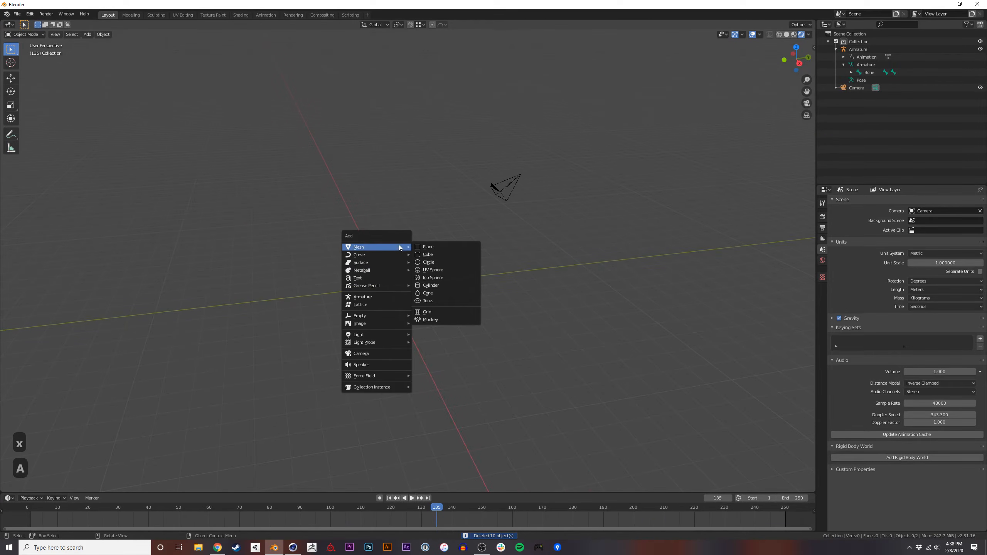
pyautogui.click(440, 293)
pyautogui.press('g')
pyautogui.press('z')
pyautogui.click(422, 261)
pyautogui.moveTo(421, 263); pyautogui.dragTo(450, 319, button='middle')
pyautogui.click(501, 343)
# Find the origin commands through operator search and run Clear Origin.
pyautogui.press('F3')
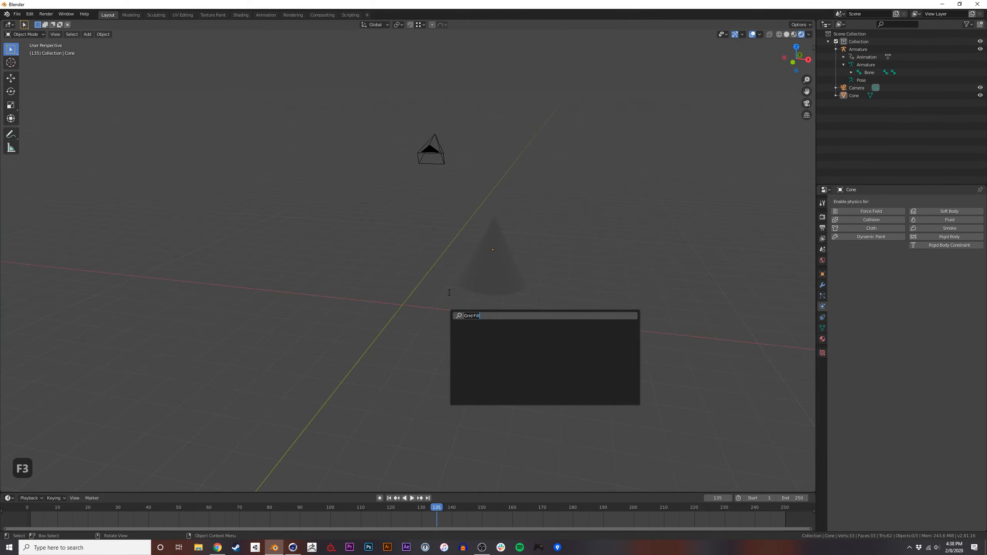
pyautogui.write('origin')
pyautogui.press('Down')
pyautogui.press('Return')
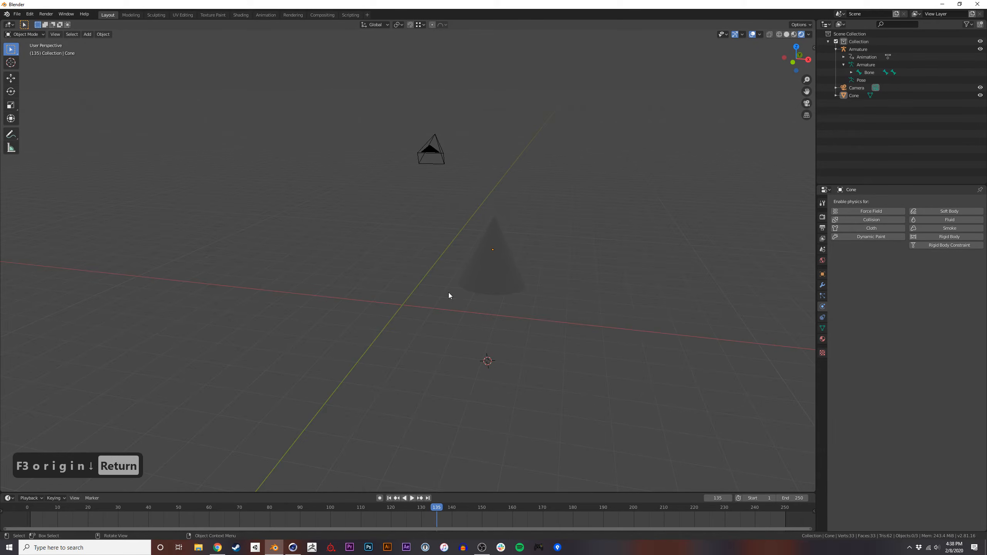
# Find Set Origin through operator search and run it with the Geometry to Origin option.
pyautogui.press('F3')
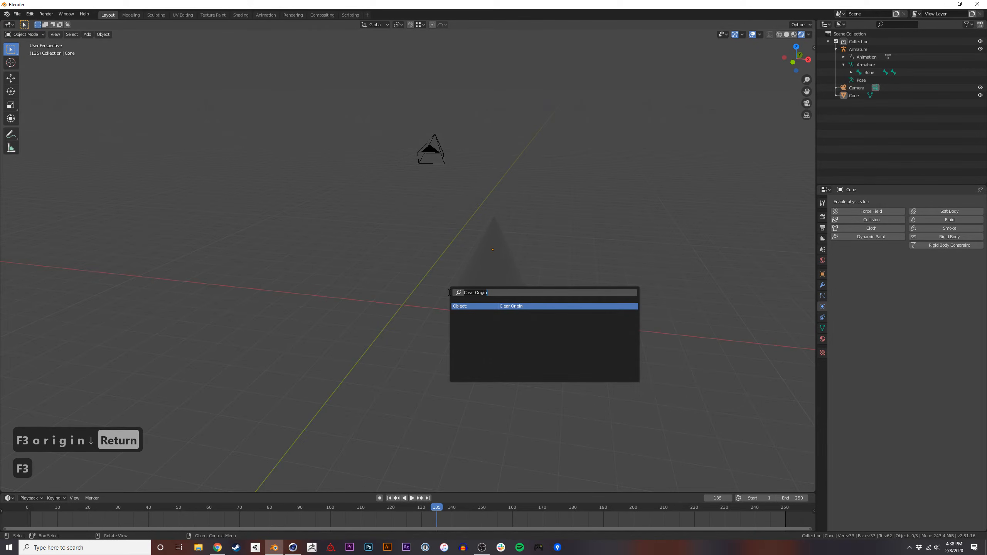
pyautogui.write('p')
pyautogui.press('BackSpace')
pyautogui.press('BackSpace')
pyautogui.write('origin')
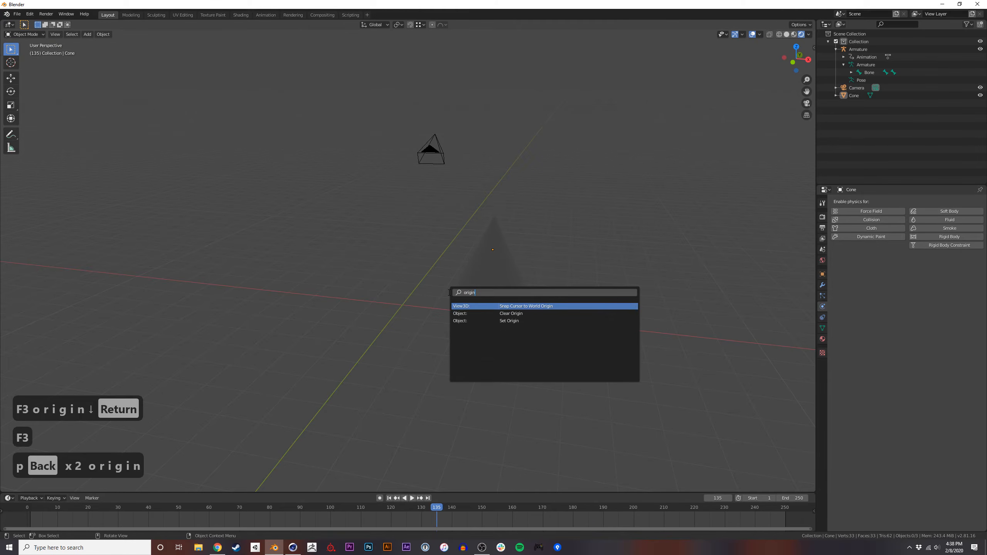
pyautogui.press('Down')
pyautogui.press('Down')
pyautogui.press('Down')
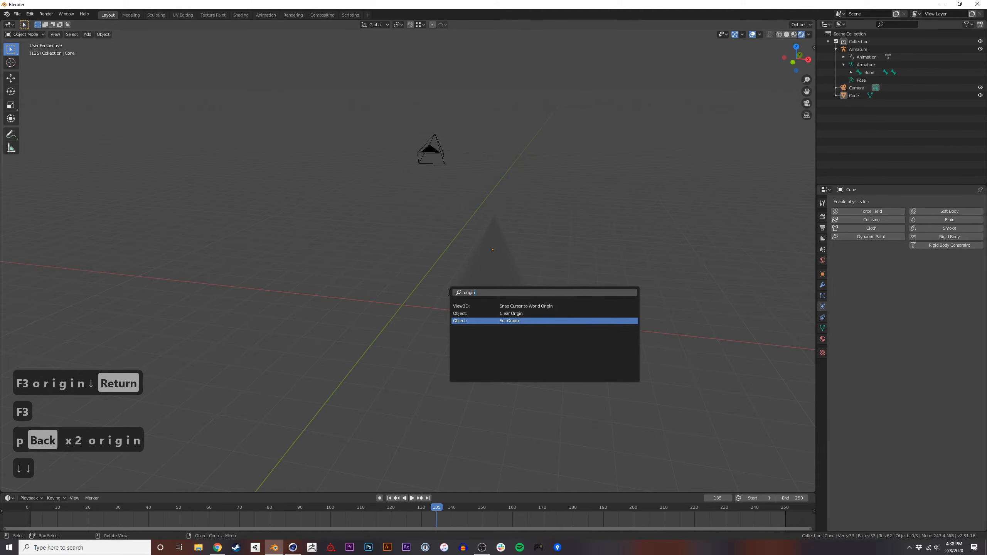
pyautogui.press('Return')
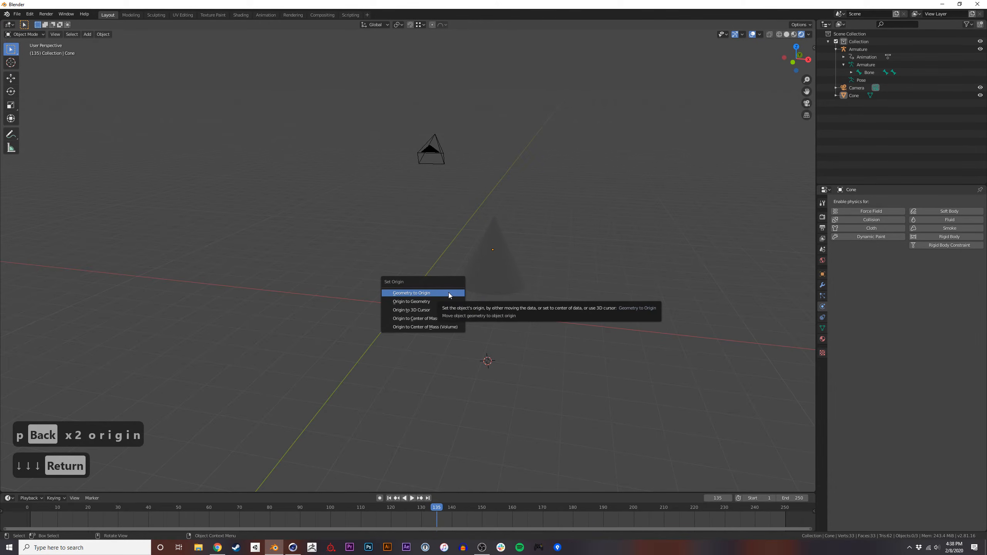
pyautogui.press('Return')
# Add an Array modifier to the cone and set its count to 5.
pyautogui.keyDown('shift'); pyautogui.moveTo(492, 295); pyautogui.dragTo(411, 319, button='middle'); pyautogui.keyUp('shift')
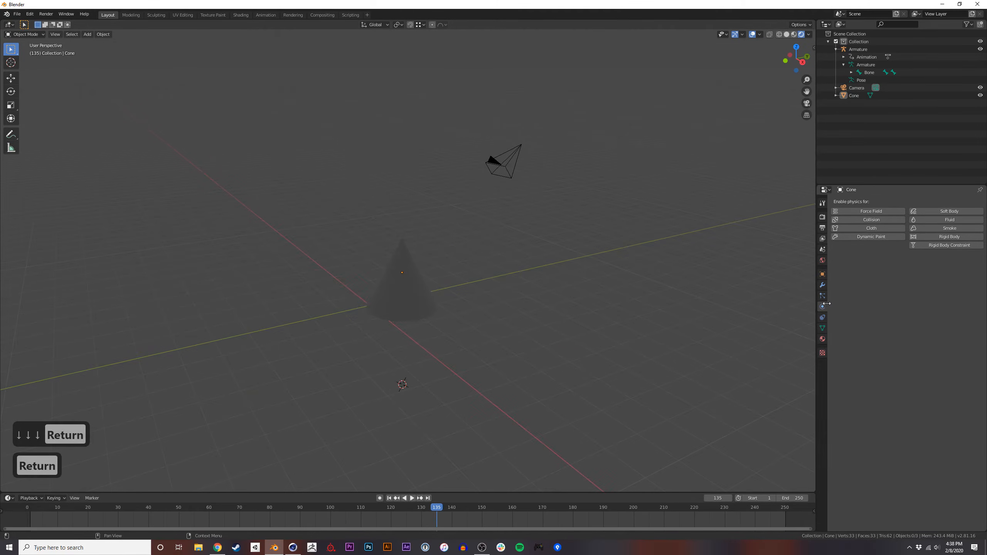
pyautogui.click(822, 284)
pyautogui.click(859, 201)
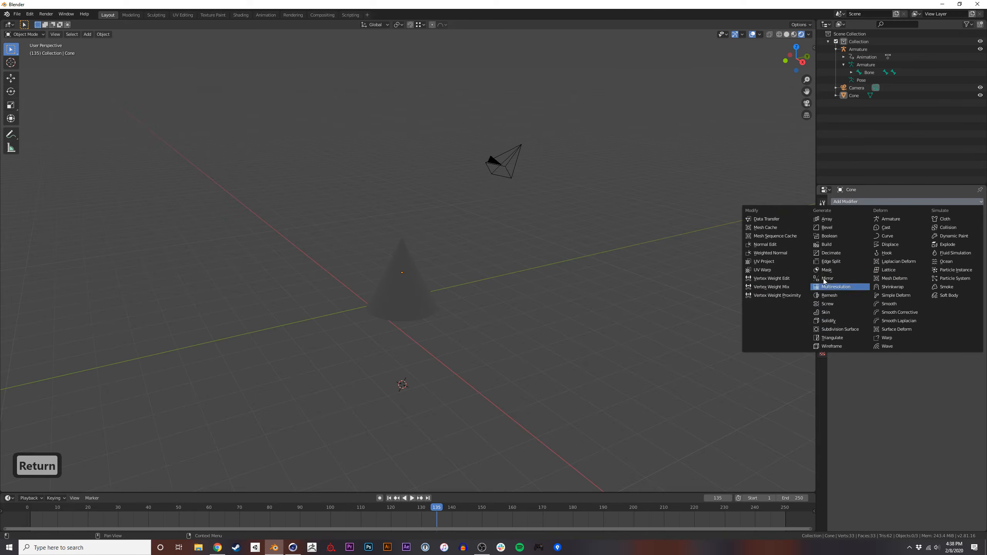
pyautogui.click(827, 219)
pyautogui.moveTo(557, 290); pyautogui.dragTo(505, 330, button='middle')
pyautogui.moveTo(885, 244); pyautogui.dragTo(861, 245)
pyautogui.moveTo(745, 270); pyautogui.dragTo(673, 263, button='middle')
pyautogui.moveTo(890, 244); pyautogui.dragTo(898, 243)
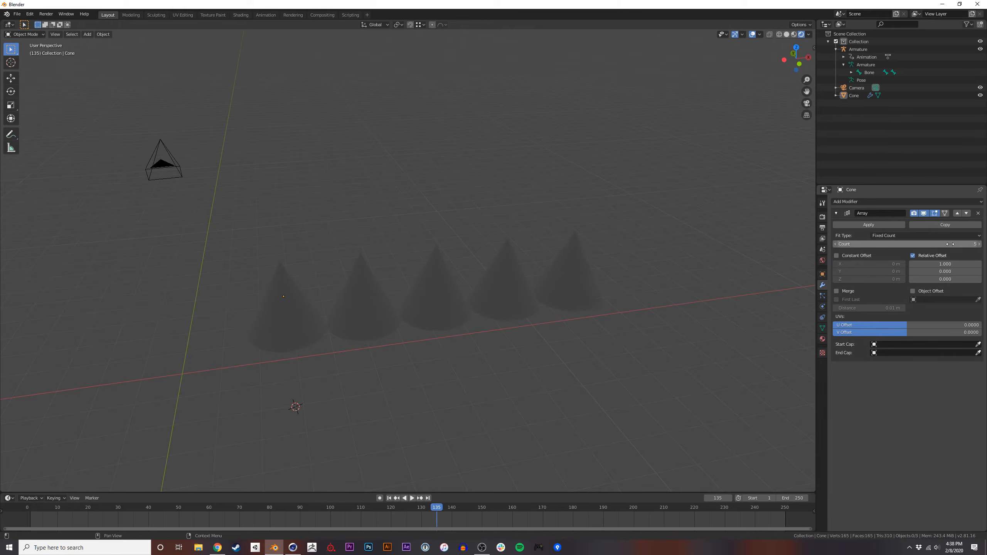
# Add a Sun light and move it beside the camera, at about X -0.63, Y 3.45, Z 4.58 m.
pyautogui.hotkey('shift', 'a')
pyautogui.moveTo(337, 478)
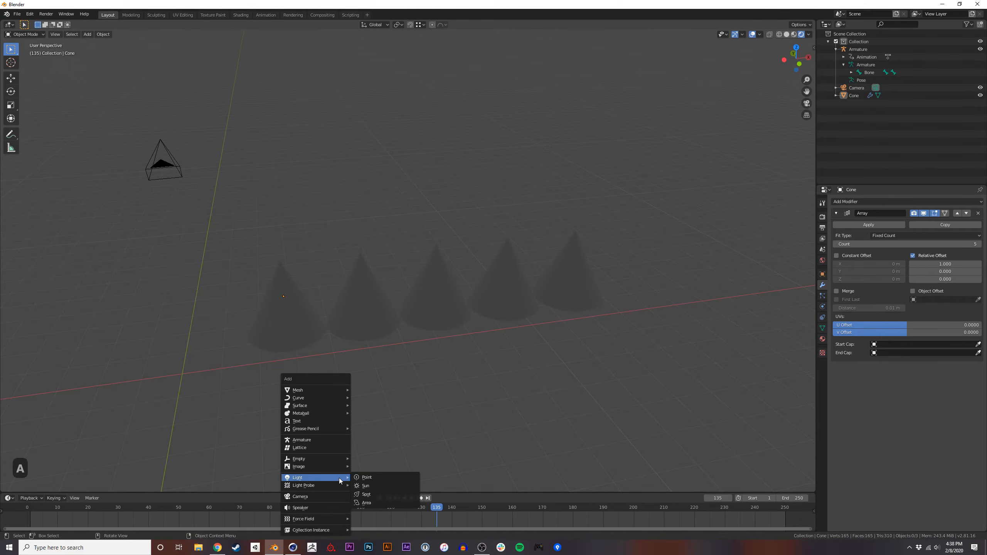
pyautogui.click(370, 485)
pyautogui.press('g')
pyautogui.click(485, 111)
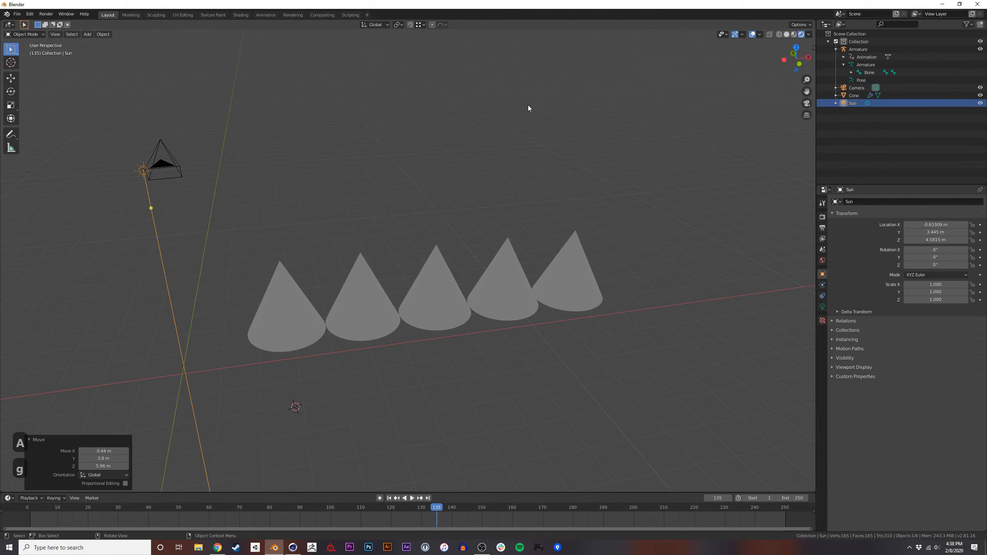
# Switch the viewport to solid shading and rotate the sun light.
pyautogui.click(786, 34)
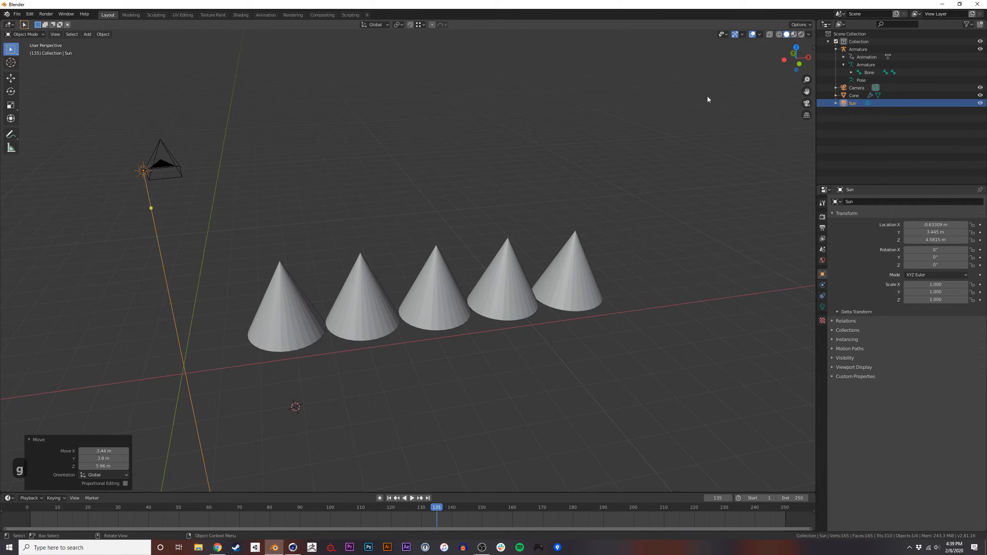
pyautogui.press('r')
pyautogui.click(468, 155)
pyautogui.moveTo(462, 313); pyautogui.dragTo(447, 297, button='middle')
pyautogui.keyDown('shift'); pyautogui.moveTo(447, 305); pyautogui.dragTo(497, 316, button='middle'); pyautogui.keyUp('shift')
# Select the row of cones and add a second Array modifier to it.
pyautogui.click(330, 326)
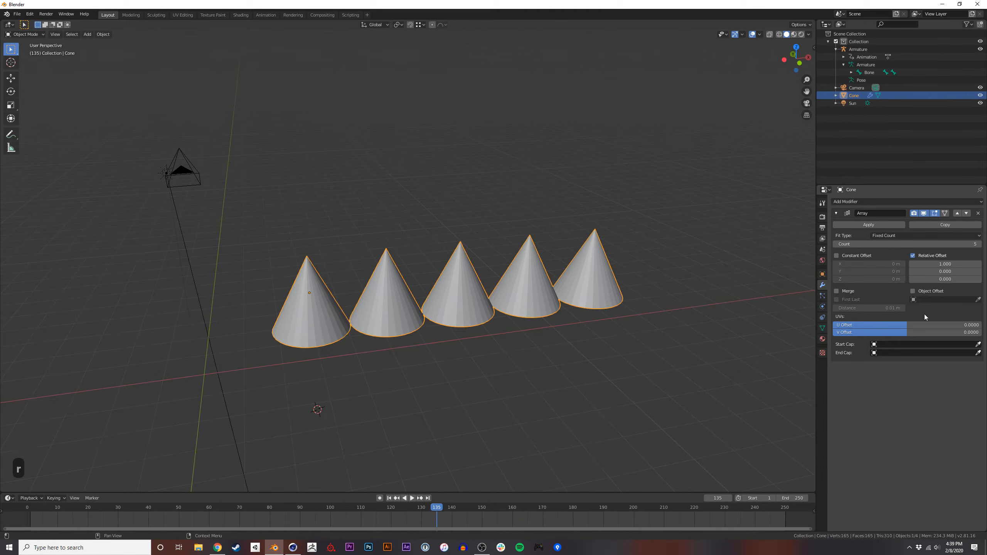
pyautogui.moveTo(641, 303); pyautogui.dragTo(495, 337, button='middle')
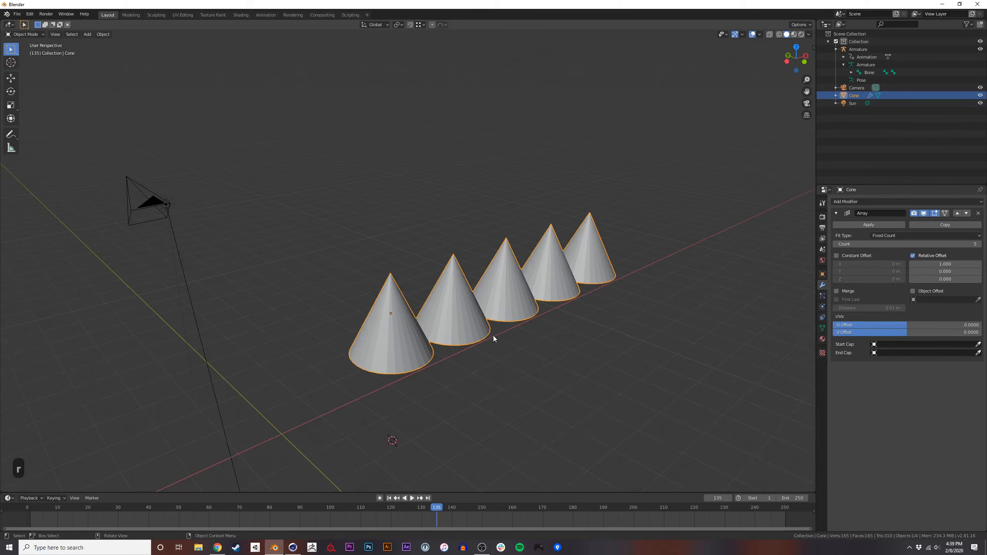
pyautogui.click(870, 201)
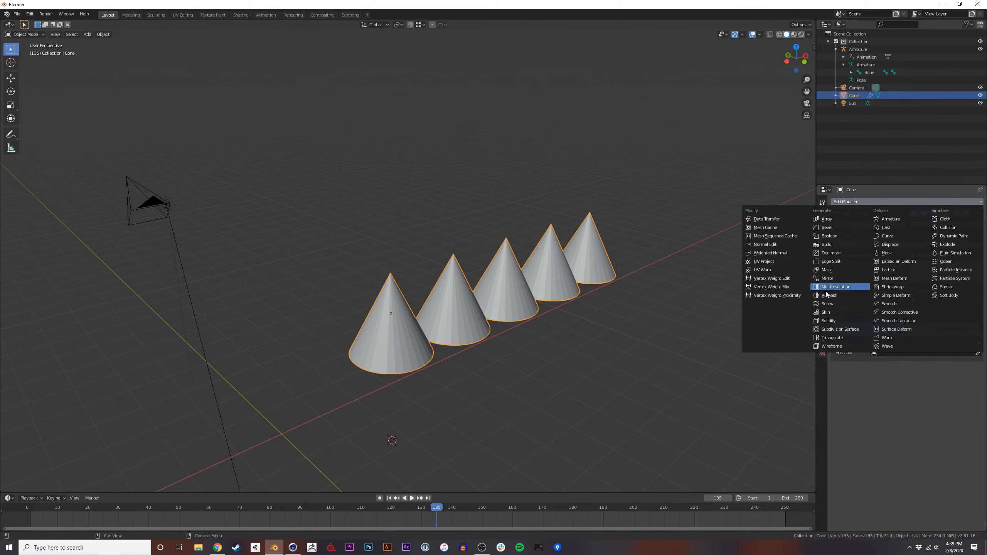
pyautogui.click(829, 221)
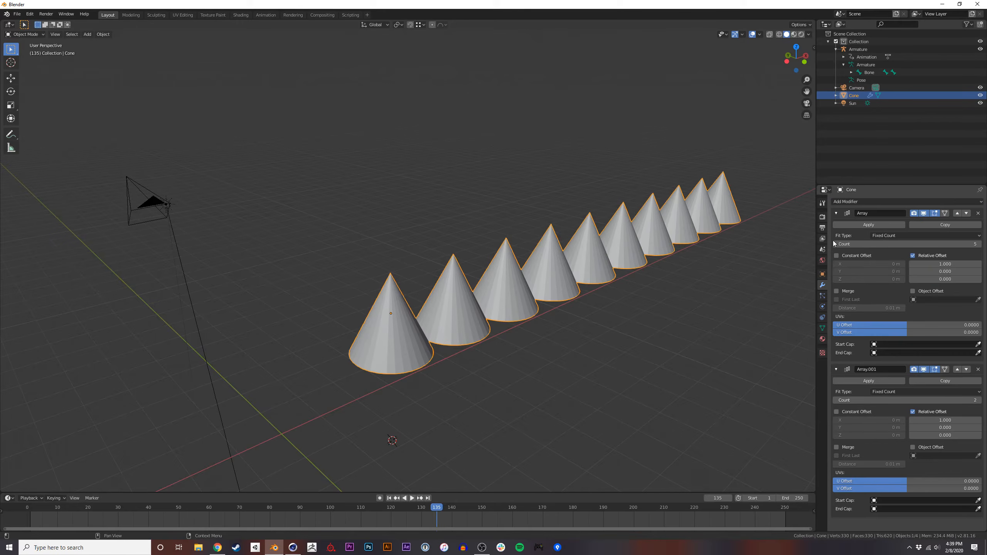
# Set the first Array modifier's relative offset to 0 in X and 1 in Y.
pyautogui.click(943, 265)
pyautogui.press('Escape')
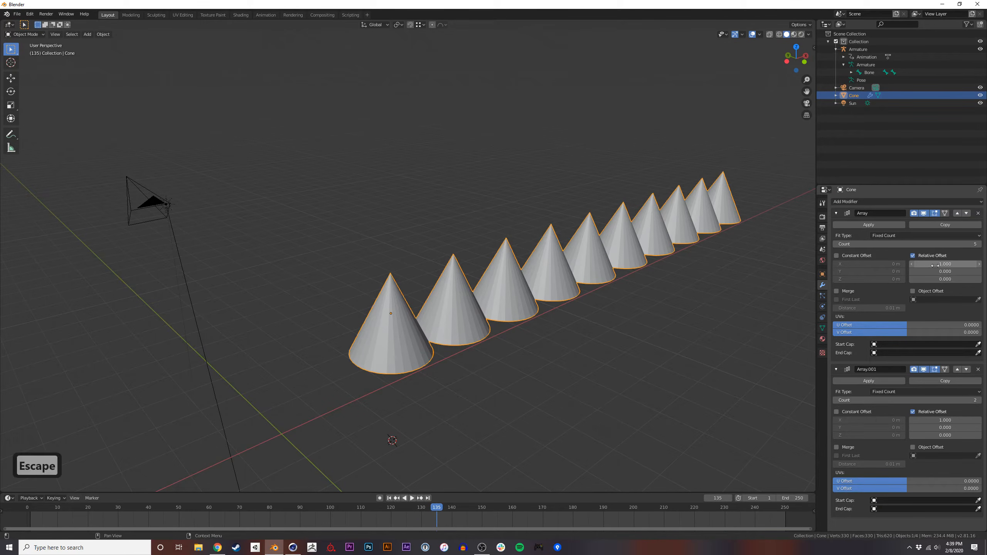
pyautogui.press('BackSpace')
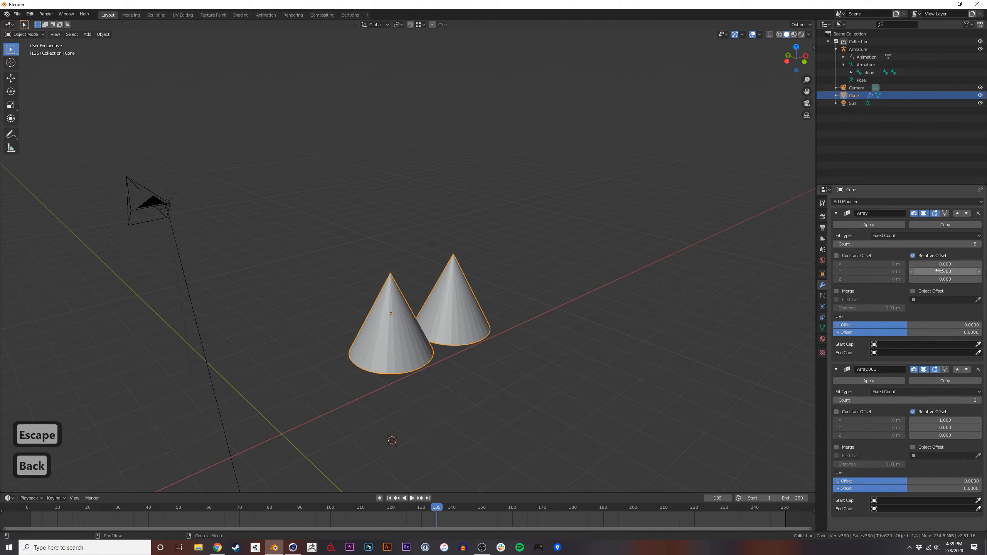
pyautogui.press('1')
pyautogui.click(940, 272)
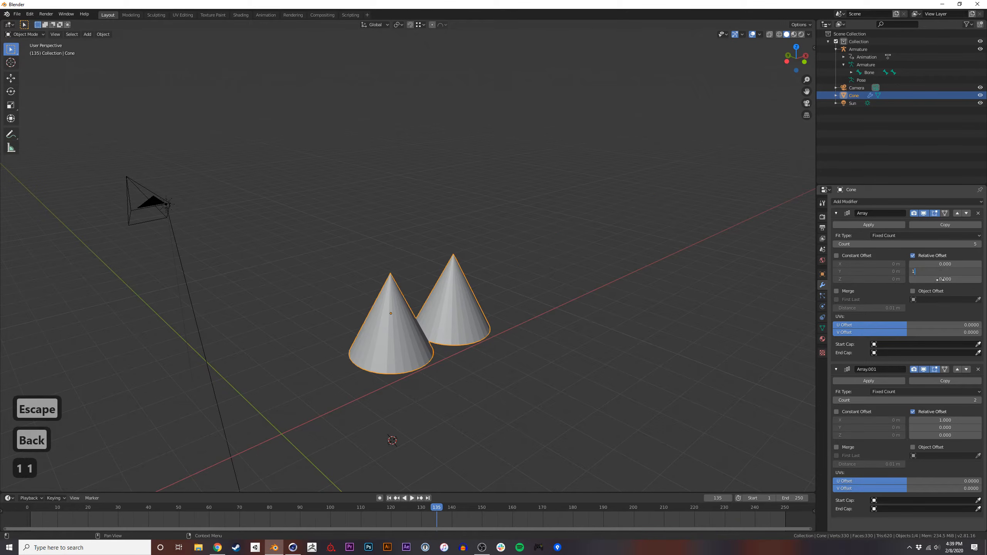
pyautogui.click(941, 280)
pyautogui.moveTo(556, 313); pyautogui.dragTo(546, 310, button='middle')
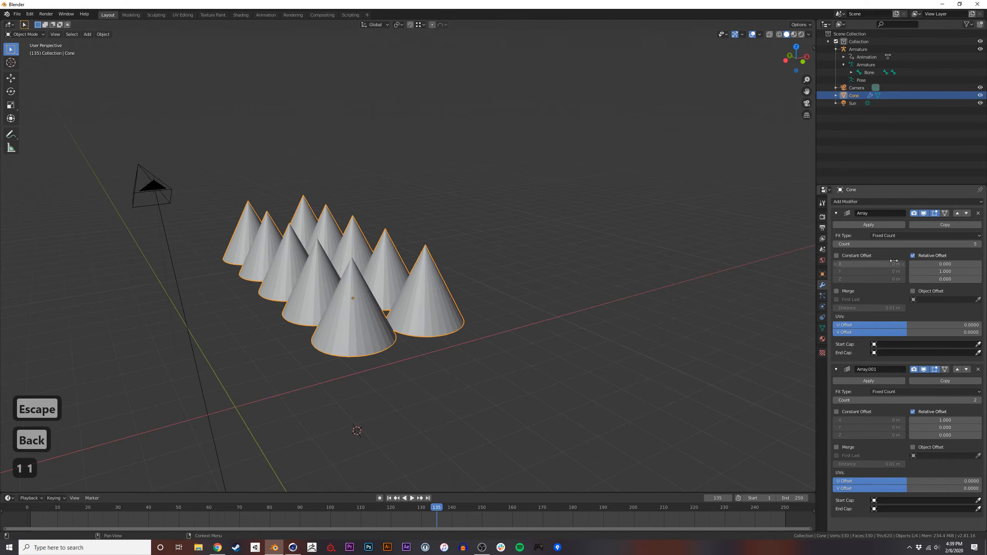
# Try a Y relative offset of 1.2 on the first Array modifier, then return it to 1.
pyautogui.click(979, 271)
pyautogui.click(979, 272)
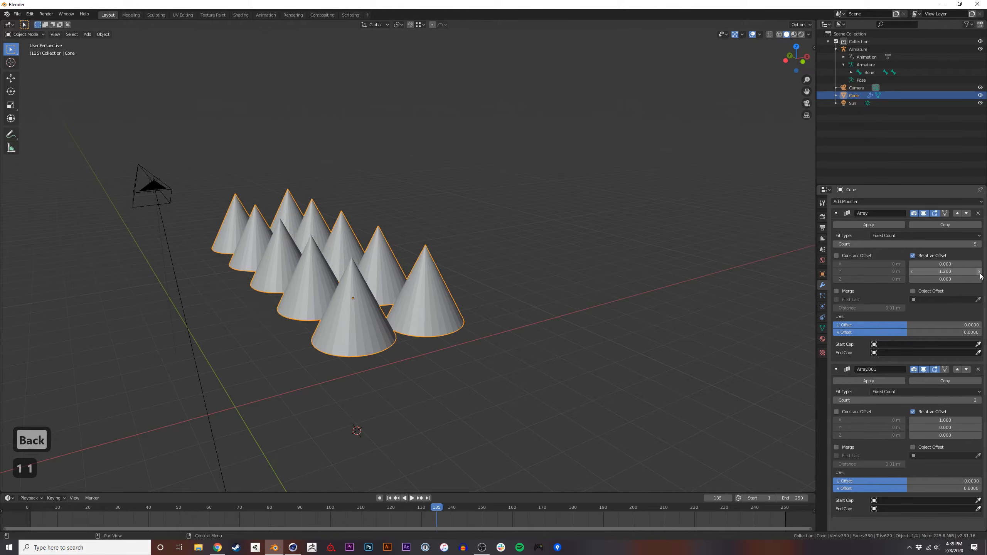
pyautogui.click(912, 272)
pyautogui.click(911, 272)
# Set the first Array modifier's count to 8.
pyautogui.click(979, 244)
pyautogui.click(979, 244)
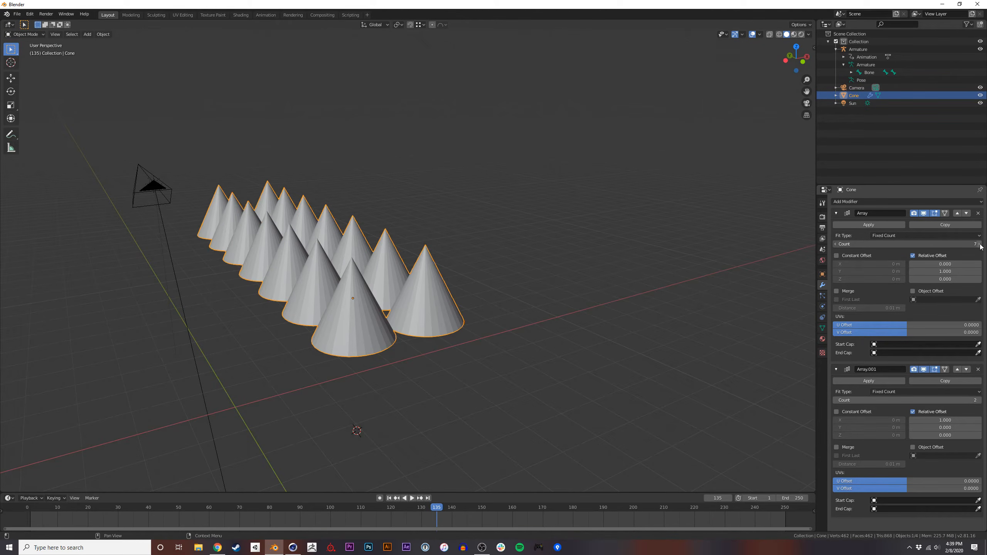
pyautogui.click(979, 244)
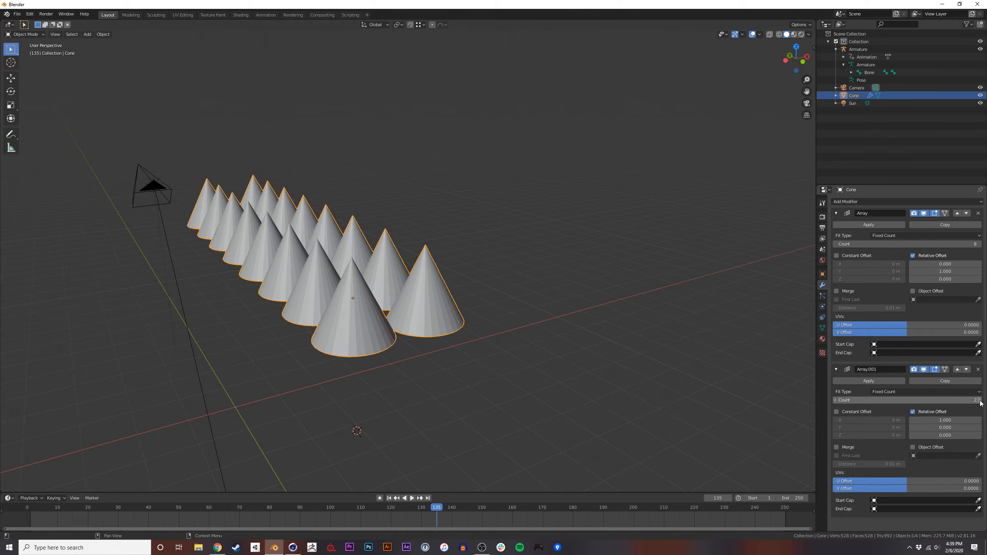
# Raise the second Array modifier's count several times to extend the cones into a wider grid.
pyautogui.click(980, 402)
pyautogui.click(980, 402)
pyautogui.click(979, 402)
pyautogui.click(980, 402)
pyautogui.click(980, 402)
pyautogui.click(980, 402)
pyautogui.click(980, 402)
pyautogui.moveTo(614, 272); pyautogui.dragTo(505, 335, button='middle')
# Switch to Cinema 4D and delete the Root object with its joint hierarchy.
pyautogui.hotkey('alt', 'Tab')
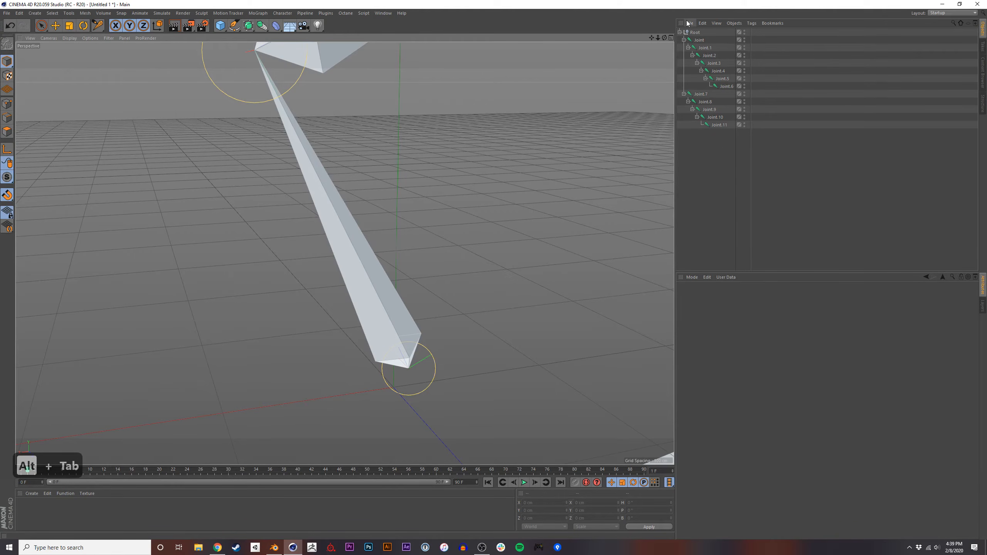
pyautogui.click(697, 33)
pyautogui.press('Delete')
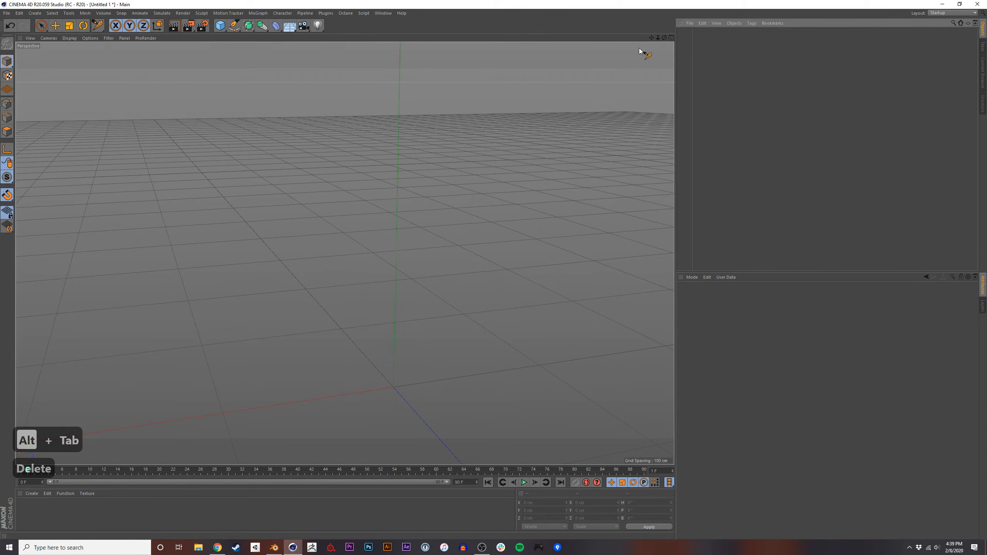
# Add a cube and clone it with a parent MoGraph Cloner in Grid Array mode.
pyautogui.click(221, 27)
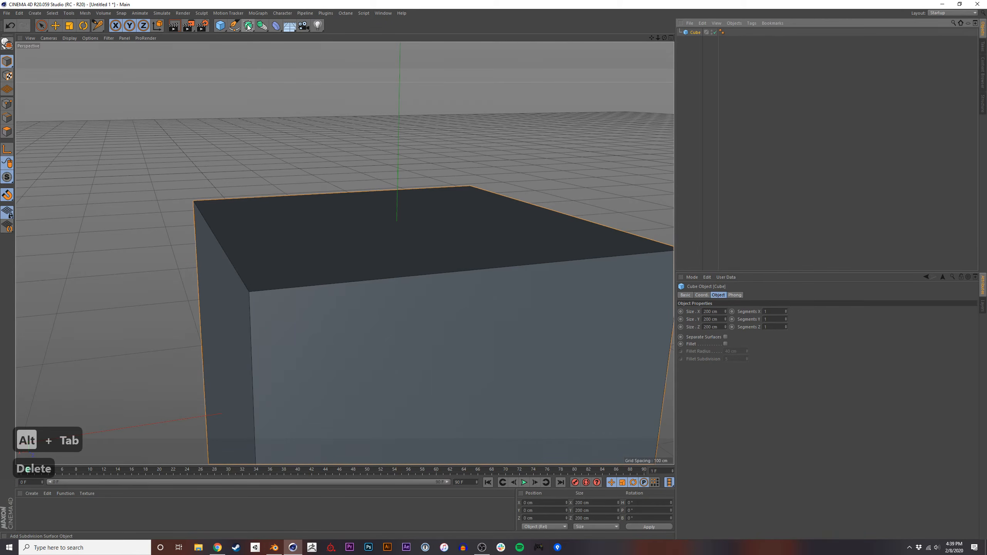
pyautogui.click(282, 12)
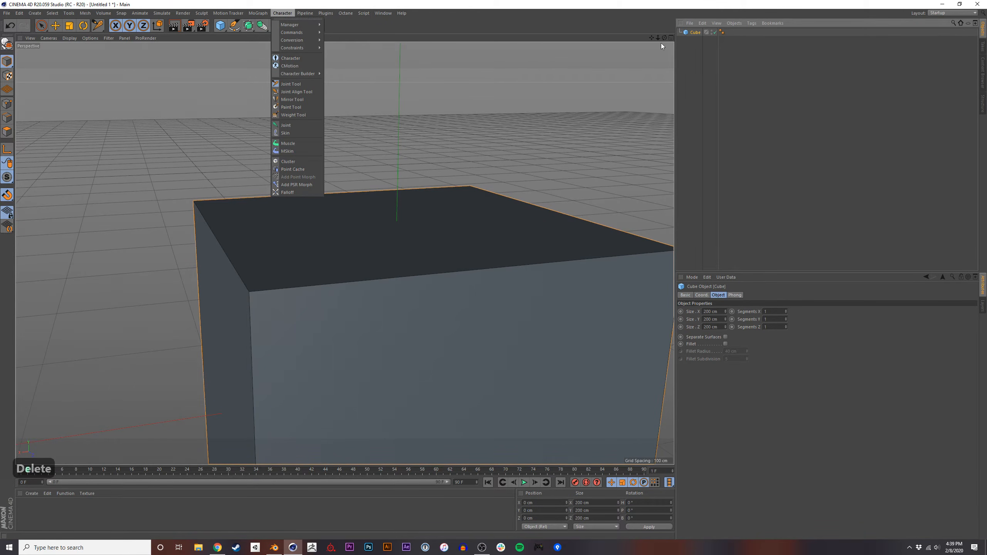
pyautogui.click(643, 44)
pyautogui.click(283, 13)
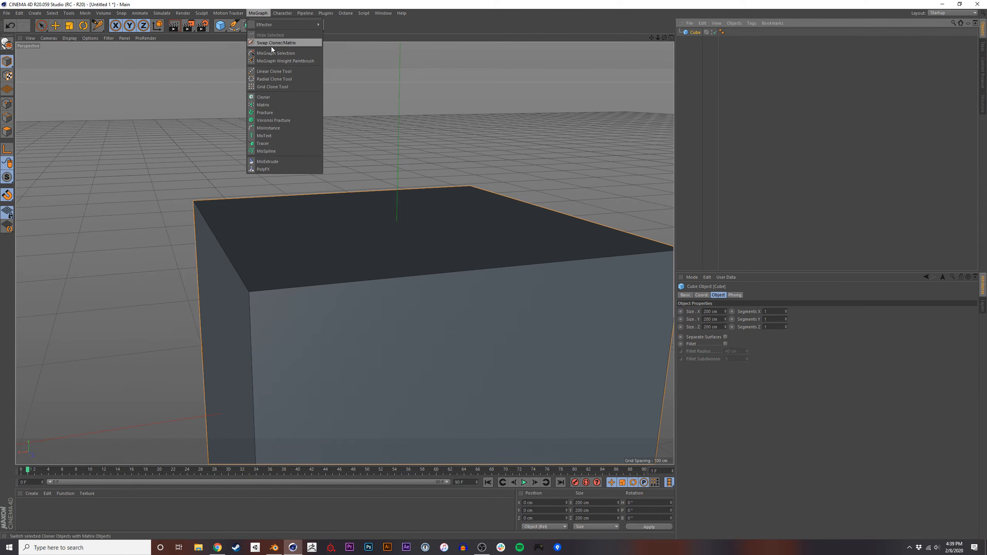
pyautogui.keyDown('alt'); pyautogui.click(281, 99); pyautogui.keyUp('alt')
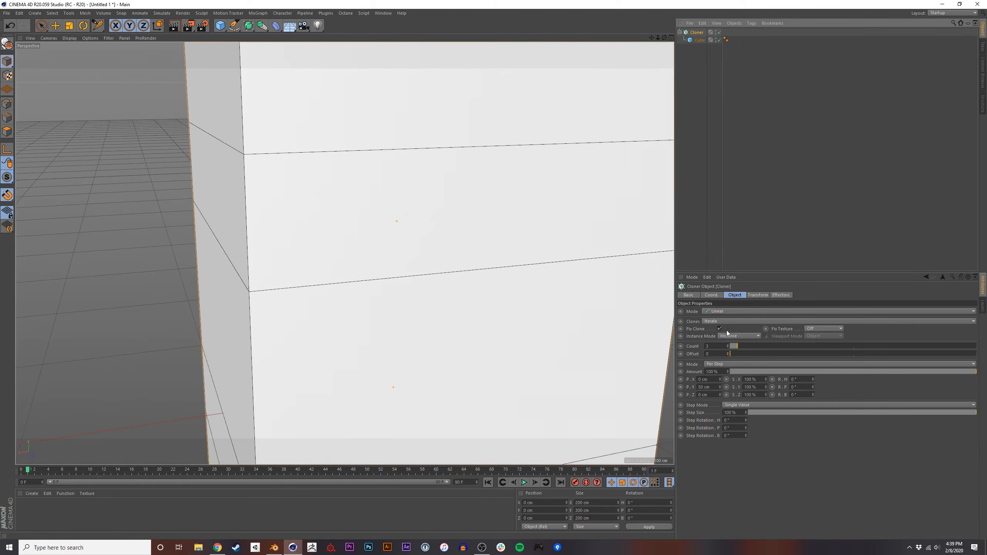
pyautogui.click(720, 316)
pyautogui.click(719, 333)
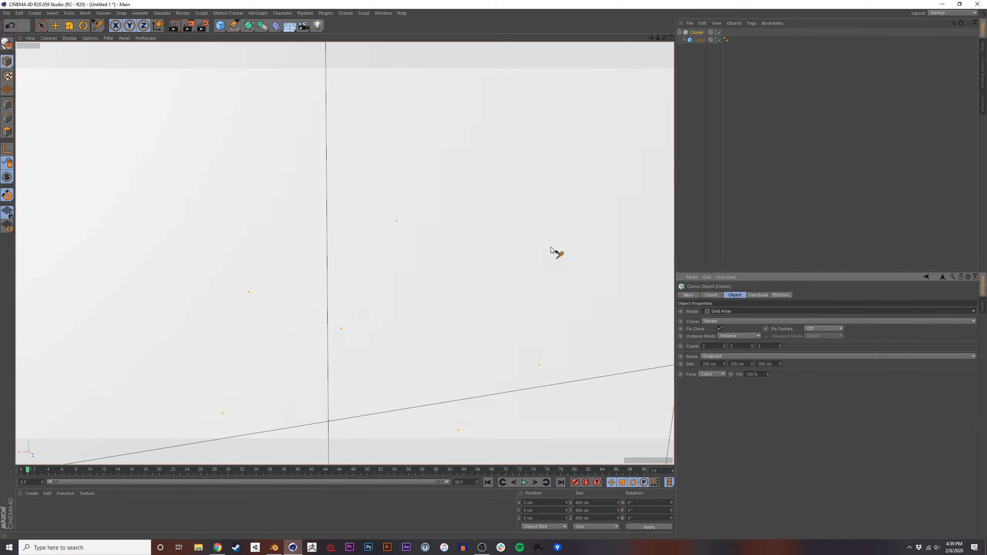
# Add a Plain effector to the Cloner.
pyautogui.scroll(-5, 399, 300)
pyautogui.scroll(-5, 399, 300)
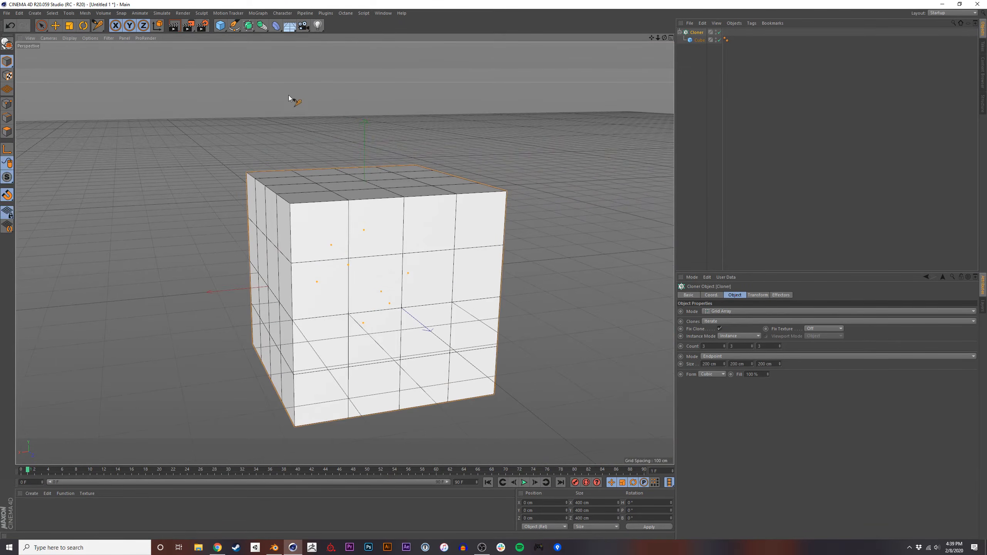
pyautogui.click(258, 13)
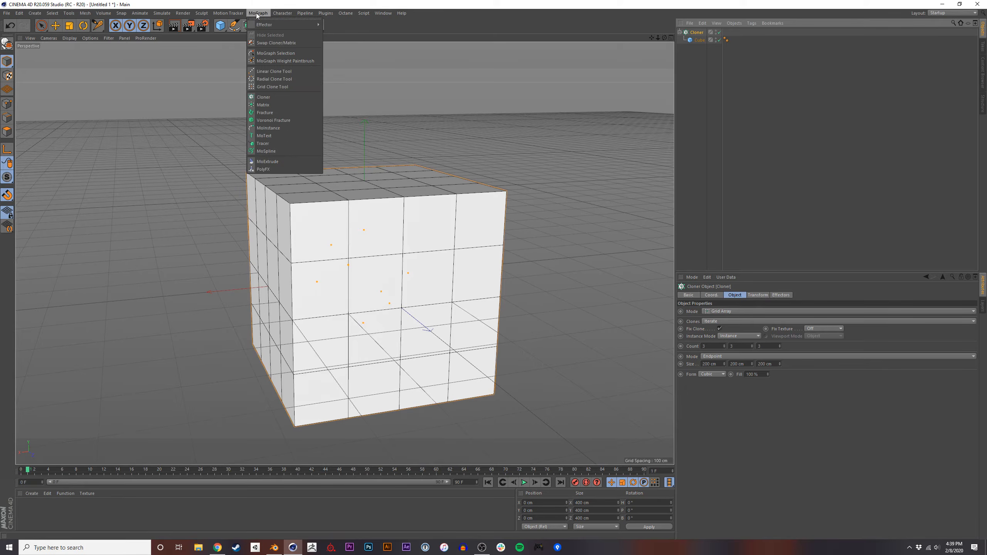
pyautogui.moveTo(295, 25)
pyautogui.click(343, 40)
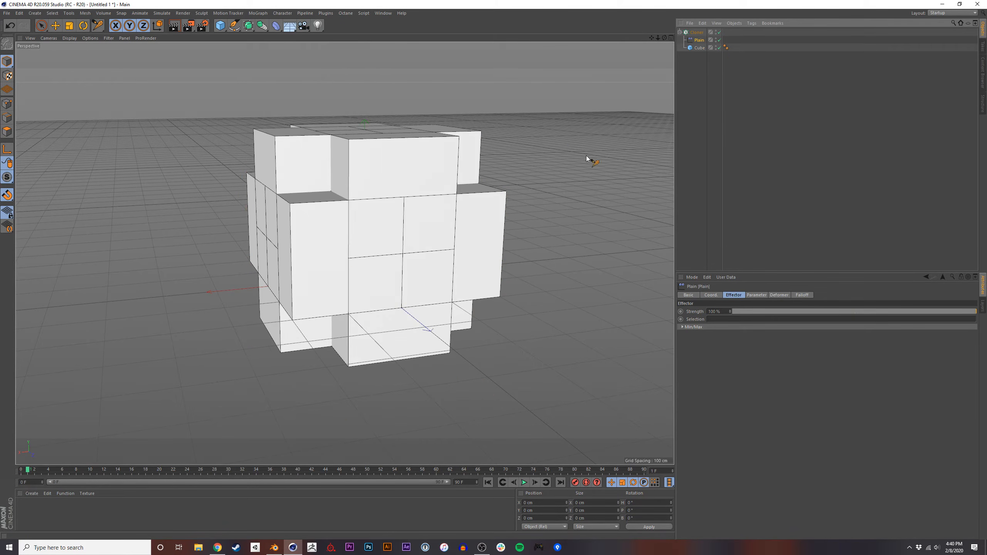
# Switch the Plain effector from Position to Scale with Uniform and Absolute Scale enabled, and try scale values of -1 and 1.
pyautogui.click(756, 295)
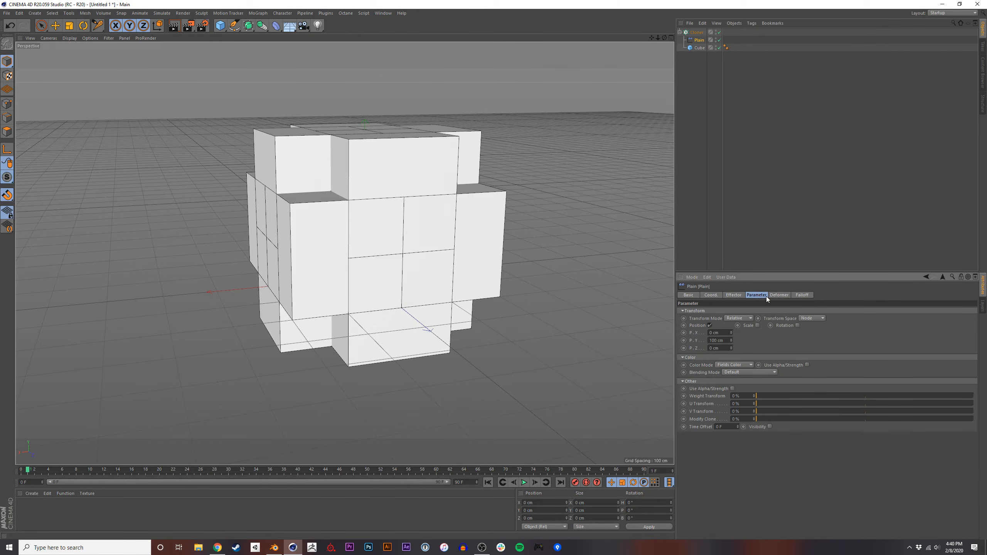
pyautogui.click(711, 326)
pyautogui.click(742, 326)
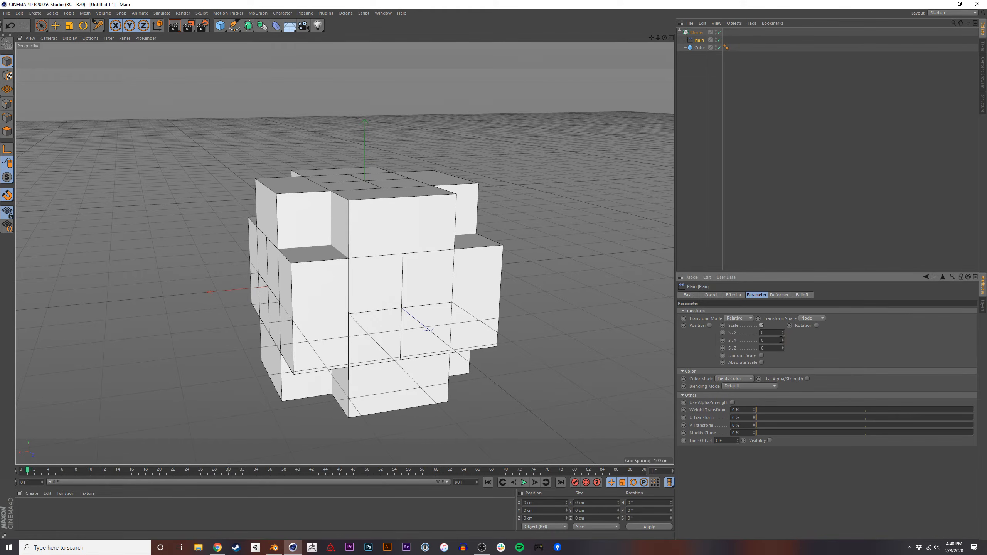
pyautogui.click(762, 356)
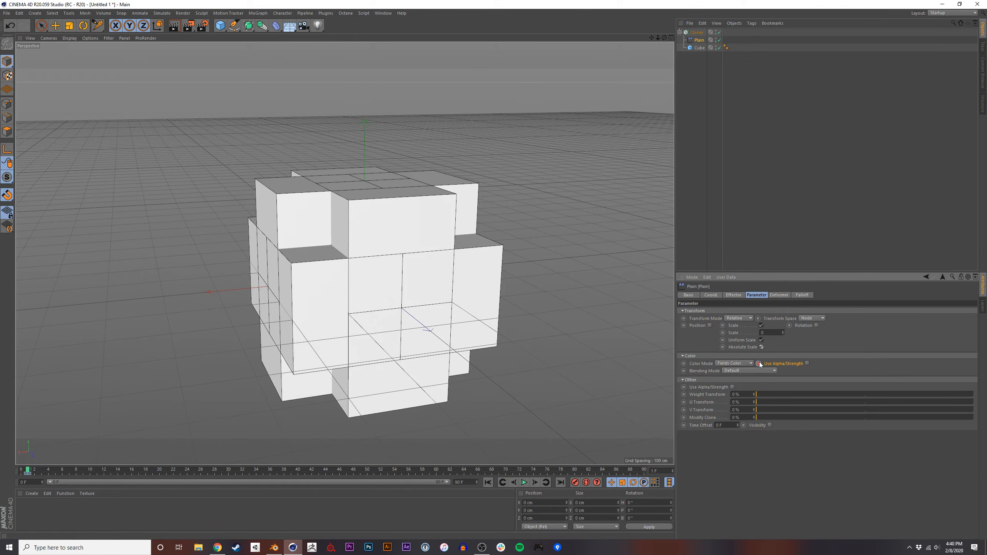
pyautogui.write('-1')
pyautogui.press('Return')
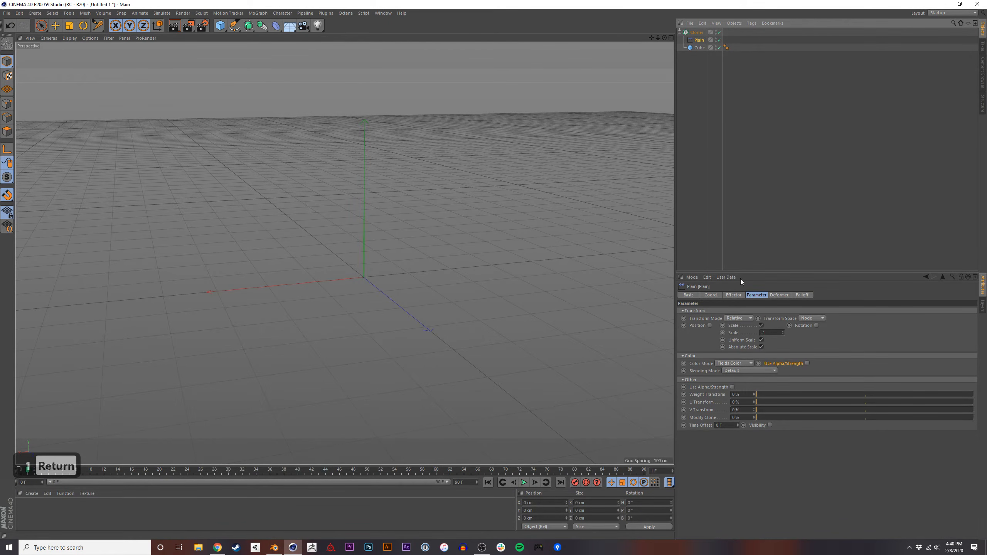
pyautogui.write('1')
pyautogui.press('Return')
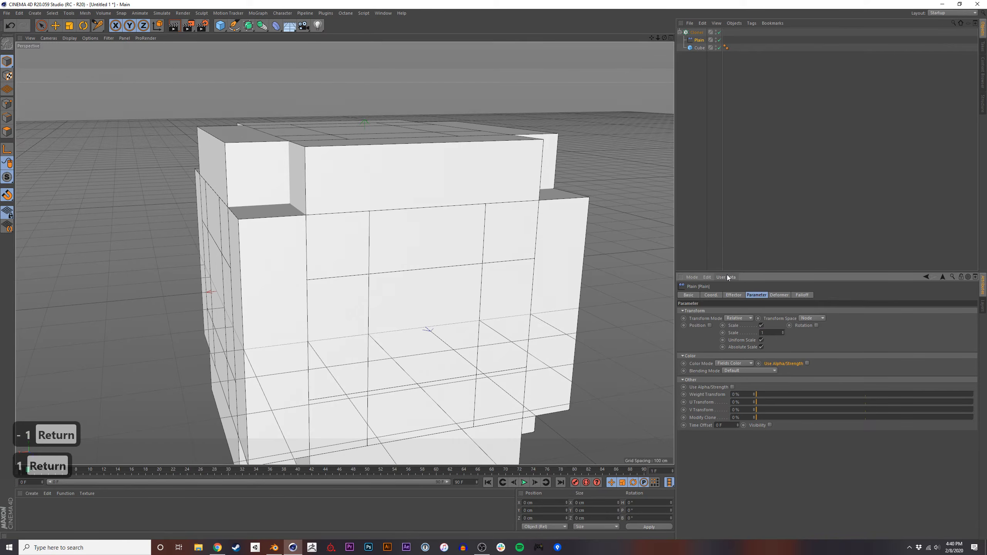
# Limit the Plain effector's falloff with a Spherical Field, discarding the Linear Field added by mistake.
pyautogui.click(778, 295)
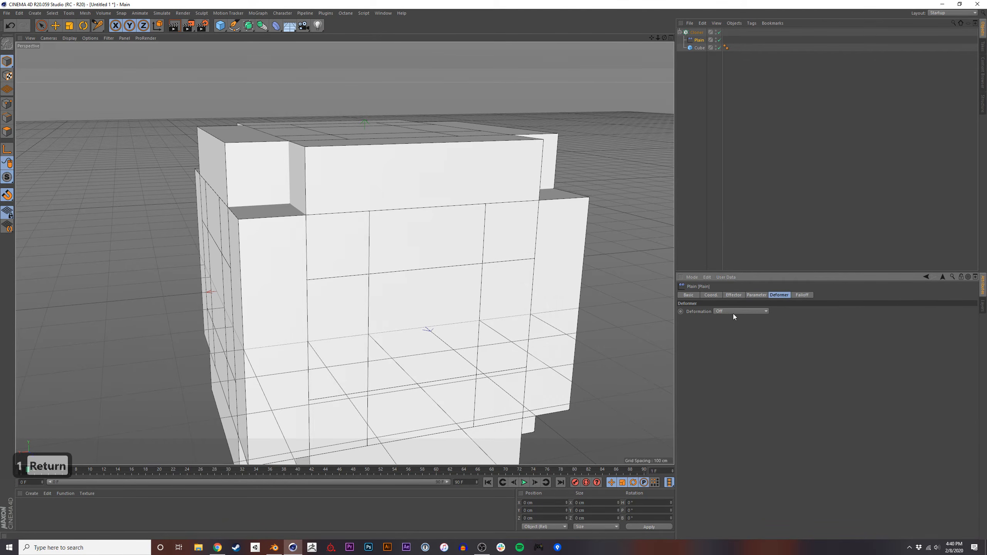
pyautogui.click(801, 295)
pyautogui.click(708, 370)
pyautogui.hotkey('ctrl', 'z')
pyautogui.click(712, 370)
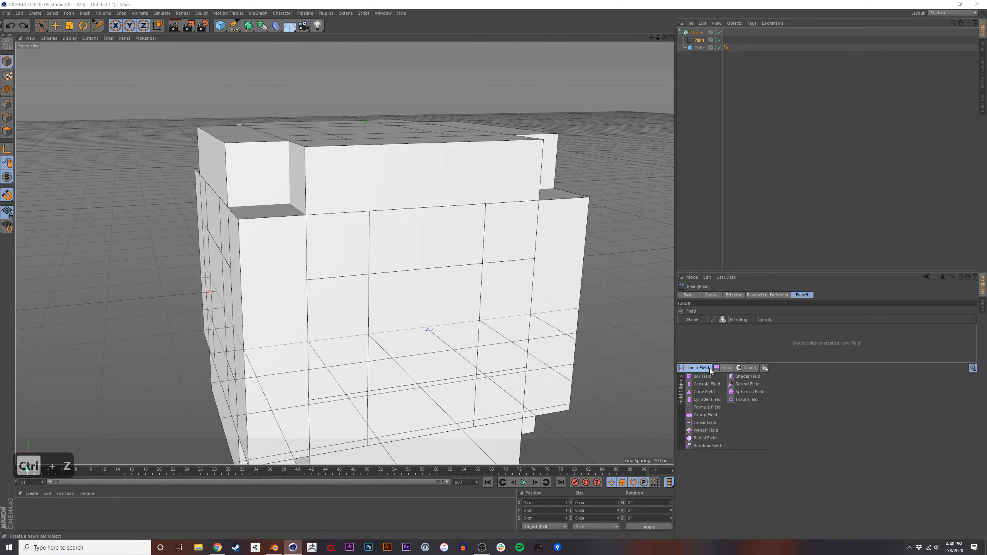
pyautogui.click(750, 391)
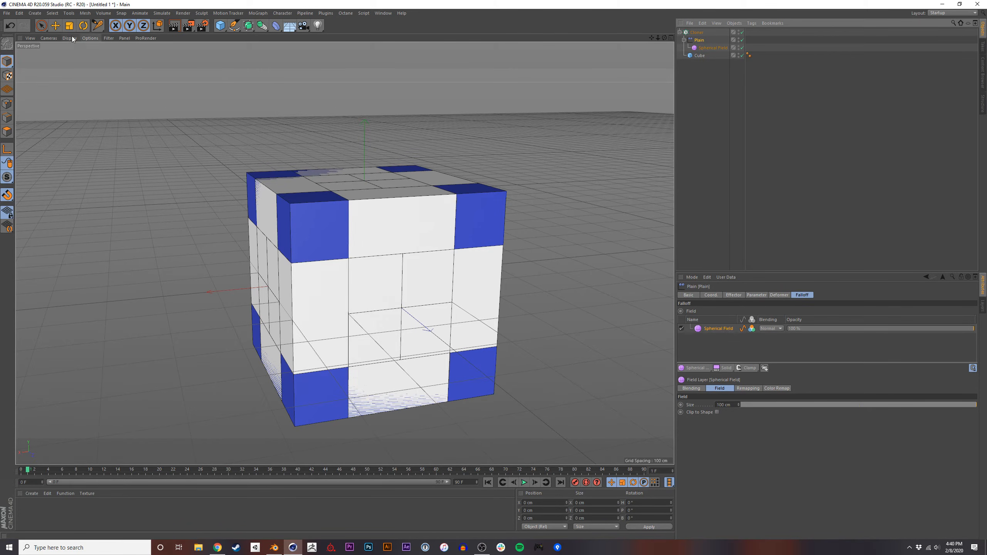
# Move the Plain effector with its field to about X 200 cm, Y 100 cm beside the clones.
pyautogui.click(55, 25)
pyautogui.moveTo(308, 221); pyautogui.dragTo(208, 184)
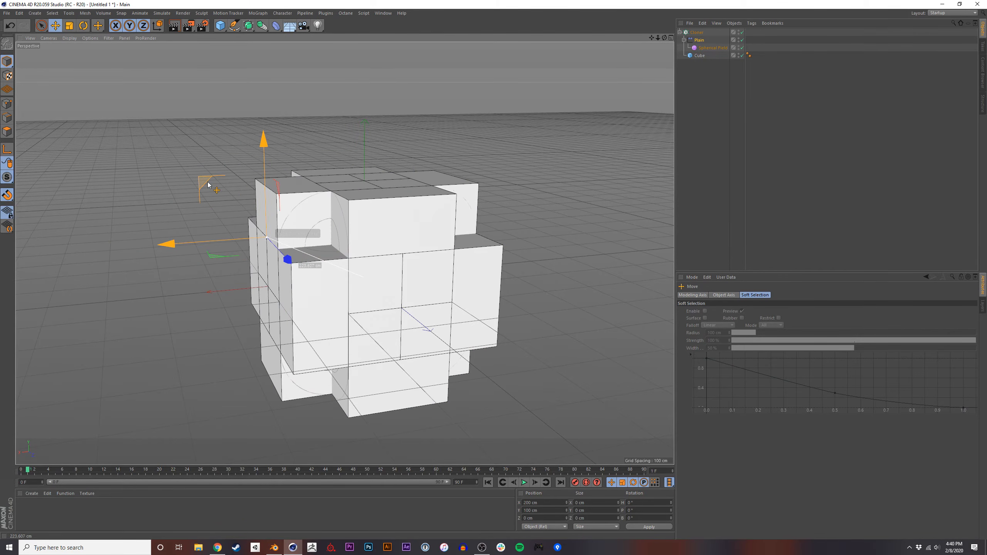
pyautogui.click(700, 40)
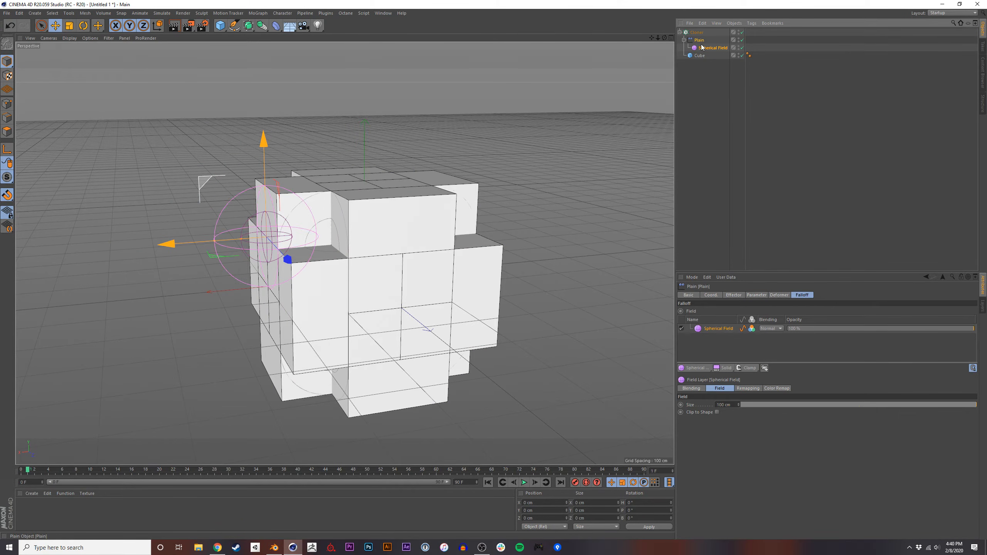
pyautogui.click(720, 135)
pyautogui.click(696, 32)
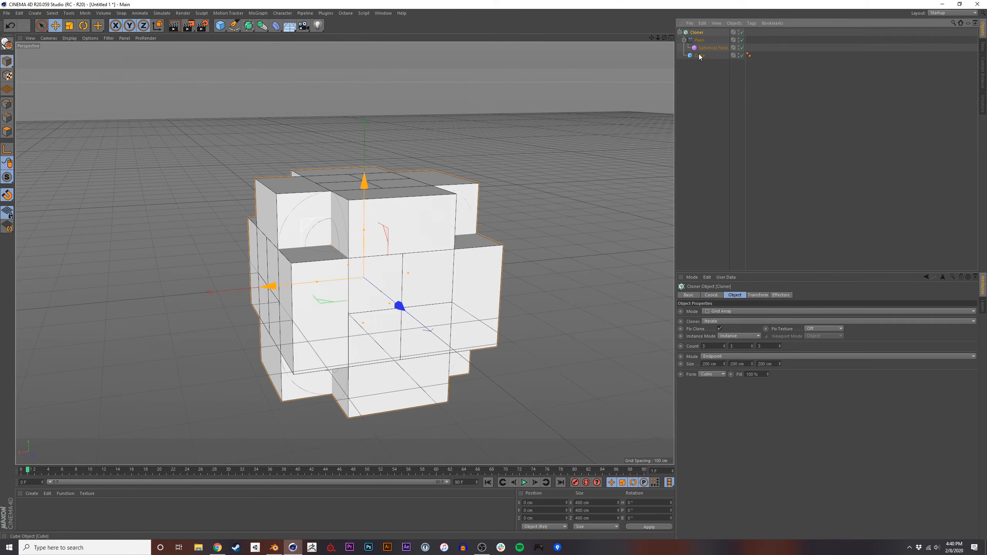
# Set the Plain effector's uniform scale to -1 and move the effector further out from the upper corner of the clones.
pyautogui.click(699, 40)
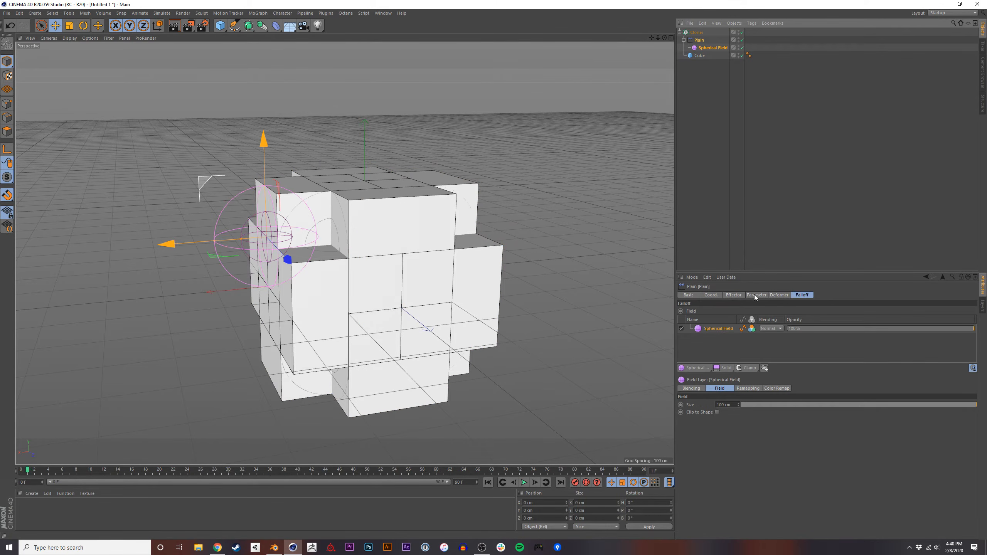
pyautogui.click(734, 295)
pyautogui.click(756, 295)
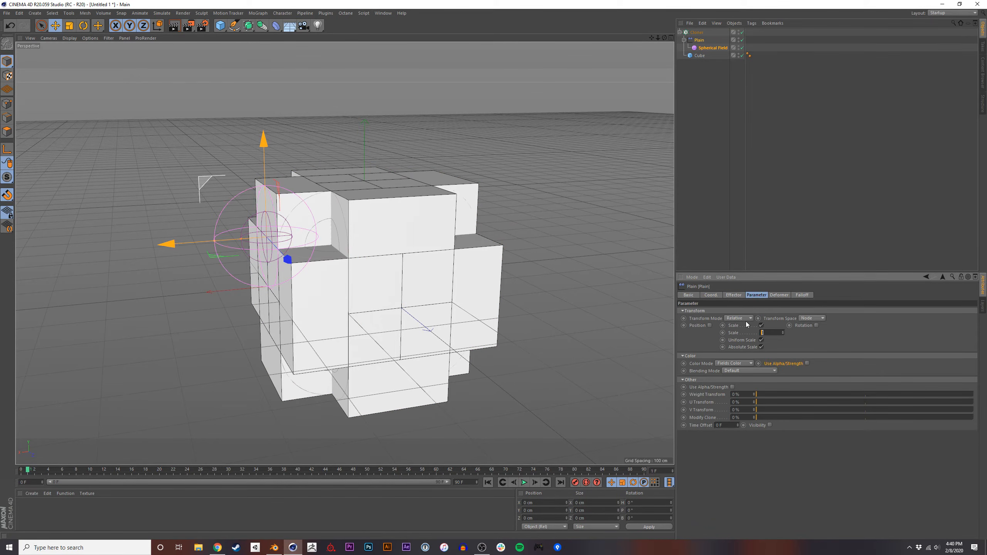
pyautogui.write('-1')
pyautogui.press('Return')
pyautogui.moveTo(166, 243); pyautogui.dragTo(210, 232)
pyautogui.moveTo(225, 191); pyautogui.dragTo(159, 161)
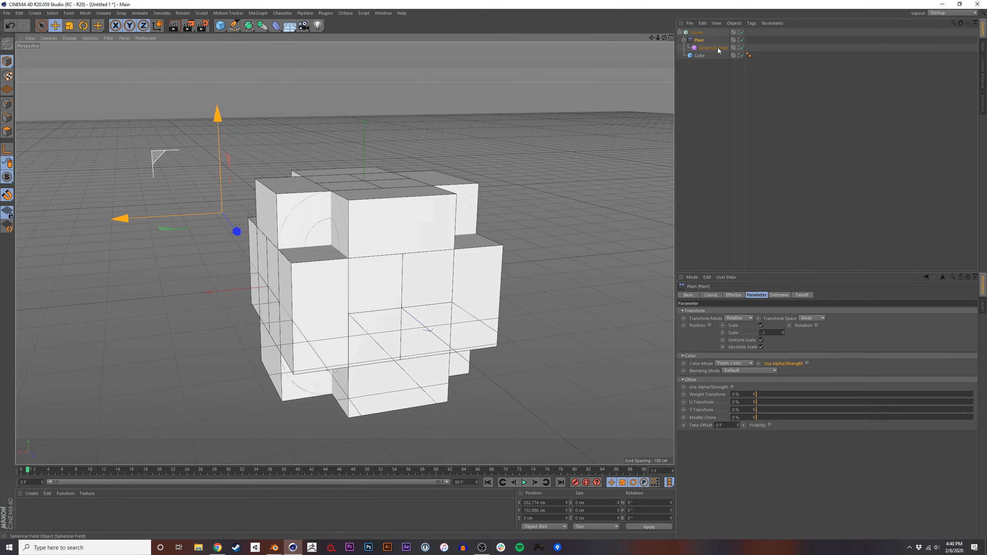
# Scale the cloned cube down to about 52 cm so that gaps separate the clones.
pyautogui.click(697, 55)
pyautogui.press('r')
pyautogui.press('t')
pyautogui.moveTo(450, 235); pyautogui.dragTo(384, 233)
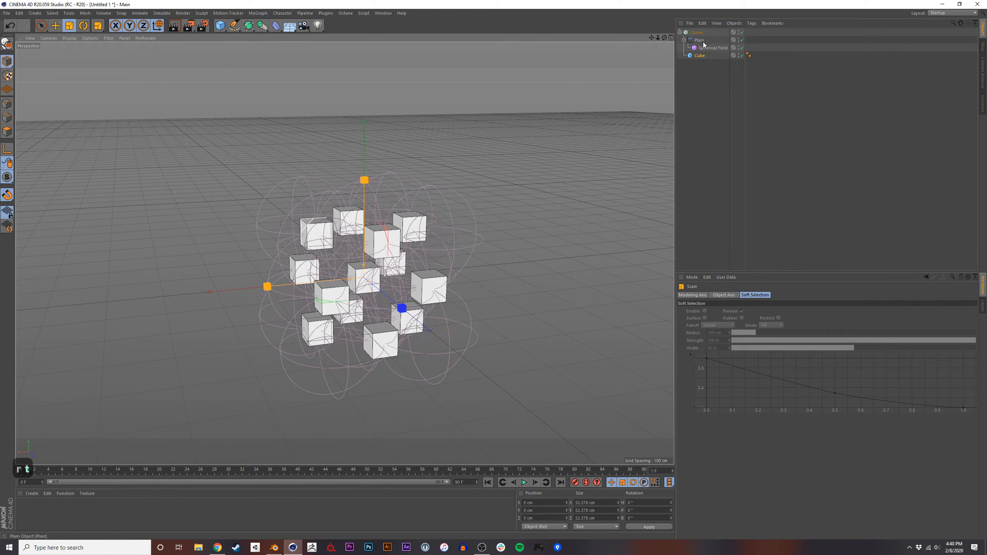
# Take the Plain effector and its Spherical Field out of the Cloner's hierarchy to the top level.
pyautogui.click(708, 64)
pyautogui.click(698, 41)
pyautogui.moveTo(707, 90); pyautogui.dragTo(708, 92)
pyautogui.click(709, 55)
# Move the Plain effector closer to the clones and scale it up with its field to about 180%.
pyautogui.press('e')
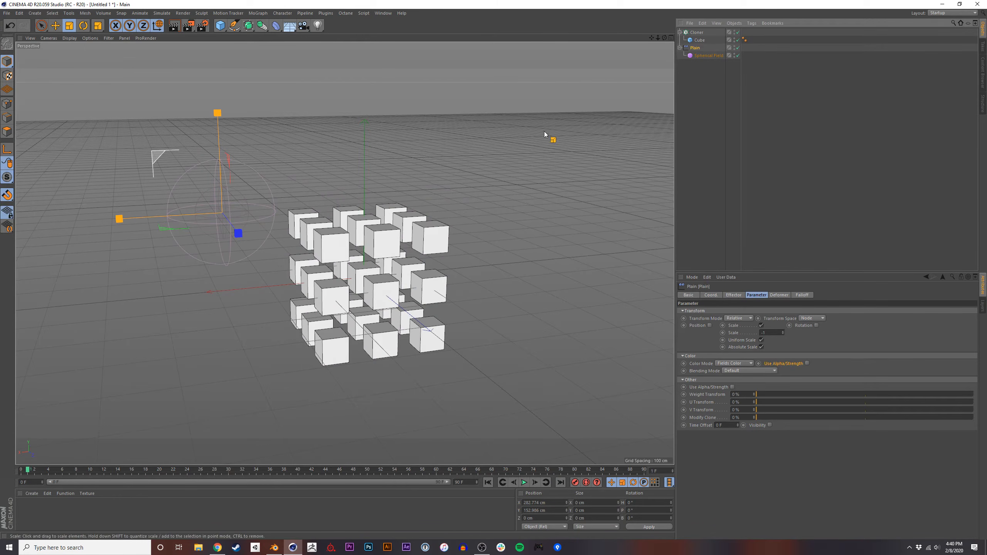
pyautogui.moveTo(156, 158); pyautogui.dragTo(188, 176)
pyautogui.press('r')
pyautogui.press('t')
pyautogui.moveTo(250, 227); pyautogui.dragTo(116, 353)
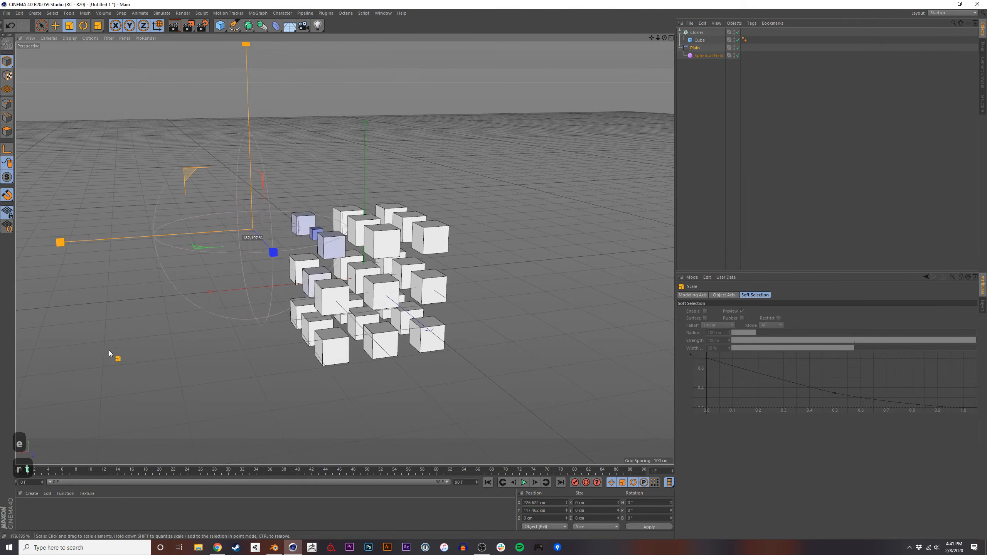
# Move the Plain effector across the cube grid to about X -182 cm, Y 50 cm, shrinking the clones within its field.
pyautogui.press('e')
pyautogui.press('w')
pyautogui.moveTo(187, 178)
pyautogui.mouseDown()
pyautogui.moveTo(310, 184)
pyautogui.moveTo(308, 281)
pyautogui.moveTo(345, 179)
pyautogui.moveTo(232, 239)
pyautogui.moveTo(298, 283)
pyautogui.moveTo(375, 276)
pyautogui.moveTo(414, 177)
pyautogui.moveTo(315, 244)
pyautogui.moveTo(346, 326)
pyautogui.moveTo(379, 177)
pyautogui.moveTo(298, 253)
pyautogui.moveTo(387, 213)
pyautogui.mouseUp()
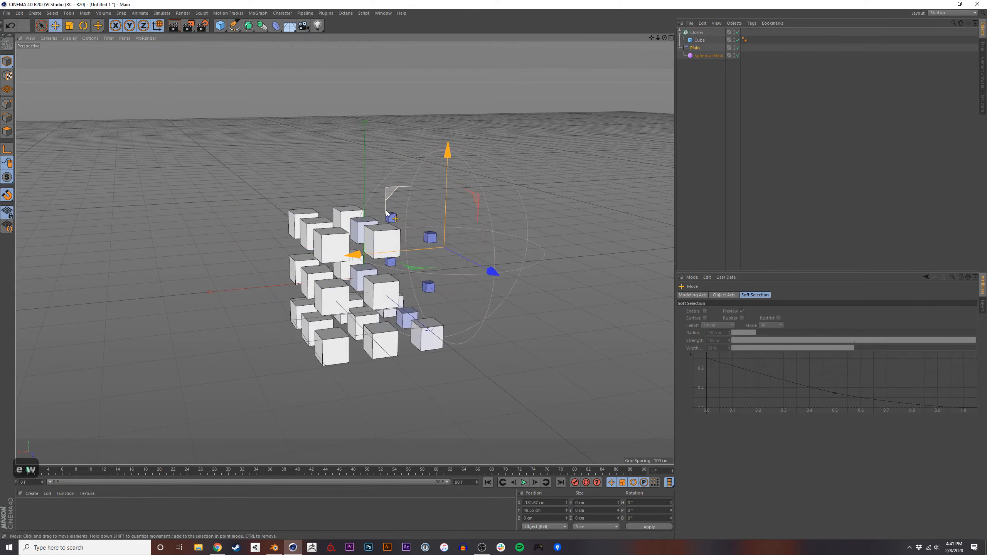
pyautogui.middleClick(384, 249)
pyautogui.middleClick(297, 215)
pyautogui.keyDown('alt'); pyautogui.moveTo(297, 215); pyautogui.dragTo(425, 285); pyautogui.keyUp('alt')
# Switch to Blender and collapse both Array modifiers of the cone.
pyautogui.hotkey('alt', 'Tab')
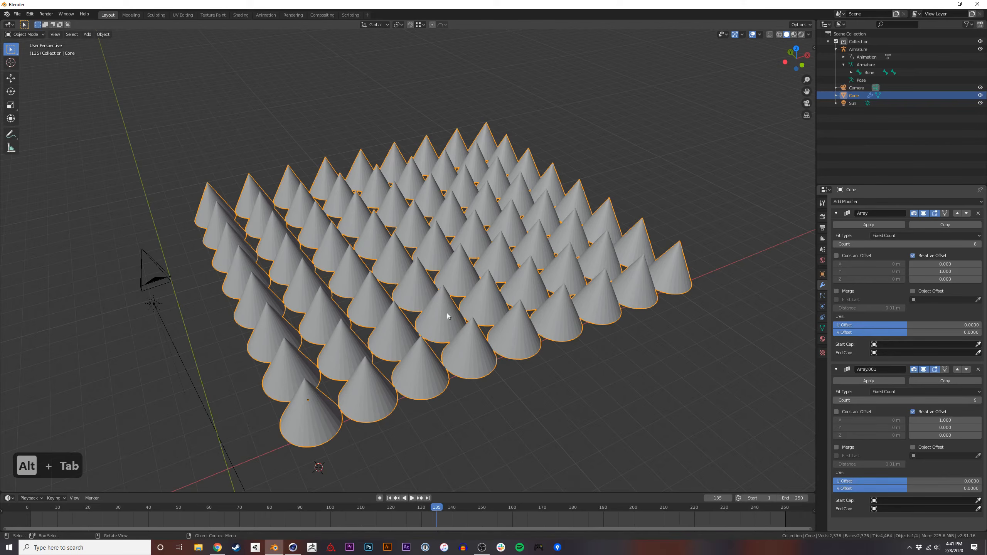
pyautogui.moveTo(437, 300)
pyautogui.mouseDown(button='middle')
pyautogui.moveTo(469, 335)
pyautogui.moveTo(443, 294)
pyautogui.mouseUp(button='middle')
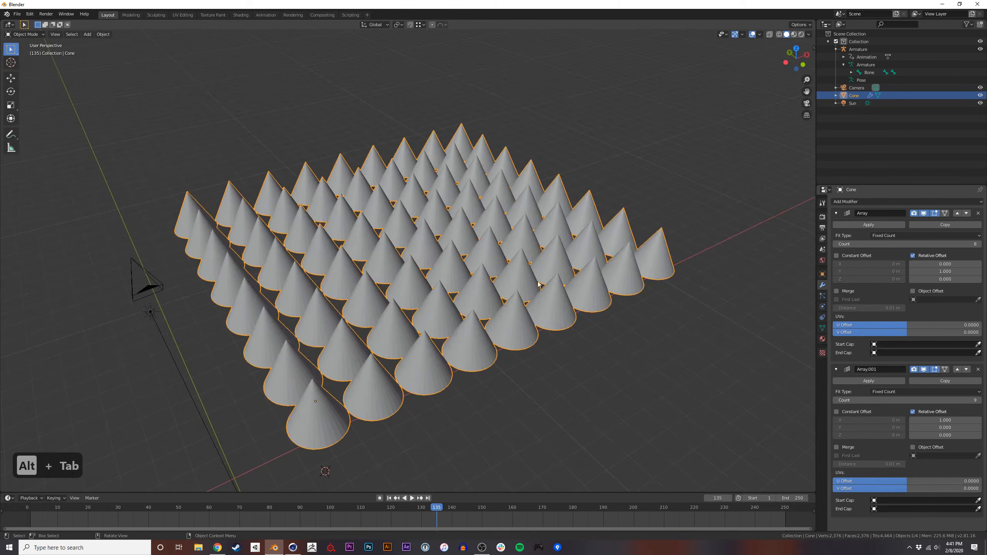
pyautogui.keyDown('ctrl'); pyautogui.click(836, 214); pyautogui.keyUp('ctrl')
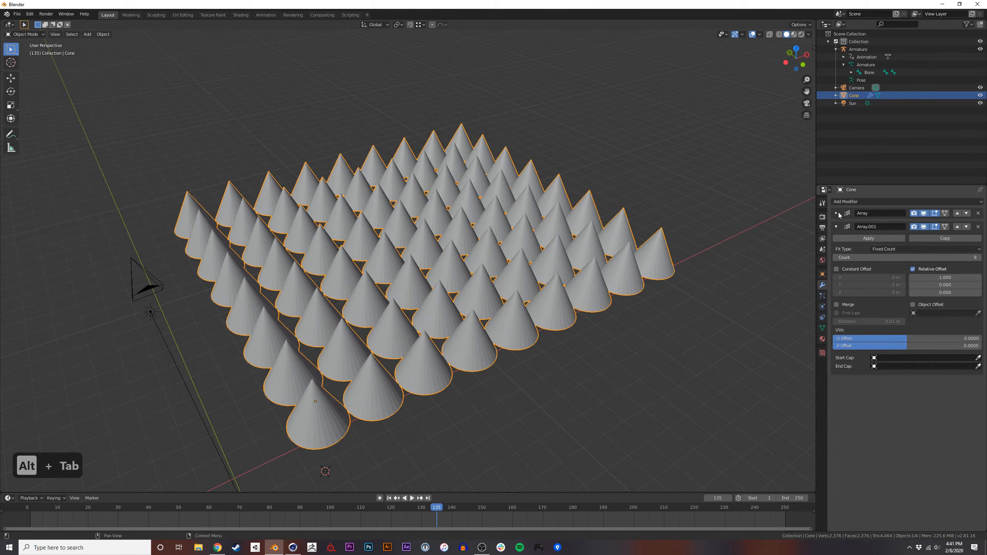
pyautogui.click(837, 214)
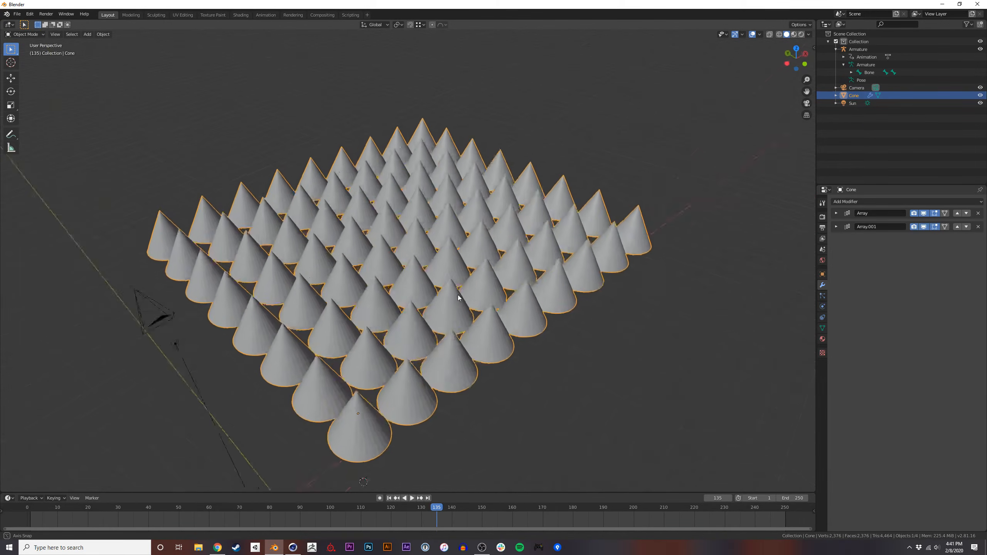
# Switch back to Cinema 4D and sweep the Plain effector's field through the cube grid, checking its effect from several angles.
pyautogui.hotkey('alt', 'Tab')
pyautogui.middleClick(389, 286)
pyautogui.middleClick(338, 203)
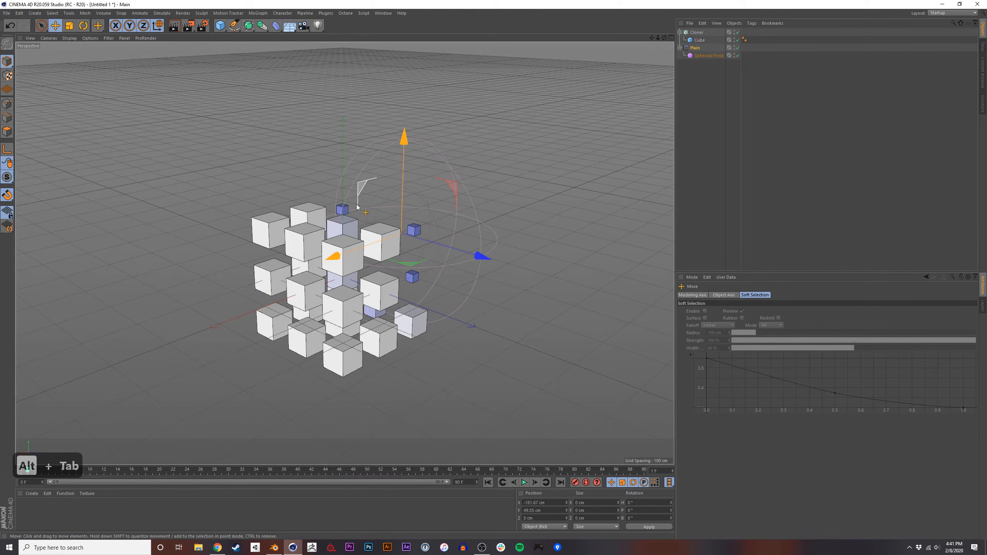
pyautogui.keyDown('alt'); pyautogui.moveTo(480, 282); pyautogui.dragTo(481, 148); pyautogui.keyUp('alt')
pyautogui.moveTo(360, 212); pyautogui.dragTo(420, 157)
pyautogui.keyDown('alt'); pyautogui.moveTo(423, 225); pyautogui.dragTo(391, 191); pyautogui.keyUp('alt')
pyautogui.moveTo(436, 169); pyautogui.dragTo(253, 308)
pyautogui.keyDown('alt'); pyautogui.moveTo(402, 234); pyautogui.dragTo(495, 259); pyautogui.keyUp('alt')
# Return to Blender and examine the available modifiers and the arrayed cone grid from several angles.
pyautogui.hotkey('alt', 'Tab')
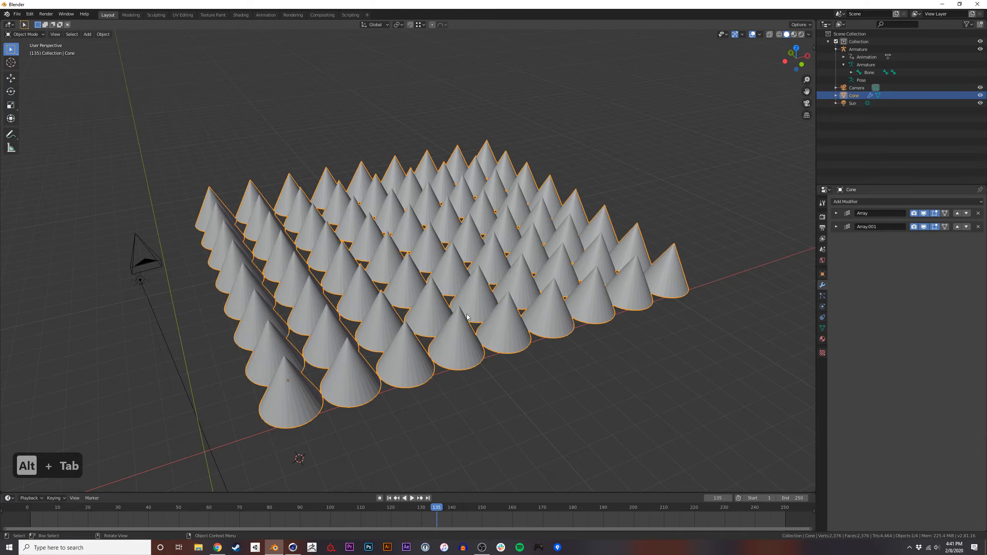
pyautogui.click(847, 201)
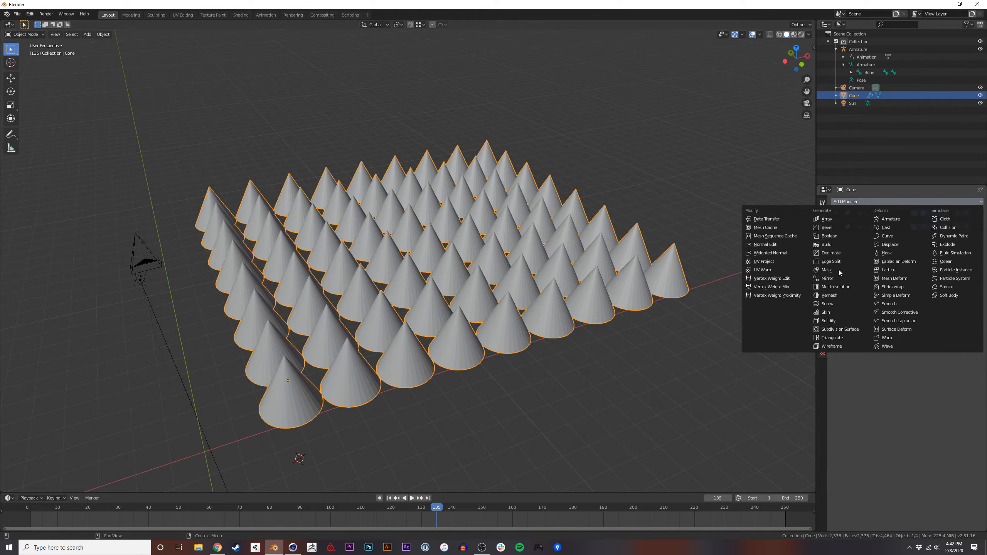
pyautogui.moveTo(425, 289); pyautogui.dragTo(253, 411, button='middle')
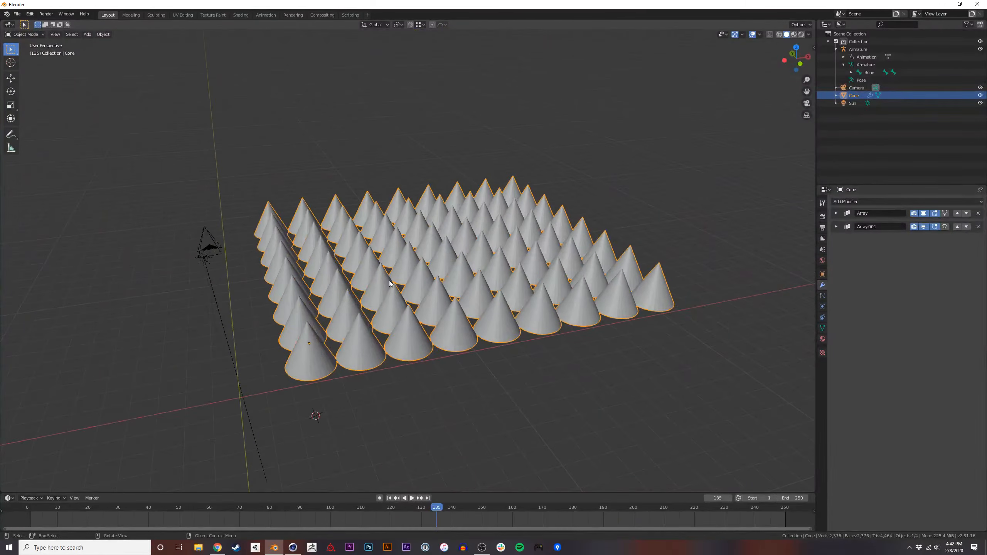
pyautogui.moveTo(383, 285)
pyautogui.mouseDown(button='middle')
pyautogui.moveTo(403, 288)
pyautogui.moveTo(379, 440)
pyautogui.moveTo(403, 287)
pyautogui.moveTo(391, 280)
pyautogui.mouseUp(button='middle')
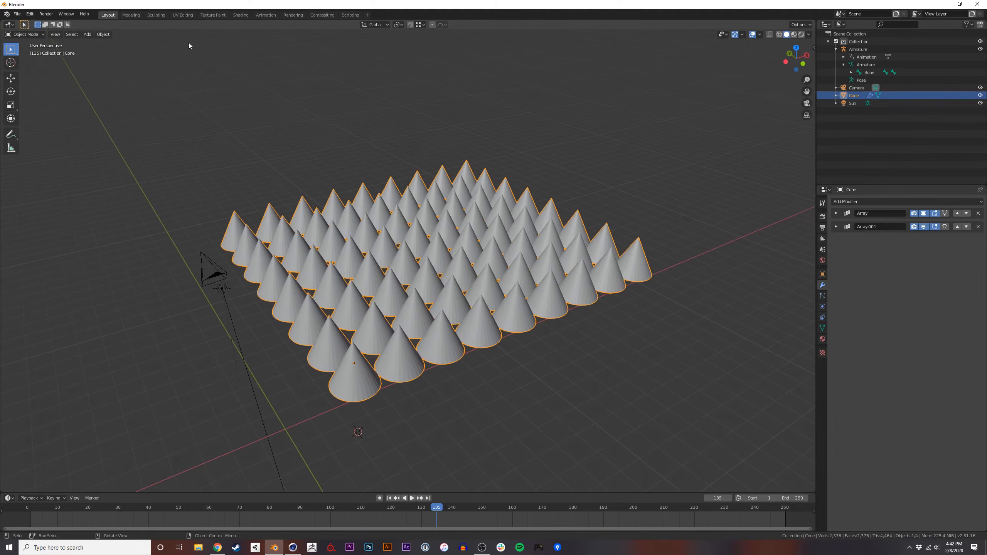
pyautogui.moveTo(361, 232); pyautogui.dragTo(359, 282, button='middle')
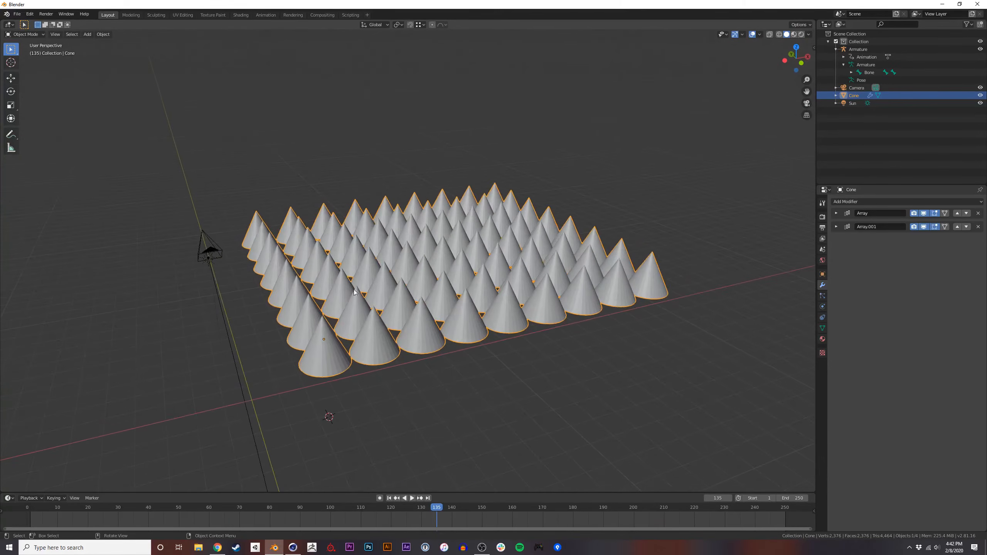
pyautogui.moveTo(233, 319); pyautogui.dragTo(369, 305, button='middle')
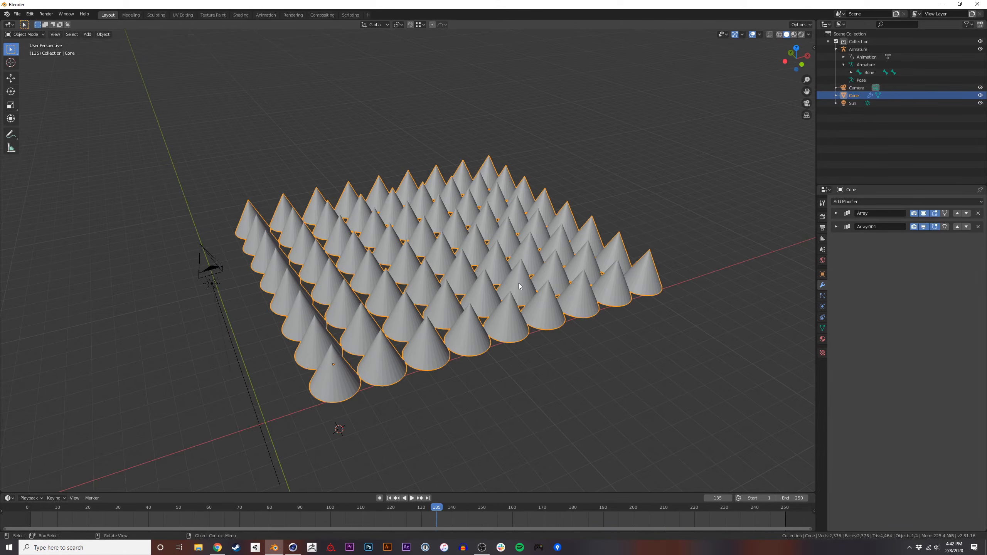
pyautogui.keyDown('shift'); pyautogui.moveTo(518, 286); pyautogui.dragTo(465, 293, button='middle'); pyautogui.keyUp('shift')
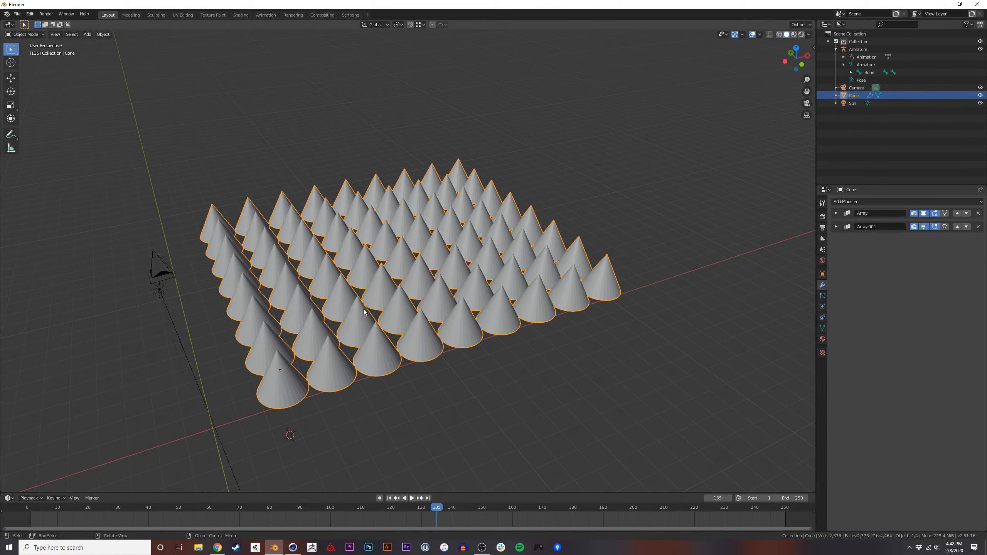
pyautogui.moveTo(395, 314); pyautogui.dragTo(430, 316, button='middle')
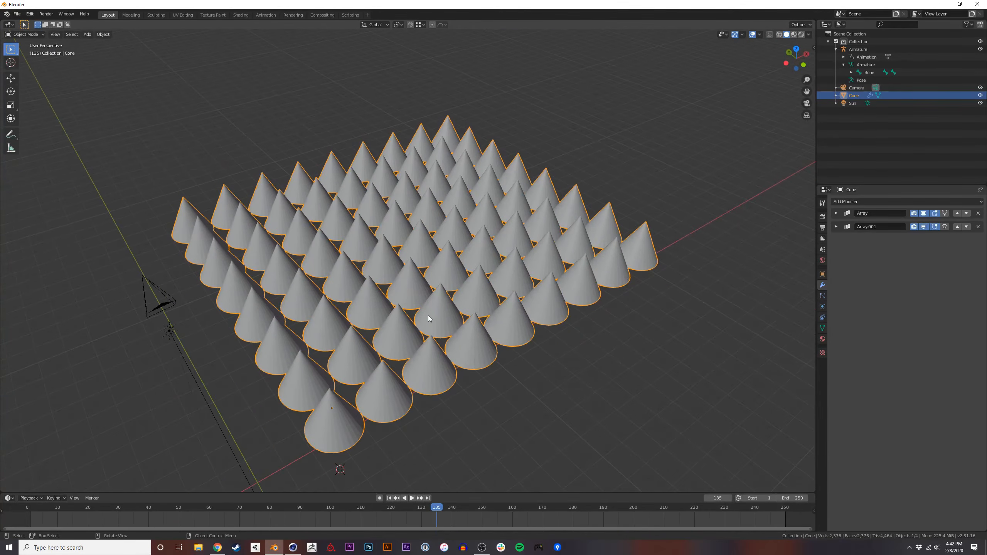
pyautogui.click(855, 202)
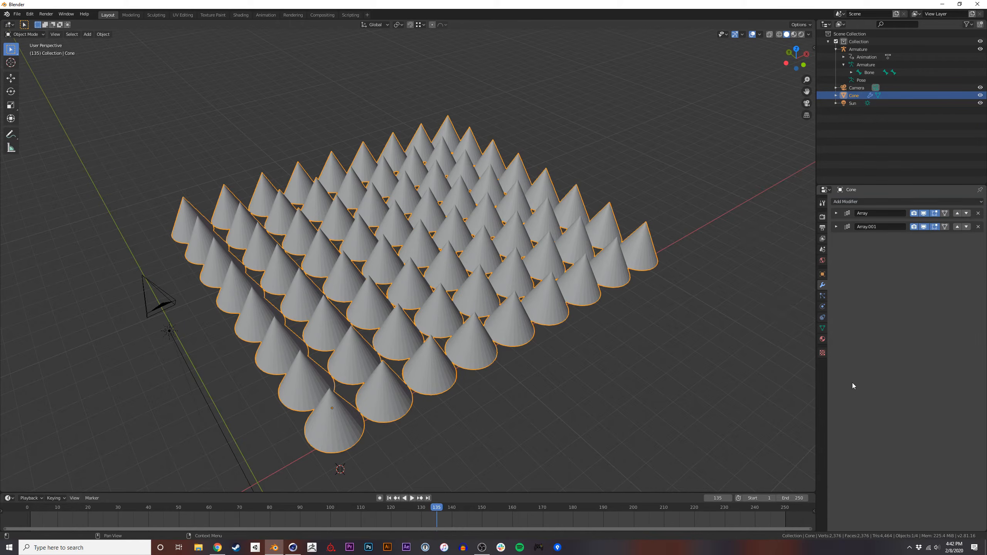
# Compare the arrayed cone grid with the cube grid in Cinema 4D, viewing from several angles and returning to Blender.
pyautogui.click(836, 226)
pyautogui.click(837, 227)
pyautogui.moveTo(461, 270); pyautogui.dragTo(520, 296, button='middle')
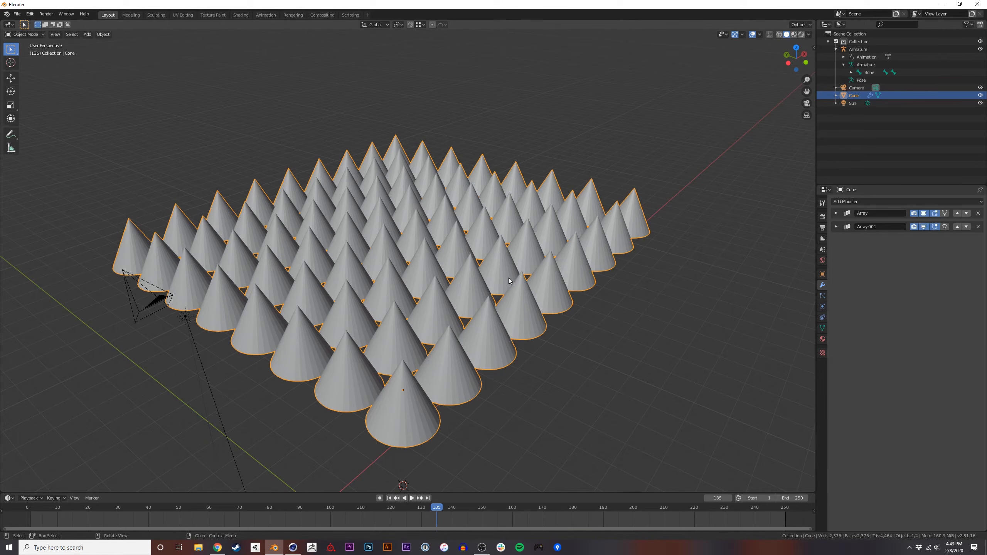
pyautogui.moveTo(507, 284); pyautogui.dragTo(527, 226, button='middle')
pyautogui.hotkey('alt', 'Tab')
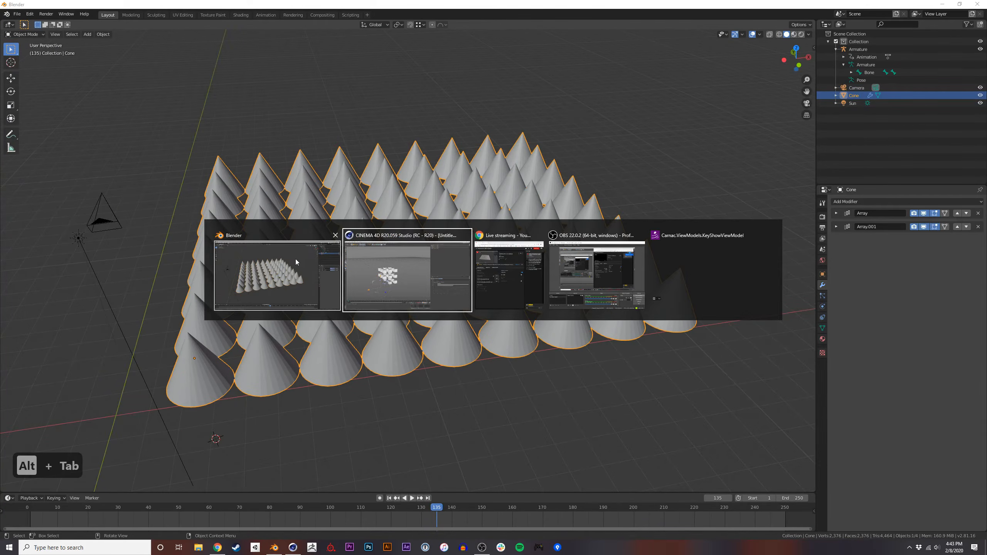
pyautogui.moveTo(242, 334)
pyautogui.mouseDown()
pyautogui.moveTo(328, 230)
pyautogui.moveTo(236, 254)
pyautogui.moveTo(357, 190)
pyautogui.moveTo(323, 176)
pyautogui.moveTo(333, 235)
pyautogui.moveTo(224, 215)
pyautogui.moveTo(409, 229)
pyautogui.moveTo(199, 248)
pyautogui.moveTo(406, 180)
pyautogui.moveTo(287, 264)
pyautogui.moveTo(276, 247)
pyautogui.moveTo(382, 160)
pyautogui.moveTo(184, 281)
pyautogui.moveTo(340, 147)
pyautogui.moveTo(314, 266)
pyautogui.moveTo(280, 183)
pyautogui.moveTo(510, 95)
pyautogui.moveTo(389, 218)
pyautogui.moveTo(342, 295)
pyautogui.moveTo(420, 187)
pyautogui.moveTo(421, 219)
pyautogui.mouseUp()
pyautogui.hotkey('alt', 'Tab')
pyautogui.moveTo(357, 292); pyautogui.dragTo(424, 298, button='middle')
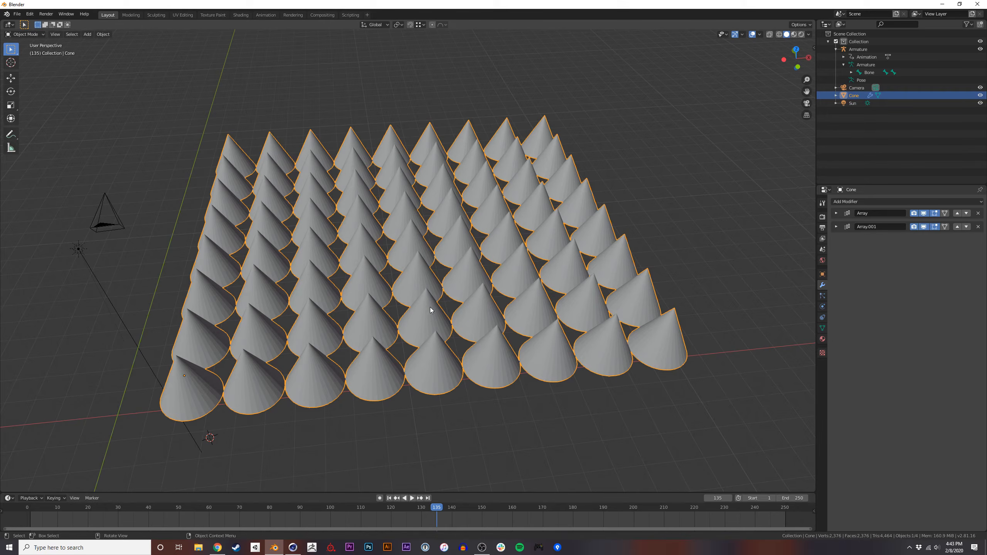
pyautogui.moveTo(427, 308); pyautogui.dragTo(449, 308, button='middle')
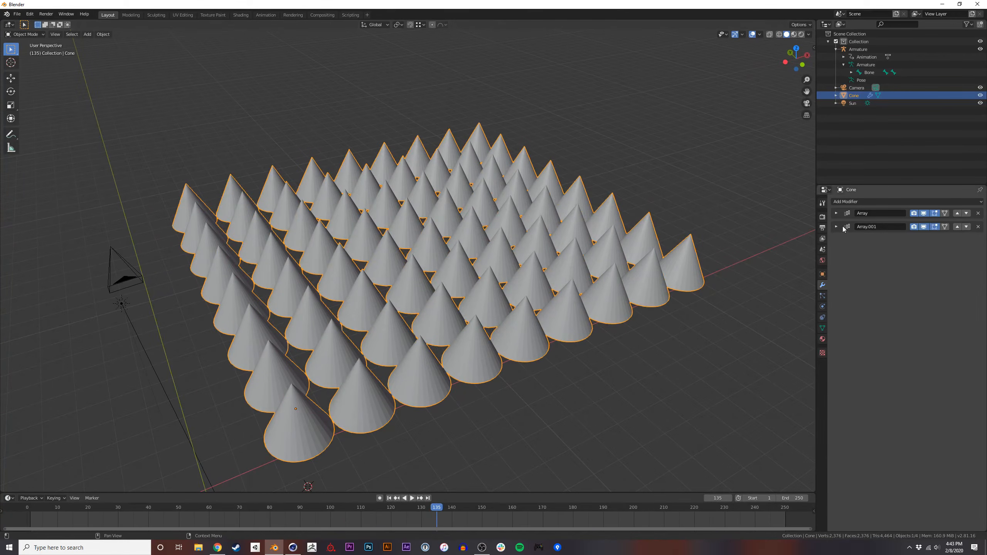
# Examine the cone's modifier, mesh data and physics options.
pyautogui.click(846, 202)
pyautogui.click(837, 228)
pyautogui.click(836, 227)
pyautogui.click(823, 339)
pyautogui.click(823, 329)
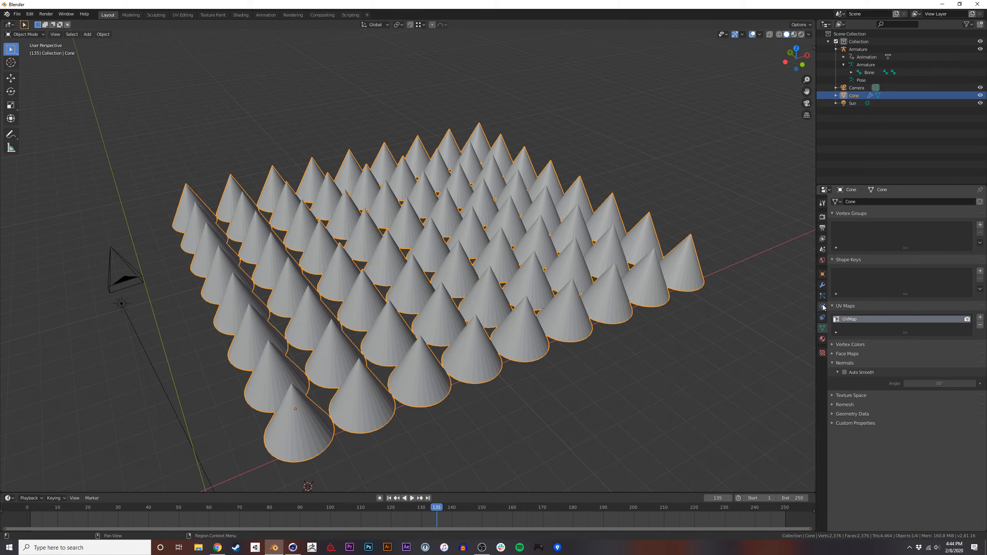
pyautogui.click(823, 307)
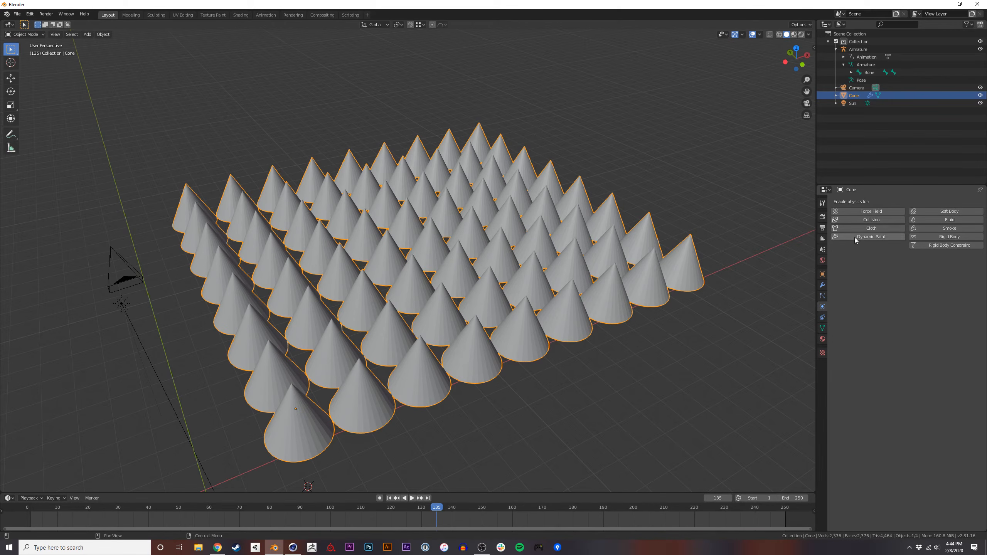
# Delete the arrayed cone and add a UV sphere.
pyautogui.press('x')
pyautogui.click(546, 372)
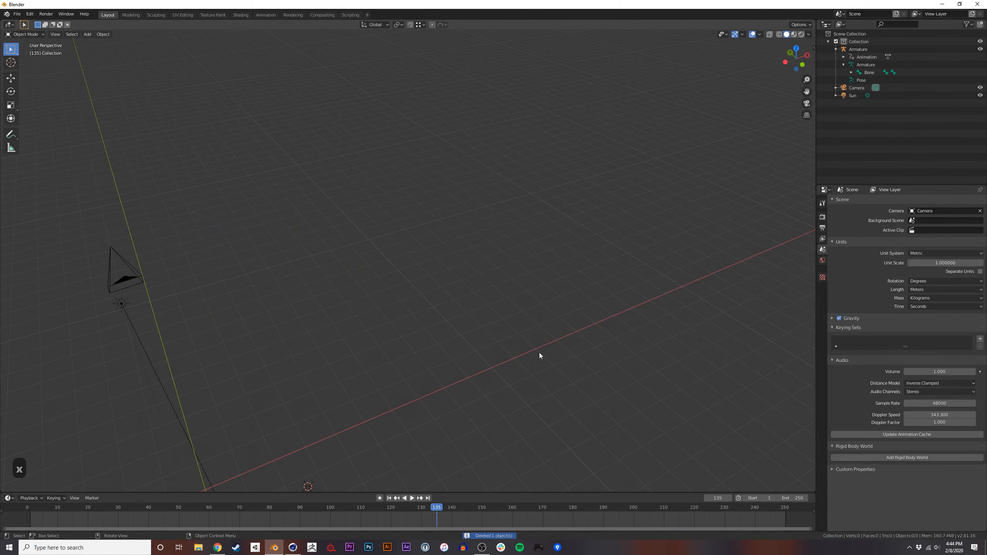
pyautogui.hotkey('shift', 'a')
pyautogui.moveTo(349, 185)
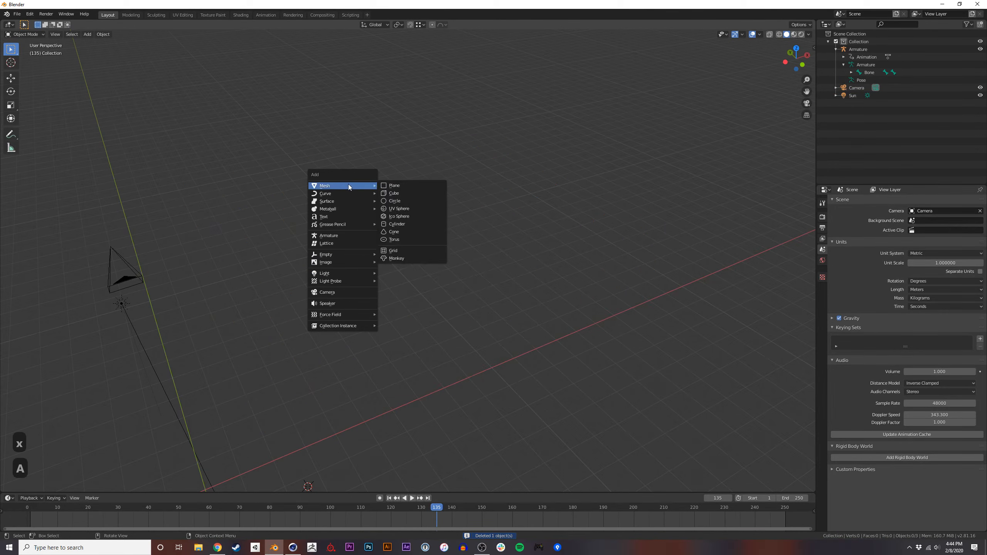
pyautogui.click(400, 209)
pyautogui.moveTo(339, 351); pyautogui.dragTo(383, 346, button='middle')
# Add a plane beneath the sphere and scale it up to form a ground surface.
pyautogui.hotkey('shift', 'a')
pyautogui.click(379, 313)
pyautogui.press('s')
pyautogui.click(495, 327)
# Raise the sphere so it floats above the plane.
pyautogui.click(340, 373)
pyautogui.press('g')
pyautogui.moveTo(341, 369); pyautogui.dragTo(333, 288, button='middle')
pyautogui.click(335, 293)
# Enable Collision physics on the plane.
pyautogui.click(401, 371)
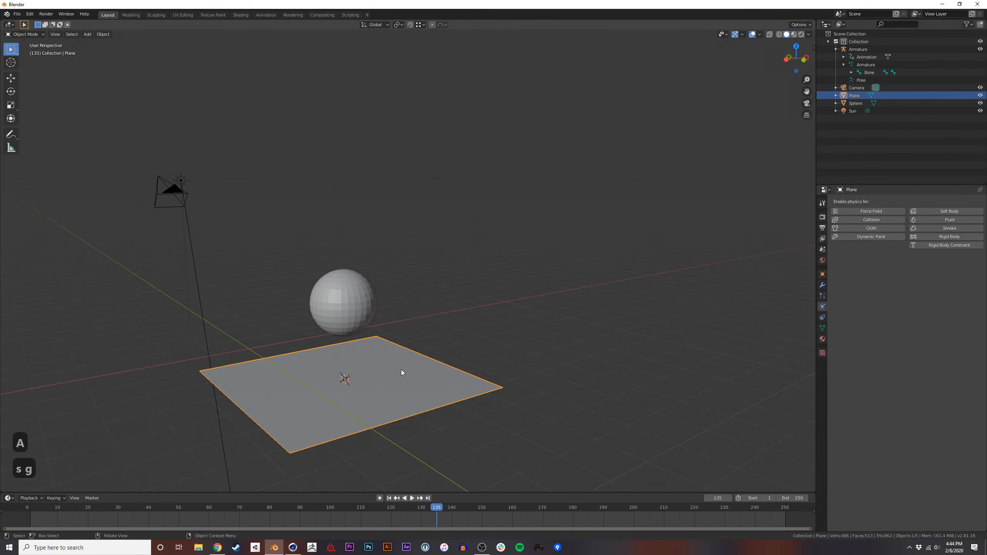
pyautogui.click(850, 229)
# Try Soft Body physics on the sphere with a short playback, then remove it and return to frame 1.
pyautogui.click(342, 299)
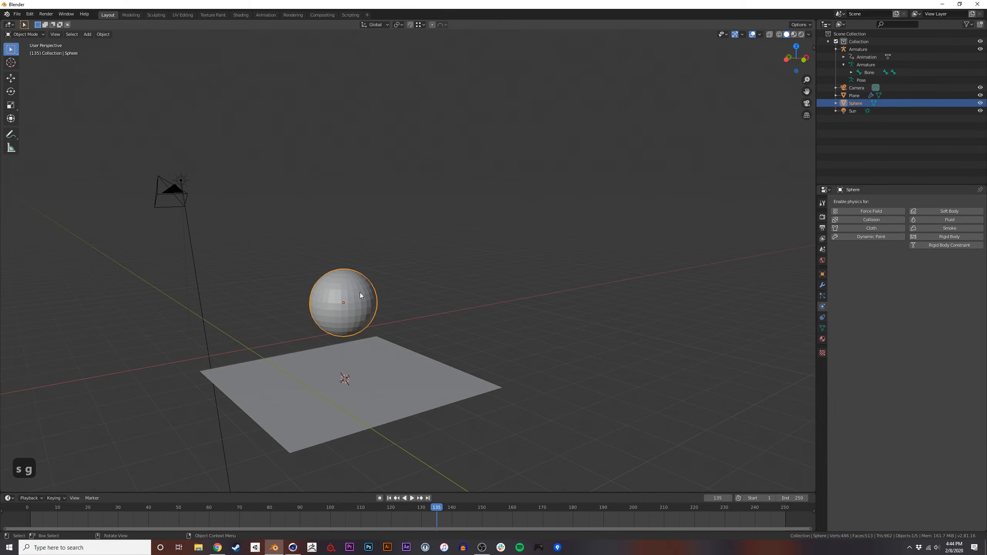
pyautogui.click(935, 212)
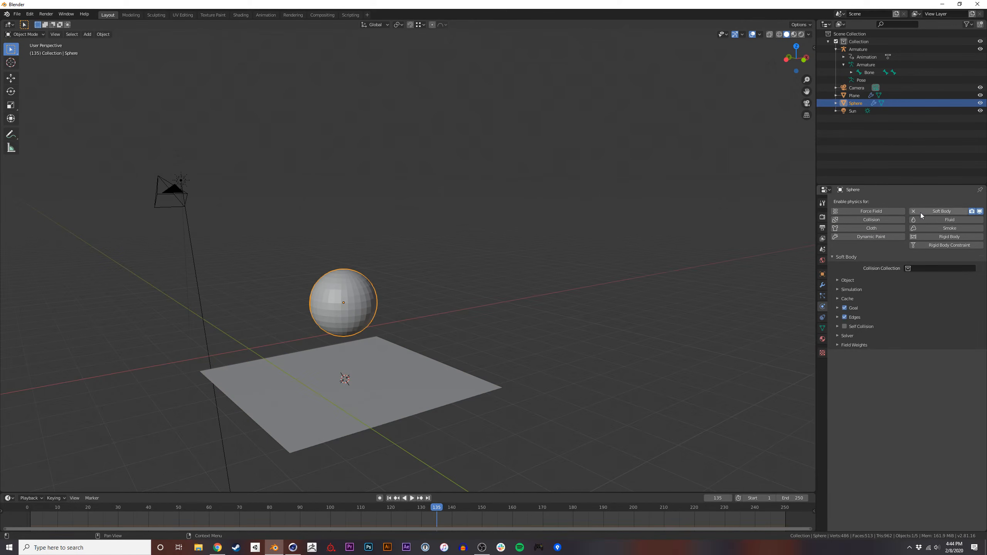
pyautogui.click(412, 498)
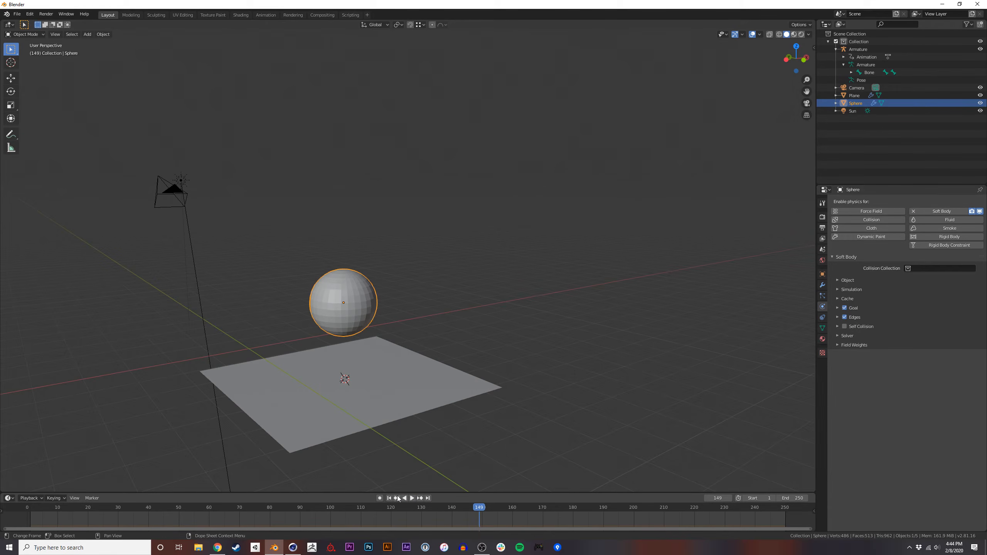
pyautogui.click(389, 498)
pyautogui.click(914, 212)
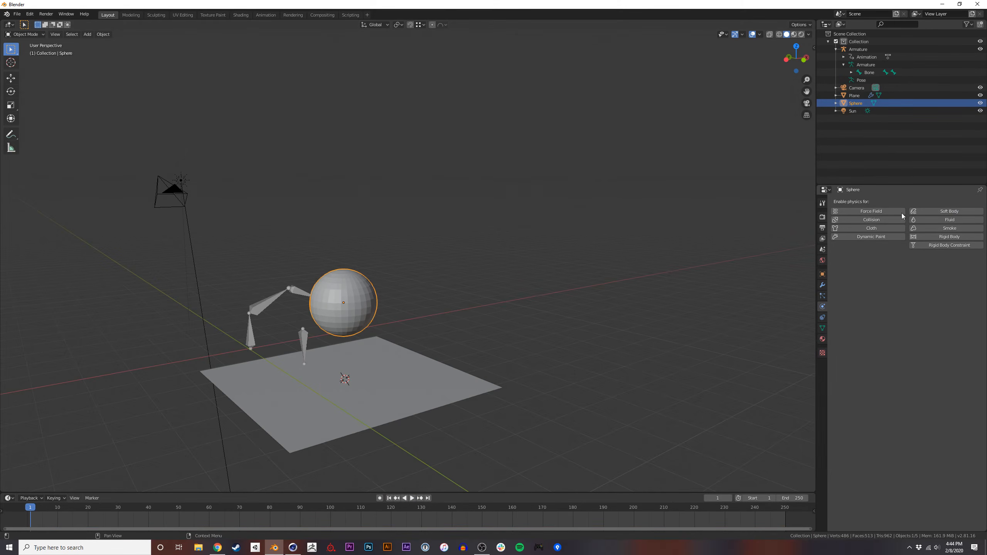
# Enable Cloth physics on the sphere and delete the armature.
pyautogui.click(837, 227)
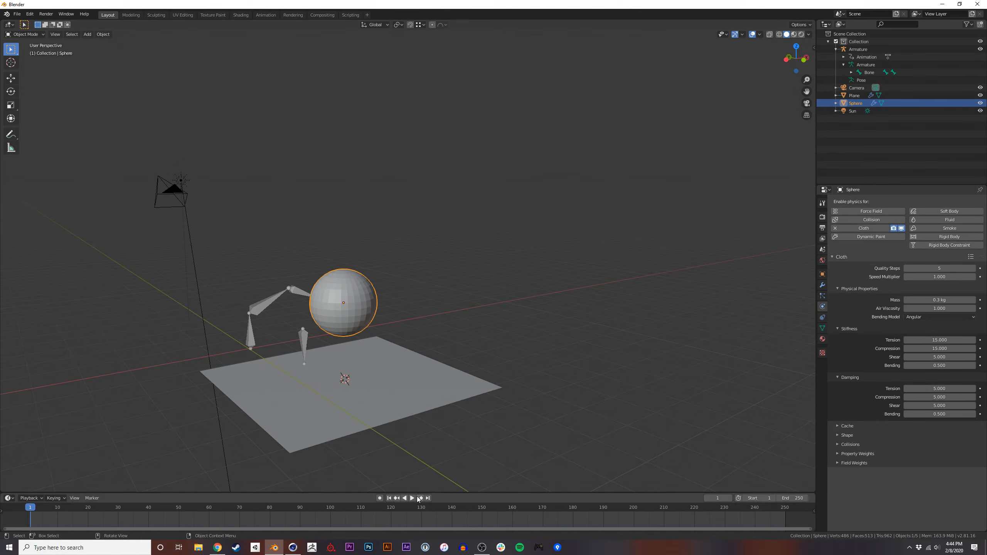
pyautogui.click(259, 314)
pyautogui.press('x')
pyautogui.click(259, 315)
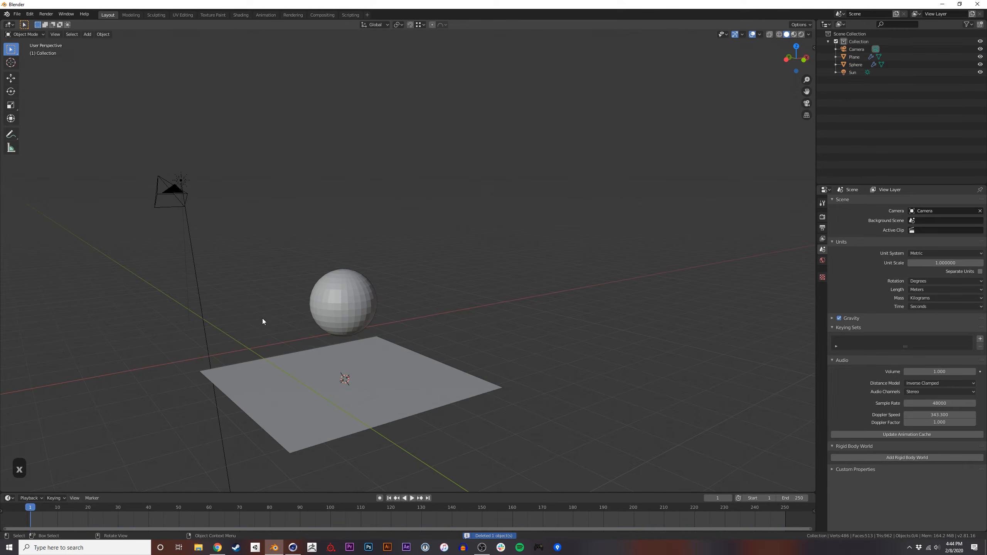
# Play the cloth simulation and examine how the sphere lands on the plane.
pyautogui.click(412, 499)
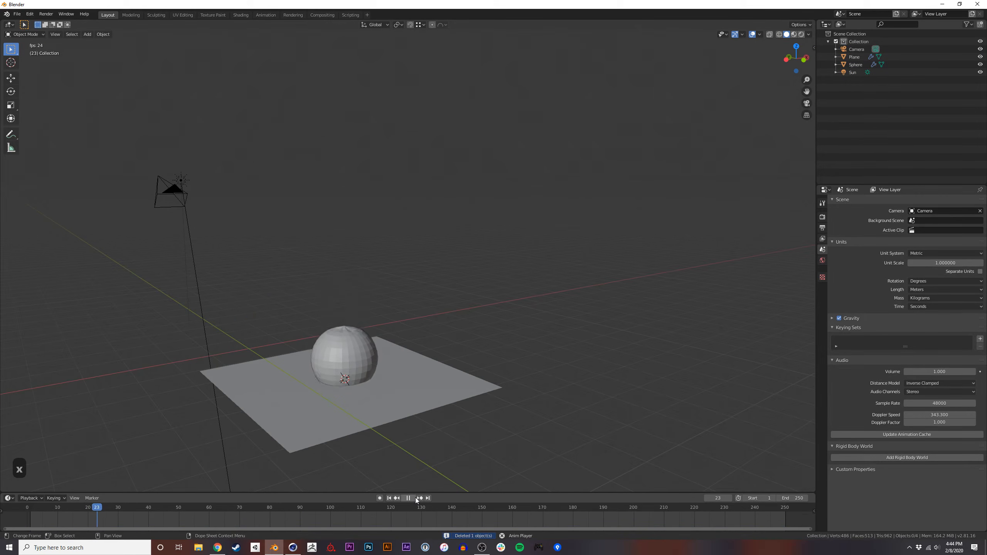
pyautogui.click(415, 498)
pyautogui.moveTo(428, 459); pyautogui.dragTo(459, 404, button='middle')
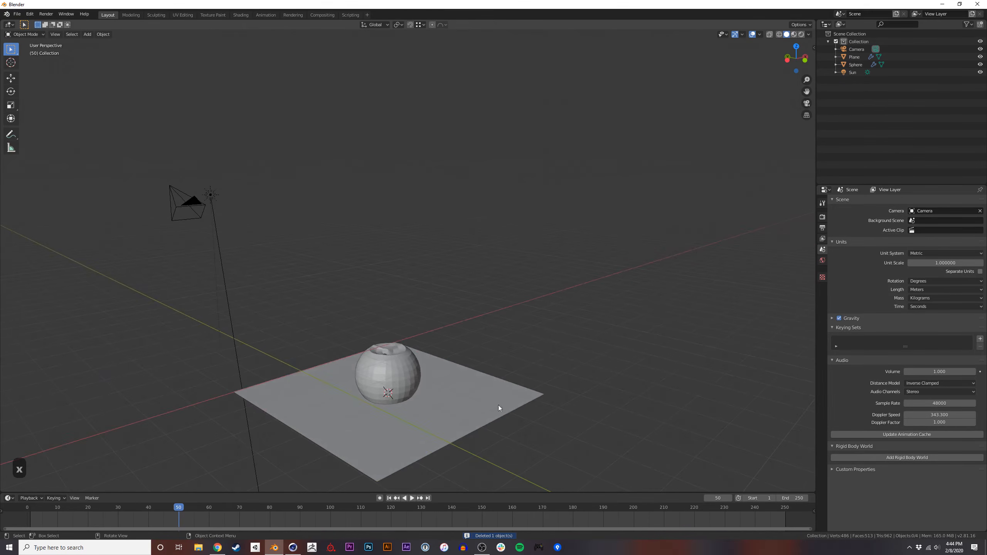
# Set the animation's end frame to 10.
pyautogui.click(793, 498)
pyautogui.write('1-')
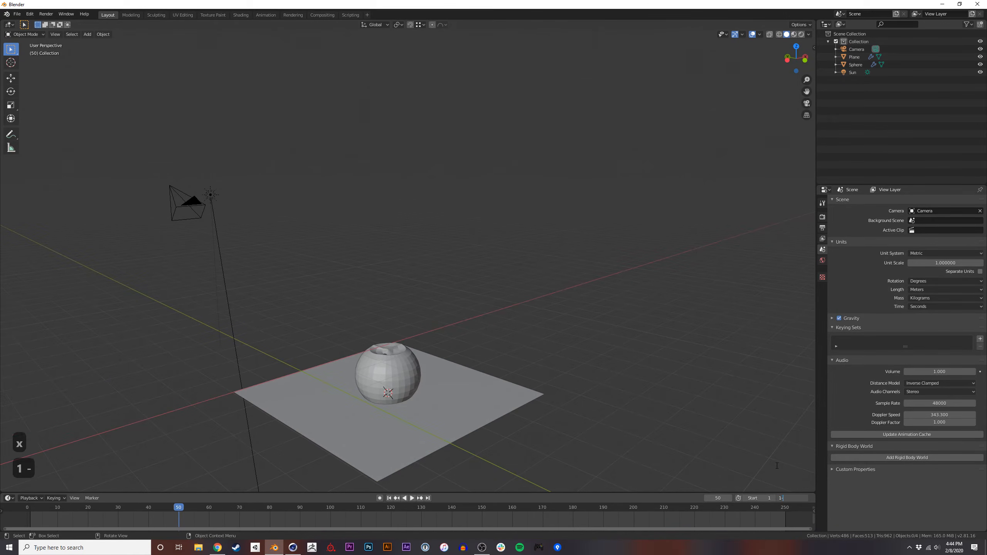
pyautogui.press('BackSpace')
pyautogui.write('0')
pyautogui.press('Return')
# Start looping the simulation playback and set the animation's end frame to 50.
pyautogui.moveTo(404, 375); pyautogui.dragTo(442, 234, button='middle')
pyautogui.click(411, 498)
pyautogui.click(793, 498)
pyautogui.write('50')
pyautogui.press('Return')
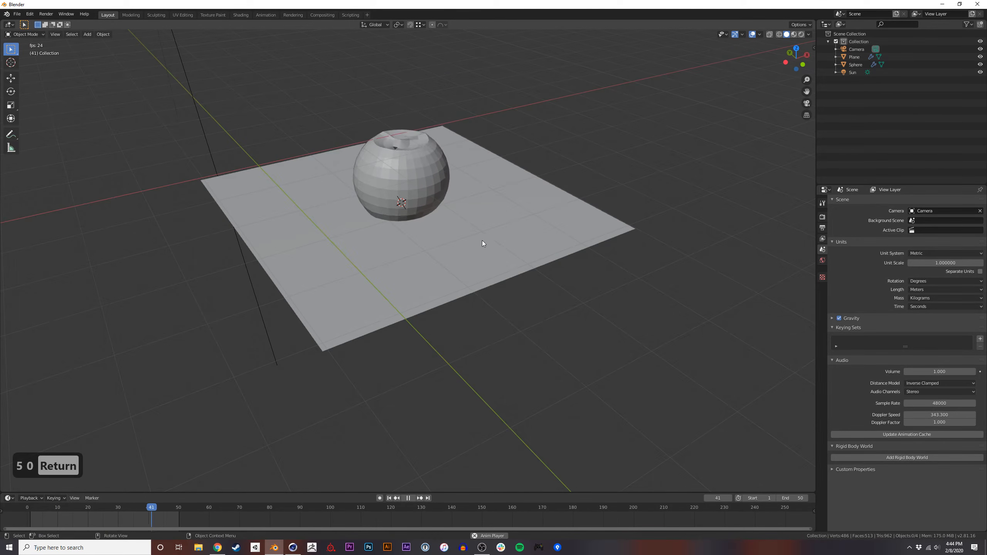
pyautogui.moveTo(482, 245); pyautogui.dragTo(478, 233, button='middle')
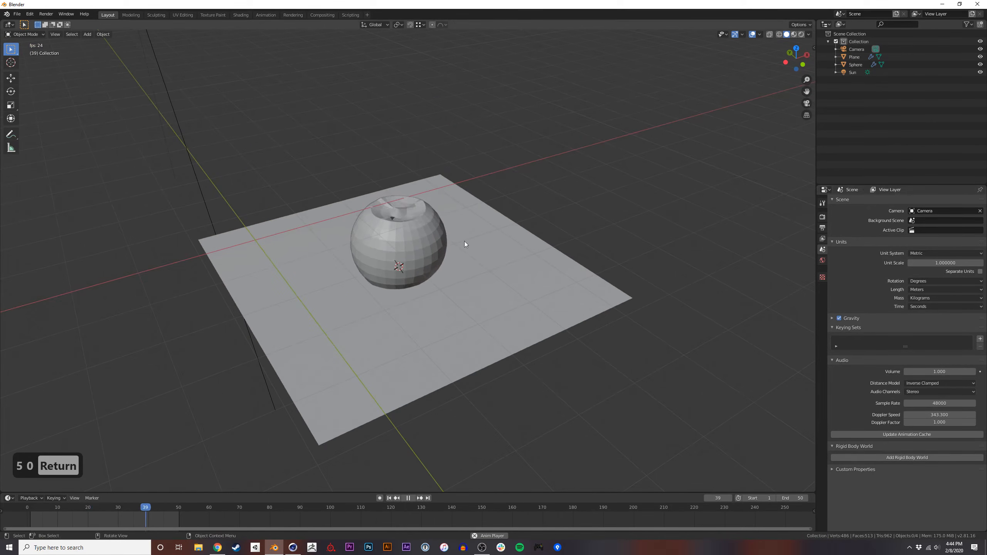
# Set the sphere's cloth mass to 2.4 kg and its tension stiffness to 33.
pyautogui.click(420, 209)
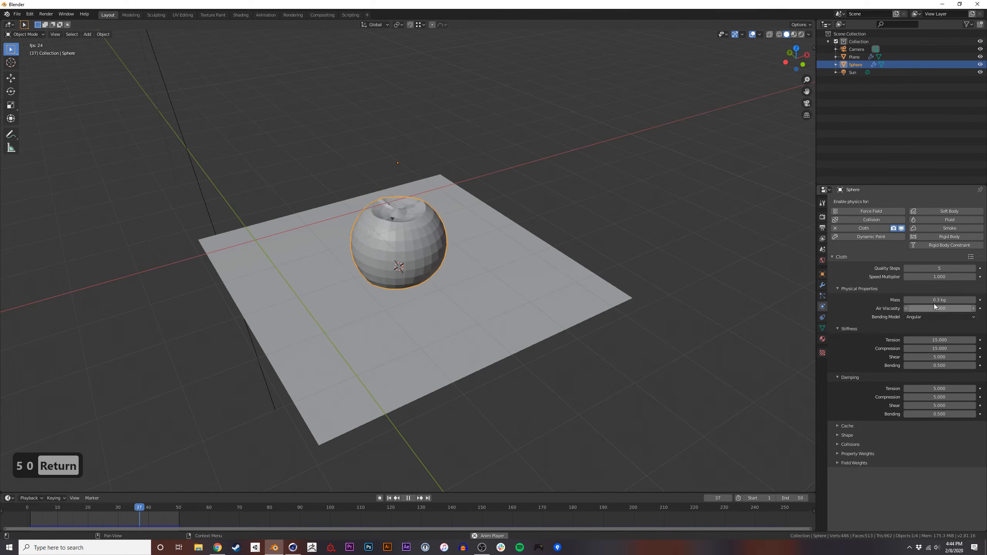
pyautogui.moveTo(937, 302)
pyautogui.mouseDown()
pyautogui.moveTo(972, 302)
pyautogui.moveTo(927, 300)
pyautogui.mouseUp()
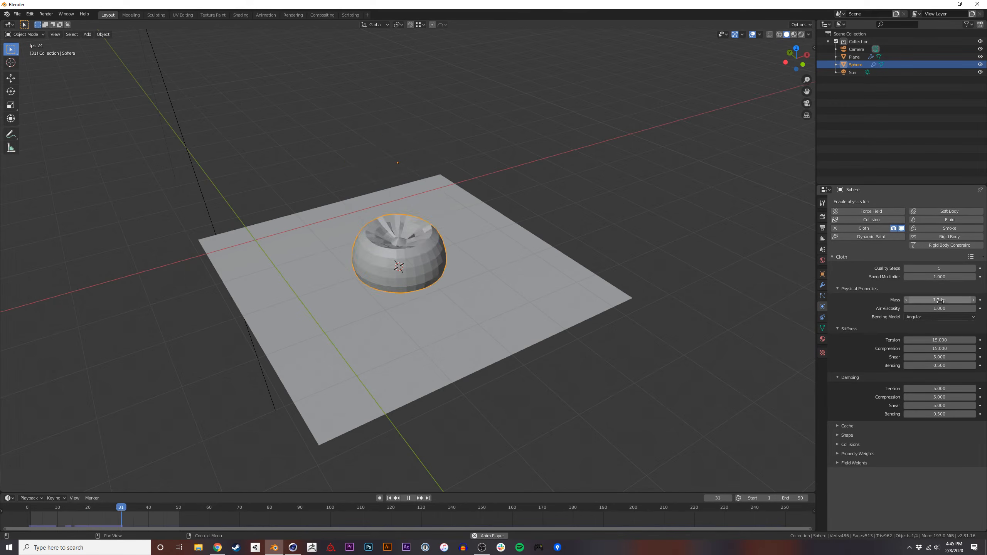
pyautogui.moveTo(937, 337); pyautogui.dragTo(964, 339)
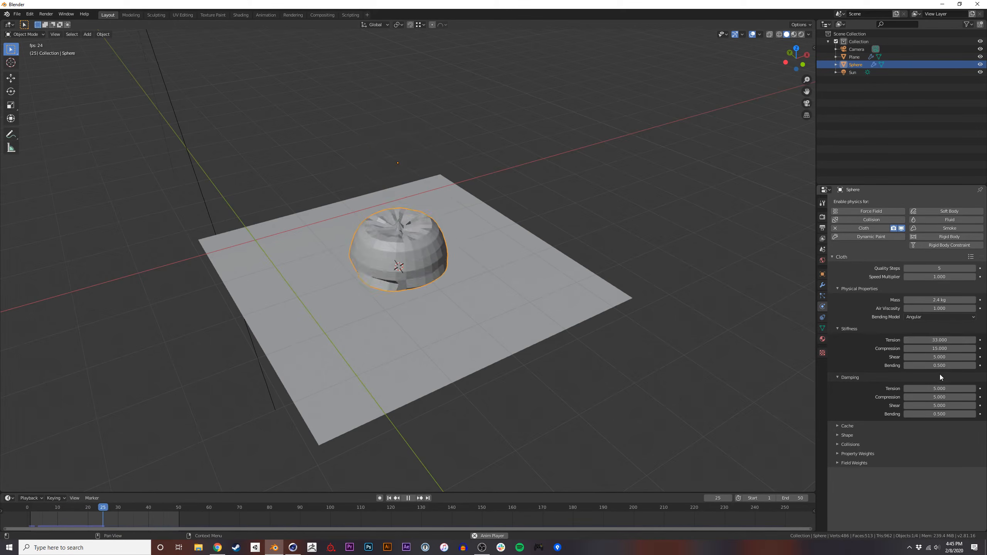
# Examine the sphere's Cloth settings, including Cache and Shape, and collapse the Cloth sections.
pyautogui.click(841, 426)
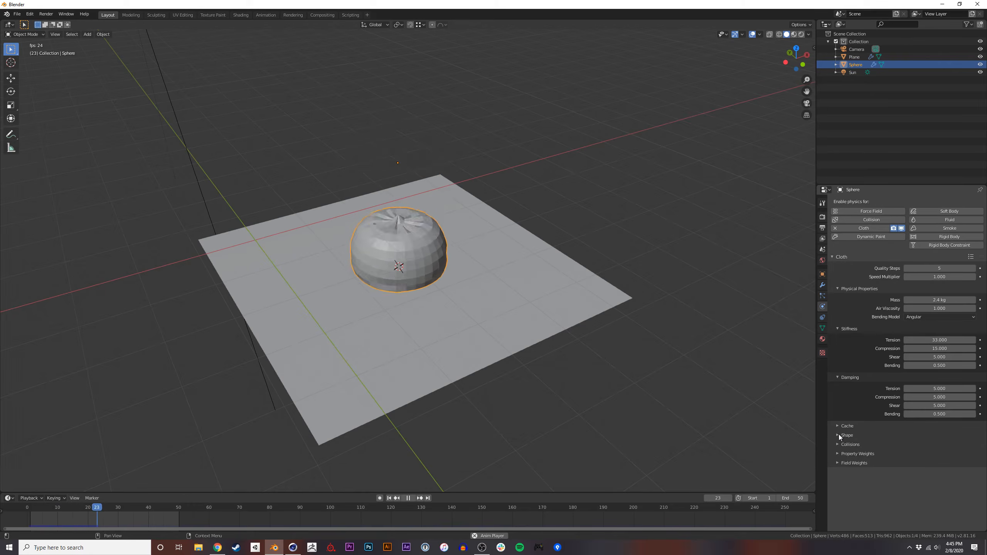
pyautogui.click(838, 426)
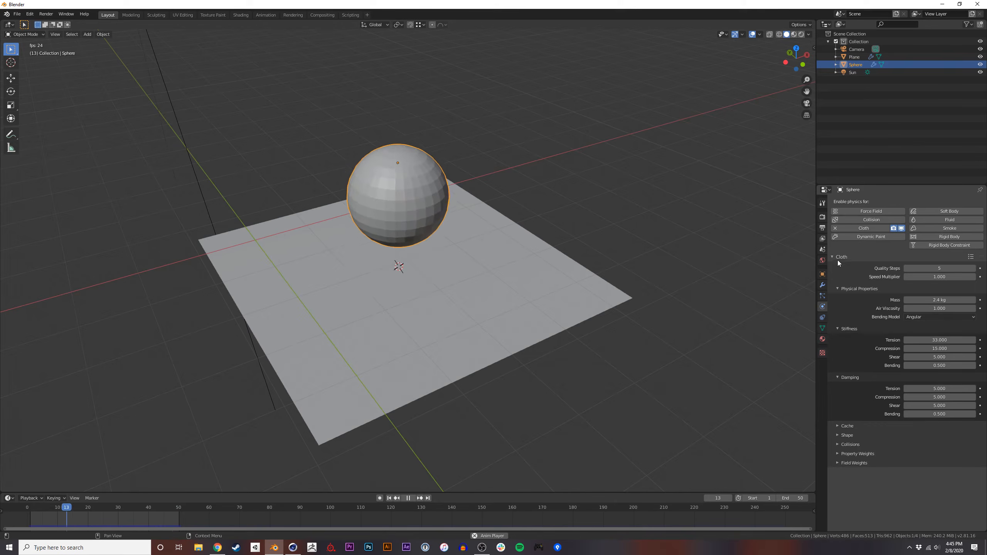
pyautogui.click(840, 435)
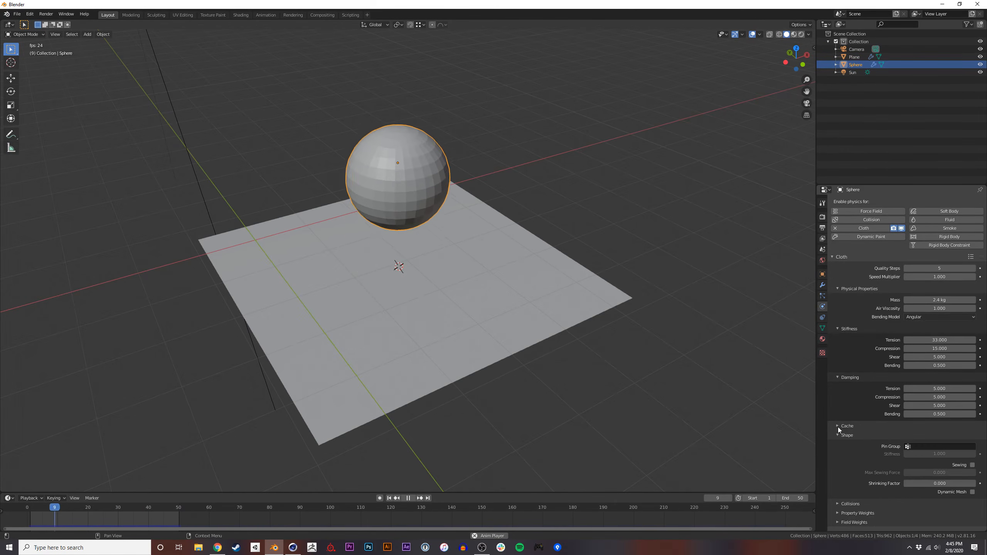
pyautogui.click(838, 377)
pyautogui.click(839, 329)
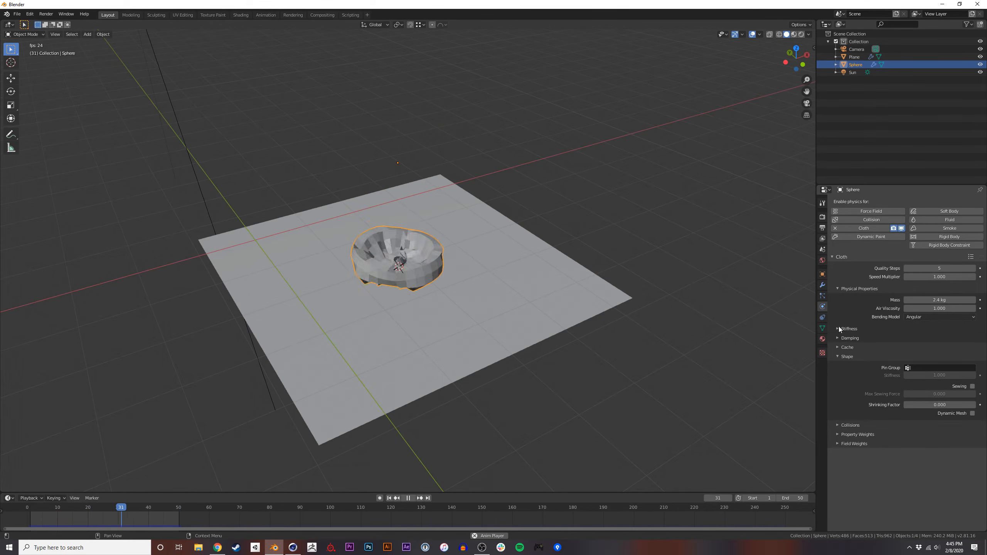
pyautogui.click(840, 288)
pyautogui.click(834, 258)
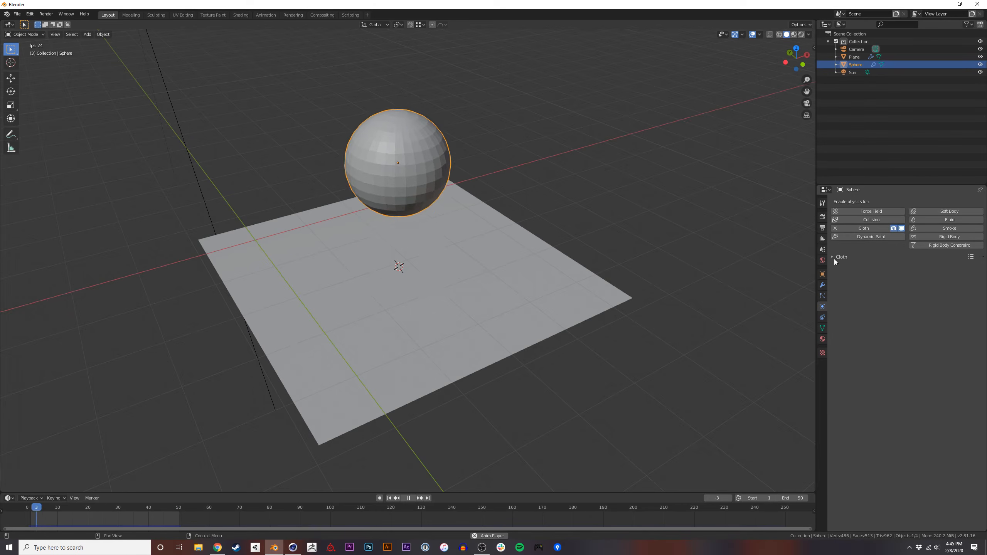
# Add a Subdivision Surface modifier to the sphere and apply smooth shading.
pyautogui.click(822, 285)
pyautogui.click(871, 202)
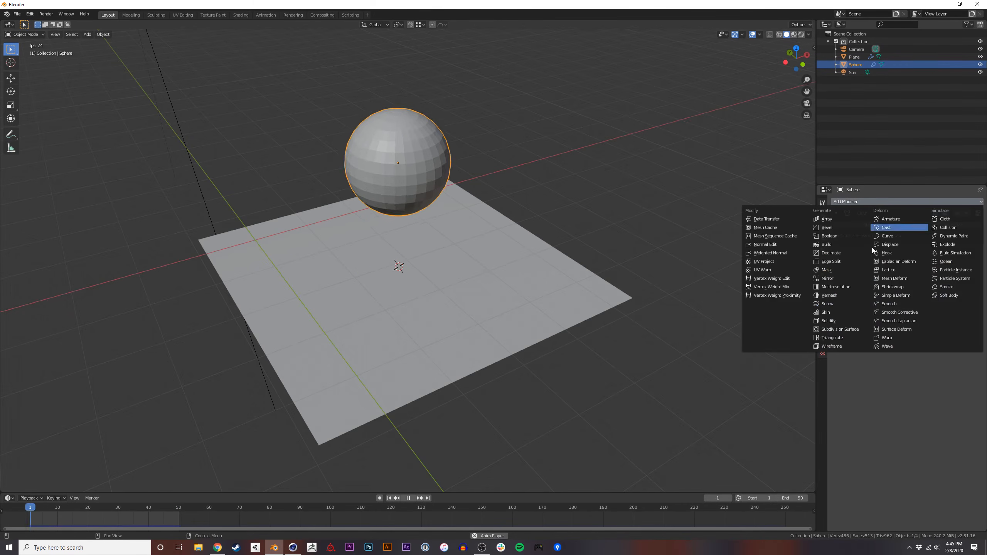
pyautogui.click(837, 330)
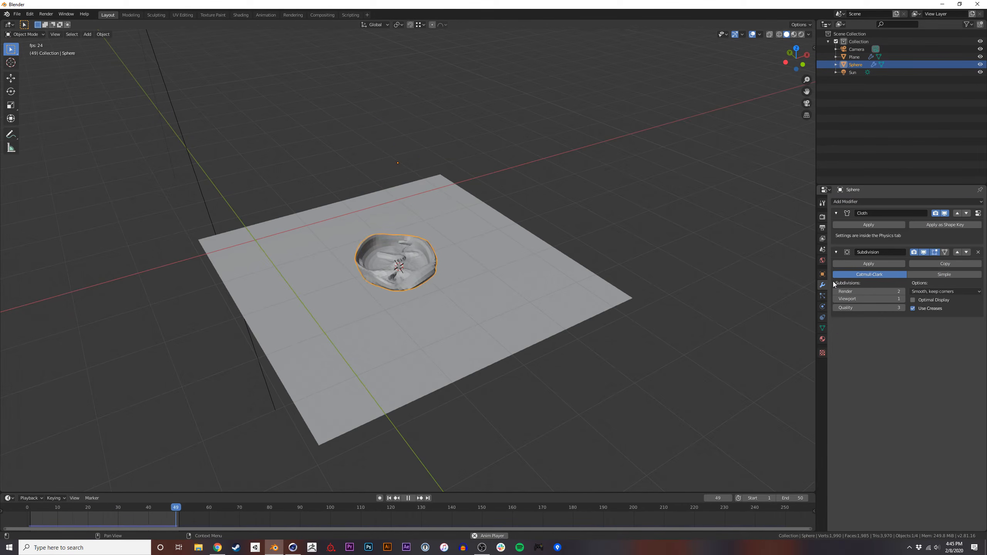
pyautogui.rightClick(408, 223)
pyautogui.click(404, 220)
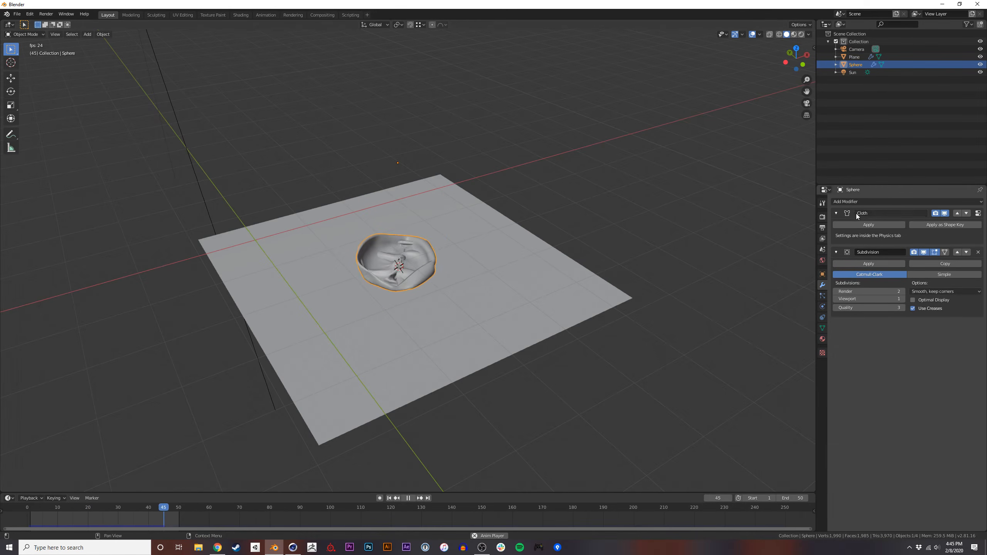
# Delete the cloth sphere and stop the playback with the plane selected.
pyautogui.click(854, 202)
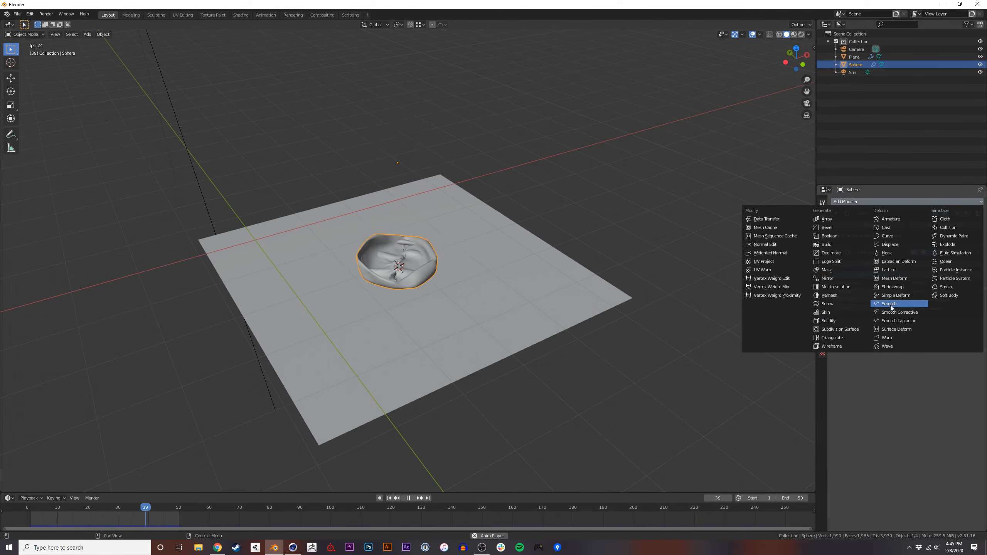
pyautogui.click(836, 329)
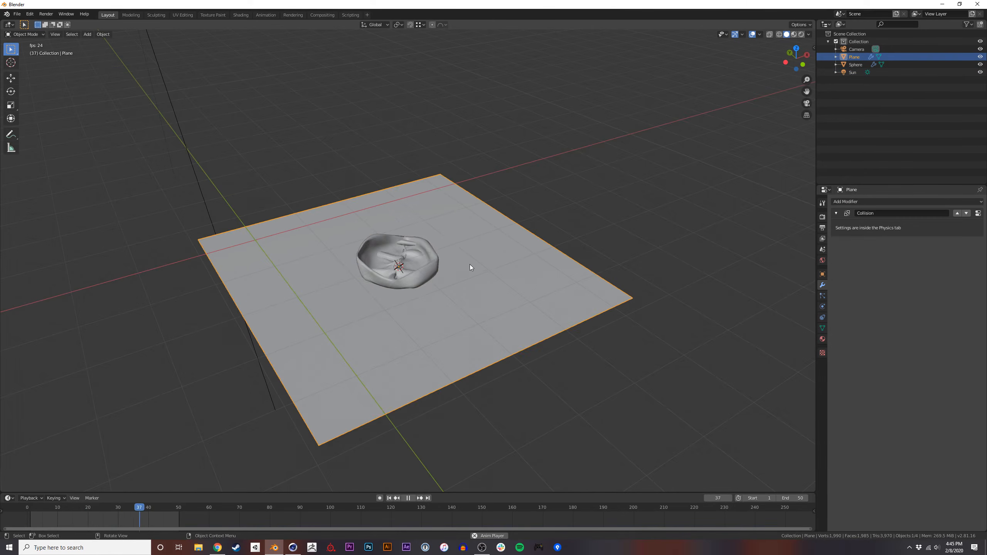
pyautogui.press('x')
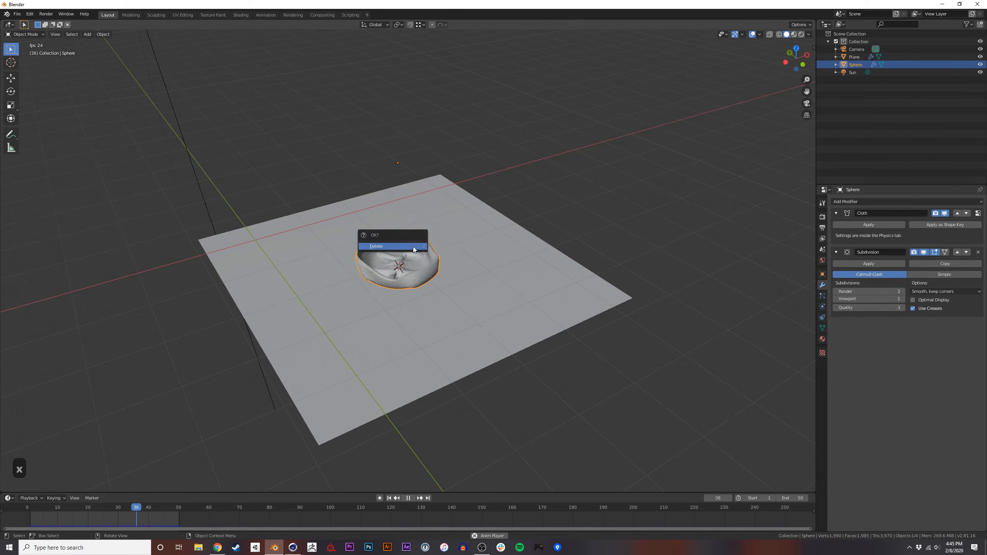
pyautogui.click(412, 244)
pyautogui.click(379, 350)
pyautogui.click(408, 498)
pyautogui.moveTo(398, 331); pyautogui.dragTo(386, 311, button='middle')
pyautogui.moveTo(418, 256); pyautogui.dragTo(449, 209, button='middle')
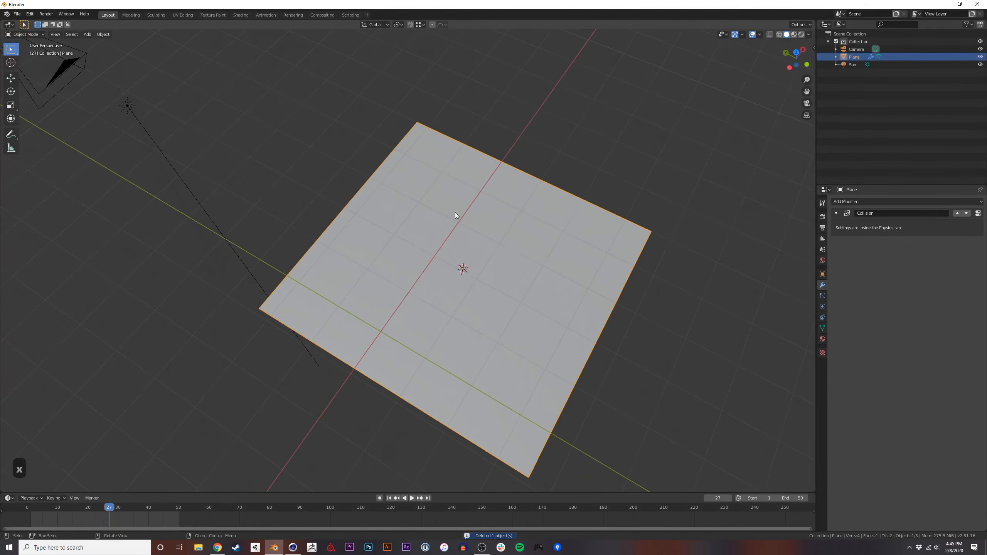
# Open Wacom Tablet Properties to examine the pen's button assignments, and close it again.
pyautogui.scroll(-2, 515, 250)
pyautogui.keyDown('alt'); pyautogui.middleClick(321, 324); pyautogui.keyUp('alt')
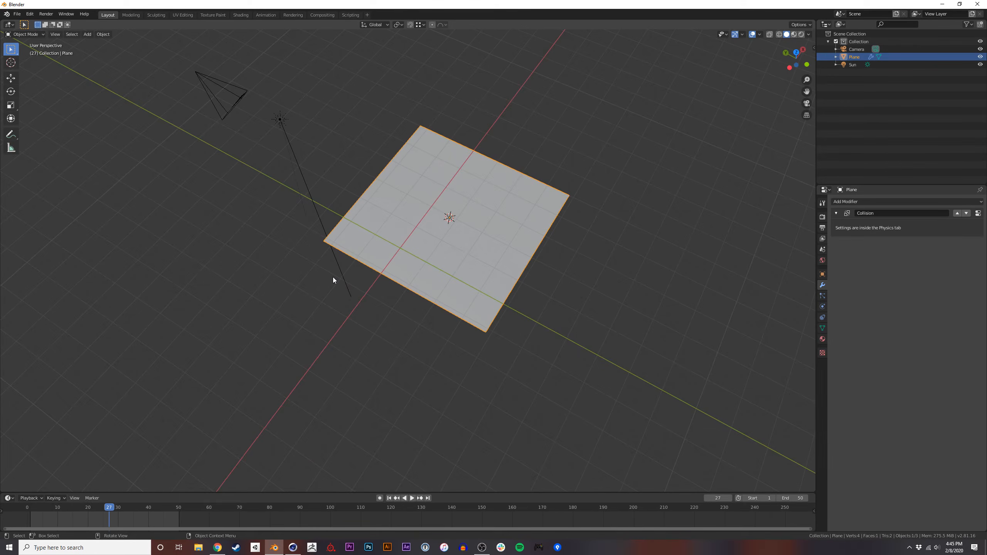
pyautogui.press('super')
pyautogui.write('wac')
pyautogui.press('Return')
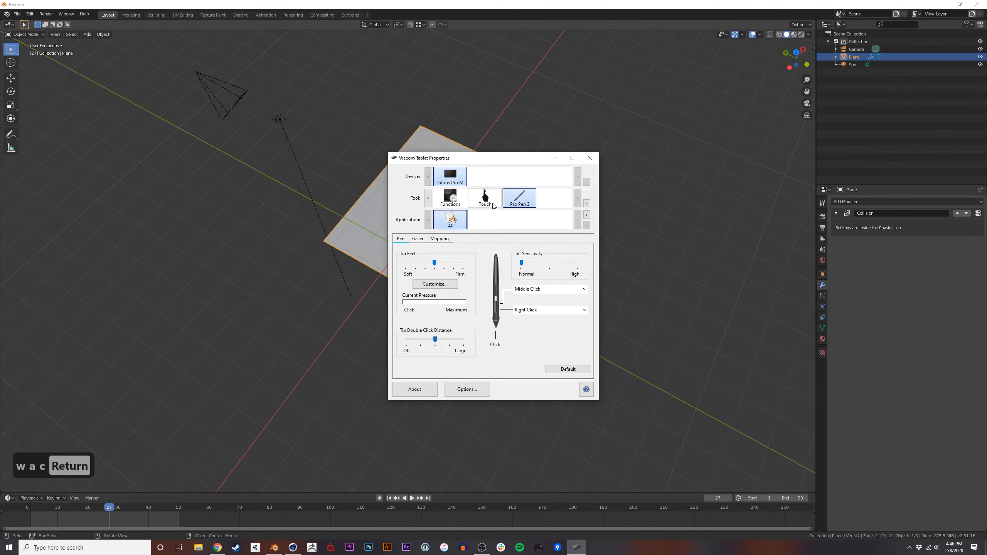
pyautogui.click(590, 158)
# Enter Edit Mode on the plane and extrude its face upward into a box.
pyautogui.keyDown('alt'); pyautogui.middleClick(524, 208); pyautogui.keyUp('alt')
pyautogui.keyDown('alt'); pyautogui.middleClick(299, 309); pyautogui.keyUp('alt')
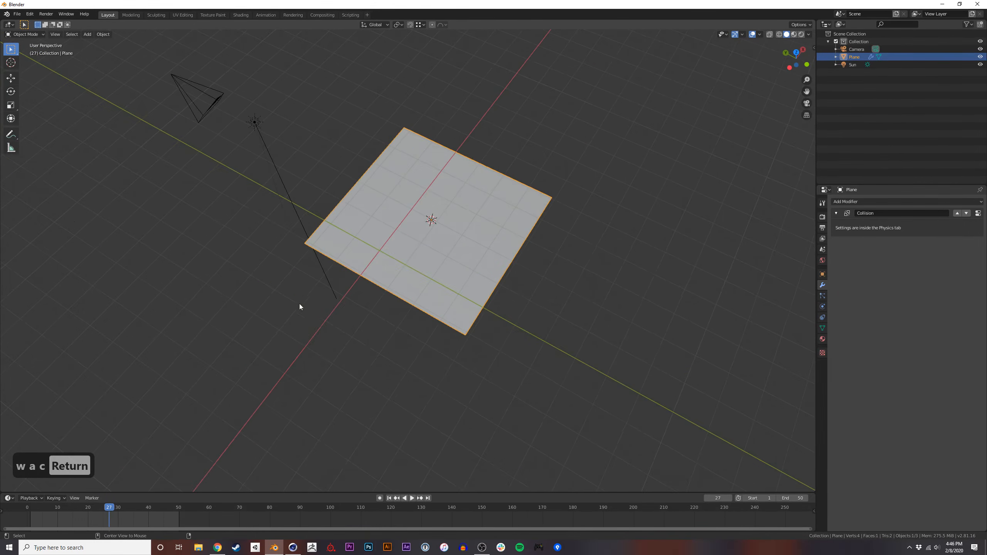
pyautogui.keyDown('alt'); pyautogui.middleClick(324, 235); pyautogui.keyUp('alt')
pyautogui.moveTo(499, 237)
pyautogui.keyDown('alt'); pyautogui.mouseDown(button='middle')
pyautogui.moveTo(565, 193)
pyautogui.moveTo(478, 247)
pyautogui.moveTo(390, 265)
pyautogui.moveTo(469, 283)
pyautogui.moveTo(485, 272)
pyautogui.moveTo(515, 294)
pyautogui.moveTo(509, 181)
pyautogui.moveTo(351, 292)
pyautogui.moveTo(512, 228)
pyautogui.moveTo(505, 262)
pyautogui.moveTo(432, 249)
pyautogui.moveTo(452, 268)
pyautogui.moveTo(469, 250)
pyautogui.moveTo(381, 243)
pyautogui.moveTo(528, 246)
pyautogui.moveTo(440, 242)
pyautogui.moveTo(445, 268)
pyautogui.moveTo(498, 256)
pyautogui.moveTo(490, 251)
pyautogui.mouseUp(button='middle'); pyautogui.keyUp('alt')
pyautogui.press('Tab')
pyautogui.press('Tab')
pyautogui.press('Tab')
pyautogui.press('Tab')
pyautogui.press('Tab')
pyautogui.press('Tab')
pyautogui.press('Tab')
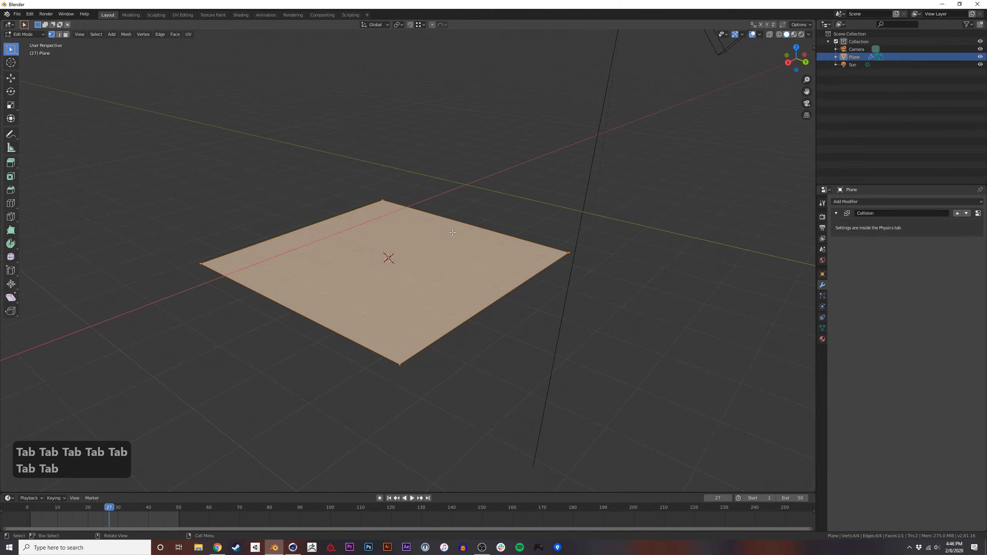
pyautogui.press('Tab')
pyautogui.press('Tab')
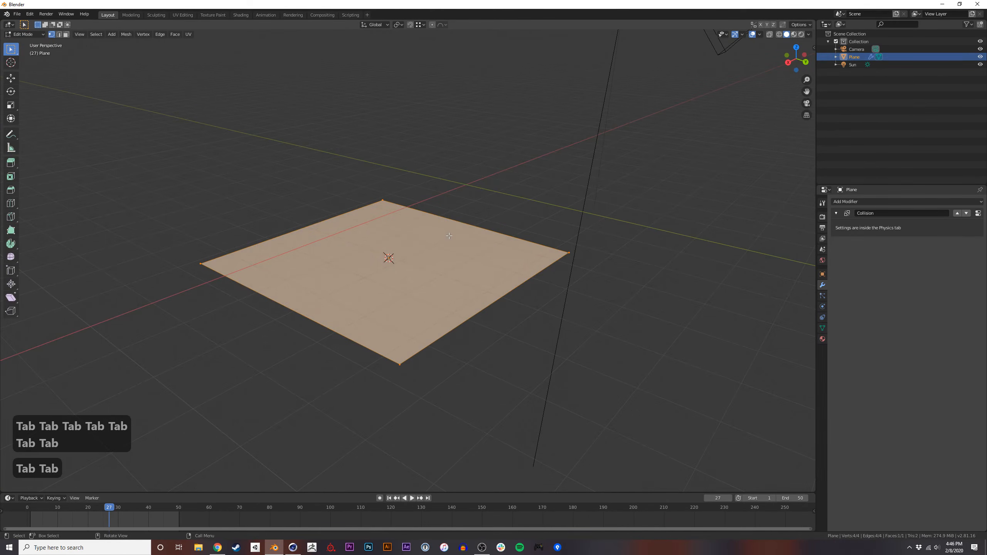
pyautogui.press('e')
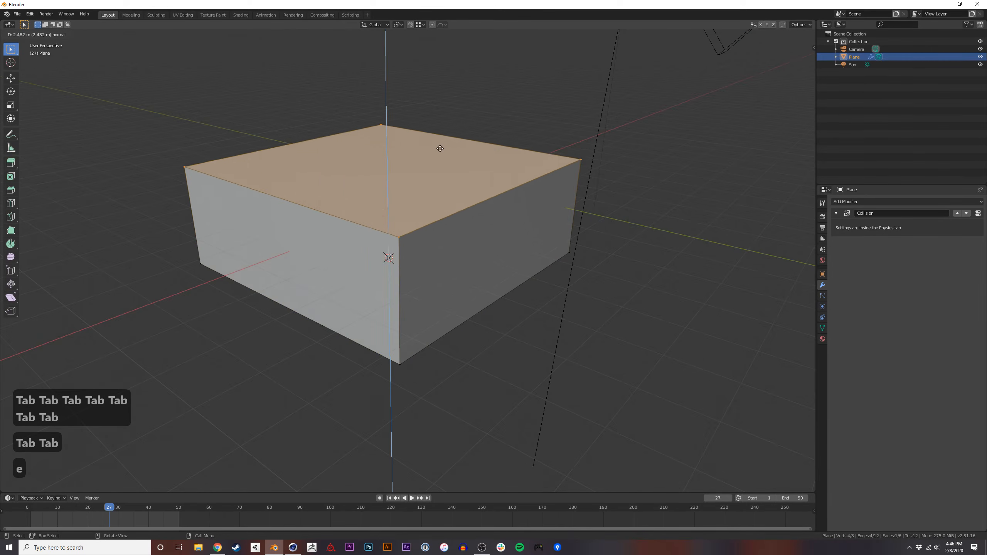
pyautogui.click(436, 136)
# Cycle through the vertex, edge and face selection modes, trying selections on the upper part of the box.
pyautogui.press('1')
pyautogui.press('2')
pyautogui.press('3')
pyautogui.press('1')
pyautogui.press('2')
pyautogui.press('3')
pyautogui.press('1')
pyautogui.press('2')
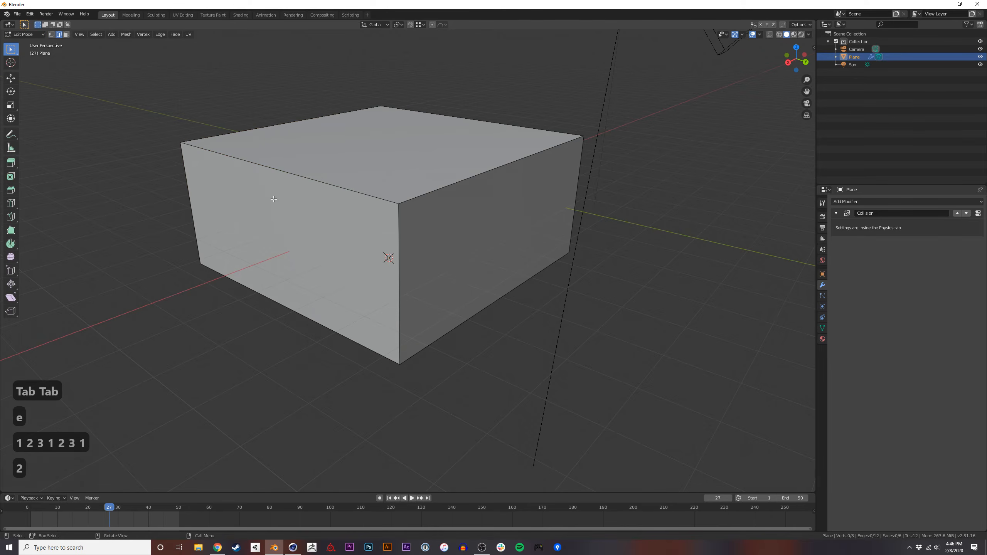
pyautogui.press('3')
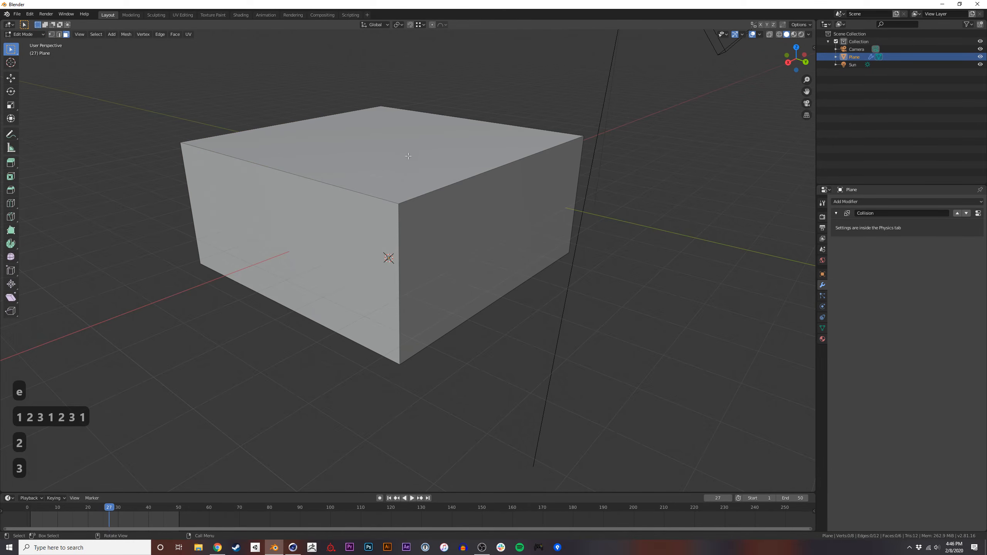
pyautogui.moveTo(359, 137); pyautogui.dragTo(475, 185)
pyautogui.press('1')
pyautogui.click(388, 150)
pyautogui.press('2')
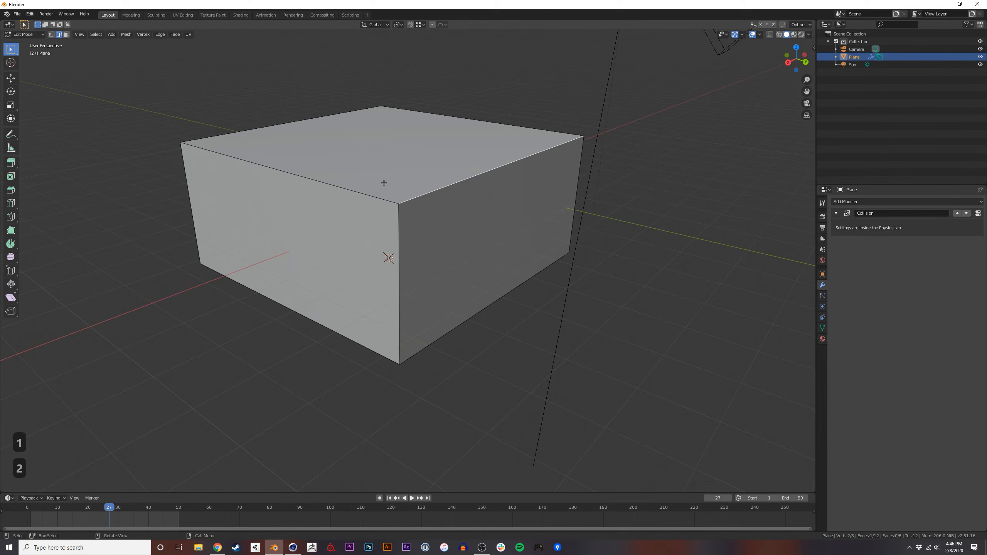
# Extrude the box's top face 1.73 m upward and select the edge loop around the box's middle.
pyautogui.click(400, 179)
pyautogui.press('e')
pyautogui.click(409, 104)
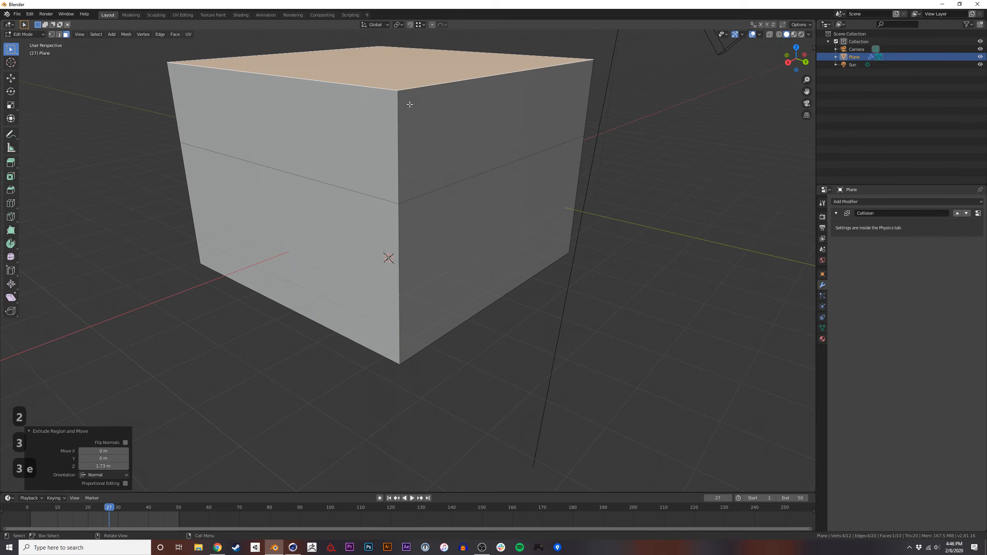
pyautogui.press('2')
pyautogui.keyDown('alt'); pyautogui.click(430, 193); pyautogui.keyUp('alt')
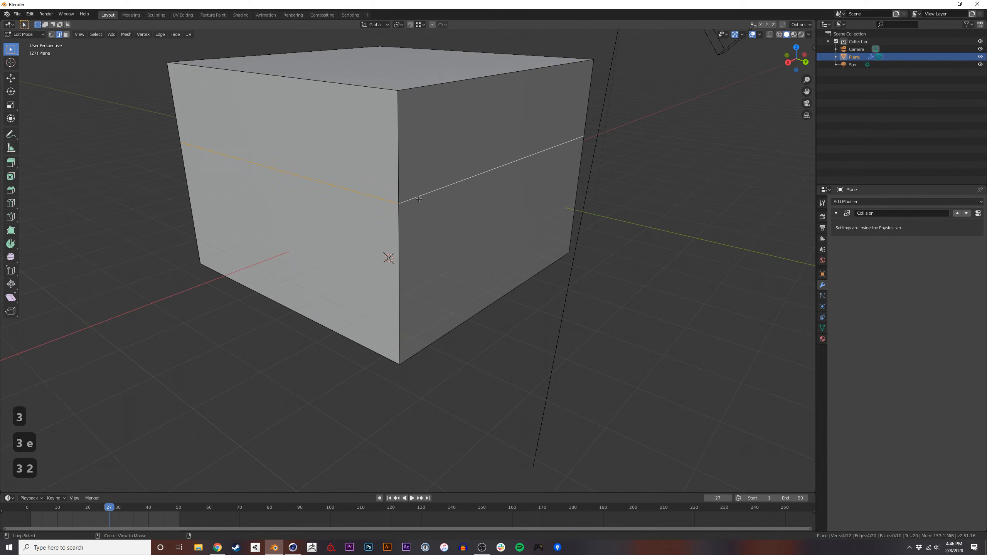
# Add one centred loop cut in the box's upper section and one in its lower section, and select the upper loop.
pyautogui.hotkey('ctrl', 'r')
pyautogui.click(398, 166)
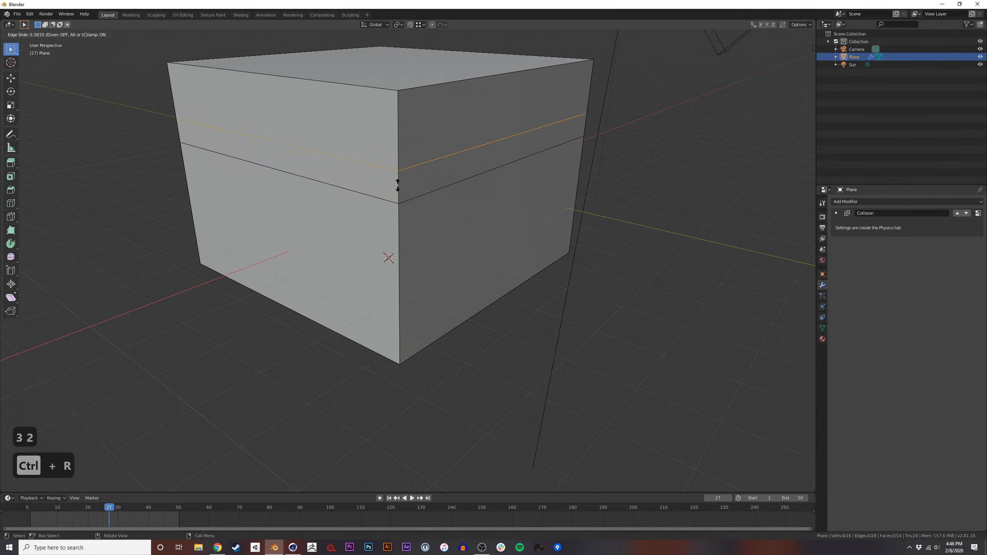
pyautogui.rightClick(397, 187)
pyautogui.hotkey('ctrl', 'r')
pyautogui.click(396, 273)
pyautogui.rightClick(397, 295)
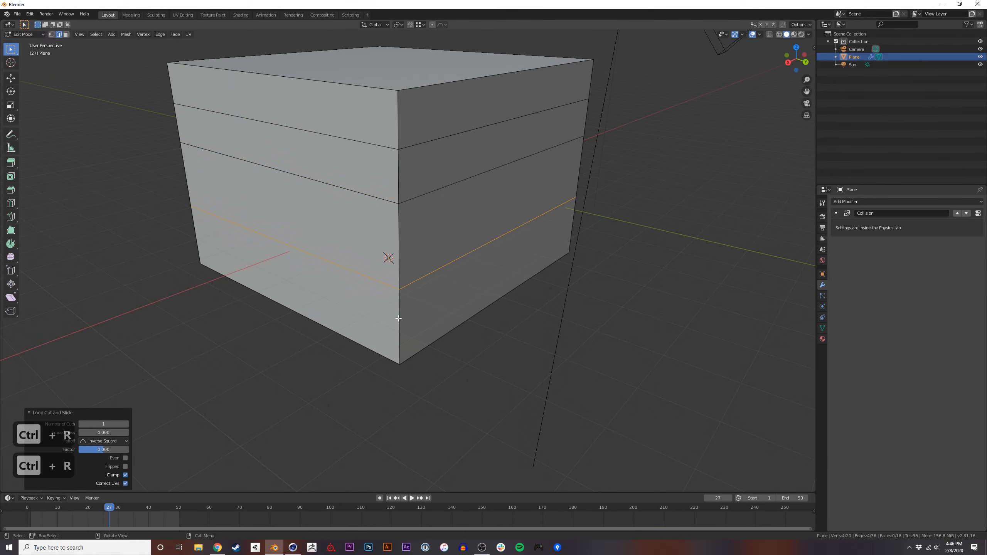
pyautogui.keyDown('alt'); pyautogui.click(423, 144); pyautogui.keyUp('alt')
# Switch to the Sculpting workspace and set the draw brush's radius to about 330 px and its strength to 1.000.
pyautogui.moveTo(434, 196)
pyautogui.mouseDown(button='middle')
pyautogui.moveTo(387, 253)
pyautogui.moveTo(465, 289)
pyautogui.moveTo(421, 330)
pyautogui.moveTo(503, 315)
pyautogui.moveTo(412, 329)
pyautogui.moveTo(392, 316)
pyautogui.mouseUp(button='middle')
pyautogui.click(156, 14)
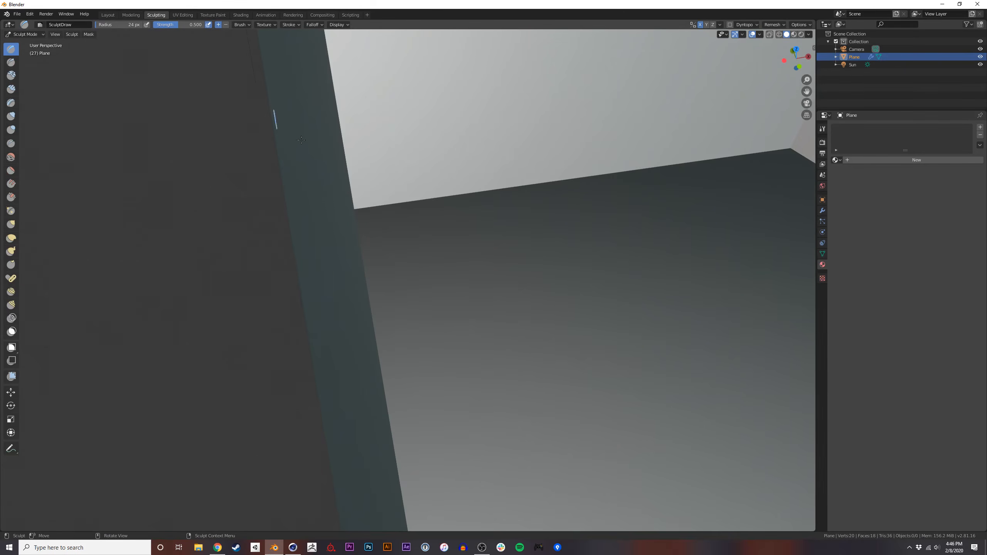
pyautogui.scroll(-6, 424, 226)
pyautogui.press('f')
pyautogui.press('f')
pyautogui.click(347, 245)
pyautogui.press('f')
pyautogui.click(513, 235)
pyautogui.press('f')
pyautogui.click(378, 237)
pyautogui.press('f')
pyautogui.click(445, 232)
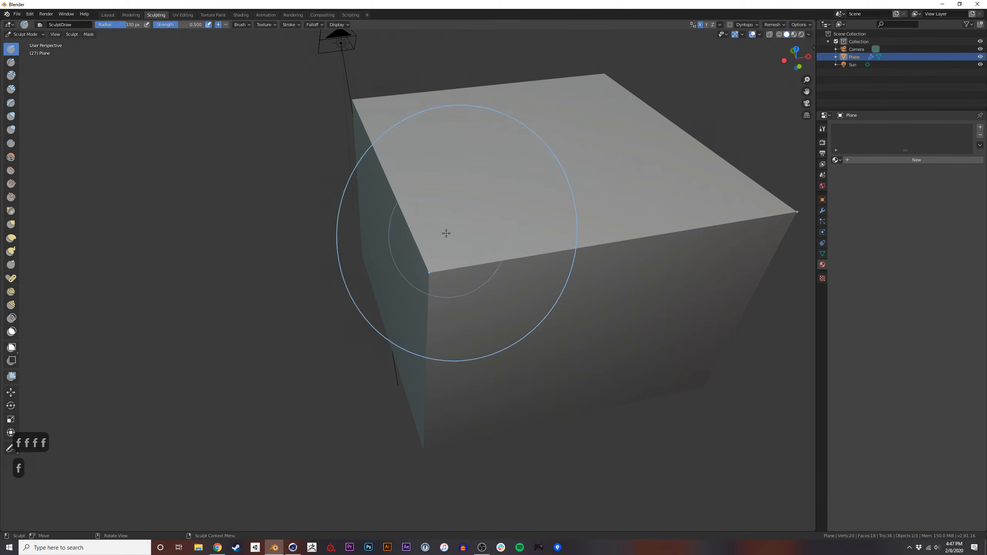
pyautogui.hotkey('shift', 'f')
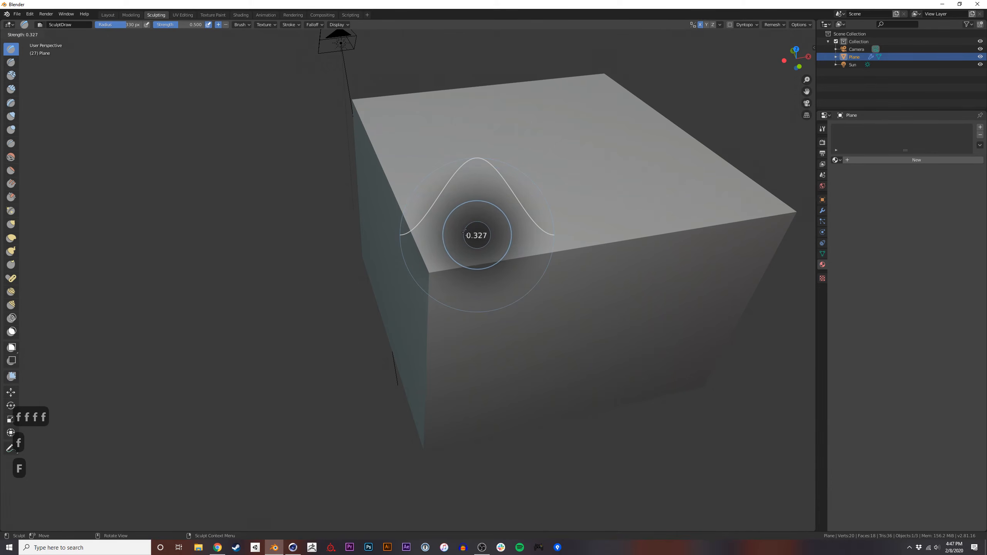
pyautogui.click(518, 231)
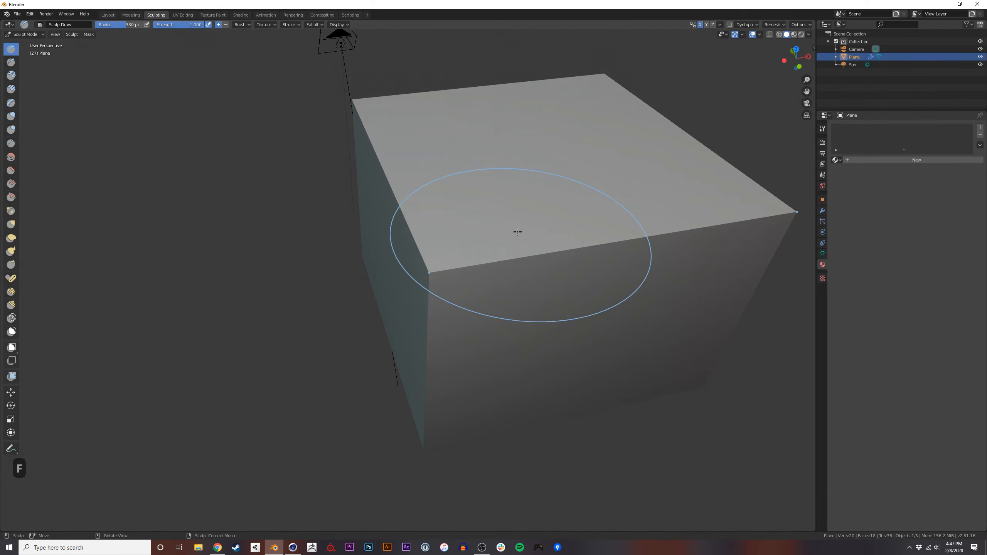
# Switch to the Texture Paint workspace, set the brush radius to 284 px and try adjusting its strength.
pyautogui.click(213, 14)
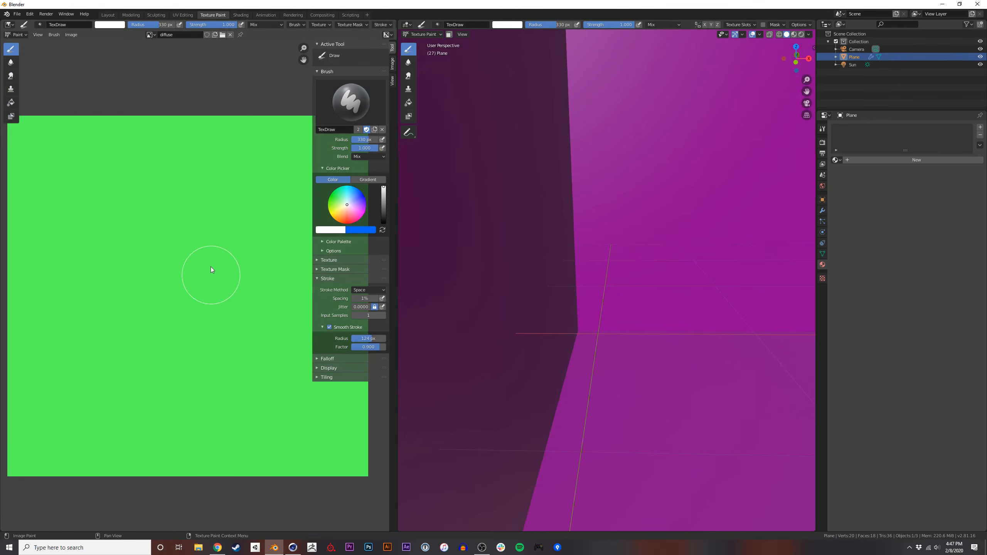
pyautogui.click(281, 253)
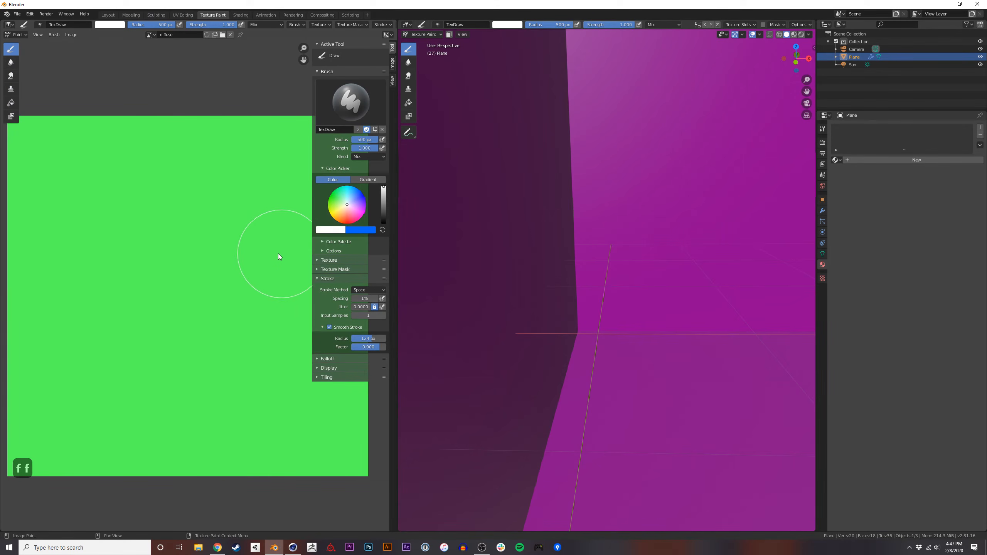
pyautogui.press('f')
pyautogui.click(242, 256)
pyautogui.hotkey('shift', 'f')
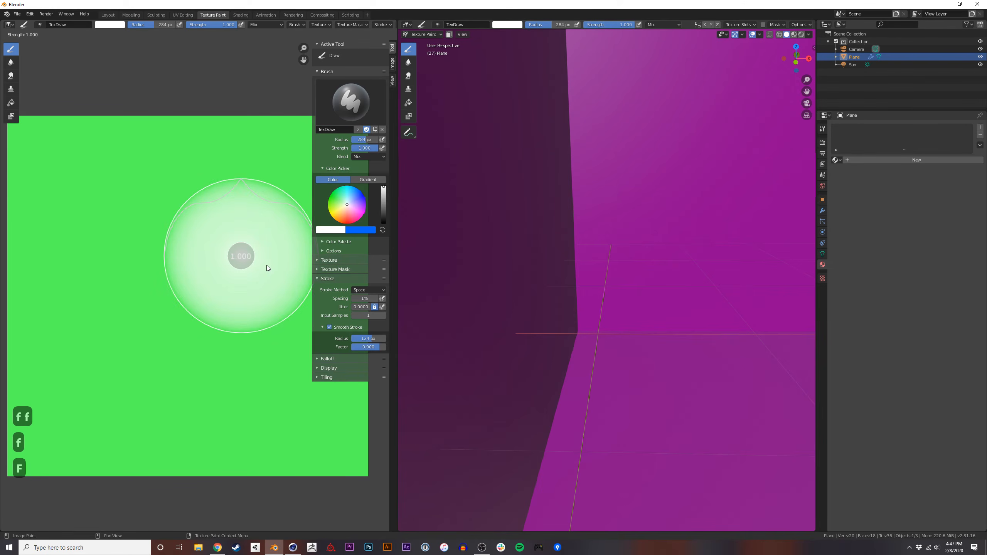
pyautogui.press('Escape')
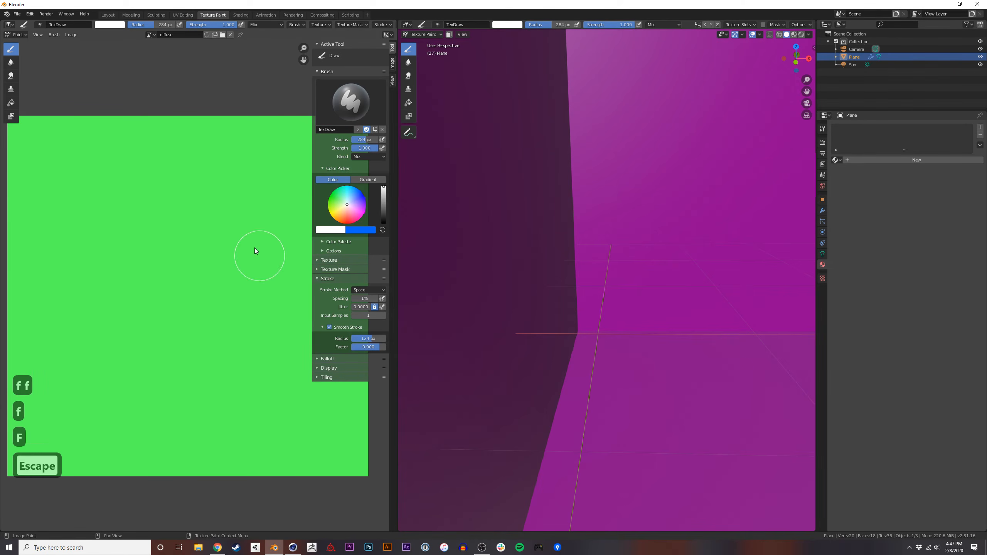
# Return to the Layout workspace and, in Edit Mode, delete the box's side face just below the uppermost band.
pyautogui.click(111, 17)
pyautogui.moveTo(406, 239)
pyautogui.mouseDown(button='middle')
pyautogui.moveTo(378, 247)
pyautogui.moveTo(371, 262)
pyautogui.mouseUp(button='middle')
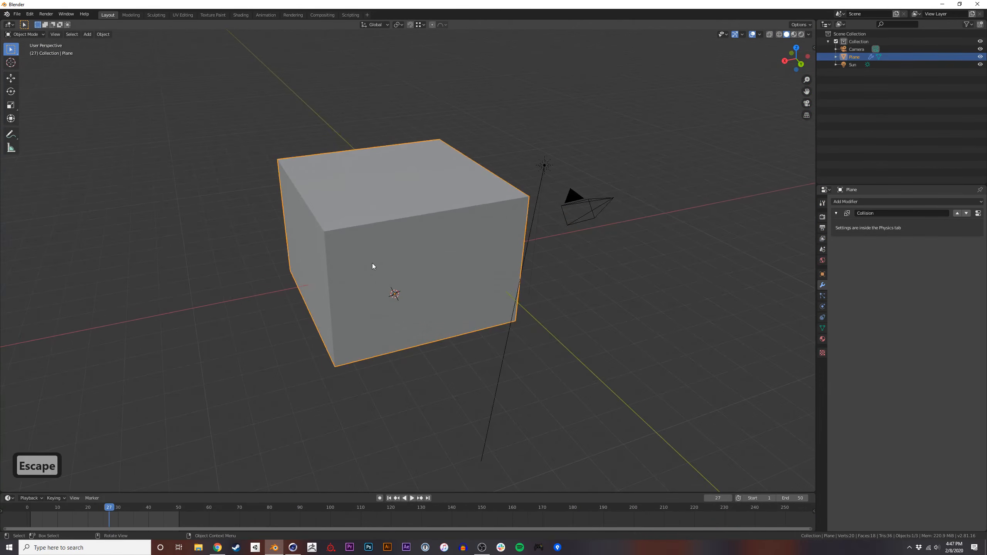
pyautogui.press('Tab')
pyautogui.click(388, 268)
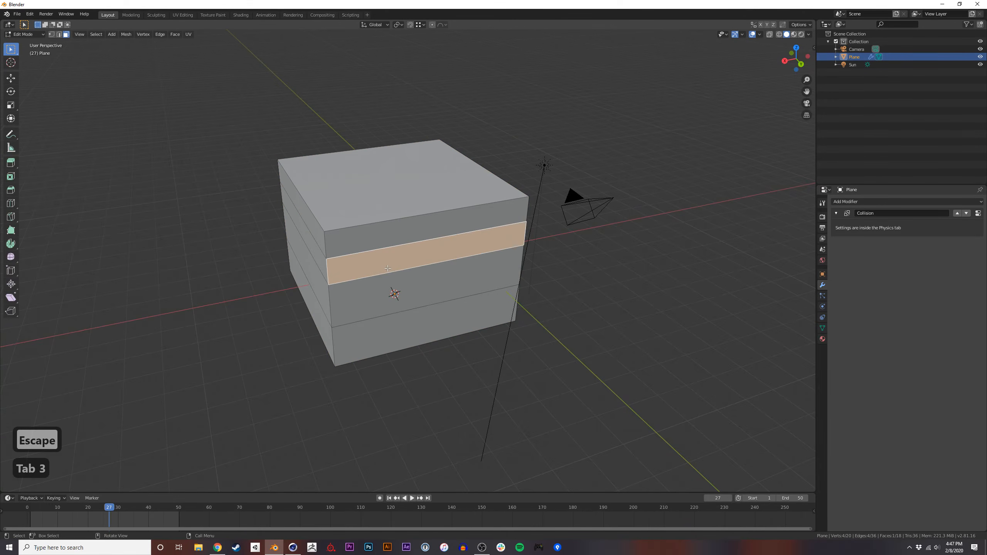
pyautogui.press('x')
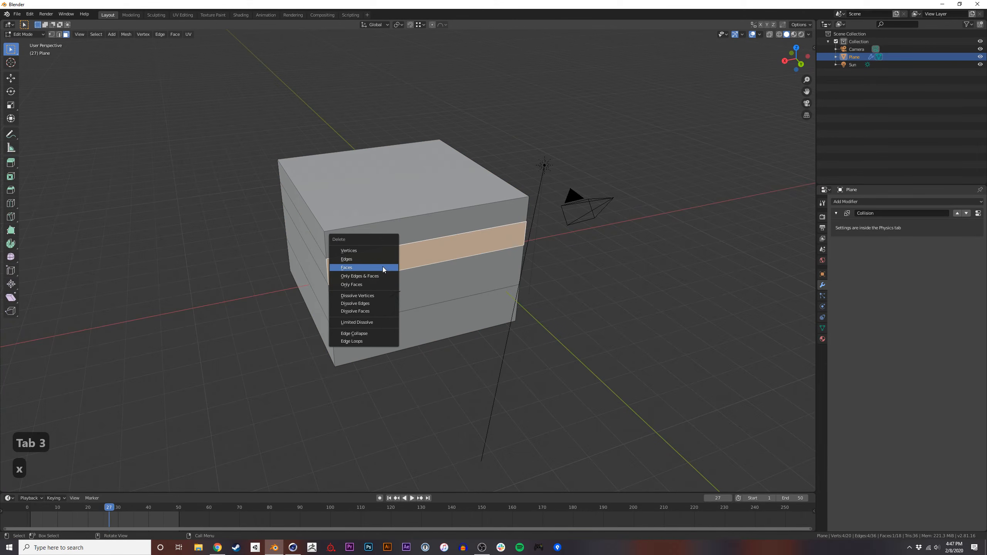
pyautogui.click(383, 268)
# Fill the gap in the box's side with a new face from its lower border edge.
pyautogui.press('2')
pyautogui.click(362, 278)
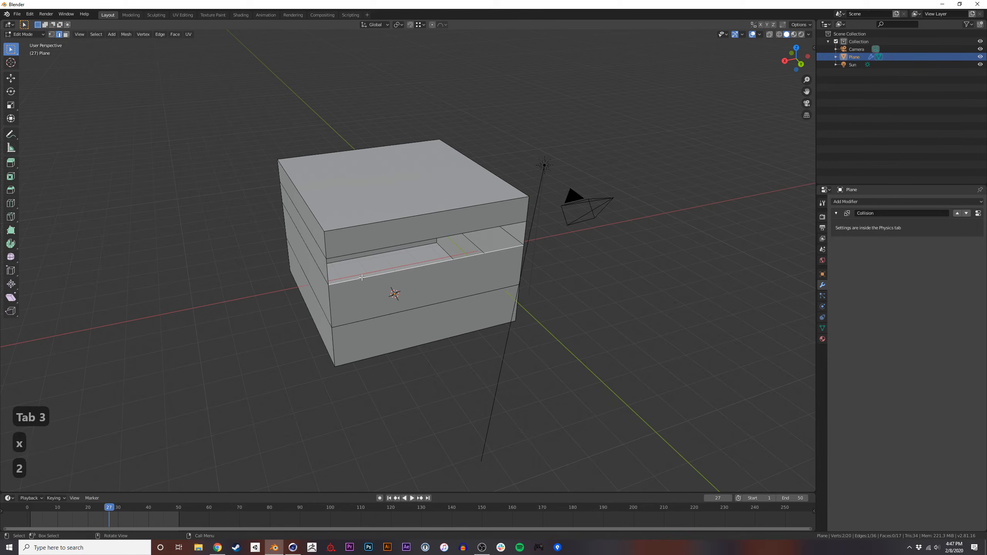
pyautogui.press('f')
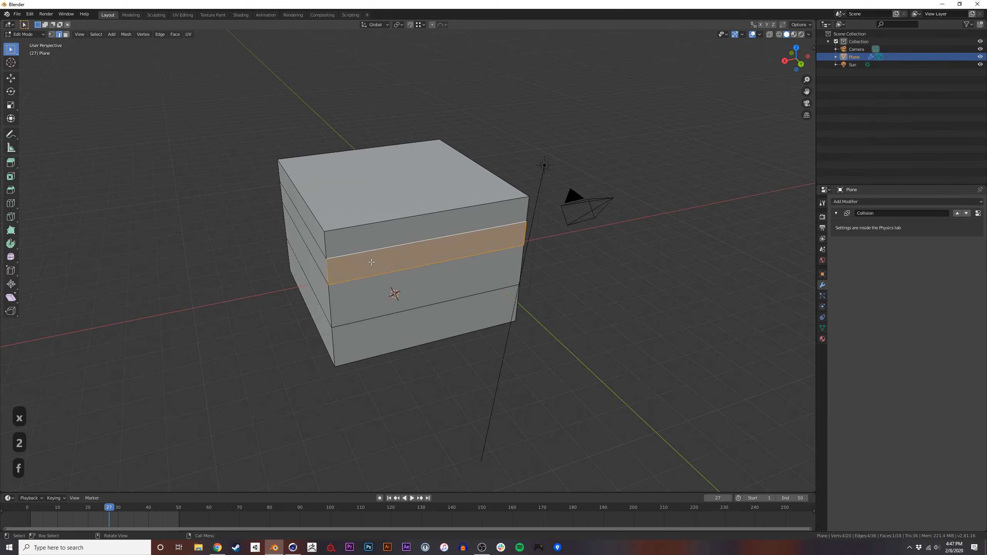
pyautogui.hotkey('ctrl', 'z')
# Extrude the vertical corner edge of the box's third band outward about 2.9 m to form a flap.
pyautogui.moveTo(371, 265); pyautogui.dragTo(308, 269, button='middle')
pyautogui.press('2')
pyautogui.click(384, 315)
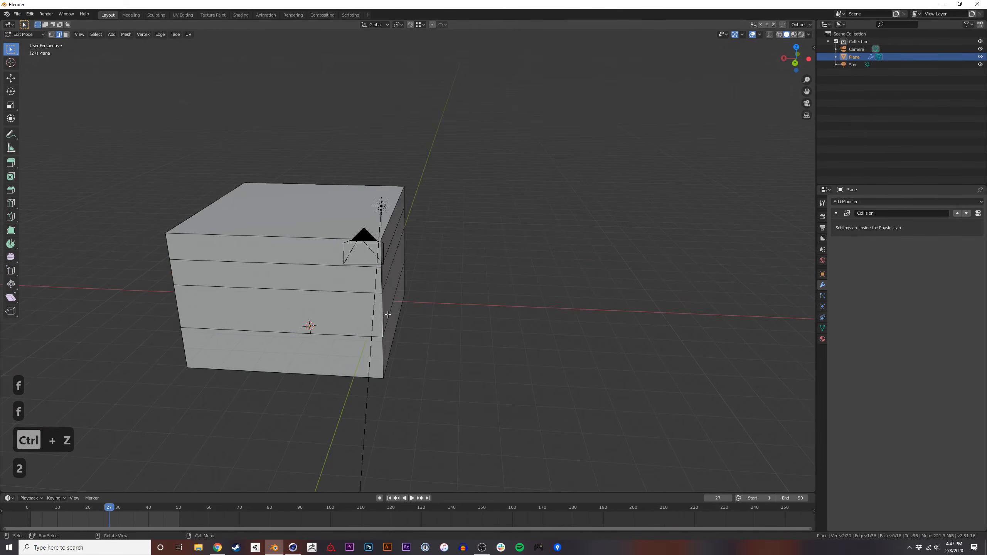
pyautogui.moveTo(385, 318); pyautogui.dragTo(404, 308, button='middle')
pyautogui.press('e')
pyautogui.click(525, 295)
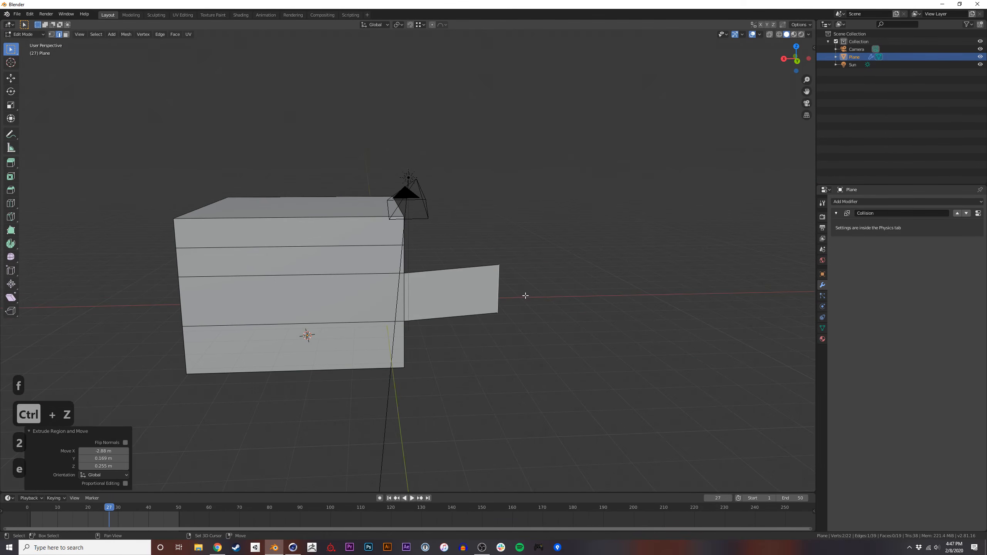
# Extrude the flap's lower outer vertex about 2.4 m outward and fill faces between it and the box.
pyautogui.moveTo(525, 296); pyautogui.dragTo(393, 306, button='middle')
pyautogui.press('1')
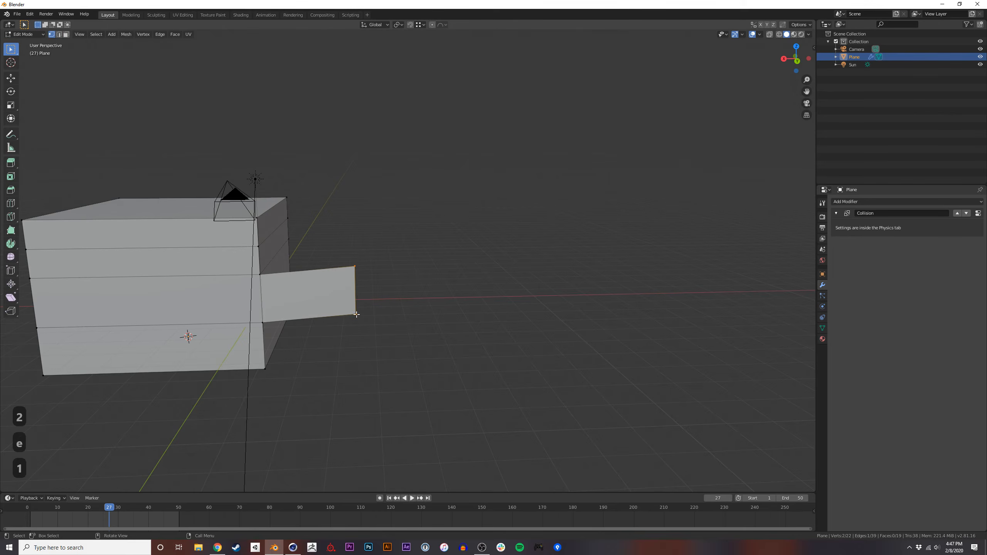
pyautogui.press('e')
pyautogui.click(465, 318)
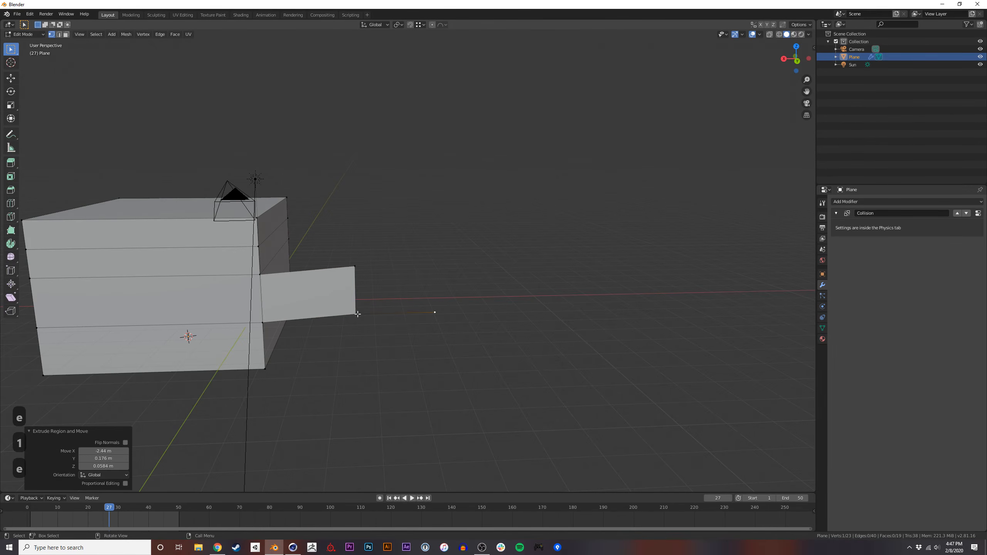
pyautogui.press('f')
pyautogui.click(425, 366)
pyautogui.press('f')
pyautogui.press('Escape')
# Undo the face fills and the vertex extrusion on the flap.
pyautogui.hotkey('ctrl', 'z')
pyautogui.hotkey('ctrl', 'z')
pyautogui.hotkey('ctrl', 'z')
pyautogui.hotkey('ctrl', 'z')
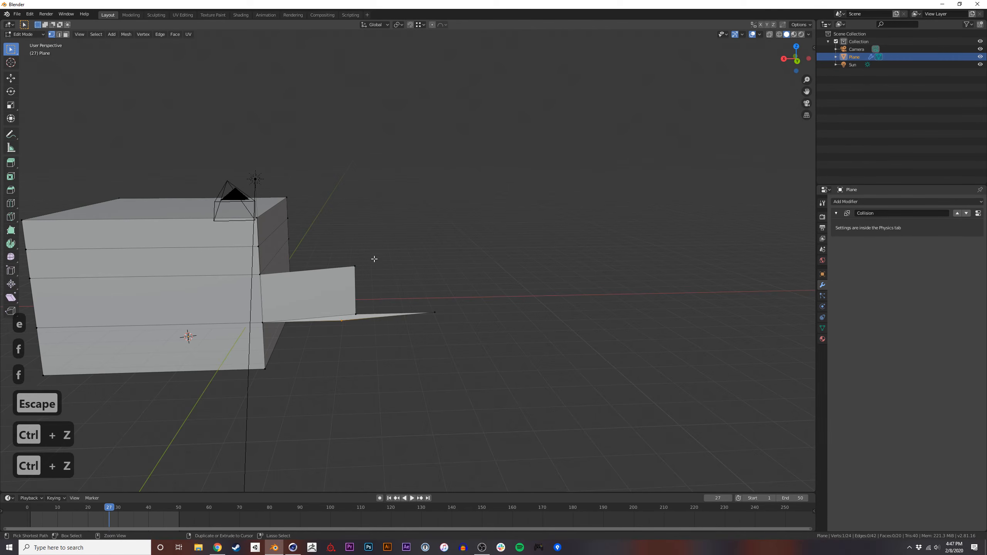
pyautogui.hotkey('ctrl', 'z')
pyautogui.moveTo(331, 261); pyautogui.dragTo(337, 265, button='middle')
pyautogui.hotkey('ctrl', 'z')
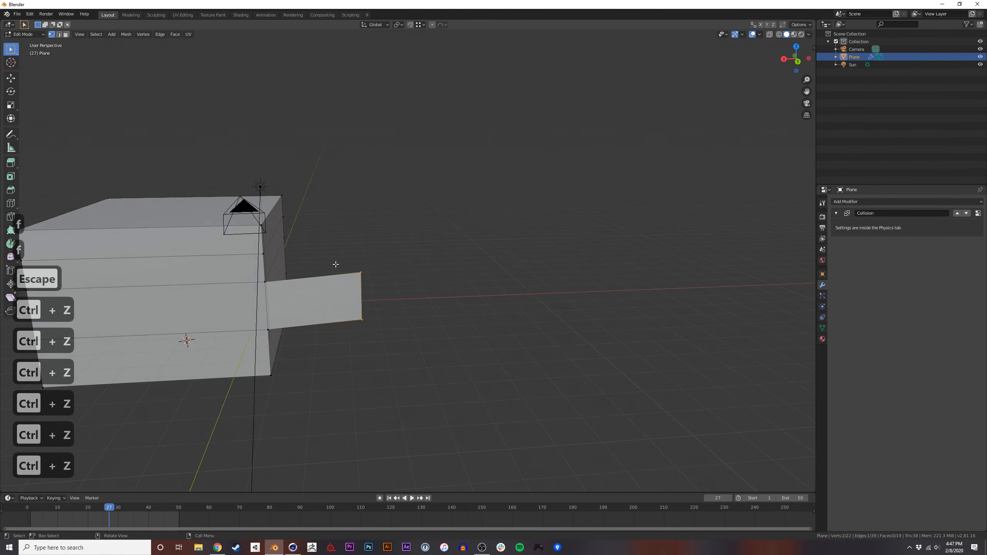
pyautogui.moveTo(285, 290); pyautogui.dragTo(260, 298, button='middle')
pyautogui.press('f')
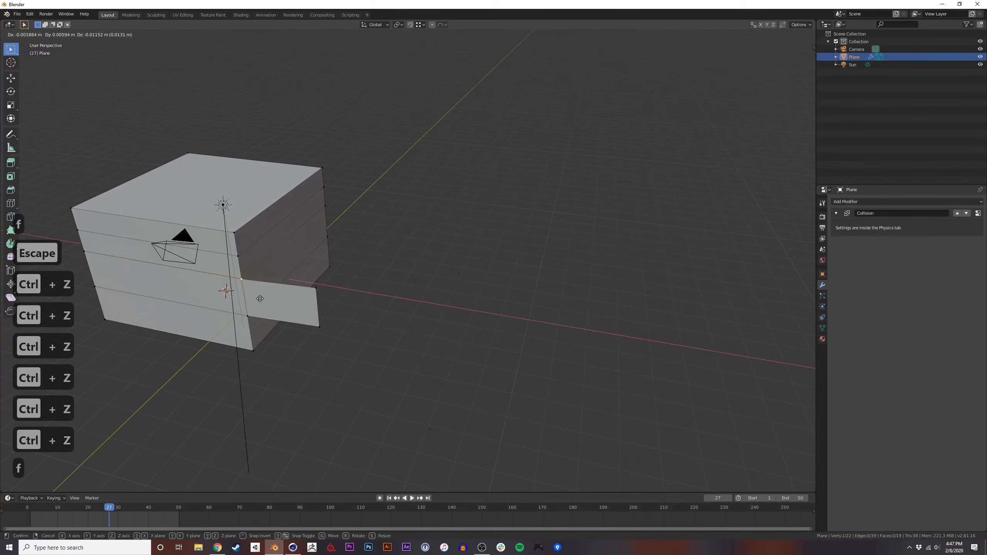
pyautogui.press('Escape')
pyautogui.press('f')
pyautogui.press('Escape')
# Turn on X-ray and box-select all vertices on the side of the box opposite the flap.
pyautogui.moveTo(264, 290); pyautogui.dragTo(313, 256, button='middle')
pyautogui.scroll(-2, 285, 249)
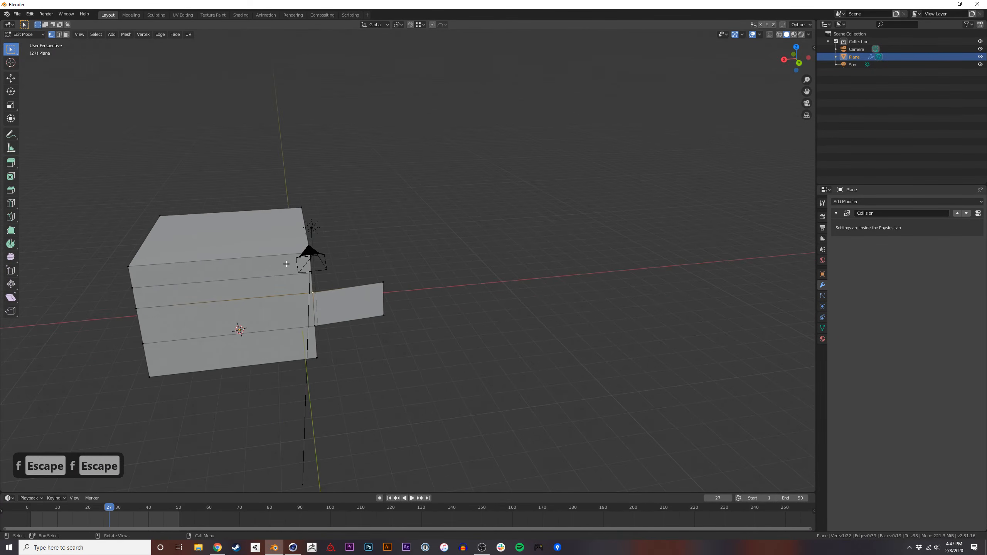
pyautogui.hotkey('alt', 'z')
pyautogui.keyDown('shift'); pyautogui.moveTo(221, 256); pyautogui.dragTo(269, 262, button='middle'); pyautogui.keyUp('shift')
pyautogui.moveTo(226, 182); pyautogui.dragTo(187, 383)
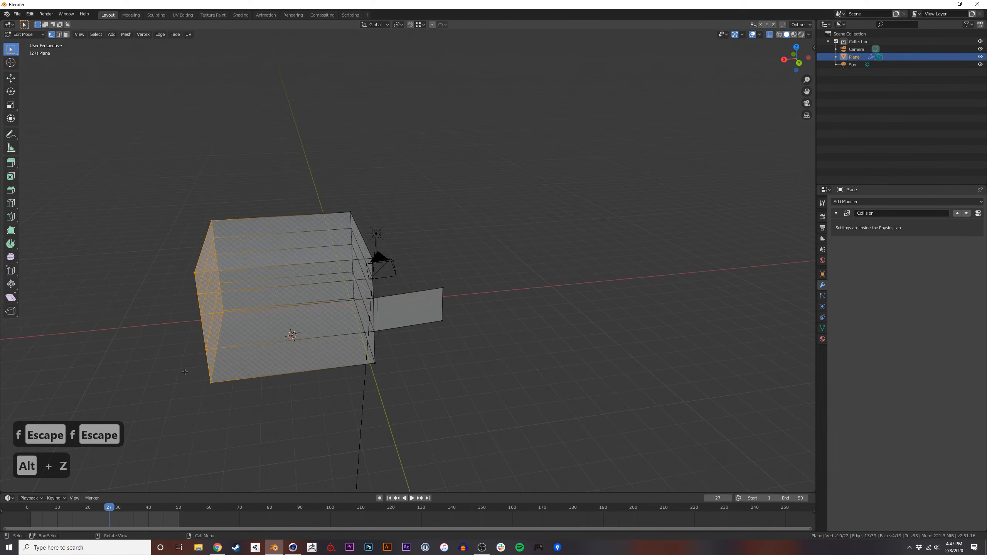
# Toggle X-ray off and on repeatedly to compare the views, and box-select the vertices on the box side opposite the flap.
pyautogui.hotkey('alt', 'z')
pyautogui.hotkey('alt', 'z')
pyautogui.hotkey('alt', 'z')
pyautogui.hotkey('alt', 'z')
pyautogui.hotkey('alt', 'z')
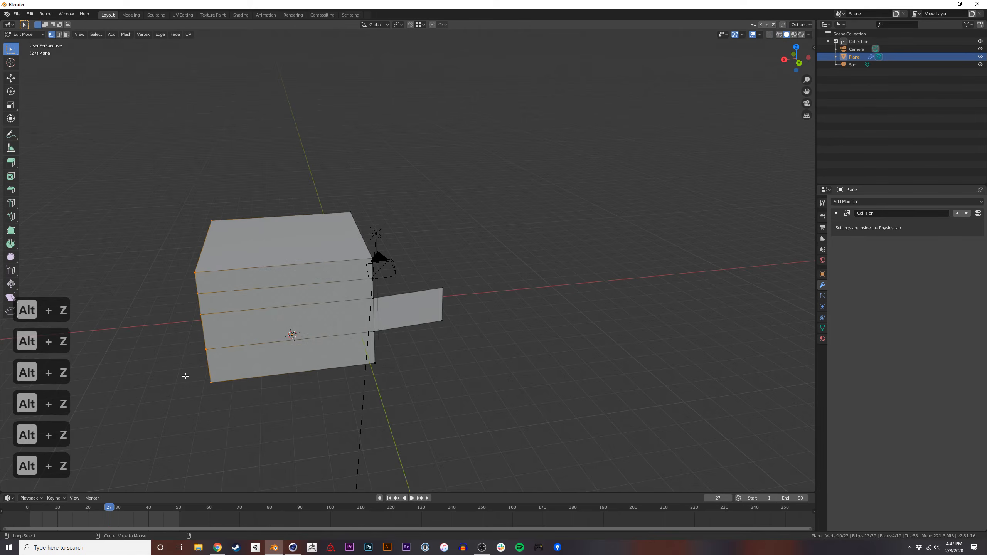
pyautogui.hotkey('alt', 'z')
pyautogui.moveTo(165, 426); pyautogui.dragTo(239, 206)
# Switch the viewport shading to Material Preview and back to Solid.
pyautogui.press('z')
pyautogui.click(235, 196)
pyautogui.press('z')
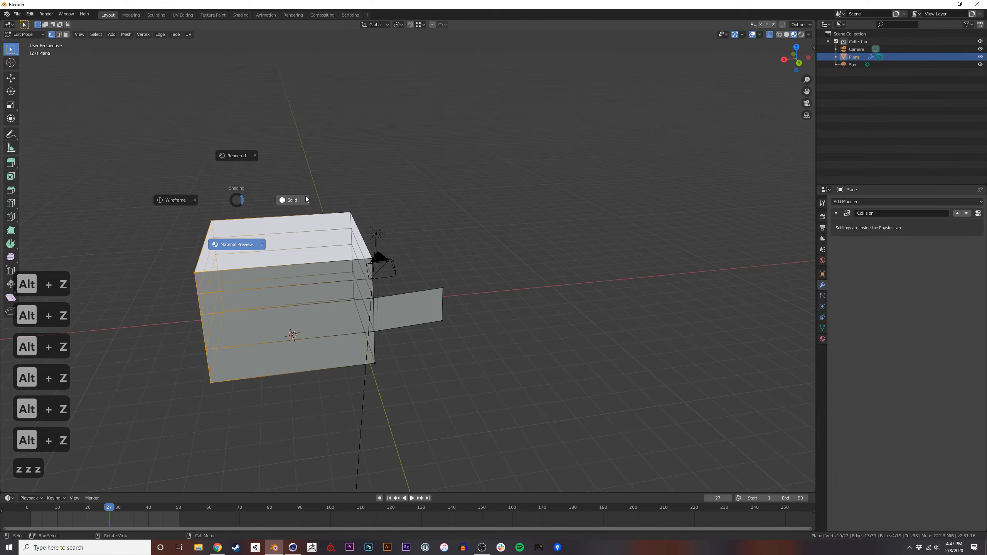
pyautogui.click(275, 225)
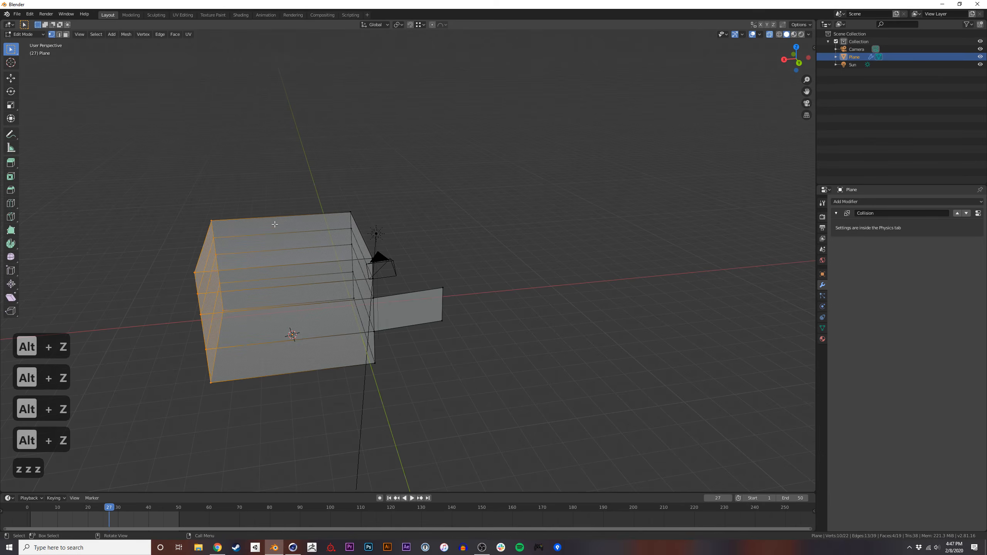
# Delete the faces among the selected vertices on the box side opposite the flap.
pyautogui.press('x')
pyautogui.click(207, 305)
pyautogui.press('x')
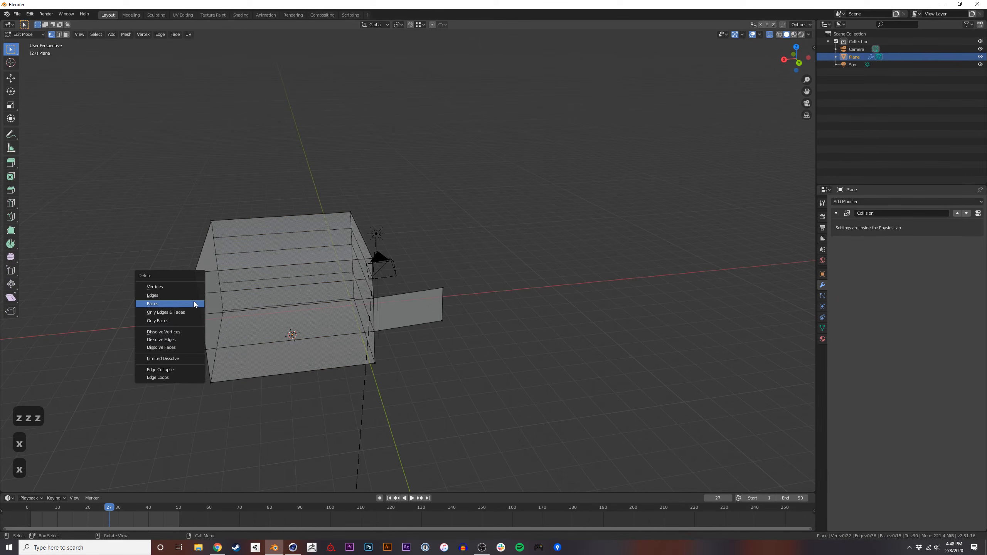
pyautogui.click(185, 287)
# Delete all remaining box vertices except the flap and the corner edge it is attached to.
pyautogui.moveTo(175, 199); pyautogui.dragTo(263, 404)
pyautogui.press('x')
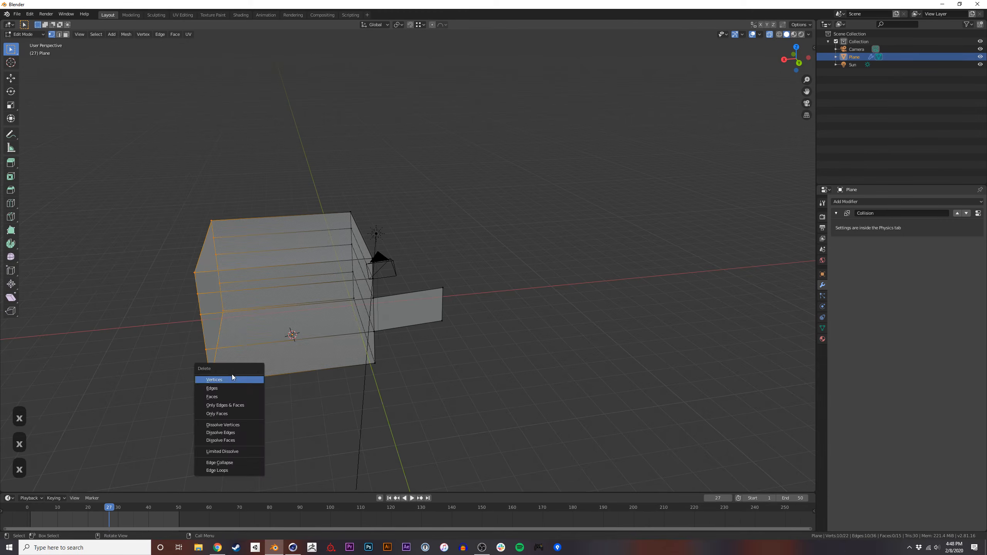
pyautogui.click(232, 376)
pyautogui.moveTo(309, 190); pyautogui.dragTo(361, 317)
pyautogui.click(355, 314)
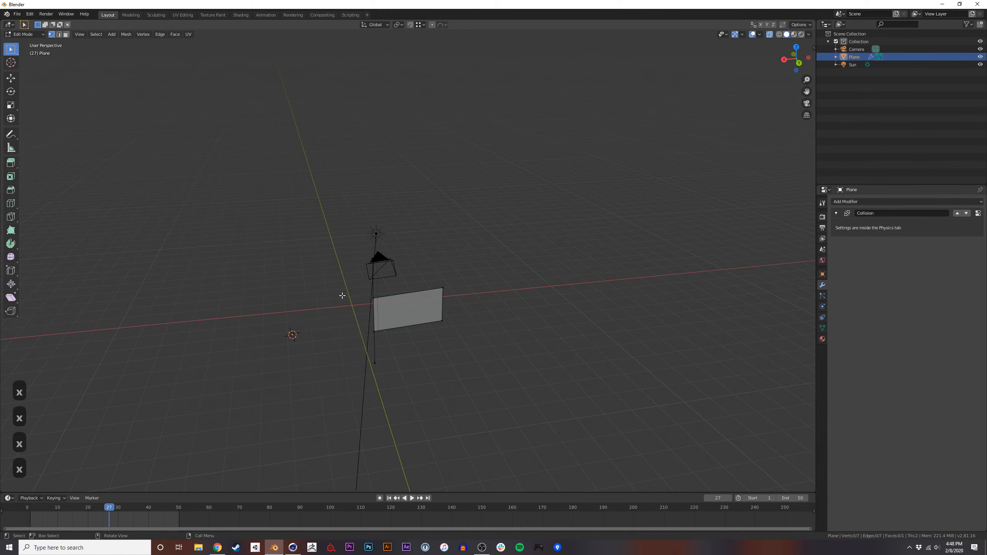
# Try to extend the flap's upper inner vertex with the fill command, and delete the extra vertex.
pyautogui.moveTo(354, 314); pyautogui.dragTo(309, 281, button='middle')
pyautogui.click(342, 281)
pyautogui.press('f')
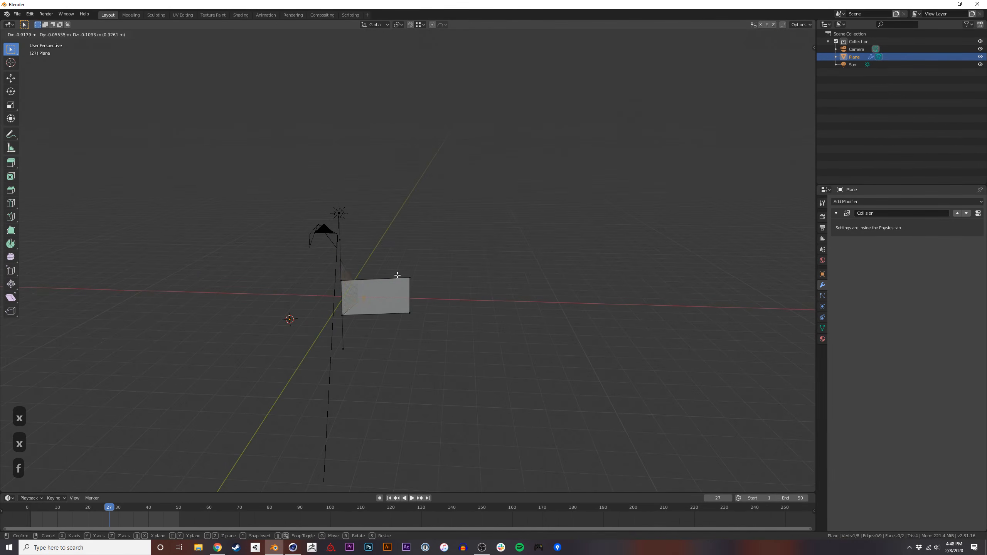
pyautogui.press('Escape')
pyautogui.press('x')
pyautogui.click(354, 293)
pyautogui.moveTo(351, 224); pyautogui.dragTo(345, 251)
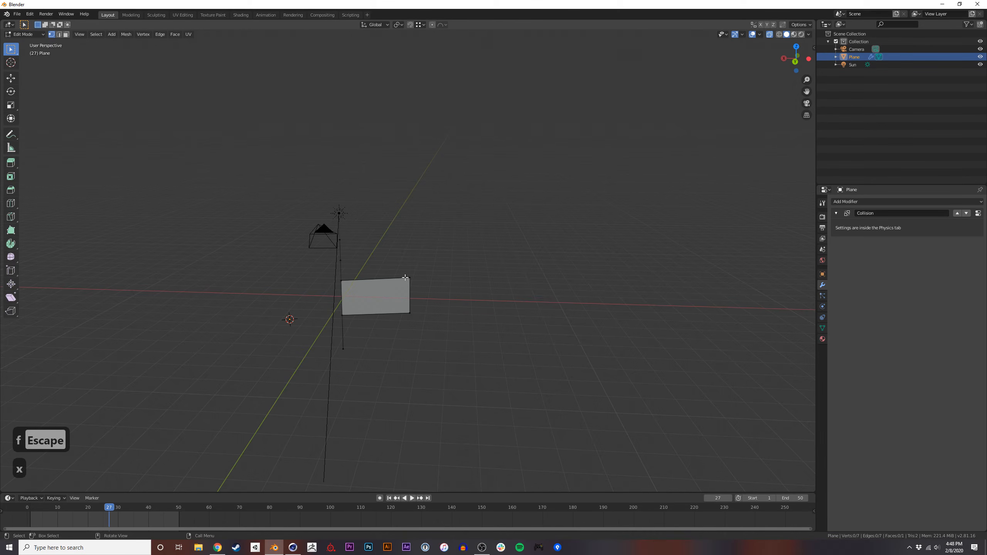
pyautogui.moveTo(435, 280); pyautogui.dragTo(385, 256, button='middle')
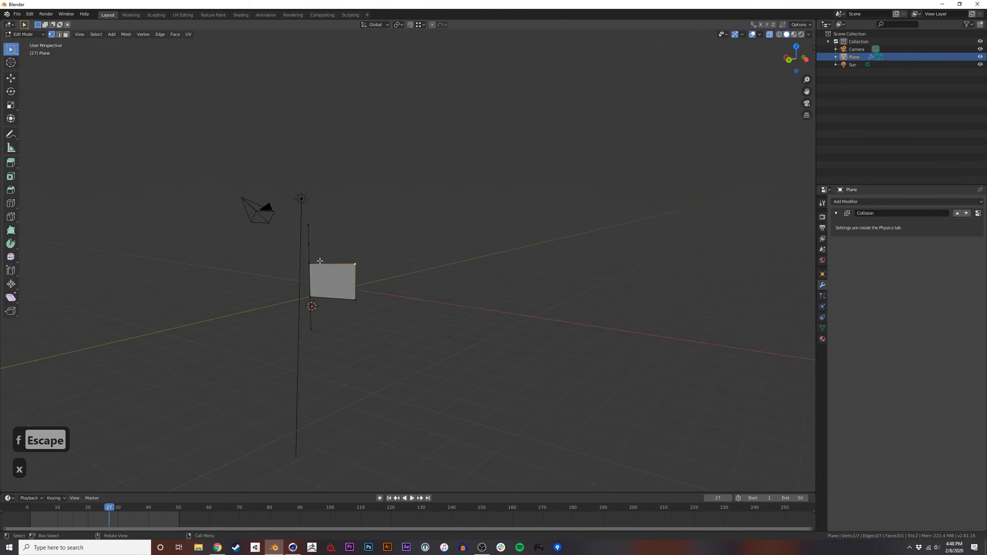
# Return to Object Mode and delete the whole plane object.
pyautogui.press('Tab')
pyautogui.press('x')
pyautogui.click(346, 280)
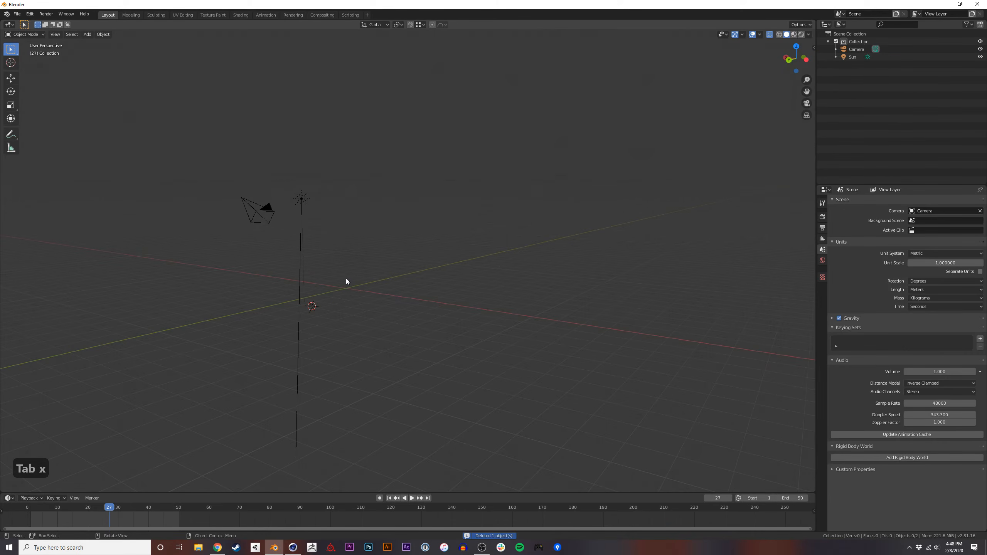
pyautogui.moveTo(342, 281); pyautogui.dragTo(342, 286, button='middle')
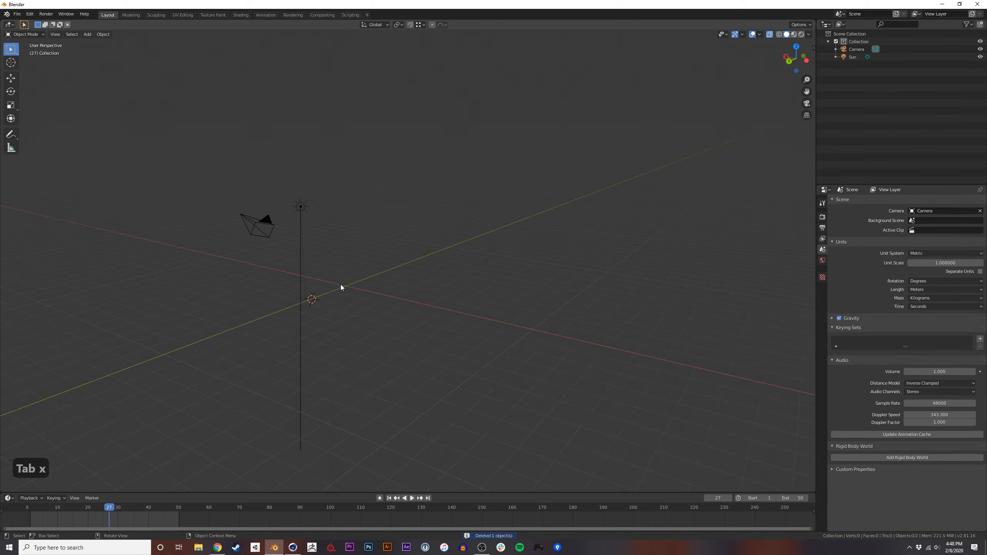
# Add a cube mesh at the 3D cursor.
pyautogui.hotkey('shift', 's')
pyautogui.press('Escape')
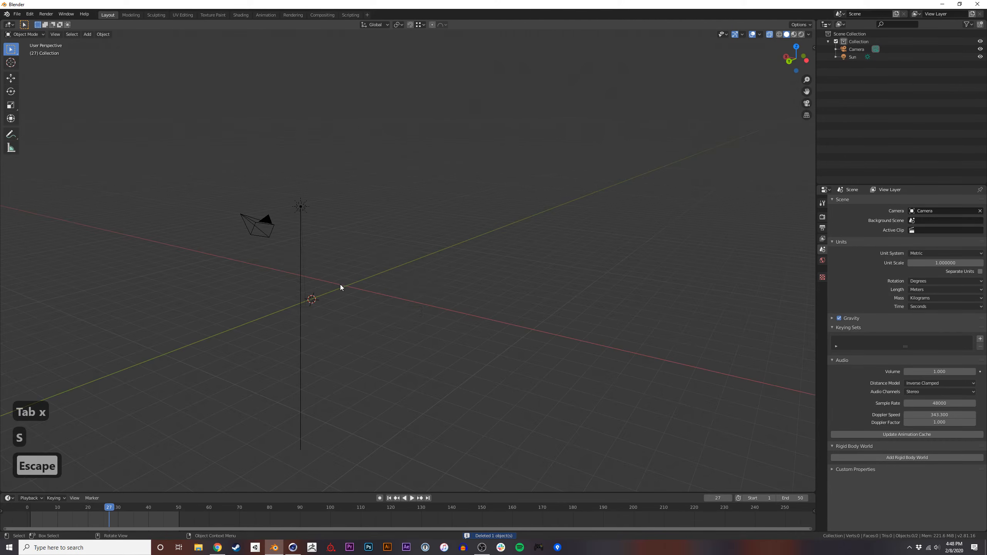
pyautogui.hotkey('shift', 'a')
pyautogui.moveTo(341, 284)
pyautogui.click(374, 292)
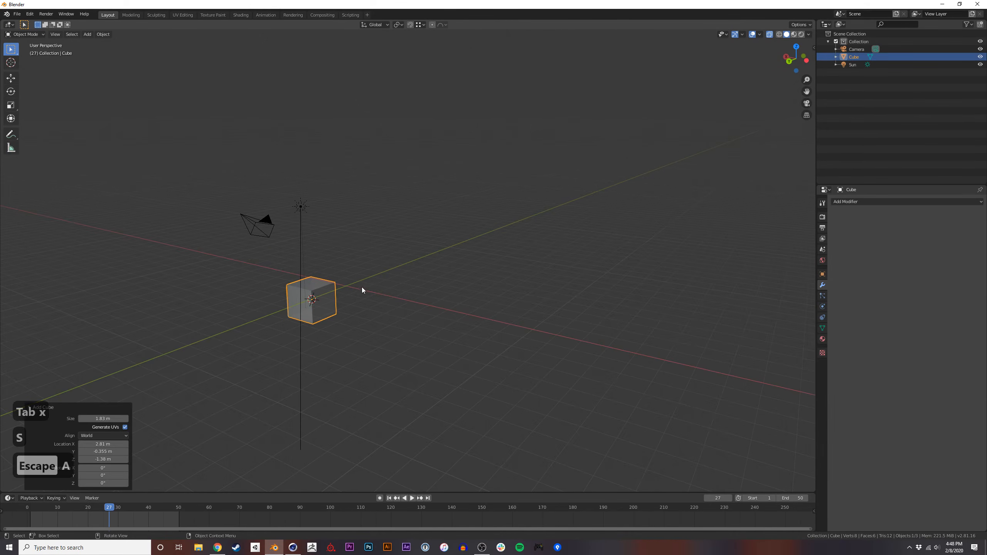
# Move the cube up and away from the 3D cursor, and scale it up about 2.61 times.
pyautogui.press('g')
pyautogui.click(452, 222)
pyautogui.press('s')
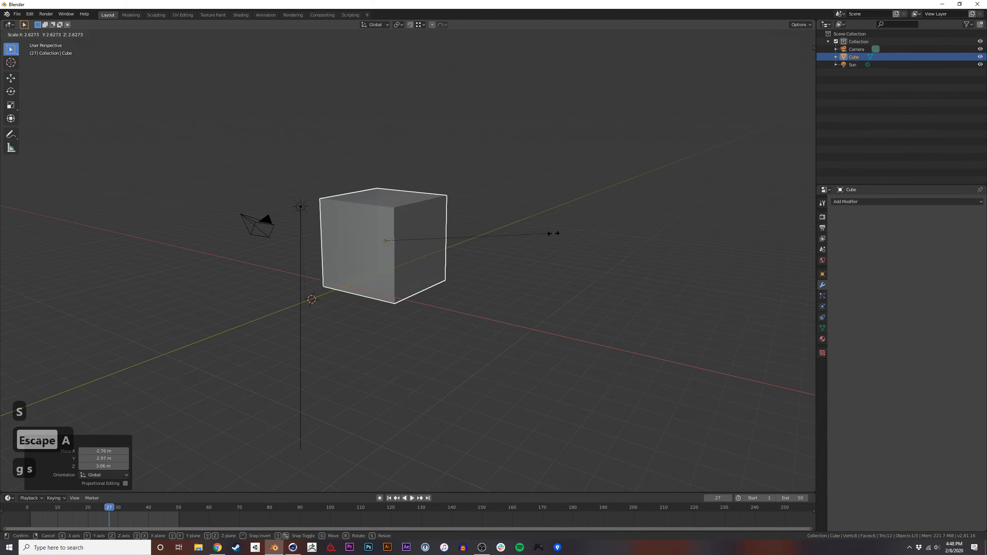
pyautogui.click(535, 236)
# Rotate the cube by about -22° around the view axis.
pyautogui.press('r')
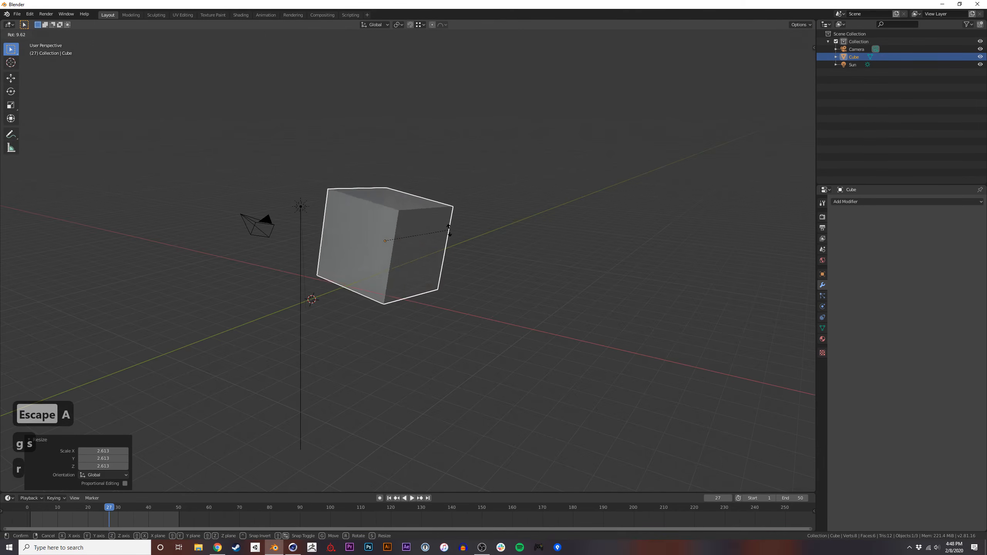
pyautogui.press('r')
pyautogui.press('r')
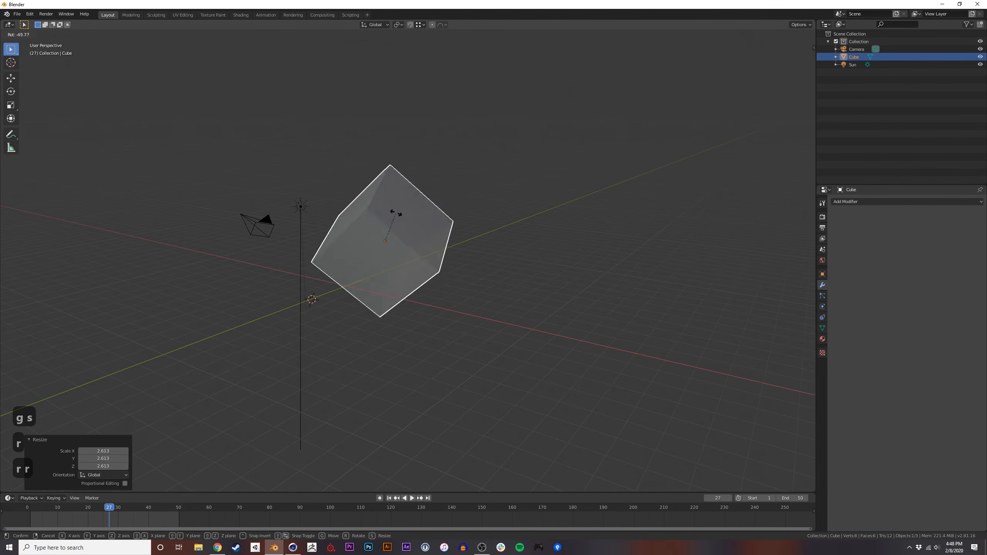
pyautogui.click(467, 214)
# Tumble the cube freely on two axes using trackball rotation.
pyautogui.press('r')
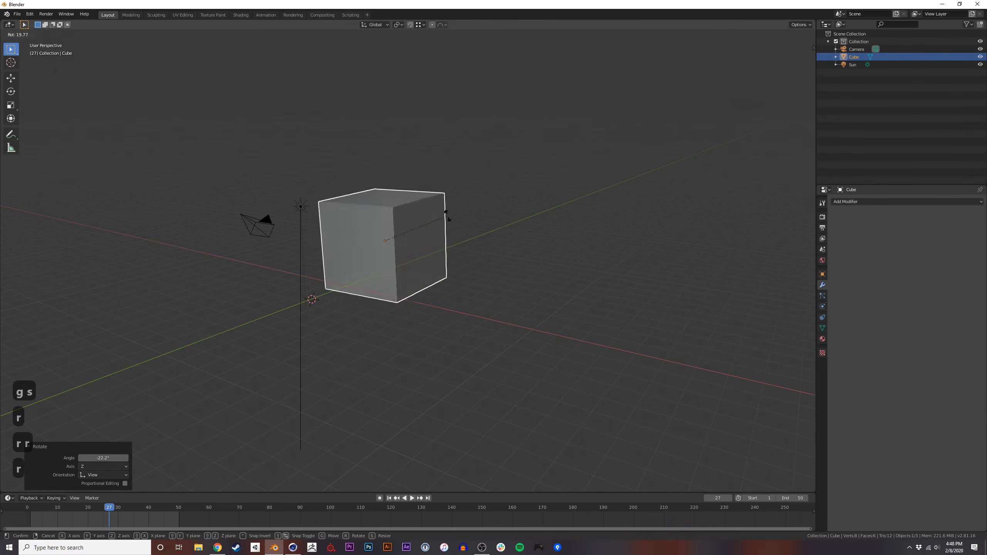
pyautogui.press('r')
pyautogui.press('r')
pyautogui.press('r')
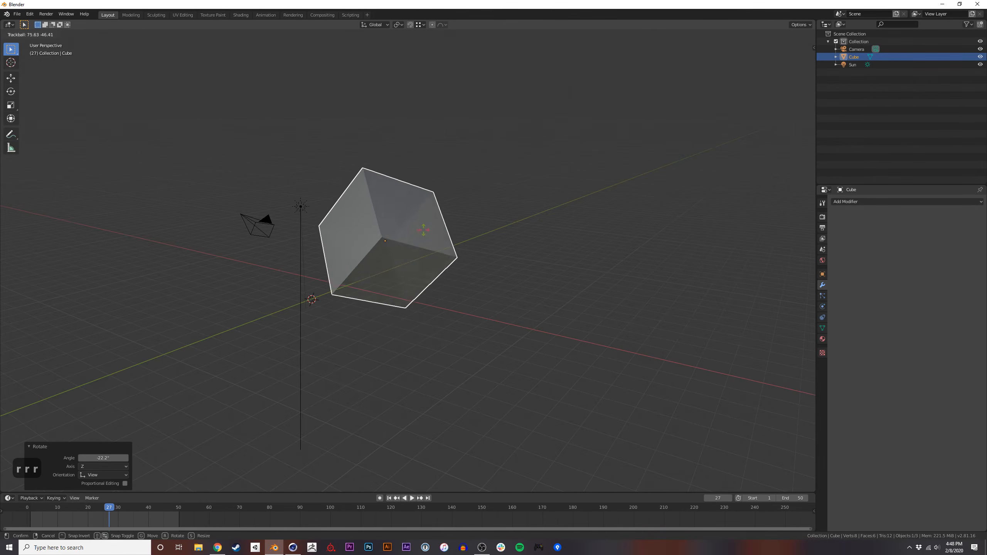
pyautogui.click(456, 216)
# Rotate the cube about 38° around the view axis, and tumble it several more times with trackball rotation.
pyautogui.press('r')
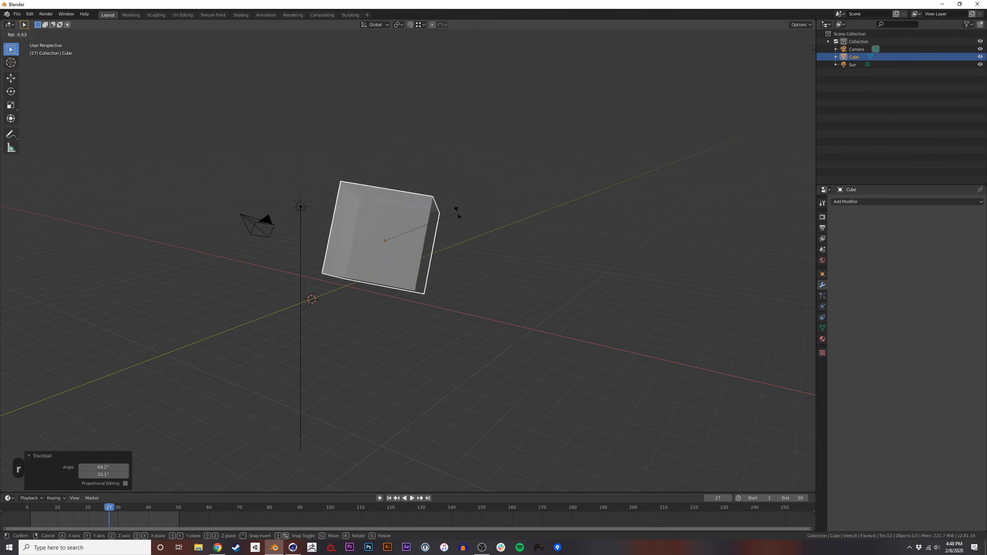
pyautogui.click(438, 266)
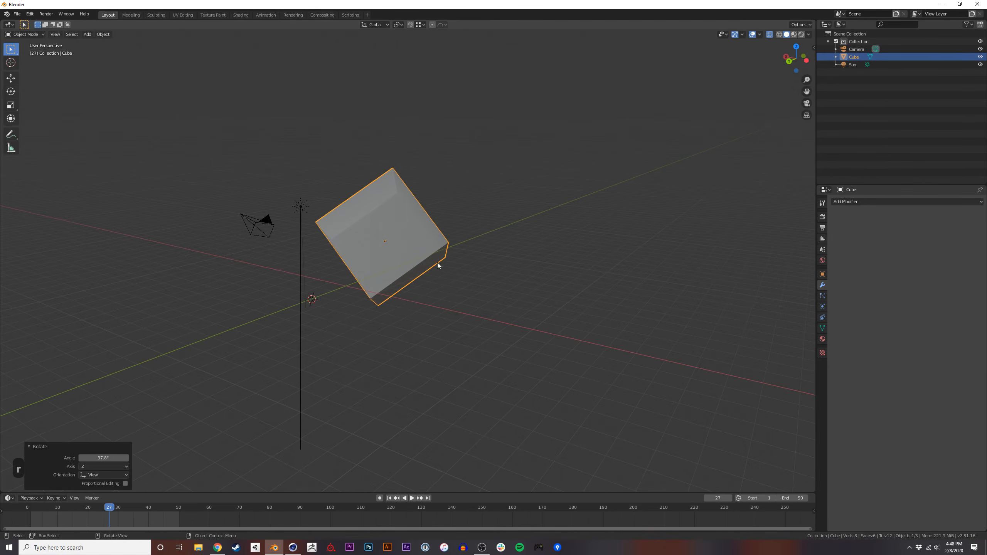
pyautogui.press('r')
pyautogui.press('r')
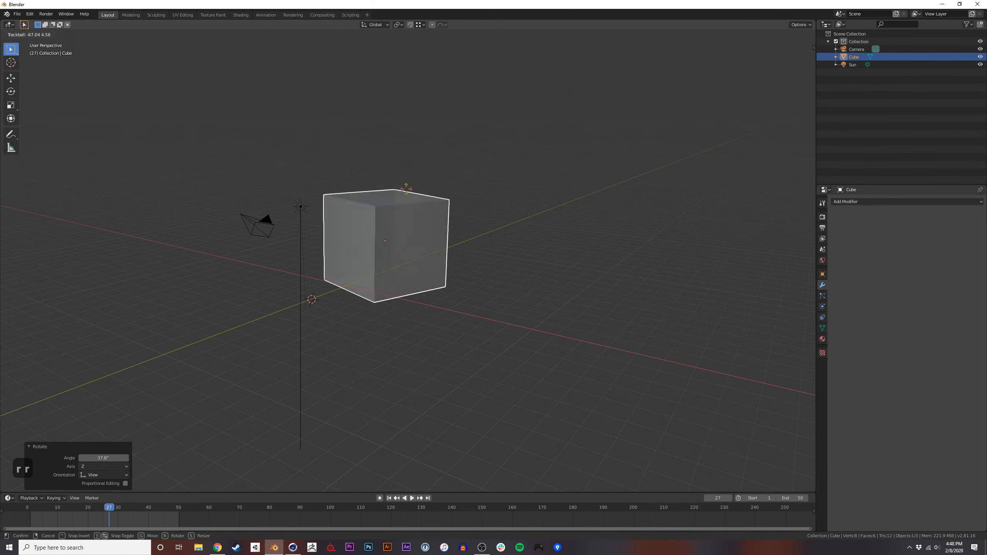
pyautogui.click(406, 282)
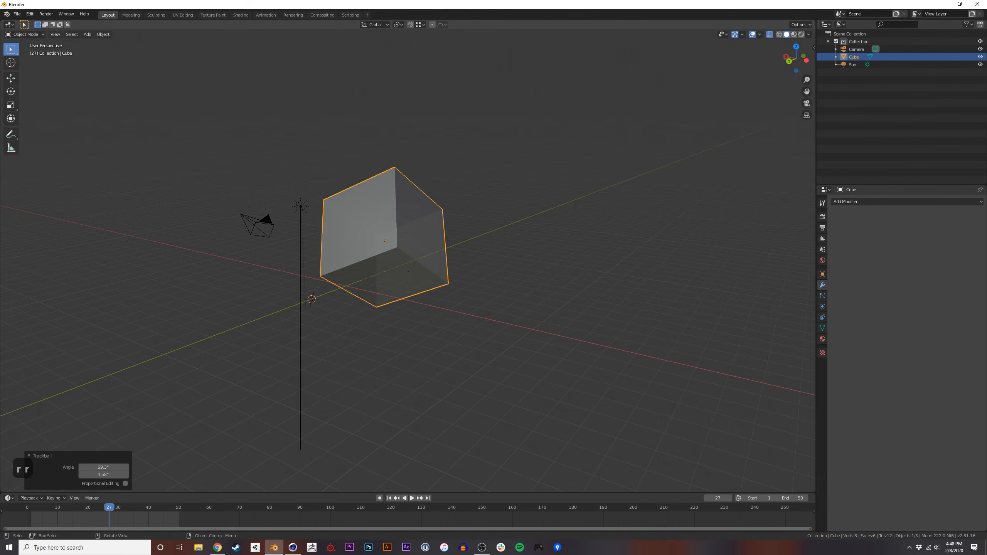
pyautogui.press('r')
pyautogui.press('r')
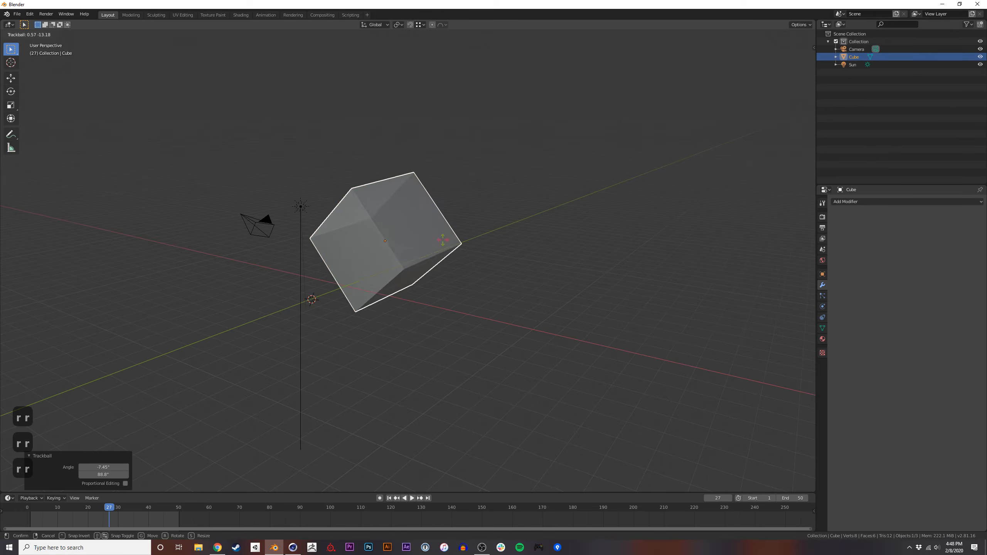
pyautogui.click(366, 228)
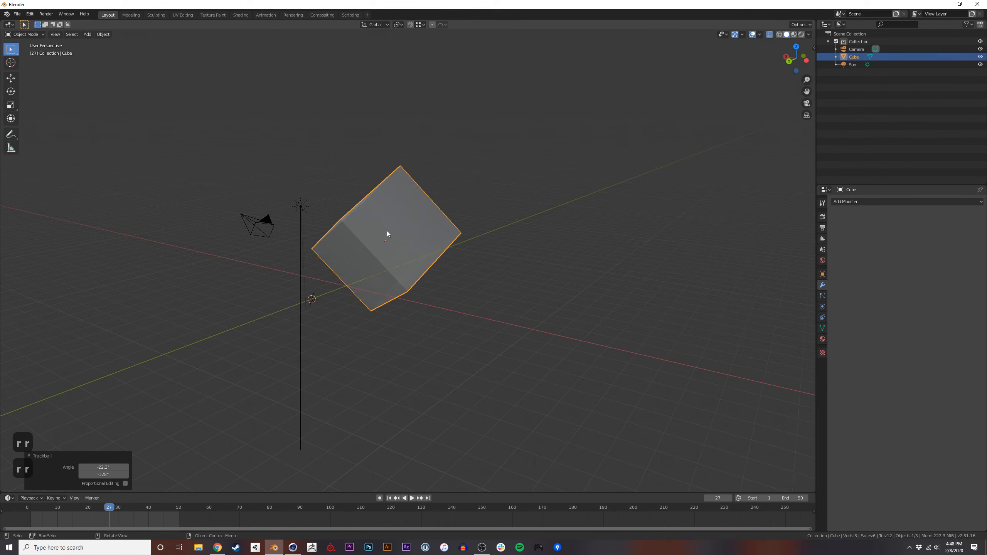
# Replace the rotated cube with a new cube mesh at the 3D cursor, scaled up about 3.69 times.
pyautogui.press('z')
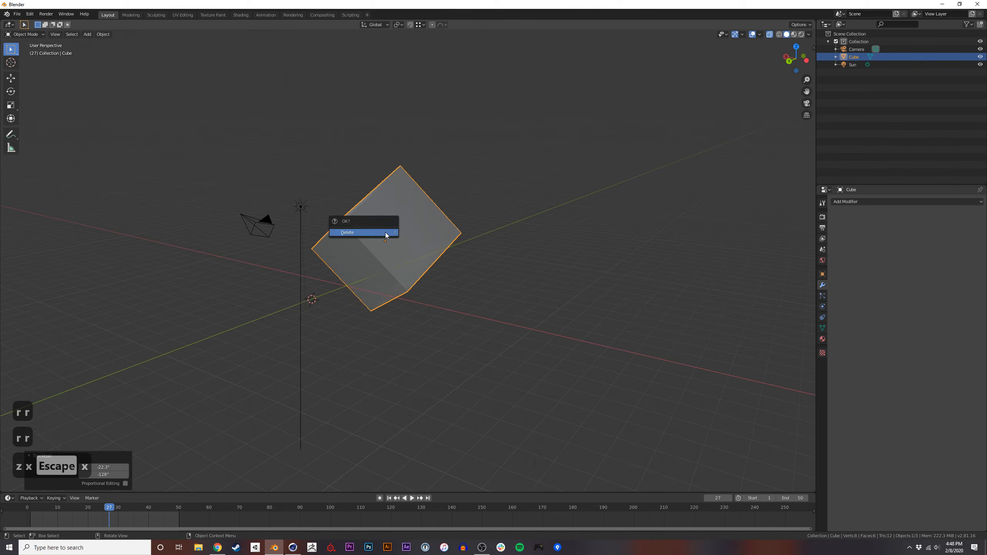
pyautogui.click(386, 232)
pyautogui.hotkey('shift', 'a')
pyautogui.moveTo(385, 234)
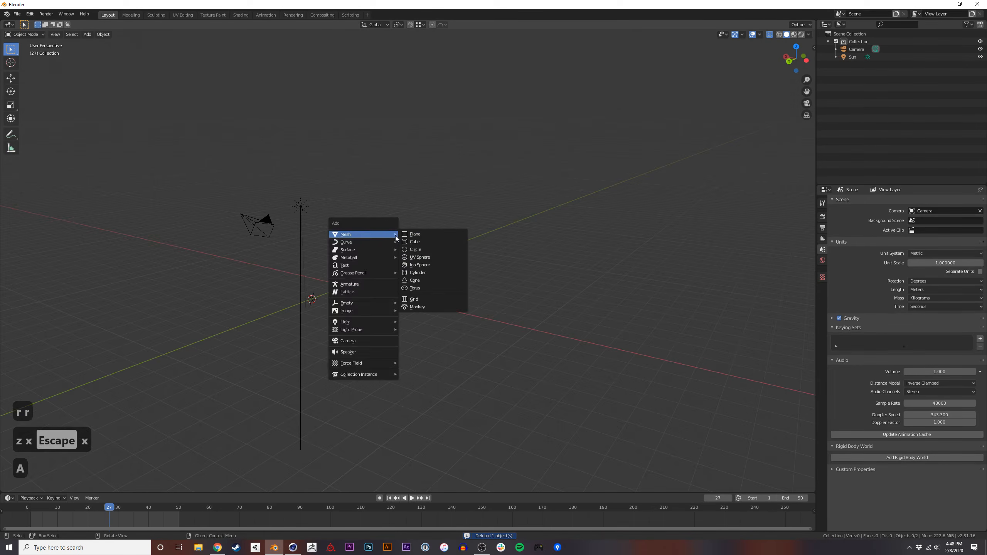
pyautogui.click(422, 239)
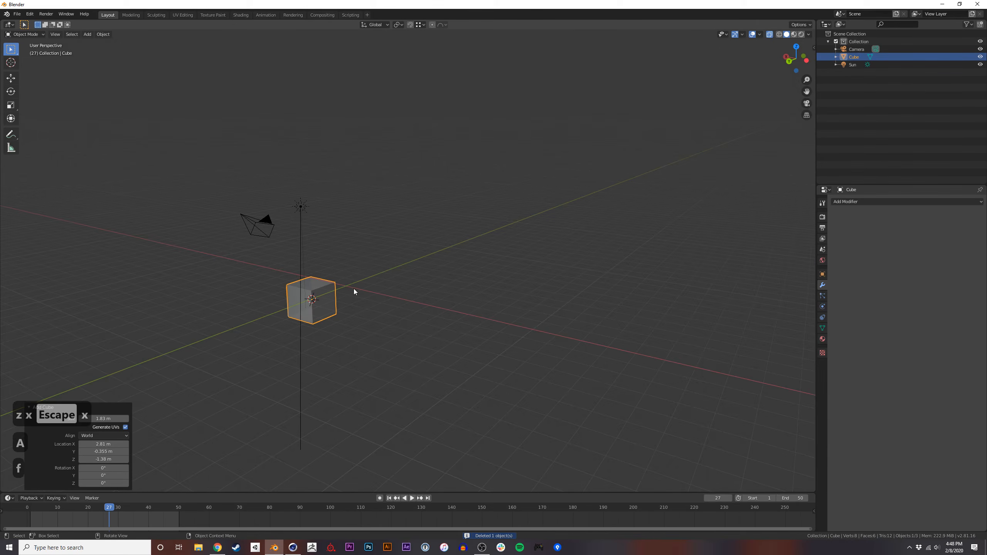
pyautogui.press('s')
pyautogui.click(312, 264)
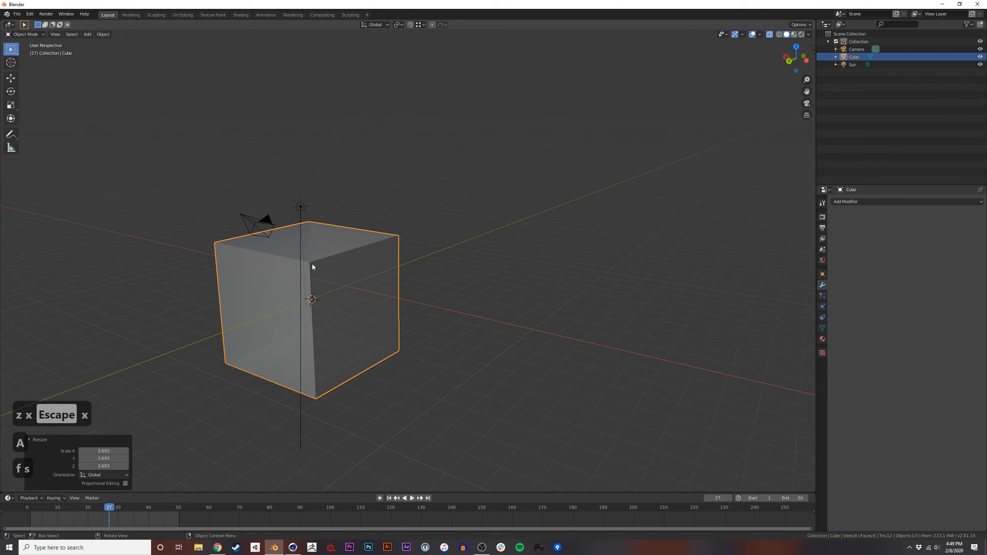
# Try constraining the cube's move to X and Y, and move it up about 2.9 m along the global Z axis.
pyautogui.press('g')
pyautogui.press('z')
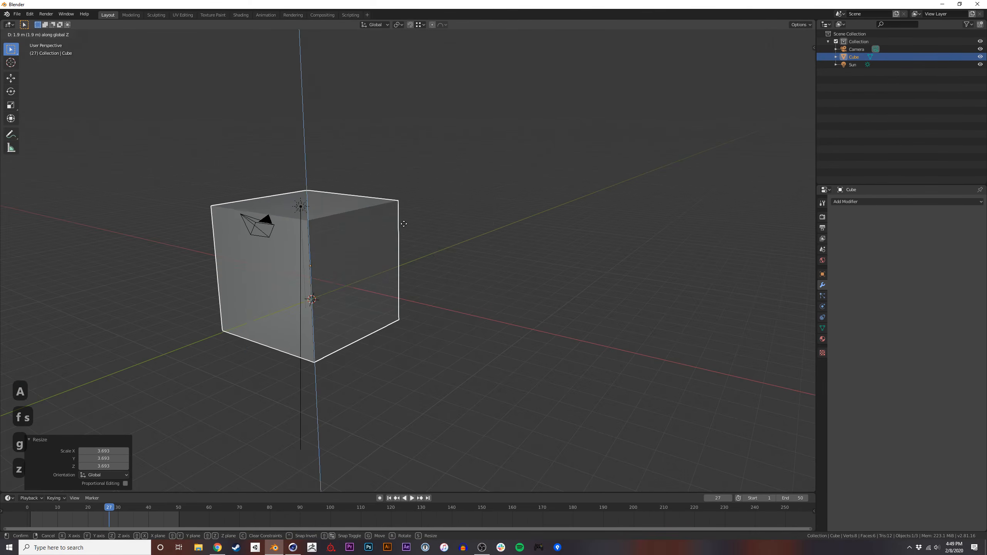
pyautogui.press('x')
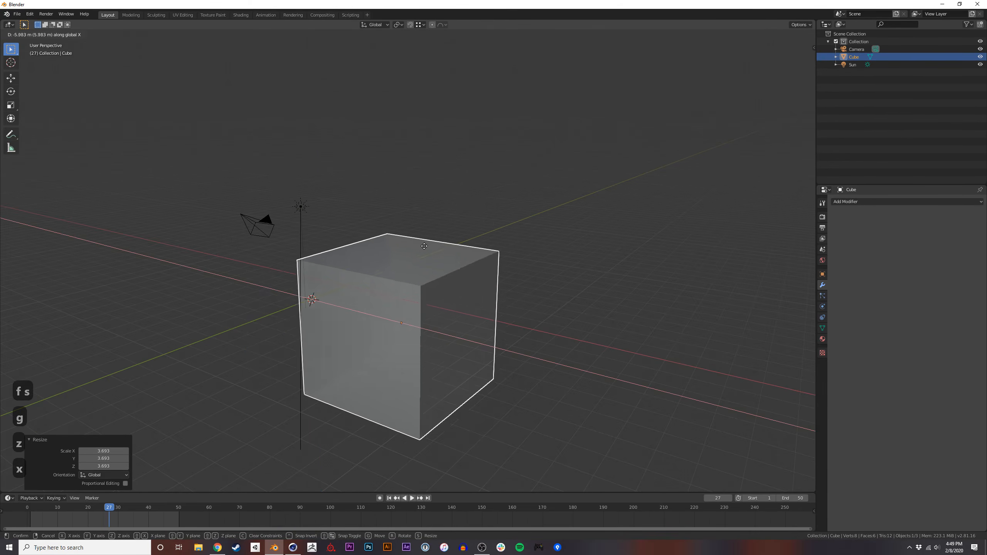
pyautogui.press('y')
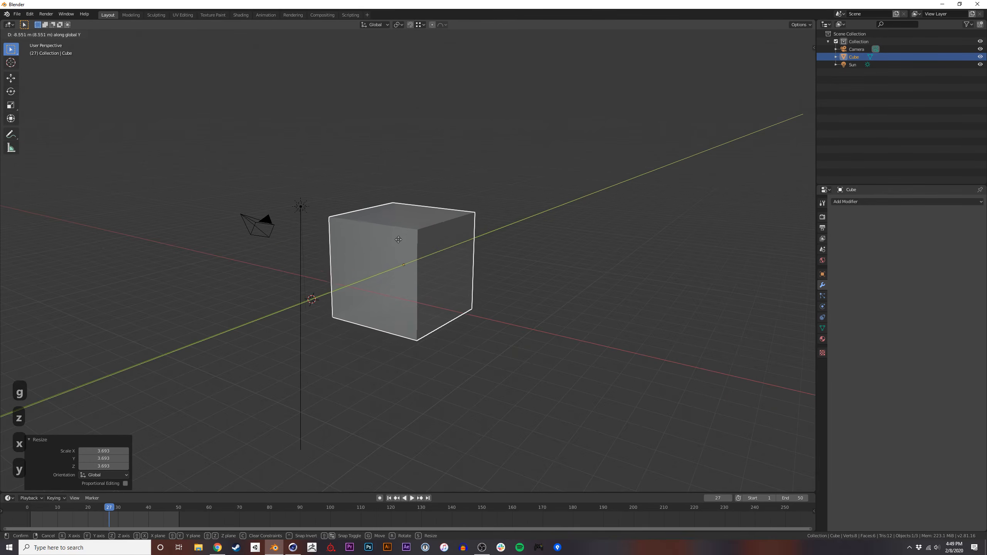
pyautogui.press('z')
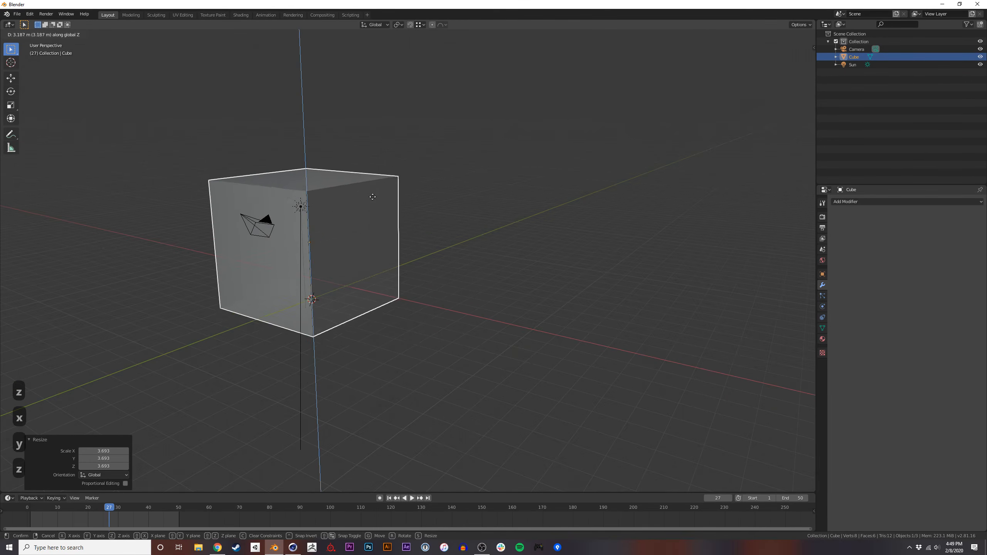
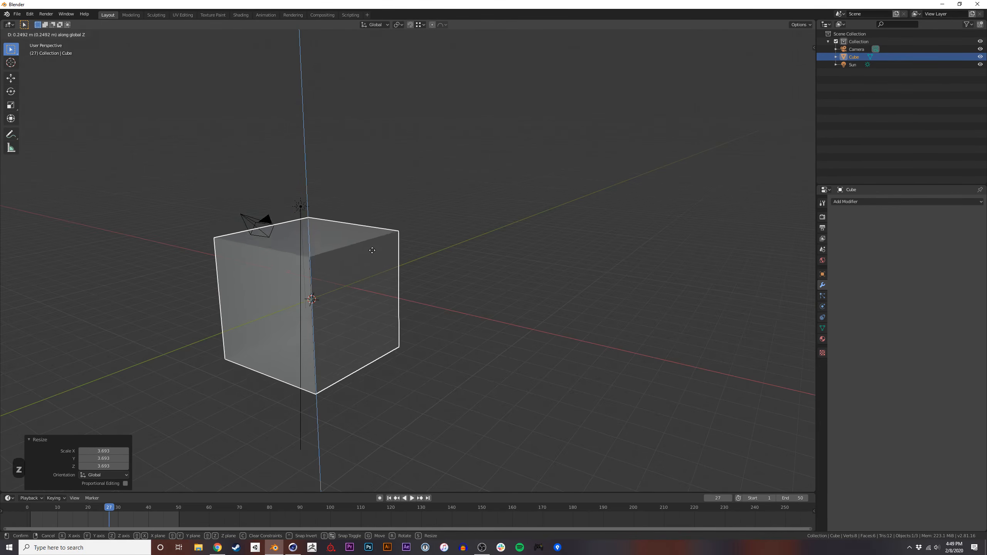
pyautogui.click(347, 229)
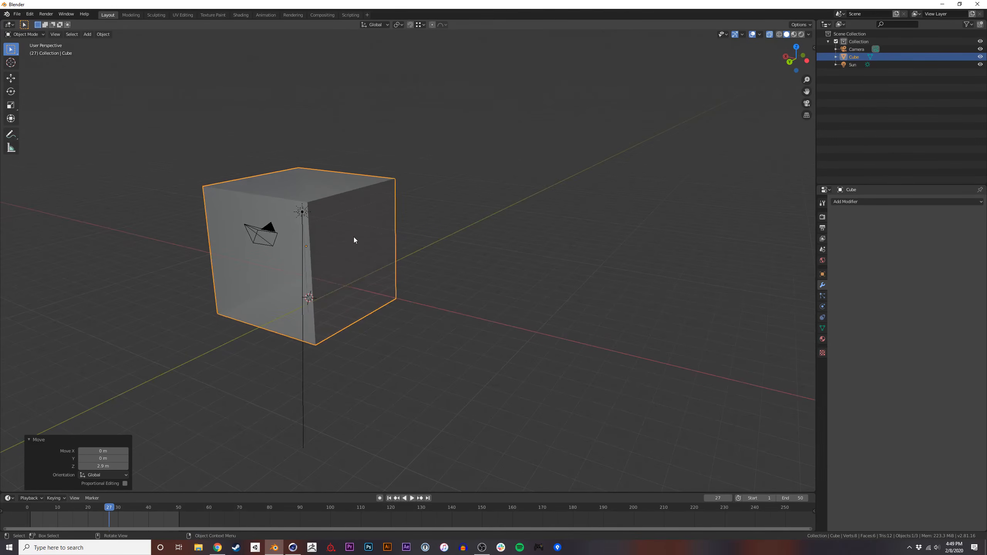
# Try plane constraints while moving the cube, placing it about -12.5 m in X and 5.19 m in Y with local Z locked.
pyautogui.press('g')
pyautogui.press('z')
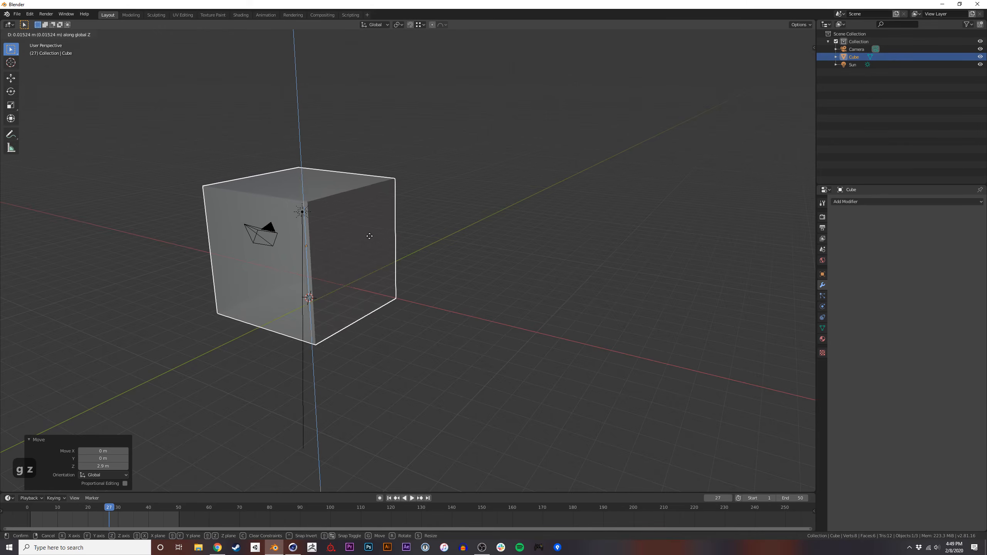
pyautogui.hotkey('shift', 'z')
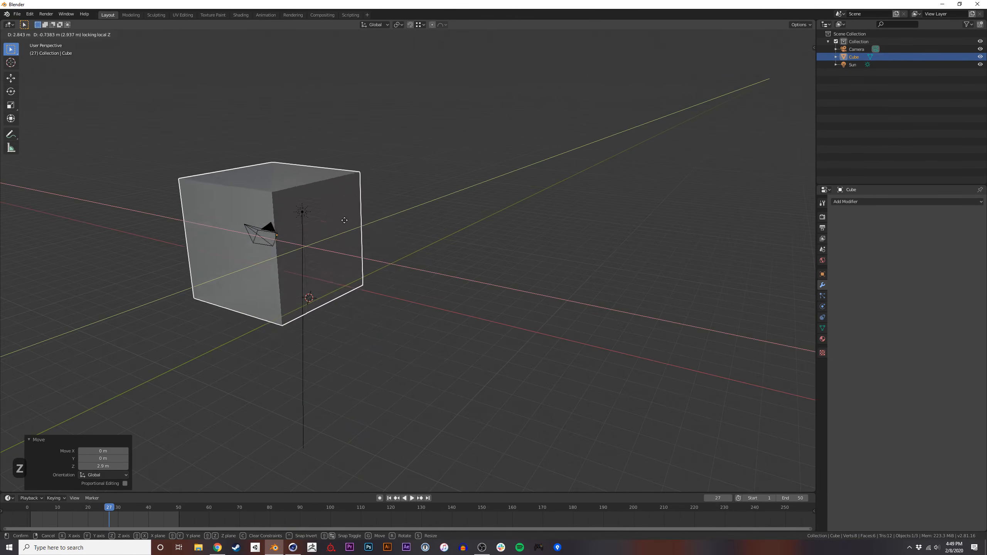
pyautogui.hotkey('shift', 'x')
pyautogui.hotkey('shift', 'y')
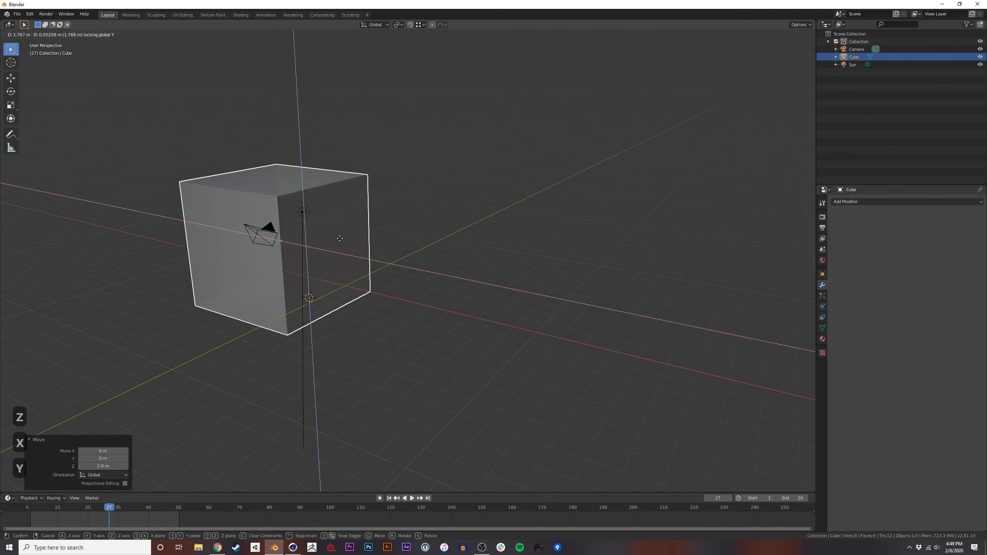
pyautogui.hotkey('shift', 'z')
pyautogui.hotkey('shift', 'z')
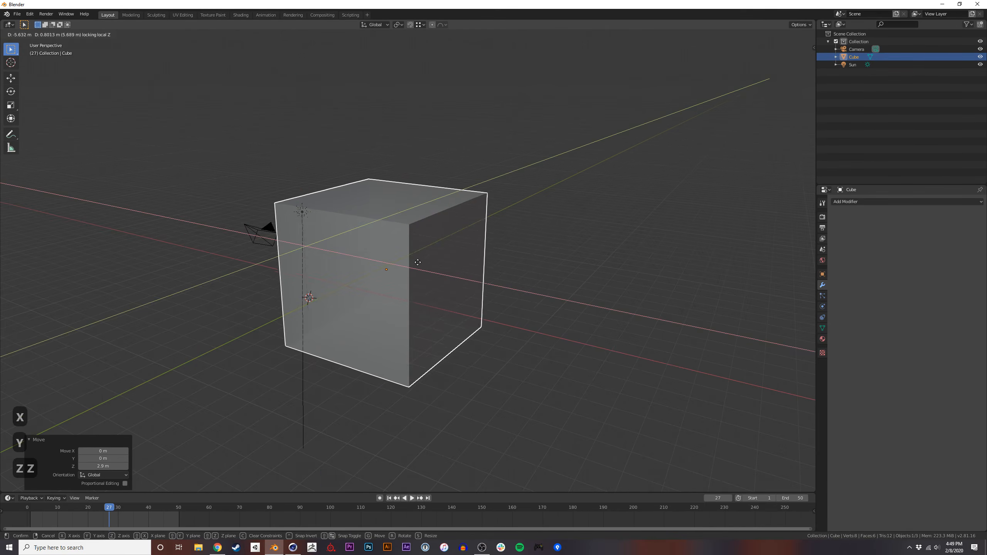
pyautogui.click(511, 335)
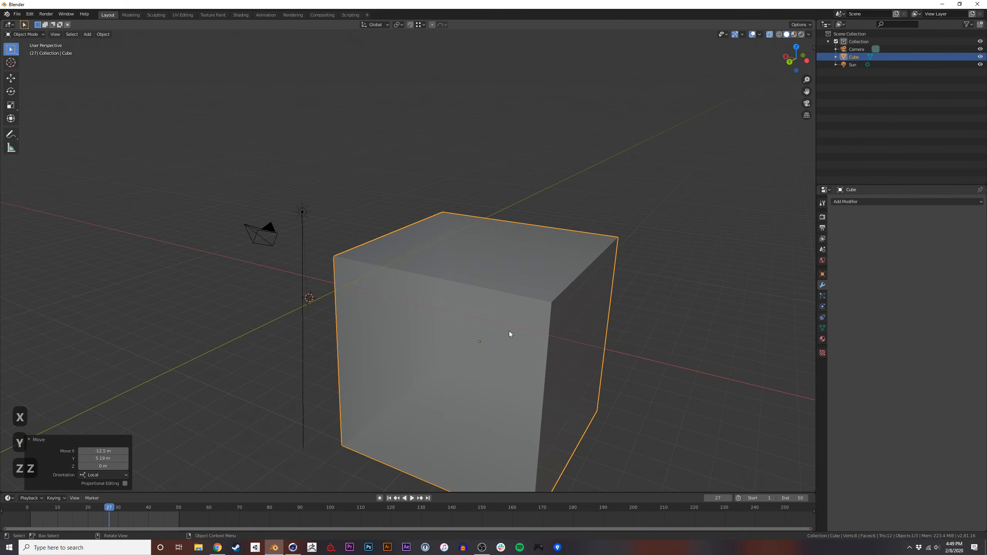
# Duplicate the cube twice with Z locked, offset by about 13.8, -14.7 m and then -0.216, 16.8 m in X and Y.
pyautogui.hotkey('shift', 'd')
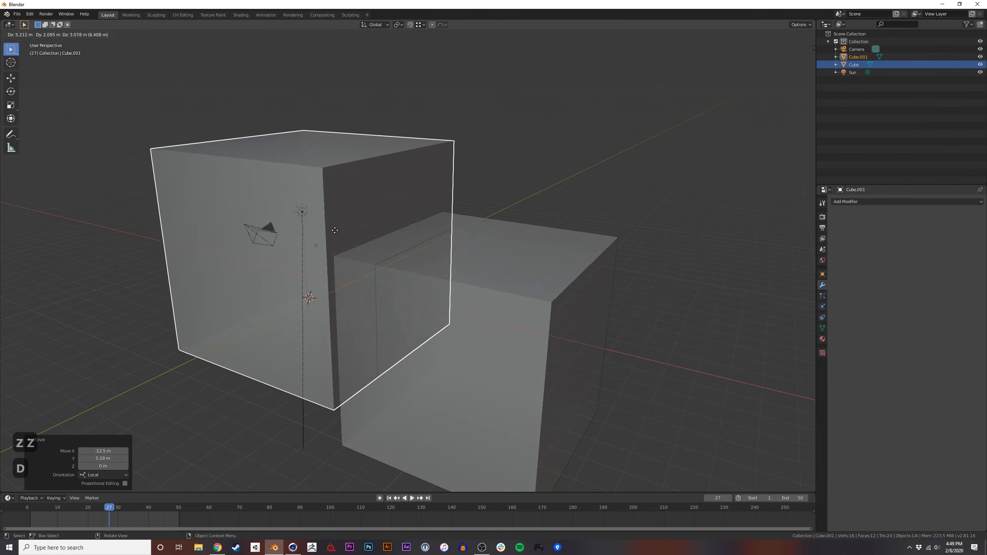
pyautogui.hotkey('shift', 'z')
pyautogui.click(402, 199)
pyautogui.hotkey('shift', 'd')
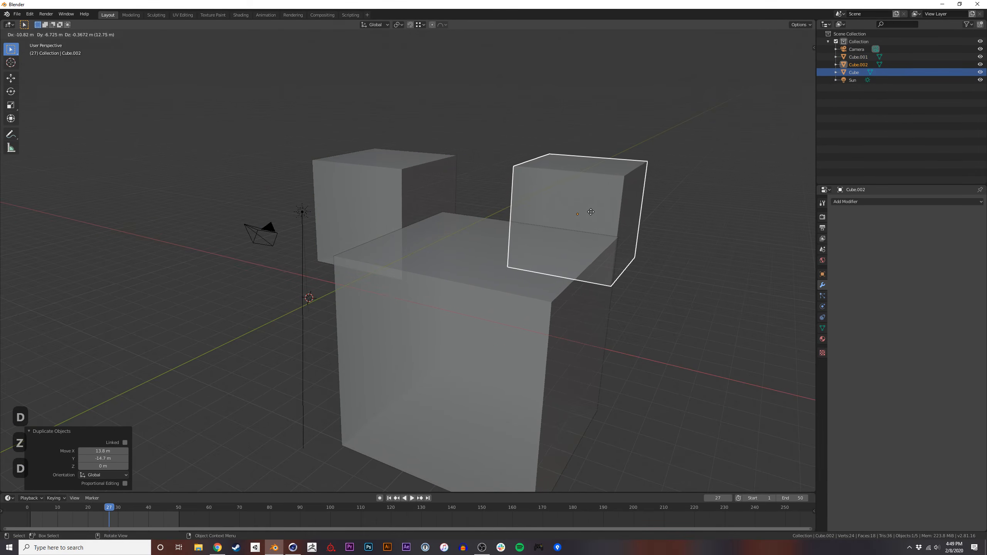
pyautogui.click(181, 287)
# Add a plane mesh at the 3D cursor and scale it up until it extends under all three cubes.
pyautogui.hotkey('shift', 'a')
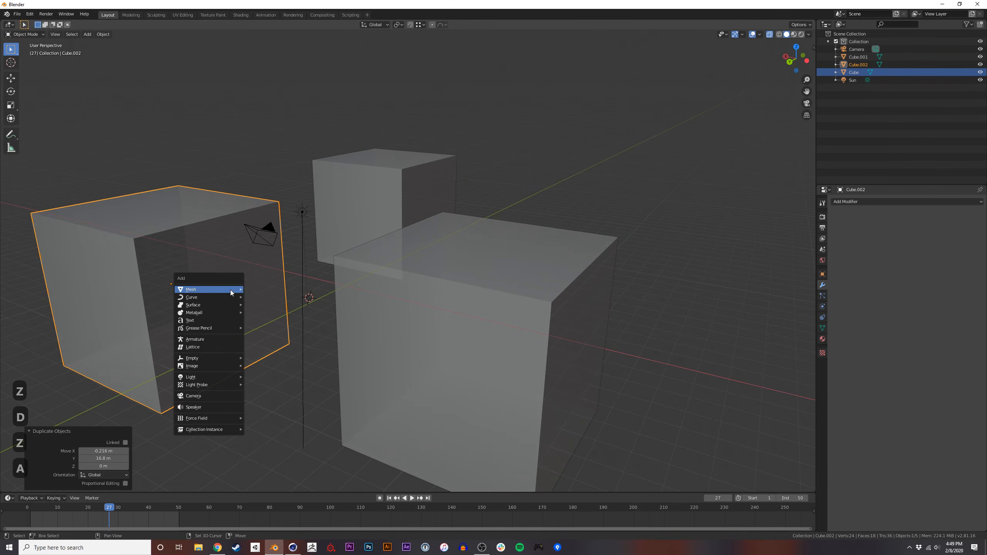
pyautogui.moveTo(231, 291)
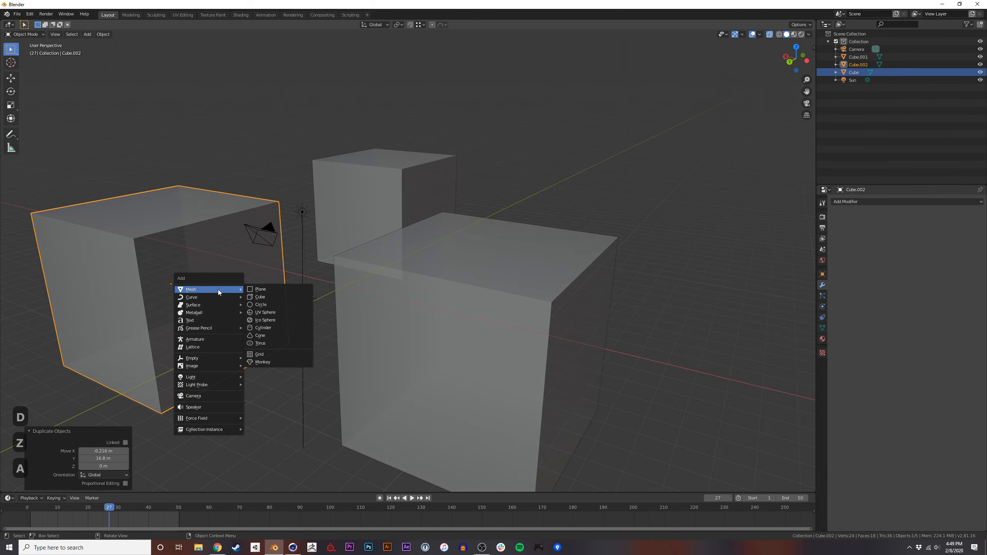
pyautogui.click(265, 289)
pyautogui.press('s')
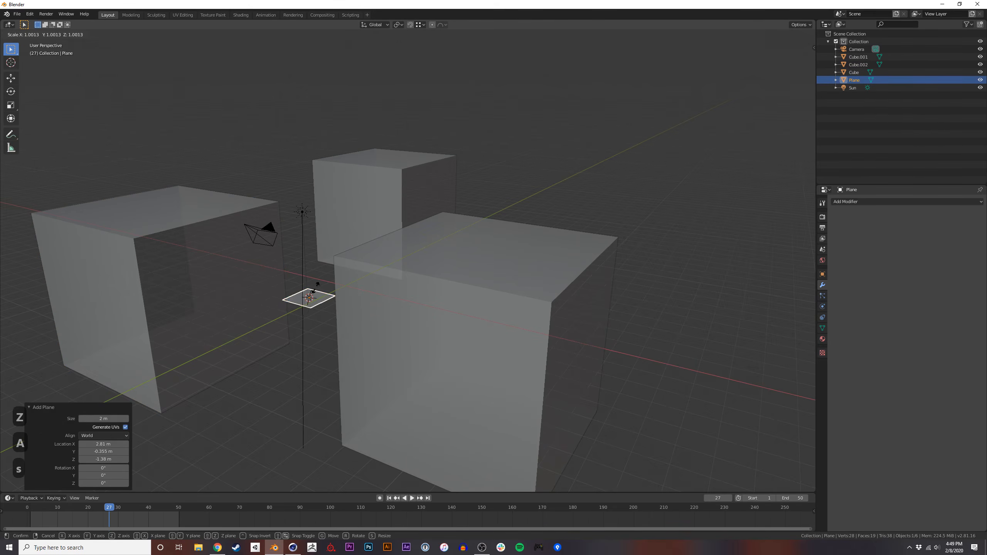
pyautogui.click(599, 289)
pyautogui.moveTo(361, 298)
pyautogui.mouseDown(button='middle')
pyautogui.moveTo(394, 309)
pyautogui.moveTo(307, 308)
pyautogui.moveTo(305, 299)
pyautogui.mouseUp(button='middle')
pyautogui.scroll(-4, 346, 308)
# Look through the Sculpting, UV Editing, Texture Paint and Shading workspaces.
pyautogui.click(161, 16)
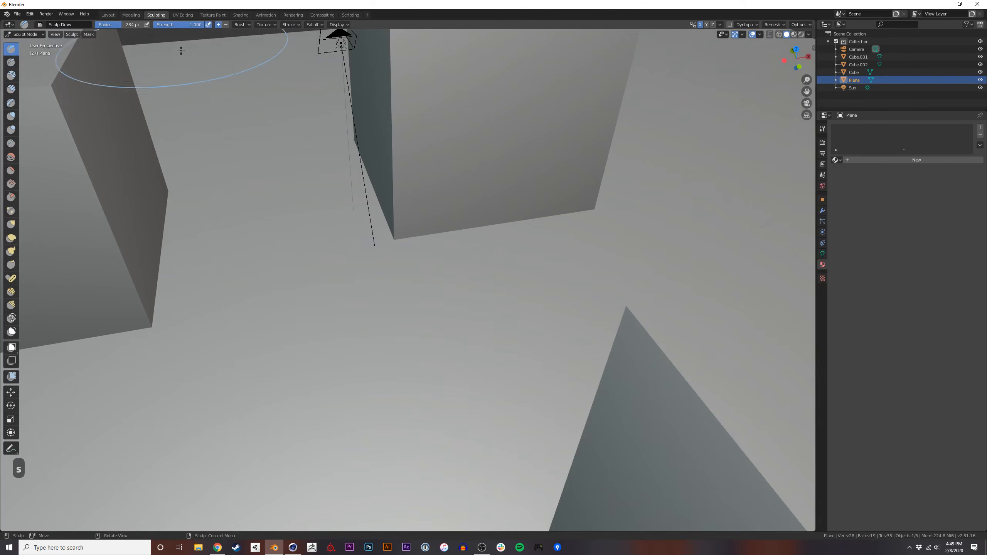
pyautogui.click(187, 15)
pyautogui.click(212, 15)
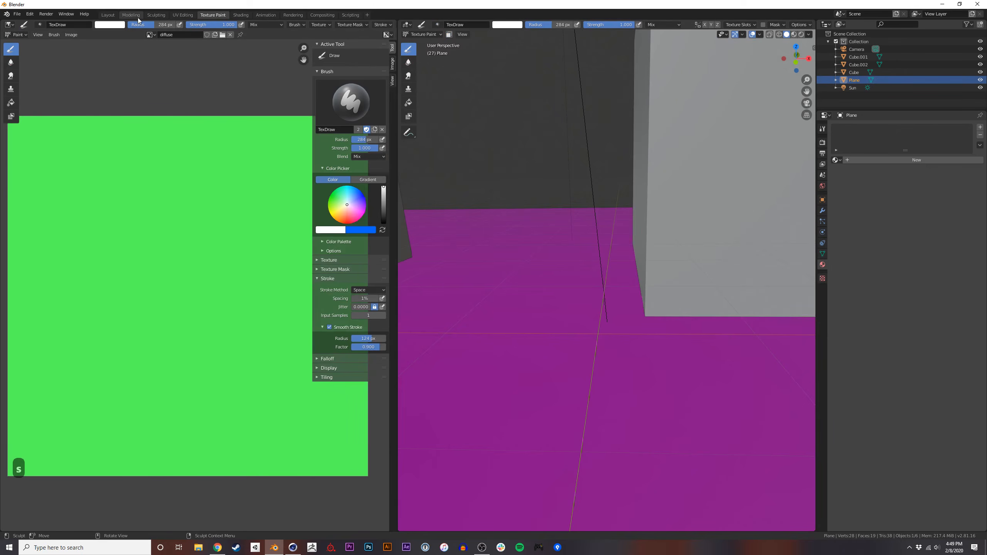
pyautogui.click(241, 15)
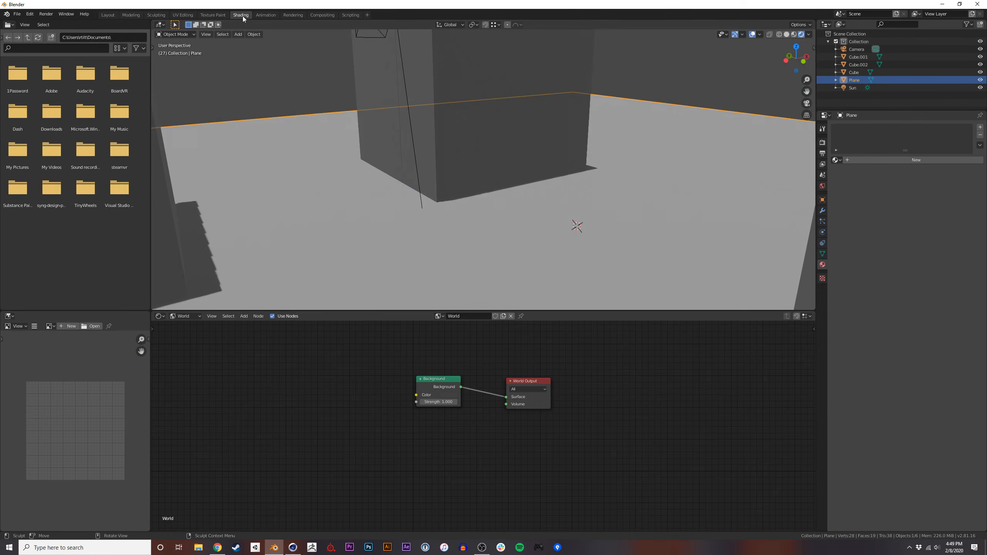
# Add an Ambient Occlusion node to the world node tree and return to the Layout workspace.
pyautogui.click(330, 391)
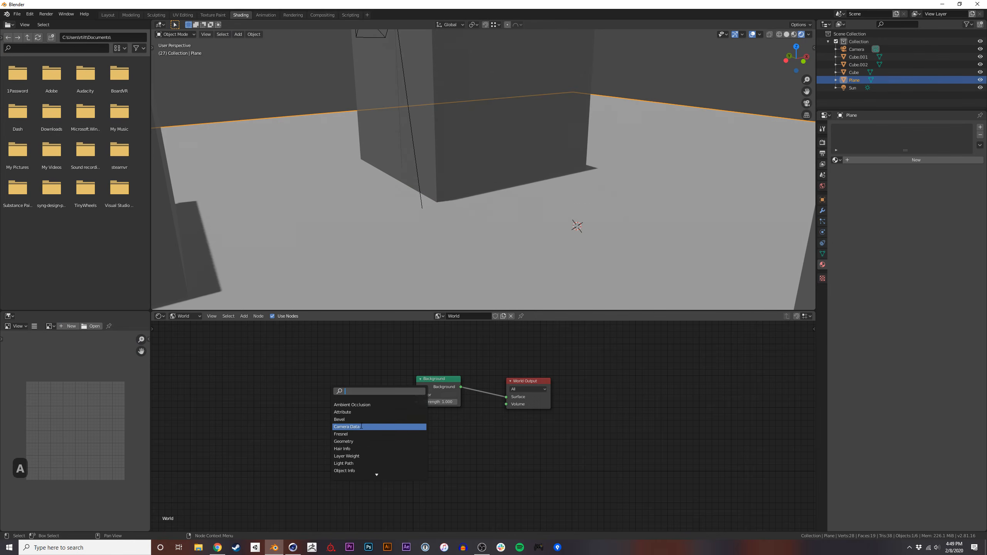
pyautogui.click(361, 405)
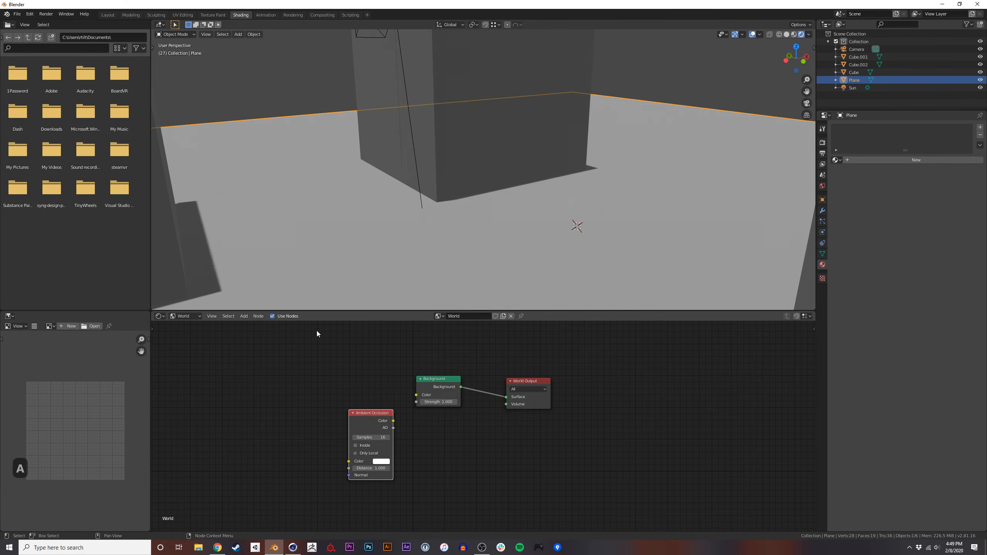
pyautogui.click(108, 15)
# Examine the cubes and plane in right, top and left orthographic views, and return to an elevated perspective view.
pyautogui.moveTo(356, 240)
pyautogui.mouseDown(button='middle')
pyautogui.moveTo(375, 269)
pyautogui.moveTo(415, 284)
pyautogui.moveTo(436, 277)
pyautogui.moveTo(418, 276)
pyautogui.moveTo(397, 315)
pyautogui.moveTo(492, 230)
pyautogui.moveTo(529, 228)
pyautogui.moveTo(450, 236)
pyautogui.mouseUp(button='middle')
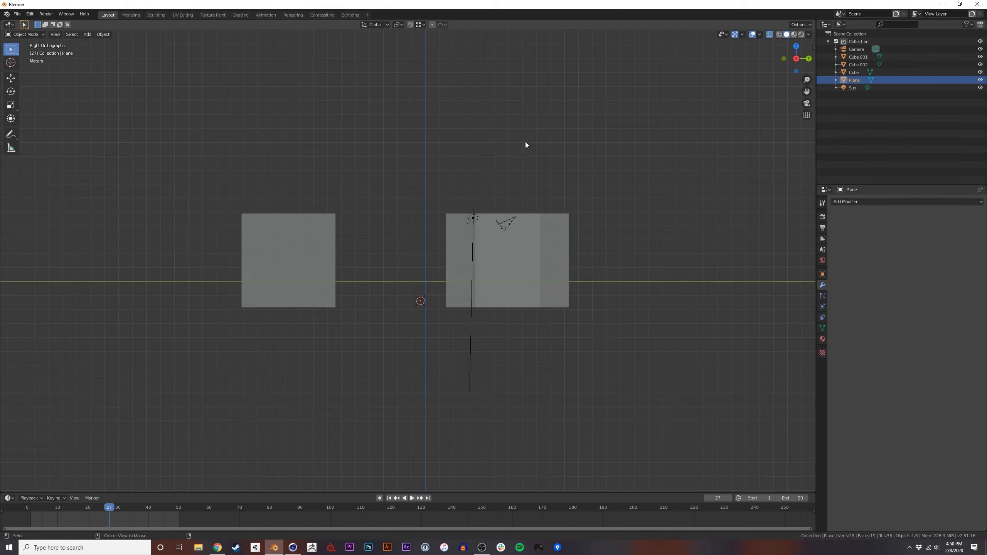
pyautogui.keyDown('alt'); pyautogui.moveTo(500, 160); pyautogui.dragTo(489, 257, button='middle'); pyautogui.keyUp('alt')
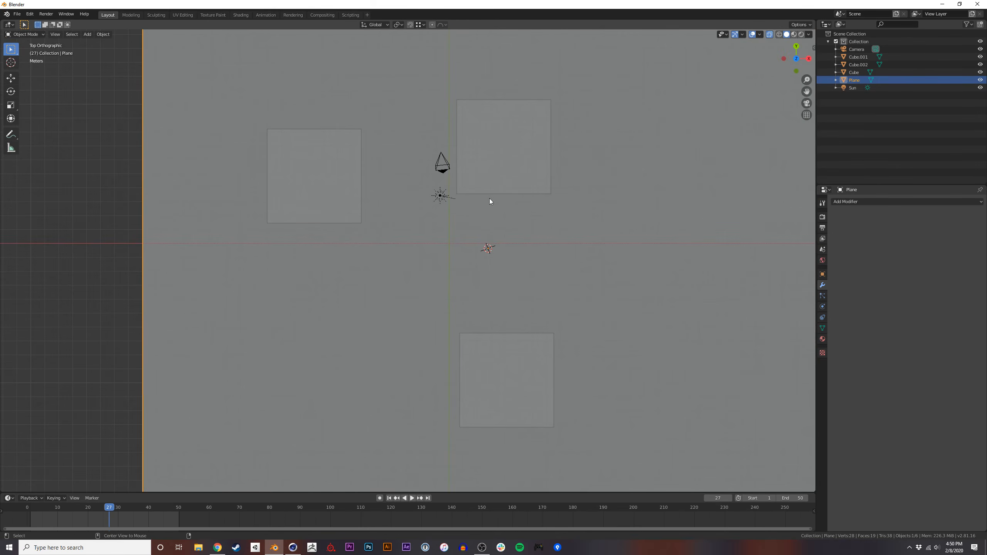
pyautogui.keyDown('alt'); pyautogui.moveTo(445, 348); pyautogui.dragTo(438, 273, button='middle'); pyautogui.keyUp('alt')
pyautogui.moveTo(444, 150); pyautogui.dragTo(305, 205, button='middle')
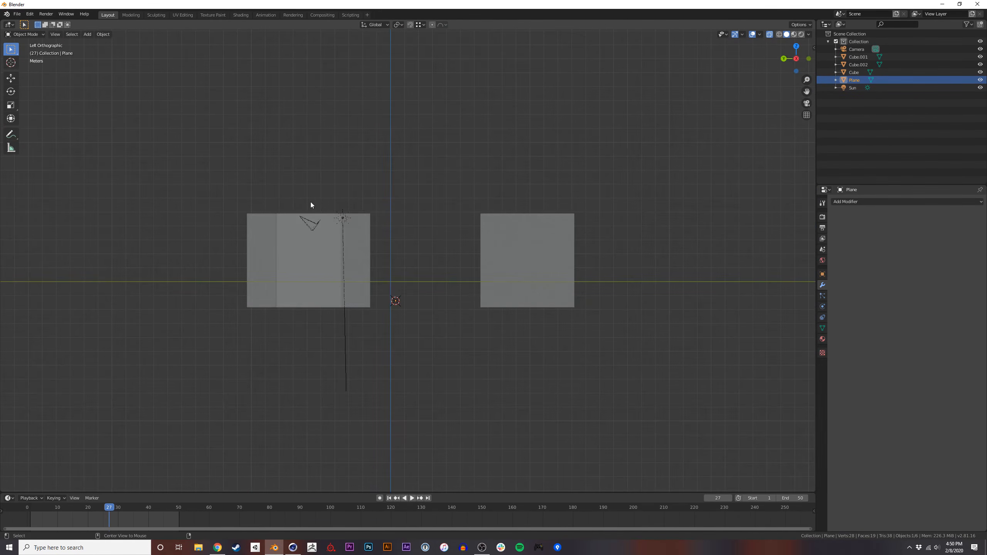
pyautogui.keyDown('alt'); pyautogui.moveTo(423, 196); pyautogui.dragTo(460, 232, button='middle'); pyautogui.keyUp('alt')
pyautogui.moveTo(396, 291); pyautogui.dragTo(432, 276, button='middle')
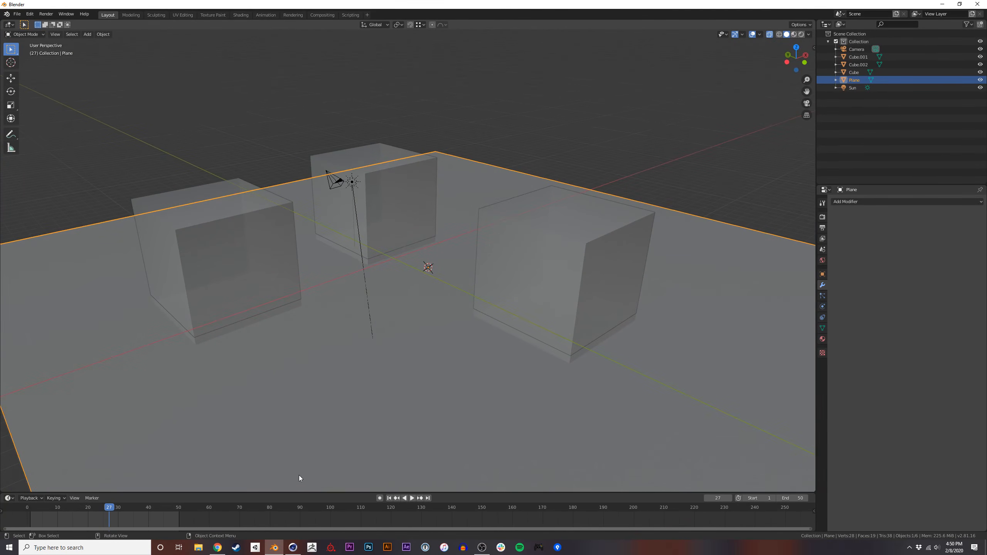
pyautogui.moveTo(469, 251)
pyautogui.mouseDown(button='middle')
pyautogui.moveTo(463, 282)
pyautogui.moveTo(533, 242)
pyautogui.moveTo(485, 262)
pyautogui.mouseUp(button='middle')
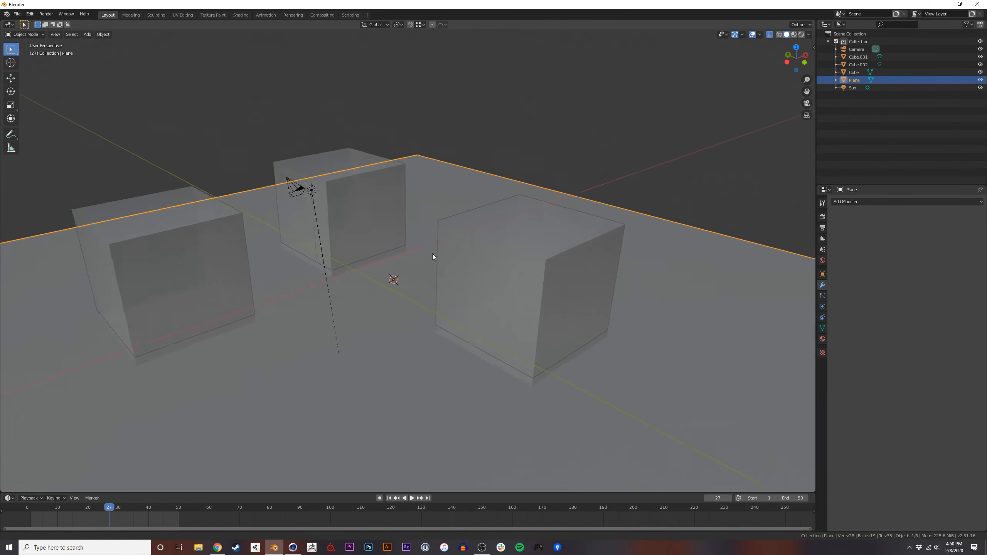
pyautogui.scroll(-4, 431, 258)
pyautogui.moveTo(430, 310); pyautogui.dragTo(412, 265, button='middle')
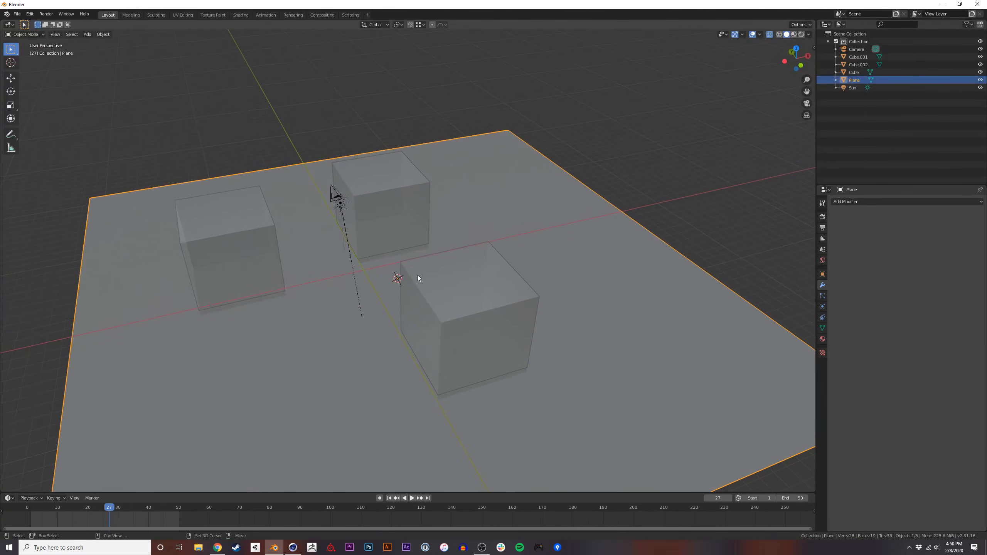
# Select the cube nearest the viewer and switch in and out of Edit Mode twice.
pyautogui.click(442, 275)
pyautogui.press('Tab')
pyautogui.press('Tab')
pyautogui.press('Tab')
pyautogui.press('Tab')
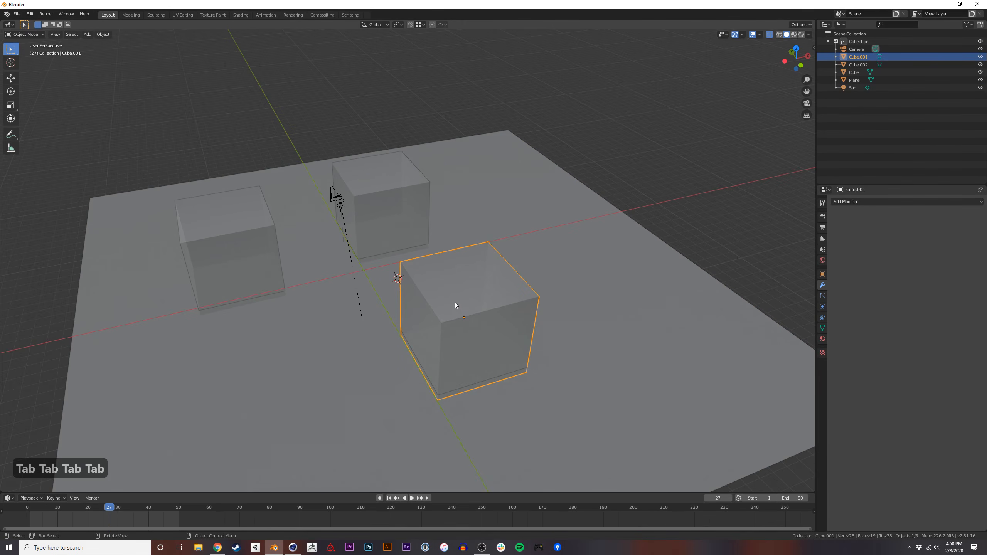
# Rename the selected cube to "name".
pyautogui.moveTo(435, 293); pyautogui.dragTo(444, 291, button='middle')
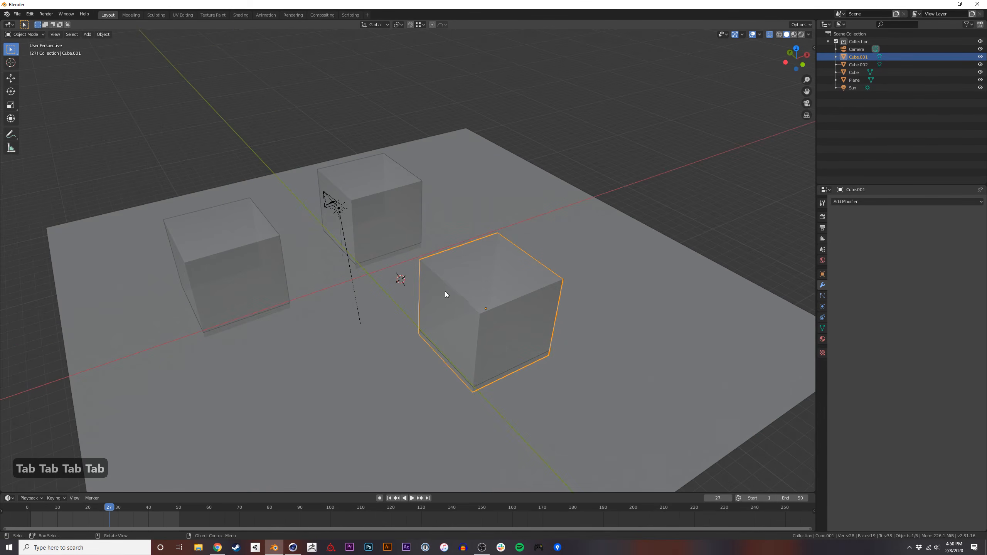
pyautogui.press('F2')
pyautogui.write('name')
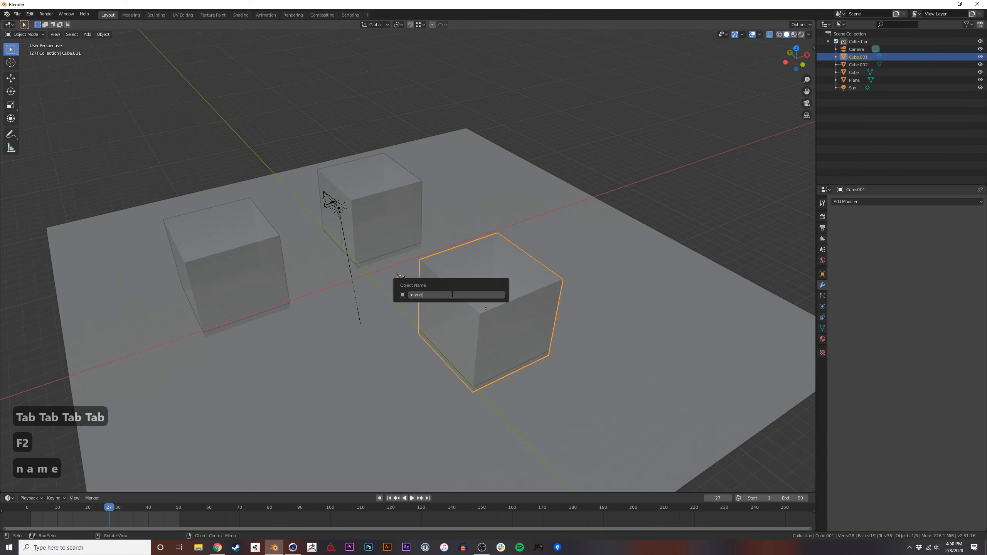
pyautogui.press('Return')
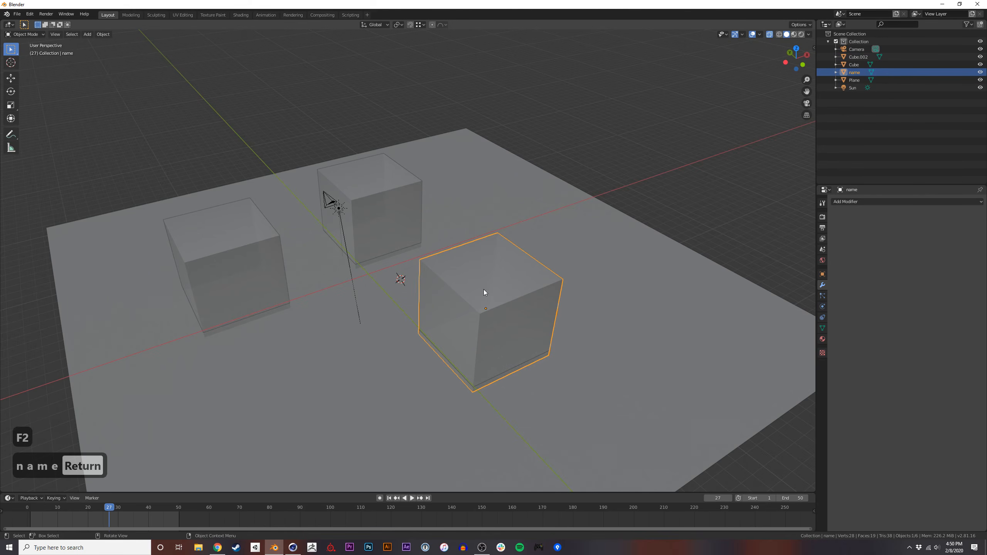
# Use operator search to run Set Origin on the selected cube with Origin to 3D Cursor.
pyautogui.press('F3')
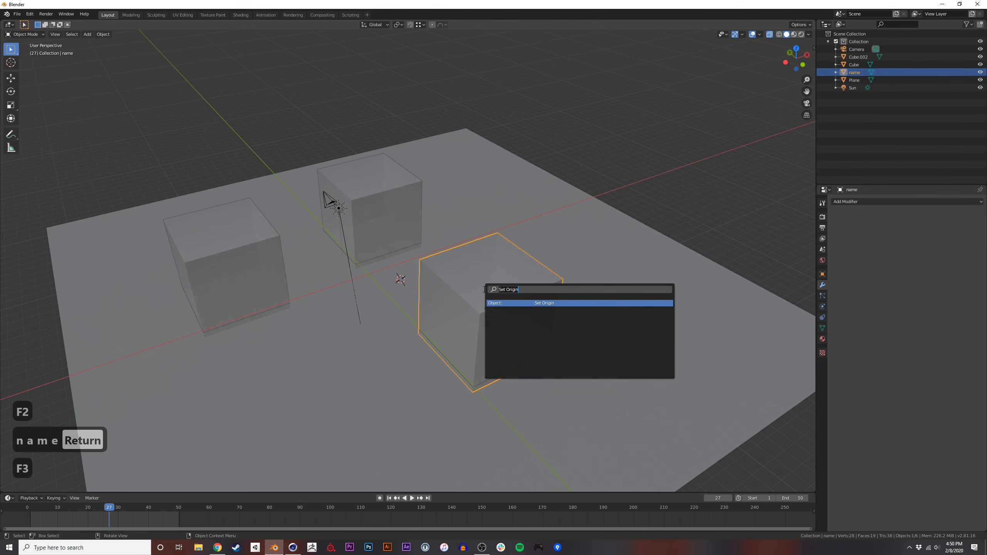
pyautogui.press('Return')
pyautogui.press('Down')
pyautogui.press('Down')
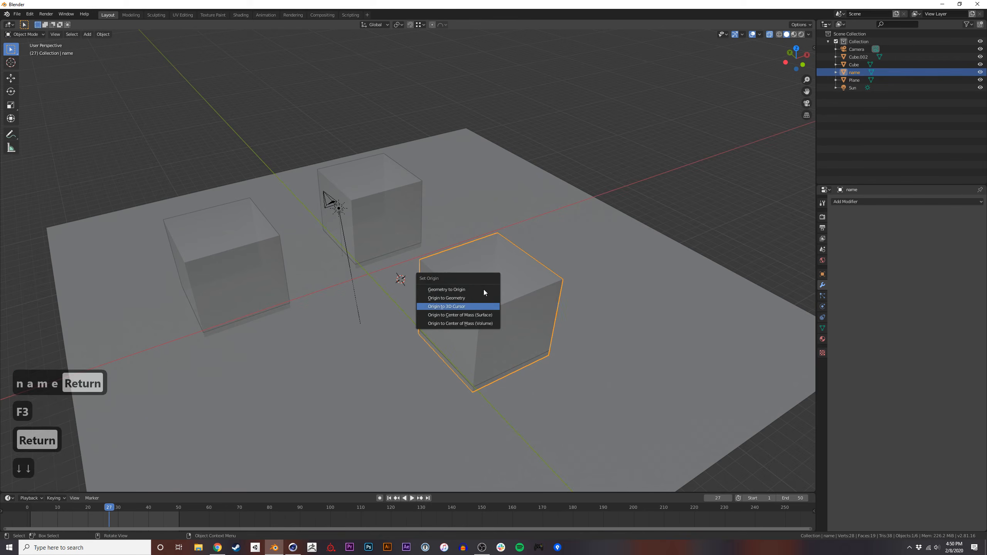
pyautogui.press('Return')
pyautogui.press('F3')
pyautogui.press('BackSpace')
pyautogui.press('BackSpace')
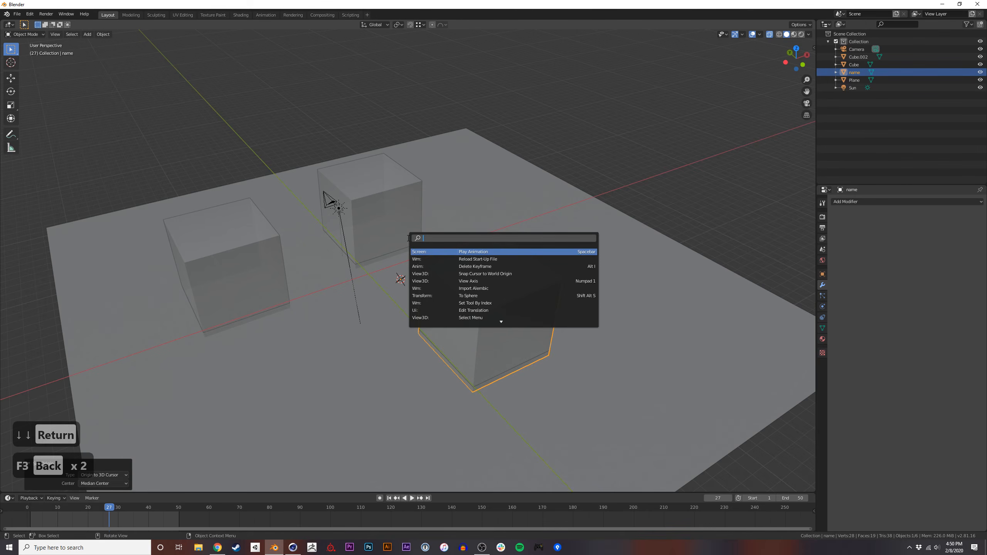
pyautogui.press('Escape')
pyautogui.moveTo(407, 238); pyautogui.dragTo(518, 295, button='middle')
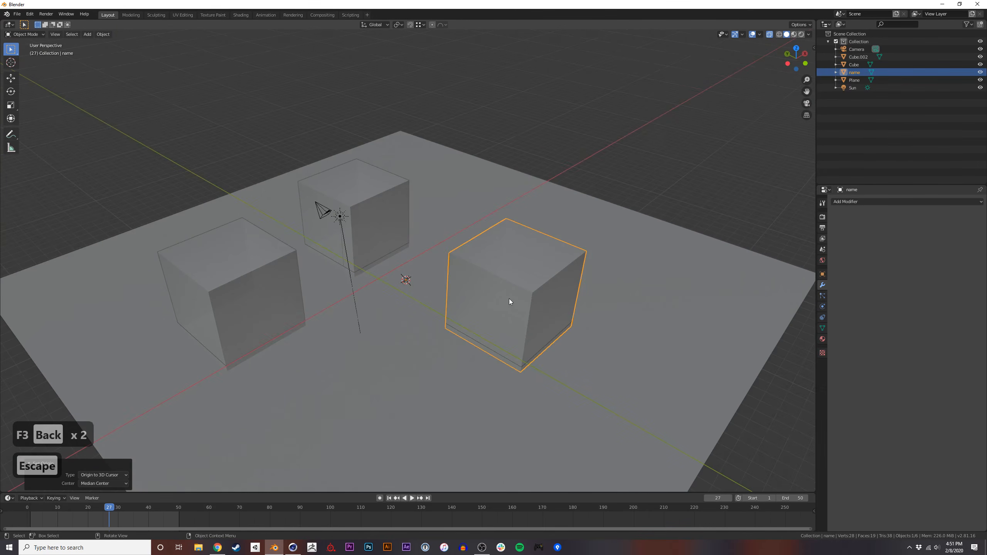
pyautogui.moveTo(503, 357); pyautogui.dragTo(507, 296, button='middle')
pyautogui.keyDown('alt'); pyautogui.middleClick(569, 236); pyautogui.keyUp('alt')
pyautogui.moveTo(353, 291); pyautogui.dragTo(475, 255, button='middle')
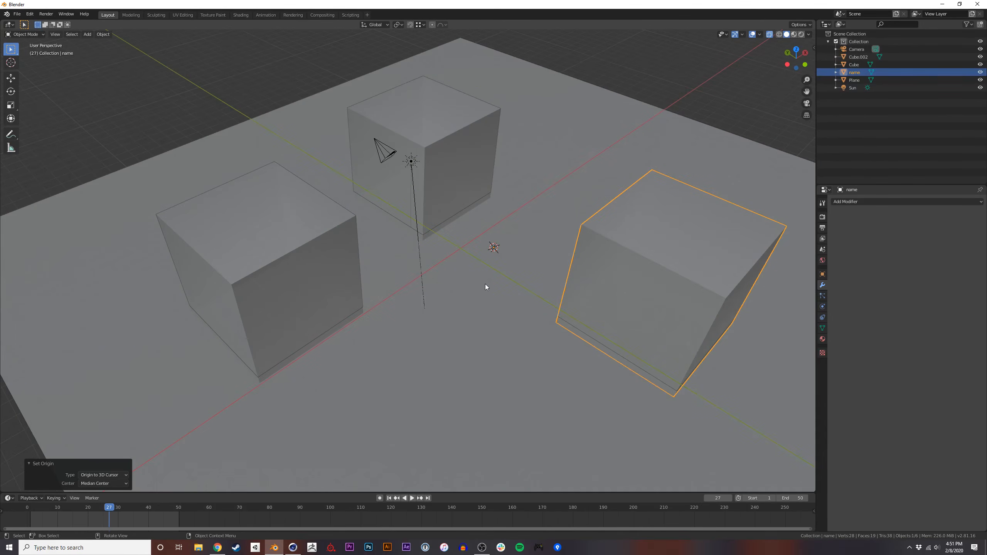
pyautogui.moveTo(482, 360); pyautogui.dragTo(521, 319, button='middle')
# Start adding a reference image and cancel the file selection.
pyautogui.hotkey('shift', 'a')
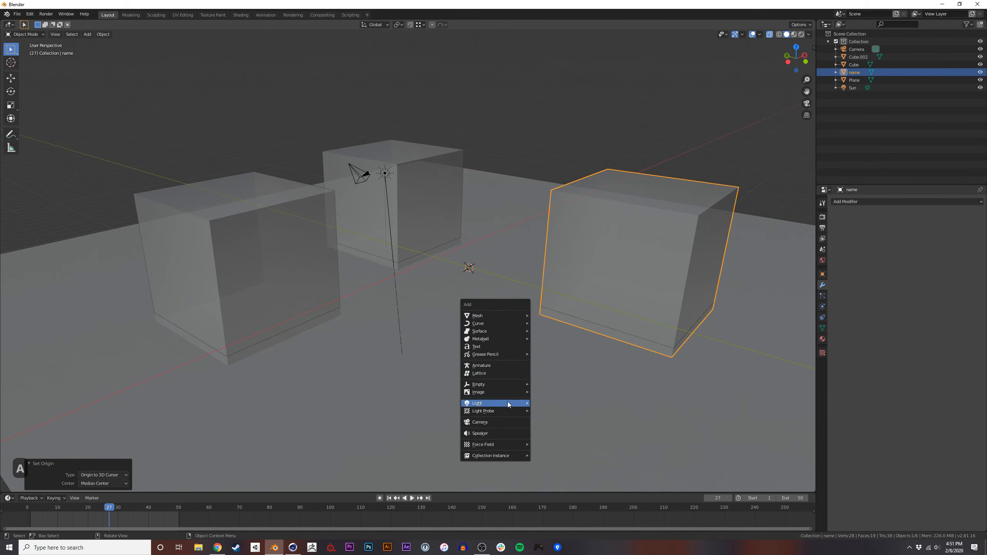
pyautogui.moveTo(510, 392)
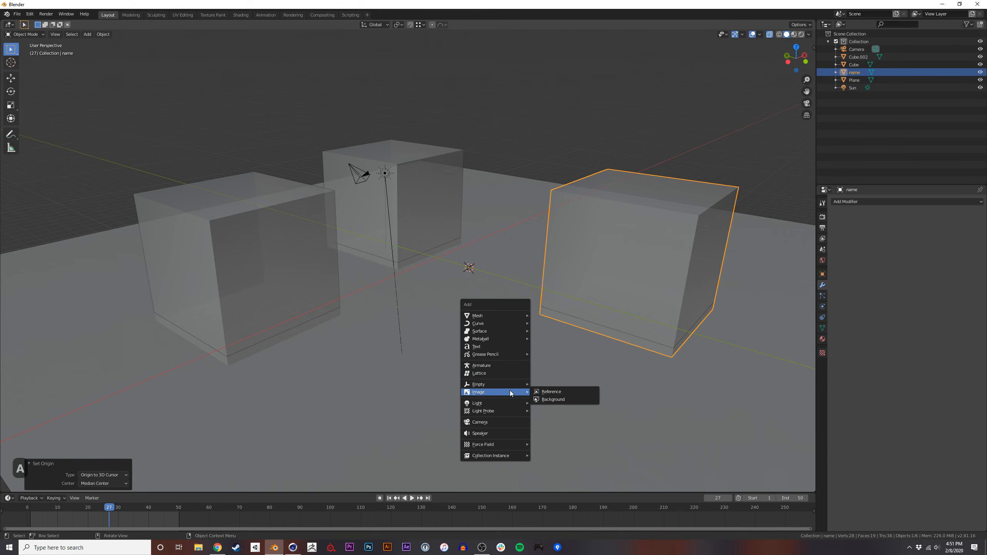
pyautogui.click(551, 392)
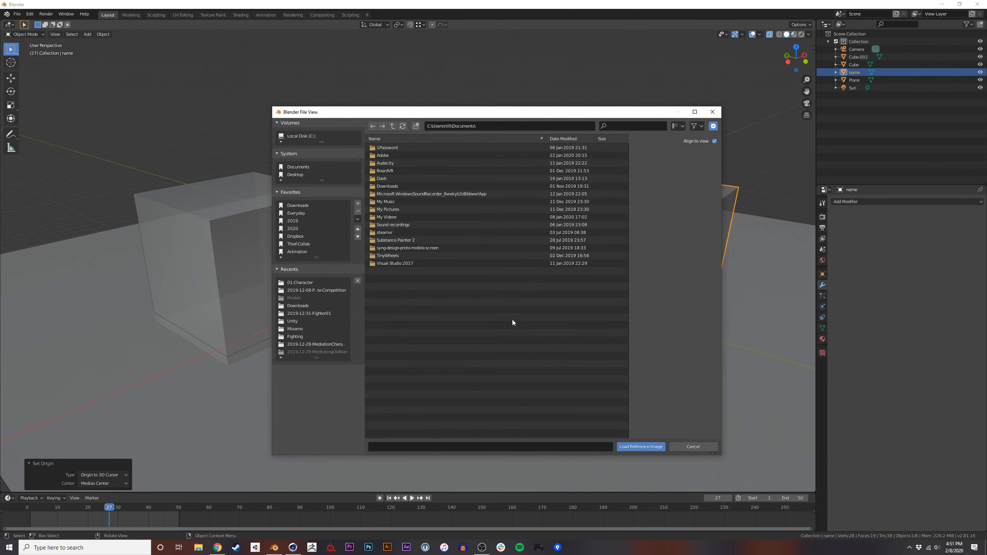
pyautogui.press('Escape')
# Add akira.jpeg from the Desktop folder to the scene as a reference image.
pyautogui.moveTo(511, 339); pyautogui.dragTo(487, 286, button='middle')
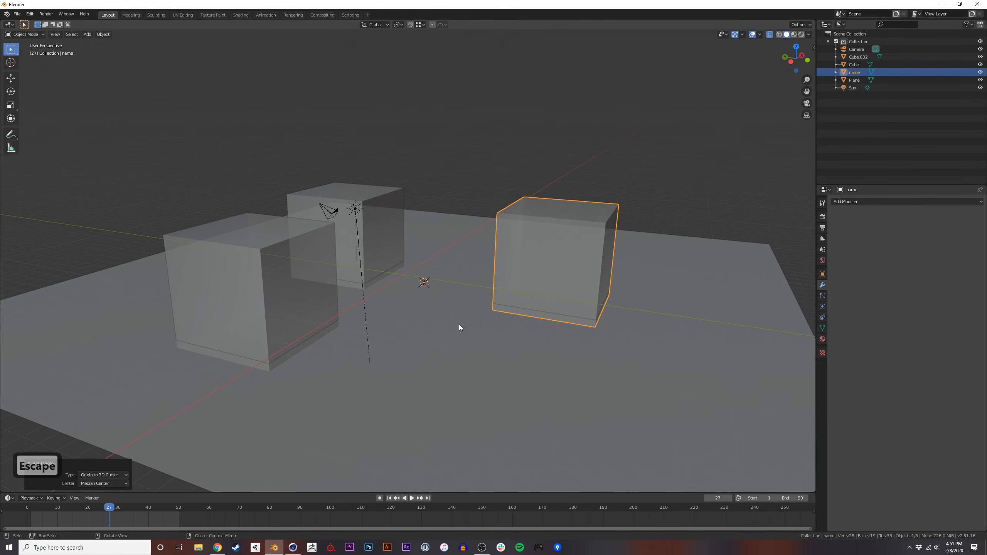
pyautogui.hotkey('shift', 'a')
pyautogui.moveTo(453, 329)
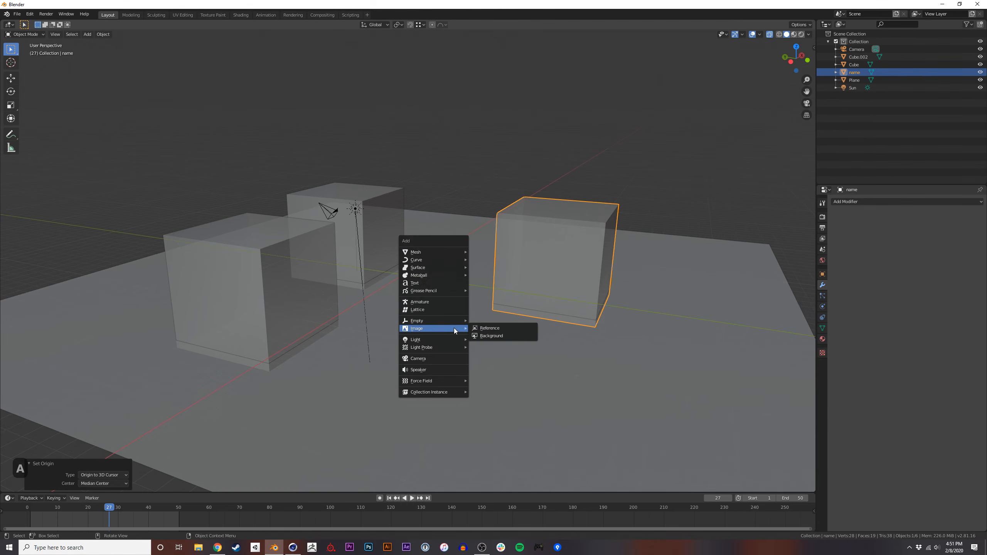
pyautogui.click(490, 328)
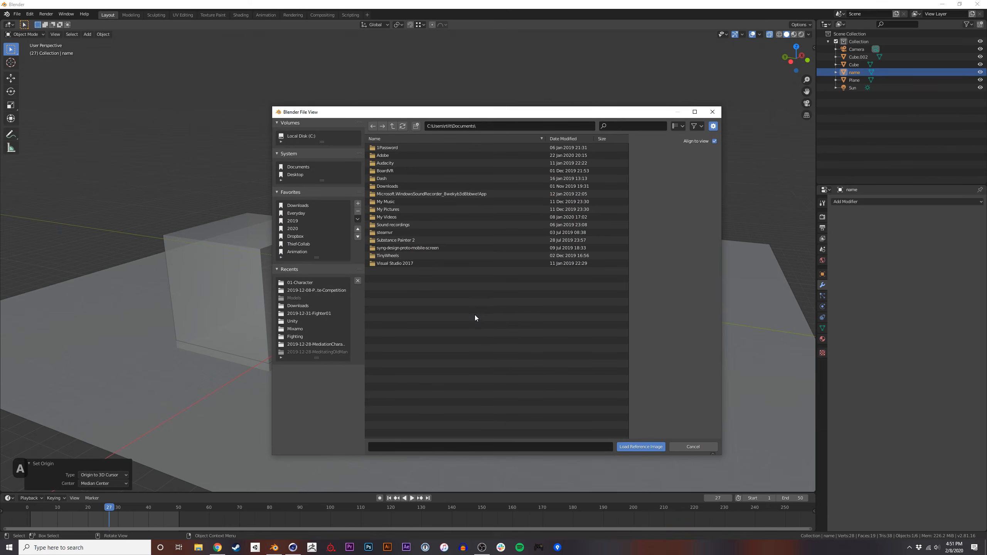
pyautogui.click(302, 173)
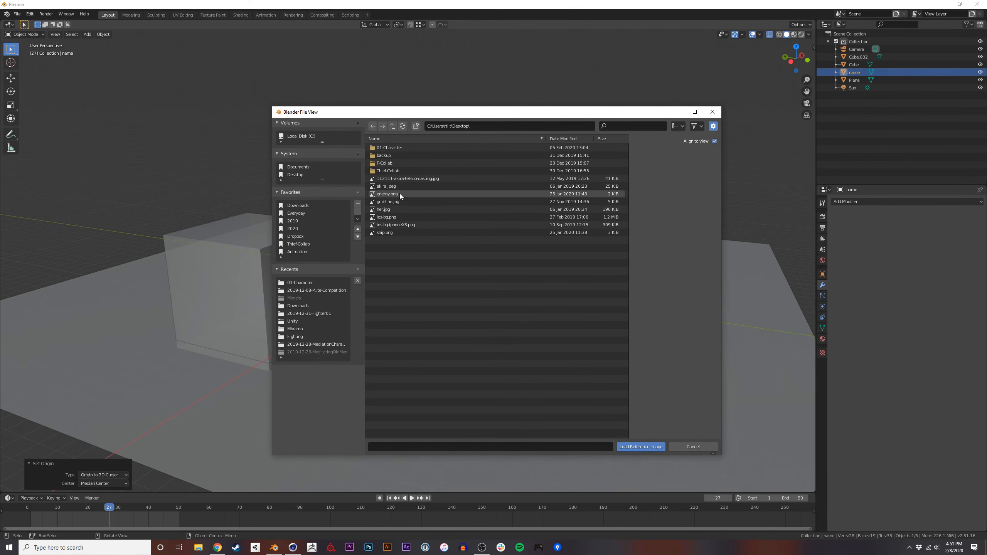
pyautogui.doubleClick(391, 187)
pyautogui.moveTo(432, 233); pyautogui.dragTo(435, 283, button='middle')
pyautogui.scroll(2, 435, 282)
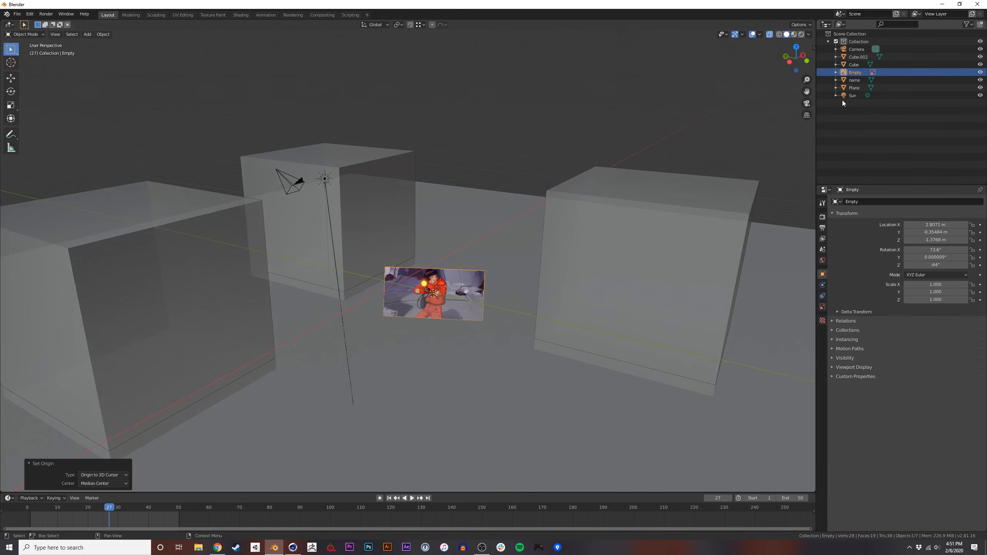
# Open the reference image's display and file settings and start replacing its image file.
pyautogui.click(856, 74)
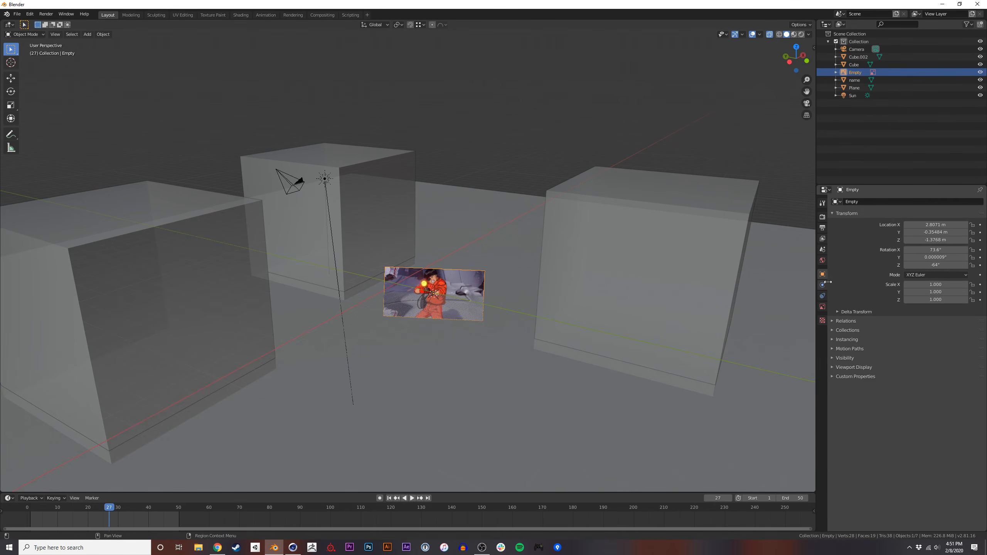
pyautogui.click(823, 307)
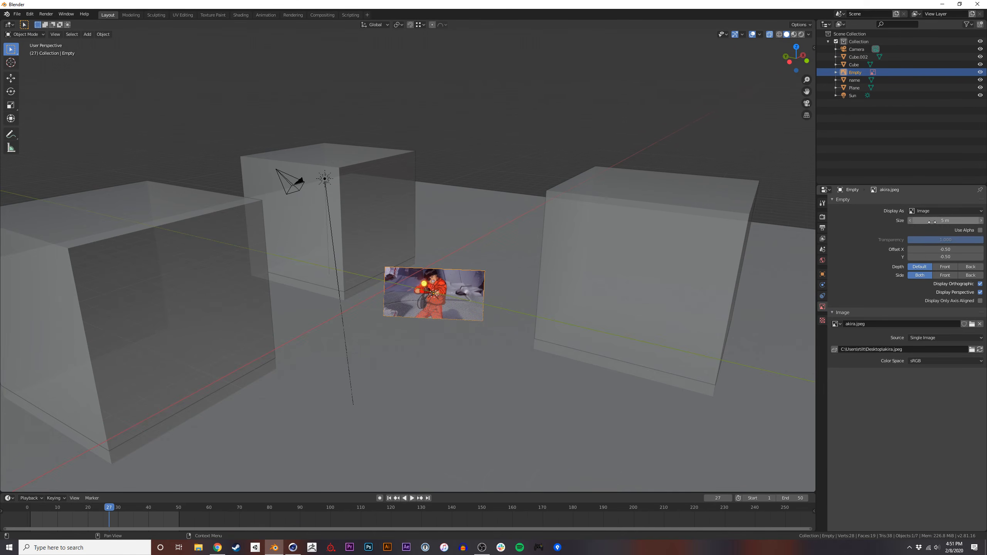
pyautogui.click(972, 325)
pyautogui.click(692, 447)
# Scale the reference image up uniformly by about 3.559 and try rotating it about the X axis.
pyautogui.press('s')
pyautogui.click(501, 273)
pyautogui.moveTo(501, 273); pyautogui.dragTo(450, 286, button='middle')
pyautogui.press('r')
pyautogui.press('x')
pyautogui.press('Escape')
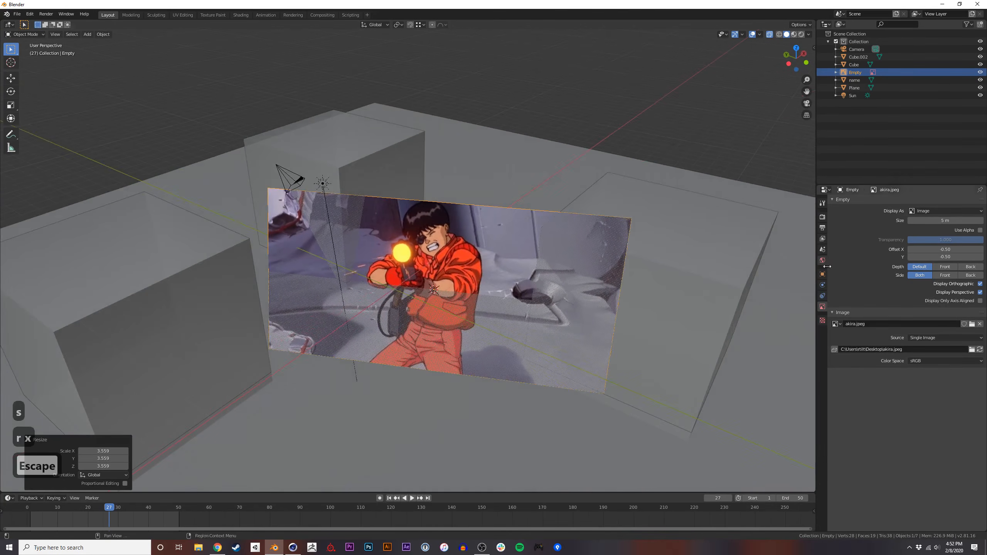
# Reset the reference image's location to 0 m and its rotation to 0° on all axes.
pyautogui.click(823, 275)
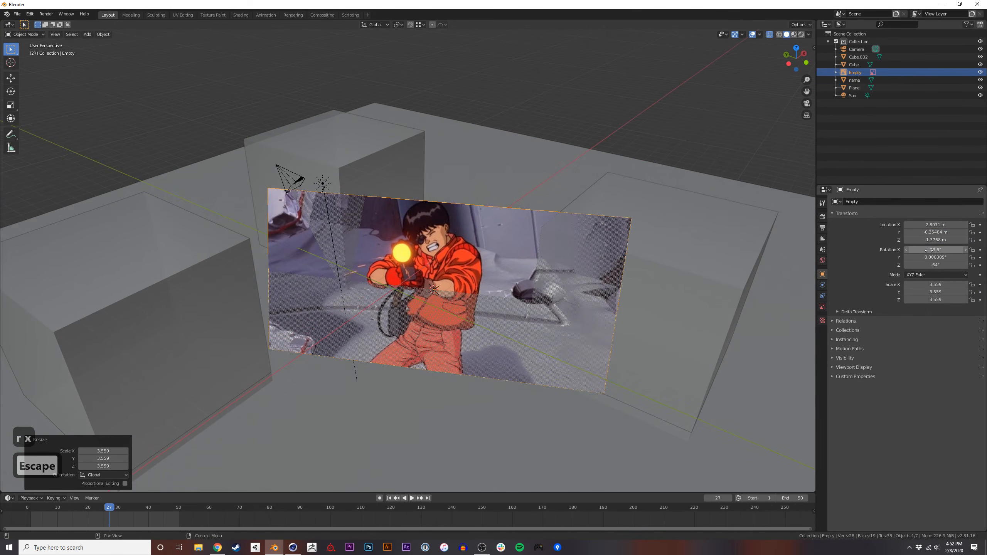
pyautogui.press('BackSpace')
pyautogui.press('BackSpace')
pyautogui.moveTo(447, 342); pyautogui.dragTo(491, 294, button='middle')
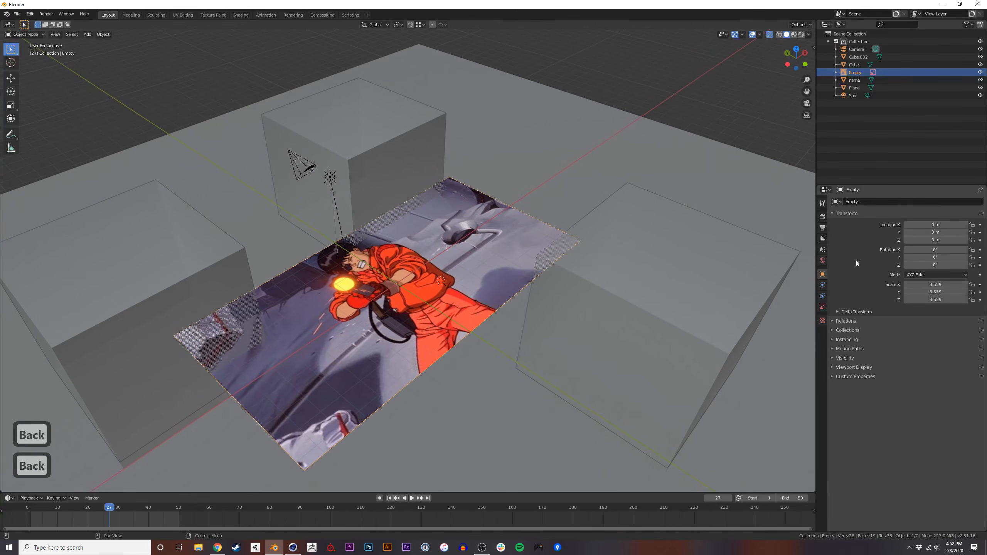
# Create a new material on Cube.002 and another on the cube called "name".
pyautogui.click(387, 172)
pyautogui.click(824, 340)
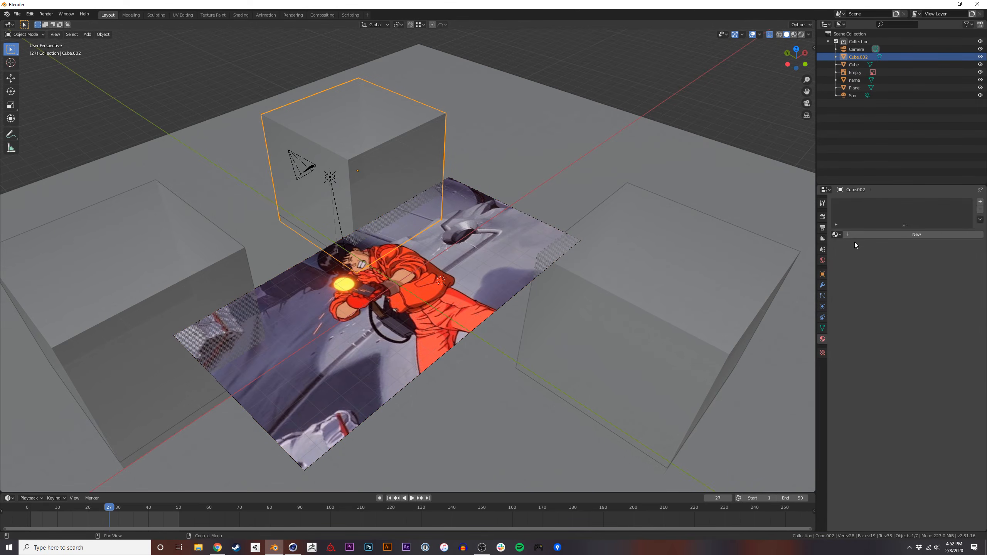
pyautogui.click(855, 236)
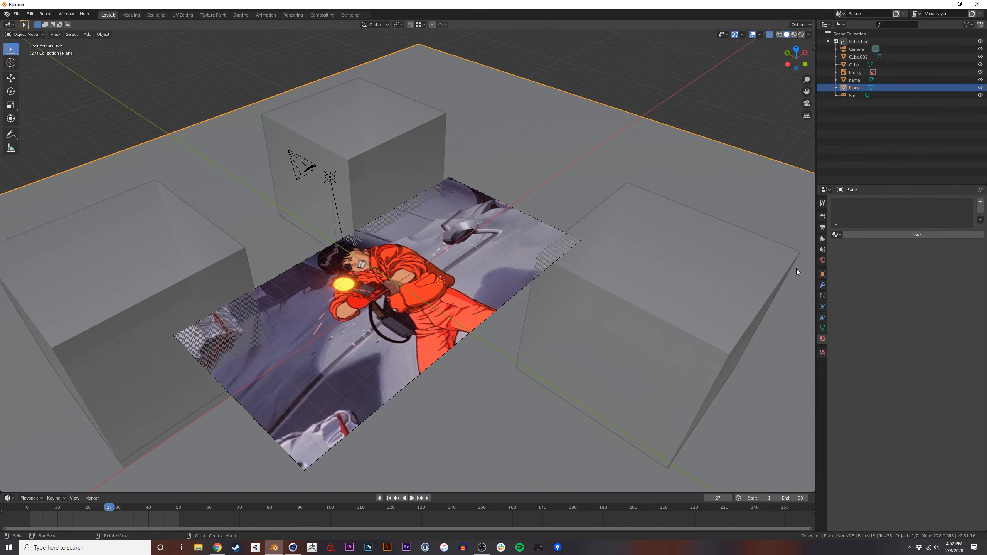
pyautogui.click(716, 308)
pyautogui.click(878, 233)
# Set Cube.002's base color to a fully saturated blue and compare it in Material Preview and Rendered shading.
pyautogui.click(389, 184)
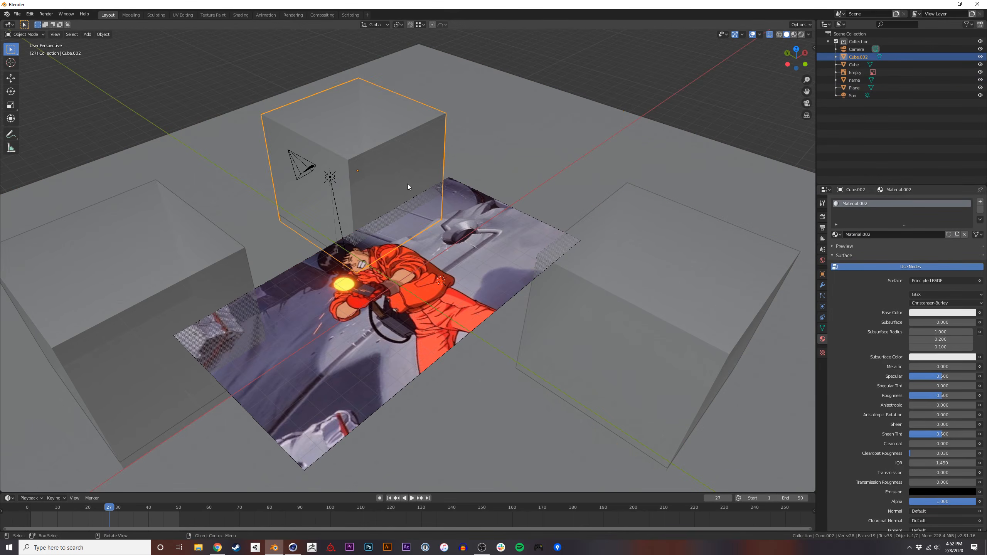
pyautogui.click(936, 310)
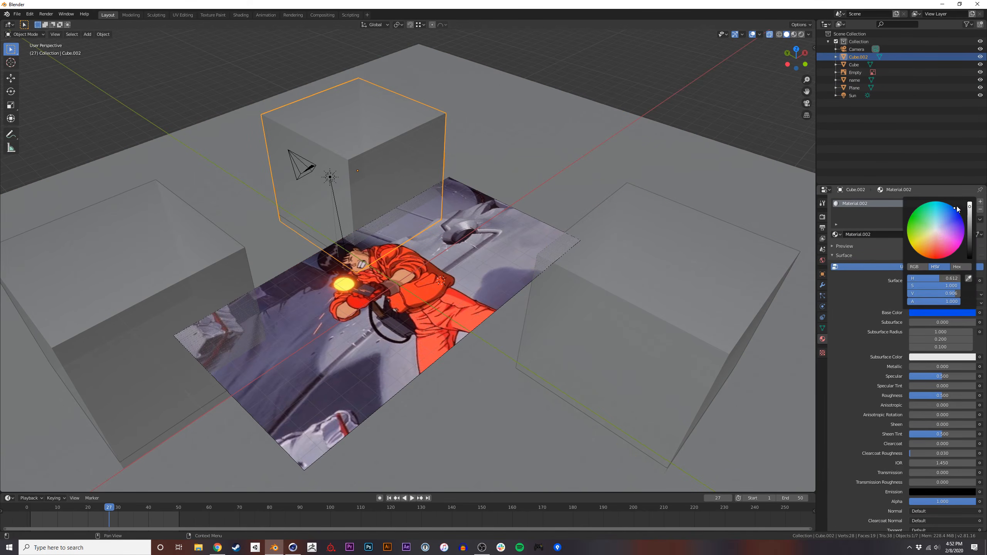
pyautogui.click(794, 35)
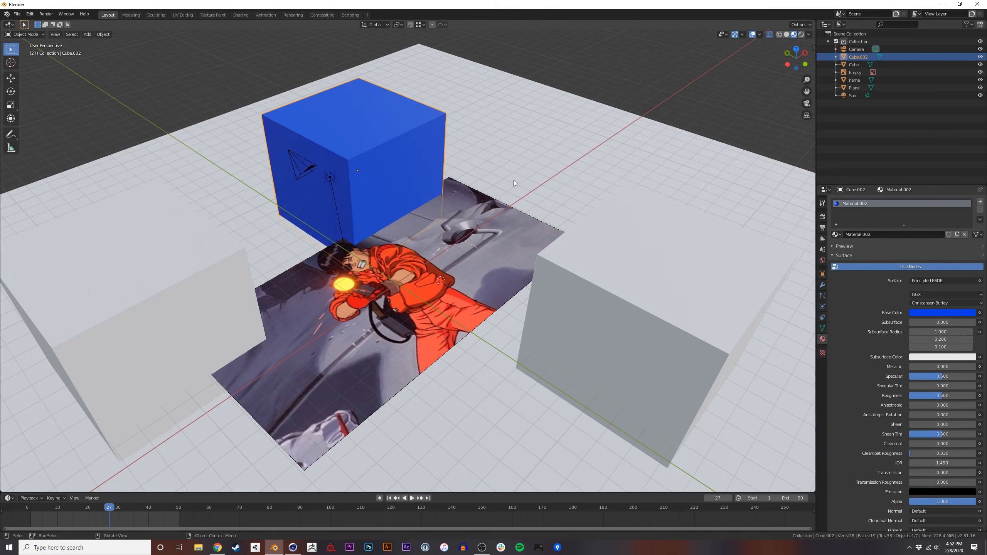
pyautogui.keyDown('shift'); pyautogui.moveTo(557, 199); pyautogui.dragTo(540, 202, button='middle'); pyautogui.keyUp('shift')
pyautogui.click(800, 34)
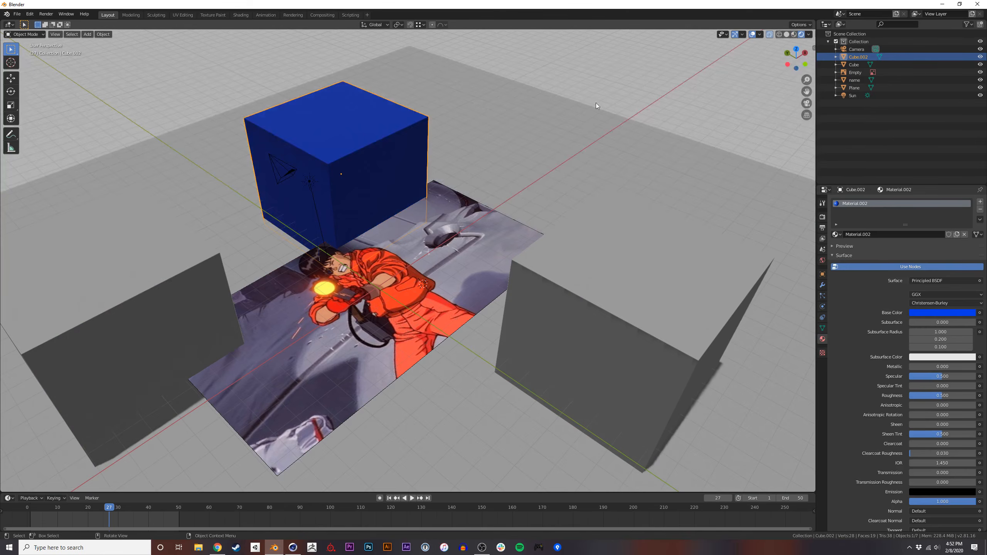
pyautogui.click(794, 35)
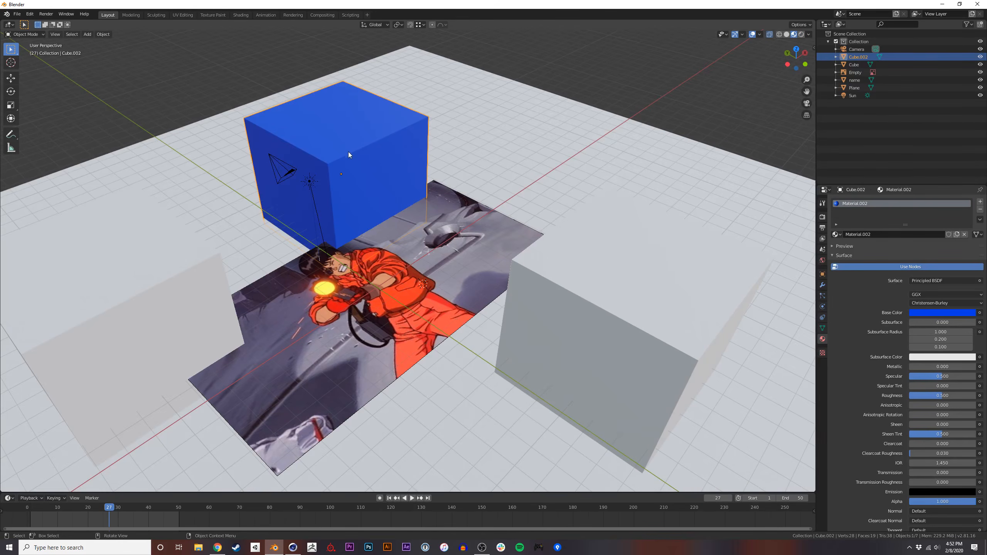
# Copy the blue base color from Cube.002 to the material of the cube called "name".
pyautogui.click(944, 313)
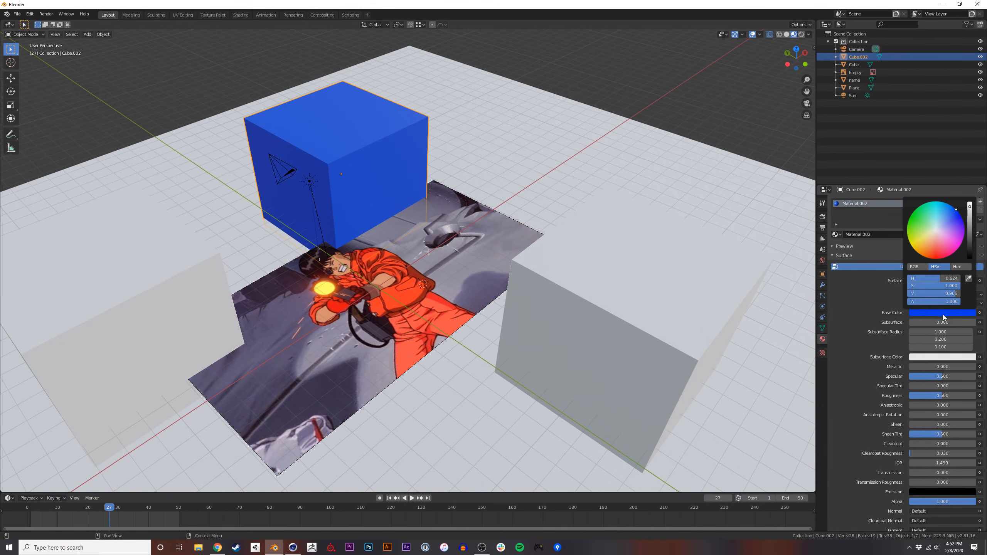
pyautogui.press('Escape')
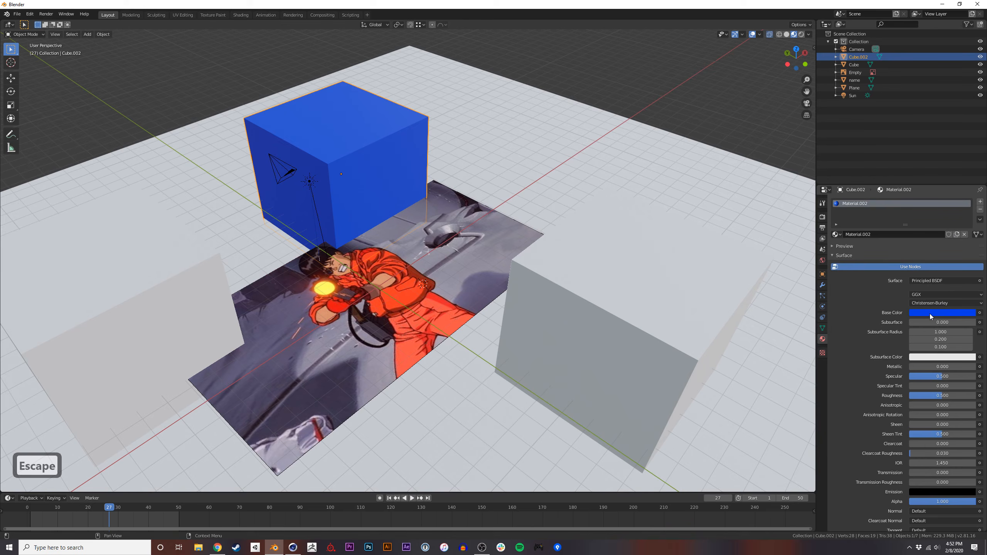
pyautogui.hotkey('ctrl', 'c')
pyautogui.click(674, 318)
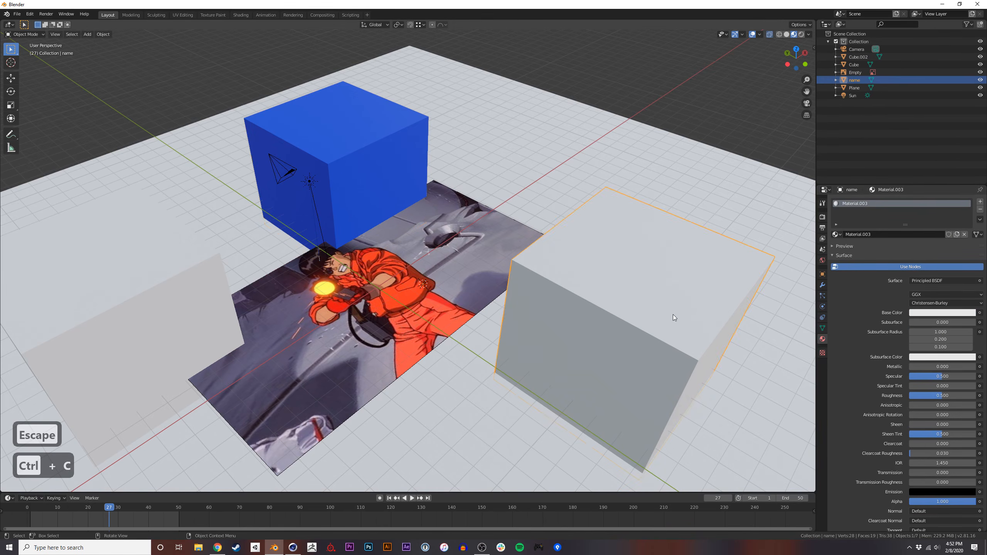
pyautogui.hotkey('ctrl', 'v')
pyautogui.moveTo(778, 311); pyautogui.dragTo(542, 300, button='middle')
# Show the object properties of the cube called "name" and set the current frame to 0.
pyautogui.click(822, 274)
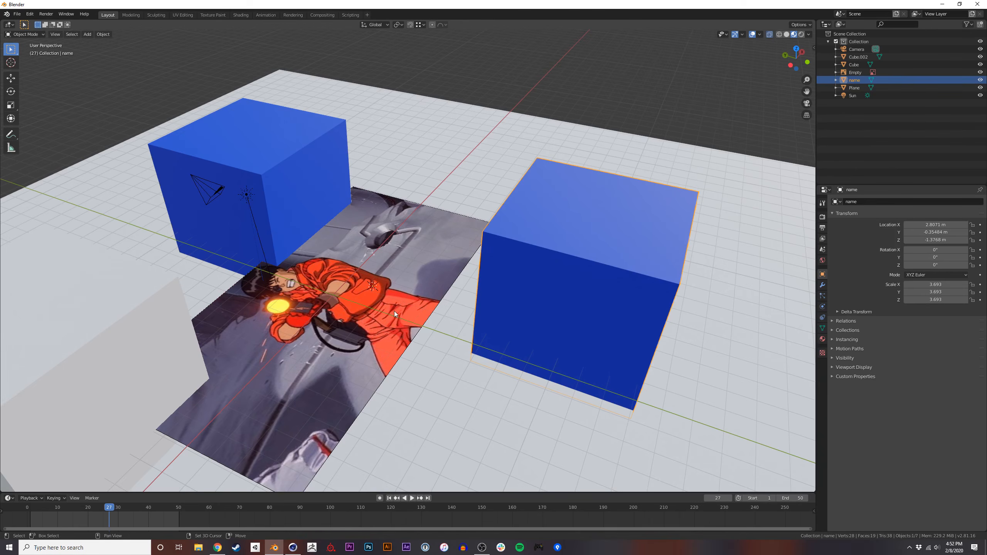
pyautogui.moveTo(421, 305); pyautogui.dragTo(556, 256, button='middle')
pyautogui.scroll(-4, 516, 302)
pyautogui.moveTo(487, 290)
pyautogui.mouseDown(button='middle')
pyautogui.moveTo(592, 288)
pyautogui.moveTo(498, 284)
pyautogui.moveTo(547, 289)
pyautogui.moveTo(483, 296)
pyautogui.moveTo(557, 290)
pyautogui.moveTo(480, 302)
pyautogui.mouseUp(button='middle')
pyautogui.scroll(3, 482, 307)
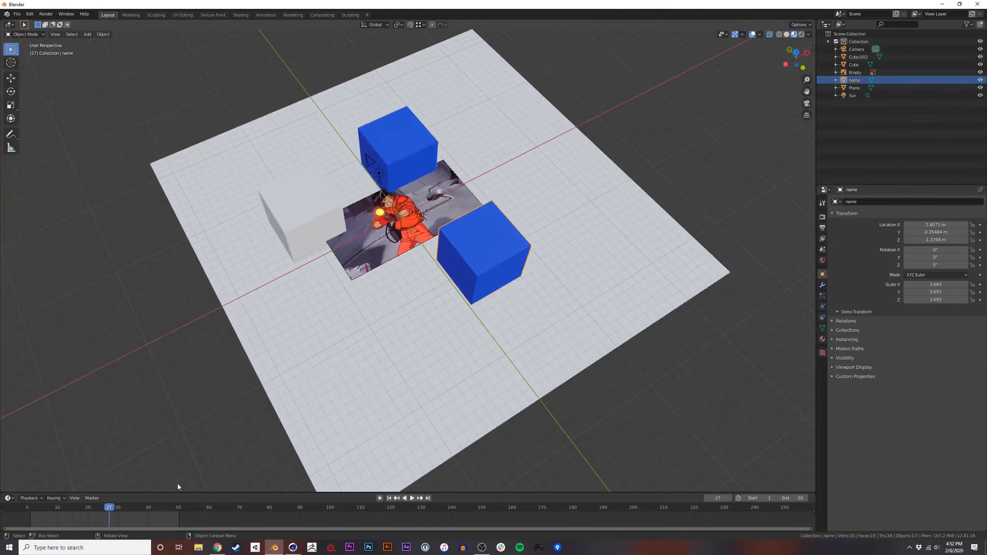
pyautogui.moveTo(111, 507); pyautogui.dragTo(26, 508)
pyautogui.moveTo(389, 312); pyautogui.dragTo(464, 281, button='middle')
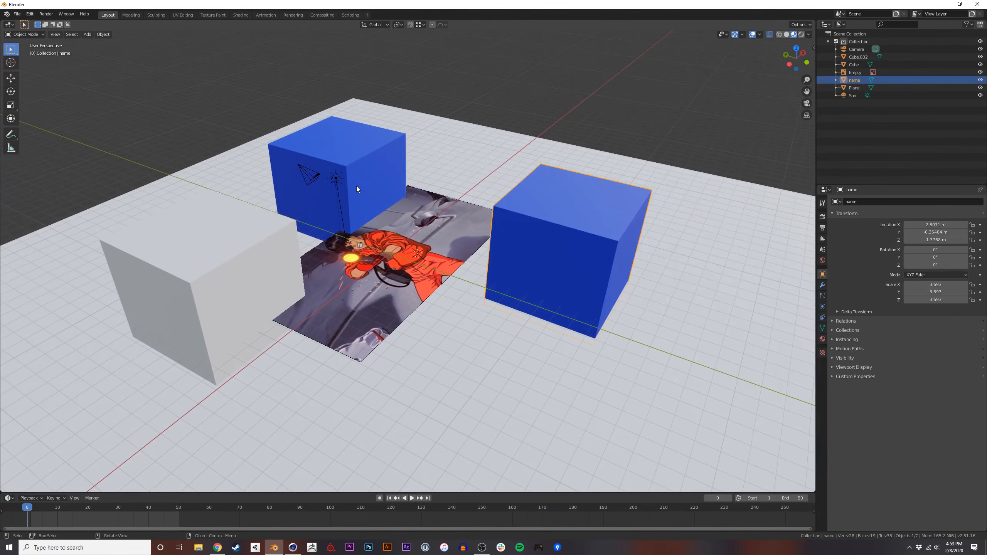
# Move Cube.002 freely across the ground with its Z axis locked, away from the camera and light.
pyautogui.click(357, 187)
pyautogui.press('g')
pyautogui.hotkey('shift', 'z')
pyautogui.click(514, 194)
# Select the ground plane and lower it about 0.92 m along the Z axis.
pyautogui.moveTo(513, 195); pyautogui.dragTo(492, 248, button='middle')
pyautogui.click(526, 160)
pyautogui.click(502, 179)
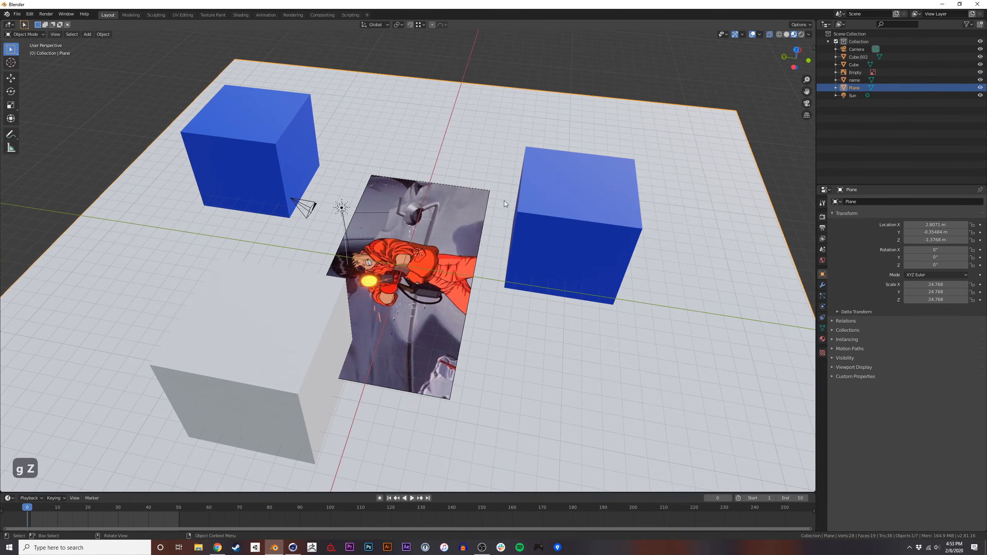
pyautogui.press('g')
pyautogui.press('z')
pyautogui.click(504, 214)
# Switch to Cinema 4D and move the spherical field back and forth through the cloned cubes.
pyautogui.hotkey('alt', 'Tab')
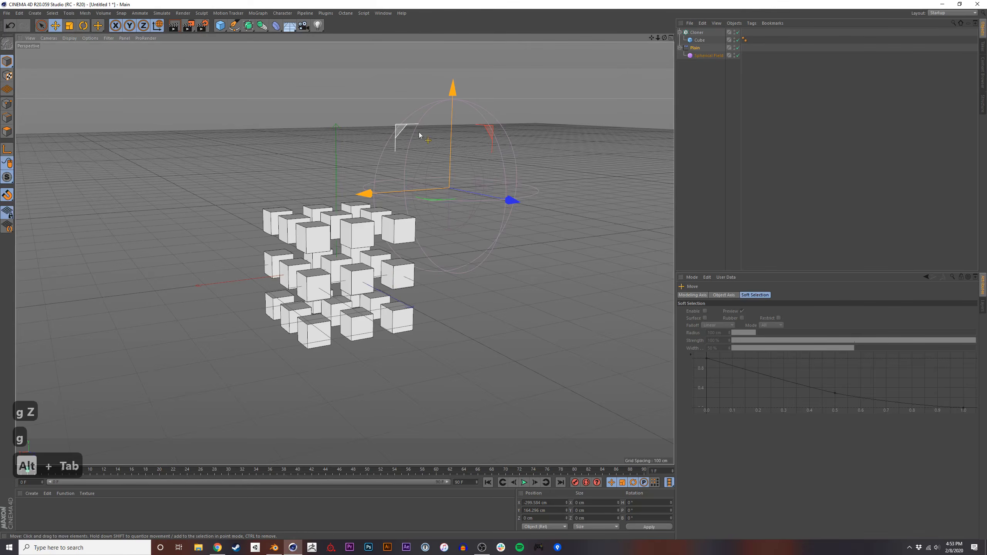
pyautogui.moveTo(404, 159)
pyautogui.mouseDown()
pyautogui.moveTo(291, 202)
pyautogui.moveTo(296, 155)
pyautogui.moveTo(271, 218)
pyautogui.mouseUp()
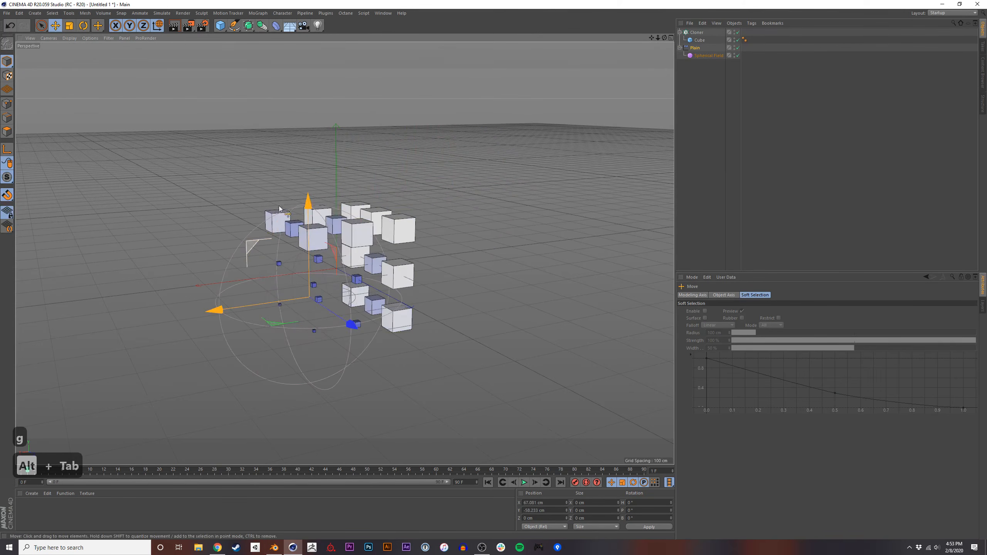
pyautogui.moveTo(258, 253); pyautogui.dragTo(296, 172)
pyautogui.moveTo(321, 138); pyautogui.dragTo(140, 265)
# Switch back to Blender and delete the akira.jpeg reference image.
pyautogui.hotkey('alt', 'Tab')
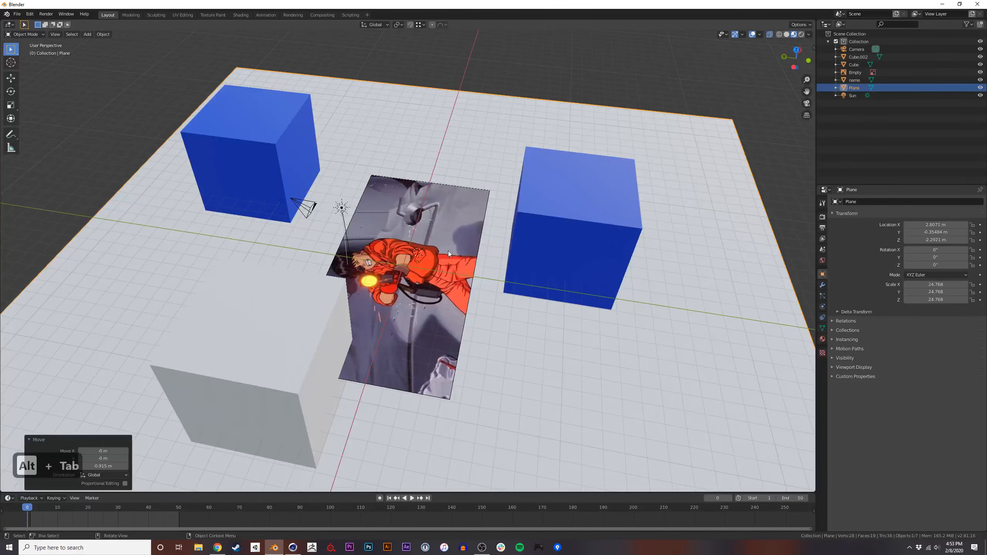
pyautogui.press('x')
pyautogui.click(452, 298)
pyautogui.moveTo(452, 298); pyautogui.dragTo(430, 292, button='middle')
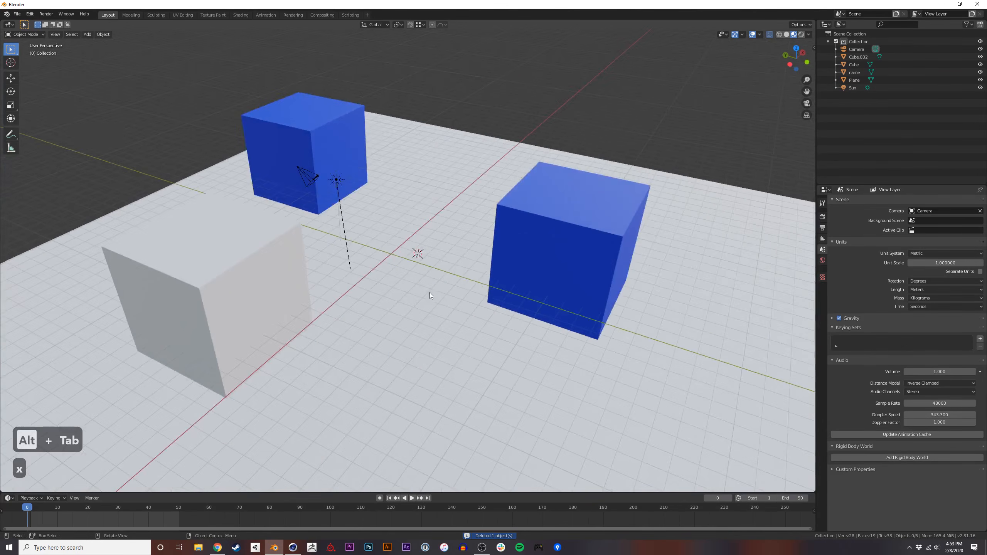
# Select all remaining objects, including the camera and sun, and delete them from the scene.
pyautogui.scroll(-3, 448, 286)
pyautogui.moveTo(204, 432); pyautogui.dragTo(479, 189)
pyautogui.press('x')
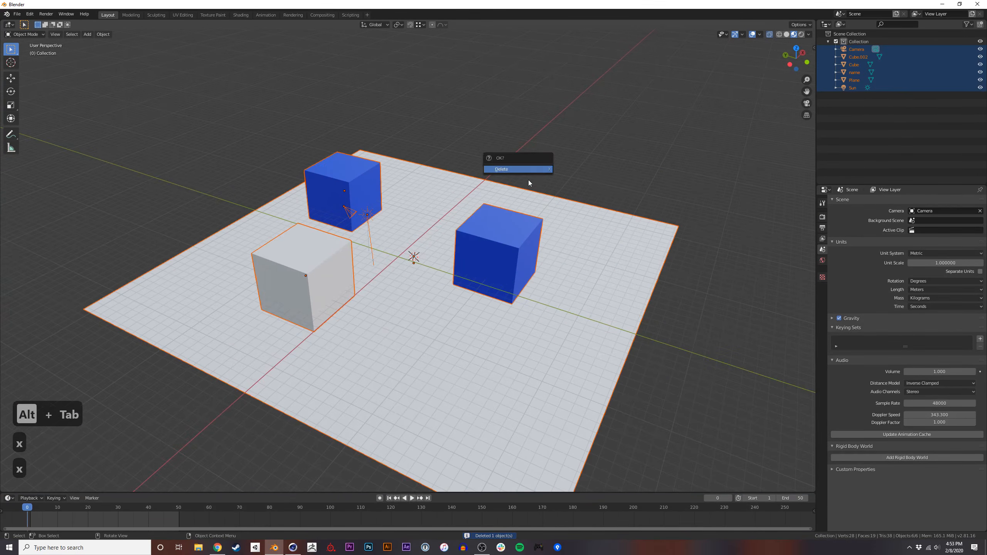
pyautogui.click(509, 171)
pyautogui.hotkey('shift', 'a')
pyautogui.moveTo(395, 264)
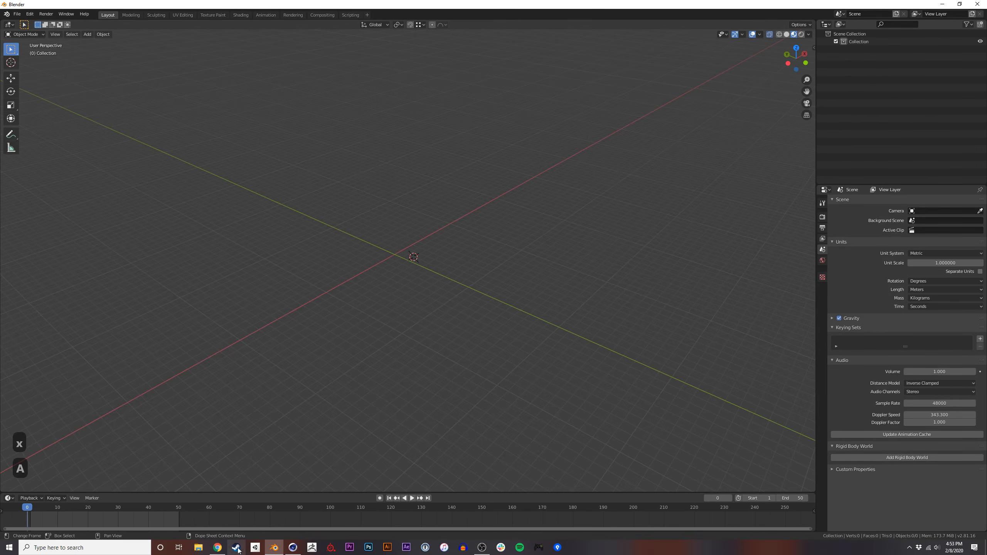
# Switch to Chrome and check the live chat on the YouTube Studio stream page.
pyautogui.click(217, 548)
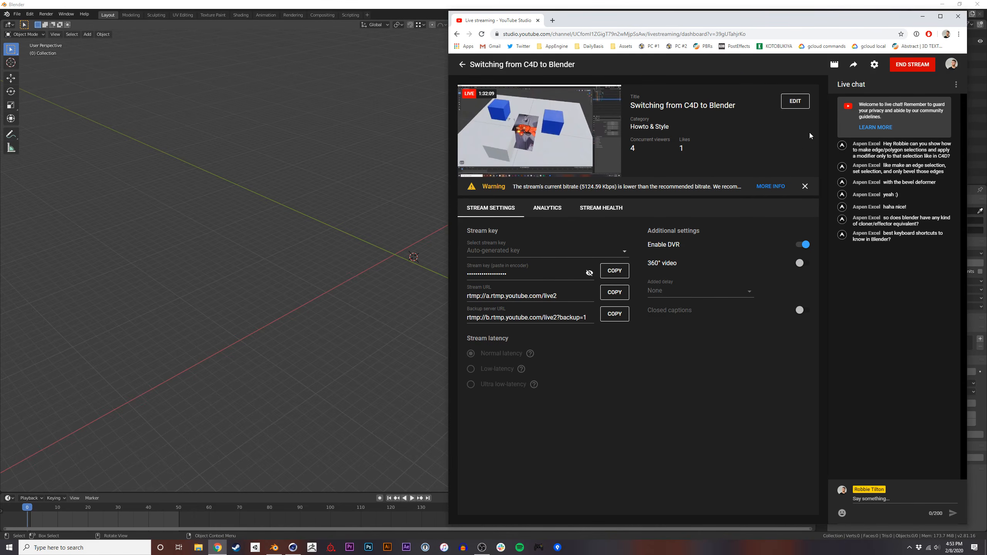